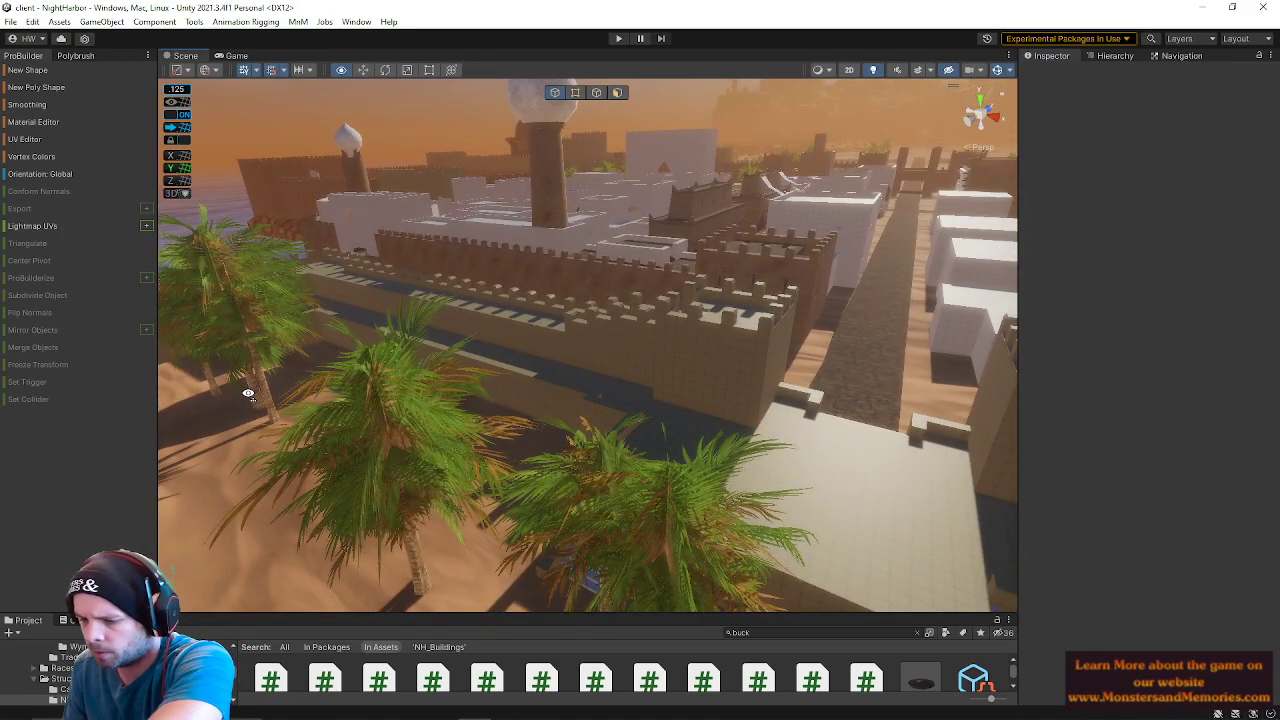
- Disable the NavMeshSurface component on the NightHarborTerrainRough mesh
{"action": "right_click_drag", "start_coordinate": [248, 394], "coordinate": [690, 328]}
{"action": "right_click_drag", "start_coordinate": [617, 384], "coordinate": [811, 390]}
{"action": "left_click", "coordinate": [792, 393]}
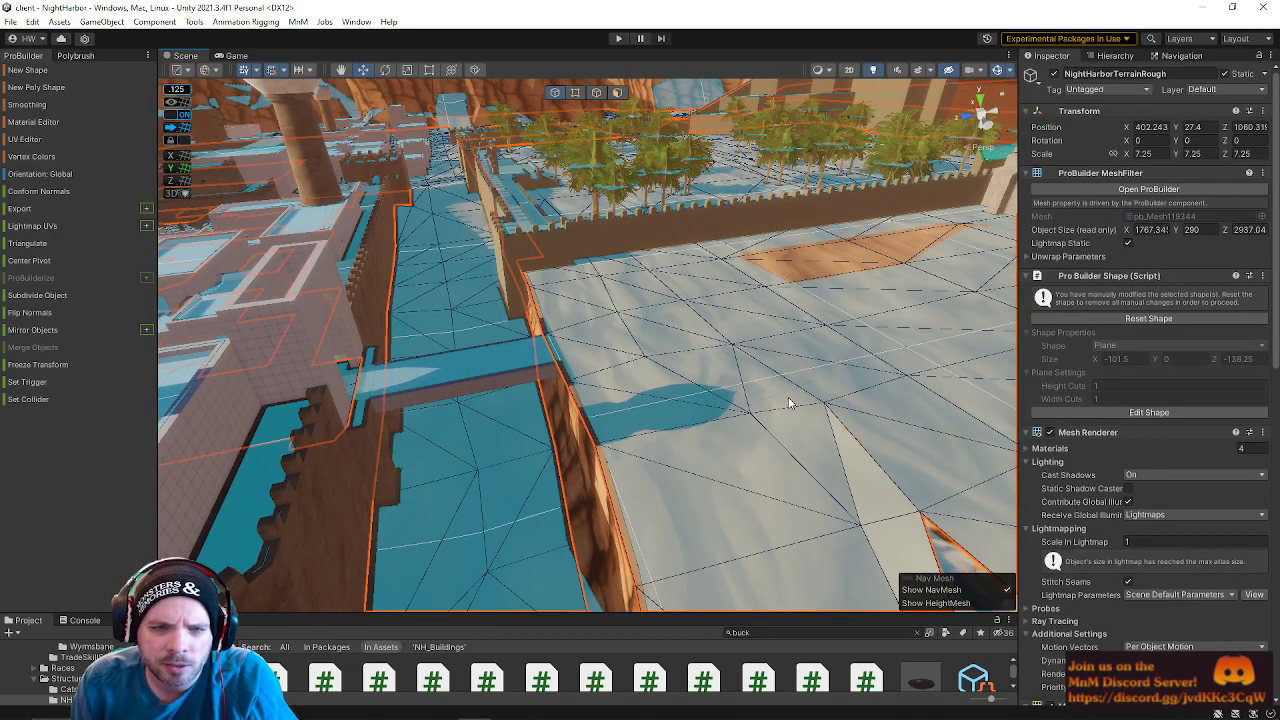
{"action": "right_click_drag", "start_coordinate": [631, 421], "coordinate": [691, 381]}
{"action": "left_click", "coordinate": [703, 230]}
{"action": "left_click", "coordinate": [873, 381]}
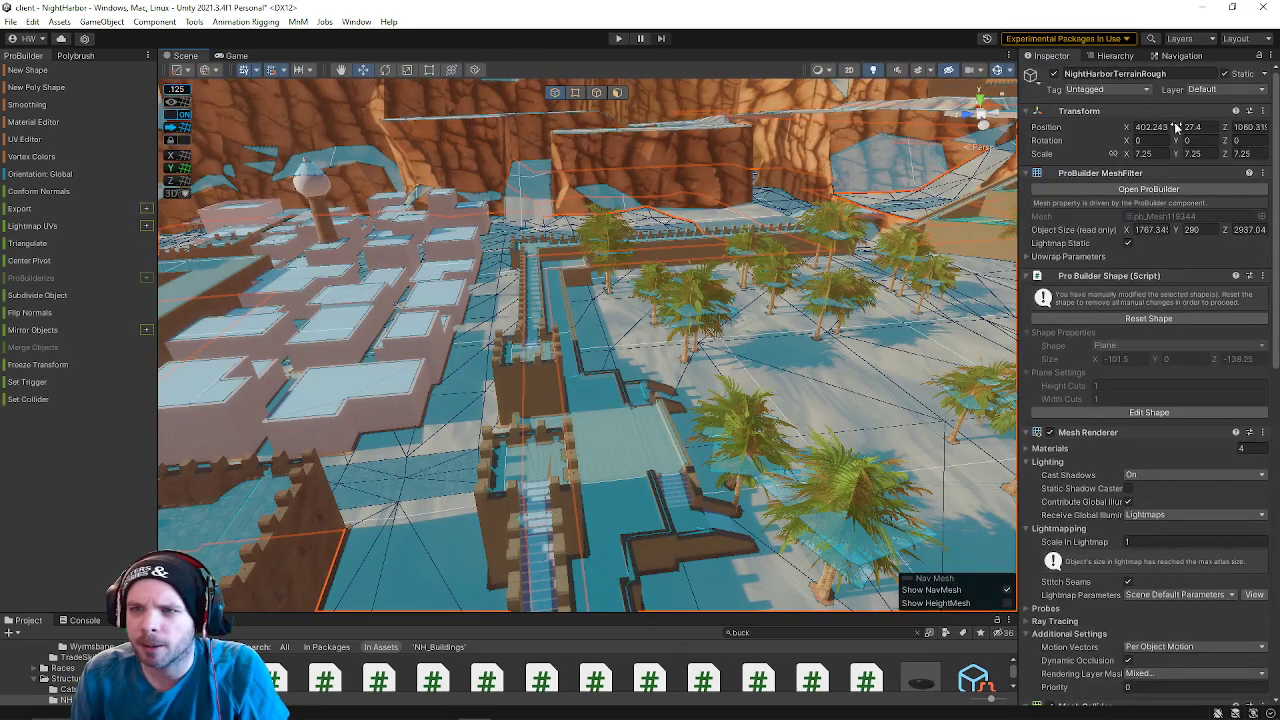
{"action": "scroll", "coordinate": [1159, 593], "scroll_direction": "down", "scroll_amount": 10}
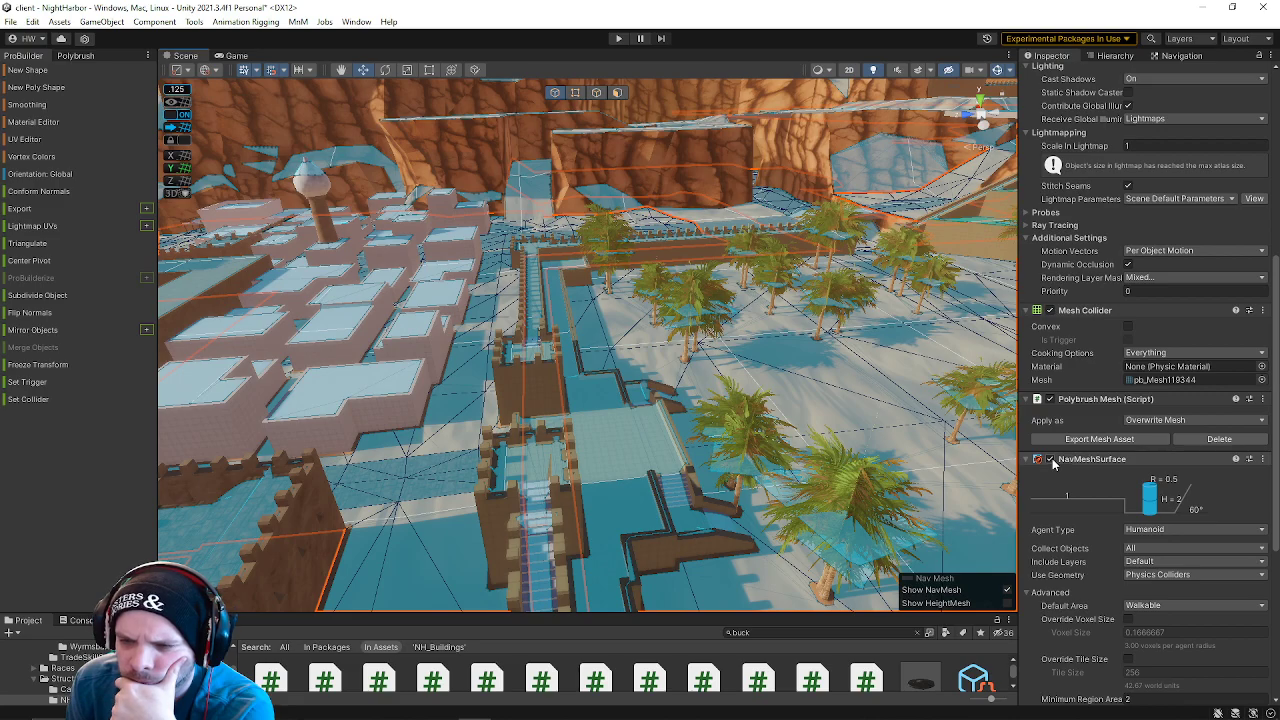
{"action": "left_click", "coordinate": [1050, 460]}
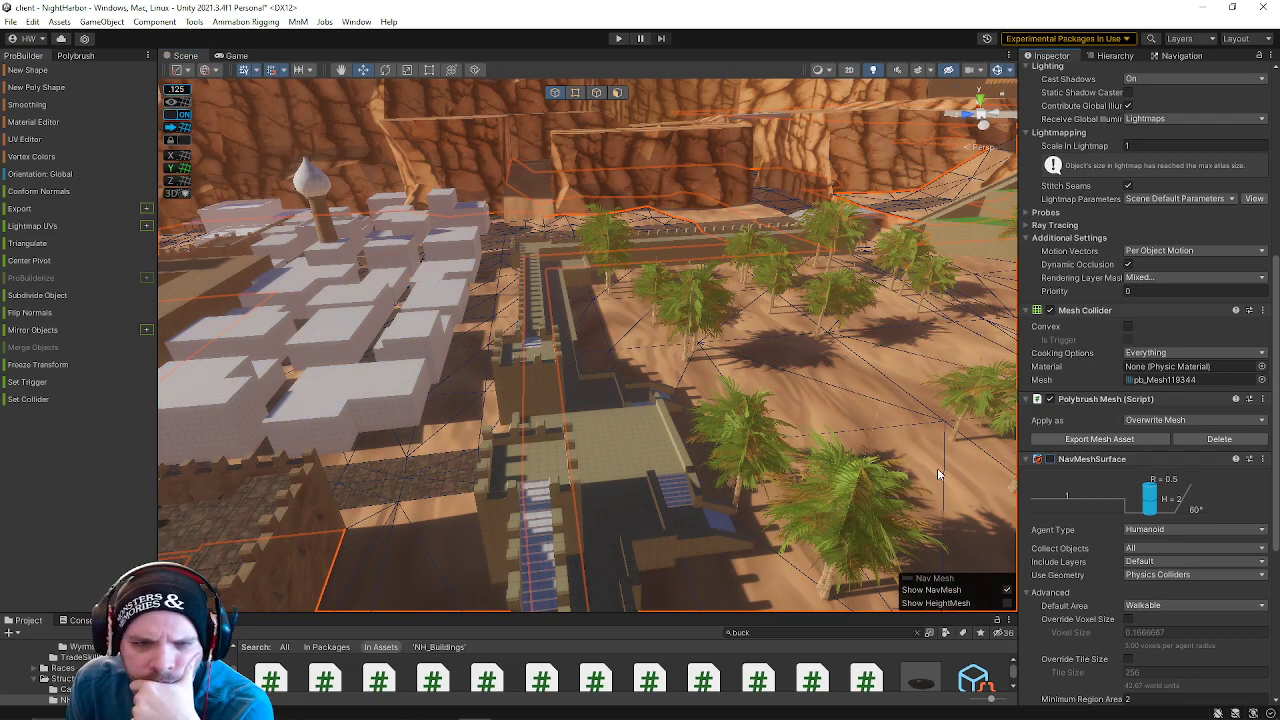
- Reload the NightHarbor scene without saving by switching to the recent WyrmsbaneTomb scene and back
{"action": "right_click_drag", "start_coordinate": [704, 478], "coordinate": [814, 430]}
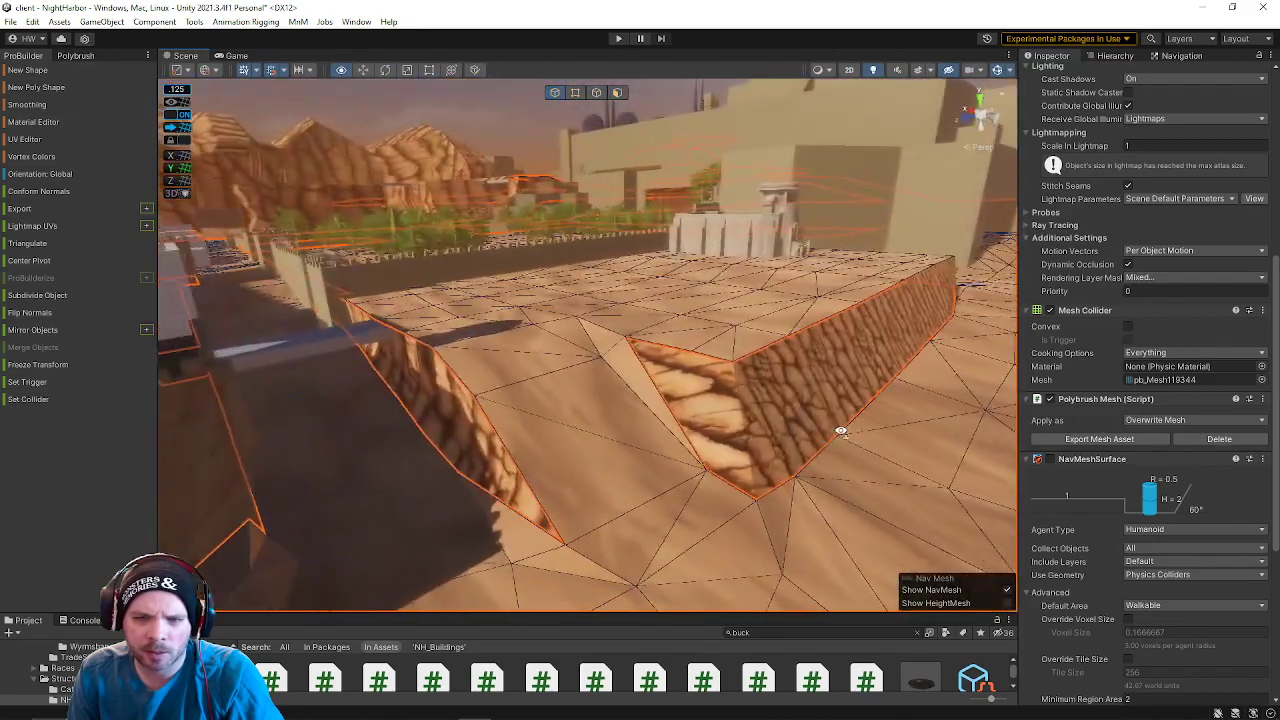
{"action": "right_click_drag", "start_coordinate": [880, 385], "coordinate": [919, 378]}
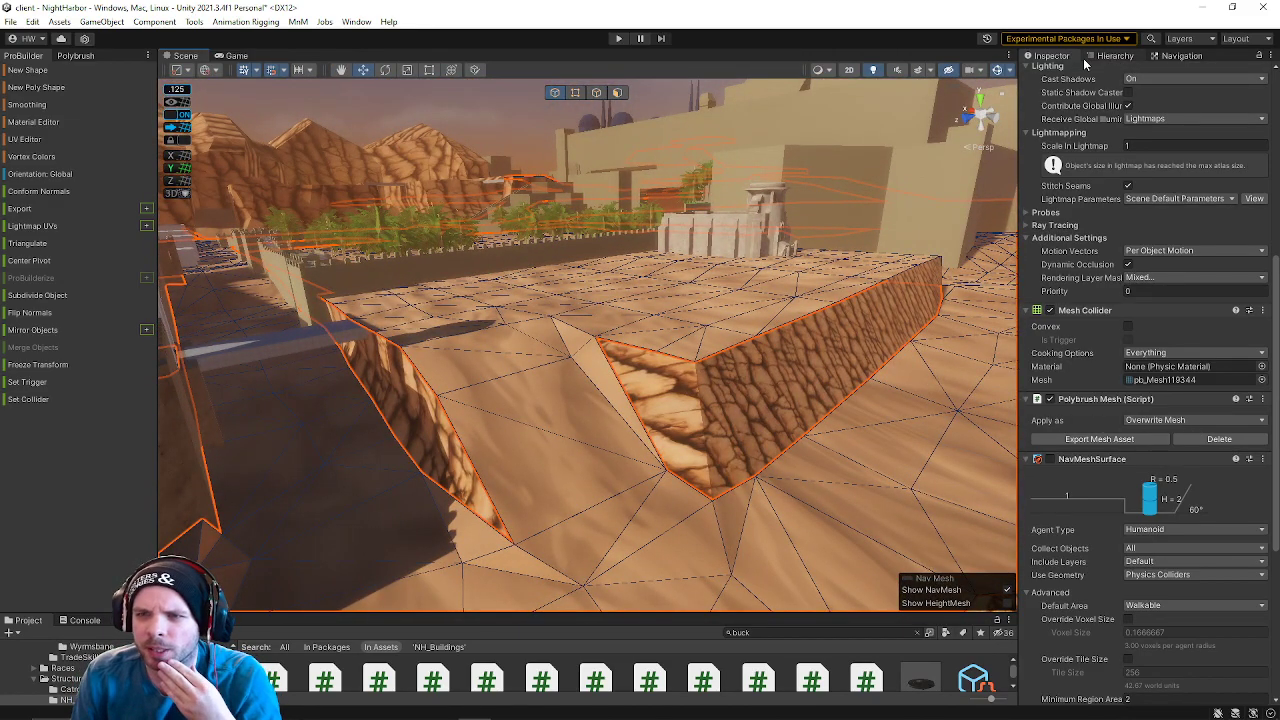
{"action": "left_click", "coordinate": [10, 21]}
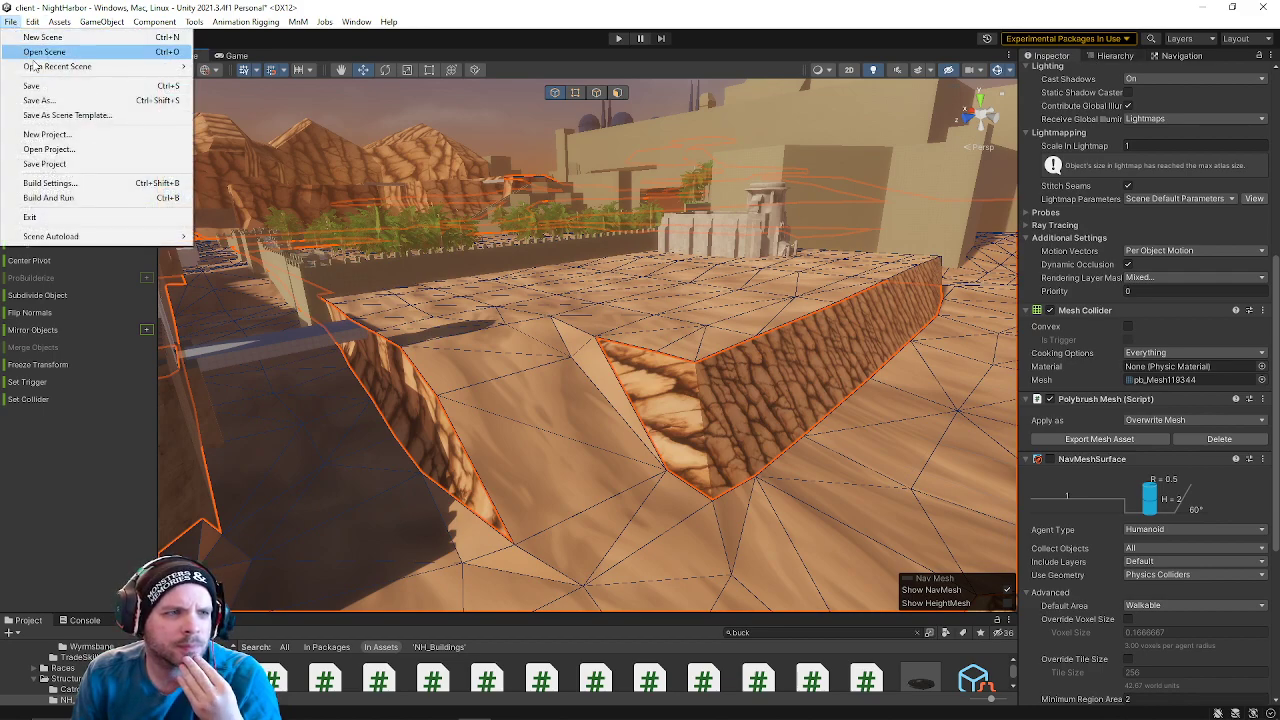
{"action": "mouse_move", "coordinate": [57, 66]}
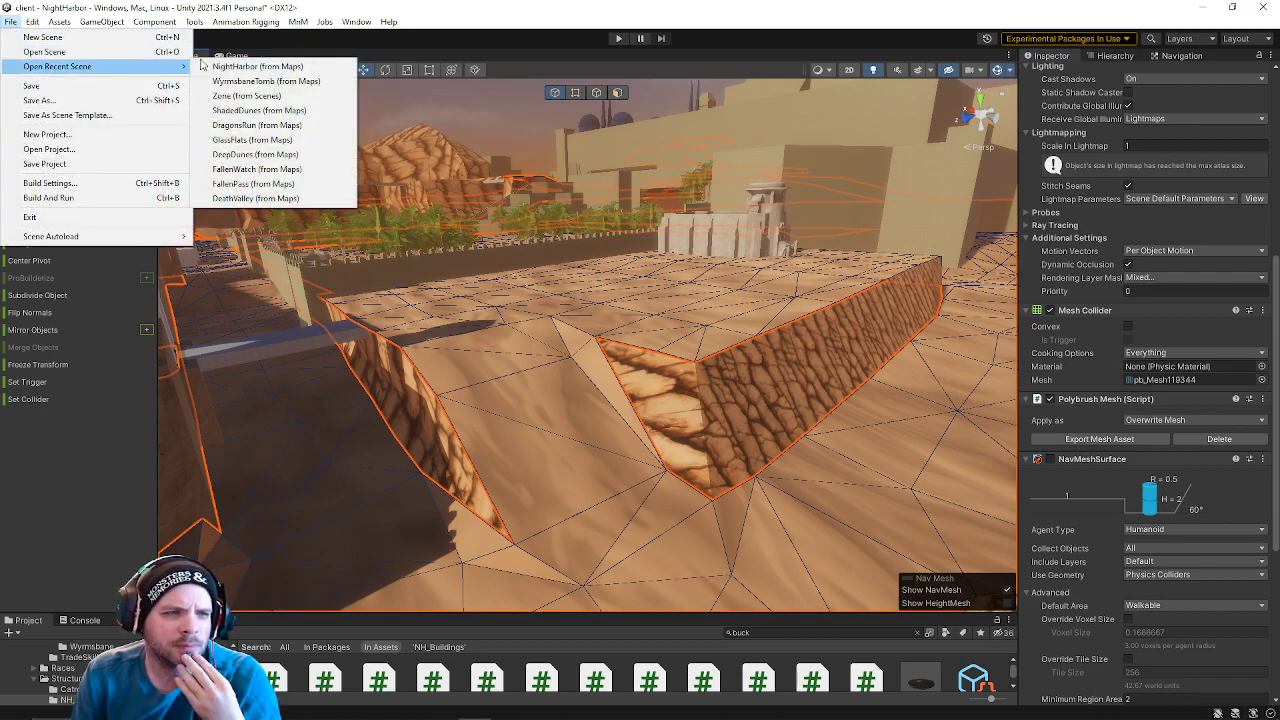
{"action": "left_click", "coordinate": [267, 84]}
{"action": "left_click", "coordinate": [678, 394]}
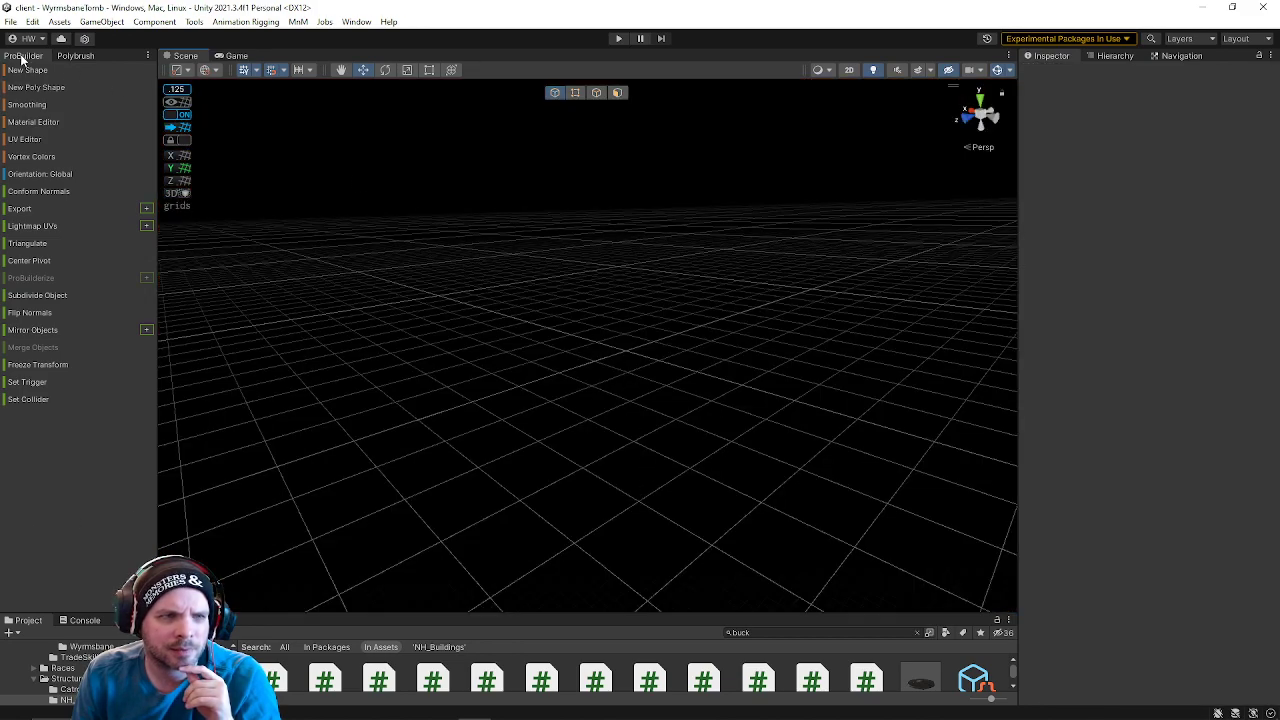
{"action": "left_click", "coordinate": [11, 22]}
{"action": "mouse_move", "coordinate": [48, 68]}
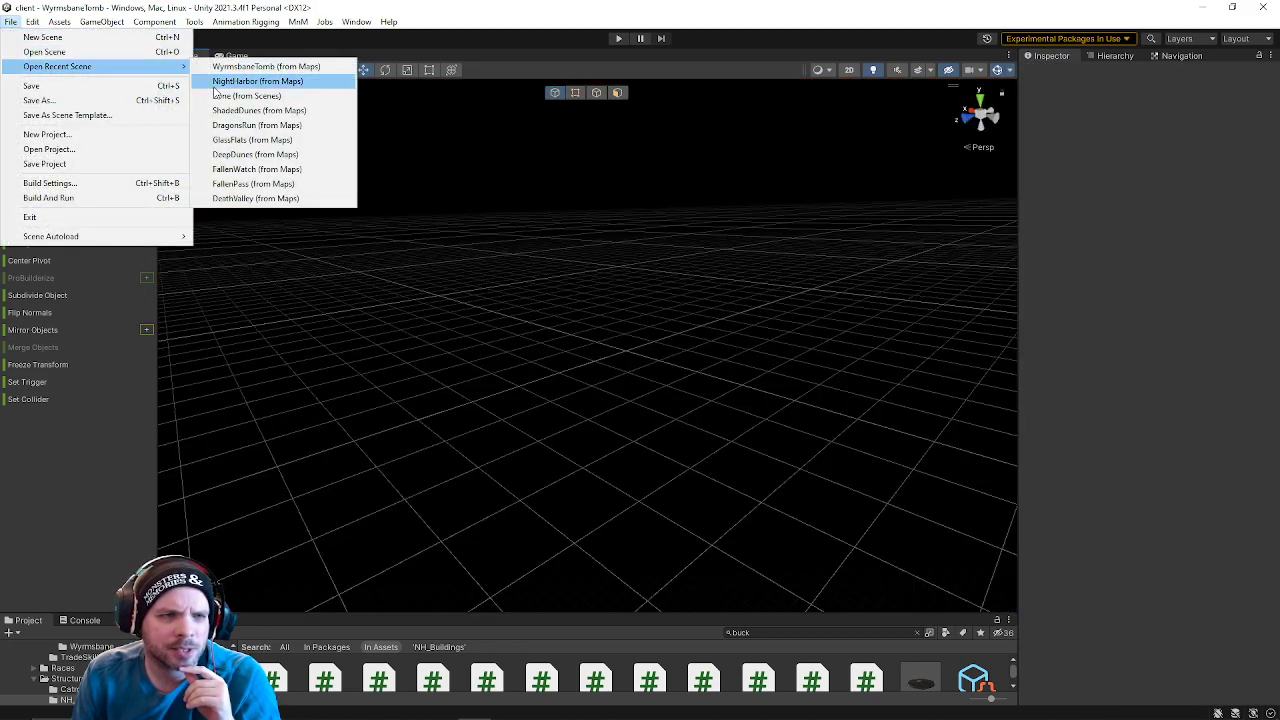
{"action": "left_click", "coordinate": [213, 86]}
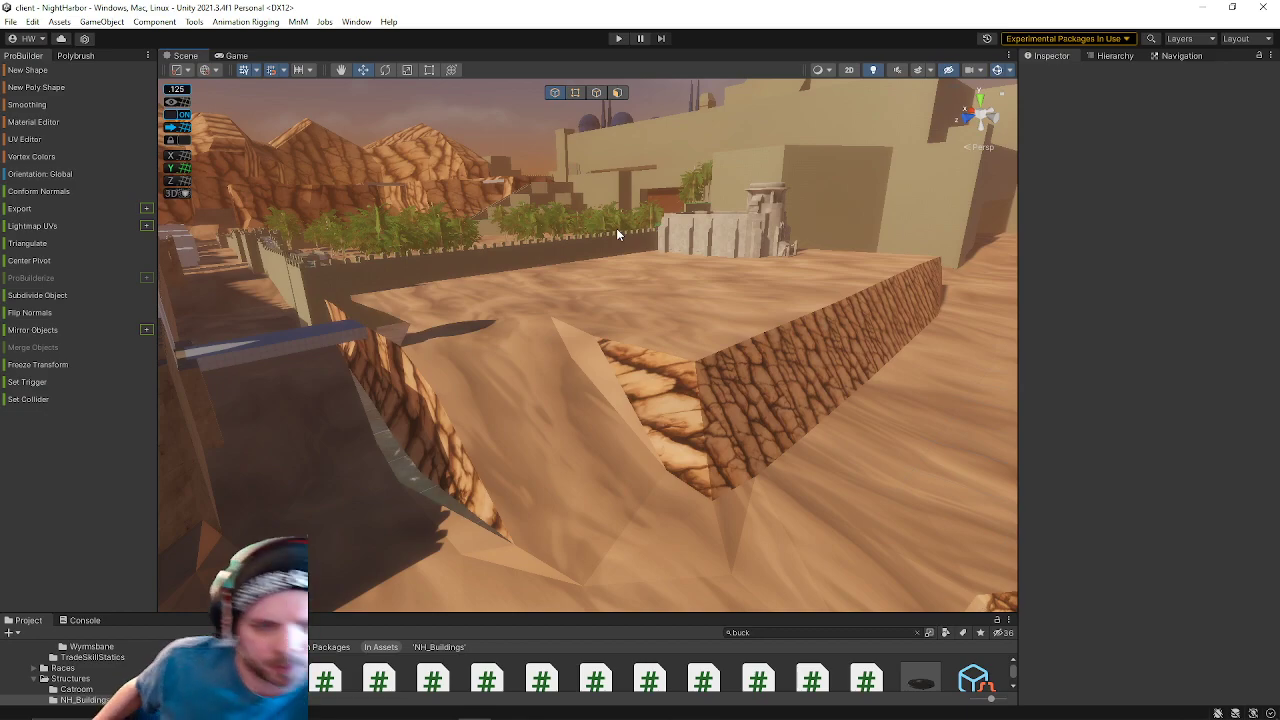
- Delete the sloped strip along the foot of the cliff beside the bridge and save the scene
{"action": "left_click", "coordinate": [446, 354]}
{"action": "right_click_drag", "start_coordinate": [557, 230], "coordinate": [494, 190]}
{"action": "key", "text": "Delete"}
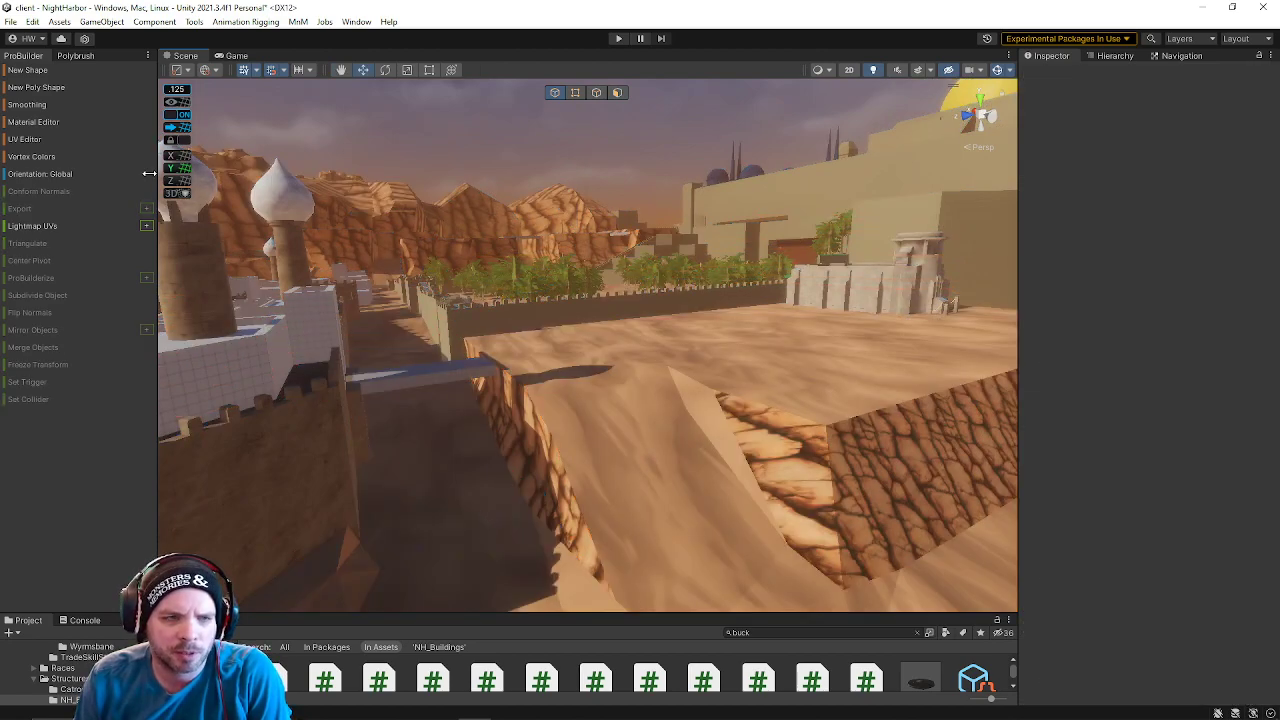
{"action": "left_click", "coordinate": [10, 22]}
{"action": "left_click", "coordinate": [18, 88]}
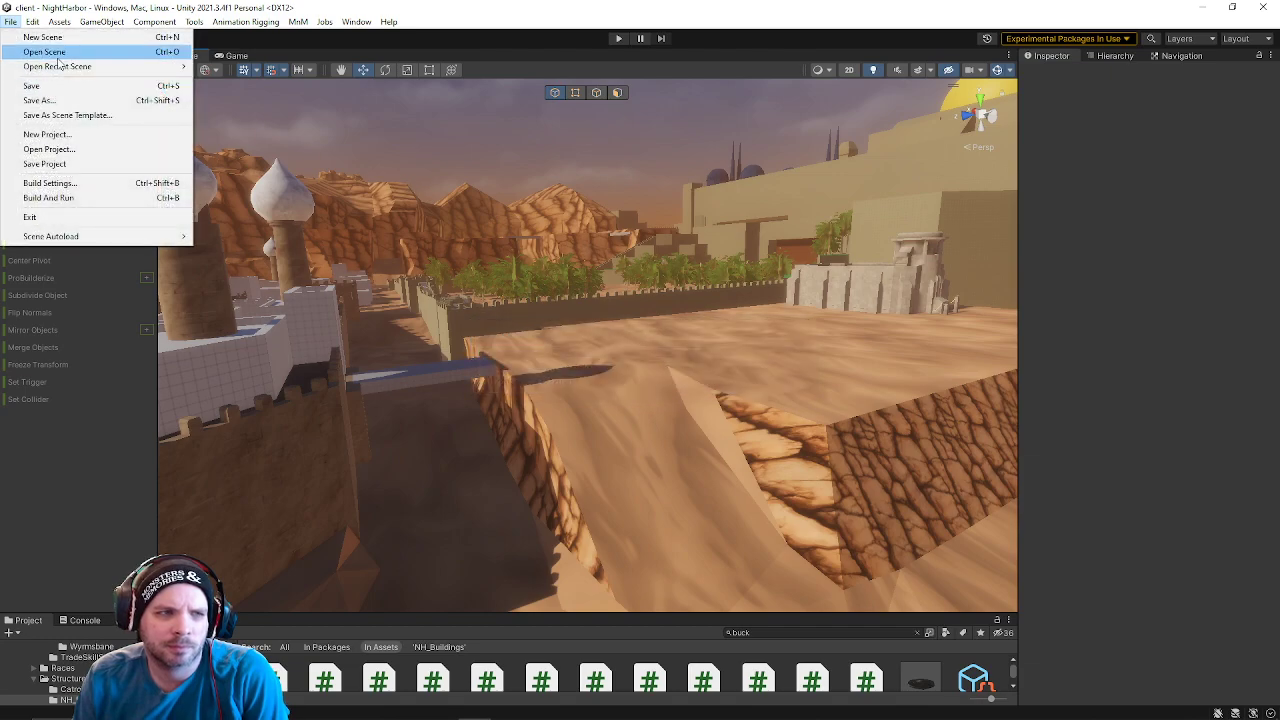
- Open the recent WyrmsbaneTomb scene and return to NightHarbor to check whether the deletion persists
{"action": "mouse_move", "coordinate": [57, 70]}
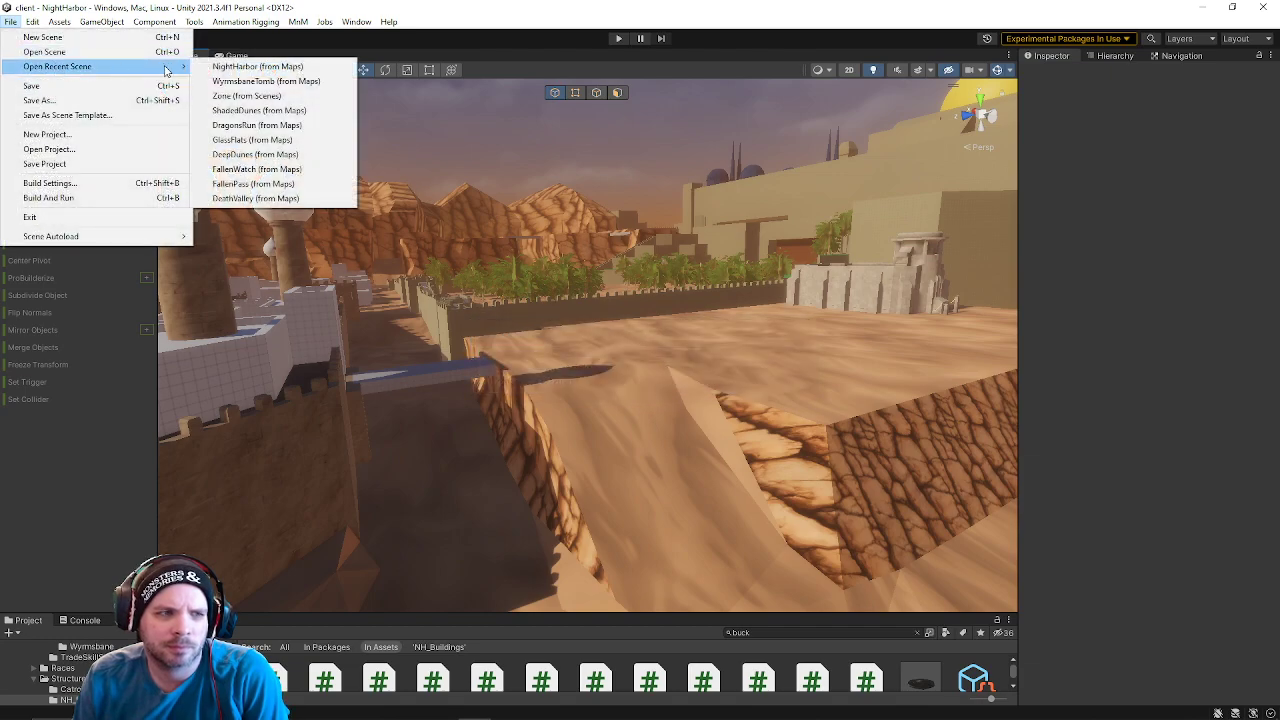
{"action": "left_click", "coordinate": [238, 85]}
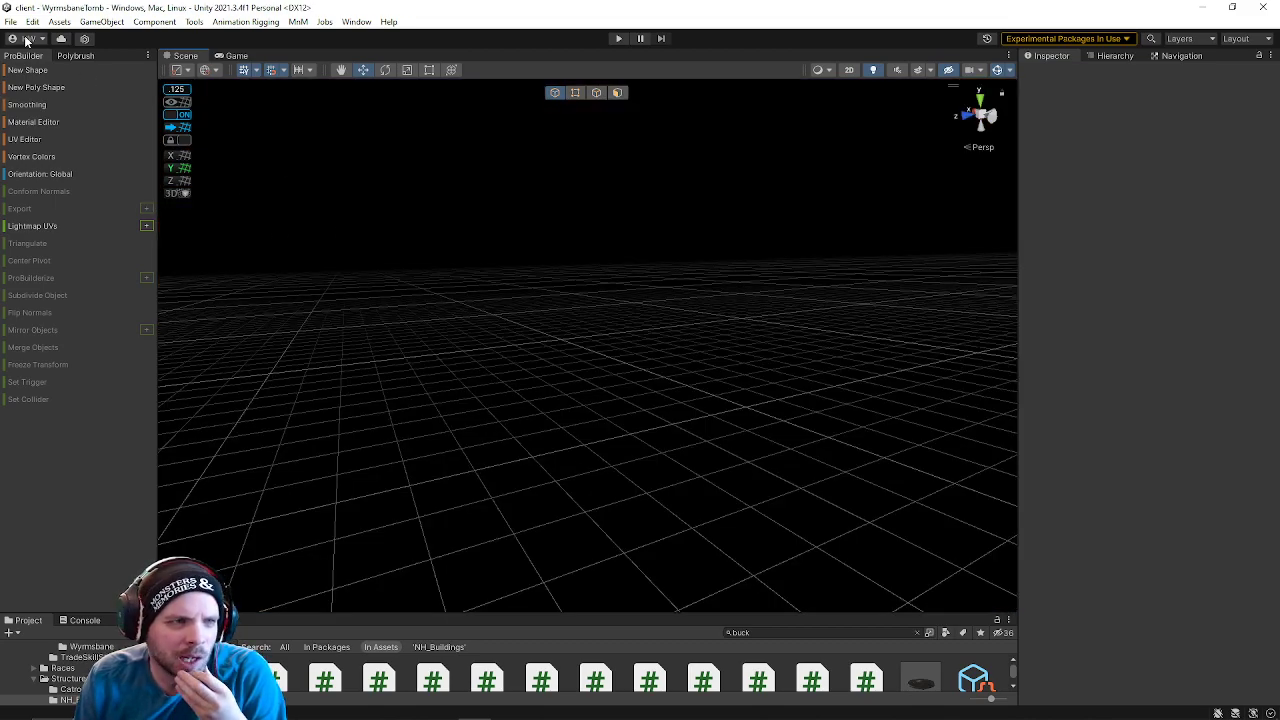
{"action": "left_click", "coordinate": [10, 21]}
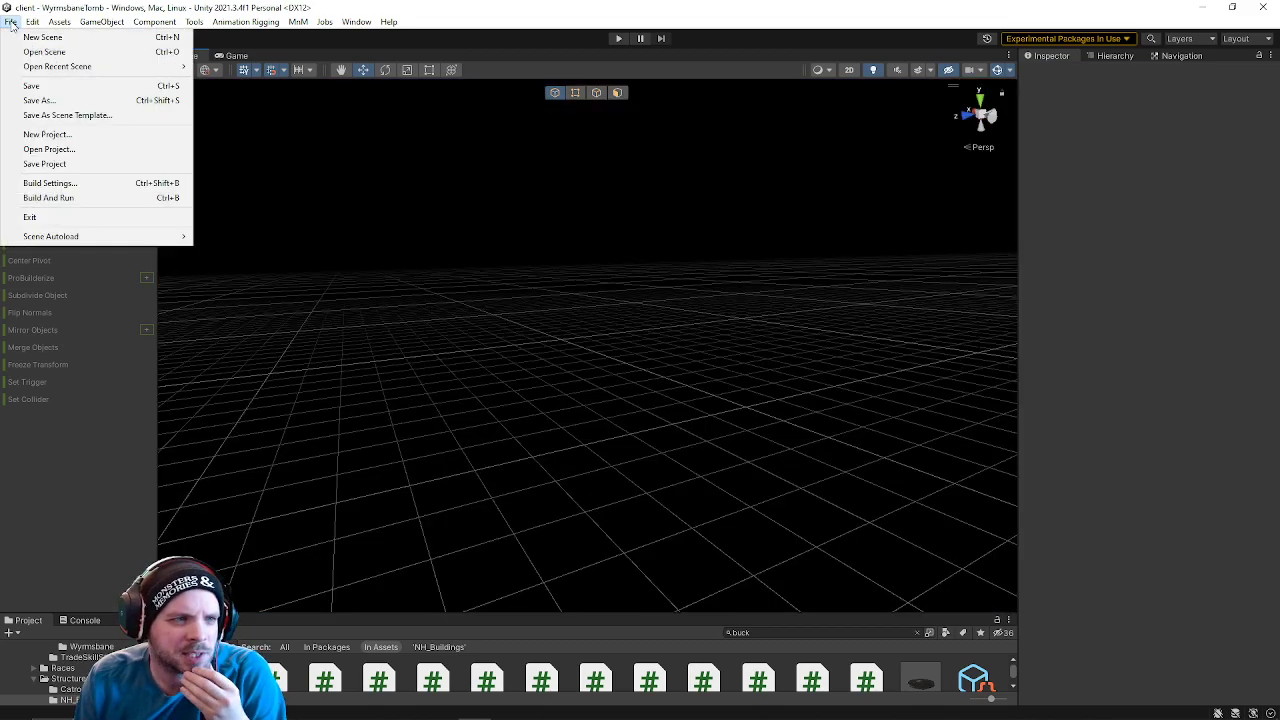
{"action": "mouse_move", "coordinate": [40, 67]}
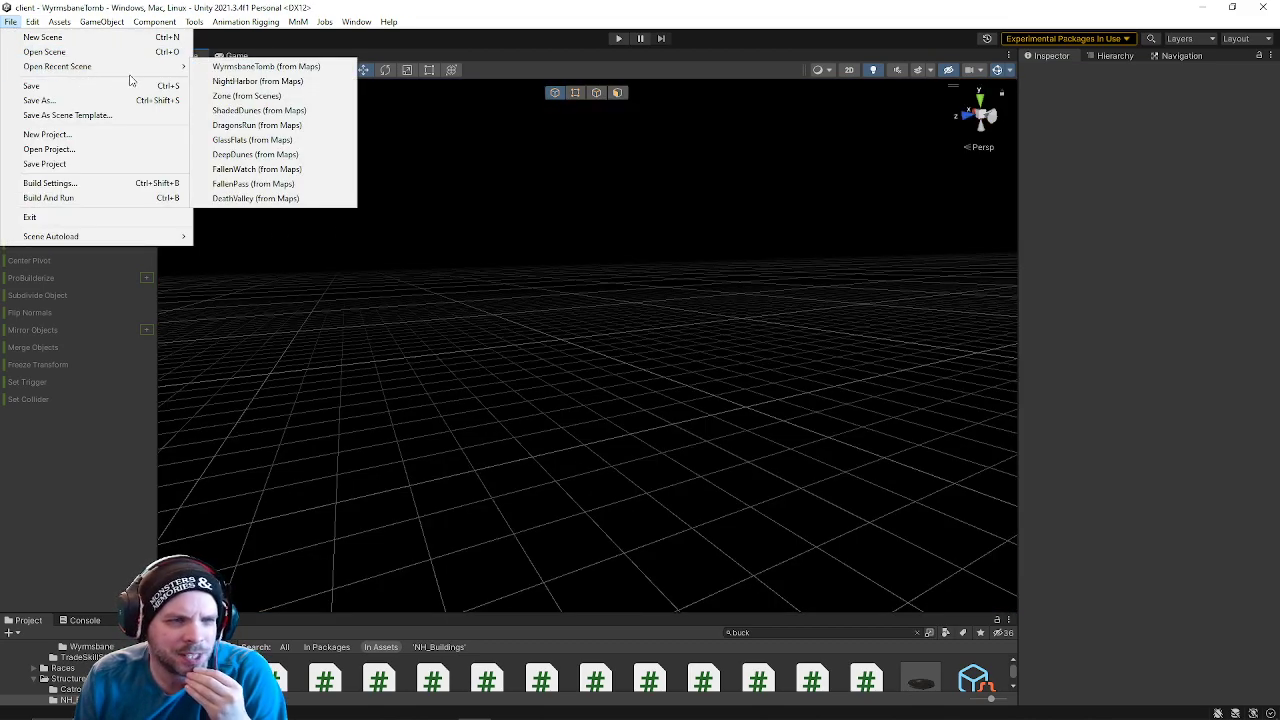
{"action": "left_click", "coordinate": [229, 85]}
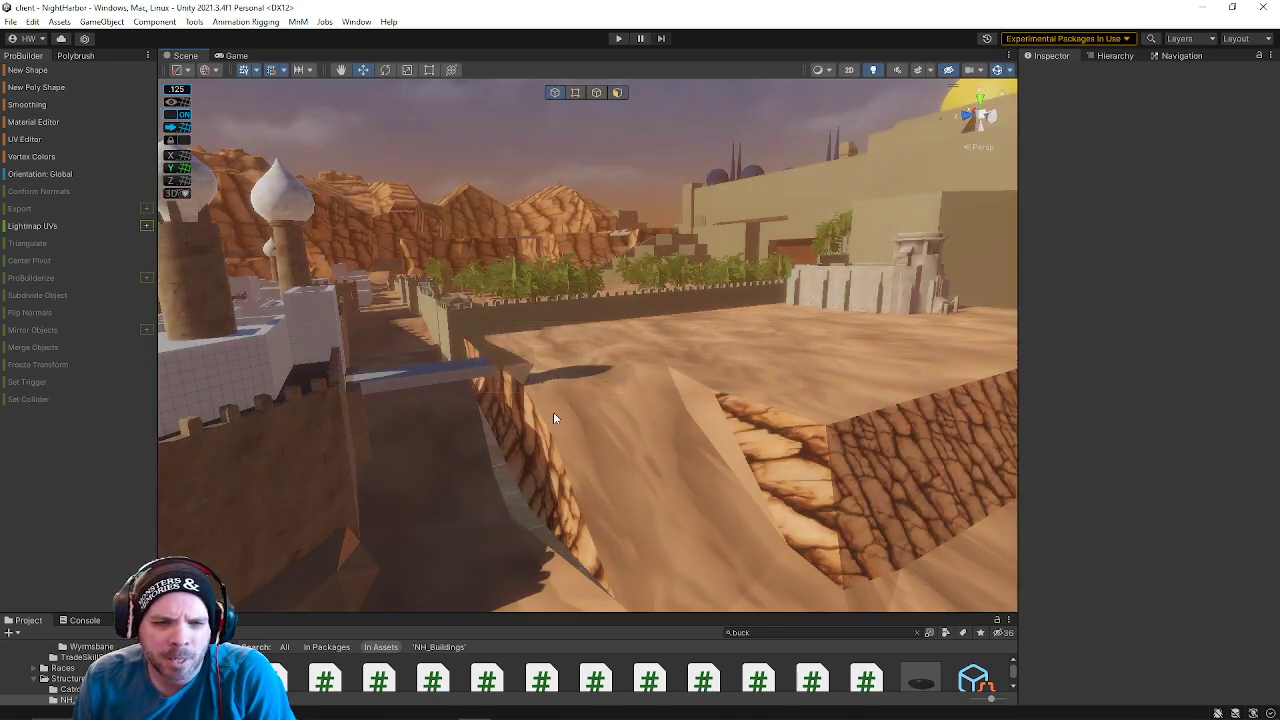
- Select the NightHarborTerrainRough mesh in the scene and widen the ProBuilder tool list to two columns
{"action": "right_click_drag", "start_coordinate": [553, 412], "coordinate": [560, 452]}
{"action": "left_click", "coordinate": [560, 452]}
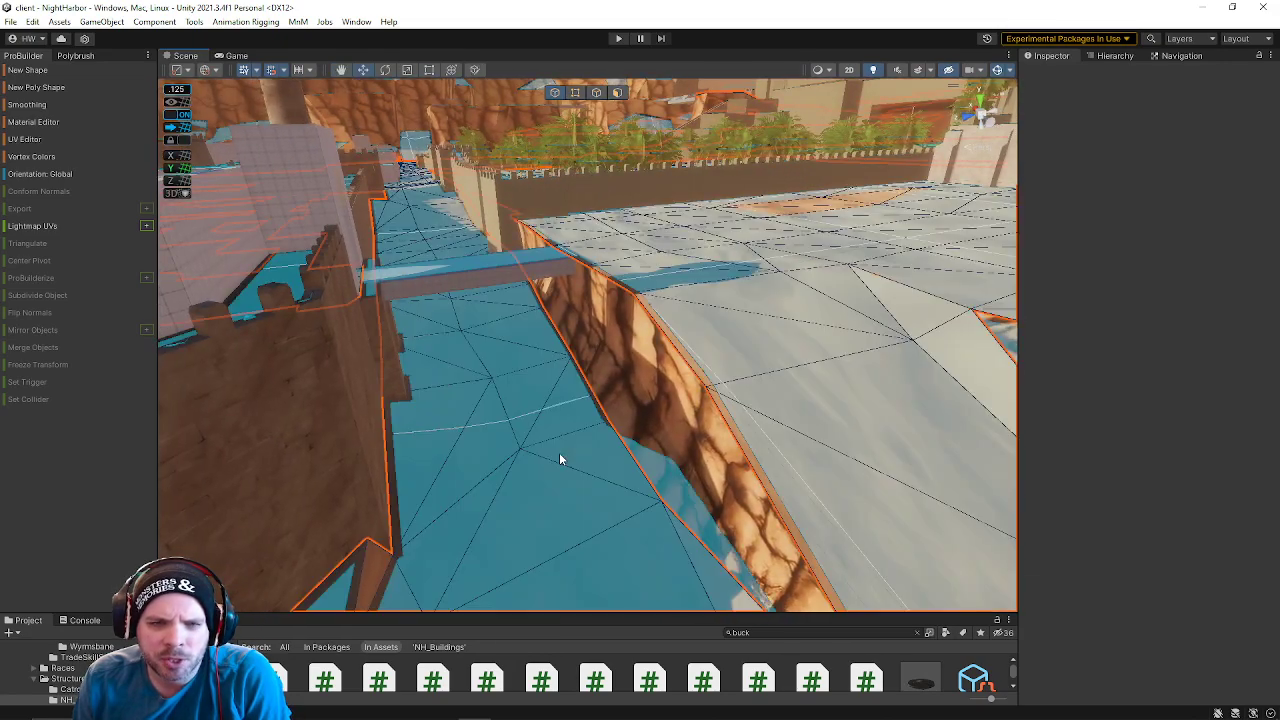
{"action": "right_click_drag", "start_coordinate": [662, 338], "coordinate": [512, 426]}
{"action": "right_click_drag", "start_coordinate": [551, 332], "coordinate": [760, 383]}
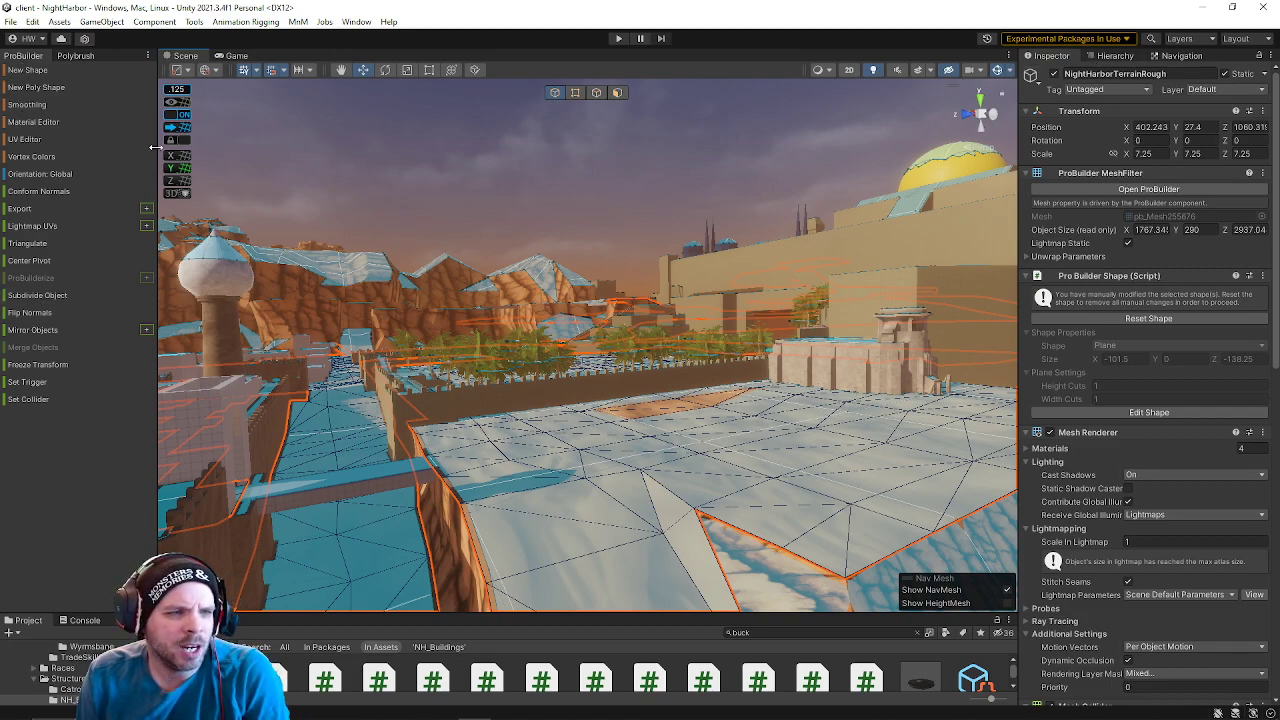
{"action": "left_click_drag", "start_coordinate": [156, 148], "coordinate": [217, 148]}
{"action": "right_click_drag", "start_coordinate": [552, 152], "coordinate": [507, 165]}
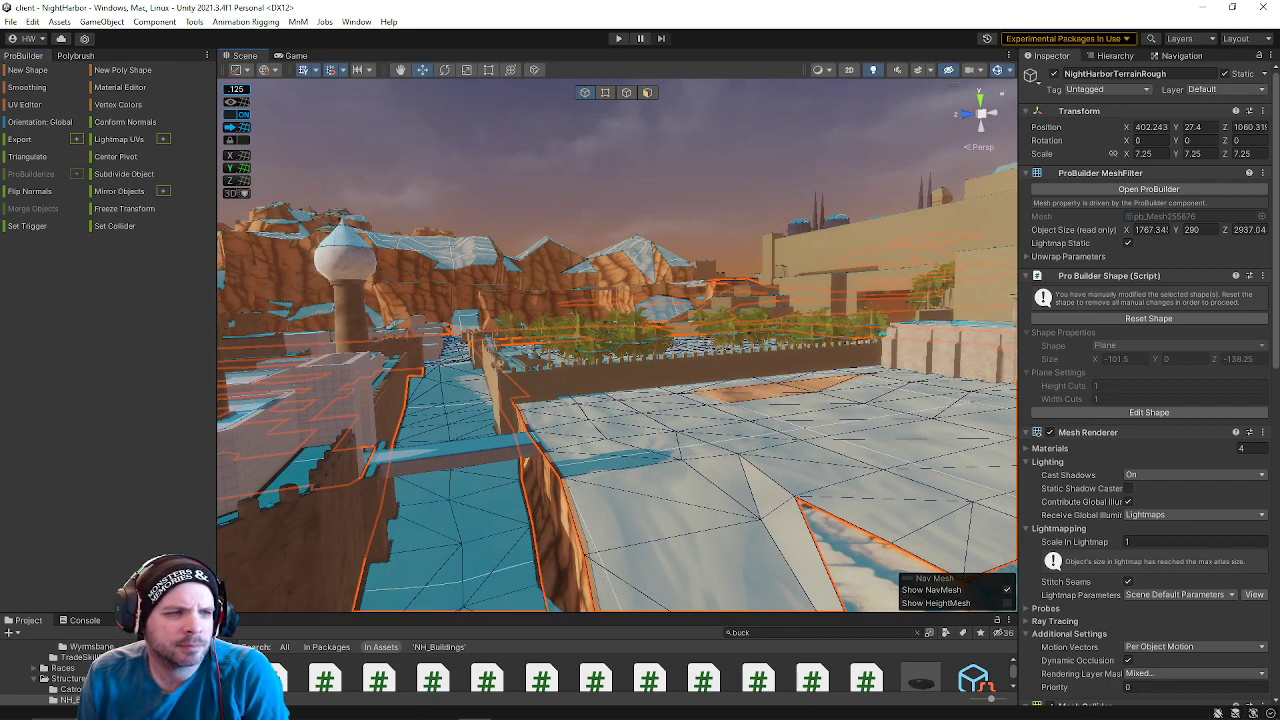
- Export the selected terrain mesh in Obj format with Export As Group, Right Handed and Export Quads enabled, and close the export options
{"action": "left_click", "coordinate": [76, 139]}
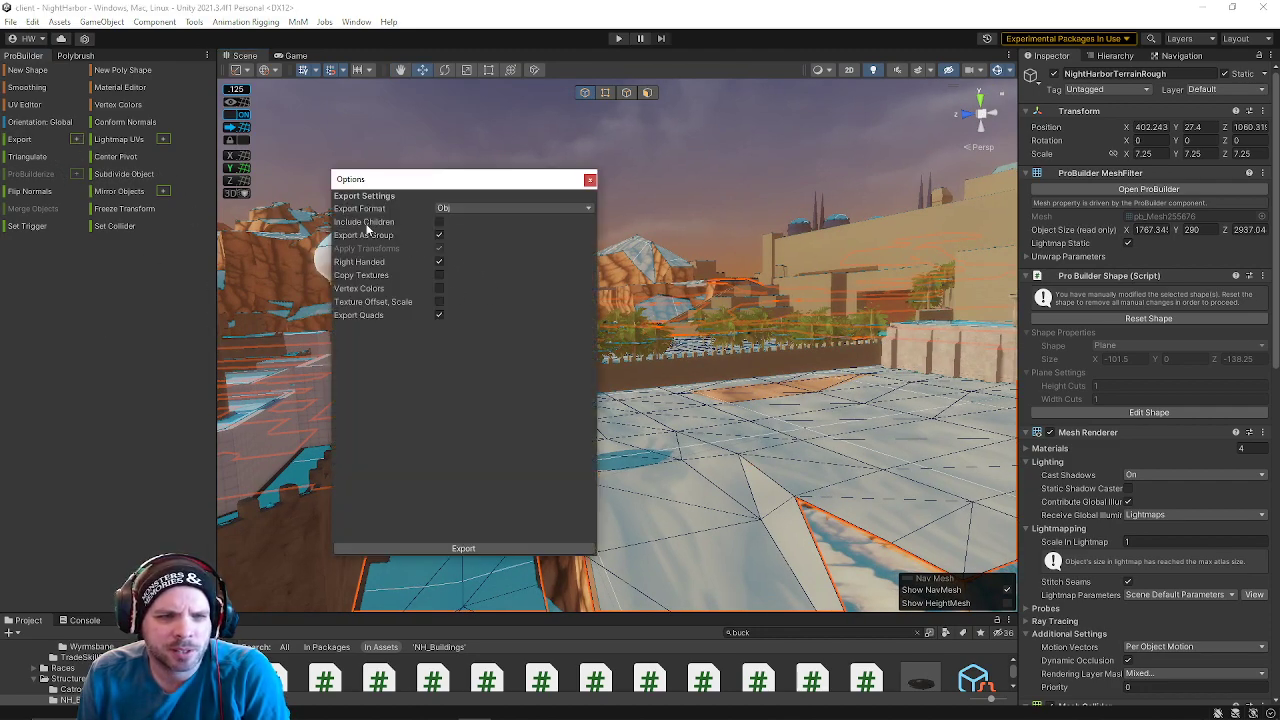
{"action": "left_click", "coordinate": [450, 210]}
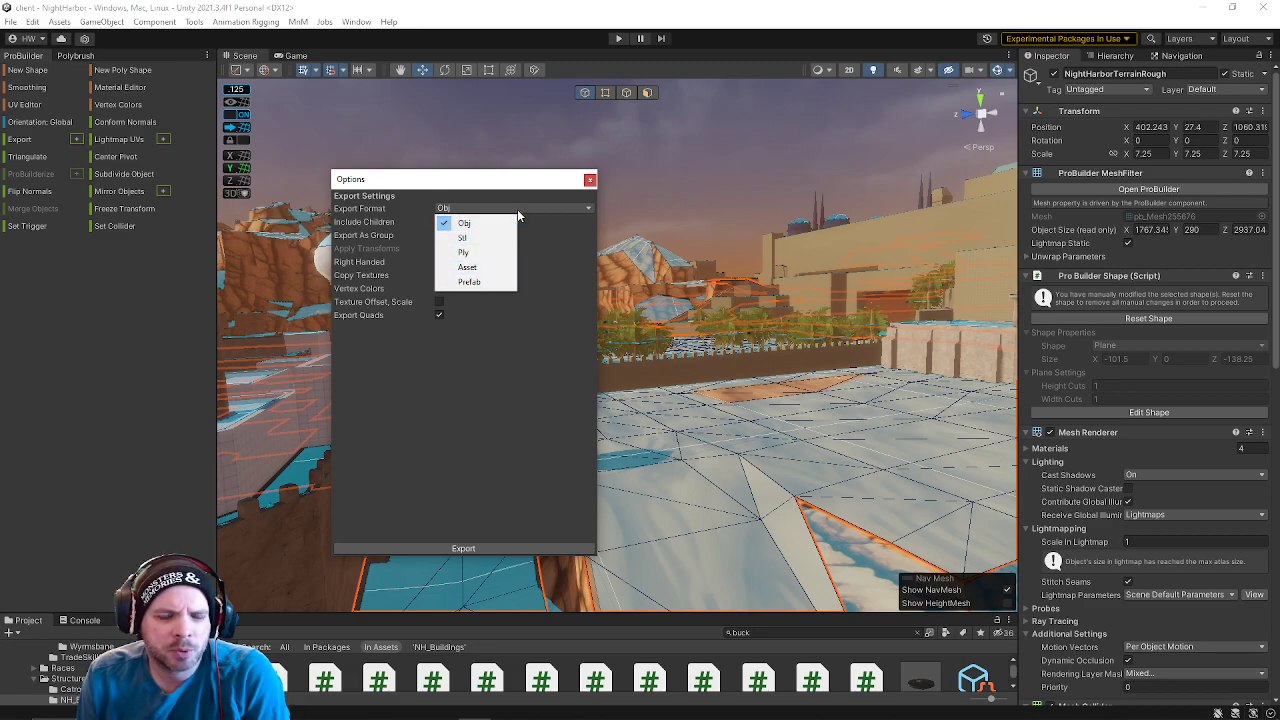
{"action": "left_click", "coordinate": [559, 273]}
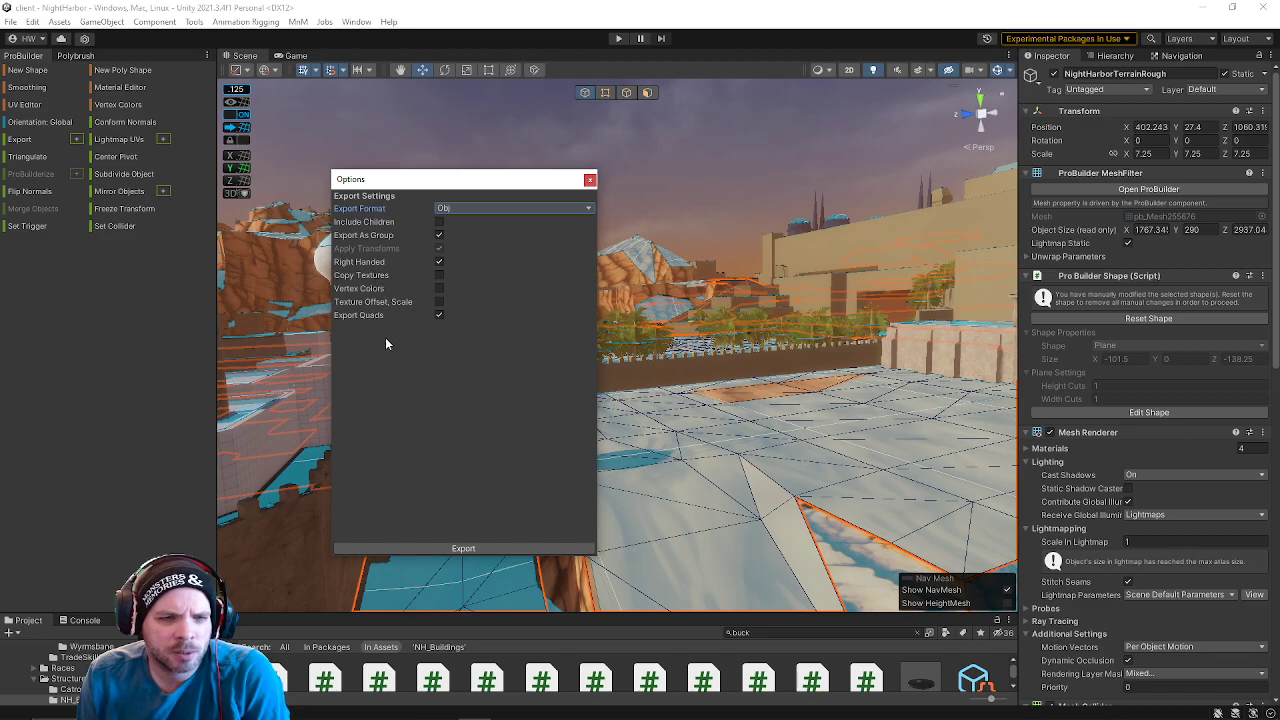
{"action": "key", "text": "s"}
{"action": "right_click_drag", "start_coordinate": [690, 318], "coordinate": [786, 333]}
{"action": "left_click", "coordinate": [466, 549]}
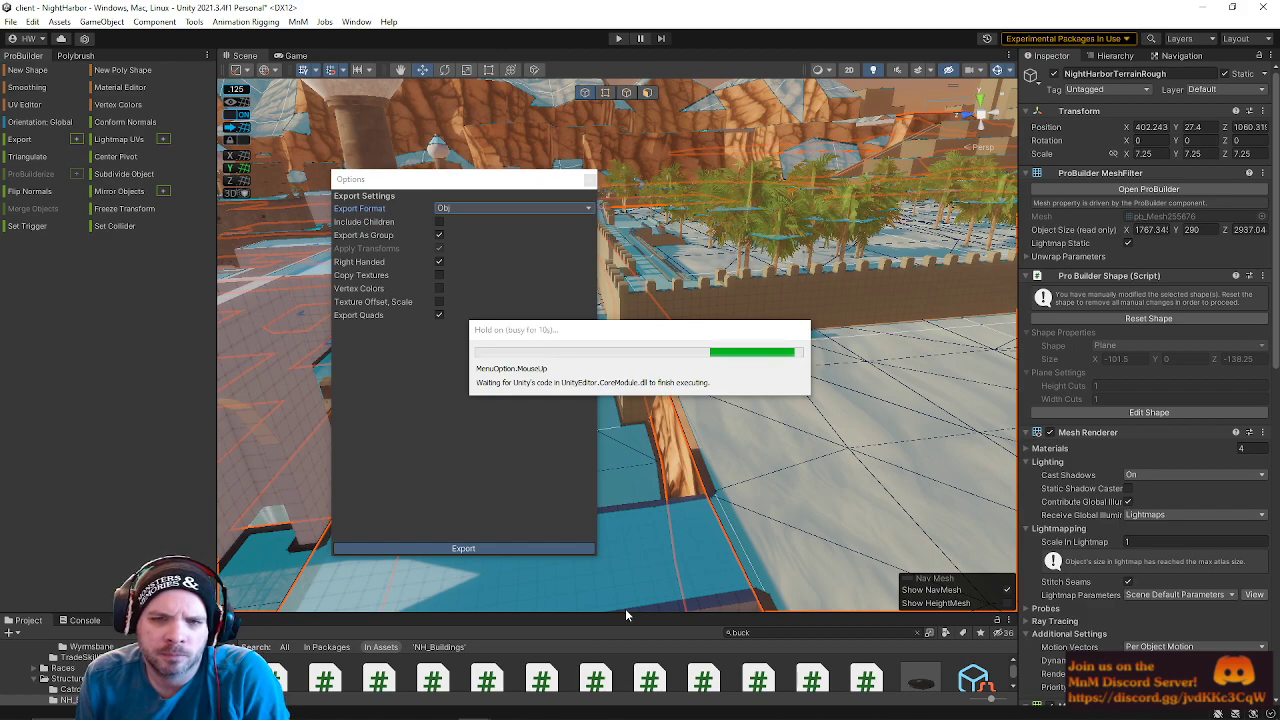
{"action": "left_click", "coordinate": [589, 181]}
- Enlarge the project browser and create a folder named NightHarbor in Assets/Art/Terrain
{"action": "left_click_drag", "start_coordinate": [670, 612], "coordinate": [677, 446]}
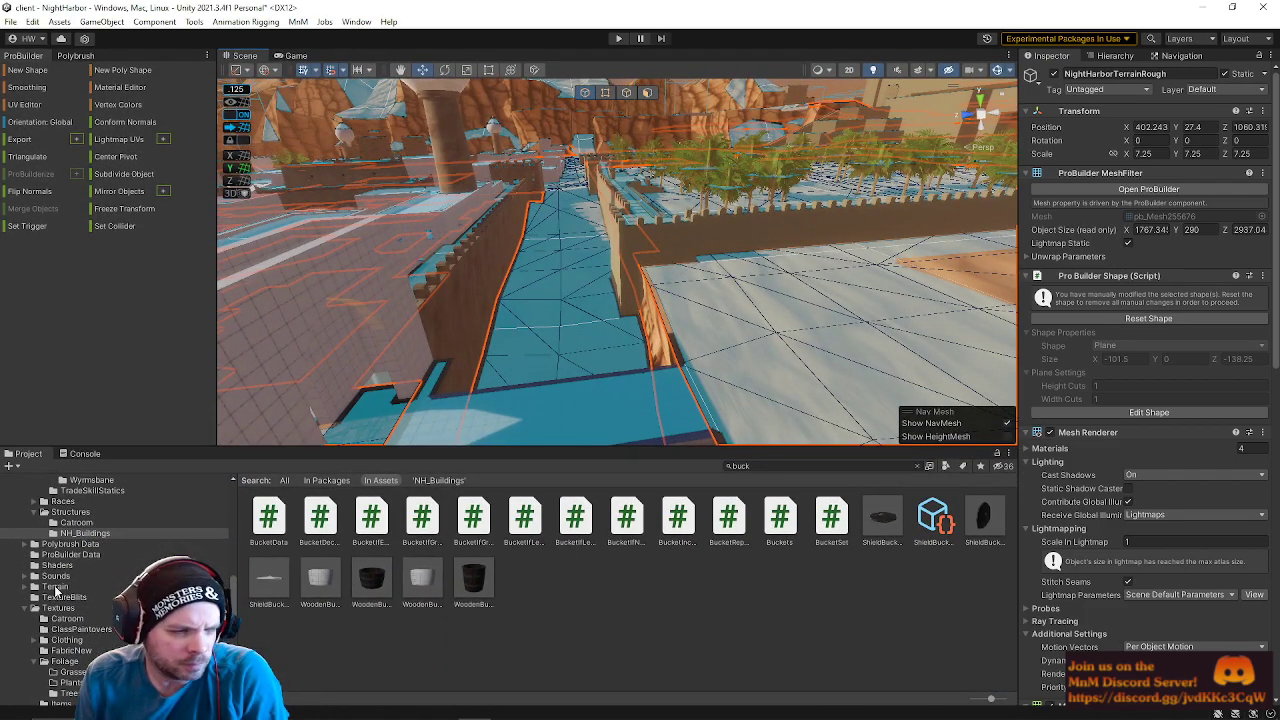
{"action": "scroll", "coordinate": [73, 620], "scroll_direction": "down", "scroll_amount": 3}
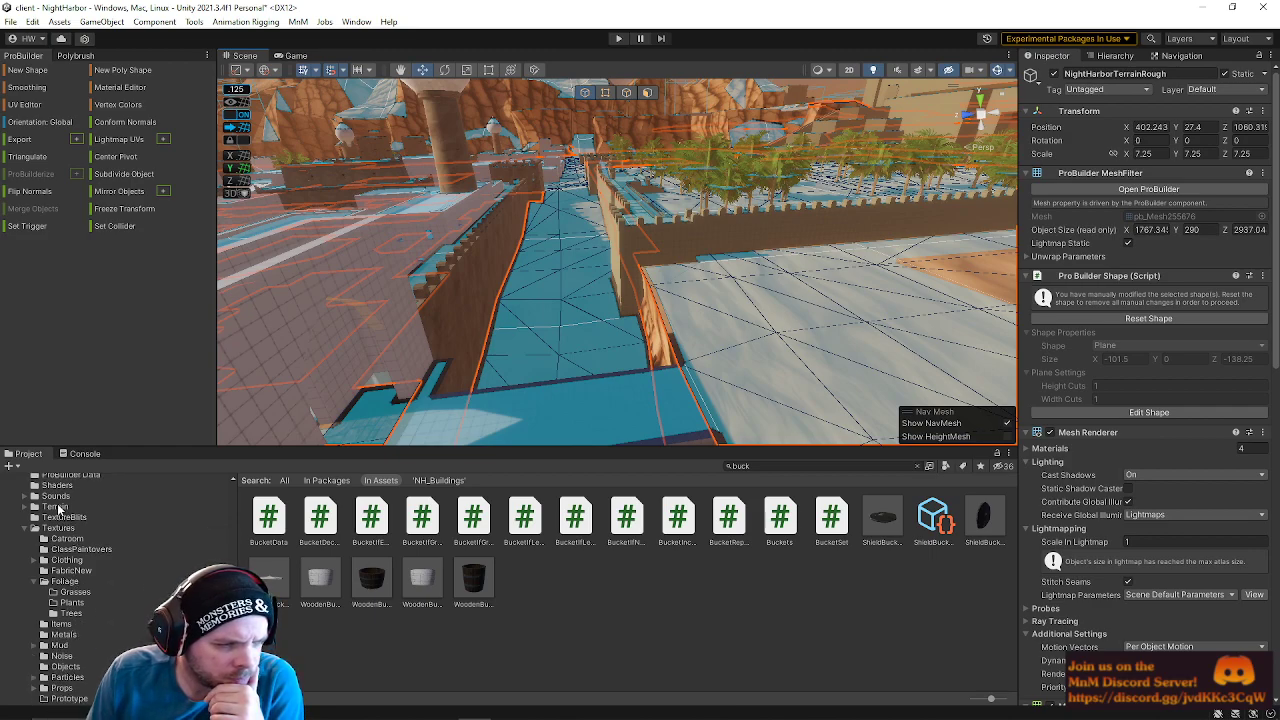
{"action": "left_click", "coordinate": [55, 507]}
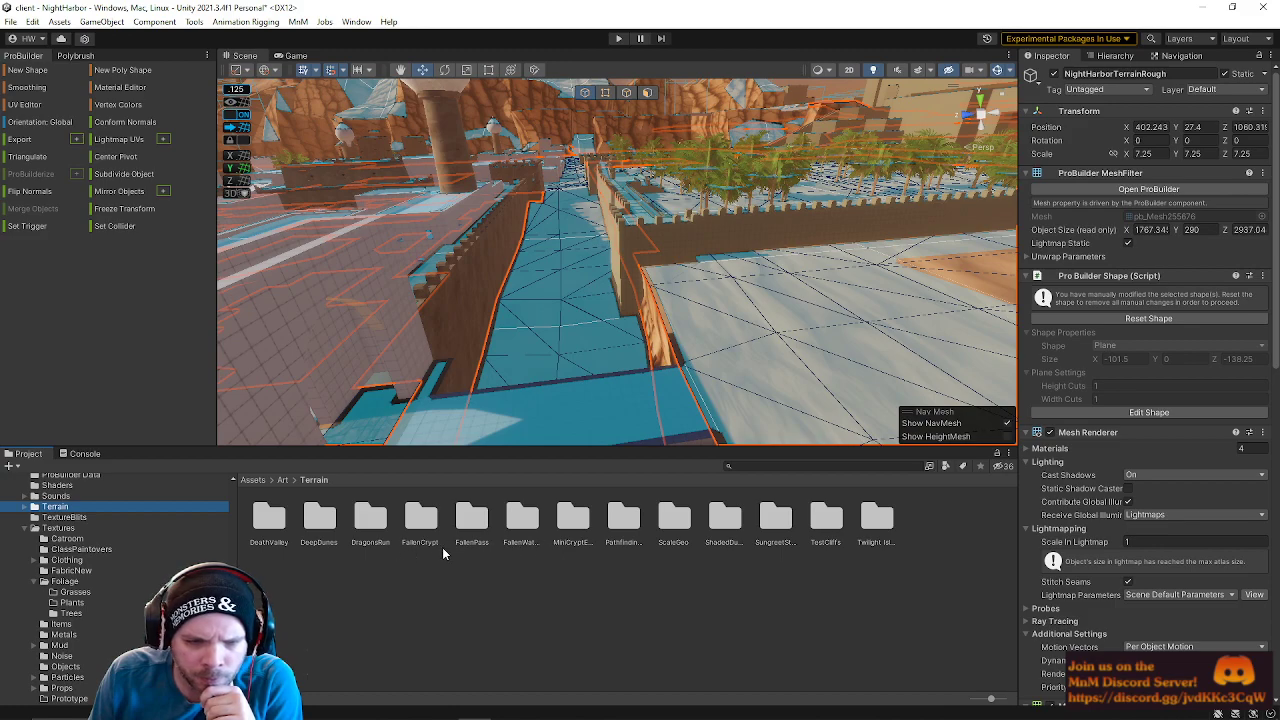
{"action": "right_click", "coordinate": [682, 585]}
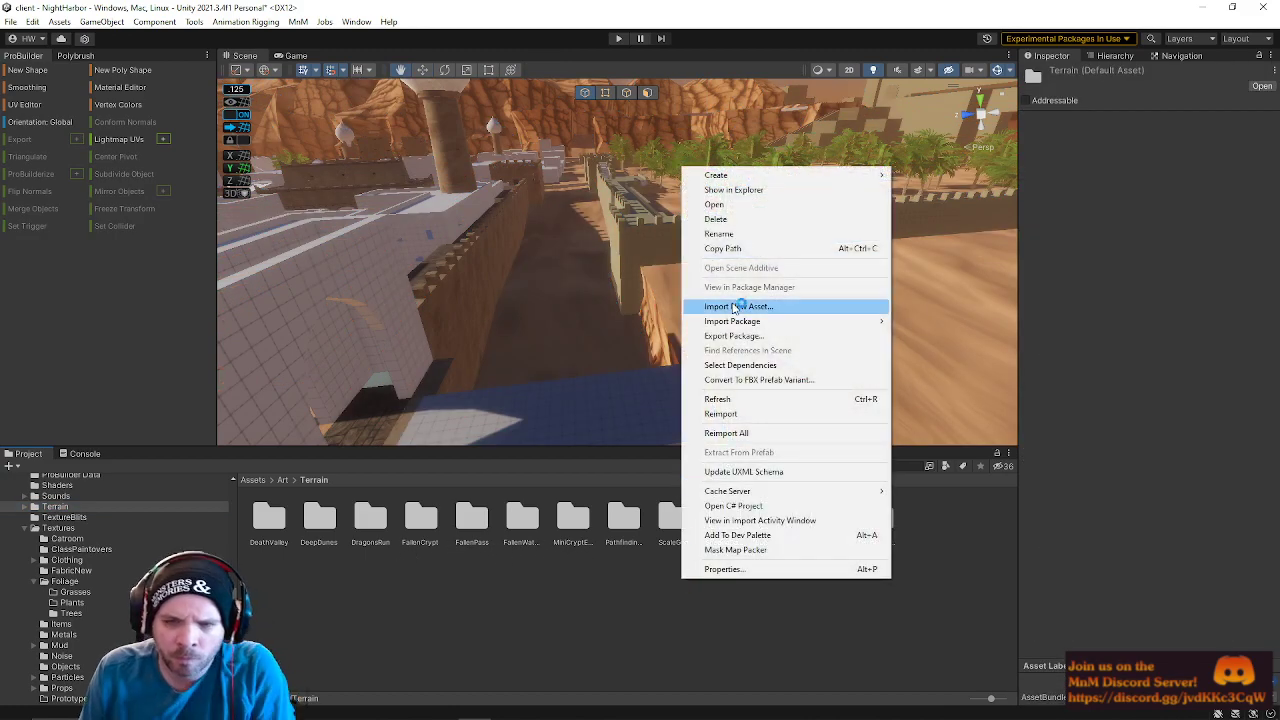
{"action": "mouse_move", "coordinate": [820, 180]}
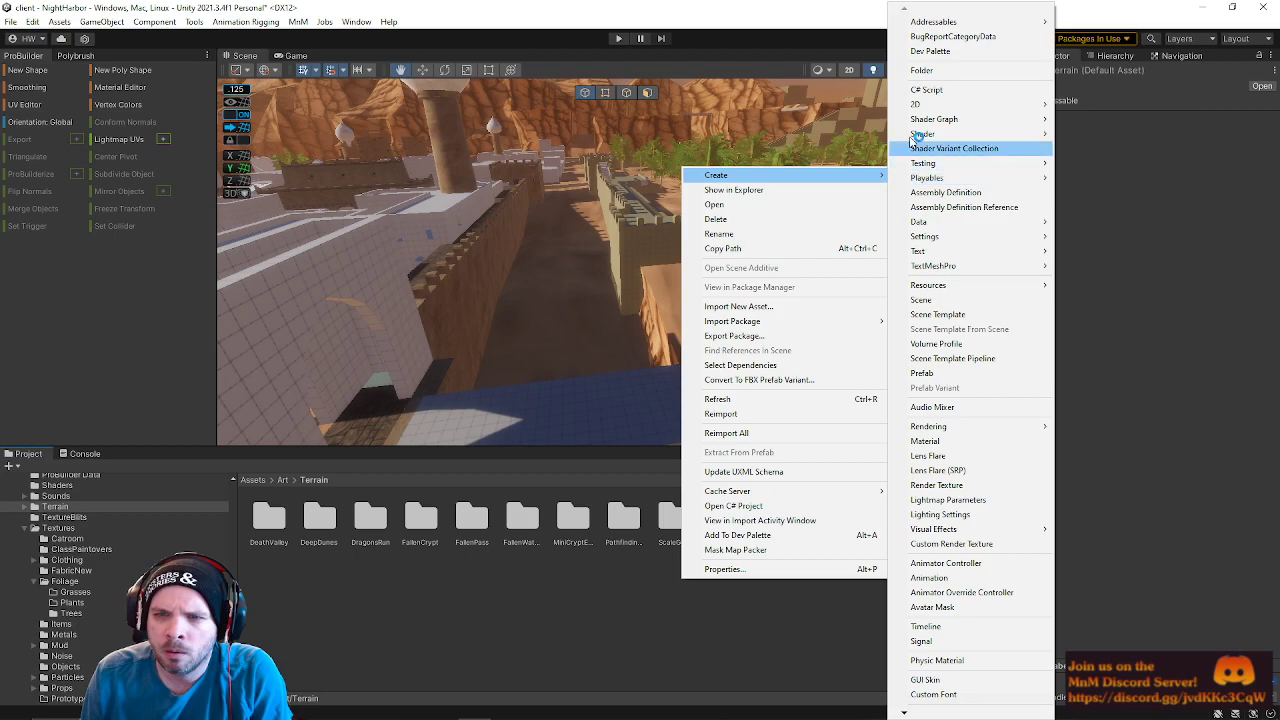
{"action": "left_click", "coordinate": [925, 70]}
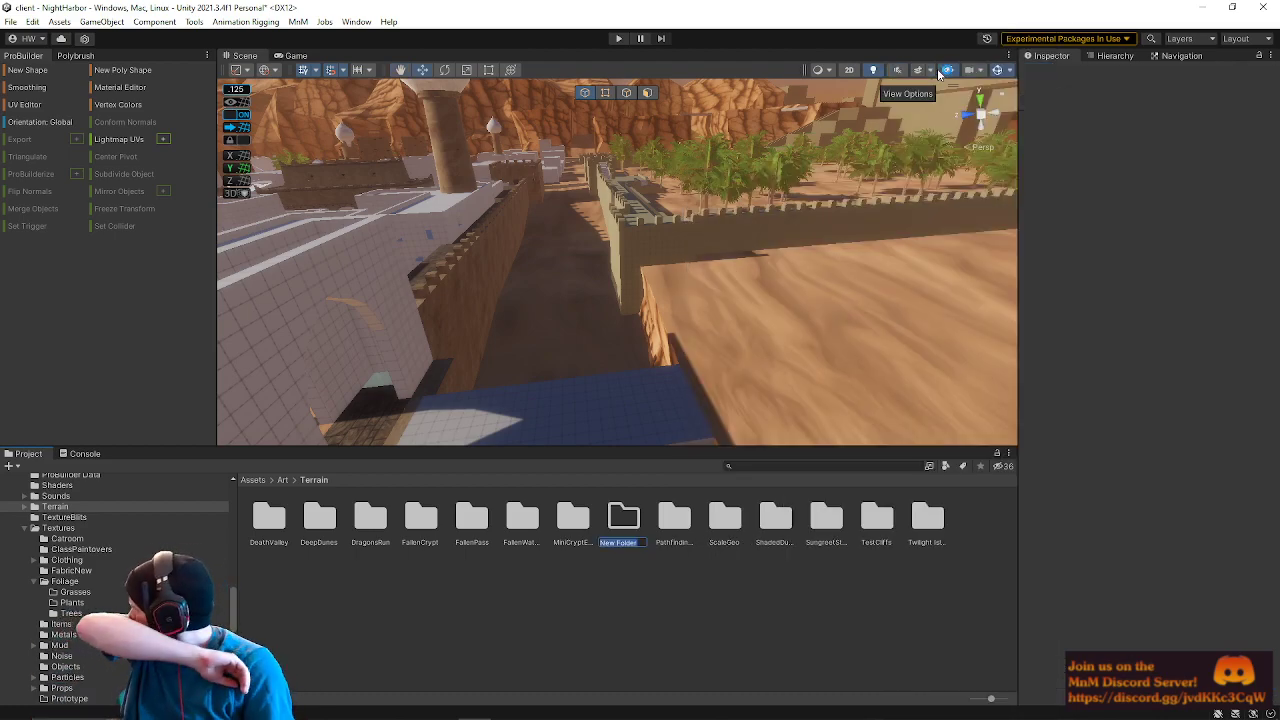
{"action": "type", "text": "Night Harbor"}
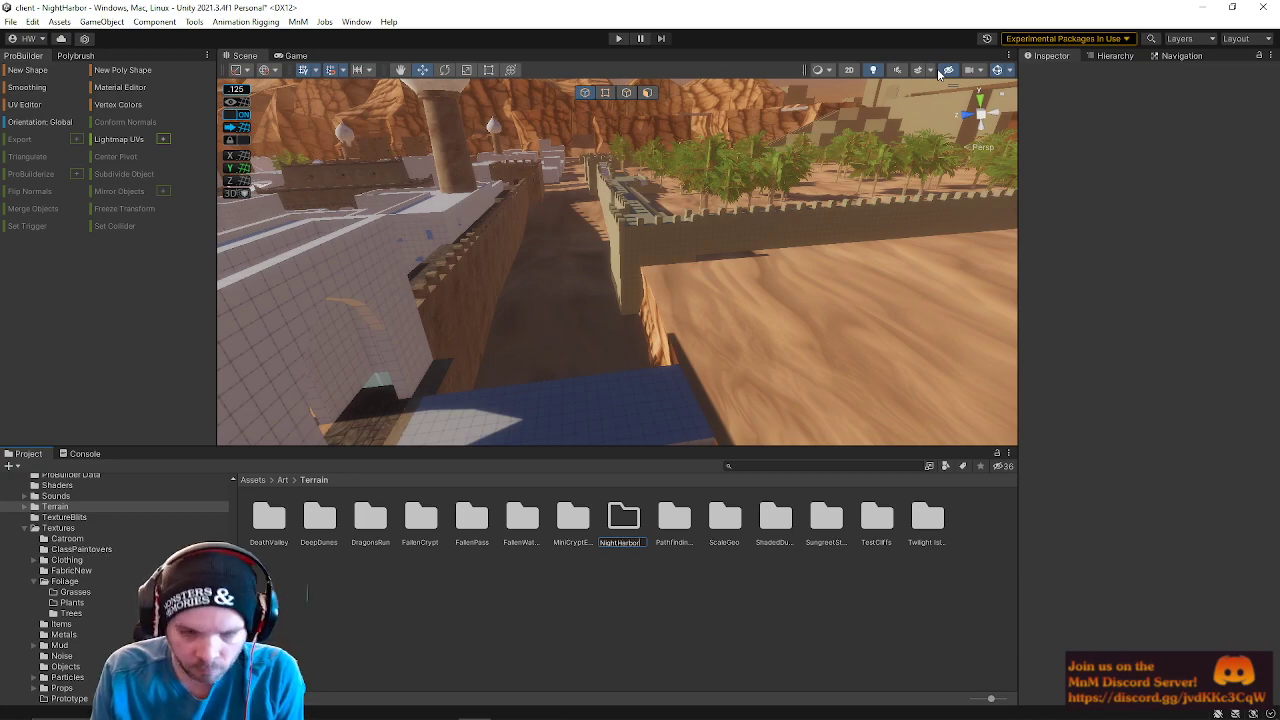
{"action": "key", "text": "Return"}
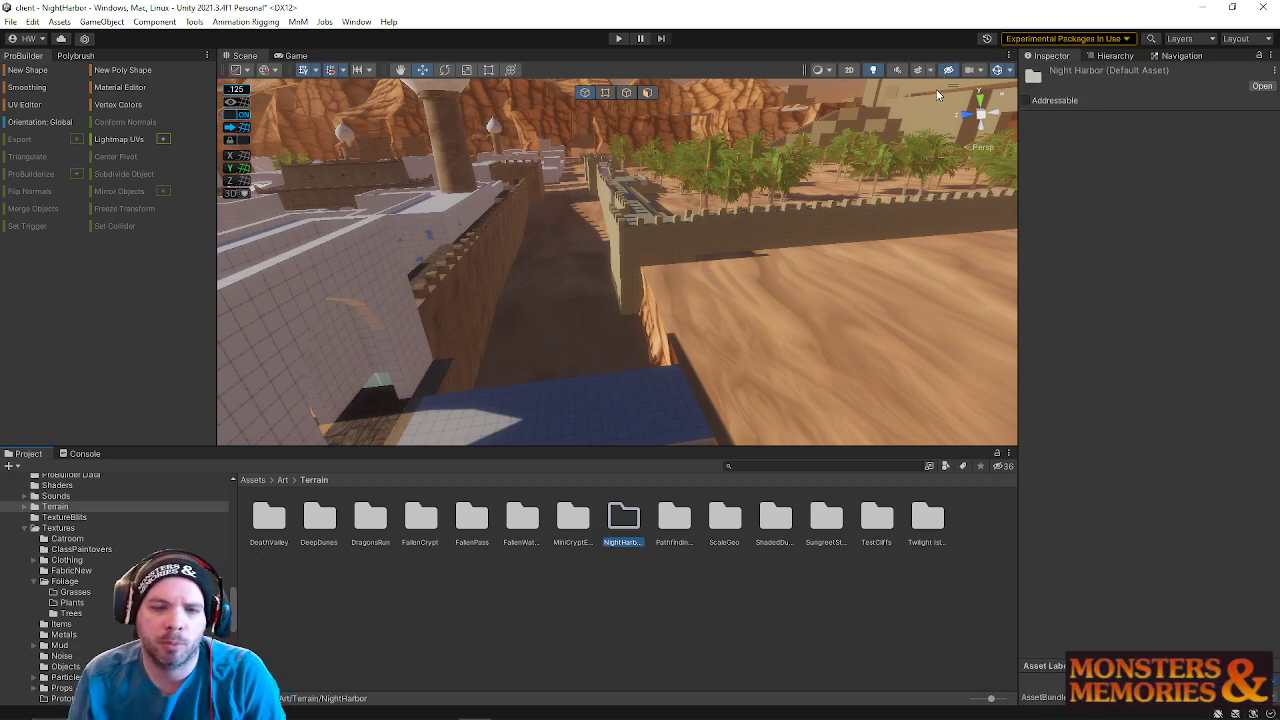
- Open the NightHarbor terrain folder and import NightHarborTerrainRough.obj into it as a new asset
{"action": "double_click", "coordinate": [623, 518]}
{"action": "right_click", "coordinate": [480, 584]}
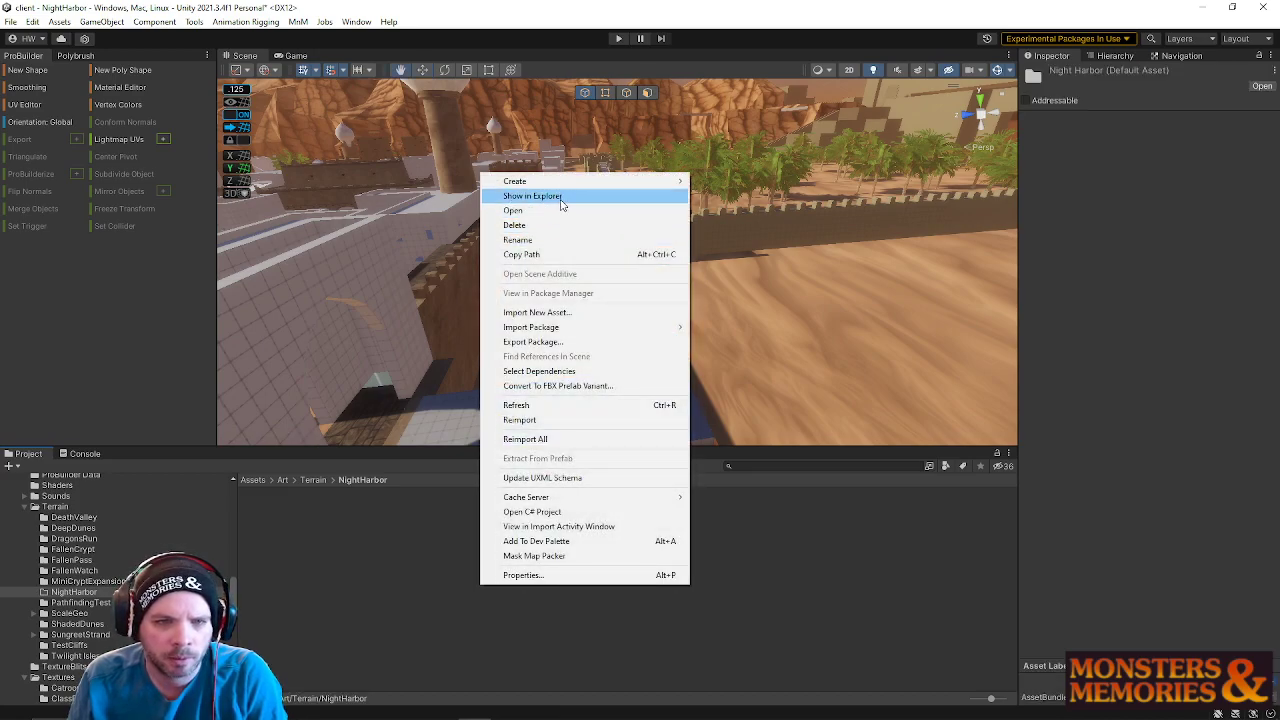
{"action": "left_click", "coordinate": [560, 317]}
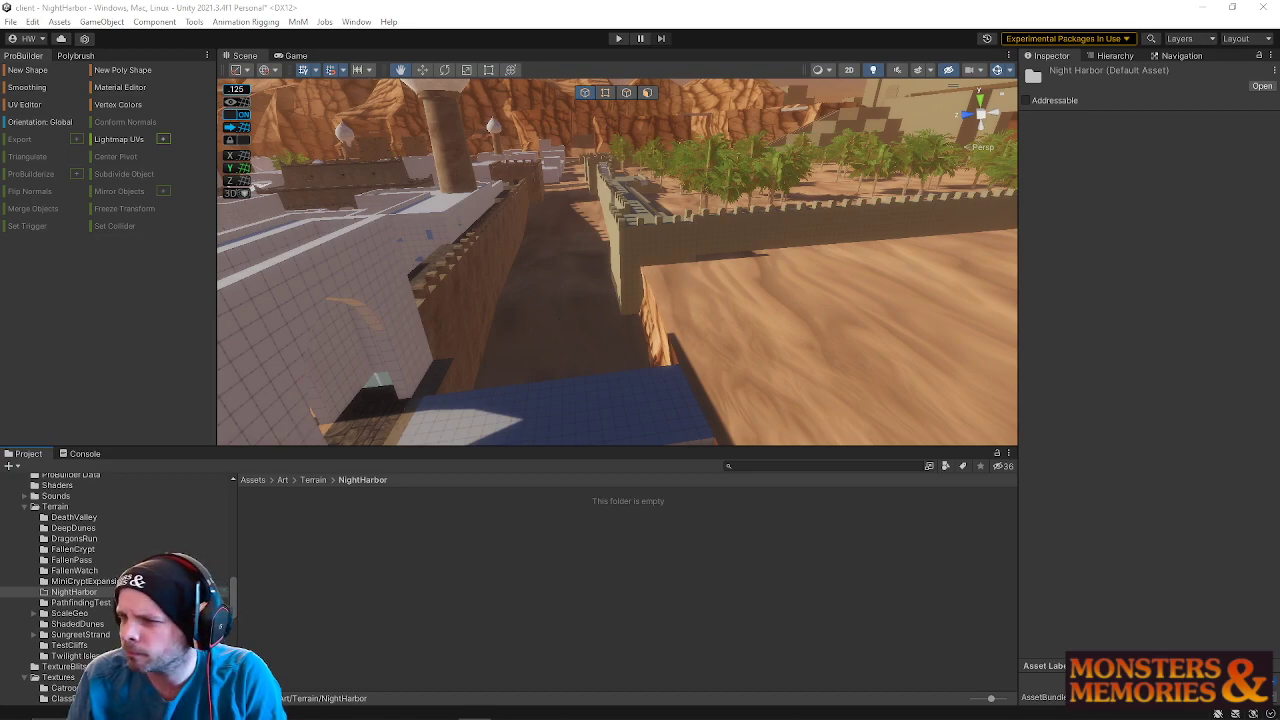
{"action": "left_click", "coordinate": [835, 566]}
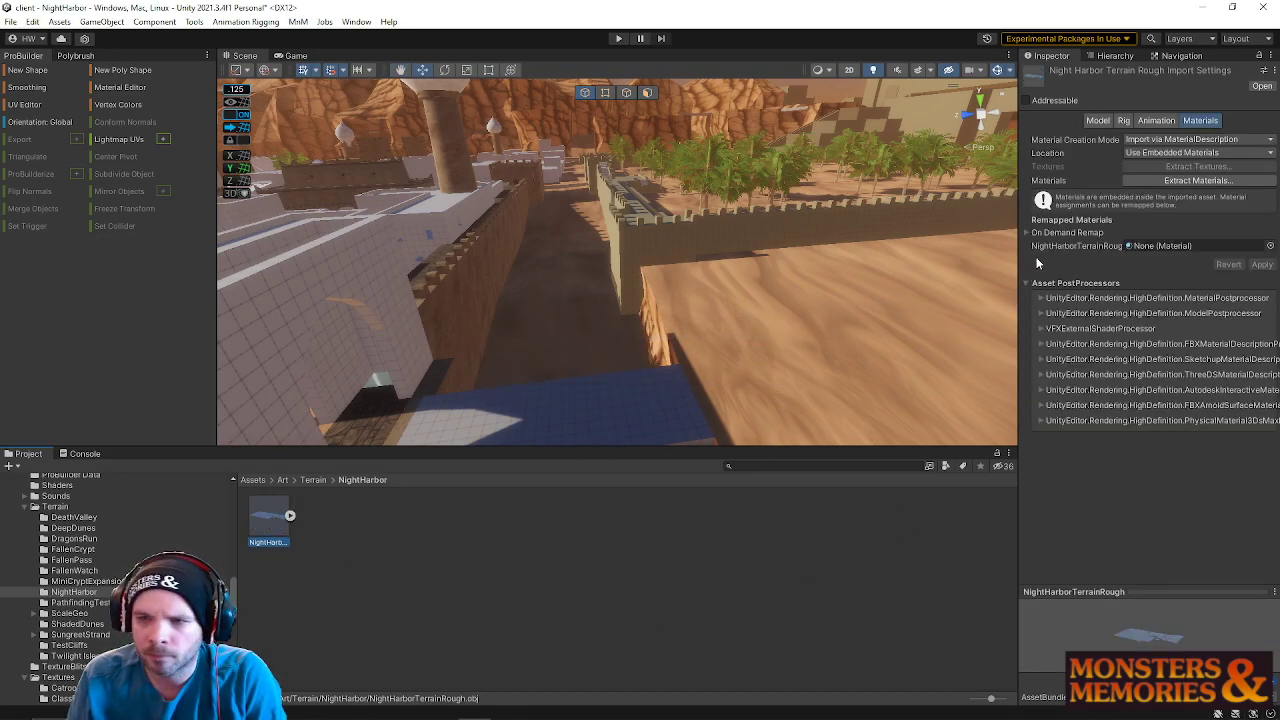
- Enable Generate Colliders in the imported terrain's model settings, apply the import changes, and select the existing terrain in the scene
{"action": "left_click", "coordinate": [1100, 120]}
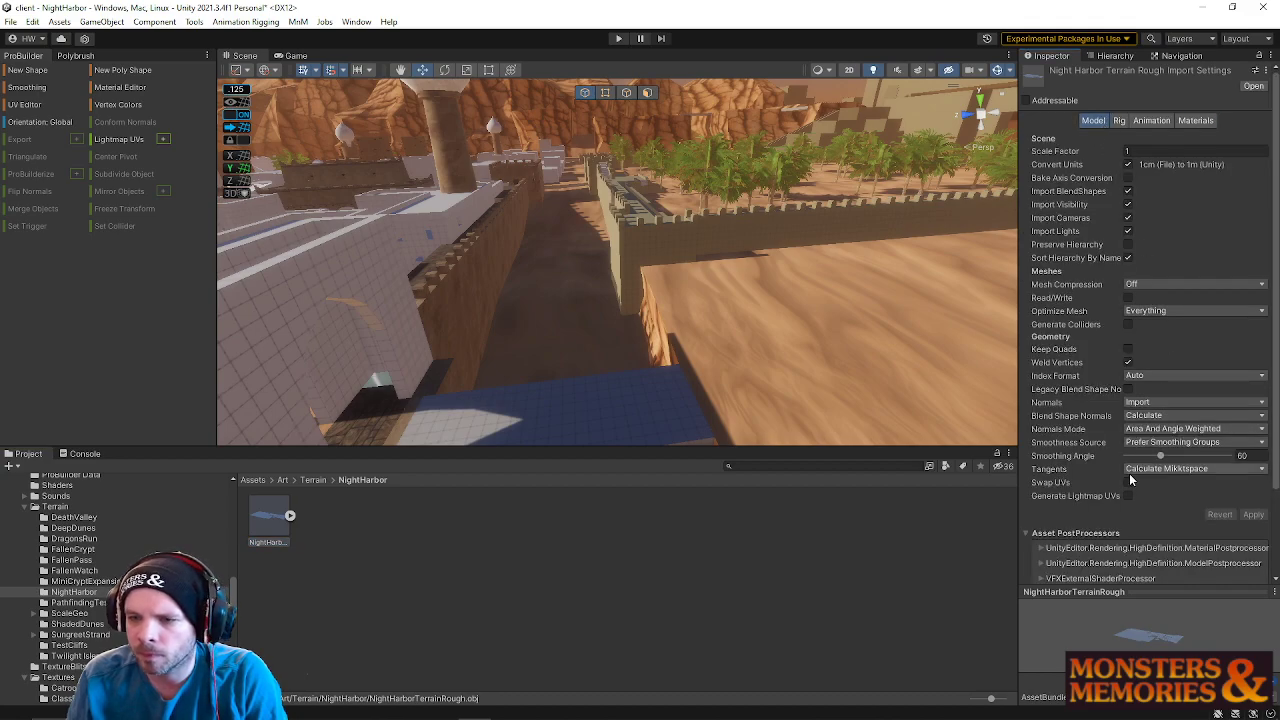
{"action": "left_click", "coordinate": [1129, 325]}
{"action": "right_click_drag", "start_coordinate": [761, 346], "coordinate": [797, 322]}
{"action": "key", "text": "s"}
{"action": "left_click", "coordinate": [797, 322]}
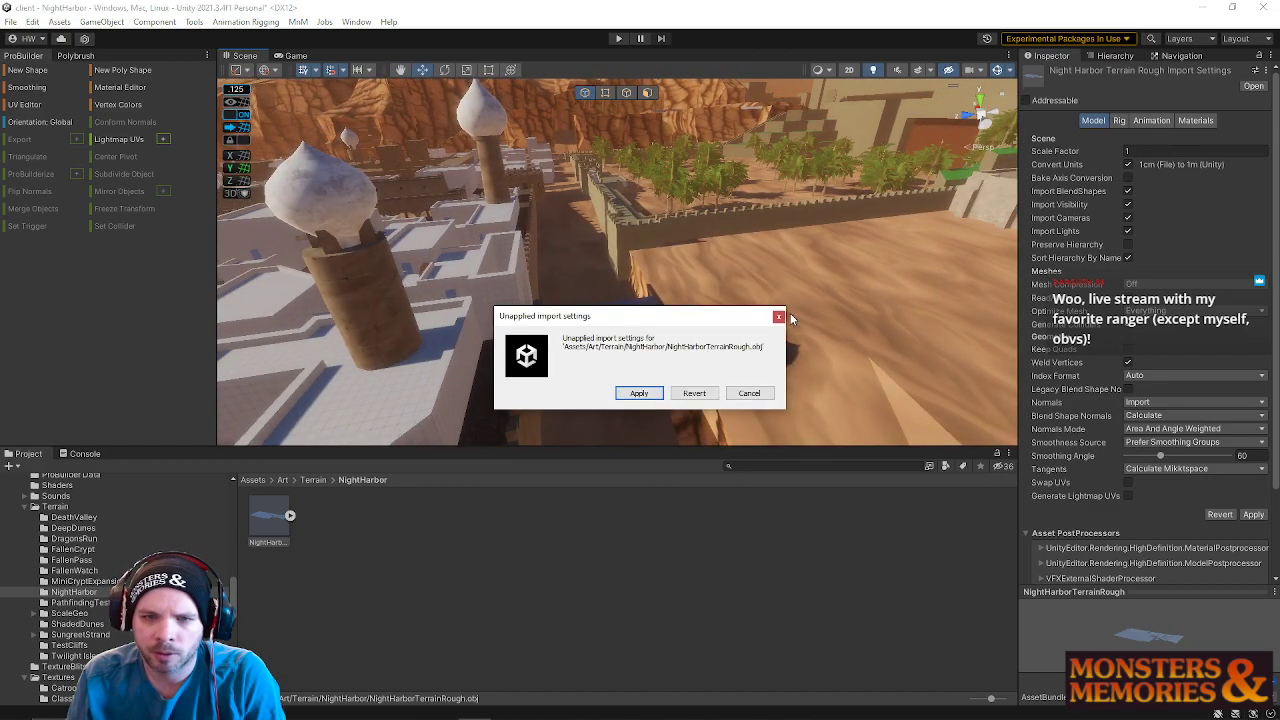
{"action": "left_click", "coordinate": [655, 393]}
{"action": "left_click", "coordinate": [851, 346]}
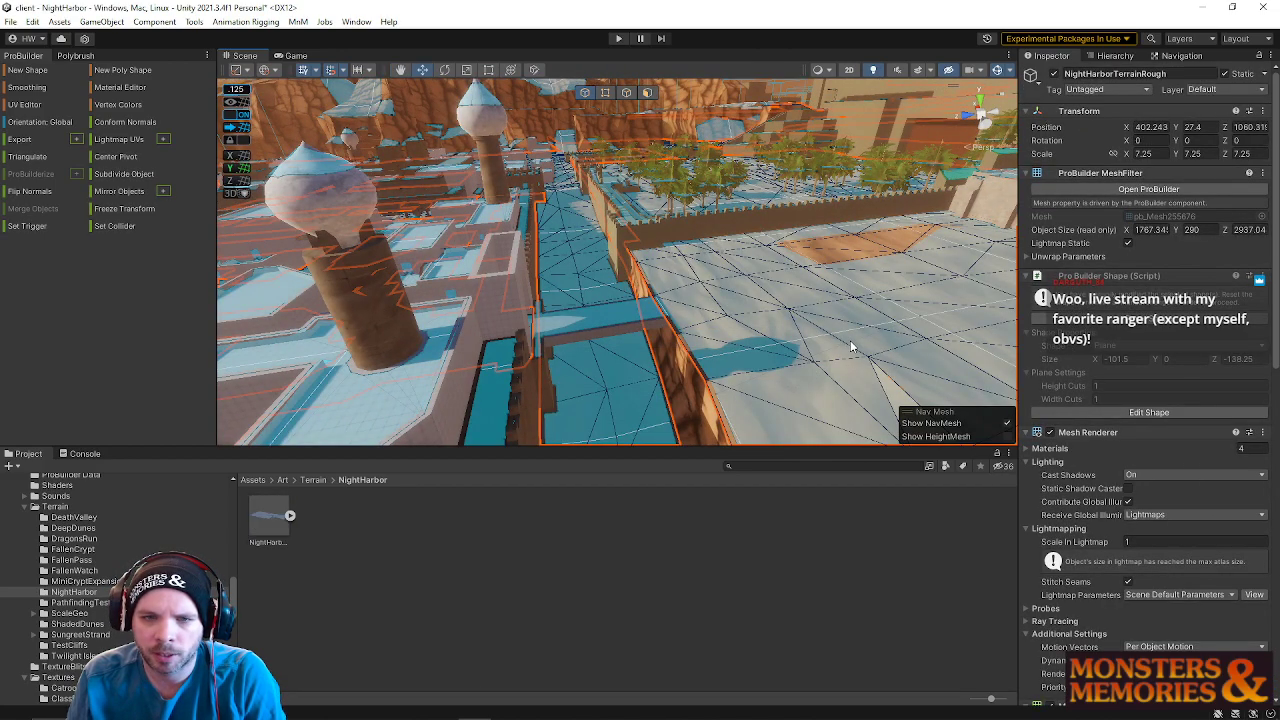
- Remap the imported NightHarborTerrainRough model's material to FantasyDesertSand and apply the import settings
{"action": "left_click", "coordinate": [262, 514]}
{"action": "left_click", "coordinate": [1196, 122]}
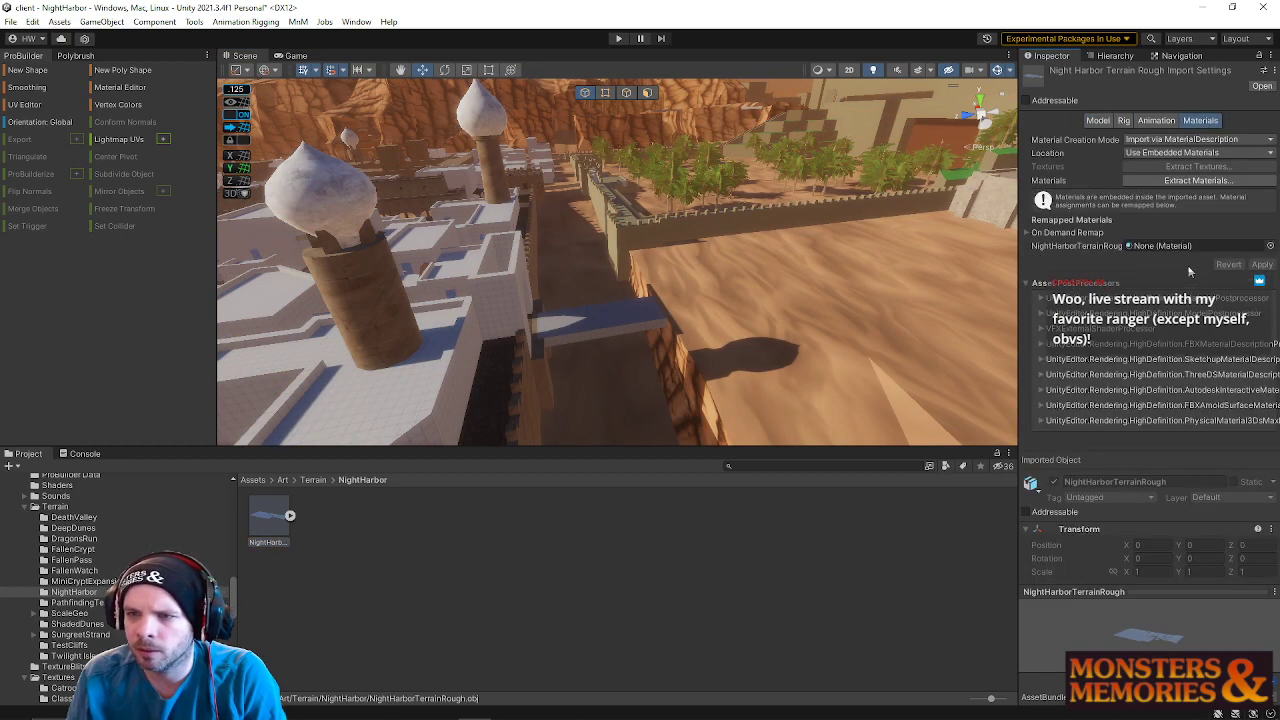
{"action": "left_click", "coordinate": [1270, 246]}
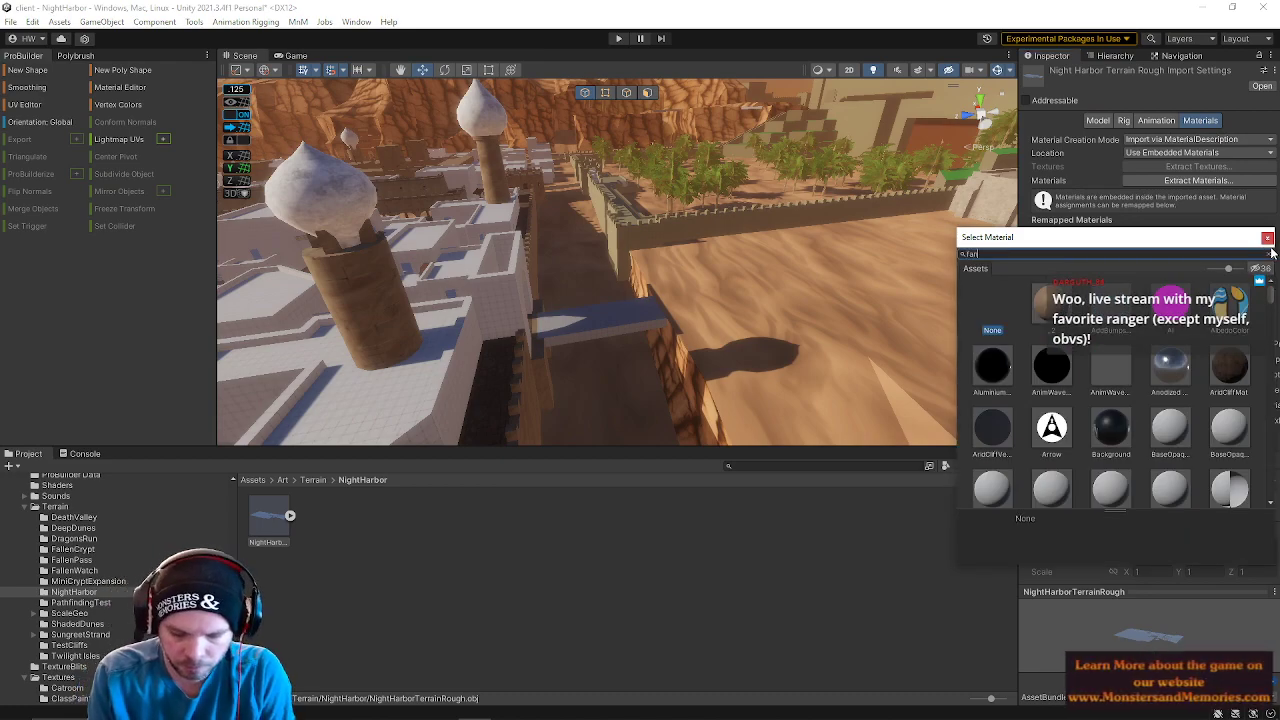
{"action": "type", "text": "fant"}
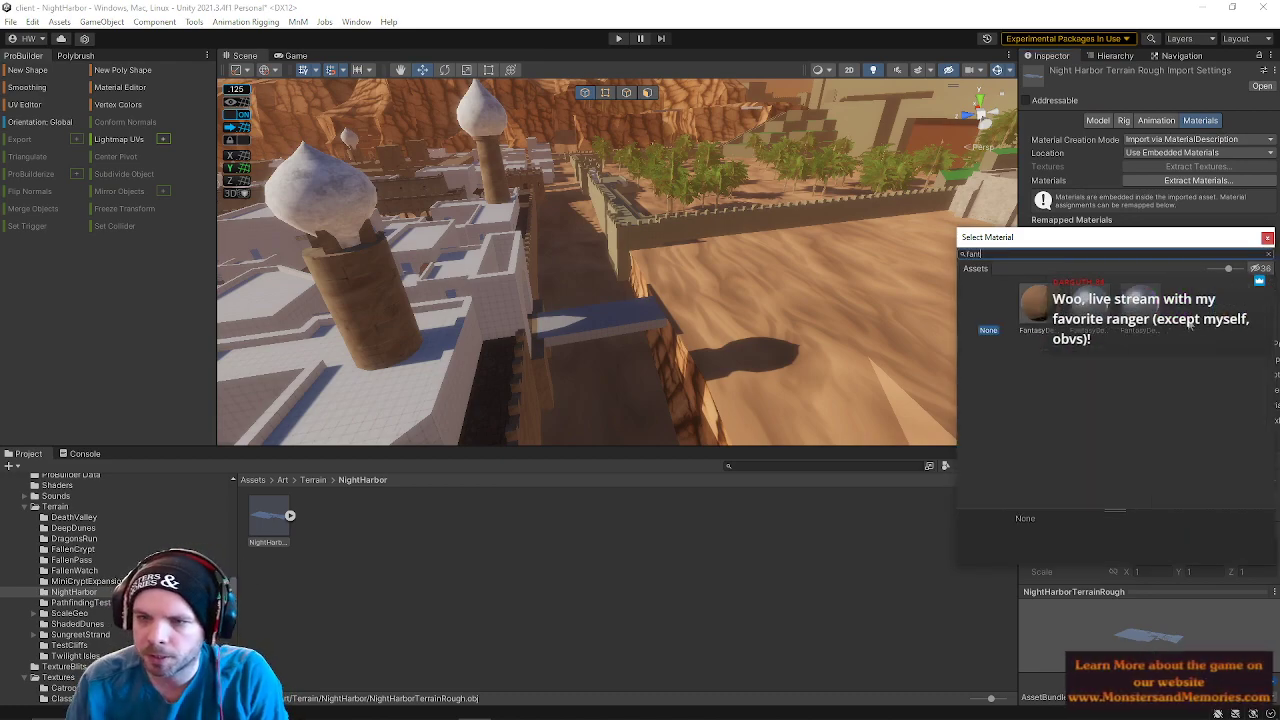
{"action": "double_click", "coordinate": [1036, 305]}
{"action": "mouse_move", "coordinate": [700, 300]}
{"action": "left_mouse_down", "text": "alt"}
{"action": "mouse_move", "coordinate": [520, 352]}
{"action": "mouse_move", "coordinate": [737, 452]}
{"action": "mouse_move", "coordinate": [600, 365]}
{"action": "mouse_move", "coordinate": [695, 335]}
{"action": "mouse_move", "coordinate": [609, 362]}
{"action": "mouse_move", "coordinate": [681, 360]}
{"action": "mouse_move", "coordinate": [643, 371]}
{"action": "mouse_move", "coordinate": [650, 413]}
{"action": "mouse_move", "coordinate": [662, 361]}
{"action": "mouse_move", "coordinate": [694, 323]}
{"action": "mouse_move", "coordinate": [734, 340]}
{"action": "mouse_move", "coordinate": [694, 314]}
{"action": "left_mouse_up", "text": "alt"}
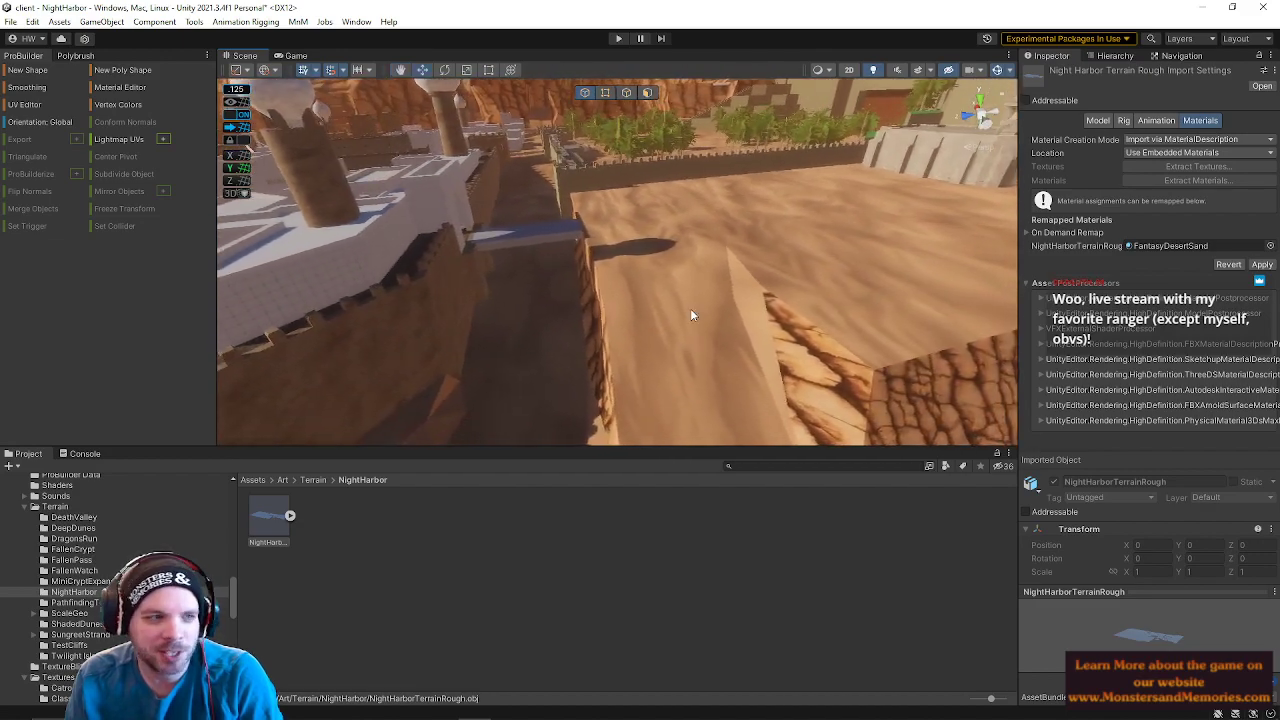
{"action": "left_click", "coordinate": [690, 308]}
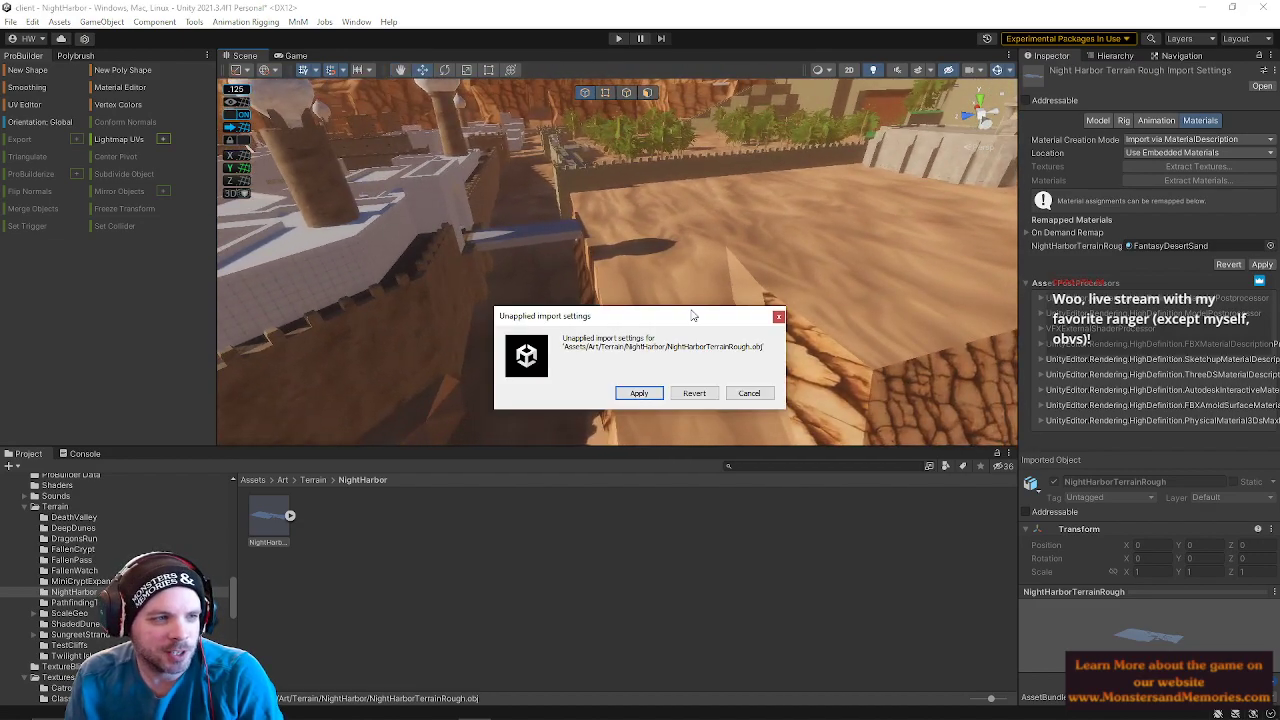
{"action": "left_click", "coordinate": [640, 393]}
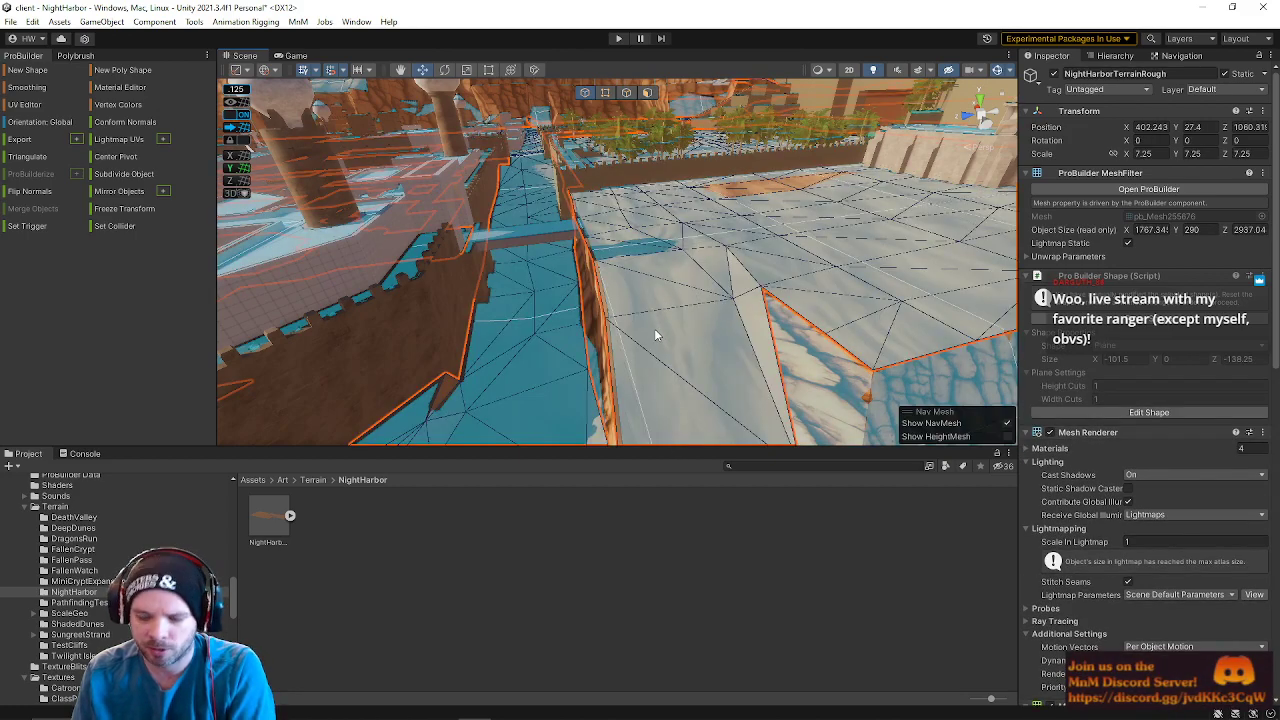
- Delete the old ProBuilder terrain from the scene and place the imported NightHarborTerrainRough model in the hierarchy above CrestOcean
{"action": "left_click", "coordinate": [655, 336]}
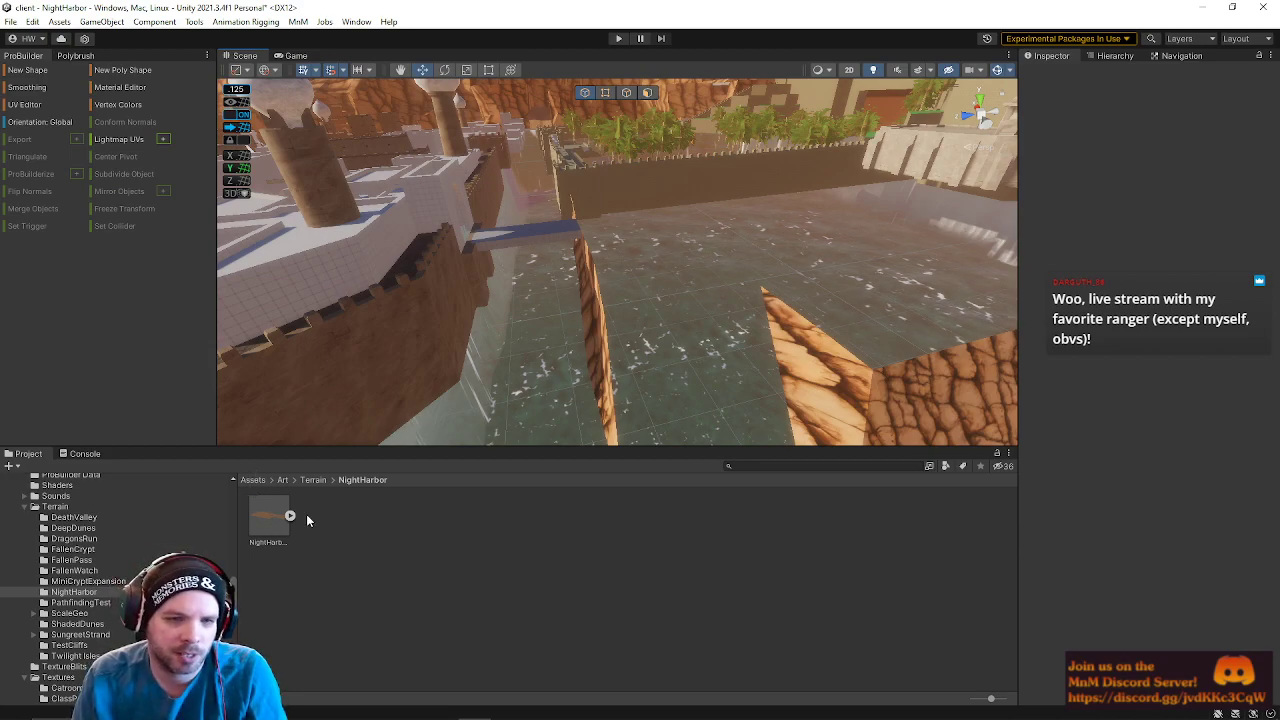
{"action": "left_click", "coordinate": [1115, 55]}
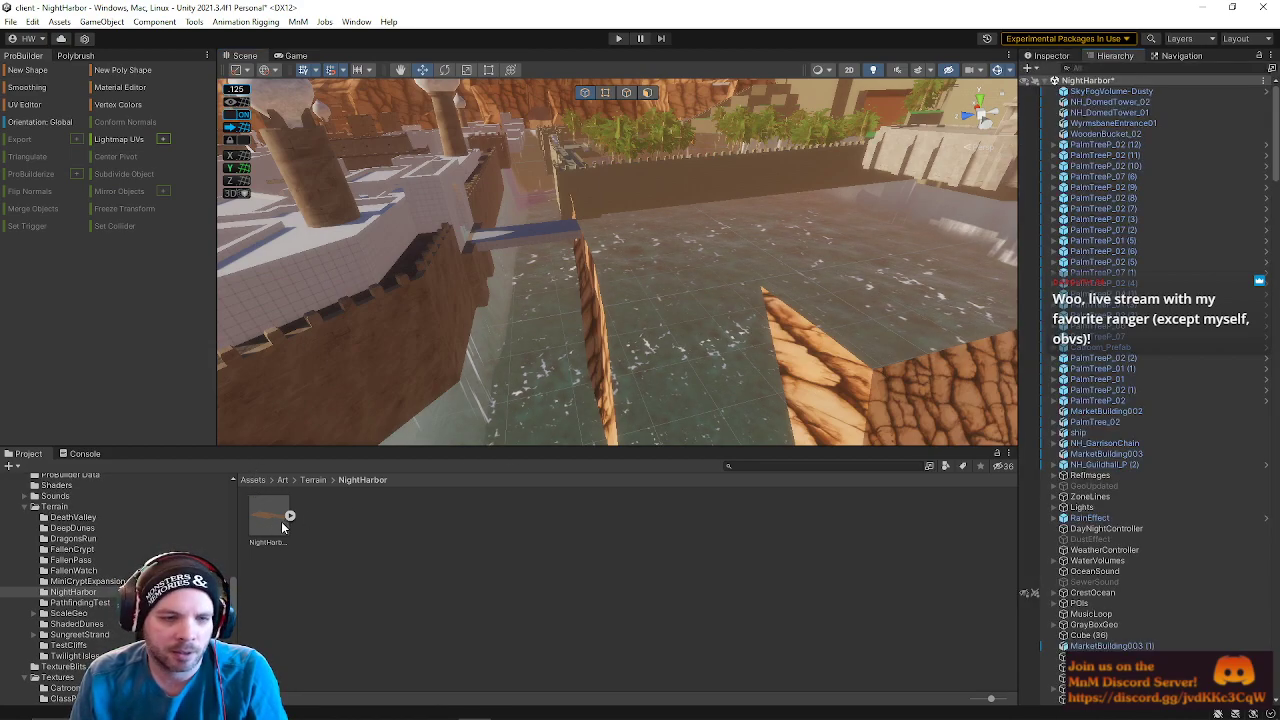
{"action": "left_click_drag", "start_coordinate": [499, 520], "coordinate": [1158, 594]}
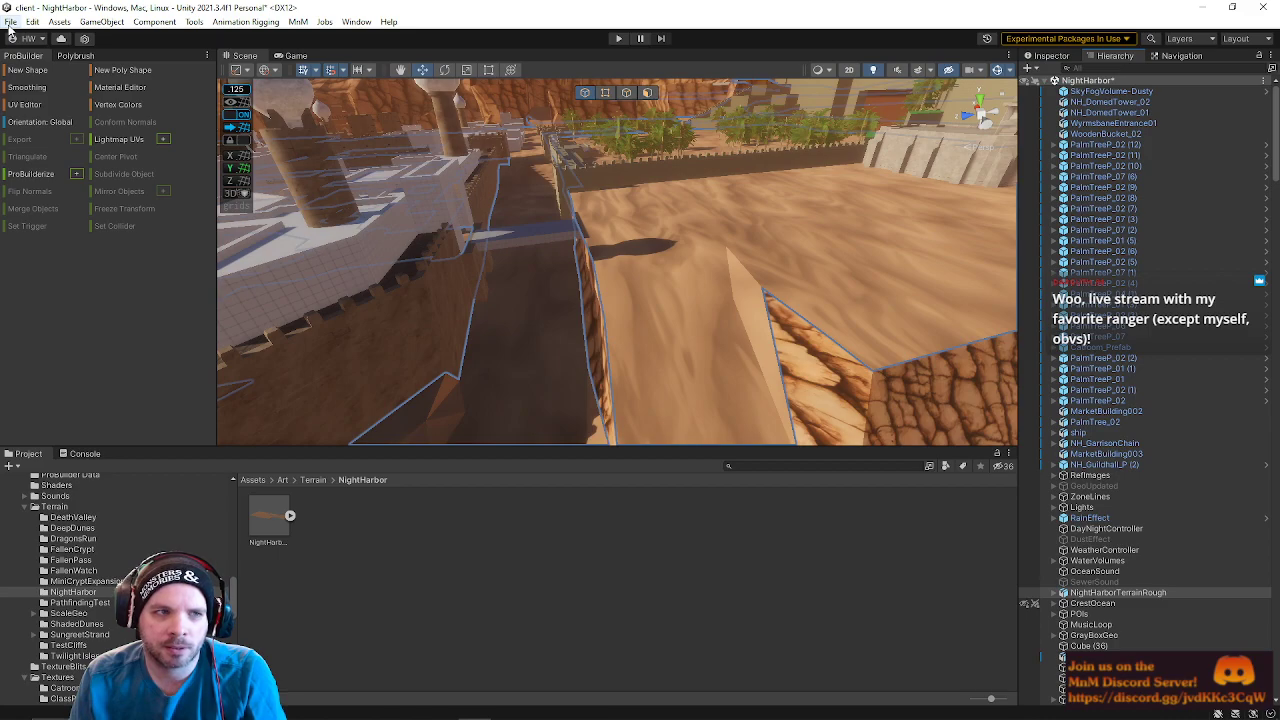
- ProBuilderize the imported terrain with Import Quads and Import Smoothing disabled, and select its mesh in the scene
{"action": "left_click", "coordinate": [80, 175]}
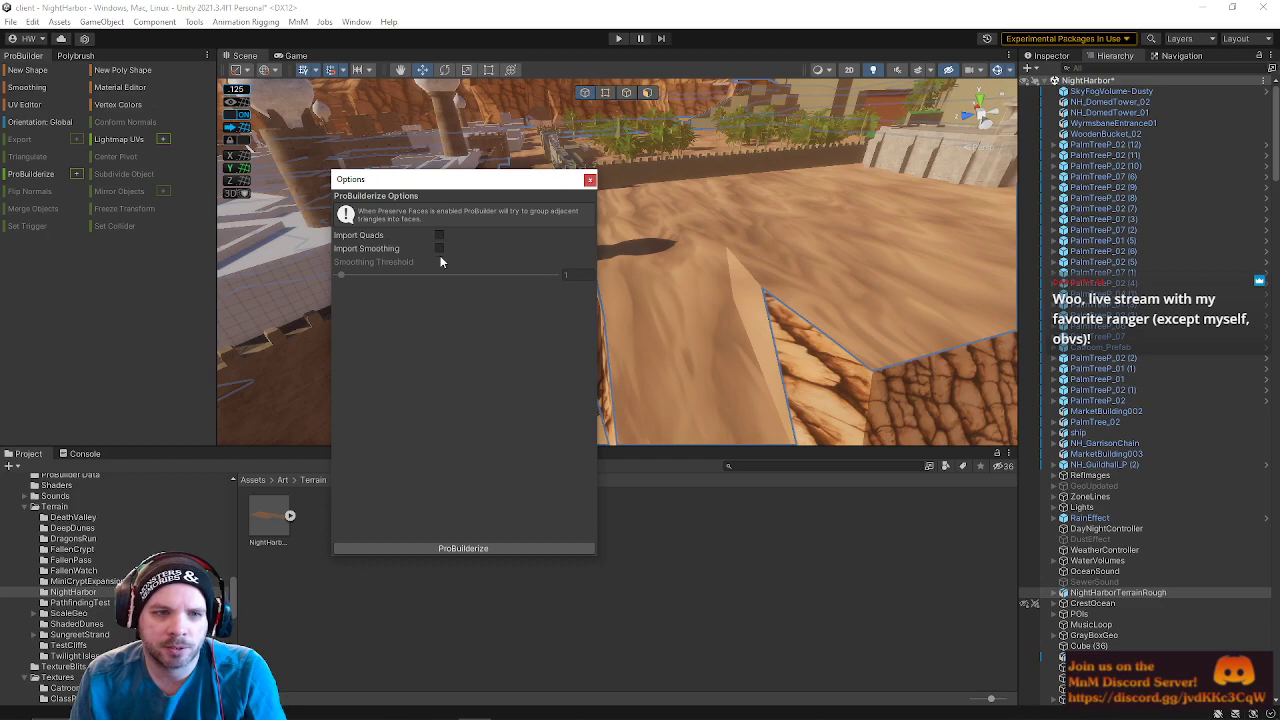
{"action": "left_click", "coordinate": [414, 548]}
{"action": "left_click", "coordinate": [629, 396]}
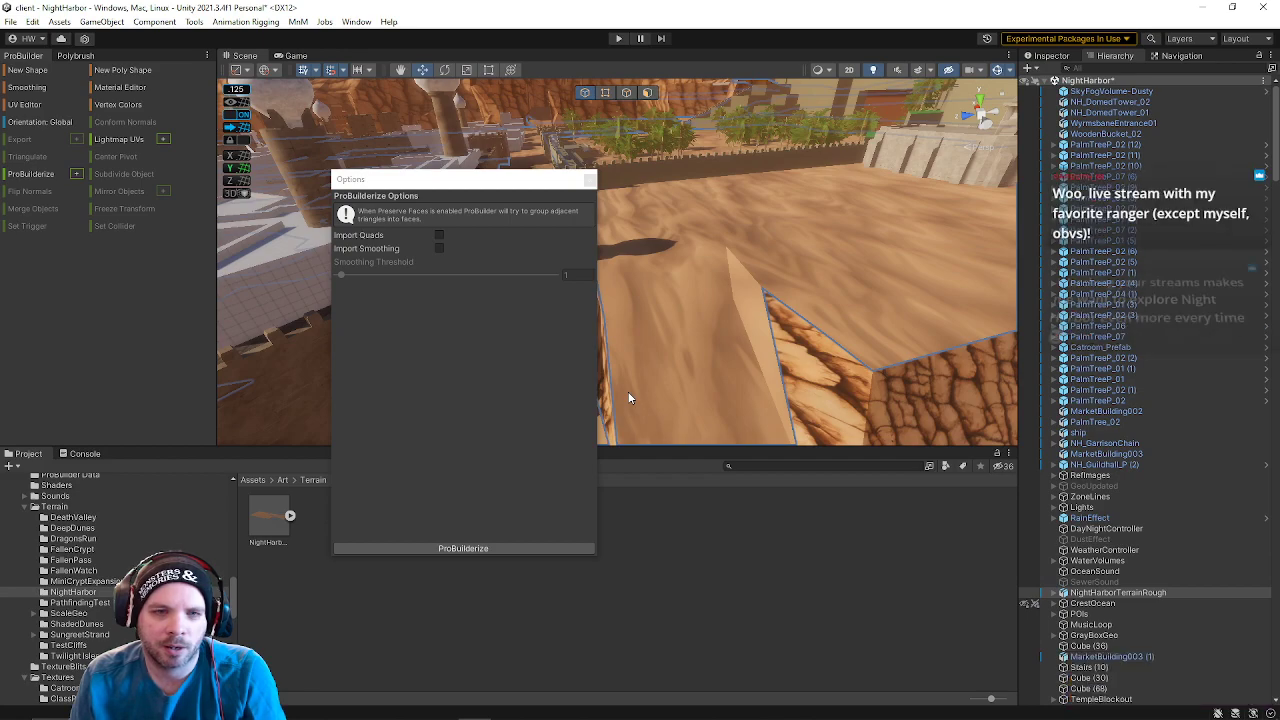
{"action": "left_click_drag", "start_coordinate": [559, 182], "coordinate": [931, 199]}
{"action": "right_click_drag", "start_coordinate": [605, 267], "coordinate": [646, 266]}
{"action": "left_click", "coordinate": [646, 266]}
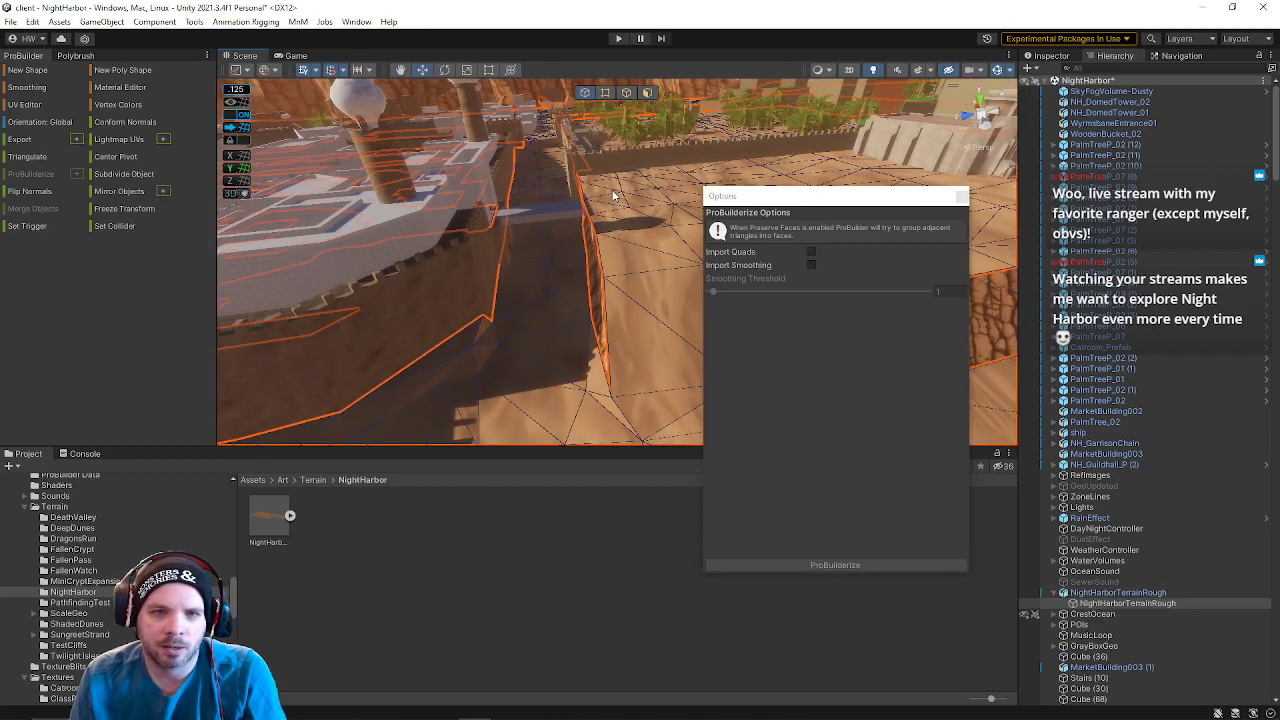
- Switch to vertex editing, try raising a terrain vertex near the canyon edge, and undo the move
{"action": "left_click", "coordinate": [602, 98]}
{"action": "left_click", "coordinate": [667, 229]}
{"action": "left_click_drag", "start_coordinate": [675, 212], "coordinate": [679, 168]}
{"action": "key", "text": "ctrl+z"}
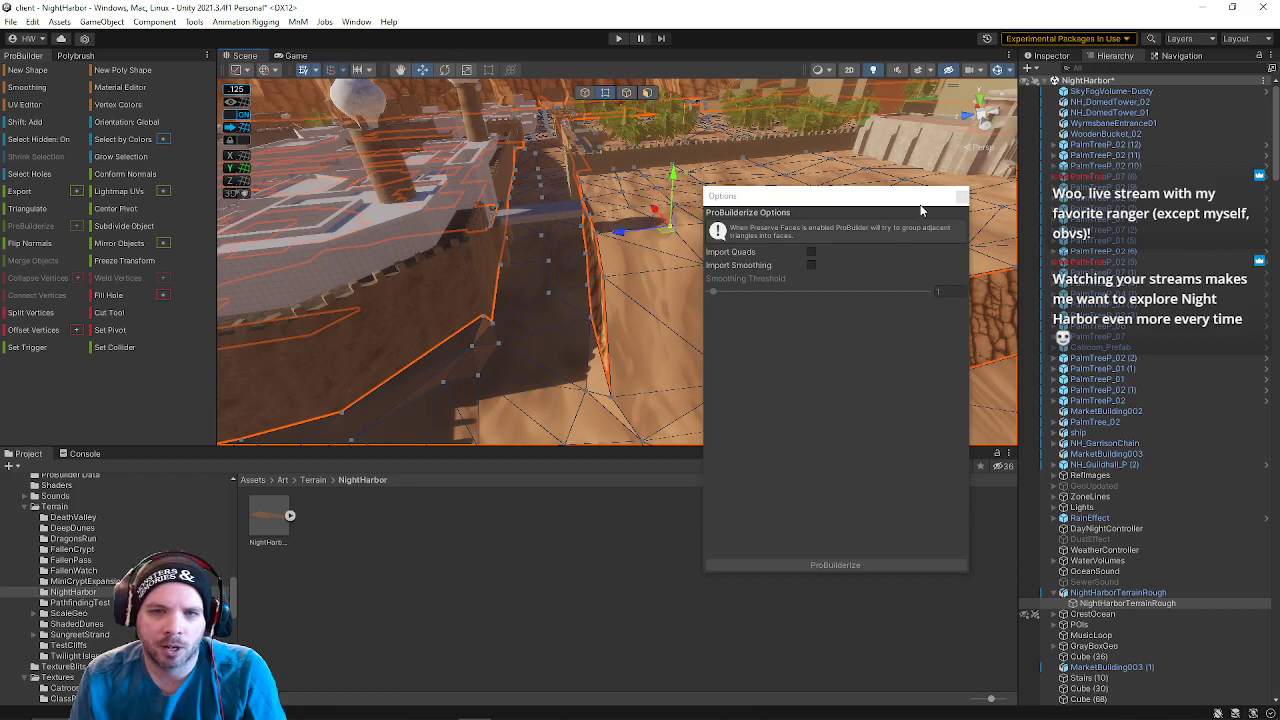
- Close the ProBuilderize options and test vertex editing by selecting terrain vertices and lowering one beside the canyon
{"action": "left_click", "coordinate": [961, 195]}
{"action": "left_click", "coordinate": [797, 306]}
{"action": "left_click", "coordinate": [840, 272]}
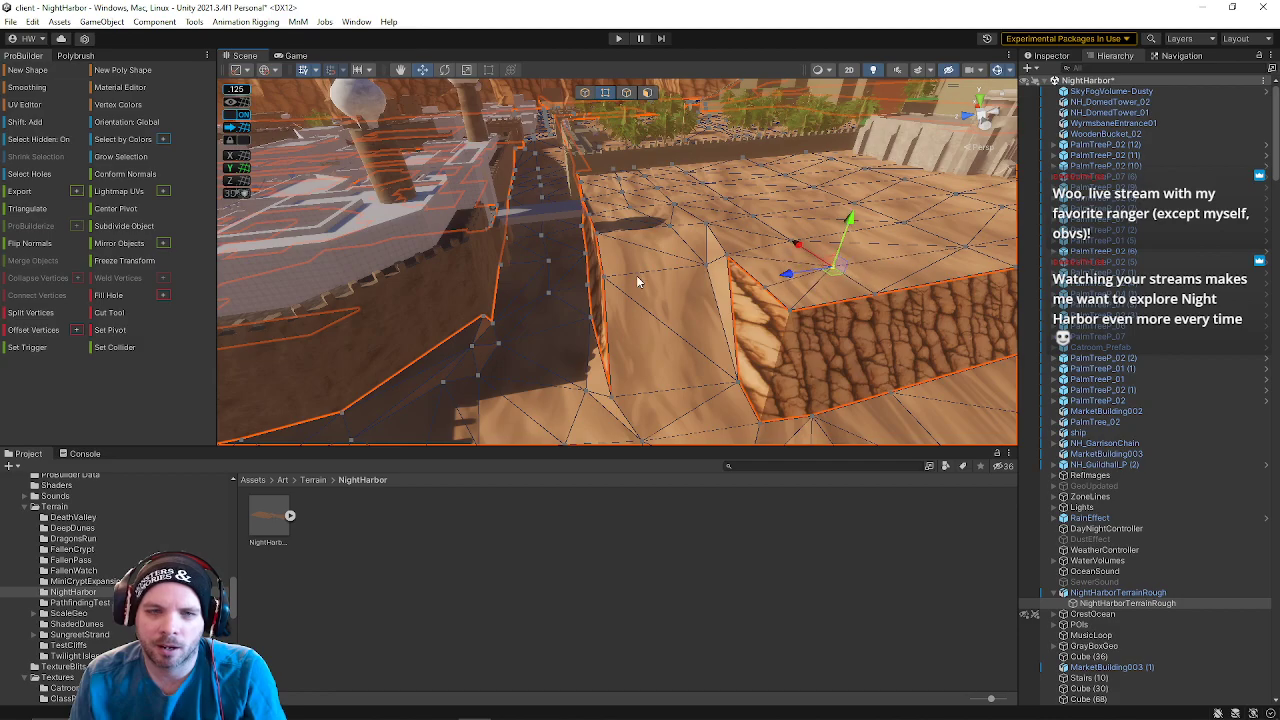
{"action": "right_click_drag", "start_coordinate": [630, 272], "coordinate": [706, 266]}
{"action": "left_click", "coordinate": [685, 250]}
{"action": "left_click_drag", "start_coordinate": [691, 216], "coordinate": [701, 249]}
- Examine the converted terrain across the zone and check its navigation settings and NavMesh display
{"action": "right_click_drag", "start_coordinate": [708, 230], "coordinate": [520, 352]}
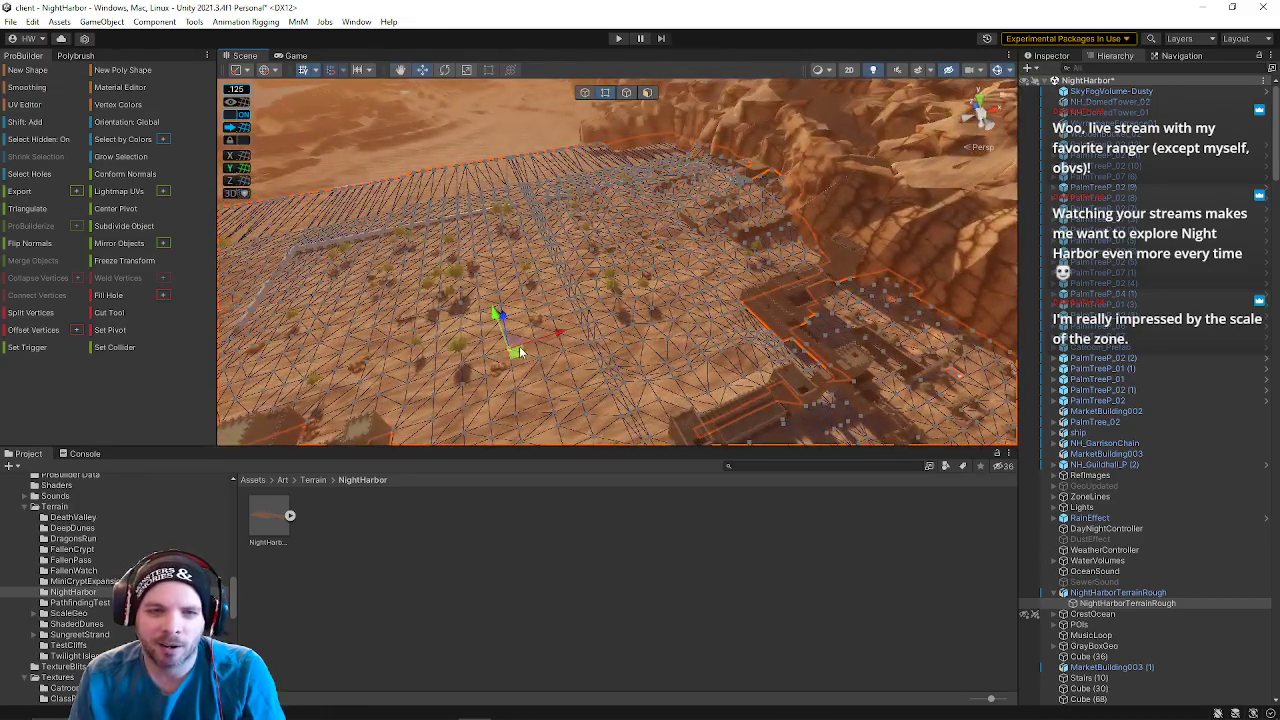
{"action": "right_click_drag", "start_coordinate": [558, 399], "coordinate": [911, 352]}
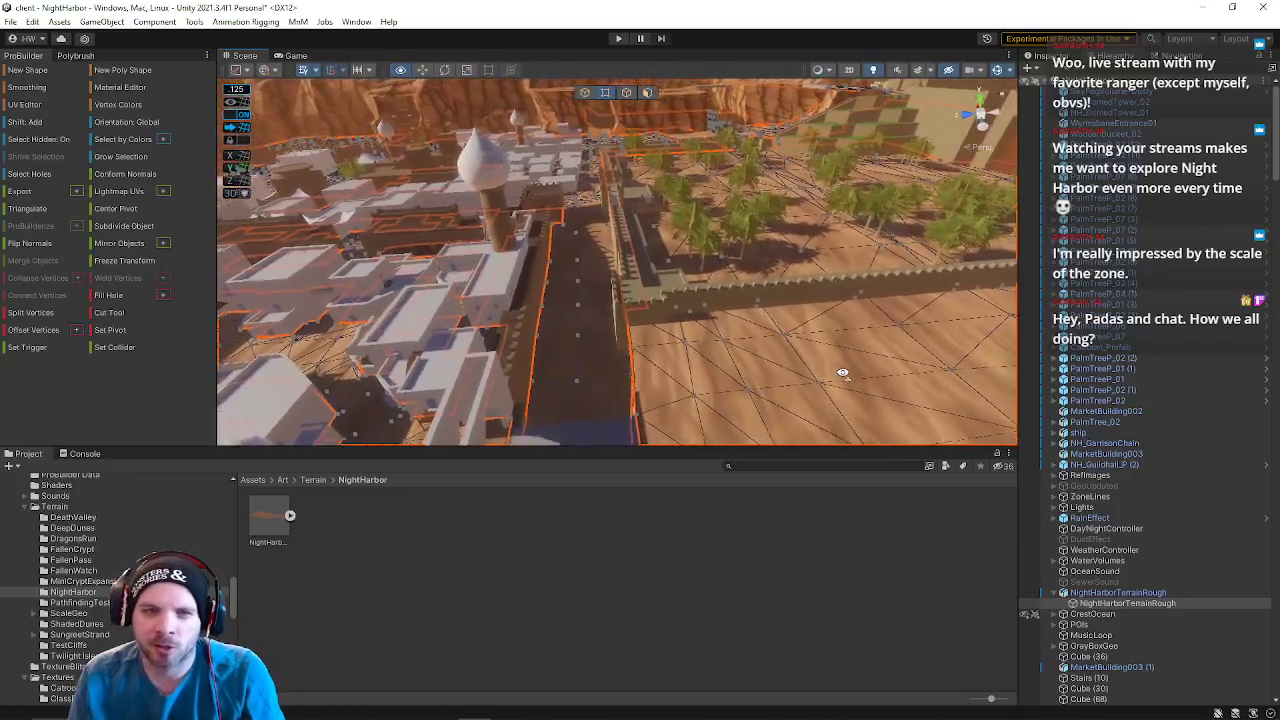
{"action": "right_click_drag", "start_coordinate": [841, 312], "coordinate": [840, 322]}
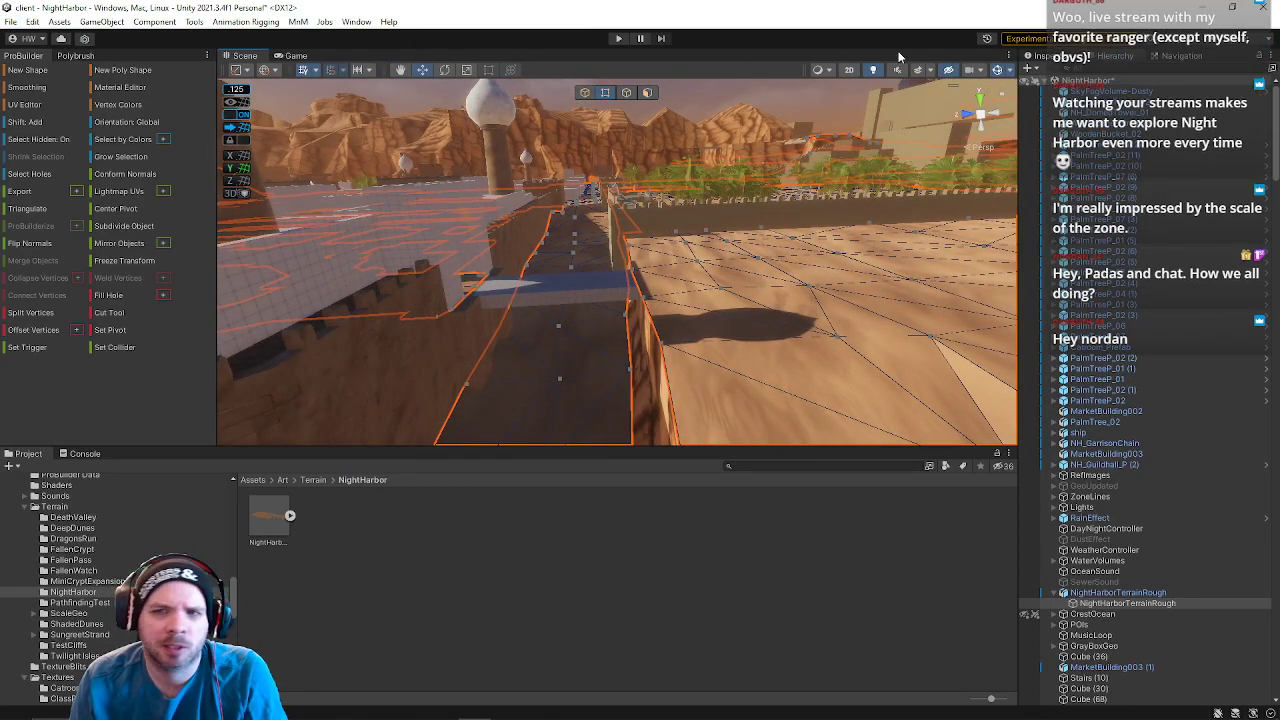
{"action": "left_click", "coordinate": [1181, 56]}
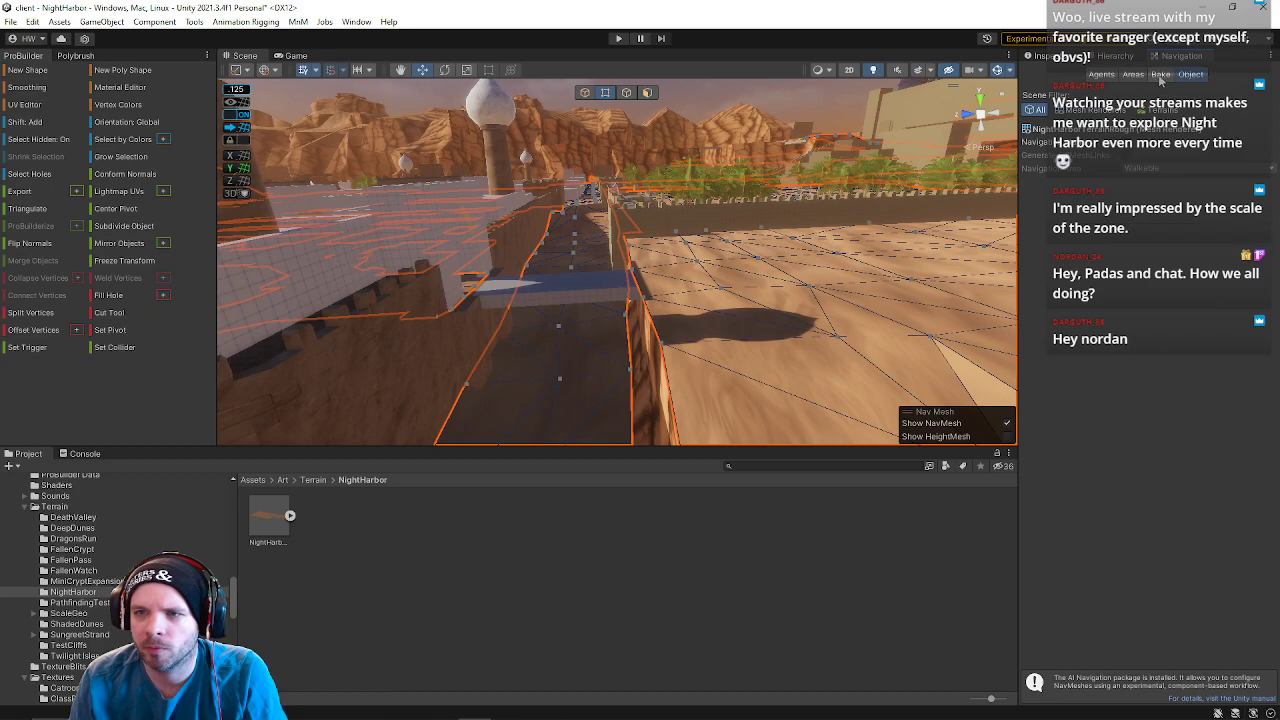
{"action": "left_click", "coordinate": [1007, 424]}
{"action": "left_click", "coordinate": [1007, 424]}
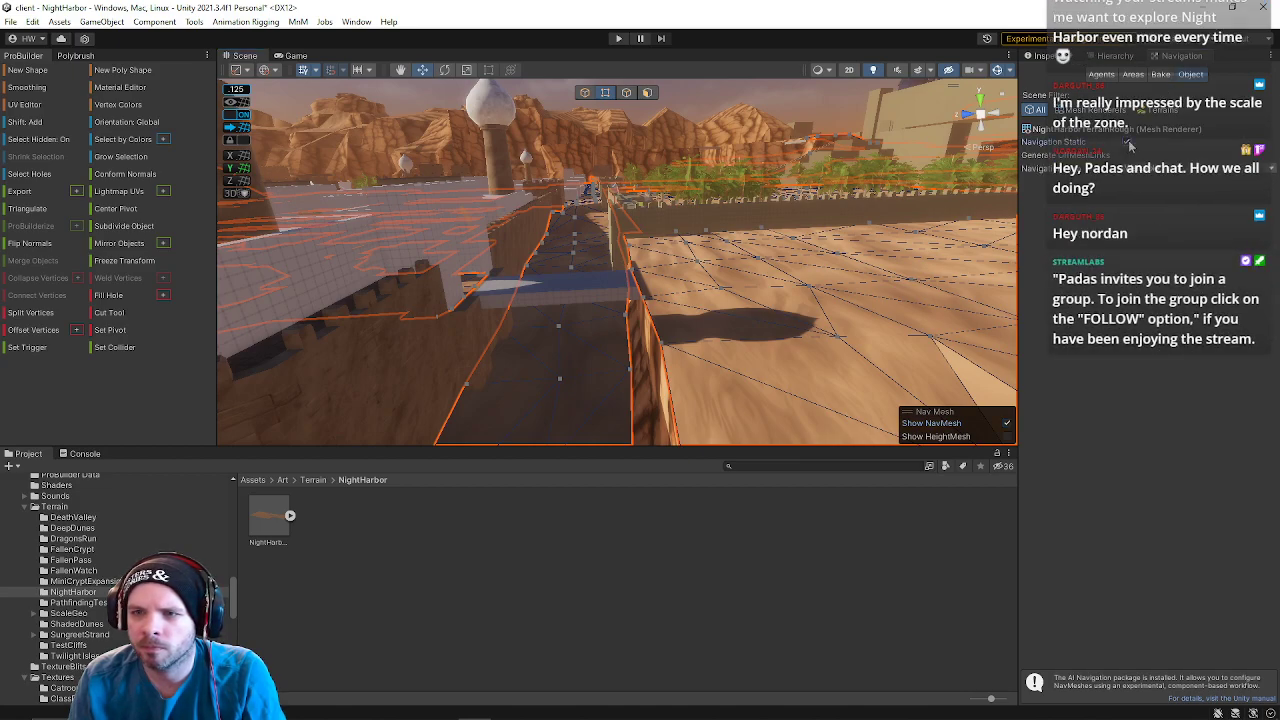
{"action": "key", "text": "w"}
{"action": "right_click_drag", "start_coordinate": [681, 300], "coordinate": [689, 347]}
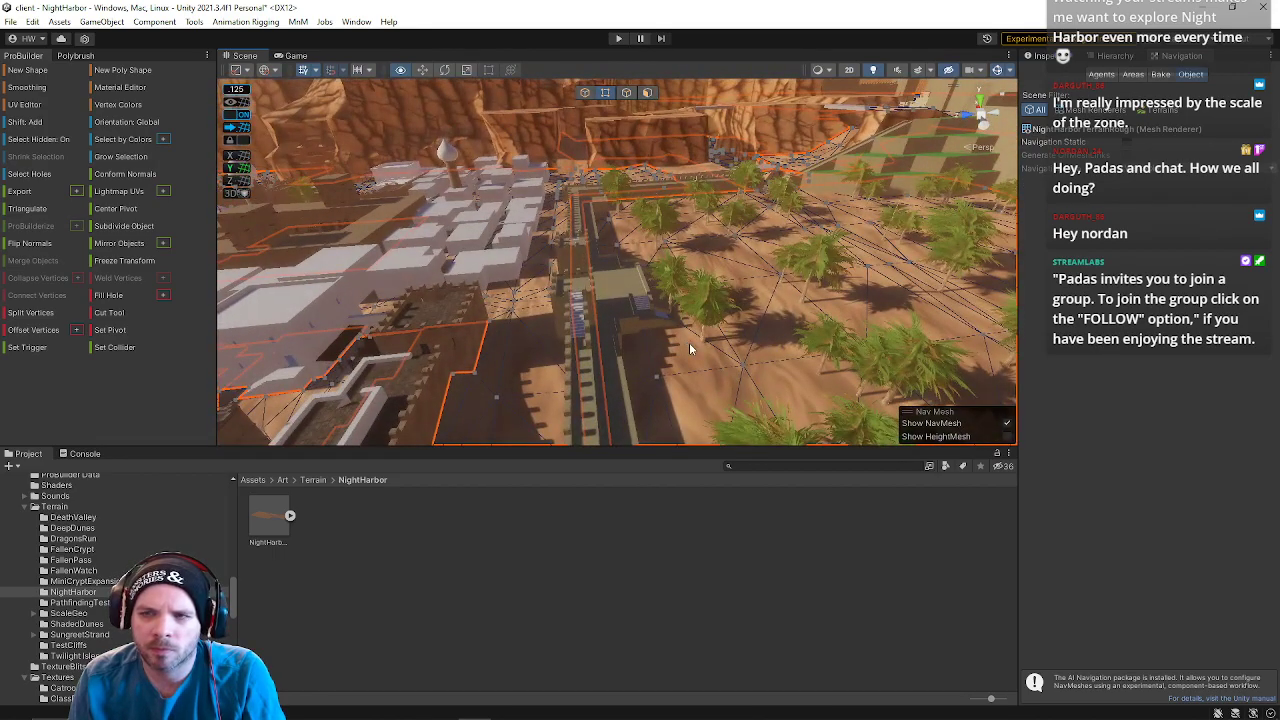
- Add a NavMeshSurface component to the NightHarborTerrainRough mesh and bake its nav mesh
{"action": "left_click", "coordinate": [1042, 55]}
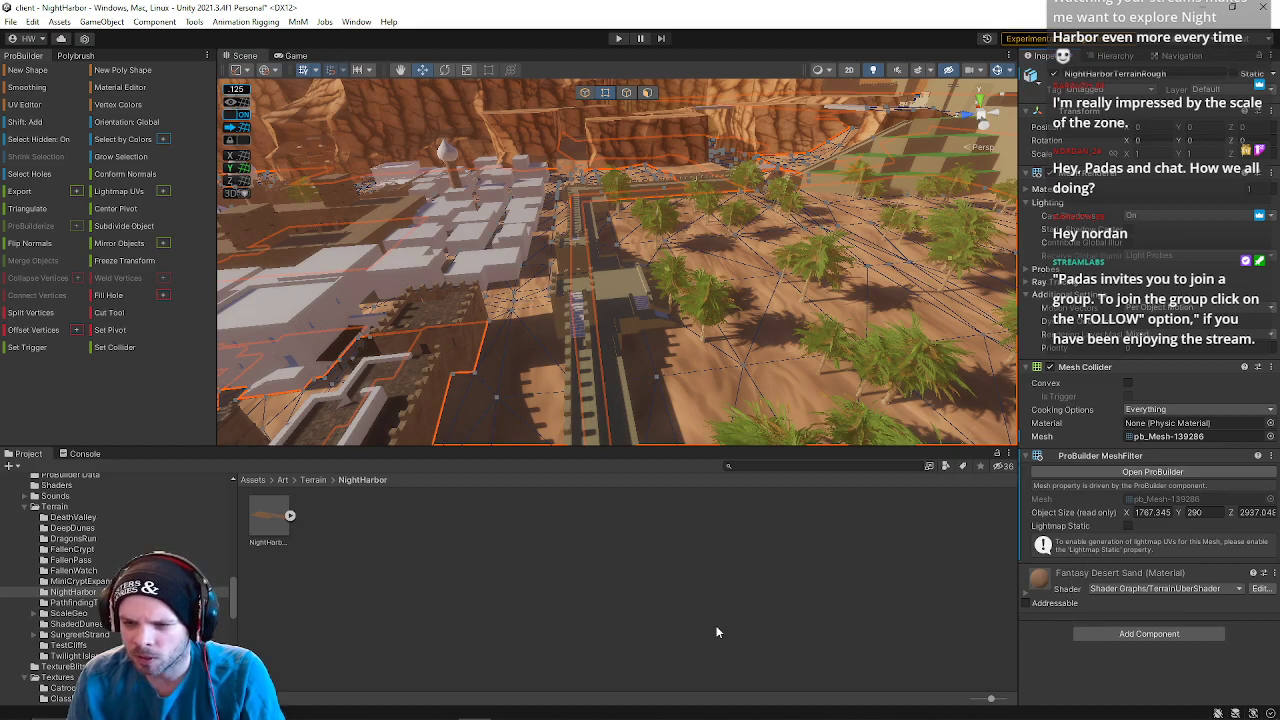
{"action": "right_click_drag", "start_coordinate": [748, 370], "coordinate": [700, 408]}
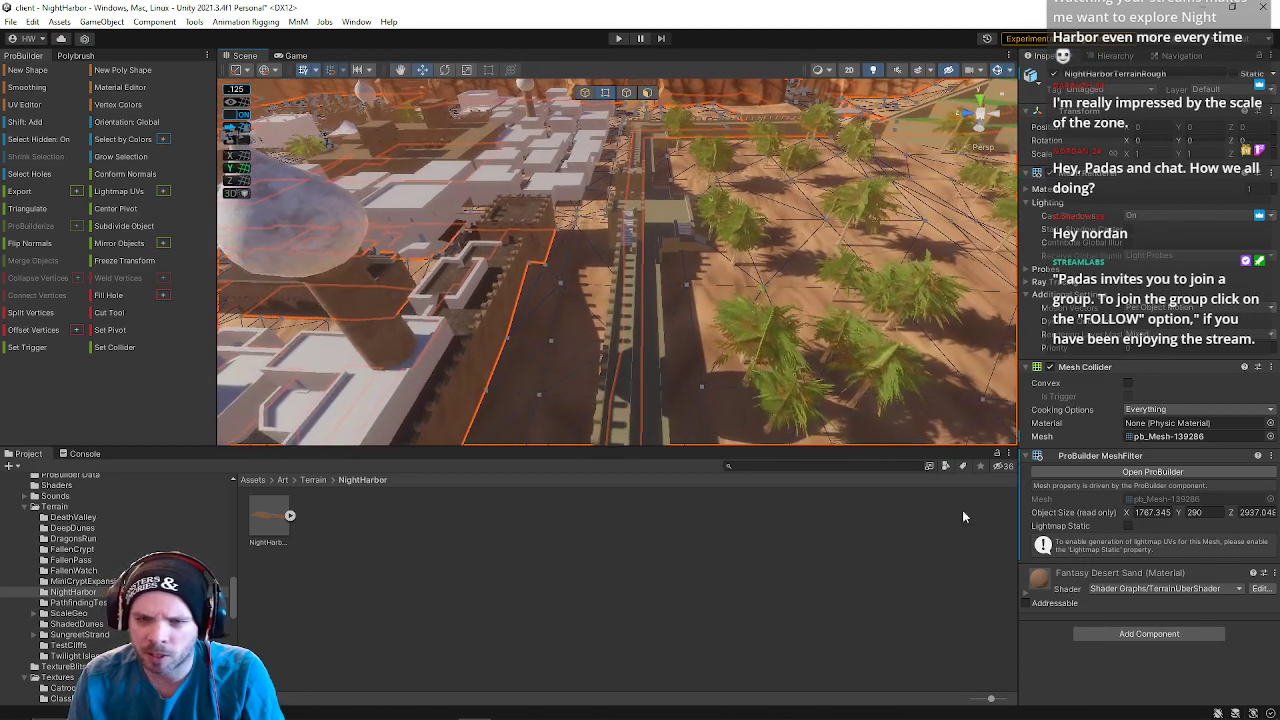
{"action": "left_click", "coordinate": [1120, 634]}
{"action": "type", "text": "nav"}
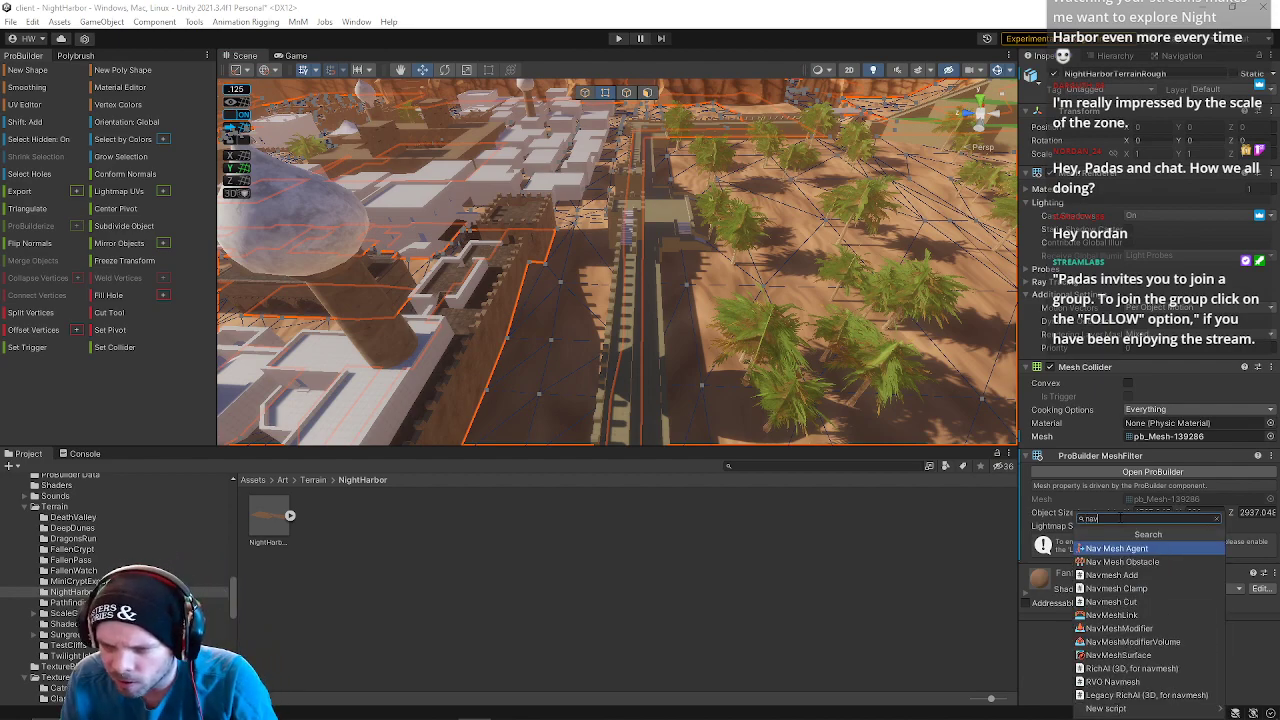
{"action": "left_click", "coordinate": [1120, 657]}
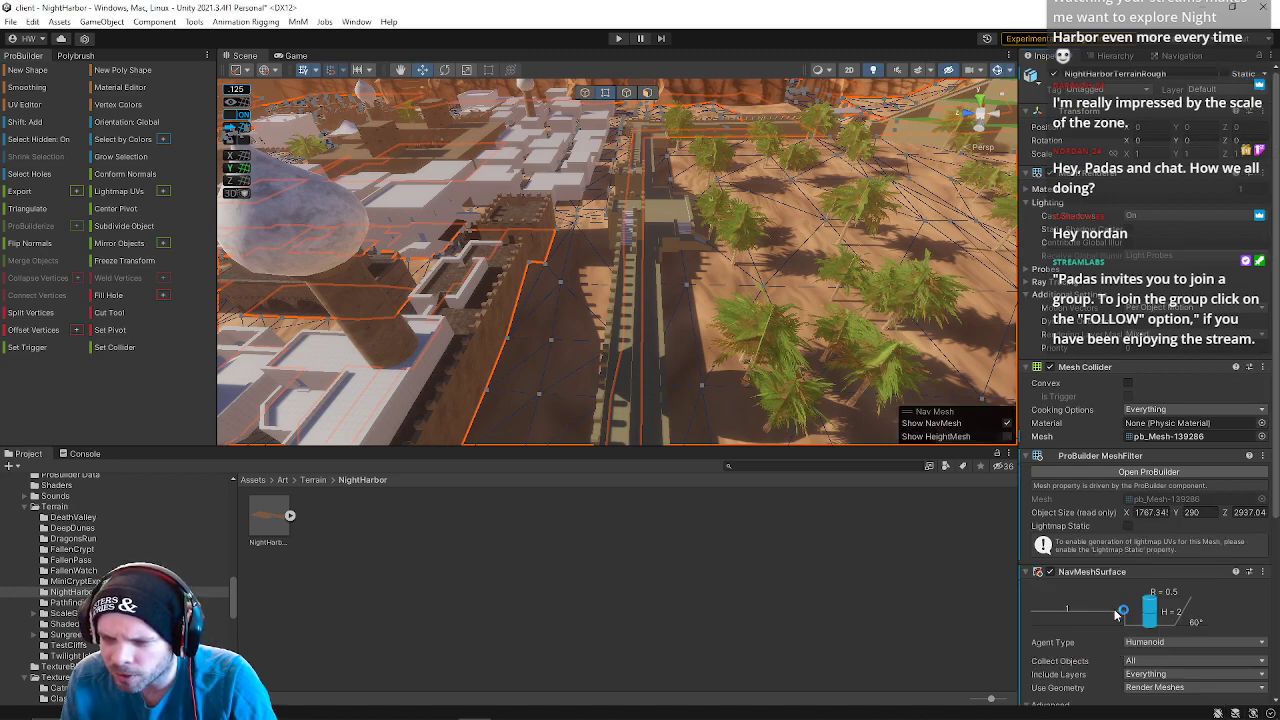
{"action": "scroll", "coordinate": [1114, 609], "scroll_direction": "down", "scroll_amount": 2}
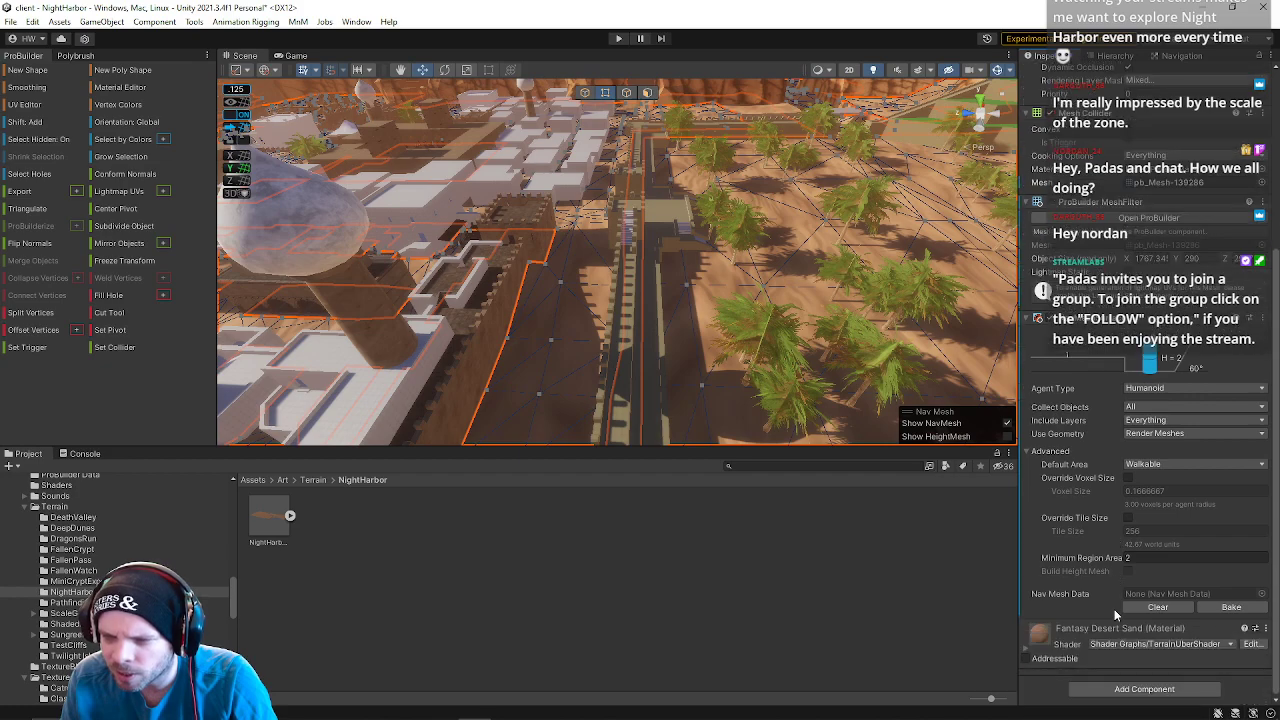
{"action": "left_click", "coordinate": [1216, 607]}
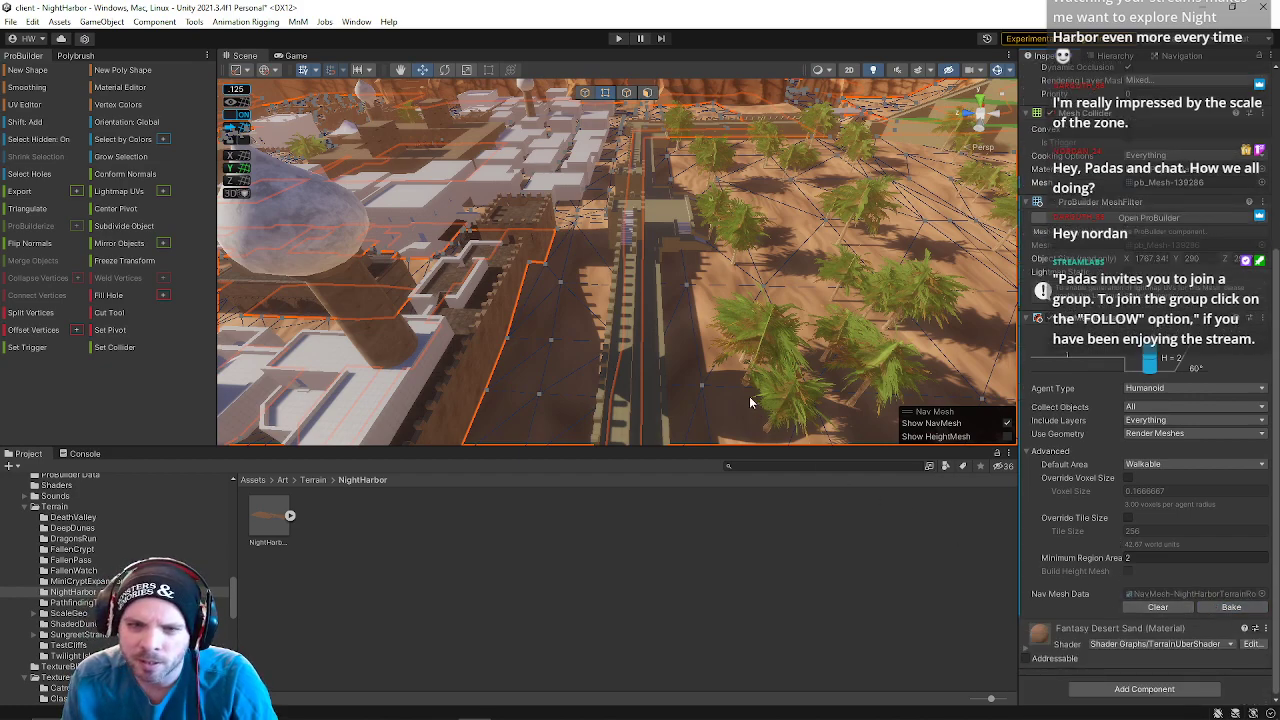
- Return to object editing and reselect the NightHarborTerrainRough mesh to inspect the baked terrain and its components
{"action": "left_click_drag", "start_coordinate": [734, 399], "coordinate": [751, 308], "text": "alt"}
{"action": "key", "text": "s"}
{"action": "mouse_move", "coordinate": [751, 309]}
{"action": "right_mouse_down"}
{"action": "mouse_move", "coordinate": [894, 323]}
{"action": "mouse_move", "coordinate": [752, 320]}
{"action": "right_mouse_up"}
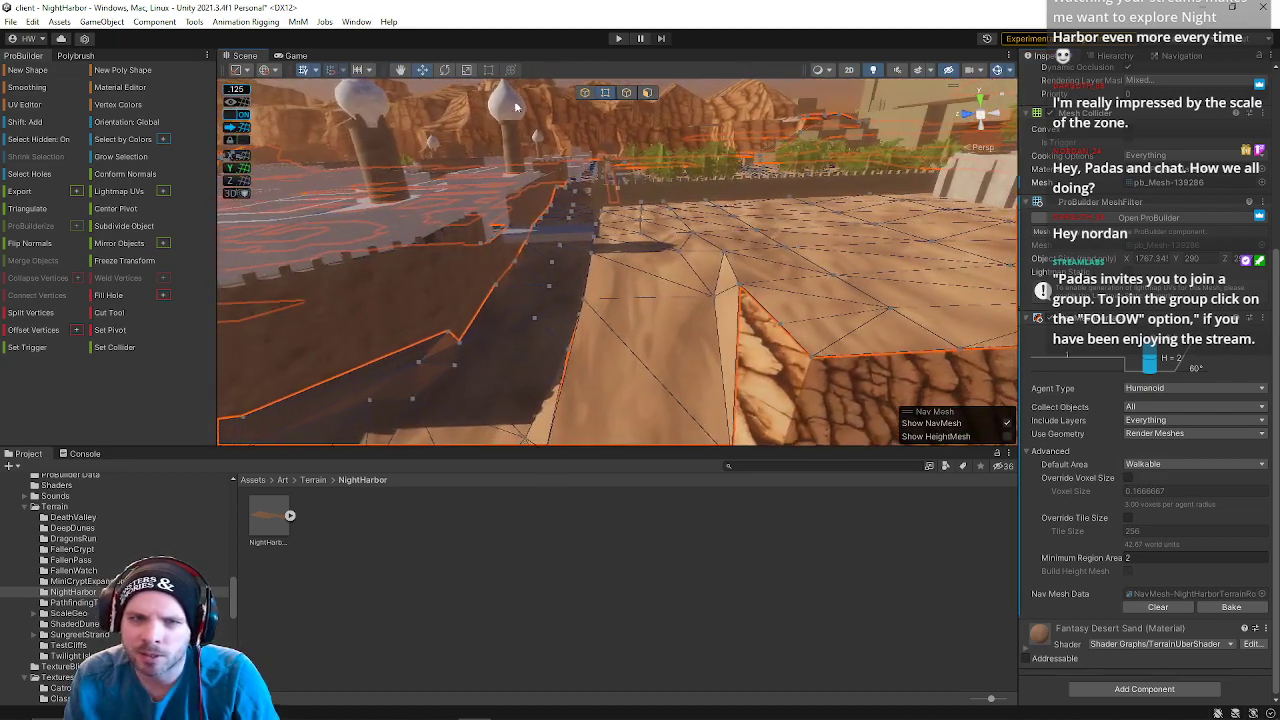
{"action": "left_click", "coordinate": [584, 92]}
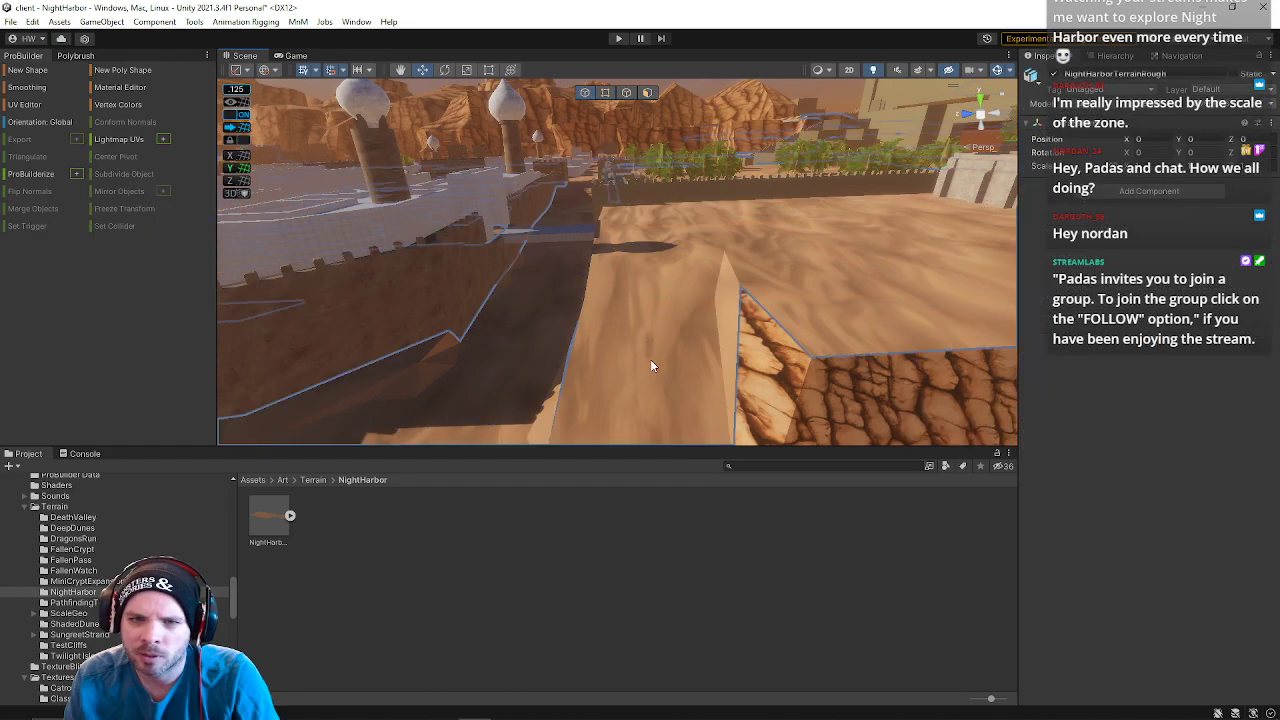
{"action": "left_click", "coordinate": [702, 422]}
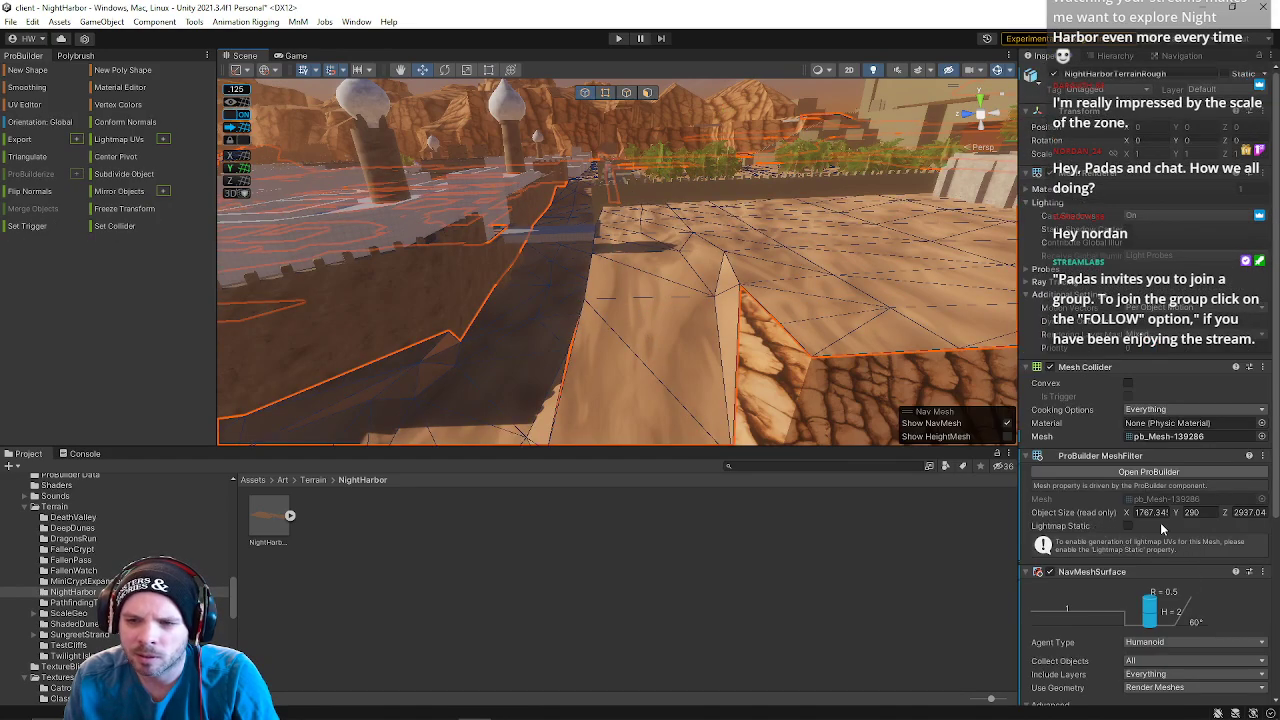
- Review the terrain's NavMeshSurface settings and bake its nav mesh again
{"action": "scroll", "coordinate": [1205, 585], "scroll_direction": "down", "scroll_amount": 5}
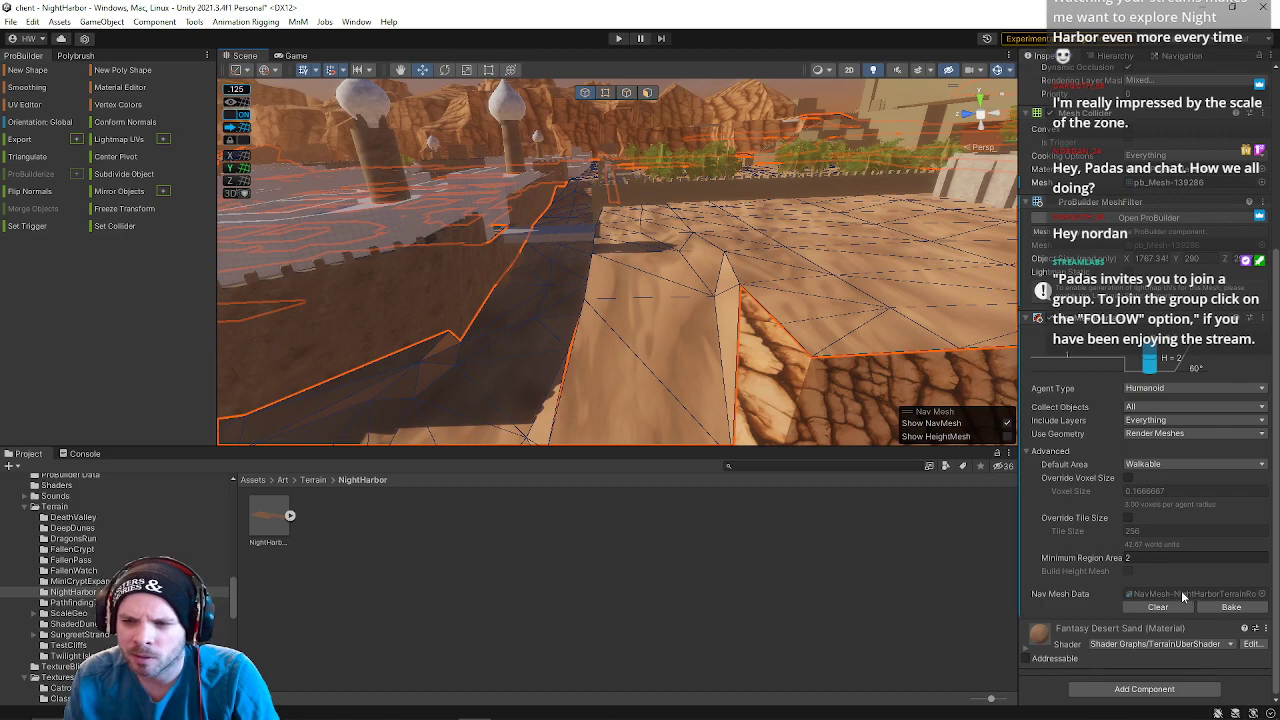
{"action": "right_click_drag", "start_coordinate": [675, 320], "coordinate": [712, 328]}
{"action": "left_click", "coordinate": [1230, 608]}
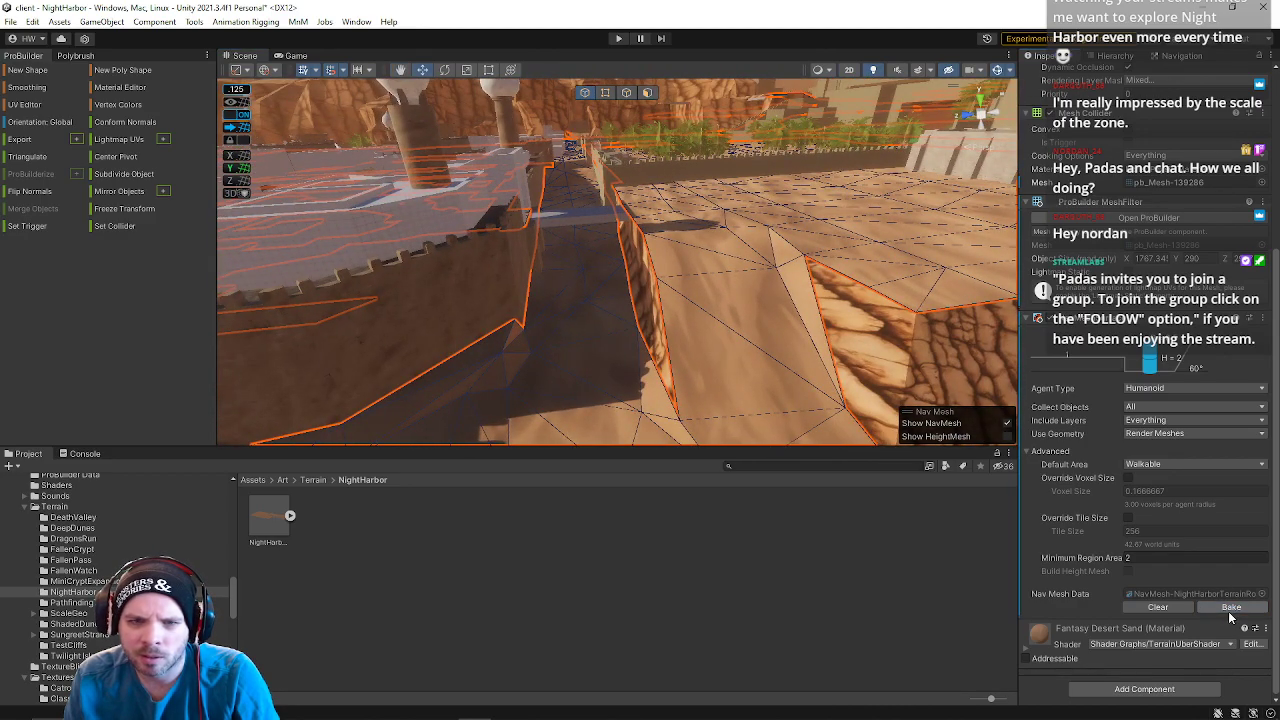
- Check the scene's navigation bake settings and reselect the NightHarborTerrainRough child mesh in the scene hierarchy
{"action": "right_click_drag", "start_coordinate": [808, 367], "coordinate": [997, 312]}
{"action": "left_click", "coordinate": [1181, 57]}
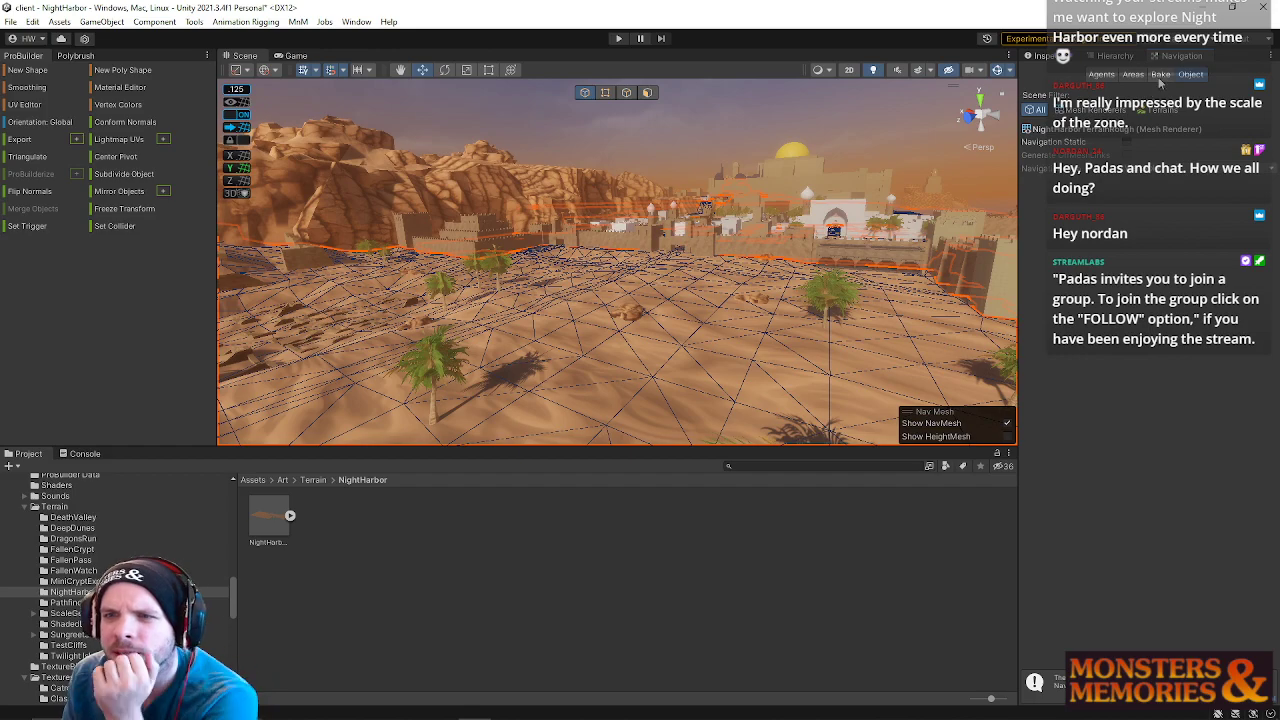
{"action": "left_click", "coordinate": [1160, 78]}
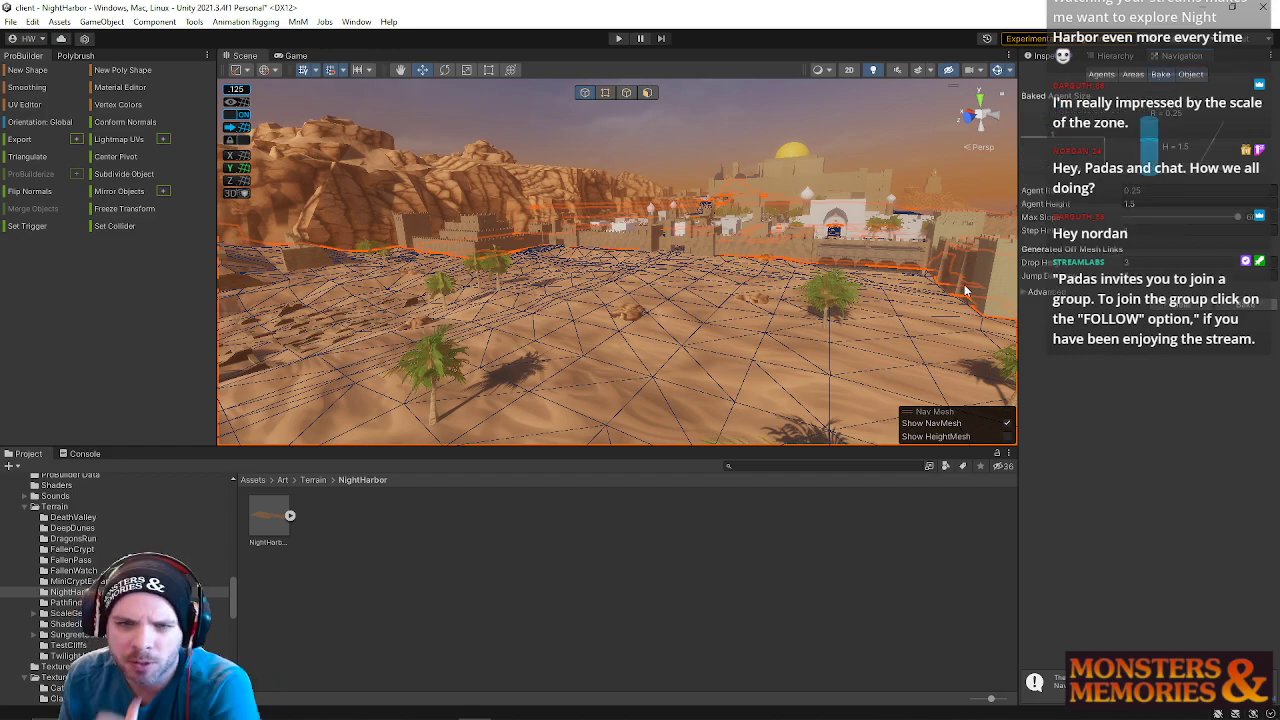
{"action": "left_click", "coordinate": [1112, 56]}
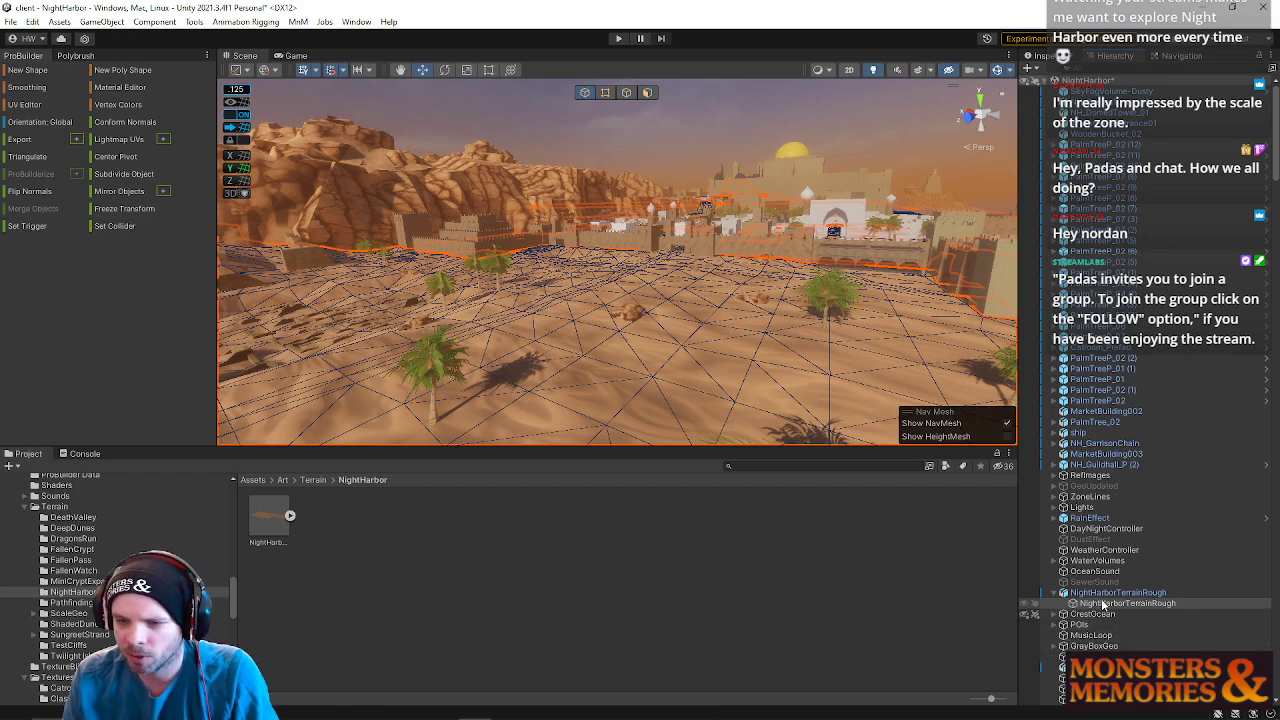
{"action": "left_click", "coordinate": [1107, 594]}
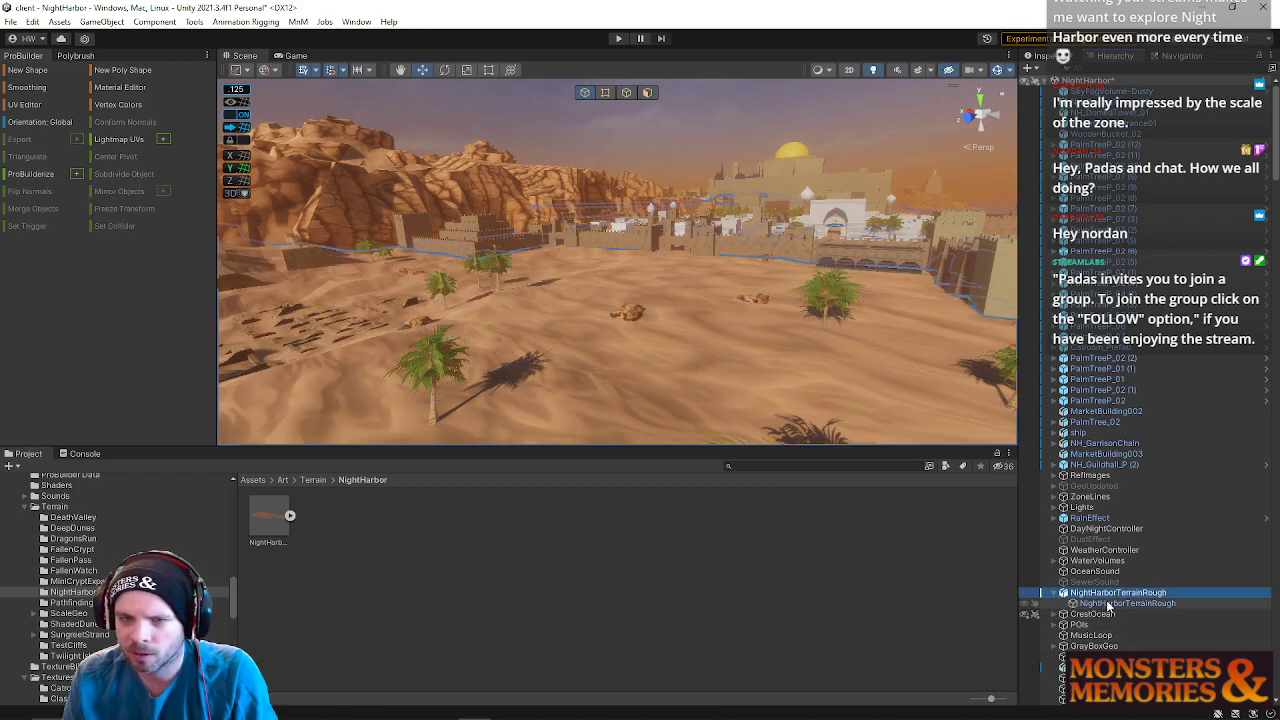
{"action": "left_click", "coordinate": [1108, 604]}
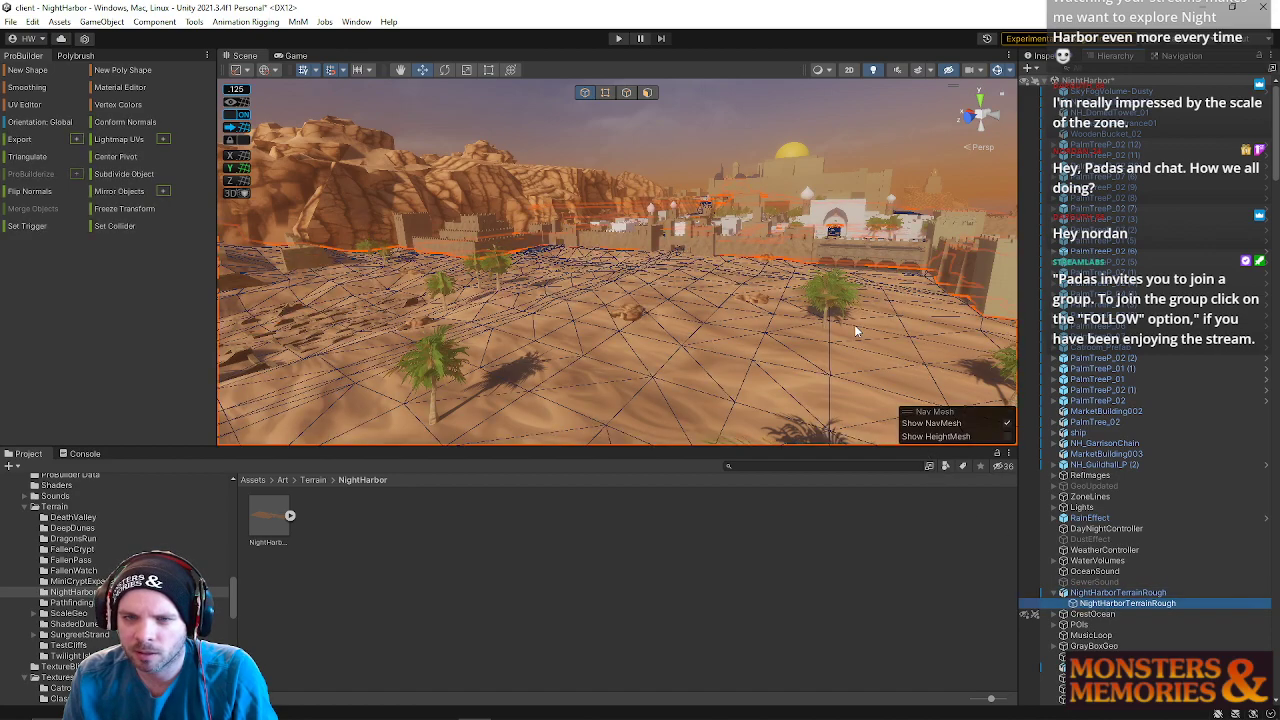
- Check the terrain mesh's components and start baking the scene's nav mesh from the navigation bake settings
{"action": "left_click", "coordinate": [1070, 56]}
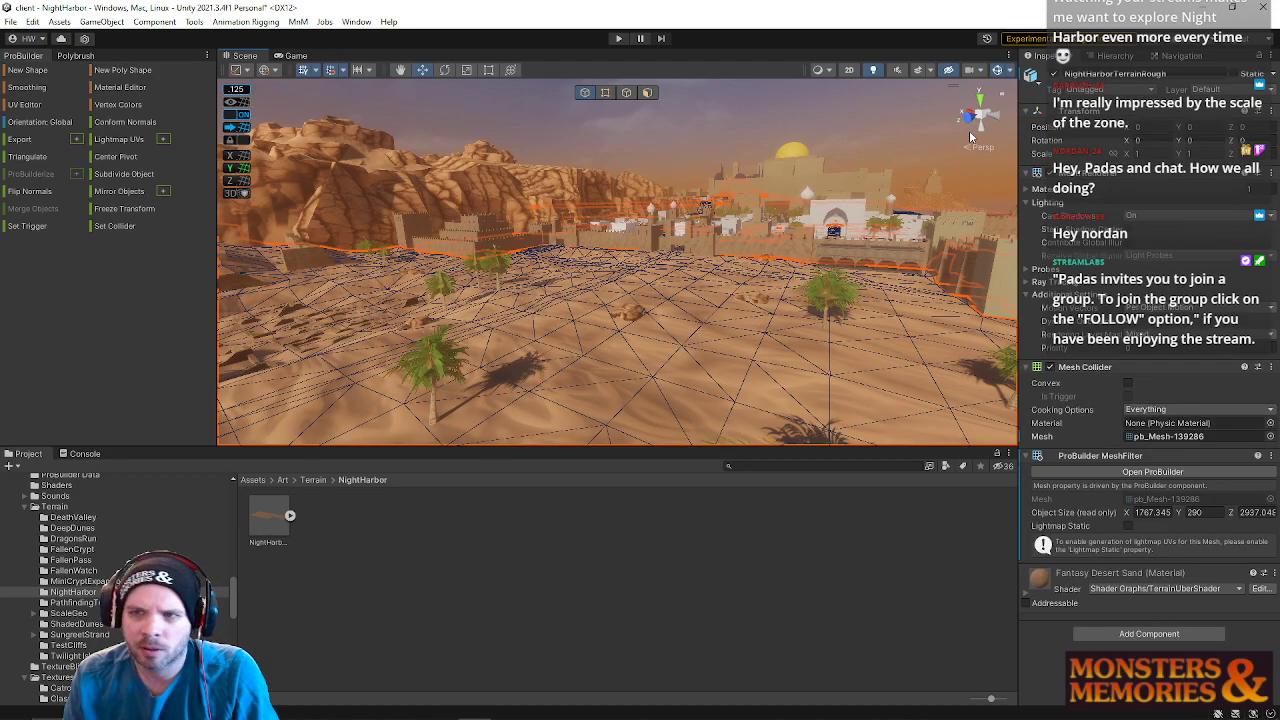
{"action": "left_click", "coordinate": [1179, 57]}
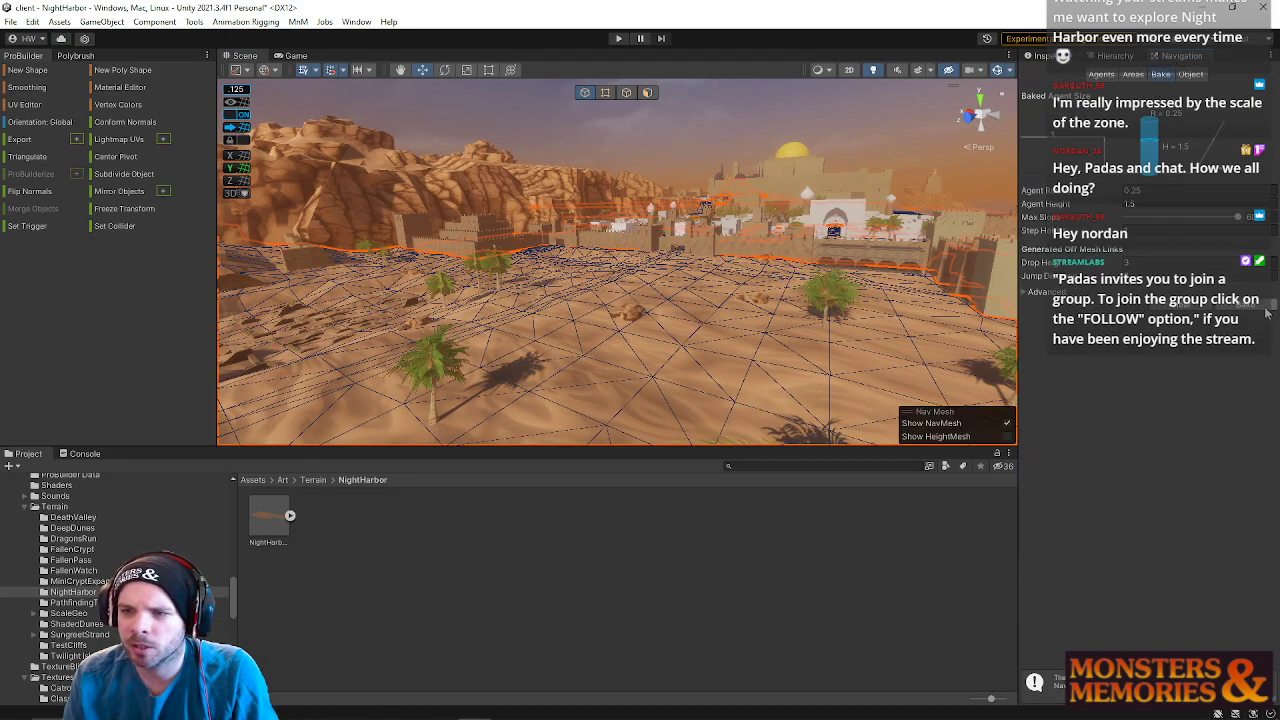
{"action": "left_click", "coordinate": [1266, 311]}
- Examine the terrain around the canyon, city walls and walled palm garden during the nav mesh build
{"action": "right_click_drag", "start_coordinate": [817, 411], "coordinate": [757, 370]}
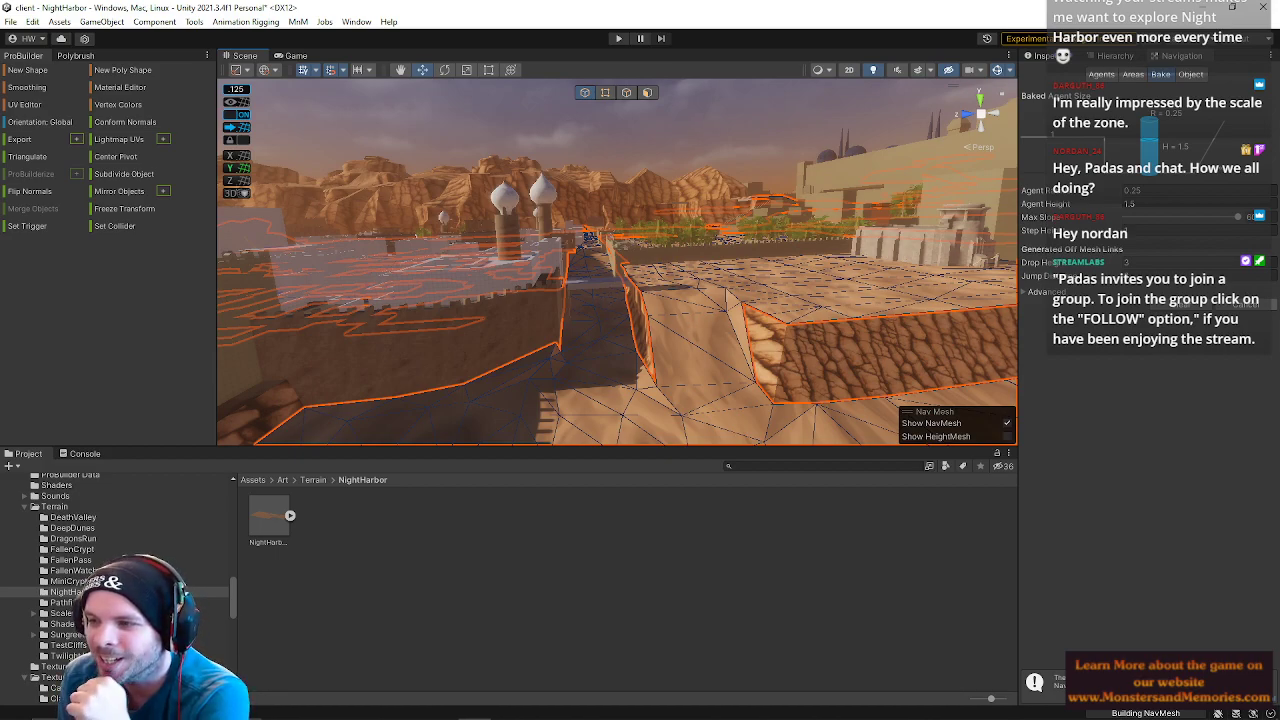
{"action": "key", "text": "w"}
{"action": "right_click_drag", "start_coordinate": [694, 343], "coordinate": [814, 273]}
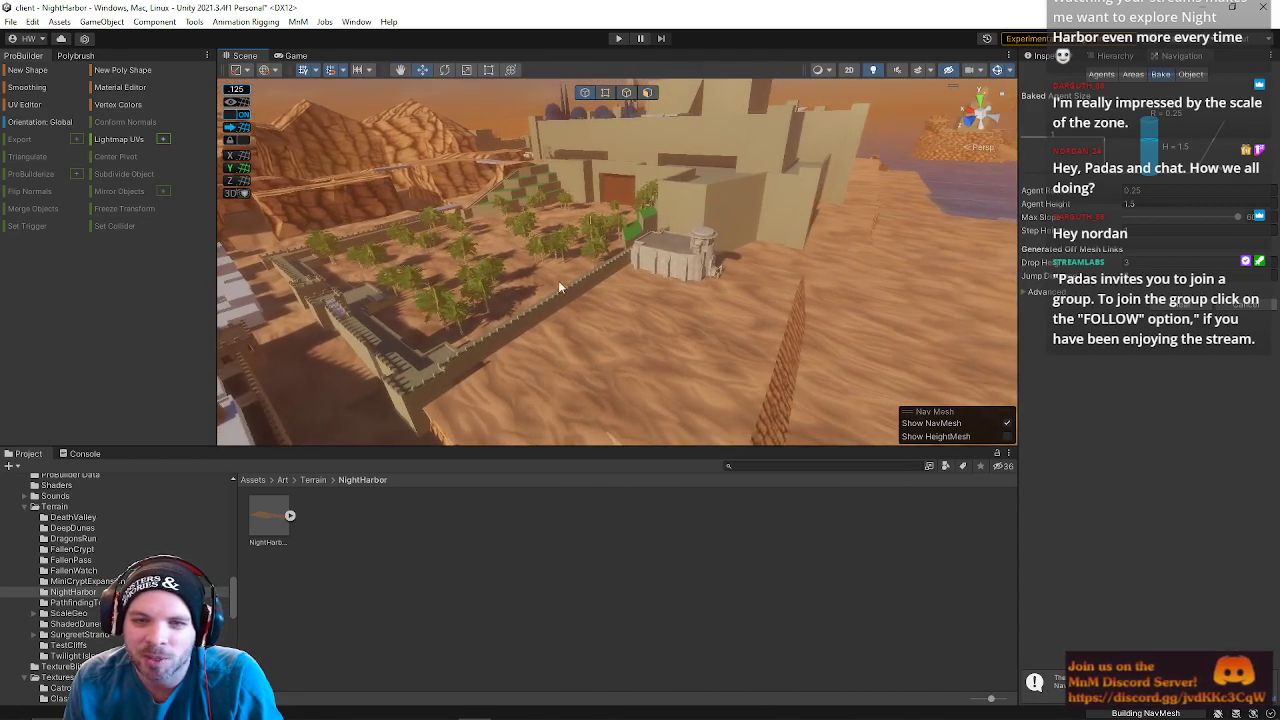
{"action": "right_click_drag", "start_coordinate": [636, 362], "coordinate": [600, 305]}
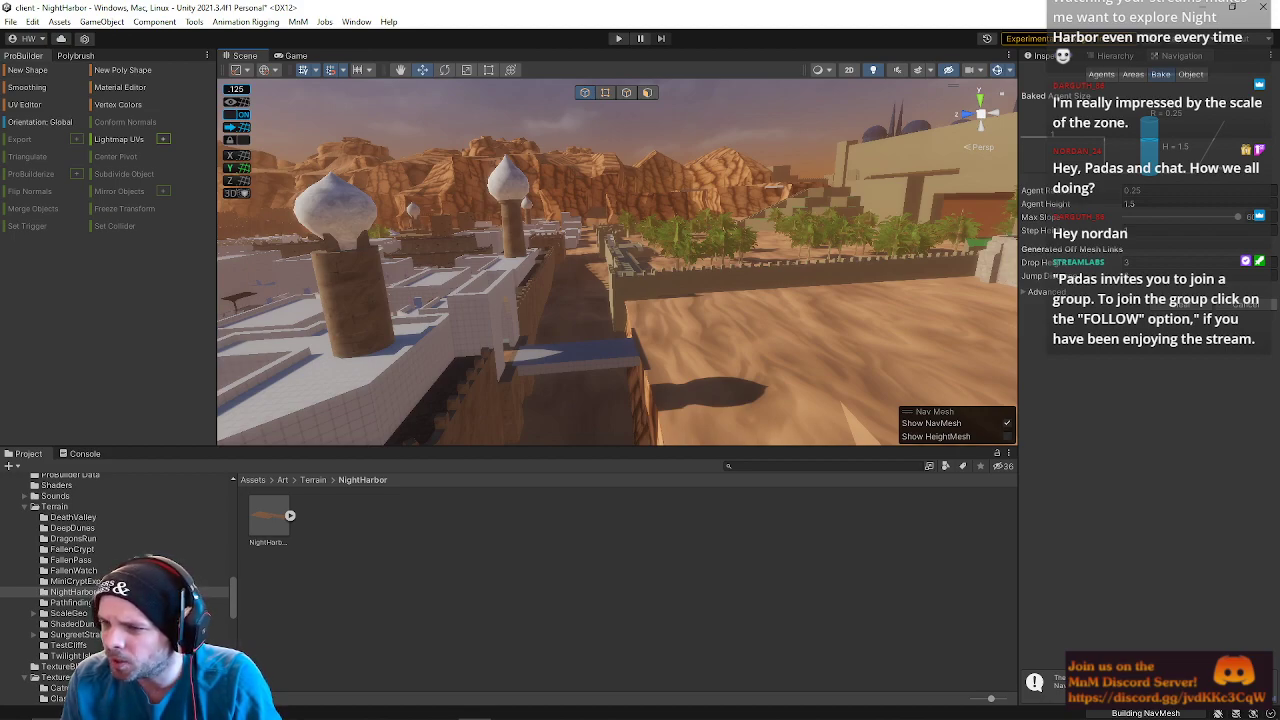
{"action": "right_click_drag", "start_coordinate": [870, 380], "coordinate": [1008, 455]}
- Inspect the components of the NightHarborTerrainRough parent and its child mesh, and examine the canyon edges
{"action": "left_click", "coordinate": [734, 316]}
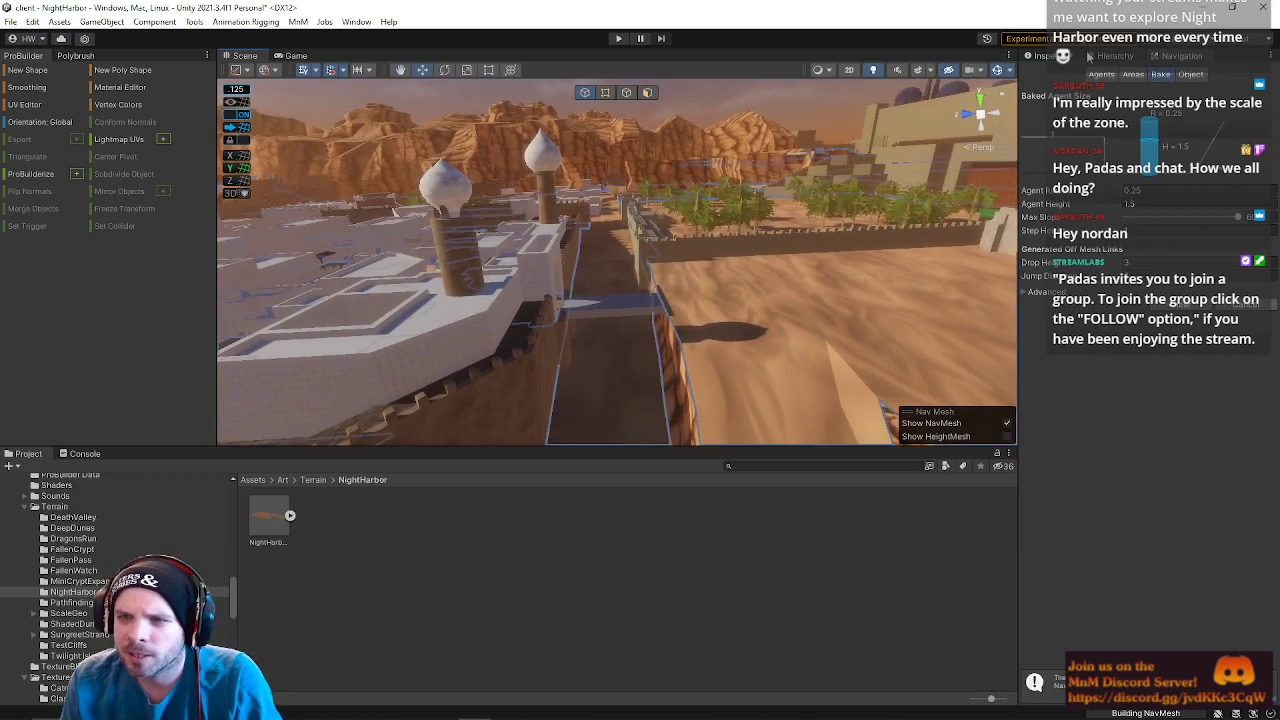
{"action": "left_click", "coordinate": [1079, 55]}
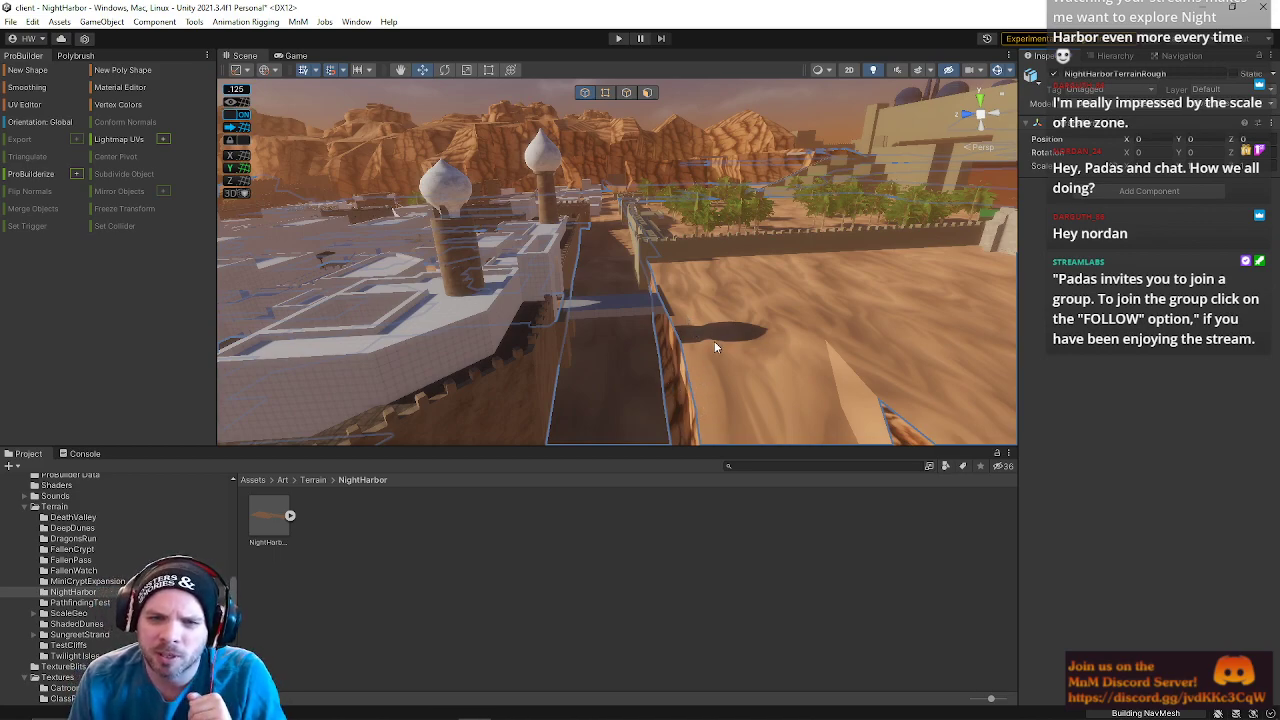
{"action": "right_click_drag", "start_coordinate": [668, 302], "coordinate": [689, 340]}
{"action": "right_click_drag", "start_coordinate": [897, 214], "coordinate": [707, 230]}
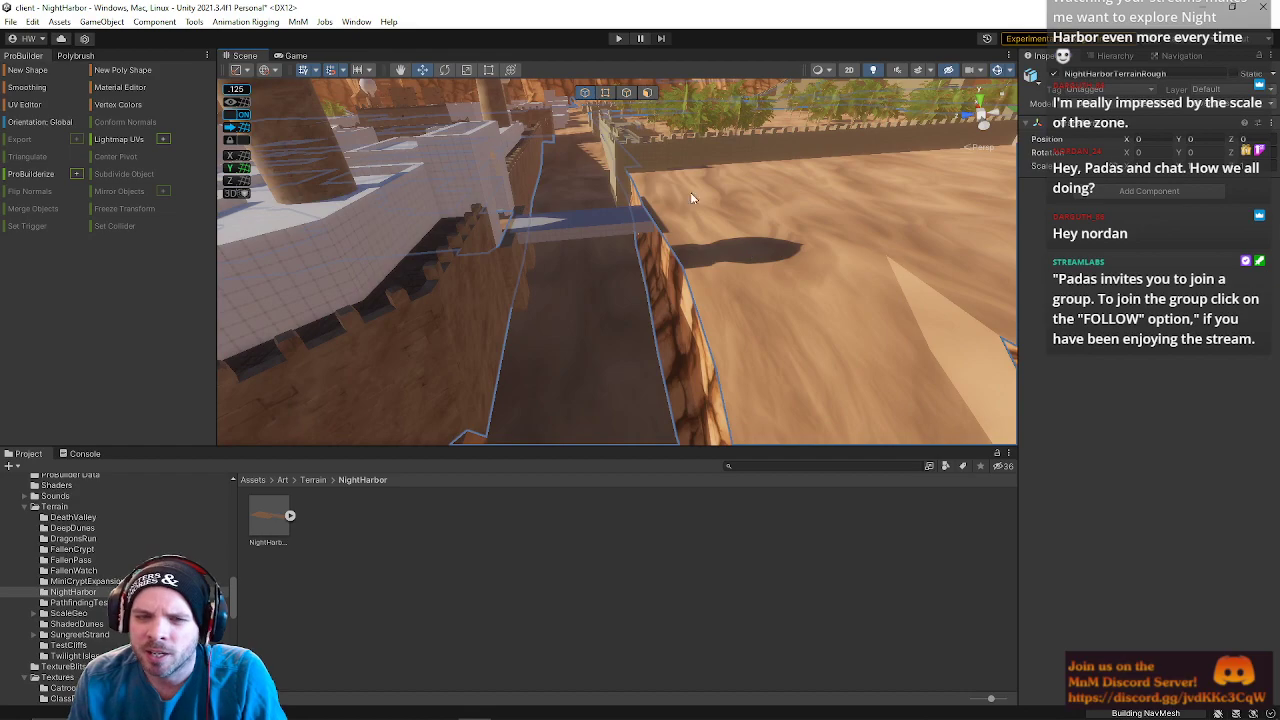
{"action": "left_click", "coordinate": [767, 261]}
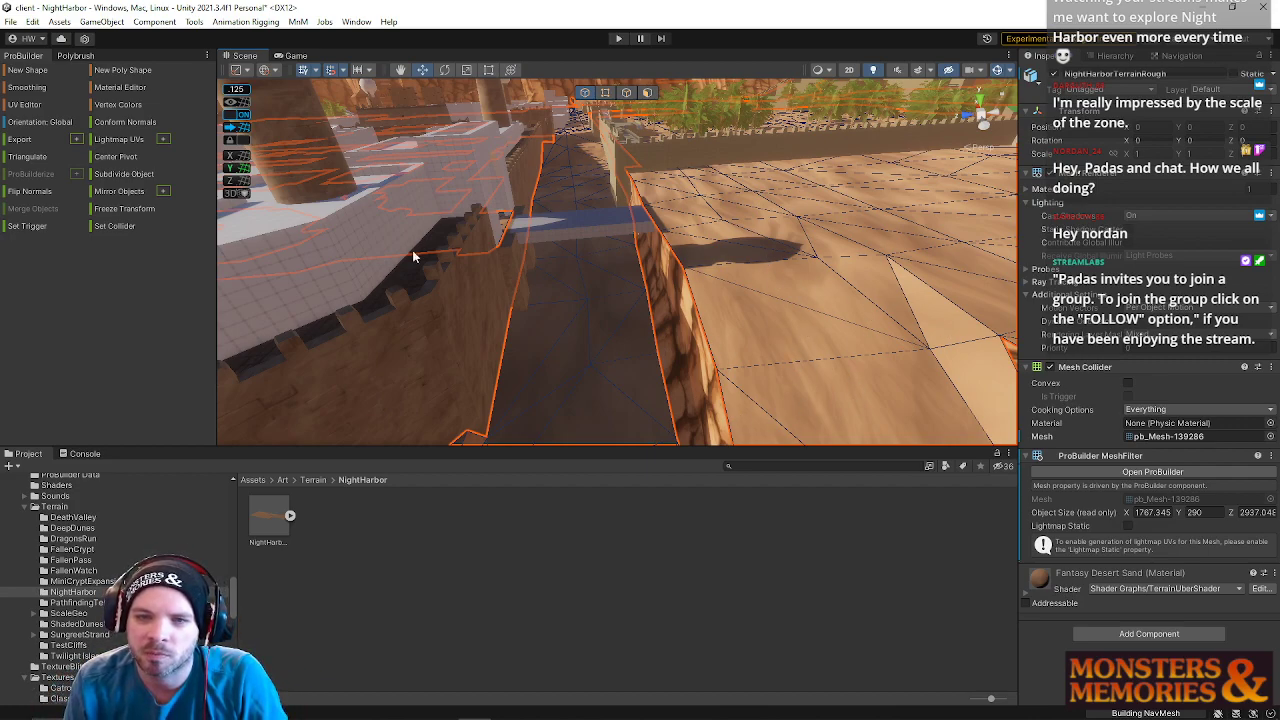
{"action": "right_click_drag", "start_coordinate": [707, 397], "coordinate": [636, 285]}
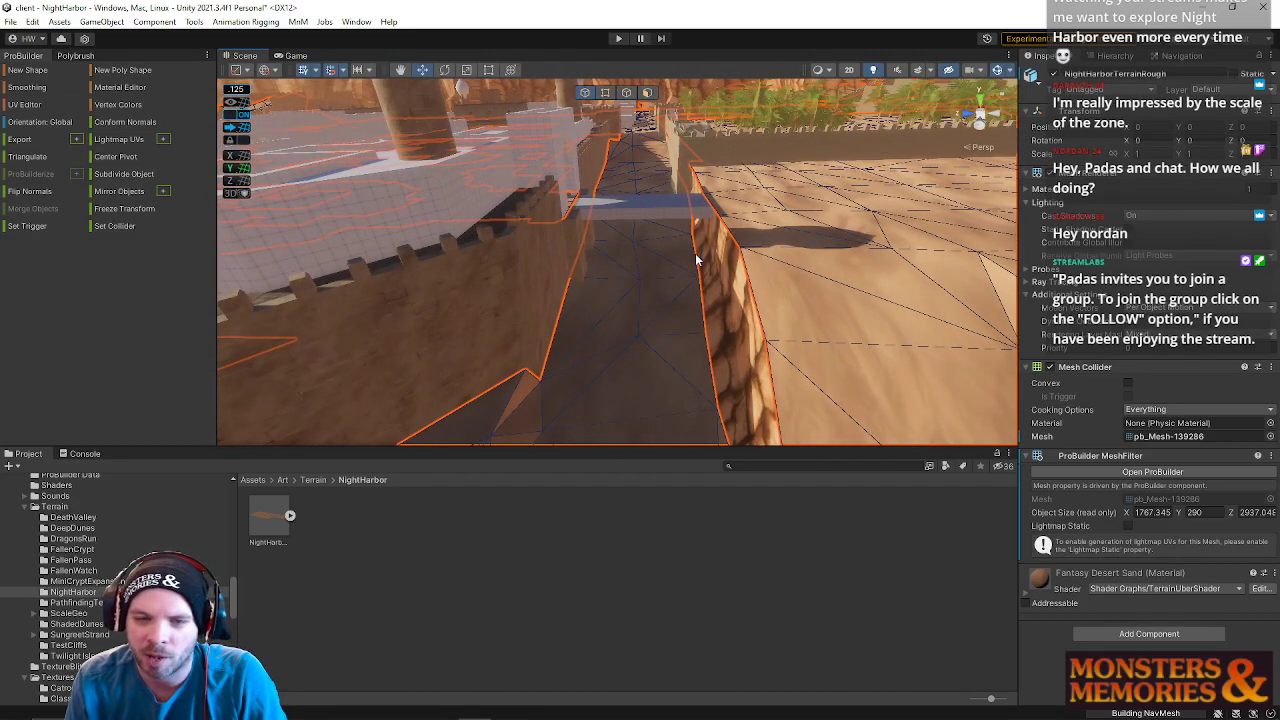
{"action": "right_click_drag", "start_coordinate": [798, 279], "coordinate": [723, 281]}
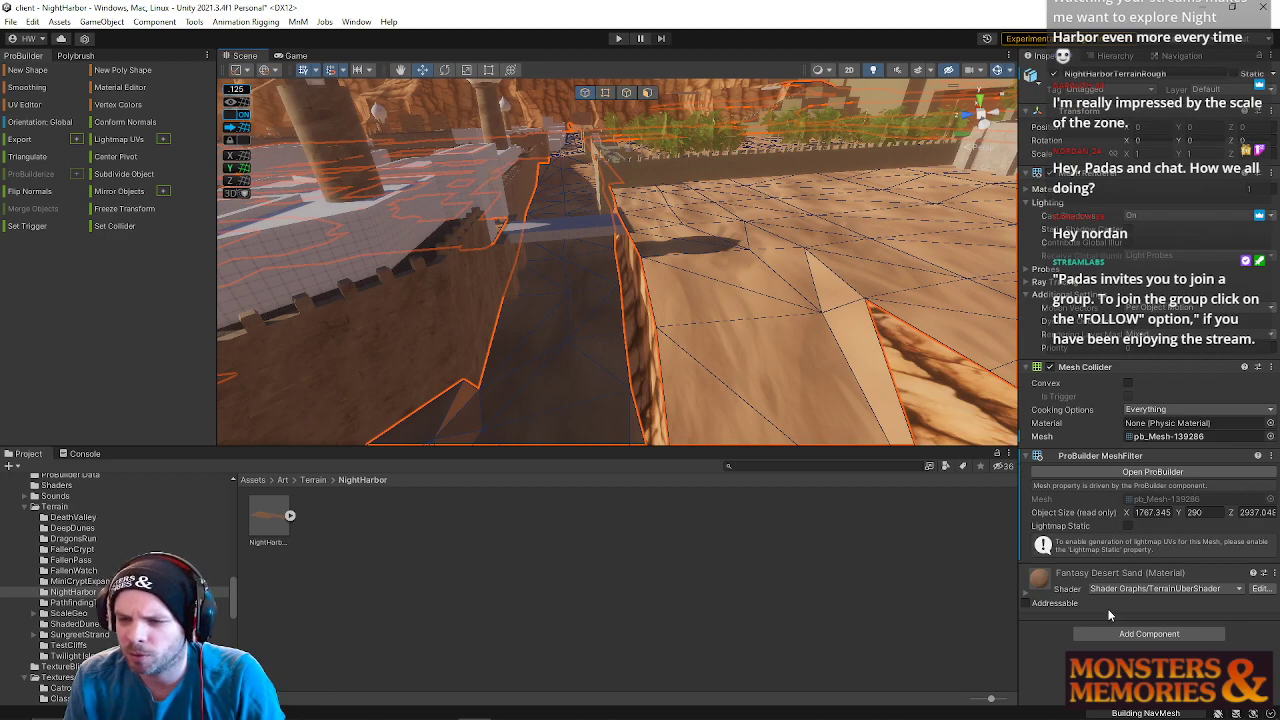
{"action": "left_click", "coordinate": [1147, 633]}
{"action": "left_click", "coordinate": [1155, 625]}
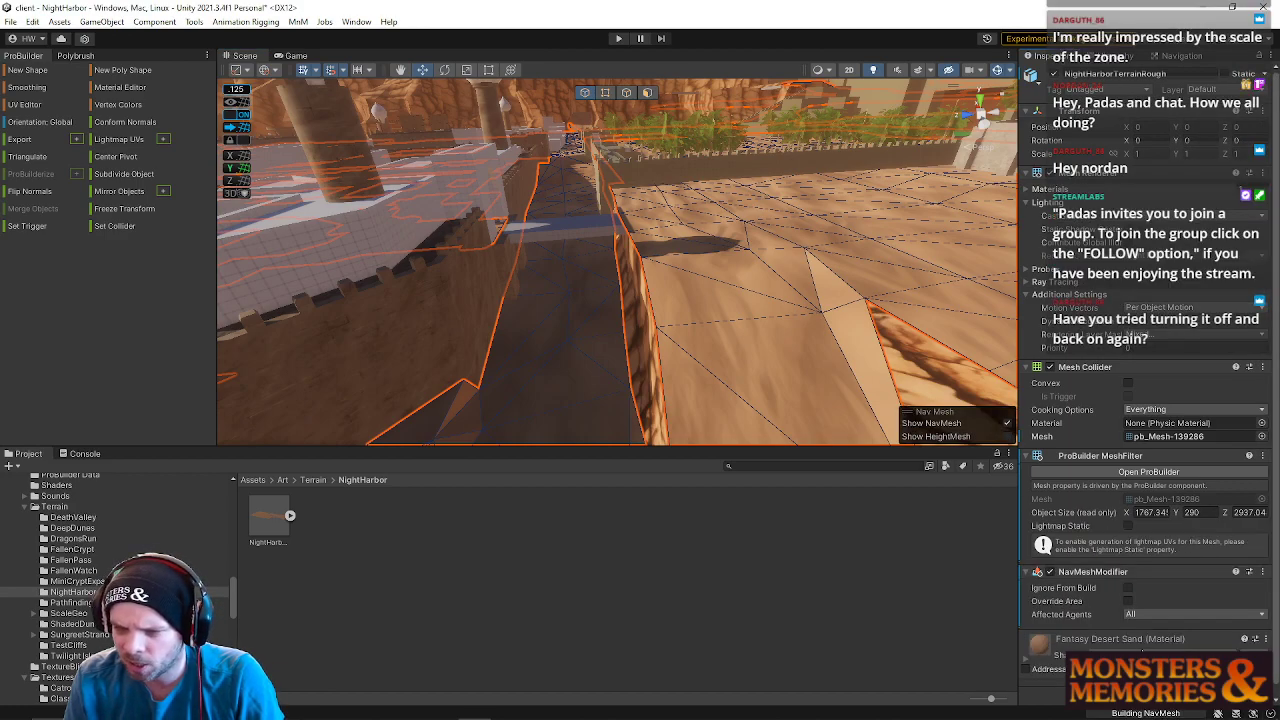
{"action": "key", "text": "ctrl+z"}
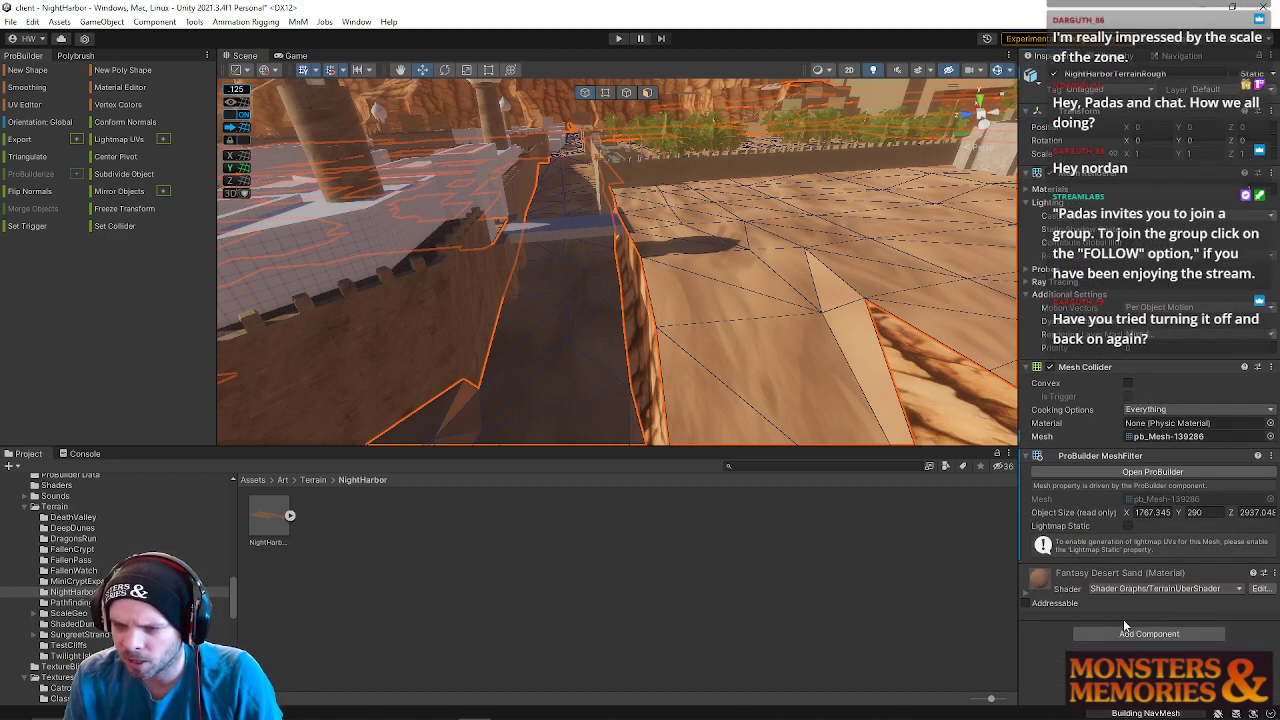
- Add a NavMeshSurface component to the NightHarborTerrainRough child mesh and review its advanced settings
{"action": "left_click", "coordinate": [1132, 630]}
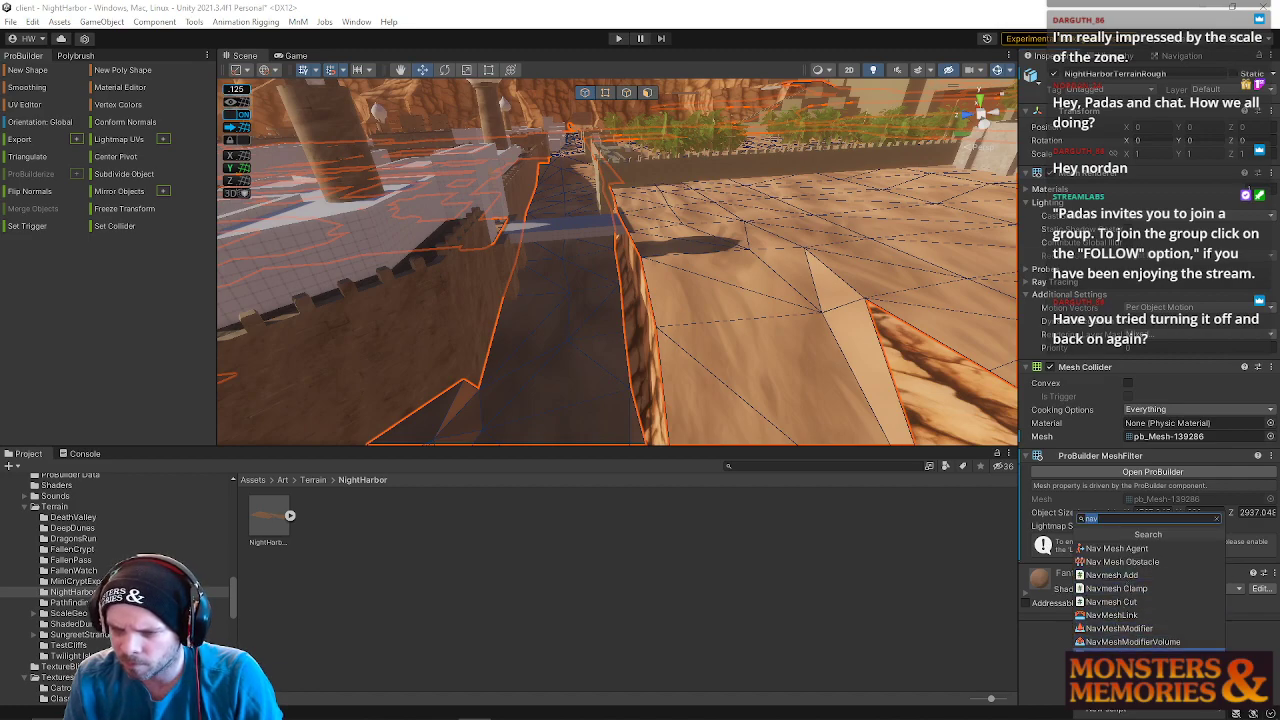
{"action": "left_click", "coordinate": [1130, 655]}
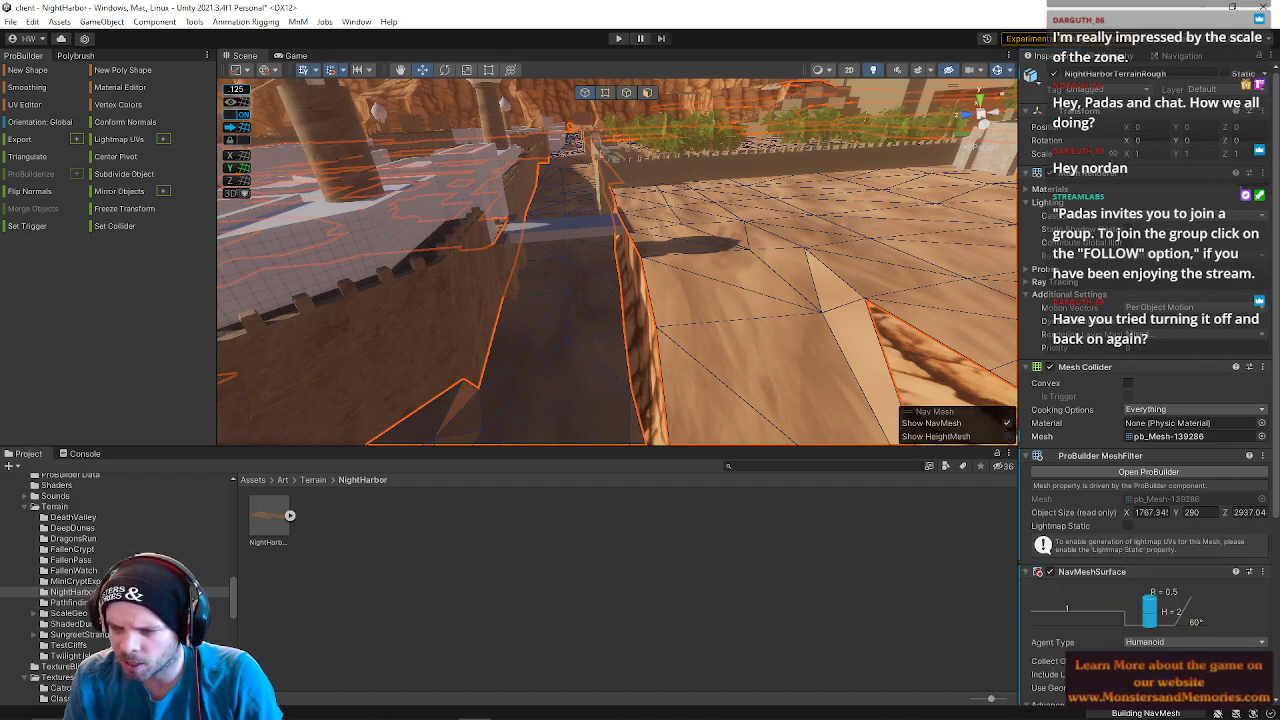
{"action": "scroll", "coordinate": [1142, 630], "scroll_direction": "down", "scroll_amount": 3}
{"action": "scroll", "coordinate": [1160, 573], "scroll_direction": "down", "scroll_amount": 2}
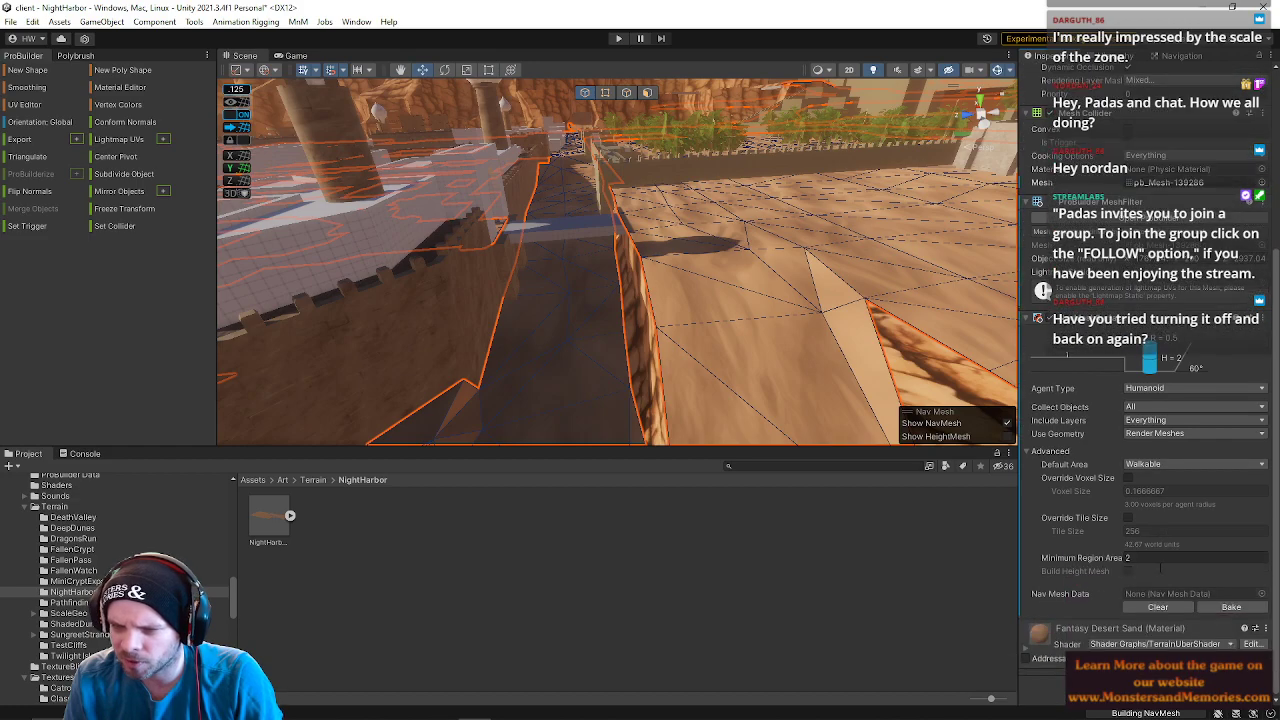
- Check the NavMesh display in the scene and cancel the running scene nav mesh bake
{"action": "left_click", "coordinate": [1172, 57]}
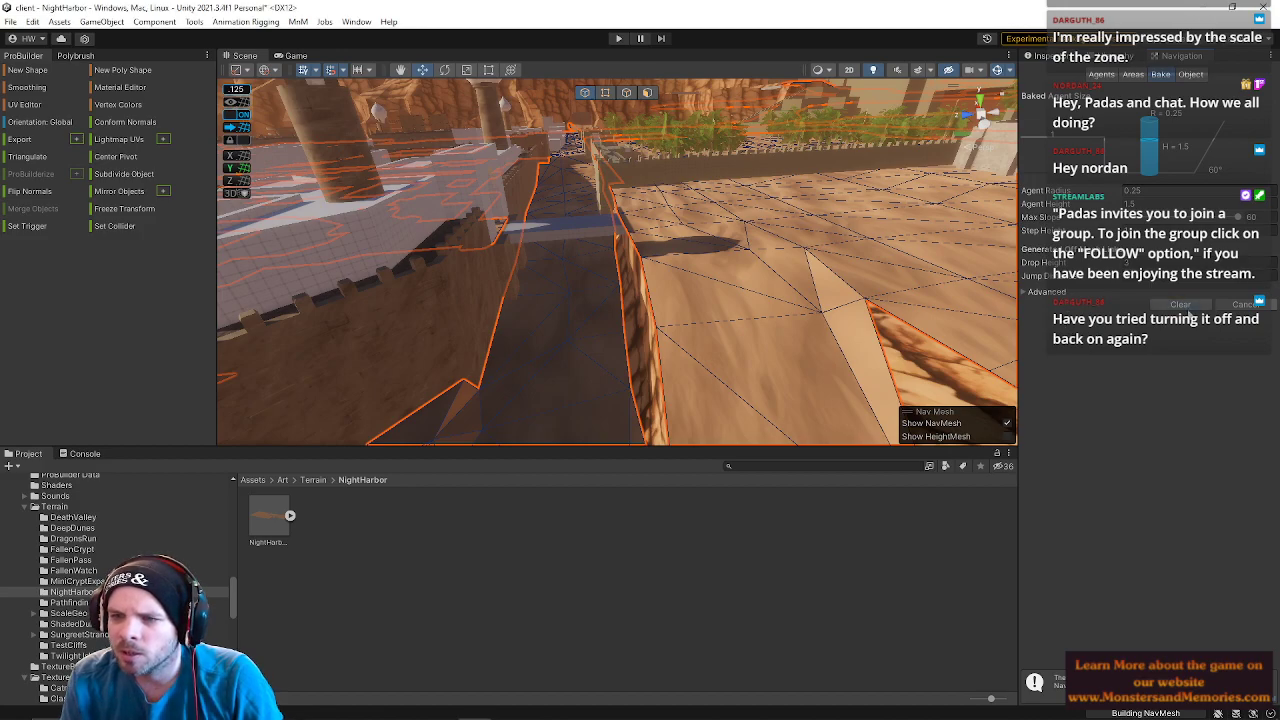
{"action": "mouse_move", "coordinate": [754, 304]}
{"action": "right_mouse_down"}
{"action": "mouse_move", "coordinate": [703, 271]}
{"action": "mouse_move", "coordinate": [757, 311]}
{"action": "right_mouse_up"}
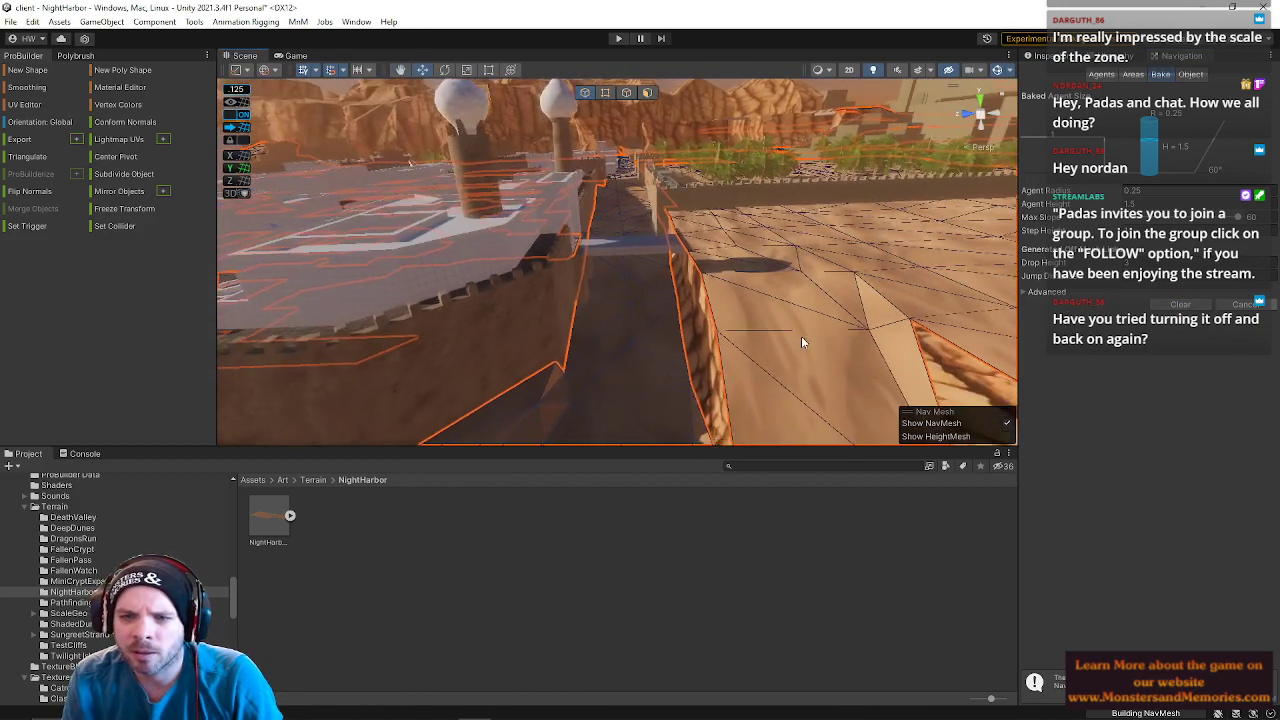
{"action": "left_click", "coordinate": [1007, 424]}
{"action": "left_click", "coordinate": [868, 276]}
{"action": "left_click", "coordinate": [866, 293]}
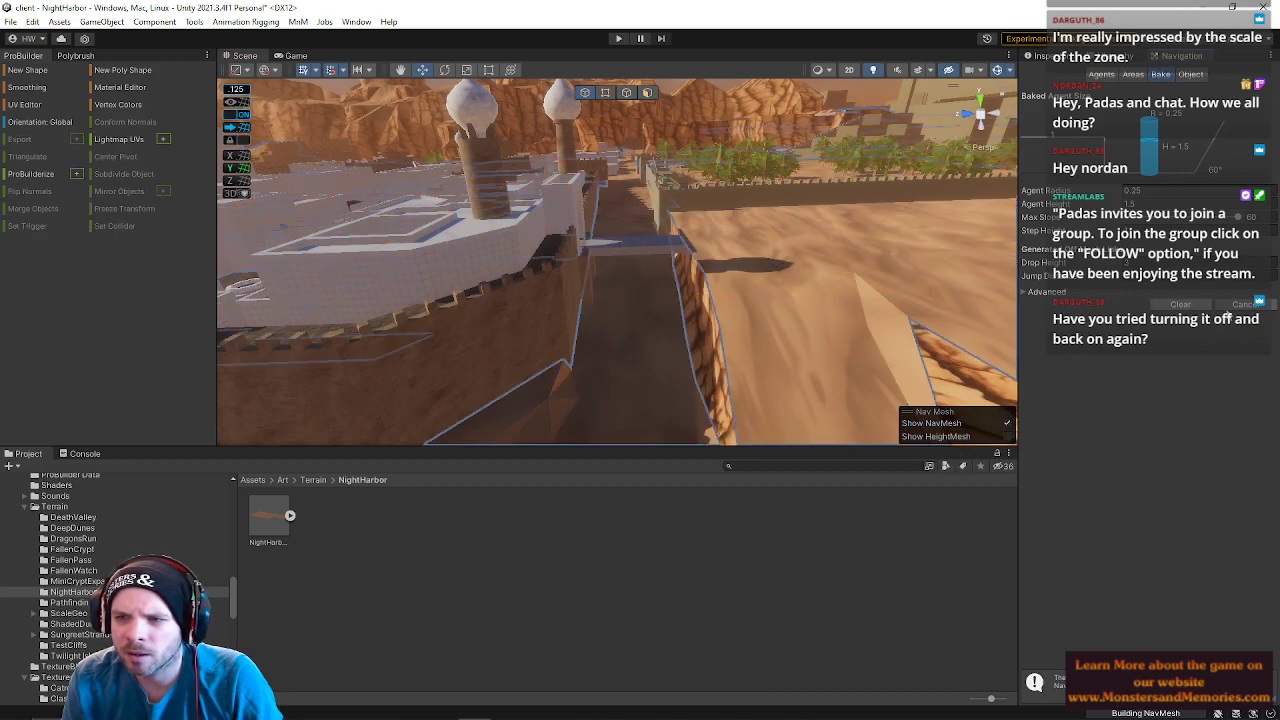
{"action": "left_click", "coordinate": [1245, 305]}
{"action": "left_click", "coordinate": [1245, 308]}
{"action": "right_click_drag", "start_coordinate": [869, 321], "coordinate": [696, 361]}
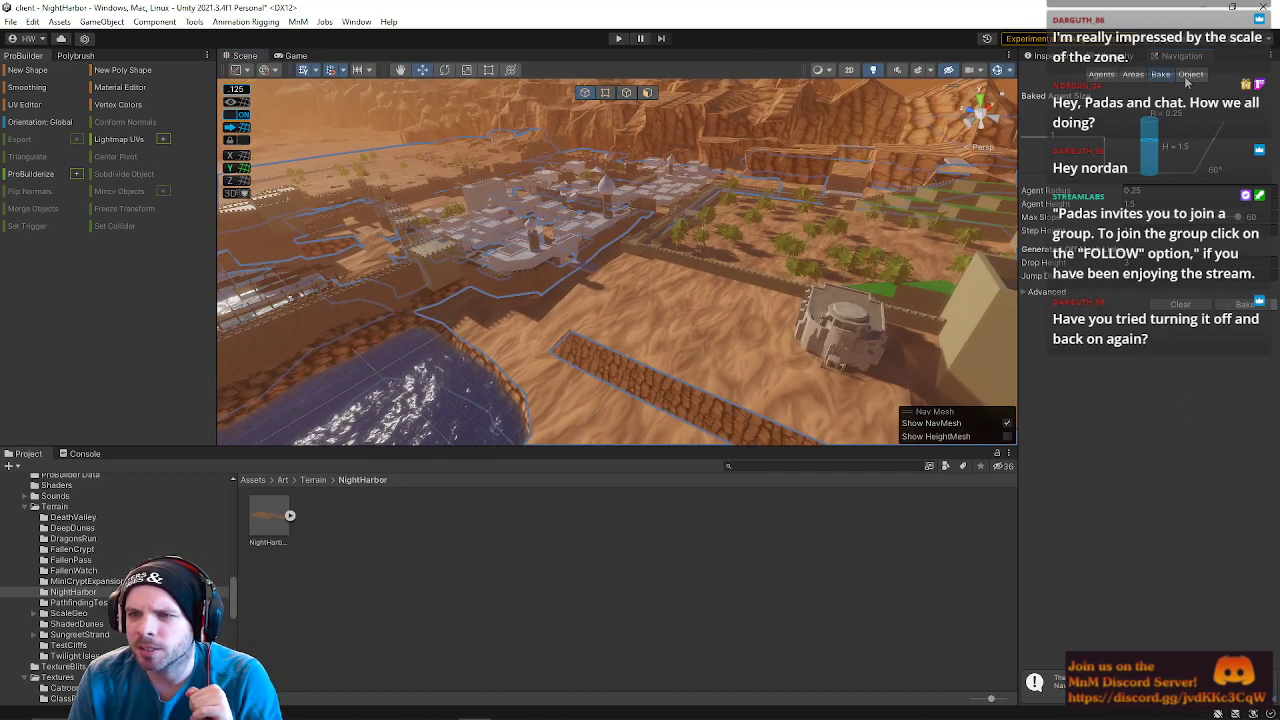
- Try to move the NightHarborTerrainRough child mesh out of its prefab parent in the scene hierarchy
{"action": "left_click", "coordinate": [1136, 61]}
{"action": "left_click", "coordinate": [1063, 60]}
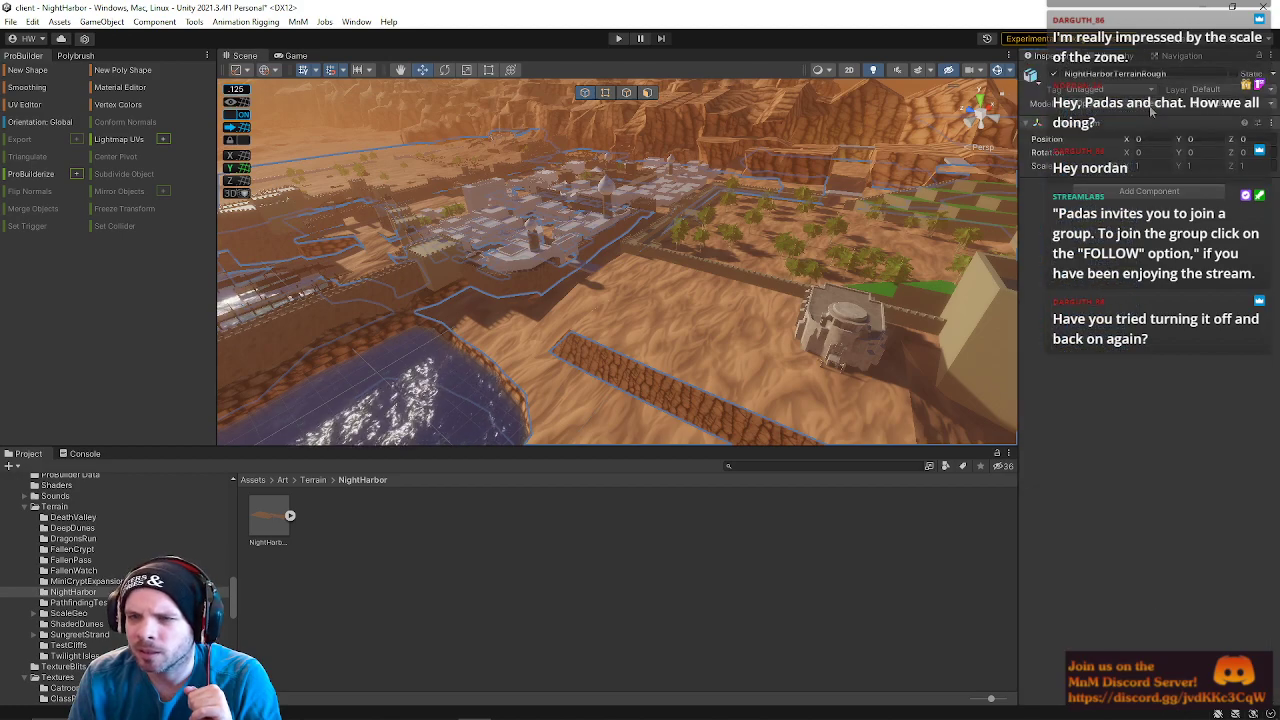
{"action": "left_click", "coordinate": [1122, 57]}
{"action": "left_click", "coordinate": [1106, 605]}
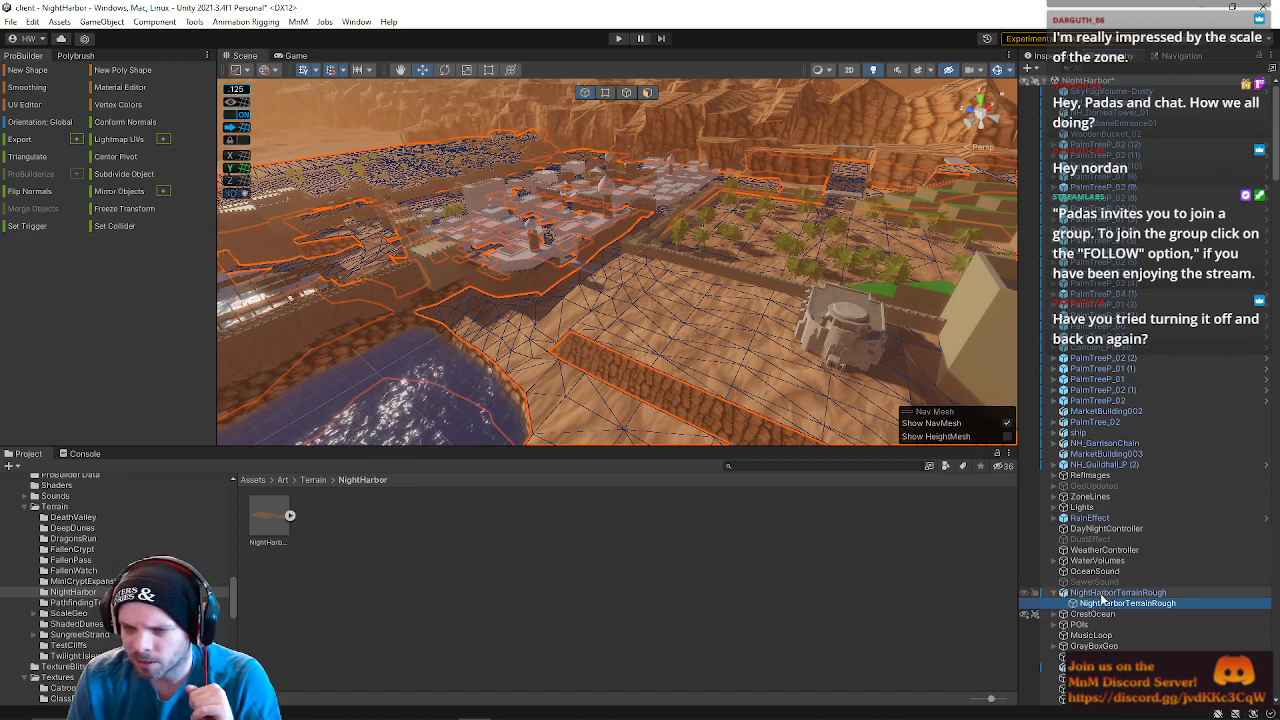
{"action": "left_click_drag", "start_coordinate": [1101, 612], "coordinate": [1108, 595]}
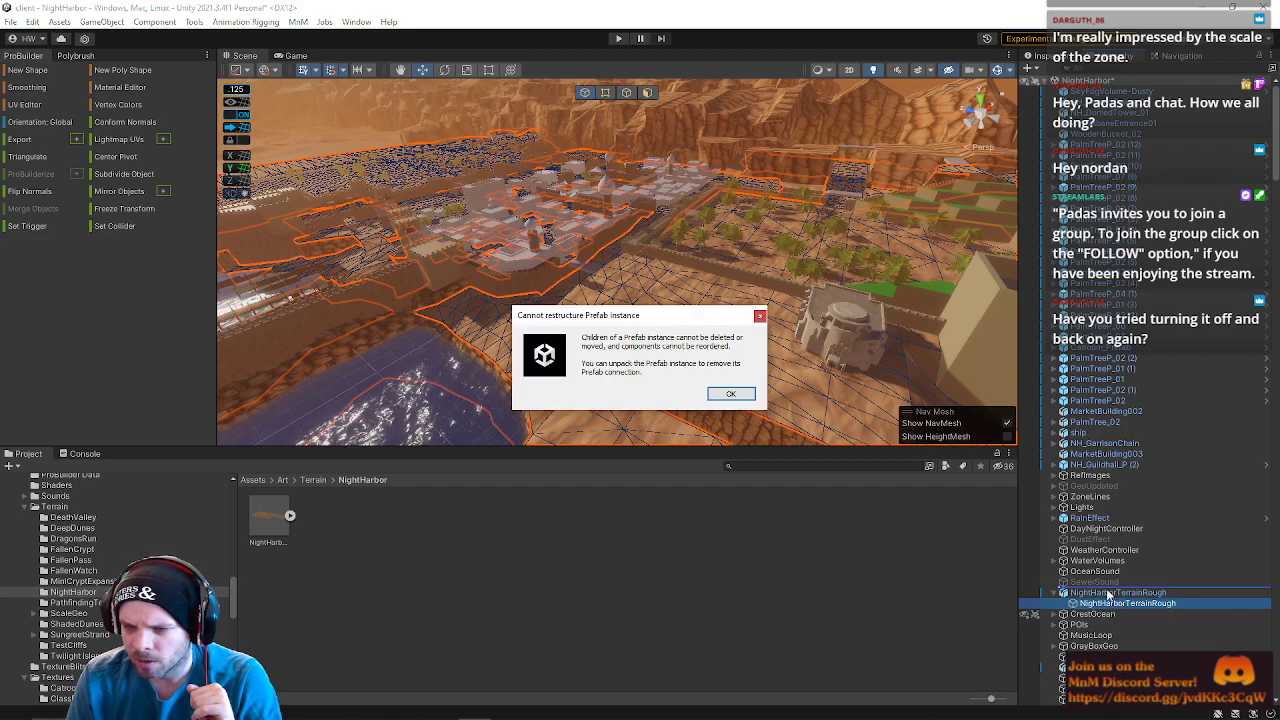
{"action": "left_click", "coordinate": [728, 395]}
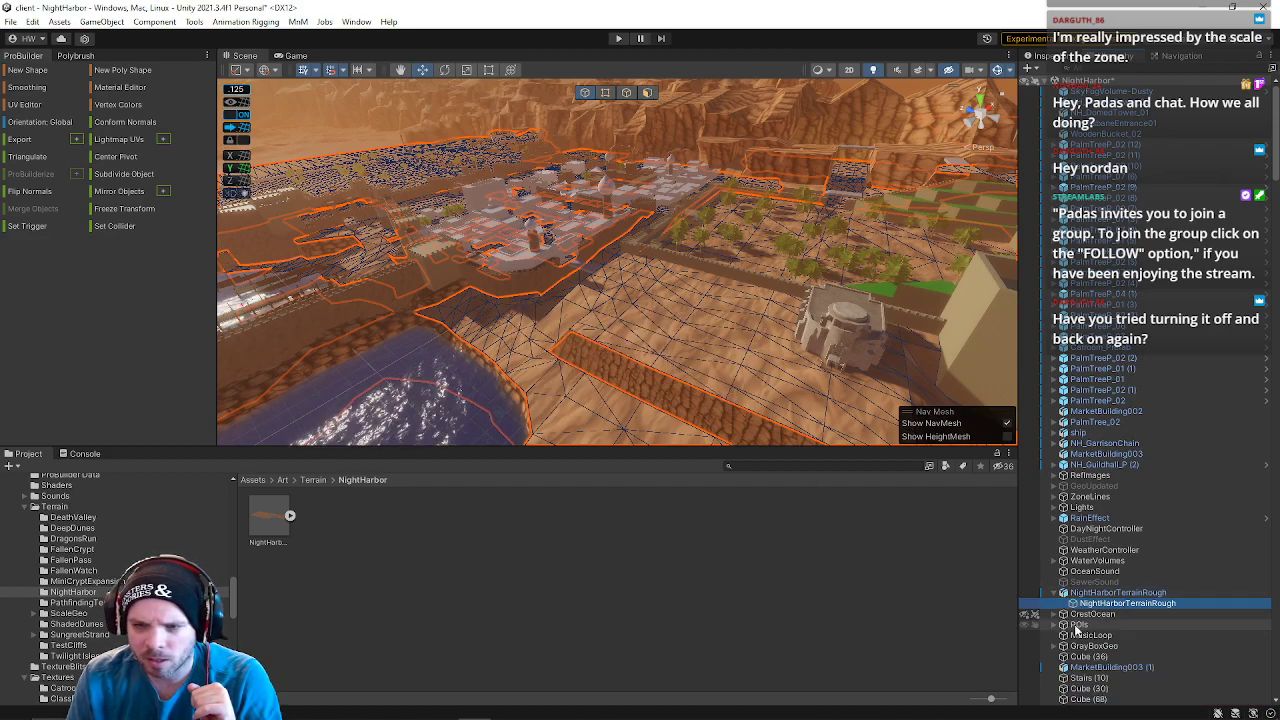
{"action": "left_click", "coordinate": [1108, 604]}
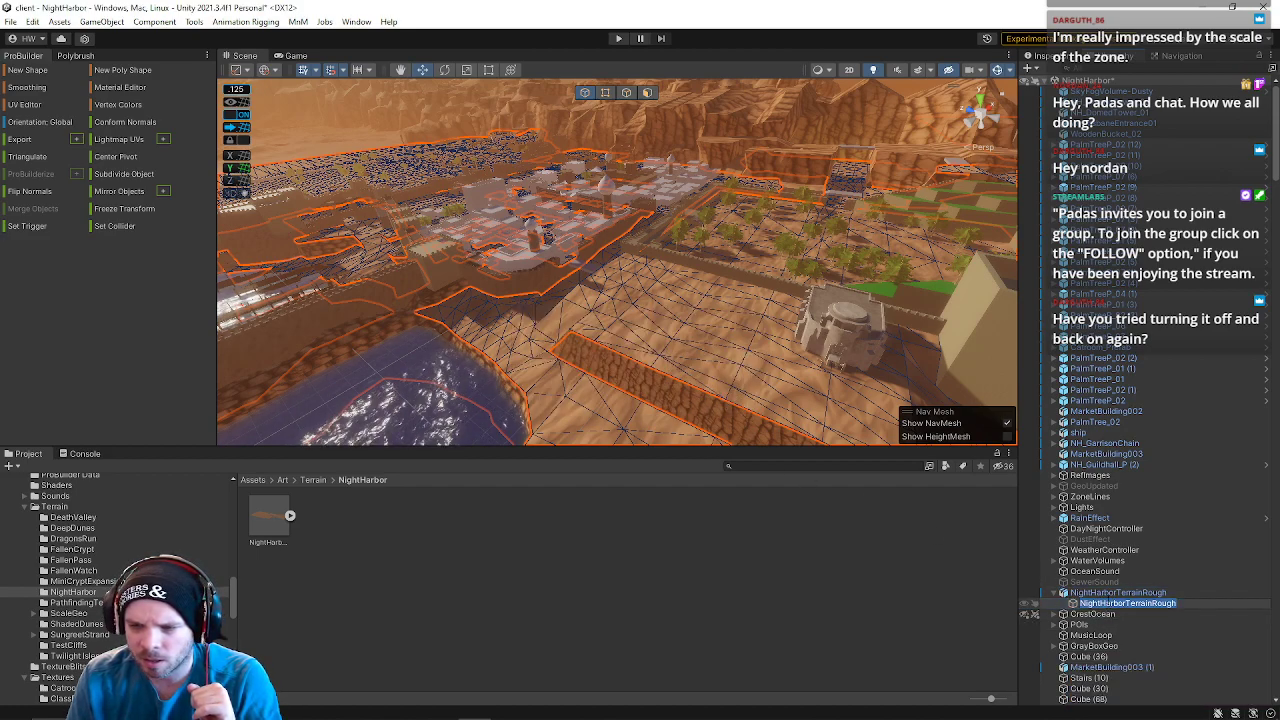
{"action": "left_click", "coordinate": [1071, 608]}
{"action": "mouse_move", "coordinate": [1075, 607]}
{"action": "left_mouse_down"}
{"action": "mouse_move", "coordinate": [1046, 602]}
{"action": "mouse_move", "coordinate": [1053, 594]}
{"action": "left_mouse_up"}
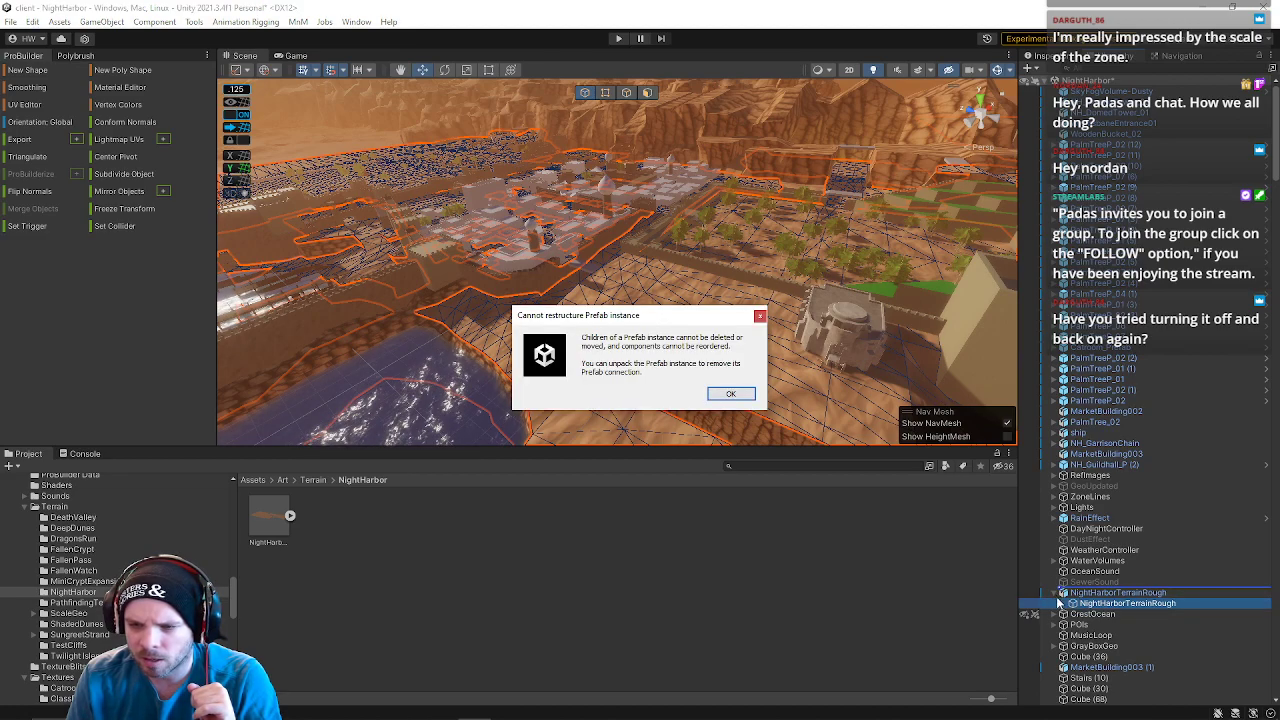
{"action": "left_click", "coordinate": [726, 390]}
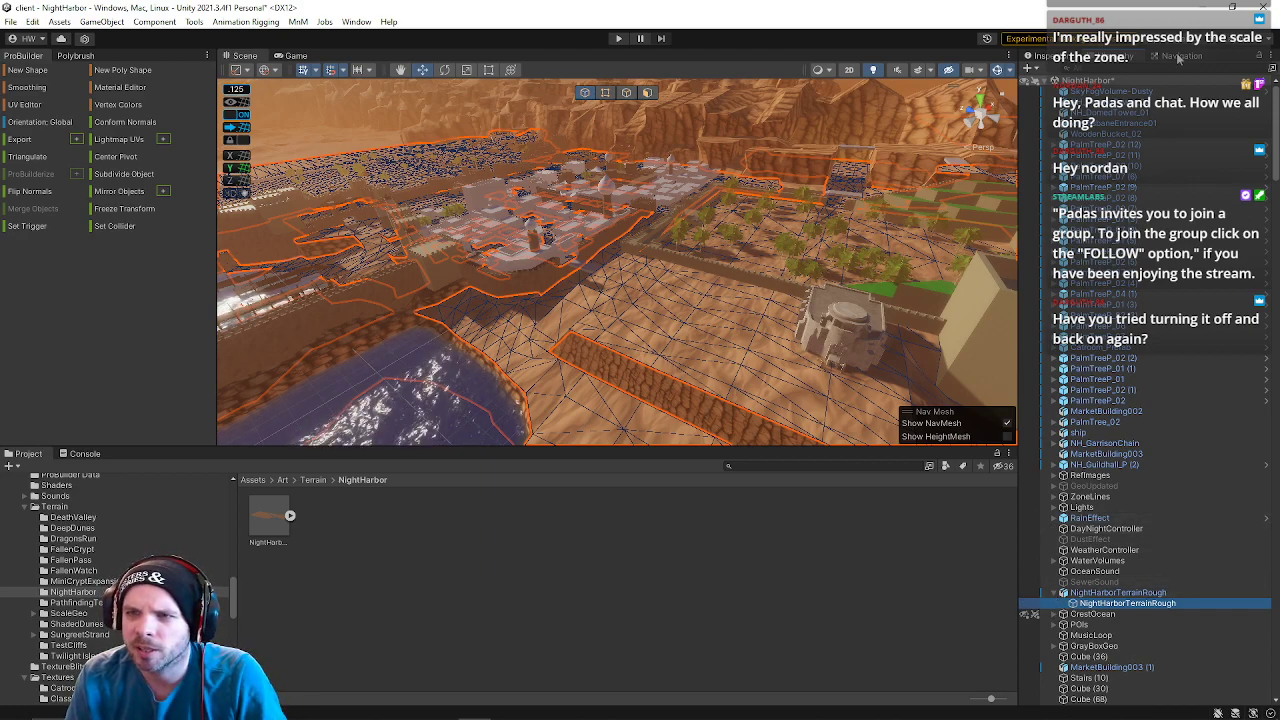
- Bake the scene nav mesh with the existing agent settings and check the terrain near the temple
{"action": "left_click", "coordinate": [1178, 57]}
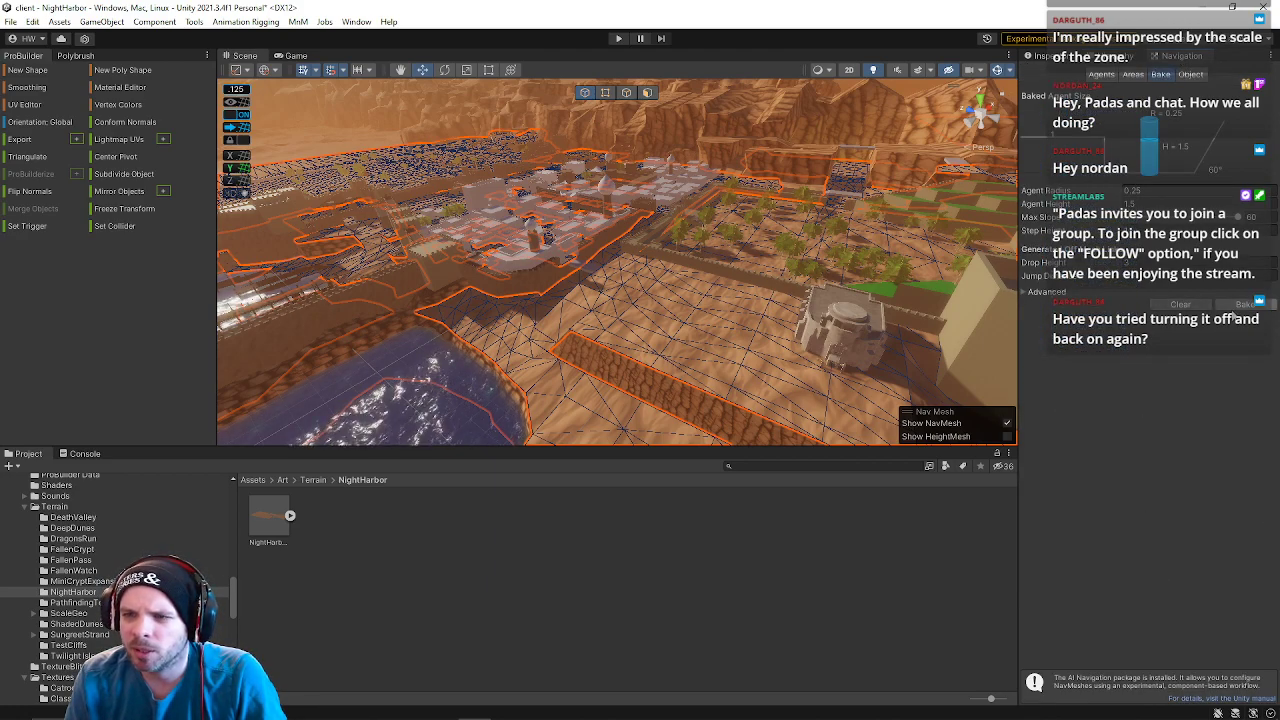
{"action": "left_click", "coordinate": [1234, 313]}
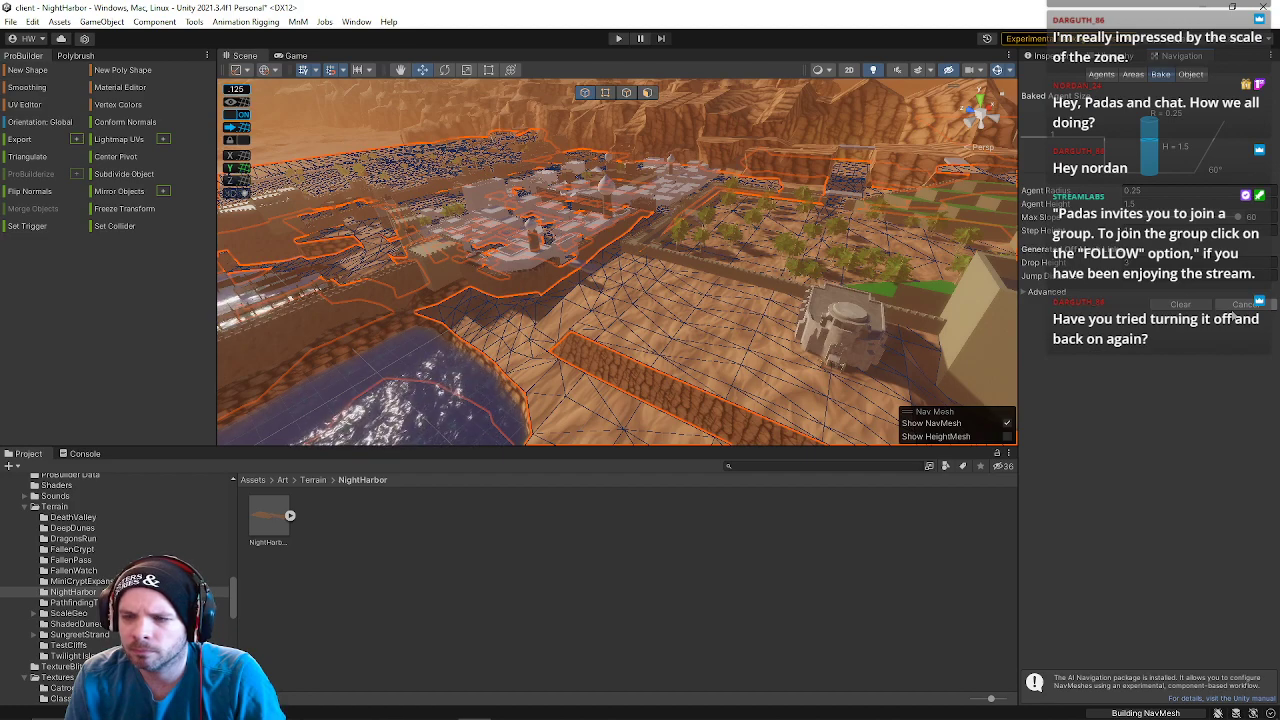
{"action": "right_click_drag", "start_coordinate": [514, 270], "coordinate": [806, 163]}
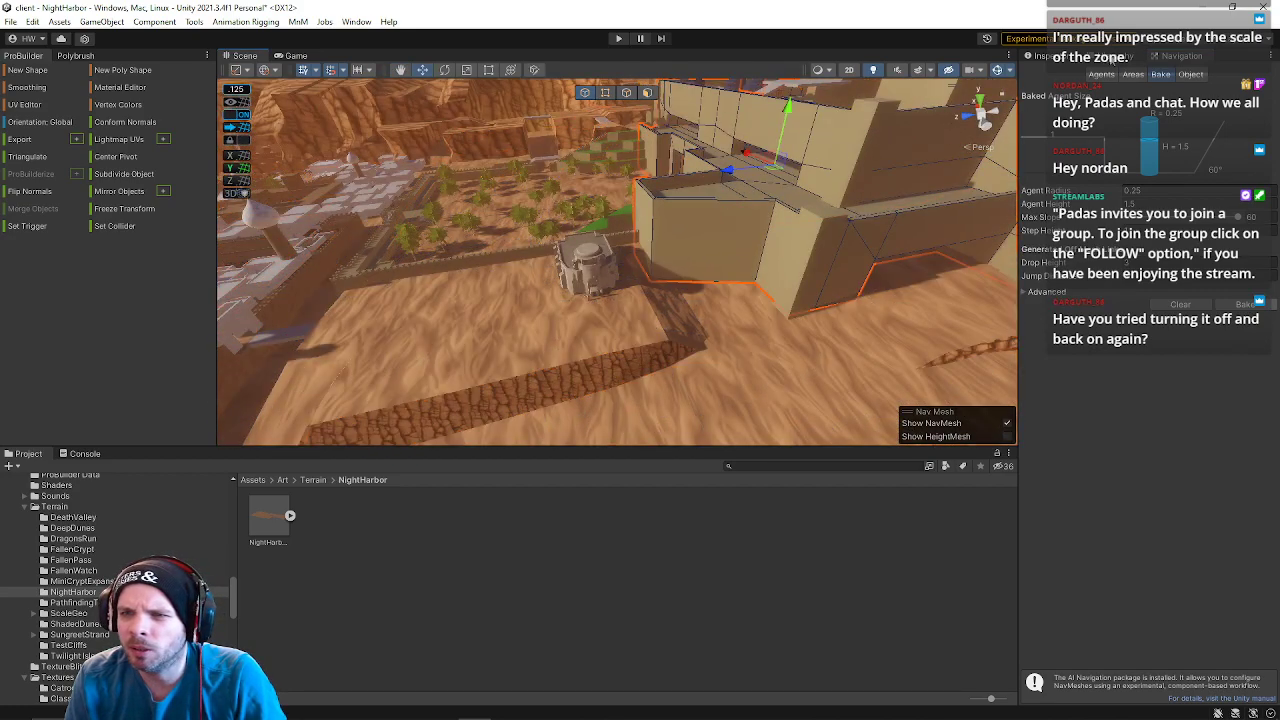
- Inspect the static flags and components of the Temple and TerrainRough (2) objects for comparison
{"action": "left_click", "coordinate": [1045, 55]}
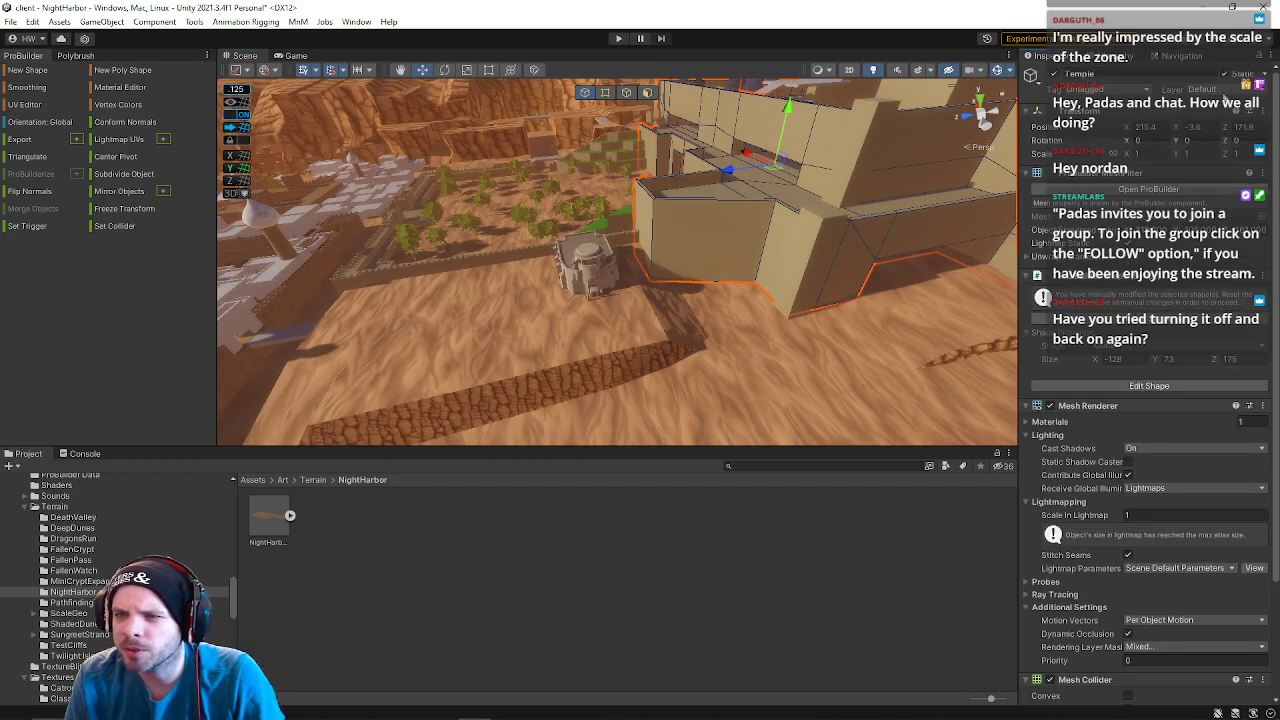
{"action": "left_click_drag", "start_coordinate": [585, 268], "coordinate": [349, 303], "text": "alt"}
{"action": "left_click", "coordinate": [349, 303]}
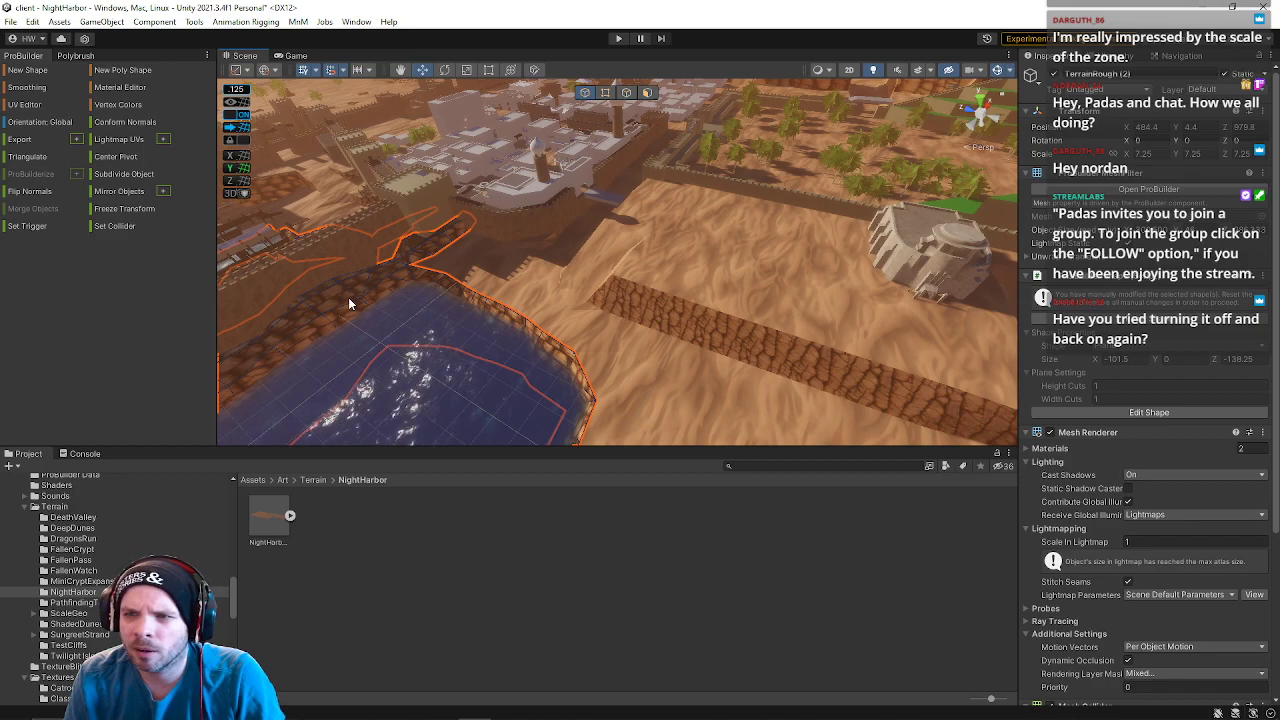
- Mark the NightHarborTerrainRough parent as static and apply the static flags to its child objects as well
{"action": "left_click", "coordinate": [724, 241]}
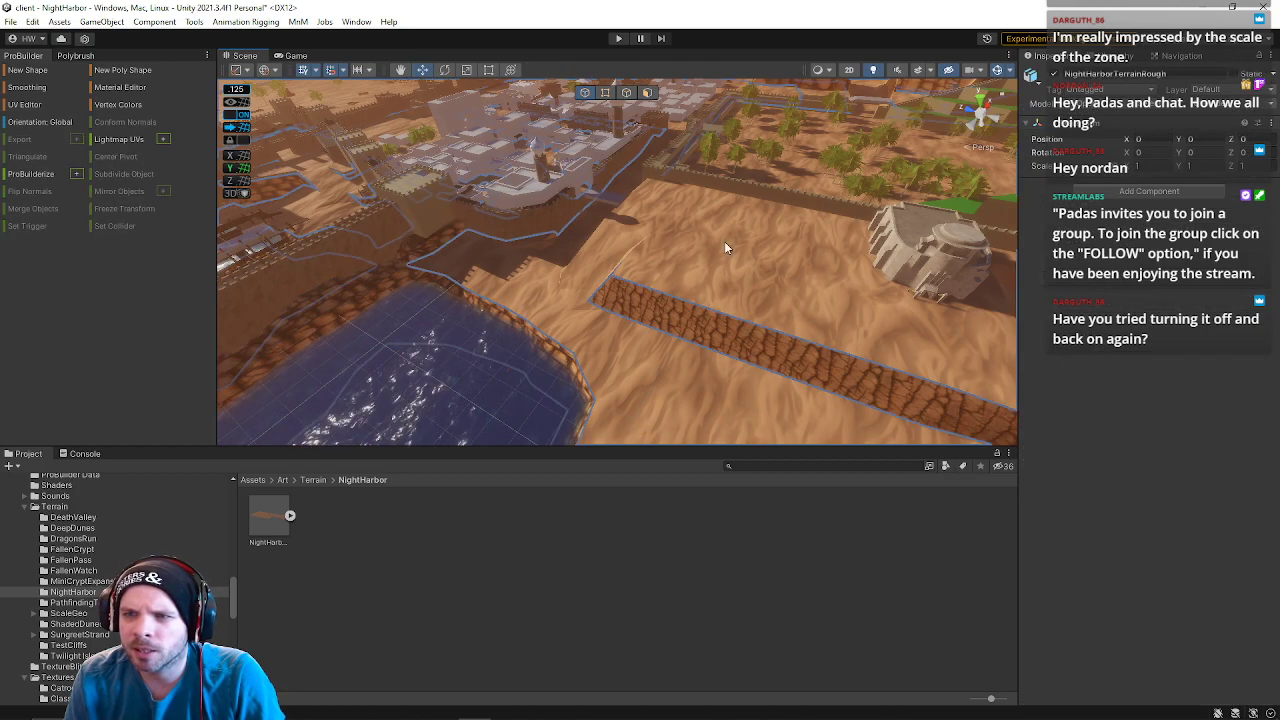
{"action": "left_click", "coordinate": [1235, 75]}
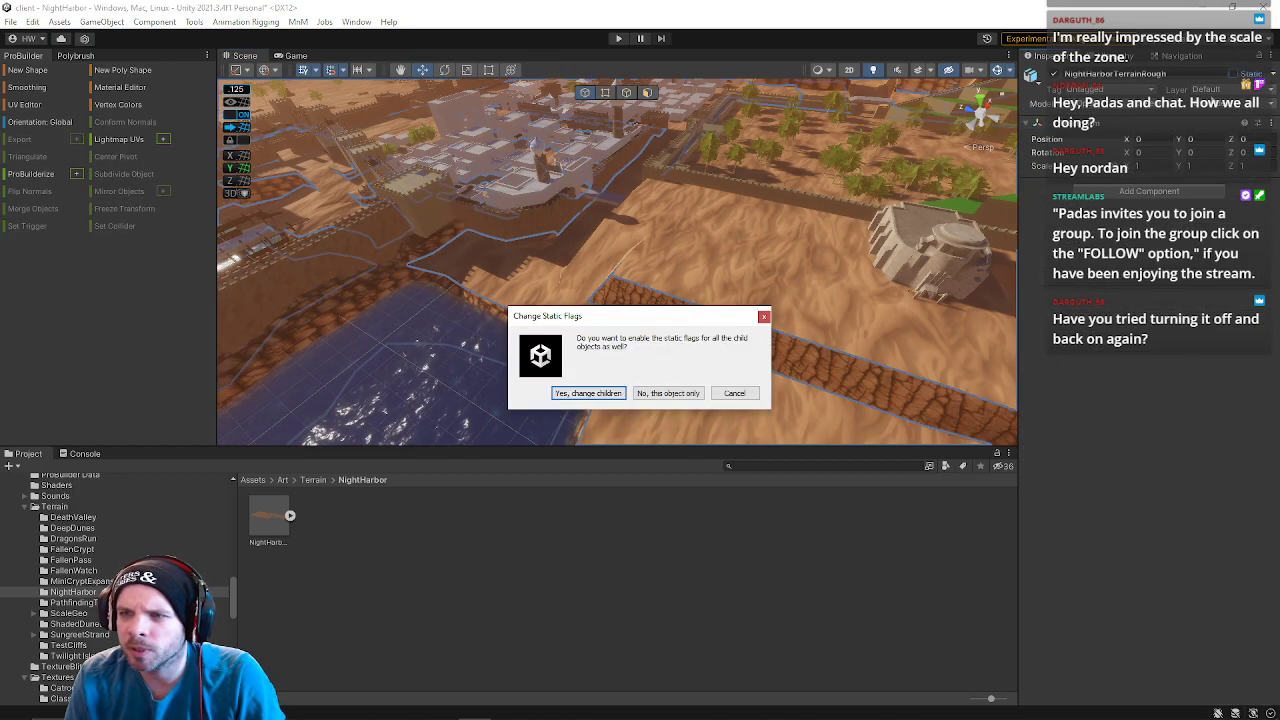
{"action": "left_click", "coordinate": [610, 398]}
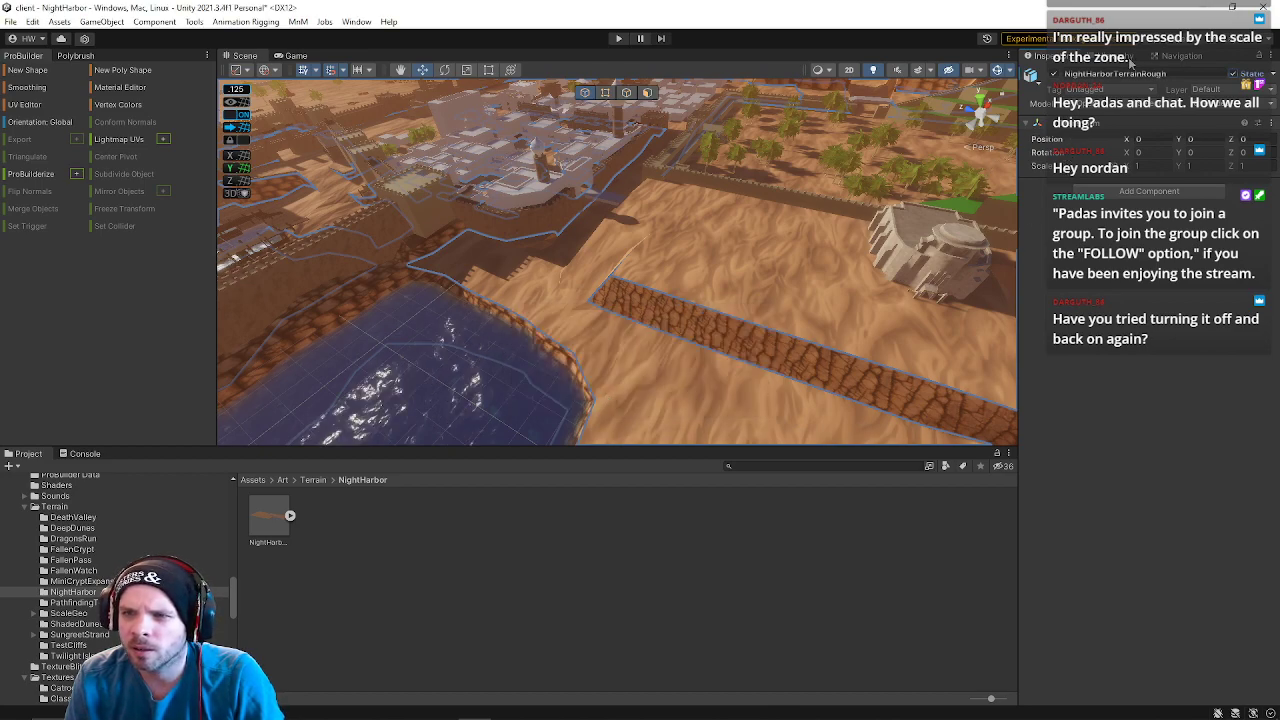
- Bake the NavMeshSurface on the NightHarborTerrainRough child mesh
{"action": "left_click", "coordinate": [1117, 57]}
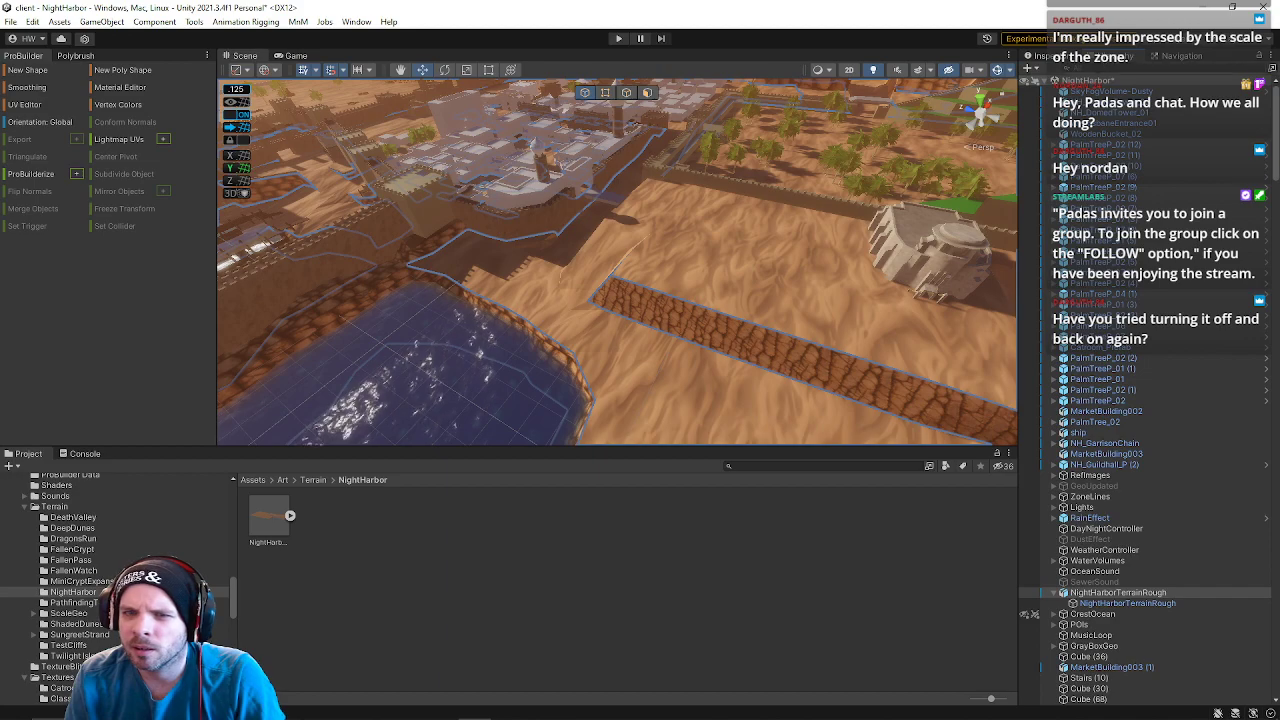
{"action": "left_click", "coordinate": [1120, 603]}
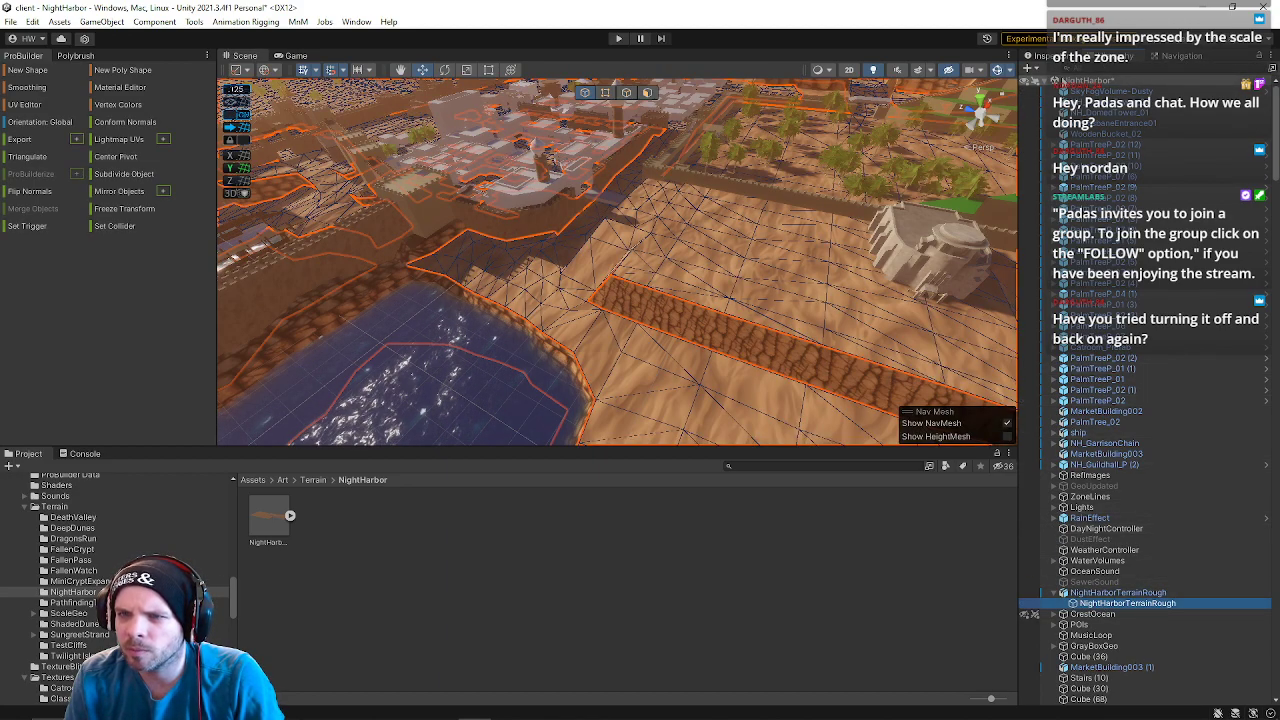
{"action": "left_click", "coordinate": [1041, 56]}
{"action": "scroll", "coordinate": [1152, 612], "scroll_direction": "down", "scroll_amount": 6}
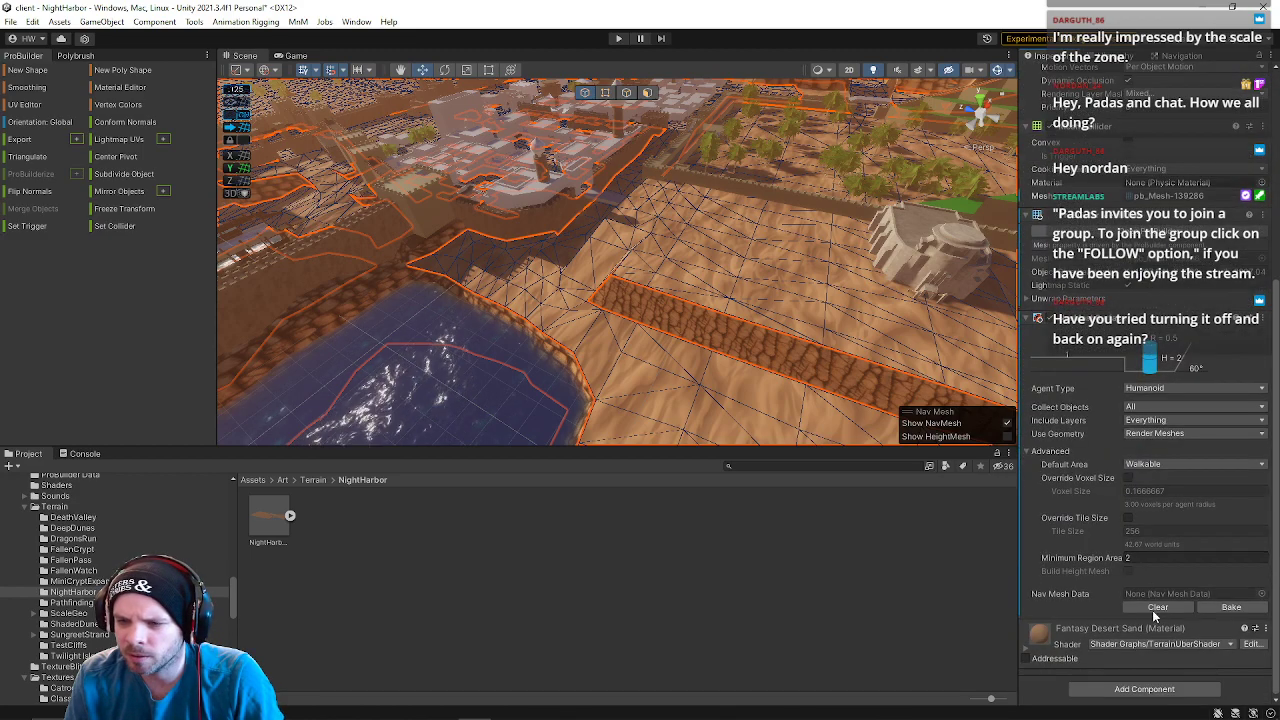
{"action": "left_click", "coordinate": [1221, 606]}
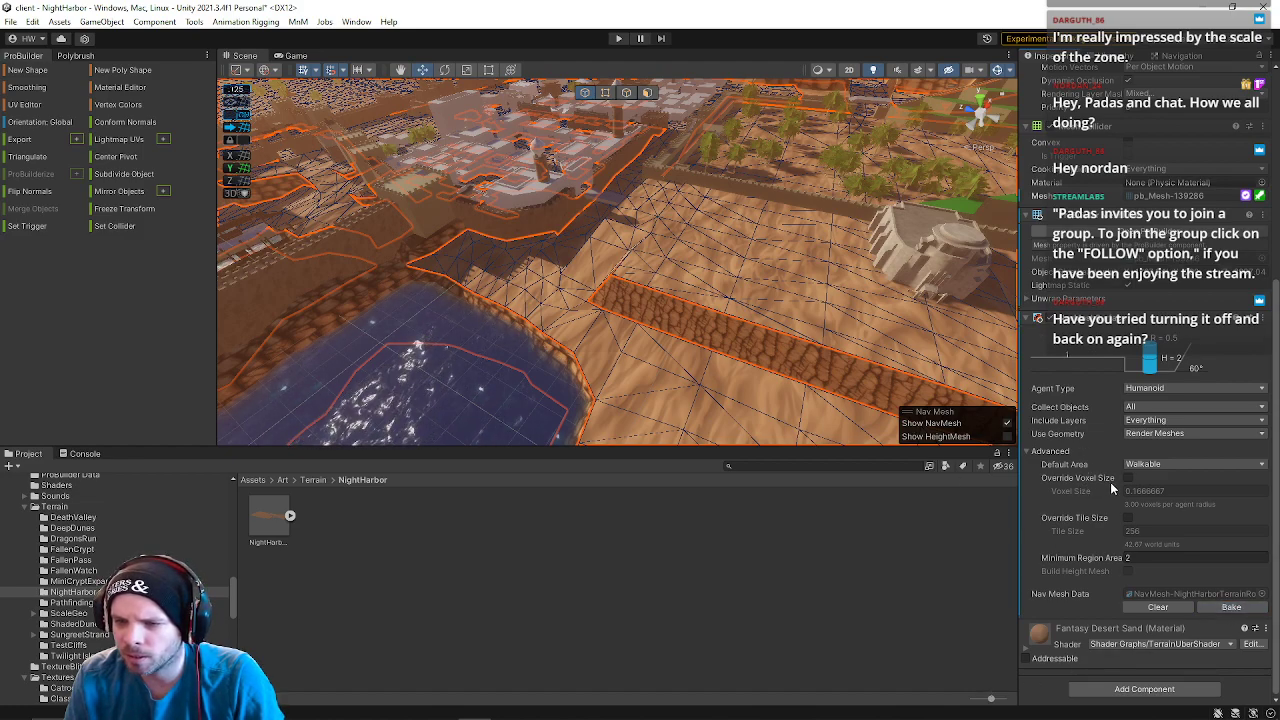
- Rebake the scene nav mesh with the static terrain and examine the canyon beside the city wall
{"action": "left_click", "coordinate": [1160, 57]}
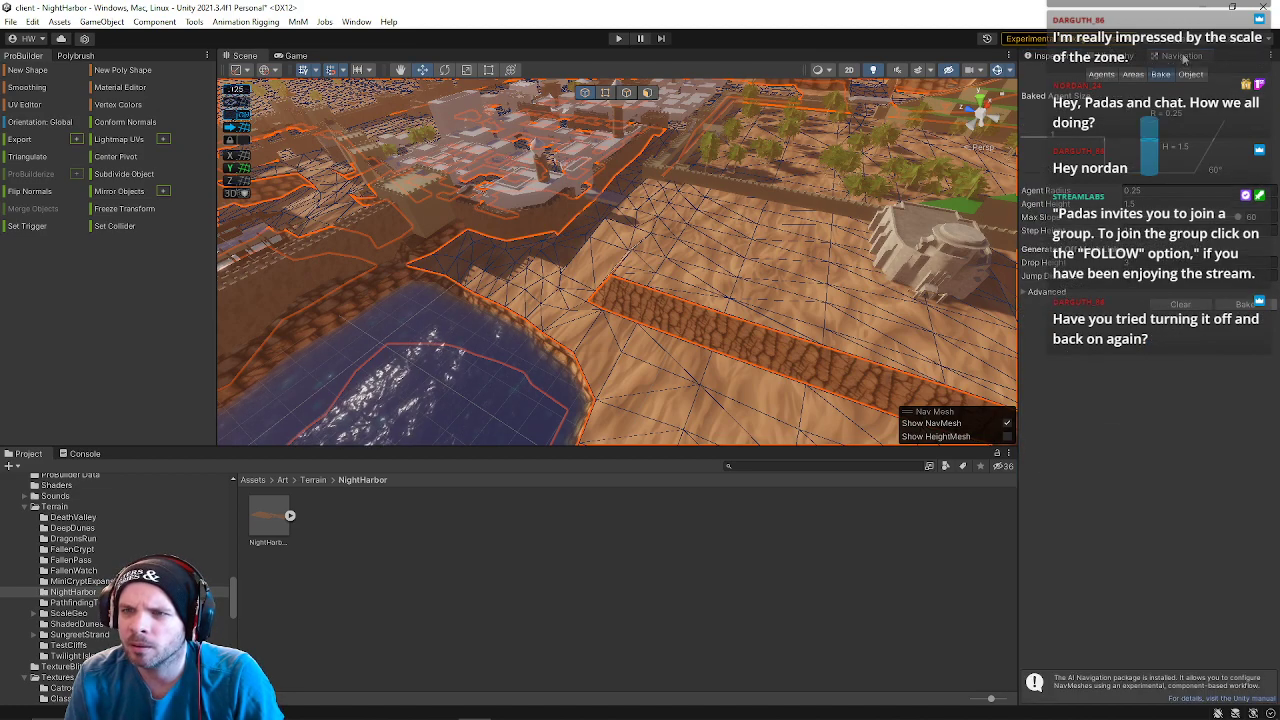
{"action": "left_click", "coordinate": [1242, 306]}
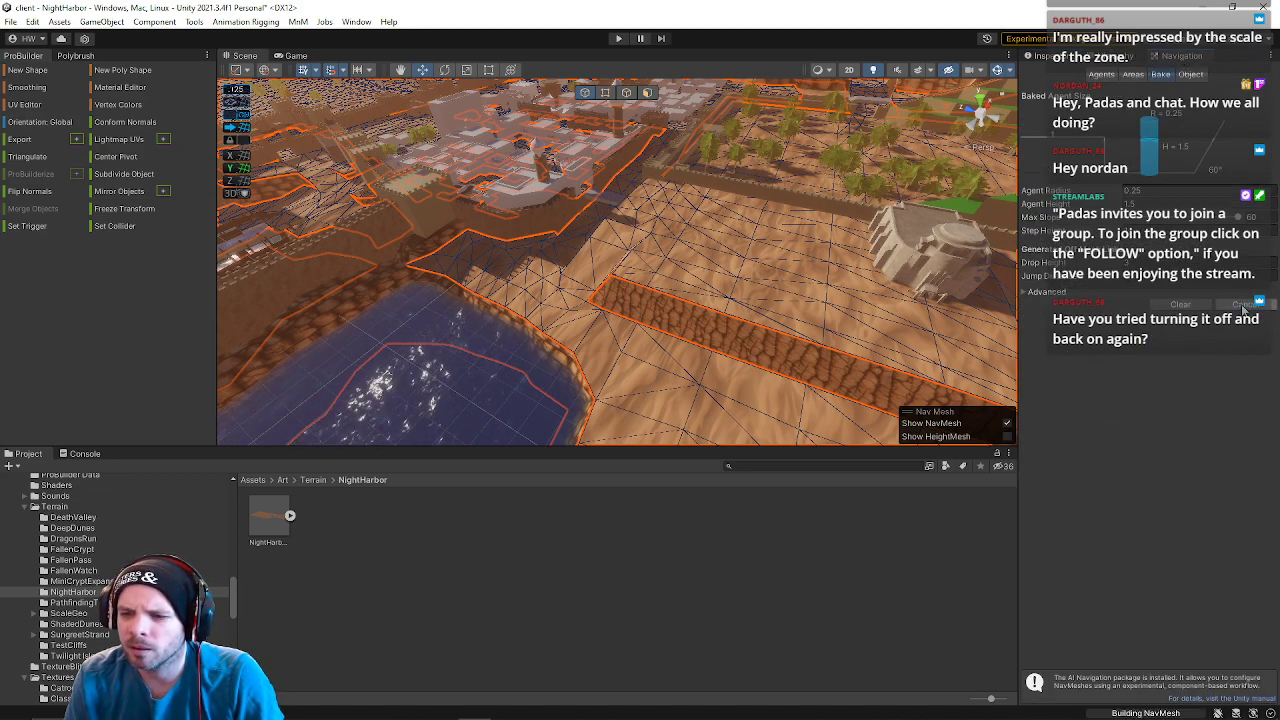
{"action": "right_click_drag", "start_coordinate": [892, 349], "coordinate": [399, 186]}
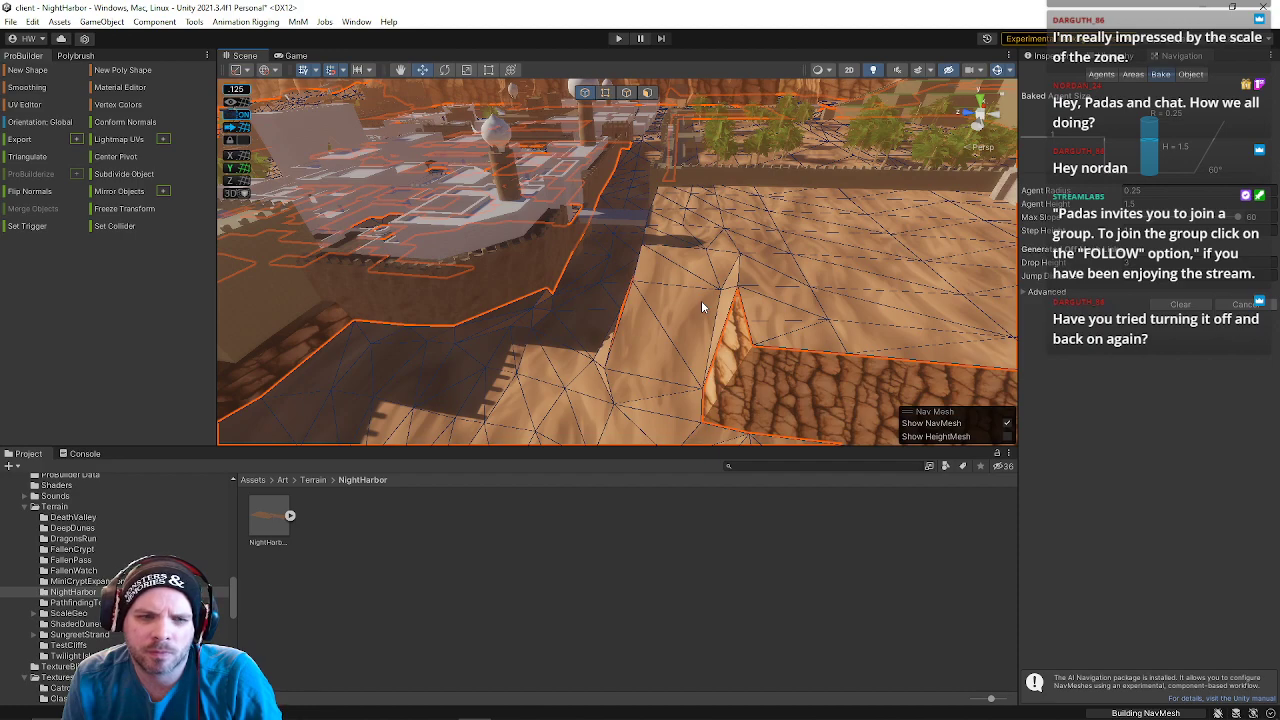
- Delete the re-imported terrain mesh, then undo back to the original NightHarbor terrain
{"action": "right_click_drag", "start_coordinate": [654, 311], "coordinate": [753, 304]}
{"action": "key", "text": "Delete"}
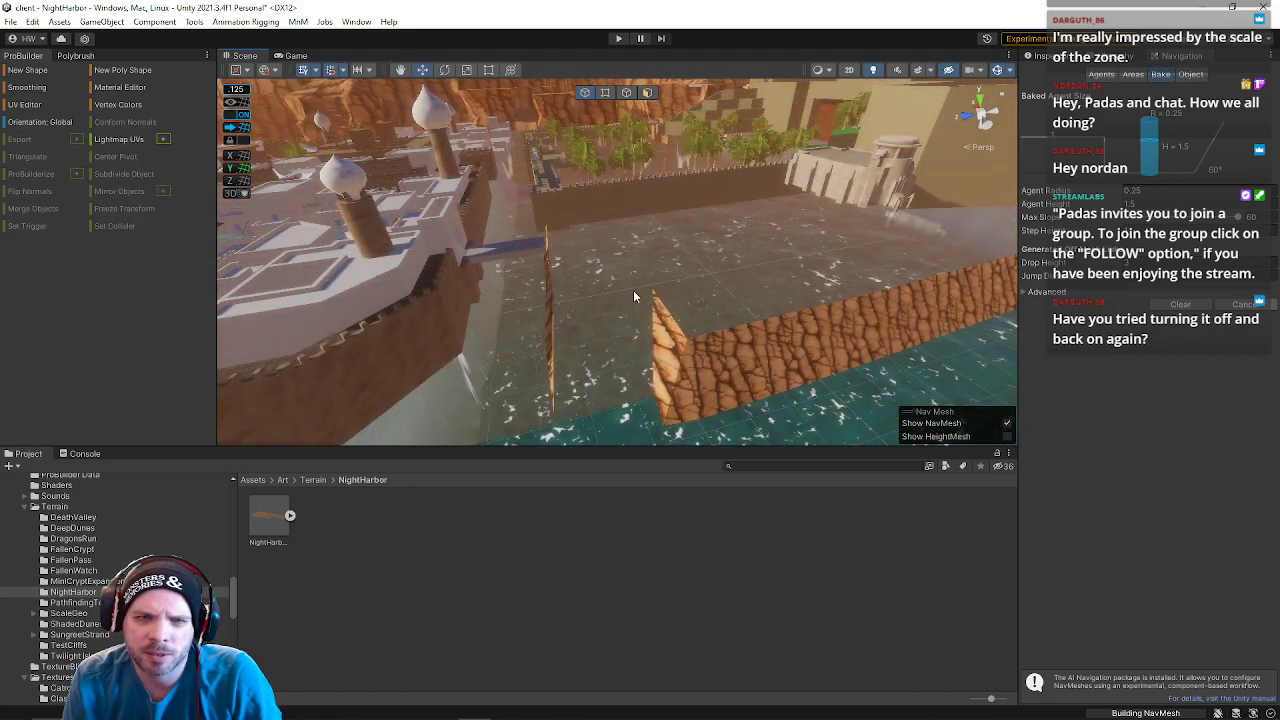
{"action": "key", "text": "ctrl+z"}
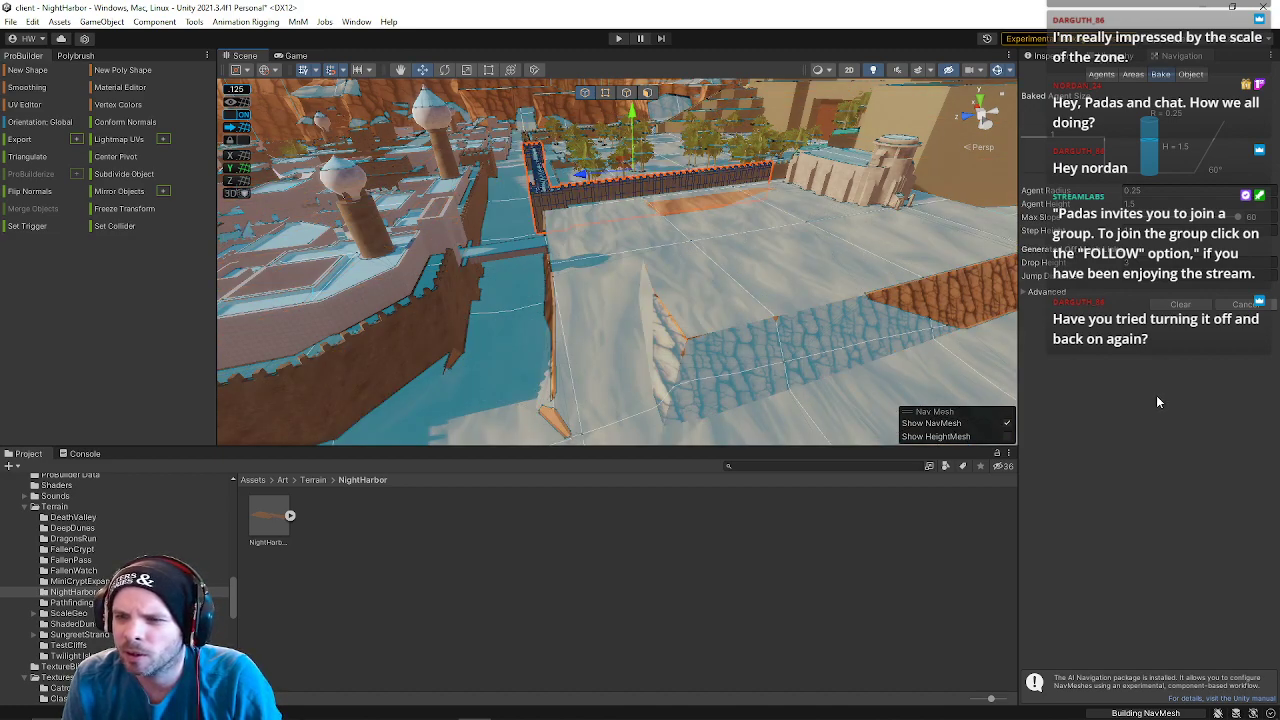
{"action": "key", "text": "ctrl+z"}
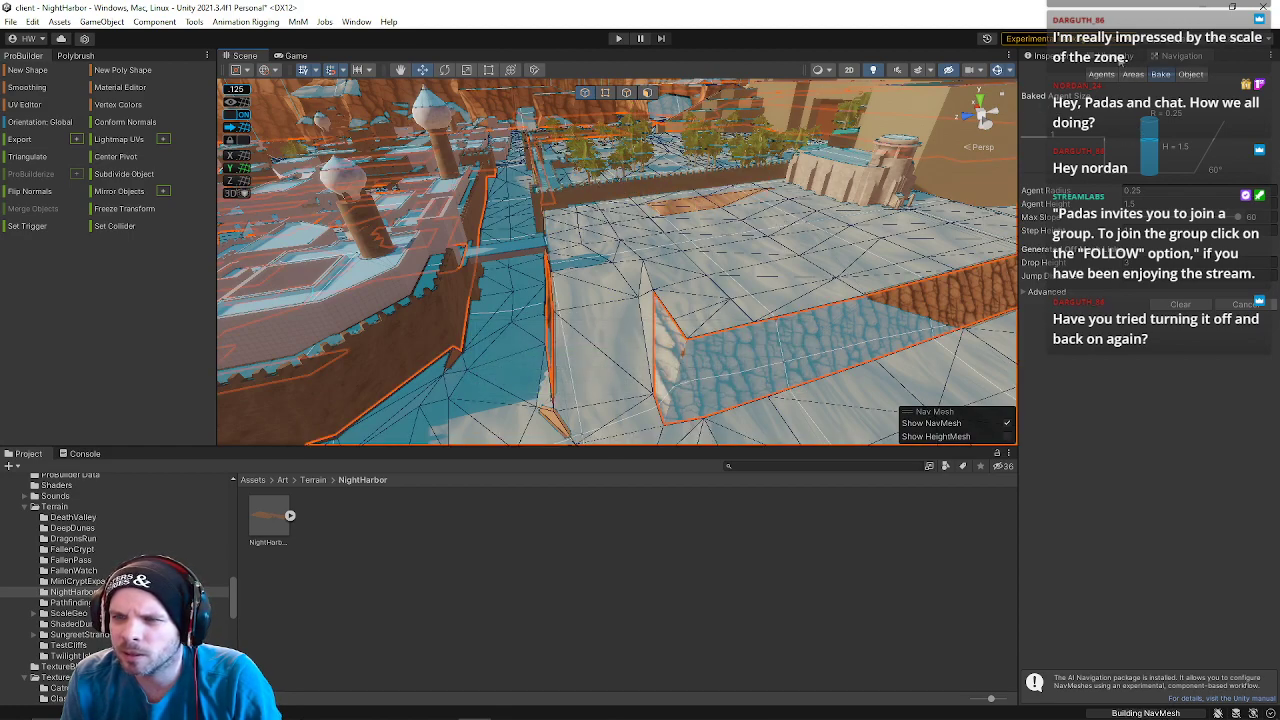
- Inspect the restored terrain's components from NavMeshSurface up to its transform, cancelling the removal of its Polybrush Mesh component
{"action": "left_click", "coordinate": [1040, 55]}
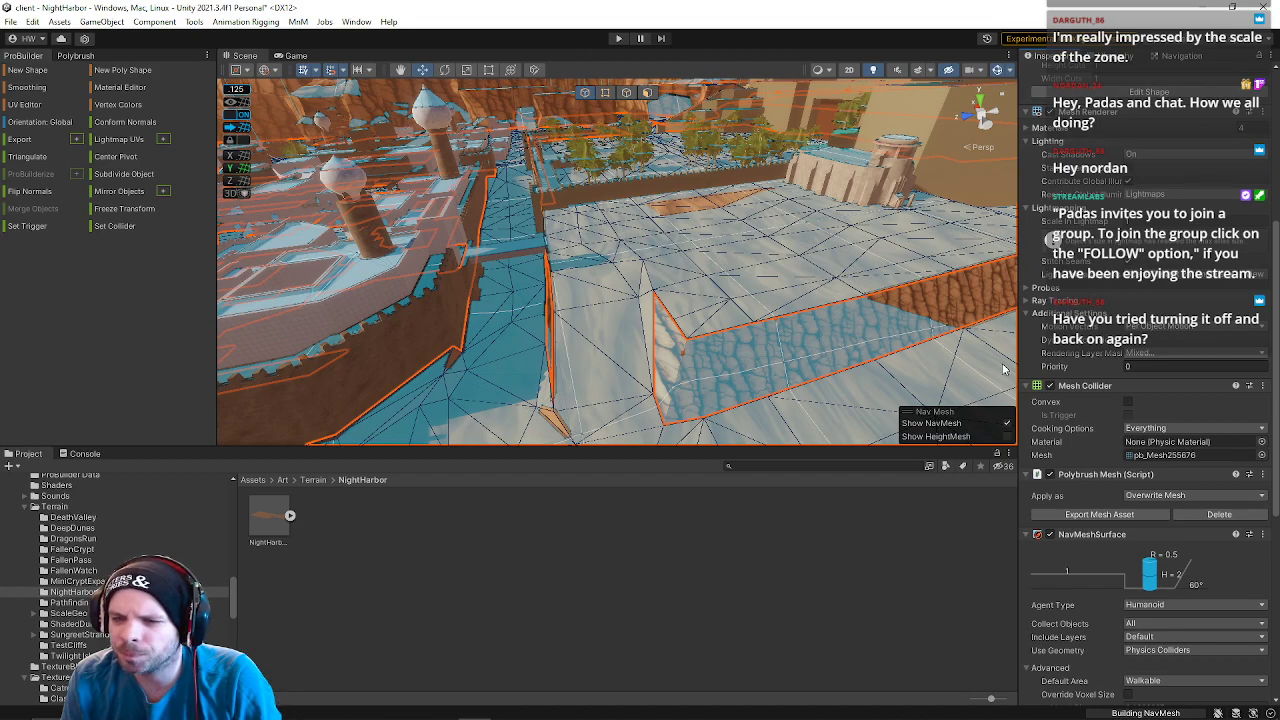
{"action": "scroll", "coordinate": [1130, 553], "scroll_direction": "up", "scroll_amount": 2}
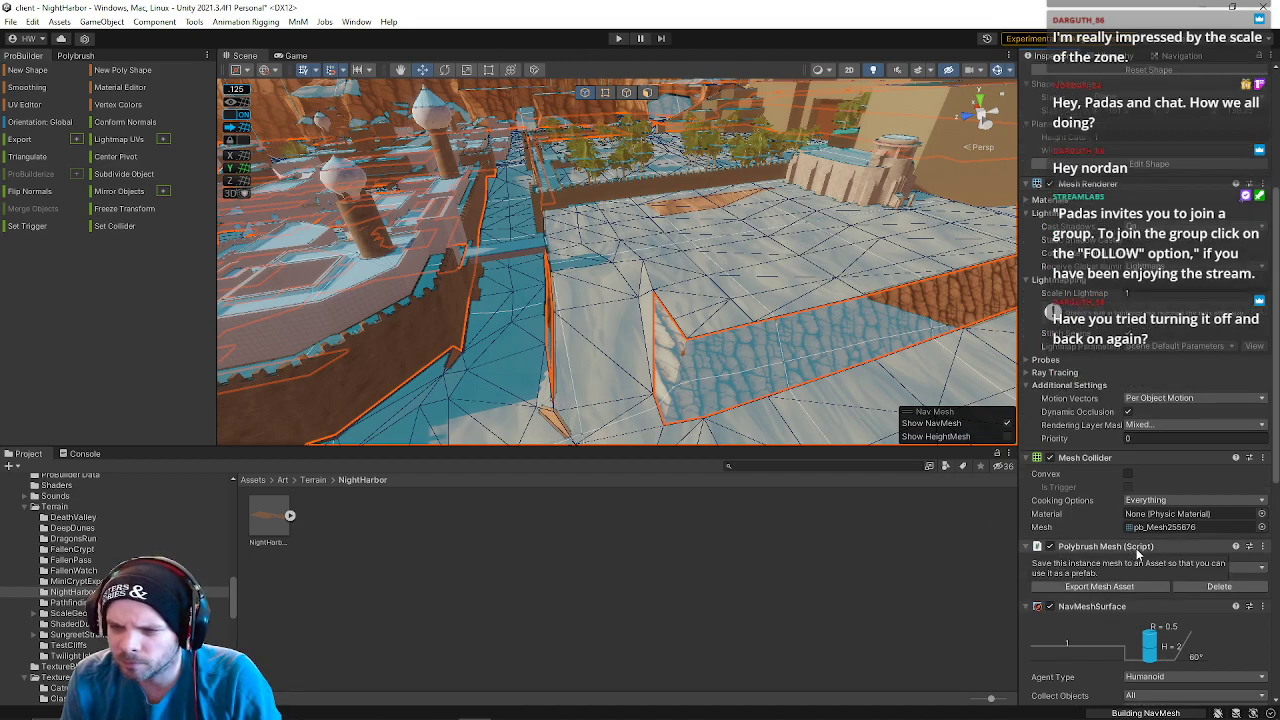
{"action": "left_click", "coordinate": [1216, 587]}
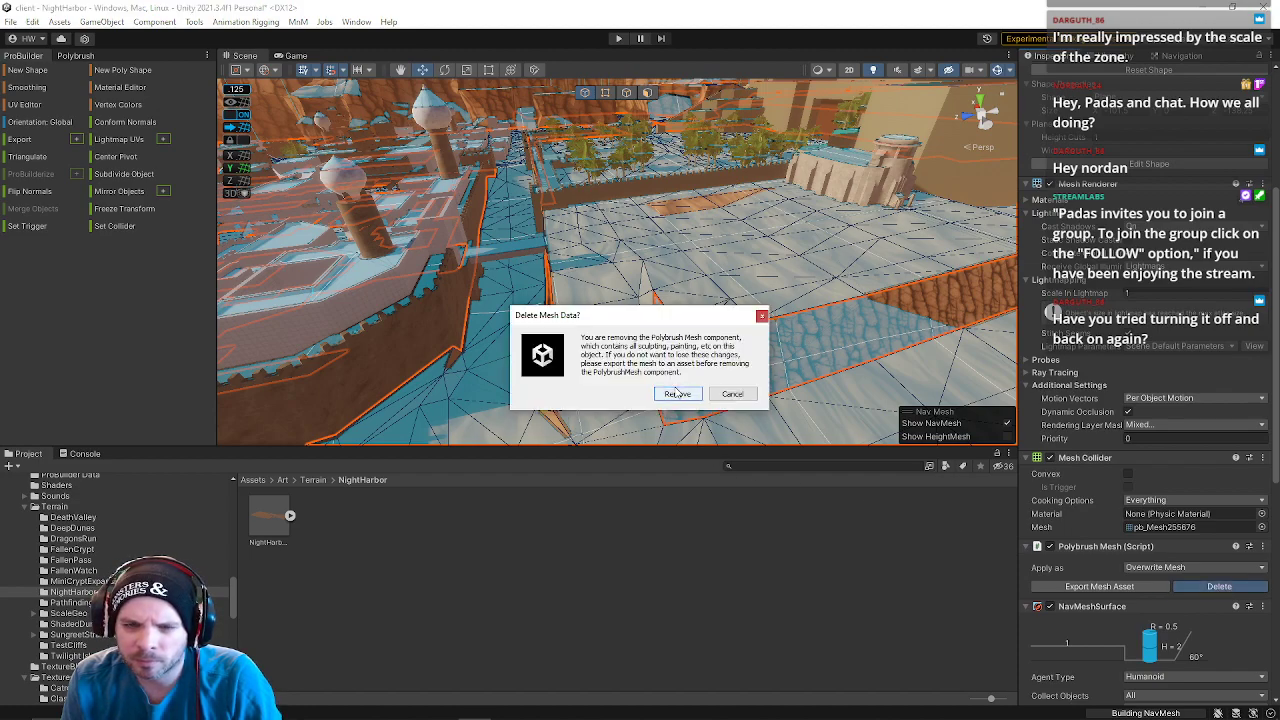
{"action": "left_click", "coordinate": [762, 316]}
{"action": "right_click_drag", "start_coordinate": [761, 325], "coordinate": [590, 300]}
{"action": "scroll", "coordinate": [1158, 529], "scroll_direction": "up", "scroll_amount": 5}
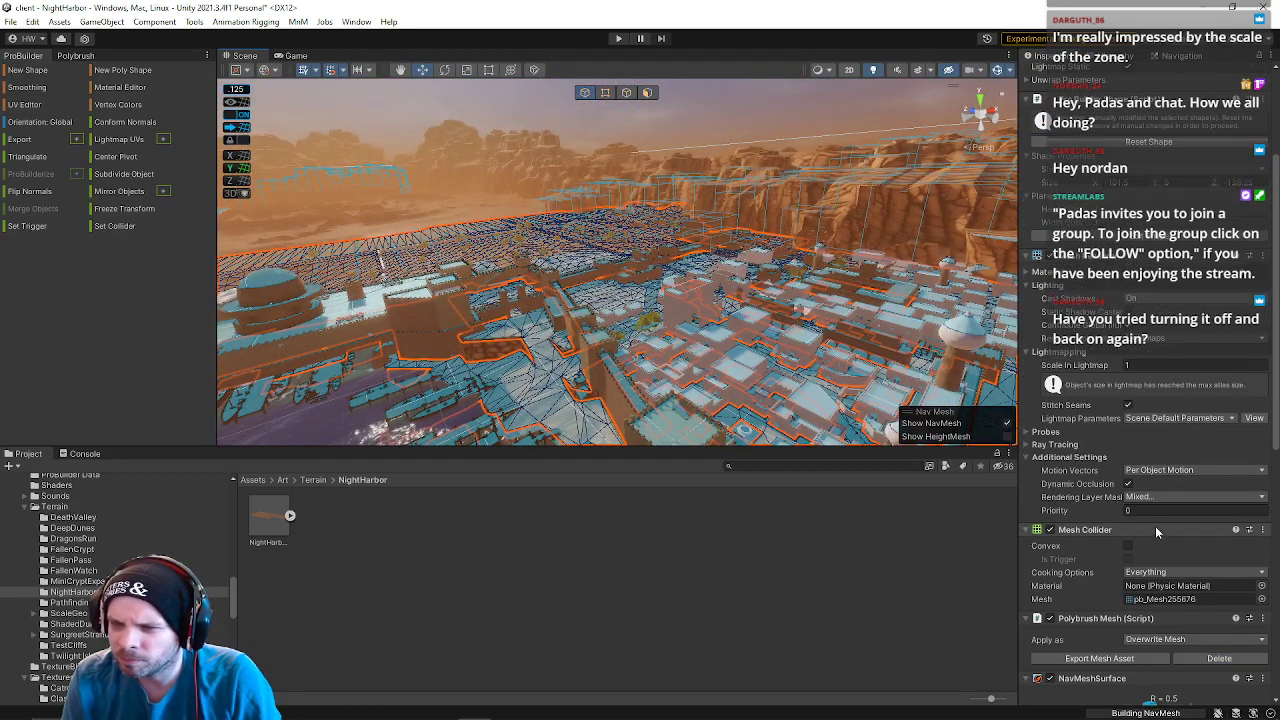
{"action": "scroll", "coordinate": [1173, 455], "scroll_direction": "up", "scroll_amount": 1}
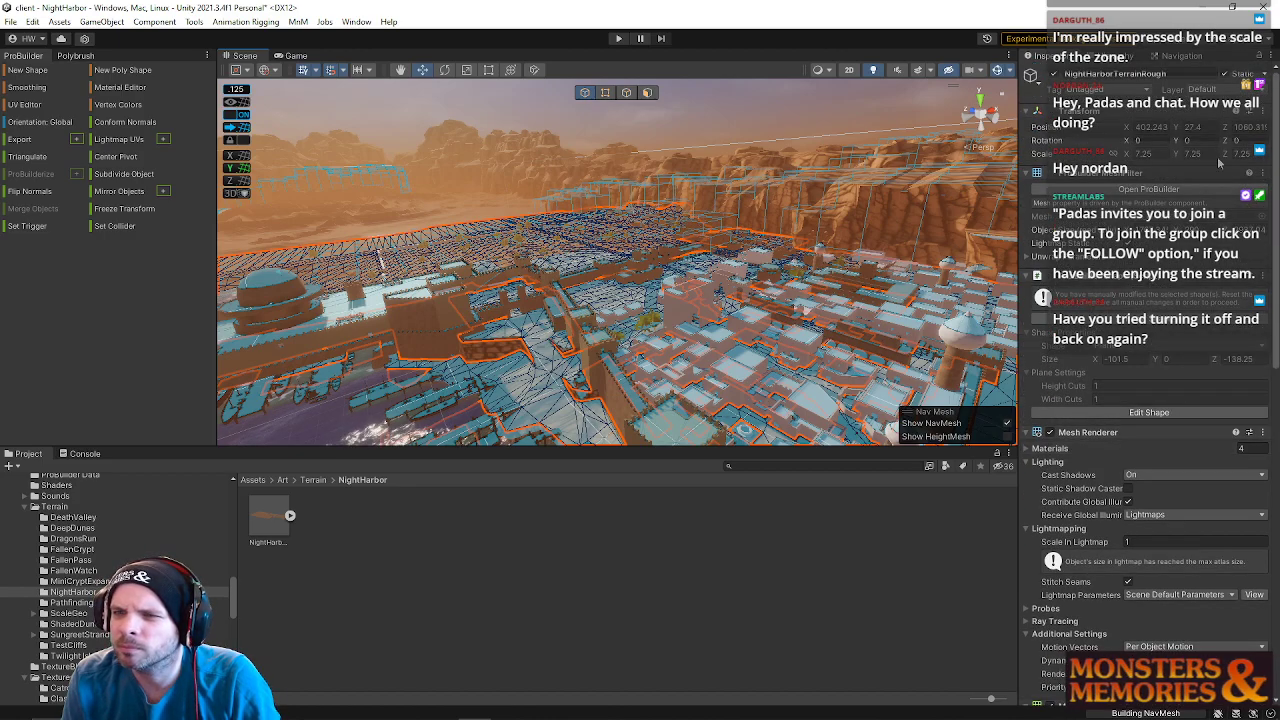
- Examine the original terrain's collider, Polybrush and NavMeshSurface settings, its nav mesh data and materials, and the nav mesh coverage over the city and canyon
{"action": "right_click_drag", "start_coordinate": [783, 198], "coordinate": [995, 246]}
{"action": "scroll", "coordinate": [1201, 426], "scroll_direction": "down", "scroll_amount": 2}
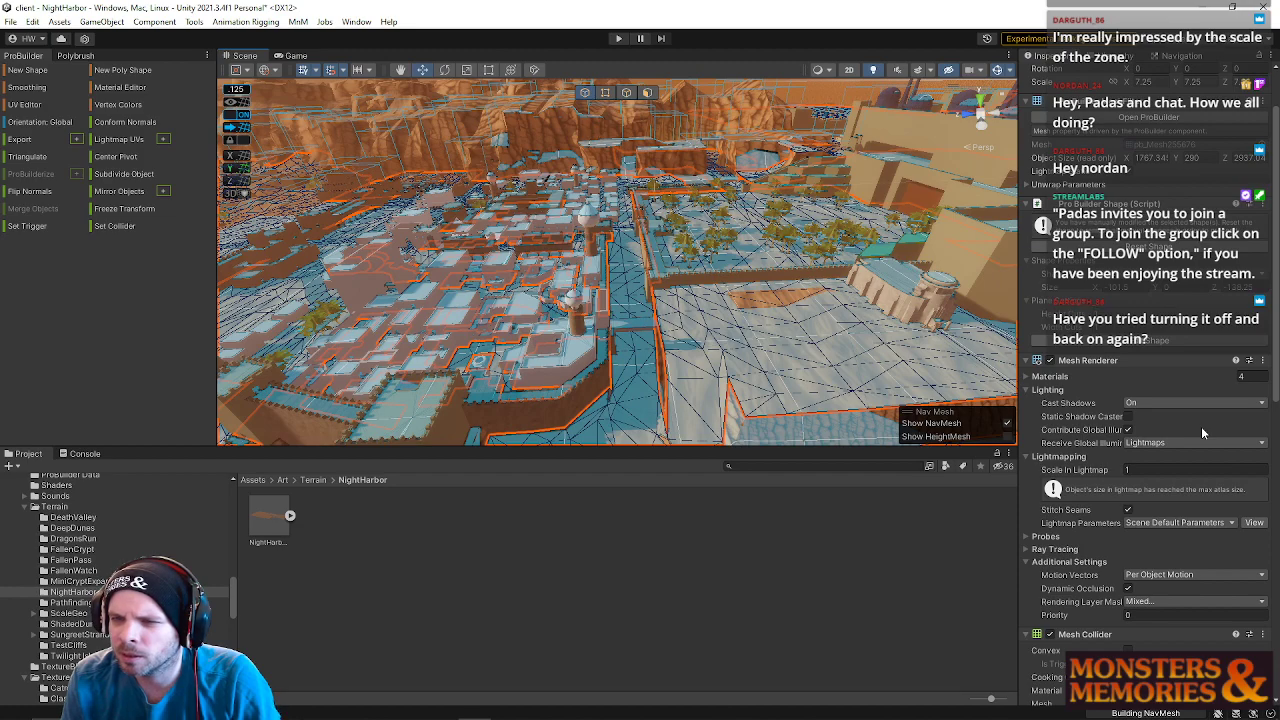
{"action": "scroll", "coordinate": [1201, 426], "scroll_direction": "down", "scroll_amount": 4}
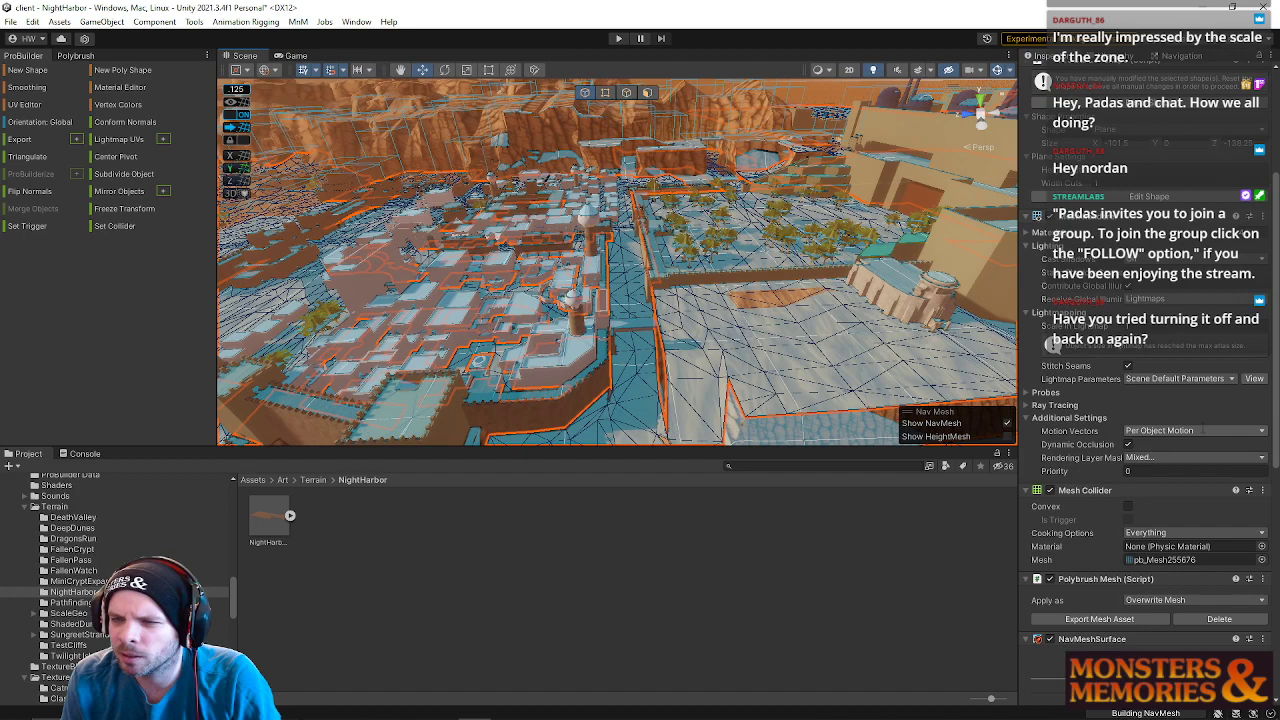
{"action": "scroll", "coordinate": [1201, 426], "scroll_direction": "down", "scroll_amount": 4}
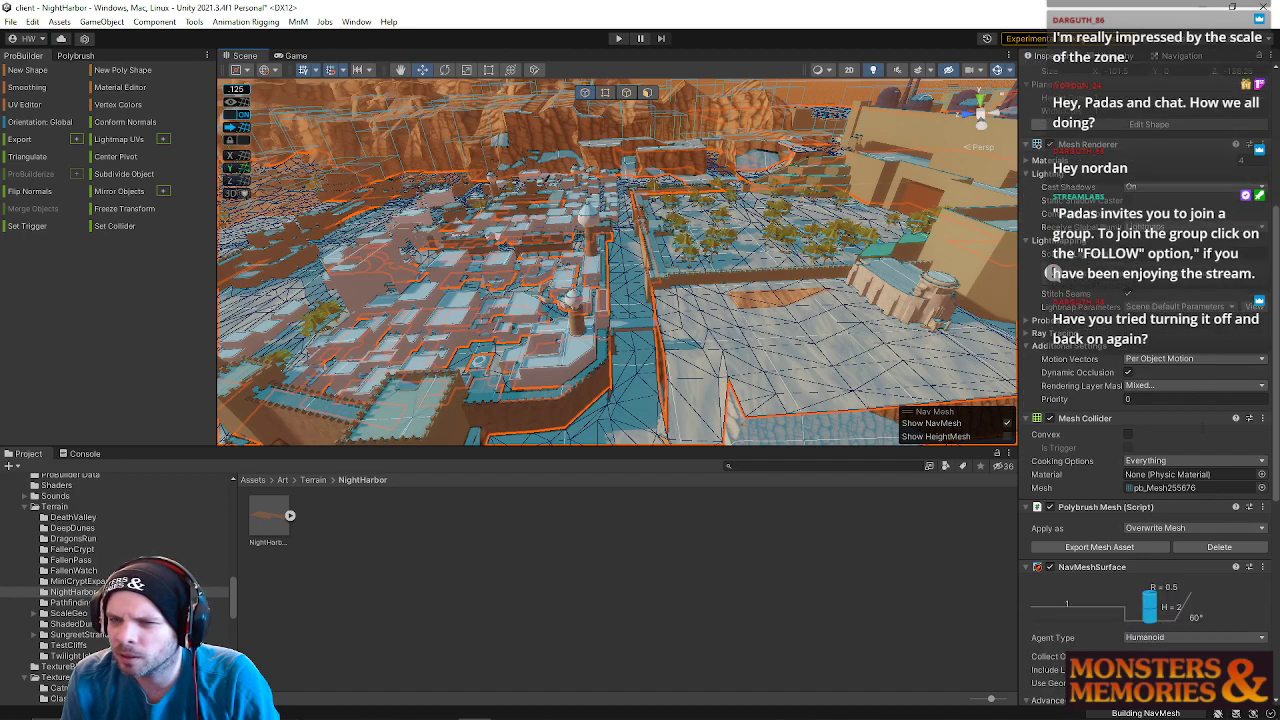
{"action": "scroll", "coordinate": [1201, 426], "scroll_direction": "down", "scroll_amount": 3}
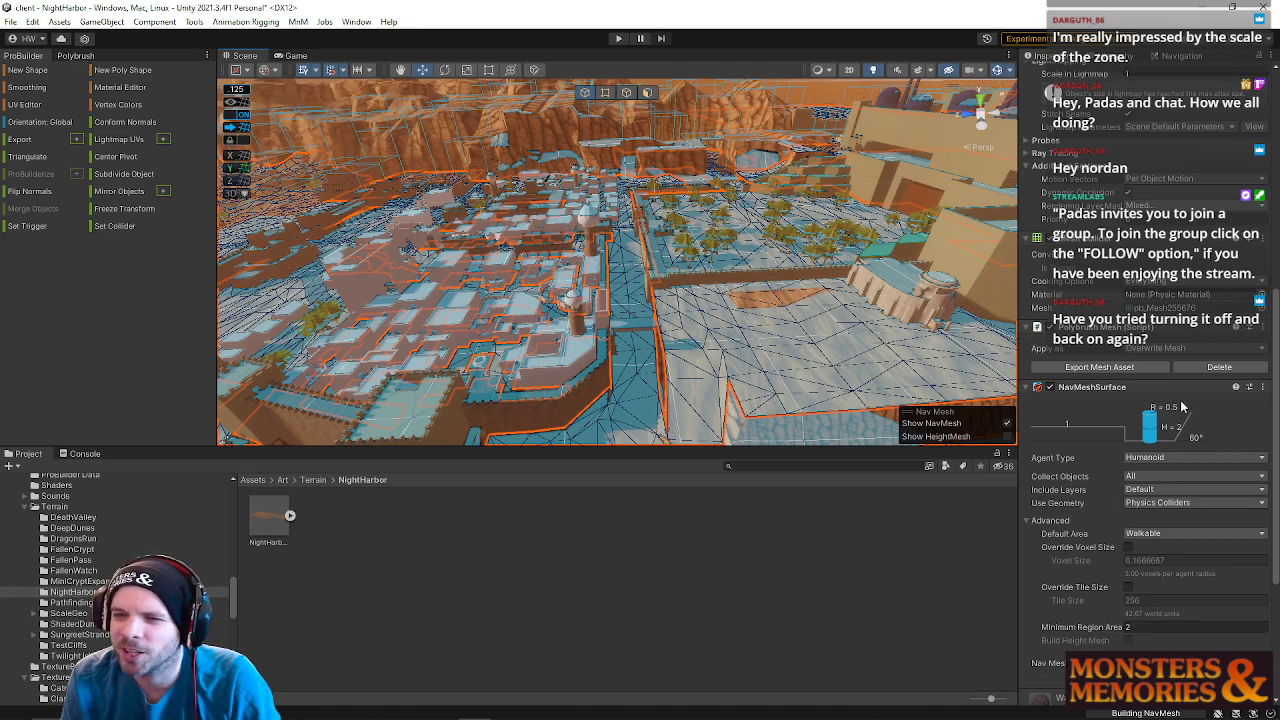
{"action": "scroll", "coordinate": [1180, 400], "scroll_direction": "up", "scroll_amount": 3}
{"action": "scroll", "coordinate": [1157, 346], "scroll_direction": "up", "scroll_amount": 3}
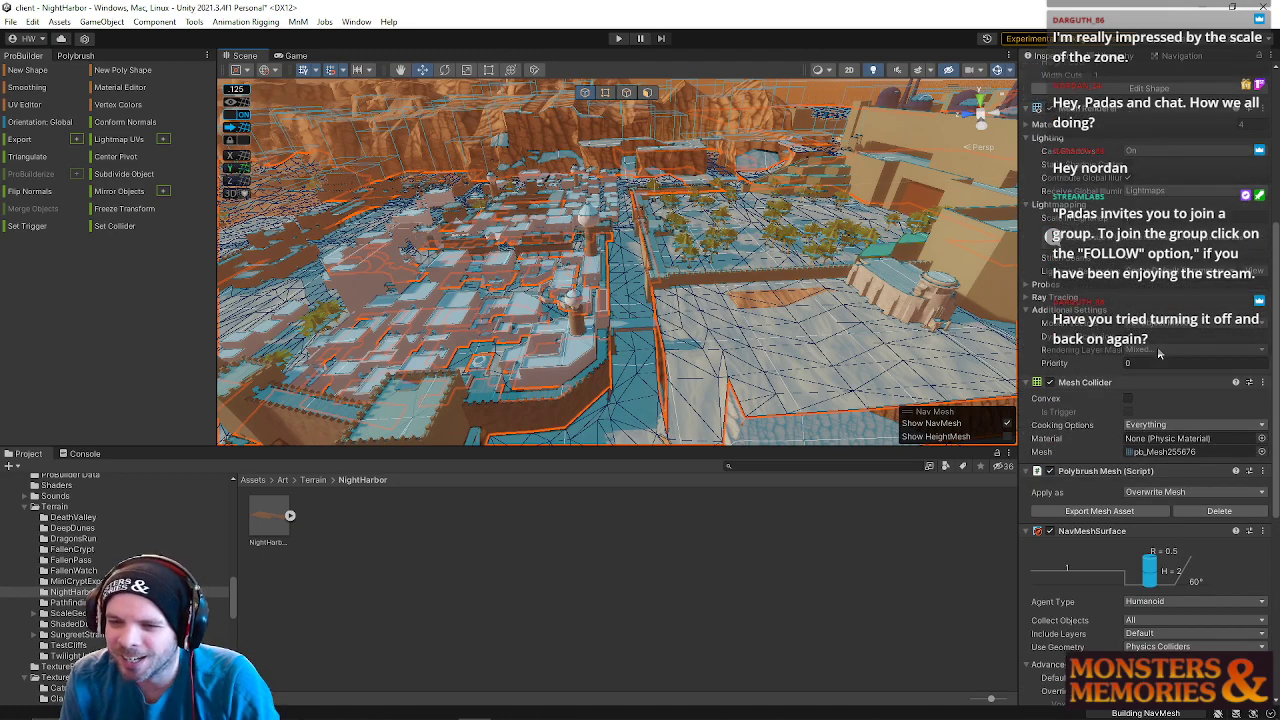
{"action": "scroll", "coordinate": [1157, 346], "scroll_direction": "down", "scroll_amount": 3}
{"action": "scroll", "coordinate": [1159, 353], "scroll_direction": "down", "scroll_amount": 5}
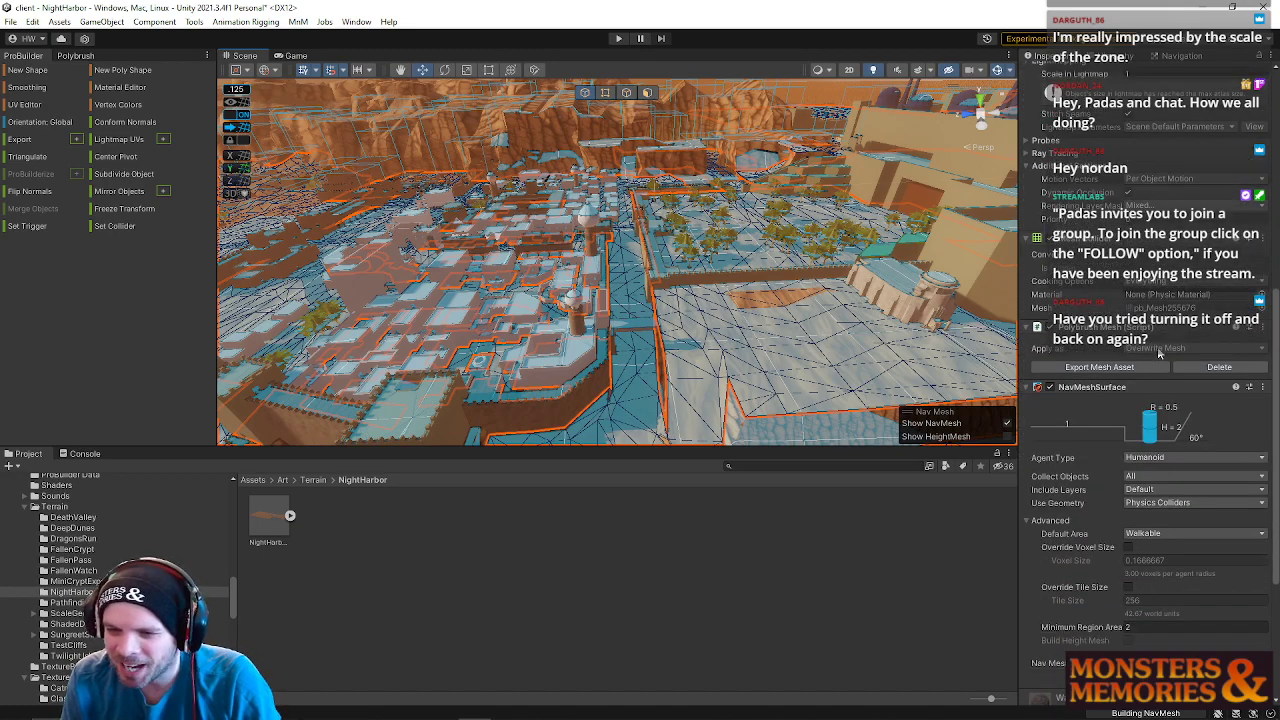
{"action": "scroll", "coordinate": [1153, 368], "scroll_direction": "down", "scroll_amount": 3}
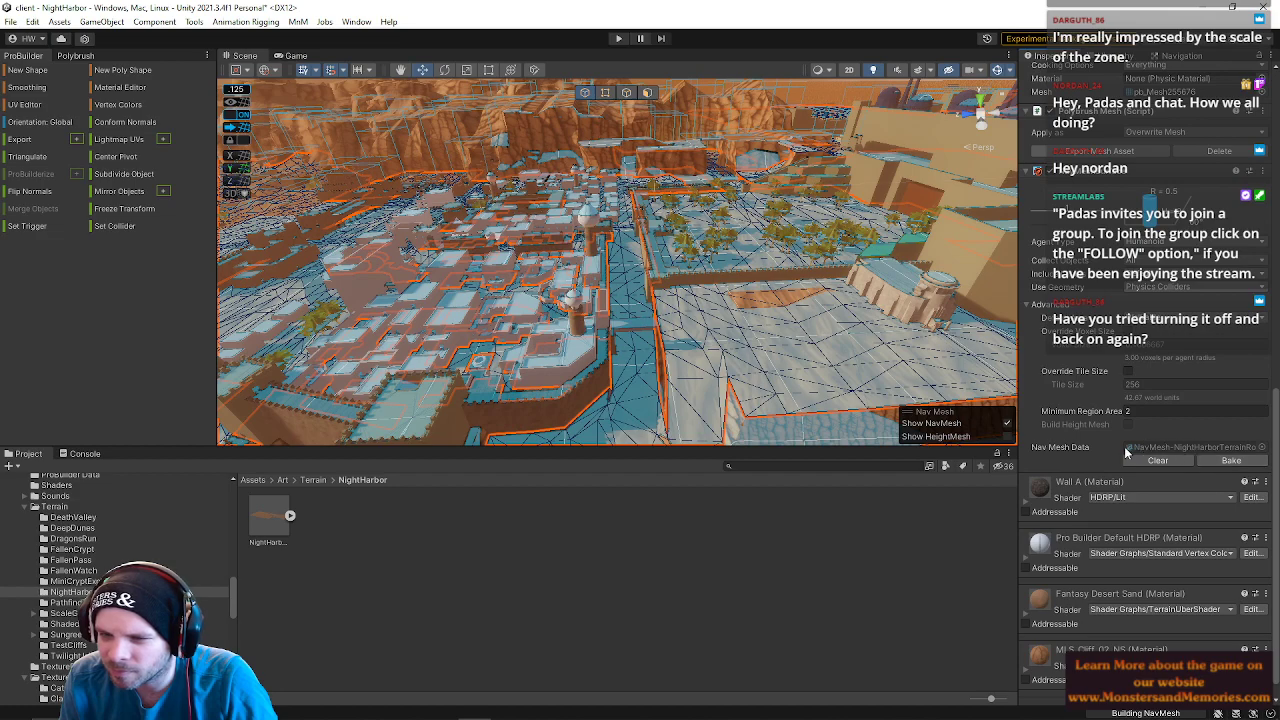
{"action": "right_click_drag", "start_coordinate": [660, 248], "coordinate": [727, 288]}
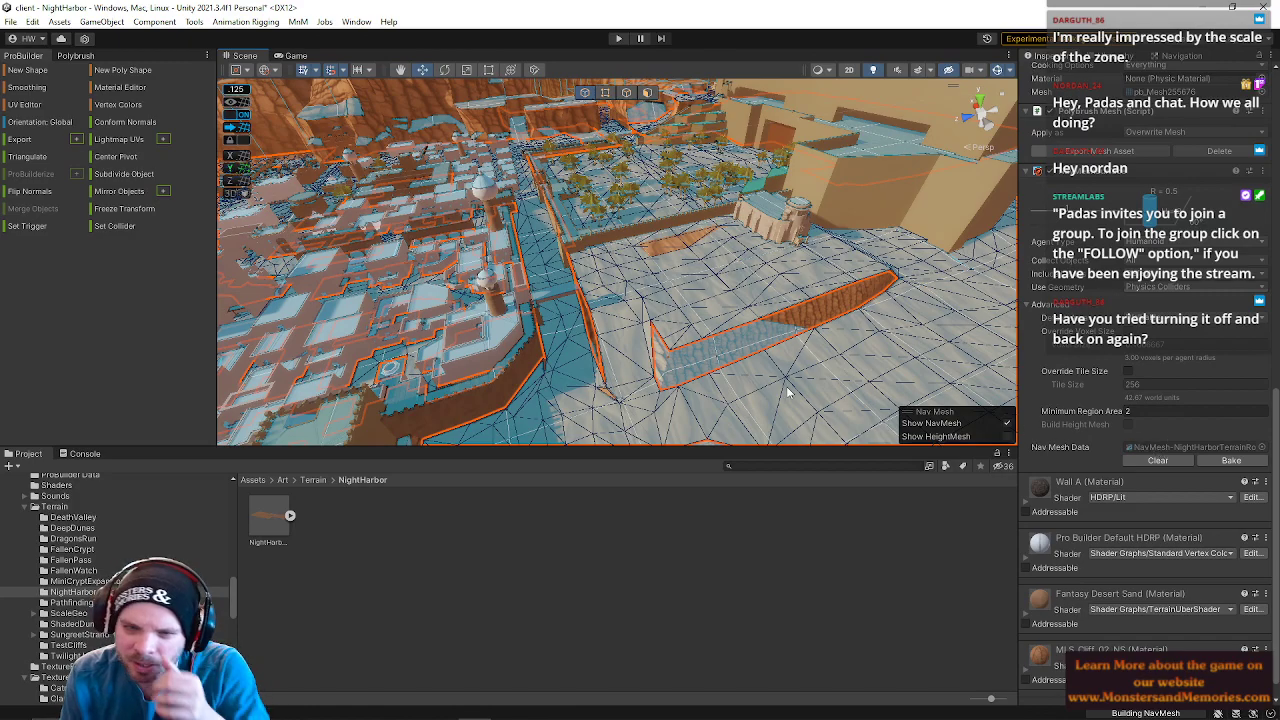
{"action": "right_click_drag", "start_coordinate": [655, 250], "coordinate": [660, 246]}
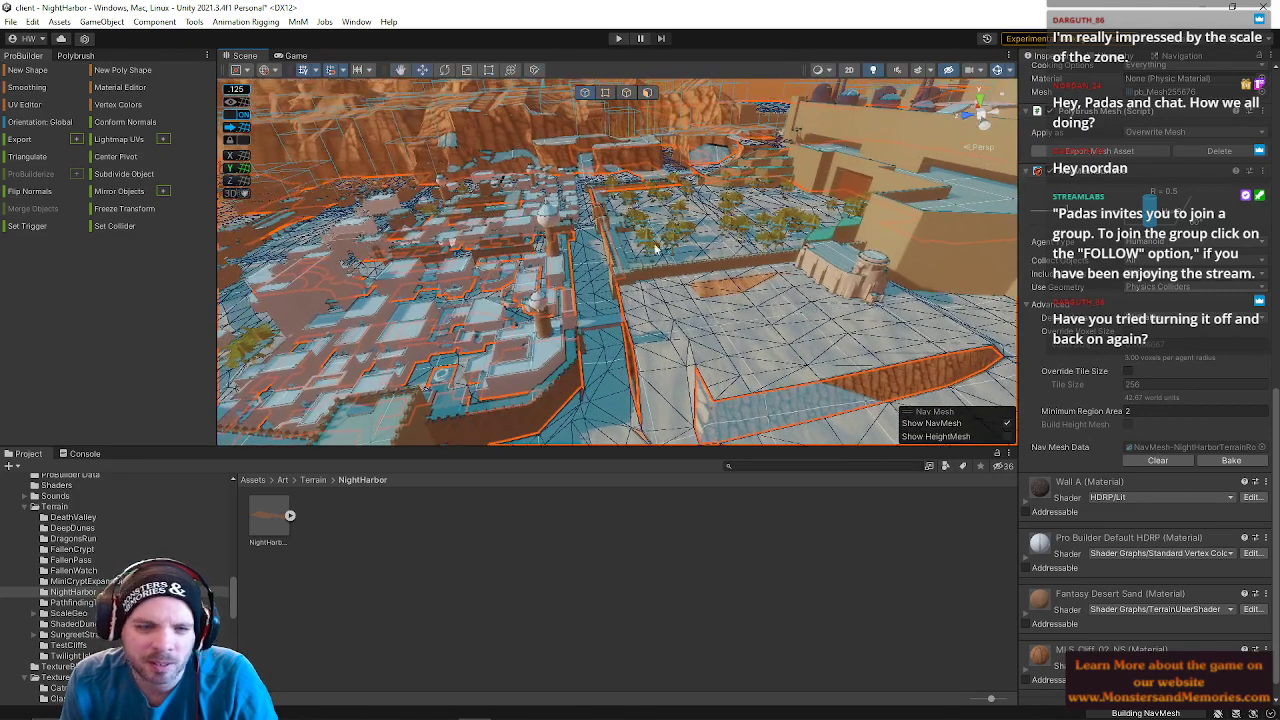
- Try to place the NightHarbor terrain model from the project folder beside the original NightHarborTerrainRough in the scene hierarchy
{"action": "left_click", "coordinate": [1112, 56]}
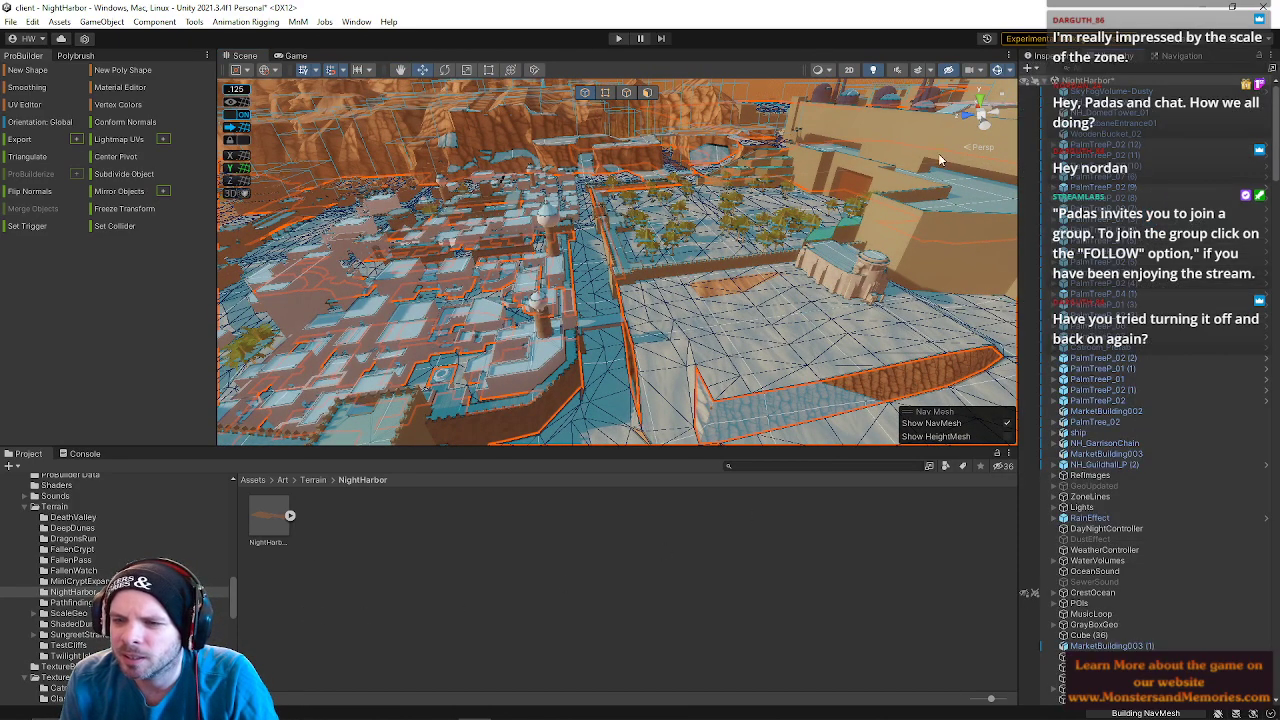
{"action": "left_click_drag", "start_coordinate": [266, 522], "coordinate": [316, 532]}
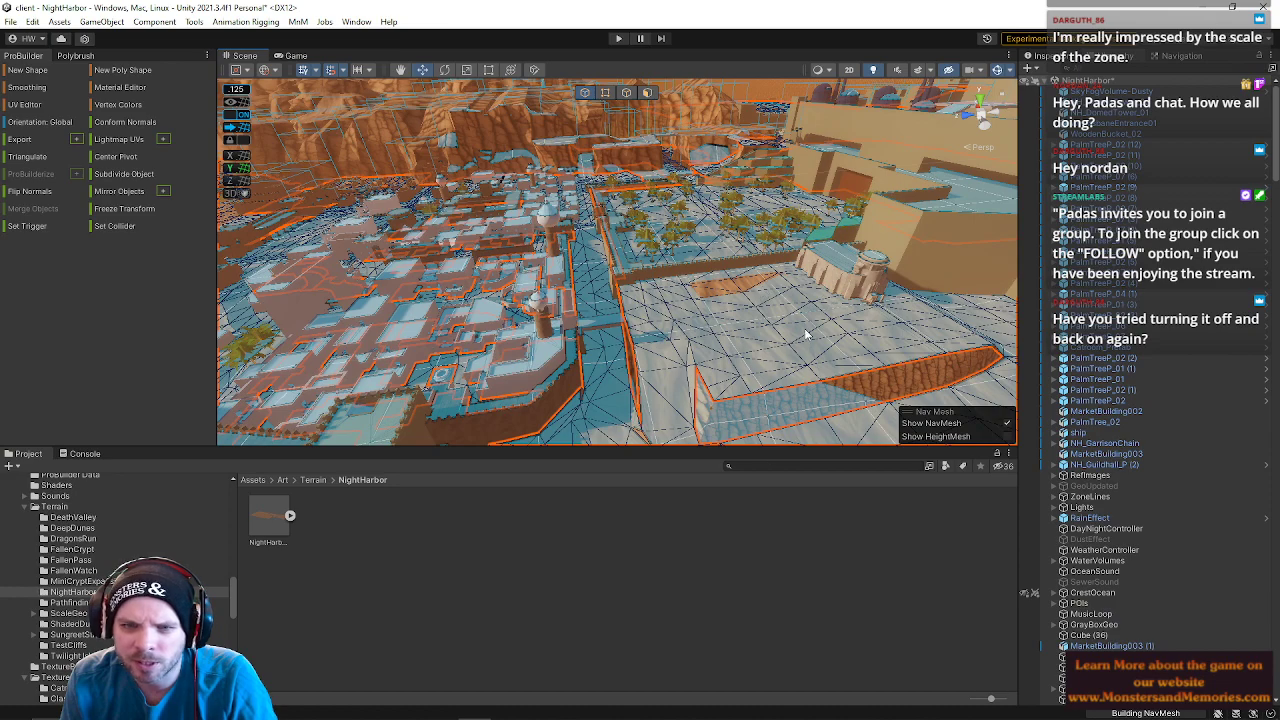
{"action": "scroll", "coordinate": [1135, 460], "scroll_direction": "down", "scroll_amount": 5}
{"action": "scroll", "coordinate": [1127, 509], "scroll_direction": "down", "scroll_amount": 3}
{"action": "left_click", "coordinate": [779, 410]}
{"action": "left_click", "coordinate": [793, 350]}
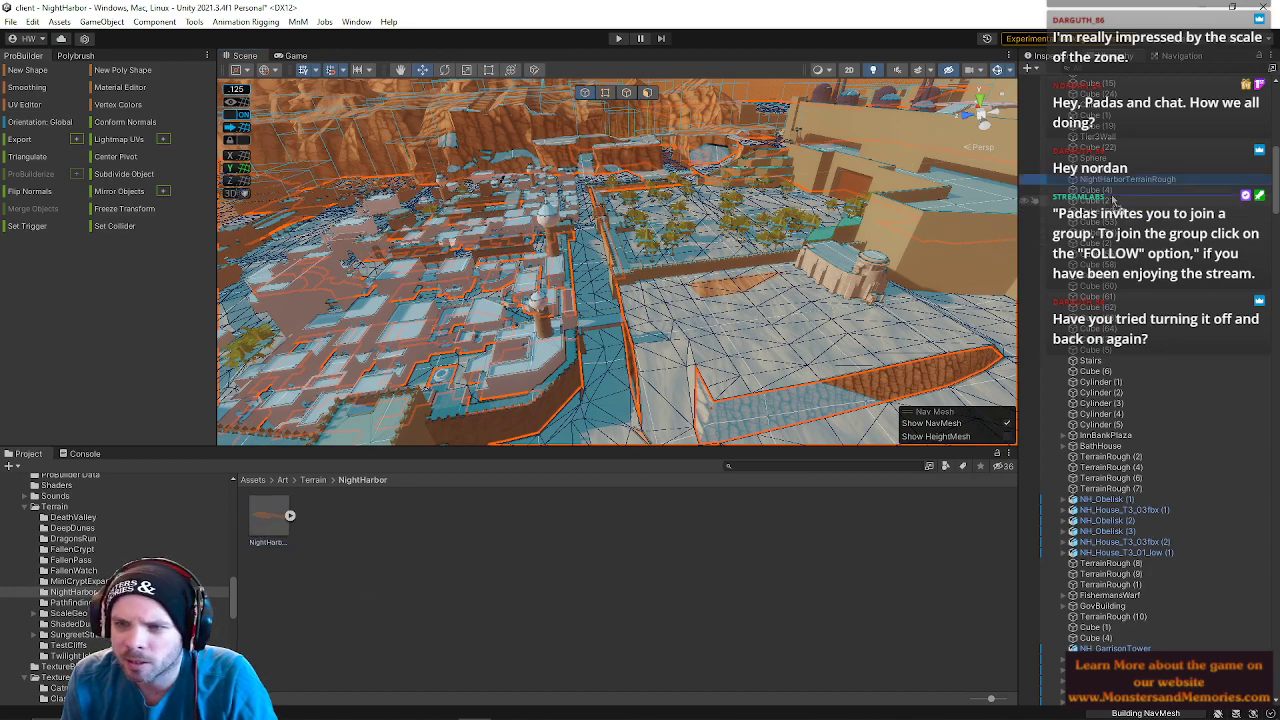
{"action": "key", "text": "ctrl+d"}
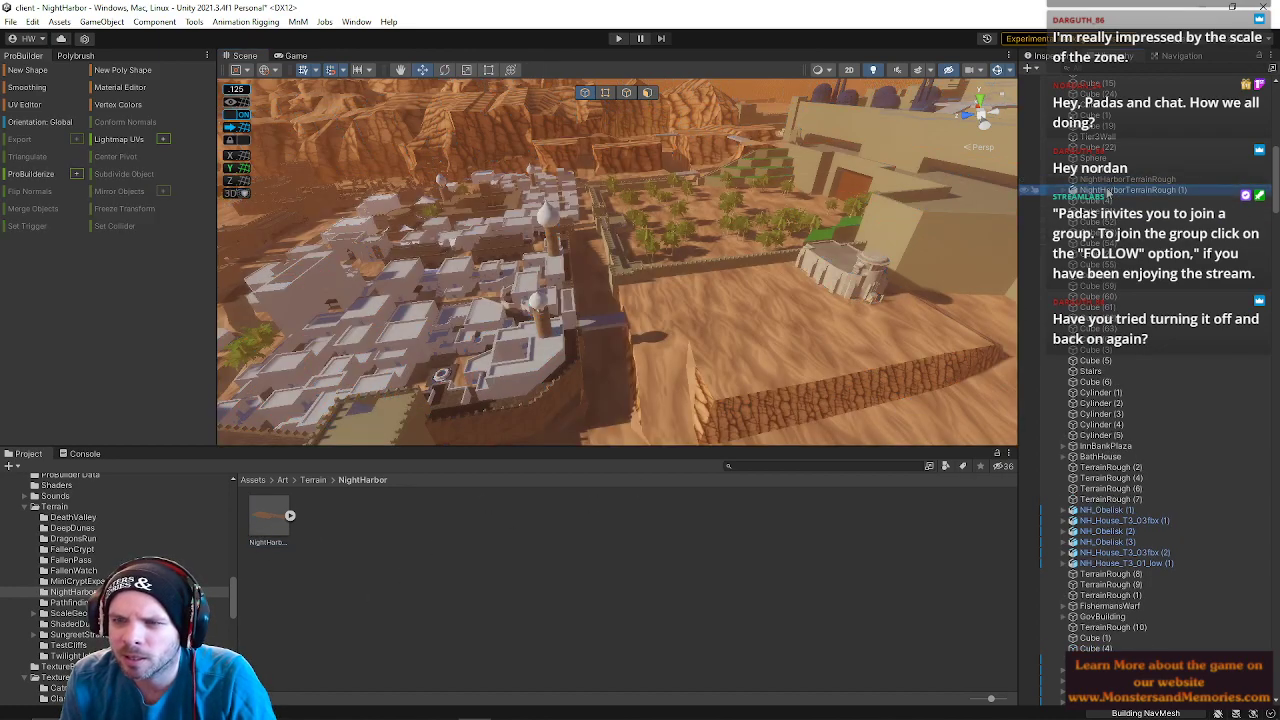
- Check the placed copy's transform, child mesh and position in the scene, then undo its placement
{"action": "left_click", "coordinate": [1043, 56]}
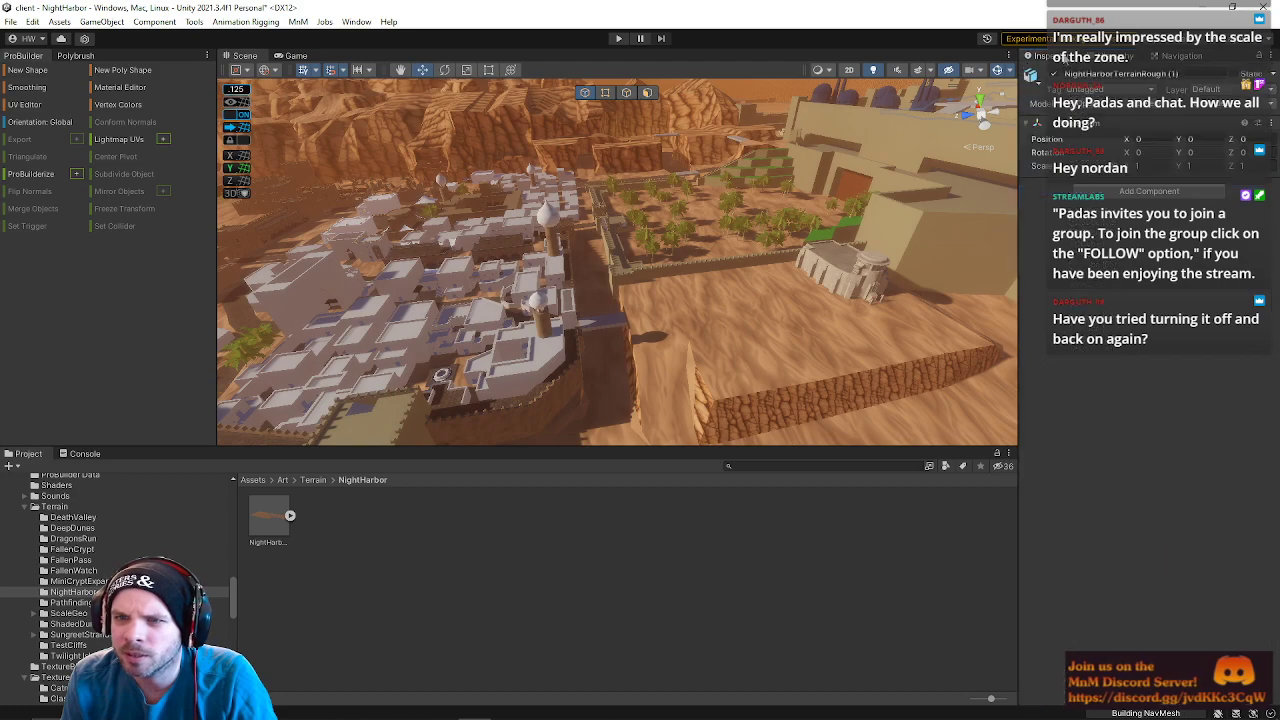
{"action": "left_click", "coordinate": [1105, 56]}
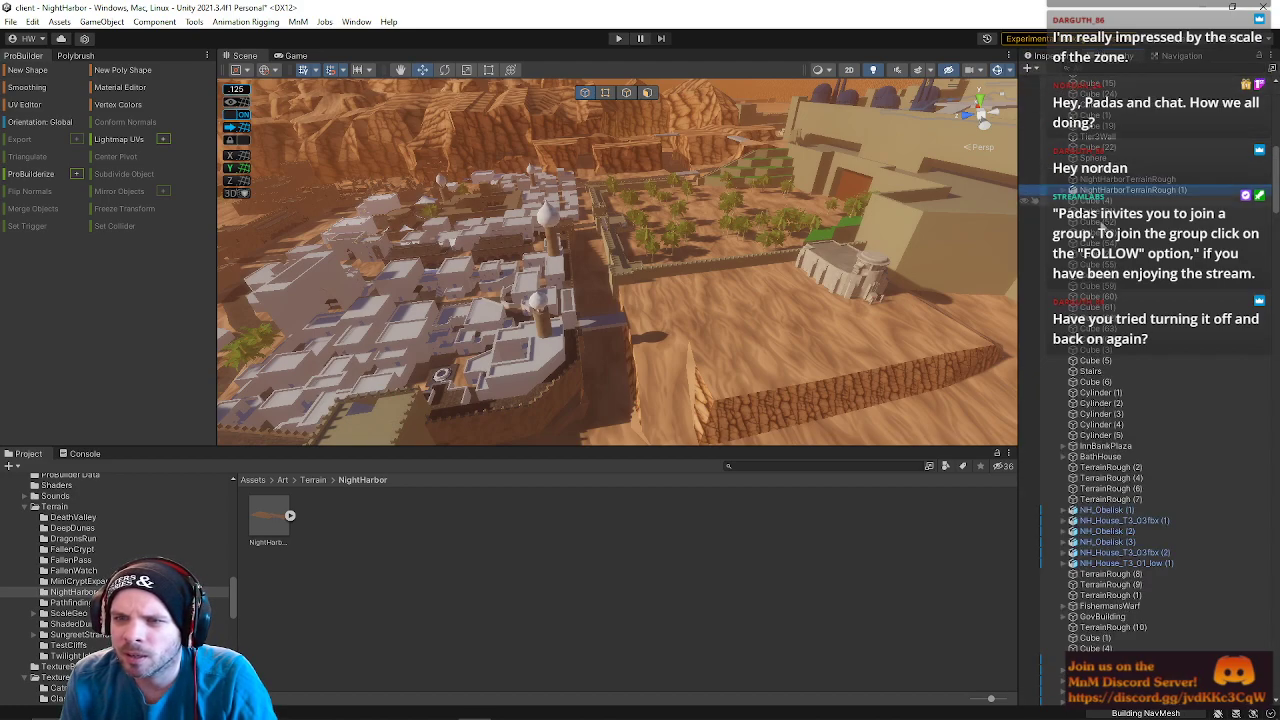
{"action": "key", "text": "ctrl+d"}
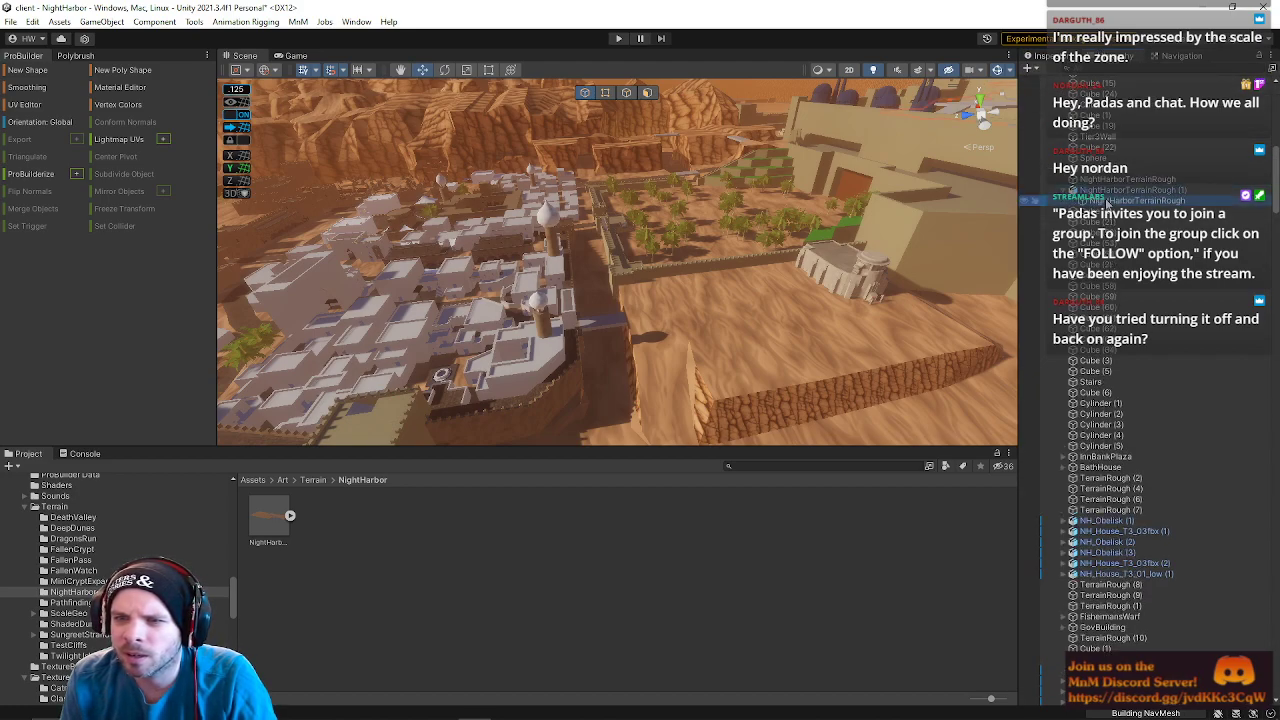
{"action": "right_click_drag", "start_coordinate": [742, 254], "coordinate": [900, 216]}
{"action": "key", "text": "s"}
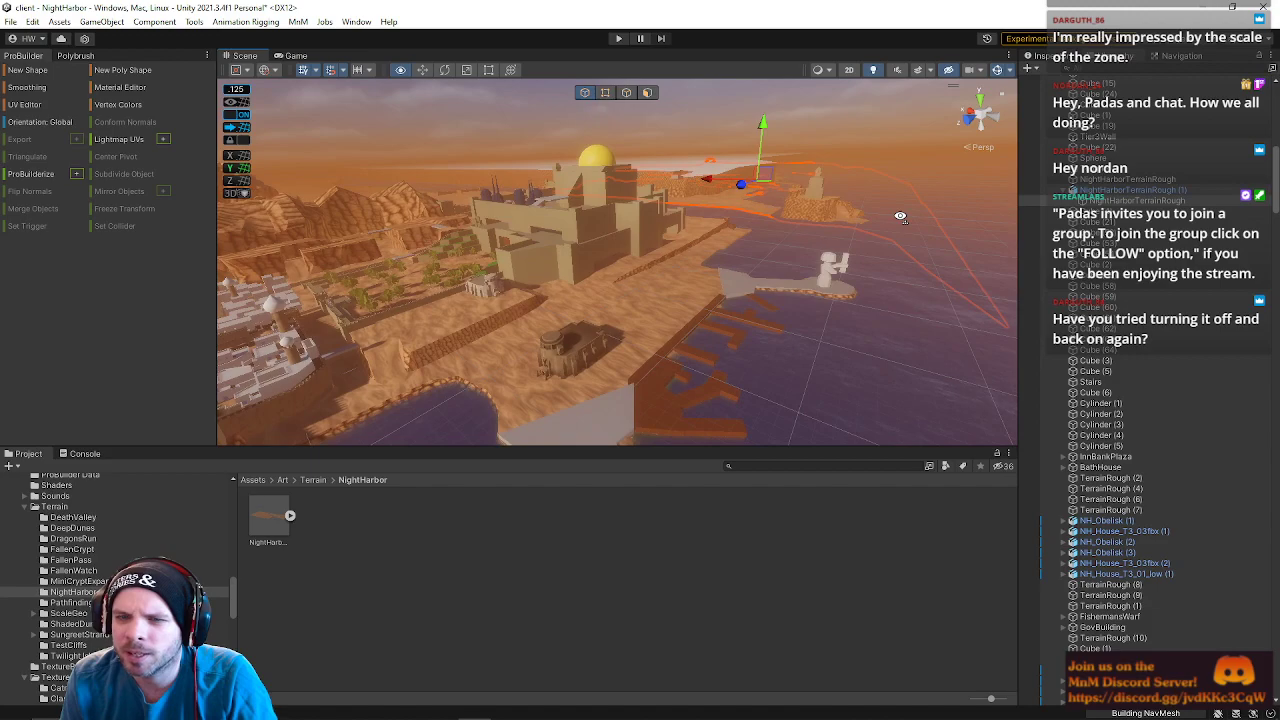
{"action": "left_click", "coordinate": [884, 219]}
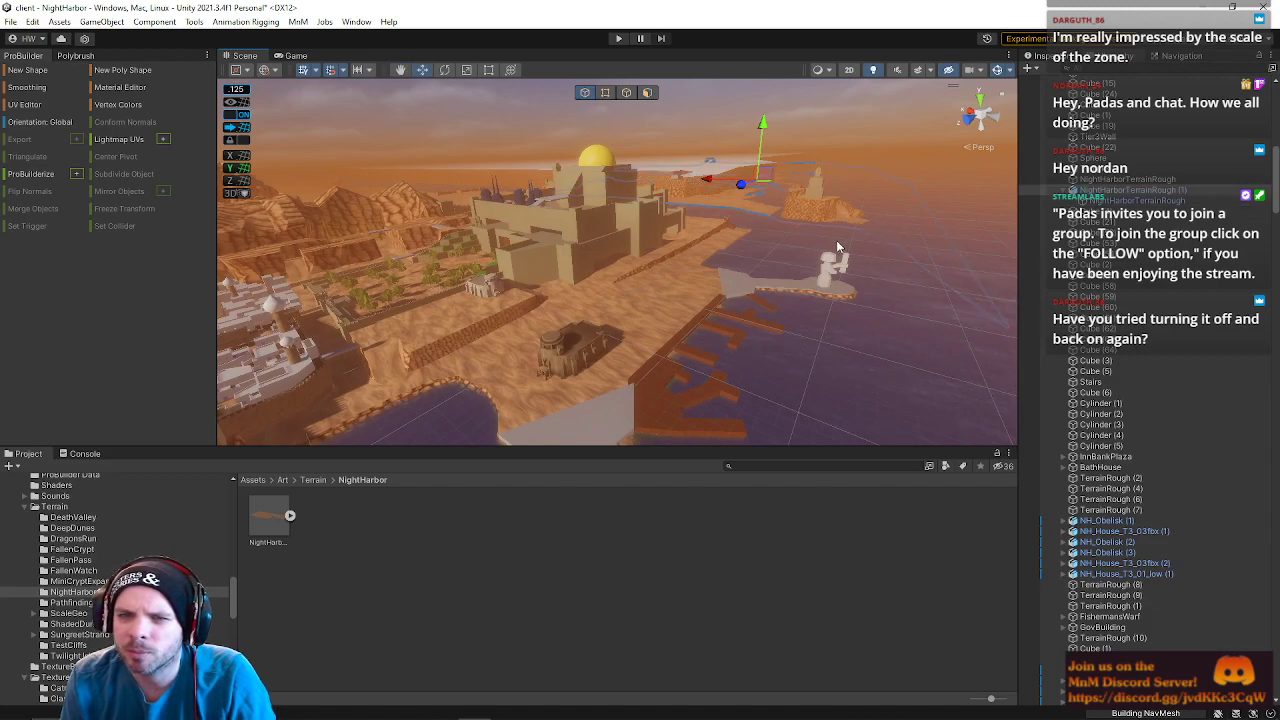
{"action": "key", "text": "ctrl+z"}
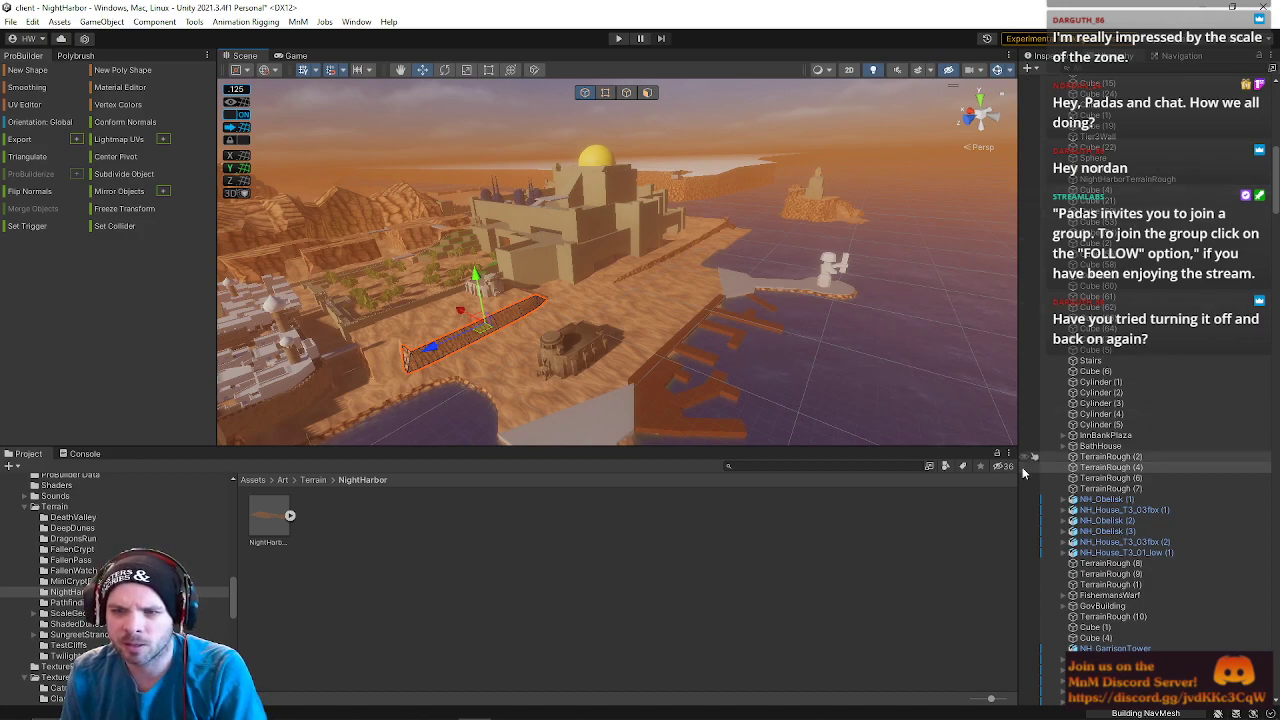
- Add the NightHarbor terrain model at the scene root, then move it directly below the original NightHarborTerrainRough inside GrayBoxGeo
{"action": "scroll", "coordinate": [1093, 489], "scroll_direction": "up", "scroll_amount": 15}
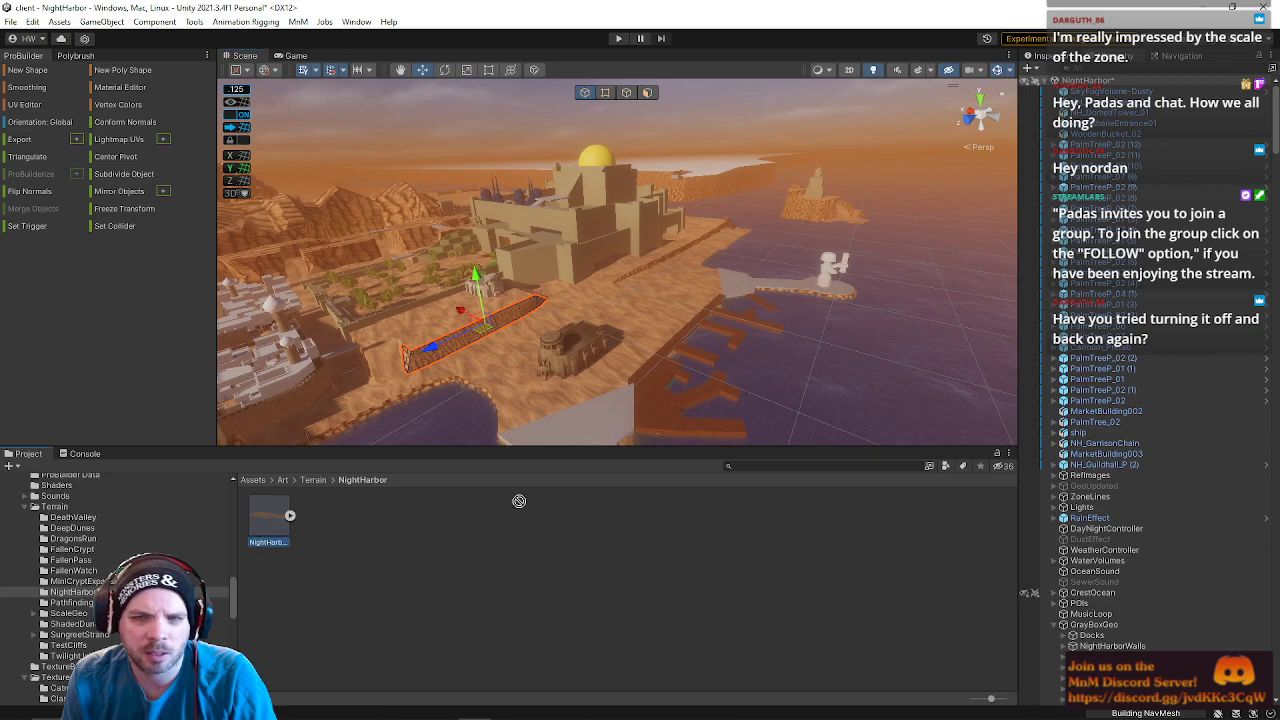
{"action": "left_click", "coordinate": [1146, 107]}
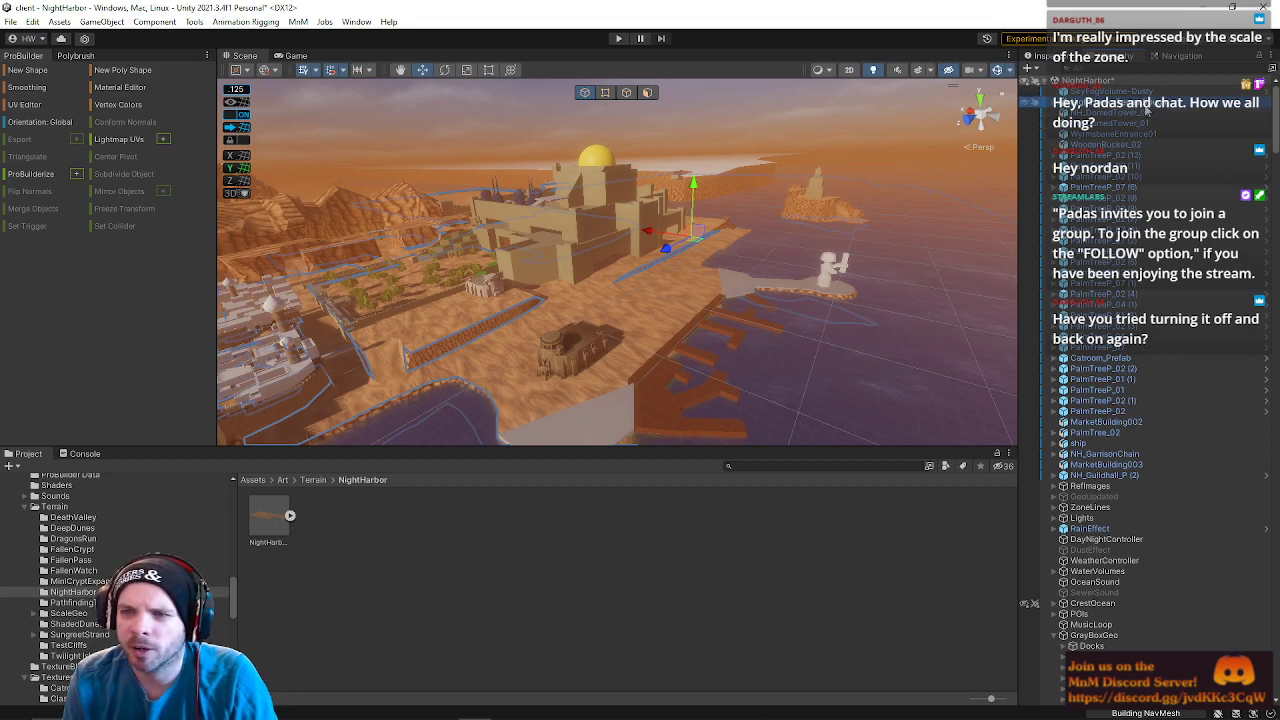
{"action": "scroll", "coordinate": [1112, 628], "scroll_direction": "down", "scroll_amount": 10}
{"action": "left_click", "coordinate": [1110, 561]}
{"action": "key", "text": "ctrl+d"}
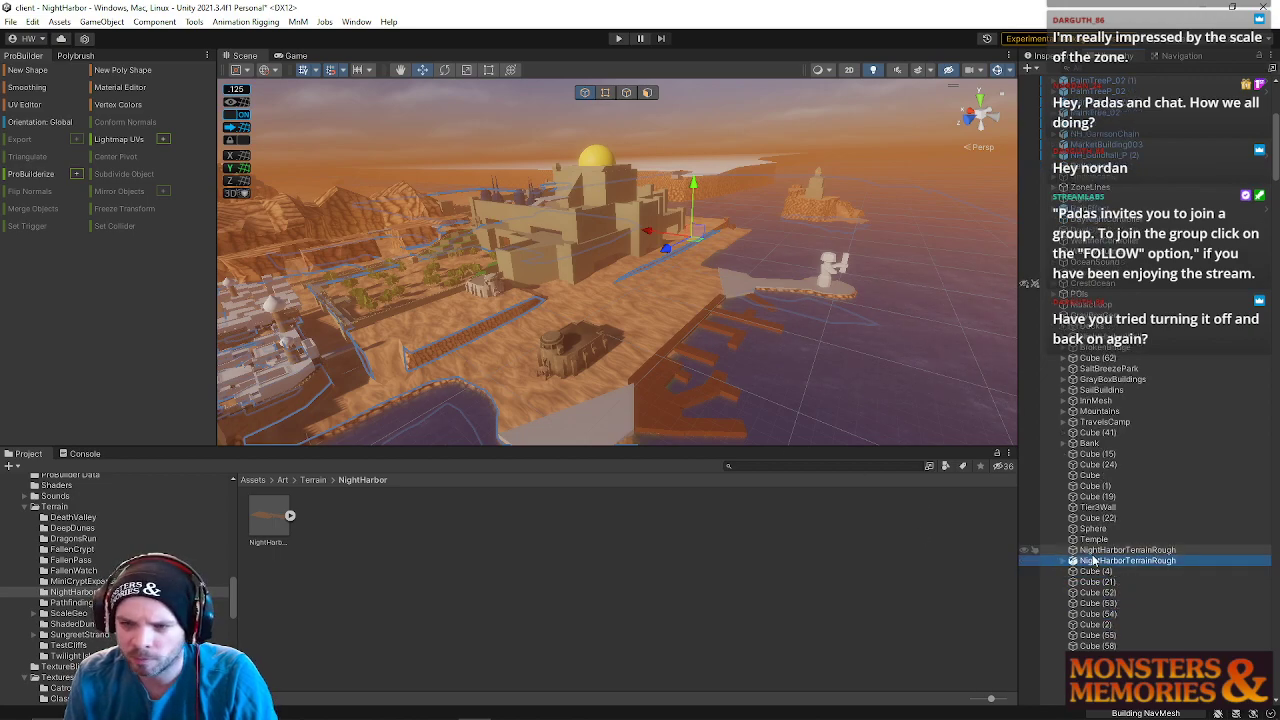
{"action": "left_click", "coordinate": [1092, 554]}
{"action": "left_click", "coordinate": [1093, 561]}
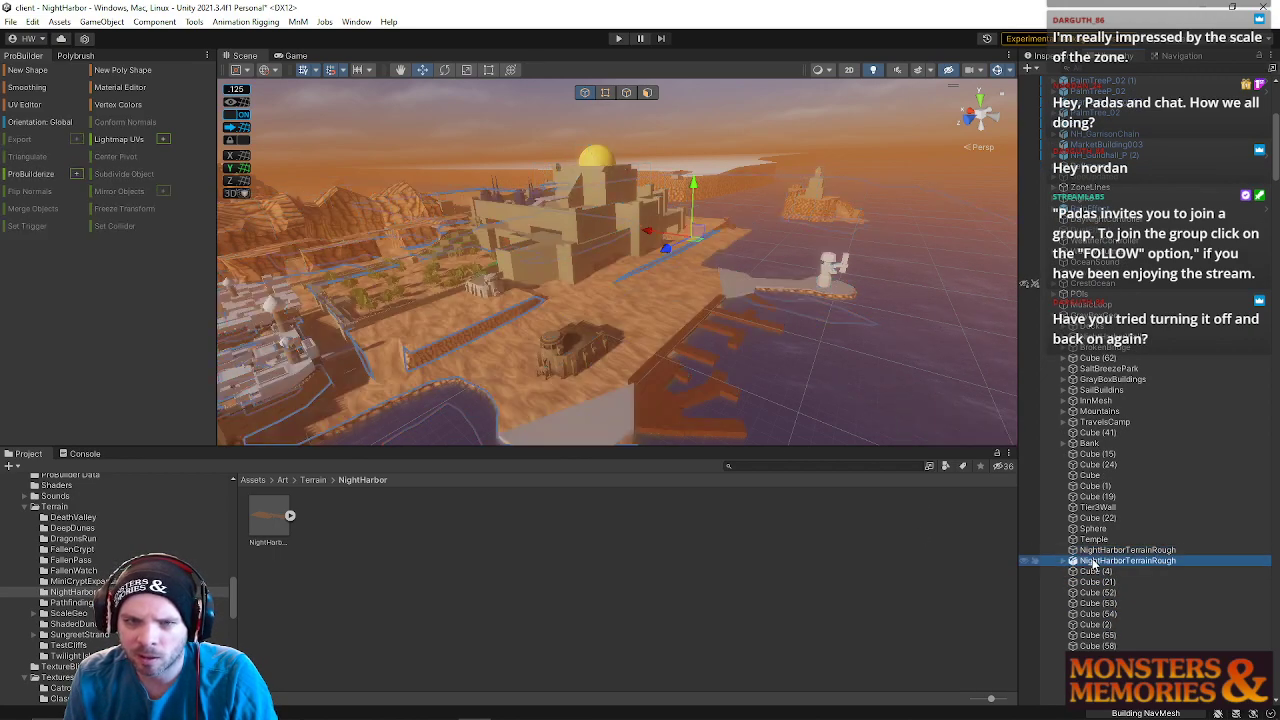
- ProBuilderize the imported terrain's child mesh with Import Quads and Import Smoothing off
{"action": "right_click_drag", "start_coordinate": [640, 275], "coordinate": [512, 252]}
{"action": "key", "text": "w"}
{"action": "left_click", "coordinate": [1062, 562]}
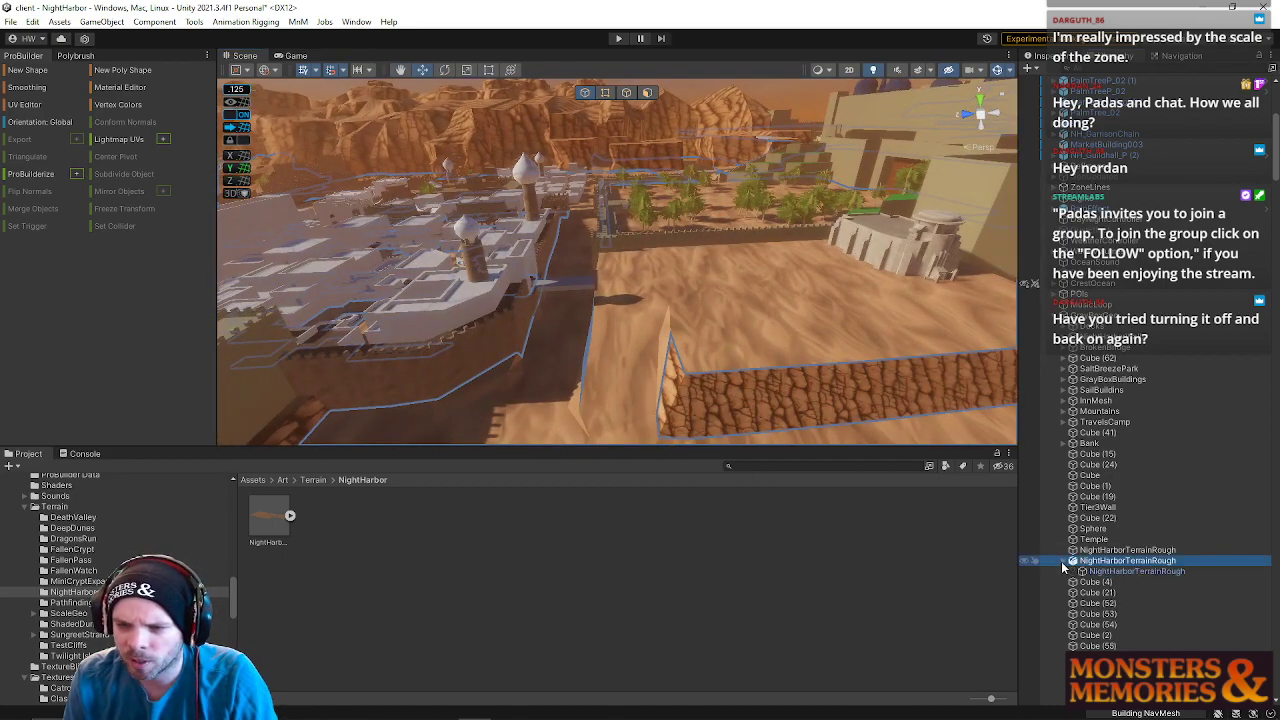
{"action": "left_click", "coordinate": [1096, 572]}
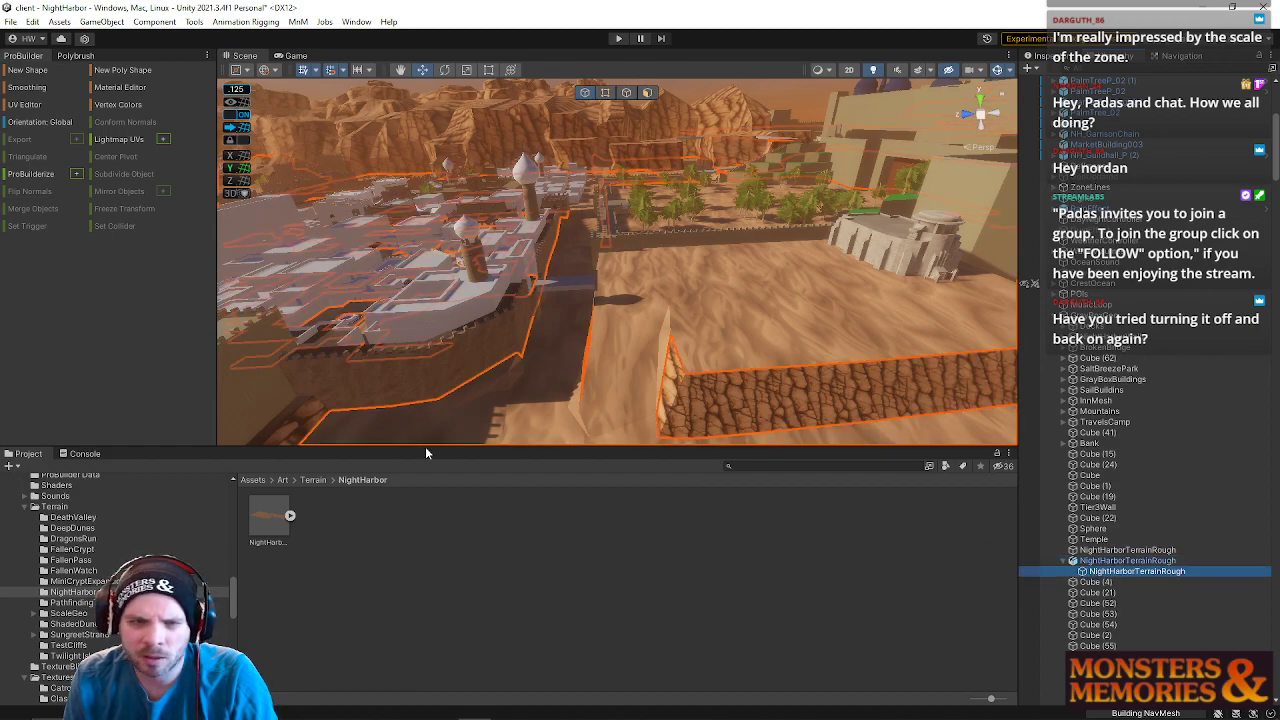
{"action": "left_click", "coordinate": [76, 173]}
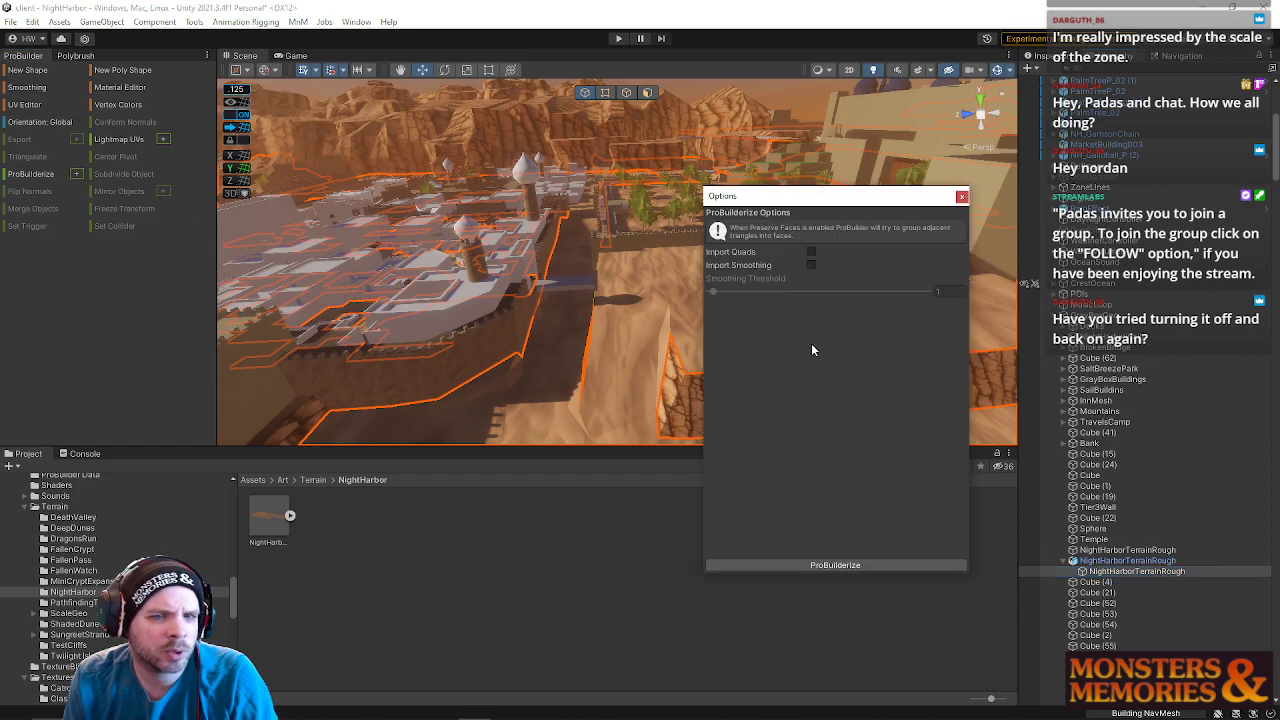
{"action": "left_click", "coordinate": [827, 568]}
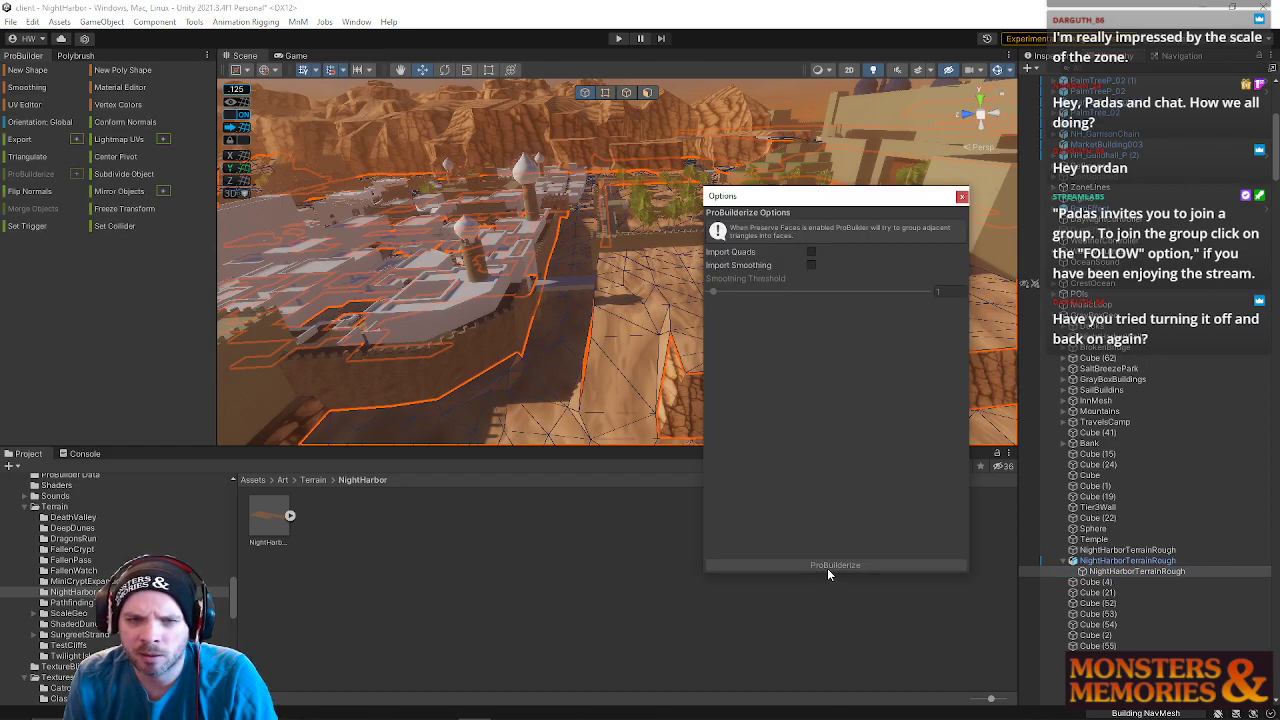
{"action": "left_click", "coordinate": [961, 197]}
- Dock the Inspector beside the Scene view and enlarge it for comparing the terrain components
{"action": "scroll", "coordinate": [854, 262], "scroll_direction": "up", "scroll_amount": 5}
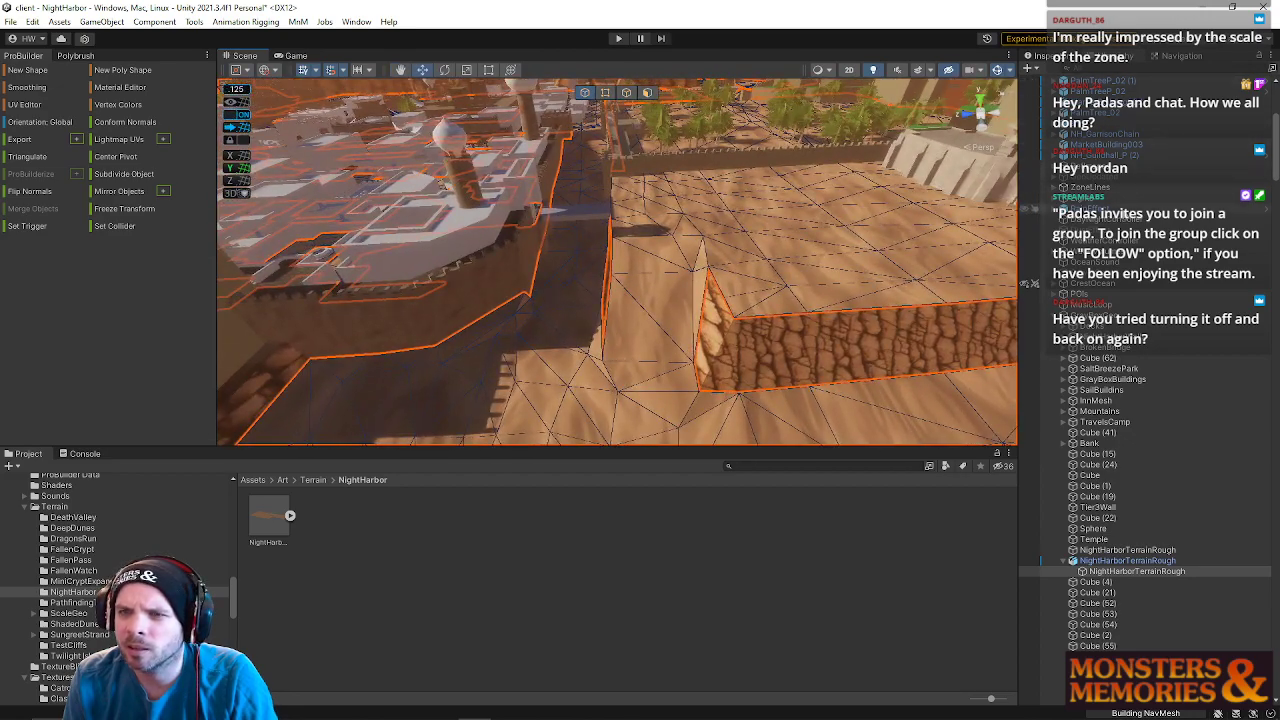
{"action": "scroll", "coordinate": [1140, 500], "scroll_direction": "up", "scroll_amount": 10}
{"action": "scroll", "coordinate": [1140, 500], "scroll_direction": "down", "scroll_amount": 14}
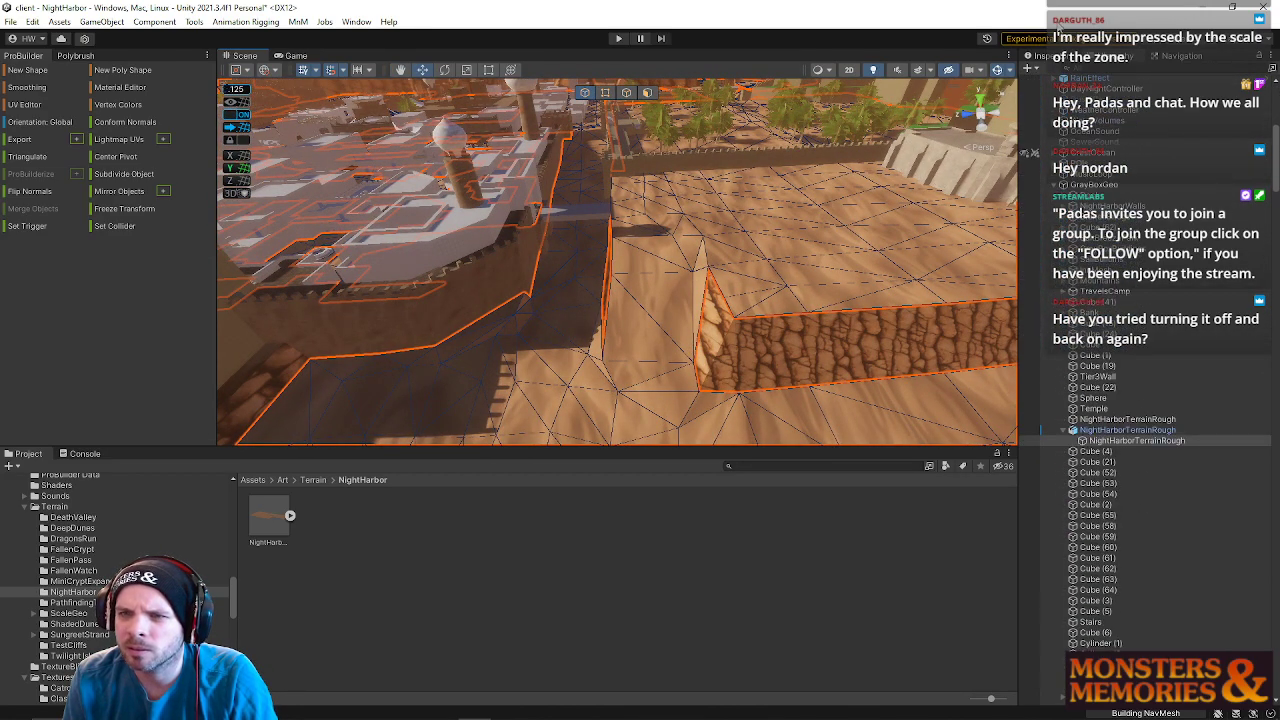
{"action": "left_click_drag", "start_coordinate": [1040, 55], "coordinate": [330, 190]}
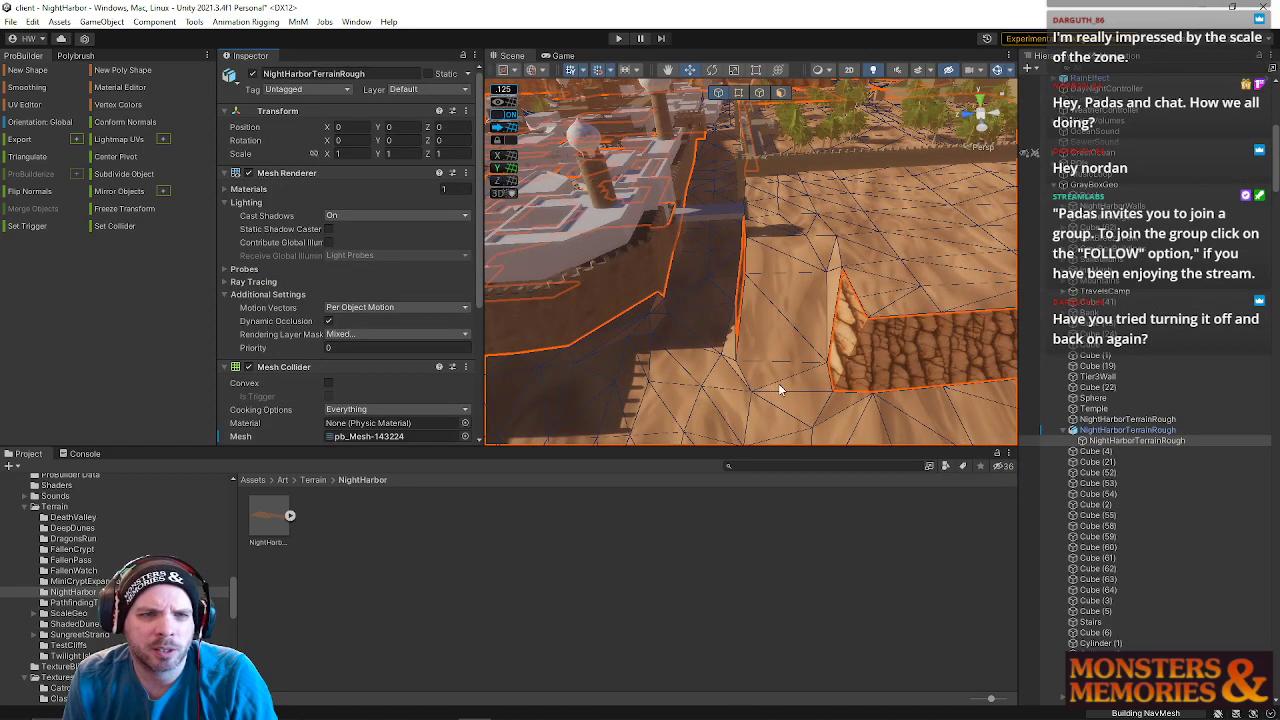
{"action": "left_click_drag", "start_coordinate": [482, 300], "coordinate": [577, 300]}
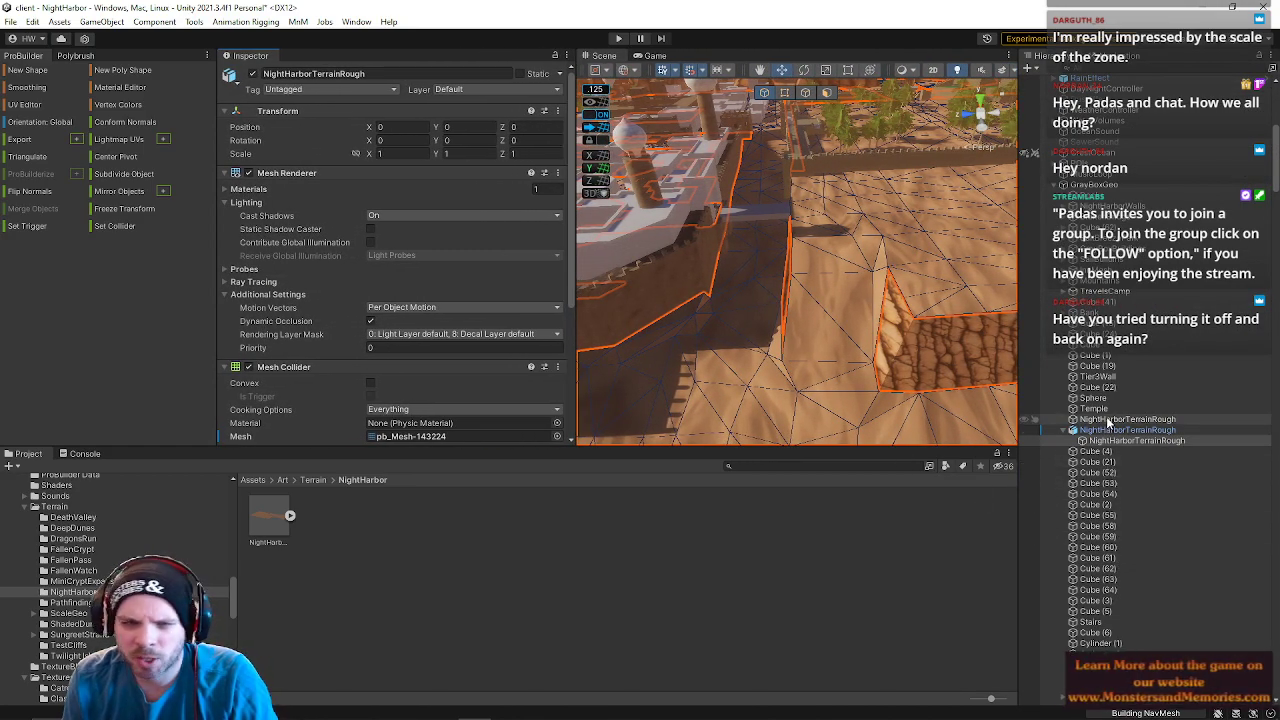
{"action": "left_click_drag", "start_coordinate": [313, 449], "coordinate": [318, 508]}
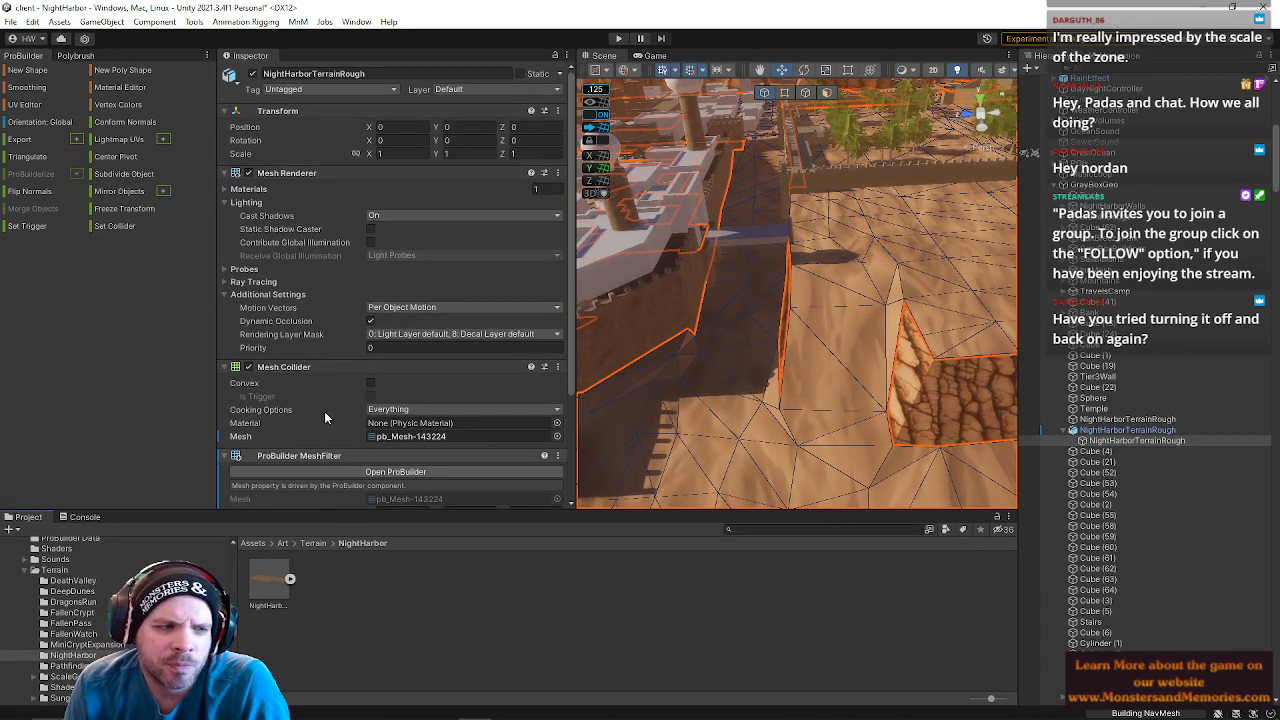
- Mark the imported terrain's ProBuilder child mesh as Static
{"action": "left_click", "coordinate": [1105, 421]}
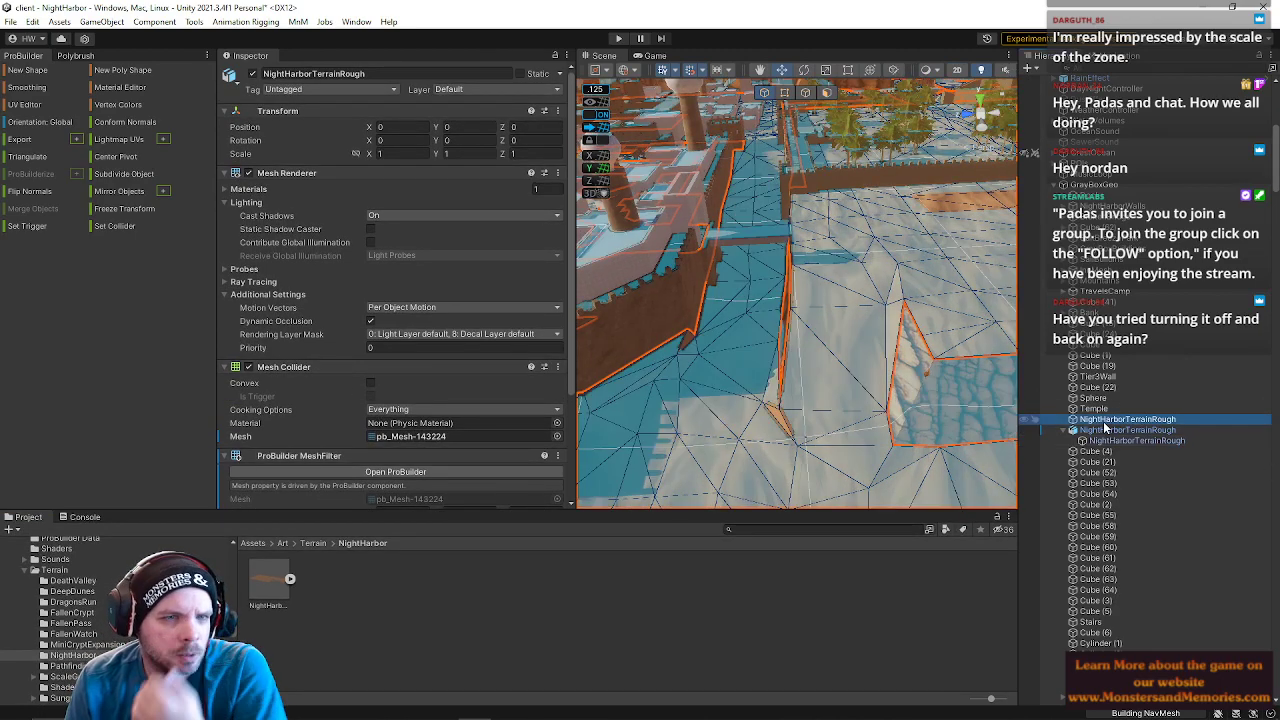
{"action": "left_click", "coordinate": [1110, 430]}
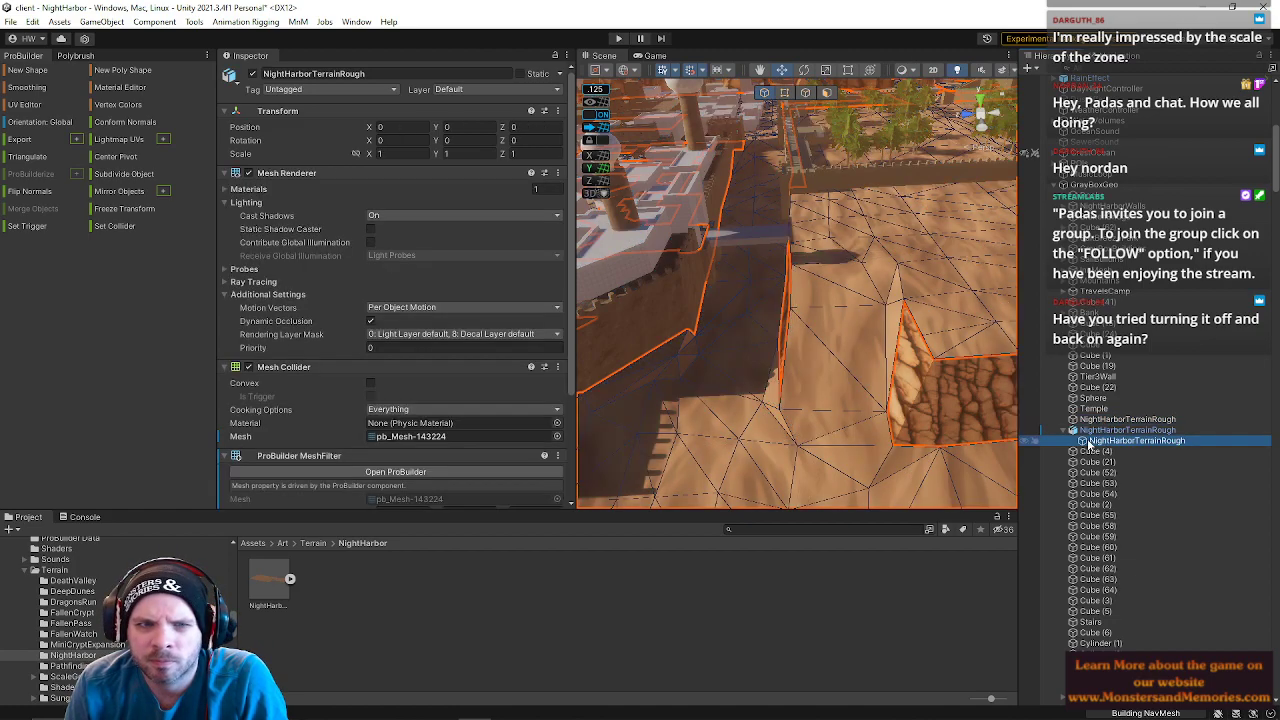
{"action": "left_click", "coordinate": [519, 73]}
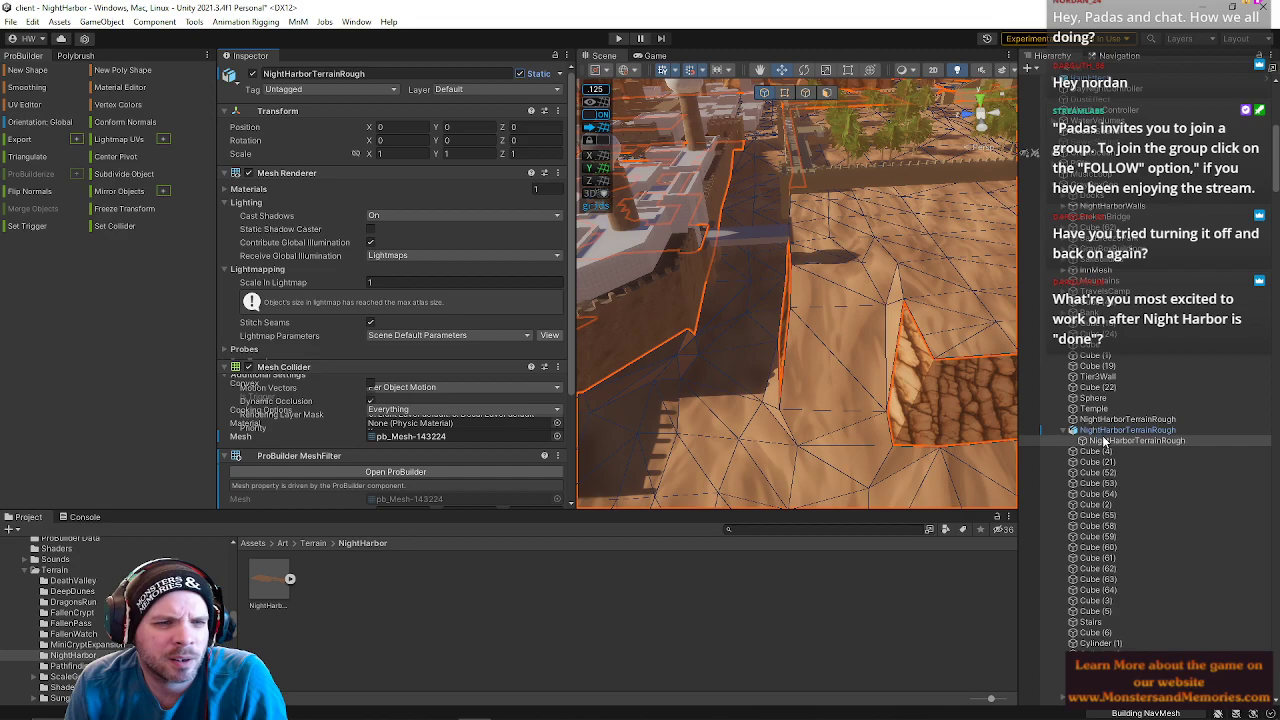
- Compare the original terrain with the imported child mesh, examining the child's Mesh Renderer, Mesh Collider and ProBuilder MeshFilter settings
{"action": "left_click", "coordinate": [1140, 420]}
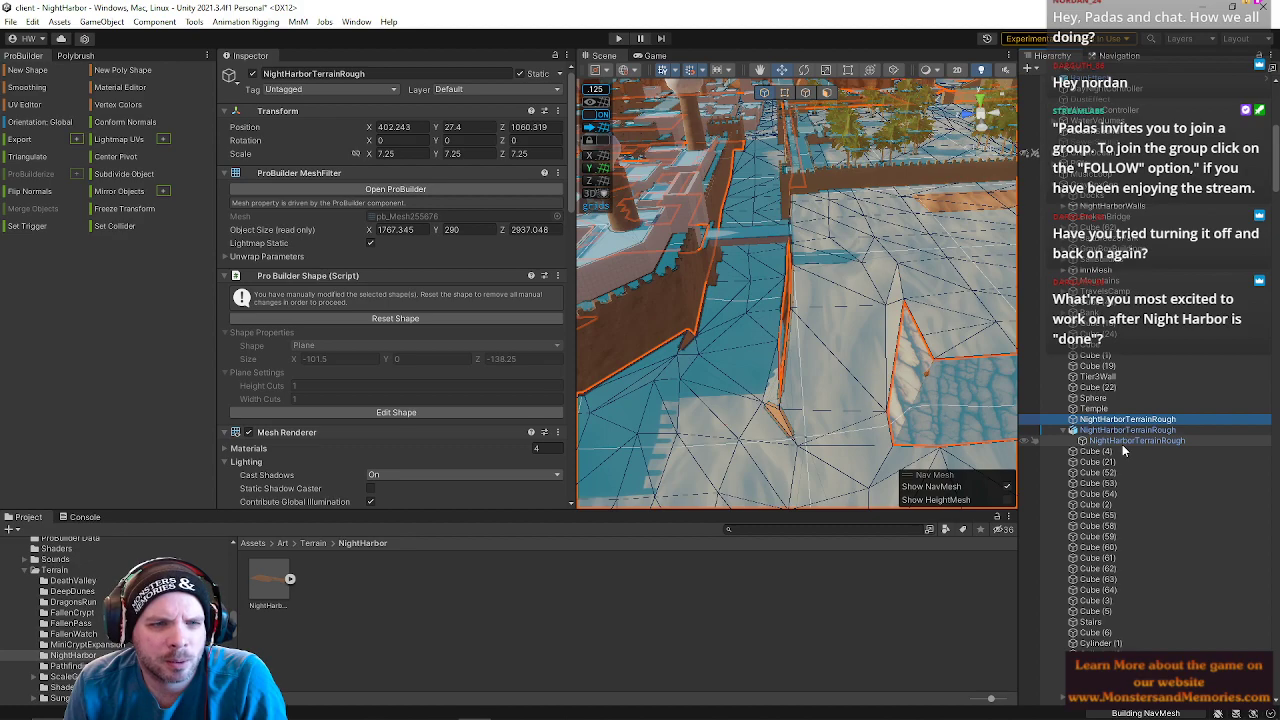
{"action": "left_click", "coordinate": [1122, 442]}
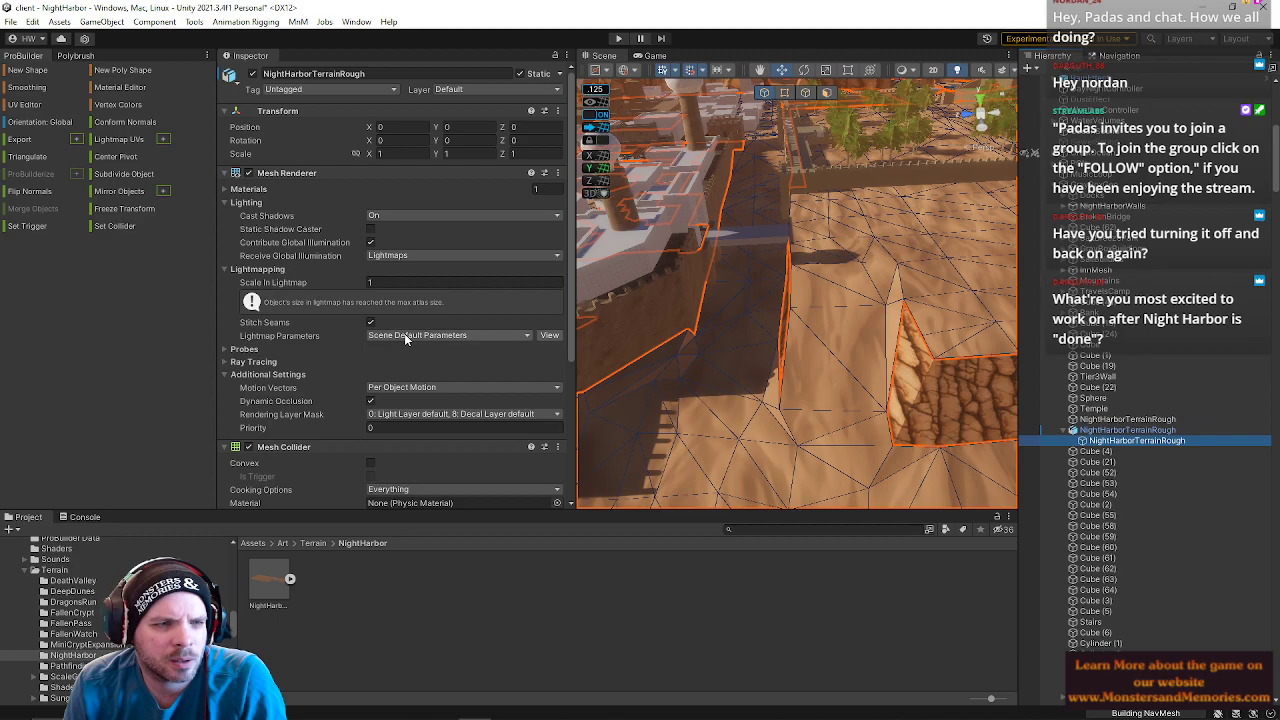
{"action": "scroll", "coordinate": [404, 333], "scroll_direction": "down", "scroll_amount": 4}
{"action": "scroll", "coordinate": [404, 338], "scroll_direction": "down", "scroll_amount": 2}
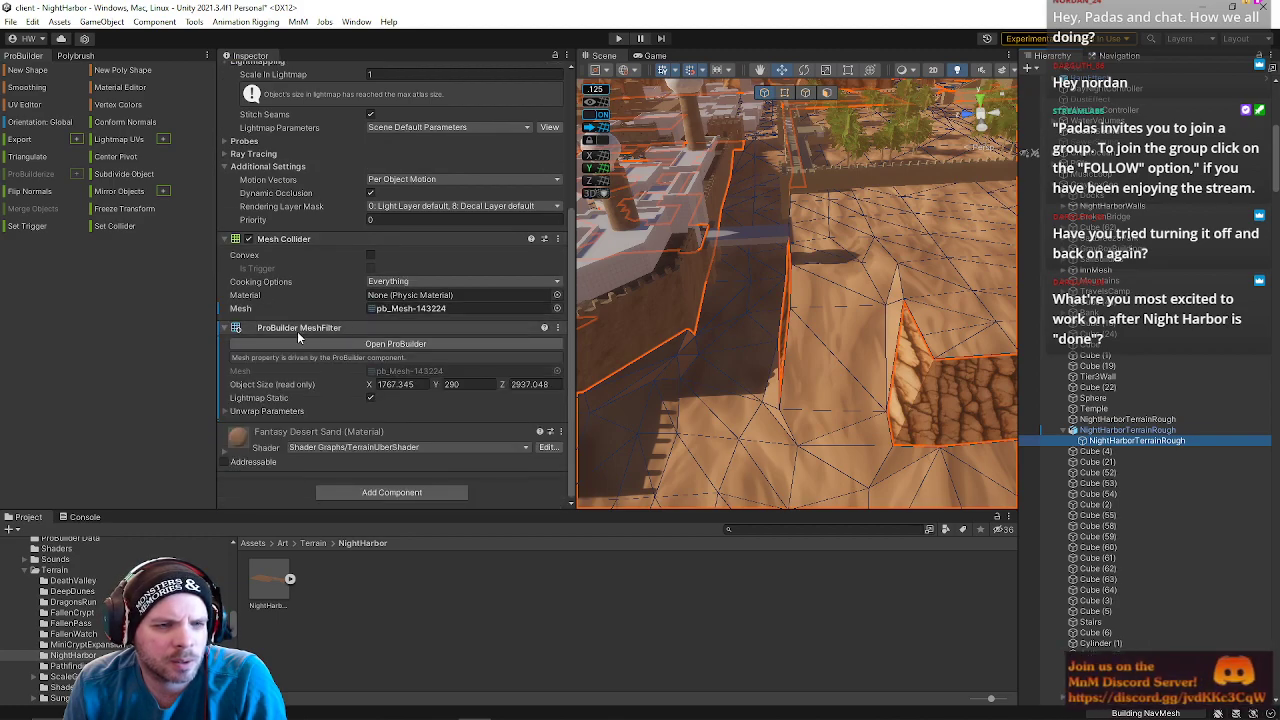
{"action": "scroll", "coordinate": [355, 380], "scroll_direction": "up", "scroll_amount": 4}
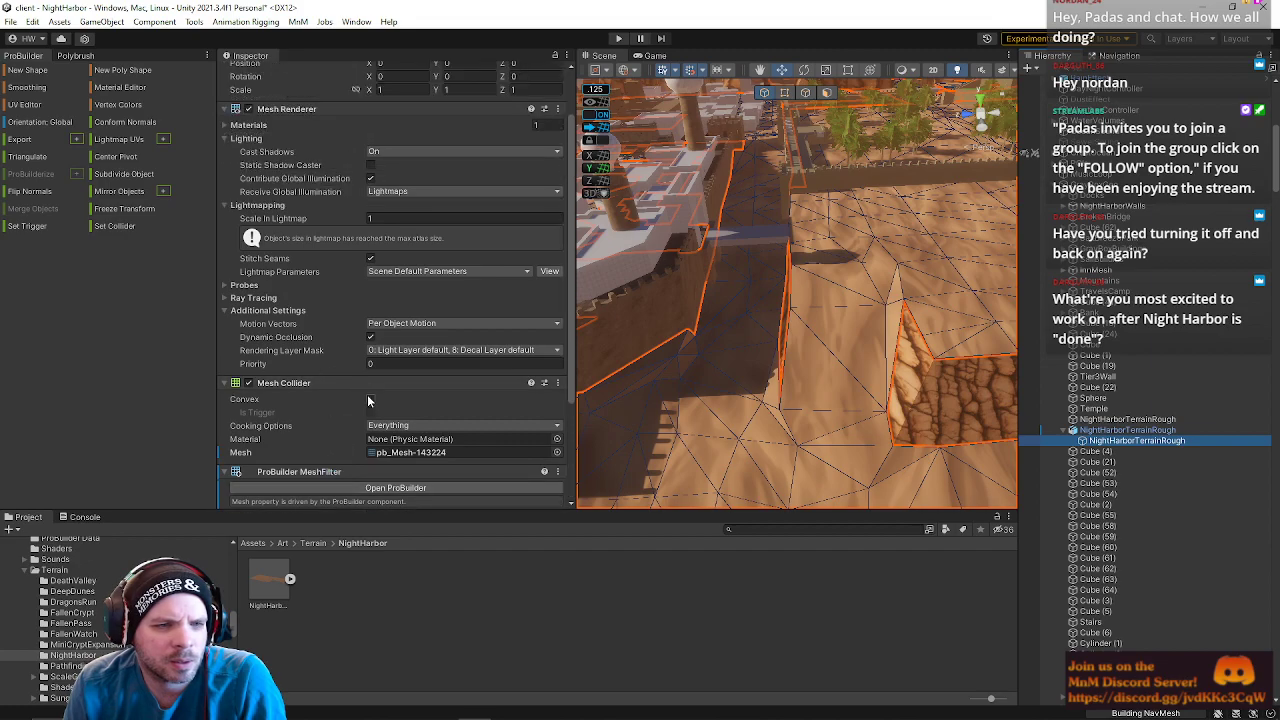
{"action": "scroll", "coordinate": [310, 474], "scroll_direction": "down", "scroll_amount": 2}
- Examine the original terrain's transform, ProBuilder shape, Mesh Renderer, Mesh Collider and Polybrush settings against the imported mesh
{"action": "left_click", "coordinate": [930, 430]}
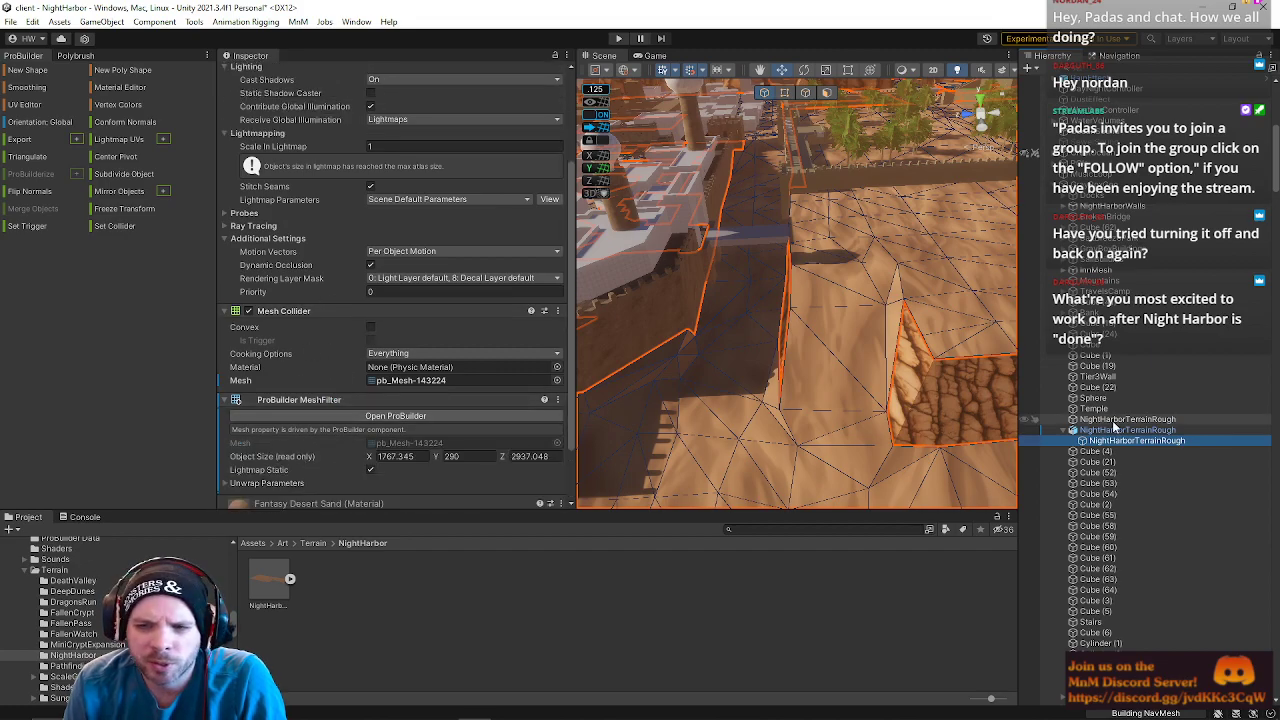
{"action": "left_click", "coordinate": [930, 430]}
{"action": "scroll", "coordinate": [348, 283], "scroll_direction": "up", "scroll_amount": 1}
{"action": "scroll", "coordinate": [348, 283], "scroll_direction": "up", "scroll_amount": 3}
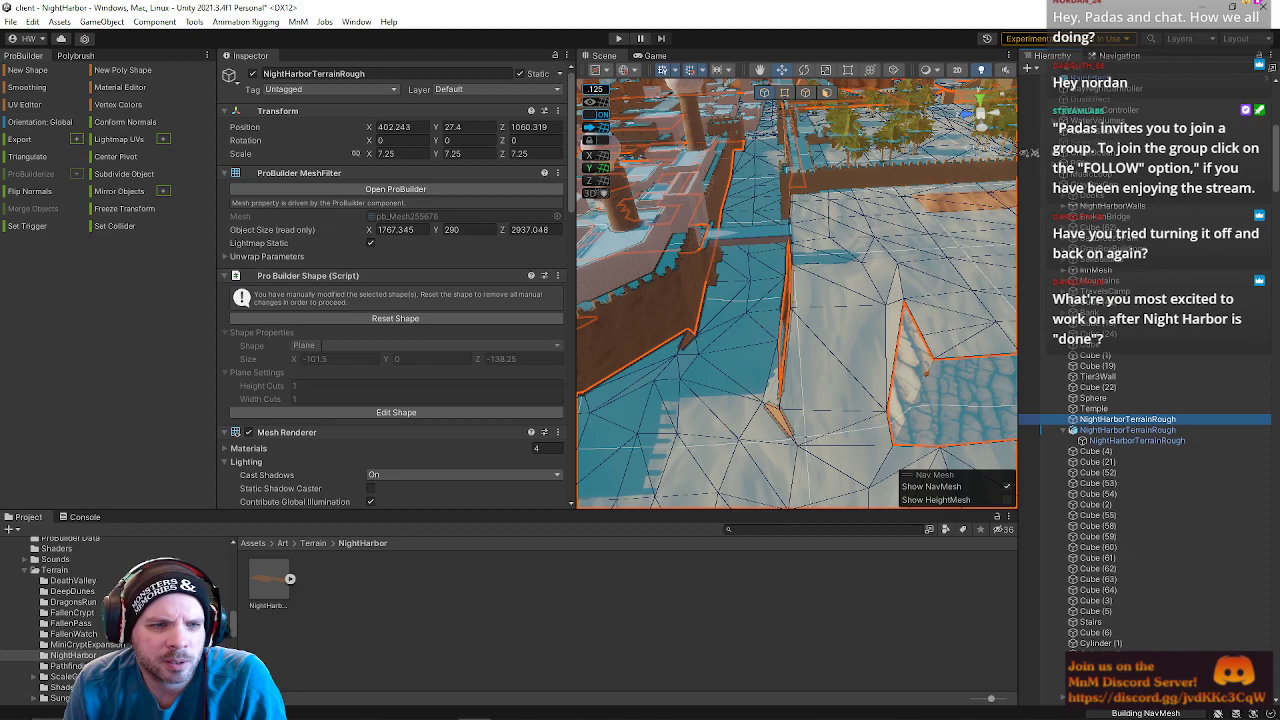
{"action": "scroll", "coordinate": [460, 322], "scroll_direction": "down", "scroll_amount": 5}
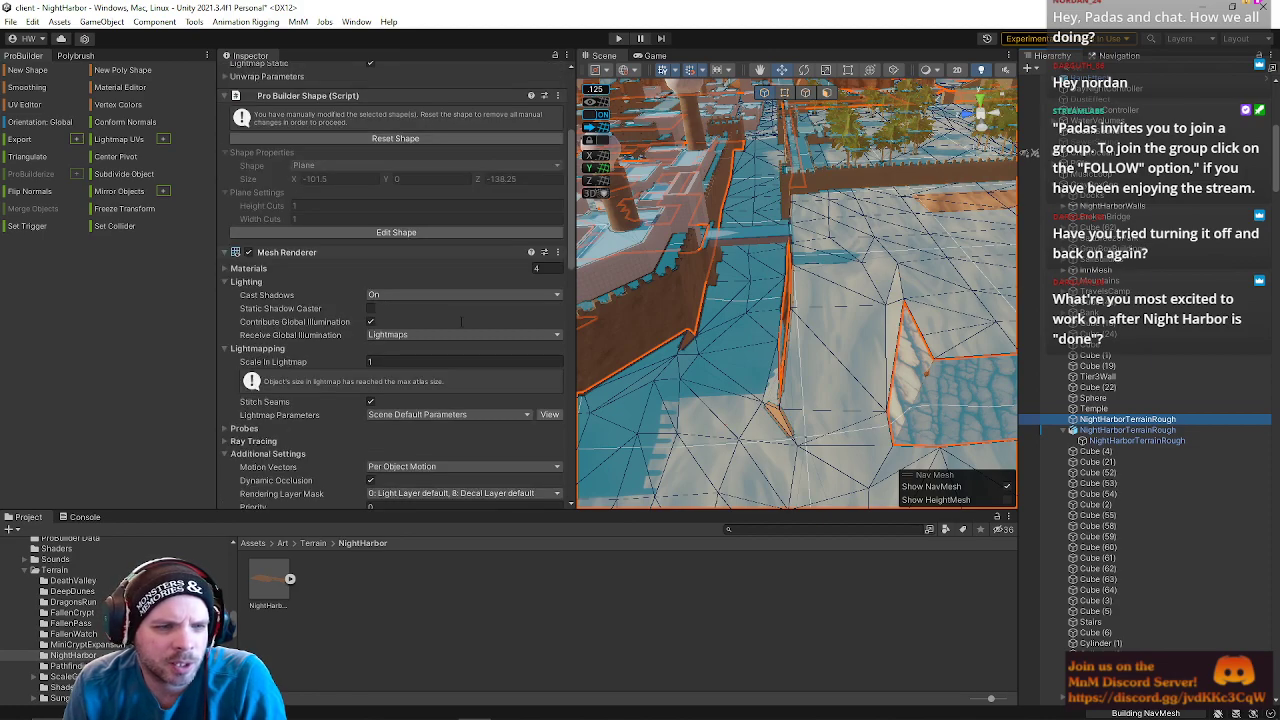
{"action": "scroll", "coordinate": [461, 322], "scroll_direction": "down", "scroll_amount": 4}
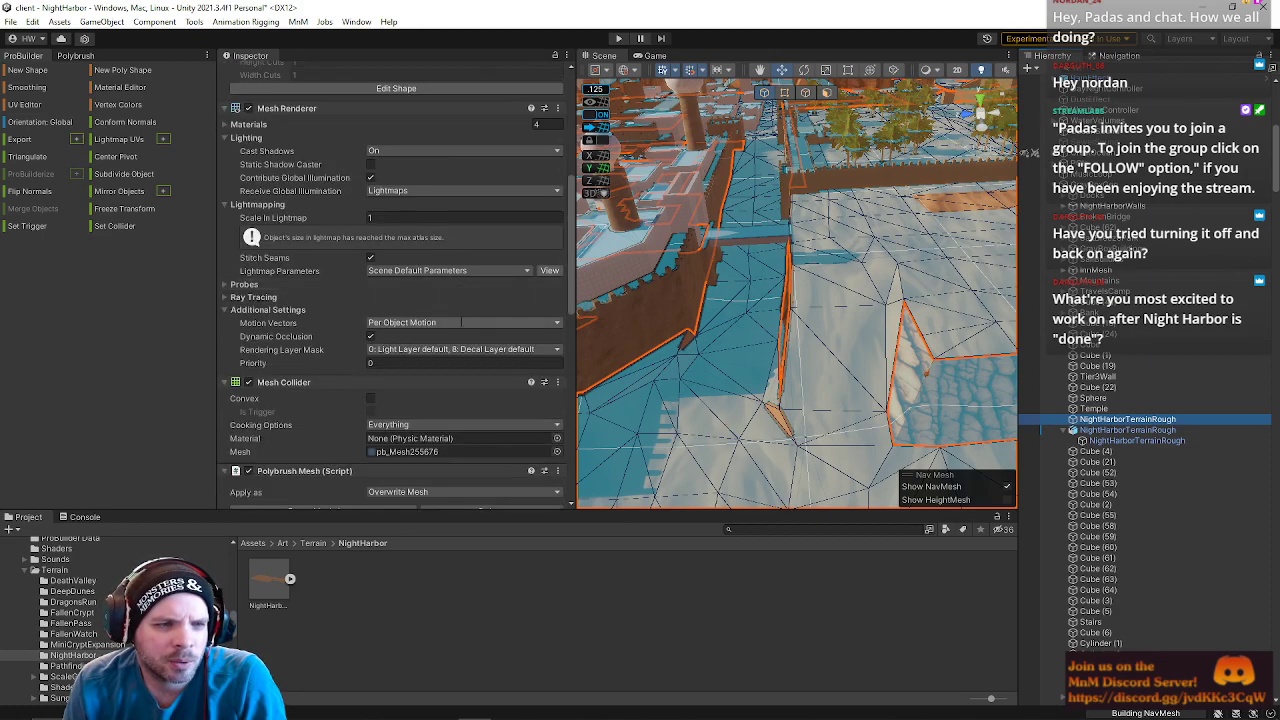
{"action": "scroll", "coordinate": [461, 322], "scroll_direction": "up", "scroll_amount": 8}
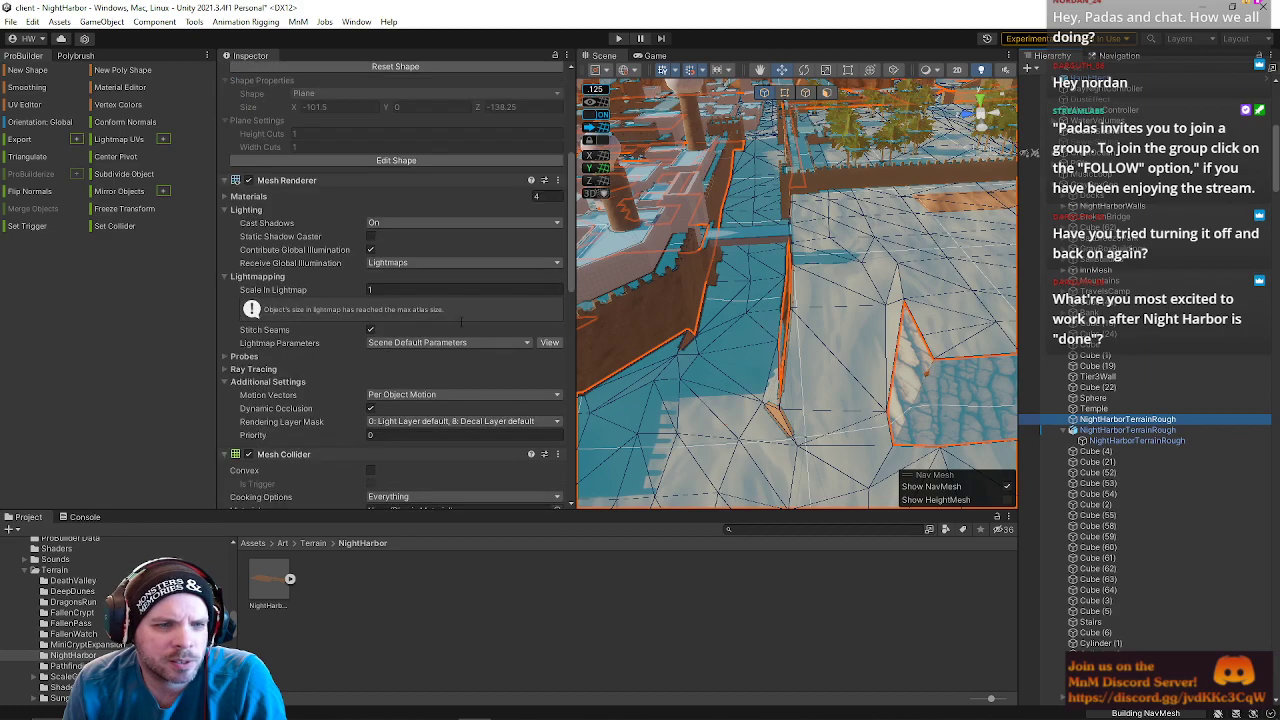
- Compare the individual Static flags of the imported terrain's child mesh with those of the original terrain
{"action": "scroll", "coordinate": [461, 322], "scroll_direction": "up", "scroll_amount": 1}
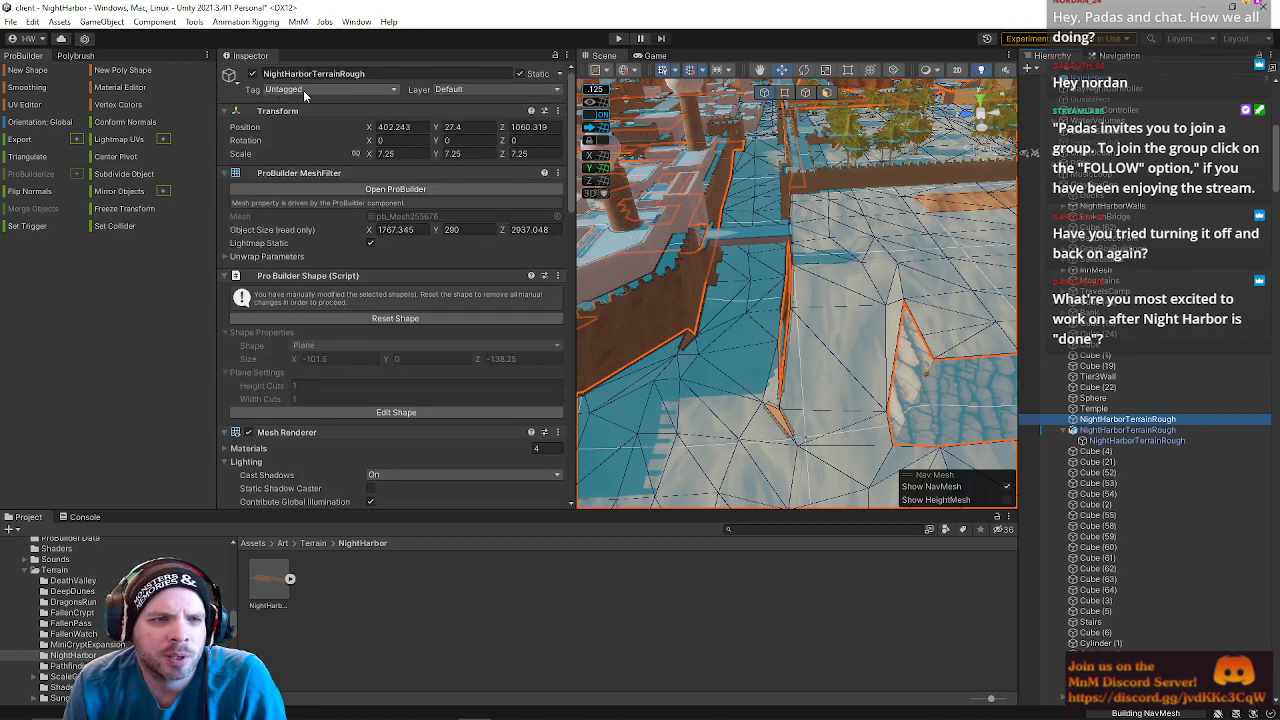
{"action": "left_click", "coordinate": [1125, 440]}
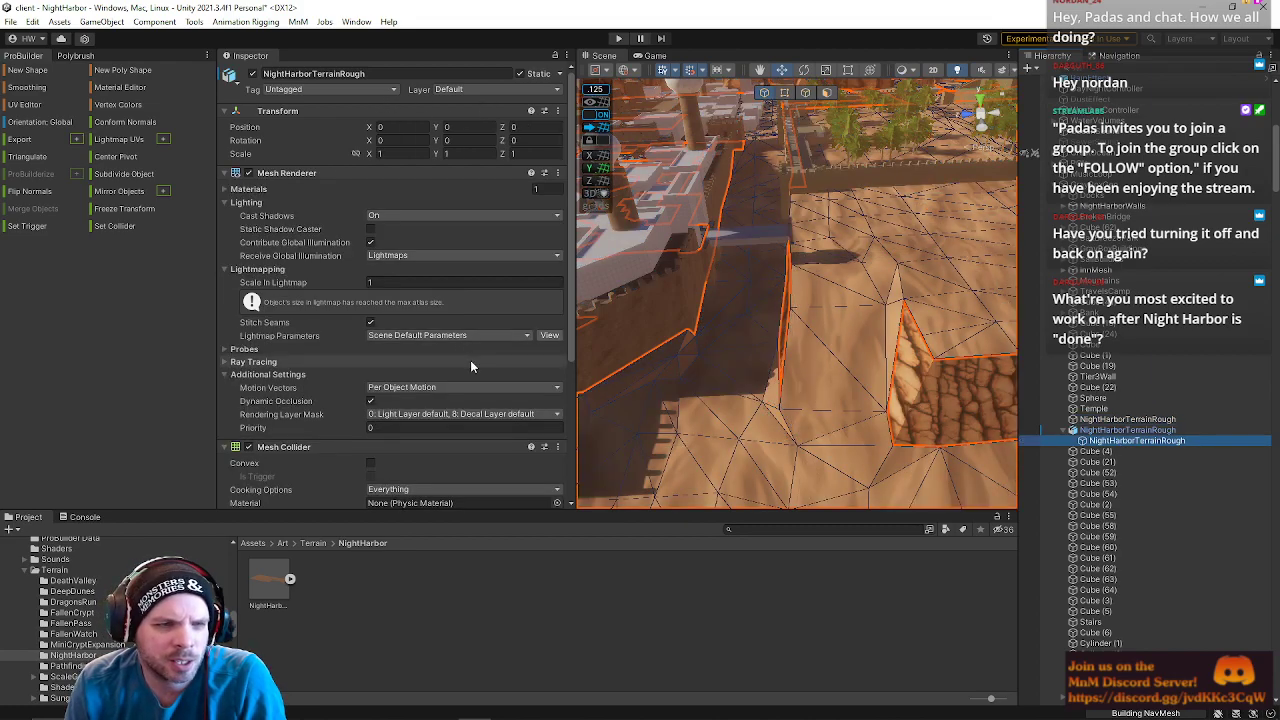
{"action": "left_click", "coordinate": [561, 75]}
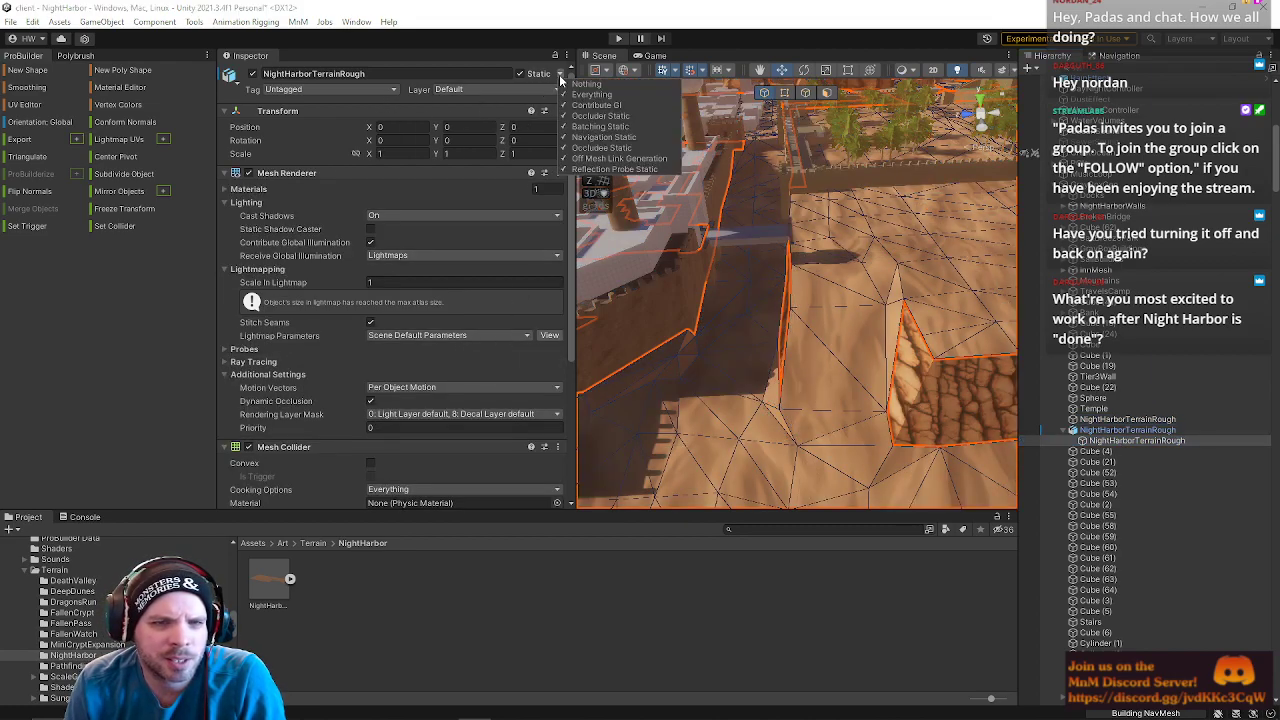
{"action": "left_click", "coordinate": [562, 75]}
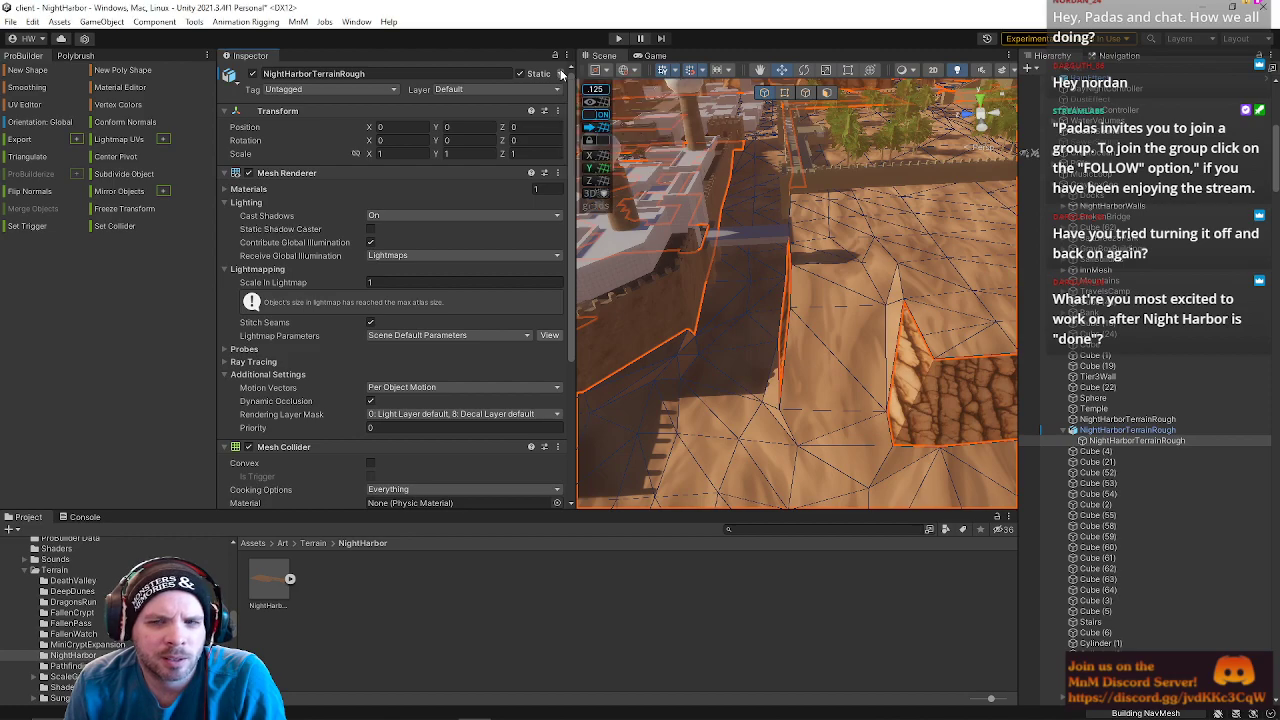
{"action": "left_click", "coordinate": [1128, 421]}
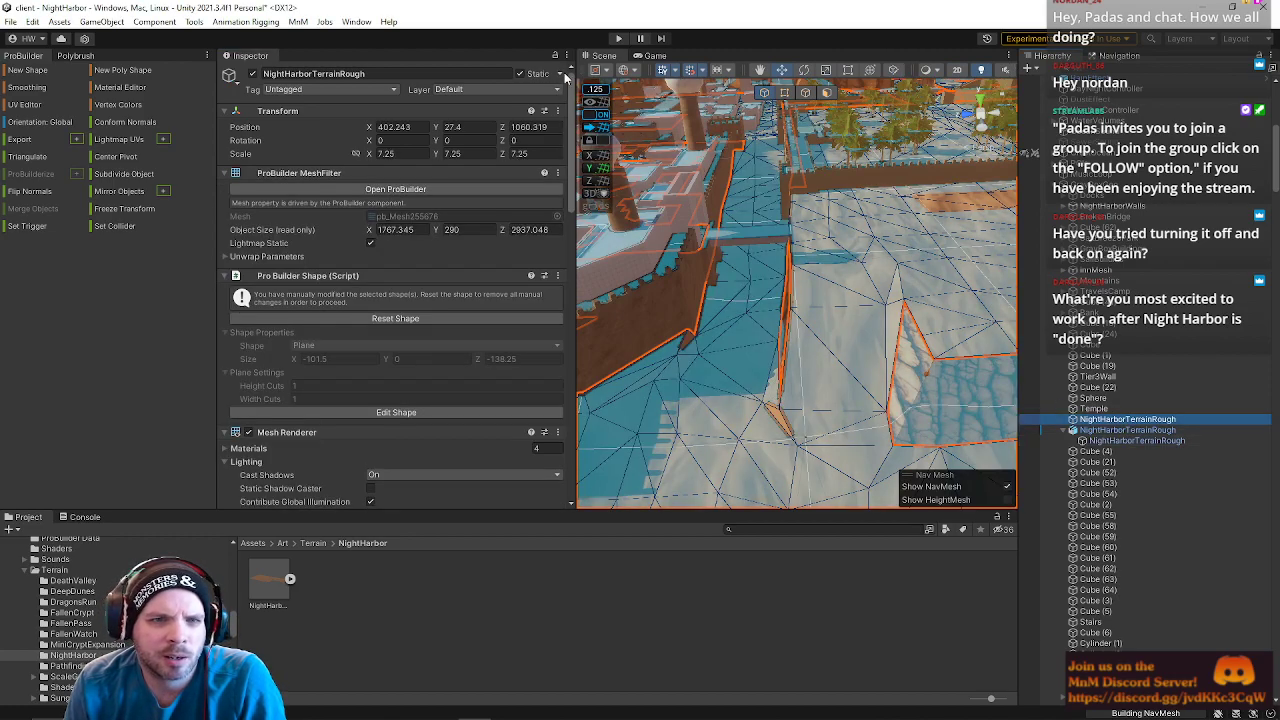
{"action": "left_click", "coordinate": [562, 75]}
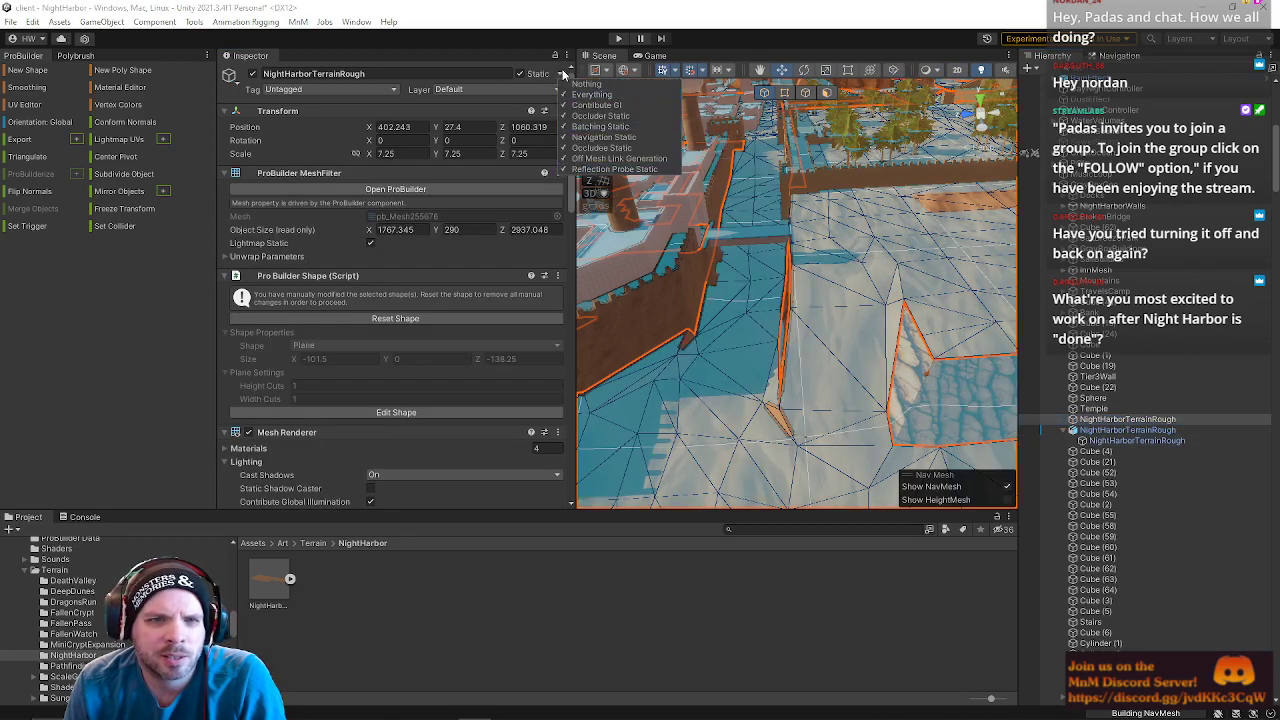
{"action": "left_click", "coordinate": [561, 75]}
- Examine the imported child mesh's collider and ProBuilder MeshFilter against the original terrain's NavMeshSurface settings and materials
{"action": "left_click", "coordinate": [1143, 443]}
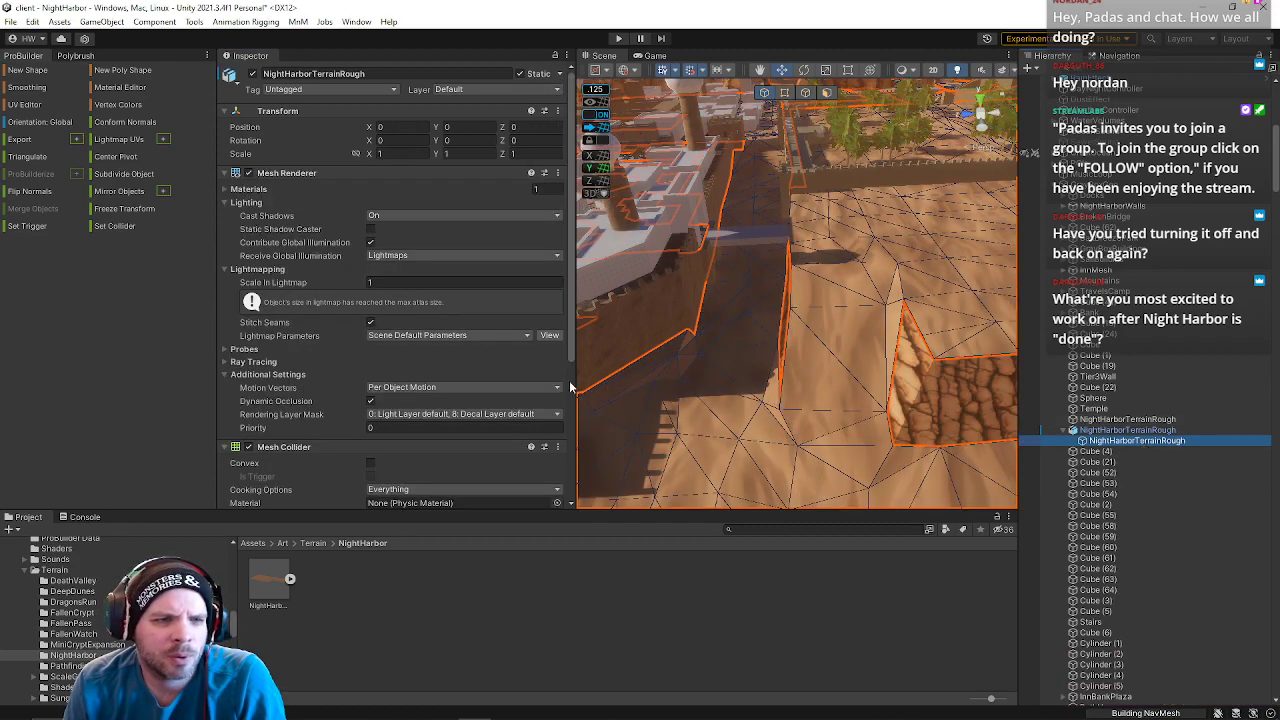
{"action": "scroll", "coordinate": [469, 371], "scroll_direction": "down", "scroll_amount": 5}
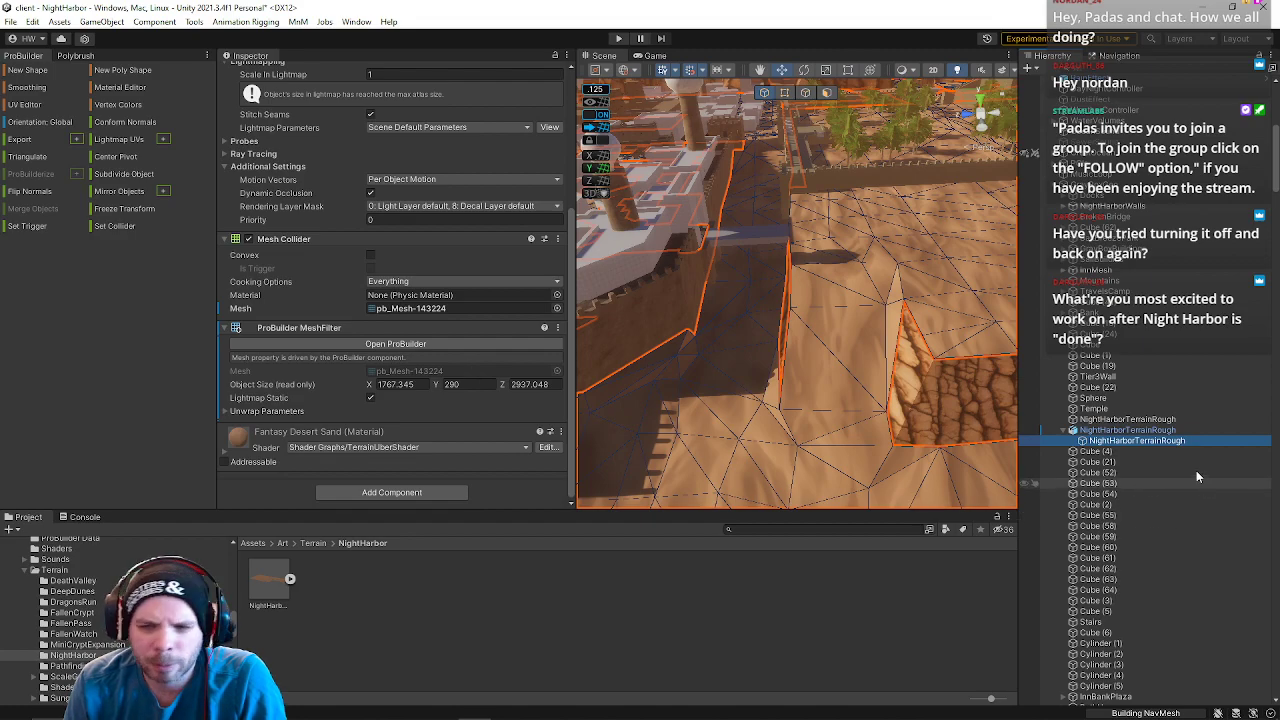
{"action": "left_click", "coordinate": [1142, 420]}
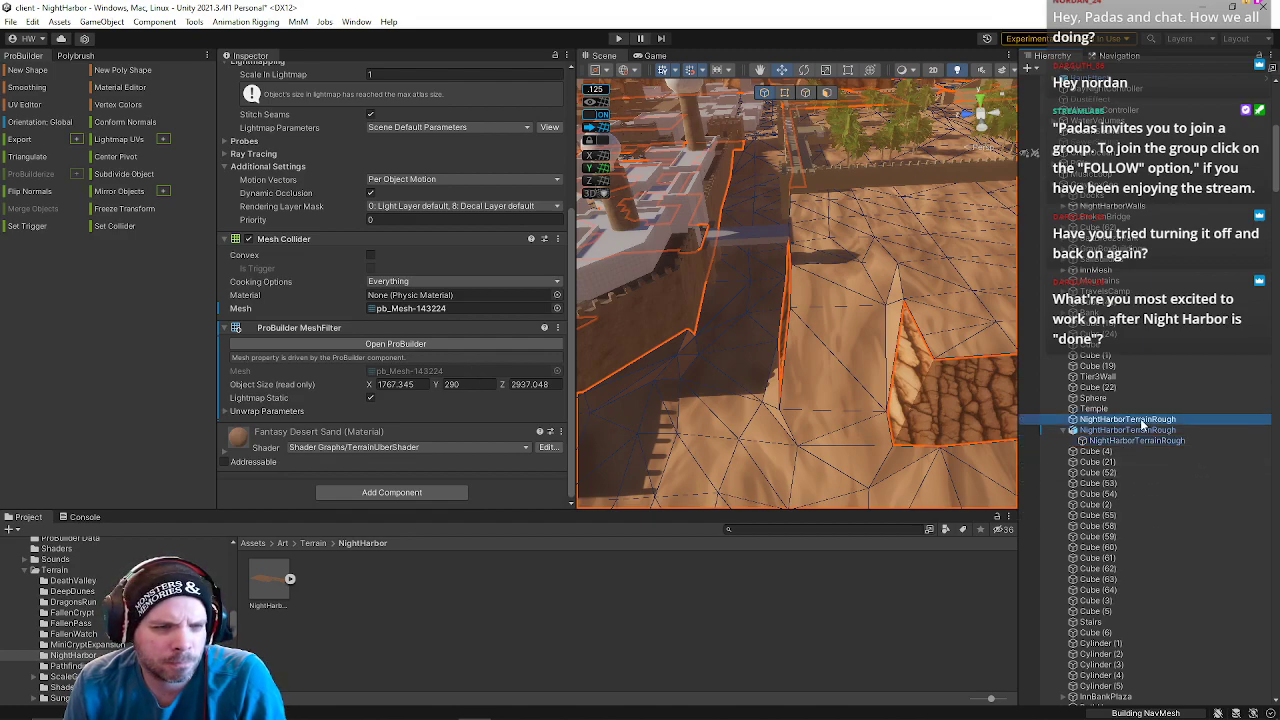
{"action": "scroll", "coordinate": [365, 412], "scroll_direction": "down", "scroll_amount": 5}
{"action": "scroll", "coordinate": [366, 418], "scroll_direction": "down", "scroll_amount": 3}
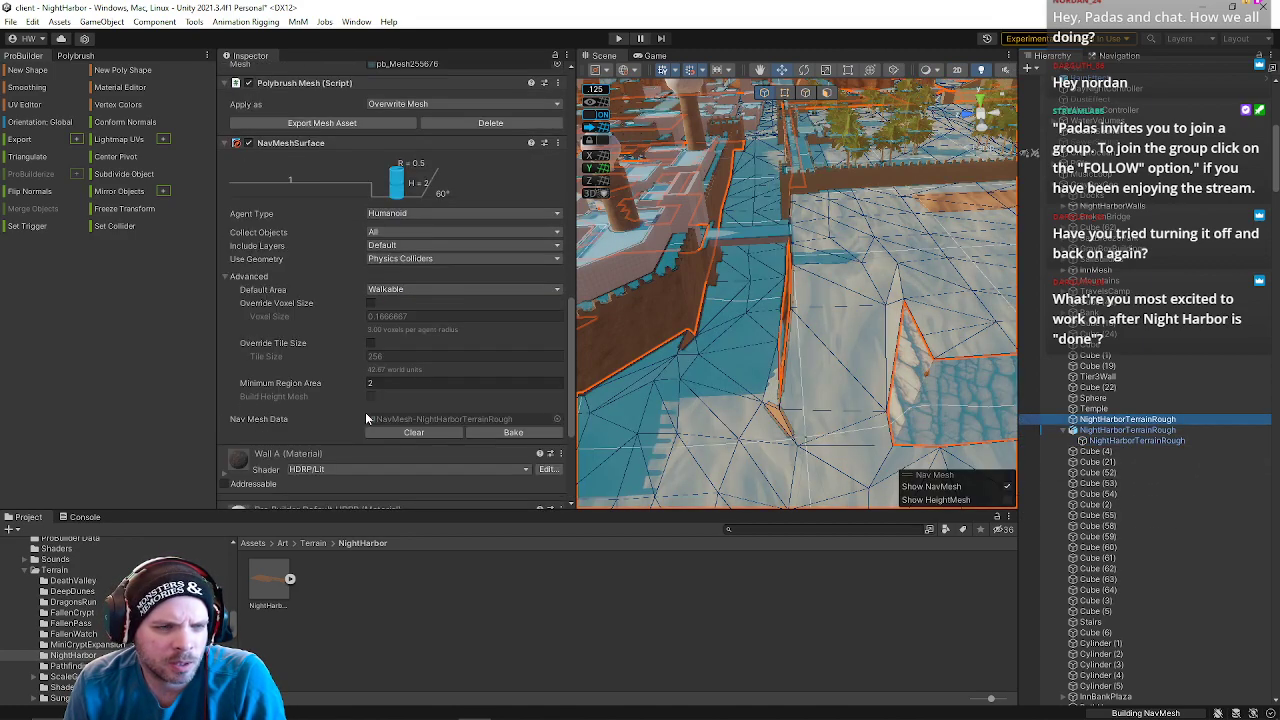
{"action": "scroll", "coordinate": [366, 418], "scroll_direction": "down", "scroll_amount": 4}
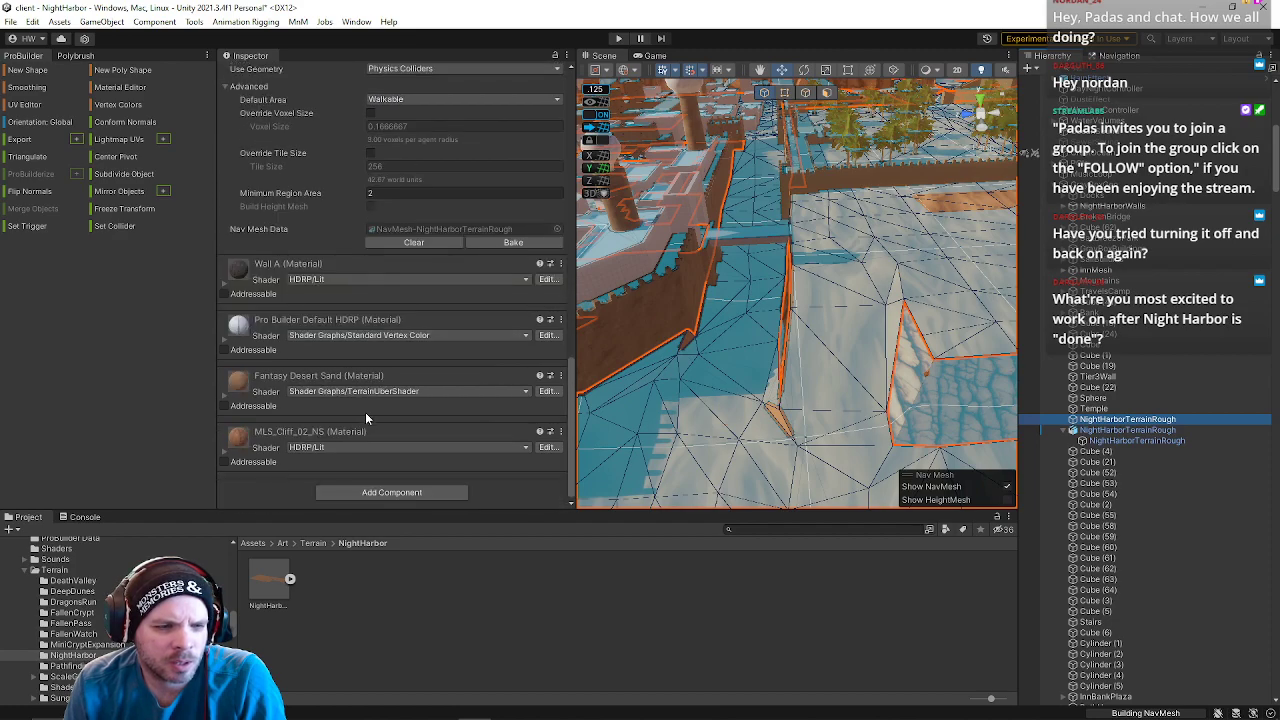
{"action": "scroll", "coordinate": [366, 418], "scroll_direction": "up", "scroll_amount": 3}
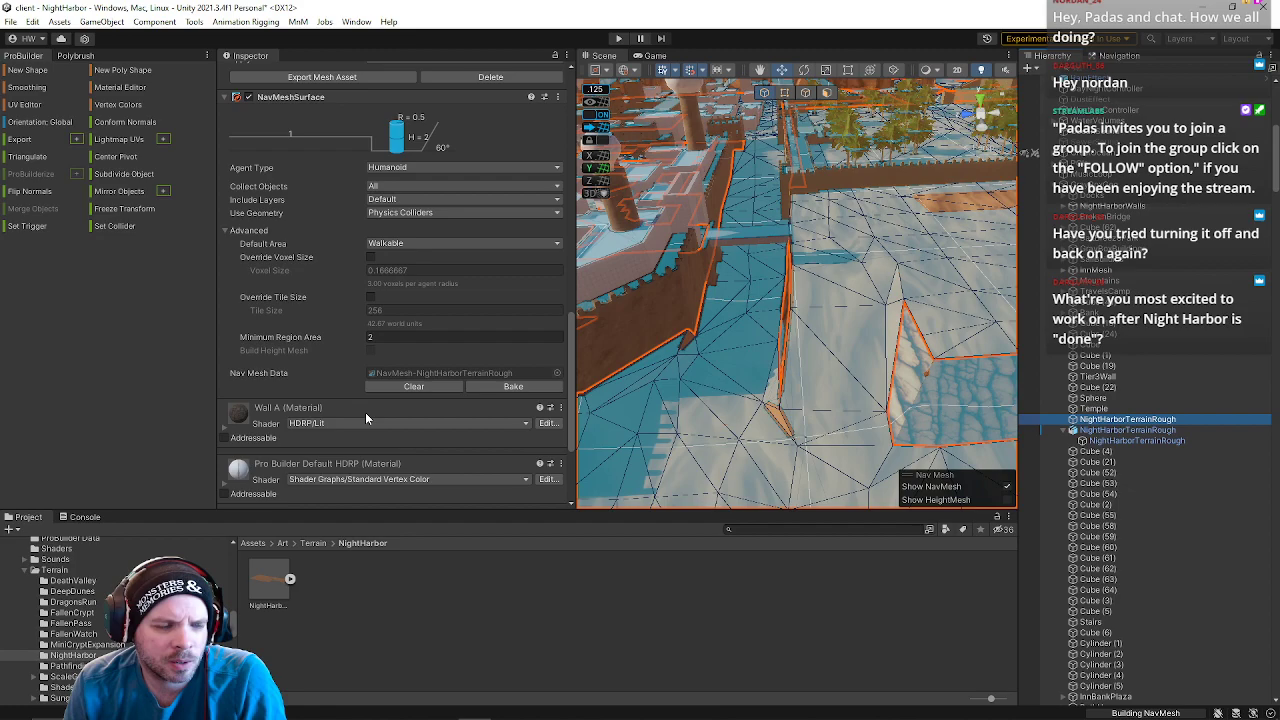
{"action": "scroll", "coordinate": [365, 412], "scroll_direction": "up", "scroll_amount": 3}
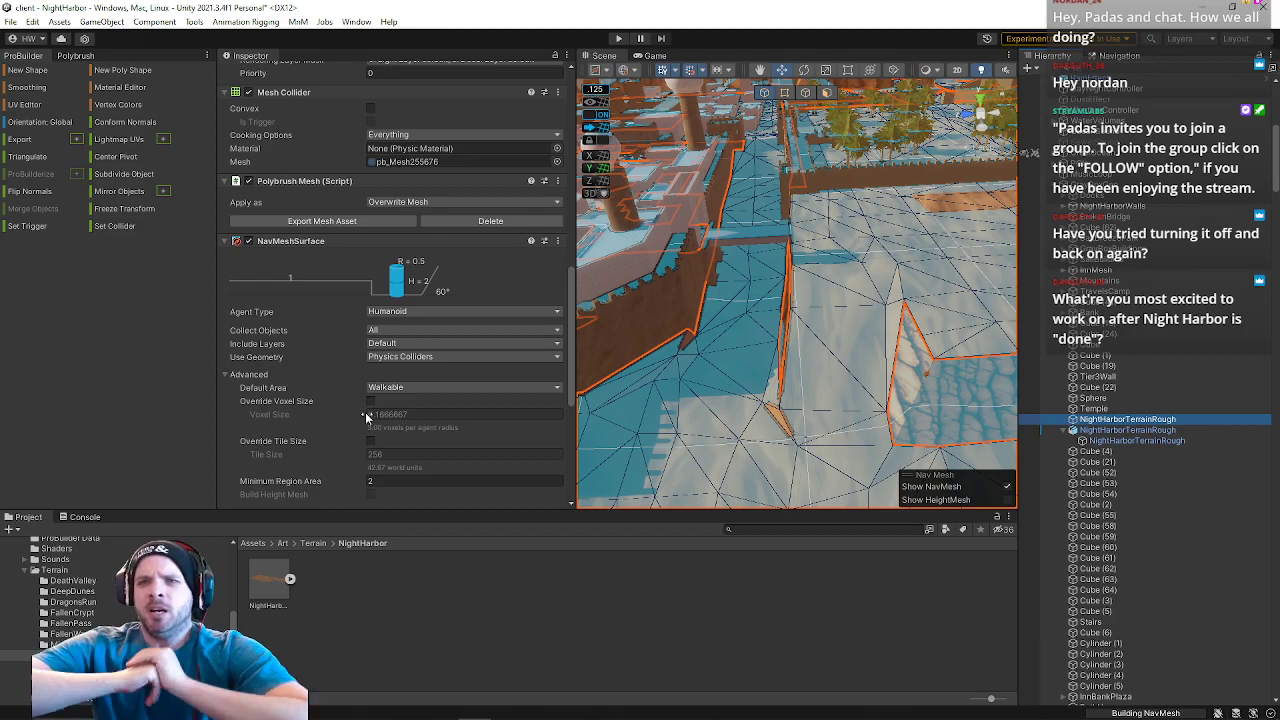
- Survey the nav mesh coverage around the harbor walls, city, water channel and surrounding terrain
{"action": "right_click_drag", "start_coordinate": [780, 188], "coordinate": [386, 99]}
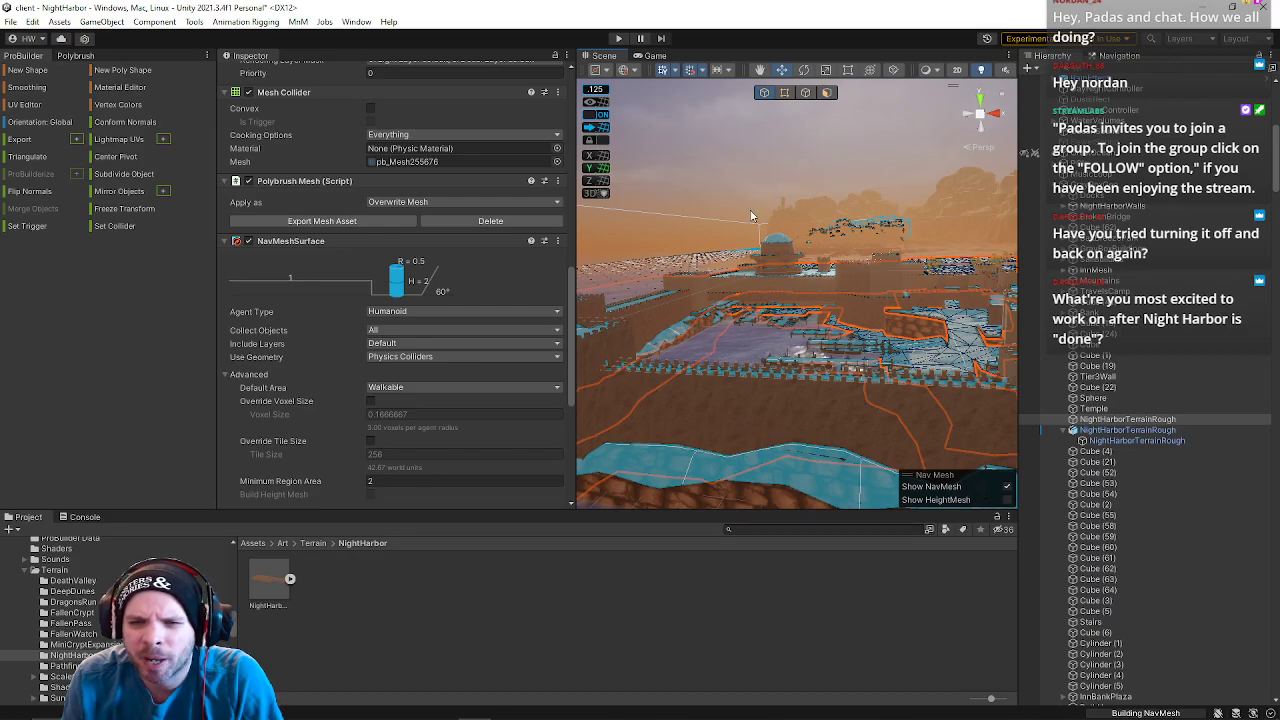
{"action": "right_click_drag", "start_coordinate": [750, 175], "coordinate": [790, 196]}
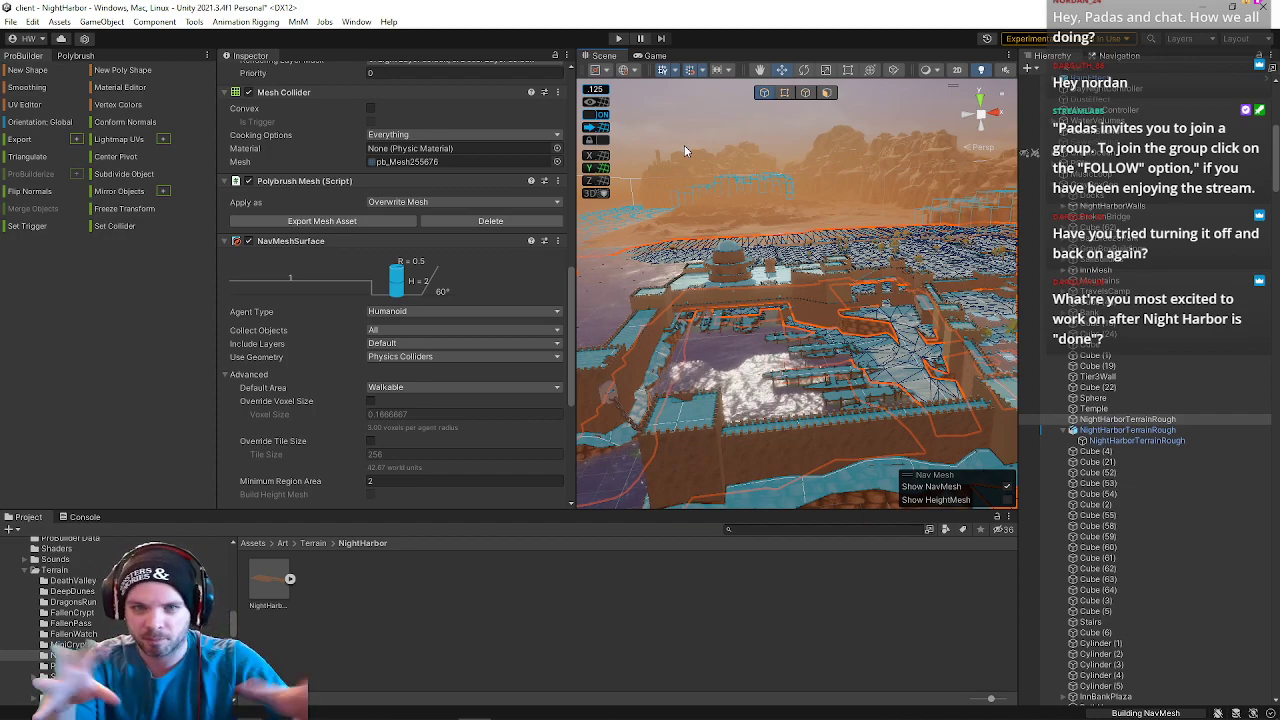
{"action": "right_click_drag", "start_coordinate": [684, 145], "coordinate": [947, 241]}
{"action": "right_click_drag", "start_coordinate": [962, 198], "coordinate": [758, 242]}
{"action": "left_click", "coordinate": [828, 141]}
{"action": "right_click_drag", "start_coordinate": [890, 205], "coordinate": [690, 328]}
{"action": "key", "text": "d"}
{"action": "key", "text": "a"}
{"action": "left_click", "coordinate": [841, 350]}
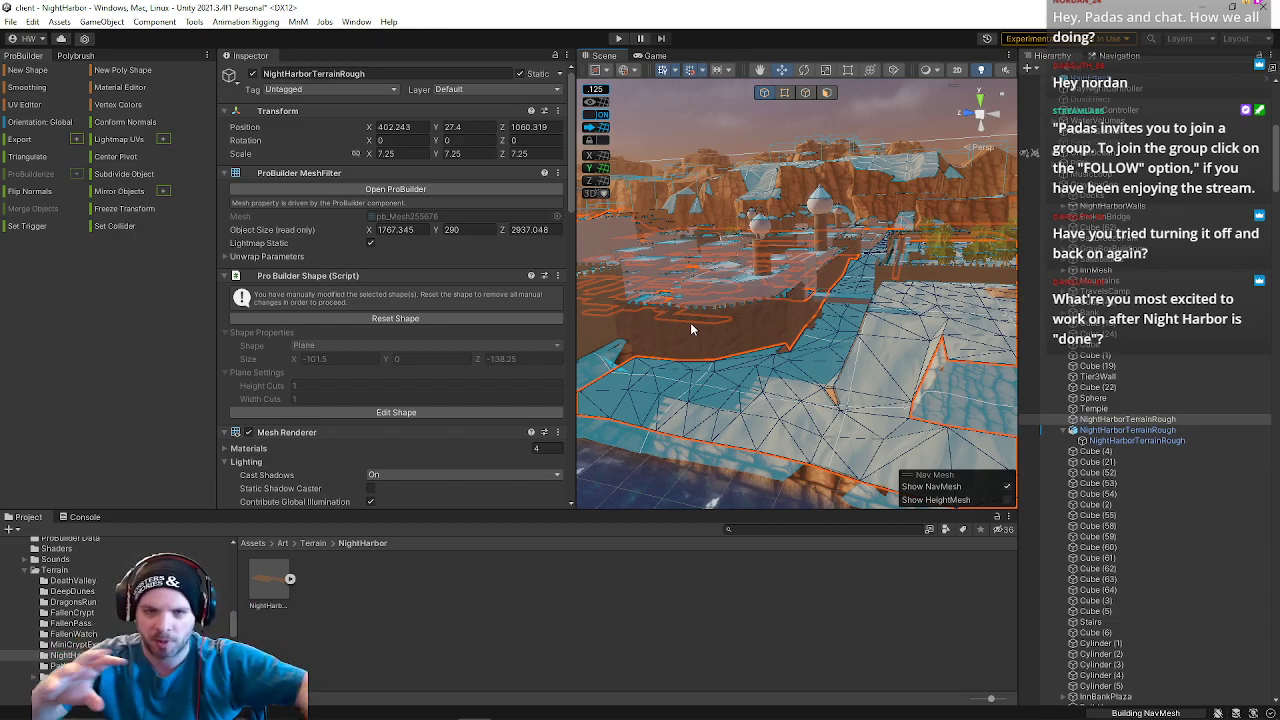
- Narrow the Inspector to widen the Scene view, framing the water channel and the terrain beside it
{"action": "right_click_drag", "start_coordinate": [747, 312], "coordinate": [601, 280]}
{"action": "left_click_drag", "start_coordinate": [577, 265], "coordinate": [520, 265]}
{"action": "right_click_drag", "start_coordinate": [760, 305], "coordinate": [886, 370]}
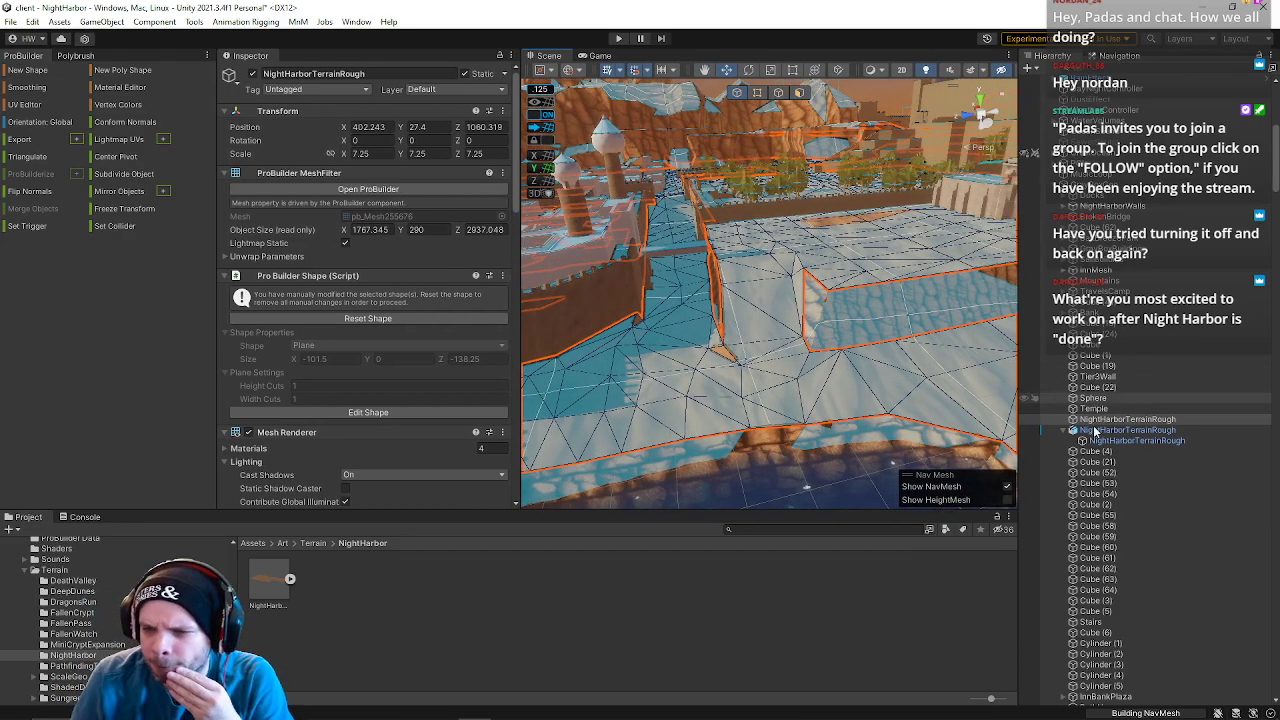
- Add a NavMeshSurface component to the imported terrain's parent object and bake its nav mesh
{"action": "scroll", "coordinate": [357, 428], "scroll_direction": "down", "scroll_amount": 6}
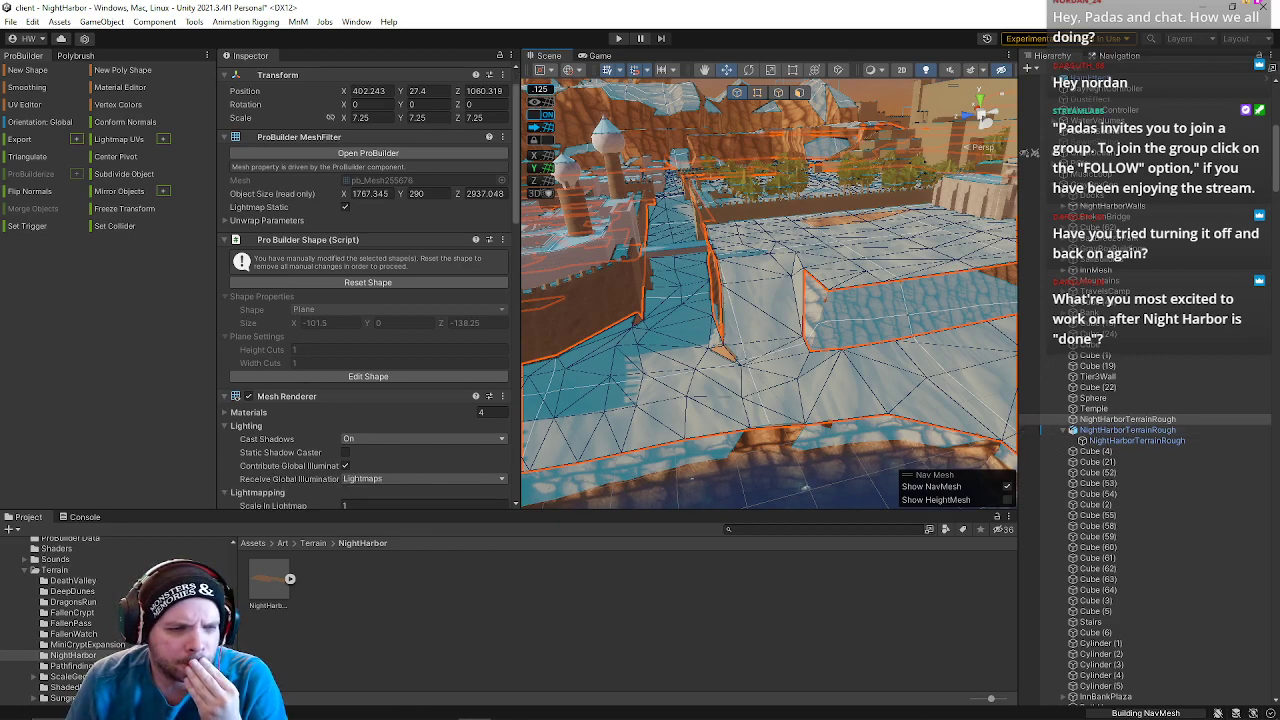
{"action": "scroll", "coordinate": [357, 428], "scroll_direction": "down", "scroll_amount": 13}
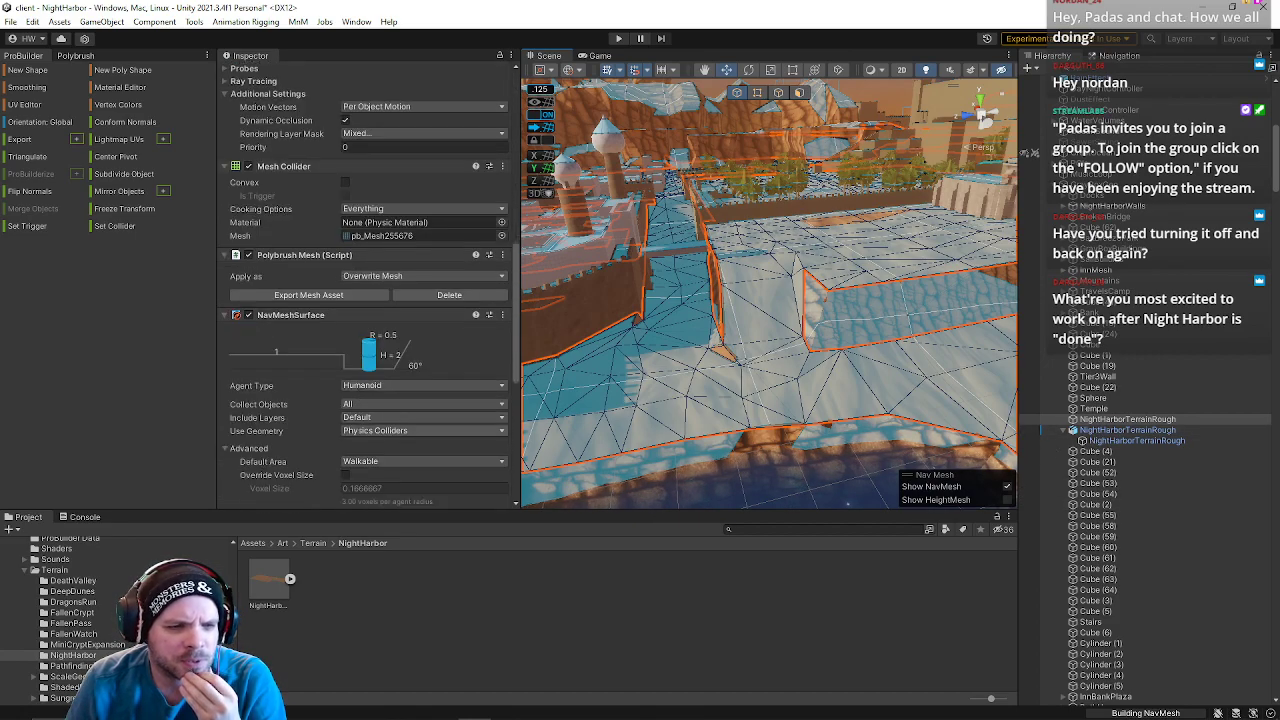
{"action": "scroll", "coordinate": [357, 428], "scroll_direction": "down", "scroll_amount": 2}
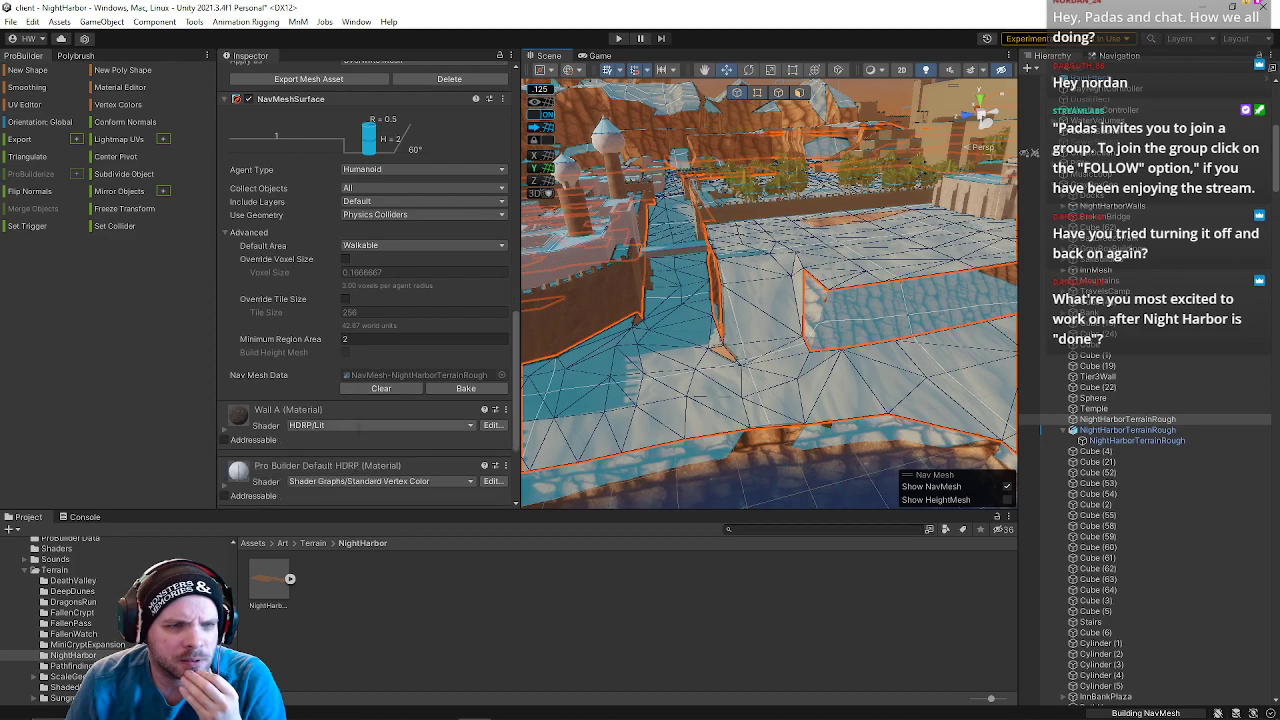
{"action": "left_click", "coordinate": [1160, 441]}
{"action": "left_click", "coordinate": [1105, 431]}
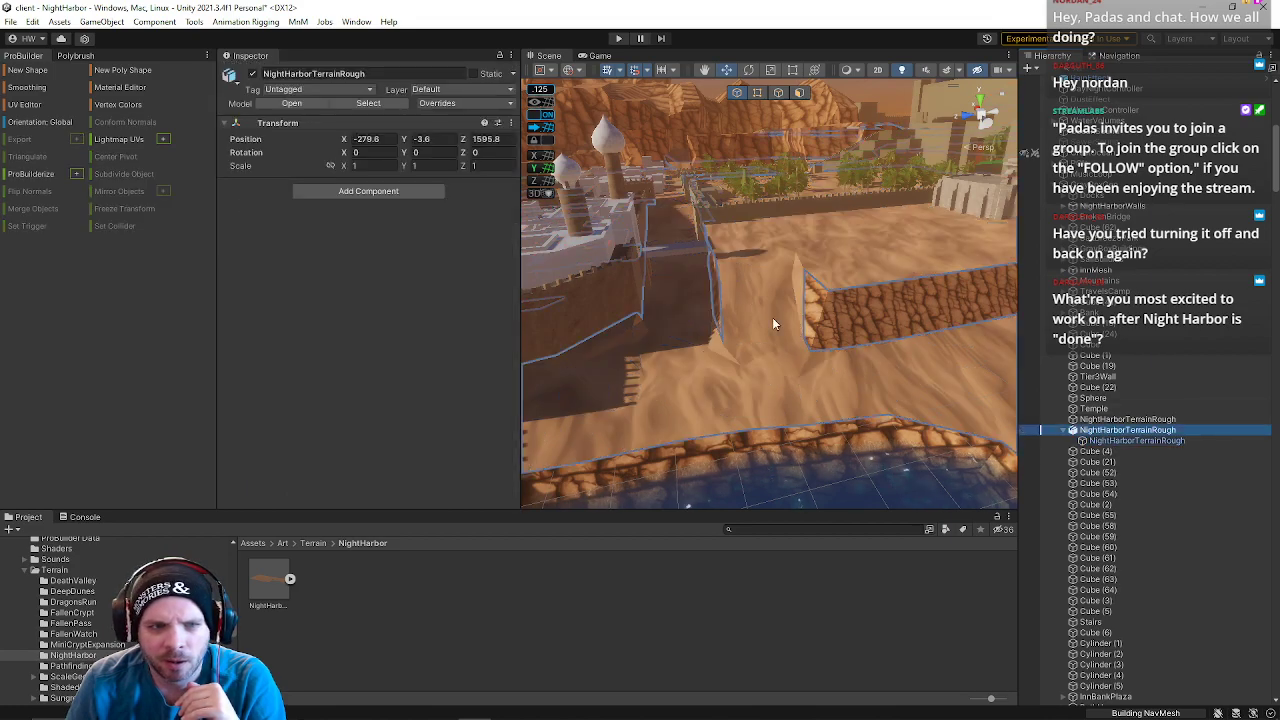
{"action": "left_click", "coordinate": [365, 191]}
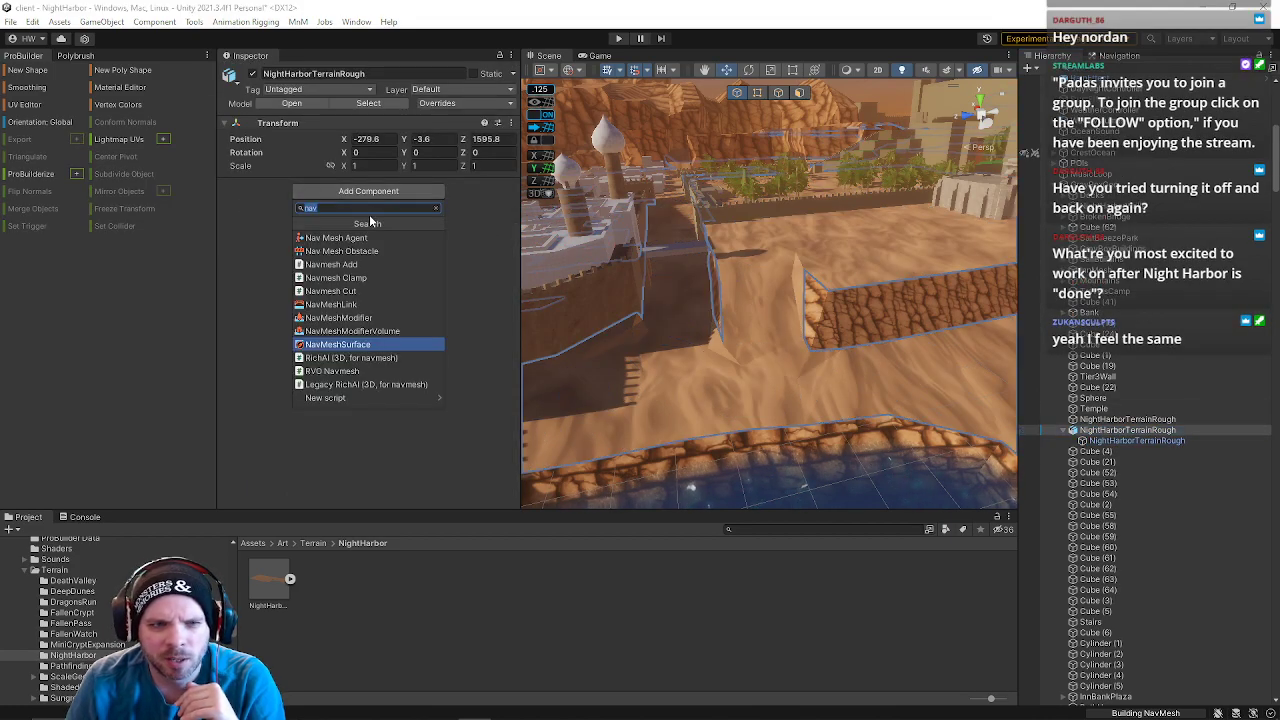
{"action": "left_click", "coordinate": [344, 344]}
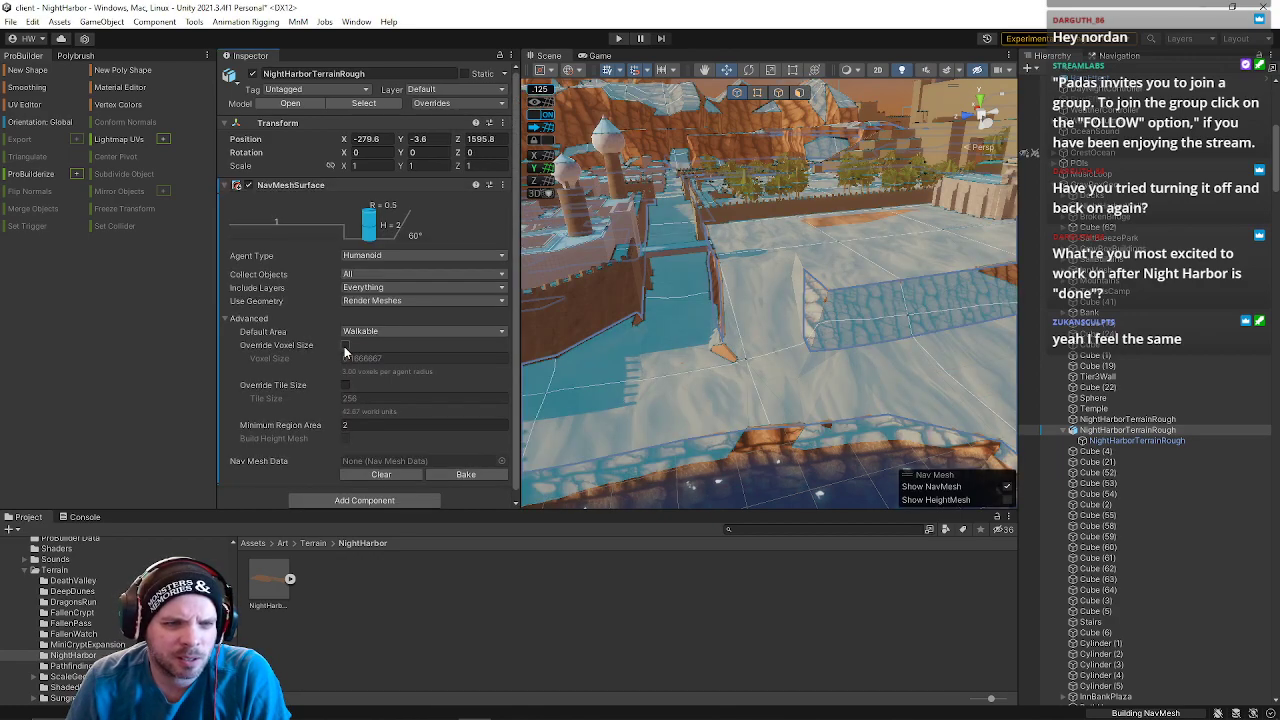
{"action": "left_click", "coordinate": [477, 473]}
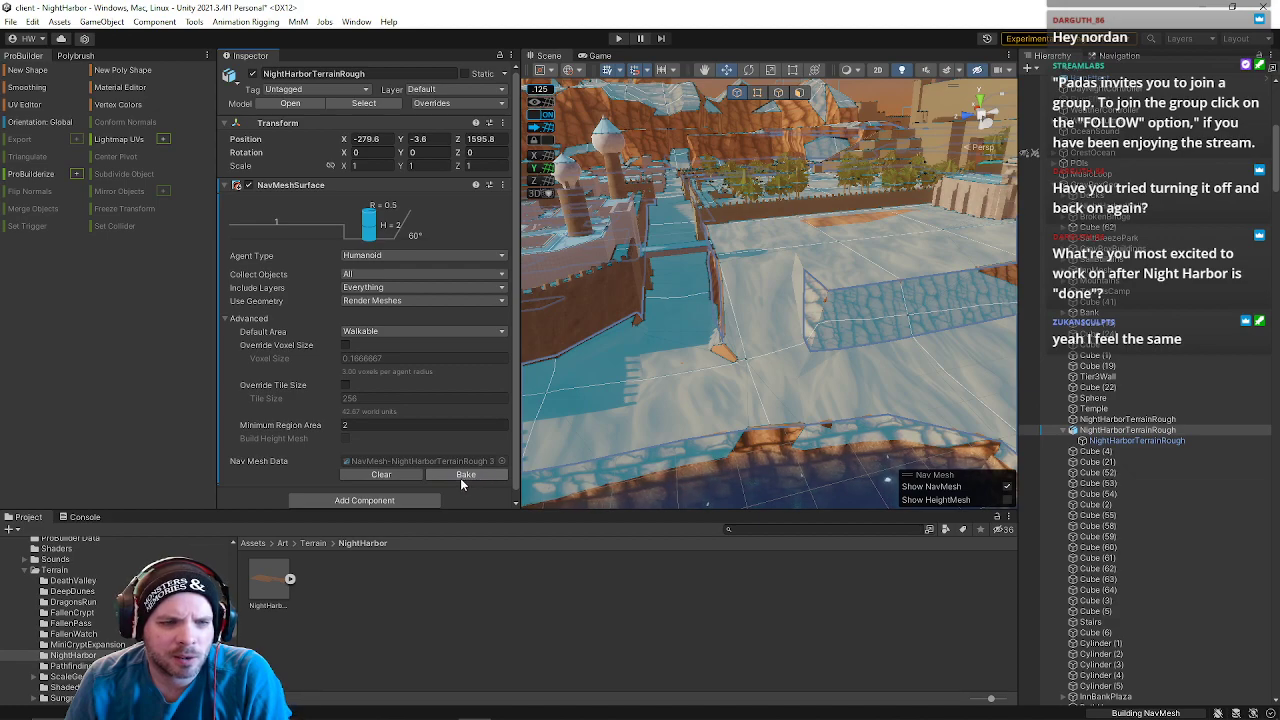
- Check the original terrain's NavMeshSurface settings, and examine the imported child mesh's renderer, collider and ProBuilder components
{"action": "left_click", "coordinate": [1127, 420]}
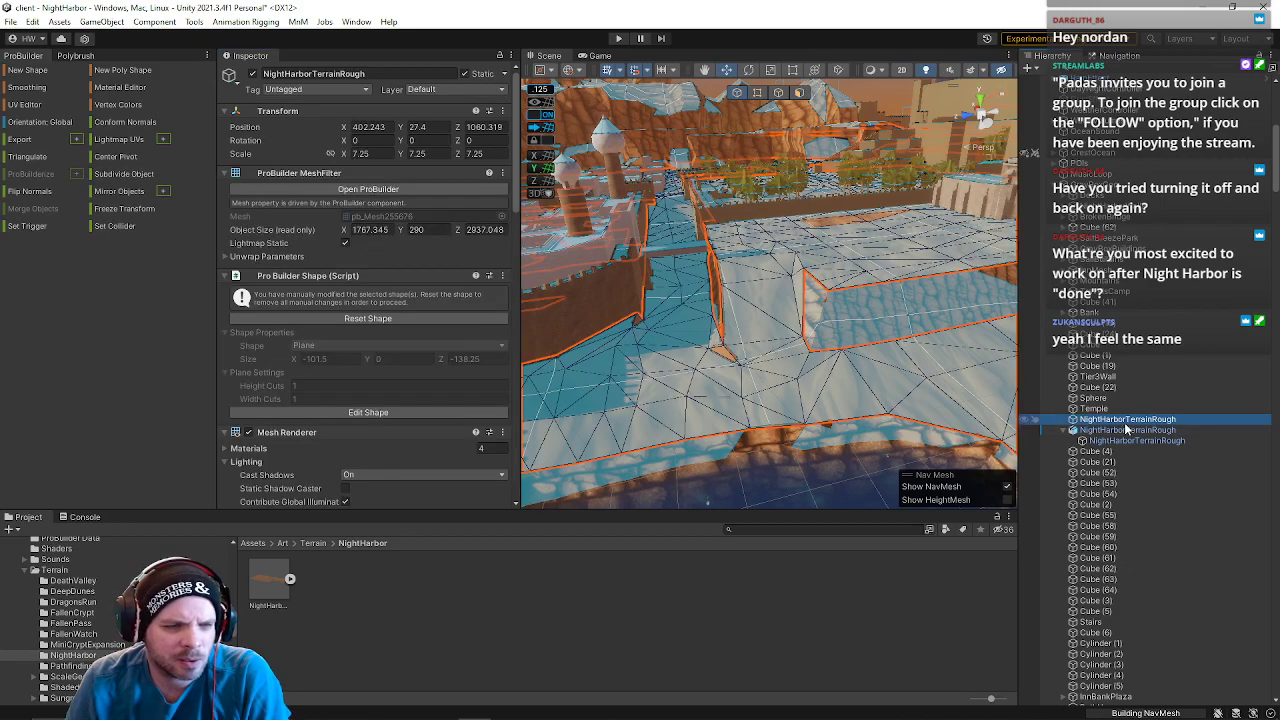
{"action": "scroll", "coordinate": [342, 338], "scroll_direction": "down", "scroll_amount": 6}
{"action": "scroll", "coordinate": [370, 368], "scroll_direction": "down", "scroll_amount": 8}
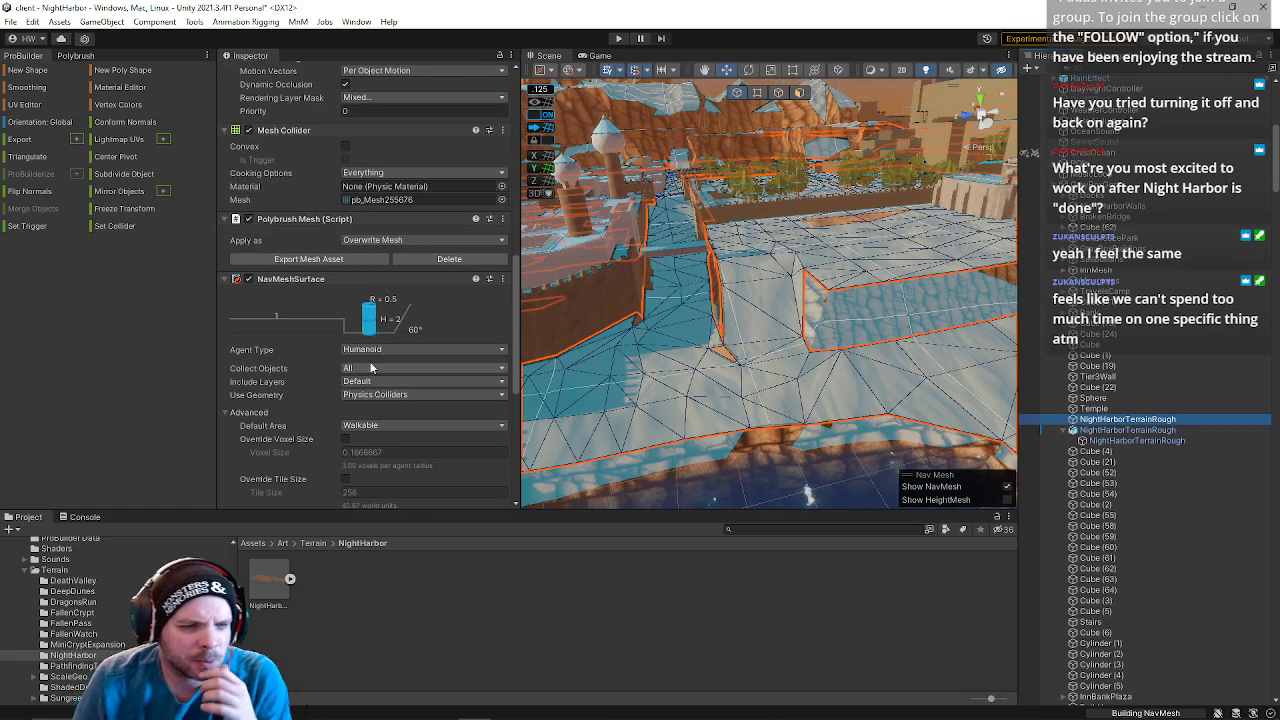
{"action": "scroll", "coordinate": [370, 368], "scroll_direction": "down", "scroll_amount": 1}
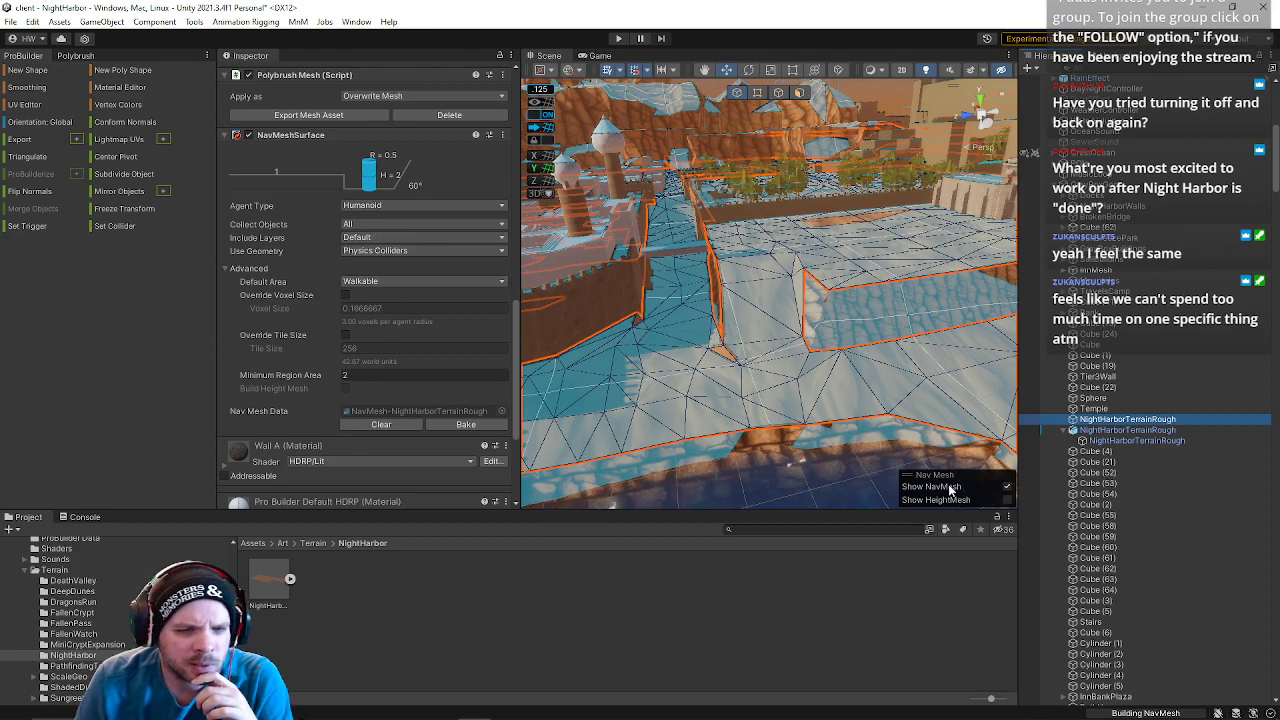
{"action": "left_click", "coordinate": [1129, 441]}
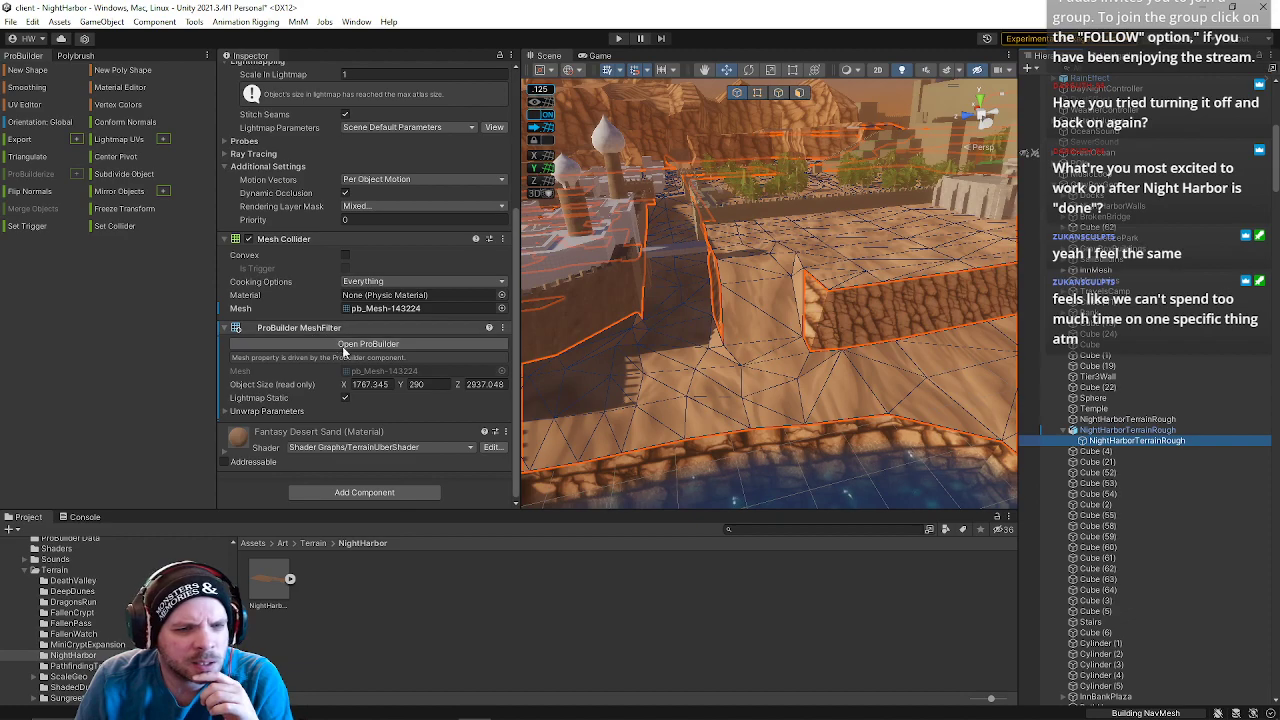
{"action": "scroll", "coordinate": [410, 404], "scroll_direction": "up", "scroll_amount": 5}
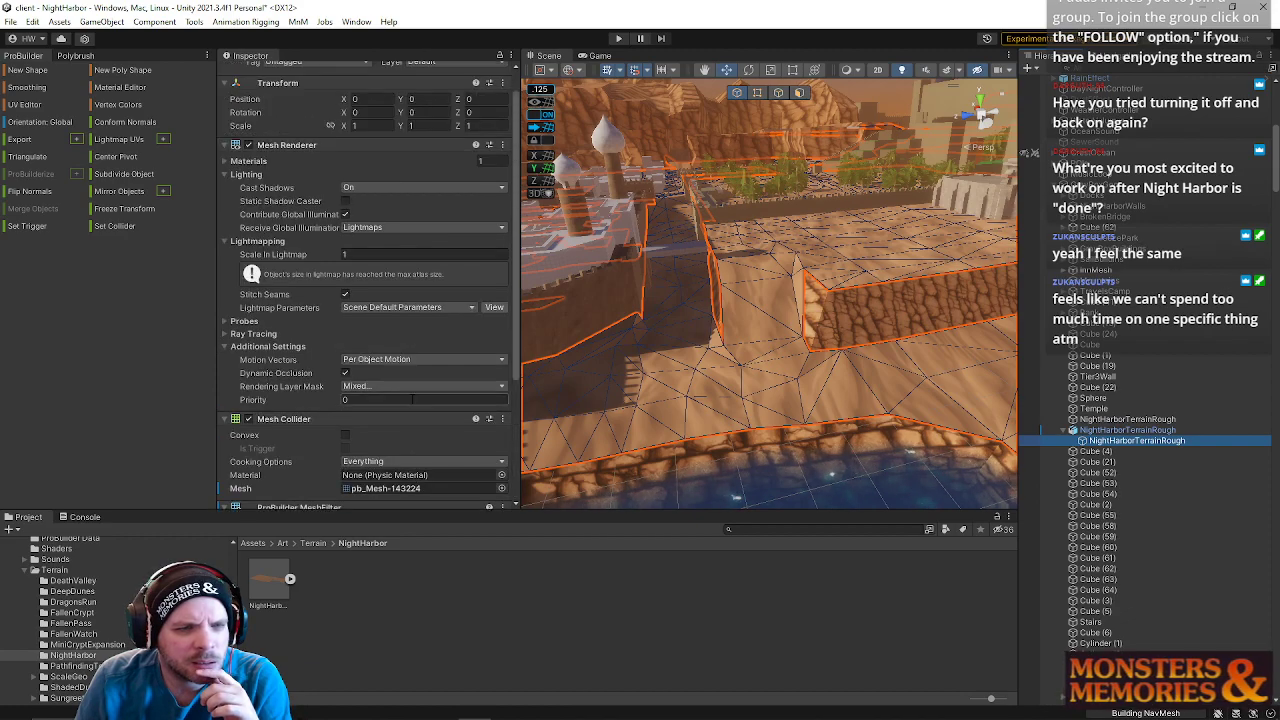
{"action": "scroll", "coordinate": [411, 399], "scroll_direction": "down", "scroll_amount": 5}
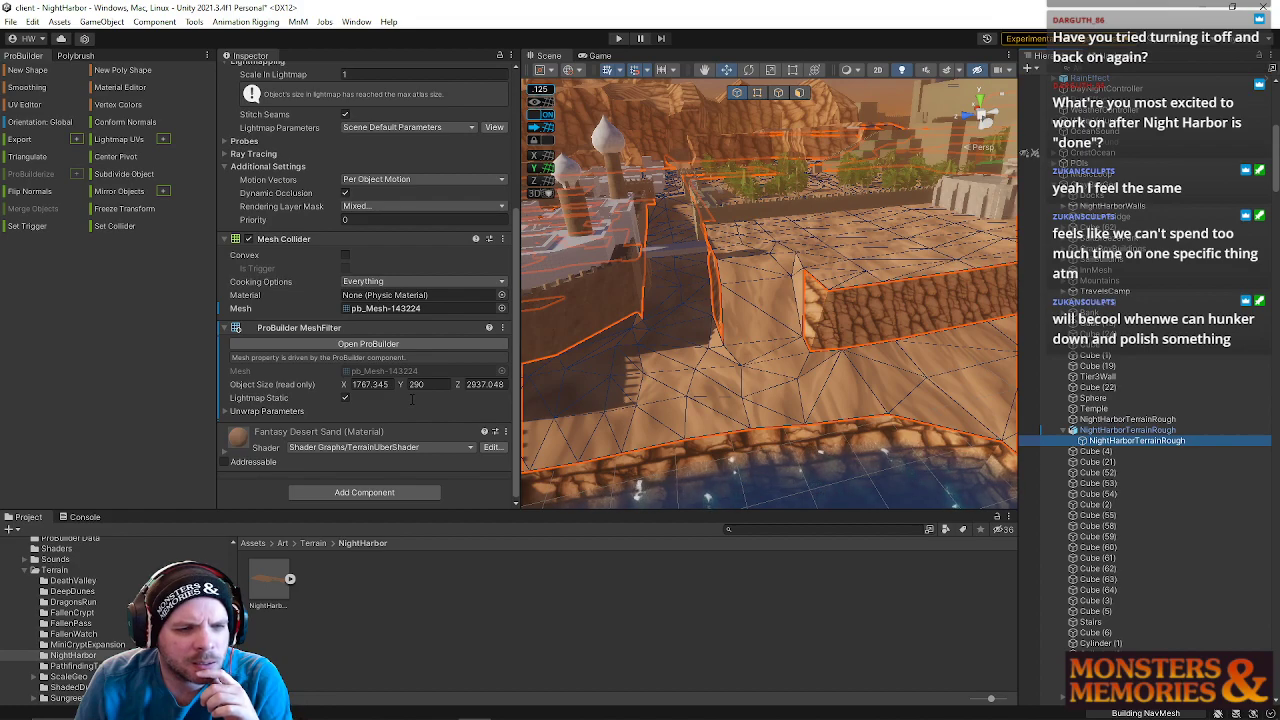
{"action": "scroll", "coordinate": [411, 399], "scroll_direction": "up", "scroll_amount": 5}
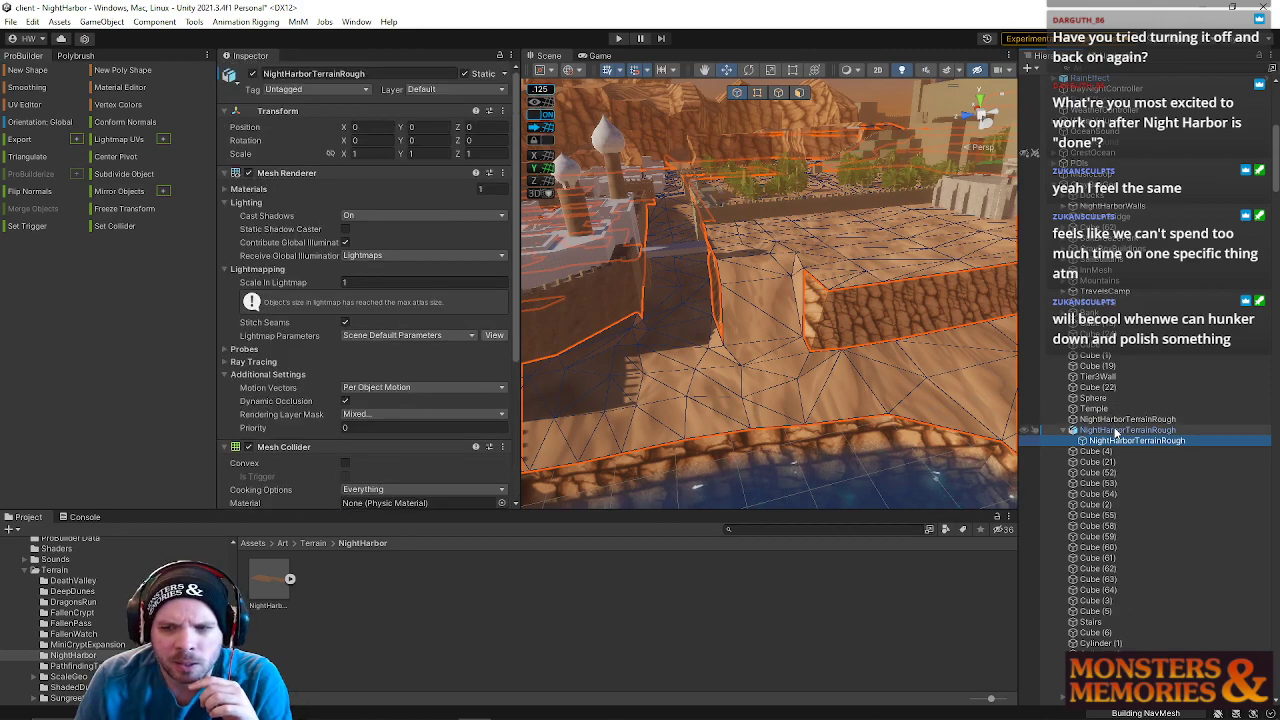
- Compare the Include Layers and Use Geometry settings between the imported parent's NavMeshSurface and the original terrain's
{"action": "left_click", "coordinate": [1115, 431]}
{"action": "scroll", "coordinate": [451, 386], "scroll_direction": "down", "scroll_amount": 2}
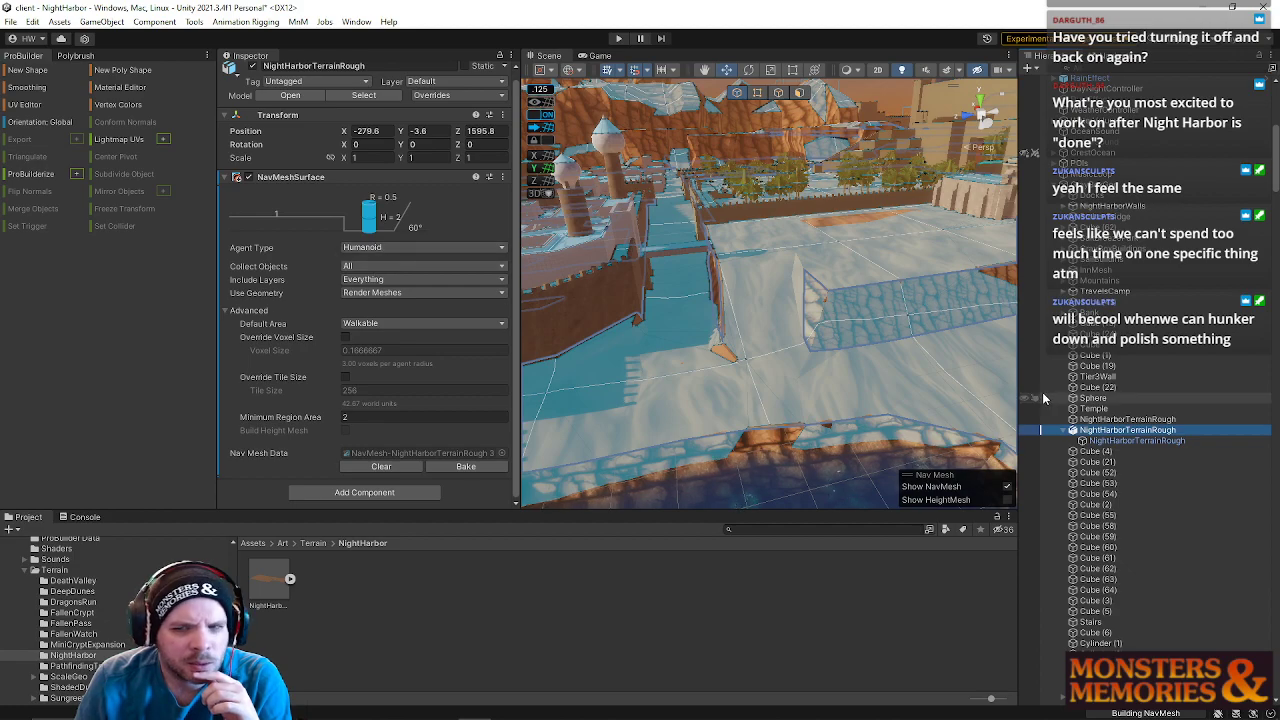
{"action": "left_click", "coordinate": [1110, 420]}
{"action": "scroll", "coordinate": [324, 320], "scroll_direction": "down", "scroll_amount": 10}
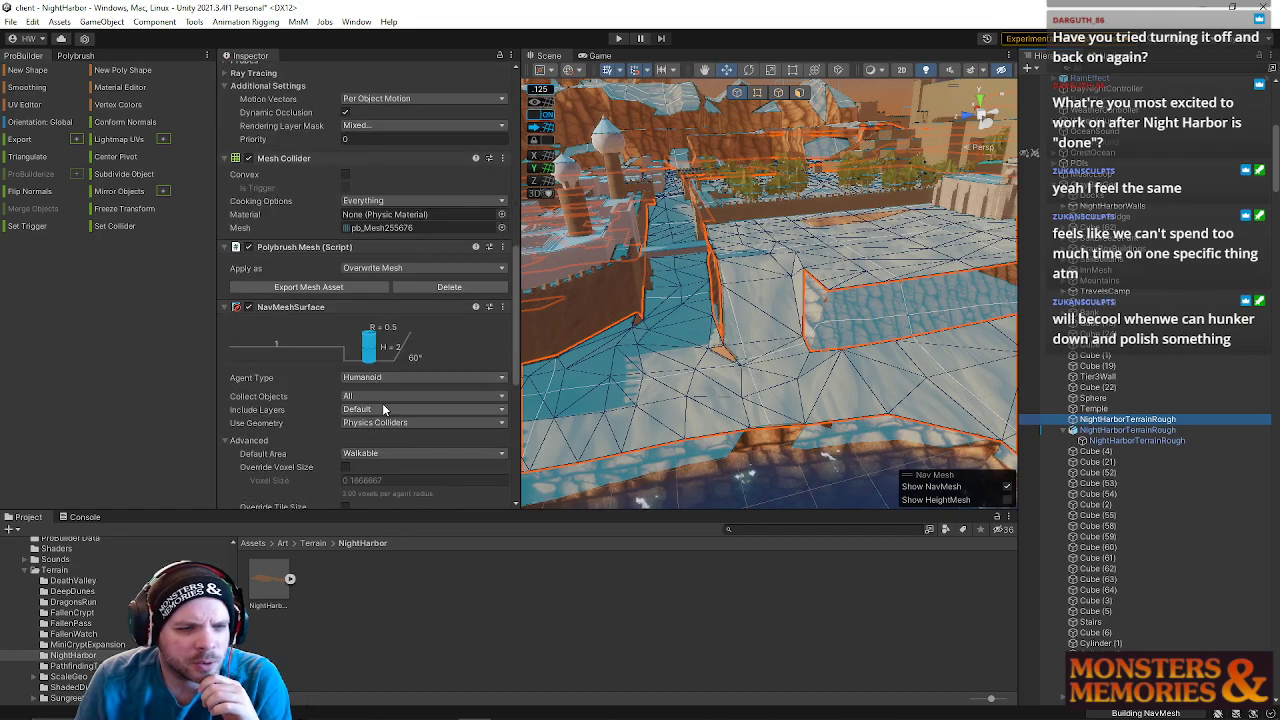
{"action": "scroll", "coordinate": [383, 410], "scroll_direction": "down", "scroll_amount": 1}
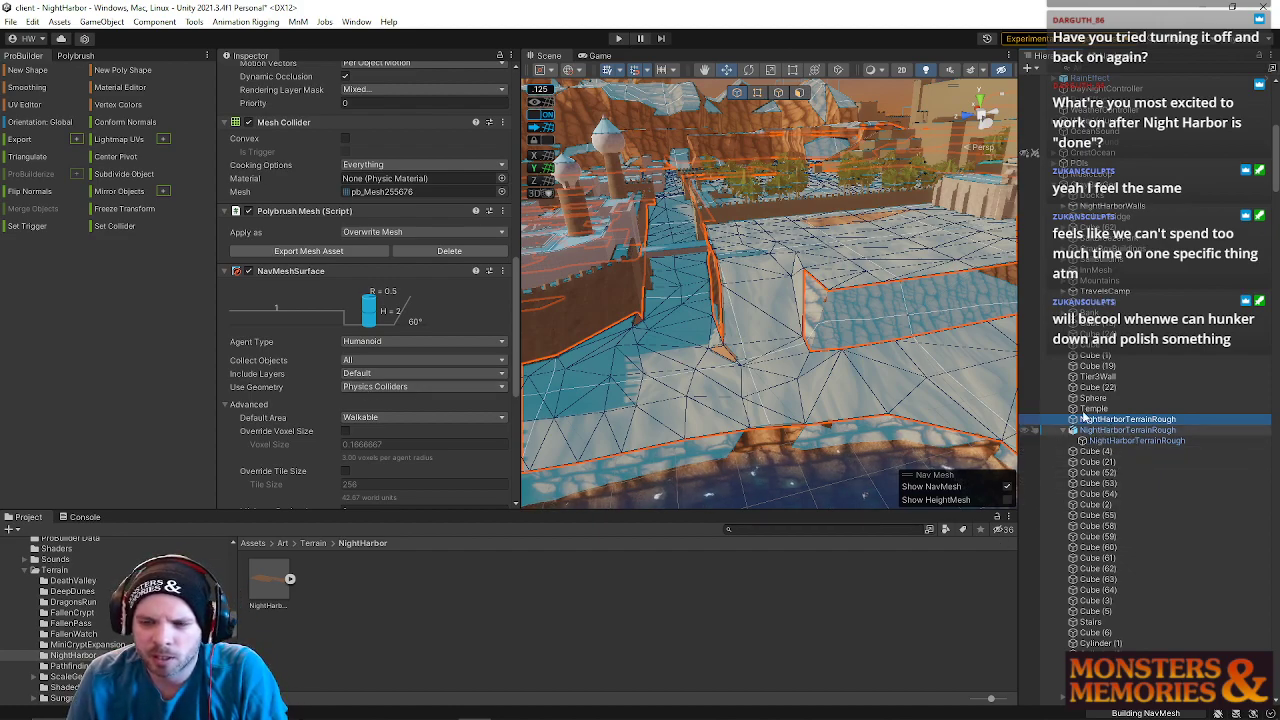
{"action": "left_click", "coordinate": [1100, 430]}
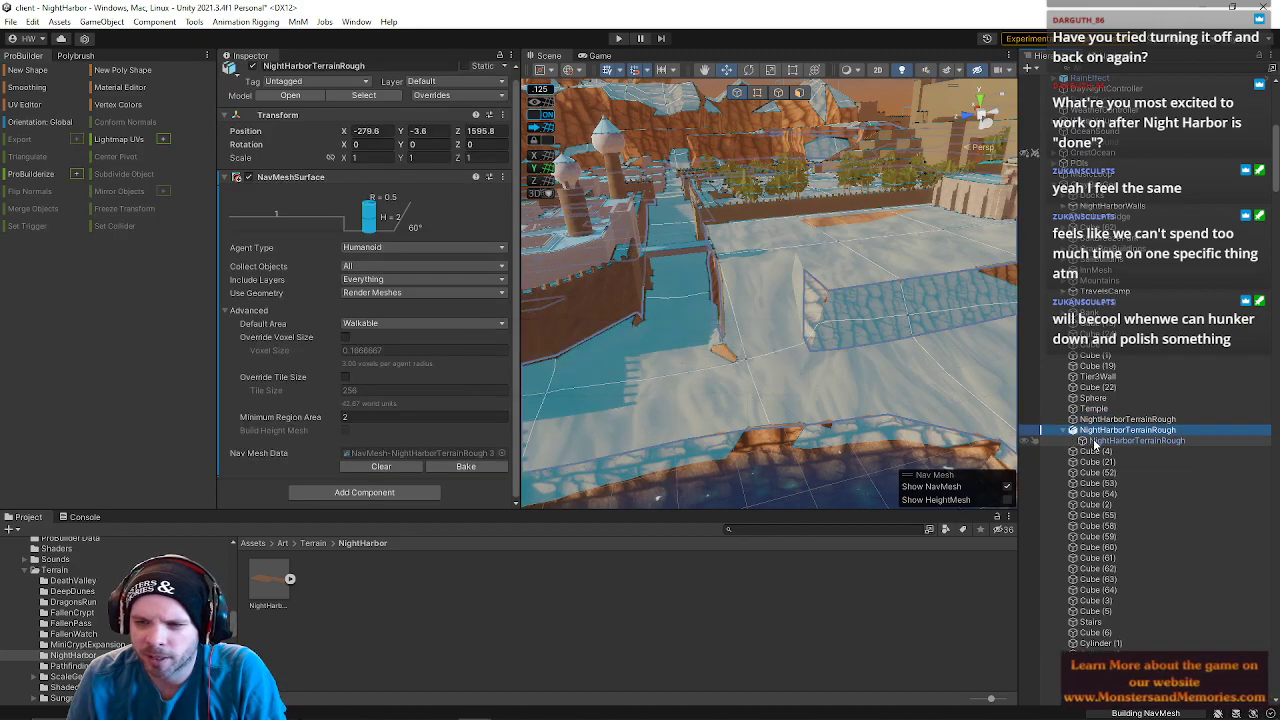
- Add a NavMeshSurface component to the imported terrain's child mesh and set its Use Geometry to Physics Colliders
{"action": "left_click", "coordinate": [1011, 413]}
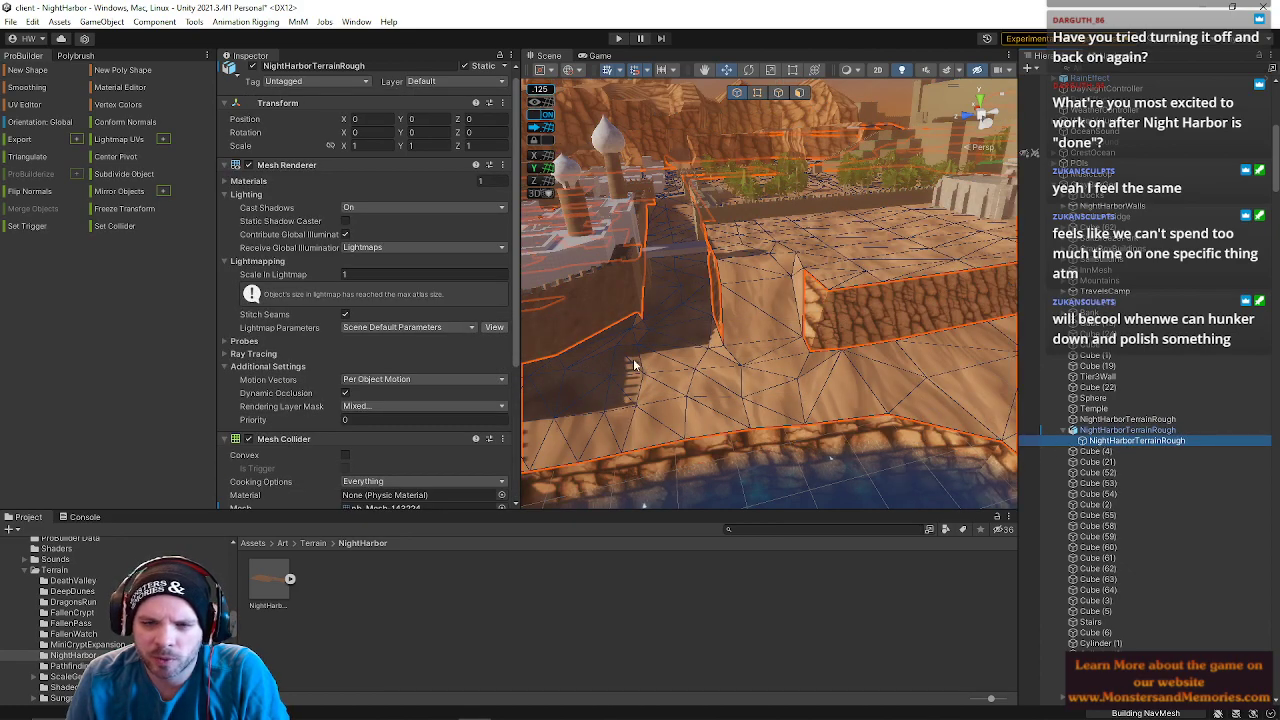
{"action": "scroll", "coordinate": [310, 370], "scroll_direction": "down", "scroll_amount": 5}
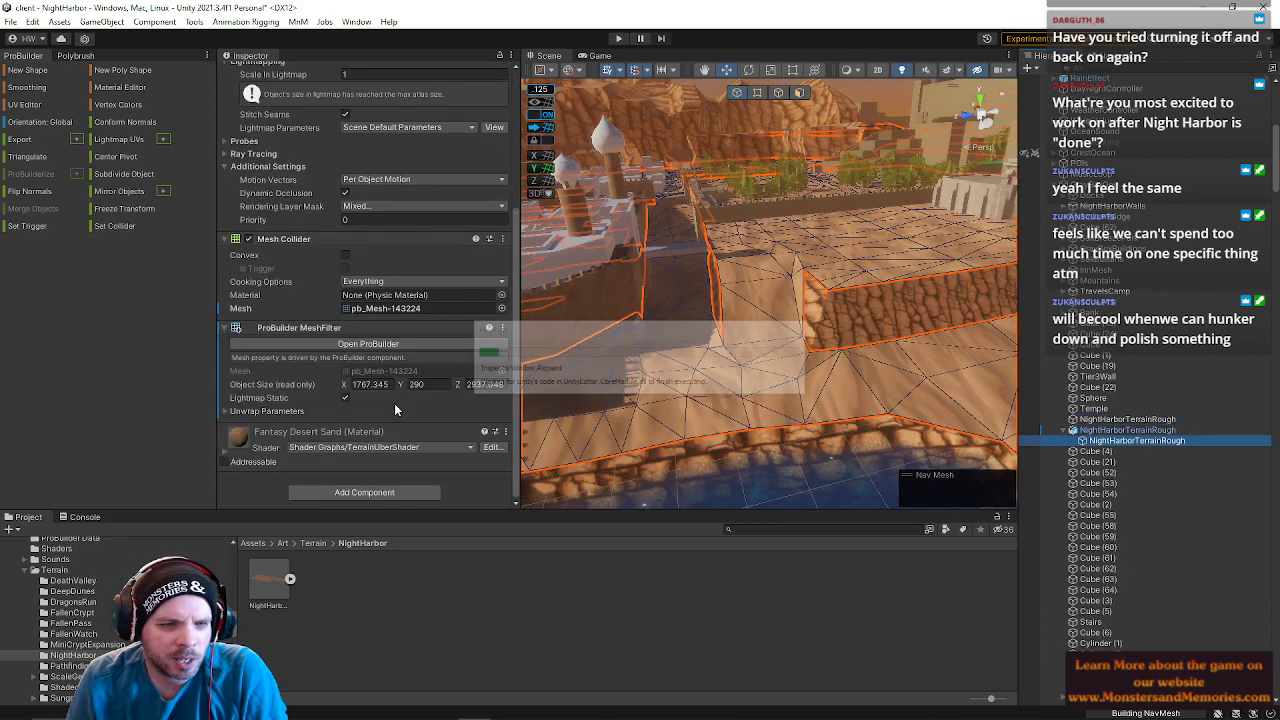
{"action": "left_click", "coordinate": [338, 490]}
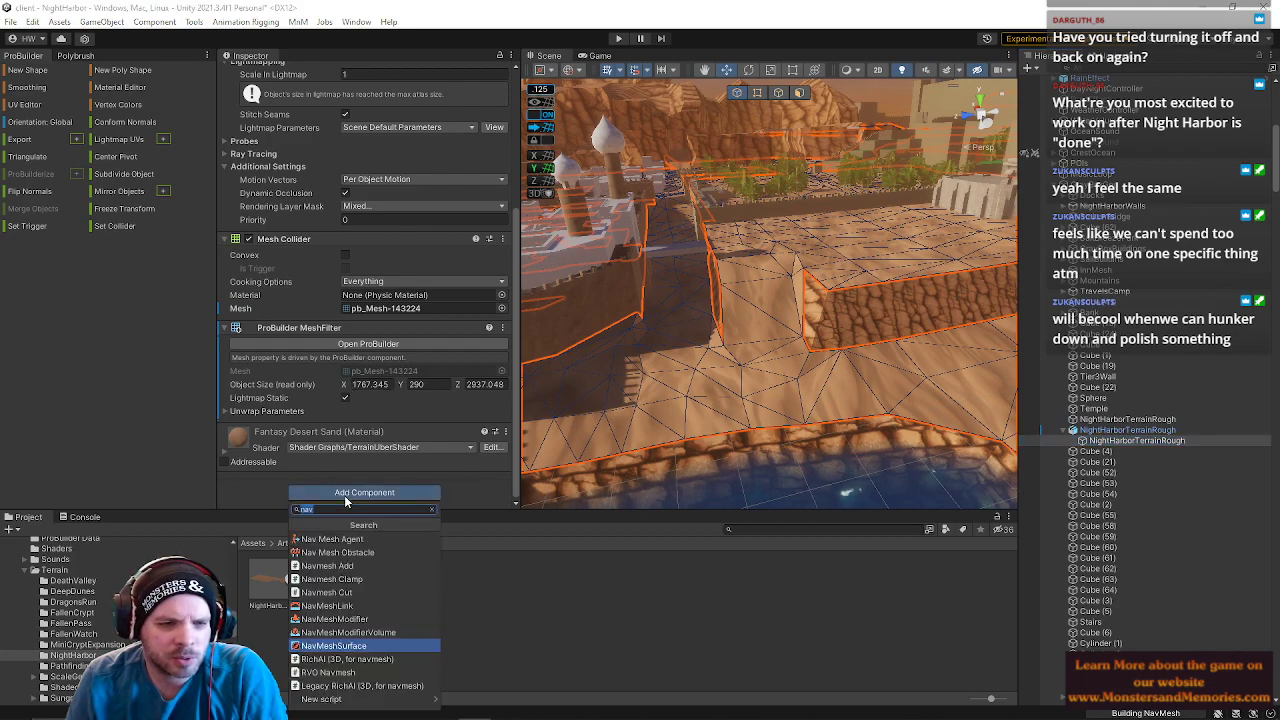
{"action": "left_click", "coordinate": [338, 645]}
{"action": "scroll", "coordinate": [395, 435], "scroll_direction": "down", "scroll_amount": 4}
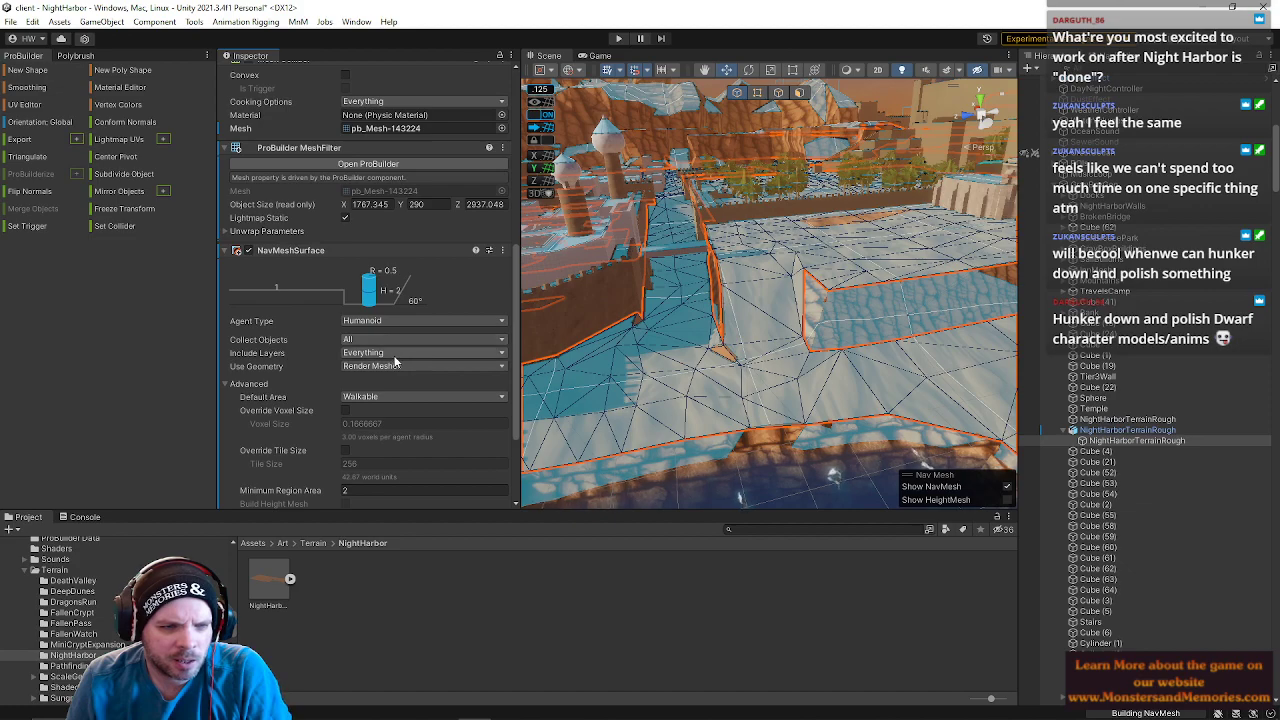
{"action": "left_click", "coordinate": [392, 366]}
{"action": "left_click", "coordinate": [403, 396]}
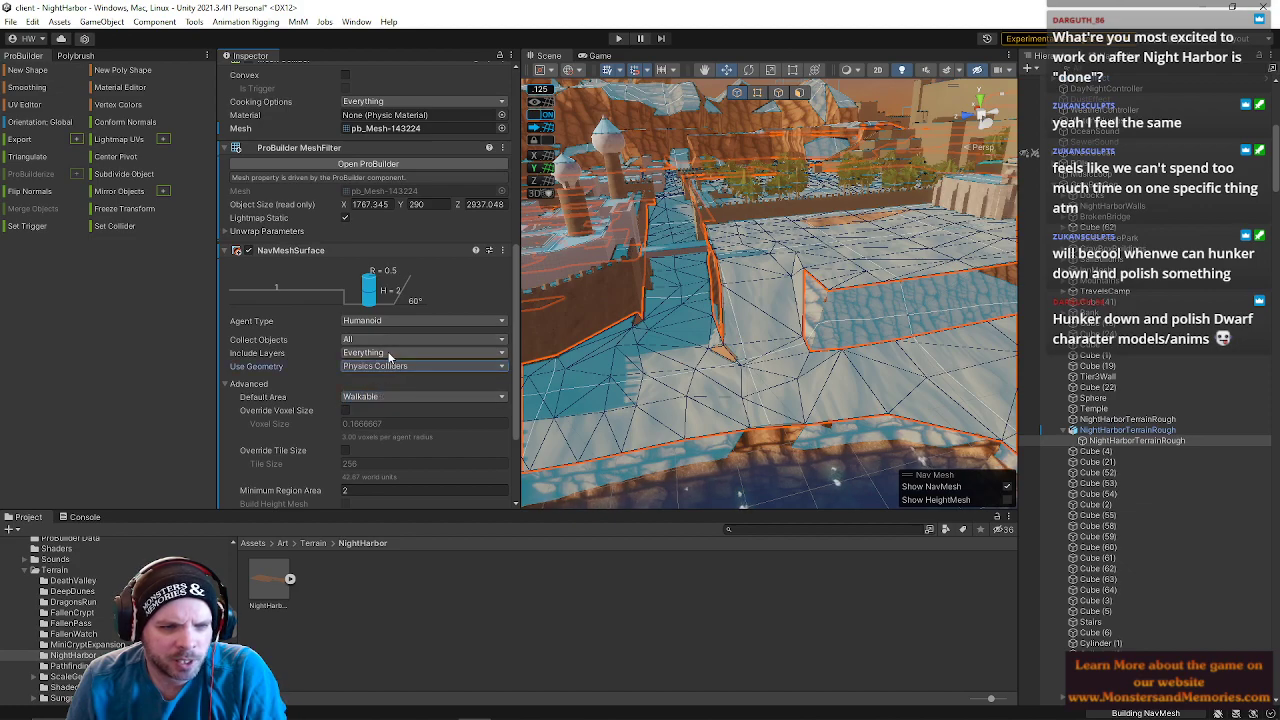
- Compare the Include Layers setting of the child mesh's NavMeshSurface with the original terrain's
{"action": "left_click", "coordinate": [387, 352]}
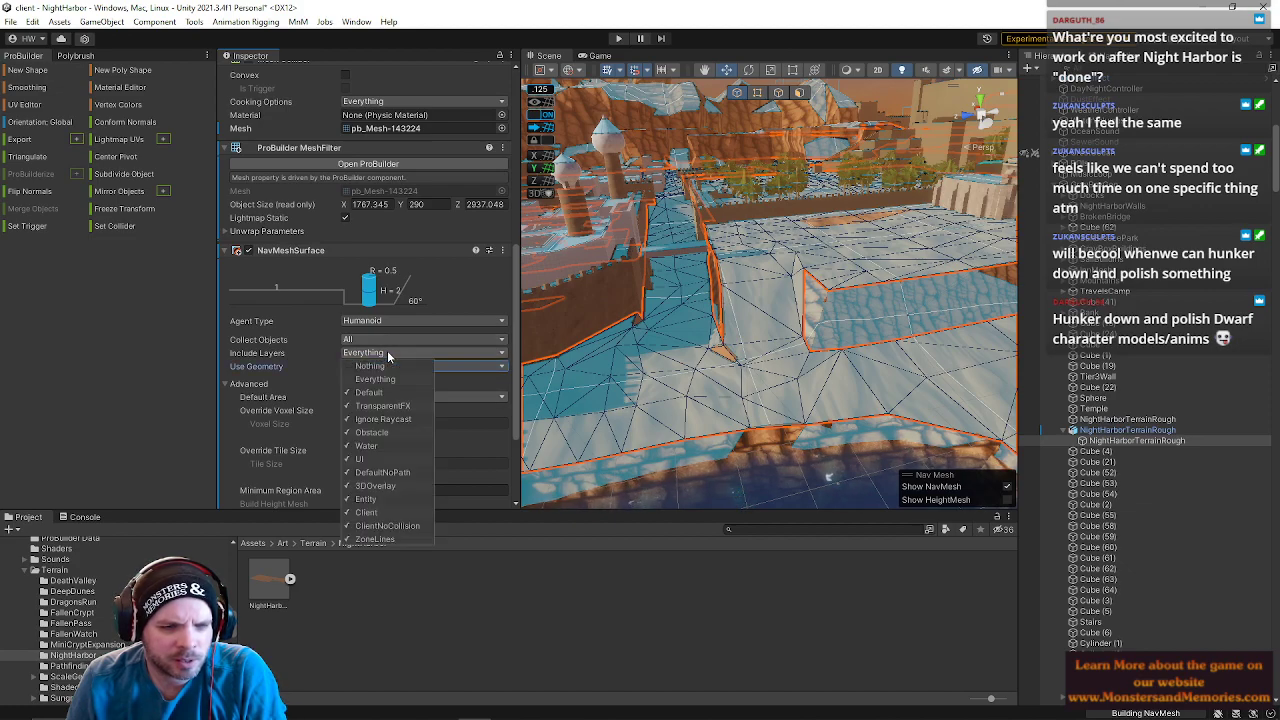
{"action": "left_click", "coordinate": [392, 349]}
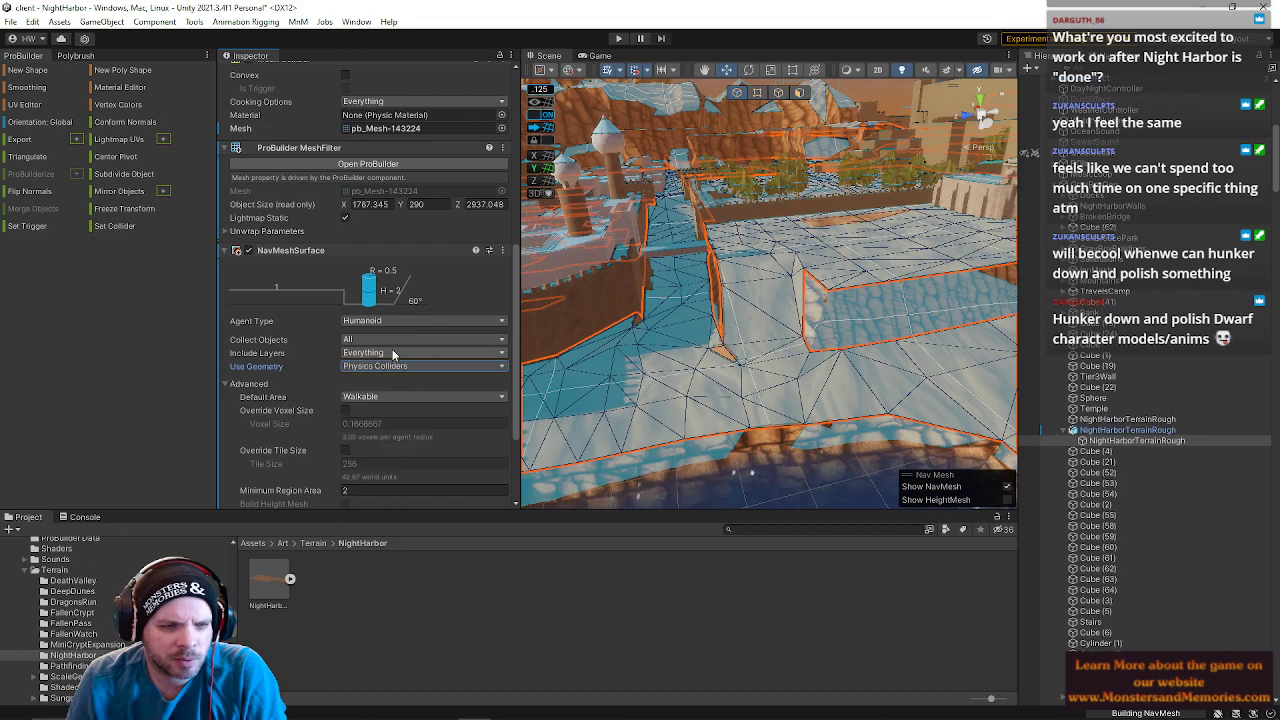
{"action": "left_click", "coordinate": [1130, 419]}
{"action": "scroll", "coordinate": [384, 402], "scroll_direction": "down", "scroll_amount": 5}
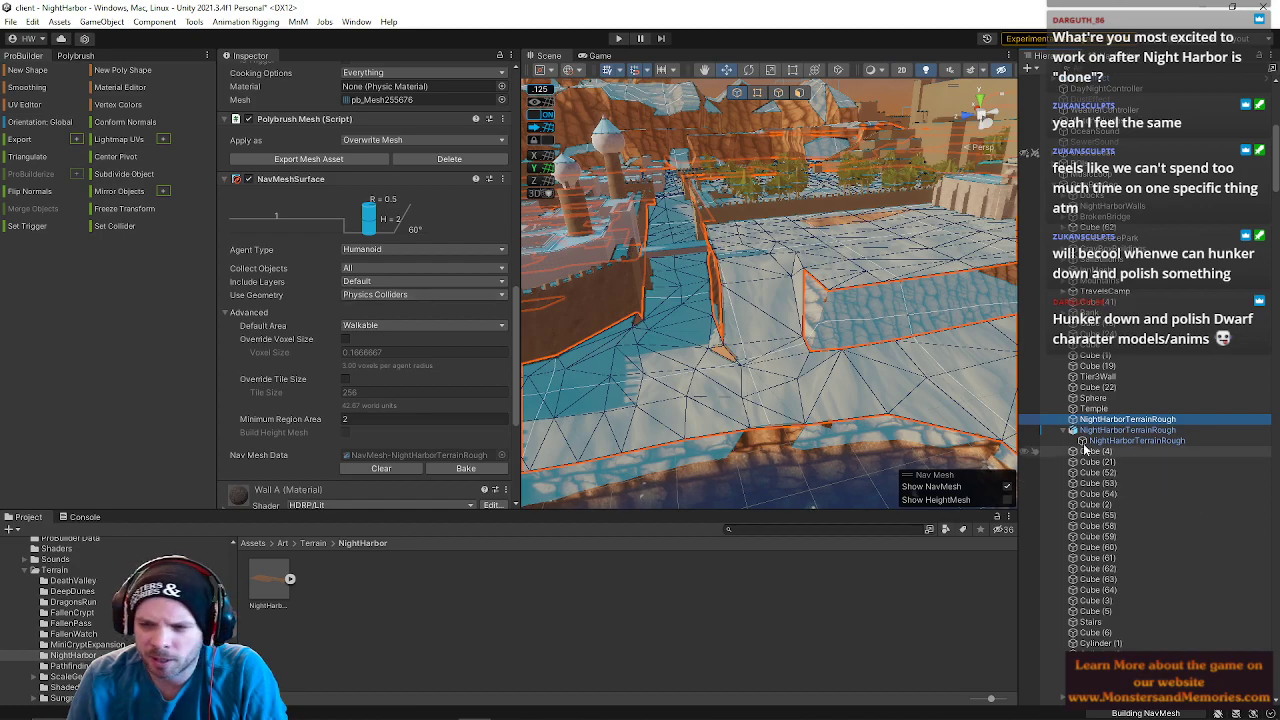
- Limit Include Layers on the child mesh's NavMeshSurface to Default by excluding every other layer
{"action": "left_click", "coordinate": [1120, 442]}
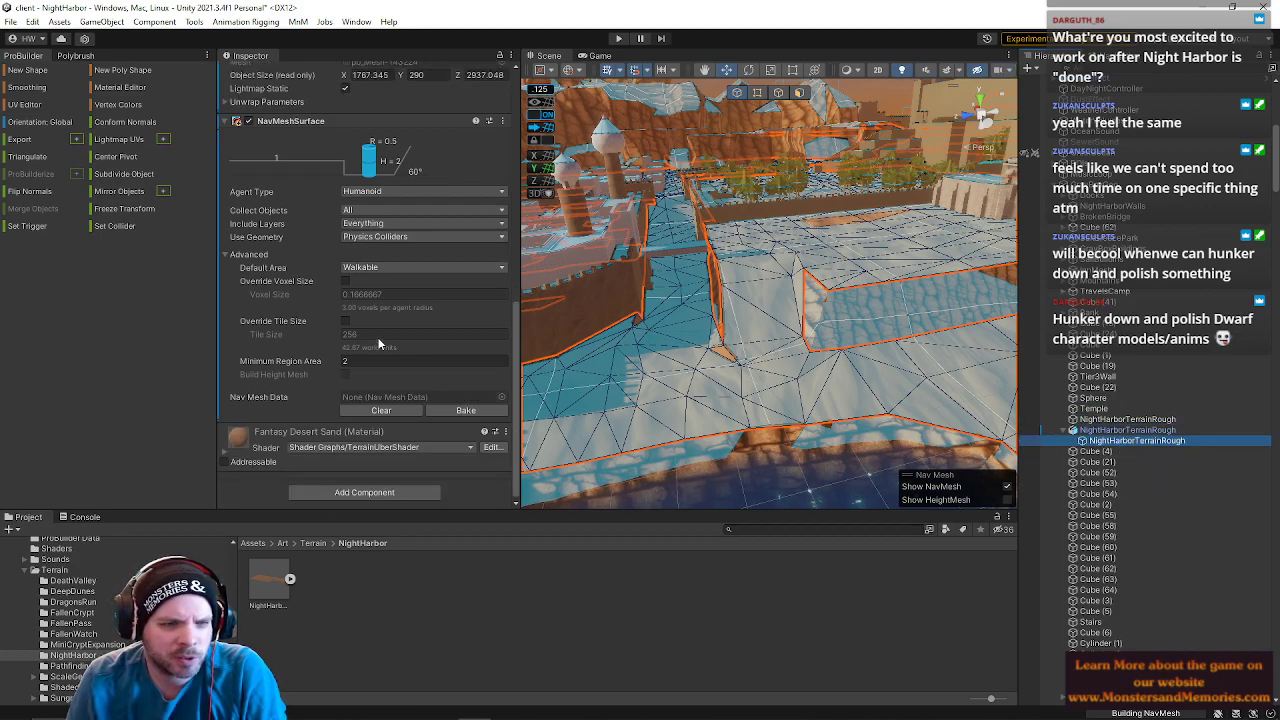
{"action": "left_click", "coordinate": [384, 224]}
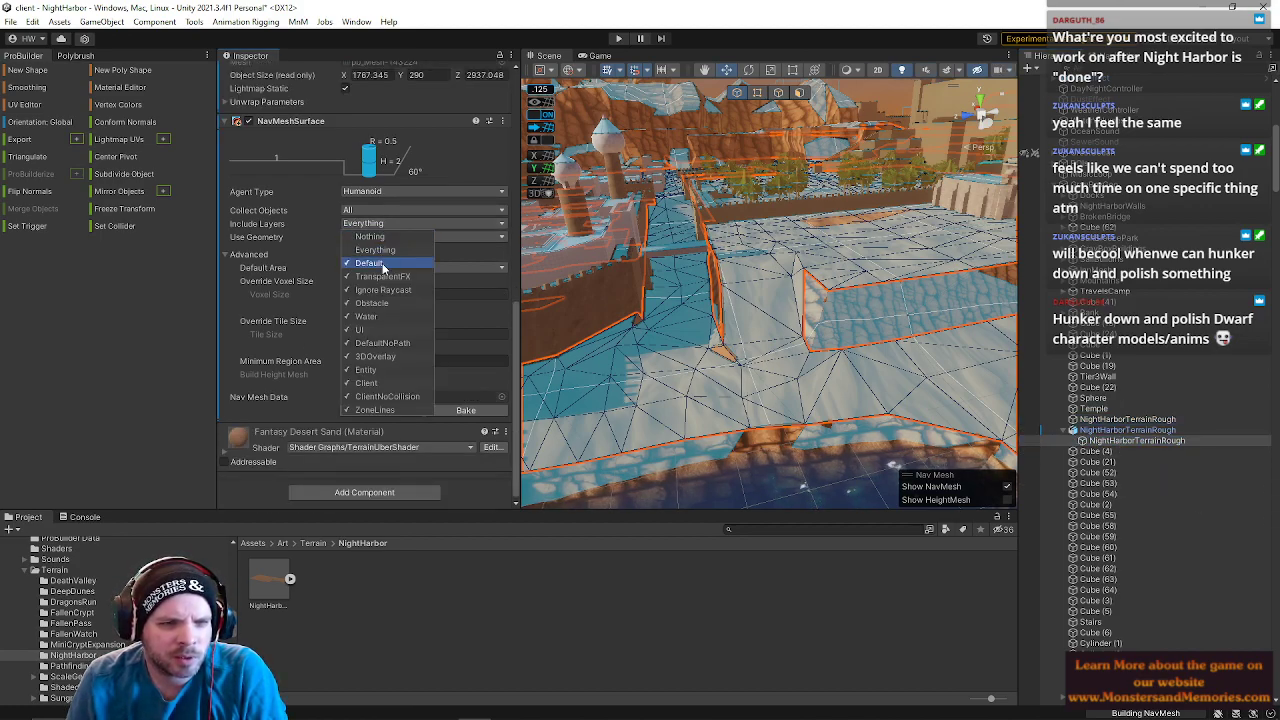
{"action": "left_click", "coordinate": [383, 266]}
{"action": "left_click", "coordinate": [369, 262]}
{"action": "left_click", "coordinate": [368, 289]}
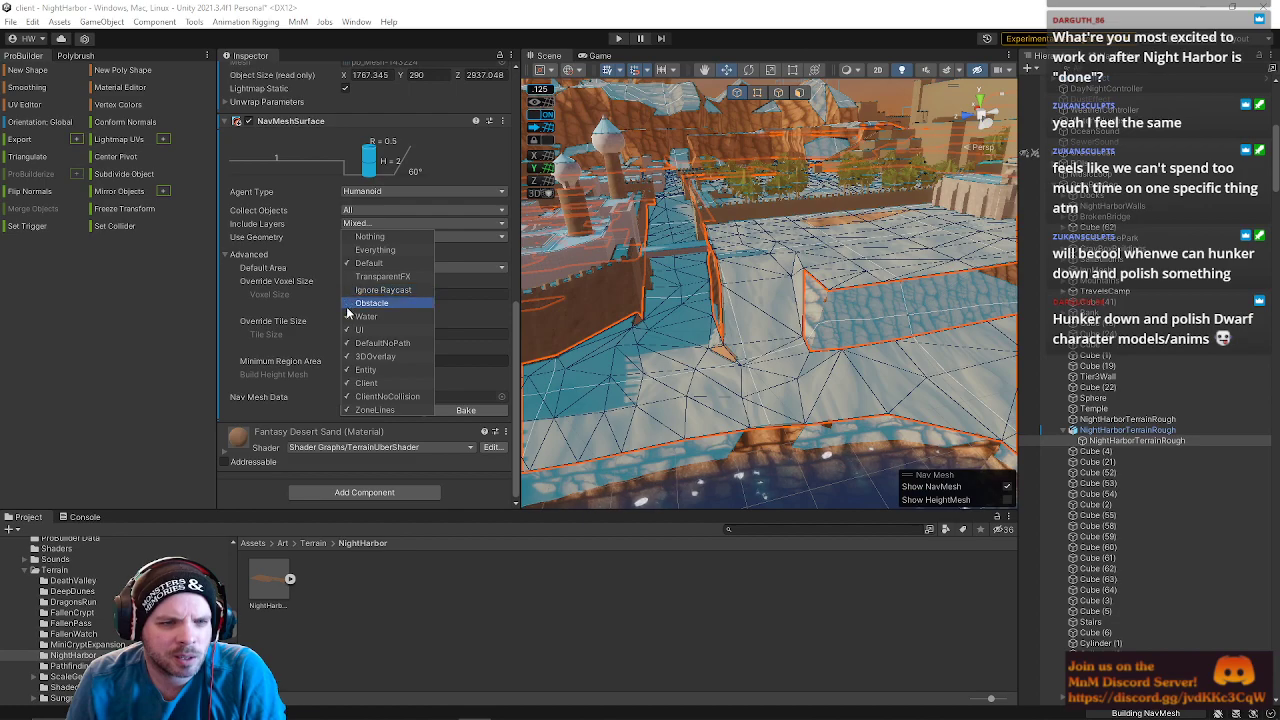
{"action": "left_click", "coordinate": [348, 304]}
{"action": "left_click", "coordinate": [348, 343]}
{"action": "left_click", "coordinate": [348, 356]}
{"action": "left_click", "coordinate": [348, 370]}
{"action": "left_click", "coordinate": [348, 383]}
{"action": "left_click", "coordinate": [348, 397]}
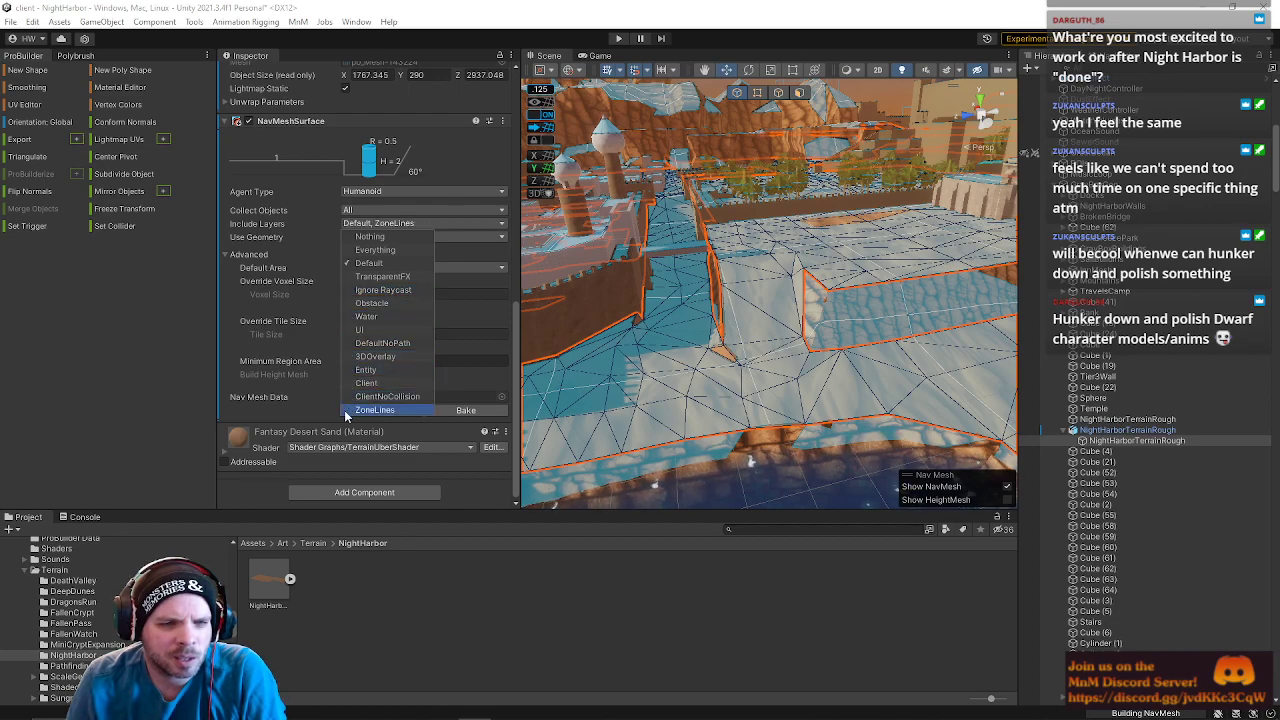
{"action": "left_click", "coordinate": [346, 410]}
{"action": "left_click", "coordinate": [316, 257]}
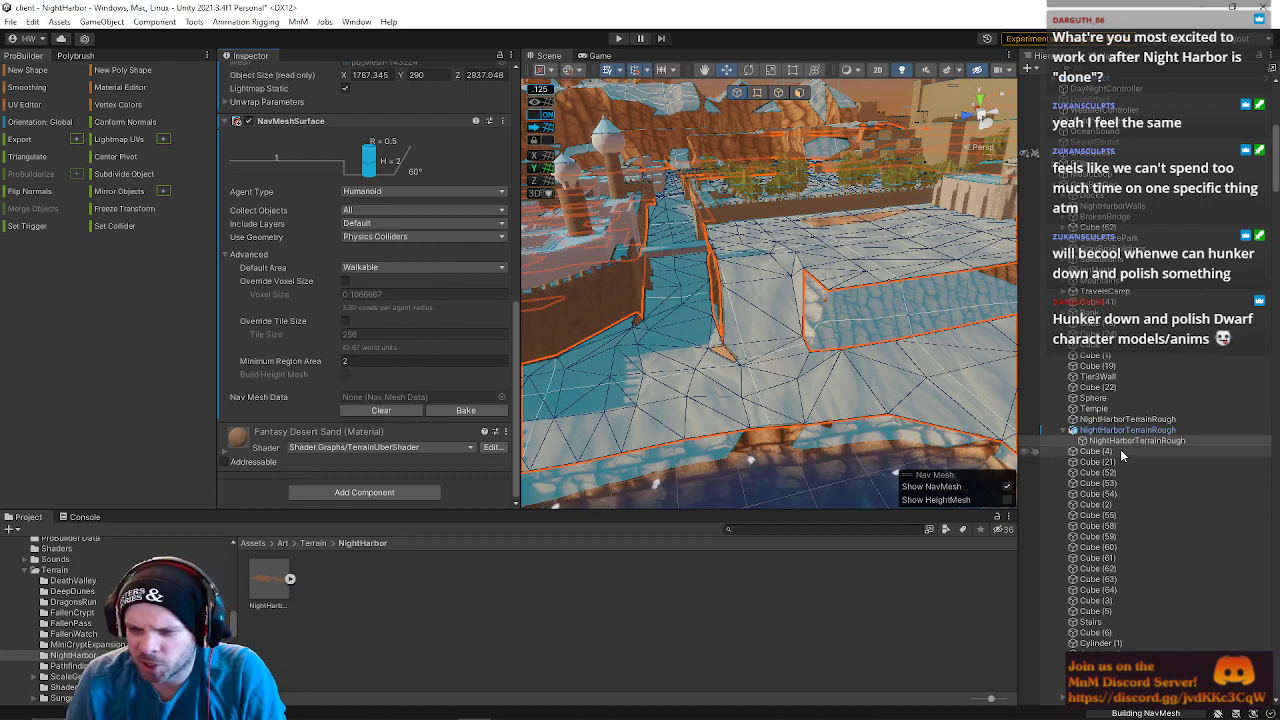
- Examine the original terrain's NavMeshSurface options for Include Layers, Collect Objects, Agent Type and the advanced settings
{"action": "left_click", "coordinate": [1127, 419]}
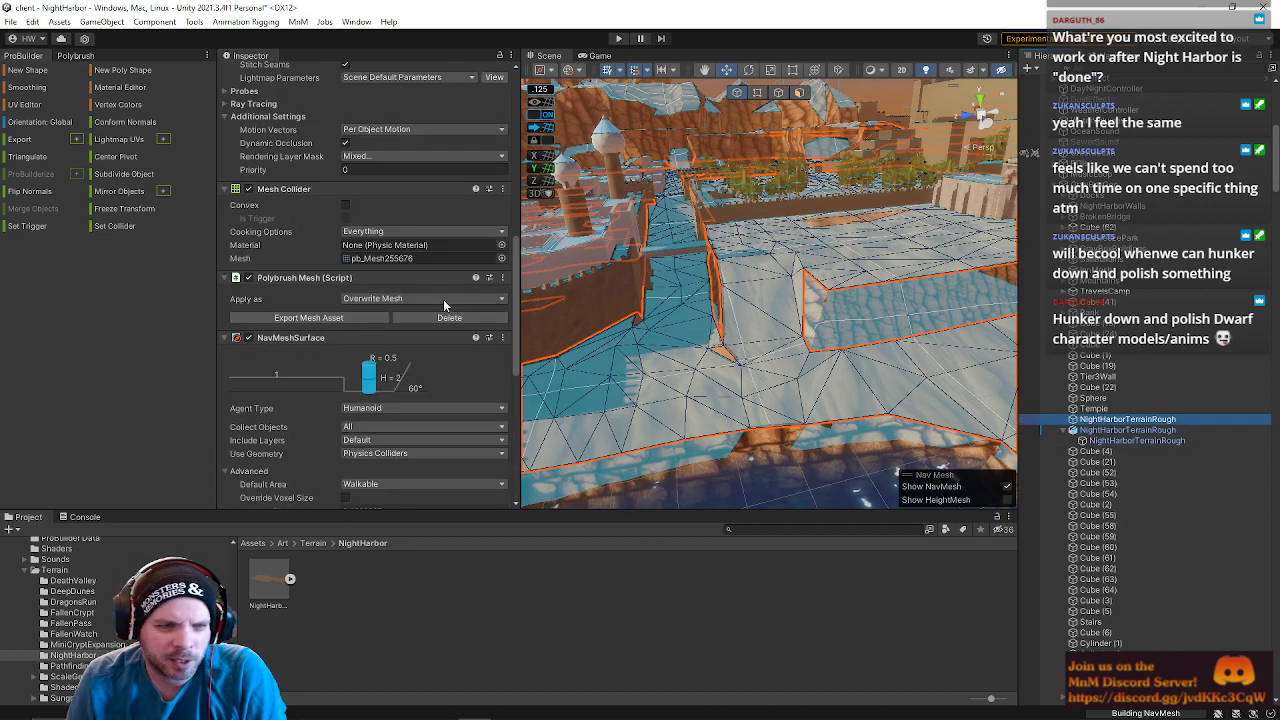
{"action": "left_click", "coordinate": [394, 441]}
{"action": "left_click", "coordinate": [474, 443]}
{"action": "left_click", "coordinate": [492, 429]}
{"action": "left_click", "coordinate": [492, 429]}
{"action": "left_click", "coordinate": [492, 429]}
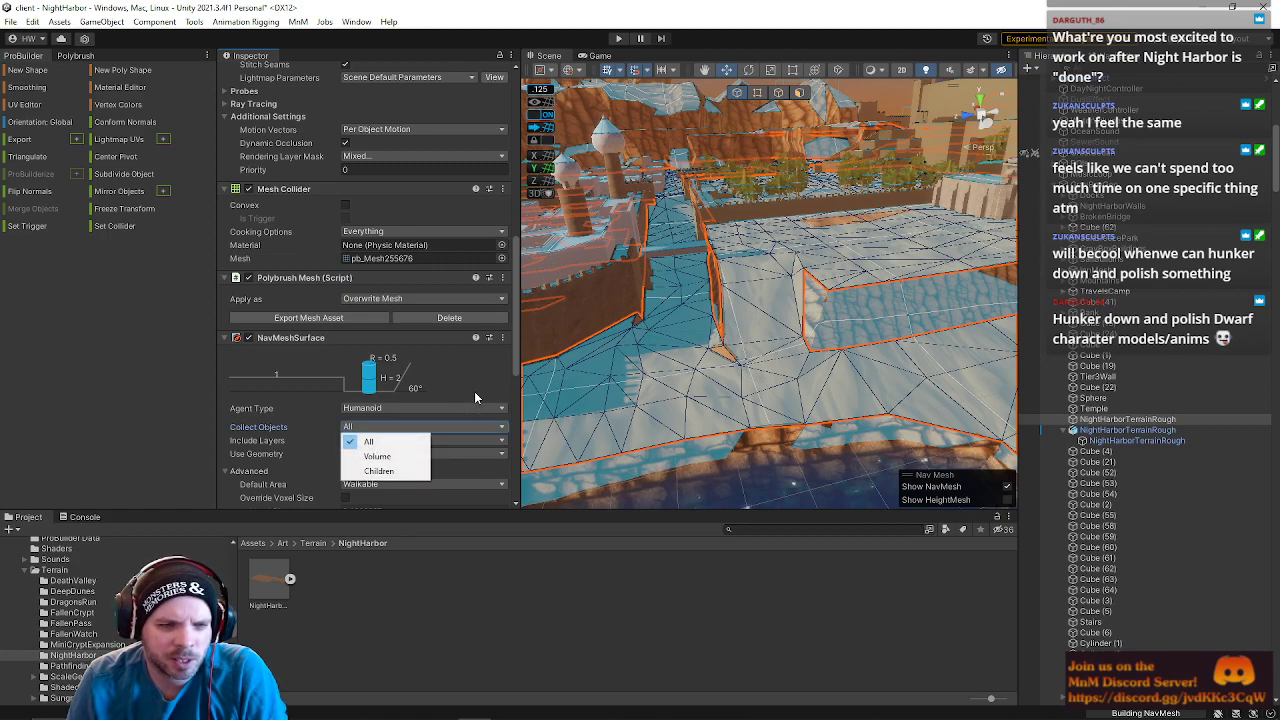
{"action": "left_click", "coordinate": [488, 410]}
{"action": "left_click", "coordinate": [488, 410]}
{"action": "left_click", "coordinate": [483, 390]}
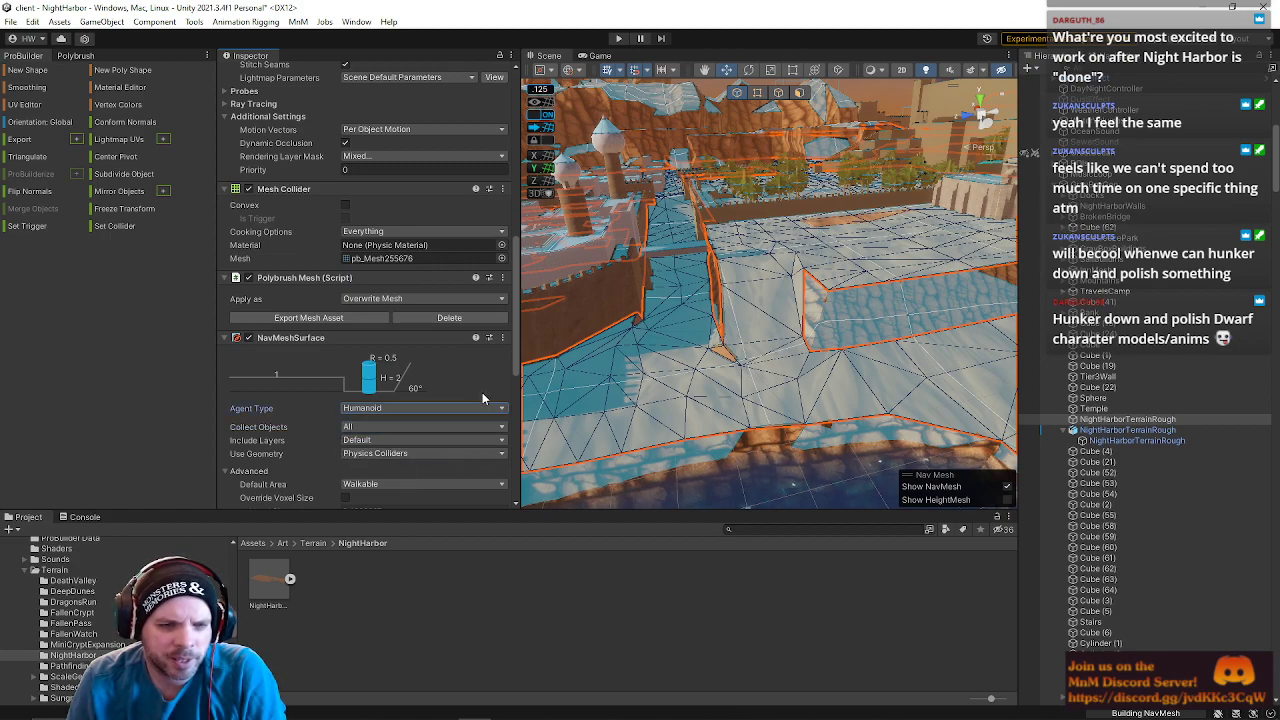
{"action": "scroll", "coordinate": [474, 427], "scroll_direction": "down", "scroll_amount": 3}
{"action": "left_click", "coordinate": [381, 377]}
{"action": "left_click", "coordinate": [401, 377]}
{"action": "left_click", "coordinate": [401, 377]}
- Check the child mesh's NavMeshSurface options for Default Area, Use Geometry, Include Layers, Collect Objects and Agent Type
{"action": "left_click", "coordinate": [1150, 441]}
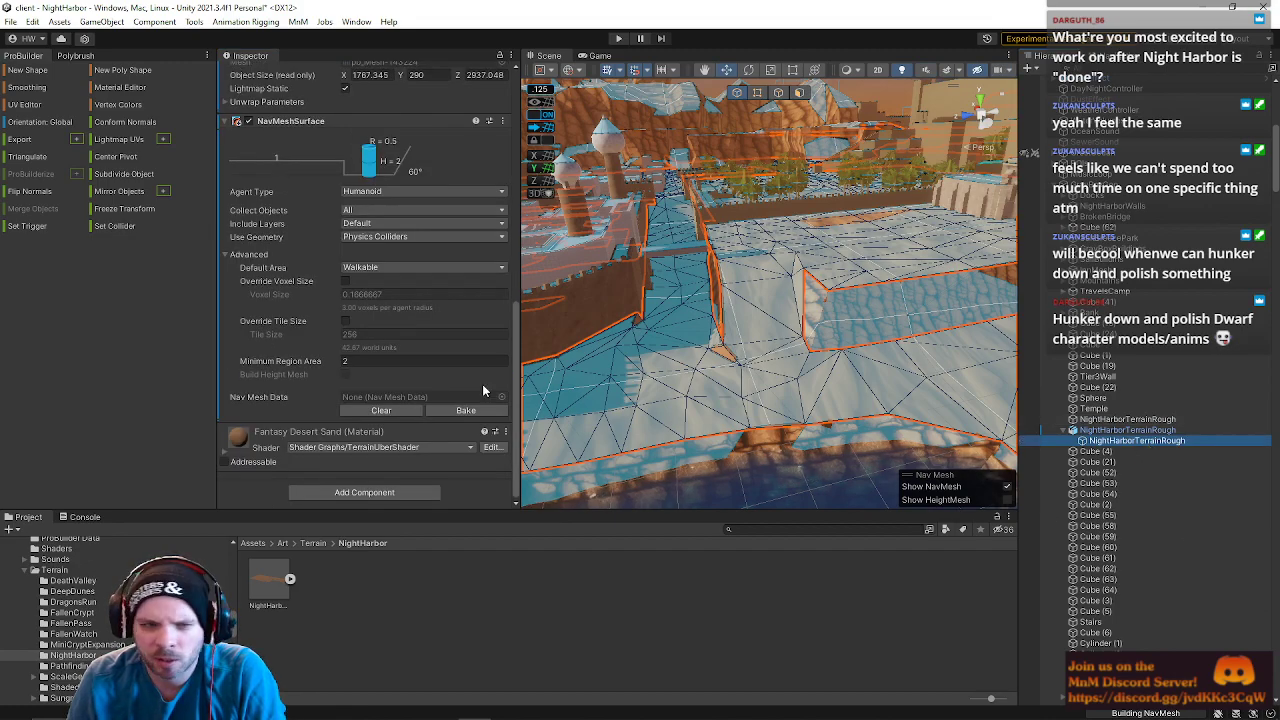
{"action": "left_click", "coordinate": [377, 268]}
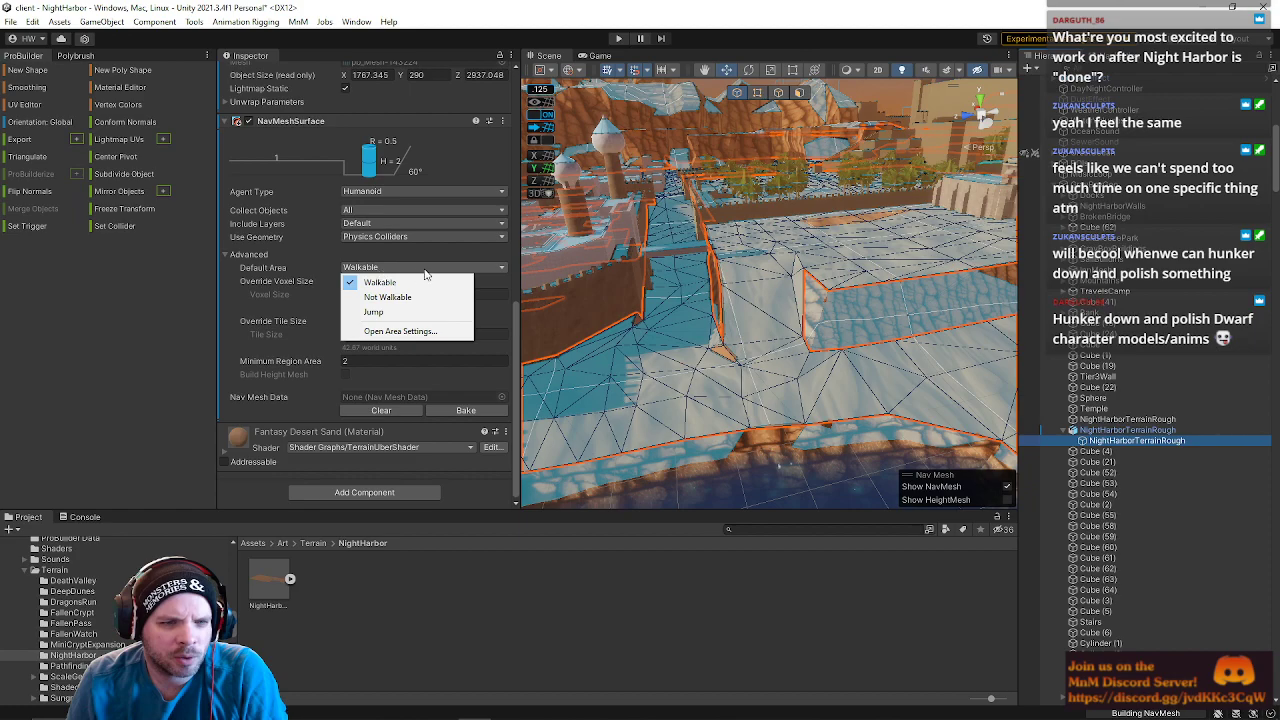
{"action": "left_click", "coordinate": [458, 256]}
{"action": "left_click", "coordinate": [386, 237]}
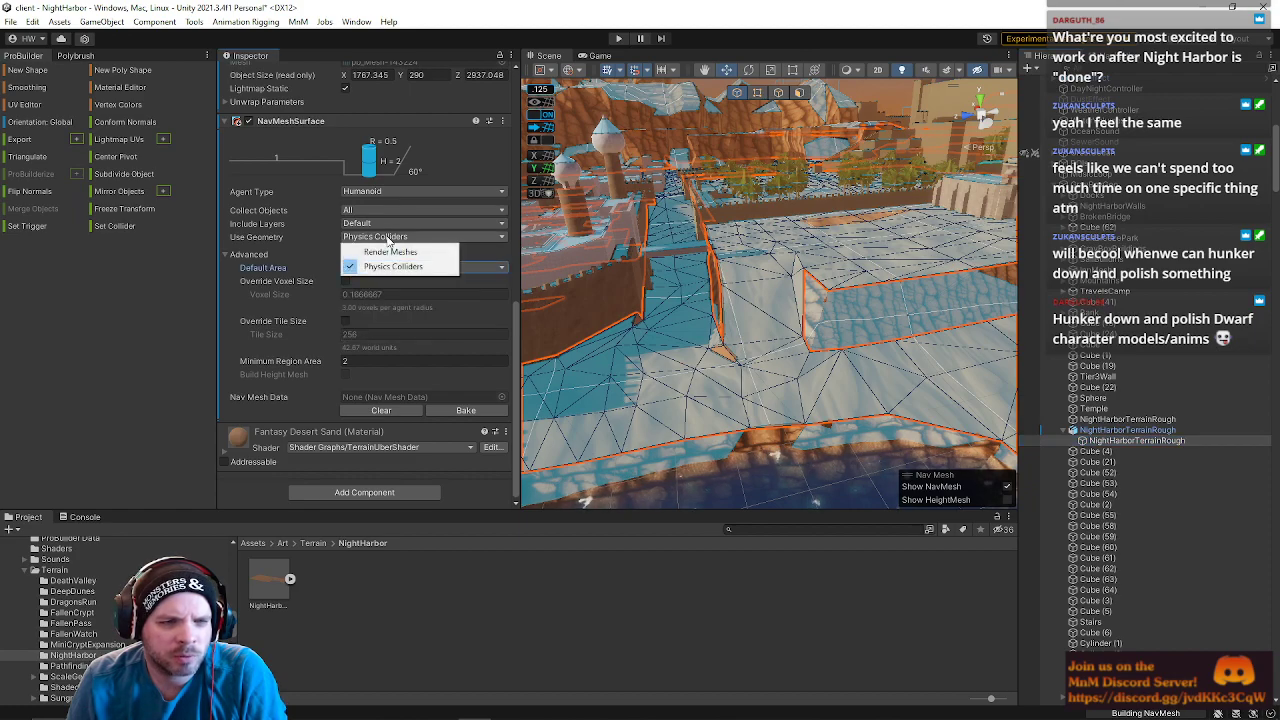
{"action": "left_click", "coordinate": [464, 237]}
{"action": "left_click", "coordinate": [464, 237]}
{"action": "left_click", "coordinate": [391, 223]}
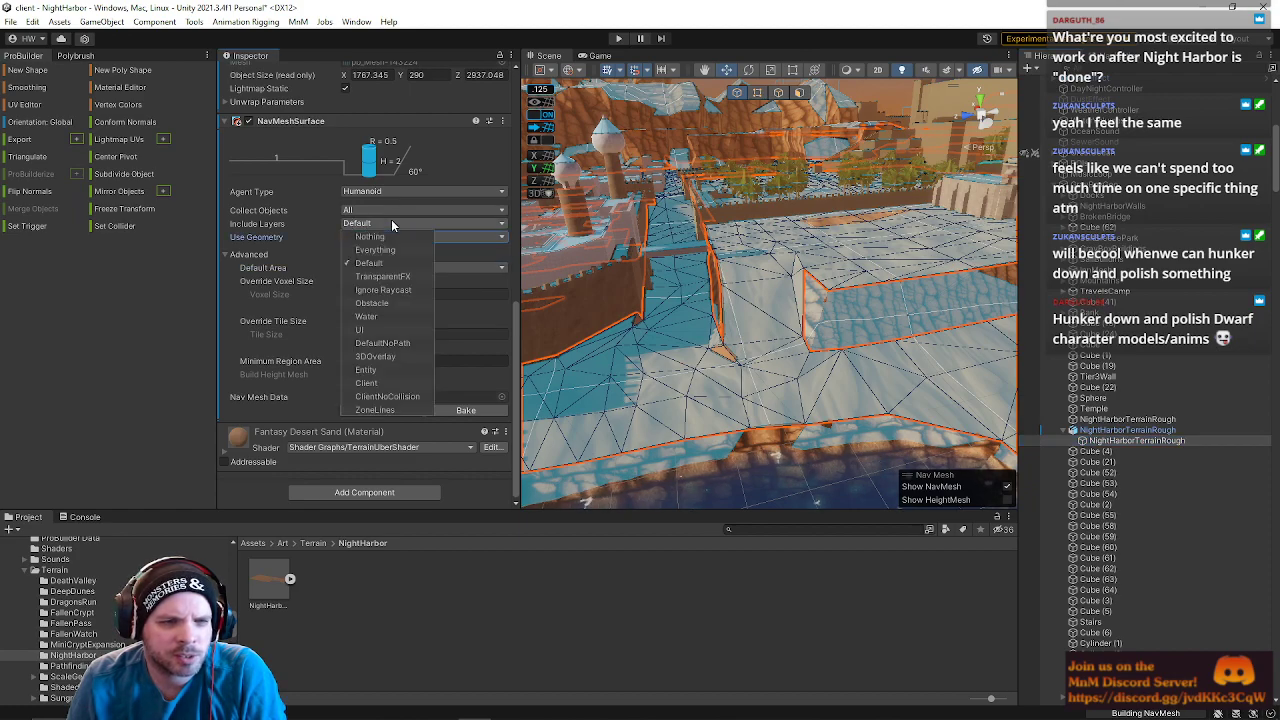
{"action": "left_click", "coordinate": [435, 223]}
{"action": "left_click", "coordinate": [434, 212]}
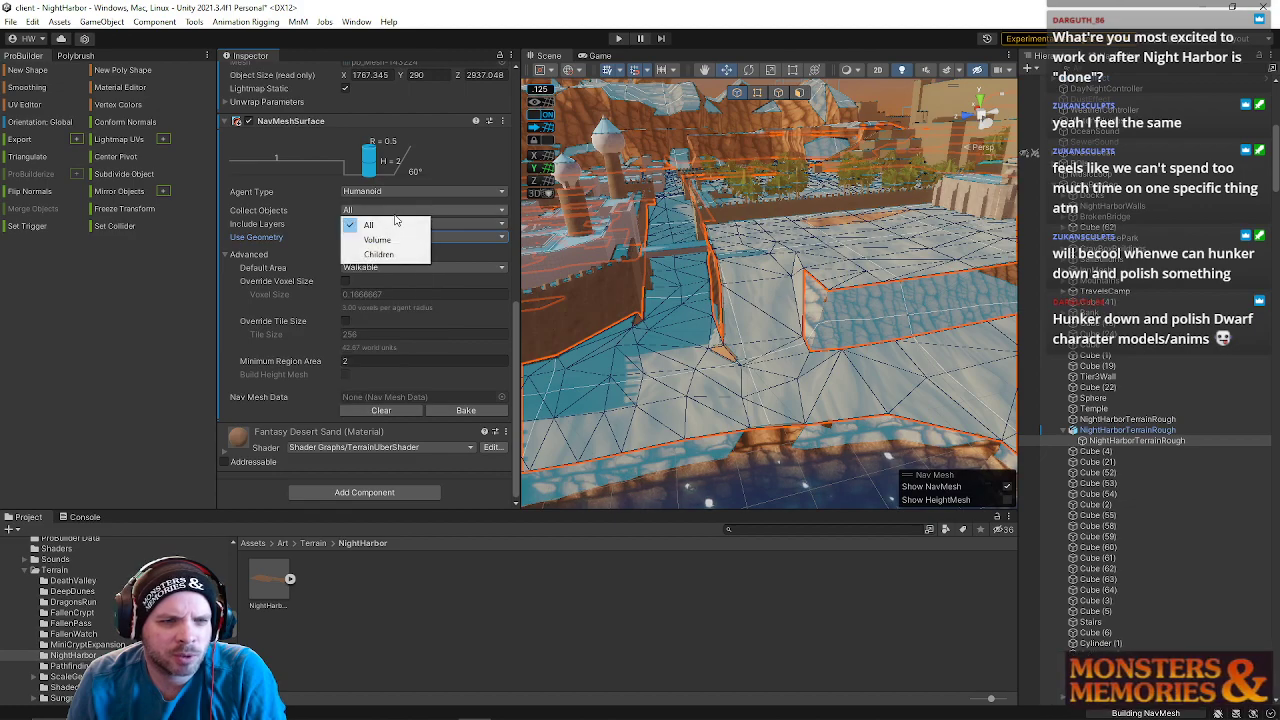
{"action": "left_click", "coordinate": [445, 192]}
{"action": "left_click", "coordinate": [445, 192]}
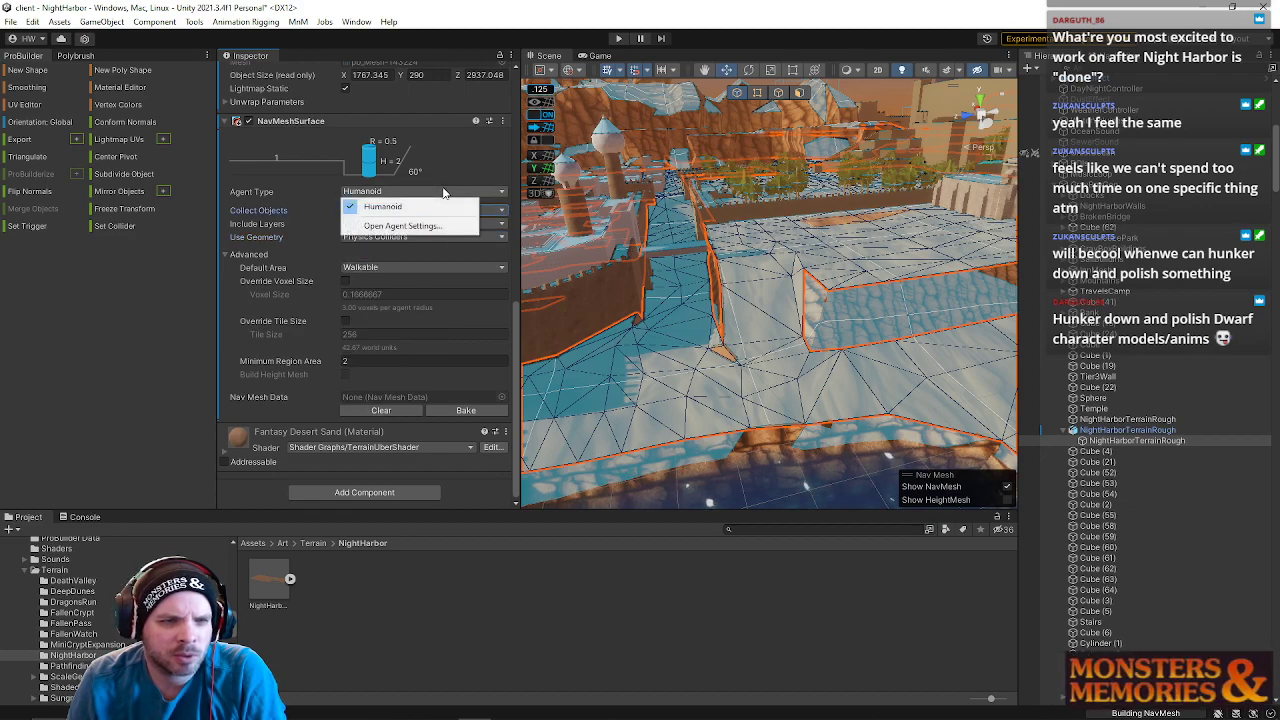
{"action": "left_click", "coordinate": [317, 254]}
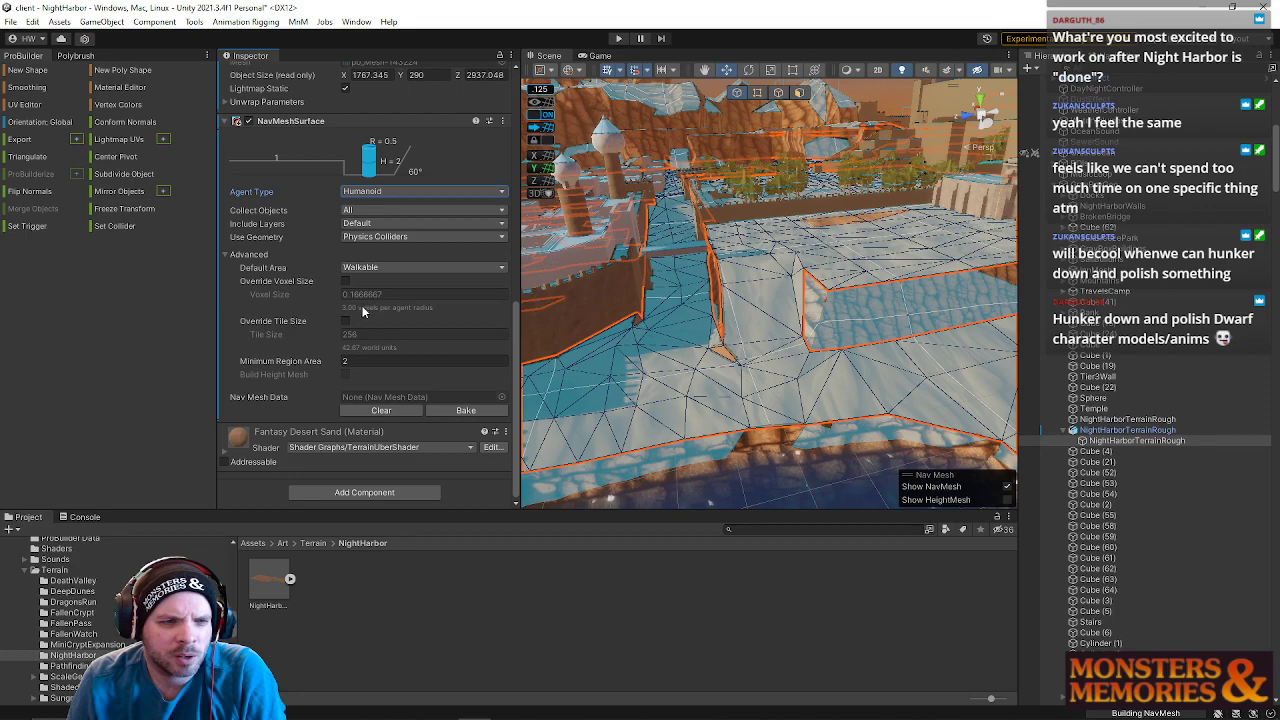
- Recheck the original terrain's NavMeshSurface settings and bake the nav mesh from the imported child mesh's NavMeshSurface
{"action": "left_click", "coordinate": [1120, 419]}
{"action": "scroll", "coordinate": [351, 383], "scroll_direction": "down", "scroll_amount": 2}
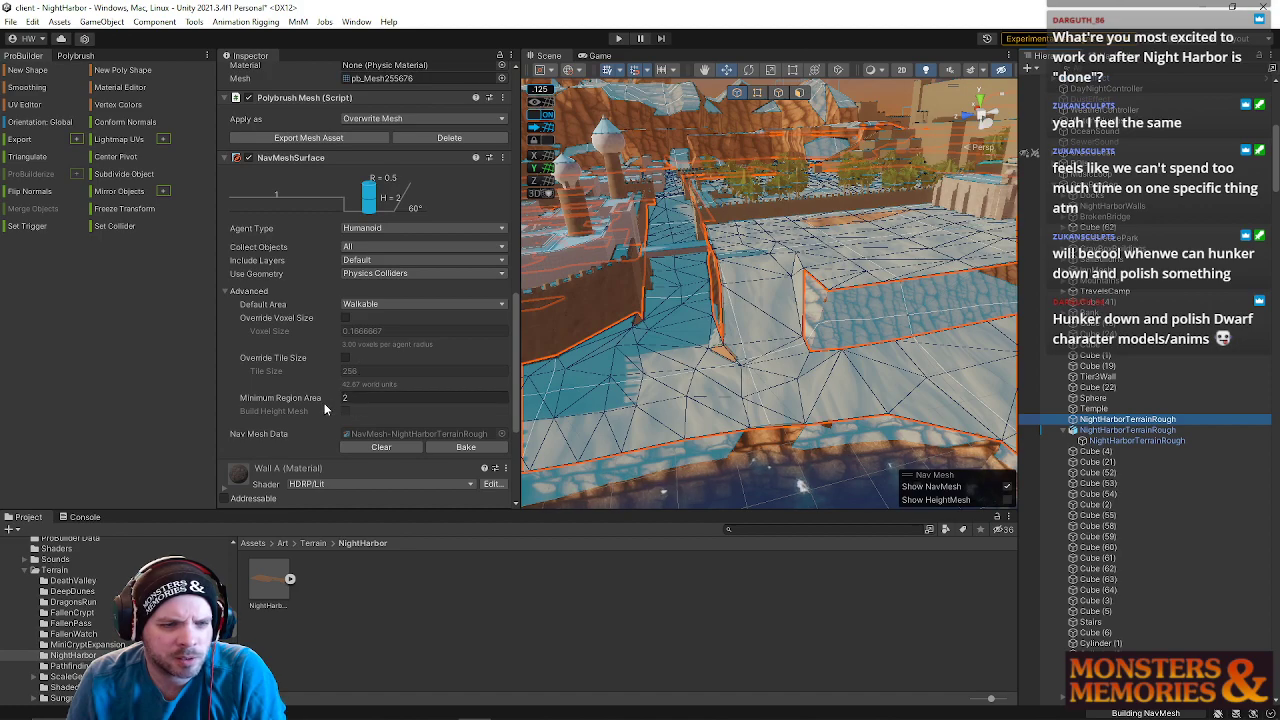
{"action": "left_click", "coordinate": [1128, 440]}
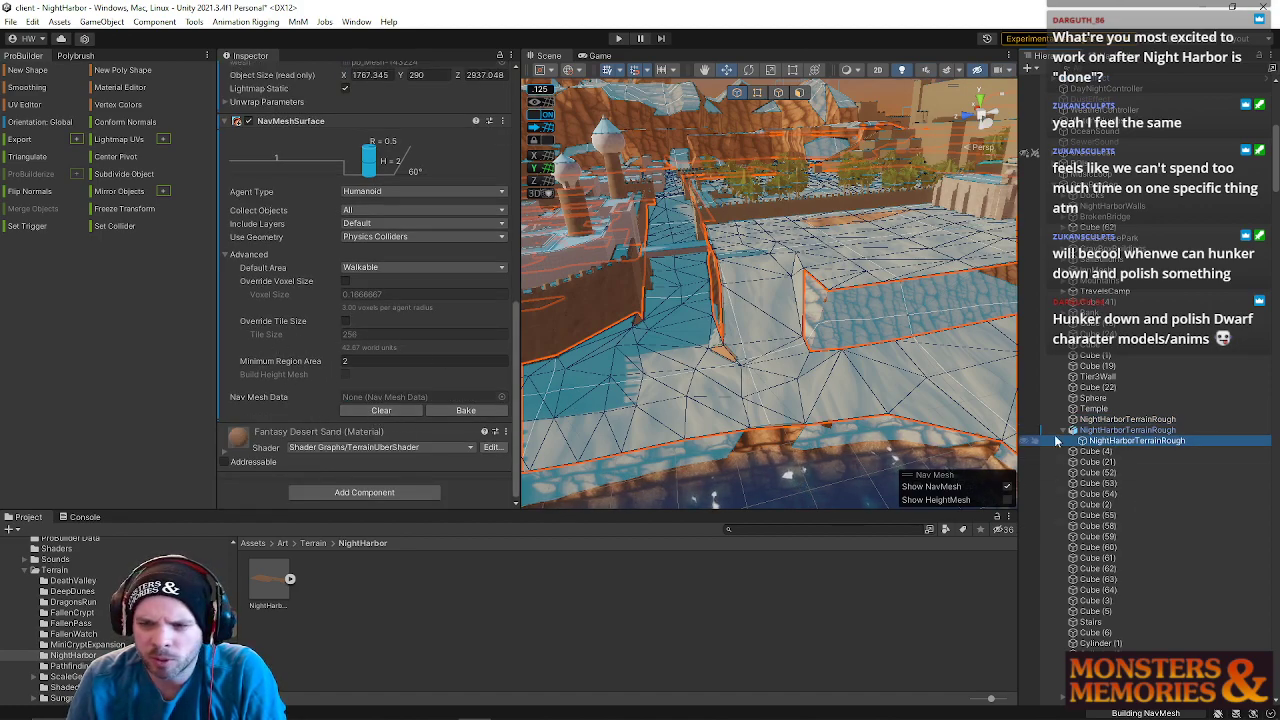
{"action": "left_click", "coordinate": [460, 411]}
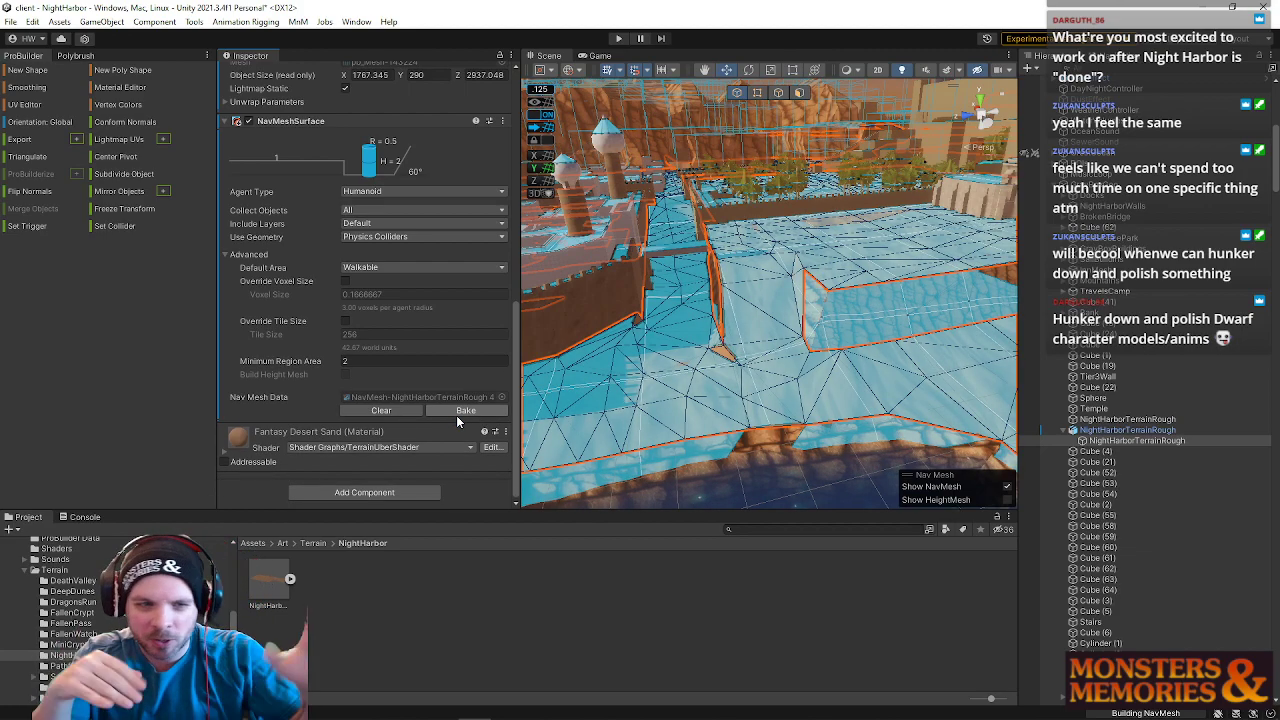
- Delete the original NightHarborTerrainRough object from the scene, keeping the imported terrain
{"action": "left_click", "coordinate": [1094, 422]}
{"action": "right_click_drag", "start_coordinate": [777, 333], "coordinate": [828, 289]}
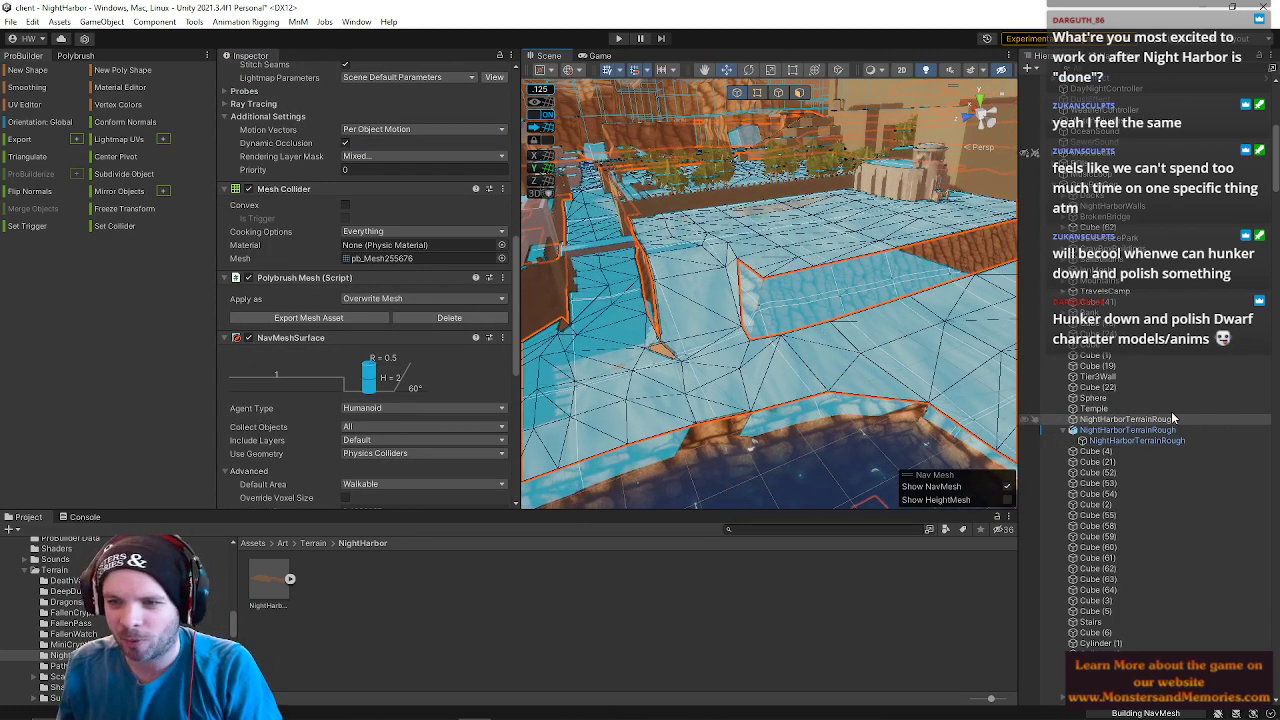
{"action": "left_click", "coordinate": [1146, 420]}
{"action": "key", "text": "Delete"}
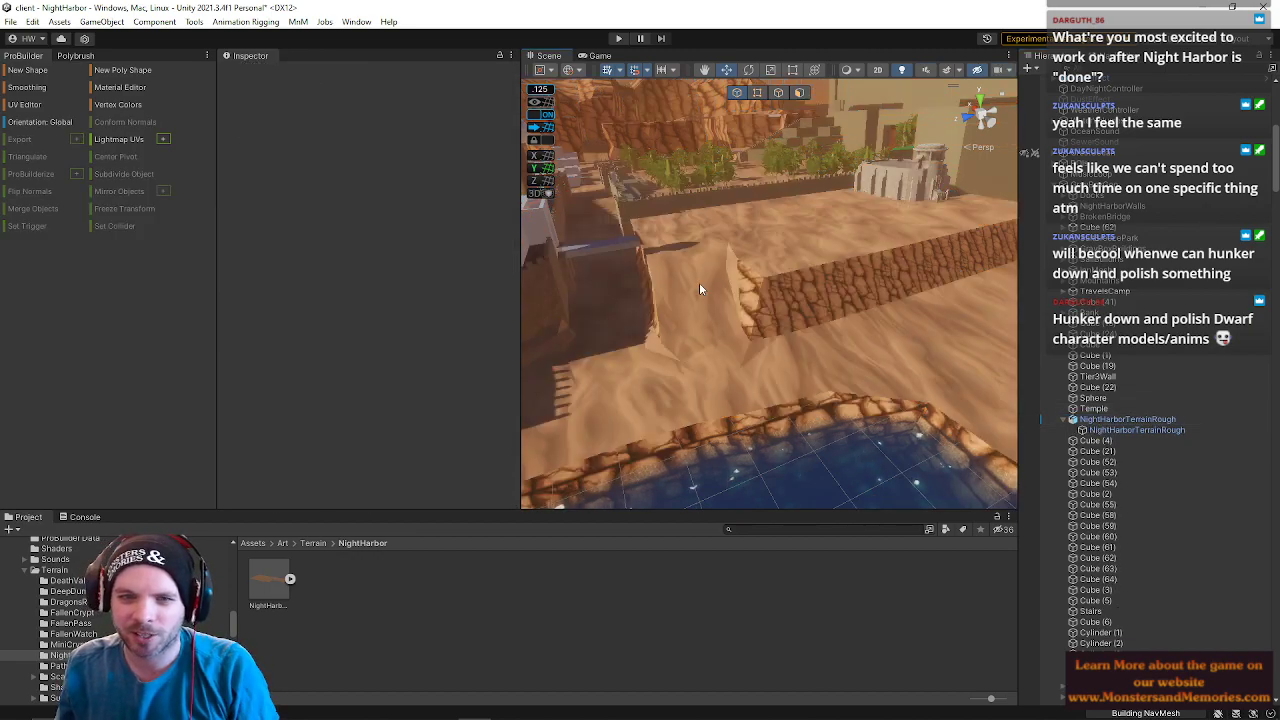
{"action": "key", "text": "ctrl+z"}
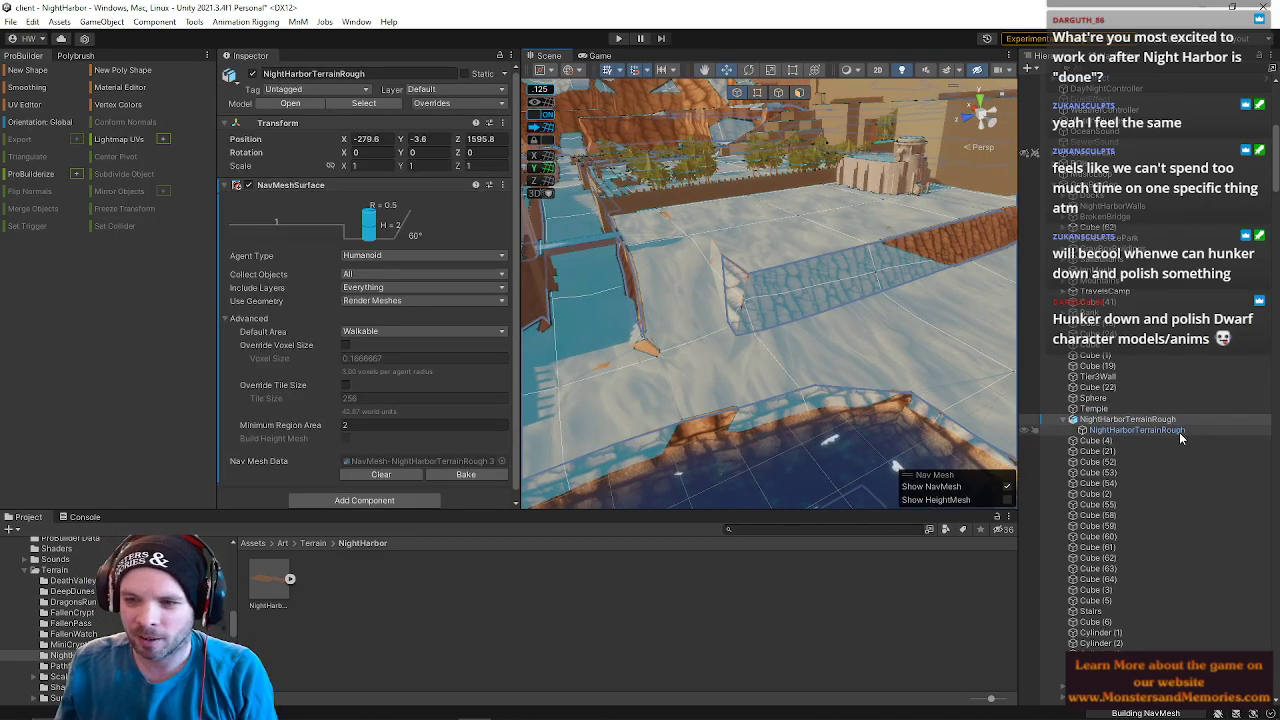
- Dock the Inspector in the Hierarchy's pane to widen the Scene view, with the crenellated tower beside the buildings framed
{"action": "left_click", "coordinate": [1179, 432]}
{"action": "key", "text": "w"}
{"action": "right_click_drag", "start_coordinate": [801, 320], "coordinate": [735, 367]}
{"action": "left_click", "coordinate": [735, 367]}
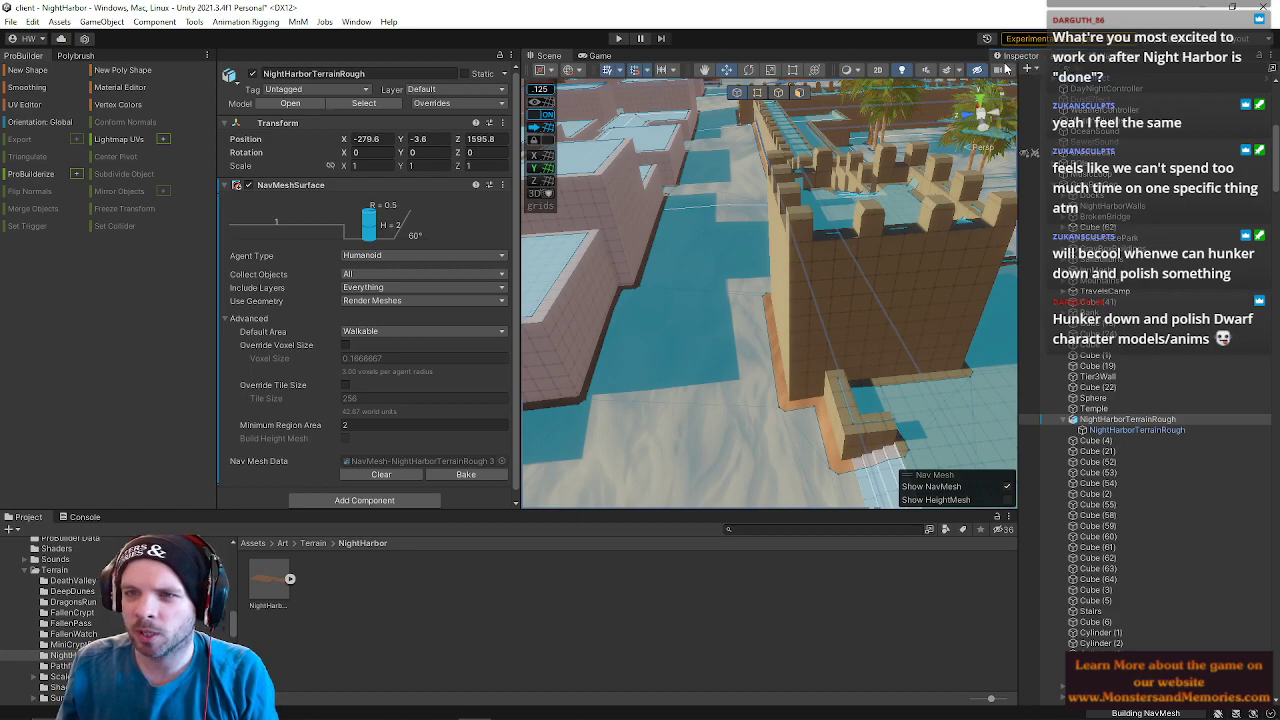
{"action": "left_click_drag", "start_coordinate": [1051, 65], "coordinate": [1040, 59]}
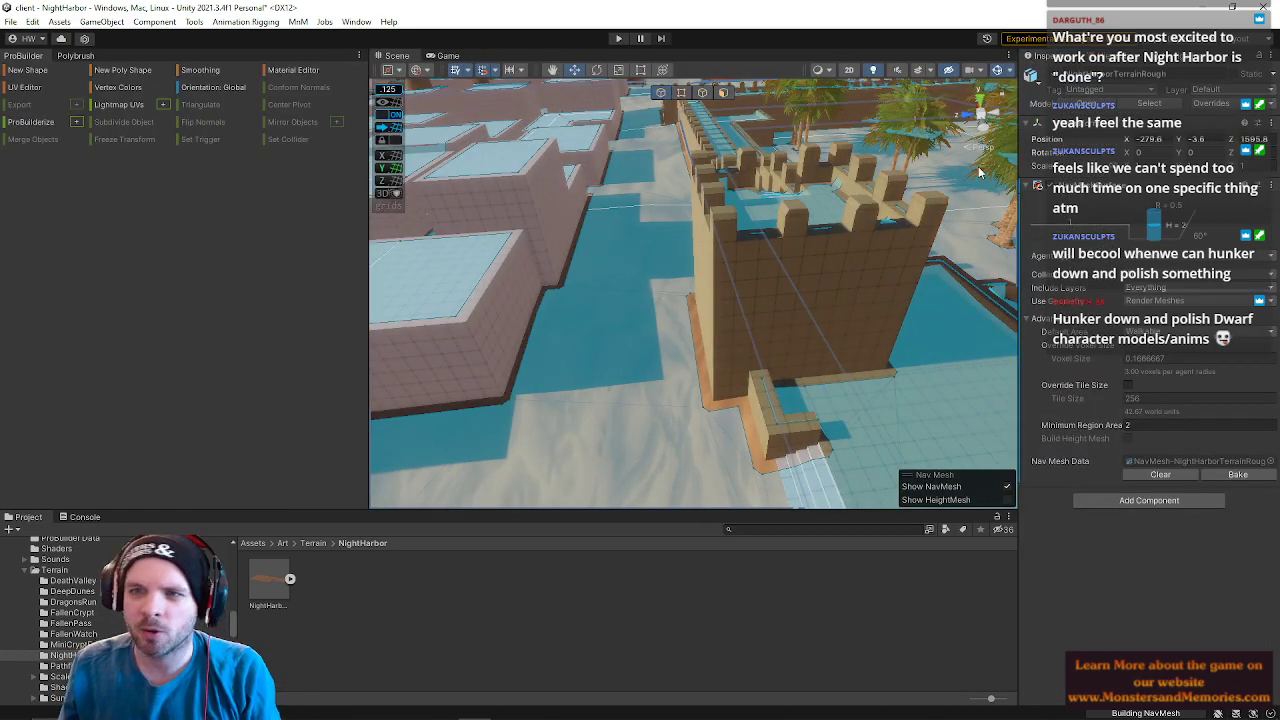
- Raise a vertex of the imported terrain between the buildings and the crenellated tower into a mound using ProBuilder vertex selection
{"action": "right_click_drag", "start_coordinate": [622, 288], "coordinate": [628, 313]}
{"action": "left_click", "coordinate": [628, 318]}
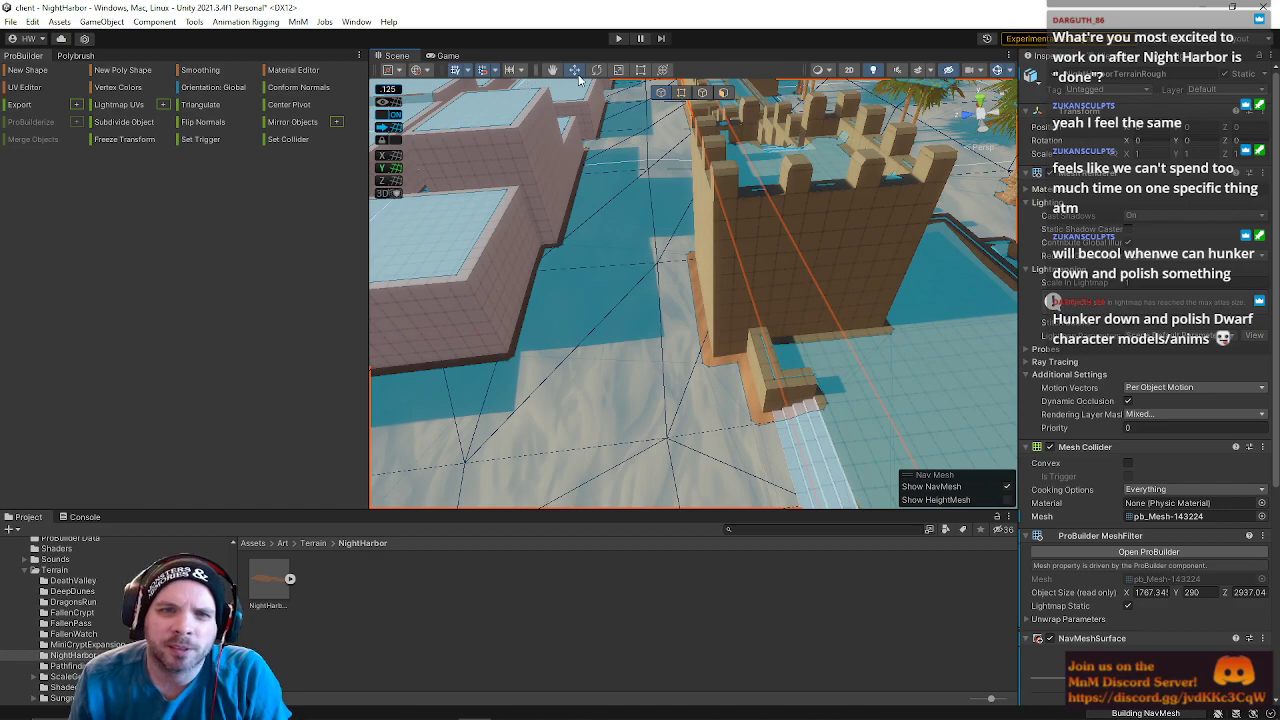
{"action": "left_click", "coordinate": [679, 93]}
{"action": "left_click", "coordinate": [658, 266]}
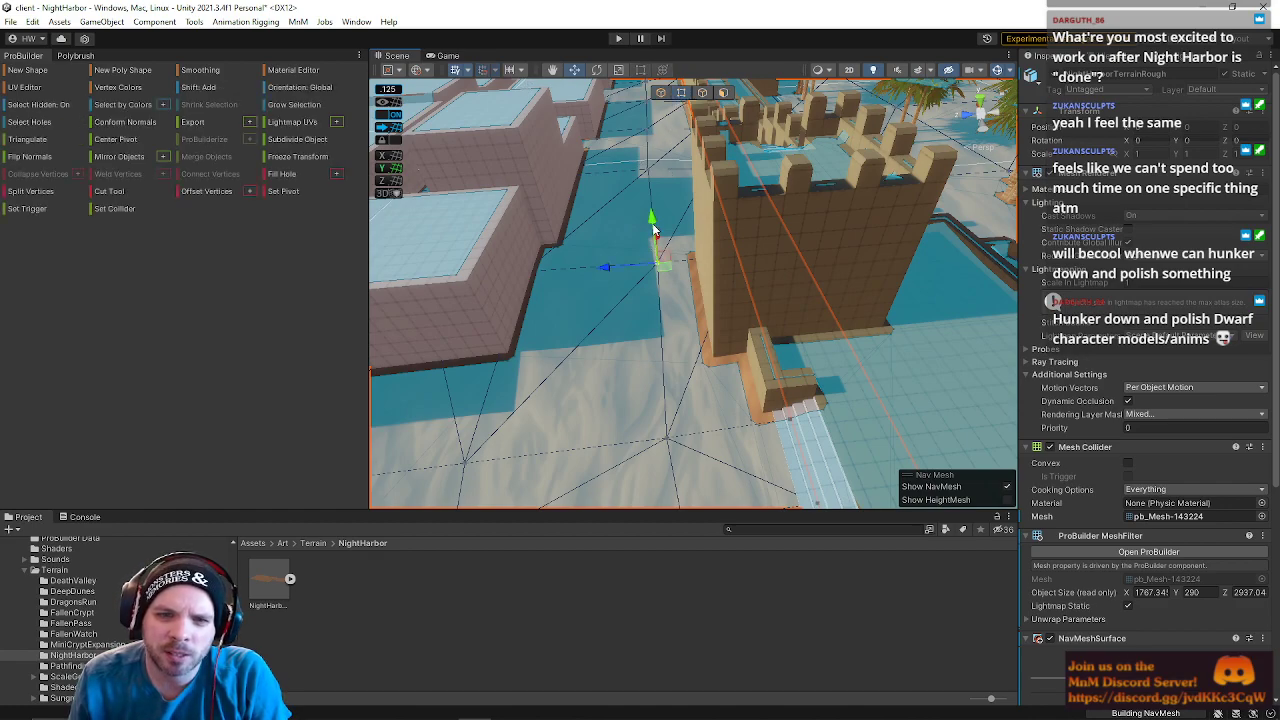
{"action": "left_click_drag", "start_coordinate": [654, 232], "coordinate": [651, 193]}
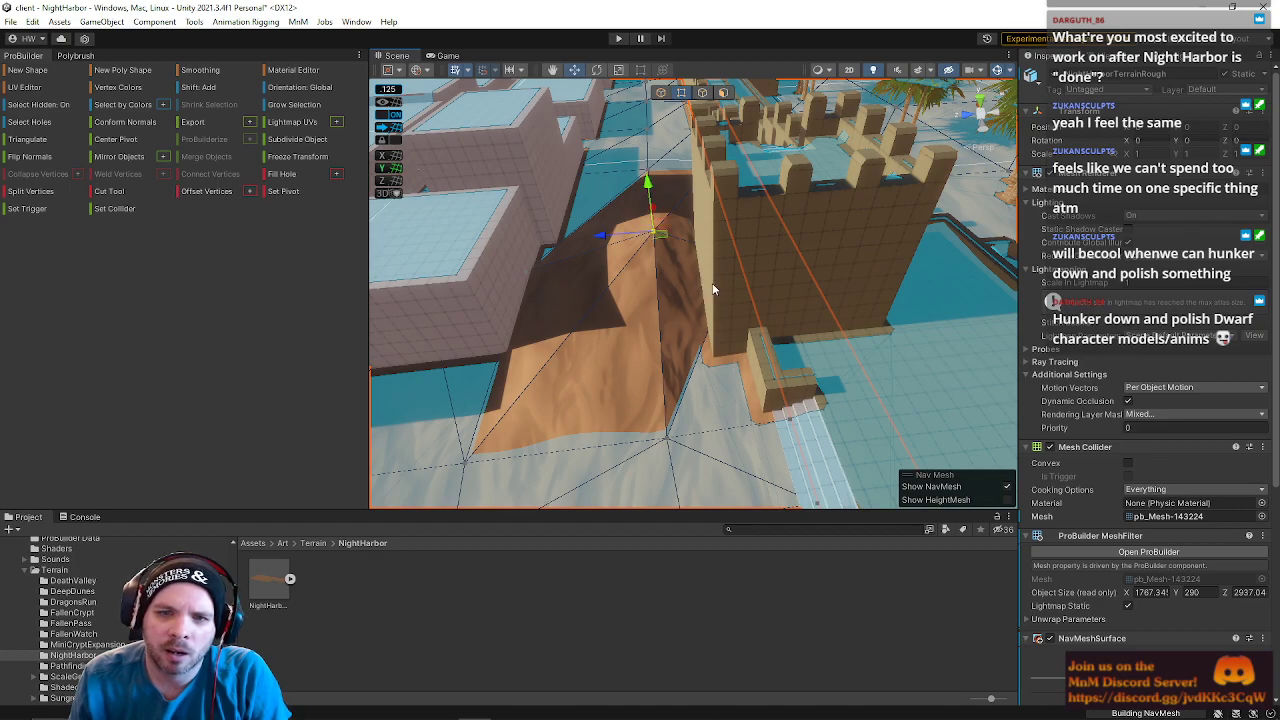
{"action": "key", "text": "ctrl+z"}
{"action": "key", "text": "w"}
{"action": "right_click_drag", "start_coordinate": [713, 286], "coordinate": [764, 167]}
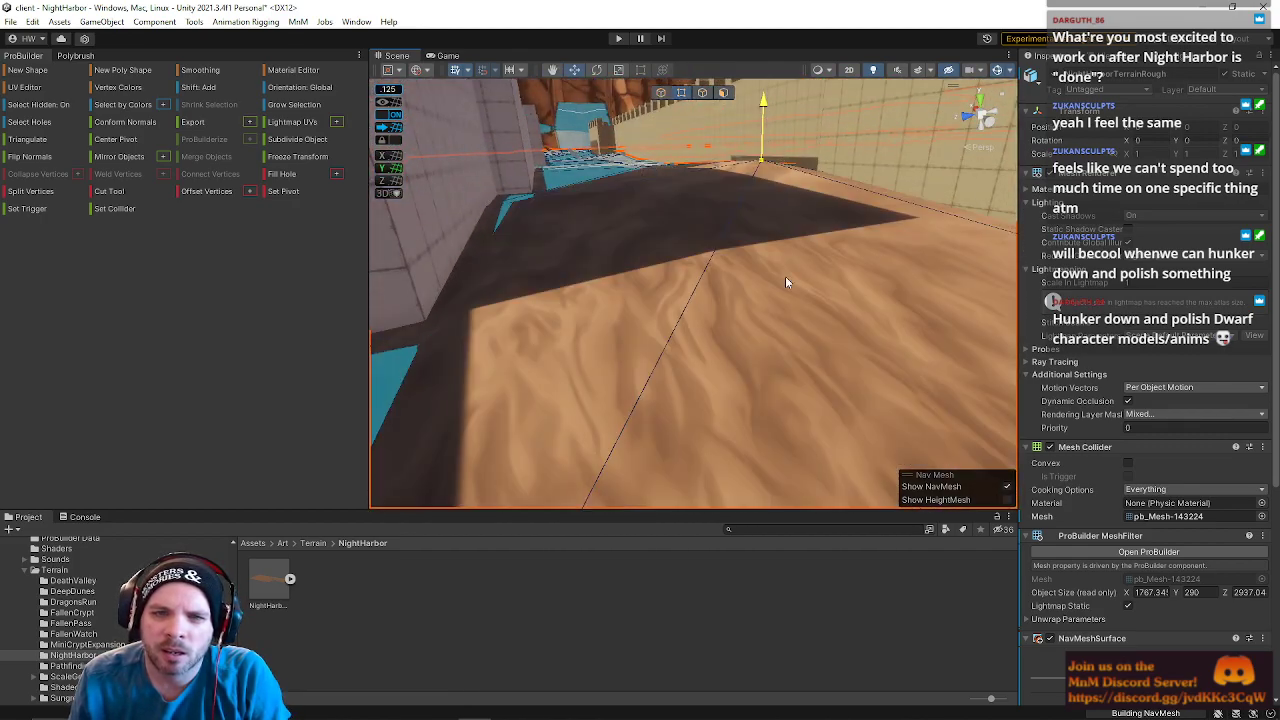
- Lower the mound's vertex back to street level and clear the baked data from the imported terrain's NavMeshSurface
{"action": "right_click_drag", "start_coordinate": [830, 272], "coordinate": [820, 310]}
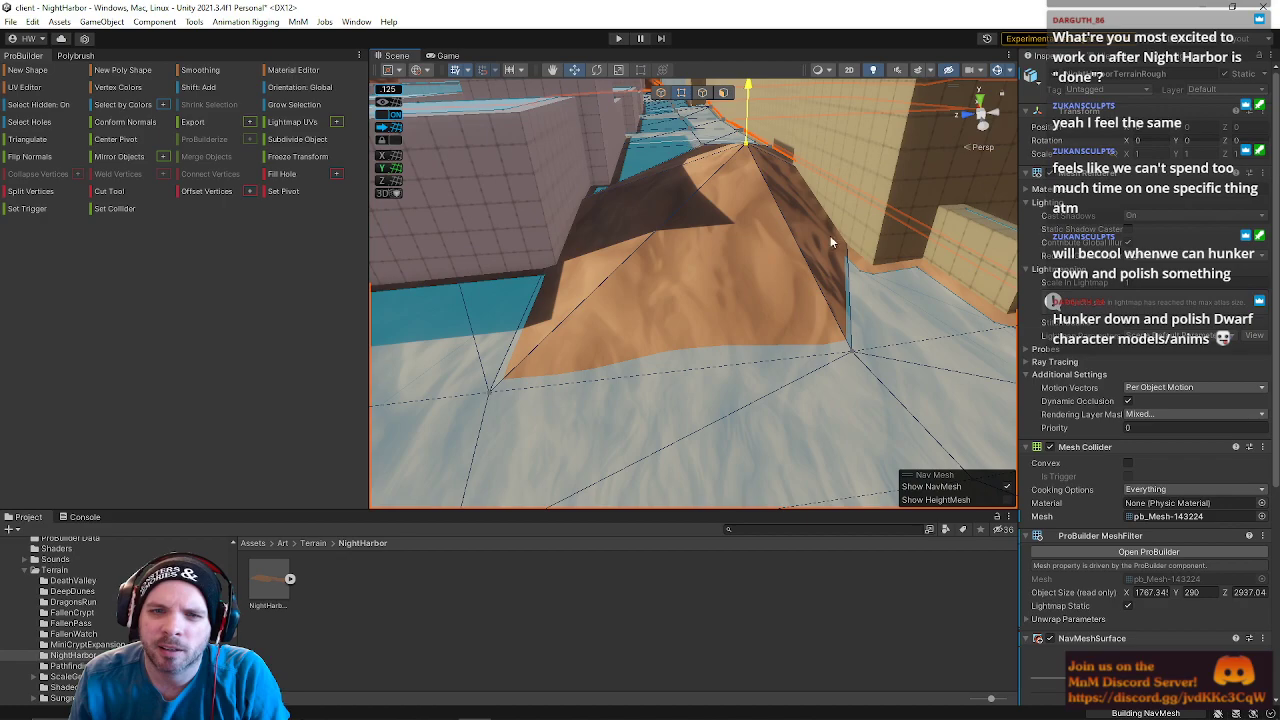
{"action": "right_click_drag", "start_coordinate": [786, 262], "coordinate": [695, 252]}
{"action": "scroll", "coordinate": [1062, 544], "scroll_direction": "down", "scroll_amount": 5}
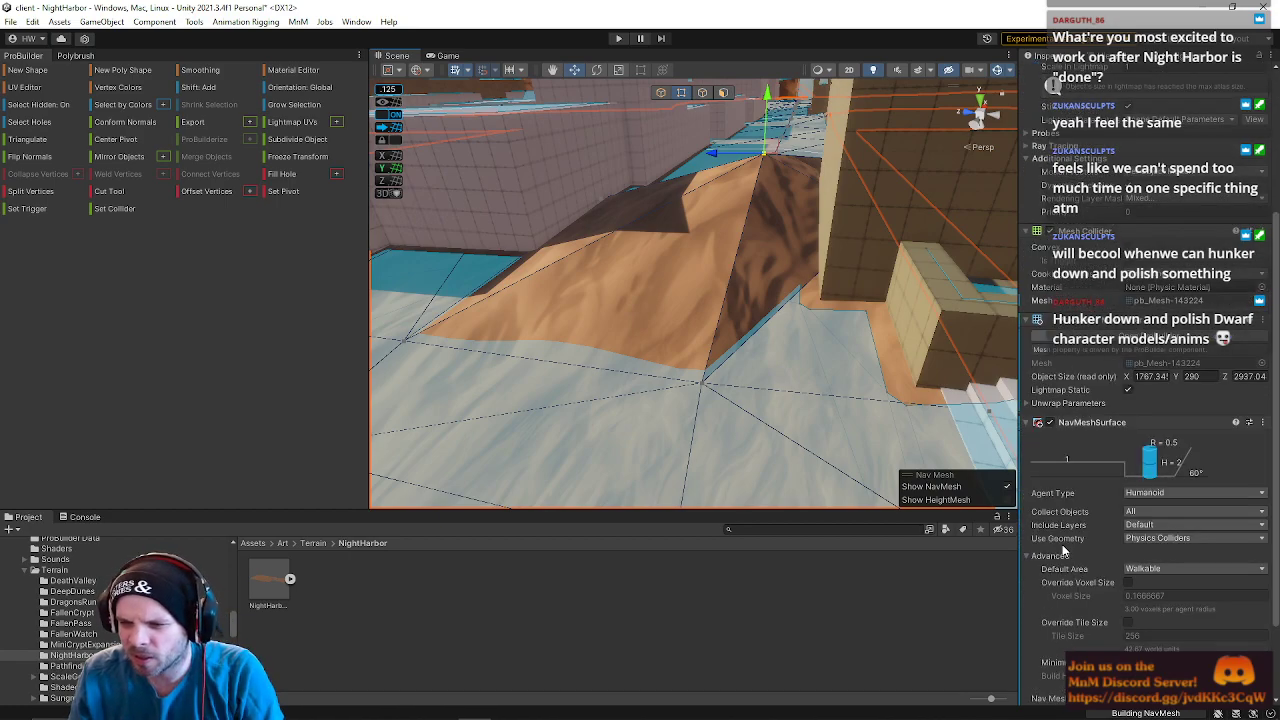
{"action": "scroll", "coordinate": [1062, 548], "scroll_direction": "down", "scroll_amount": 3}
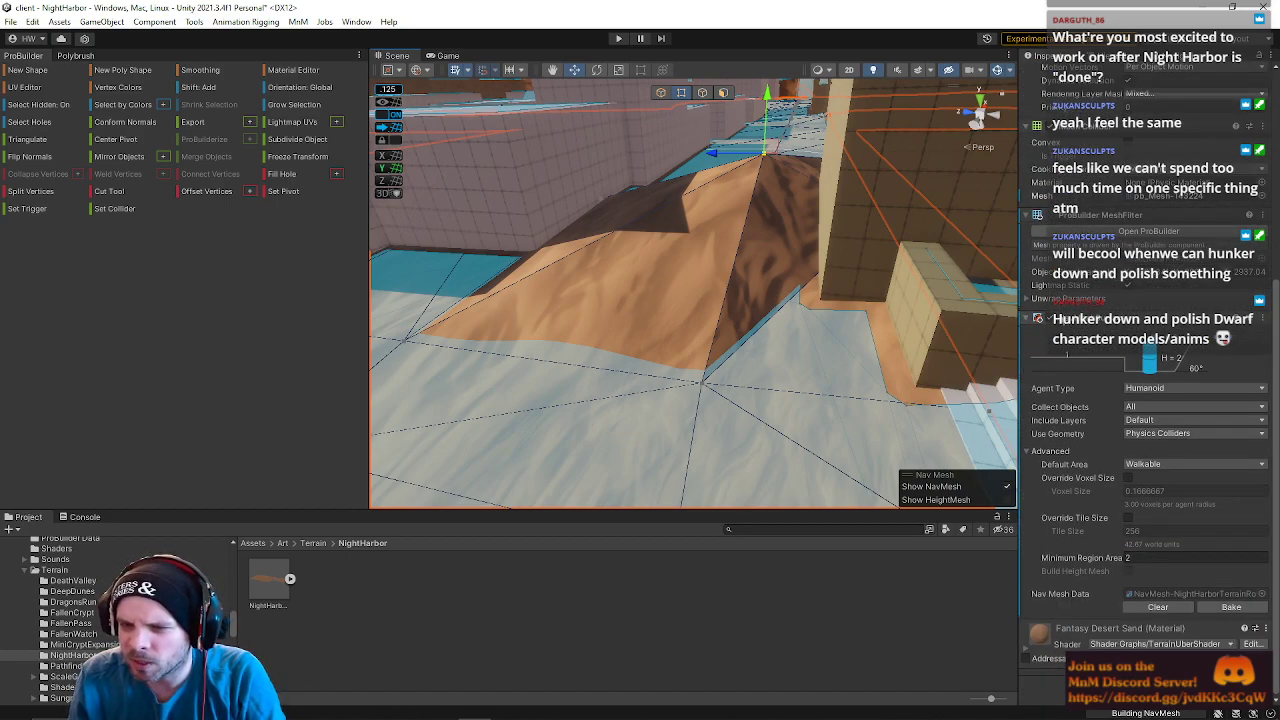
{"action": "left_click_drag", "start_coordinate": [760, 103], "coordinate": [768, 153]}
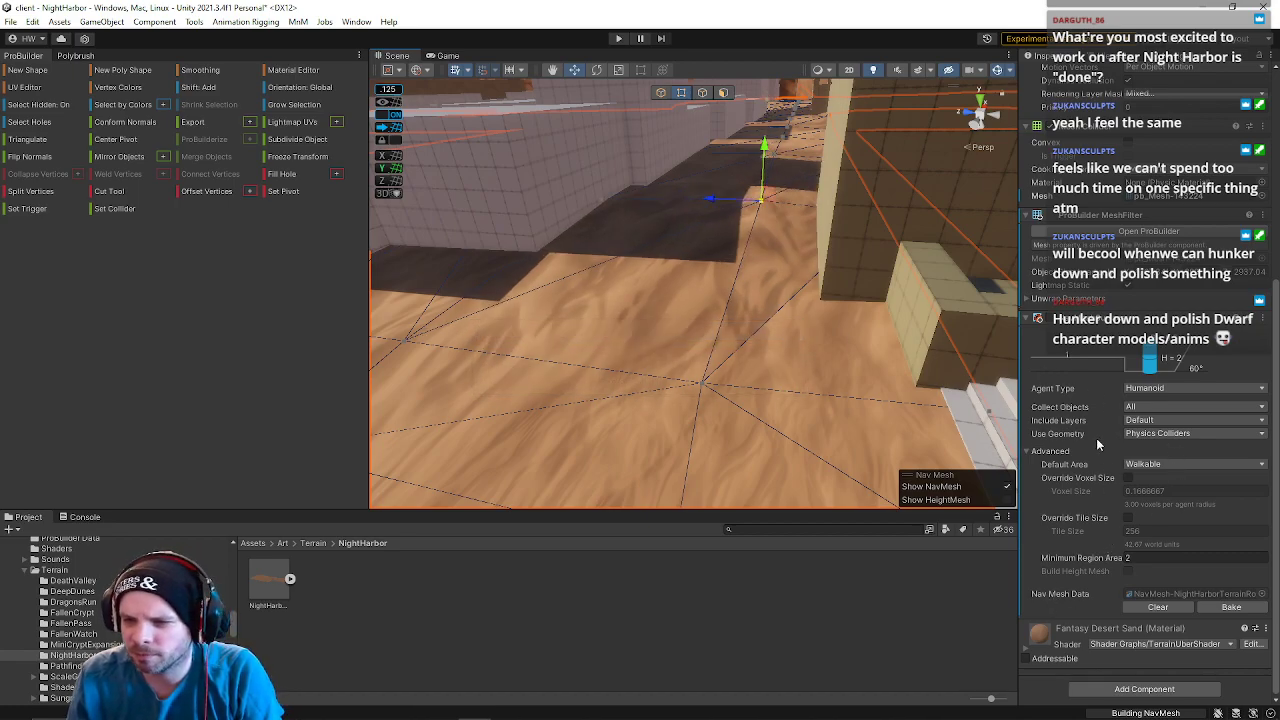
{"action": "left_click", "coordinate": [1158, 606]}
{"action": "left_click_drag", "start_coordinate": [767, 128], "coordinate": [770, 145]}
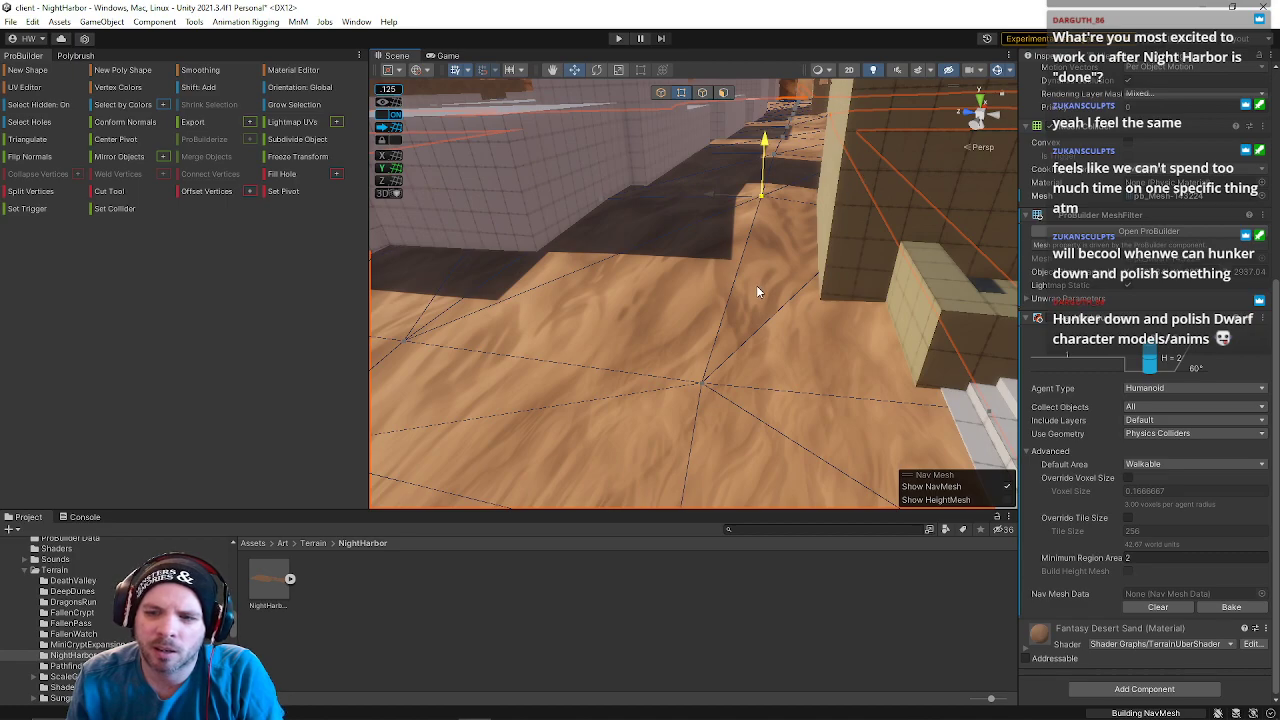
{"action": "right_click_drag", "start_coordinate": [756, 286], "coordinate": [705, 224]}
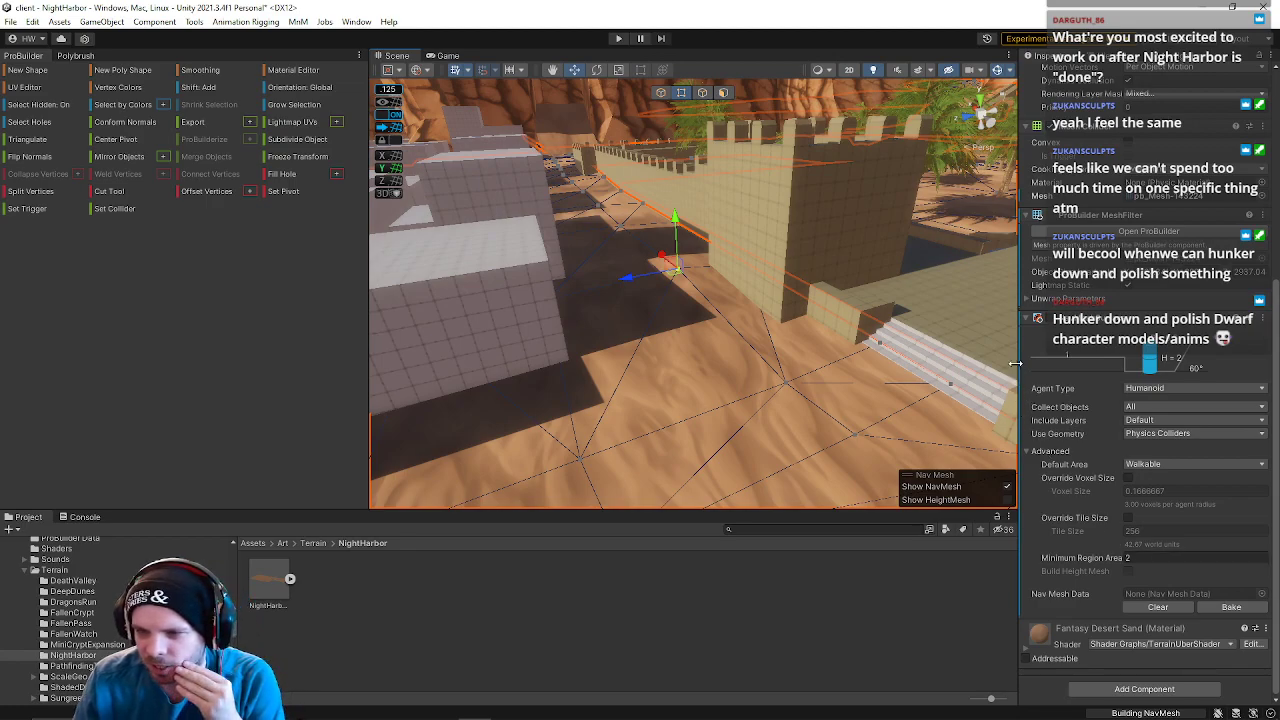
{"action": "left_click_drag", "start_coordinate": [1020, 358], "coordinate": [952, 358]}
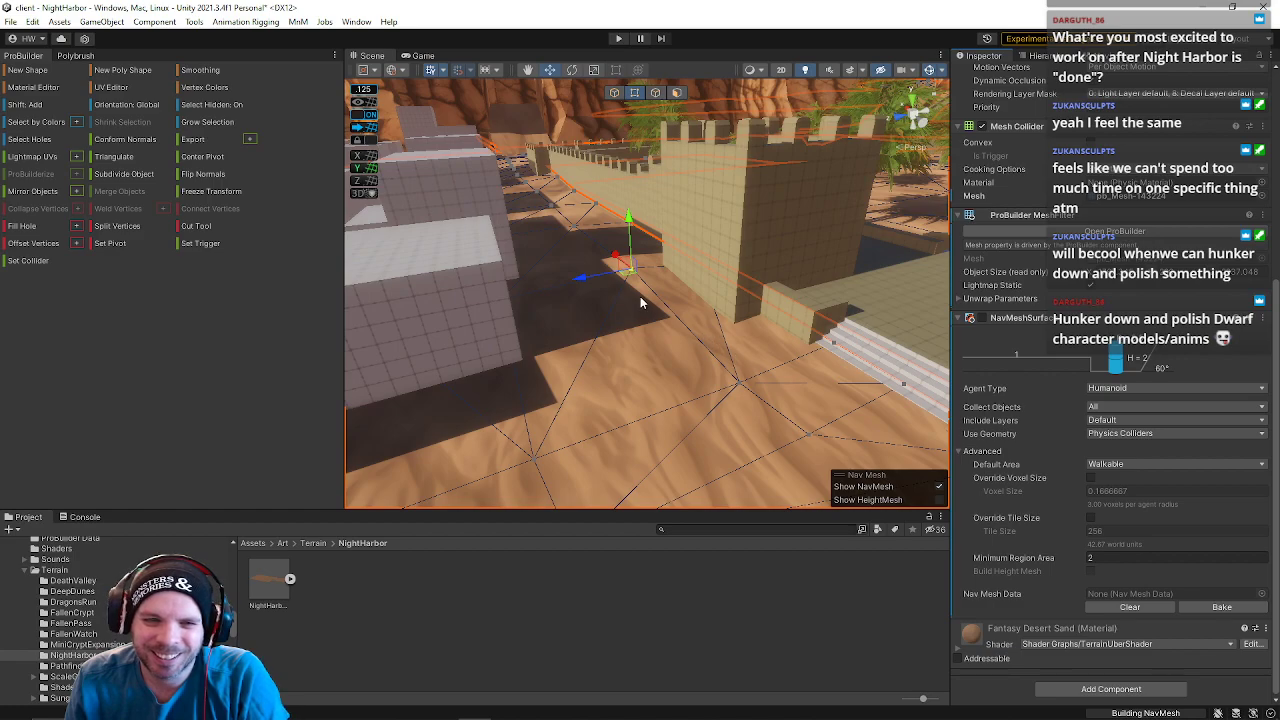
- Try raising the terrain vertex between the buildings and the crenellated tower into a mound again, undoing each attempt
{"action": "left_click_drag", "start_coordinate": [627, 228], "coordinate": [628, 199]}
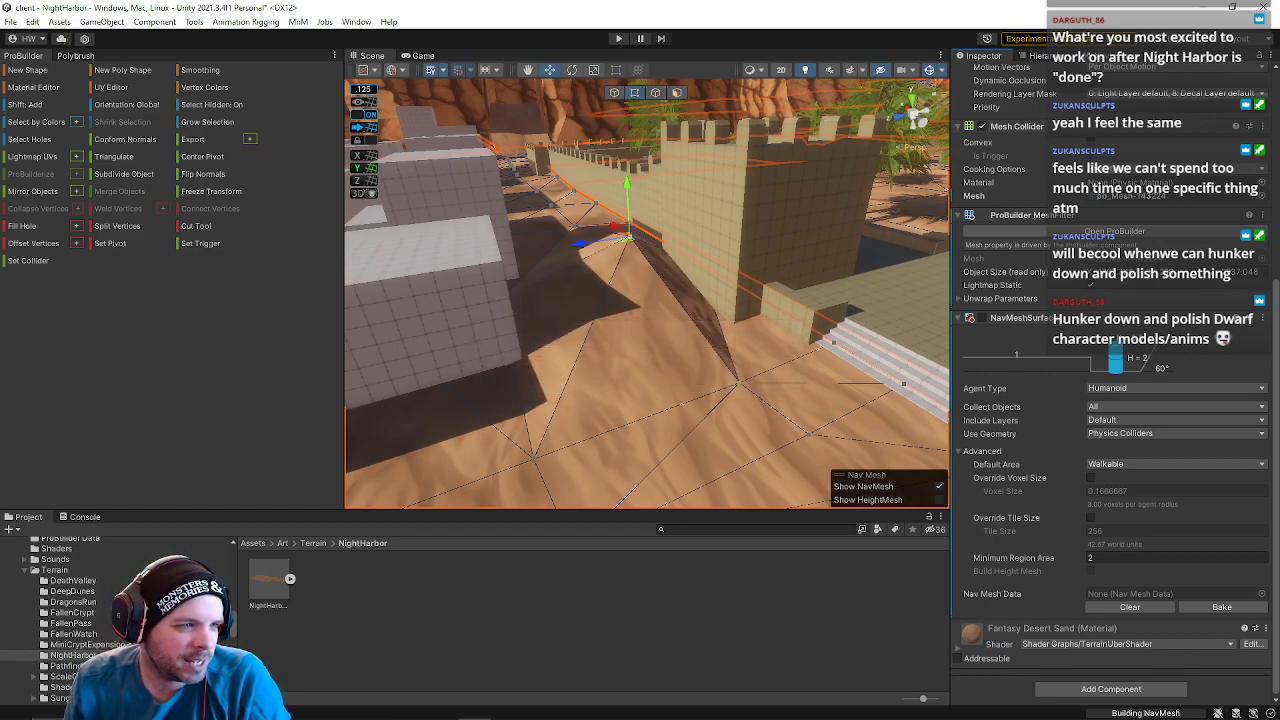
{"action": "key", "text": "ctrl+z"}
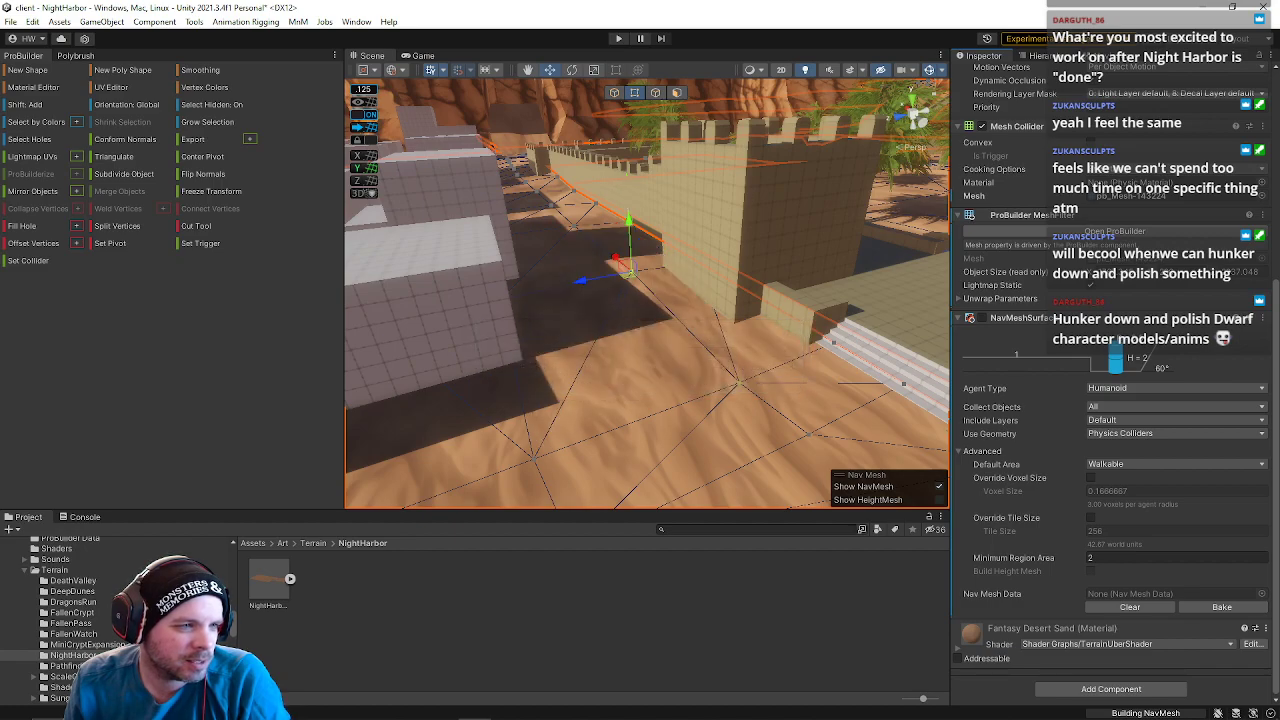
{"action": "left_click_drag", "start_coordinate": [628, 235], "coordinate": [627, 205]}
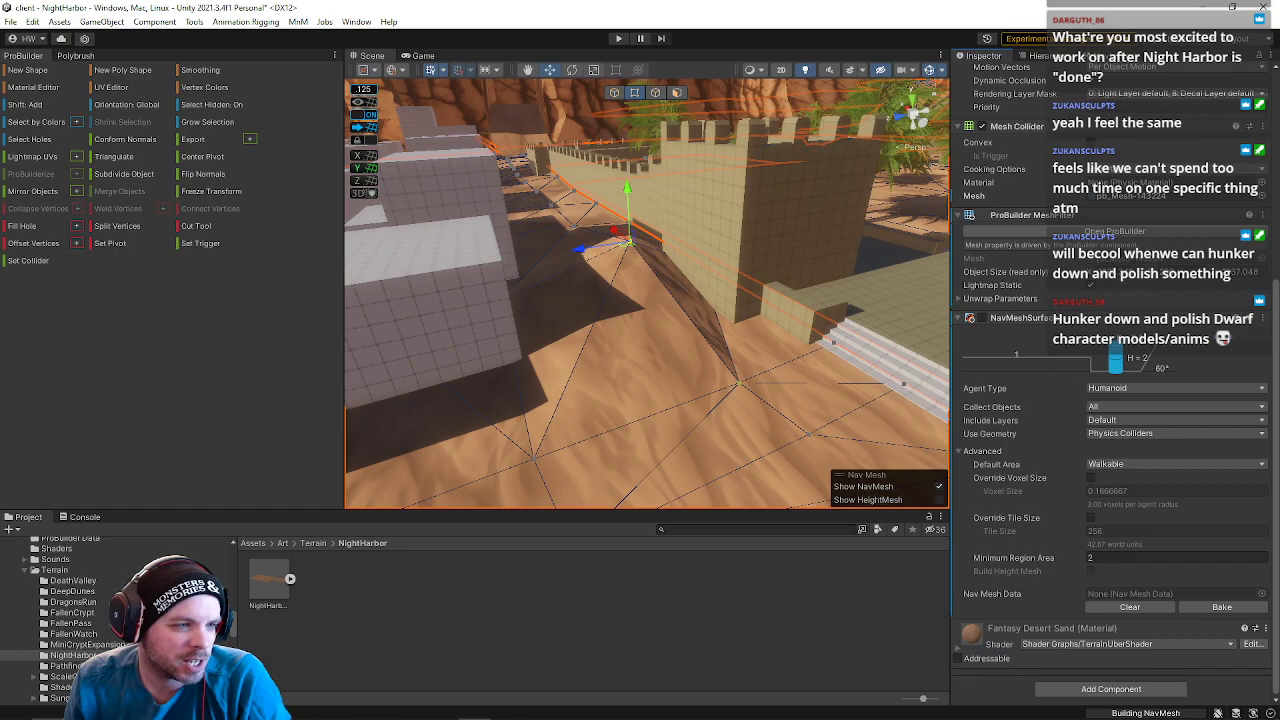
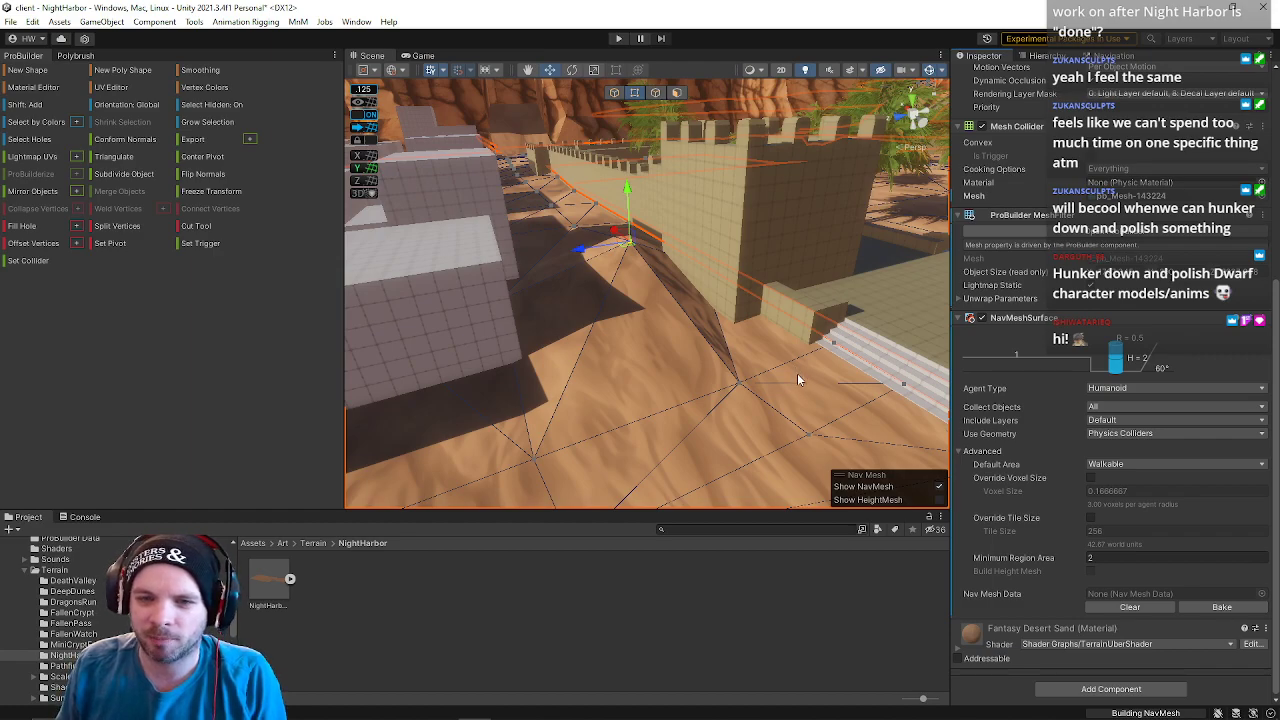
{"action": "key", "text": "ctrl+z"}
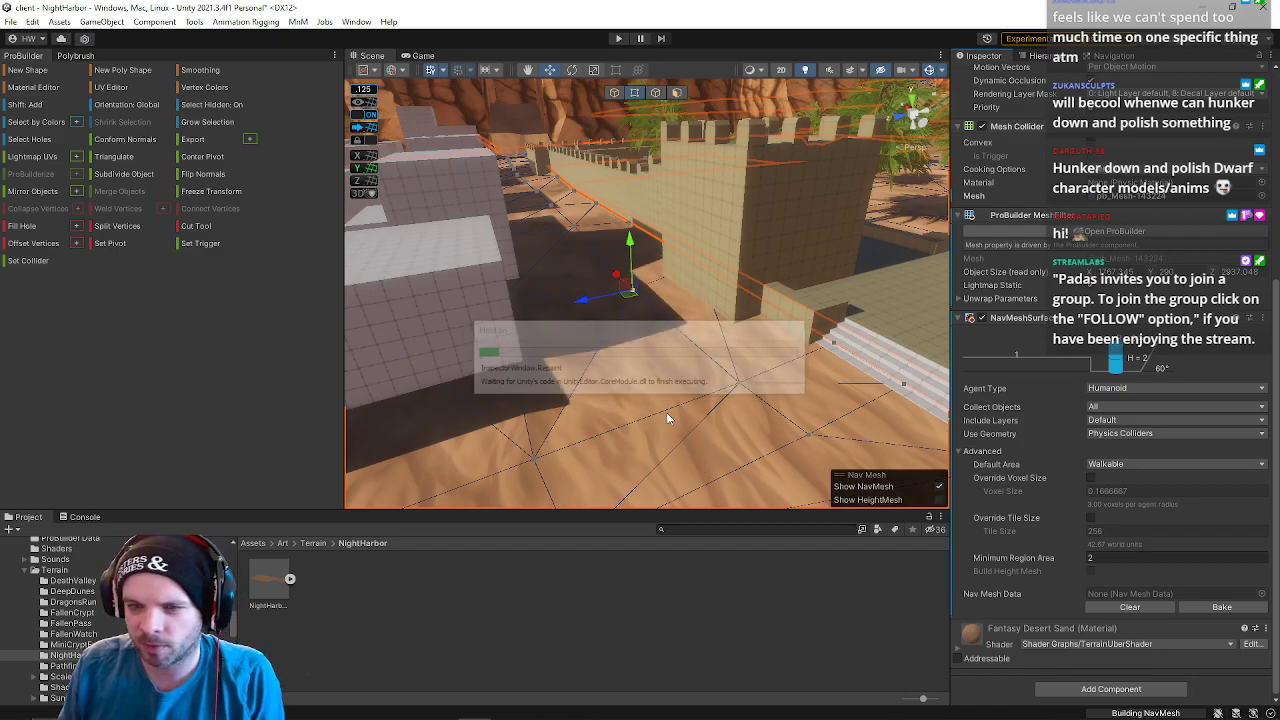
- Select the terrain vertices at the foot of the white stairs between the crenellated walls and nudge them slightly toward the street
{"action": "right_click_drag", "start_coordinate": [825, 379], "coordinate": [684, 346]}
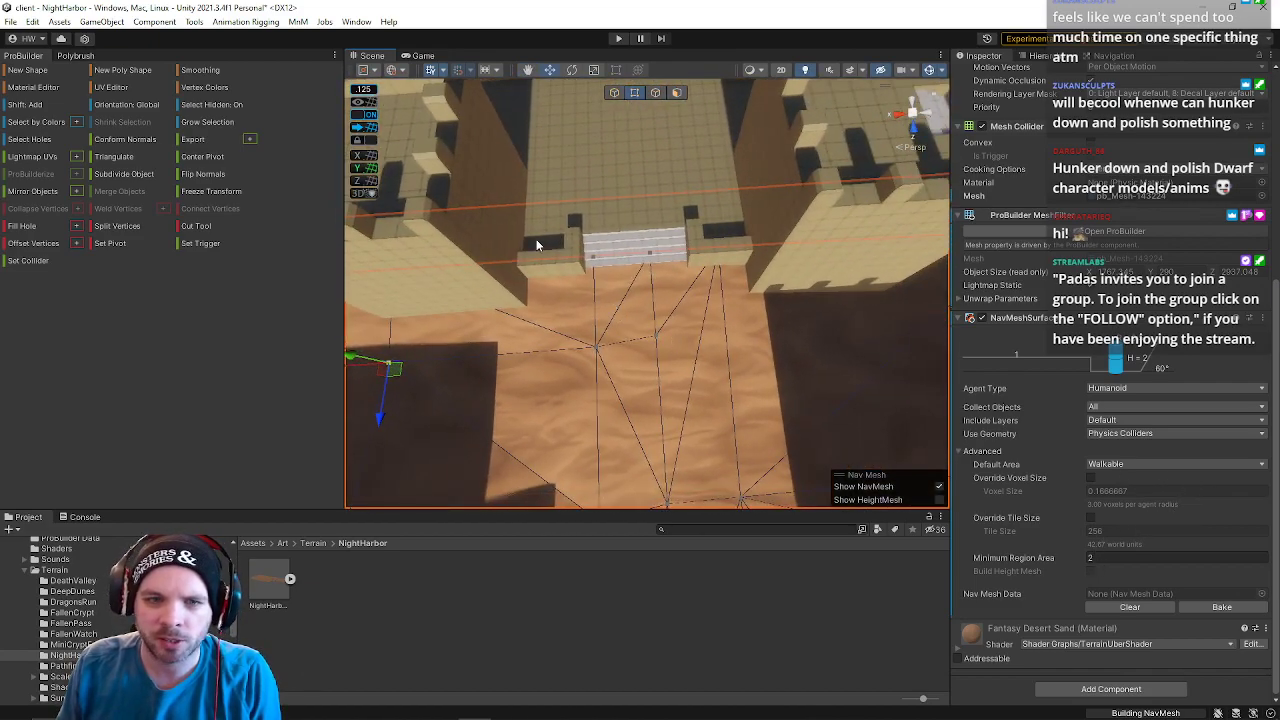
{"action": "right_click_drag", "start_coordinate": [528, 243], "coordinate": [519, 303]}
{"action": "left_click_drag", "start_coordinate": [498, 203], "coordinate": [800, 253]}
{"action": "left_click_drag", "start_coordinate": [665, 280], "coordinate": [666, 293]}
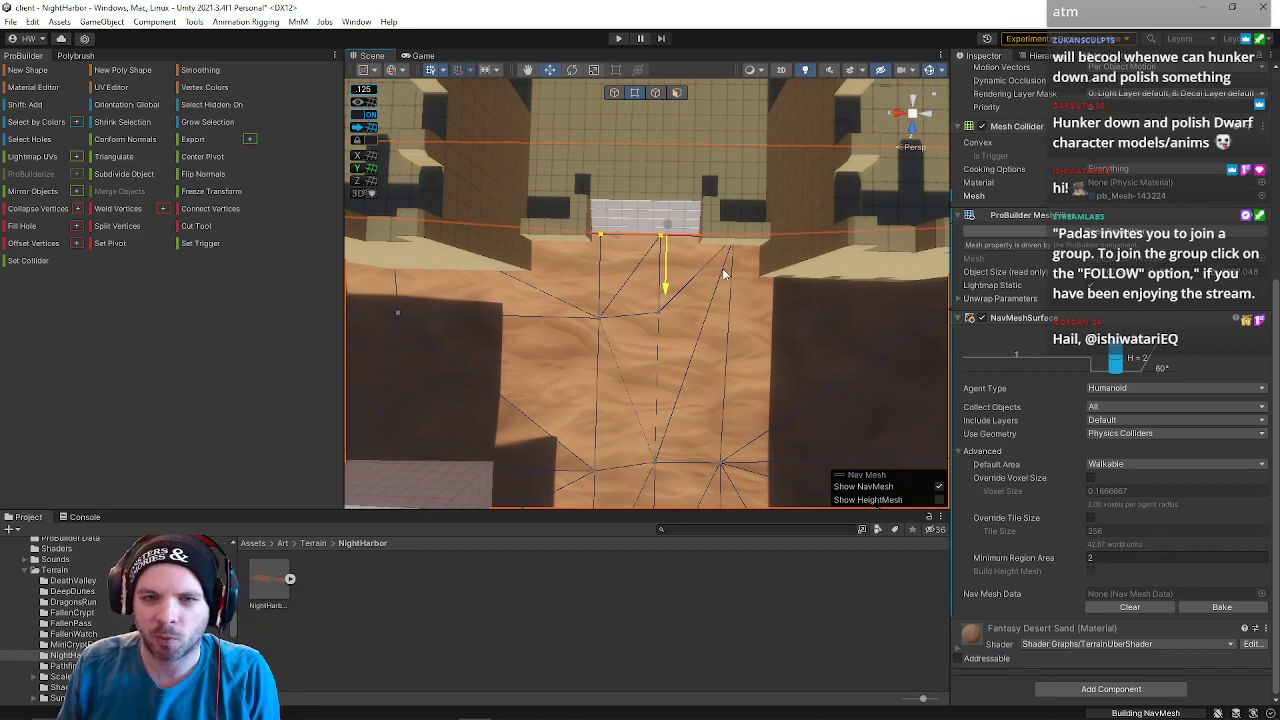
- Reselect the imported terrain as a whole object at the main street and switch ProBuilder to face selection
{"action": "right_click_drag", "start_coordinate": [514, 374], "coordinate": [640, 85]}
{"action": "left_click", "coordinate": [736, 380]}
{"action": "left_click", "coordinate": [614, 92]}
{"action": "right_click_drag", "start_coordinate": [650, 215], "coordinate": [334, 286]}
{"action": "left_click", "coordinate": [667, 167]}
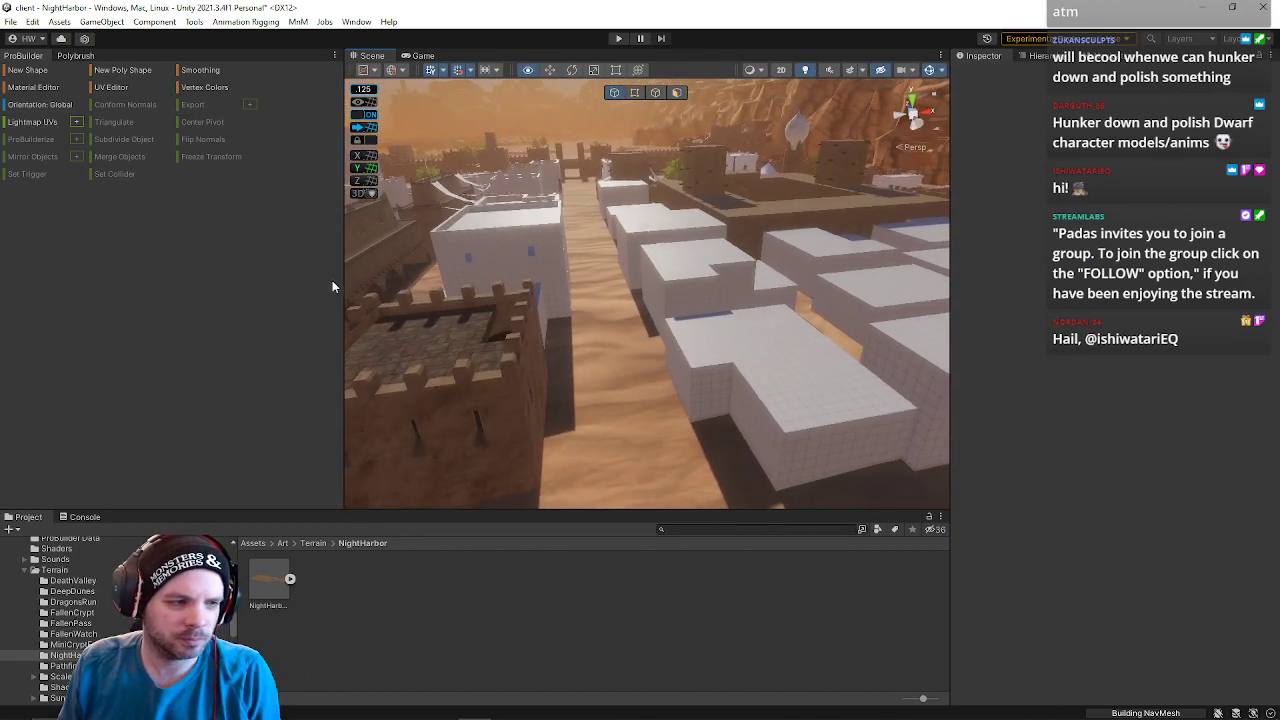
{"action": "left_click", "coordinate": [637, 414]}
{"action": "right_click_drag", "start_coordinate": [689, 358], "coordinate": [655, 311]}
{"action": "left_click", "coordinate": [652, 349]}
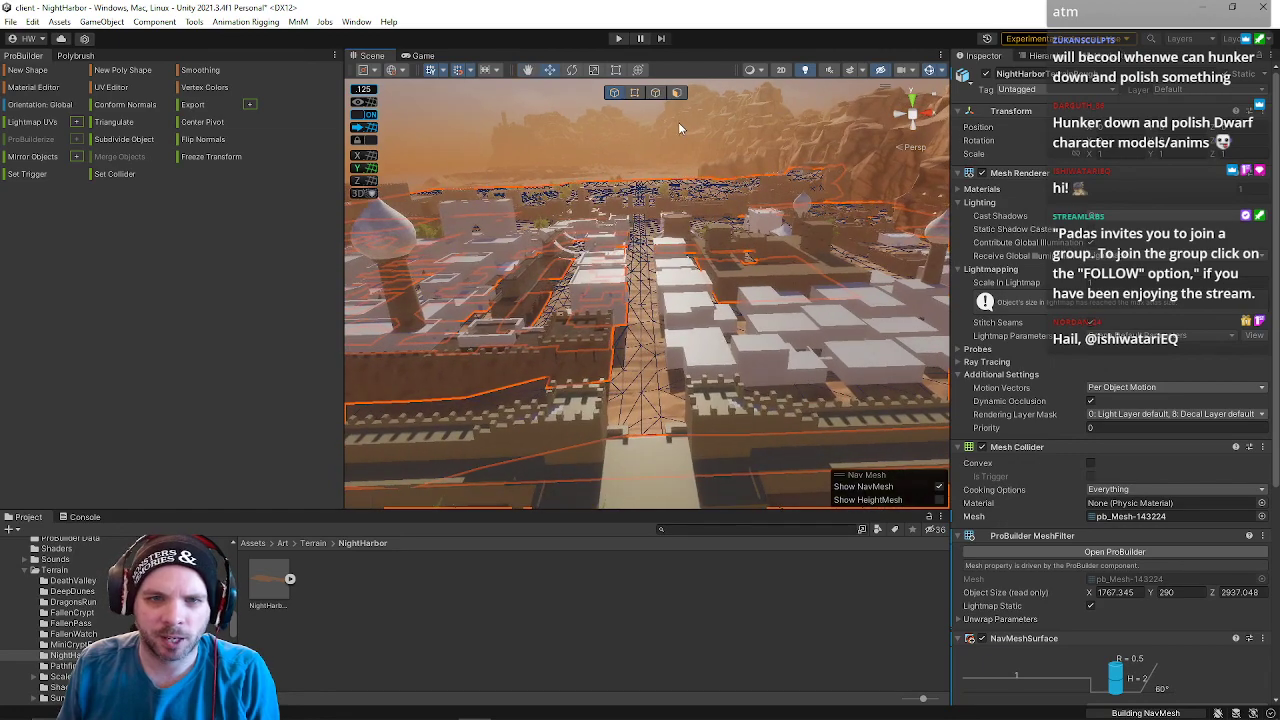
{"action": "left_click", "coordinate": [677, 93]}
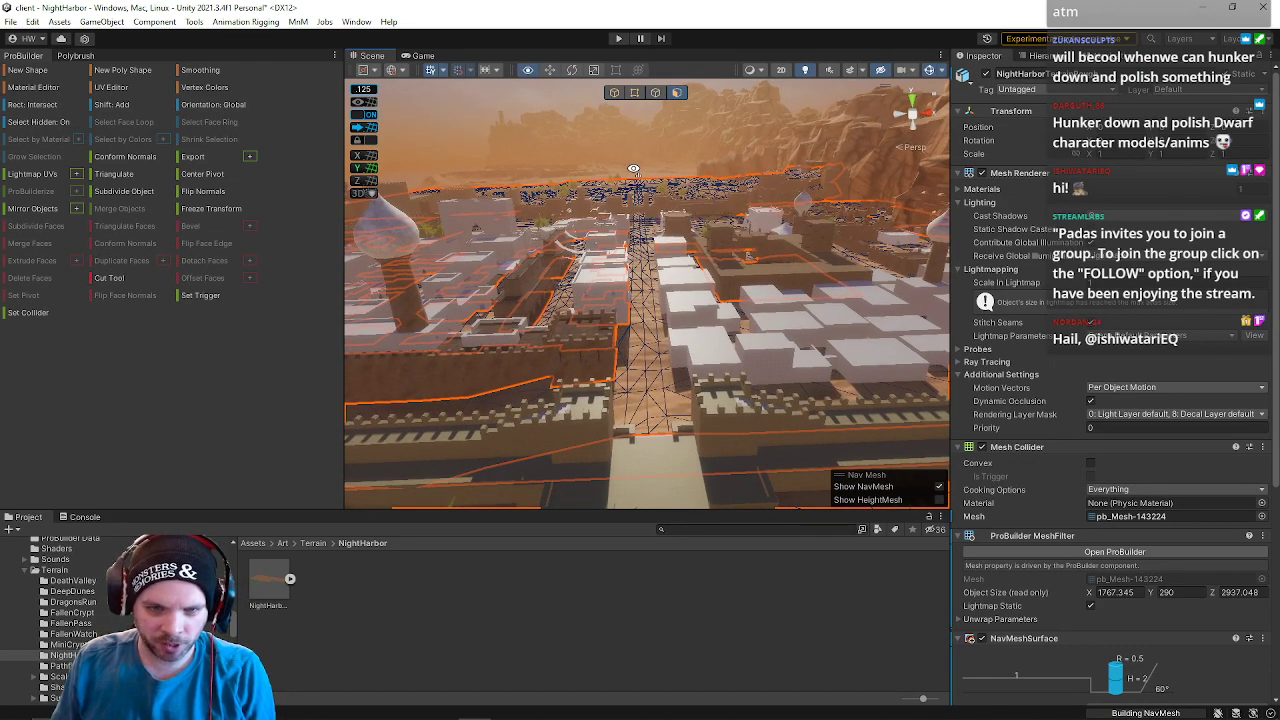
- Select the long strip of terrain faces running down the centre of the main street from the gate
{"action": "left_click", "coordinate": [639, 450]}
{"action": "right_click_drag", "start_coordinate": [639, 450], "coordinate": [654, 400]}
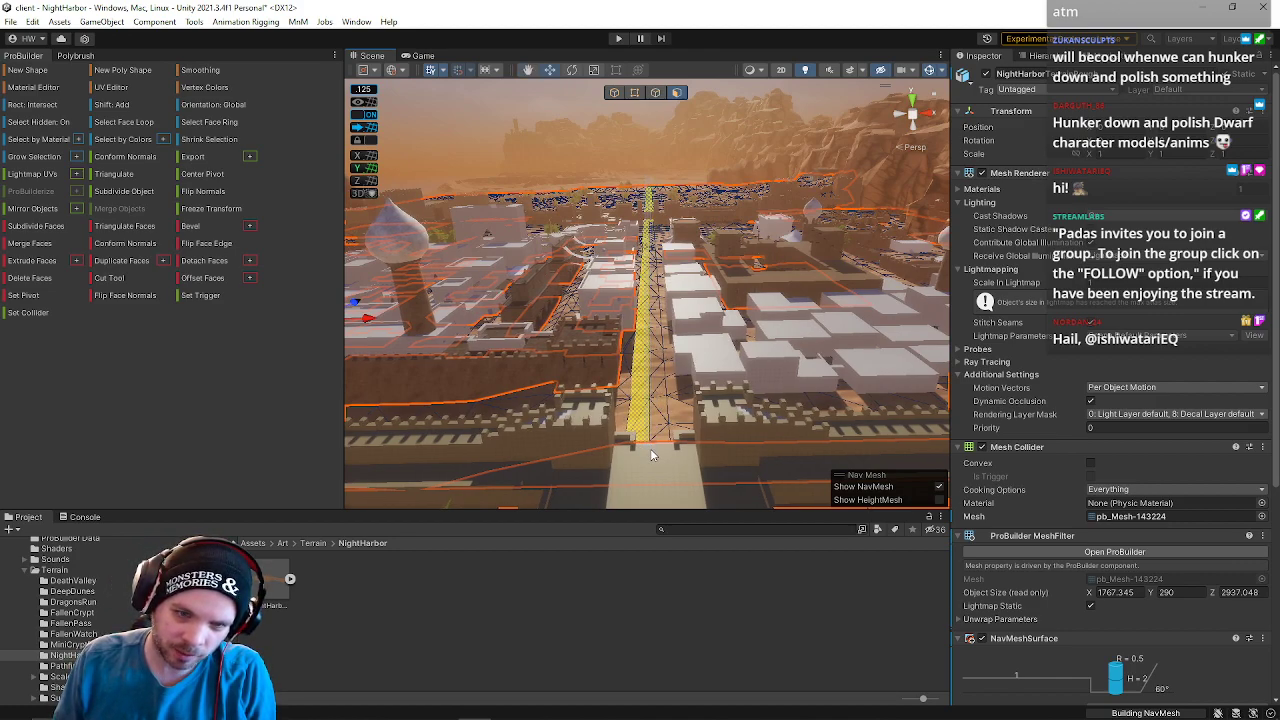
{"action": "right_click_drag", "start_coordinate": [651, 450], "coordinate": [652, 279]}
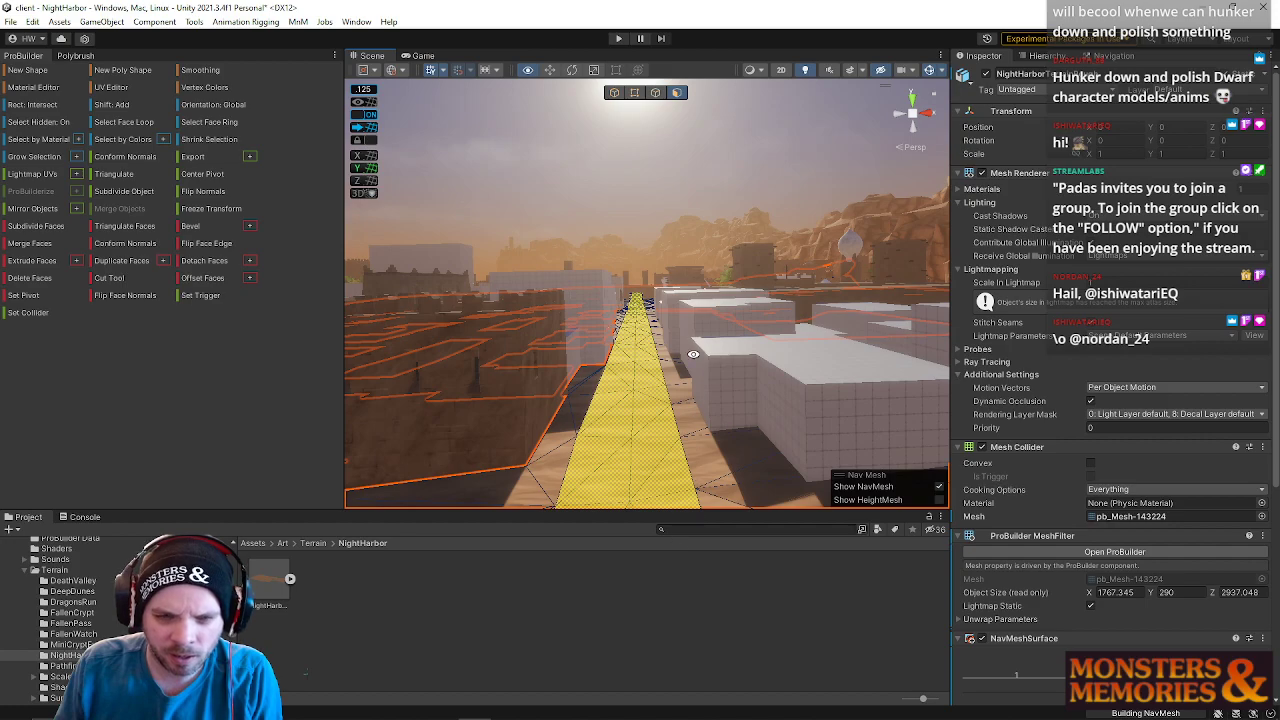
{"action": "right_click_drag", "start_coordinate": [744, 358], "coordinate": [680, 342]}
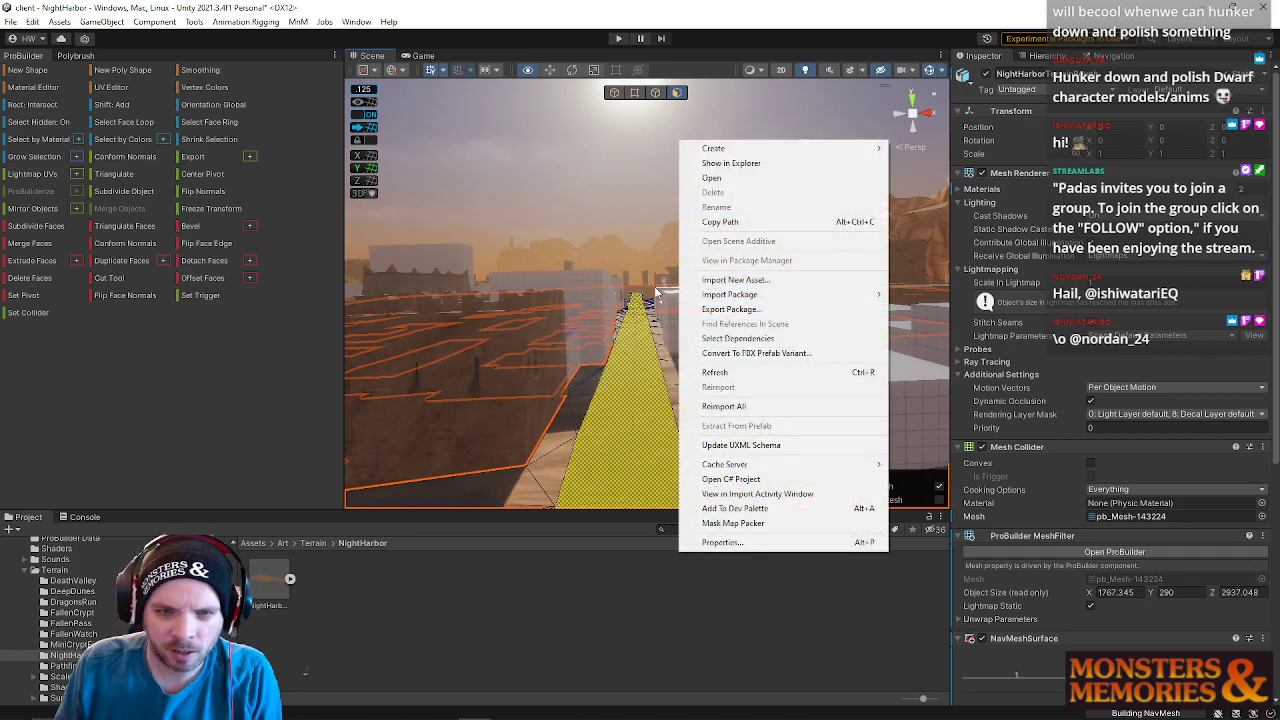
{"action": "right_click_drag", "start_coordinate": [797, 117], "coordinate": [571, 334]}
- Select the strip of terrain faces crossing the sandy side street and passing under the open white building
{"action": "left_click", "coordinate": [645, 351]}
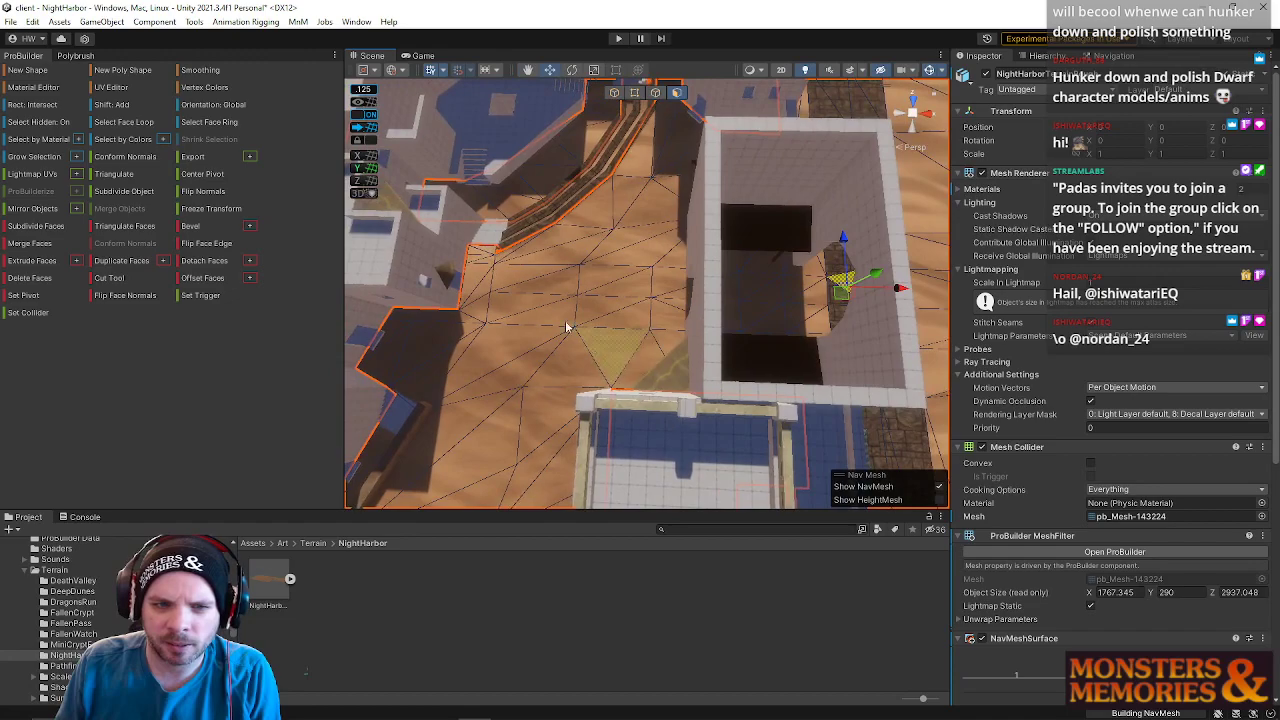
{"action": "left_click", "coordinate": [755, 322]}
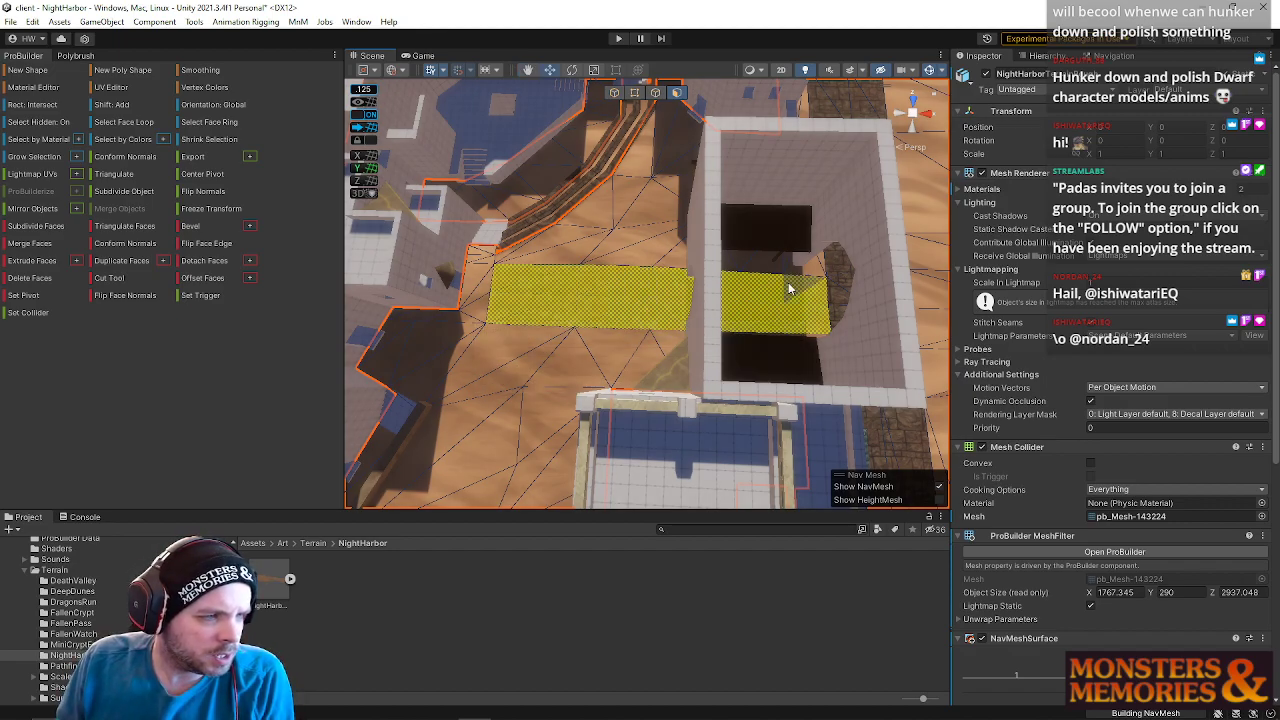
{"action": "right_click_drag", "start_coordinate": [787, 288], "coordinate": [799, 225]}
{"action": "right_click_drag", "start_coordinate": [595, 249], "coordinate": [698, 344]}
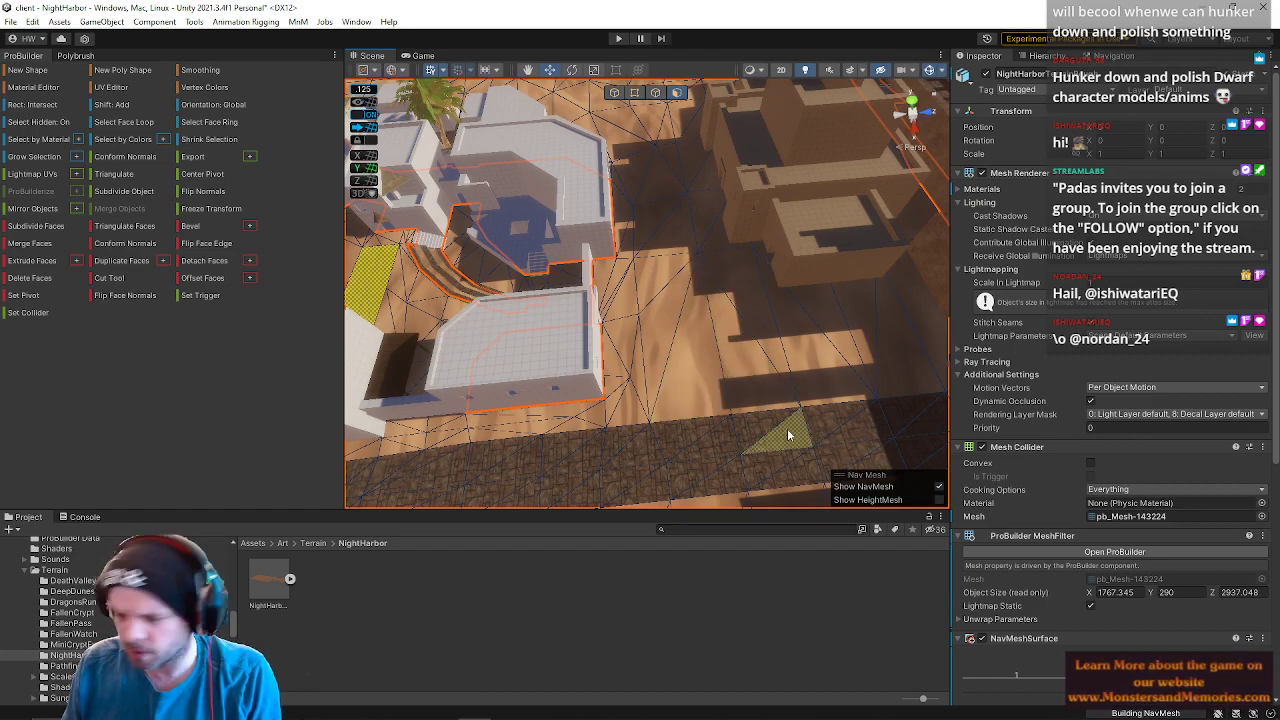
- Start a new face selection at the stone-paved road and extend it along the sandy side street past the white buildings
{"action": "left_click", "coordinate": [656, 300]}
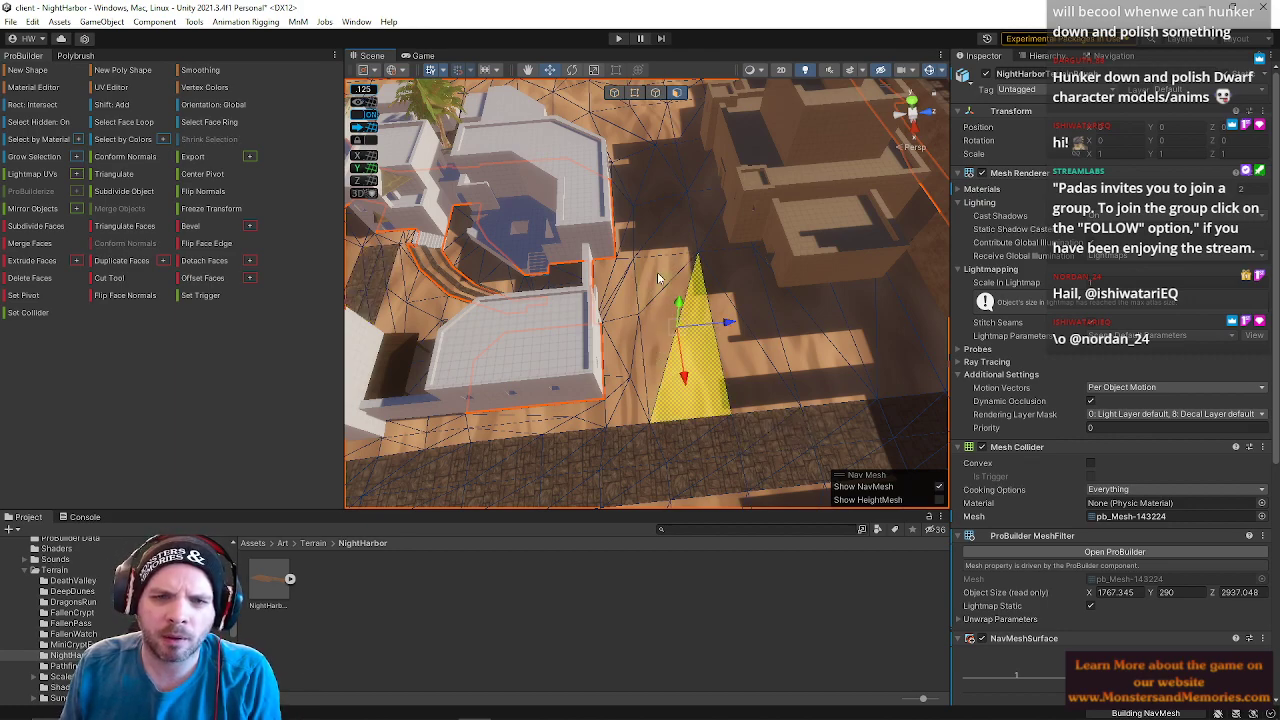
{"action": "left_click", "coordinate": [657, 272], "text": "shift"}
{"action": "left_click", "coordinate": [674, 246], "text": "shift"}
{"action": "left_click", "coordinate": [649, 206], "text": "shift"}
{"action": "left_click", "coordinate": [649, 178], "text": "shift"}
{"action": "left_click", "coordinate": [633, 166], "text": "shift"}
{"action": "left_click", "coordinate": [622, 136], "text": "shift"}
{"action": "left_click", "coordinate": [624, 120], "text": "shift"}
- Add the next terrain faces of the side street, continuing past the white buildings toward the palm tree
{"action": "right_click_drag", "start_coordinate": [648, 220], "coordinate": [650, 290]}
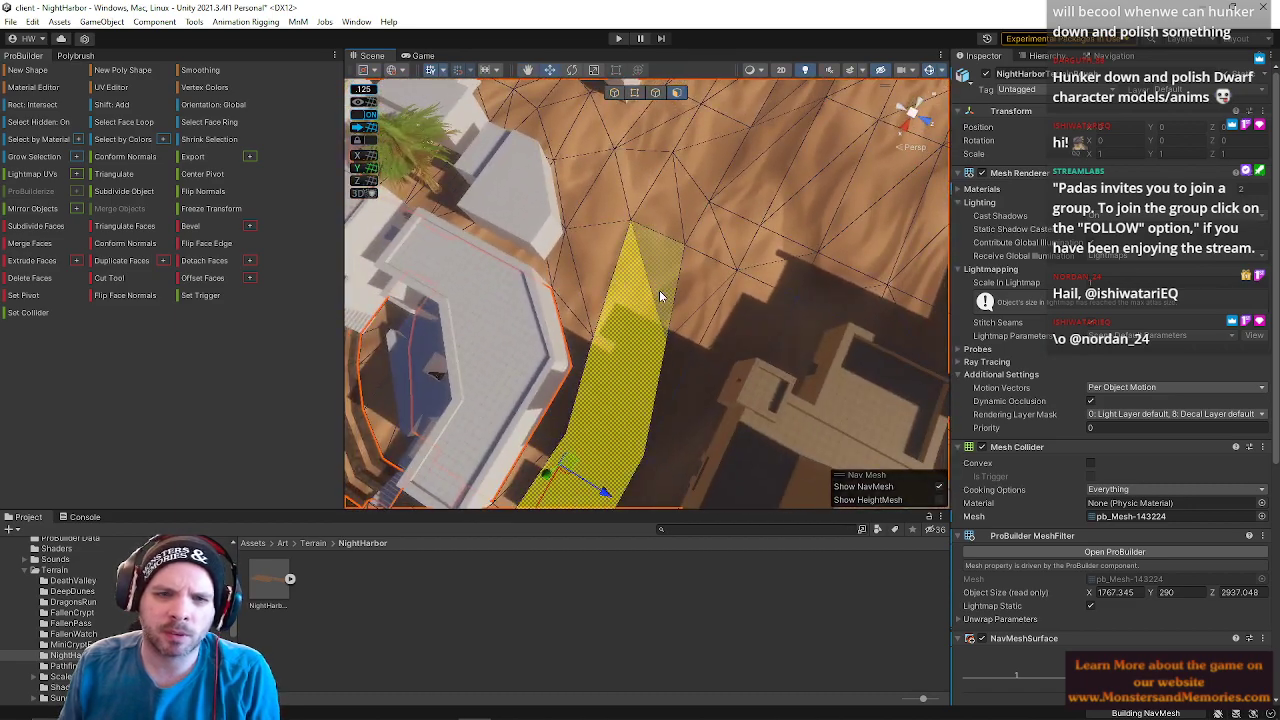
{"action": "left_click", "coordinate": [660, 294], "text": "shift"}
{"action": "left_click", "coordinate": [605, 267], "text": "shift"}
{"action": "left_click", "coordinate": [597, 201], "text": "shift"}
{"action": "left_click", "coordinate": [577, 173], "text": "shift"}
{"action": "left_click", "coordinate": [578, 141], "text": "shift"}
{"action": "left_click", "coordinate": [562, 118], "text": "shift"}
- Extend the face selection around the street's curve between the grey blocks, heading for the large arched gate
{"action": "right_click_drag", "start_coordinate": [588, 400], "coordinate": [599, 285]}
{"action": "left_click", "coordinate": [645, 324], "text": "shift"}
{"action": "left_click", "coordinate": [629, 318], "text": "shift"}
{"action": "left_click", "coordinate": [629, 305], "text": "shift"}
{"action": "left_click", "coordinate": [603, 296], "text": "shift"}
{"action": "left_click", "coordinate": [598, 282], "text": "shift"}
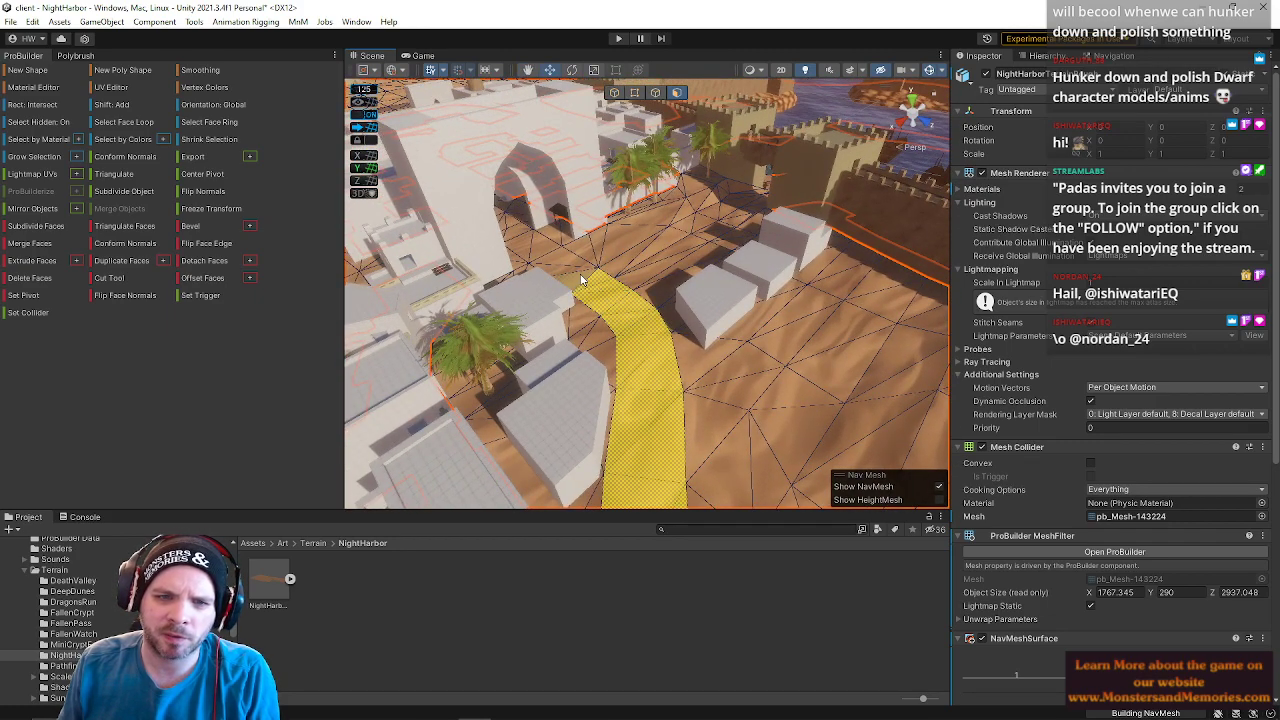
- Add the path's terrain faces leading up to and through the large arched gate to the selection
{"action": "right_click_drag", "start_coordinate": [674, 288], "coordinate": [624, 311]}
{"action": "left_click", "coordinate": [635, 326], "text": "shift"}
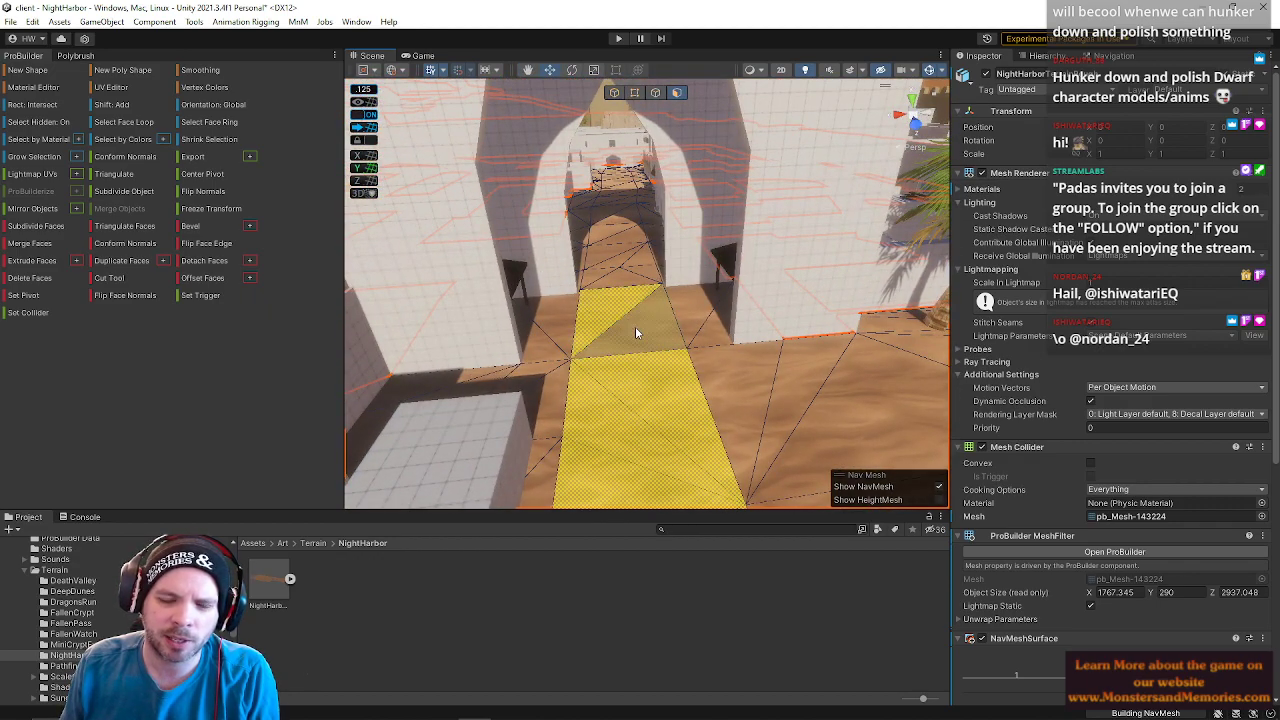
{"action": "left_click", "coordinate": [621, 279], "text": "shift"}
{"action": "left_click", "coordinate": [604, 277], "text": "shift"}
{"action": "left_click", "coordinate": [645, 278], "text": "shift"}
{"action": "left_click", "coordinate": [643, 259], "text": "shift"}
{"action": "left_click", "coordinate": [605, 257], "text": "shift"}
{"action": "left_click", "coordinate": [617, 261], "text": "shift"}
{"action": "left_click", "coordinate": [630, 237], "text": "shift"}
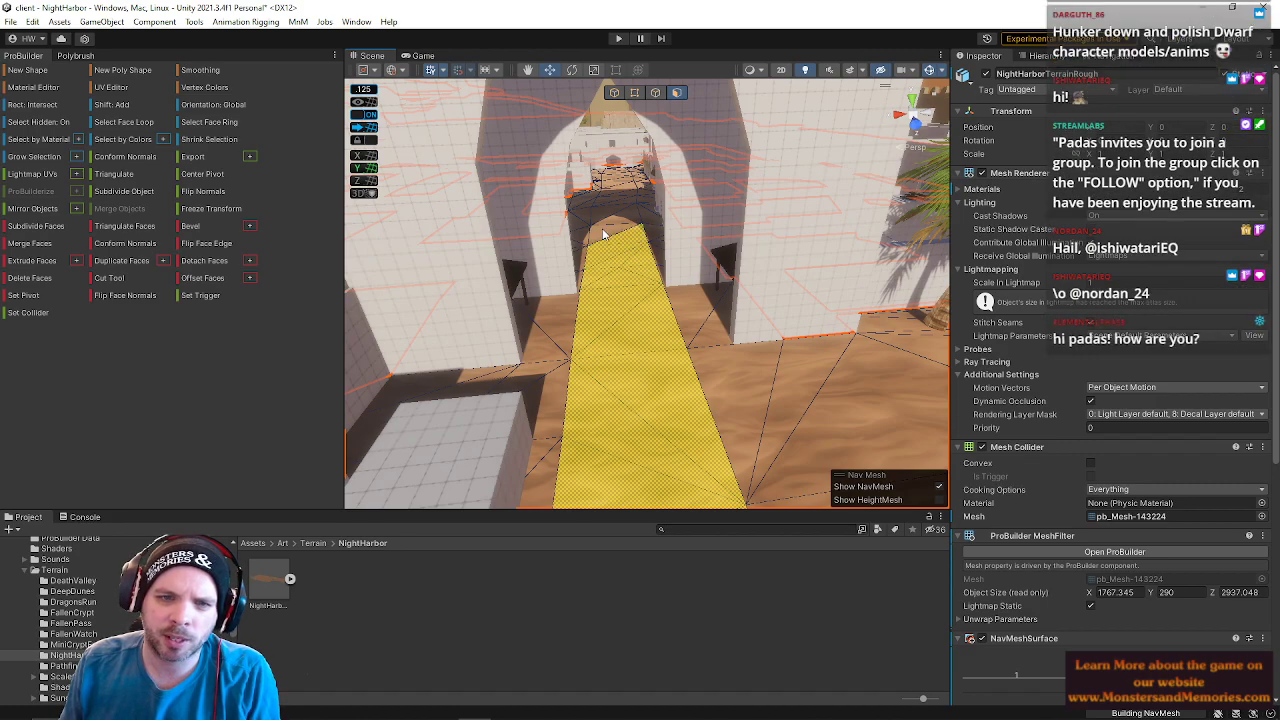
{"action": "left_click", "coordinate": [628, 215], "text": "shift"}
{"action": "left_click", "coordinate": [604, 213], "text": "shift"}
- Extend the face selection along the shaded street beyond the gate and into the sunlit stretch at its end
{"action": "key", "text": "w"}
{"action": "right_click_drag", "start_coordinate": [646, 261], "coordinate": [624, 318]}
{"action": "left_click", "coordinate": [624, 320], "text": "shift"}
{"action": "left_click", "coordinate": [636, 278], "text": "shift"}
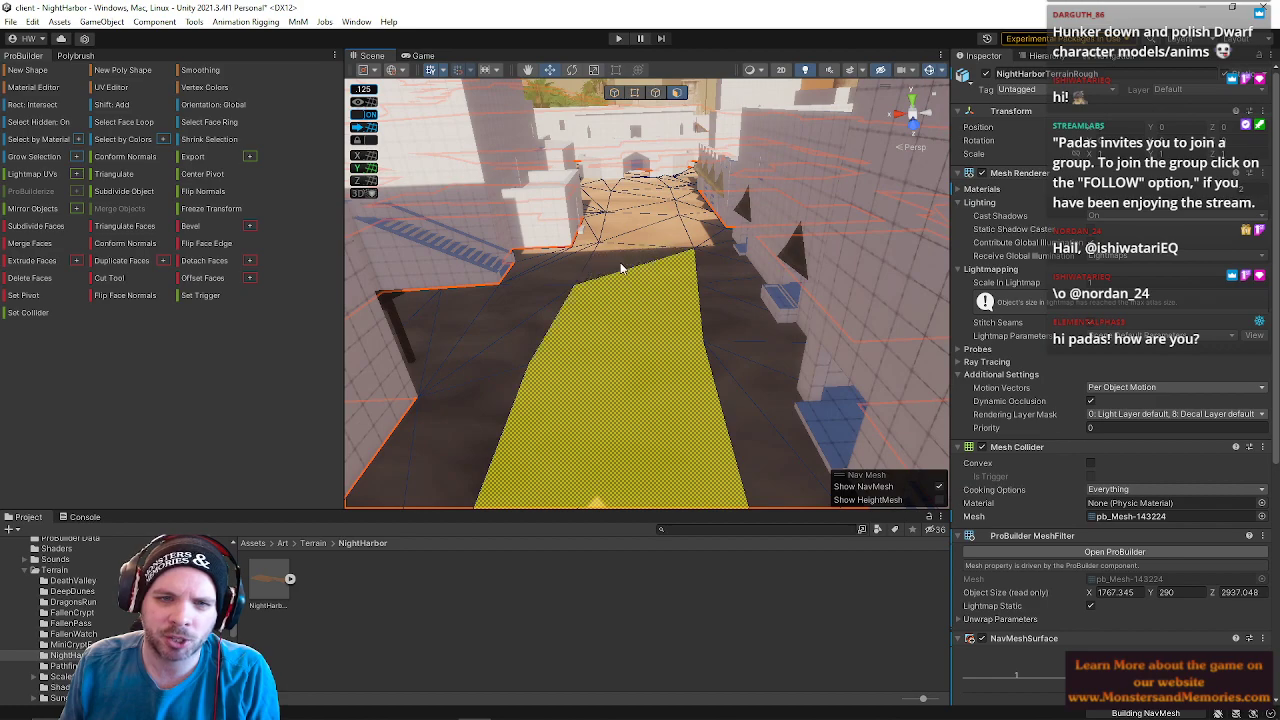
{"action": "left_click", "coordinate": [642, 212], "text": "shift"}
{"action": "left_click", "coordinate": [648, 200], "text": "shift"}
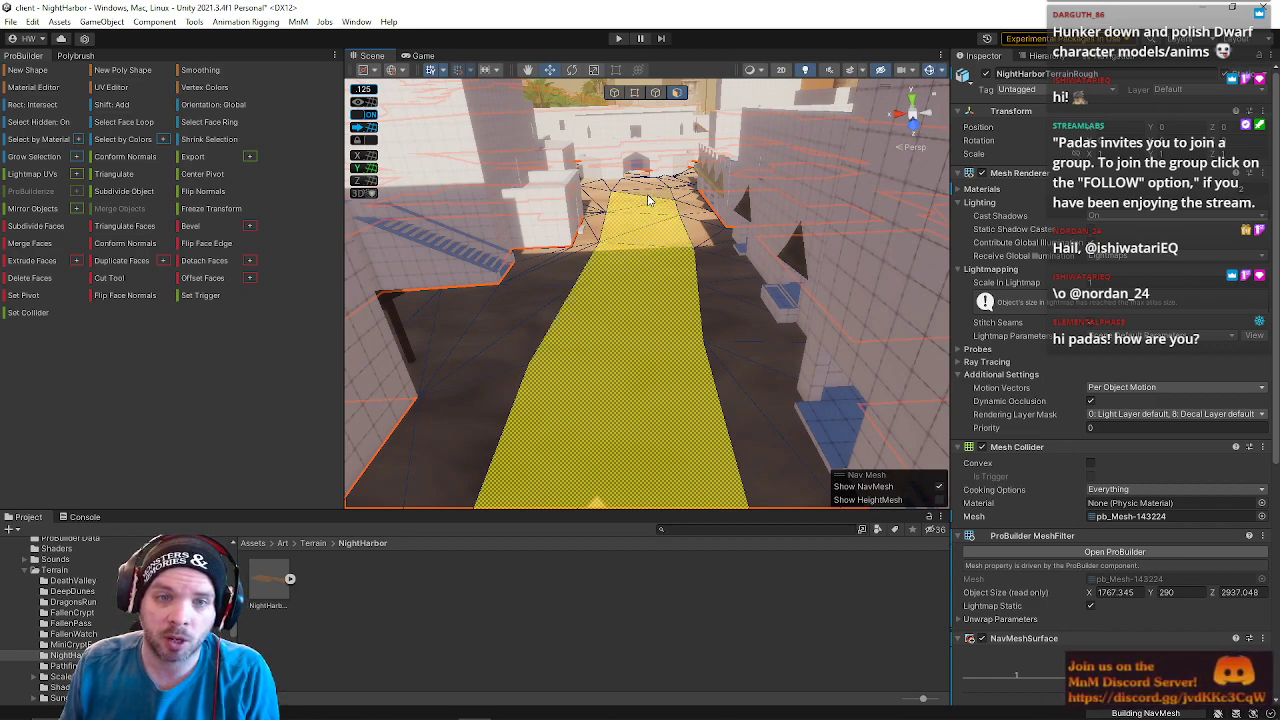
{"action": "left_click", "coordinate": [652, 185], "text": "shift"}
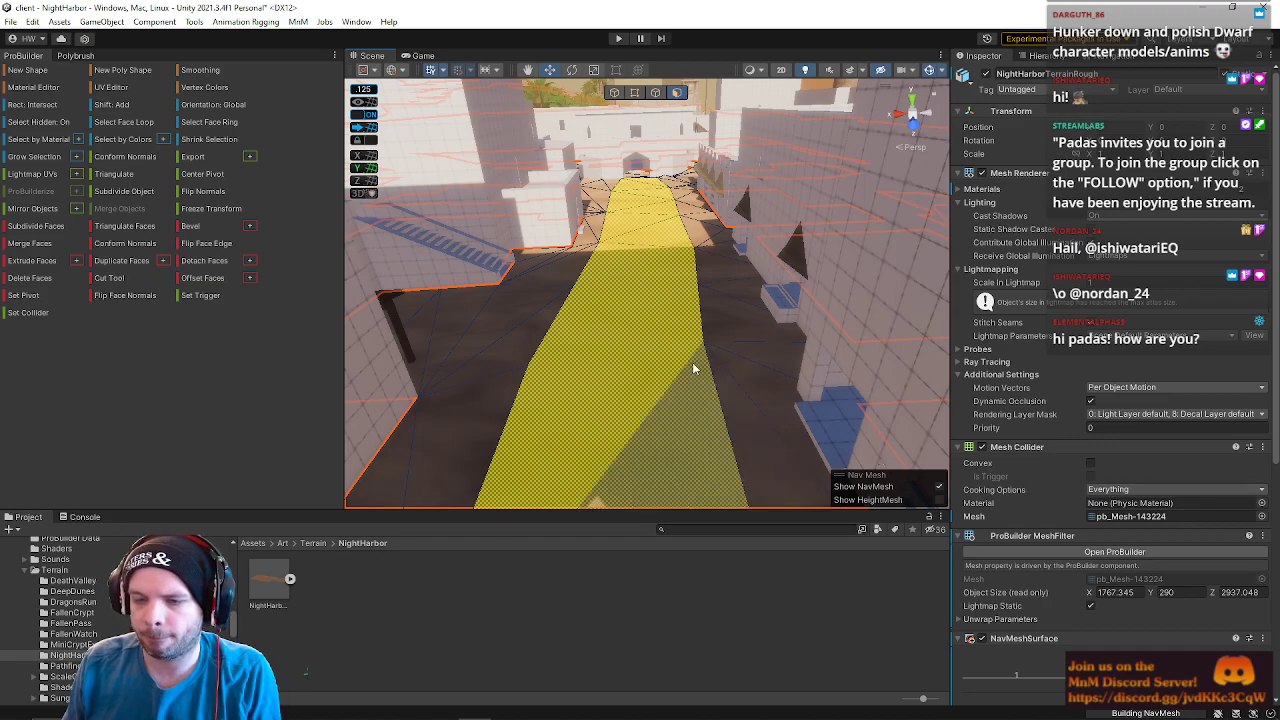
- Continue the face selection along the diagonal street between the white buildings and through the pointed archway at its far end
{"action": "right_click_drag", "start_coordinate": [664, 352], "coordinate": [731, 266]}
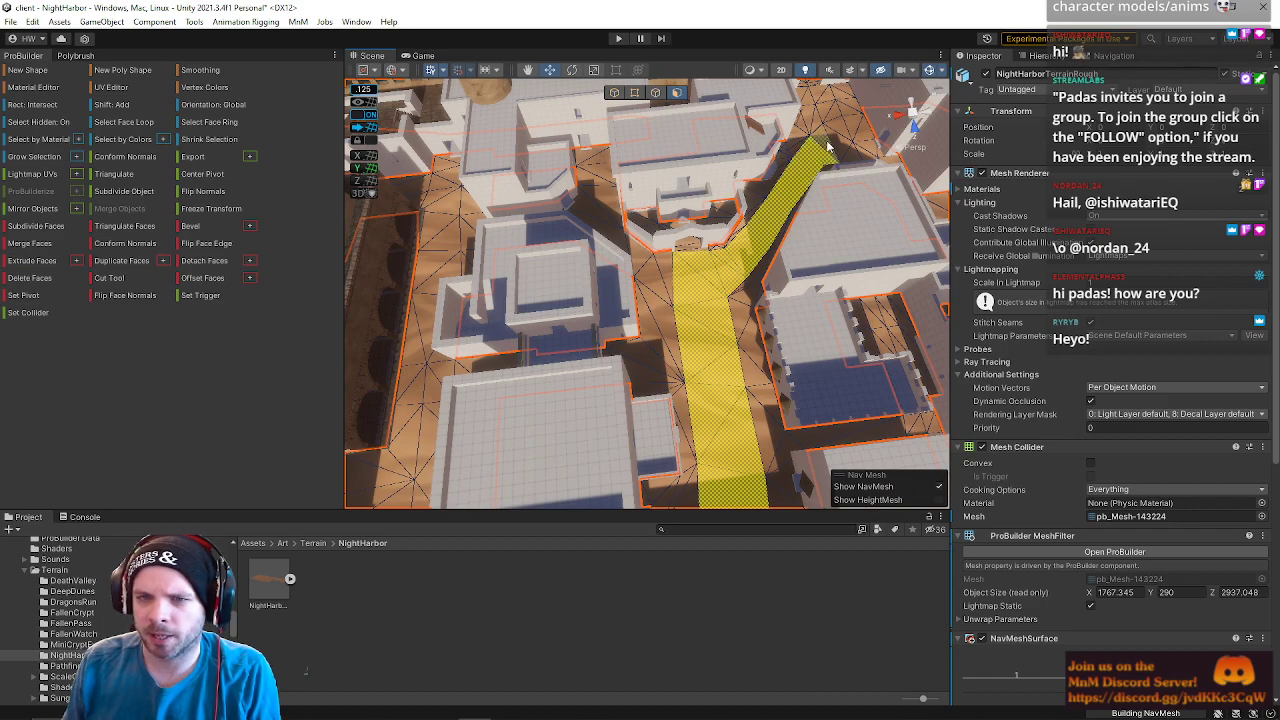
{"action": "right_click_drag", "start_coordinate": [832, 144], "coordinate": [760, 190]}
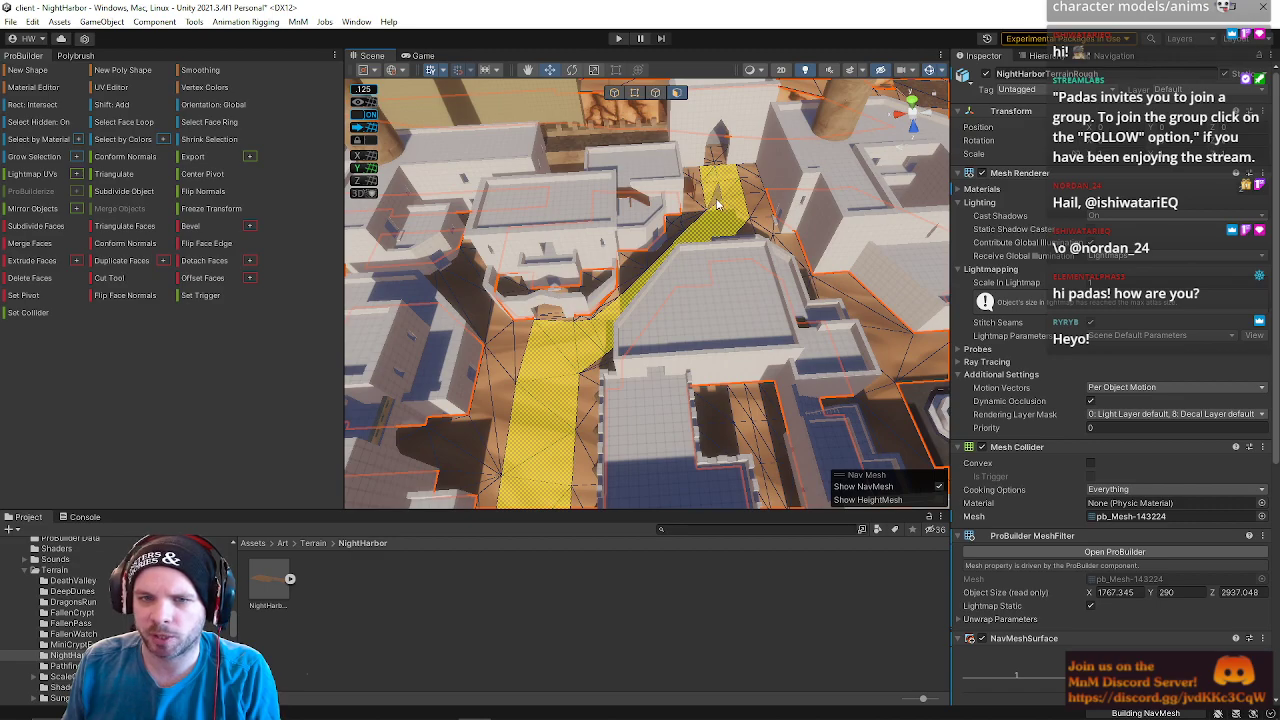
{"action": "right_click_drag", "start_coordinate": [724, 156], "coordinate": [686, 200]}
{"action": "key", "text": "w"}
{"action": "key", "text": "d"}
{"action": "left_click", "coordinate": [655, 230], "text": "shift"}
{"action": "left_click", "coordinate": [616, 246], "text": "shift"}
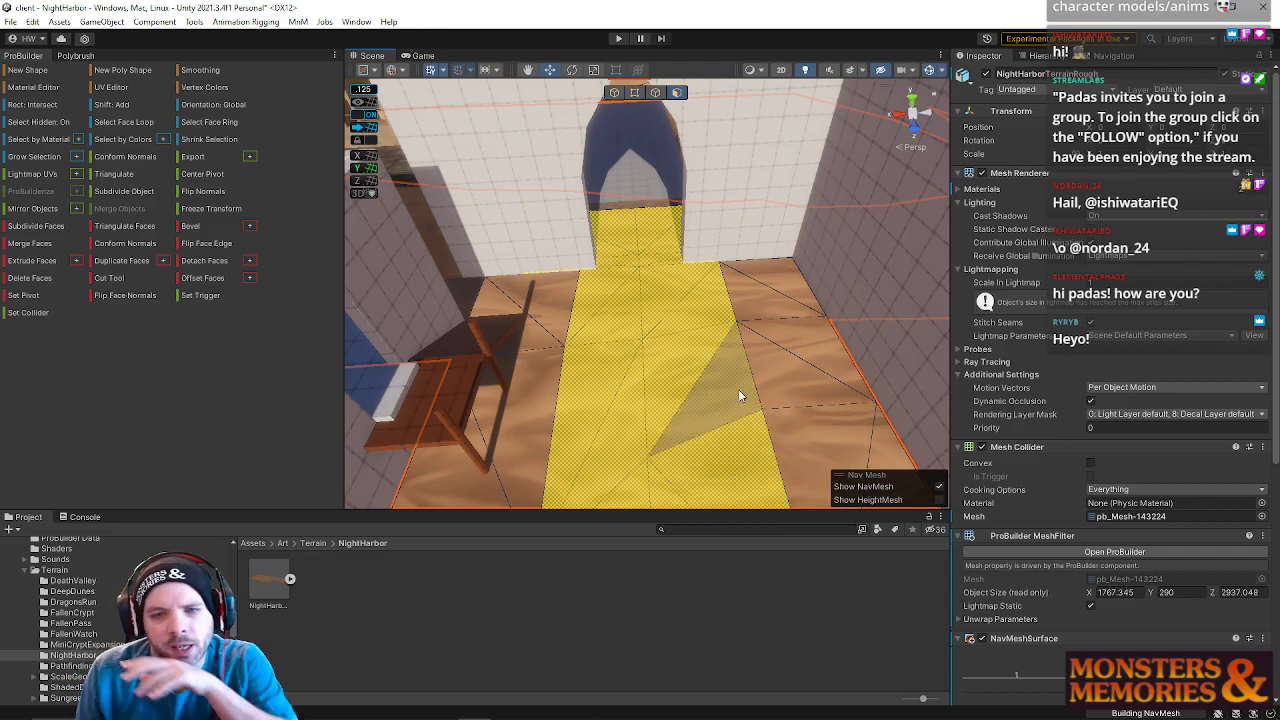
{"action": "right_click_drag", "start_coordinate": [738, 396], "coordinate": [478, 398]}
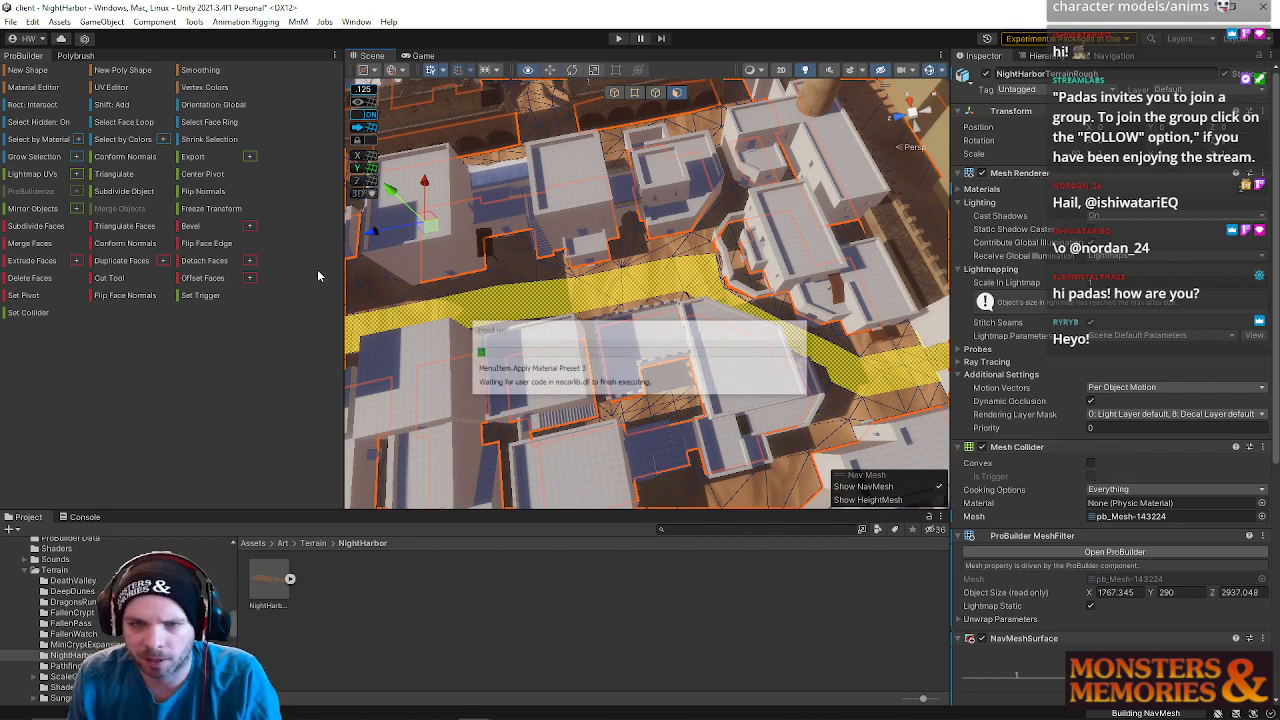
- Select the terrain faces for a side path branching off the paved road across the open sand
{"action": "right_click_drag", "start_coordinate": [724, 362], "coordinate": [534, 376]}
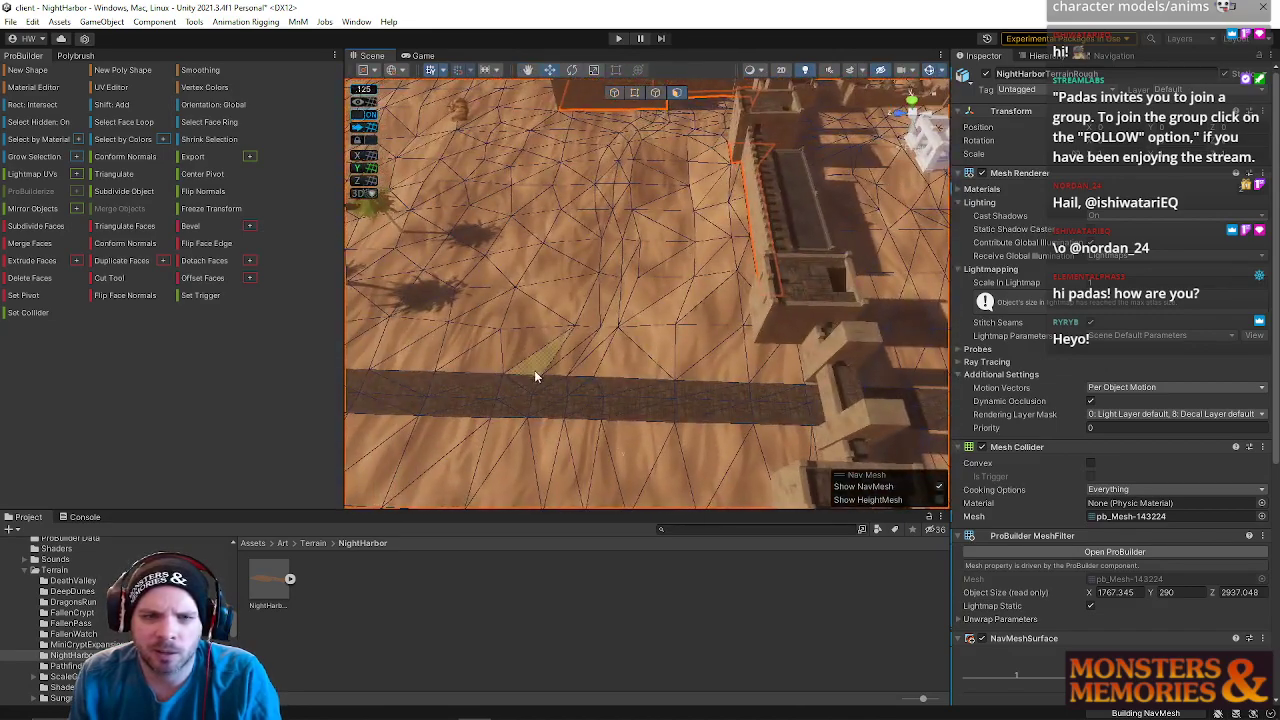
{"action": "left_click", "coordinate": [595, 330]}
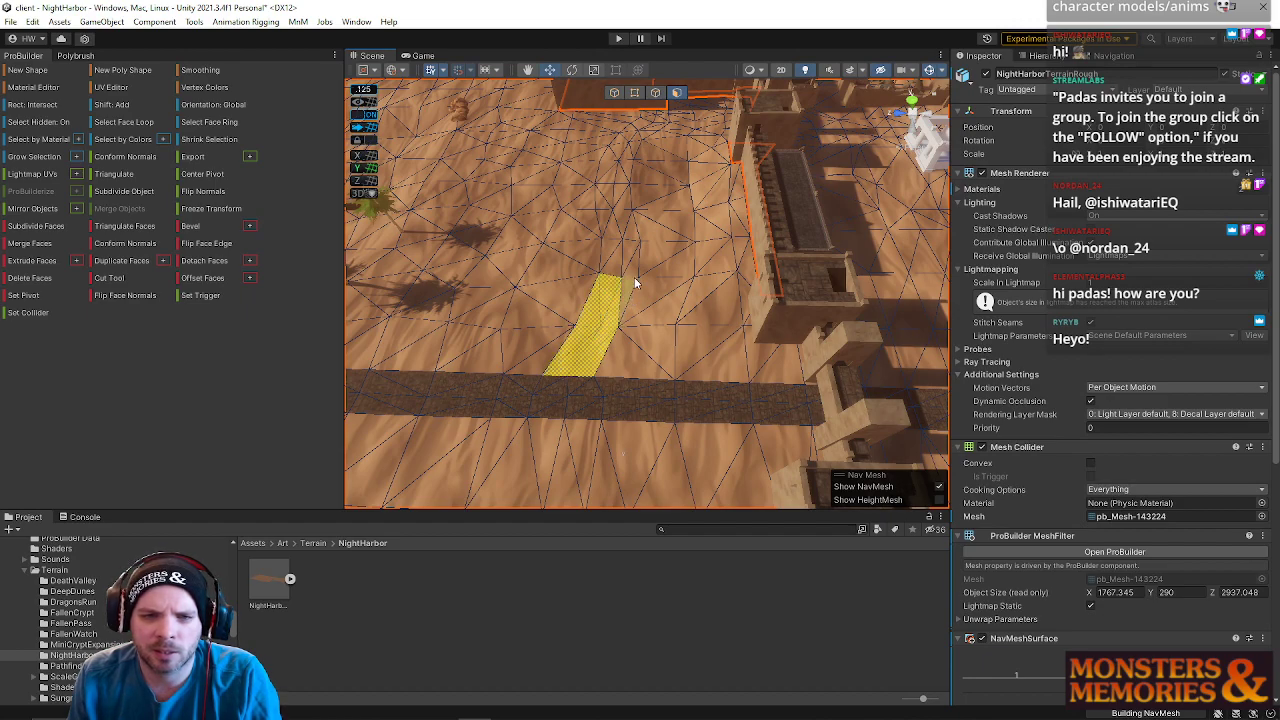
{"action": "left_click", "coordinate": [615, 220], "text": "shift"}
{"action": "left_click", "coordinate": [604, 207], "text": "shift"}
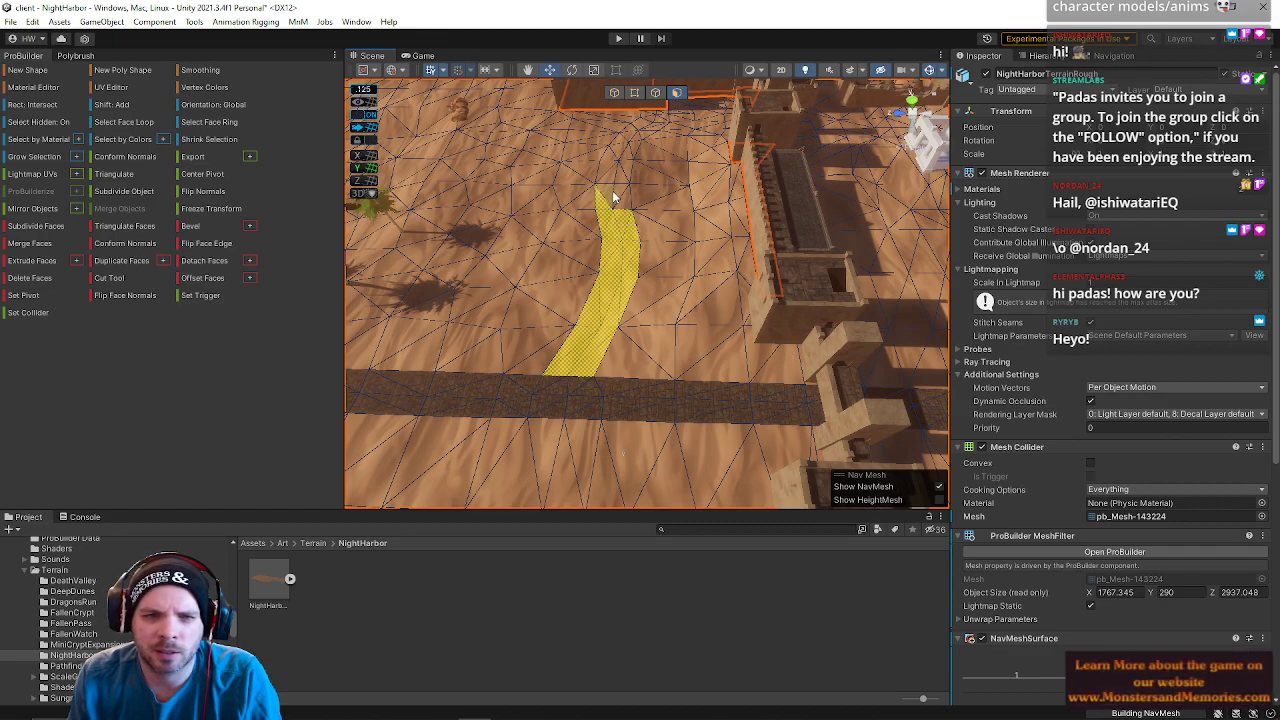
{"action": "right_click_drag", "start_coordinate": [627, 253], "coordinate": [578, 328]}
{"action": "key", "text": "w"}
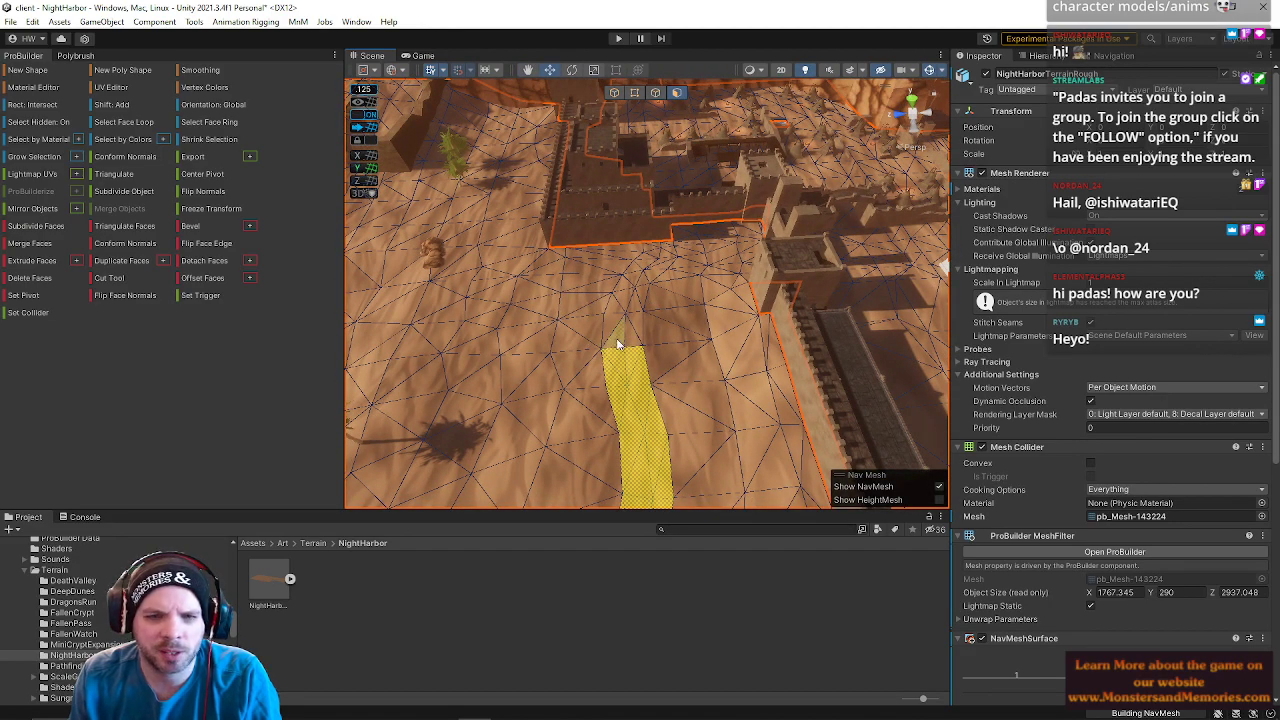
- Restore the lost path selection and deselect the stray triangles along its edge
{"action": "left_click", "coordinate": [210, 124]}
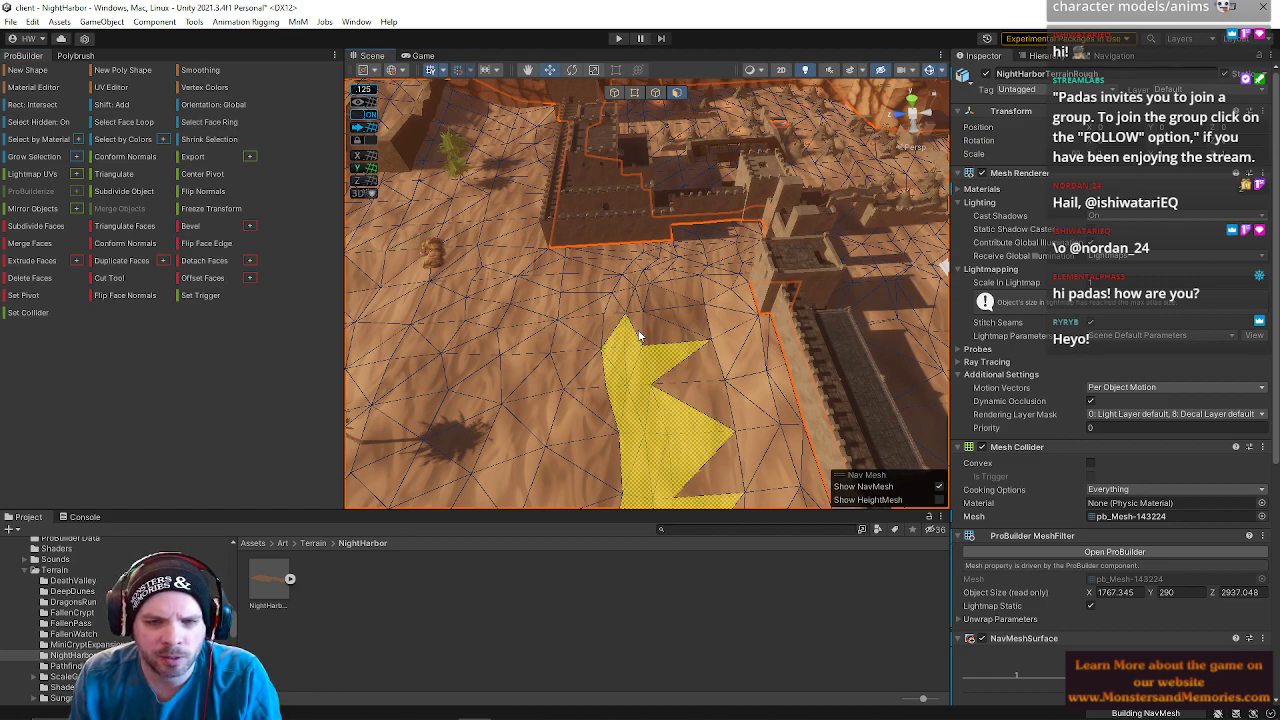
{"action": "left_click", "coordinate": [640, 297]}
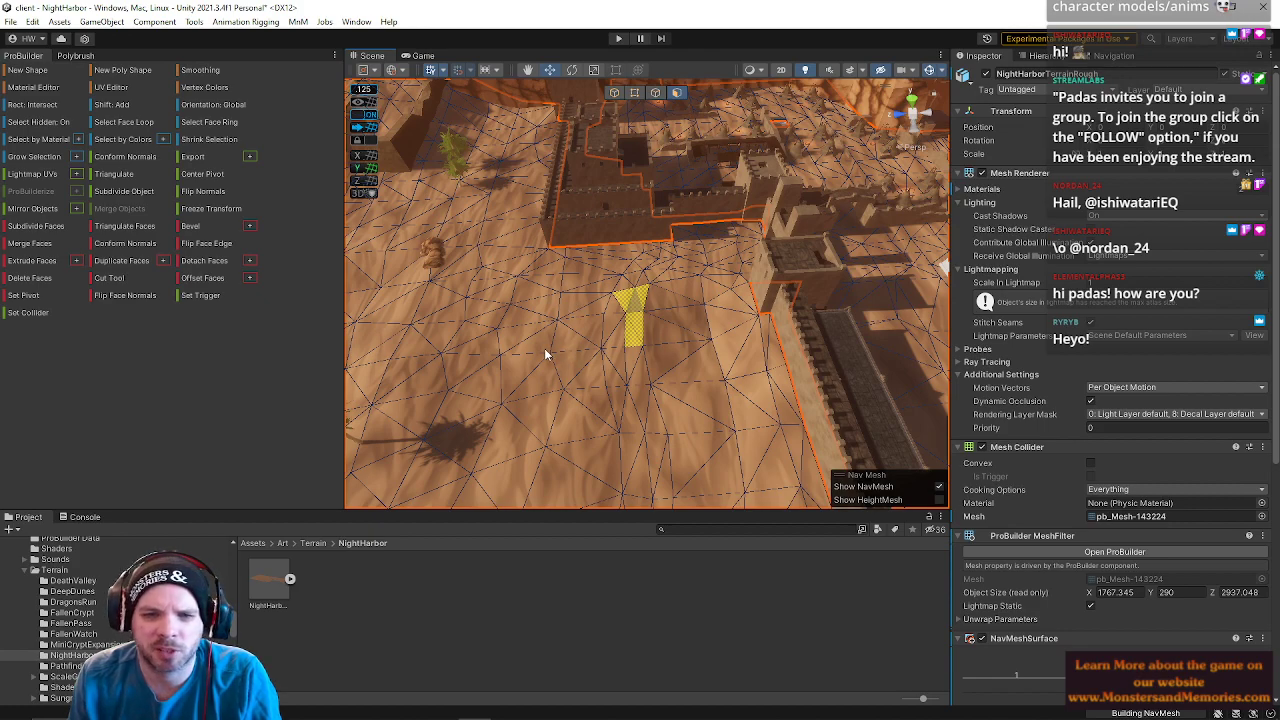
{"action": "key", "text": "ctrl+z"}
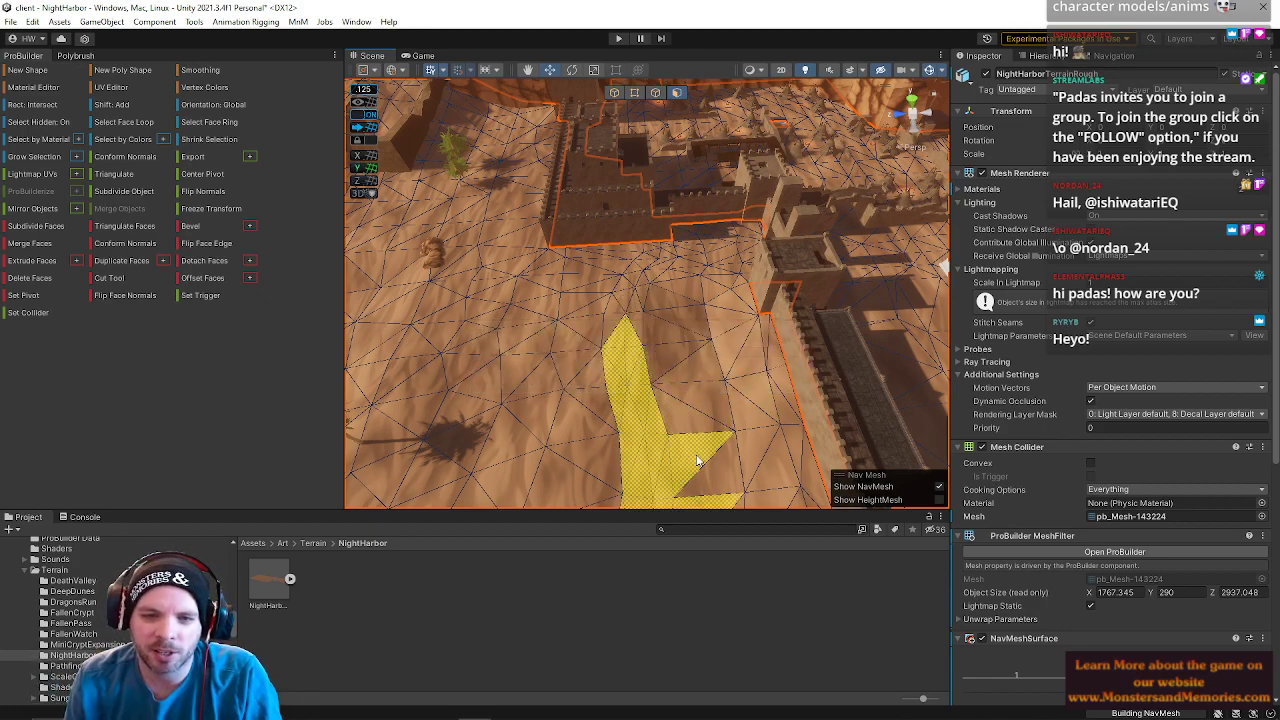
{"action": "key", "text": "f"}
{"action": "left_click", "coordinate": [675, 361], "text": "shift"}
{"action": "left_click", "coordinate": [685, 434], "text": "shift"}
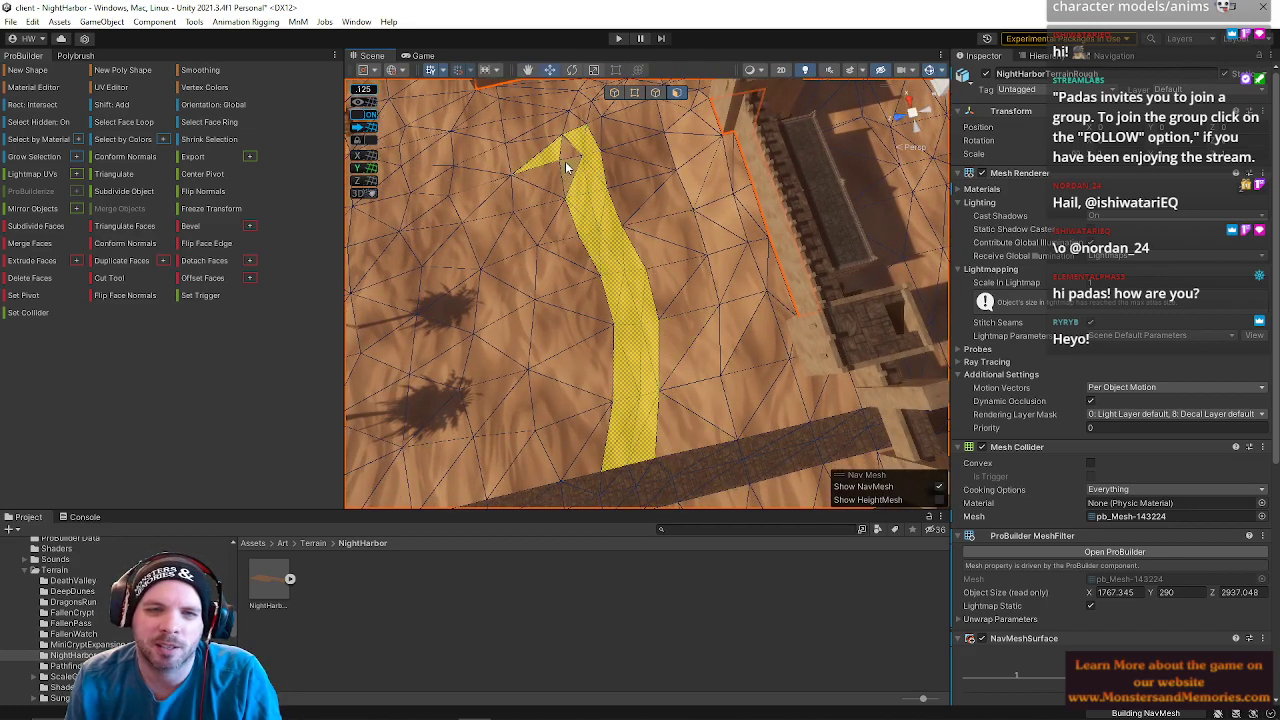
- Clean up the far tip of the selected sand path and extend it by a few faces
{"action": "left_click", "coordinate": [566, 166], "text": "shift"}
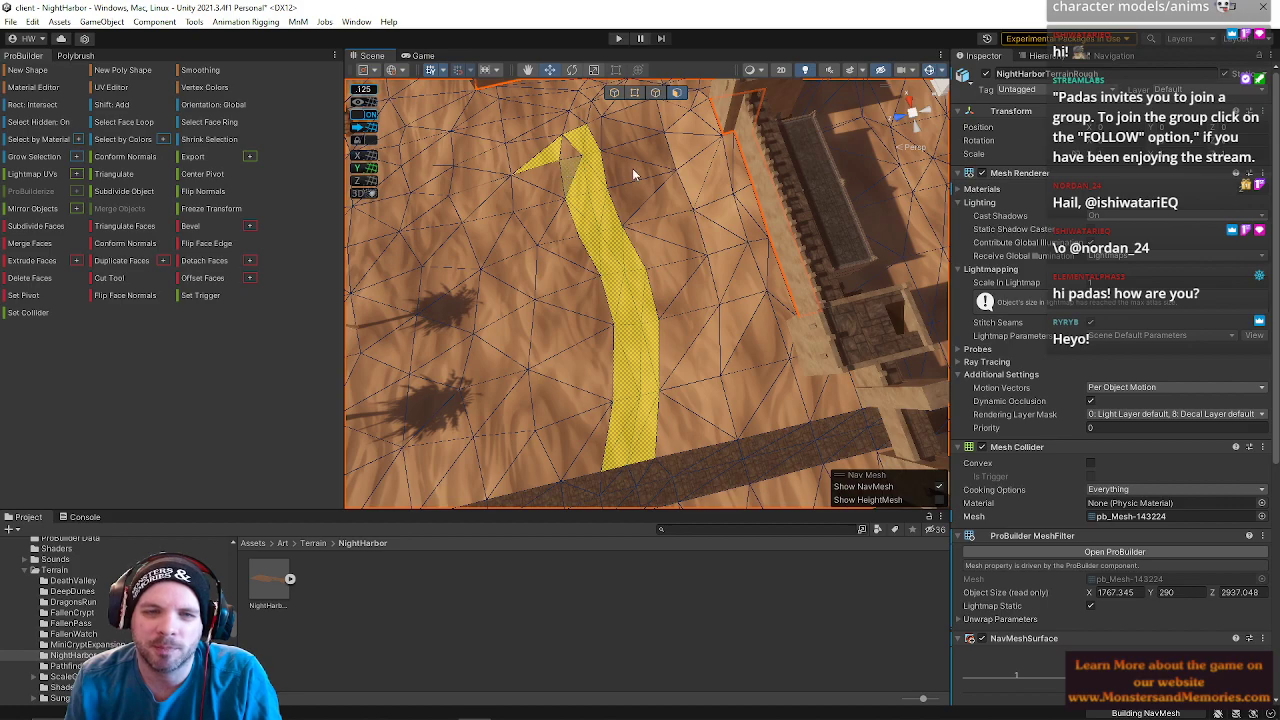
{"action": "left_click", "coordinate": [553, 154], "text": "shift"}
{"action": "left_click", "coordinate": [568, 166], "text": "shift"}
{"action": "left_click", "coordinate": [583, 146], "text": "shift"}
{"action": "left_click", "coordinate": [594, 134], "text": "shift"}
{"action": "left_click", "coordinate": [585, 116], "text": "shift"}
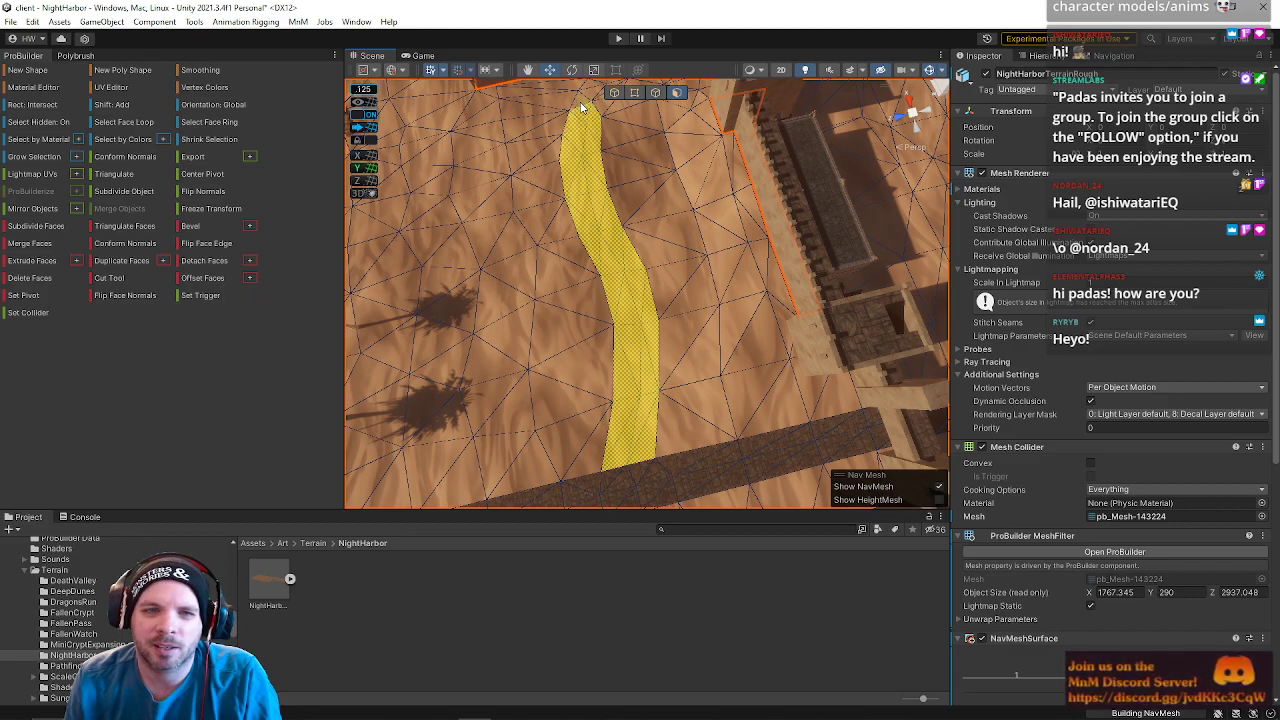
- Add the terrain faces between the gate towers and the end of the selected sand path
{"action": "right_click_drag", "start_coordinate": [575, 130], "coordinate": [640, 297]}
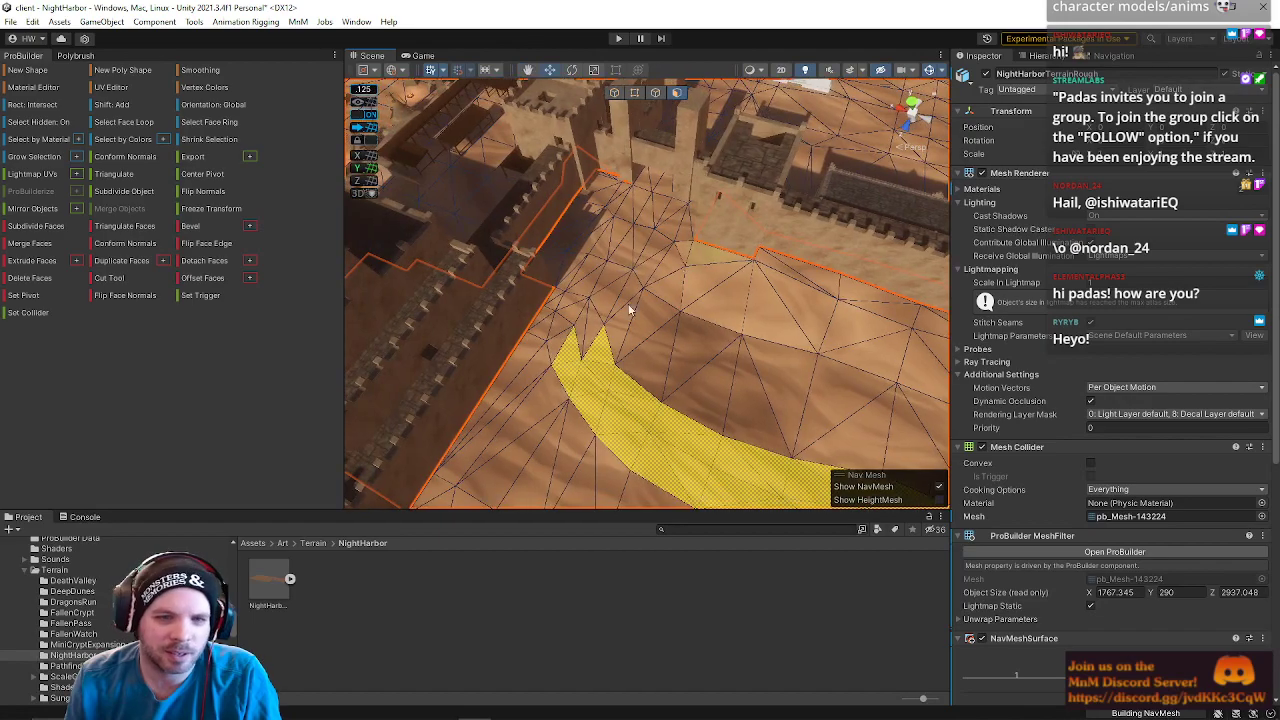
{"action": "left_click", "coordinate": [645, 207], "text": "shift"}
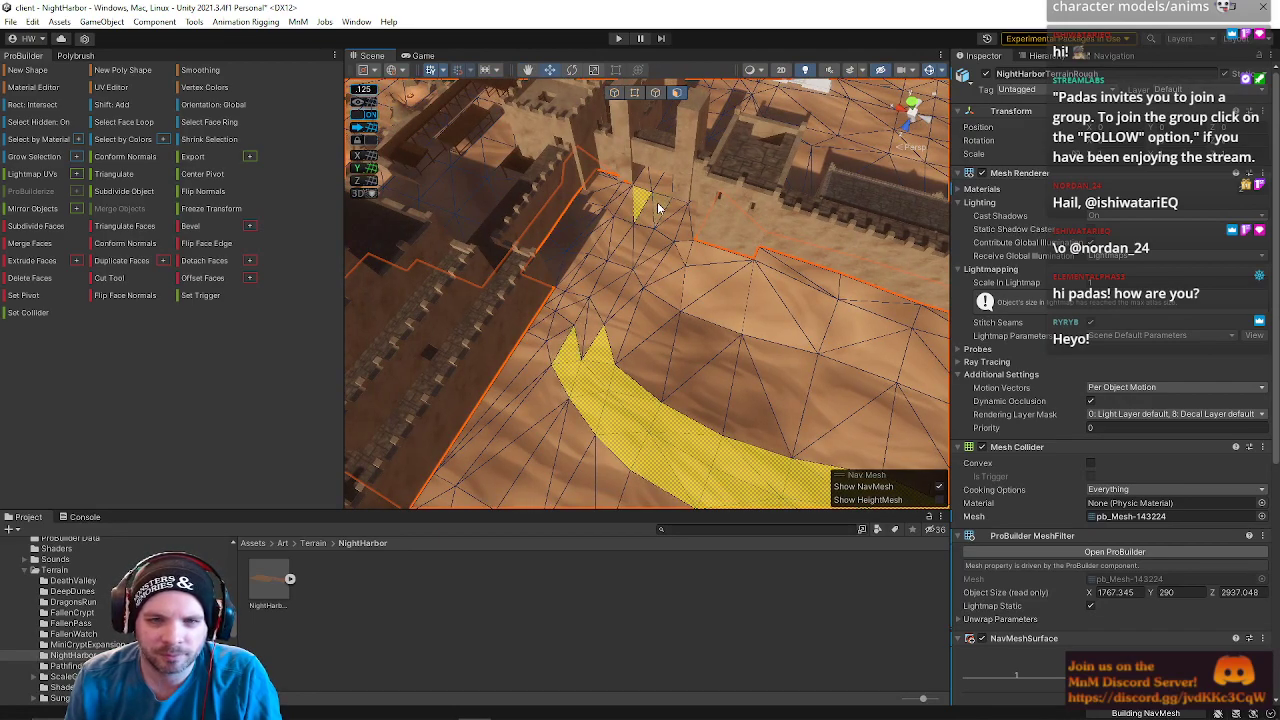
{"action": "left_click", "coordinate": [647, 222], "text": "shift"}
{"action": "left_click", "coordinate": [637, 238], "text": "shift"}
{"action": "left_click", "coordinate": [629, 254], "text": "shift"}
{"action": "left_click", "coordinate": [613, 292], "text": "shift"}
{"action": "left_click", "coordinate": [607, 279], "text": "shift"}
{"action": "left_click", "coordinate": [594, 327], "text": "shift"}
{"action": "left_click", "coordinate": [563, 333], "text": "shift"}
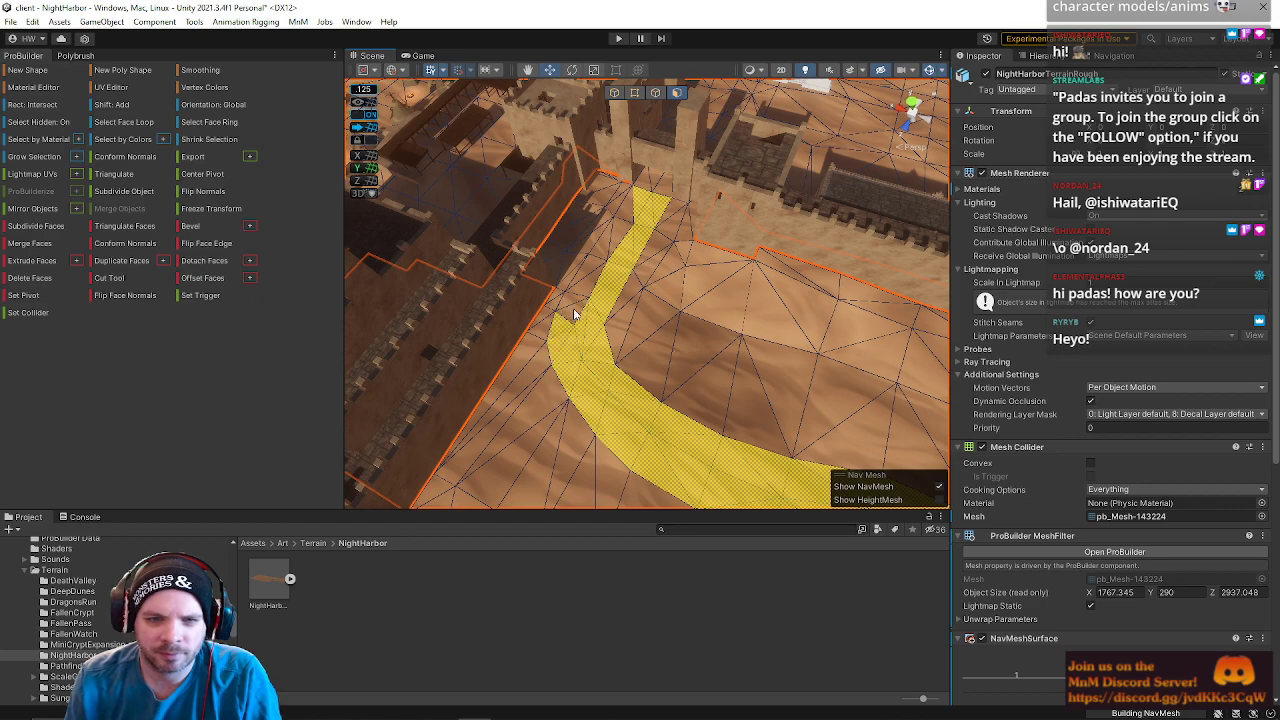
- Widen the selected path near the gate and remove the stray face beside it
{"action": "left_click", "coordinate": [592, 284], "text": "shift"}
{"action": "left_click", "coordinate": [608, 246], "text": "shift"}
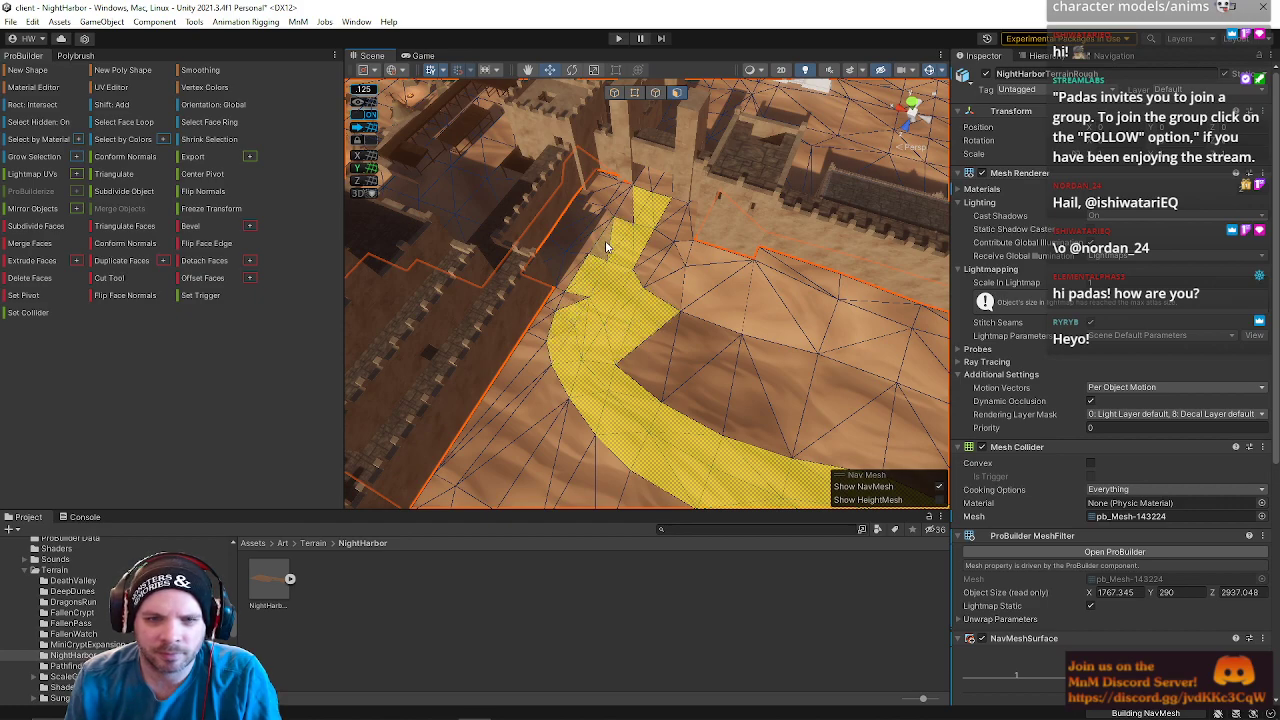
{"action": "left_click", "coordinate": [581, 283], "text": "shift"}
{"action": "left_click", "coordinate": [572, 299], "text": "shift"}
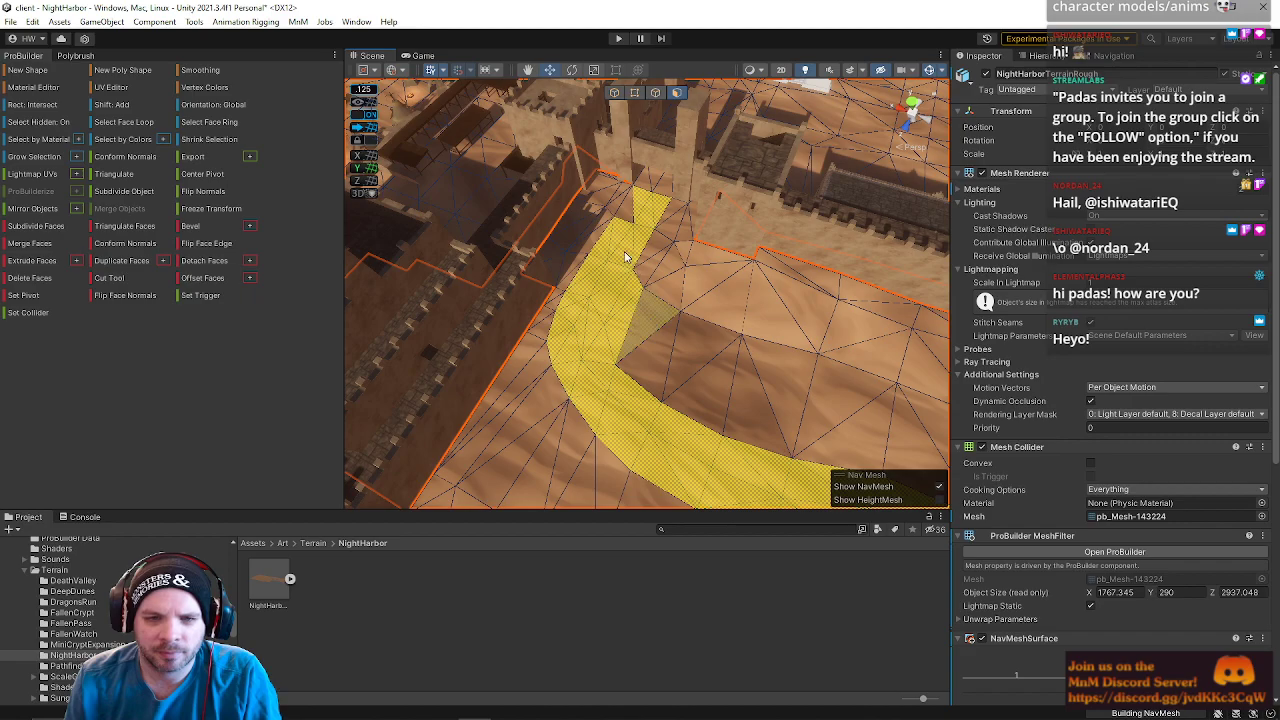
{"action": "left_click", "coordinate": [628, 214], "text": "shift"}
{"action": "right_click_drag", "start_coordinate": [618, 296], "coordinate": [632, 440]}
{"action": "left_click", "coordinate": [780, 158]}
{"action": "left_click", "coordinate": [571, 281]}
- Select a two-face-wide strip of sand from the paved road toward the walled compound, starting the gate path over
{"action": "right_click_drag", "start_coordinate": [571, 281], "coordinate": [840, 302]}
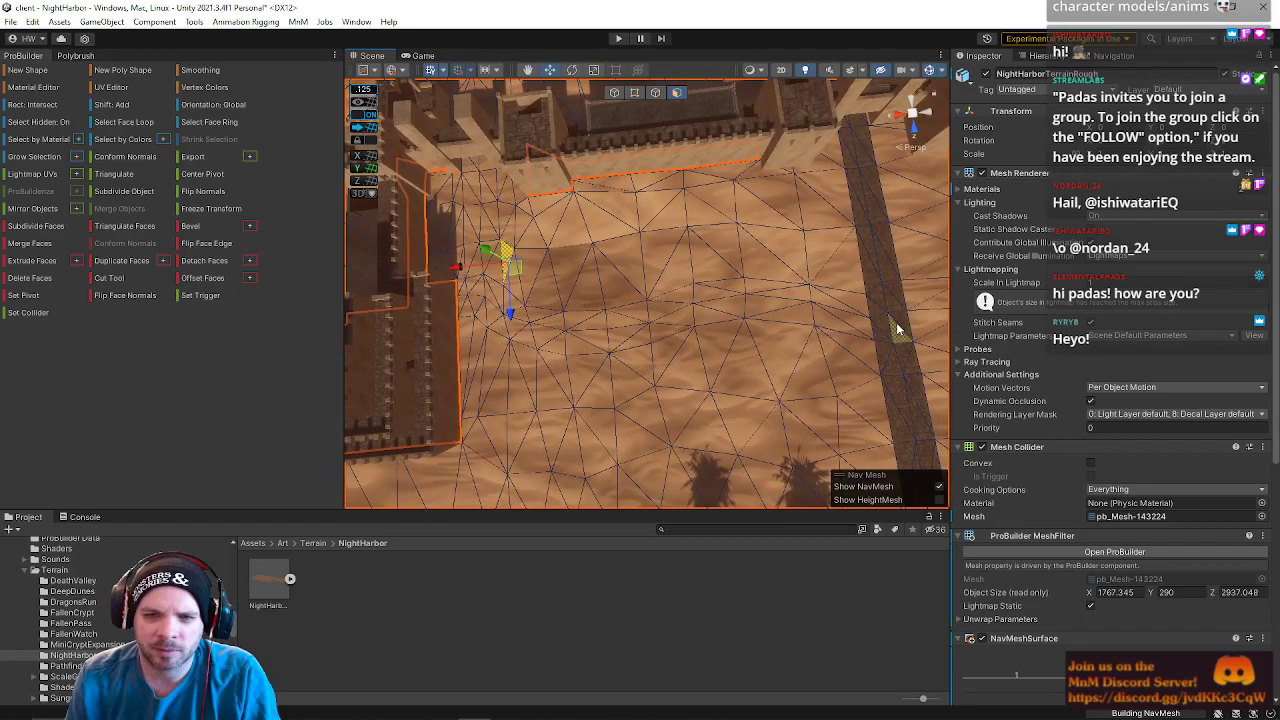
{"action": "left_click", "coordinate": [832, 305], "text": "shift"}
{"action": "left_click", "coordinate": [826, 312]}
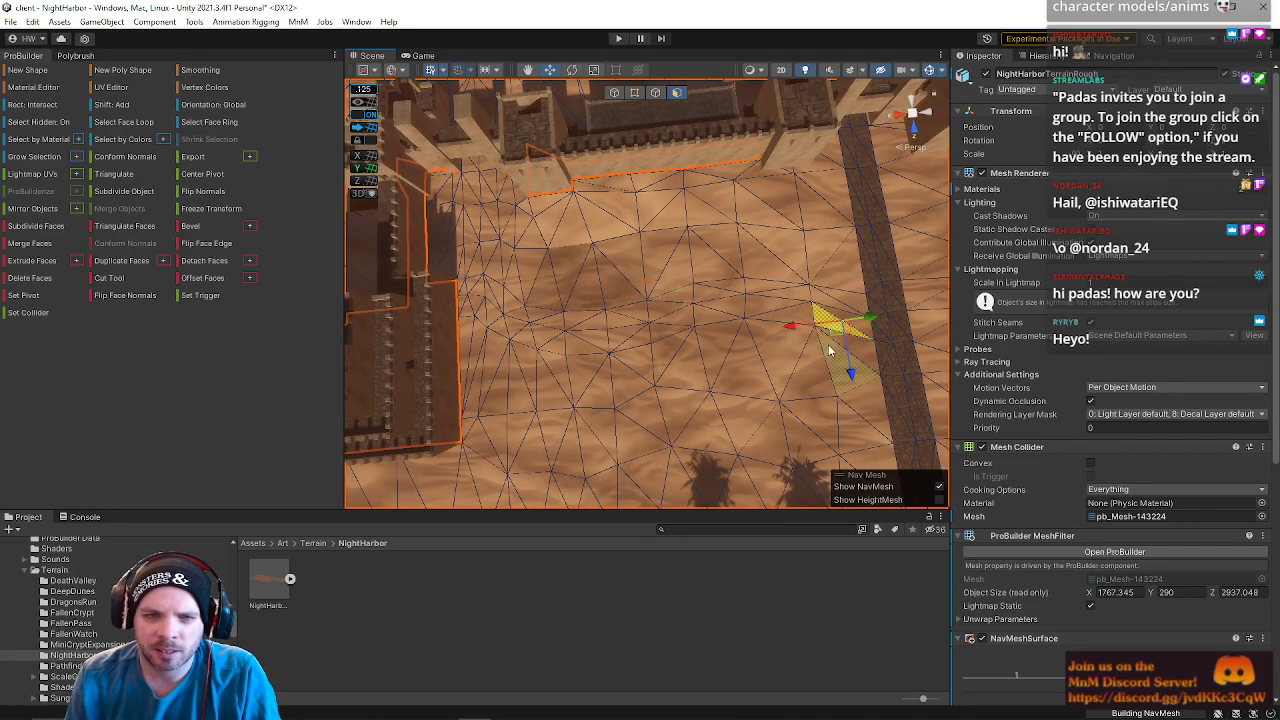
{"action": "left_click", "coordinate": [855, 325], "text": "shift"}
{"action": "left_click", "coordinate": [767, 316], "text": "shift"}
{"action": "left_click", "coordinate": [756, 305], "text": "shift"}
{"action": "left_click", "coordinate": [728, 300], "text": "shift"}
{"action": "left_click", "coordinate": [715, 303], "text": "shift"}
{"action": "left_click", "coordinate": [685, 318], "text": "shift"}
{"action": "left_click", "coordinate": [665, 315], "text": "shift"}
{"action": "left_click", "coordinate": [671, 302], "text": "shift"}
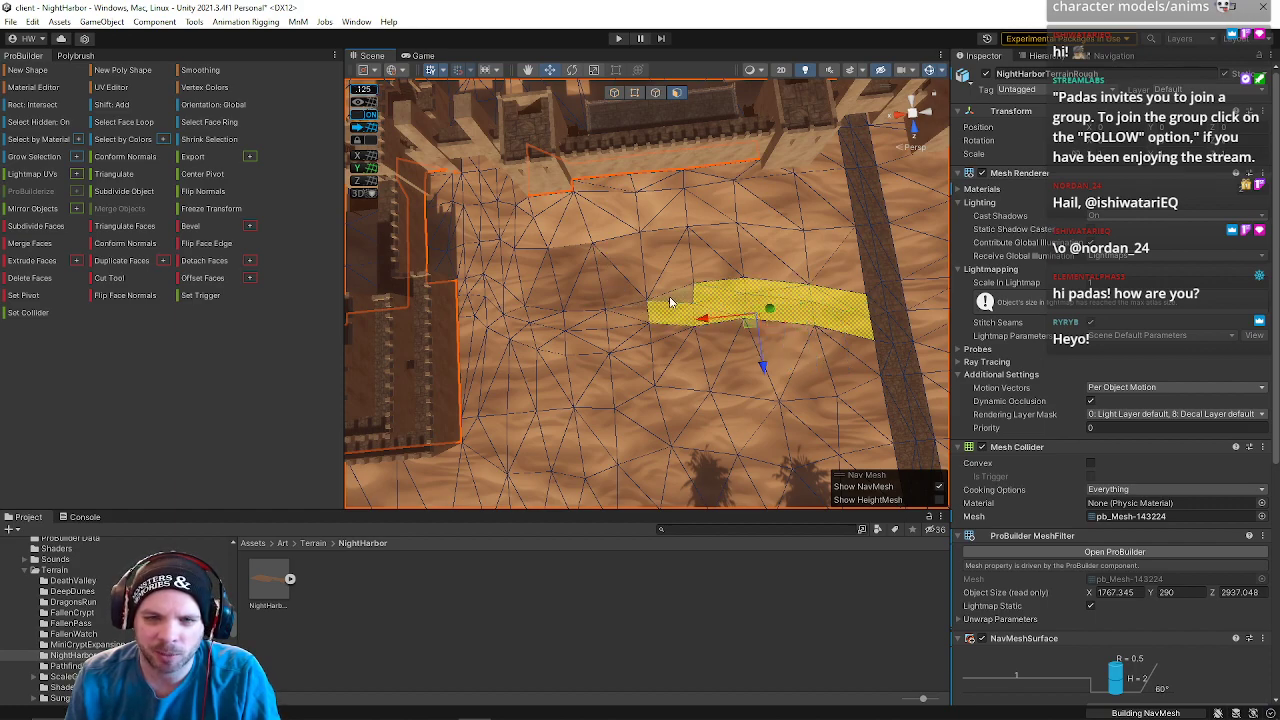
- Extend the strip selection across the sand to the start of the bend beside the compound wall
{"action": "left_click", "coordinate": [628, 332], "text": "shift"}
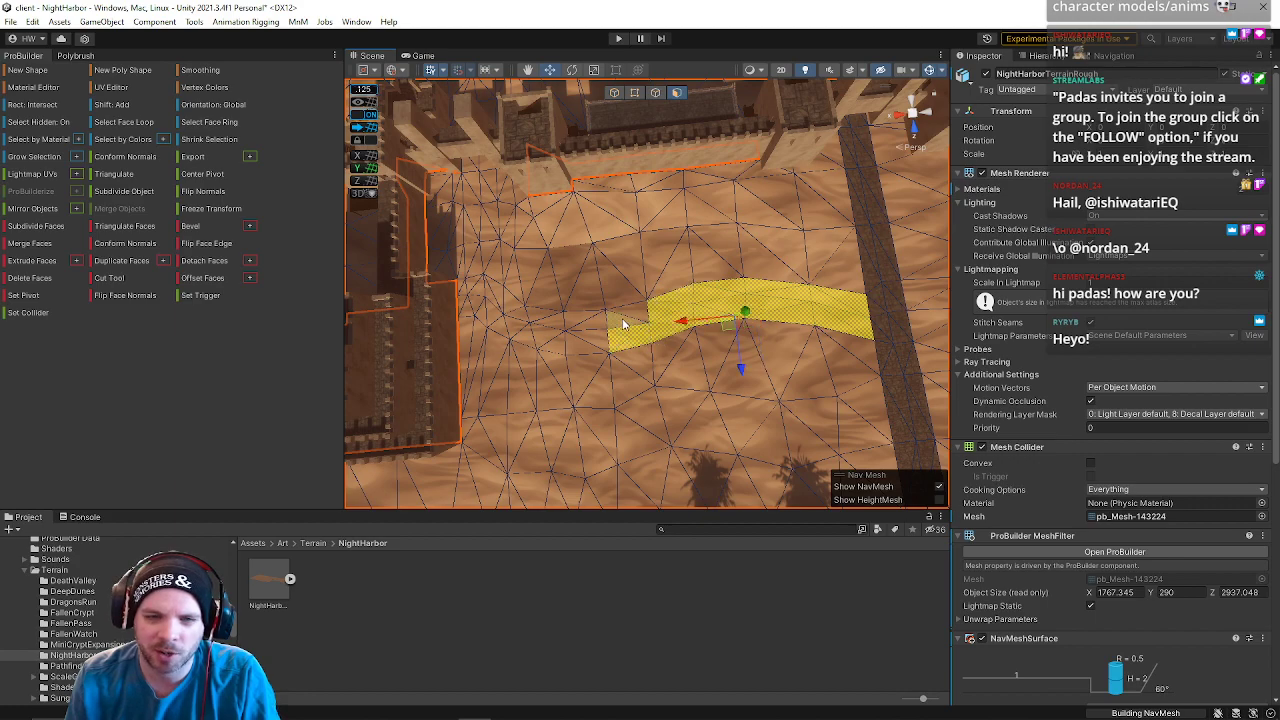
{"action": "left_click", "coordinate": [598, 335], "text": "shift"}
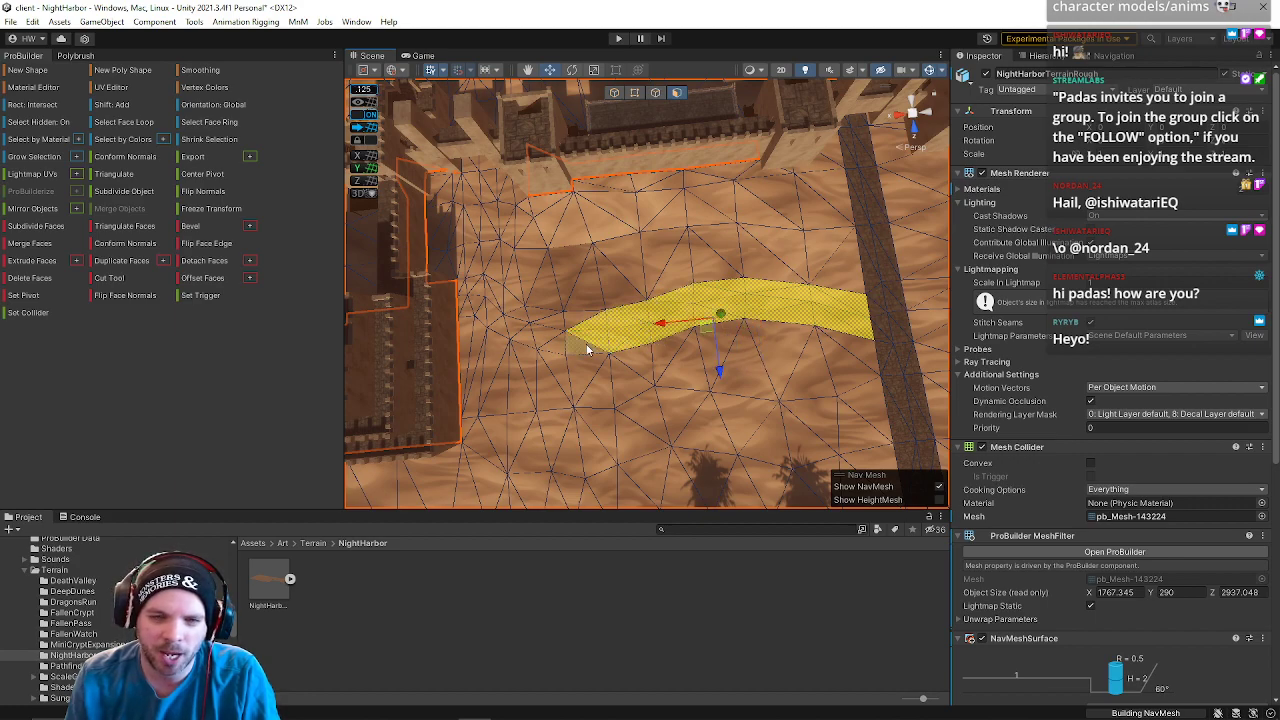
{"action": "left_click", "coordinate": [569, 323], "text": "shift"}
{"action": "right_click_drag", "start_coordinate": [569, 323], "coordinate": [490, 360]}
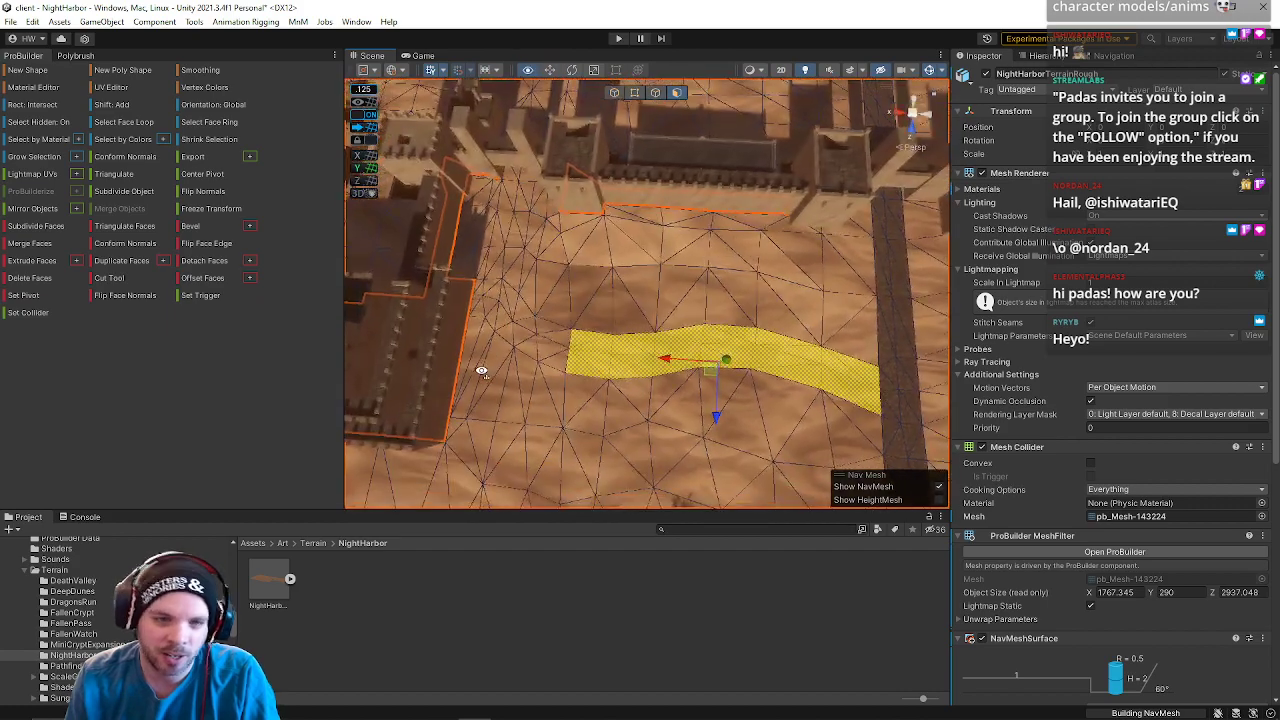
{"action": "left_click", "coordinate": [577, 351], "text": "shift"}
{"action": "left_click", "coordinate": [538, 343], "text": "shift"}
{"action": "left_click", "coordinate": [523, 330], "text": "shift"}
{"action": "left_click", "coordinate": [517, 304], "text": "shift"}
- Continue the selection around the bend and along the wall to the gate, and apply the stone paving material
{"action": "left_click", "coordinate": [502, 296], "text": "shift"}
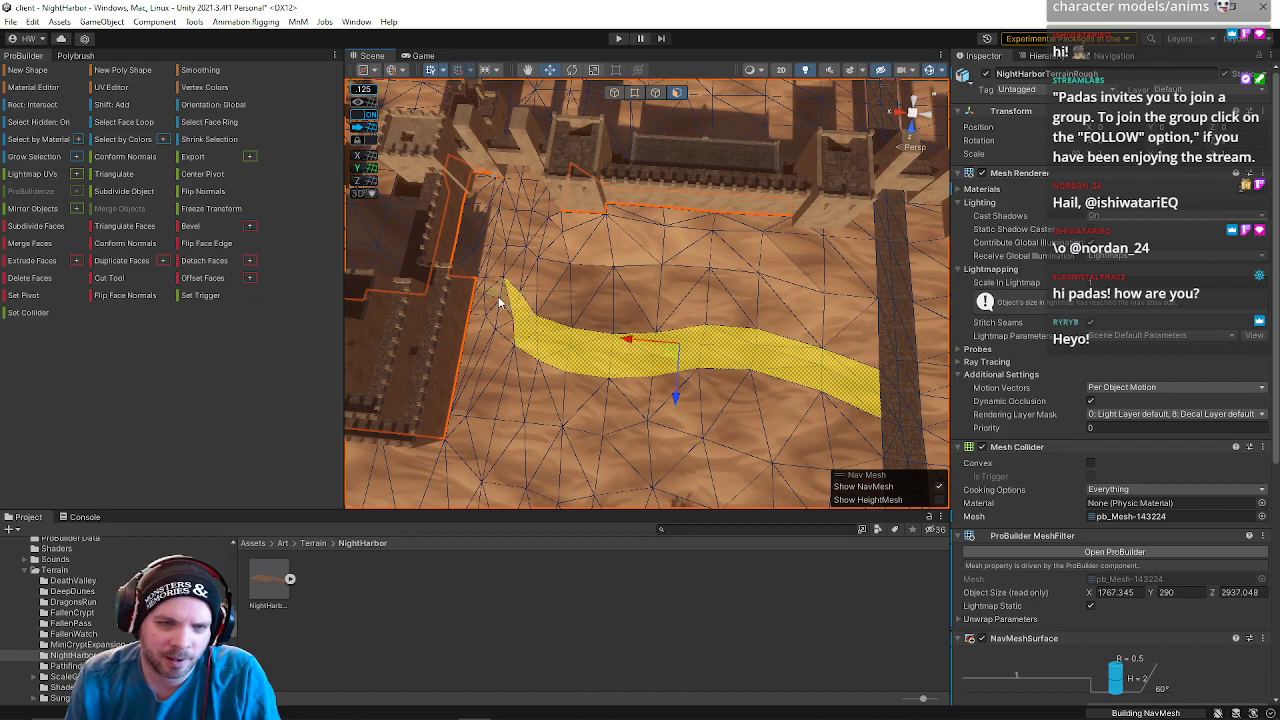
{"action": "left_click", "coordinate": [499, 300], "text": "shift"}
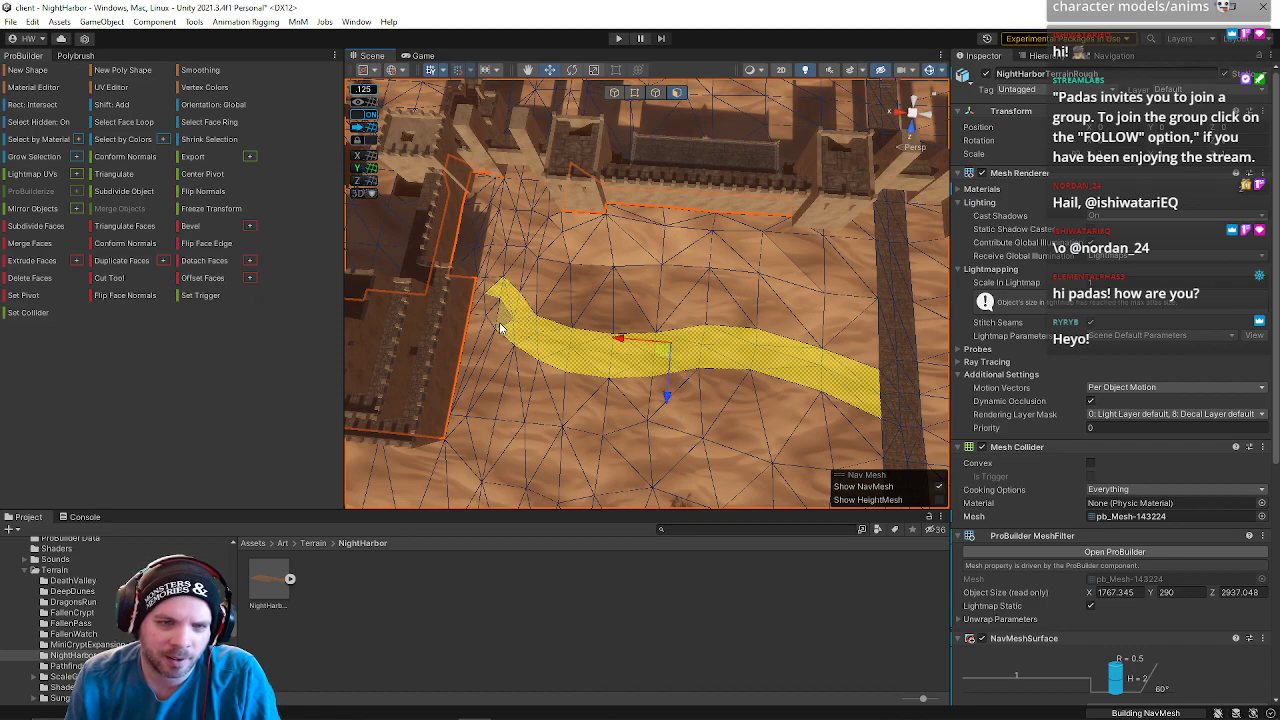
{"action": "left_click", "coordinate": [505, 283], "text": "shift"}
{"action": "left_click", "coordinate": [515, 262], "text": "shift"}
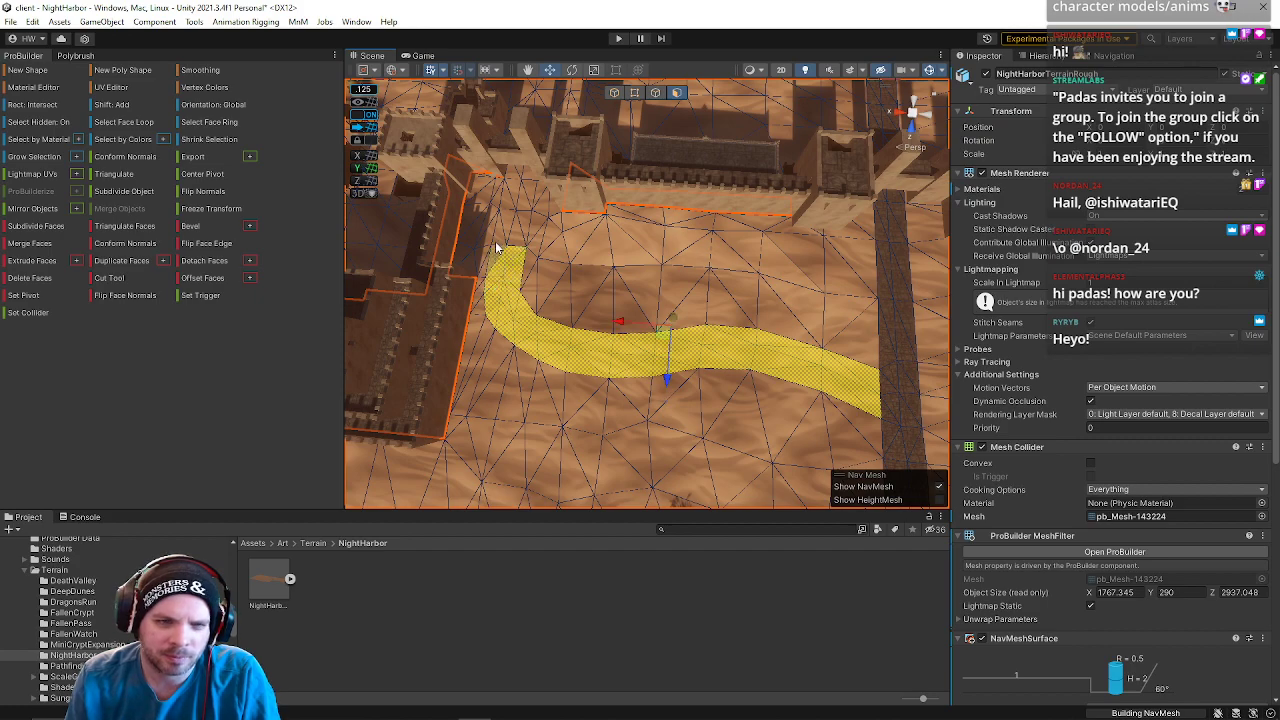
{"action": "left_click", "coordinate": [507, 236], "text": "shift"}
{"action": "left_click", "coordinate": [525, 222], "text": "shift"}
{"action": "left_click", "coordinate": [522, 198], "text": "shift"}
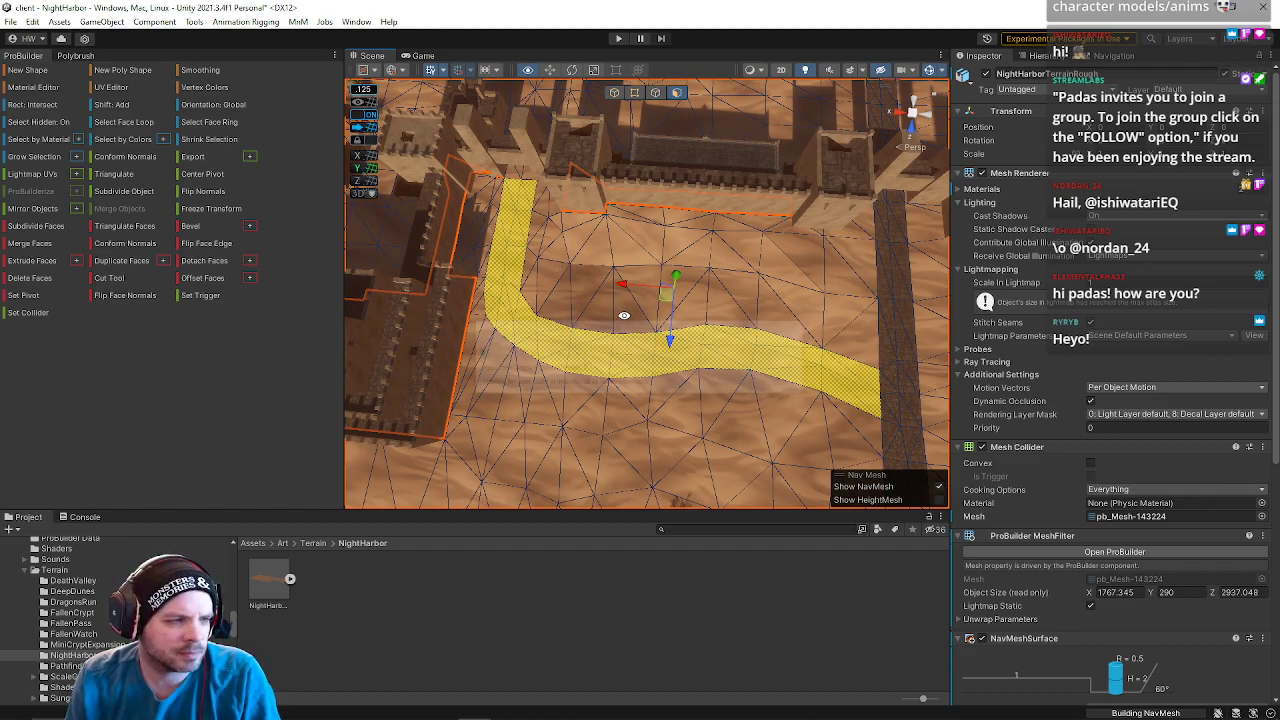
{"action": "mouse_move", "coordinate": [626, 322]}
{"action": "left_mouse_down", "text": "alt"}
{"action": "mouse_move", "coordinate": [606, 290]}
{"action": "mouse_move", "coordinate": [616, 297]}
{"action": "mouse_move", "coordinate": [616, 278]}
{"action": "mouse_move", "coordinate": [610, 320]}
{"action": "left_mouse_up", "text": "alt"}
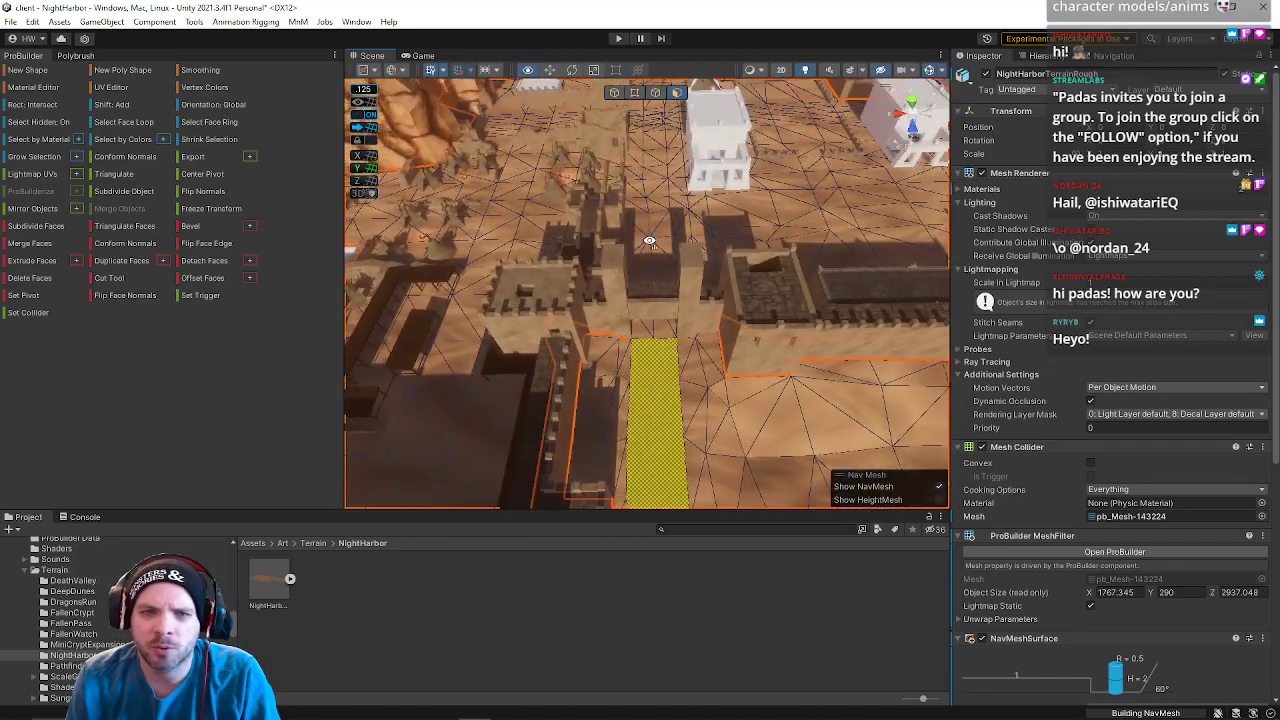
{"action": "right_click_drag", "start_coordinate": [651, 149], "coordinate": [634, 286]}
- Select the terrain faces in the gateway between the two towers and pave them with the same stone material
{"action": "left_click", "coordinate": [648, 319]}
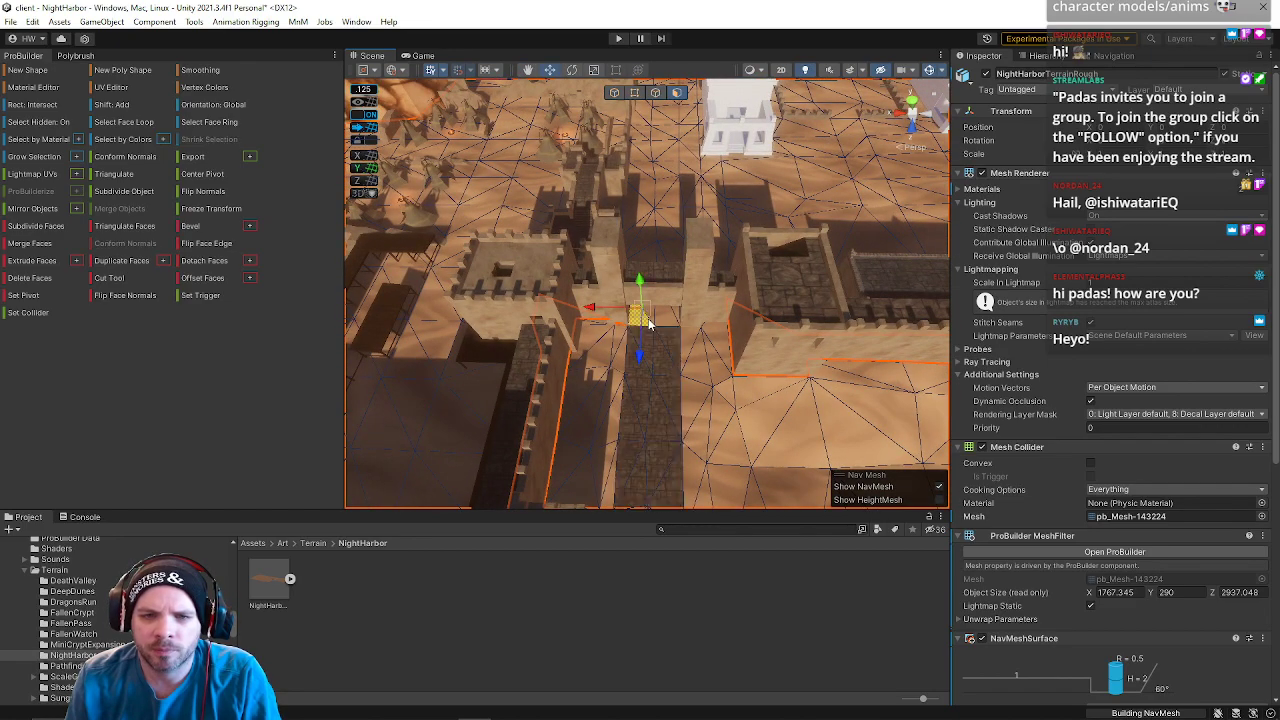
{"action": "left_click", "coordinate": [653, 318], "text": "shift"}
{"action": "left_click", "coordinate": [664, 319], "text": "shift"}
{"action": "left_click", "coordinate": [677, 320], "text": "shift"}
- Select the street faces just beyond the gate, including the shaded ground beside the small tower
{"action": "right_click_drag", "start_coordinate": [662, 327], "coordinate": [640, 370]}
{"action": "left_click", "coordinate": [639, 370], "text": "shift"}
{"action": "left_click", "coordinate": [674, 353], "text": "shift"}
{"action": "left_click", "coordinate": [648, 338], "text": "shift"}
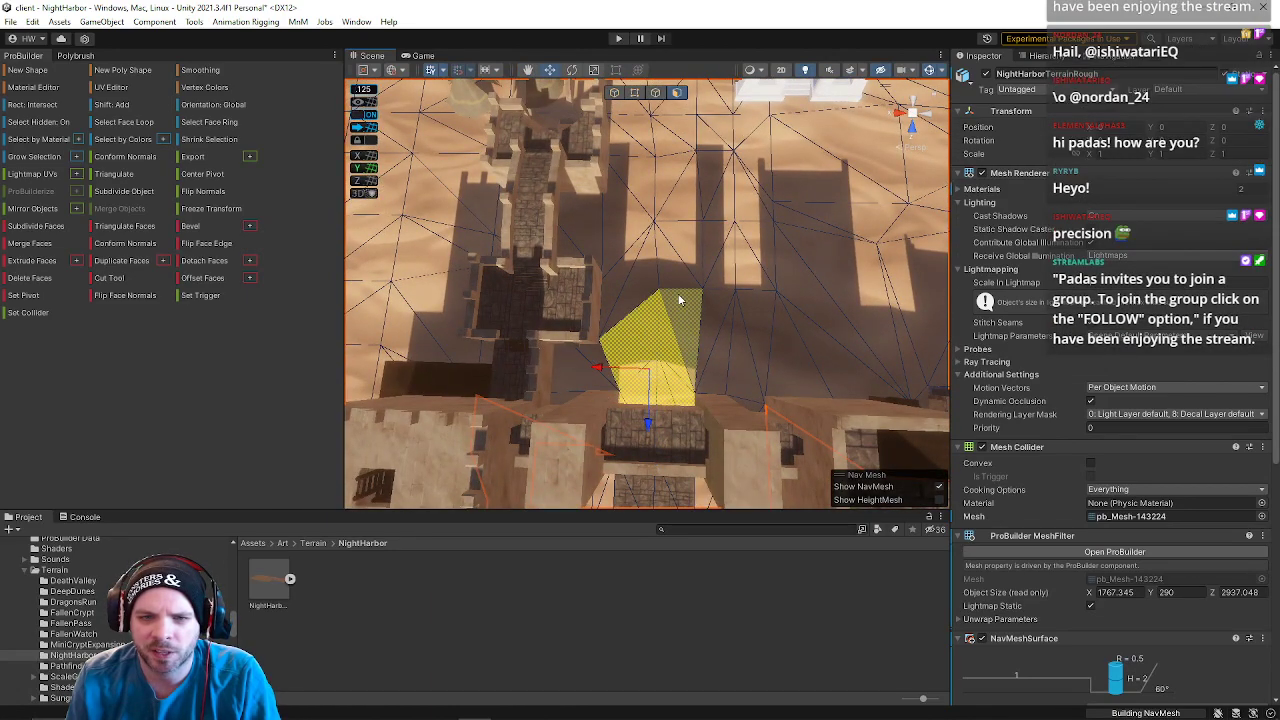
{"action": "left_click", "coordinate": [681, 303], "text": "shift"}
{"action": "left_click", "coordinate": [672, 276], "text": "shift"}
{"action": "left_click", "coordinate": [649, 285], "text": "shift"}
- Extend the street selection straight ahead past the small tower, filling both sides of the strip
{"action": "left_click", "coordinate": [627, 270], "text": "shift"}
{"action": "left_click", "coordinate": [626, 224], "text": "shift"}
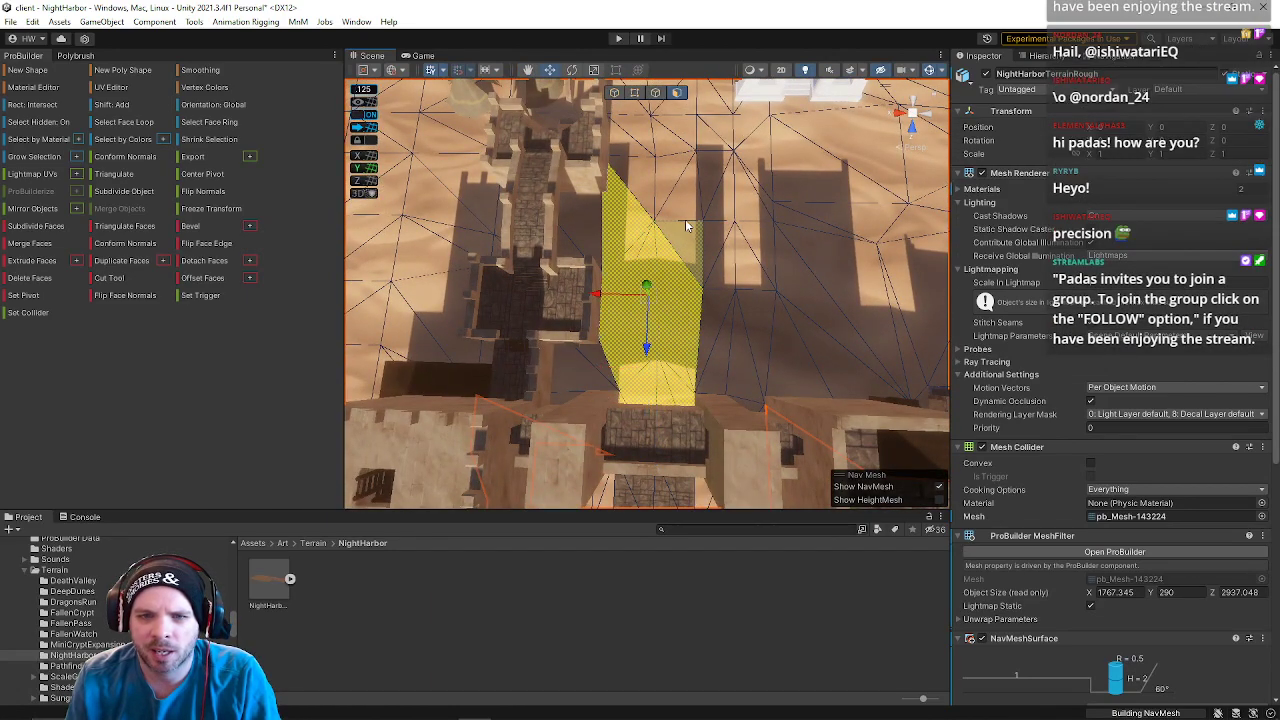
{"action": "left_click", "coordinate": [633, 184], "text": "shift"}
{"action": "left_click", "coordinate": [648, 136], "text": "shift"}
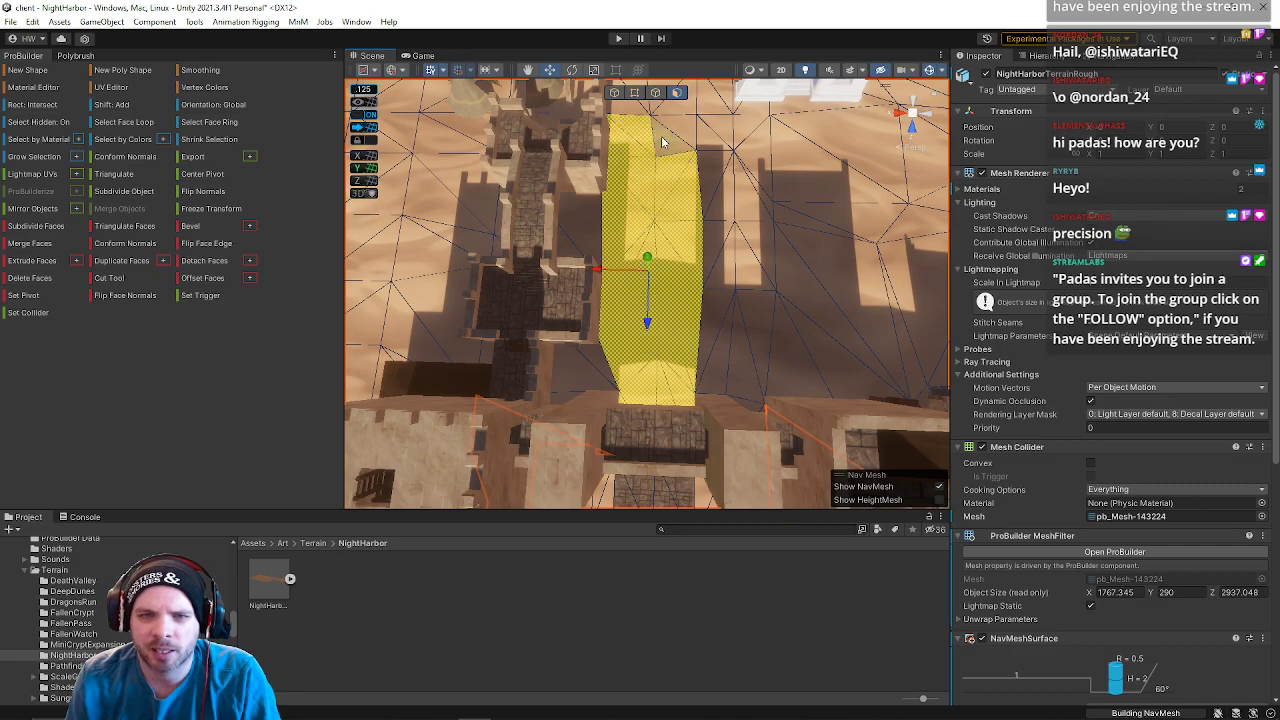
{"action": "left_click", "coordinate": [687, 131], "text": "shift"}
- Add the street faces running between the ruined wall and the white building to the selection
{"action": "right_click_drag", "start_coordinate": [686, 135], "coordinate": [640, 160]}
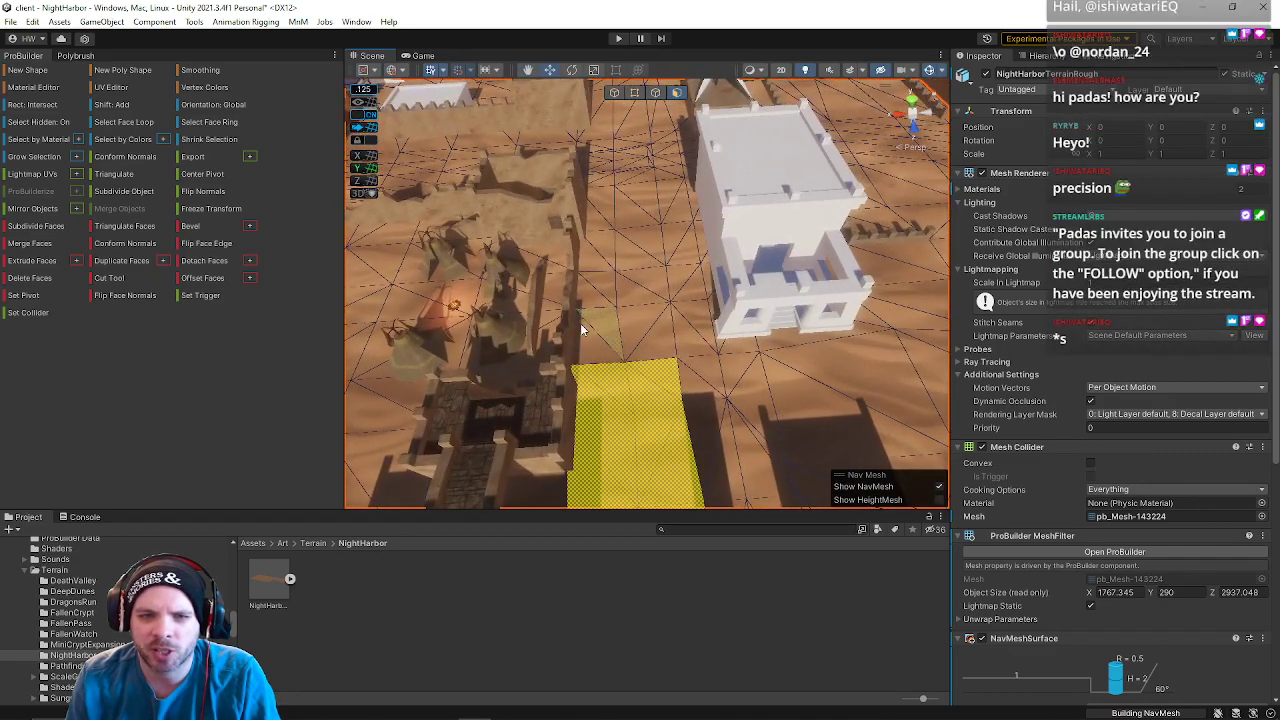
{"action": "left_click", "coordinate": [648, 330], "text": "shift"}
{"action": "left_click", "coordinate": [643, 292], "text": "shift"}
{"action": "left_click", "coordinate": [623, 285], "text": "shift"}
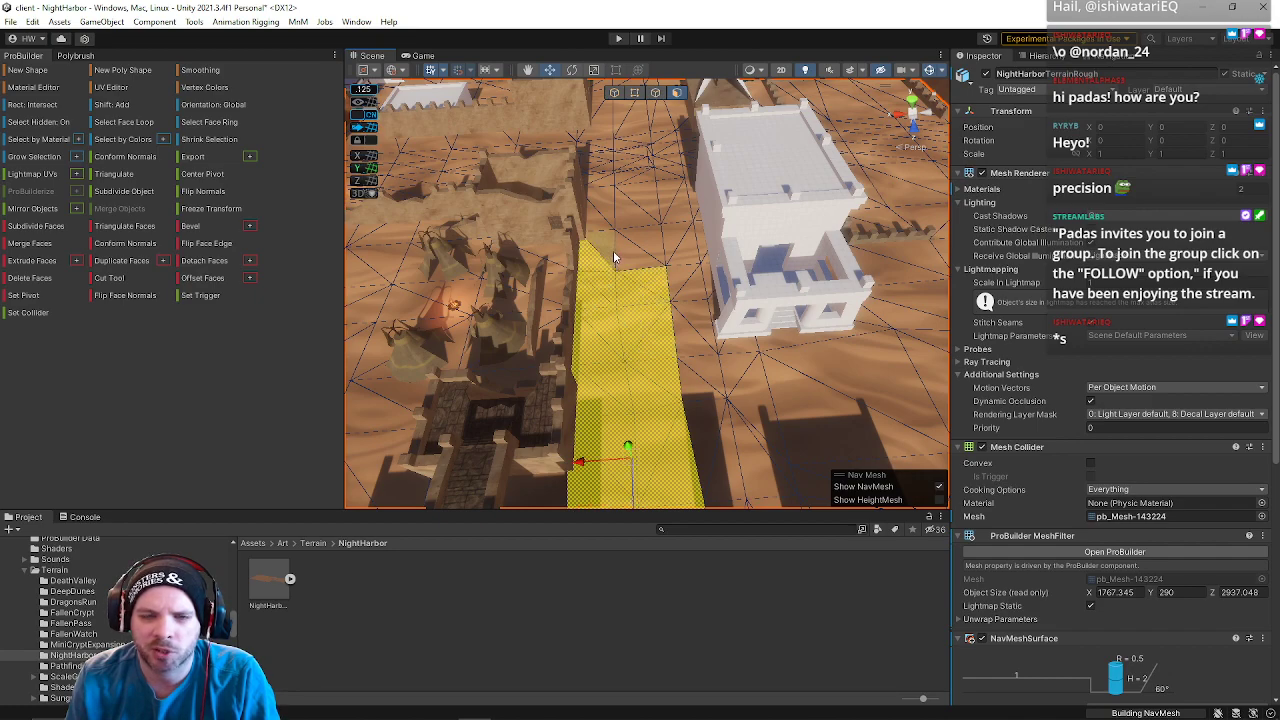
{"action": "left_click", "coordinate": [645, 234], "text": "shift"}
{"action": "left_click", "coordinate": [636, 203], "text": "shift"}
{"action": "left_click", "coordinate": [602, 212], "text": "shift"}
- Extend the street selection along the strip up to the crossing and pave it with the stone material
{"action": "key", "text": "w"}
{"action": "right_click_drag", "start_coordinate": [598, 229], "coordinate": [603, 230]}
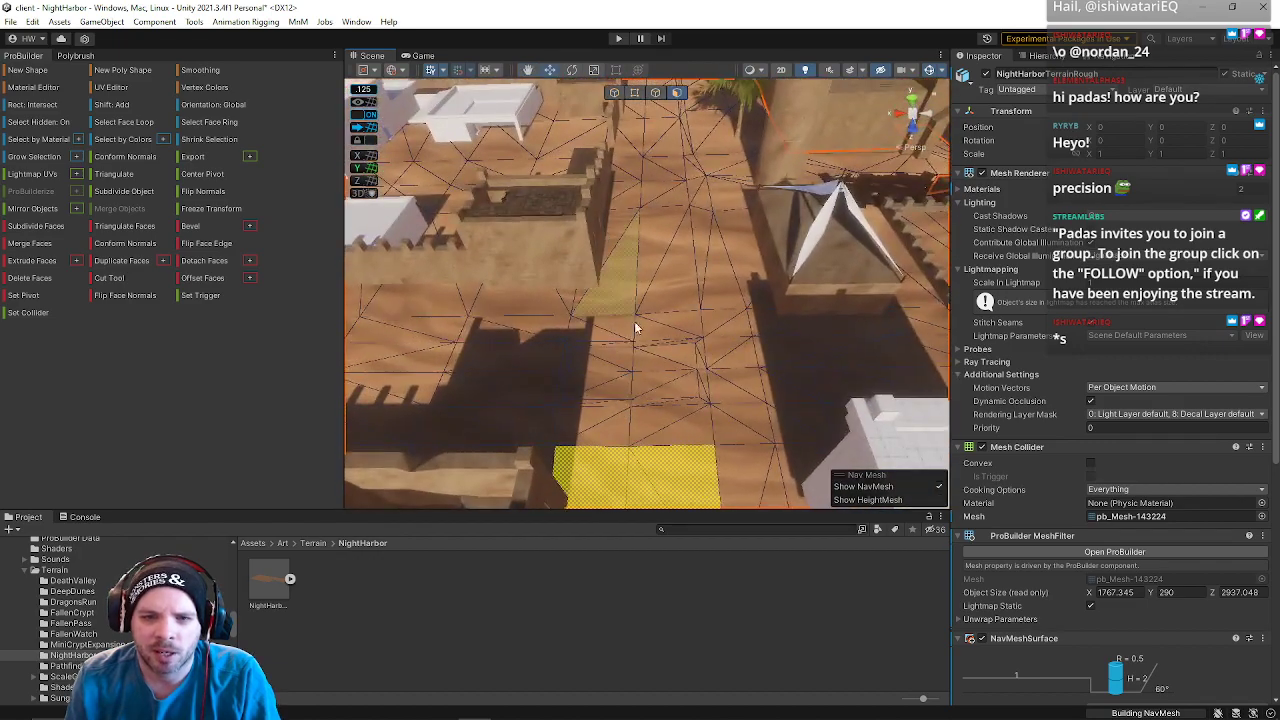
{"action": "left_click", "coordinate": [648, 430], "text": "shift"}
{"action": "left_click", "coordinate": [648, 430], "text": "shift"}
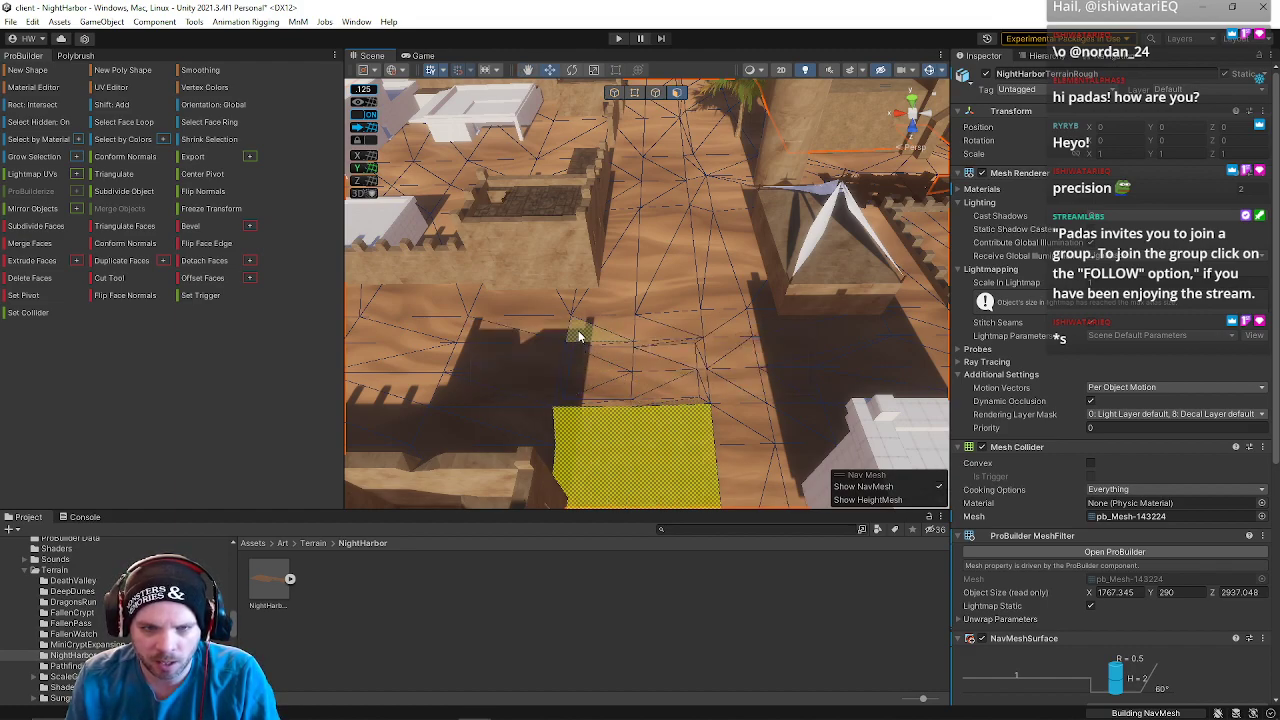
- Select the faces at the crossing and the start of the side street between the two walled buildings
{"action": "left_click", "coordinate": [702, 406]}
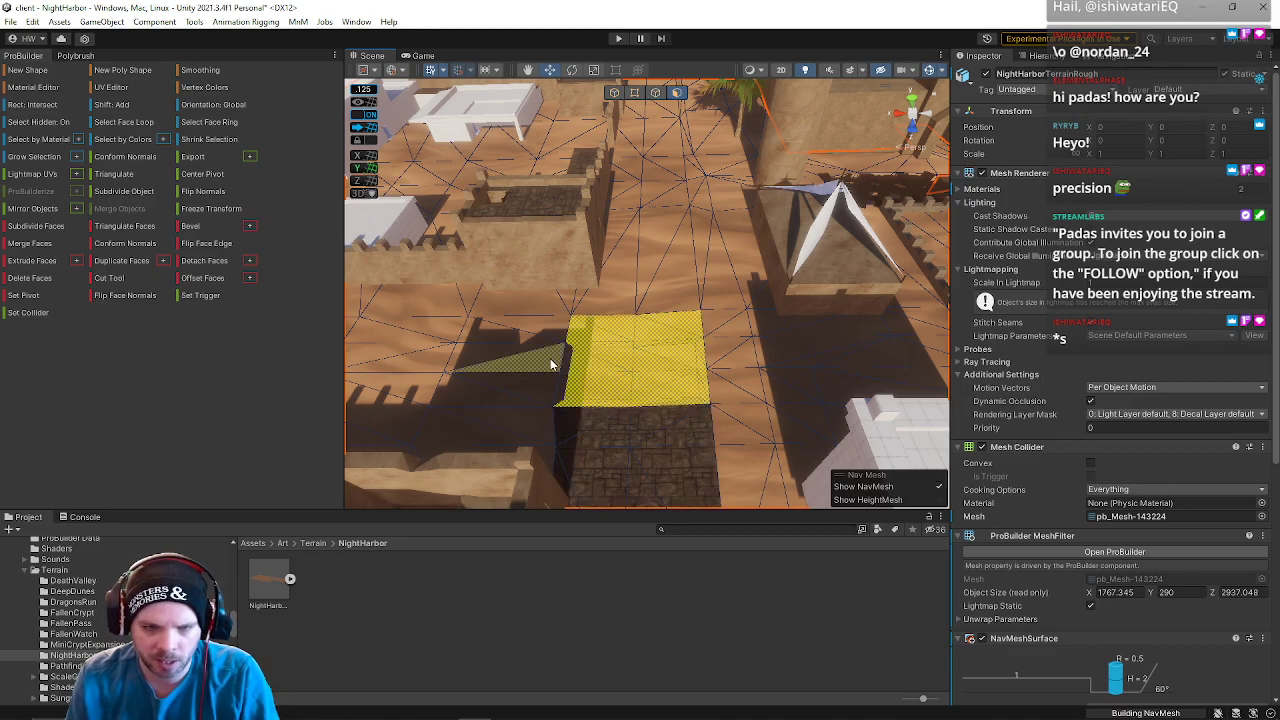
{"action": "right_click_drag", "start_coordinate": [519, 337], "coordinate": [597, 345]}
{"action": "left_click_drag", "start_coordinate": [588, 320], "coordinate": [700, 365]}
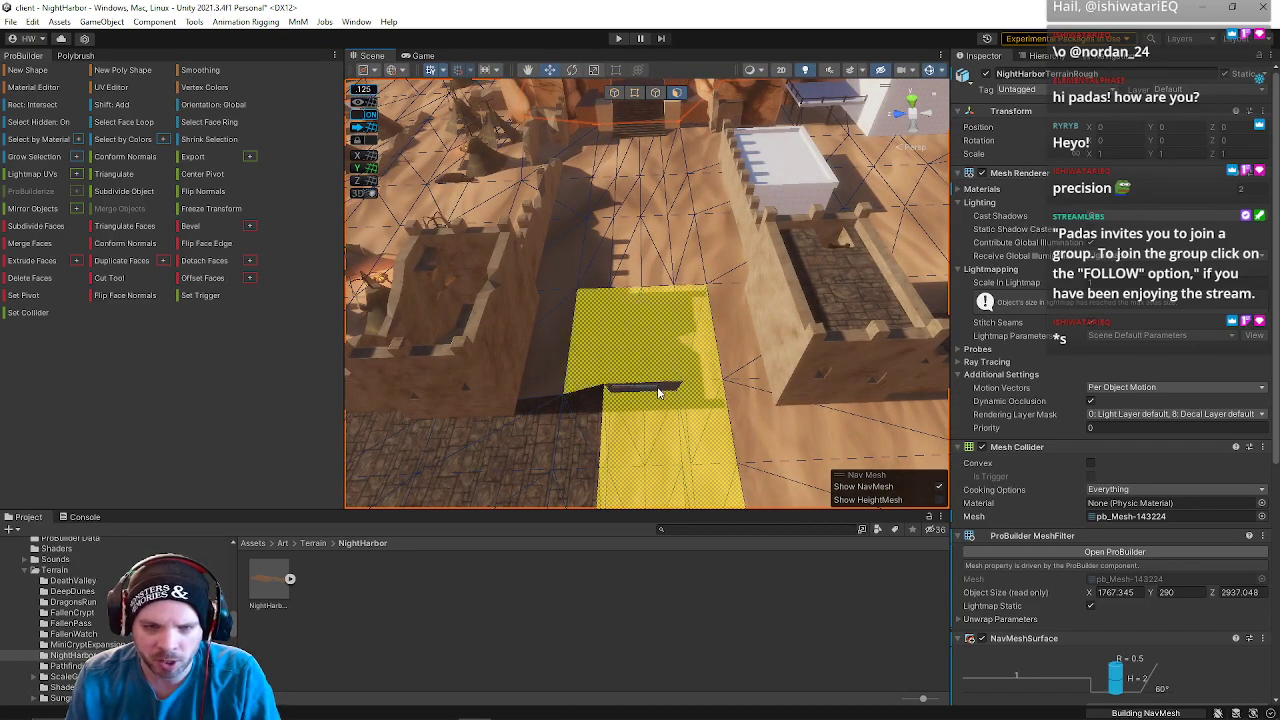
{"action": "right_click_drag", "start_coordinate": [676, 440], "coordinate": [52, 346]}
{"action": "right_click_drag", "start_coordinate": [818, 300], "coordinate": [620, 232]}
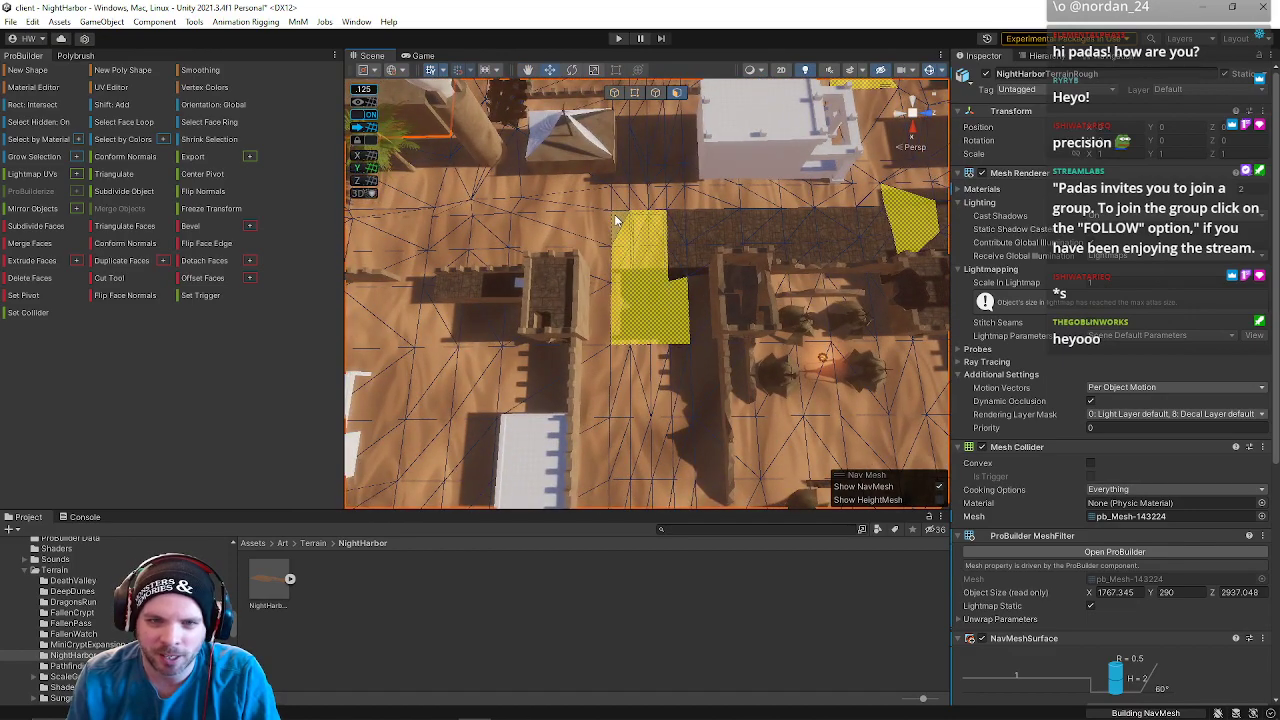
- Pave the crossing faces with the stone material and select the narrow strip beside the side street's wall
{"action": "mouse_move", "coordinate": [665, 343]}
{"action": "right_mouse_down"}
{"action": "mouse_move", "coordinate": [639, 168]}
{"action": "mouse_move", "coordinate": [625, 255]}
{"action": "mouse_move", "coordinate": [673, 325]}
{"action": "right_mouse_up"}
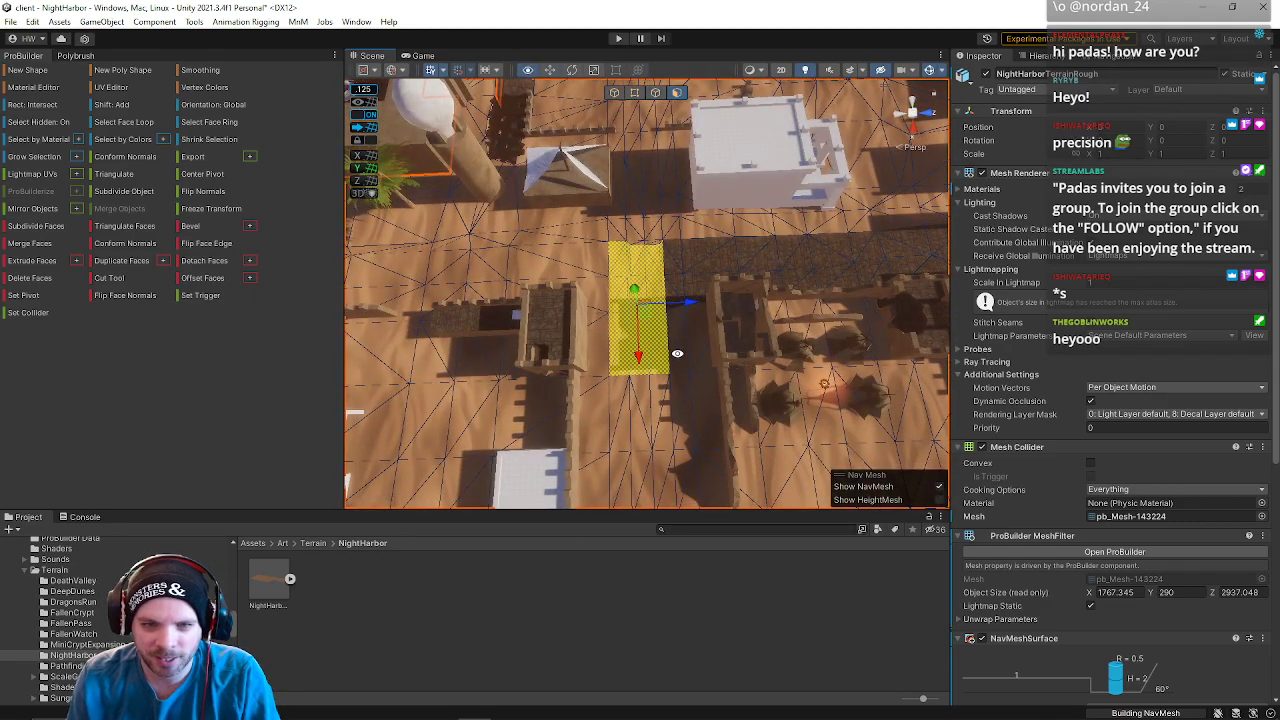
{"action": "right_click_drag", "start_coordinate": [674, 362], "coordinate": [676, 370]}
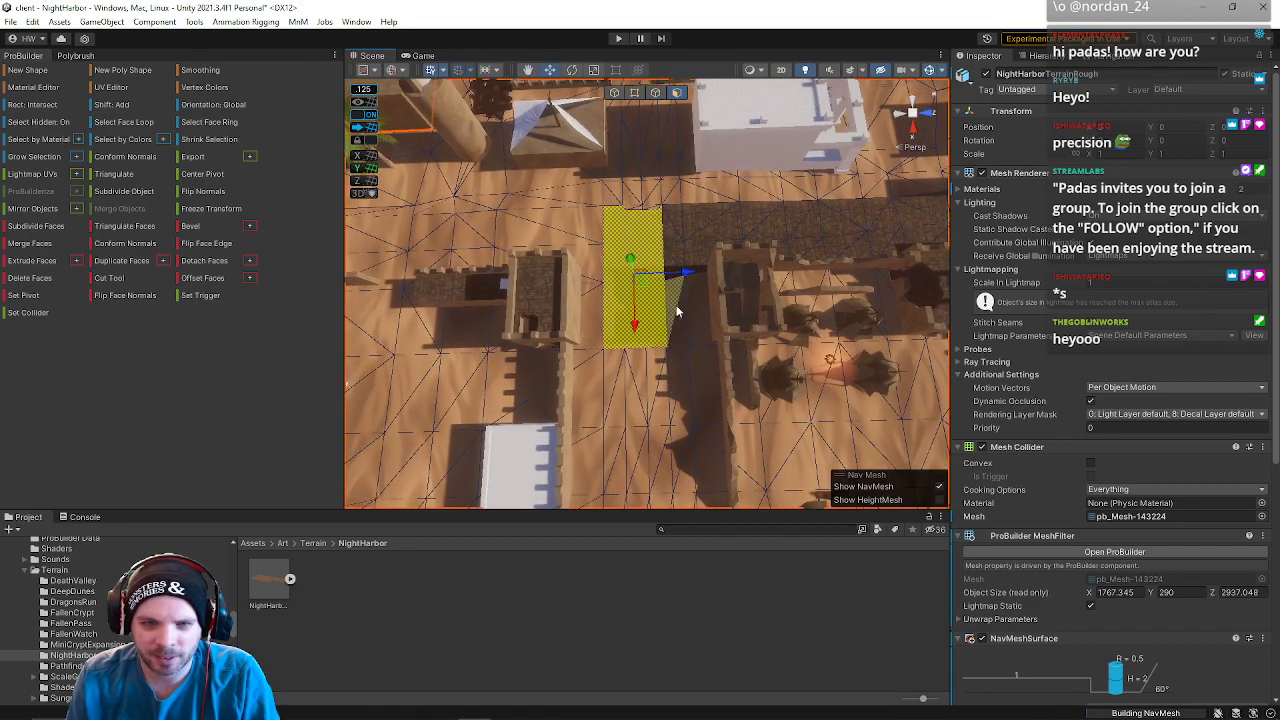
{"action": "left_click", "coordinate": [679, 330]}
{"action": "left_click", "coordinate": [673, 291], "text": "shift"}
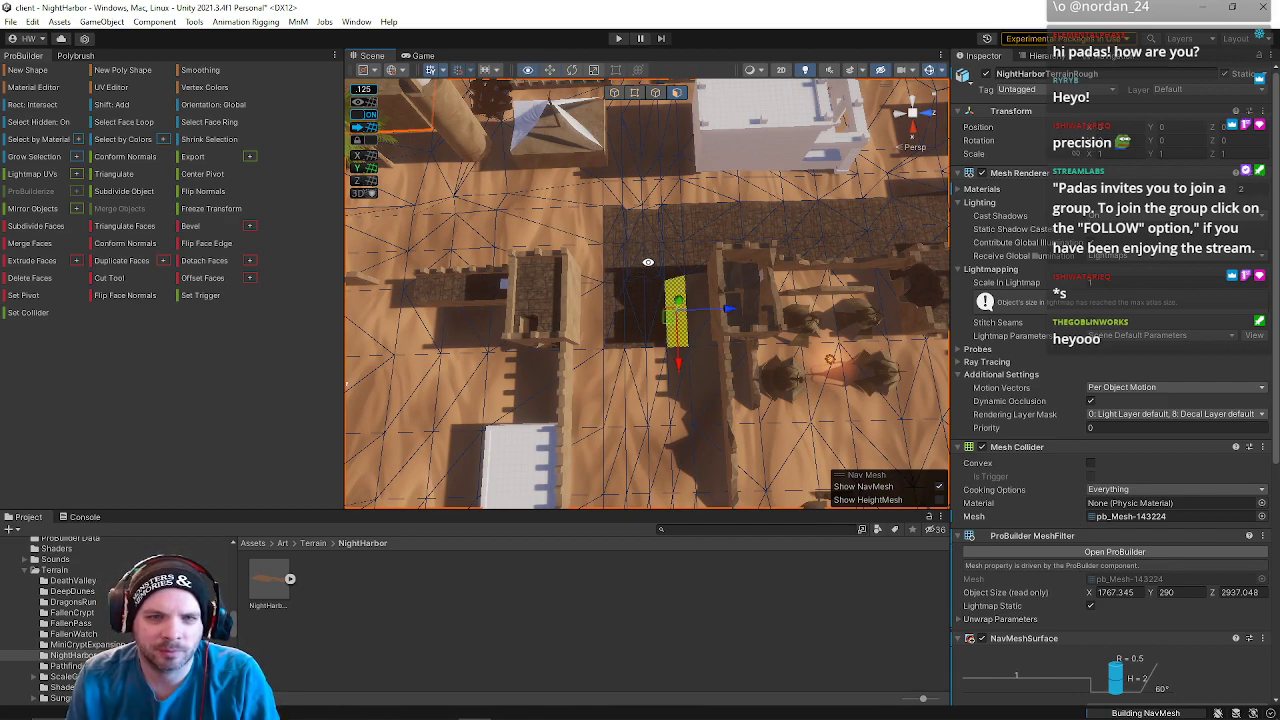
- Select the thin faces along the outer edge of the paved crossing, opposite the side street
{"action": "key", "text": "w"}
{"action": "mouse_move", "coordinate": [666, 268]}
{"action": "right_mouse_down"}
{"action": "mouse_move", "coordinate": [655, 255]}
{"action": "mouse_move", "coordinate": [665, 277]}
{"action": "right_mouse_up"}
{"action": "left_click", "coordinate": [633, 239]}
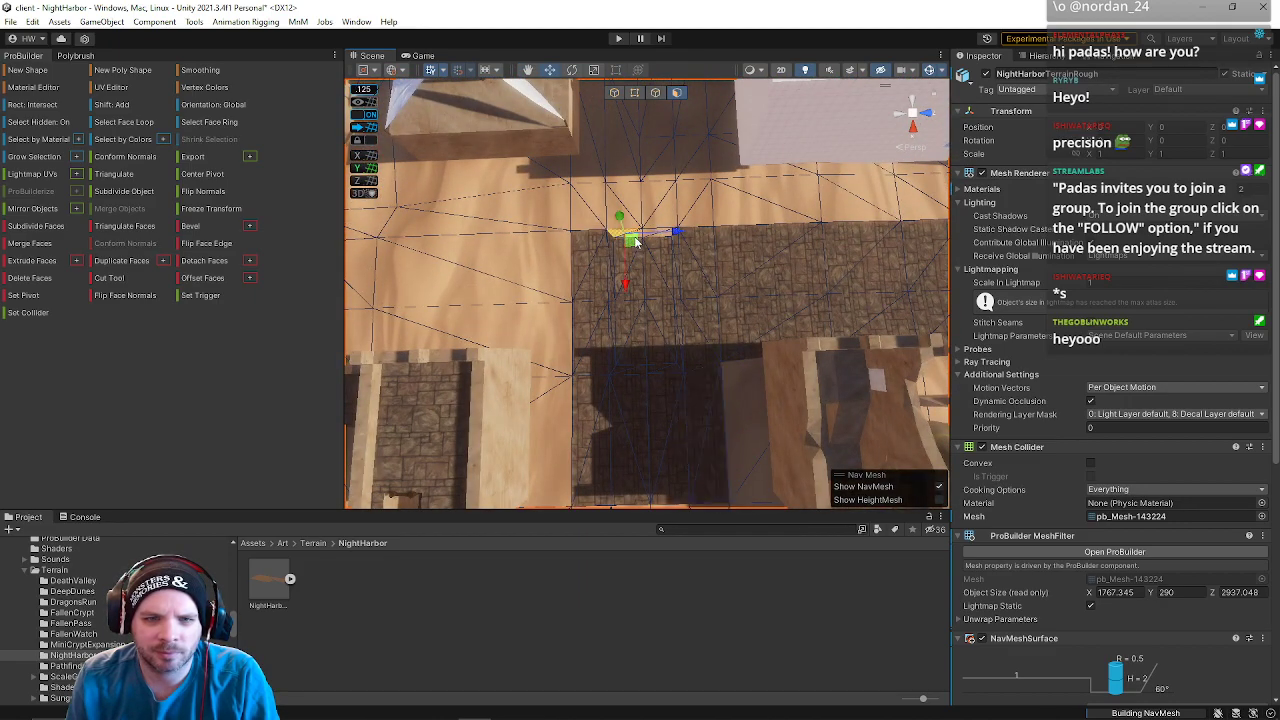
{"action": "scroll", "coordinate": [660, 235], "scroll_direction": "up", "scroll_amount": 6}
{"action": "scroll", "coordinate": [637, 213], "scroll_direction": "up", "scroll_amount": 1}
{"action": "left_click", "coordinate": [619, 160], "text": "shift"}
{"action": "left_click", "coordinate": [676, 141], "text": "shift"}
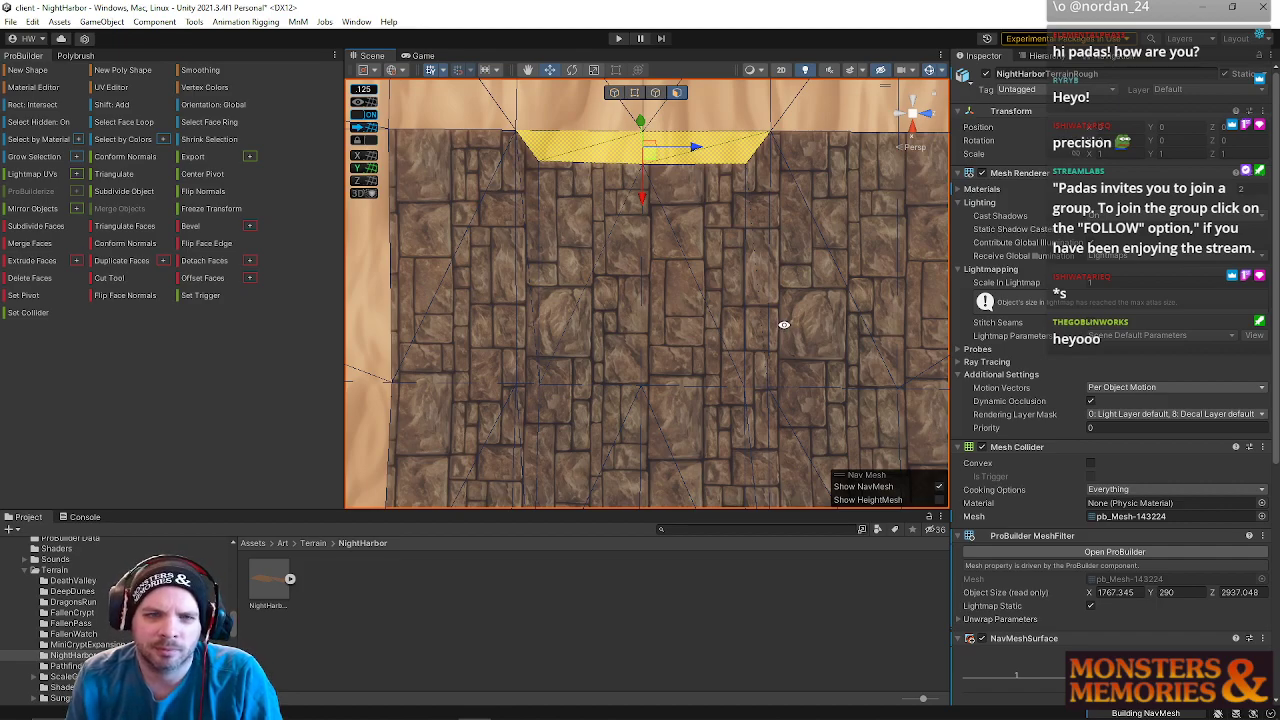
- Select the side street faces between the walled buildings up to the gatehouse and pave them with the stone material
{"action": "right_click_drag", "start_coordinate": [783, 314], "coordinate": [621, 215]}
{"action": "key", "text": "w"}
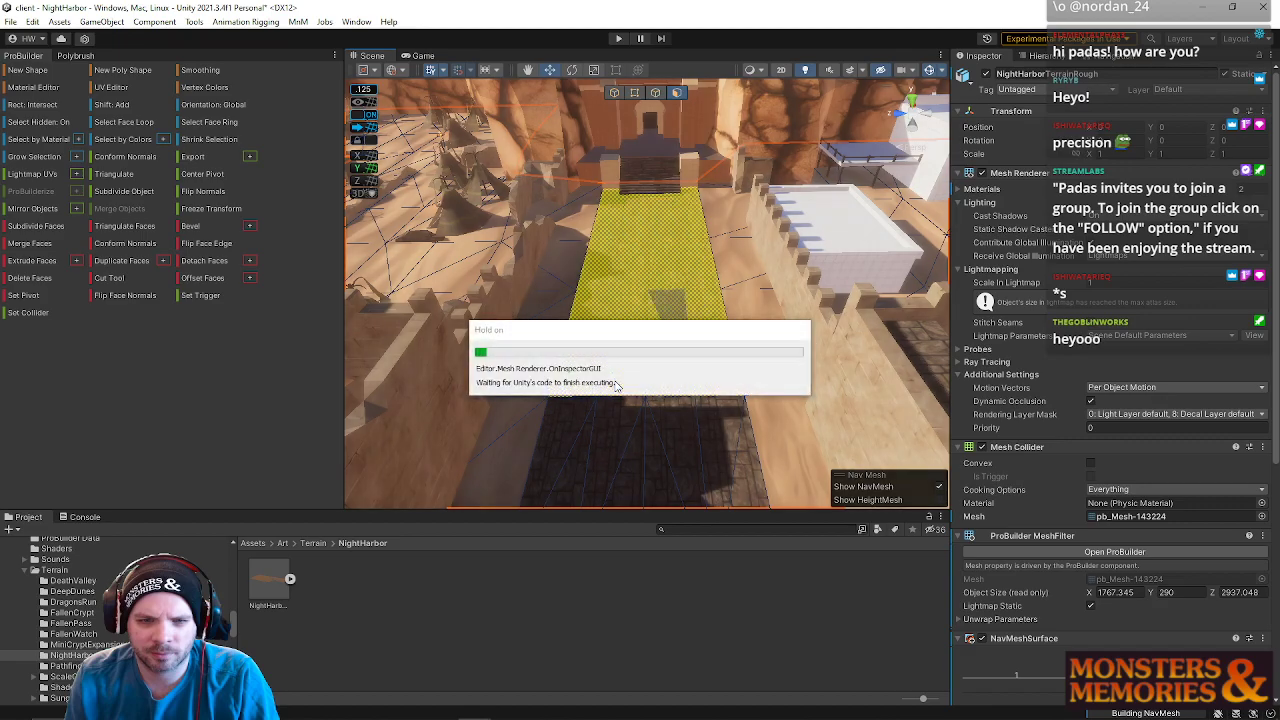
{"action": "right_click_drag", "start_coordinate": [617, 384], "coordinate": [590, 435]}
{"action": "left_click", "coordinate": [786, 205]}
{"action": "left_click", "coordinate": [627, 340]}
{"action": "right_click_drag", "start_coordinate": [634, 328], "coordinate": [645, 262]}
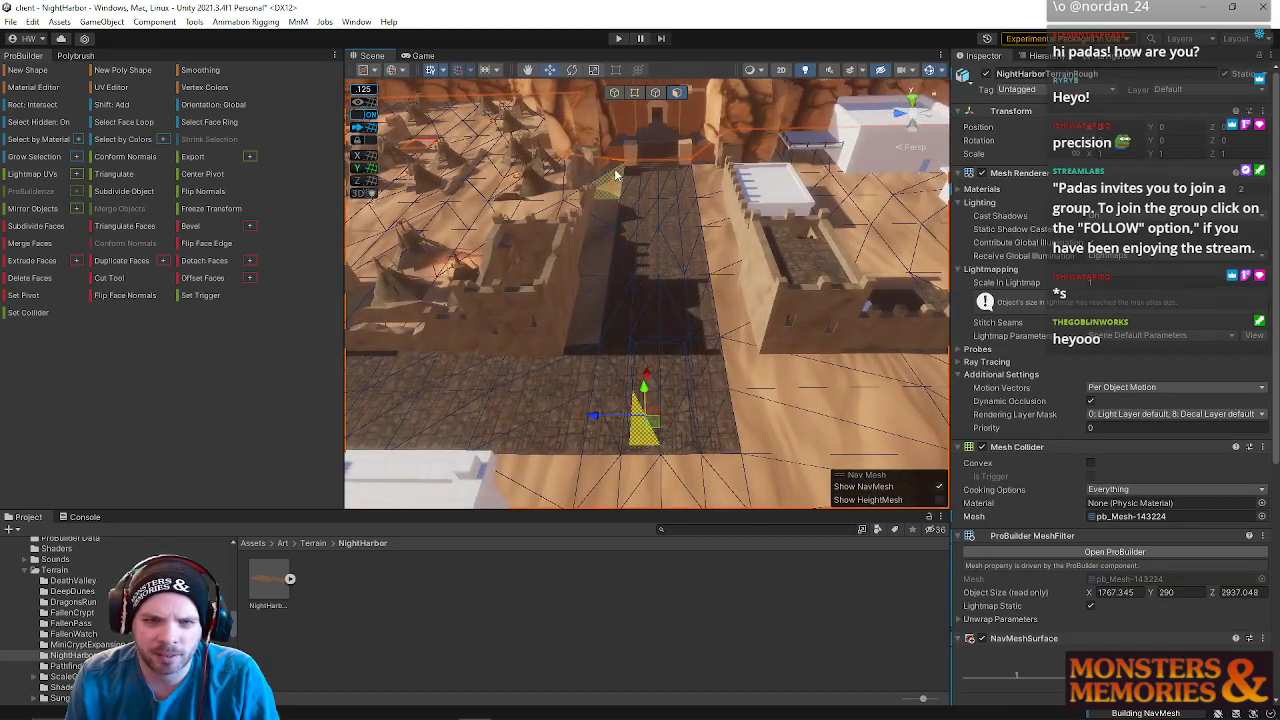
- Select the terrain faces along both sides of the paved side street, one side after the other
{"action": "left_click", "coordinate": [625, 328]}
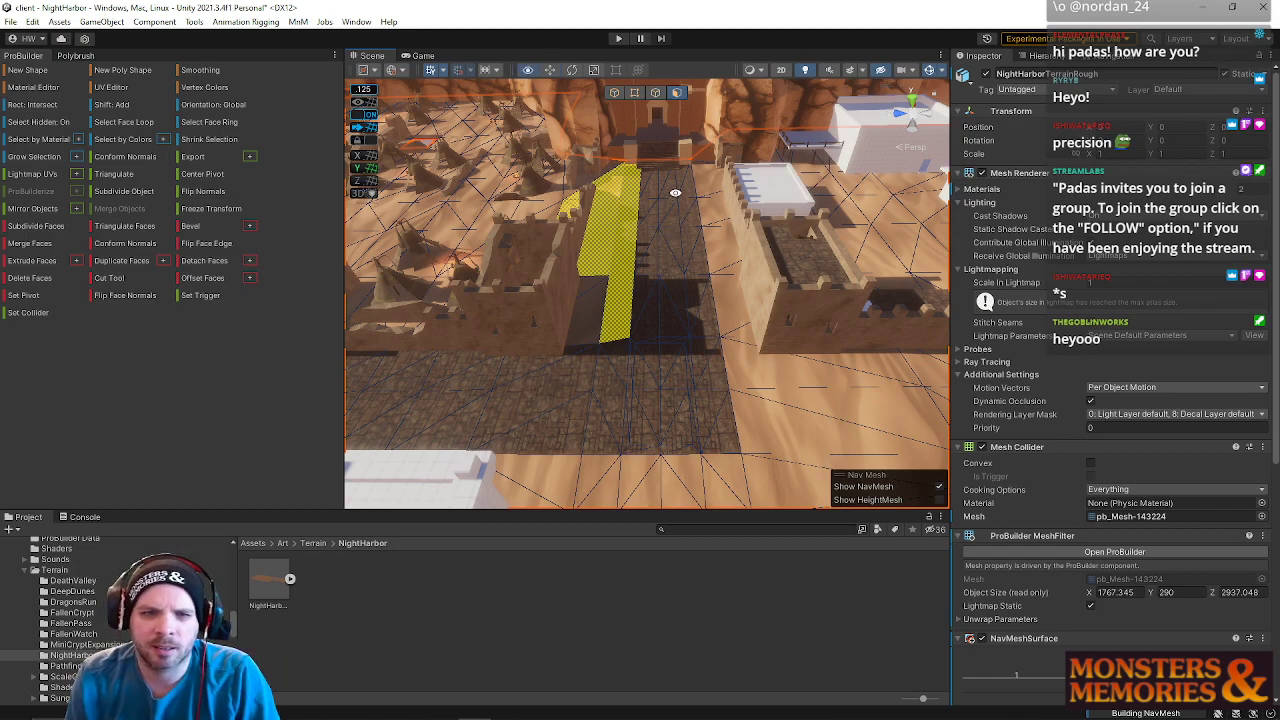
{"action": "mouse_move", "coordinate": [679, 191]}
{"action": "right_mouse_down"}
{"action": "mouse_move", "coordinate": [687, 173]}
{"action": "mouse_move", "coordinate": [677, 293]}
{"action": "mouse_move", "coordinate": [687, 200]}
{"action": "right_mouse_up"}
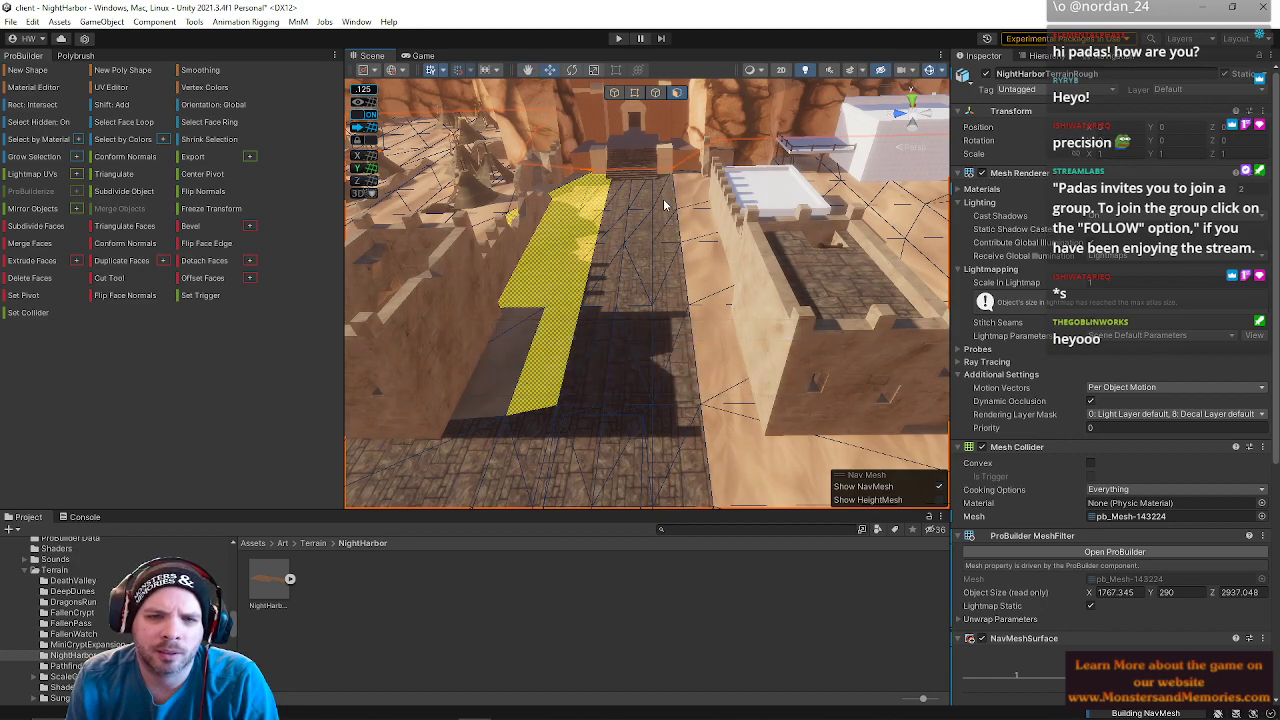
{"action": "left_click", "coordinate": [699, 370]}
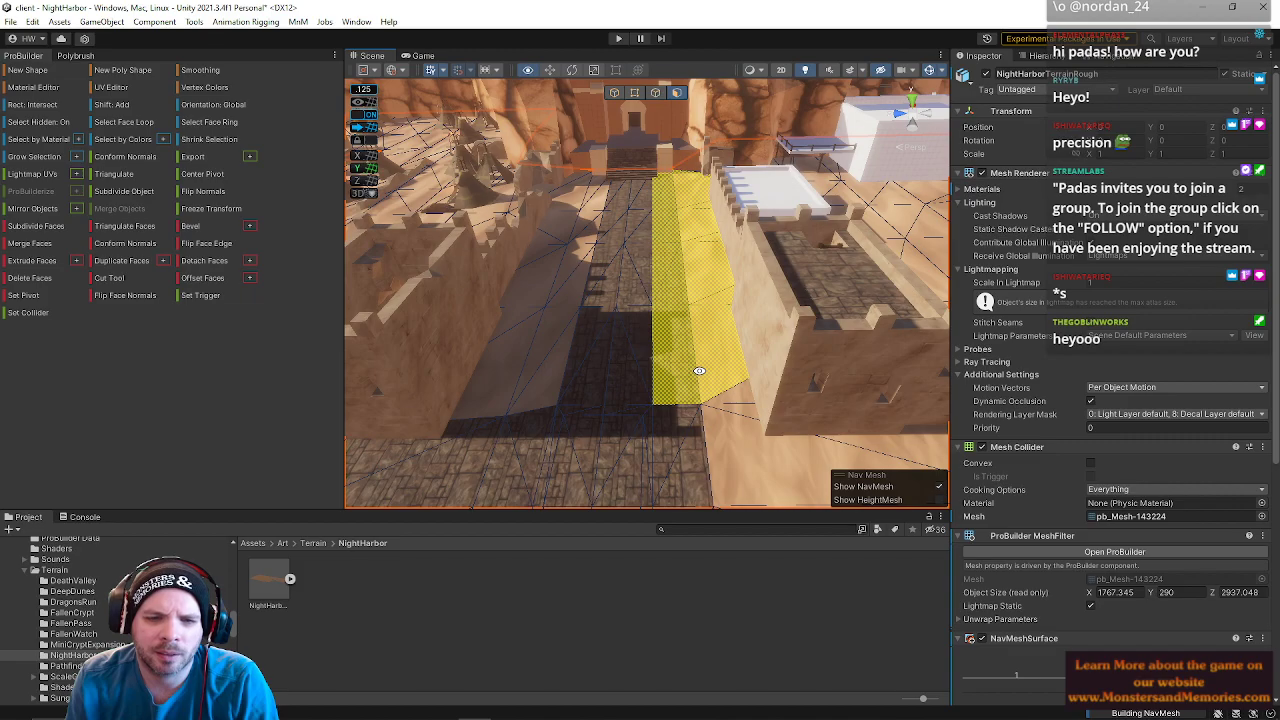
- Try selecting the street faces from the paved crossing past the tent toward the domed tower
{"action": "right_click_drag", "start_coordinate": [669, 408], "coordinate": [726, 186]}
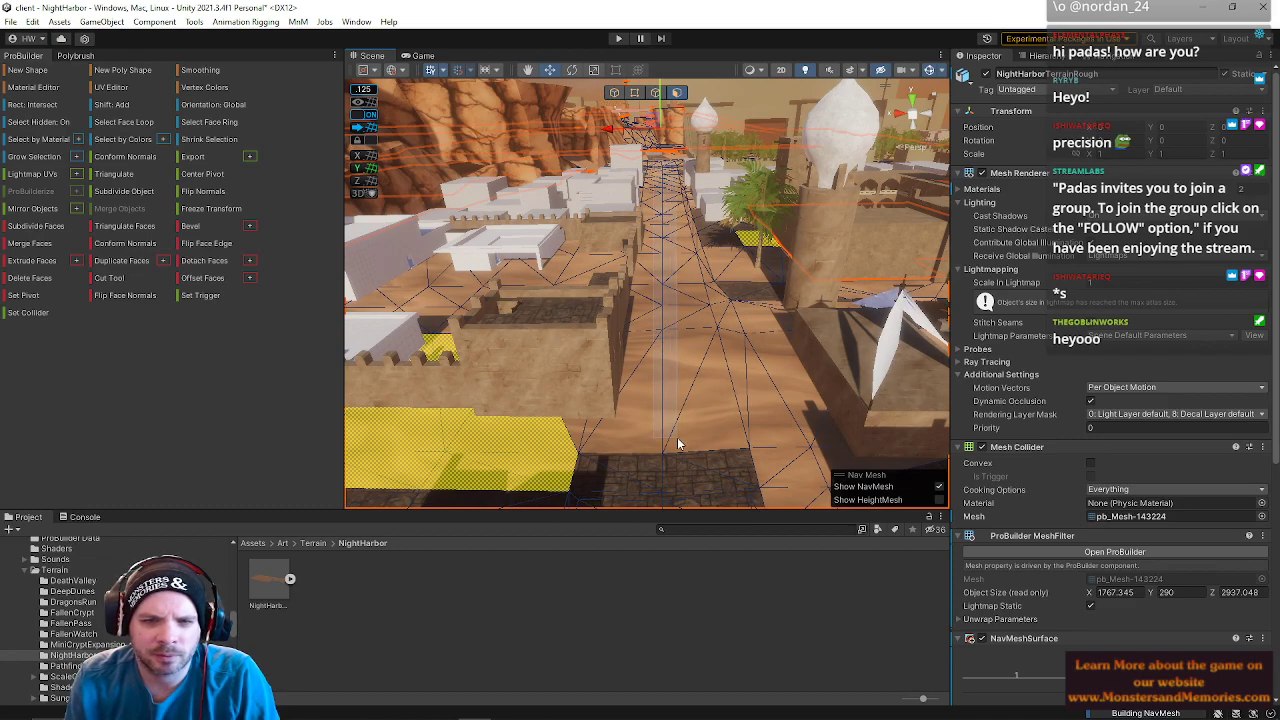
{"action": "left_click_drag", "start_coordinate": [677, 438], "coordinate": [677, 437]}
{"action": "right_click_drag", "start_coordinate": [690, 402], "coordinate": [634, 500]}
{"action": "left_click", "coordinate": [835, 268]}
{"action": "left_click", "coordinate": [690, 428]}
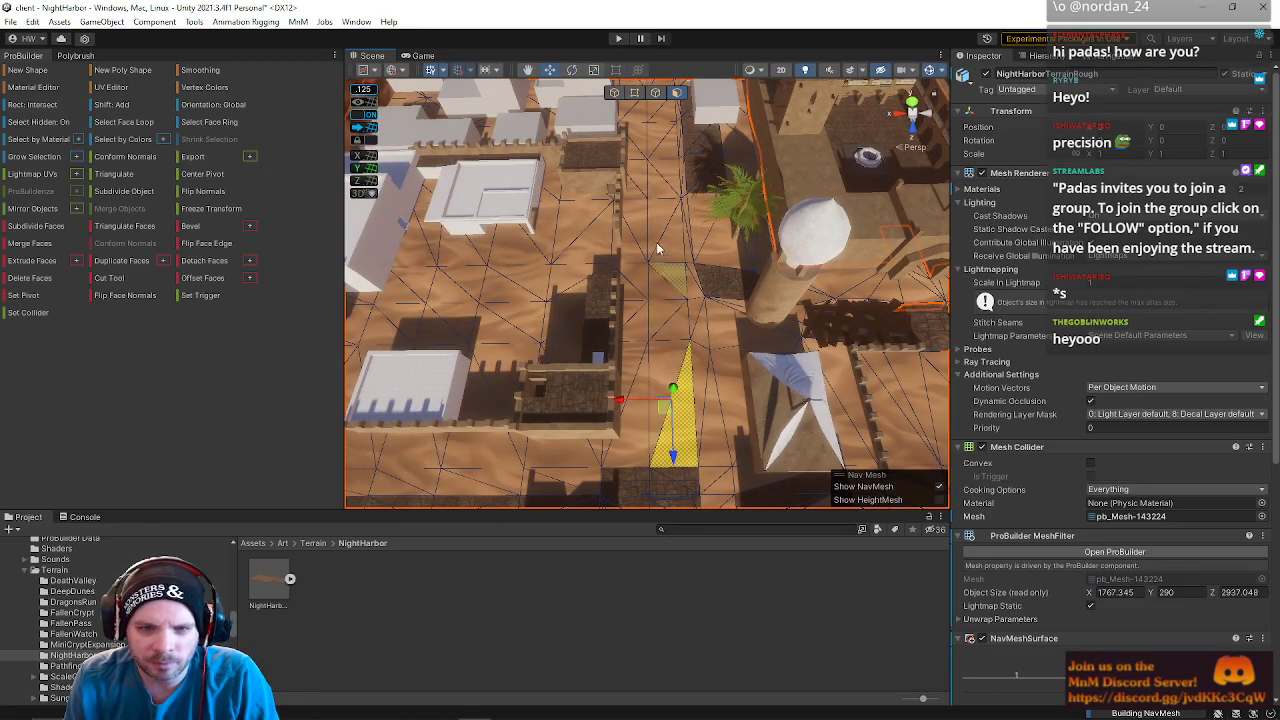
{"action": "left_click", "coordinate": [656, 454], "text": "shift"}
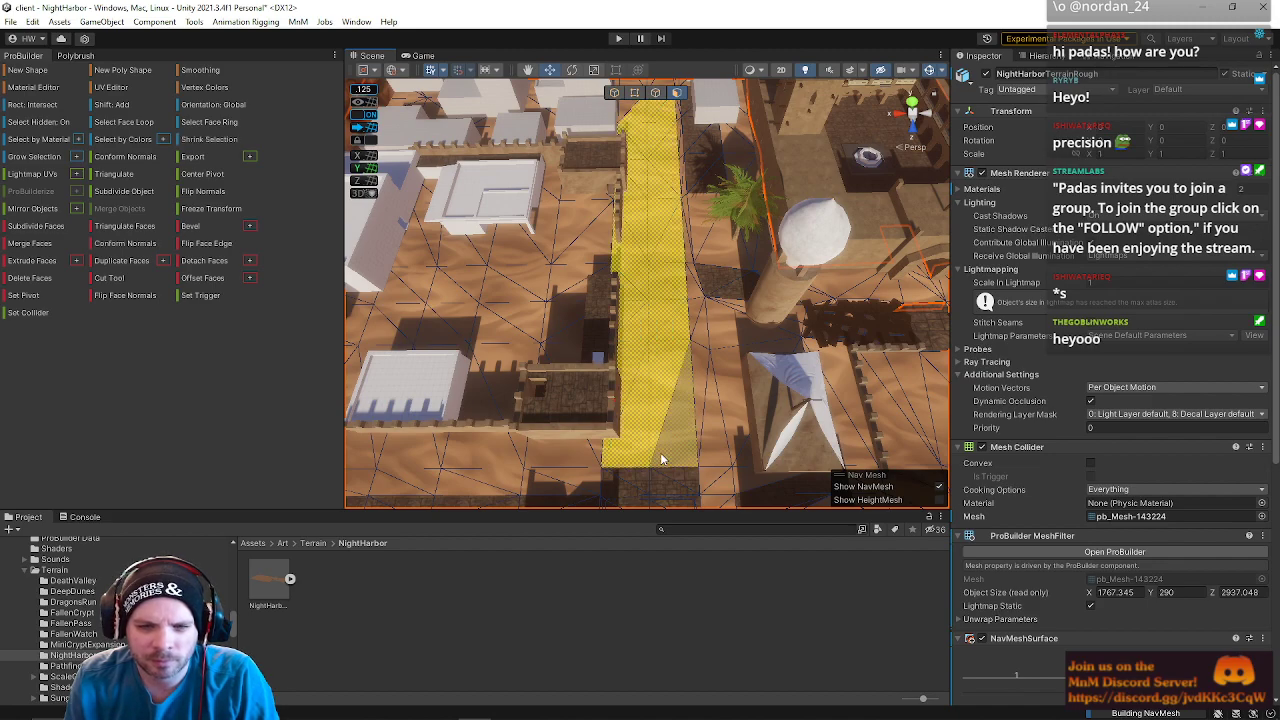
{"action": "left_click", "coordinate": [657, 440]}
{"action": "left_click", "coordinate": [657, 440]}
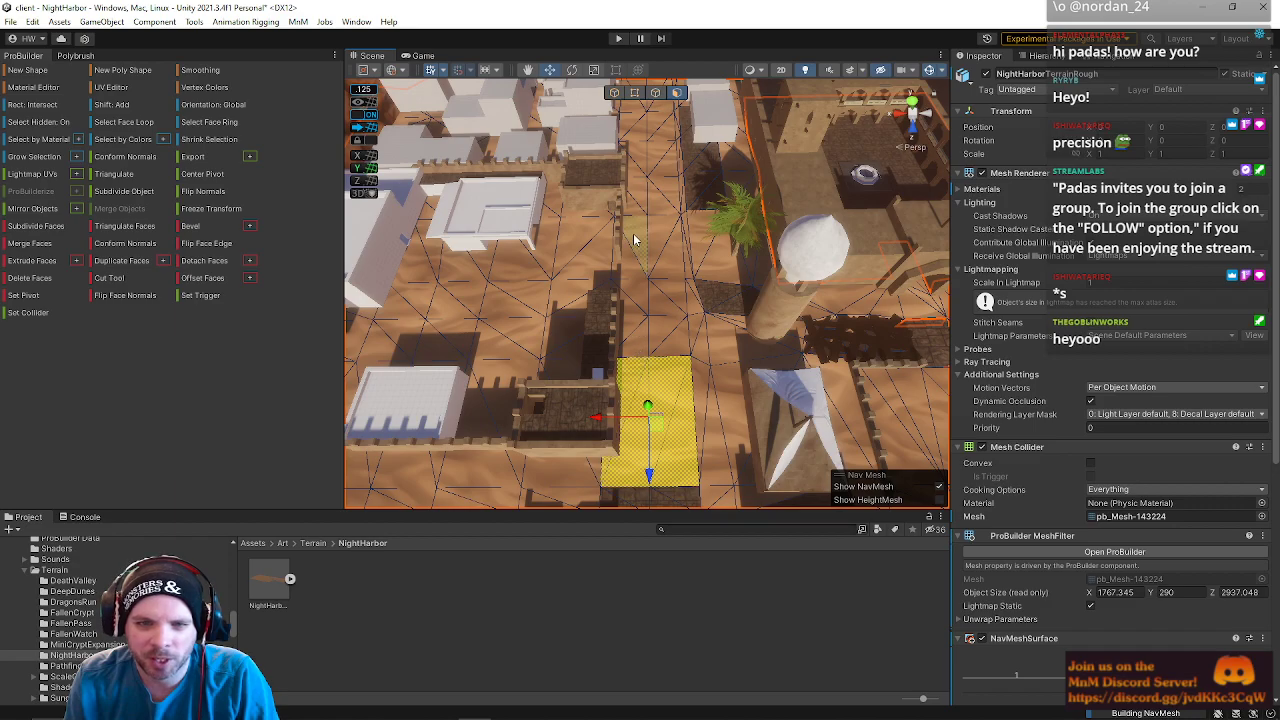
{"action": "left_click", "coordinate": [661, 451], "text": "shift"}
- Raise the selected street faces high above the terrain, undo the move and return to the street
{"action": "right_click_drag", "start_coordinate": [668, 400], "coordinate": [900, 248]}
{"action": "scroll", "coordinate": [737, 286], "scroll_direction": "up", "scroll_amount": 3}
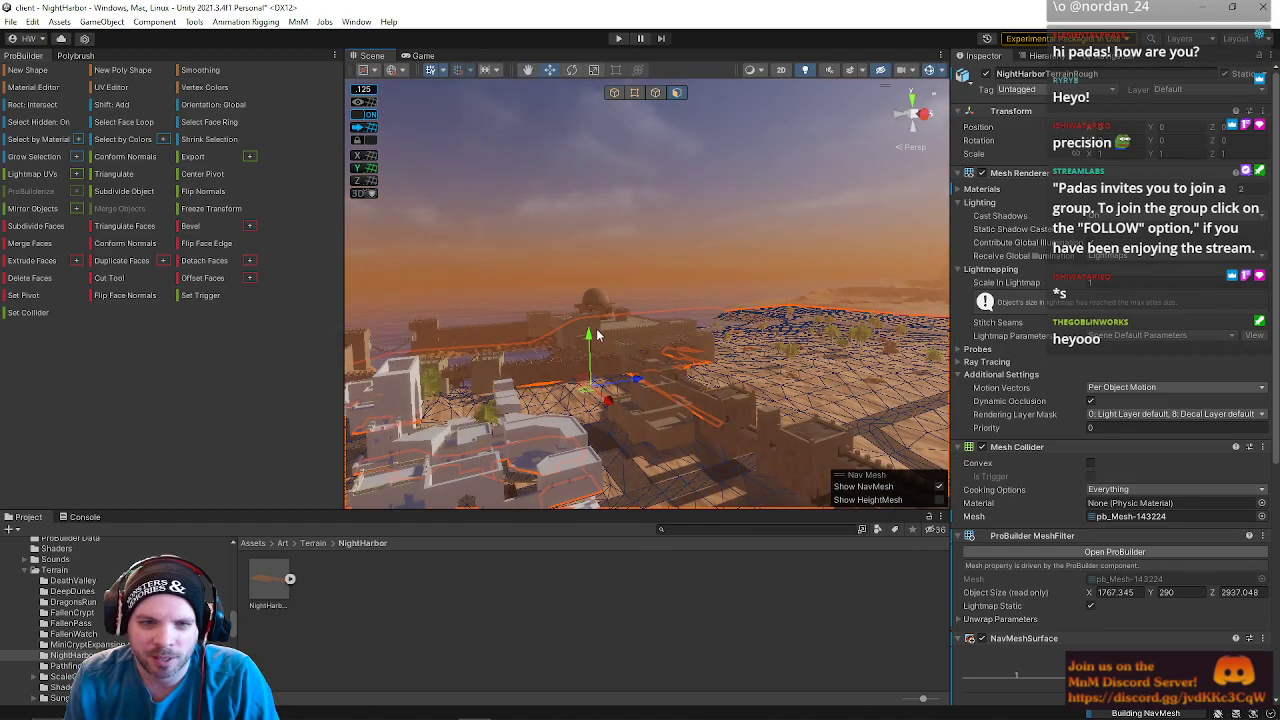
{"action": "left_click_drag", "start_coordinate": [587, 337], "coordinate": [582, 176]}
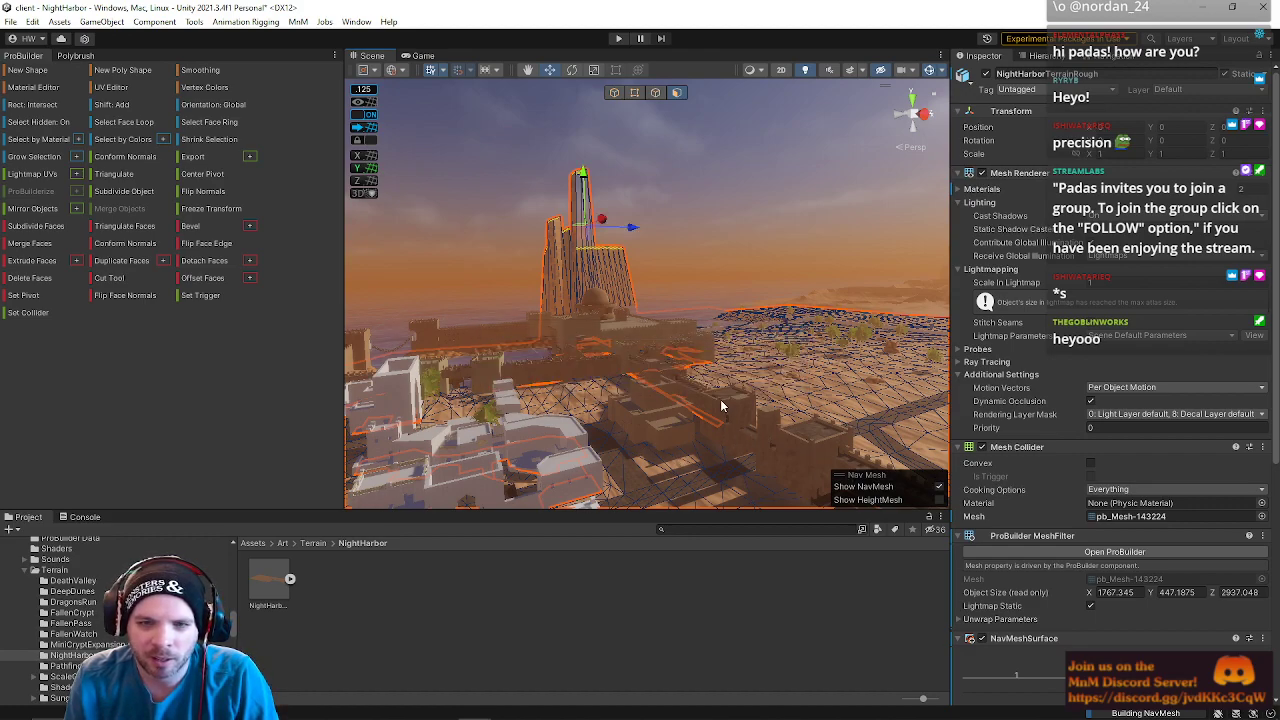
{"action": "key", "text": "ctrl+z"}
{"action": "right_click_drag", "start_coordinate": [658, 434], "coordinate": [249, 570]}
{"action": "key", "text": "f"}
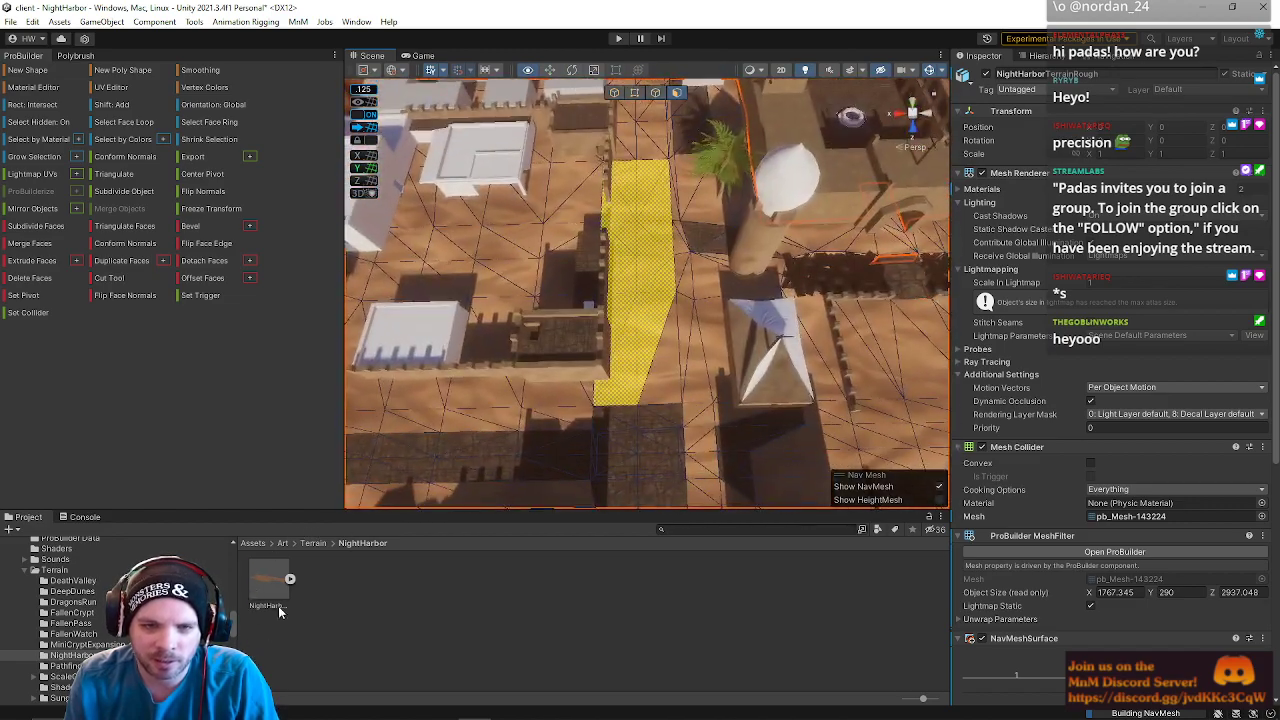
- Start a new selection of the street faces from the paved crossing, filling the strip beside the tent
{"action": "left_click", "coordinate": [656, 345]}
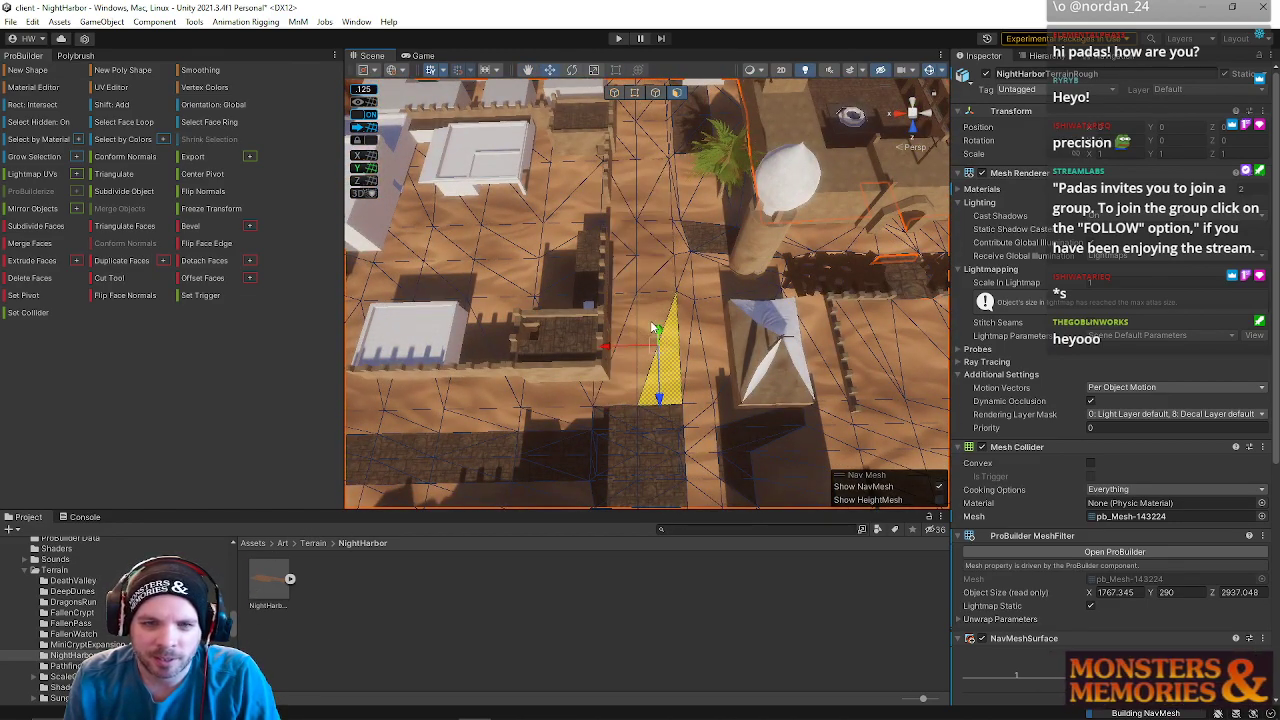
{"action": "left_click", "coordinate": [651, 324], "text": "shift"}
{"action": "left_click", "coordinate": [632, 335], "text": "shift"}
{"action": "left_click", "coordinate": [621, 314], "text": "shift"}
{"action": "left_click", "coordinate": [620, 276], "text": "shift"}
{"action": "left_click", "coordinate": [628, 283], "text": "shift"}
{"action": "left_click", "coordinate": [643, 277], "text": "shift"}
{"action": "left_click", "coordinate": [667, 284], "text": "shift"}
{"action": "right_click_drag", "start_coordinate": [667, 285], "coordinate": [667, 313]}
{"action": "key", "text": "w"}
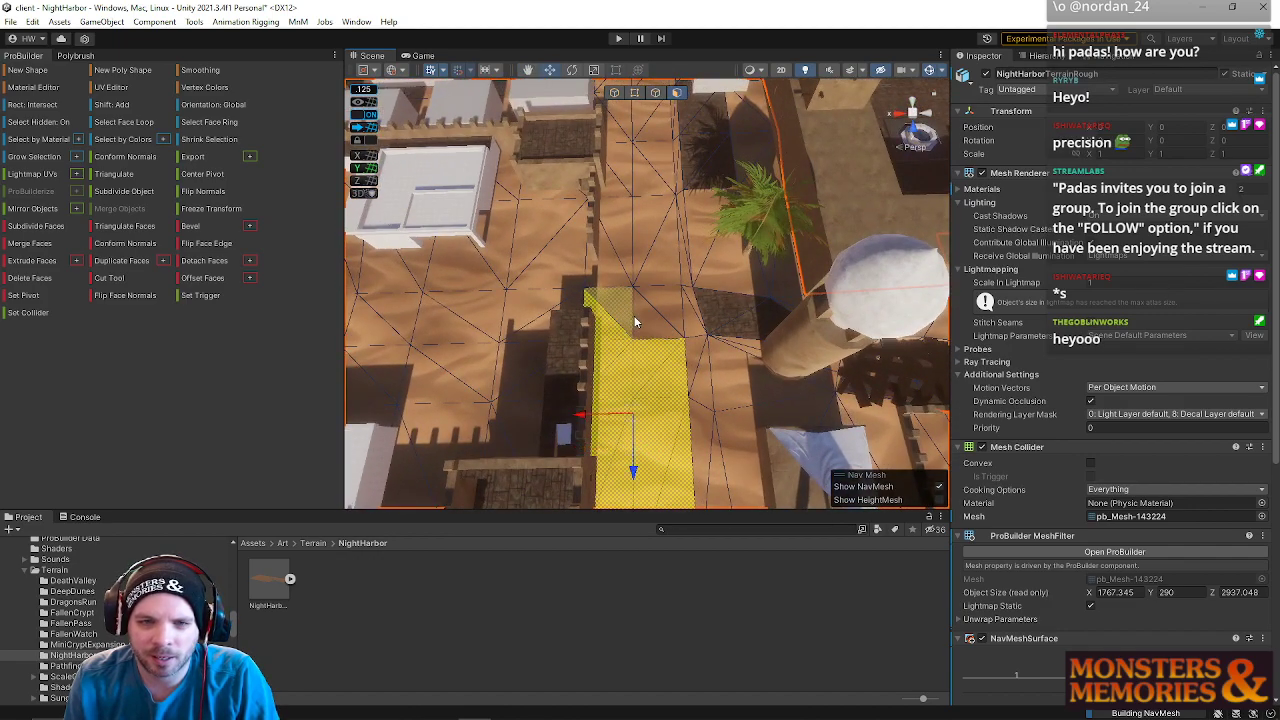
- Extend the street selection past the domed tower and the palm tree
{"action": "left_click", "coordinate": [632, 316], "text": "shift"}
{"action": "left_click", "coordinate": [643, 318], "text": "shift"}
{"action": "left_click", "coordinate": [673, 296], "text": "shift"}
{"action": "left_click", "coordinate": [634, 228], "text": "shift"}
{"action": "left_click", "coordinate": [609, 262], "text": "shift"}
{"action": "left_click", "coordinate": [615, 220], "text": "shift"}
{"action": "left_click", "coordinate": [618, 176], "text": "shift"}
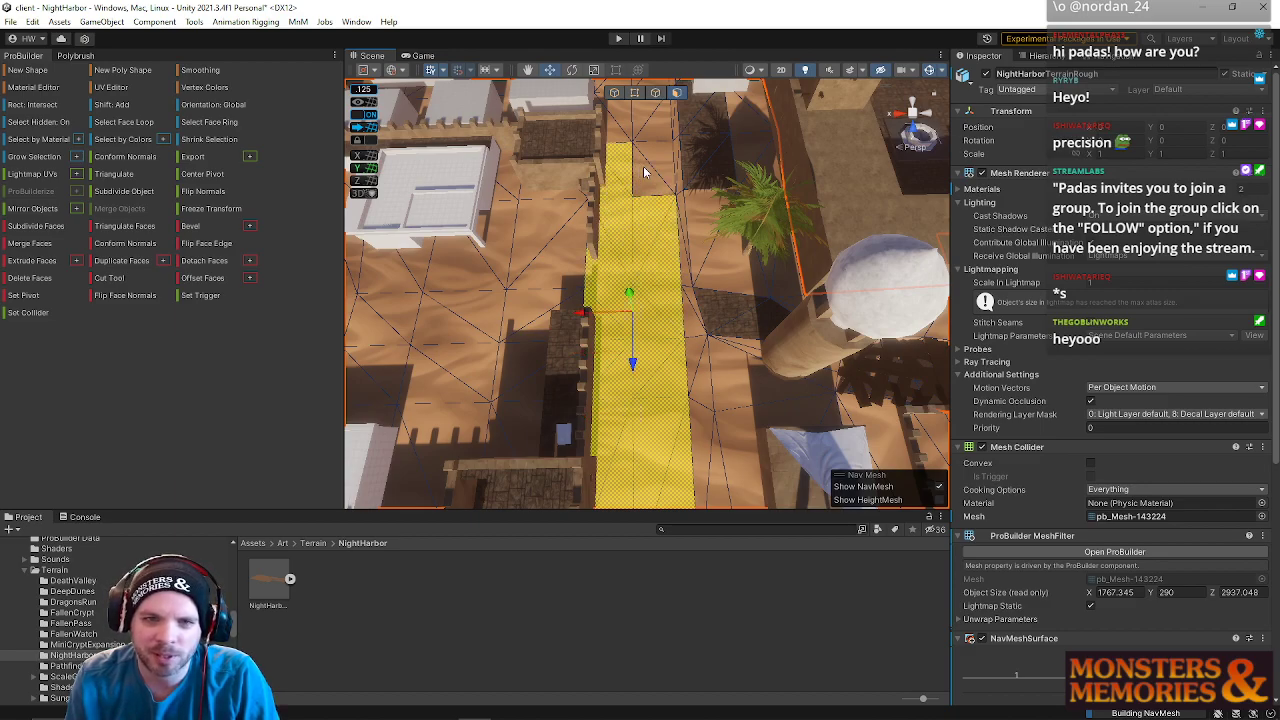
- Add the street faces beyond the palm tree, leading in between the white buildings
{"action": "right_click_drag", "start_coordinate": [644, 172], "coordinate": [613, 282]}
{"action": "left_click", "coordinate": [660, 278], "text": "shift"}
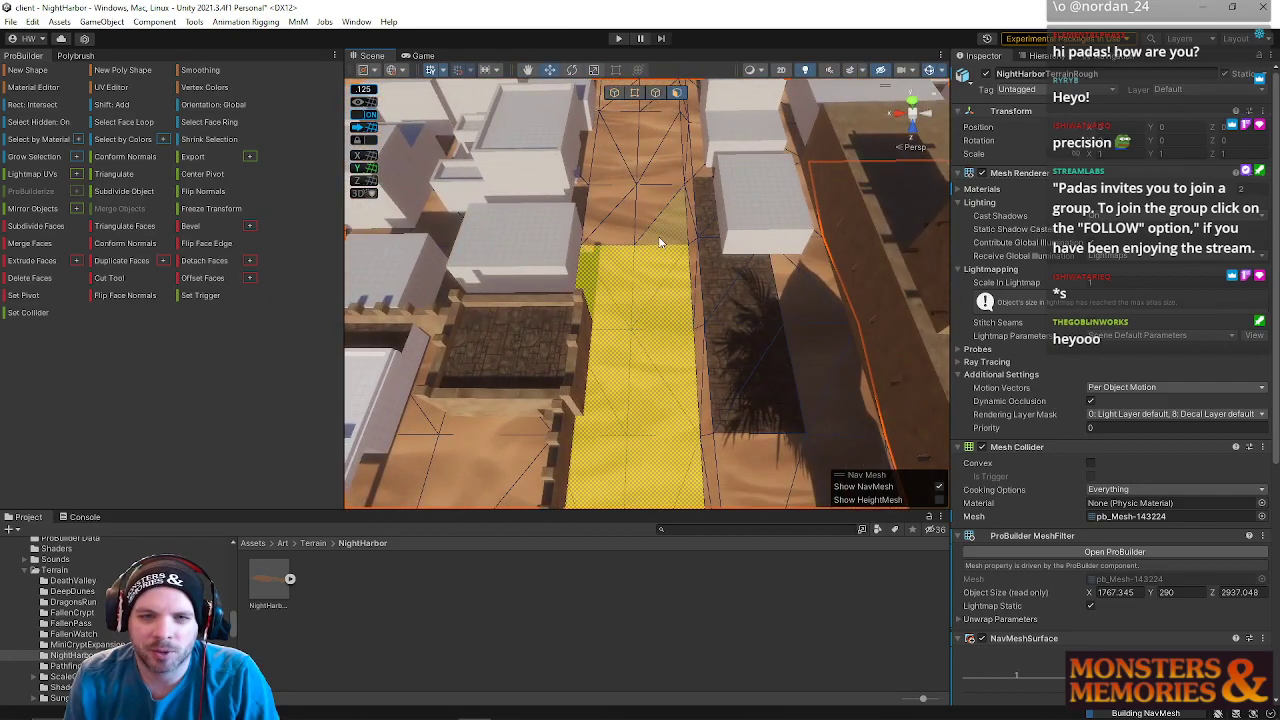
{"action": "left_click", "coordinate": [610, 218], "text": "shift"}
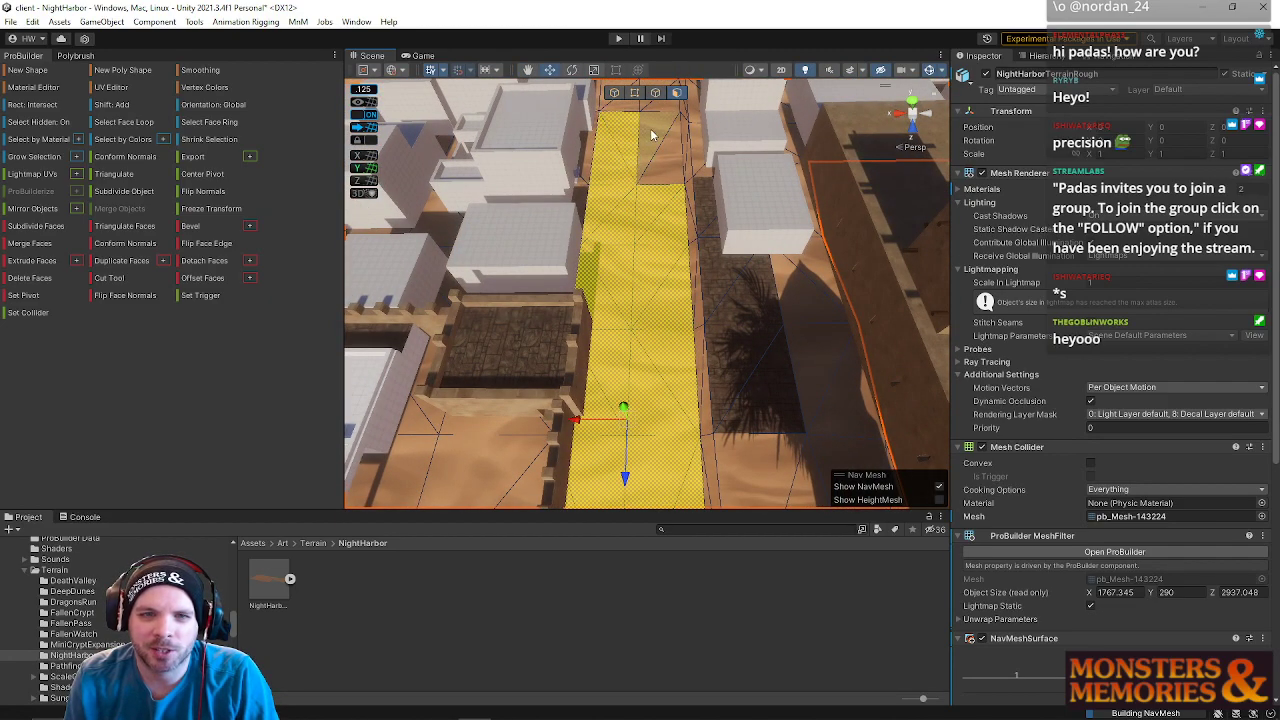
{"action": "left_click", "coordinate": [666, 152], "text": "shift"}
{"action": "right_click_drag", "start_coordinate": [655, 158], "coordinate": [652, 308]}
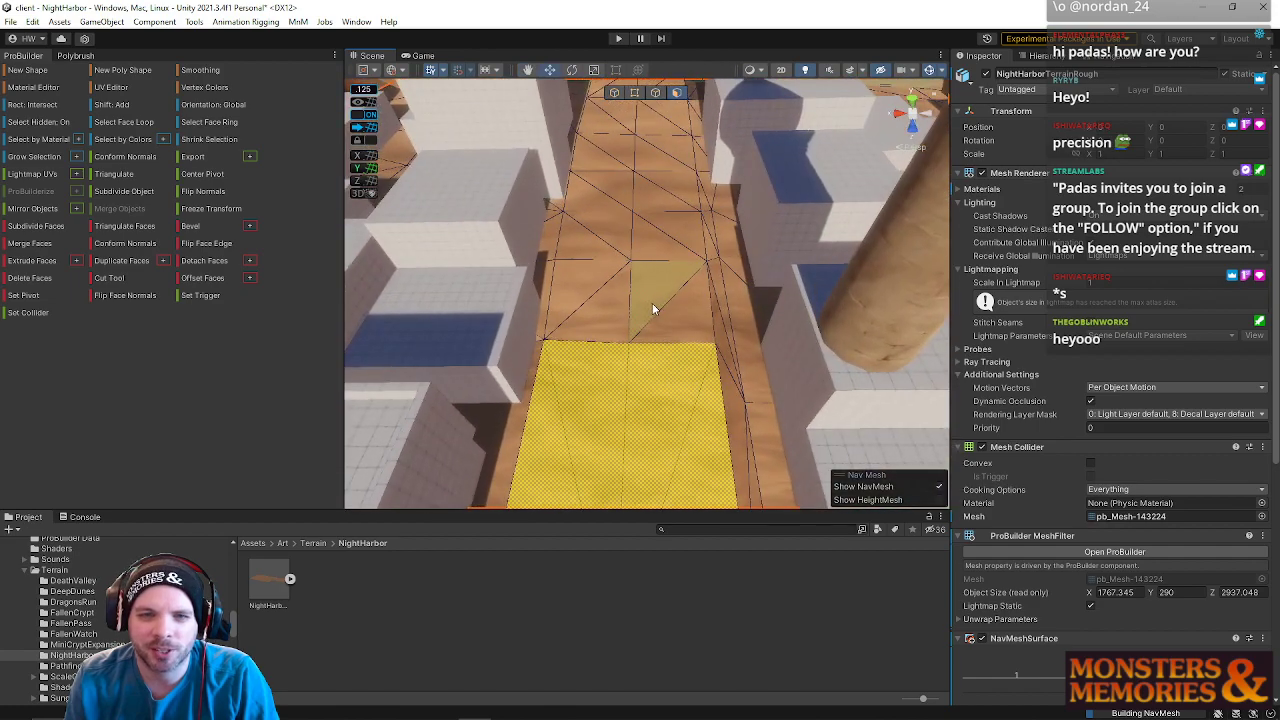
- Continue the street selection between the white block buildings, filling both halves of the strip
{"action": "left_click", "coordinate": [670, 320], "text": "shift"}
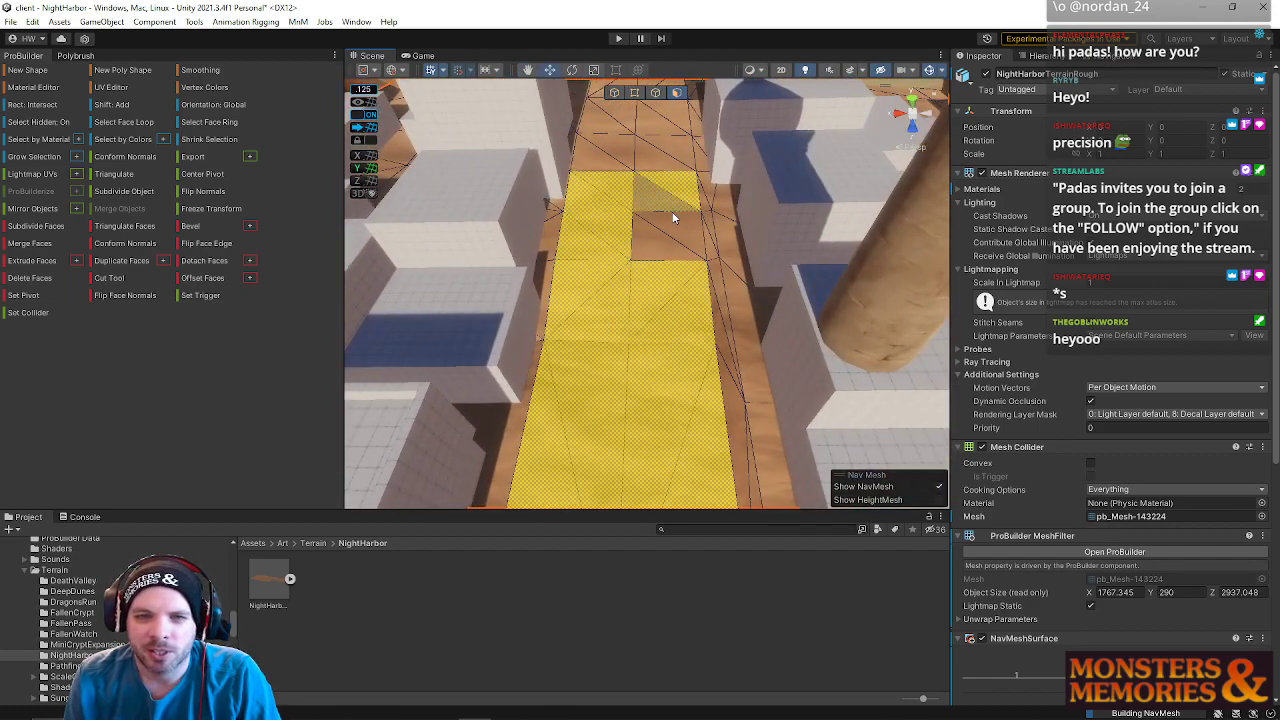
{"action": "right_click_drag", "start_coordinate": [605, 312], "coordinate": [586, 333]}
{"action": "left_click", "coordinate": [577, 330], "text": "shift"}
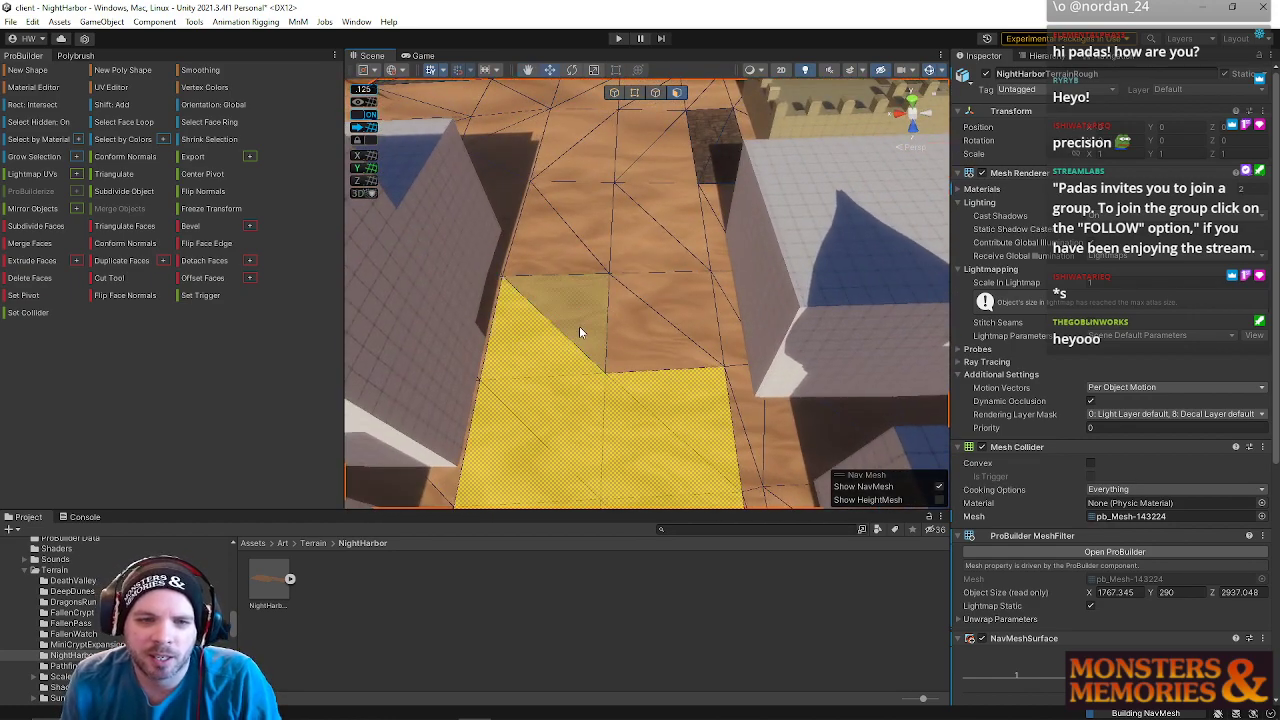
{"action": "left_click", "coordinate": [684, 286], "text": "shift"}
{"action": "left_click", "coordinate": [668, 256], "text": "shift"}
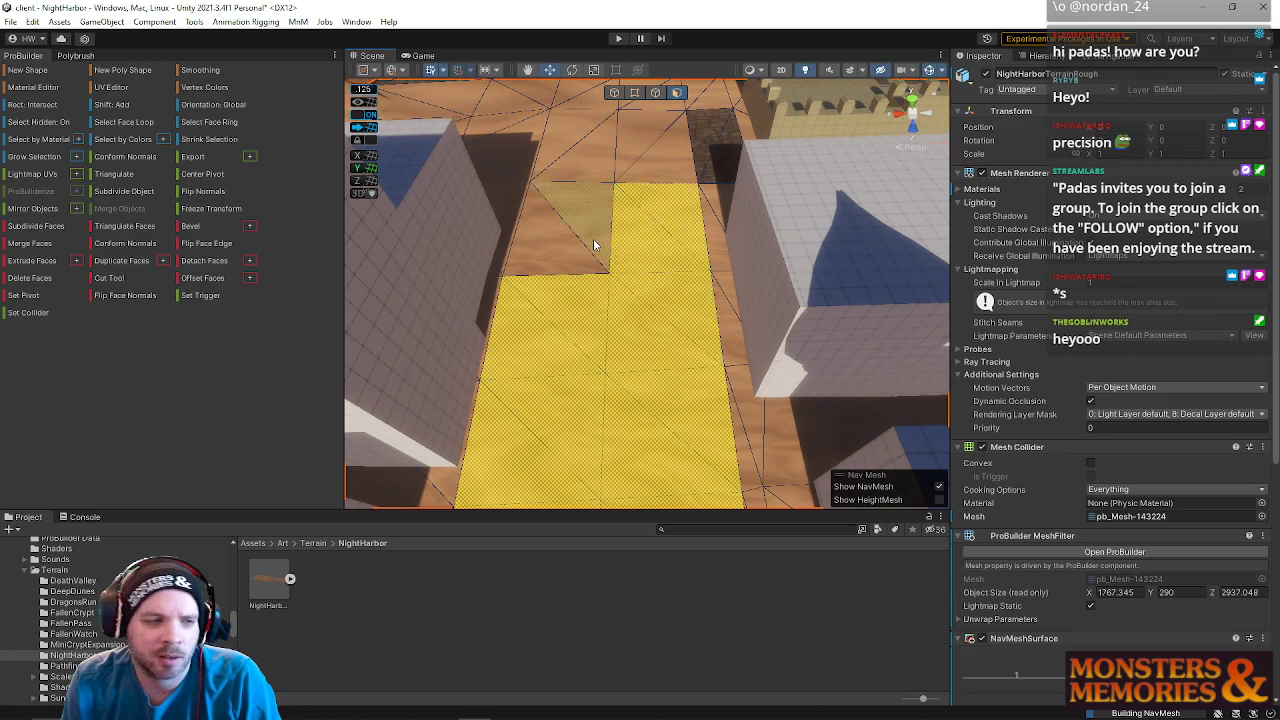
{"action": "left_click", "coordinate": [584, 234], "text": "shift"}
{"action": "left_click", "coordinate": [562, 232], "text": "shift"}
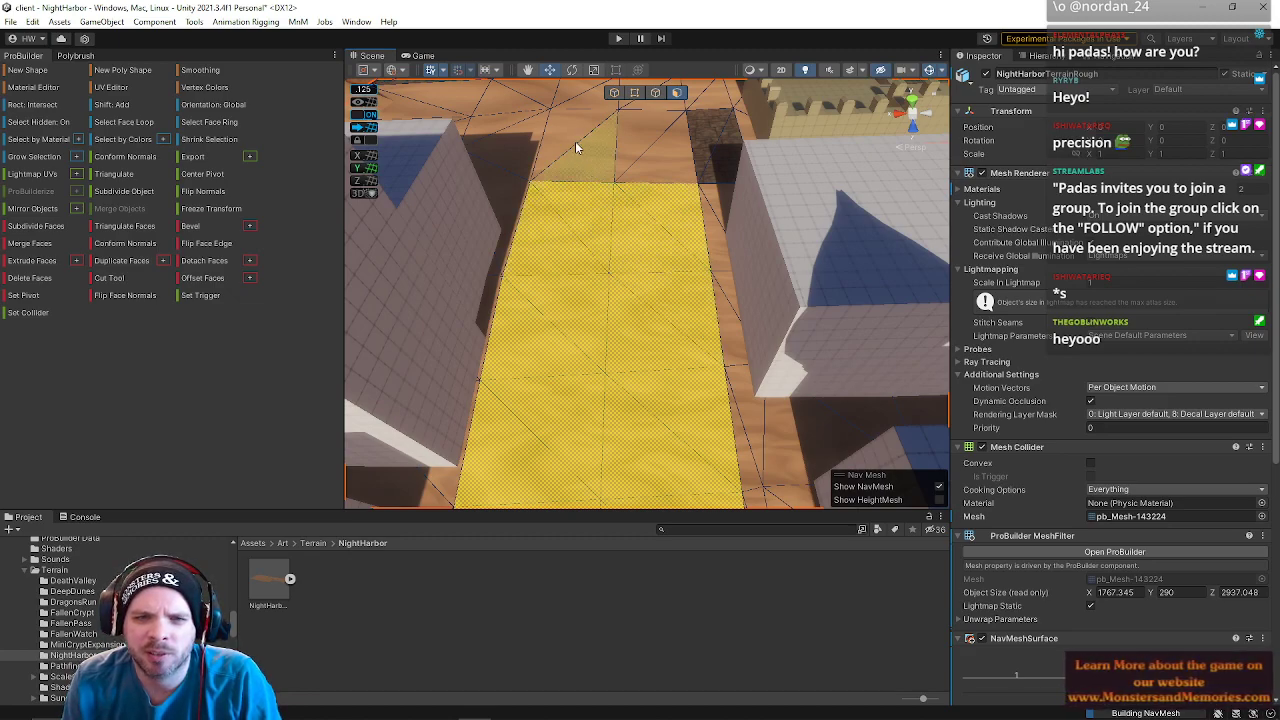
- Extend the street selection out from between the white buildings to fill the strip up to the paved cross street
{"action": "left_click", "coordinate": [585, 150], "text": "shift"}
{"action": "left_click", "coordinate": [644, 168], "text": "shift"}
{"action": "right_click_drag", "start_coordinate": [610, 190], "coordinate": [616, 288]}
{"action": "key", "text": "w"}
{"action": "left_click", "coordinate": [635, 328], "text": "shift"}
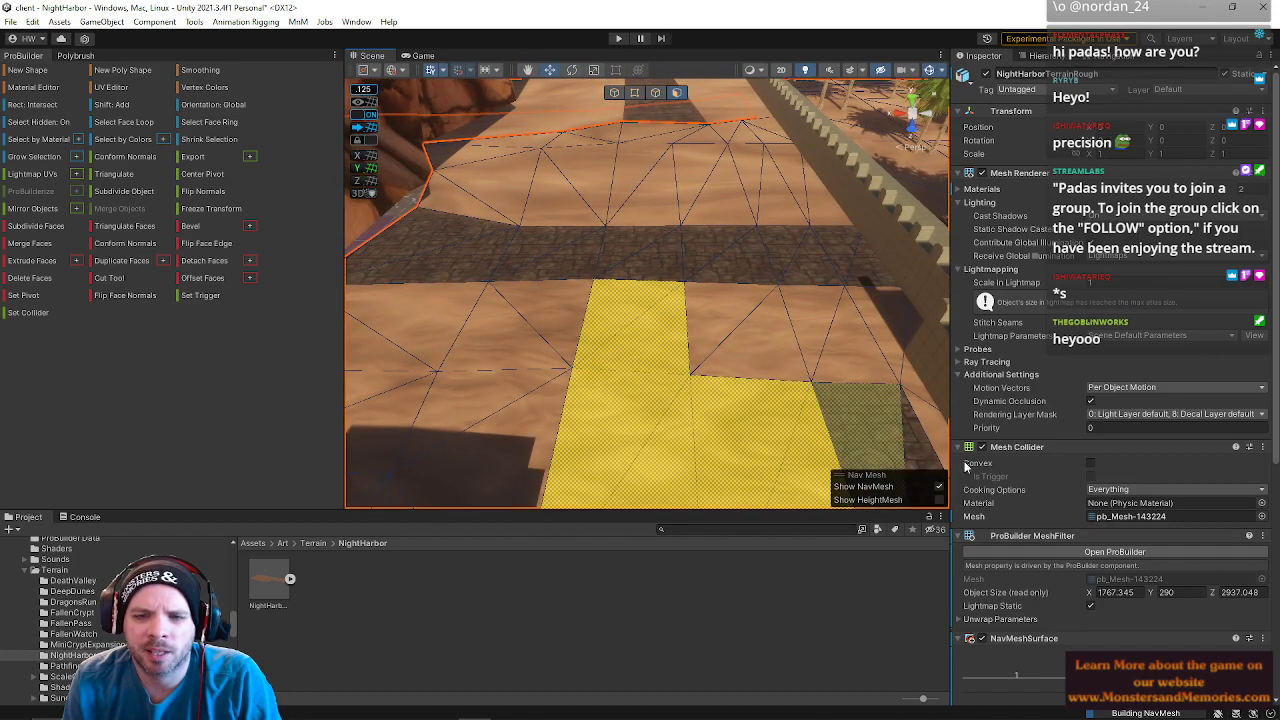
{"action": "left_click", "coordinate": [737, 364], "text": "shift"}
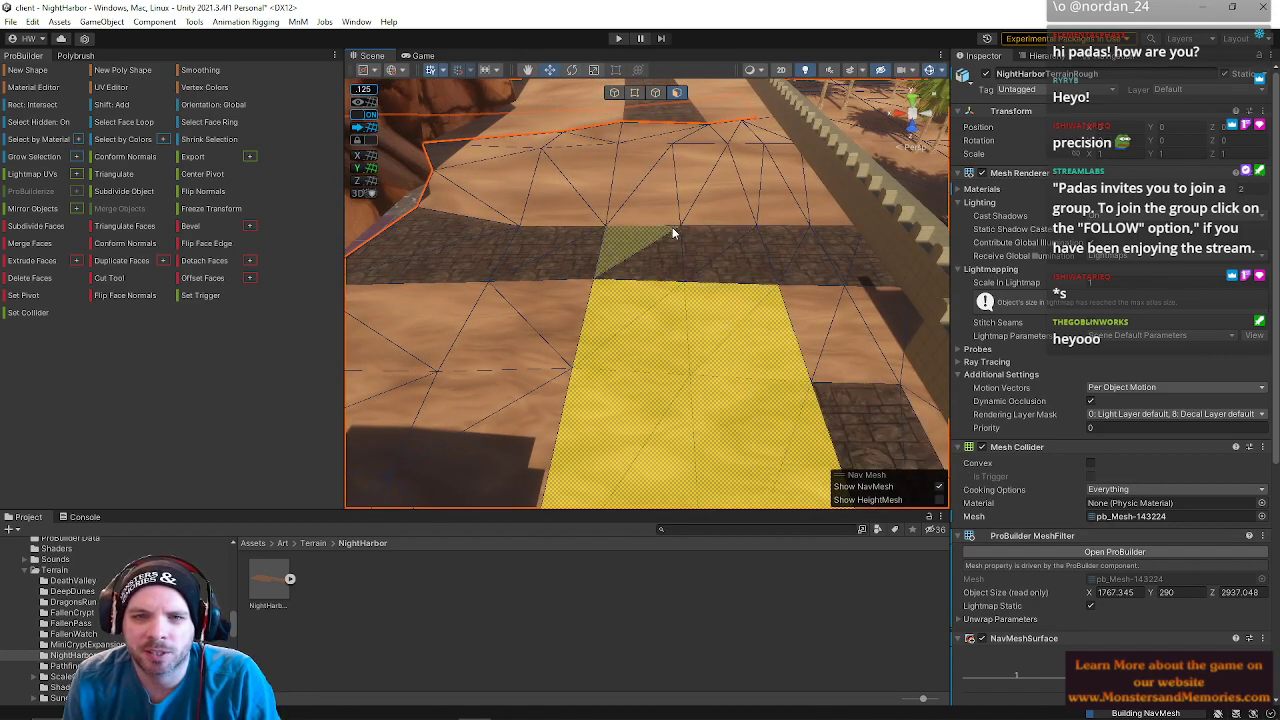
- Add the strip of faces on the far side of the paved cross street and apply the paving material to the selection
{"action": "left_click", "coordinate": [628, 242], "text": "shift"}
{"action": "left_click", "coordinate": [695, 176], "text": "shift"}
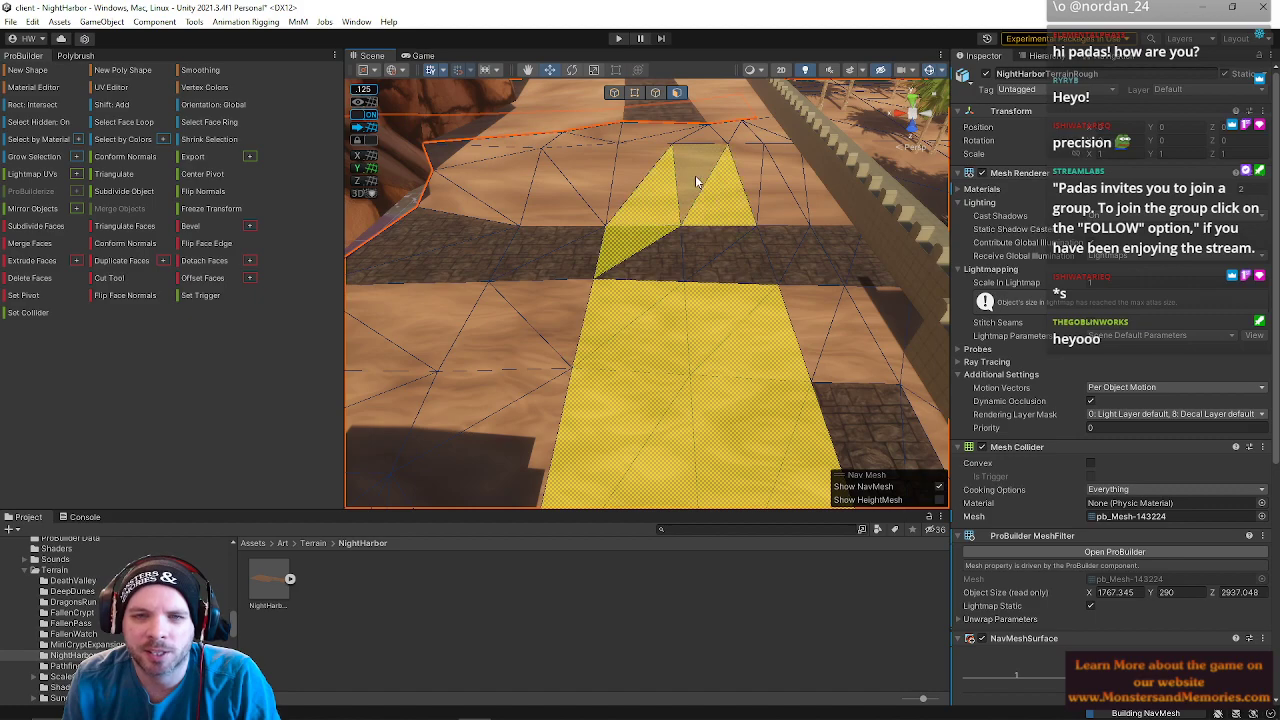
{"action": "left_click", "coordinate": [634, 138], "text": "shift"}
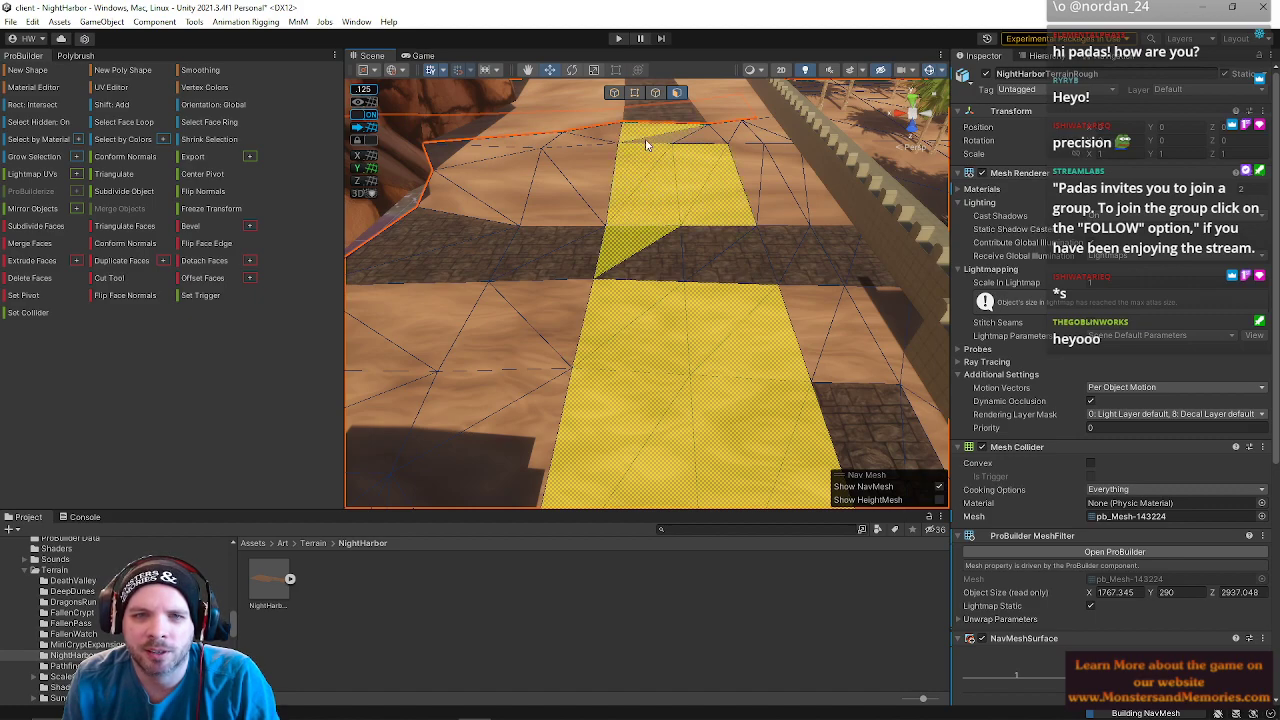
{"action": "left_click", "coordinate": [704, 140], "text": "shift"}
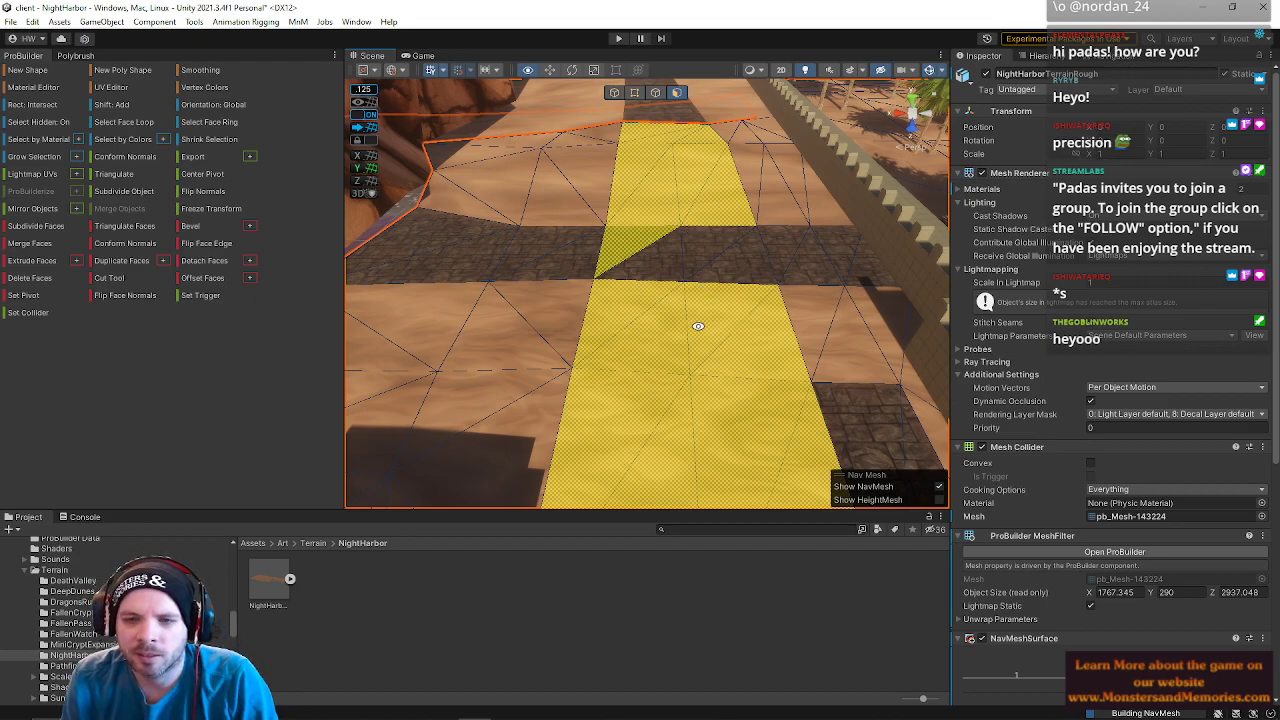
{"action": "key", "text": "alt+1"}
- Select the two stone faces between the newly paved street and the corner of the crenellated wall
{"action": "right_click_drag", "start_coordinate": [698, 326], "coordinate": [724, 353]}
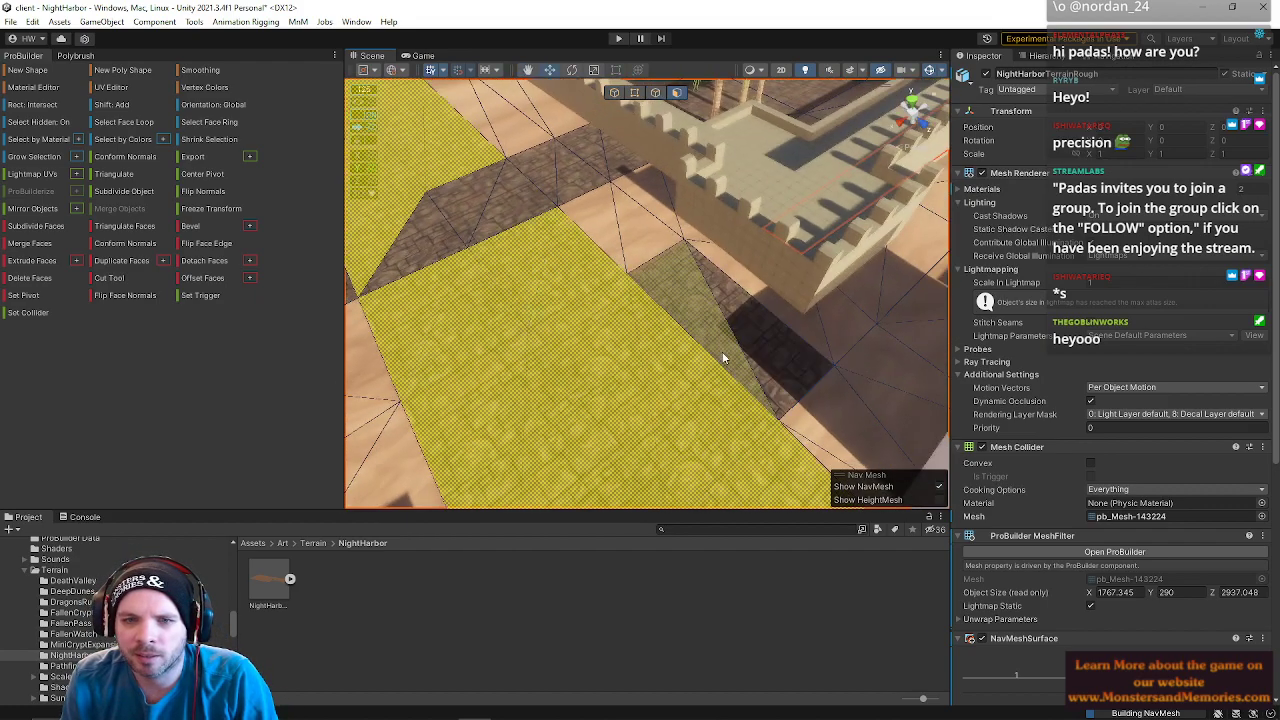
{"action": "left_click", "coordinate": [724, 353]}
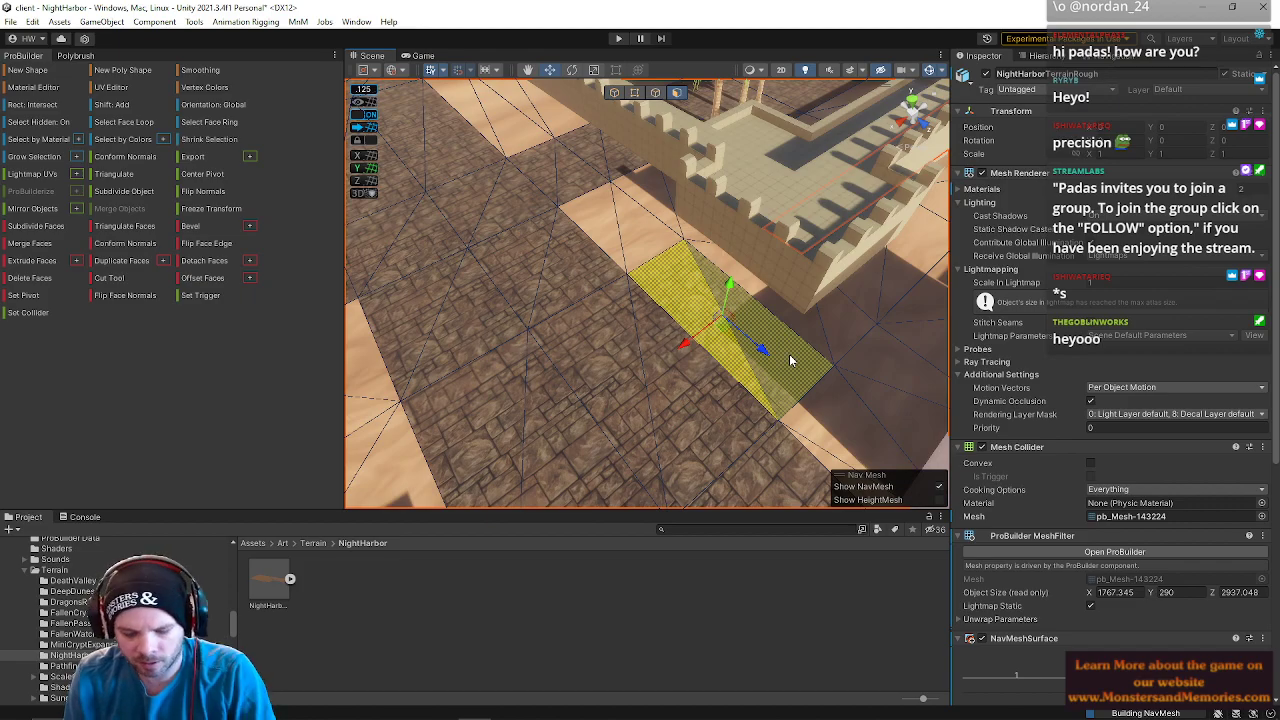
{"action": "left_click", "coordinate": [789, 354], "text": "shift"}
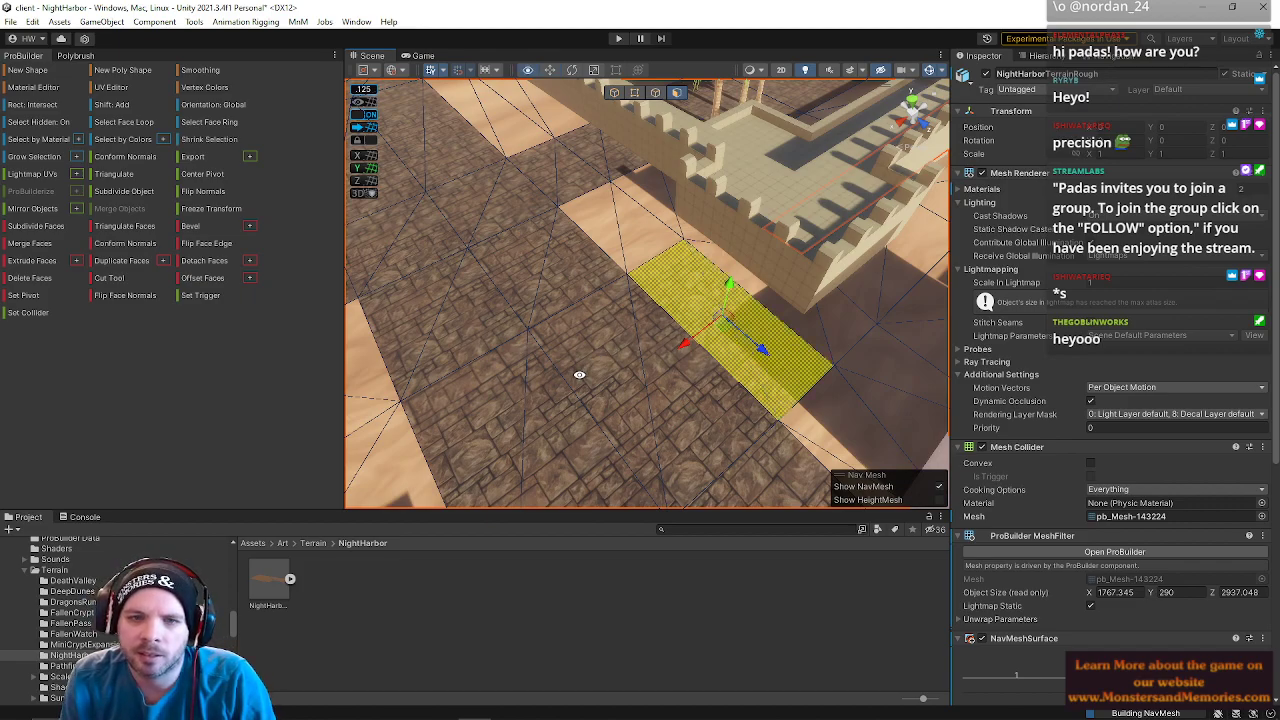
- Select the strip of ground faces running along the inside of the garden wall beneath the palm trees
{"action": "right_click_drag", "start_coordinate": [611, 385], "coordinate": [672, 440]}
{"action": "left_click", "coordinate": [675, 432]}
{"action": "right_click_drag", "start_coordinate": [711, 322], "coordinate": [688, 427]}
{"action": "left_click", "coordinate": [654, 432]}
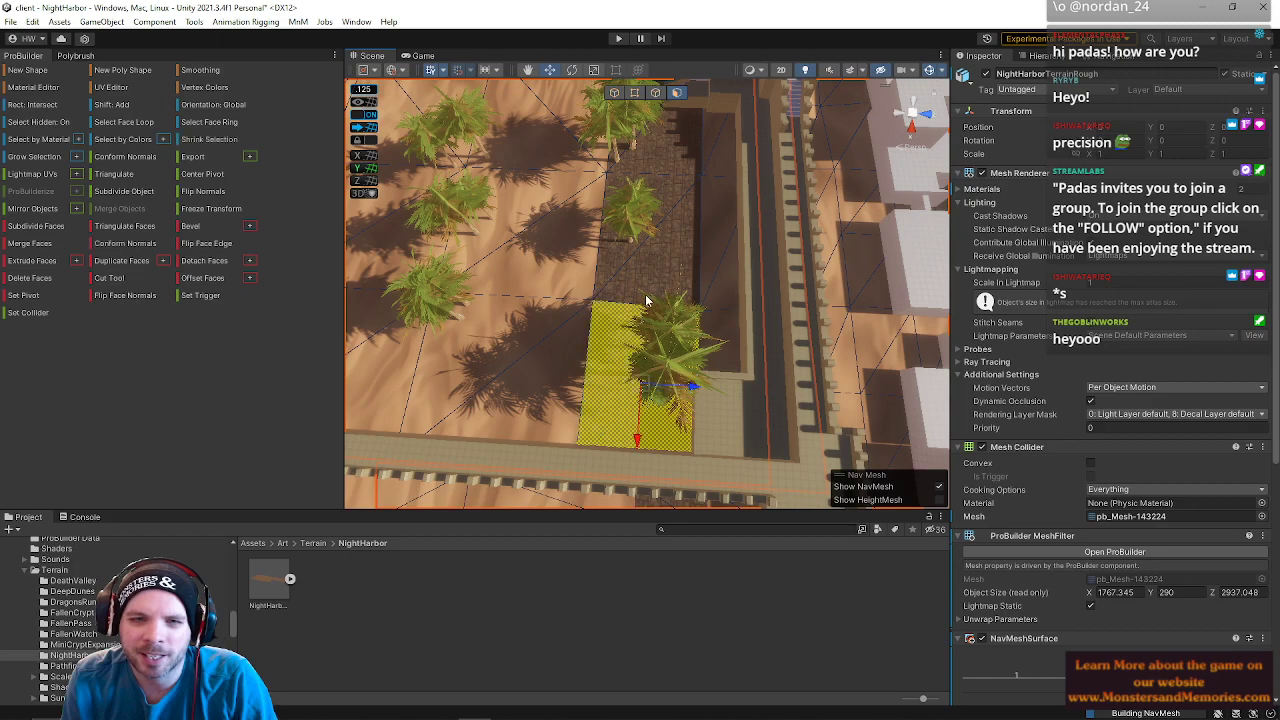
{"action": "left_click", "coordinate": [614, 262]}
{"action": "left_click", "coordinate": [627, 290], "text": "shift"}
{"action": "left_click", "coordinate": [614, 337], "text": "shift"}
{"action": "left_click", "coordinate": [637, 423], "text": "shift"}
{"action": "left_click", "coordinate": [642, 158], "text": "shift"}
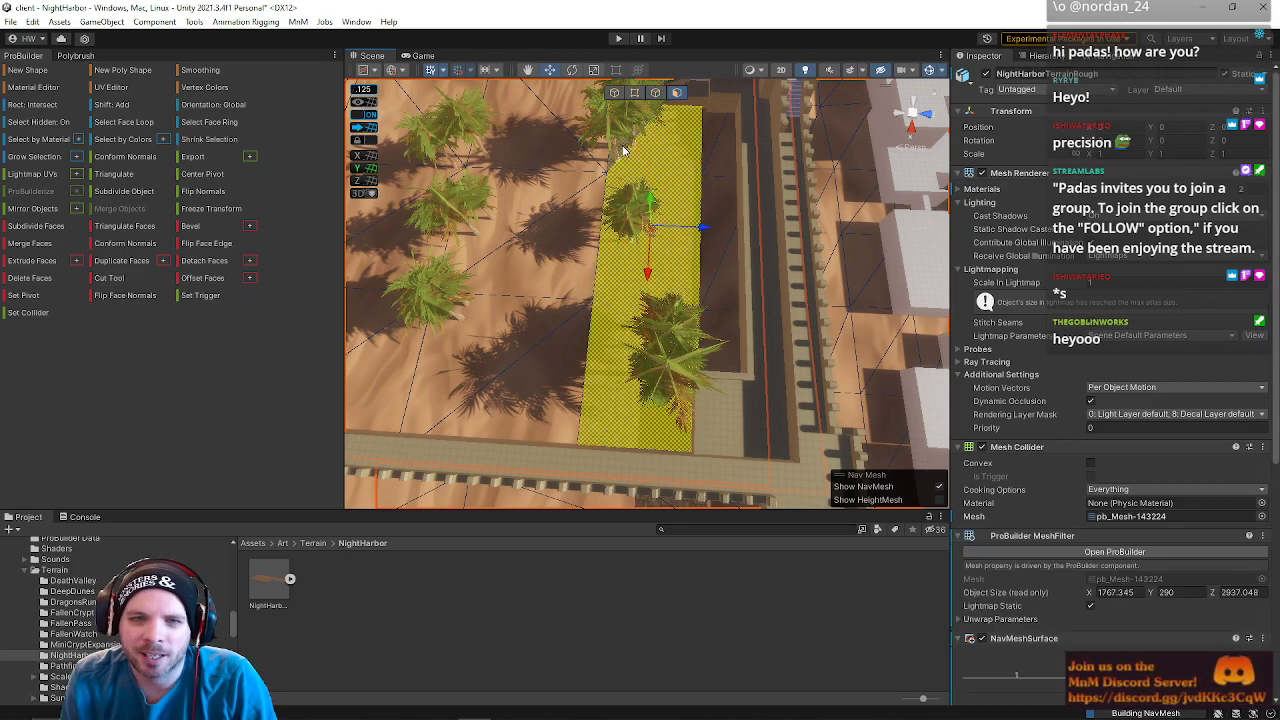
- Extend the garden strip selection along the wall past the farther palm trees
{"action": "right_click_drag", "start_coordinate": [642, 158], "coordinate": [660, 260]}
{"action": "left_click", "coordinate": [664, 203], "text": "shift"}
{"action": "left_click", "coordinate": [638, 152], "text": "shift"}
{"action": "key", "text": "w"}
{"action": "left_click", "coordinate": [668, 266], "text": "shift"}
{"action": "left_click", "coordinate": [728, 319], "text": "shift"}
{"action": "left_click", "coordinate": [736, 154], "text": "shift"}
{"action": "left_click", "coordinate": [757, 106], "text": "shift"}
- Carry the strip selection onward along the edge of the palm grove, adding the next run of faces
{"action": "right_click_drag", "start_coordinate": [748, 208], "coordinate": [733, 172]}
{"action": "key", "text": "w"}
{"action": "left_click", "coordinate": [743, 366], "text": "shift"}
{"action": "left_click", "coordinate": [747, 330], "text": "shift"}
{"action": "left_click", "coordinate": [710, 273], "text": "shift"}
{"action": "left_click", "coordinate": [684, 240], "text": "shift"}
{"action": "left_click", "coordinate": [676, 213], "text": "shift"}
{"action": "left_click", "coordinate": [666, 203], "text": "shift"}
- Complete the long strip selection beyond the crossing wall, down toward the water's edge
{"action": "key", "text": "w"}
{"action": "right_click_drag", "start_coordinate": [666, 203], "coordinate": [760, 200]}
{"action": "left_click", "coordinate": [664, 238], "text": "shift"}
{"action": "left_click", "coordinate": [722, 228], "text": "shift"}
{"action": "key", "text": "w"}
{"action": "right_click_drag", "start_coordinate": [440, 200], "coordinate": [199, 284]}
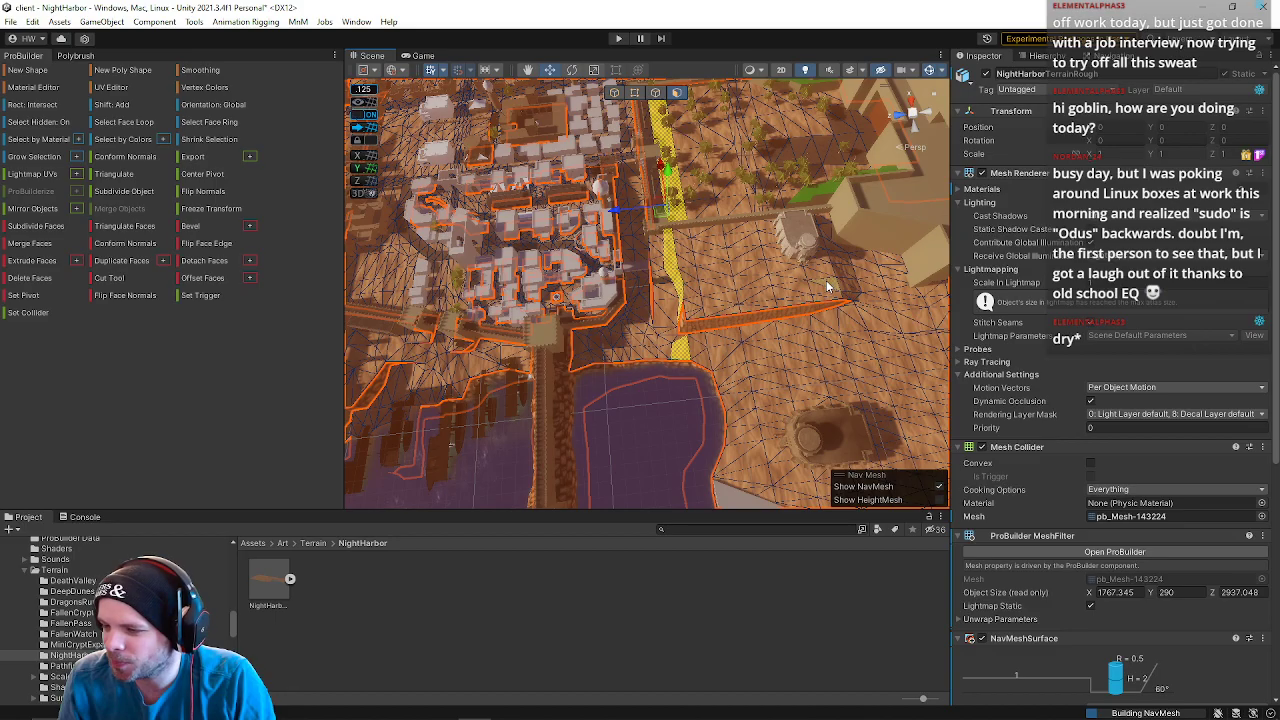
- Select the narrow strip of faces on both sides of the main paved road, between the cliff and the garden wall
{"action": "right_click_drag", "start_coordinate": [752, 263], "coordinate": [724, 215]}
{"action": "left_click", "coordinate": [728, 236]}
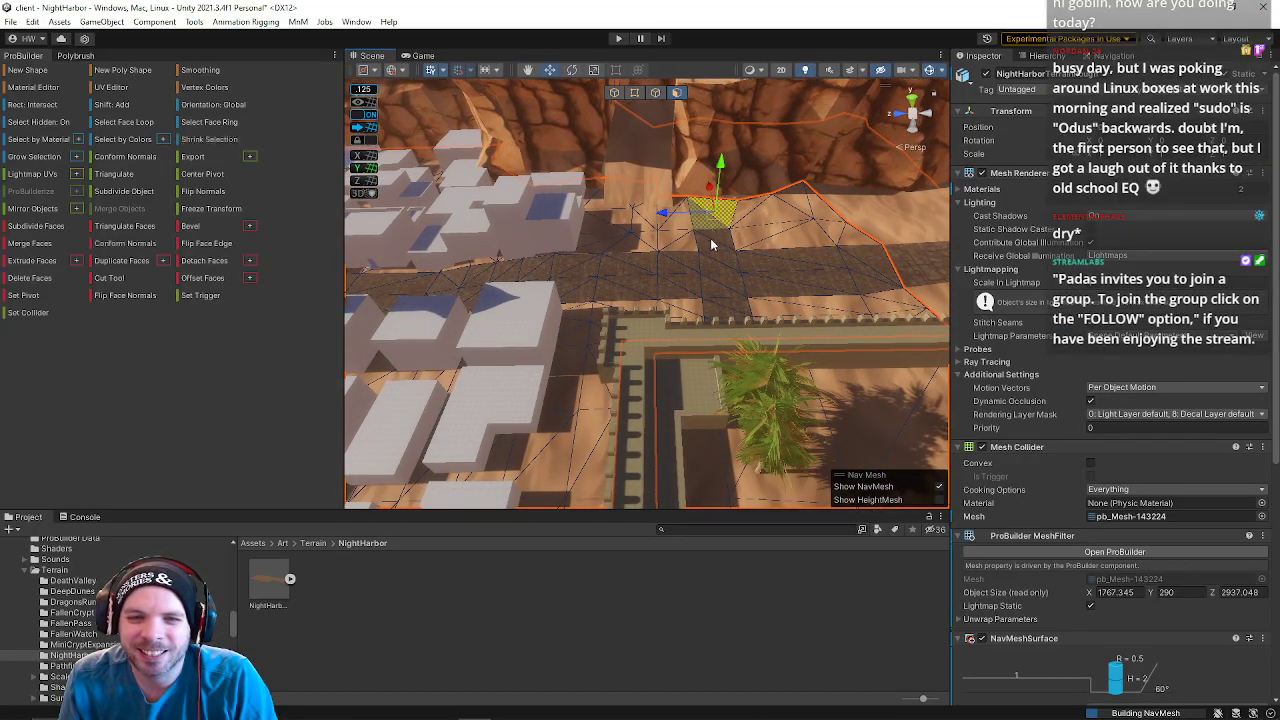
{"action": "left_click", "coordinate": [730, 241], "text": "shift"}
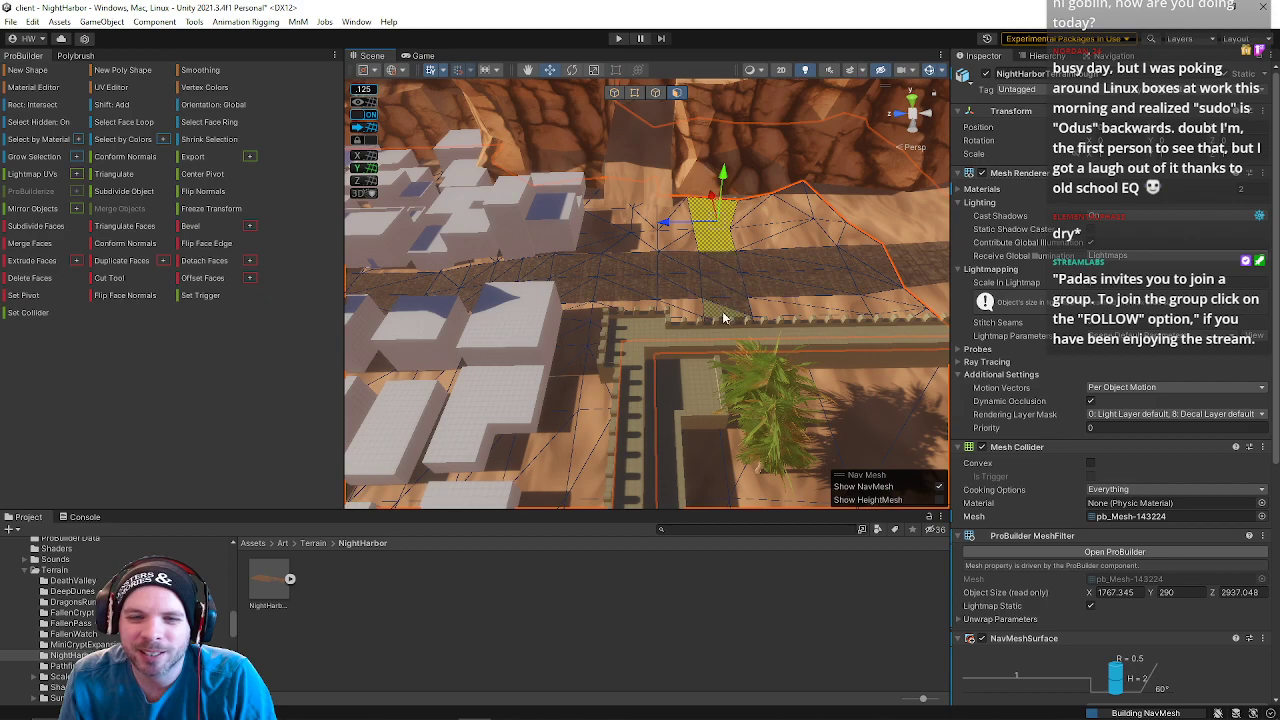
{"action": "left_click_drag", "start_coordinate": [700, 281], "coordinate": [723, 391], "text": "alt"}
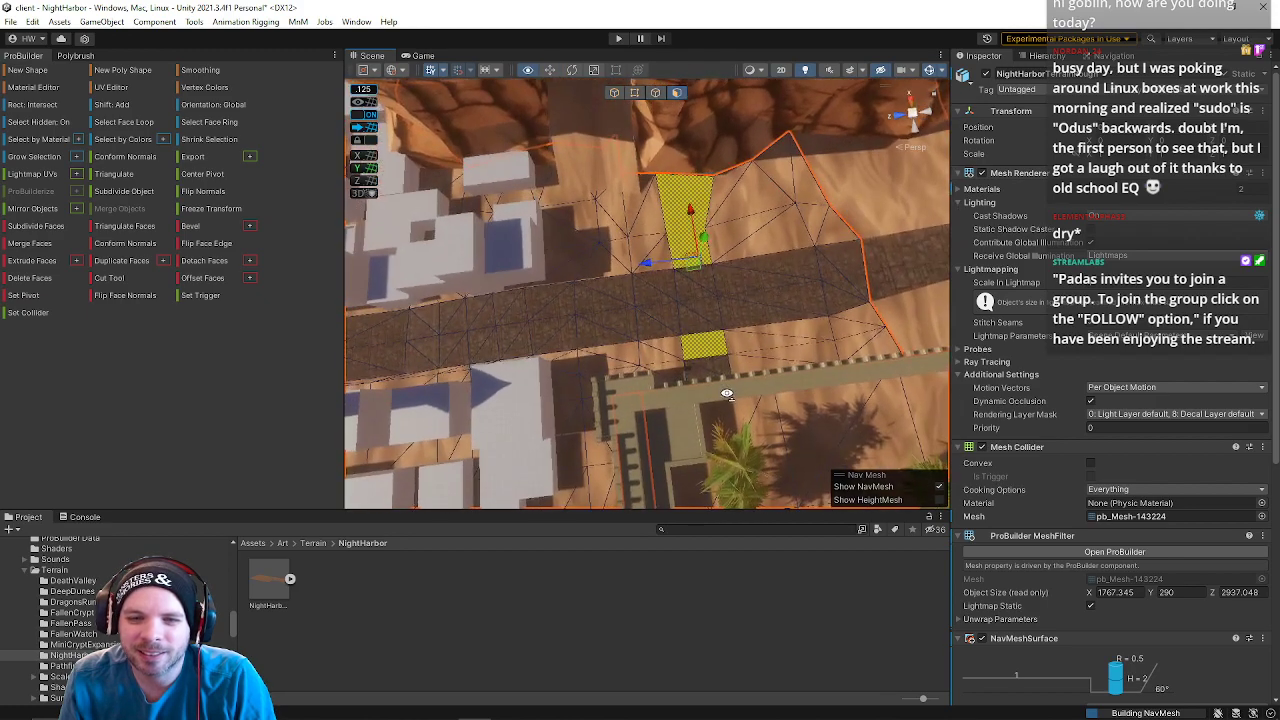
{"action": "left_click", "coordinate": [700, 376], "text": "shift"}
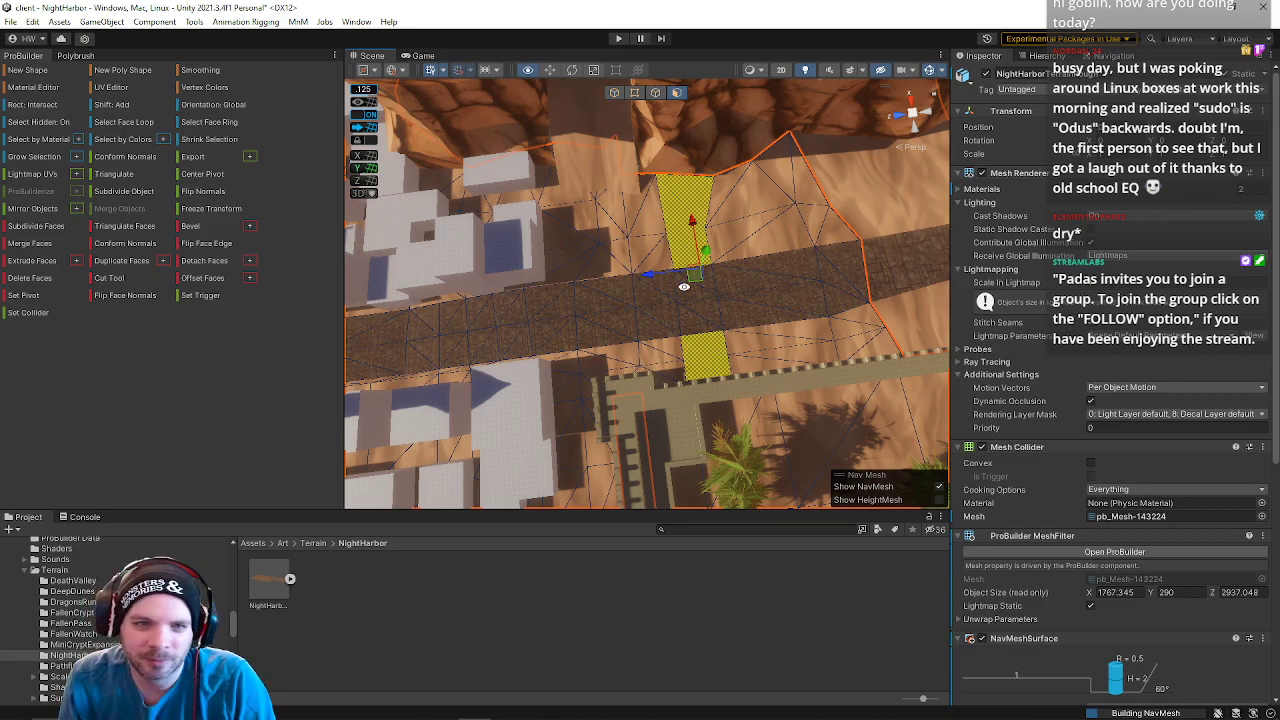
- Start a new selection with the ground faces between the white building and the octagonal canopied structure
{"action": "right_click_drag", "start_coordinate": [737, 311], "coordinate": [531, 265]}
{"action": "key", "text": "w"}
{"action": "left_click", "coordinate": [543, 236]}
{"action": "left_click", "coordinate": [614, 241], "text": "shift"}
{"action": "left_click", "coordinate": [623, 258], "text": "shift"}
{"action": "left_click", "coordinate": [585, 255], "text": "shift"}
{"action": "left_click", "coordinate": [551, 246], "text": "shift"}
{"action": "left_click", "coordinate": [588, 228], "text": "shift"}
- Extend the selection from the octagonal structure into the fenced yard, across to its opposite fence
{"action": "left_click", "coordinate": [699, 233], "text": "shift"}
{"action": "left_click", "coordinate": [703, 255], "text": "shift"}
{"action": "left_click", "coordinate": [736, 259], "text": "shift"}
{"action": "left_click", "coordinate": [750, 240], "text": "shift"}
{"action": "left_click", "coordinate": [757, 234], "text": "shift"}
{"action": "left_click", "coordinate": [818, 238], "text": "shift"}
{"action": "left_click", "coordinate": [876, 240], "text": "shift"}
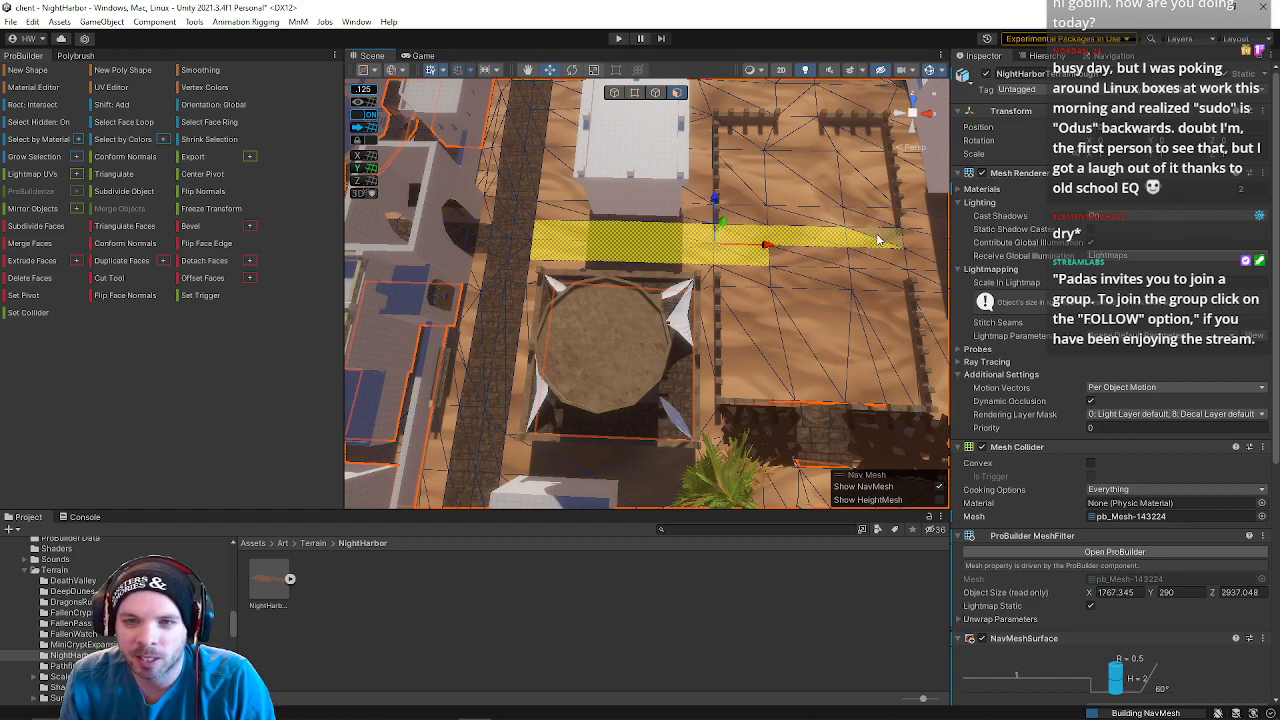
- Add the next row of faces across the middle of the fenced yard to the selection
{"action": "left_click", "coordinate": [874, 273], "text": "shift"}
{"action": "left_click", "coordinate": [861, 280], "text": "shift"}
{"action": "left_click", "coordinate": [825, 277], "text": "shift"}
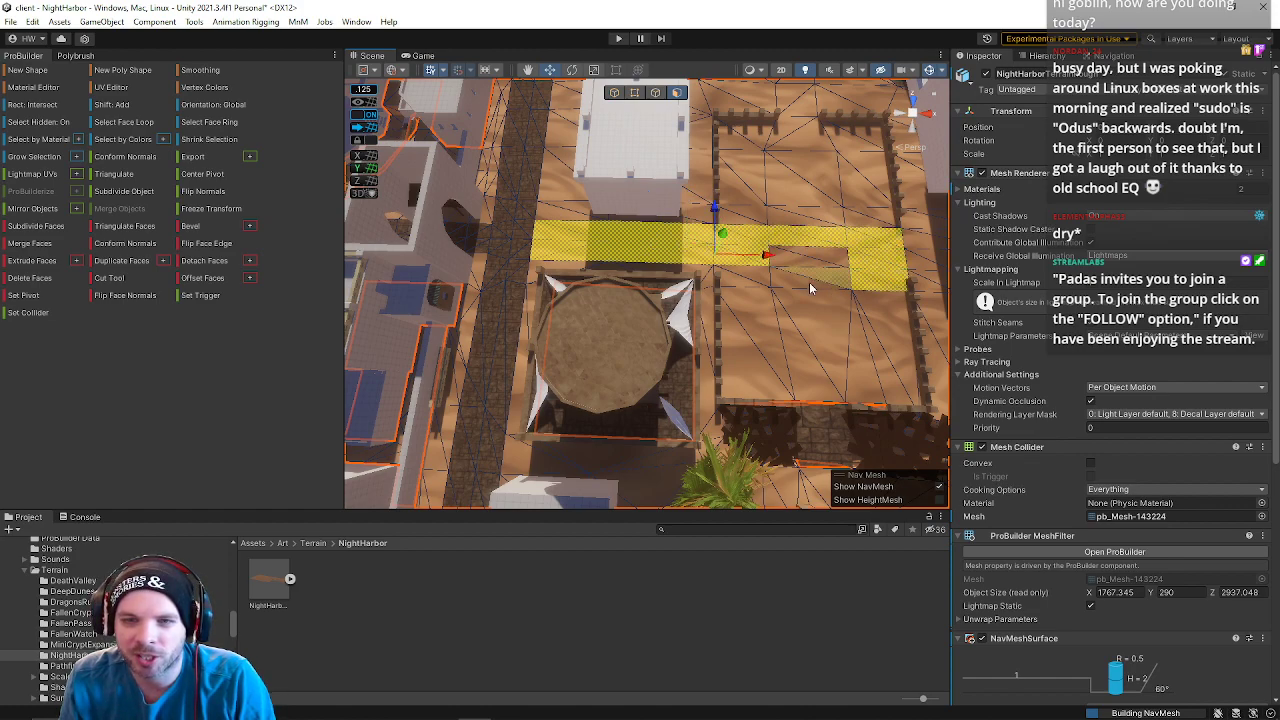
{"action": "left_click", "coordinate": [794, 276], "text": "shift"}
{"action": "left_click", "coordinate": [795, 261], "text": "shift"}
{"action": "left_click", "coordinate": [816, 260], "text": "shift"}
{"action": "left_click", "coordinate": [756, 280], "text": "shift"}
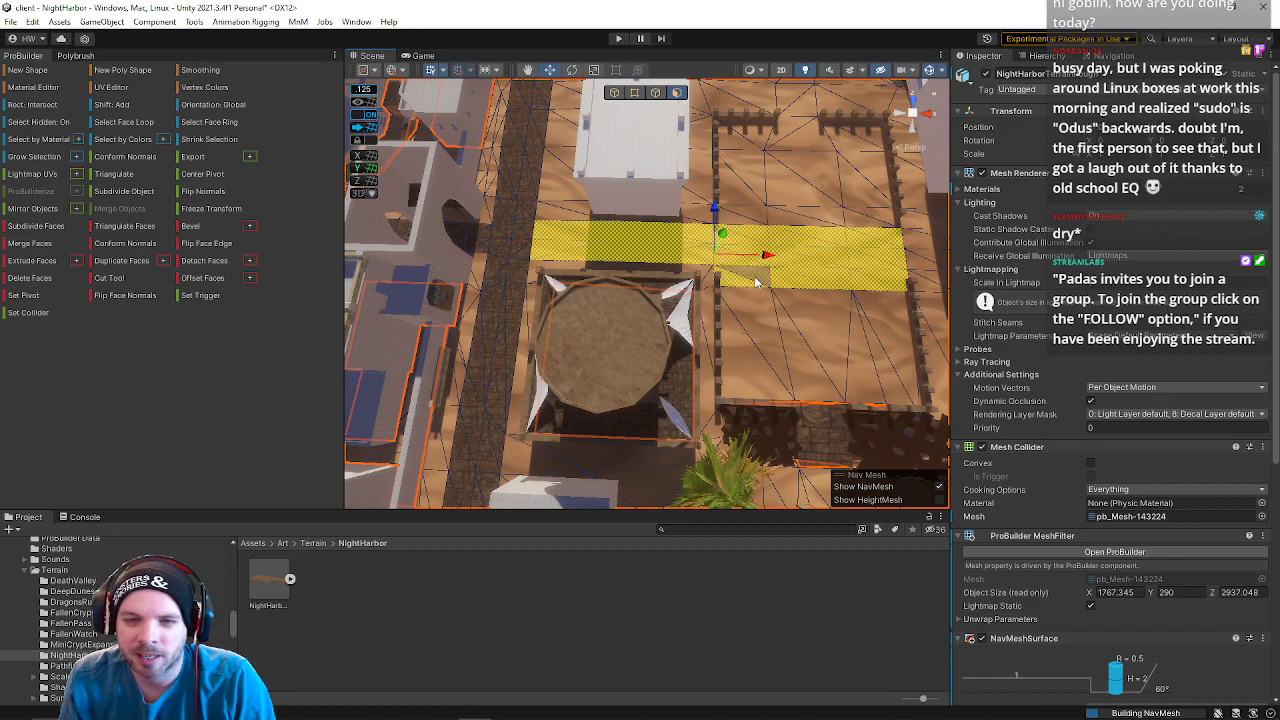
- Fill the selection over the part of the fenced yard beside the octagonal structure, up to the end fence
{"action": "left_click", "coordinate": [759, 308], "text": "shift"}
{"action": "left_click", "coordinate": [741, 340], "text": "shift"}
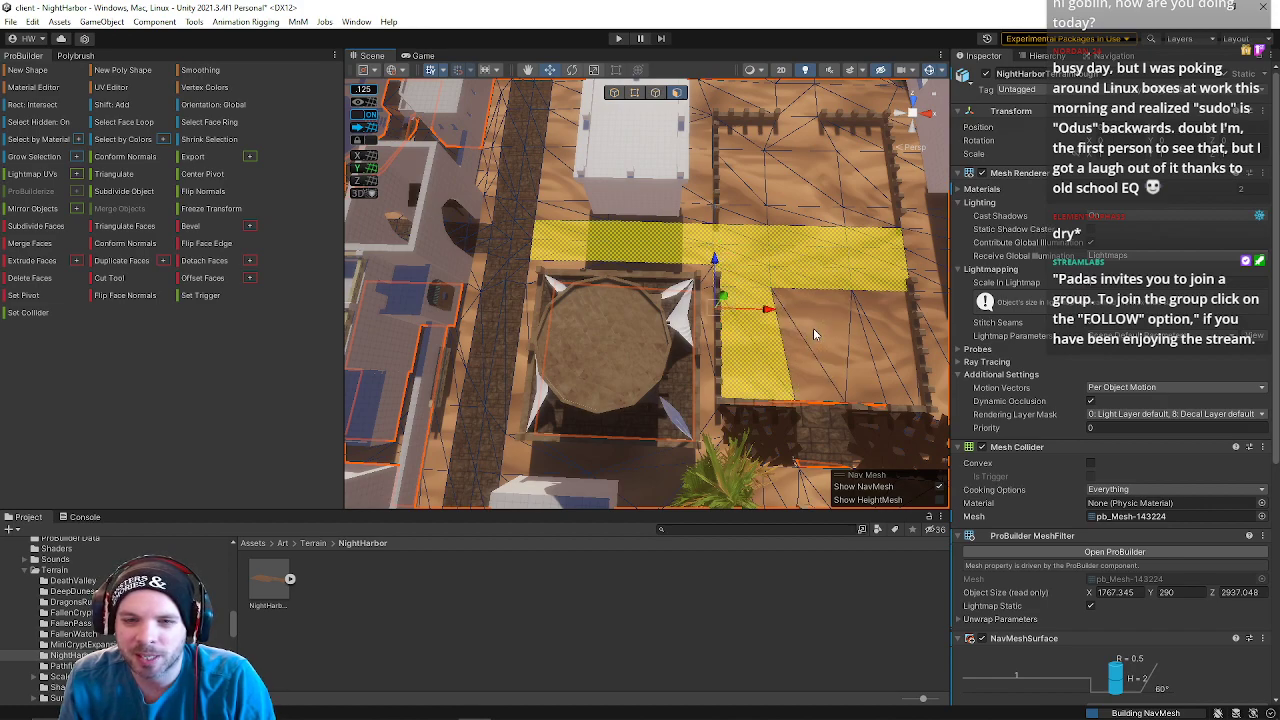
{"action": "left_click", "coordinate": [815, 330], "text": "shift"}
{"action": "left_click", "coordinate": [872, 348], "text": "shift"}
{"action": "left_click", "coordinate": [882, 349], "text": "shift"}
{"action": "left_click", "coordinate": [893, 319], "text": "shift"}
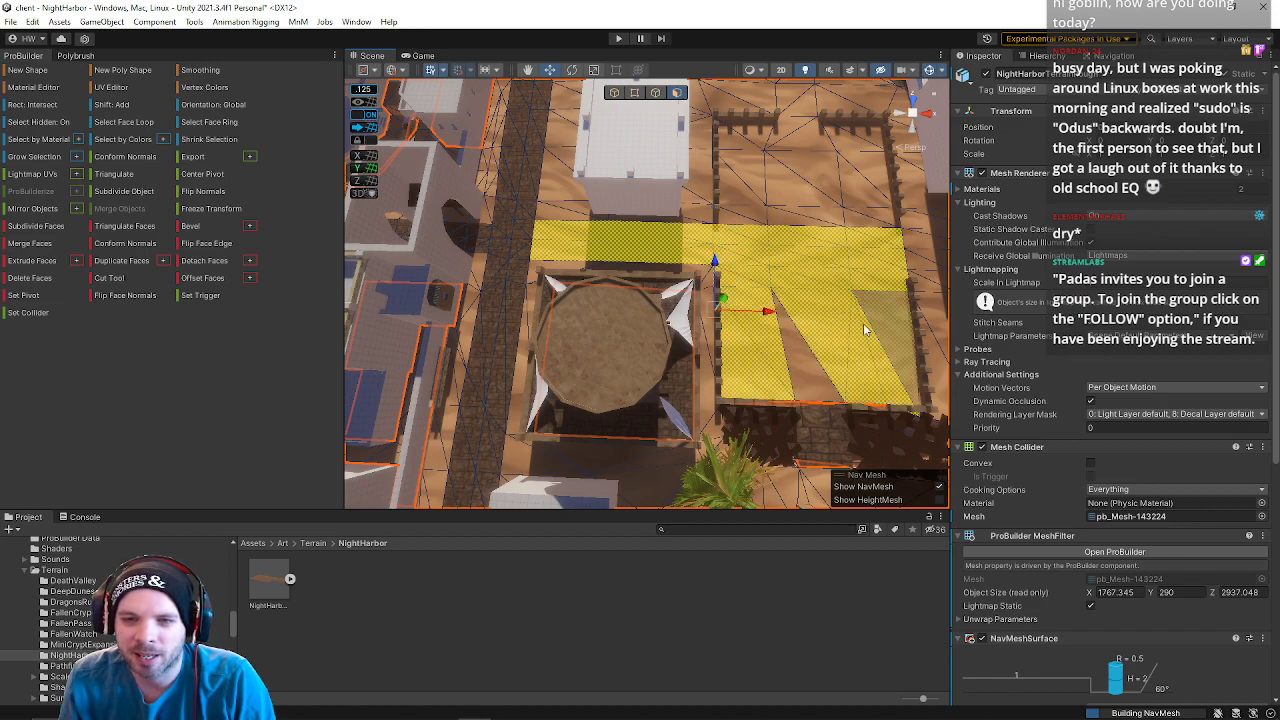
{"action": "left_click", "coordinate": [803, 350], "text": "shift"}
- Add the row of yard faces level with the white building to the selection
{"action": "left_click", "coordinate": [748, 221], "text": "shift"}
{"action": "left_click", "coordinate": [748, 222], "text": "shift"}
{"action": "left_click", "coordinate": [758, 215], "text": "shift"}
{"action": "left_click", "coordinate": [805, 213], "text": "shift"}
{"action": "left_click", "coordinate": [846, 220], "text": "shift"}
{"action": "left_click", "coordinate": [866, 214], "text": "shift"}
{"action": "left_click", "coordinate": [862, 191], "text": "shift"}
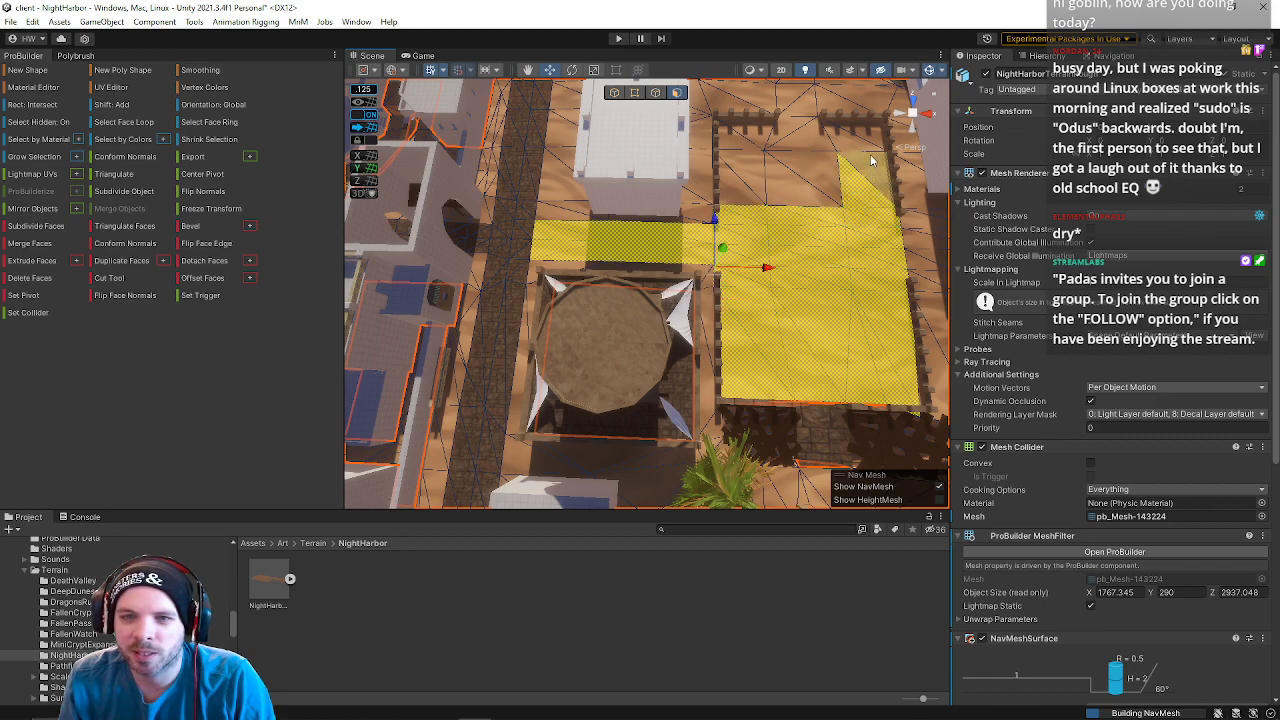
- Select the remaining faces at the gated end of the fenced yard, up to the fence opening
{"action": "left_click", "coordinate": [873, 163], "text": "shift"}
{"action": "left_click", "coordinate": [866, 145], "text": "shift"}
{"action": "left_click", "coordinate": [850, 130], "text": "shift"}
{"action": "left_click", "coordinate": [805, 150], "text": "shift"}
{"action": "left_click", "coordinate": [808, 185], "text": "shift"}
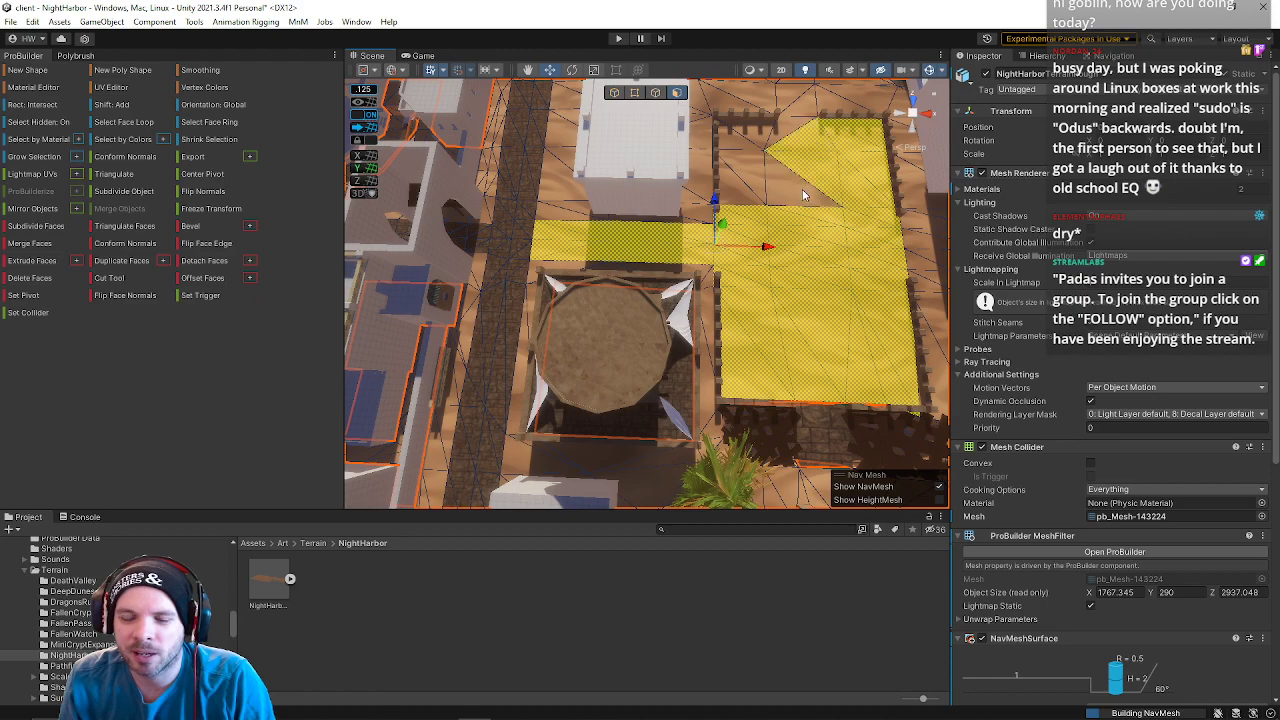
{"action": "left_click", "coordinate": [772, 180], "text": "shift"}
{"action": "left_click", "coordinate": [740, 190], "text": "shift"}
{"action": "left_click", "coordinate": [736, 200], "text": "shift"}
{"action": "left_click", "coordinate": [733, 150], "text": "shift"}
{"action": "left_click", "coordinate": [740, 132], "text": "shift"}
{"action": "left_click", "coordinate": [776, 132], "text": "shift"}
- Extend the selection out the yard's other side, between the white building and canopied structure, to the paved street
{"action": "right_click_drag", "start_coordinate": [786, 142], "coordinate": [838, 288]}
{"action": "left_click", "coordinate": [661, 373], "text": "shift"}
{"action": "left_click", "coordinate": [673, 338], "text": "shift"}
{"action": "left_click", "coordinate": [740, 331], "text": "shift"}
{"action": "left_click", "coordinate": [717, 364], "text": "shift"}
{"action": "left_click", "coordinate": [826, 360], "text": "shift"}
{"action": "left_click", "coordinate": [838, 340], "text": "shift"}
- Start a new selection with the two triangular faces in the shaded passage between the white building and canopied structure
{"action": "right_click_drag", "start_coordinate": [826, 378], "coordinate": [706, 290]}
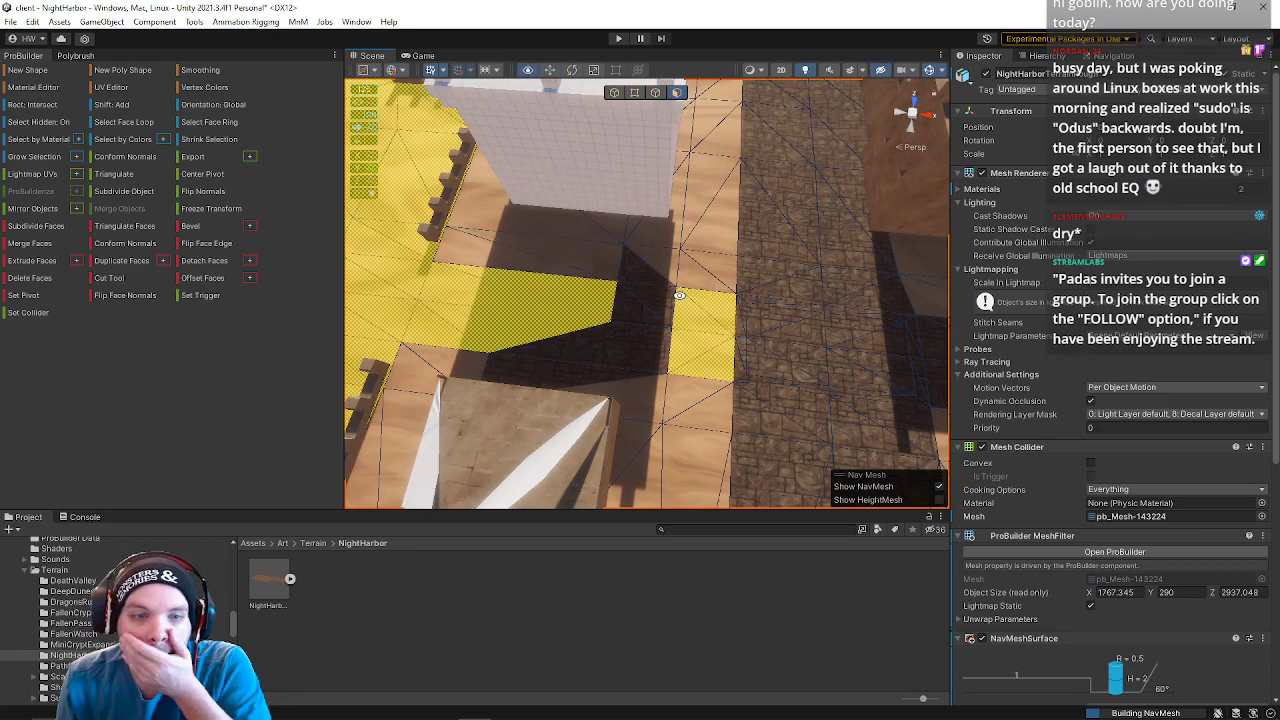
{"action": "left_click", "coordinate": [634, 270]}
{"action": "left_click", "coordinate": [579, 384], "text": "shift"}
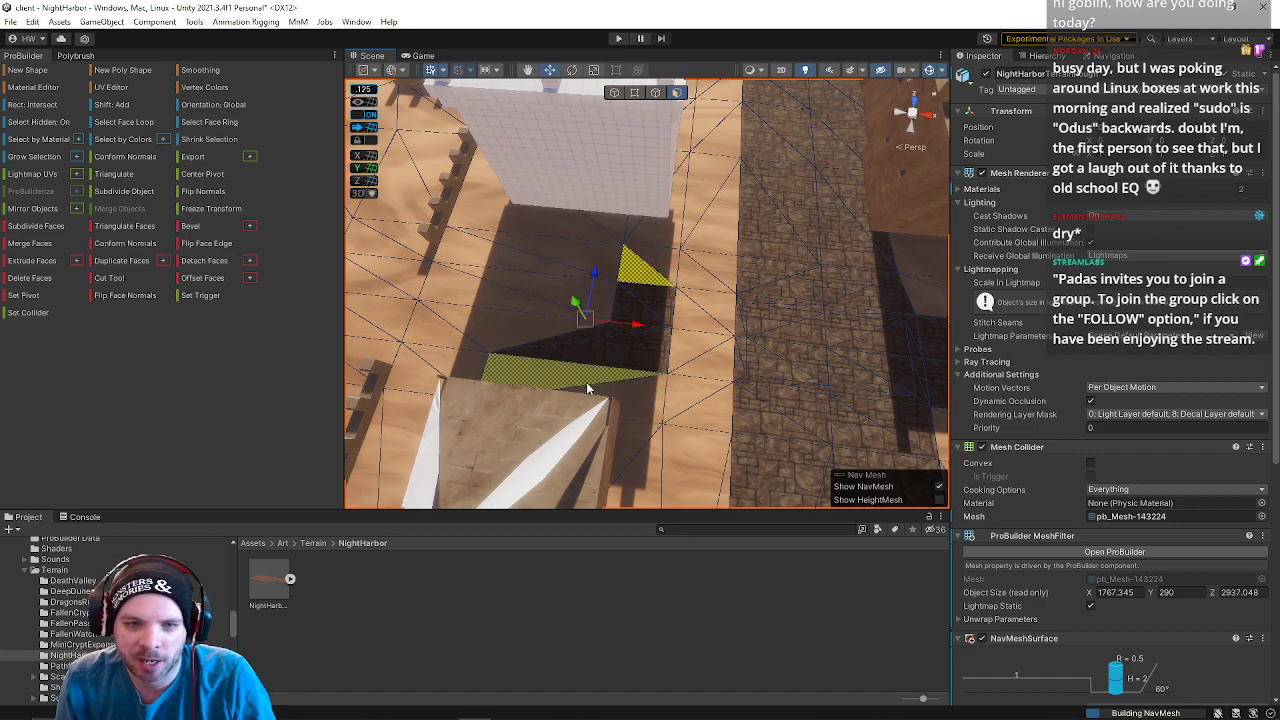
{"action": "right_click_drag", "start_coordinate": [672, 358], "coordinate": [700, 317]}
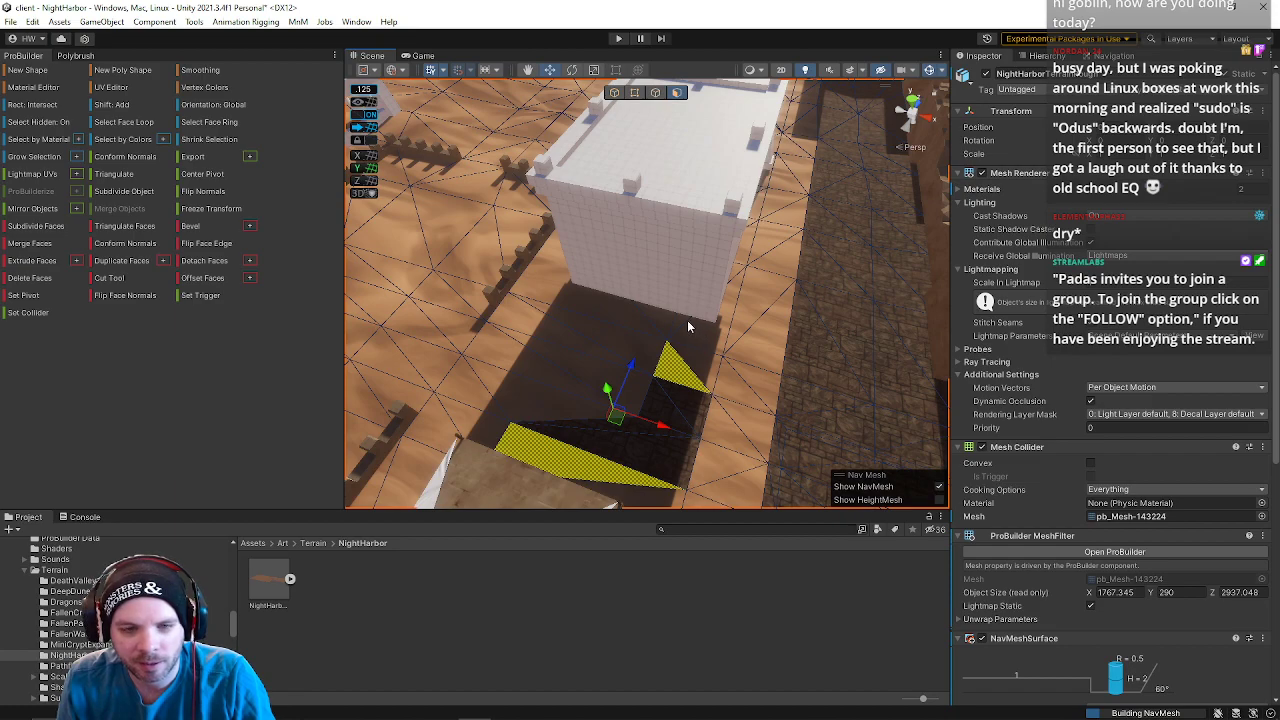
- Try to delete the triangular ground faces in the gap between the white building and the canopied building
{"action": "key", "text": "ctrl+z"}
{"action": "right_click_drag", "start_coordinate": [687, 320], "coordinate": [563, 334]}
{"action": "left_click", "coordinate": [700, 342], "text": "shift"}
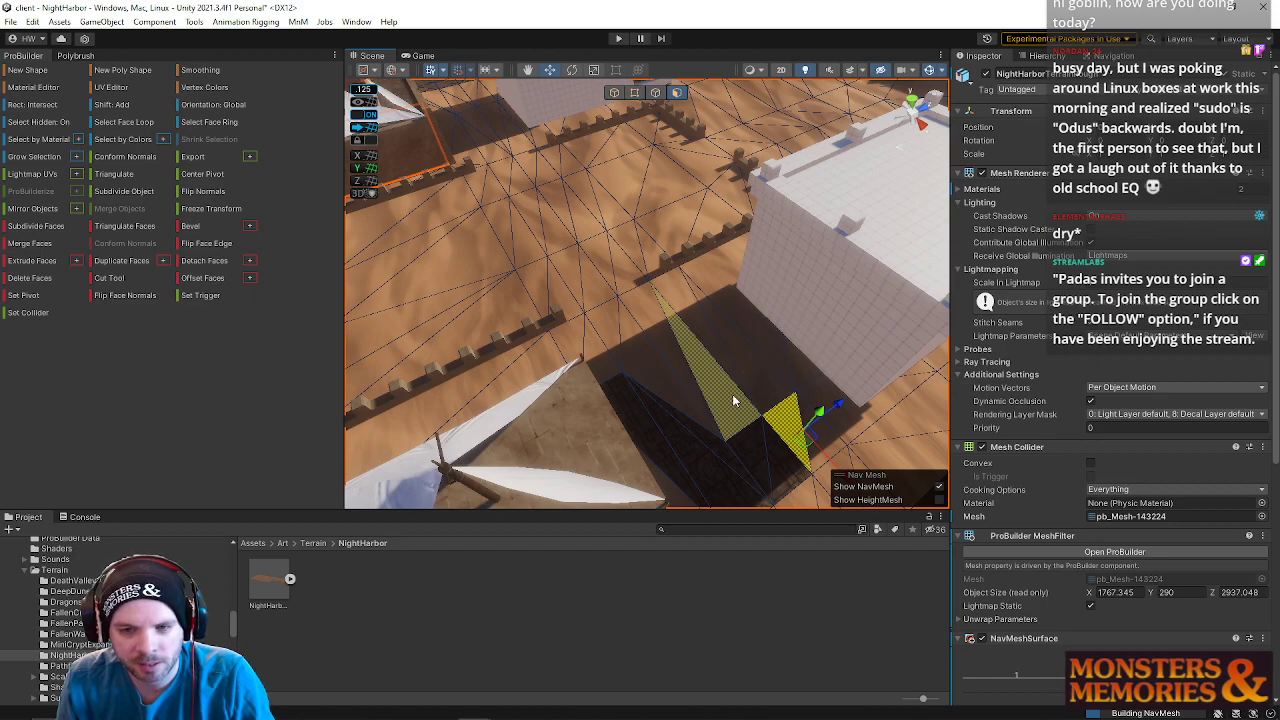
{"action": "key", "text": "BackSpace"}
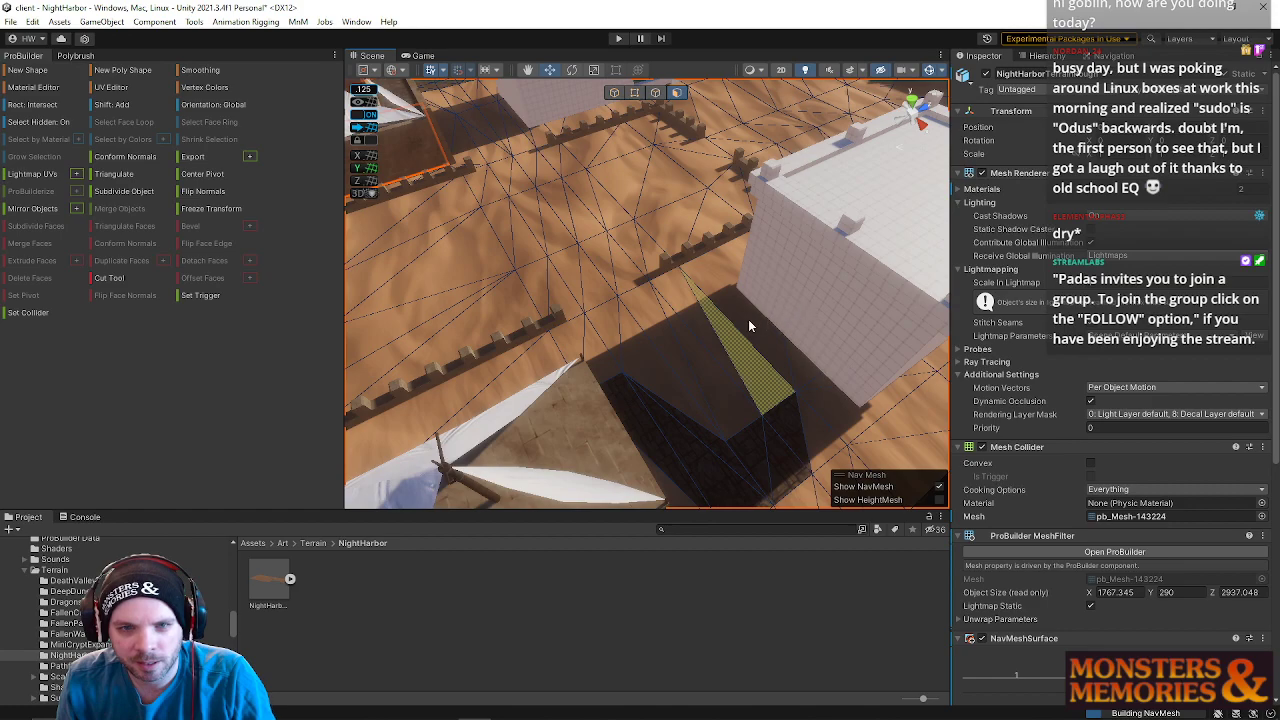
{"action": "key", "text": "ctrl+z"}
- Select the two leftover triangular sand faces in the gap between the white building and the canopied building
{"action": "right_click_drag", "start_coordinate": [673, 332], "coordinate": [816, 361]}
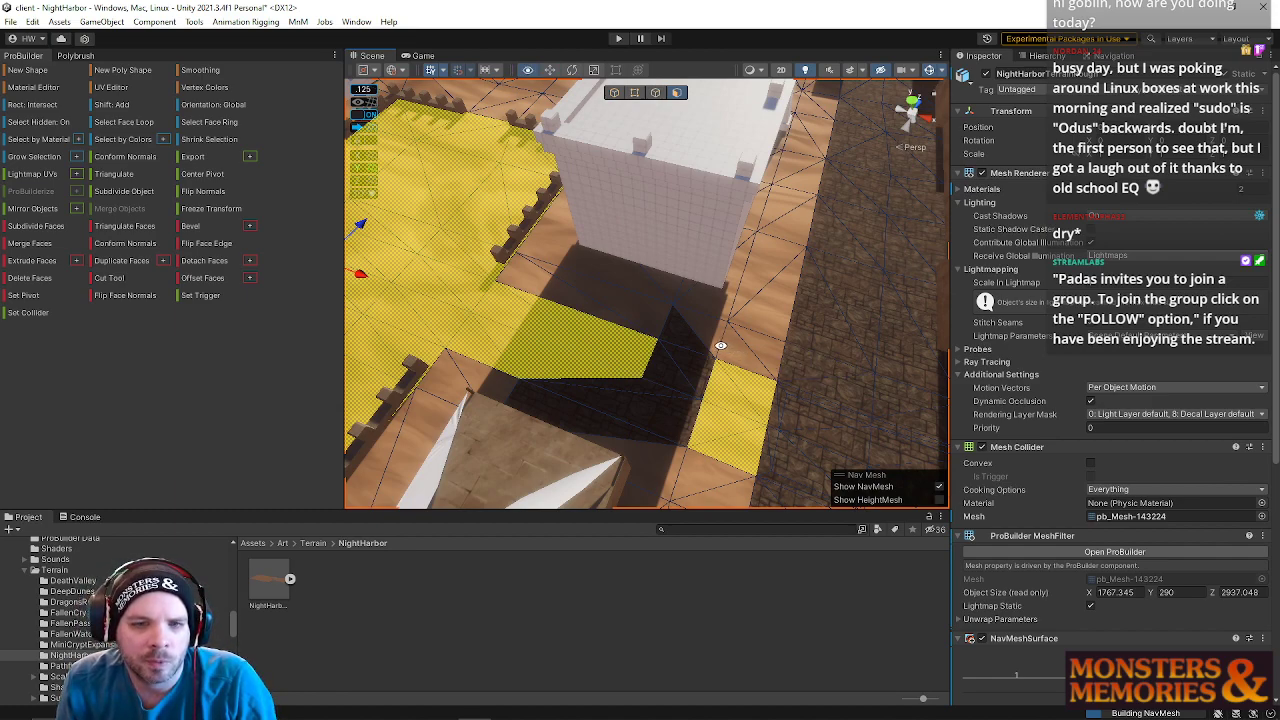
{"action": "left_click", "coordinate": [568, 414]}
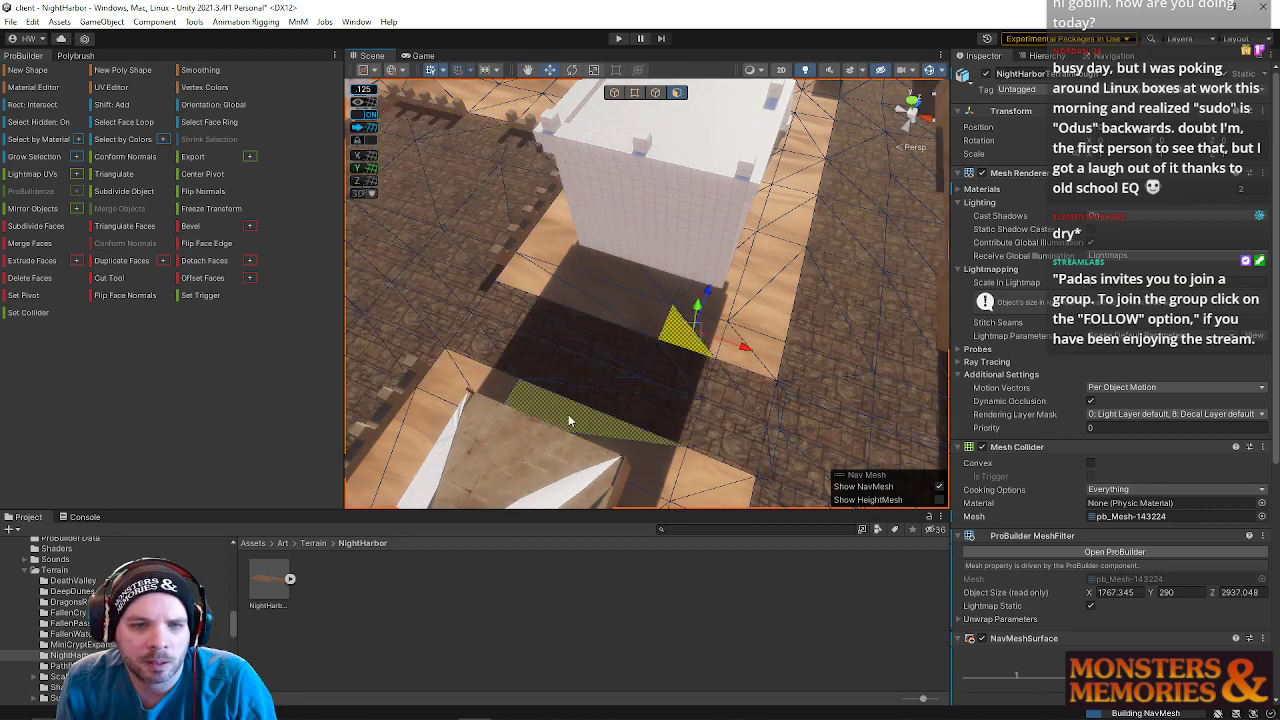
{"action": "right_click_drag", "start_coordinate": [635, 433], "coordinate": [635, 433]}
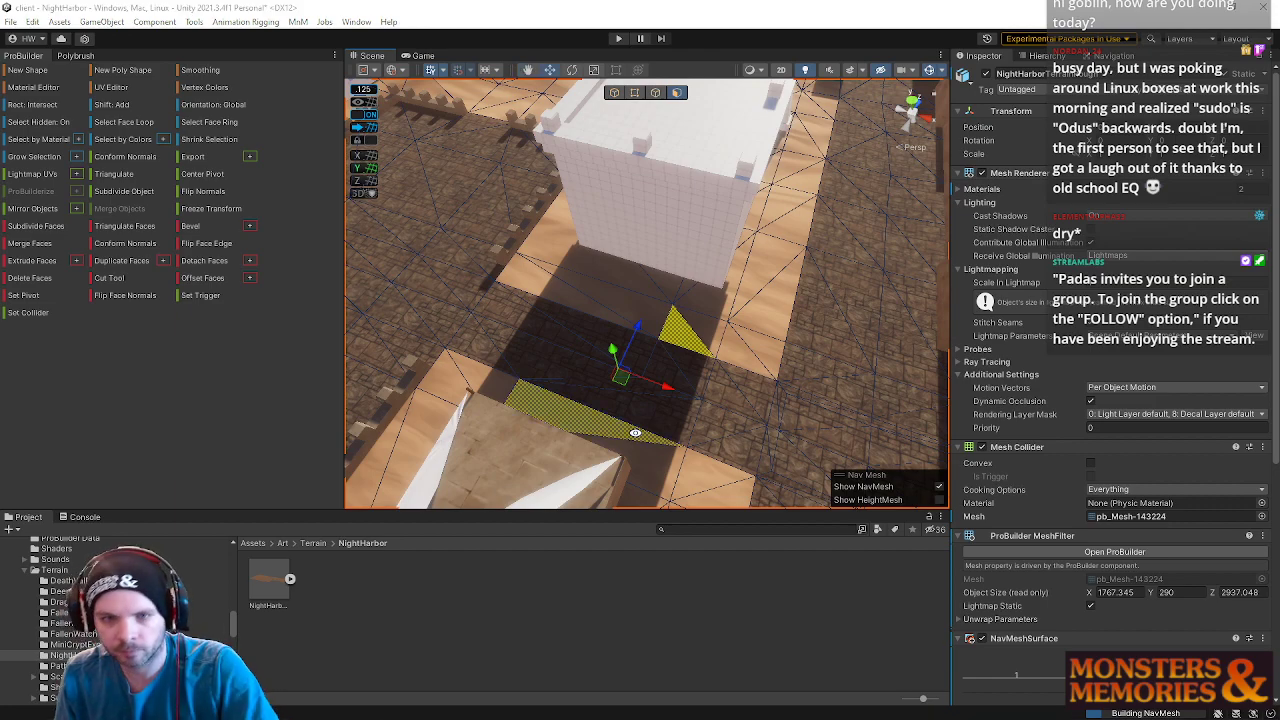
{"action": "key", "text": "alt+F8"}
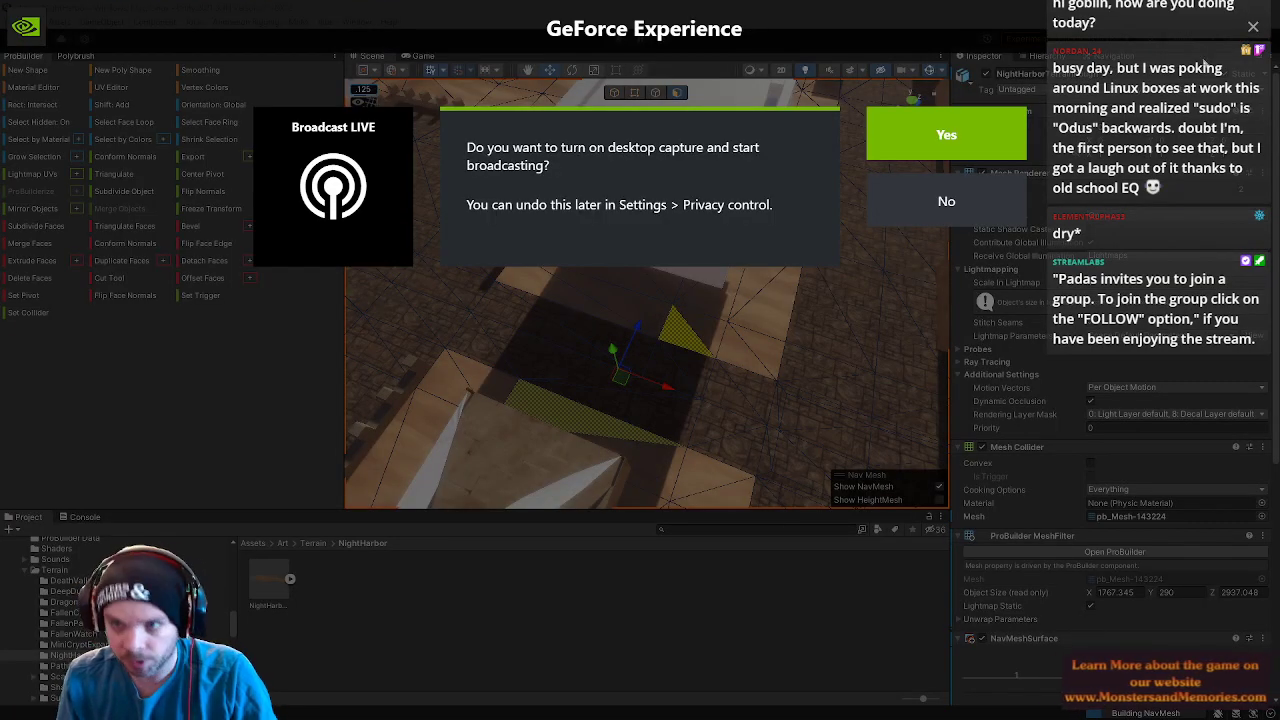
{"action": "left_click", "coordinate": [1253, 27]}
{"action": "key", "text": "alt"}
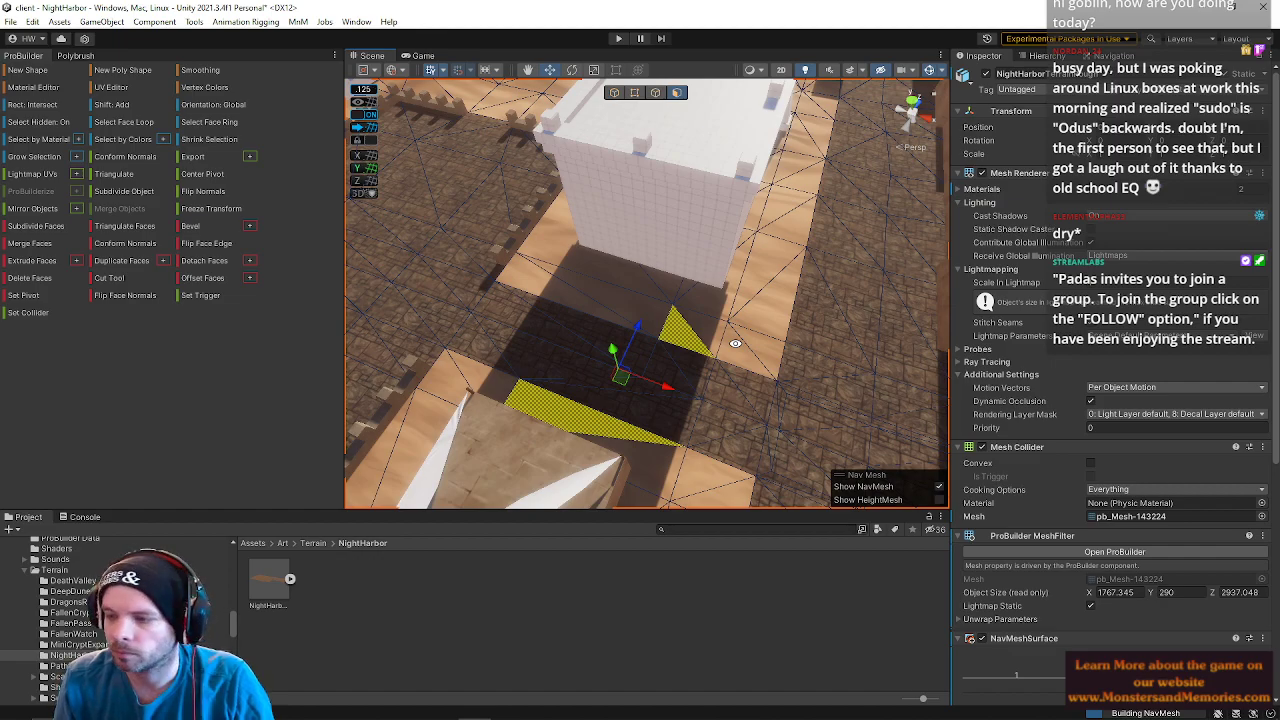
- Select the sand ground faces along the cobbled street beside the palm tree and the round tower
{"action": "left_click_drag", "start_coordinate": [722, 366], "coordinate": [698, 192], "text": "alt"}
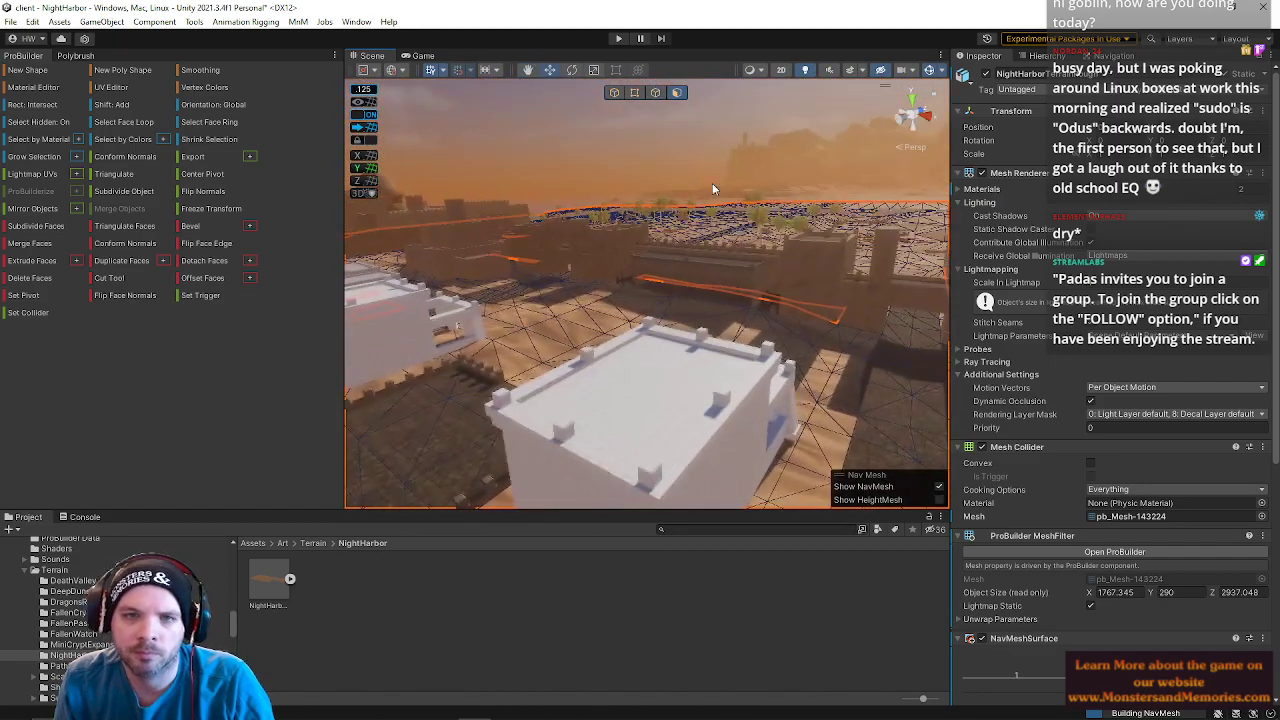
{"action": "left_click", "coordinate": [686, 149]}
{"action": "right_click_drag", "start_coordinate": [683, 160], "coordinate": [623, 292]}
{"action": "key", "text": "s"}
{"action": "key", "text": "w"}
{"action": "left_click", "coordinate": [623, 292]}
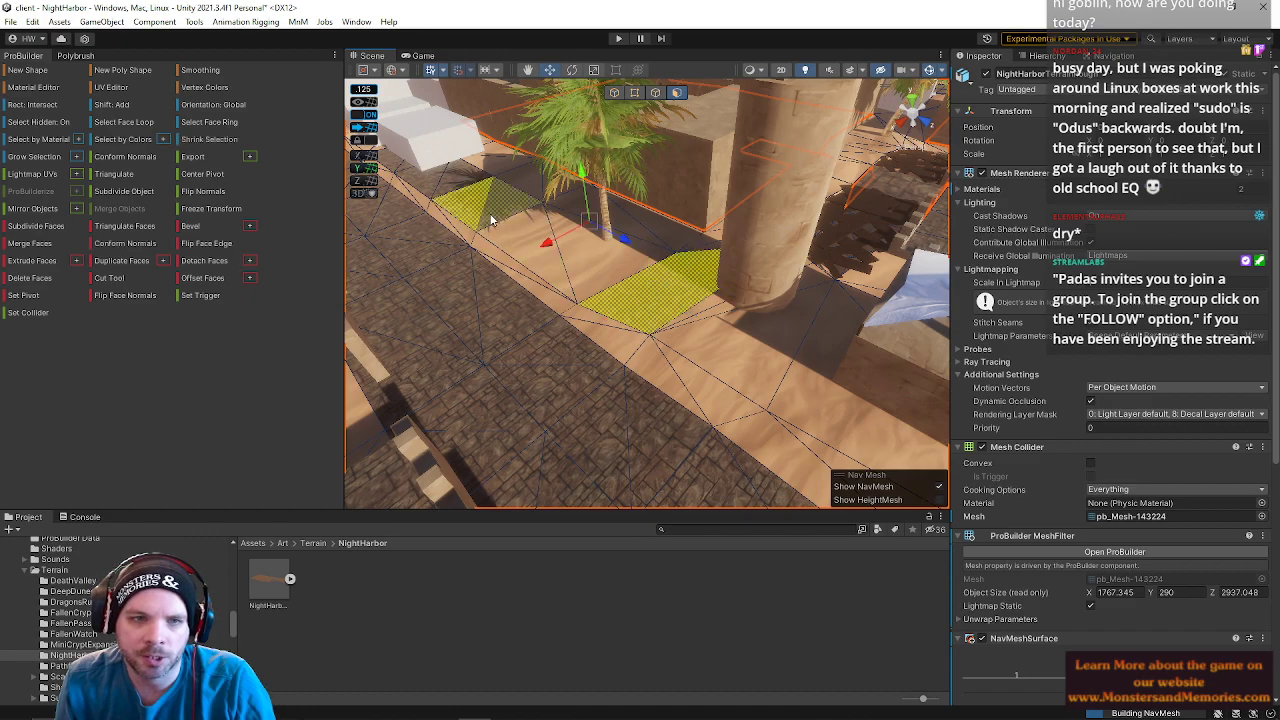
{"action": "right_click_drag", "start_coordinate": [438, 180], "coordinate": [482, 347]}
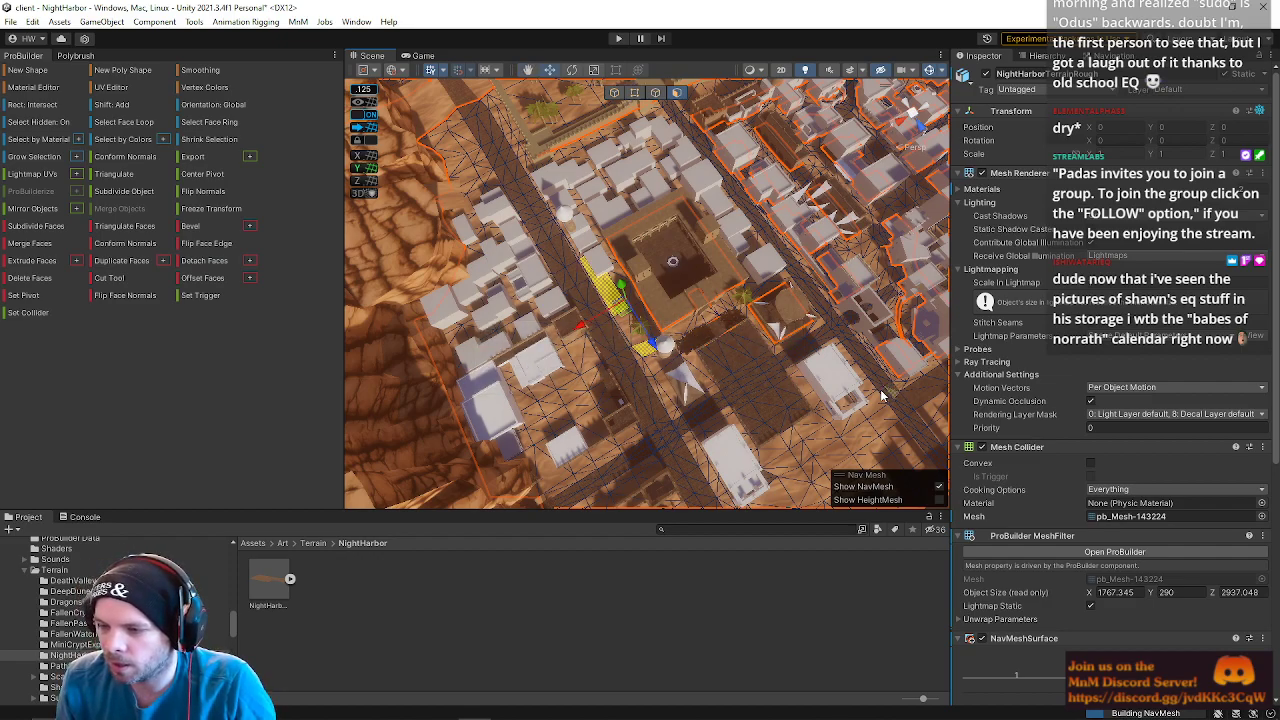
- Check the paved street between the buildings and save the NightHarbor scene
{"action": "right_click_drag", "start_coordinate": [724, 375], "coordinate": [628, 272]}
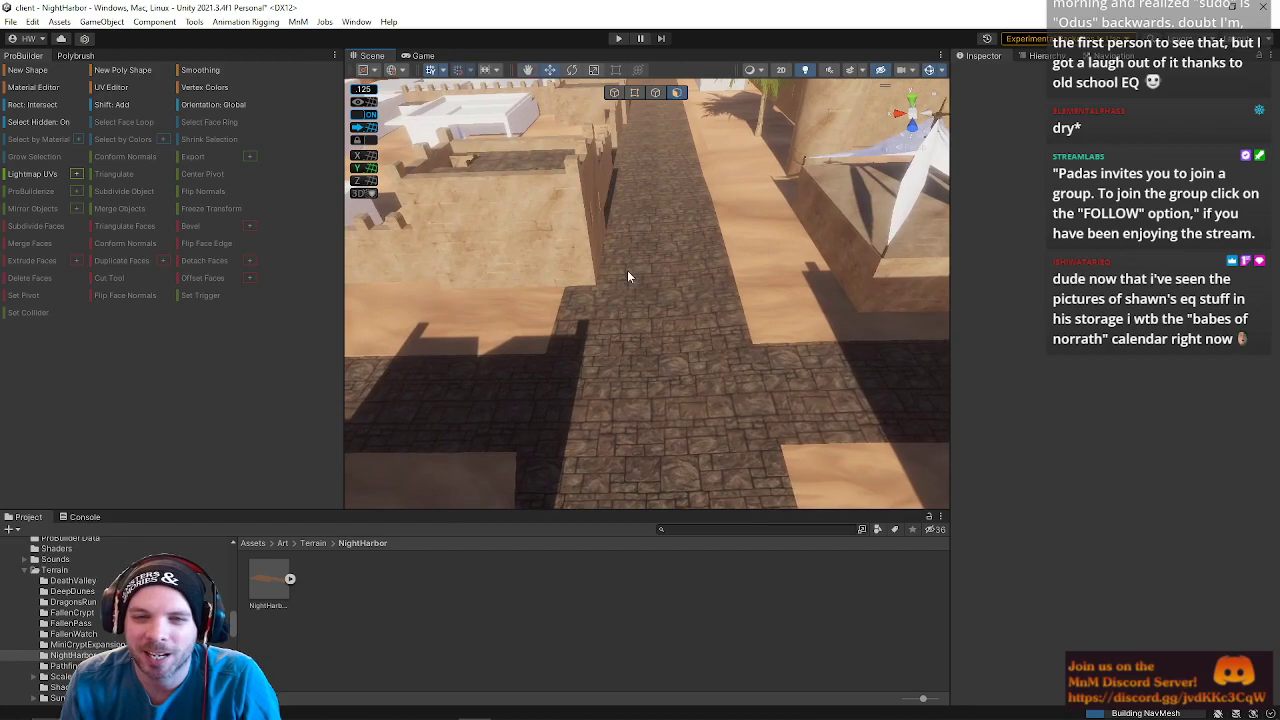
{"action": "left_click", "coordinate": [628, 272]}
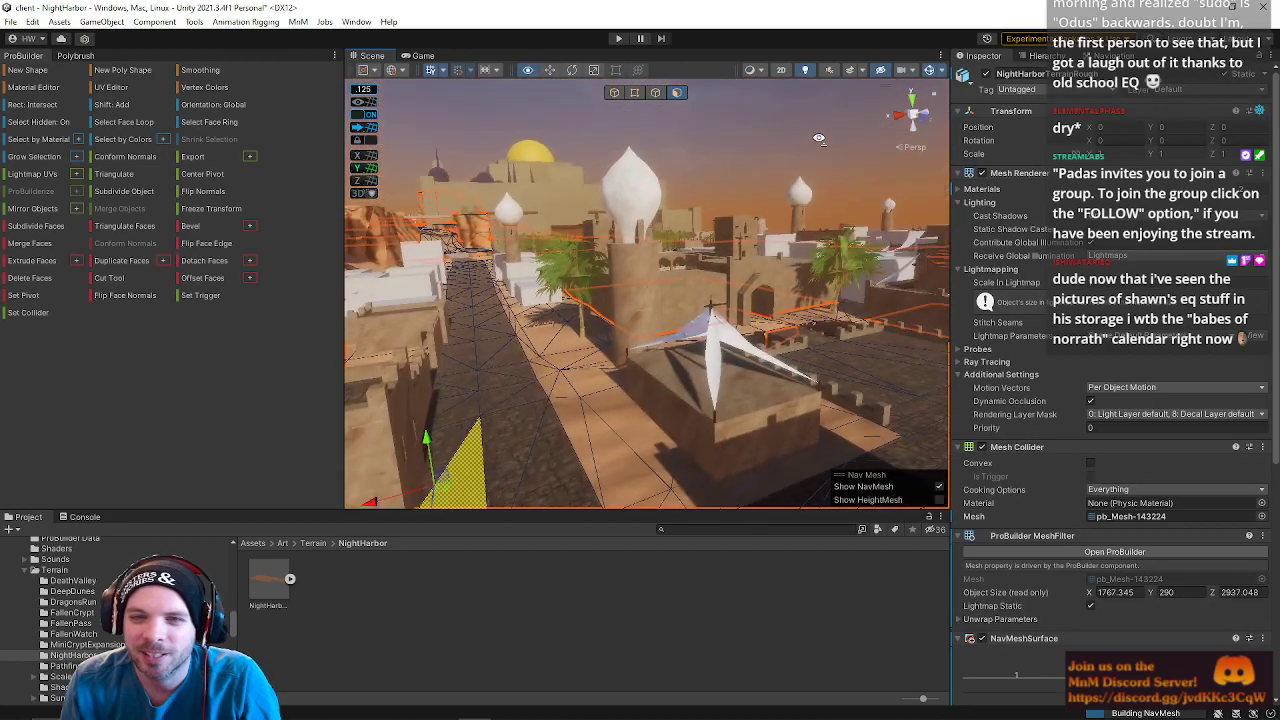
{"action": "right_click_drag", "start_coordinate": [752, 153], "coordinate": [730, 167]}
{"action": "left_click", "coordinate": [10, 21]}
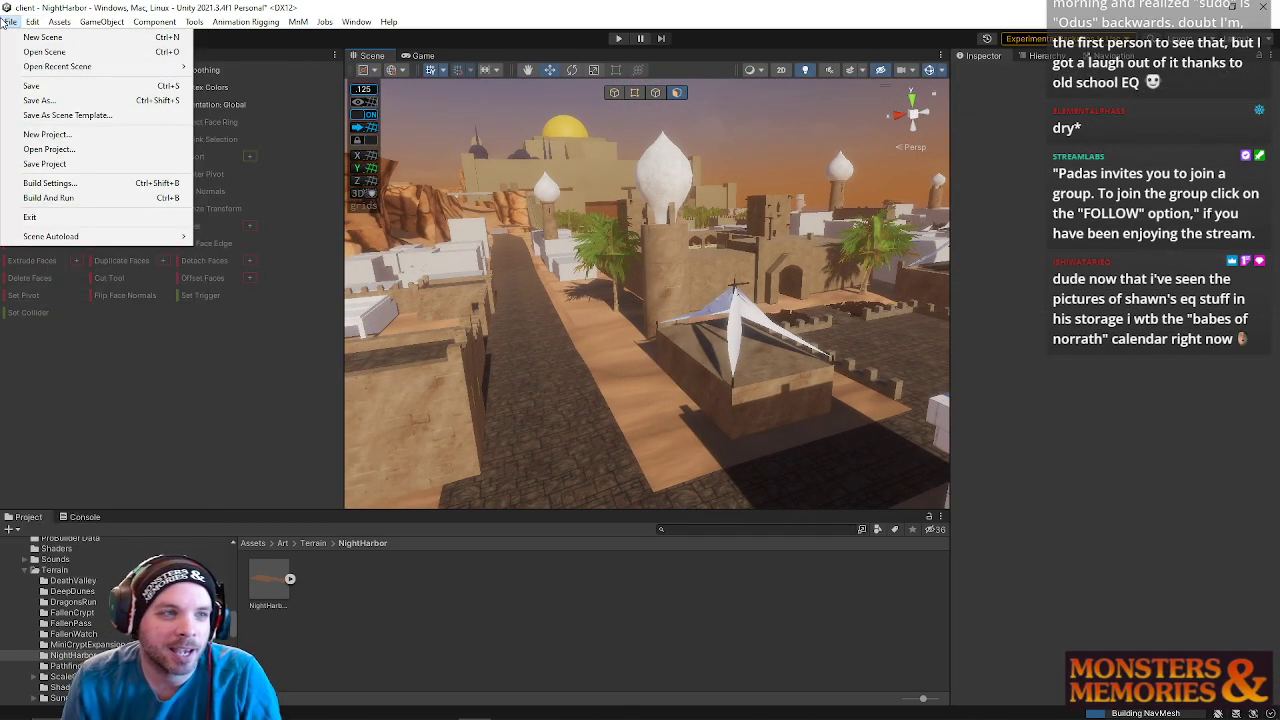
{"action": "left_click", "coordinate": [31, 86]}
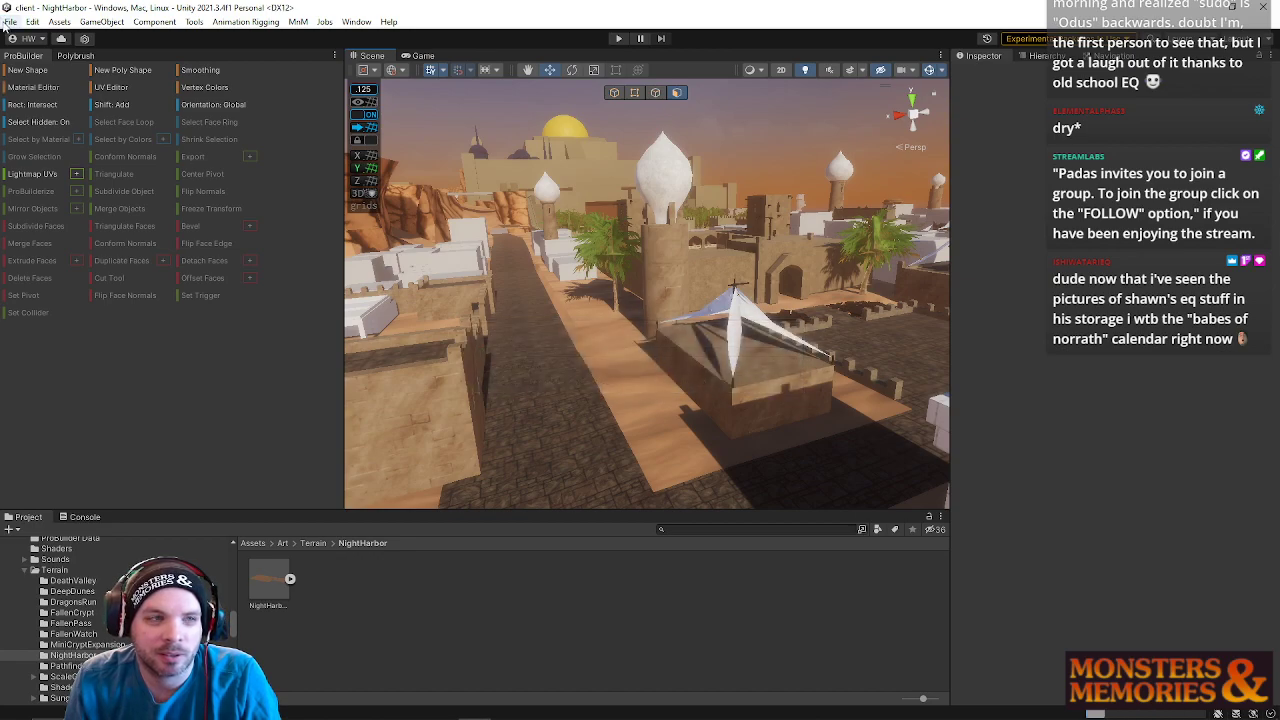
- Open the recent Zone scene and start play mode
{"action": "left_click", "coordinate": [9, 22]}
{"action": "mouse_move", "coordinate": [27, 68]}
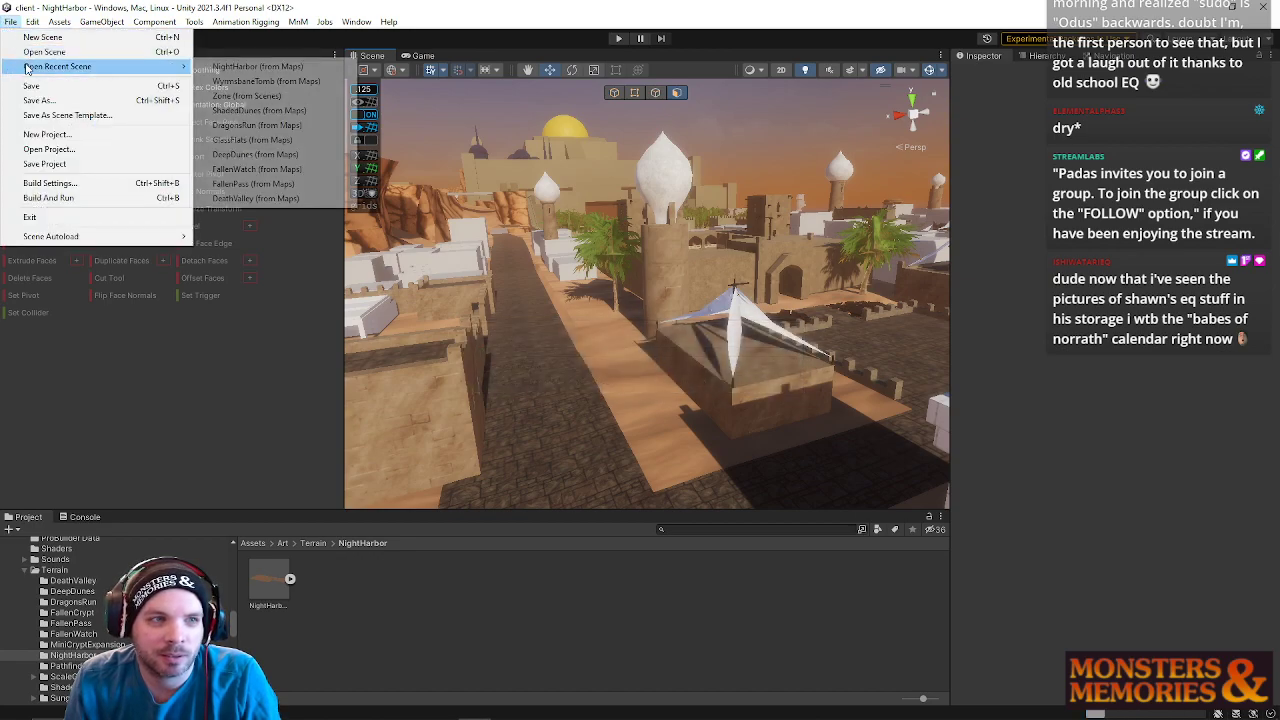
{"action": "left_click", "coordinate": [244, 95]}
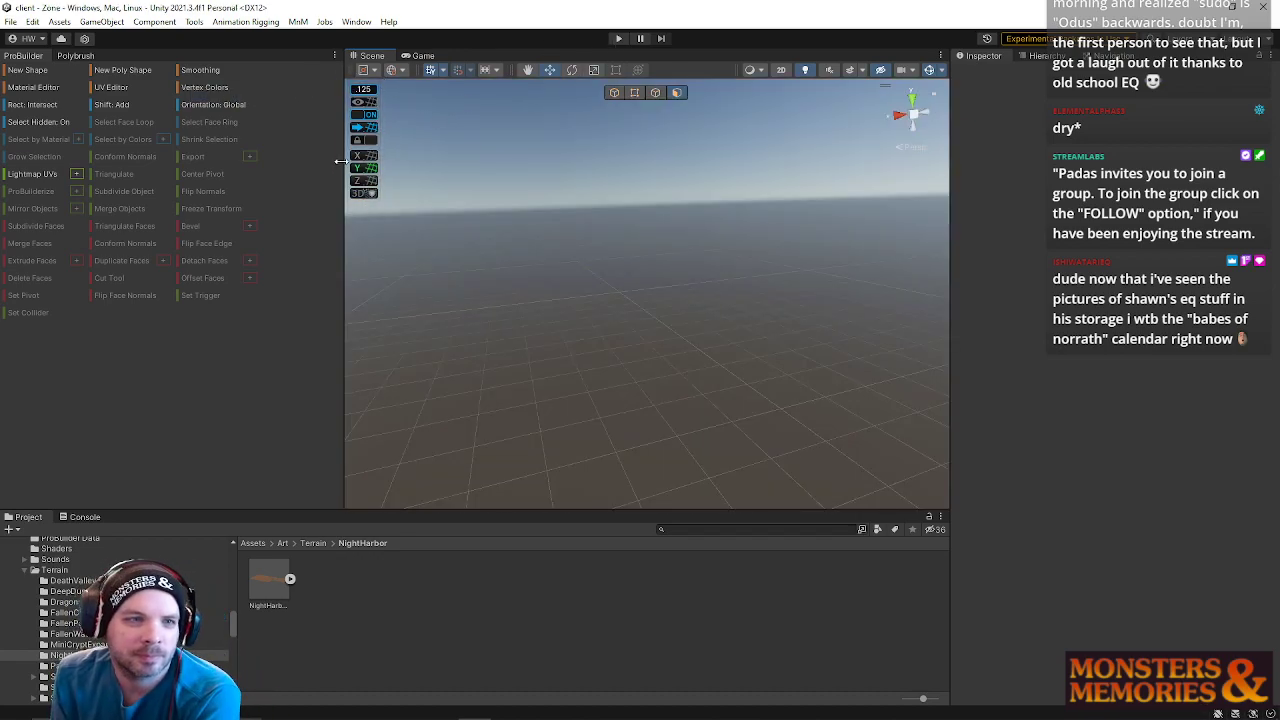
{"action": "left_click_drag", "start_coordinate": [342, 163], "coordinate": [182, 155]}
{"action": "left_click", "coordinate": [617, 41]}
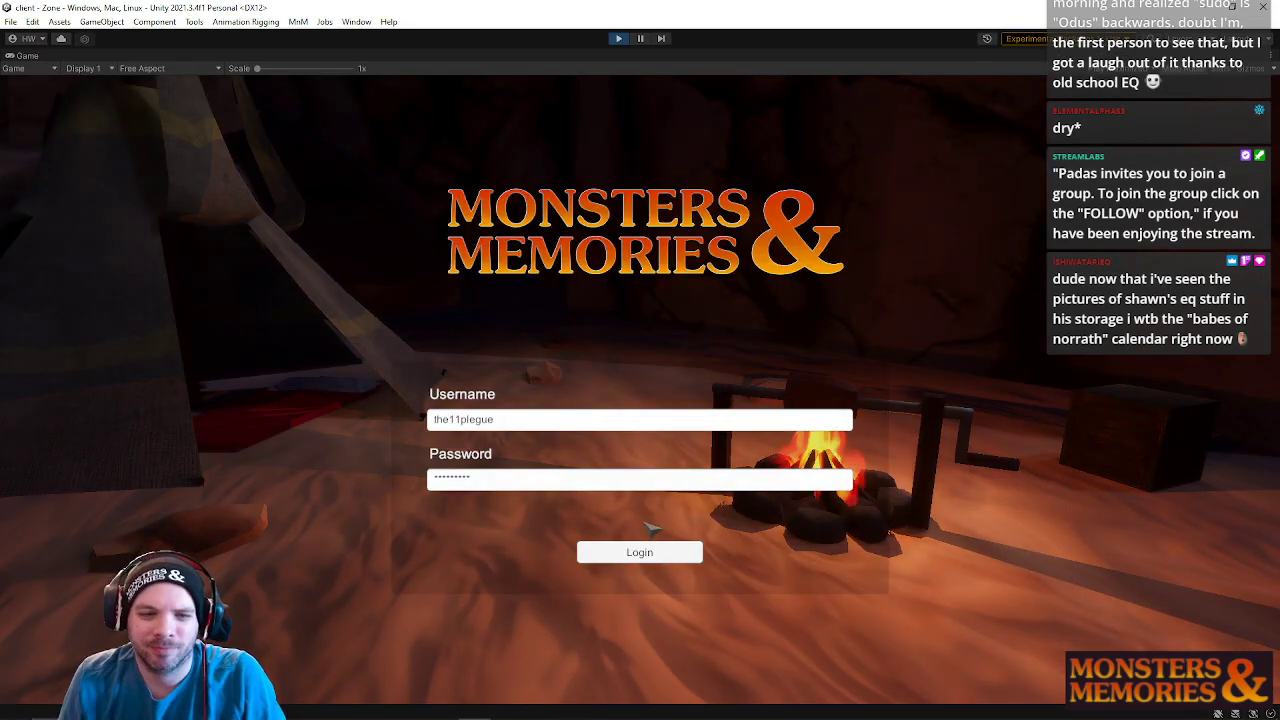
- Log in with the prefilled account, connect to TestWorld and enter the world as the level 60 Human Ranger
{"action": "left_click", "coordinate": [640, 555]}
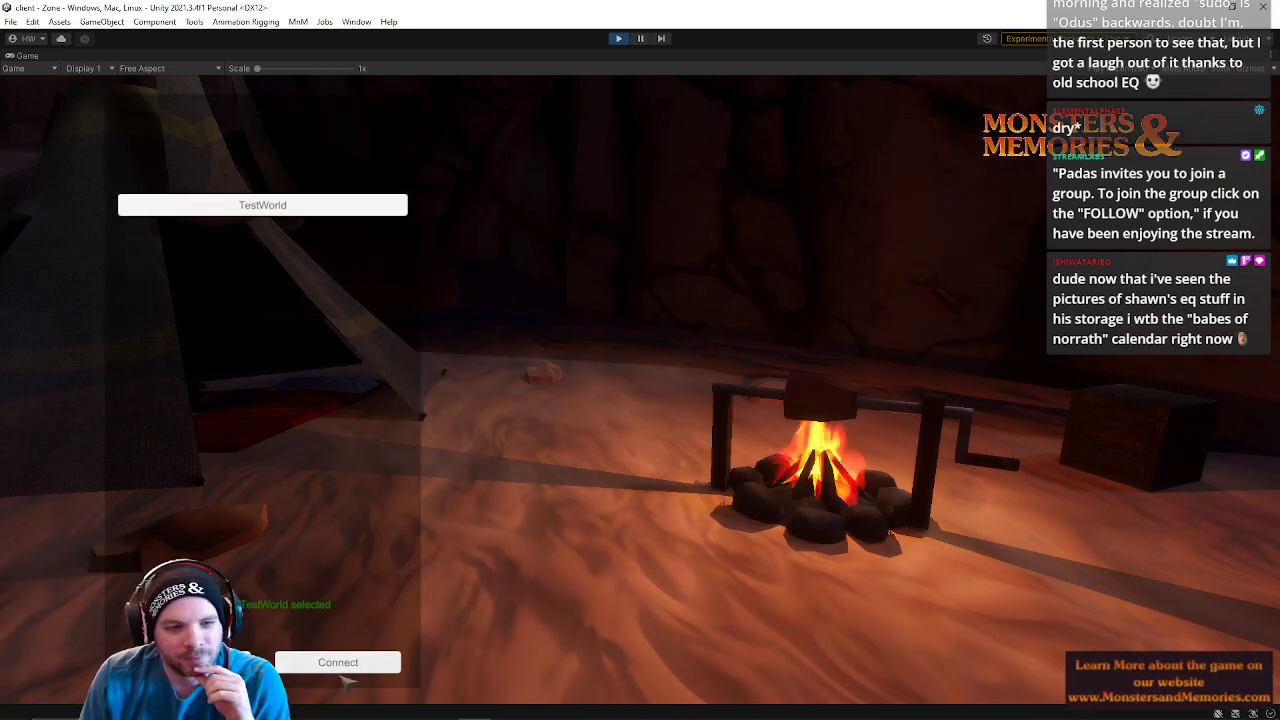
{"action": "left_click", "coordinate": [337, 664]}
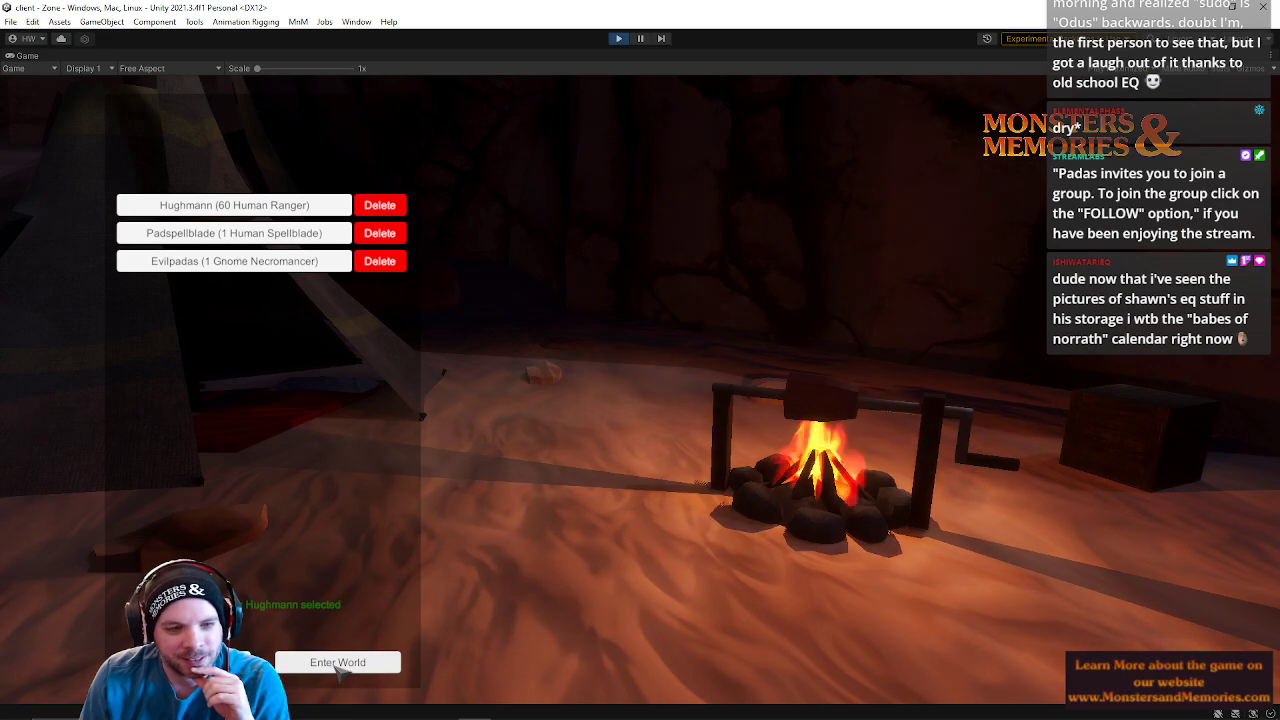
{"action": "left_click", "coordinate": [338, 666]}
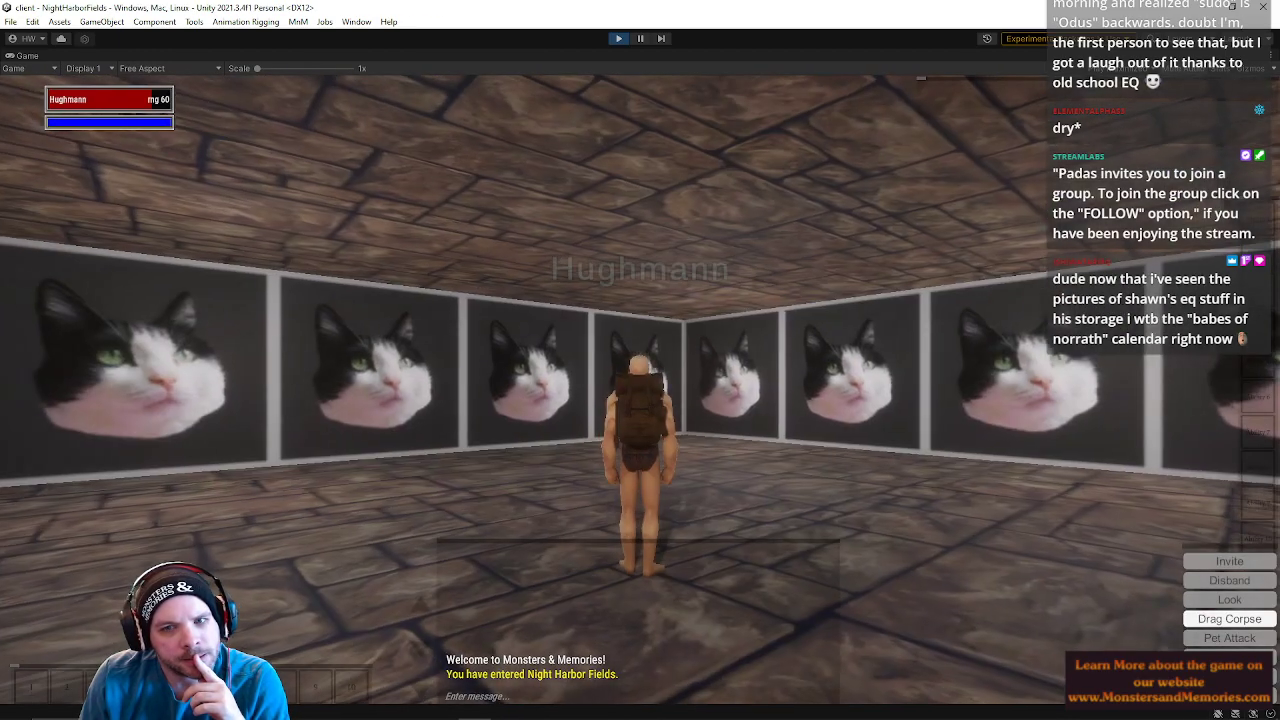
- Zone the character into Night Harbor and run through the city gate onto the cobbled main street
{"action": "right_click_drag", "start_coordinate": [866, 432], "coordinate": [866, 432]}
{"action": "type", "text": "/"}
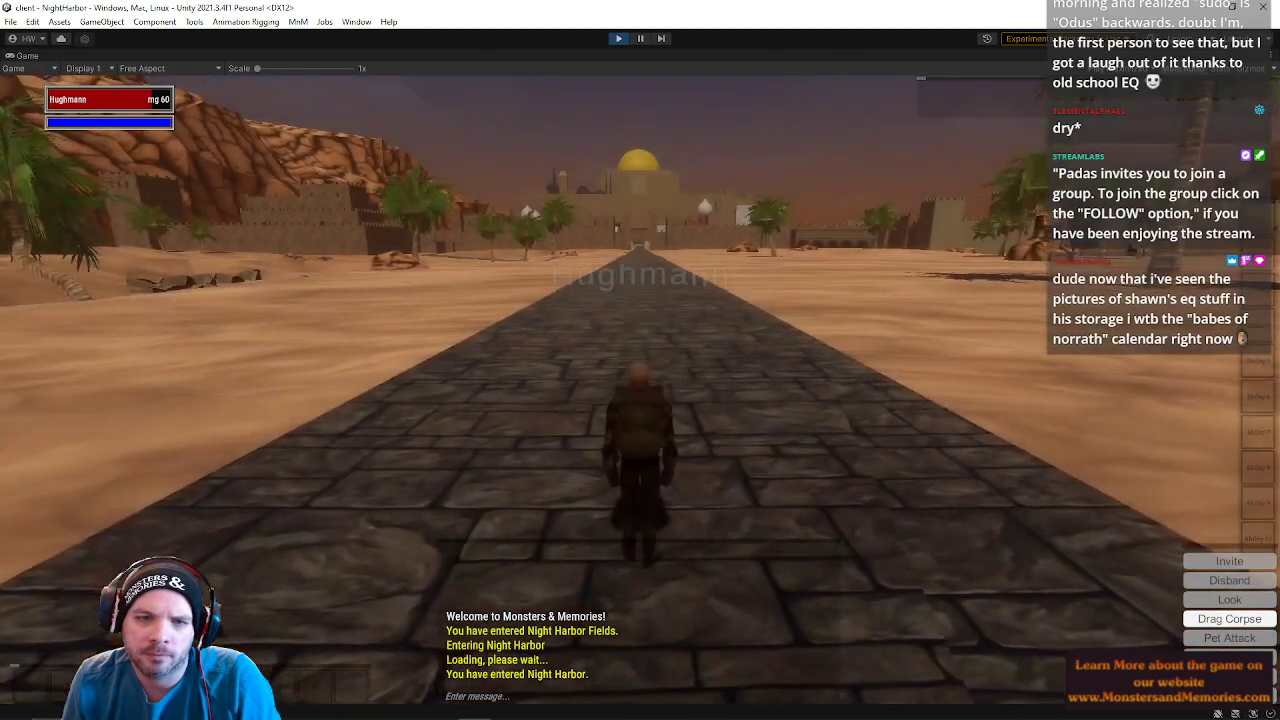
{"action": "mouse_move", "coordinate": [596, 276]}
{"action": "right_mouse_down"}
{"action": "mouse_move", "coordinate": [596, 236]}
{"action": "mouse_move", "coordinate": [596, 270]}
{"action": "right_mouse_up"}
{"action": "key", "text": "w"}
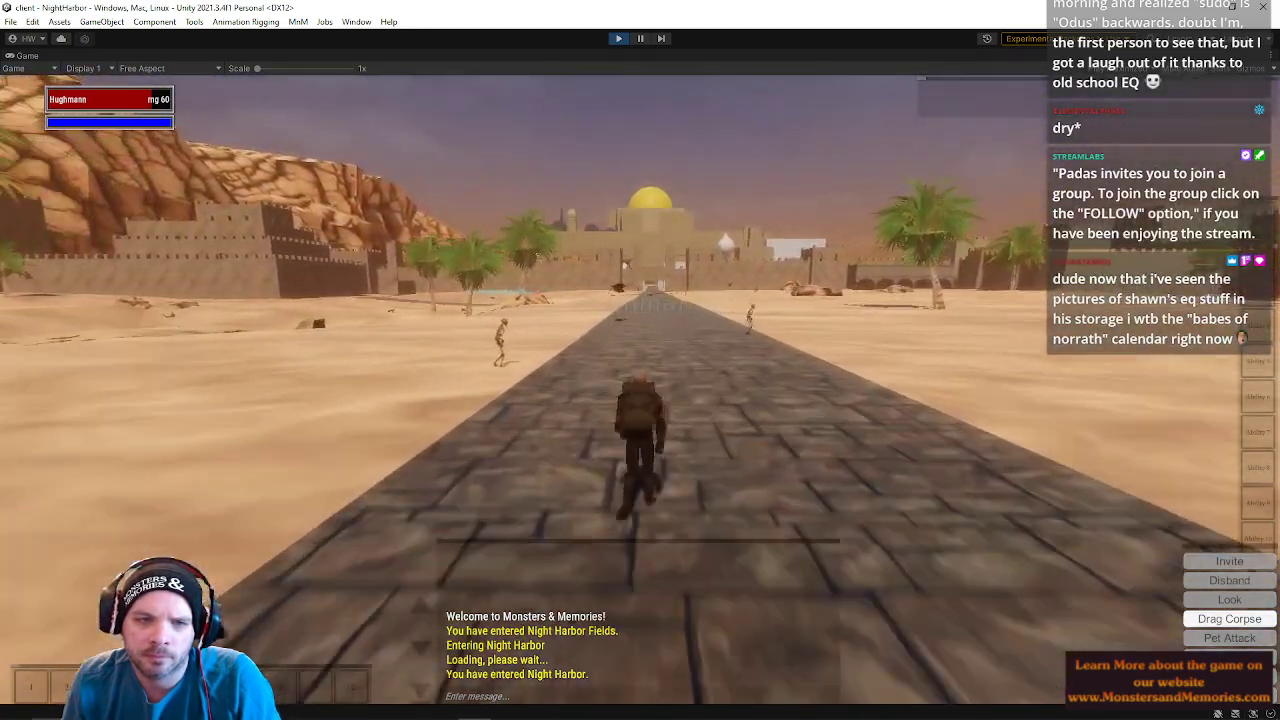
{"action": "key", "text": "a"}
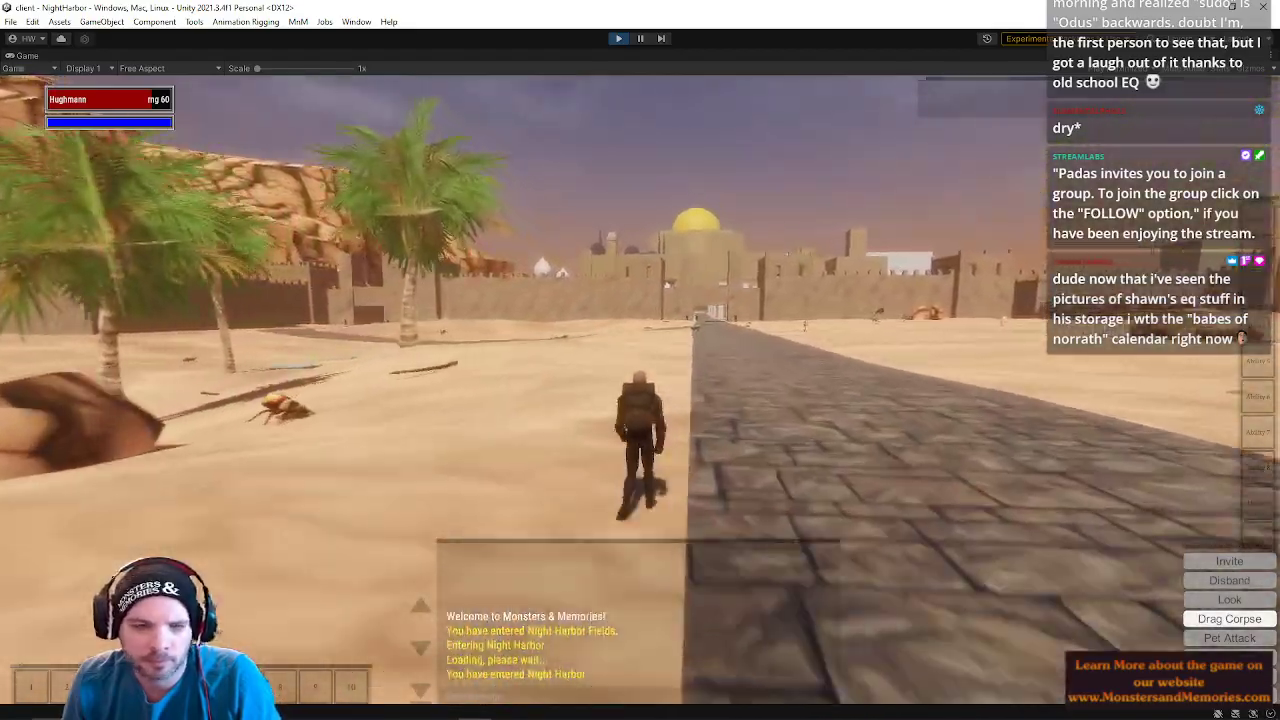
{"action": "key", "text": "w"}
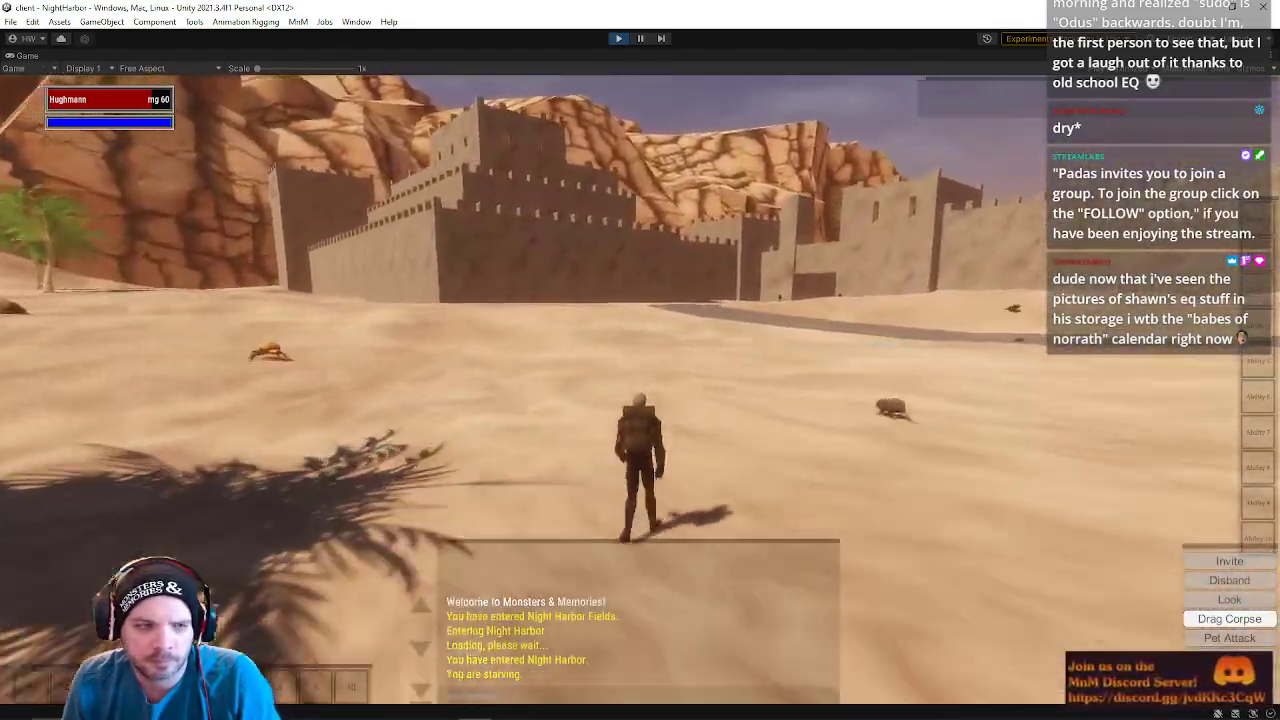
{"action": "key", "text": "w"}
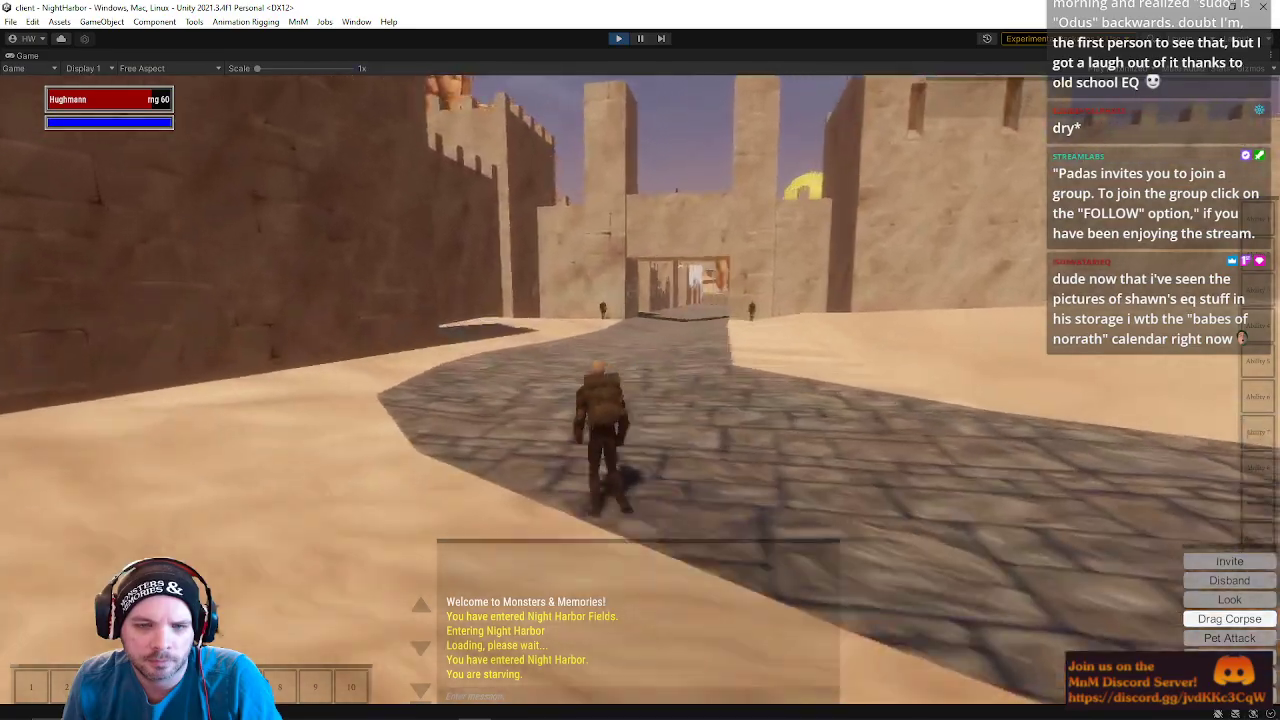
{"action": "key", "text": "w"}
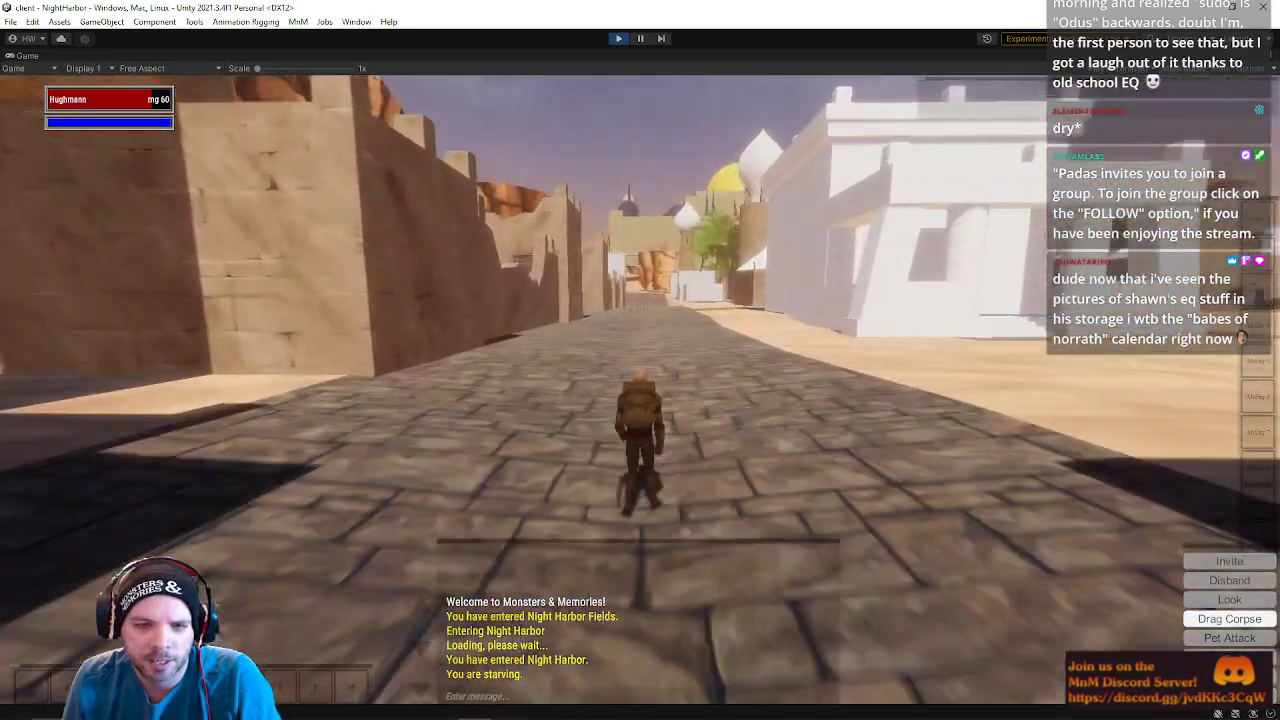
- Move the necklaces from the neck and ranged slots into the inventory and equip the bow in the ranged slot
{"action": "key", "text": "i"}
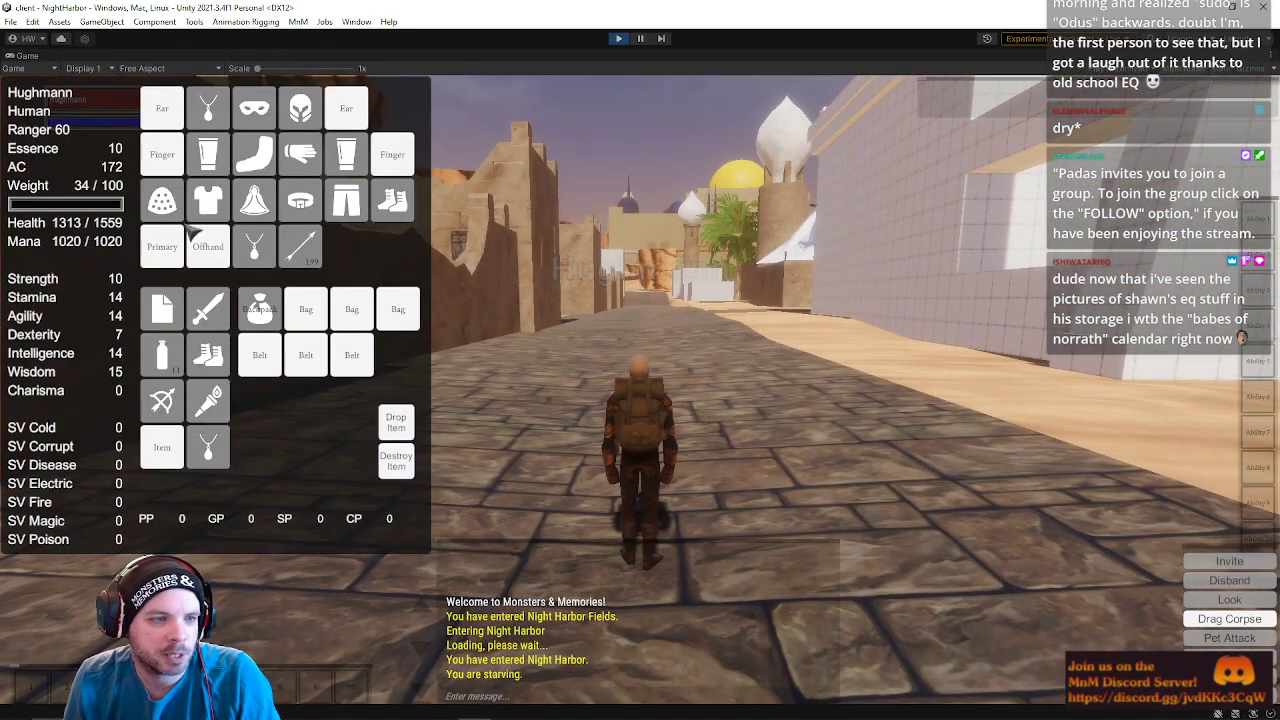
{"action": "left_click", "coordinate": [207, 110]}
{"action": "left_click", "coordinate": [164, 402]}
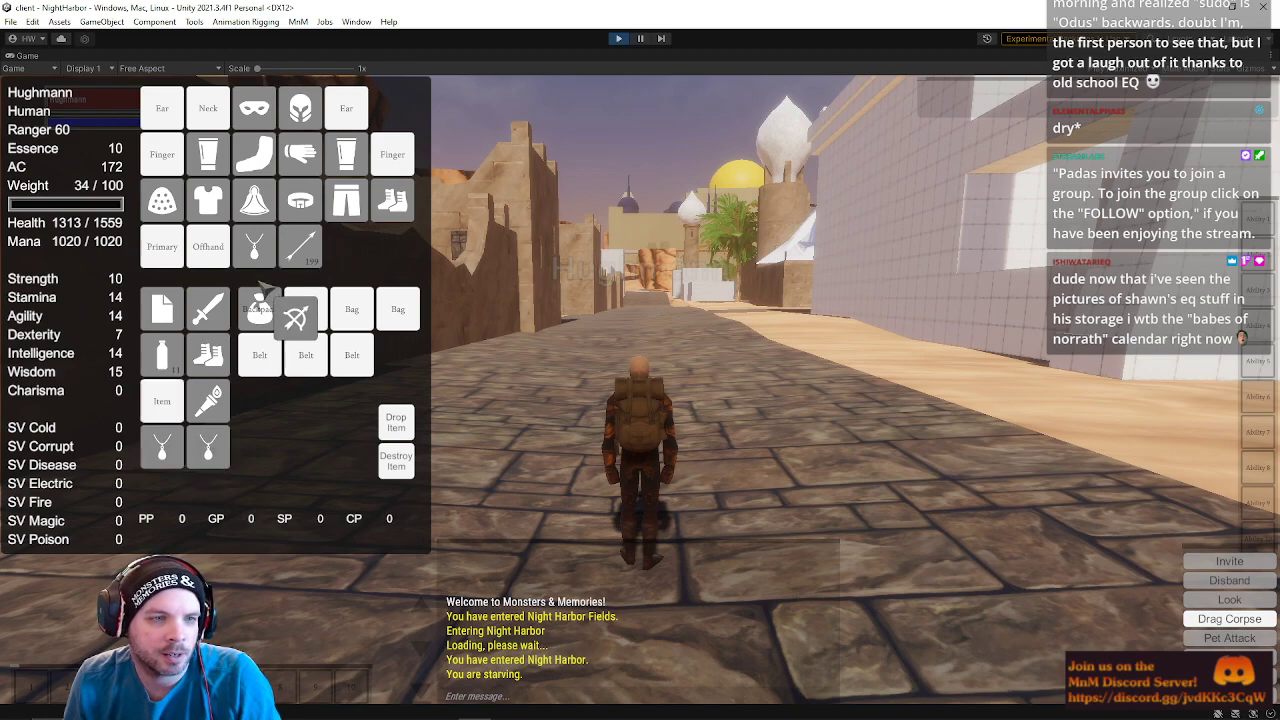
{"action": "left_click", "coordinate": [254, 246]}
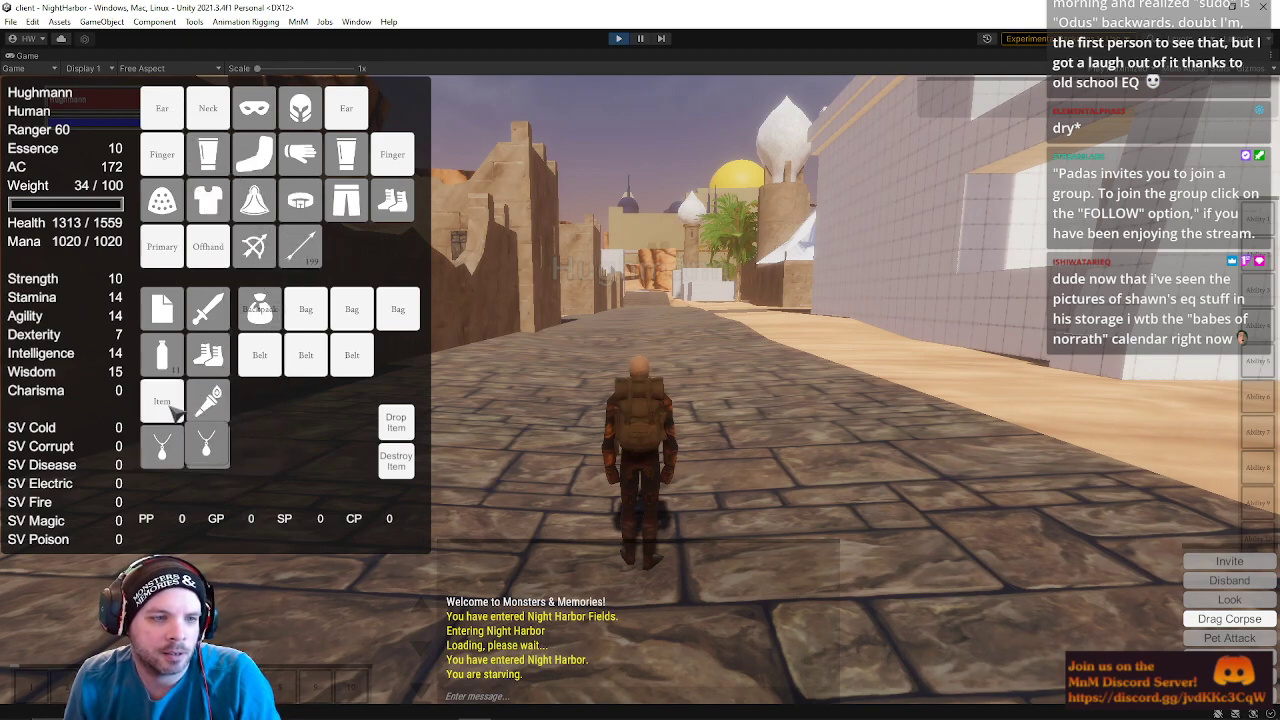
{"action": "left_click", "coordinate": [171, 408]}
{"action": "key", "text": "i"}
{"action": "key", "text": "w"}
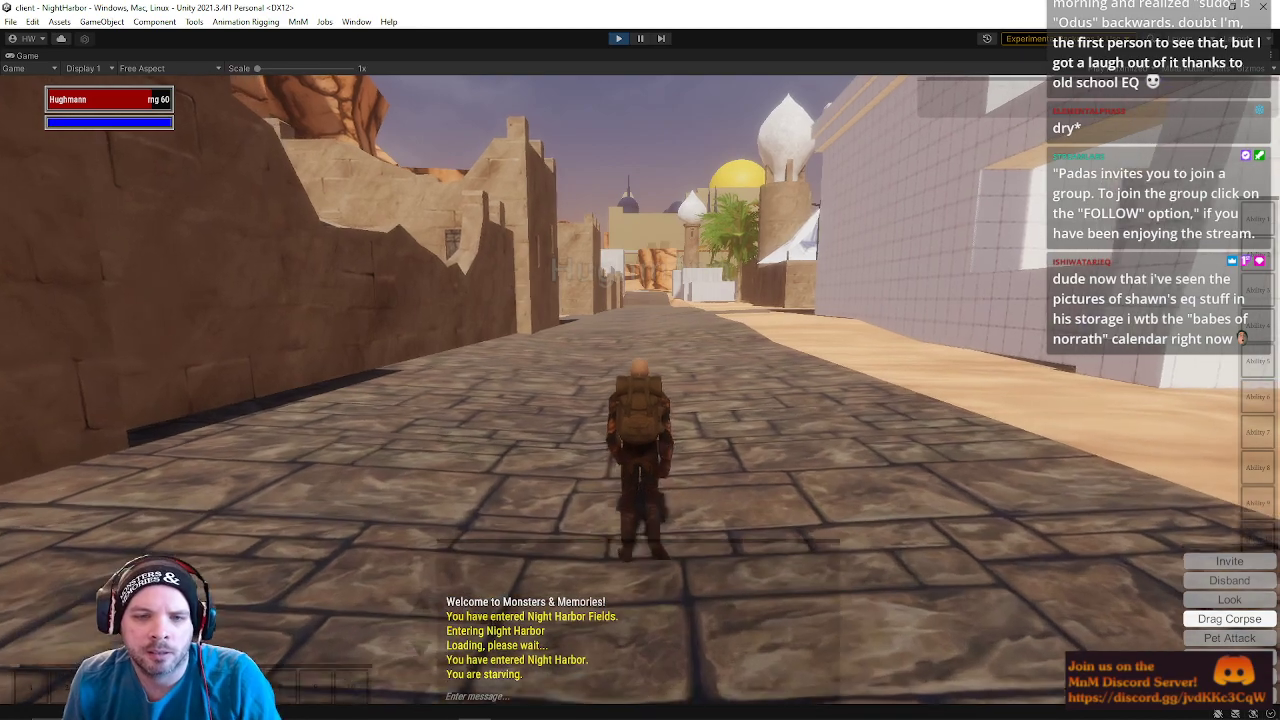
- Take off and re-equip the boots in the feet slot, and inspect the item details of the Boots of Speed
{"action": "key", "text": "i"}
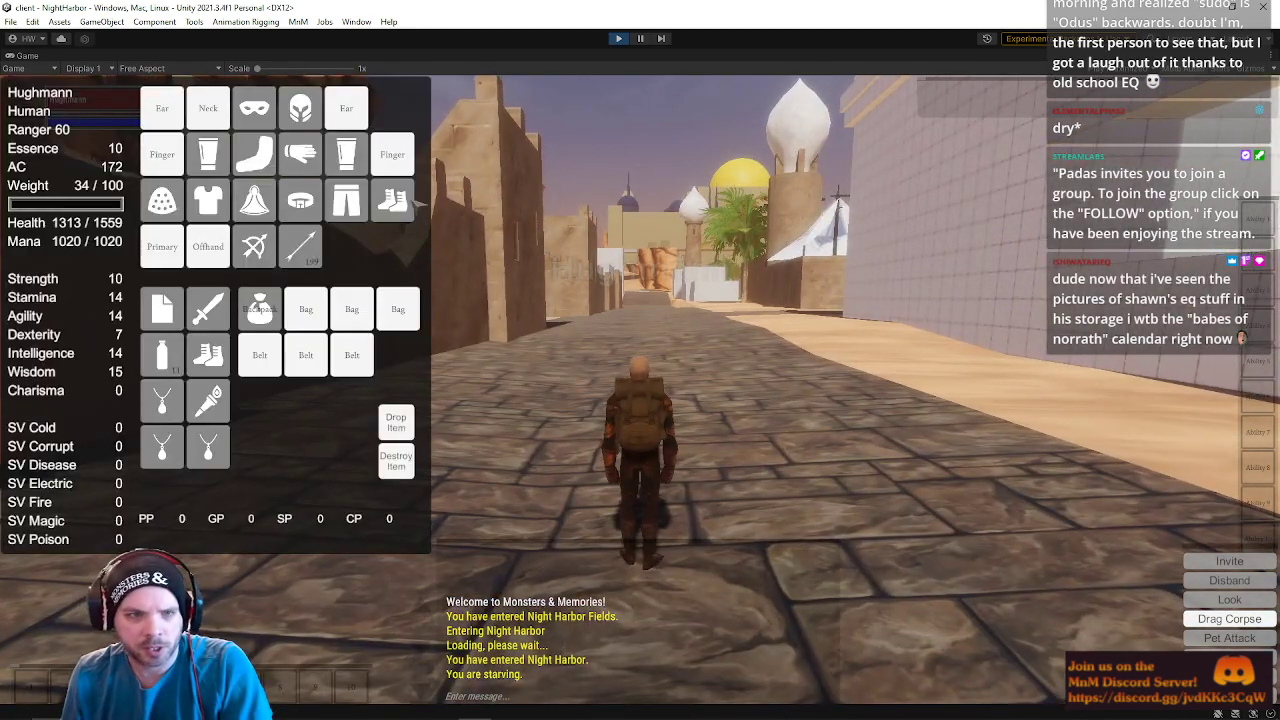
{"action": "left_click", "coordinate": [394, 206]}
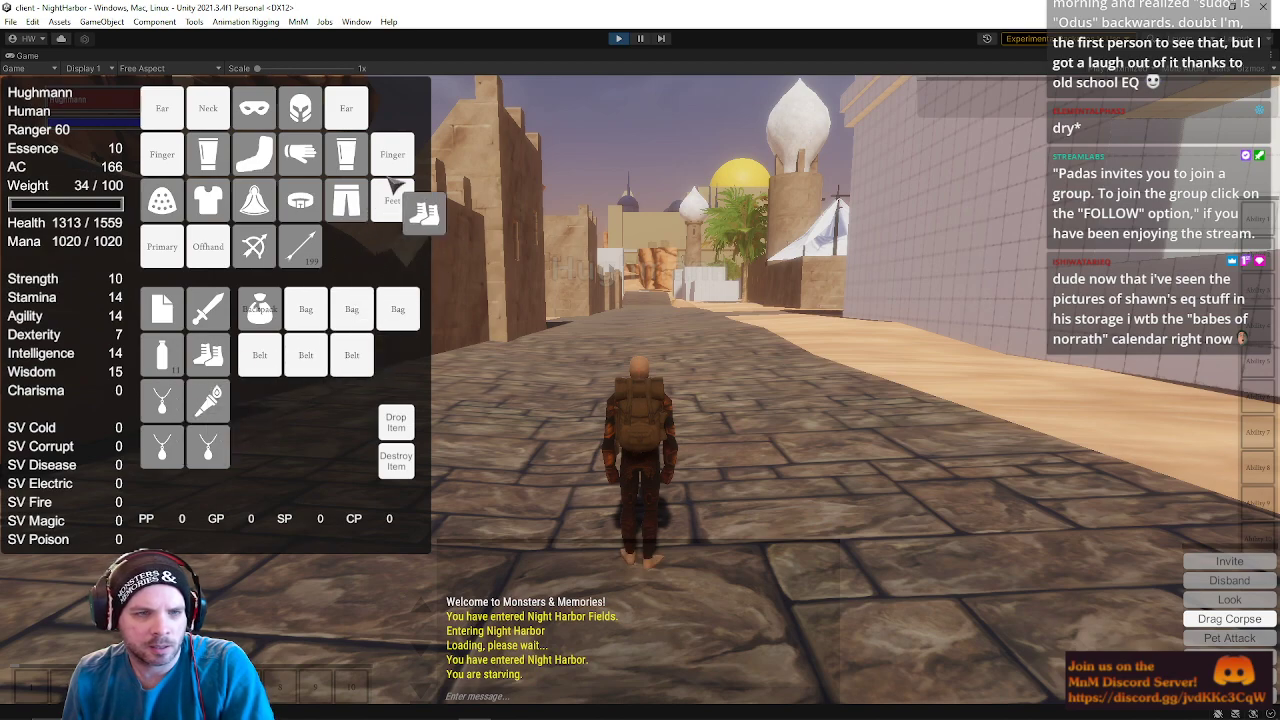
{"action": "left_click", "coordinate": [395, 205]}
{"action": "right_click", "coordinate": [398, 208]}
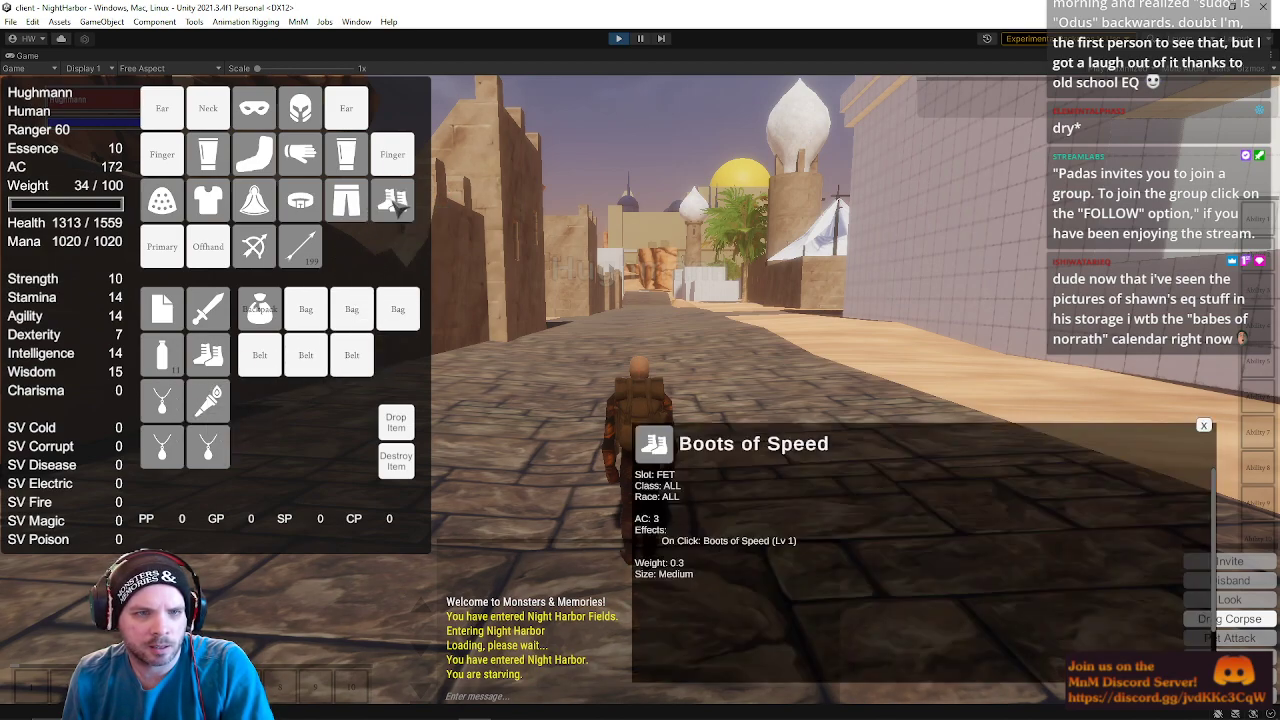
{"action": "right_click", "coordinate": [398, 208]}
{"action": "right_click", "coordinate": [398, 208]}
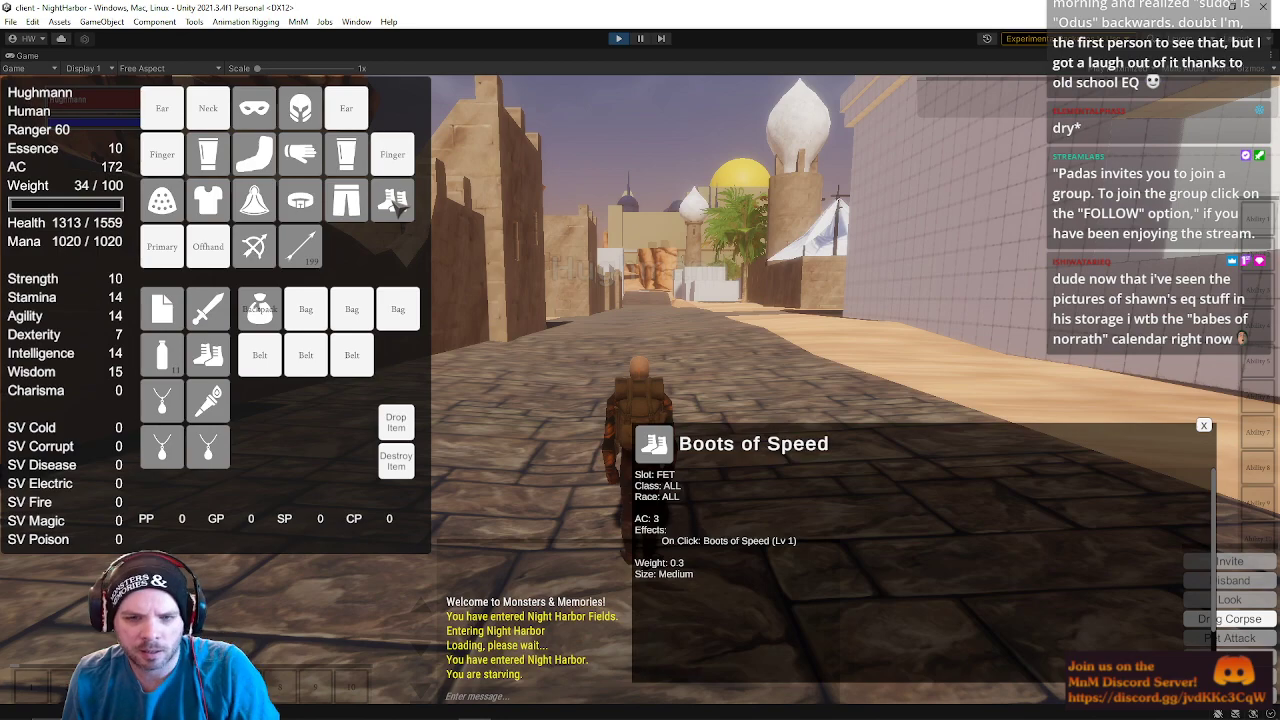
{"action": "right_click", "coordinate": [398, 208]}
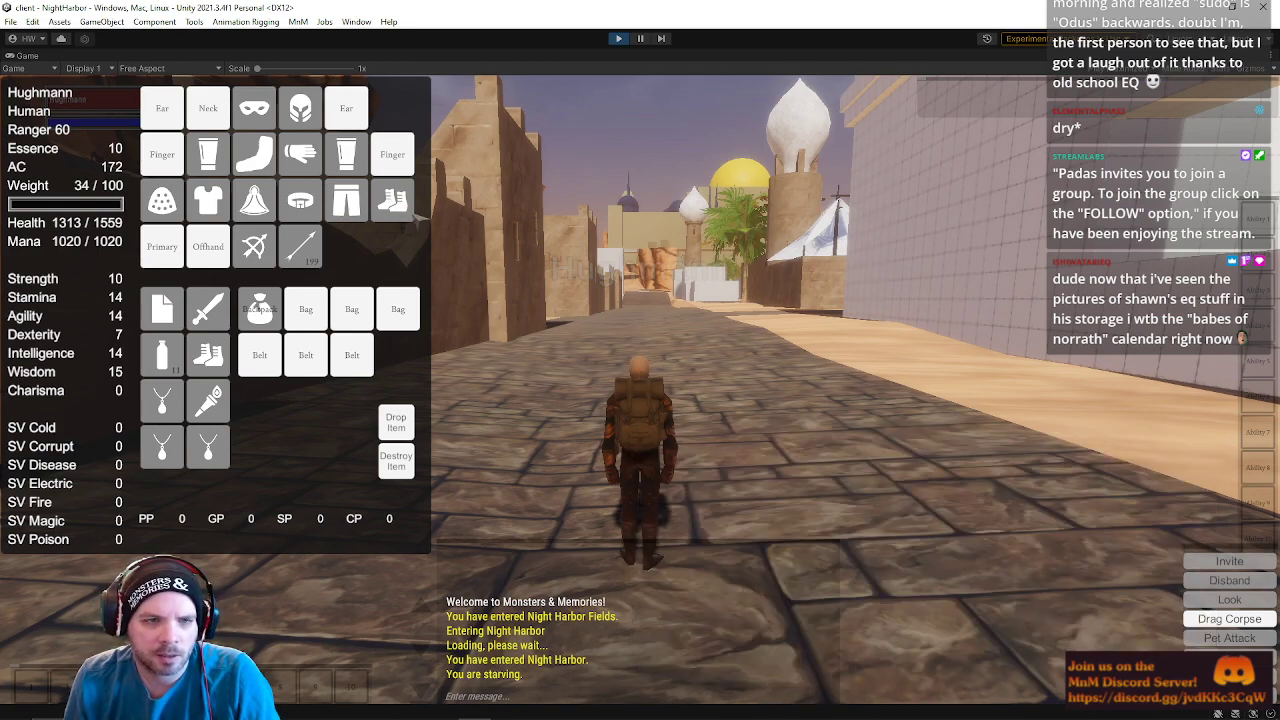
- Target your own character, walk it a short way along the cobbled street, and check the inventory
{"action": "key", "text": "i"}
{"action": "key", "text": "F1"}
{"action": "key", "text": "i"}
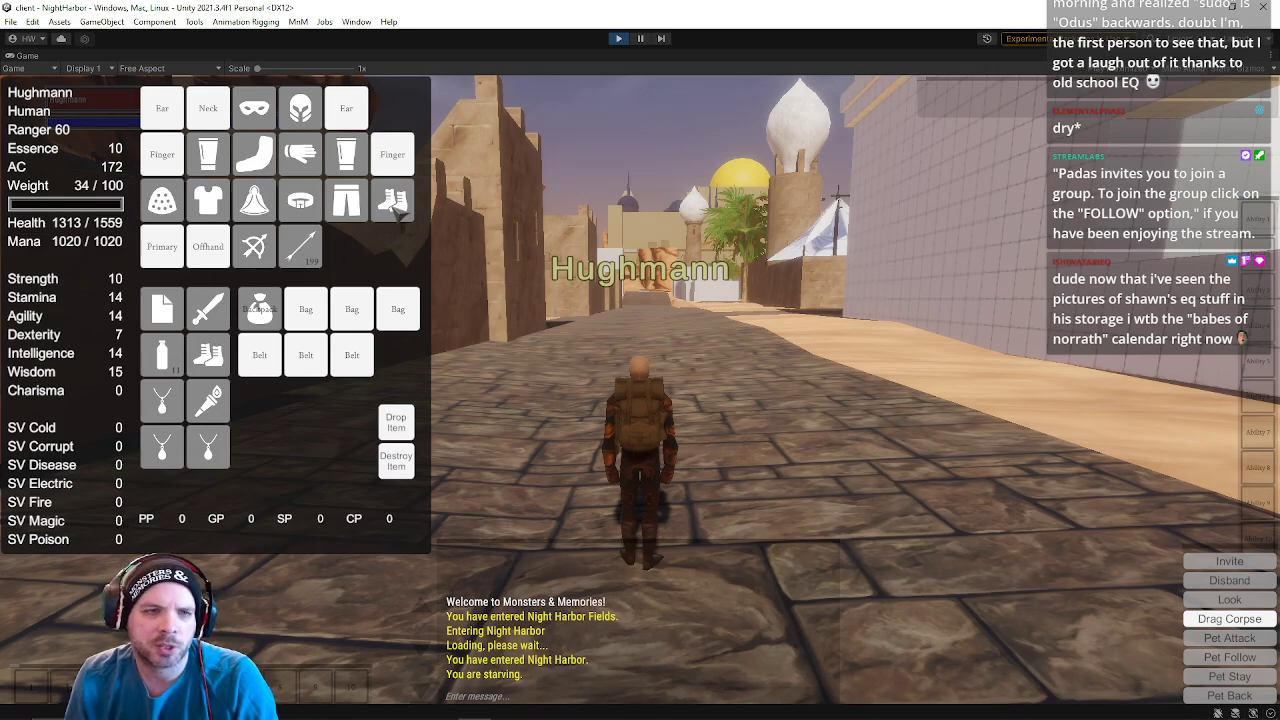
{"action": "key", "text": "i"}
{"action": "key", "text": "w"}
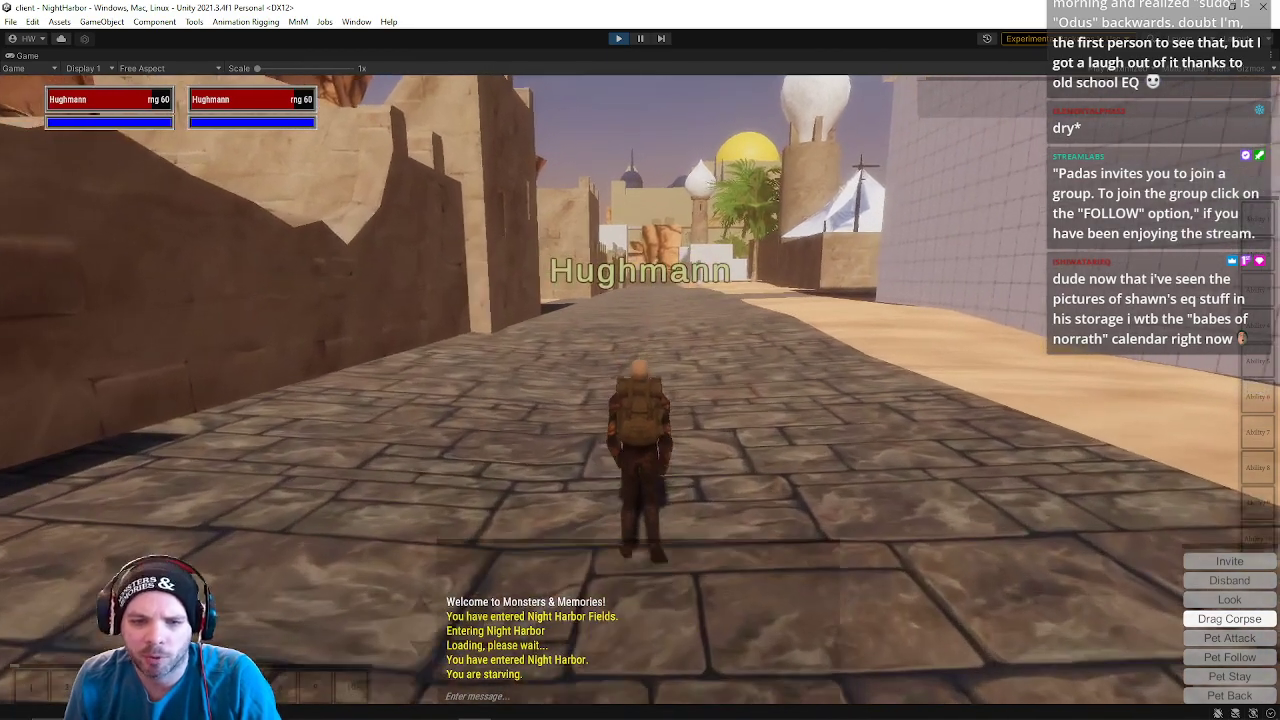
{"action": "key", "text": "i"}
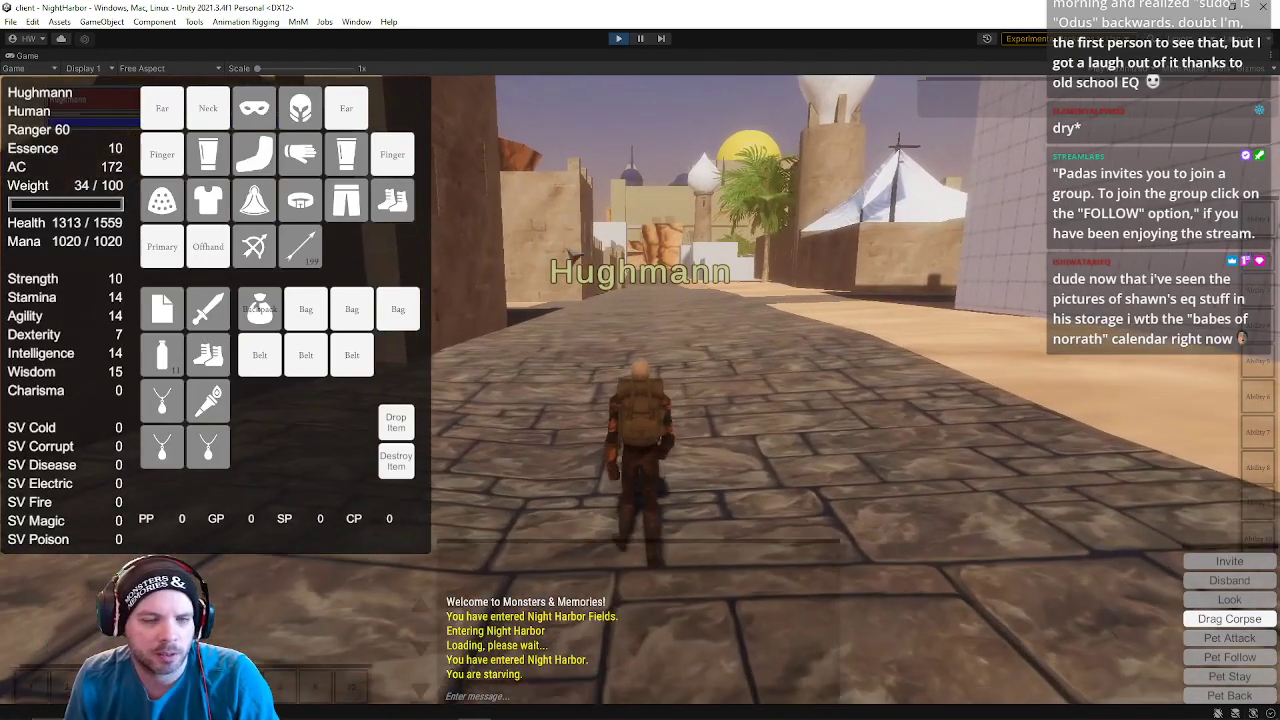
{"action": "key", "text": "i"}
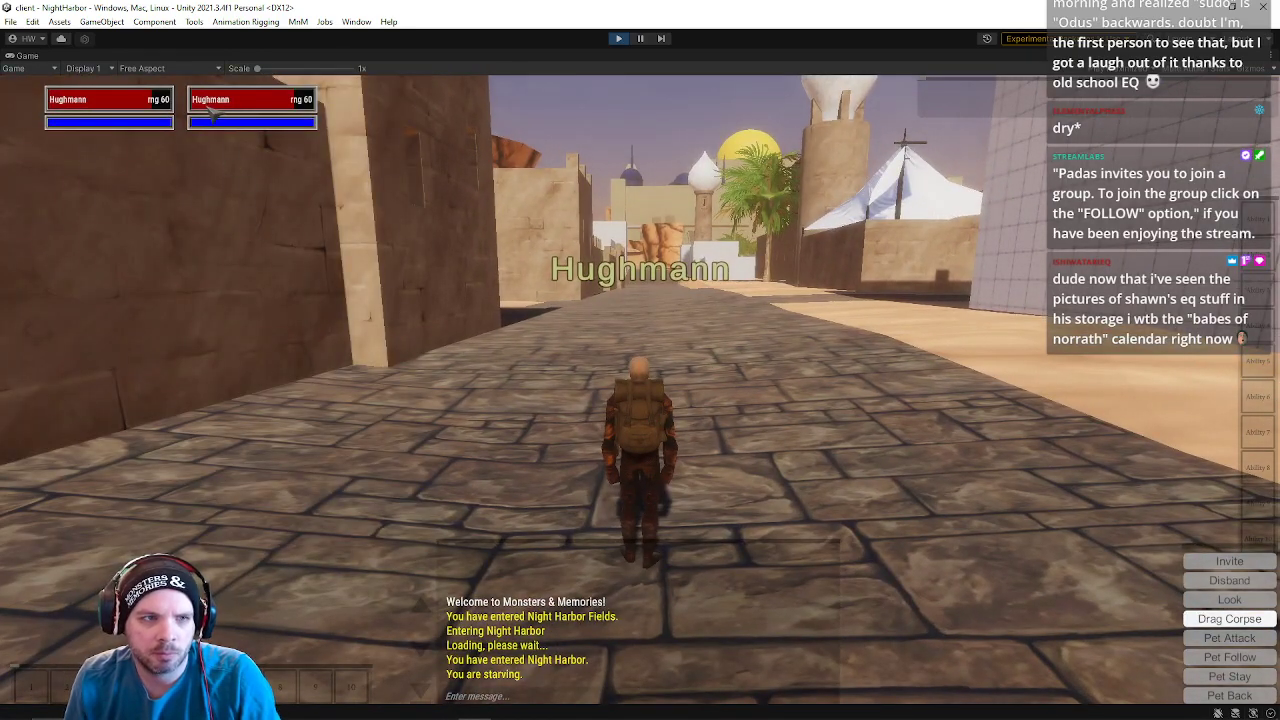
- Try to cast the spirit-of-wild speed spell by chat command, and search the abilities for "spirit"
{"action": "type", "text": "/cast spiritofwil"}
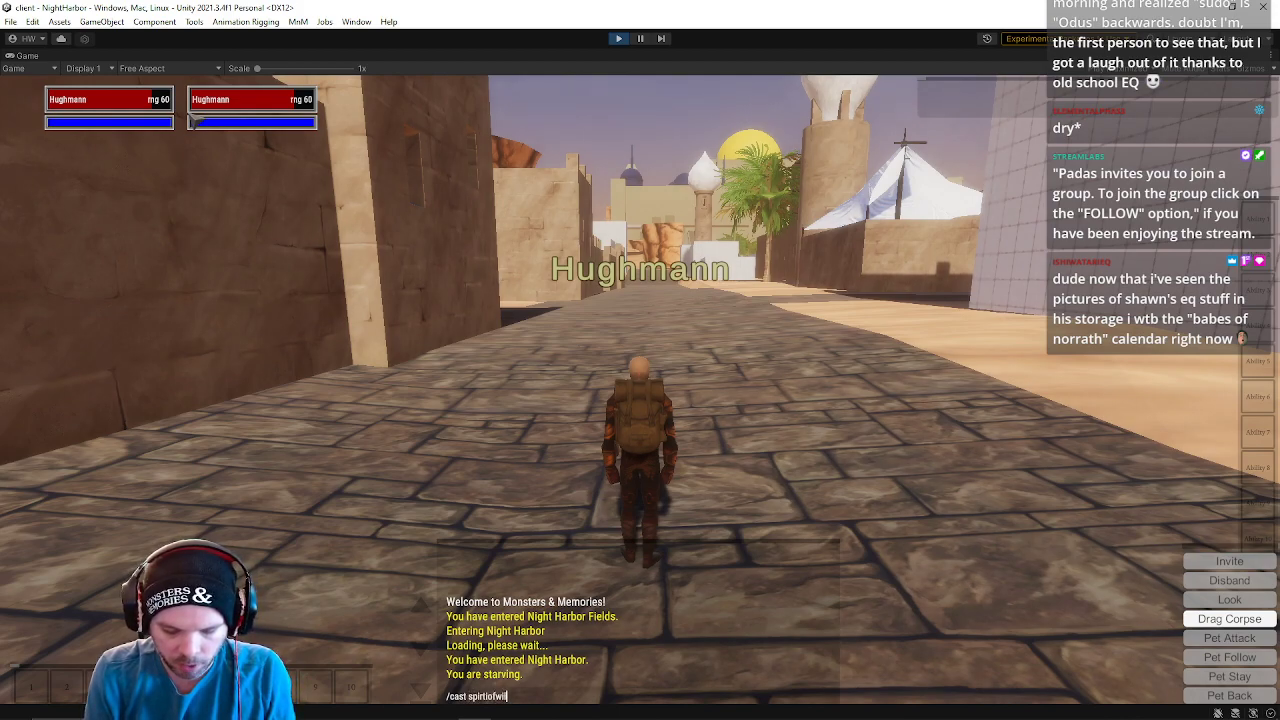
{"action": "key", "text": "Return"}
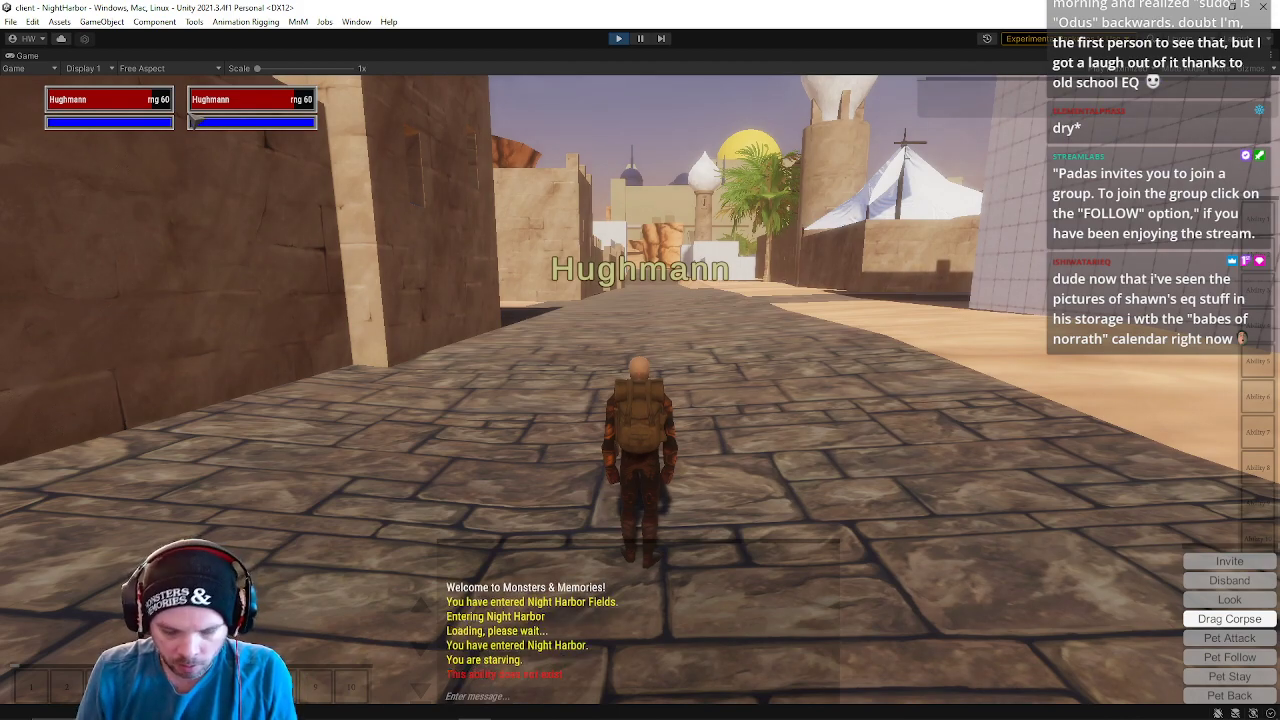
{"action": "type", "text": "/search spir"}
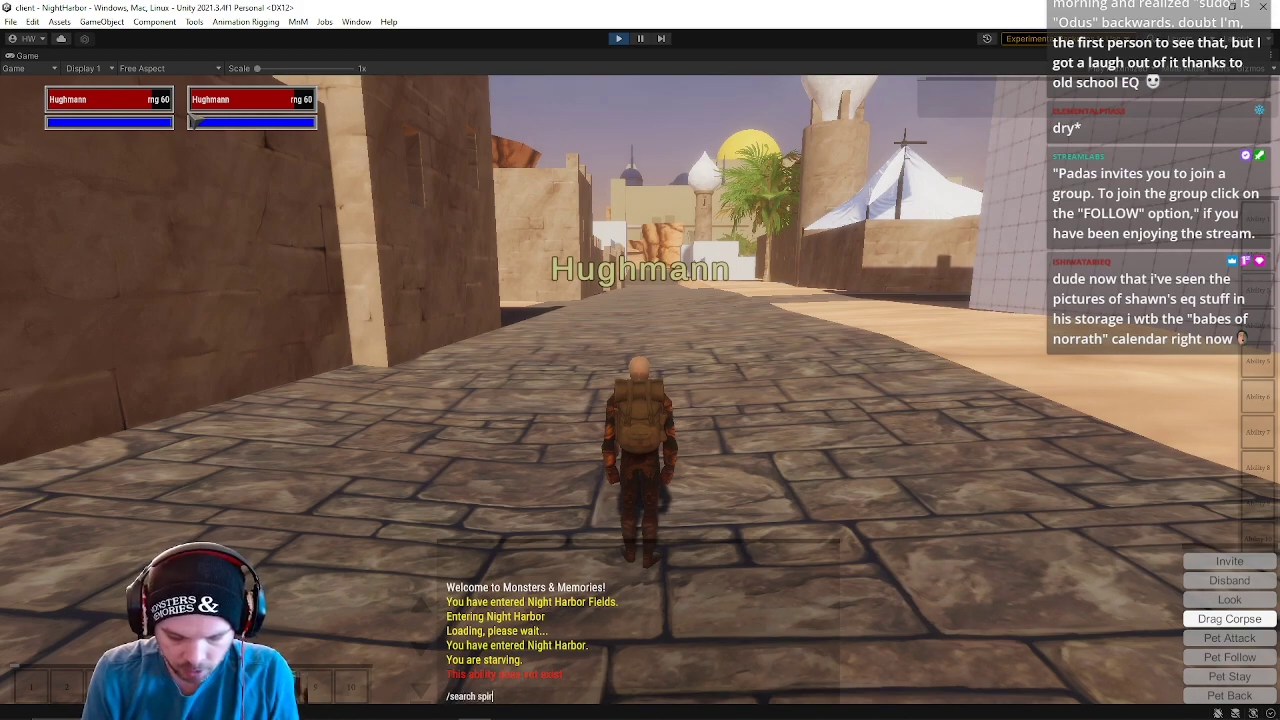
{"action": "key", "text": "Return"}
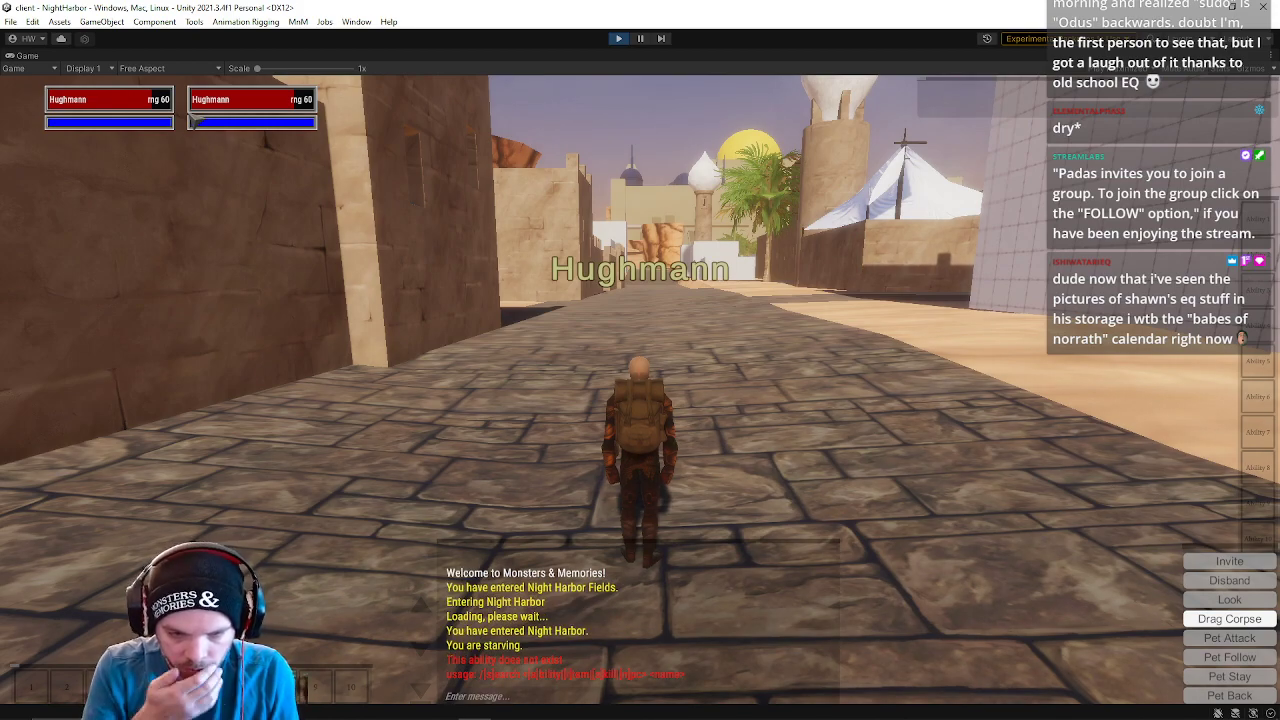
{"action": "key", "text": "Up"}
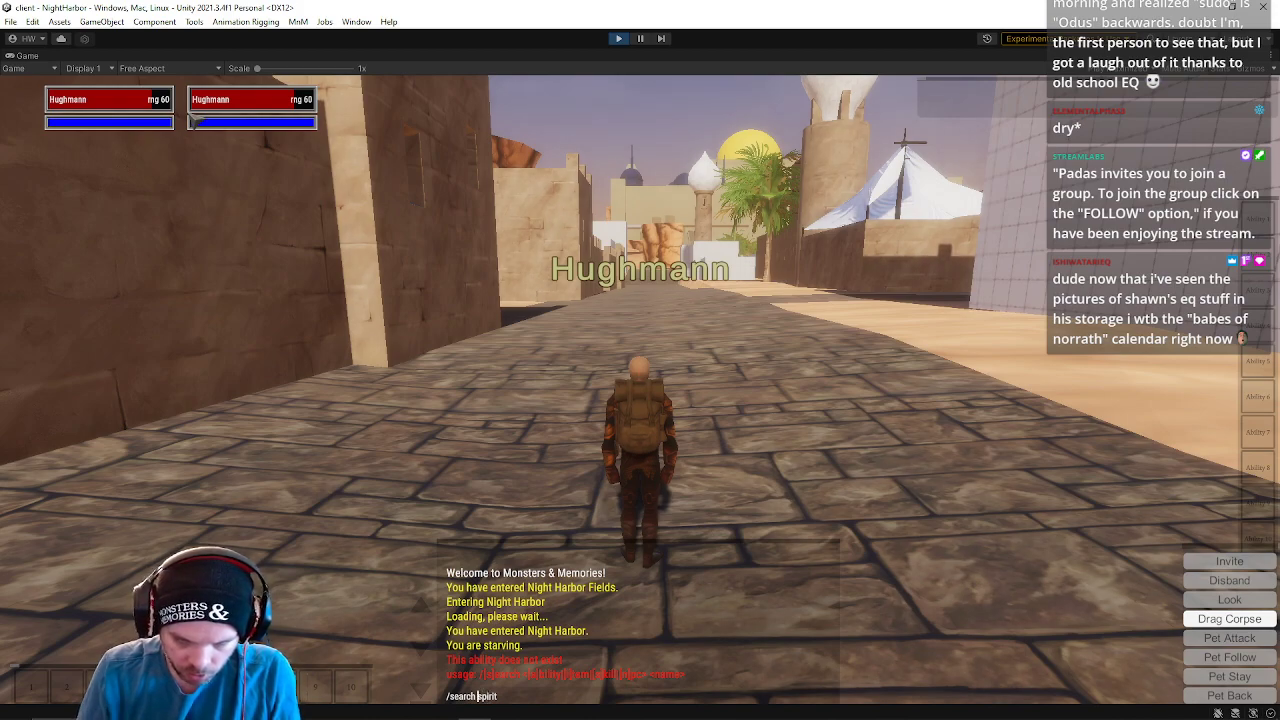
{"action": "type", "text": "ability"}
{"action": "key", "text": "Return"}
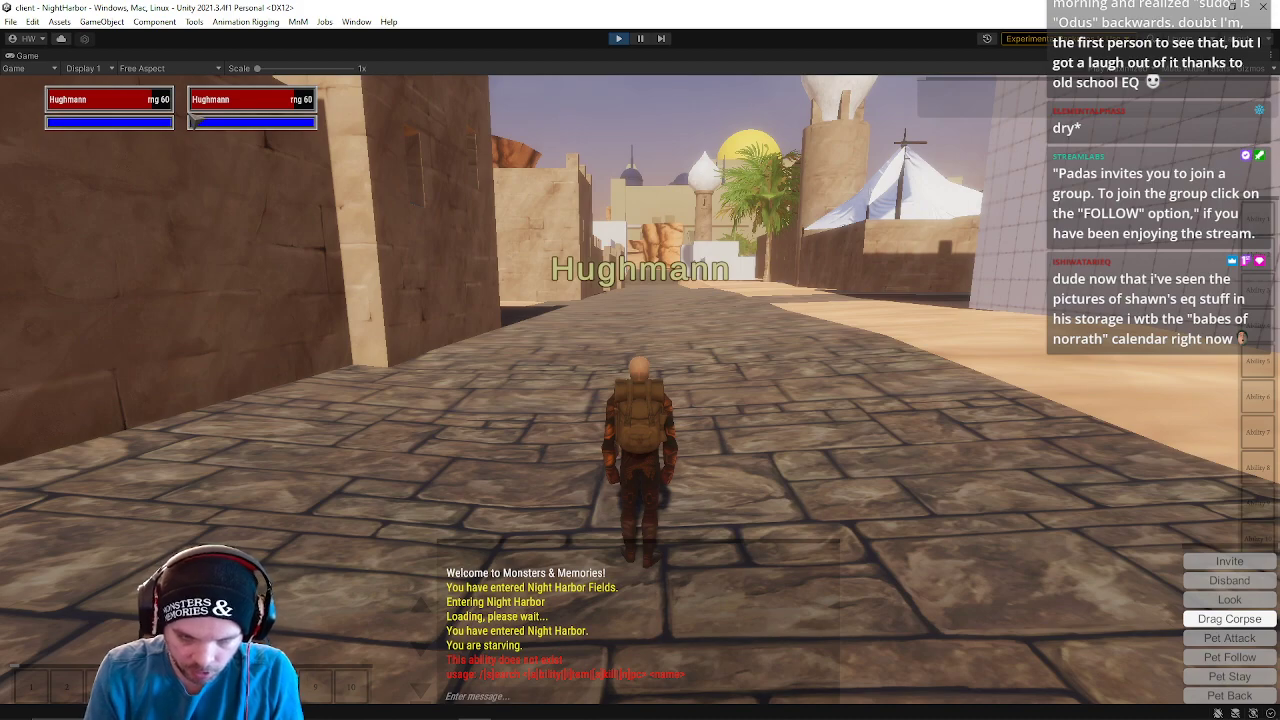
- Search the abilities for "wild" with a chat command
{"action": "key", "text": "Up"}
{"action": "key", "text": "BackSpace"}
{"action": "key", "text": "BackSpace"}
{"action": "type", "text": "wil"}
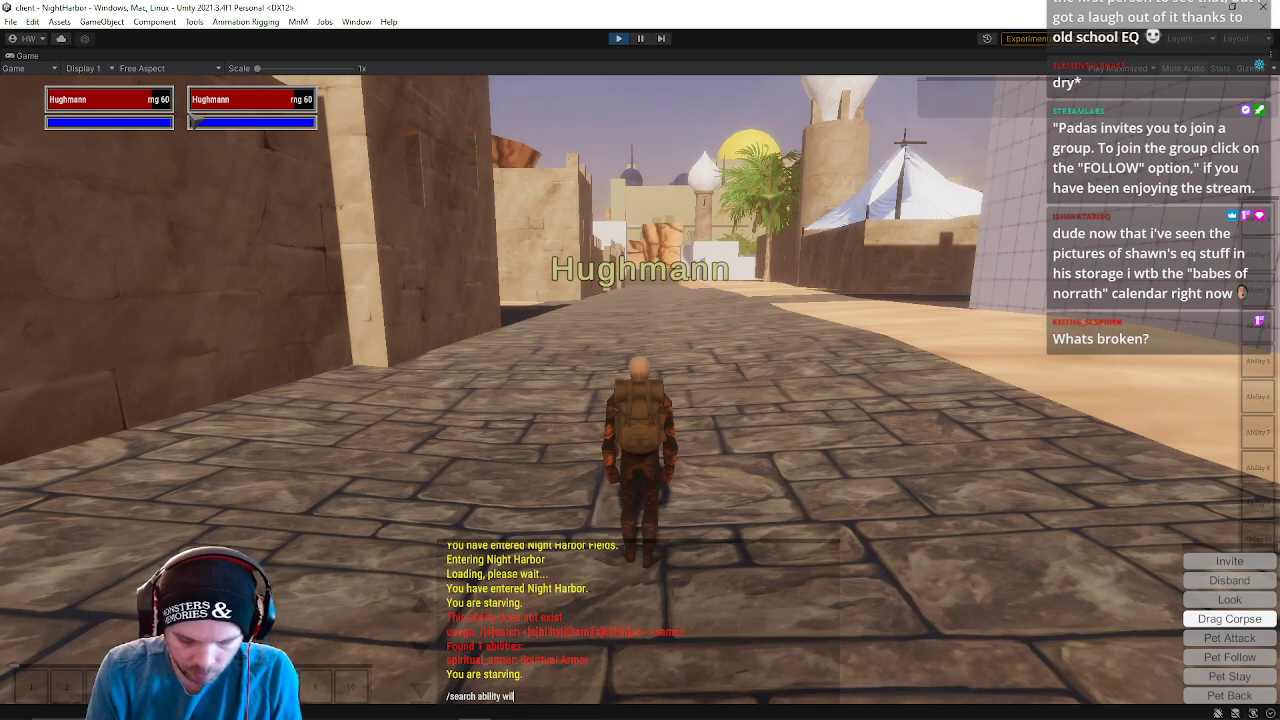
{"action": "type", "text": "d"}
{"action": "key", "text": "Return"}
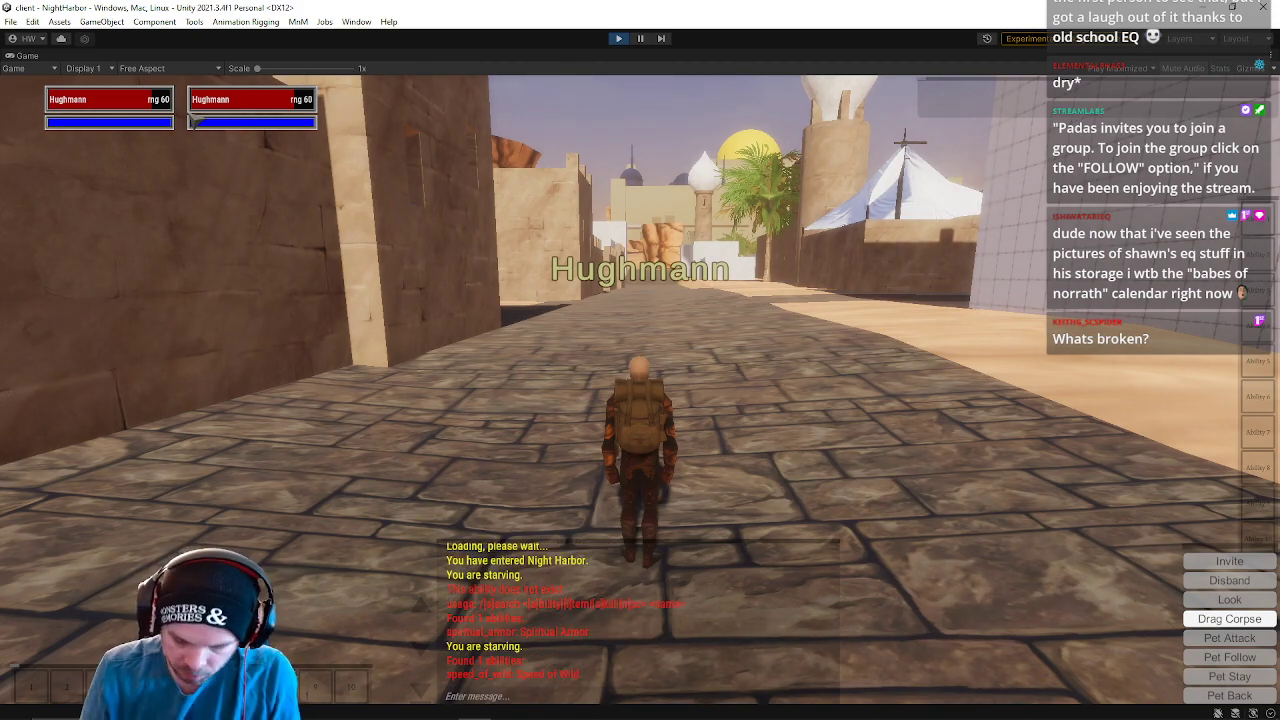
- Cast speed_of_wild on the character by chat command and test the run speed along the cobbled street
{"action": "key", "text": "Up"}
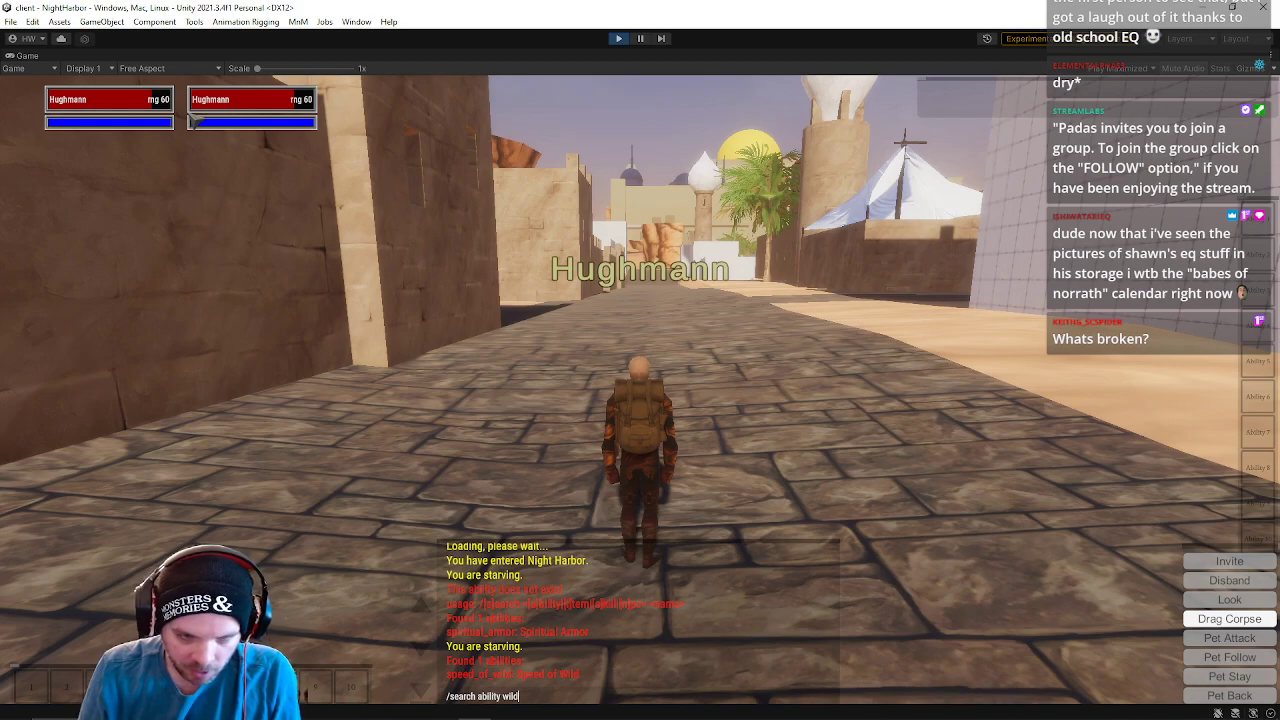
{"action": "key", "text": "Up"}
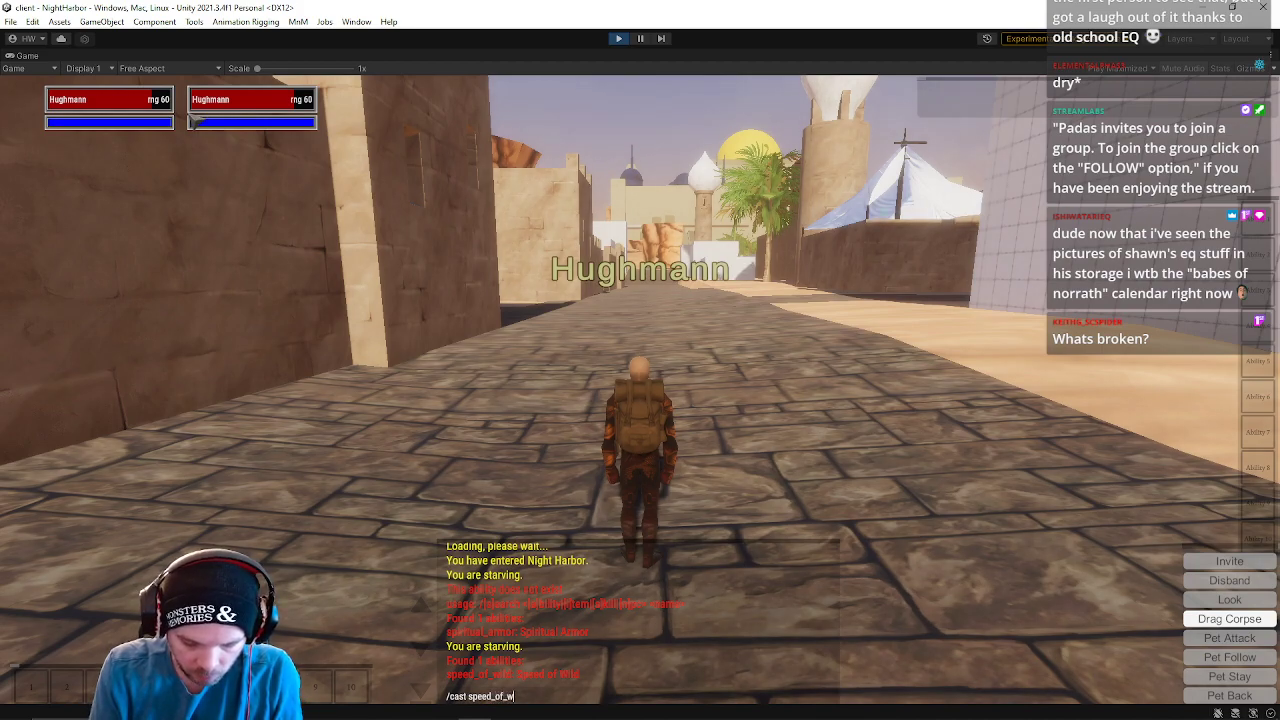
{"action": "key", "text": "Return"}
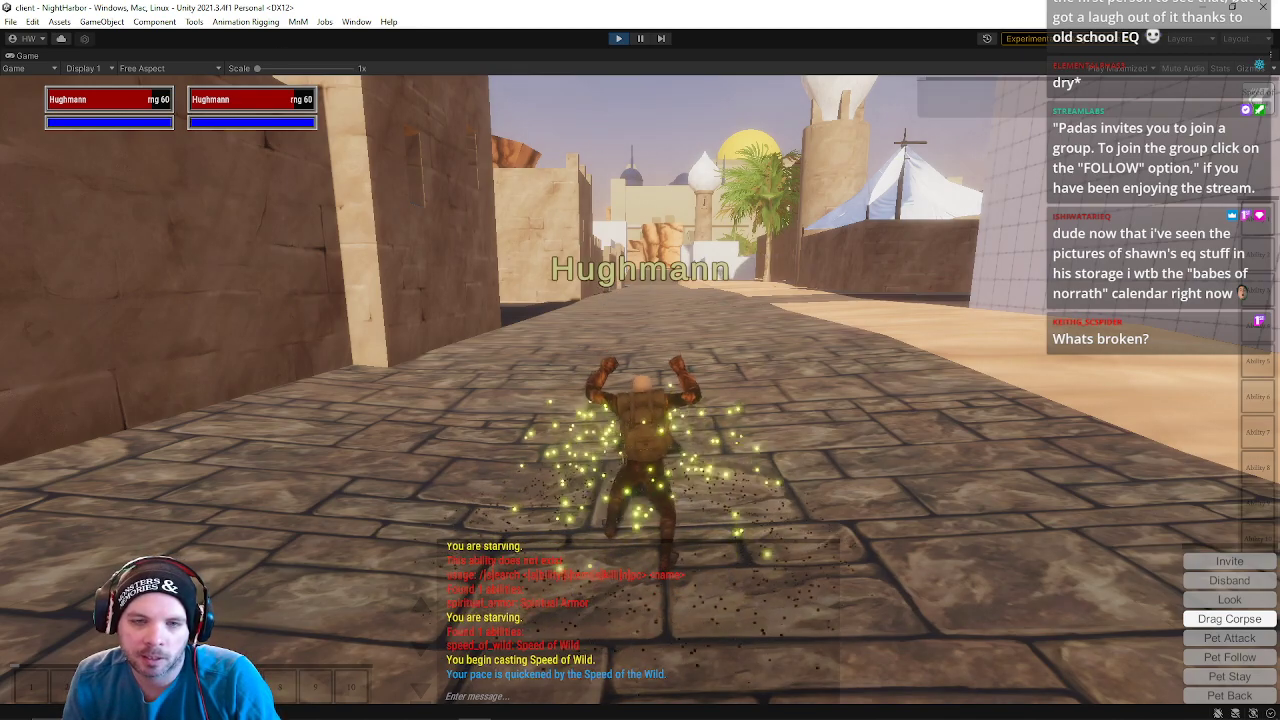
{"action": "key", "text": "w"}
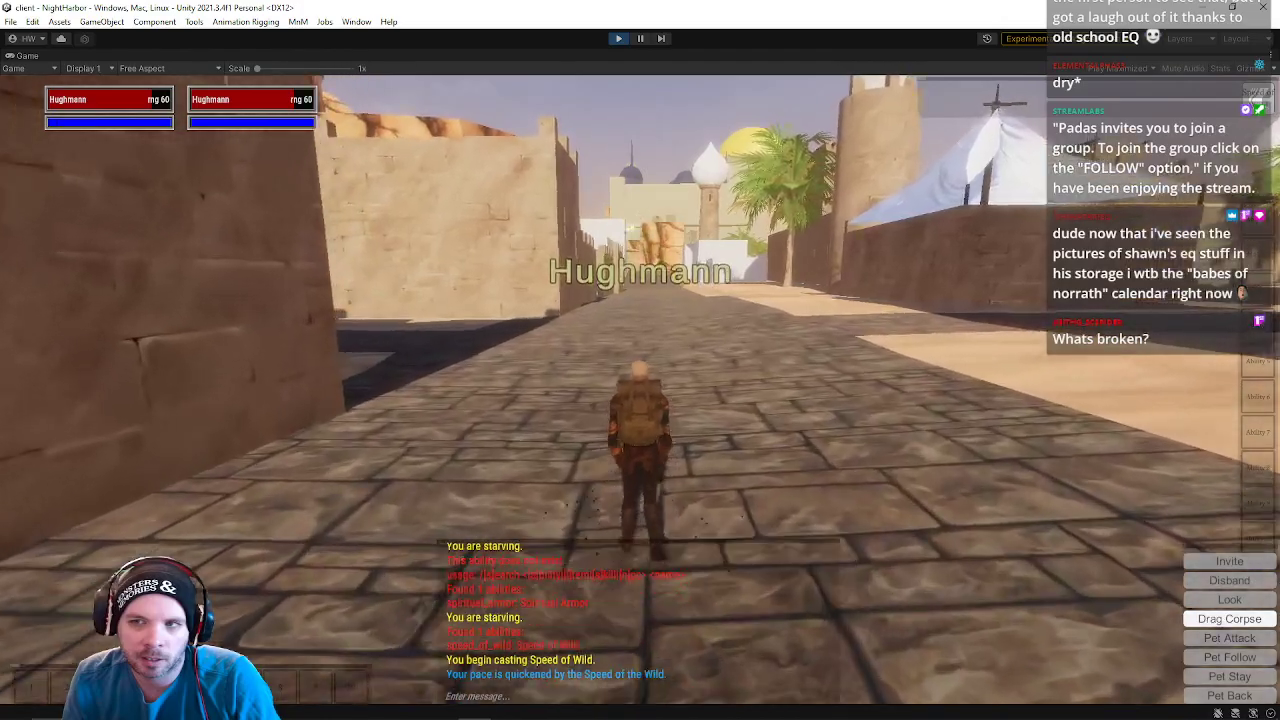
{"action": "key", "text": "w"}
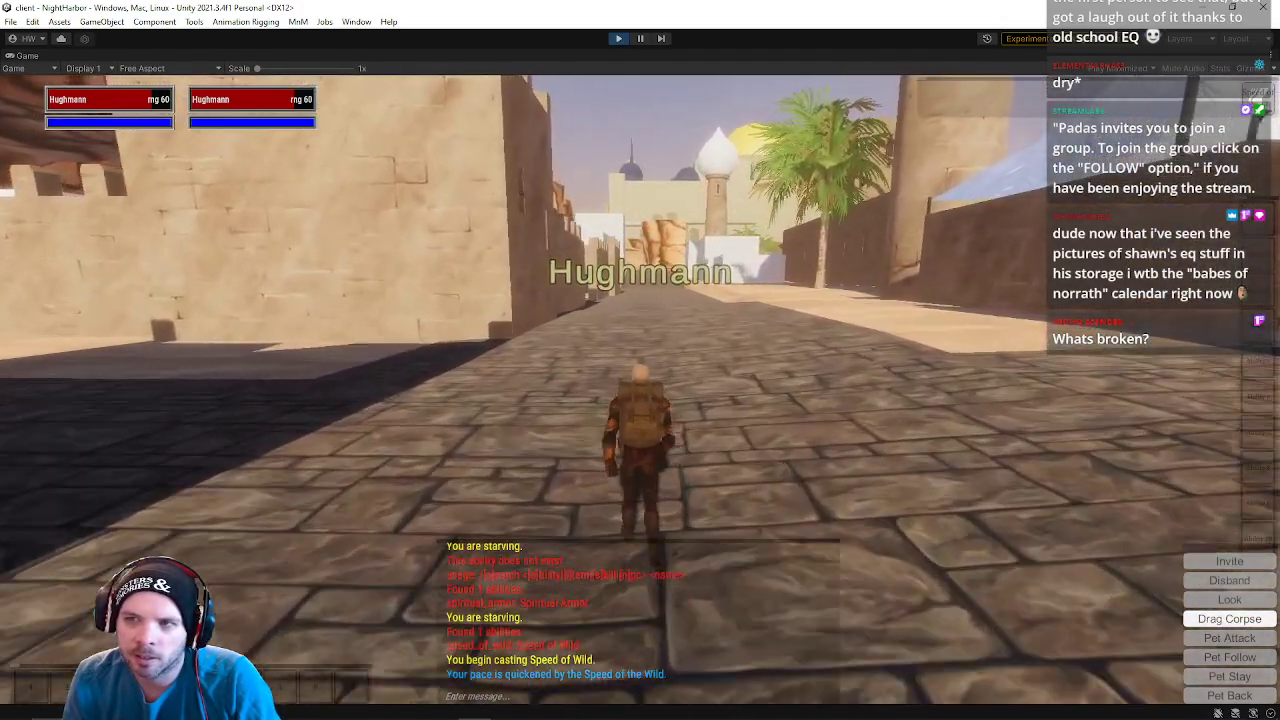
{"action": "key", "text": "w"}
- Recast Speed of Wild on the character by repeating the previous cast command
{"action": "key", "text": "Return"}
{"action": "key", "text": "Up"}
{"action": "key", "text": "Return"}
{"action": "key", "text": "w"}
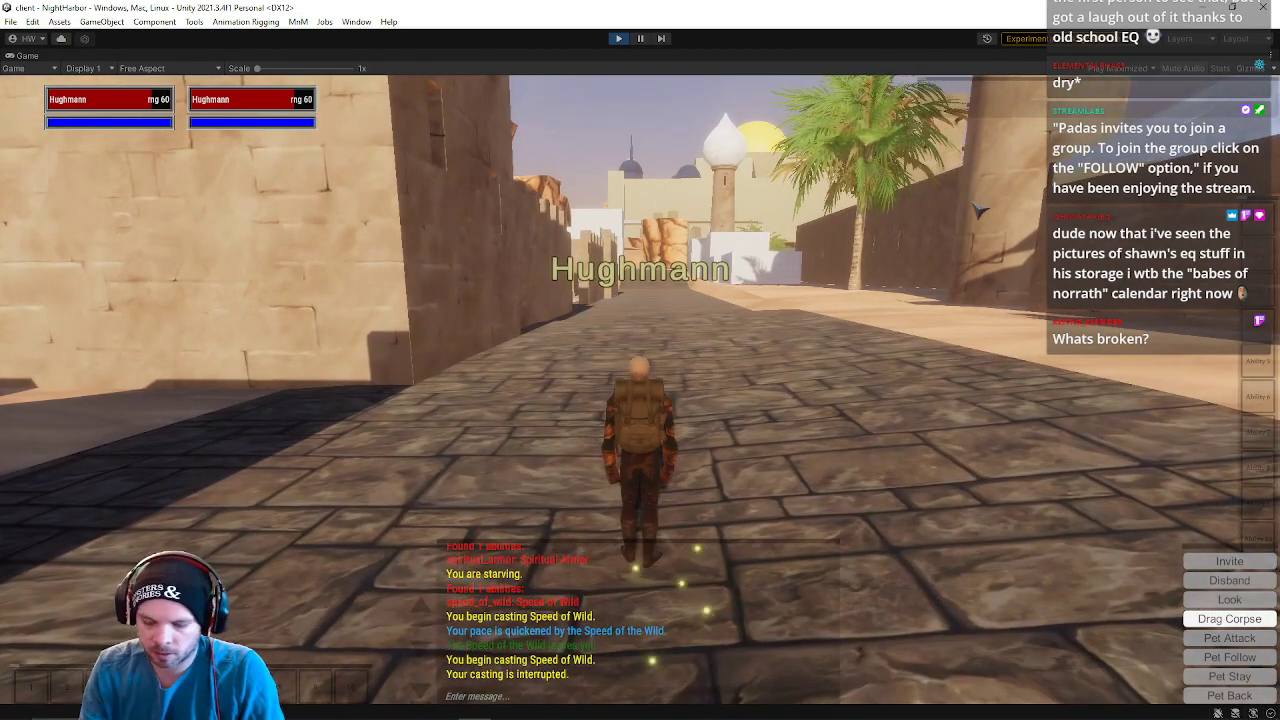
{"action": "key", "text": "Return"}
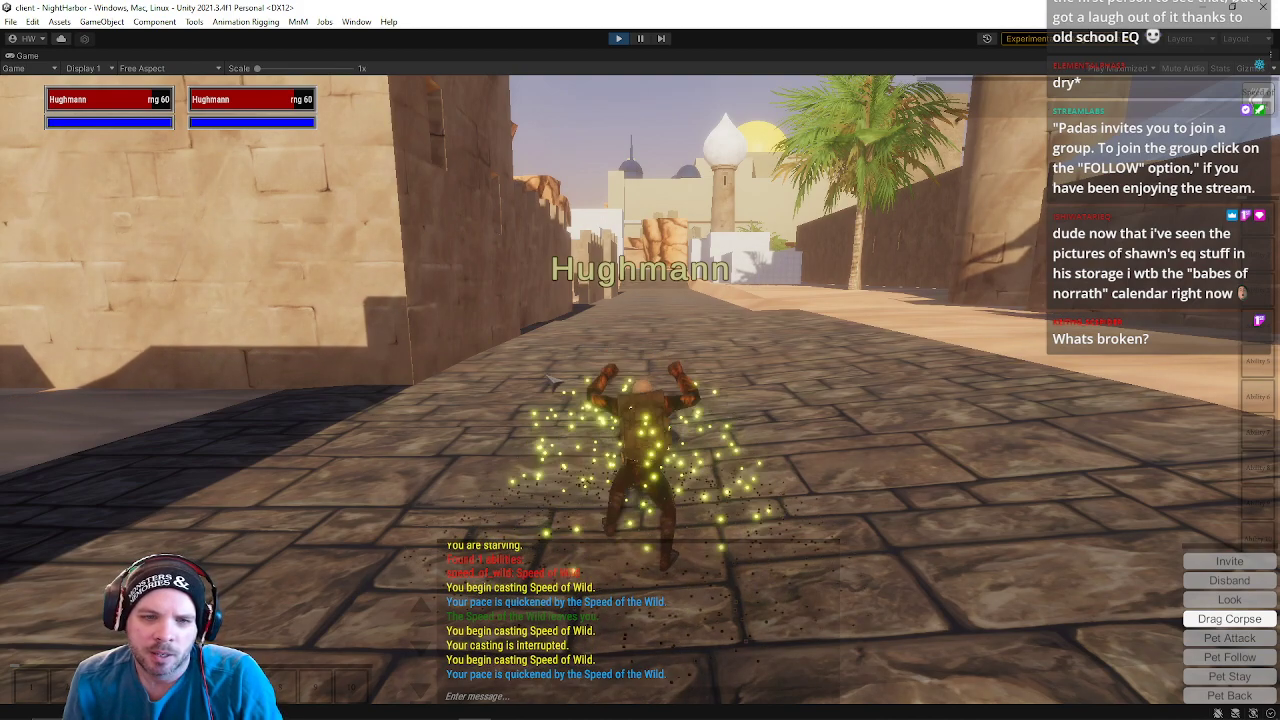
- Open the inventory and use the necklace below the bottle to cast Stun
{"action": "key", "text": "i"}
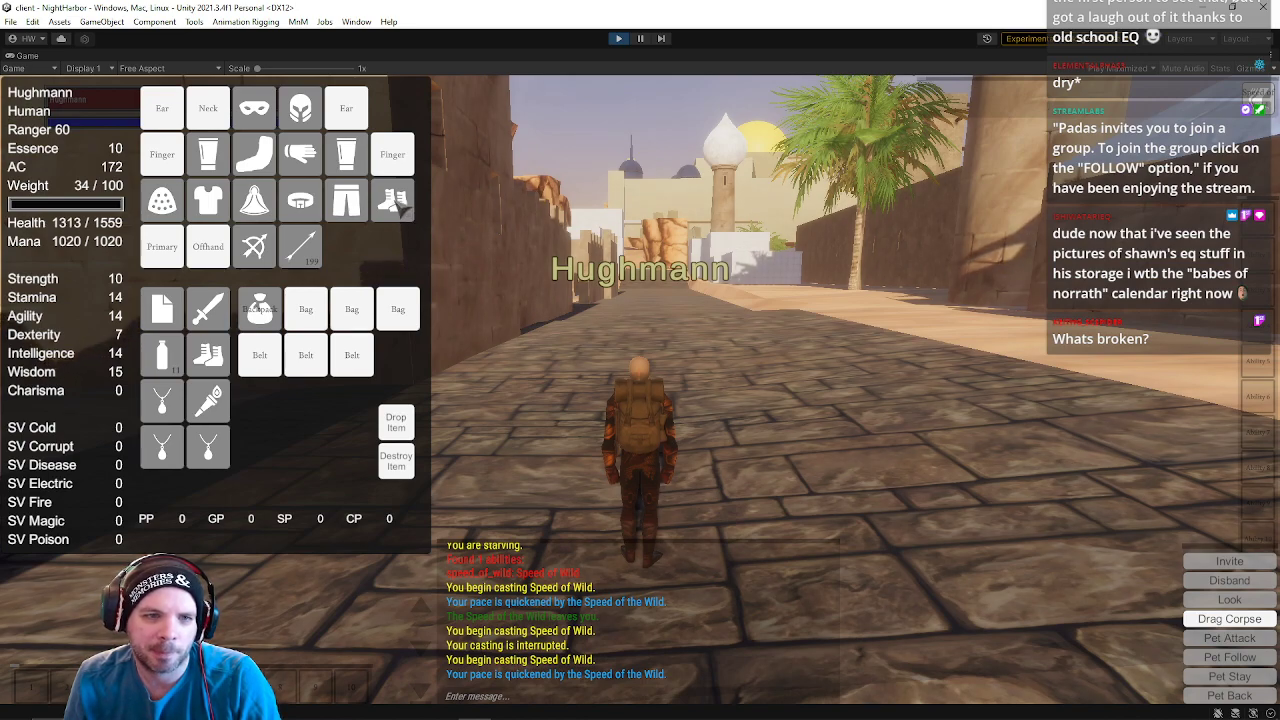
{"action": "right_click_drag", "start_coordinate": [436, 207], "coordinate": [430, 210]}
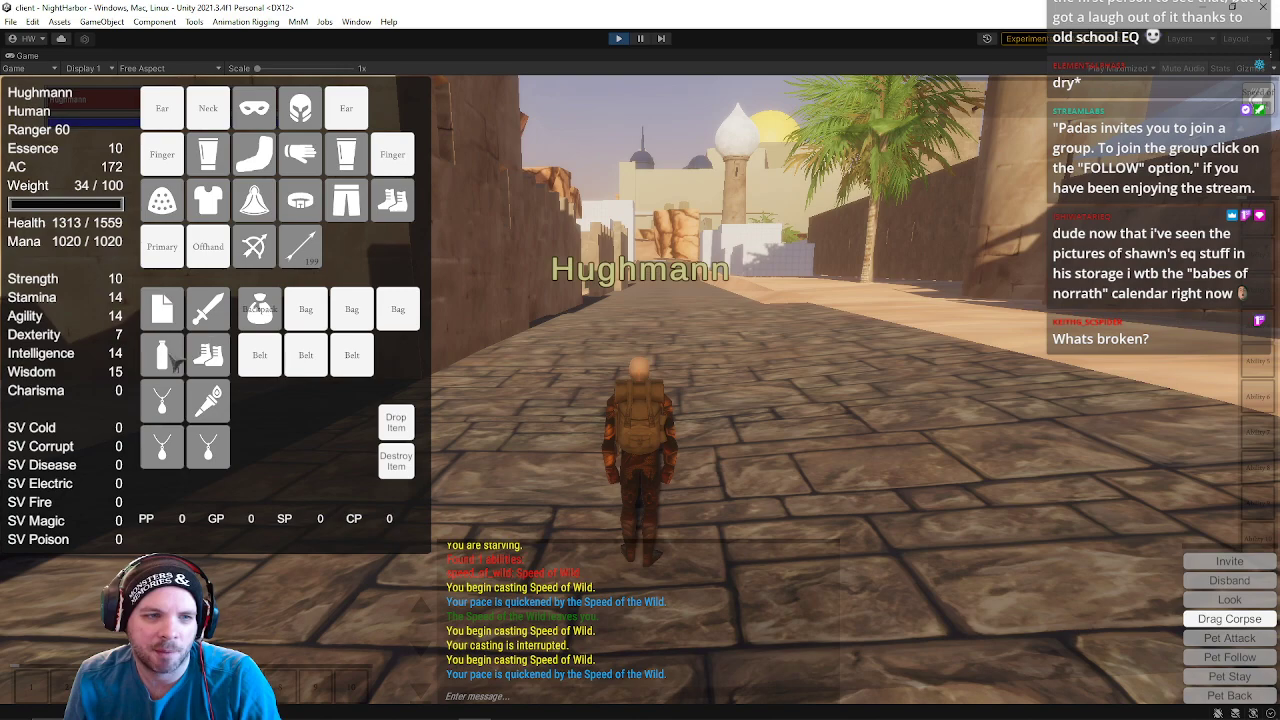
{"action": "right_click", "coordinate": [165, 418]}
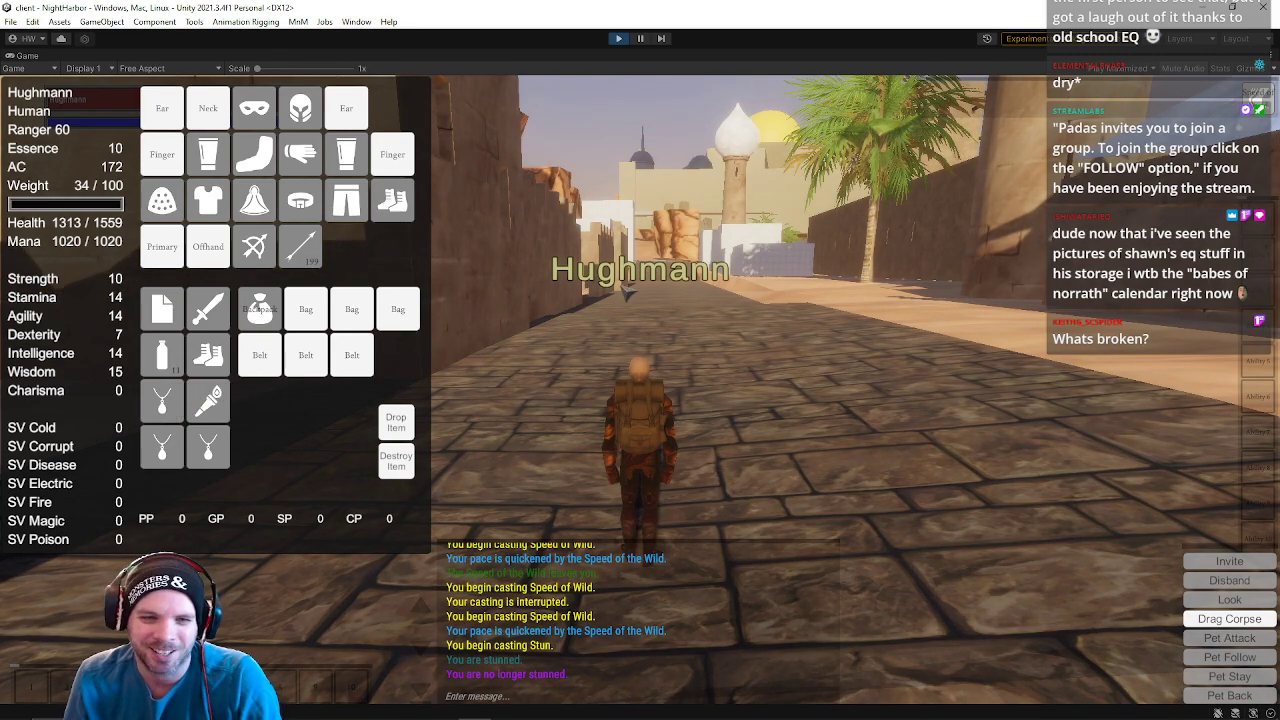
- Close the inventory and run the character along the main cobbled street toward the white buildings
{"action": "key", "text": "w"}
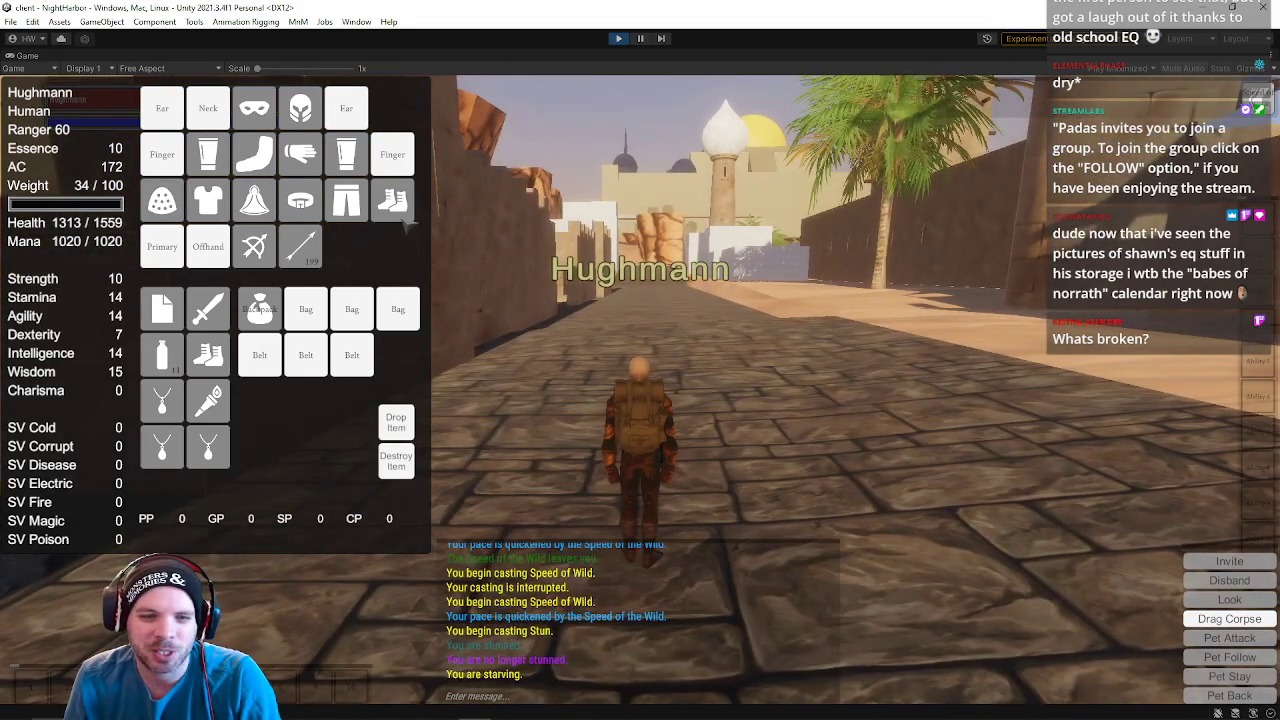
{"action": "key", "text": "i"}
{"action": "key", "text": "w"}
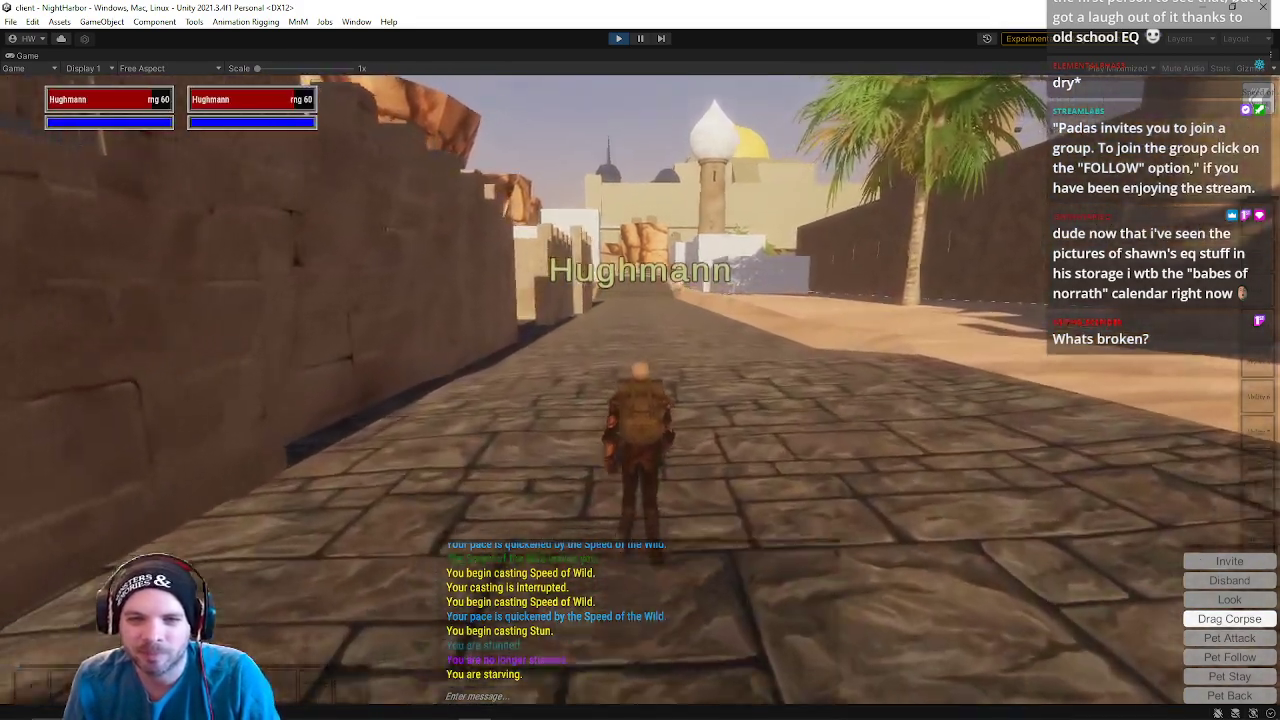
{"action": "key", "text": "w"}
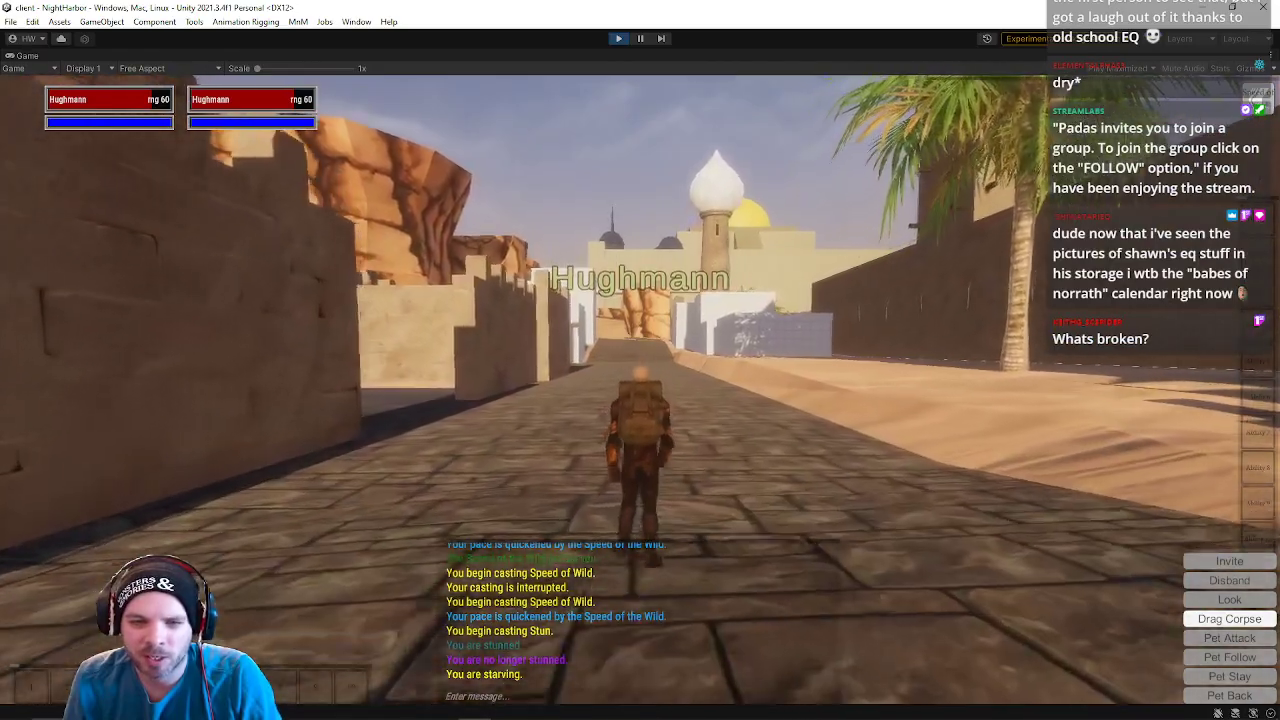
- Equip the necklace from below the bottle in the neck slot while running along the street
{"action": "key", "text": "i"}
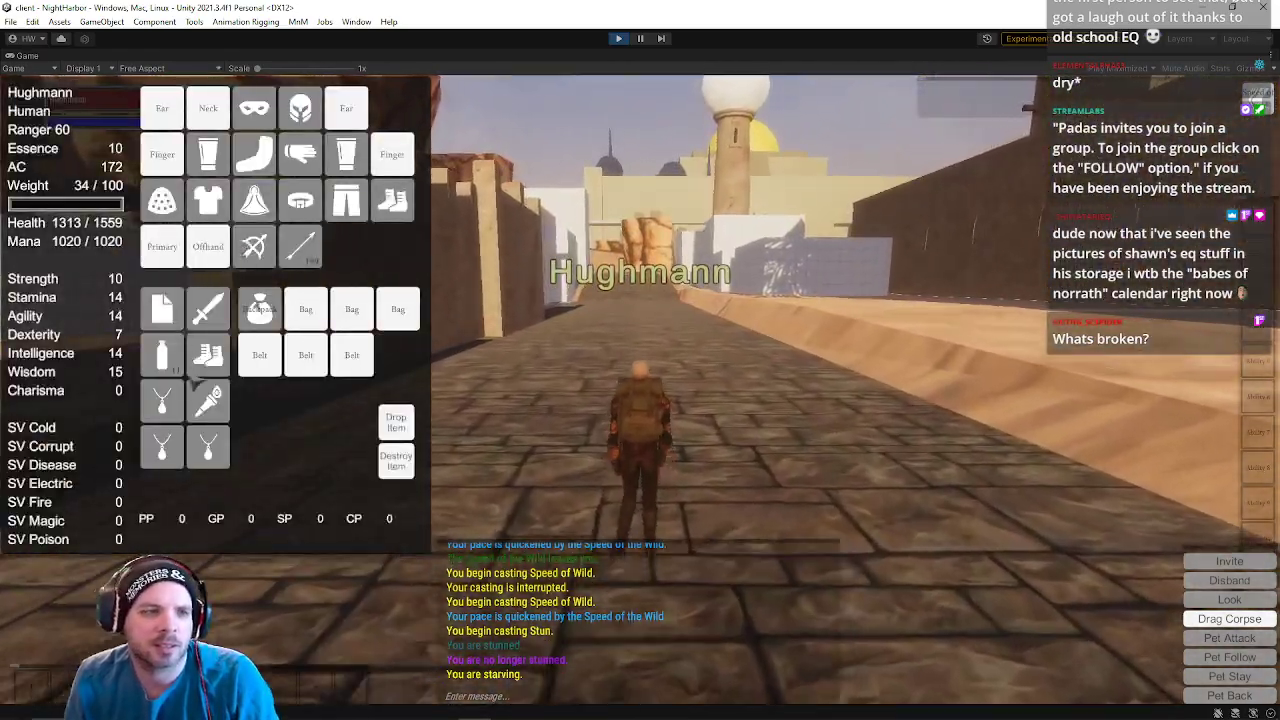
{"action": "key", "text": "w"}
{"action": "left_click", "coordinate": [170, 410]}
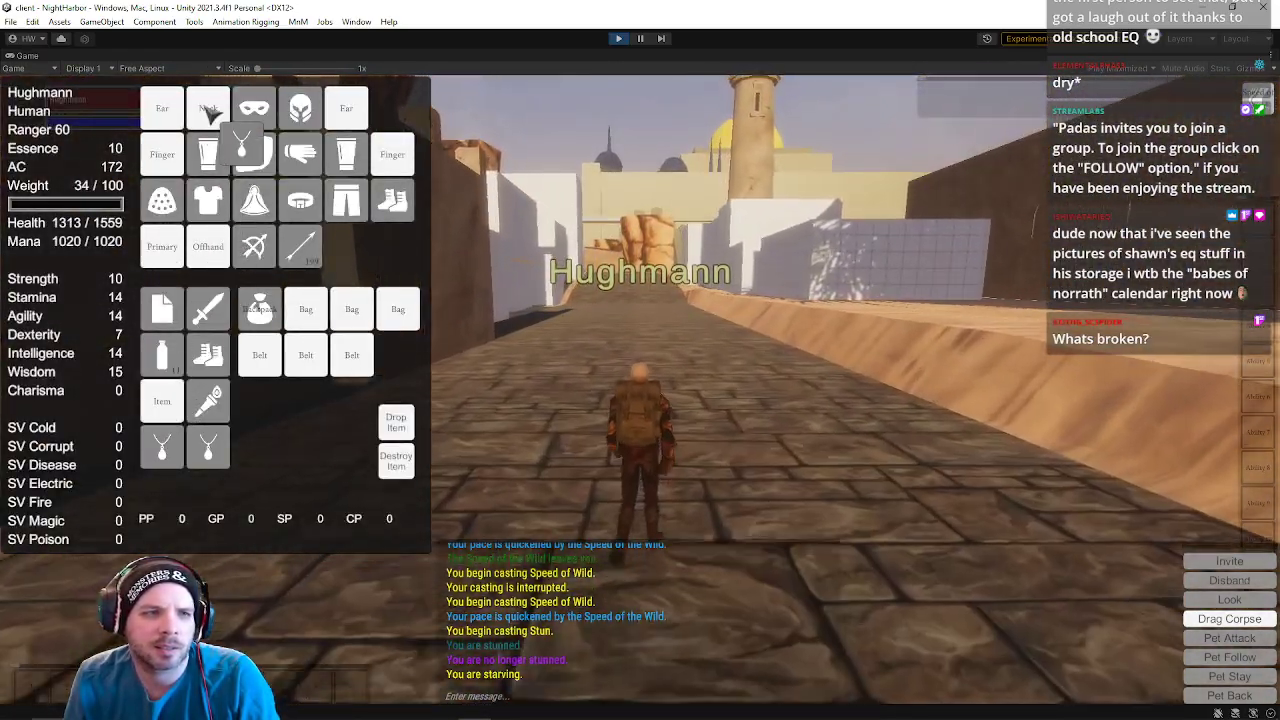
{"action": "left_click", "coordinate": [210, 112]}
- Run the character up the cobbled ramp and back along the sandy street edges to inspect the city streets
{"action": "key", "text": "w"}
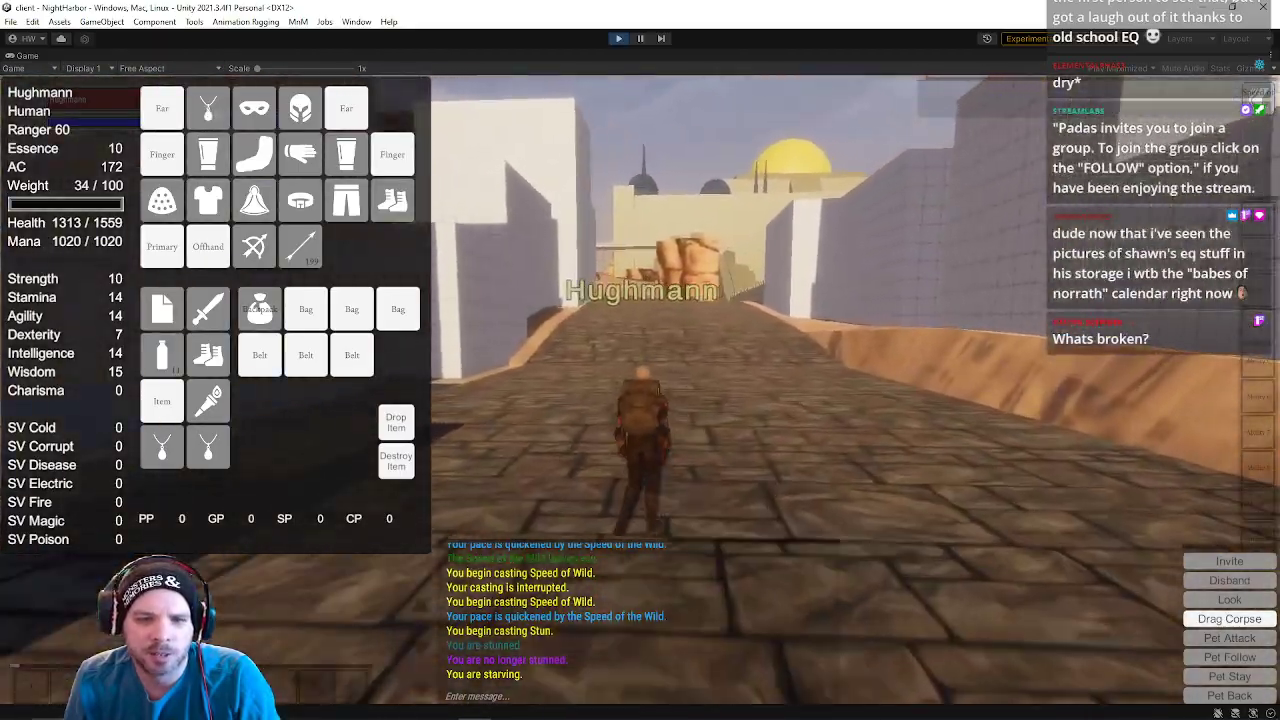
{"action": "key", "text": "w"}
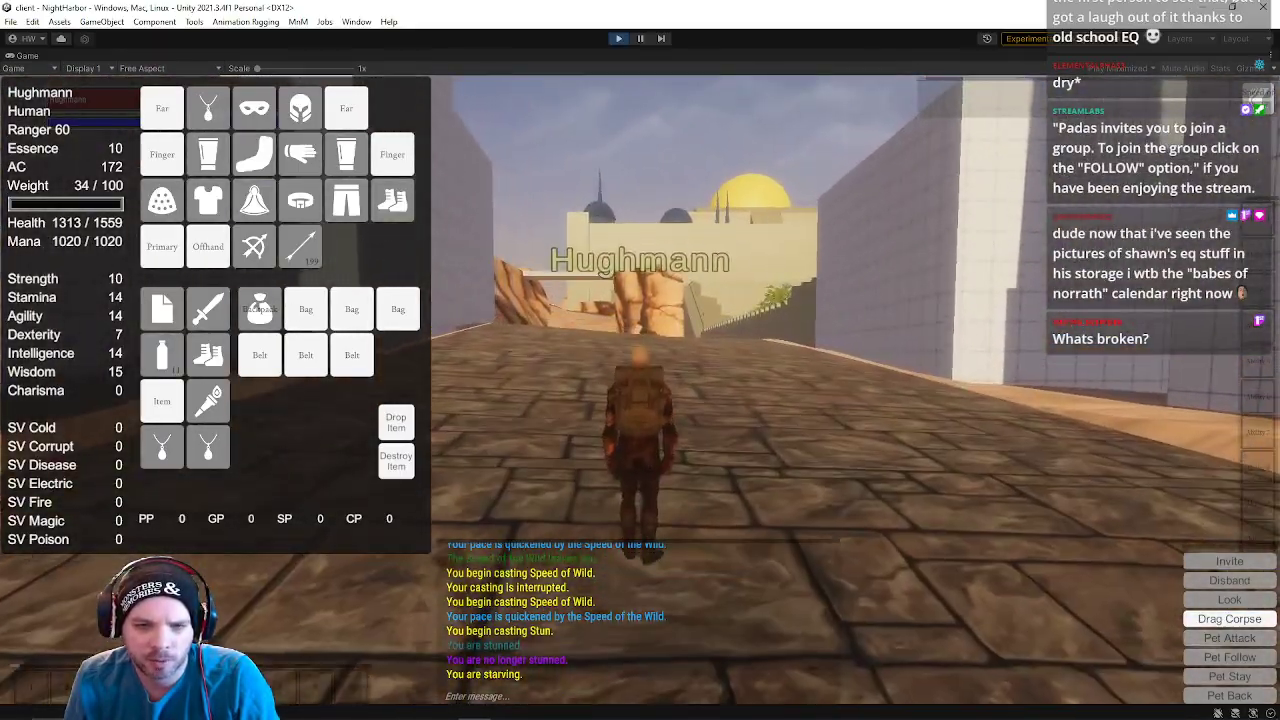
{"action": "key", "text": "w"}
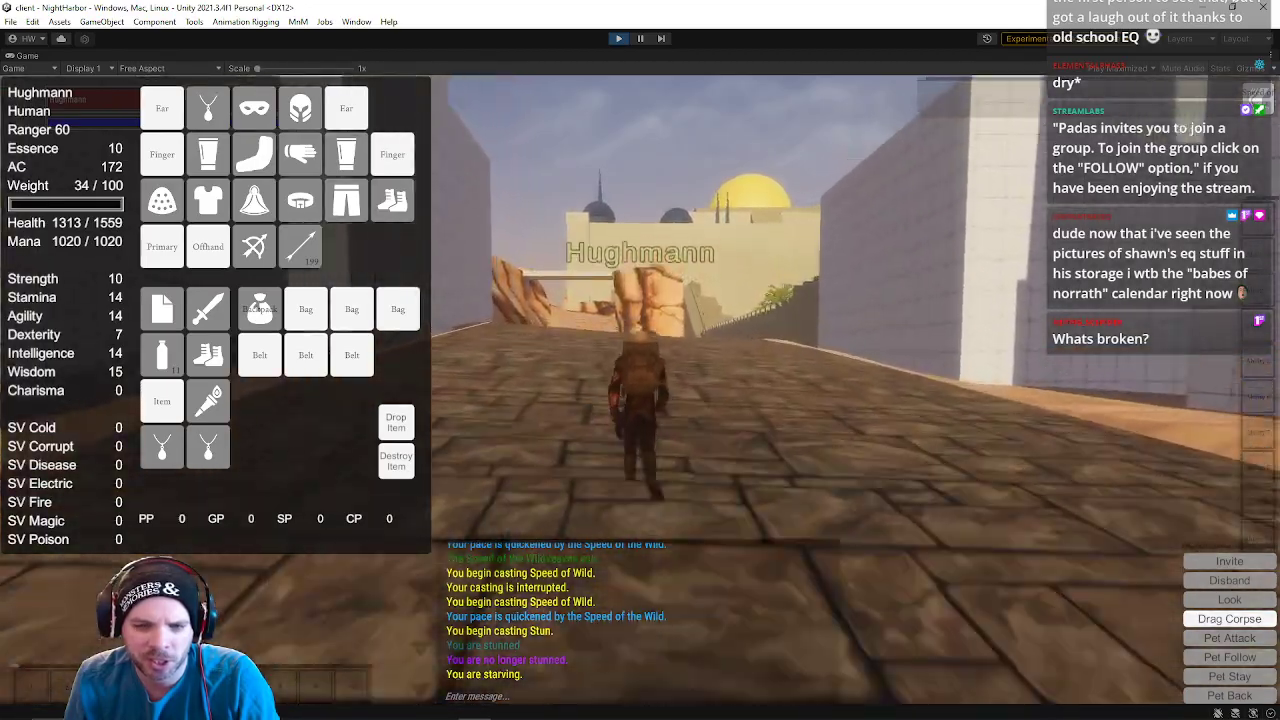
{"action": "key", "text": "w"}
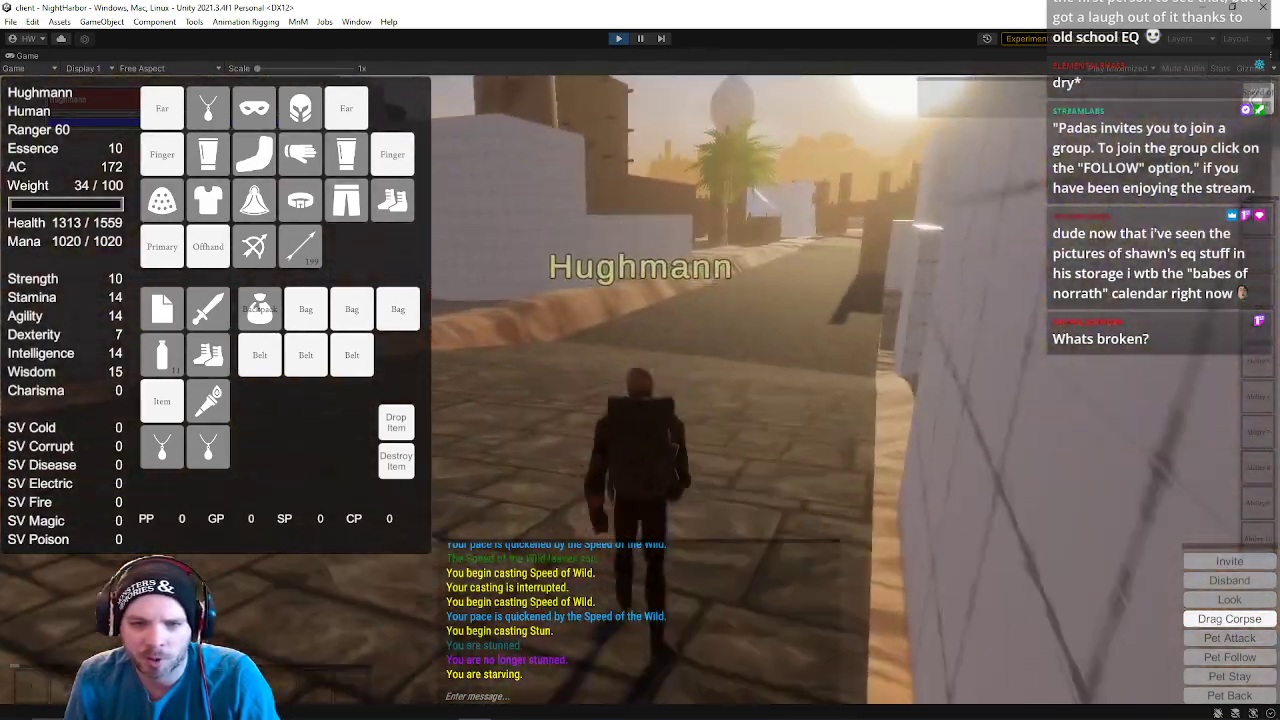
{"action": "key", "text": "w"}
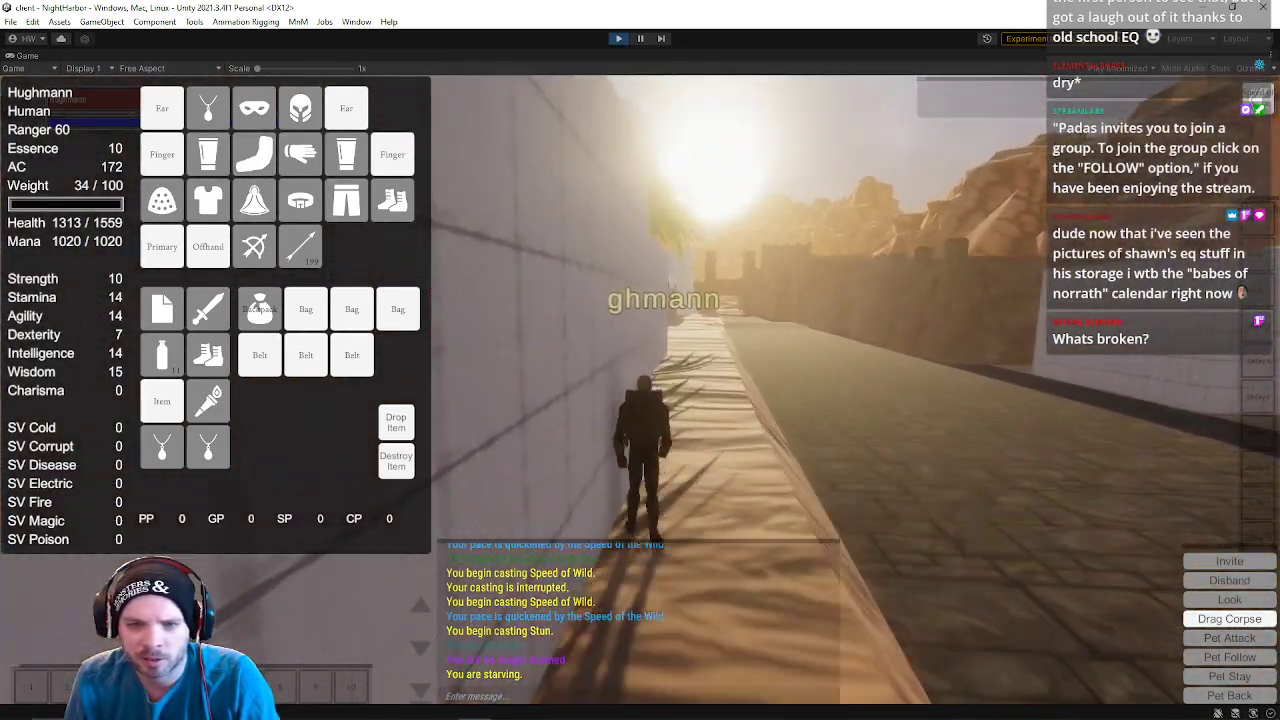
{"action": "key", "text": "w"}
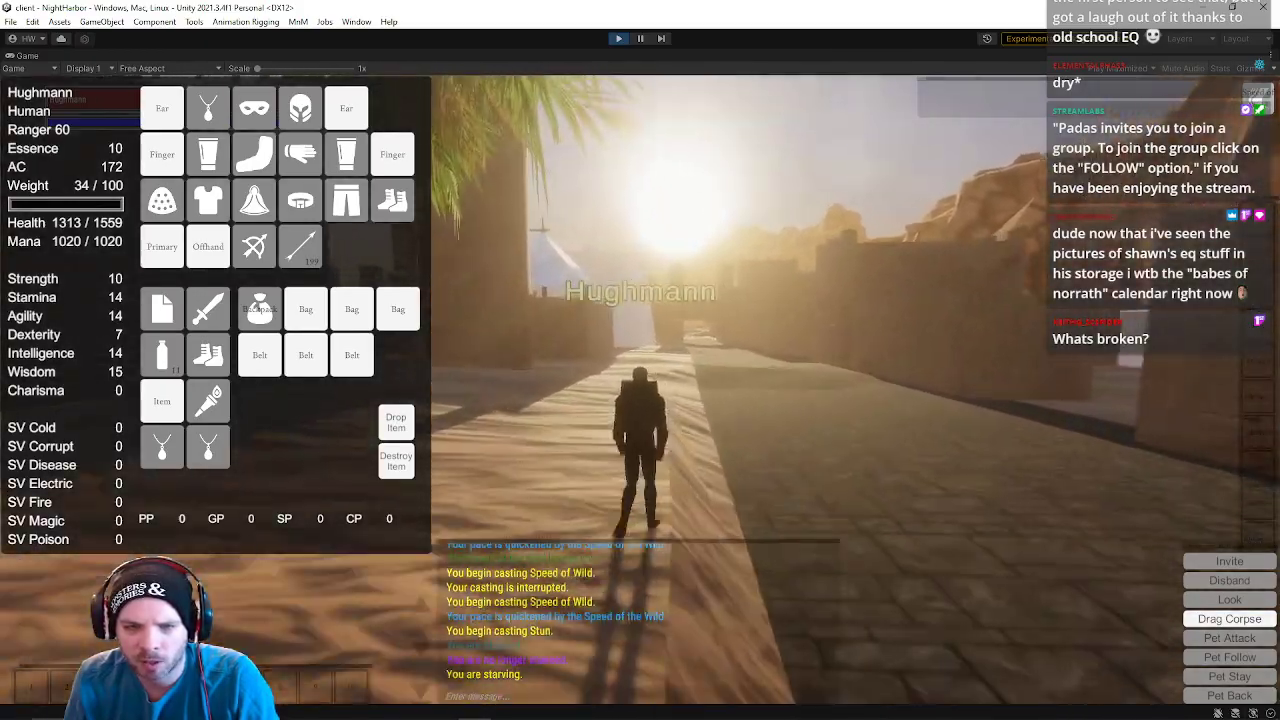
{"action": "key", "text": "w"}
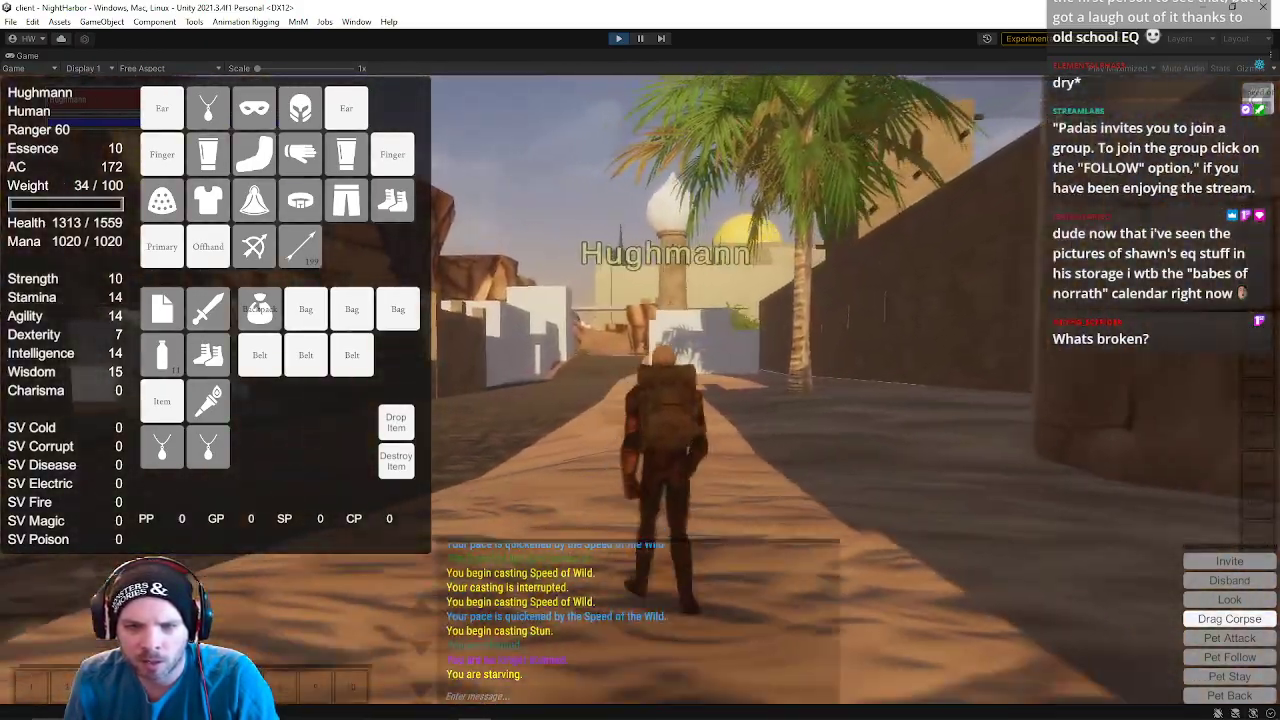
{"action": "key", "text": "w"}
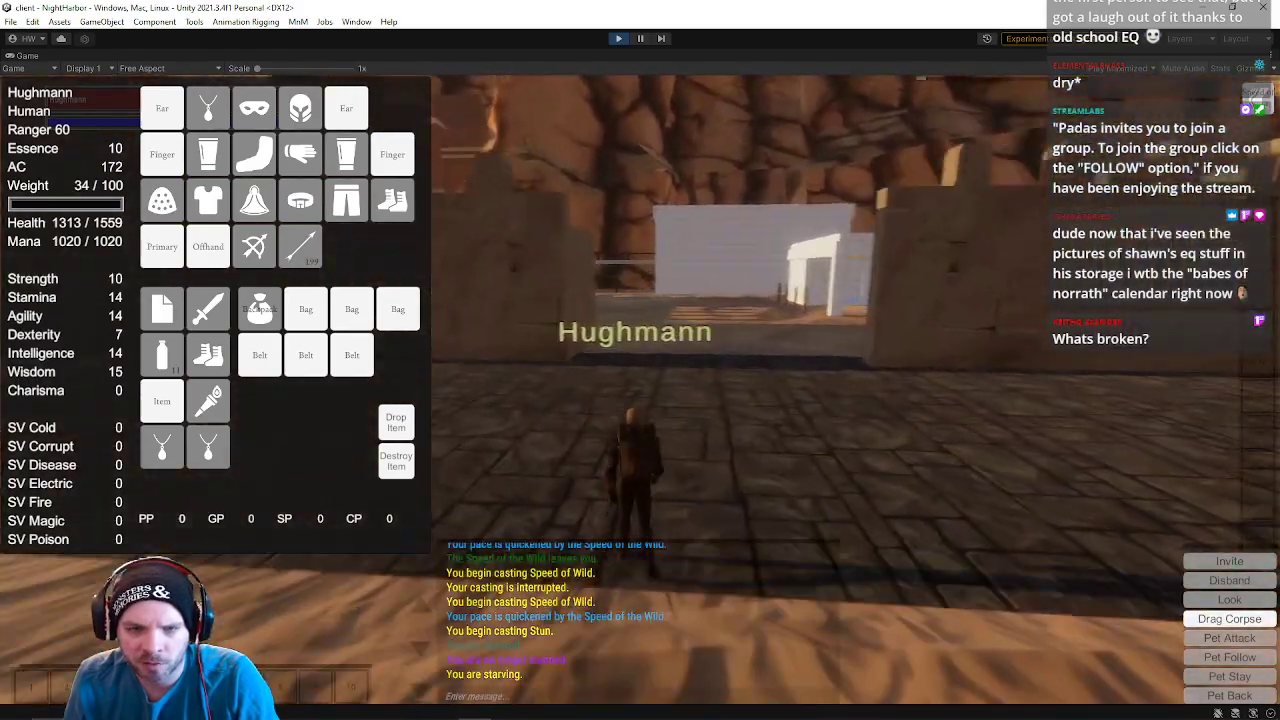
- Run the character from the gate along the sandy and cobbled street between the white buildings to inspect the street surface
{"action": "key", "text": "w"}
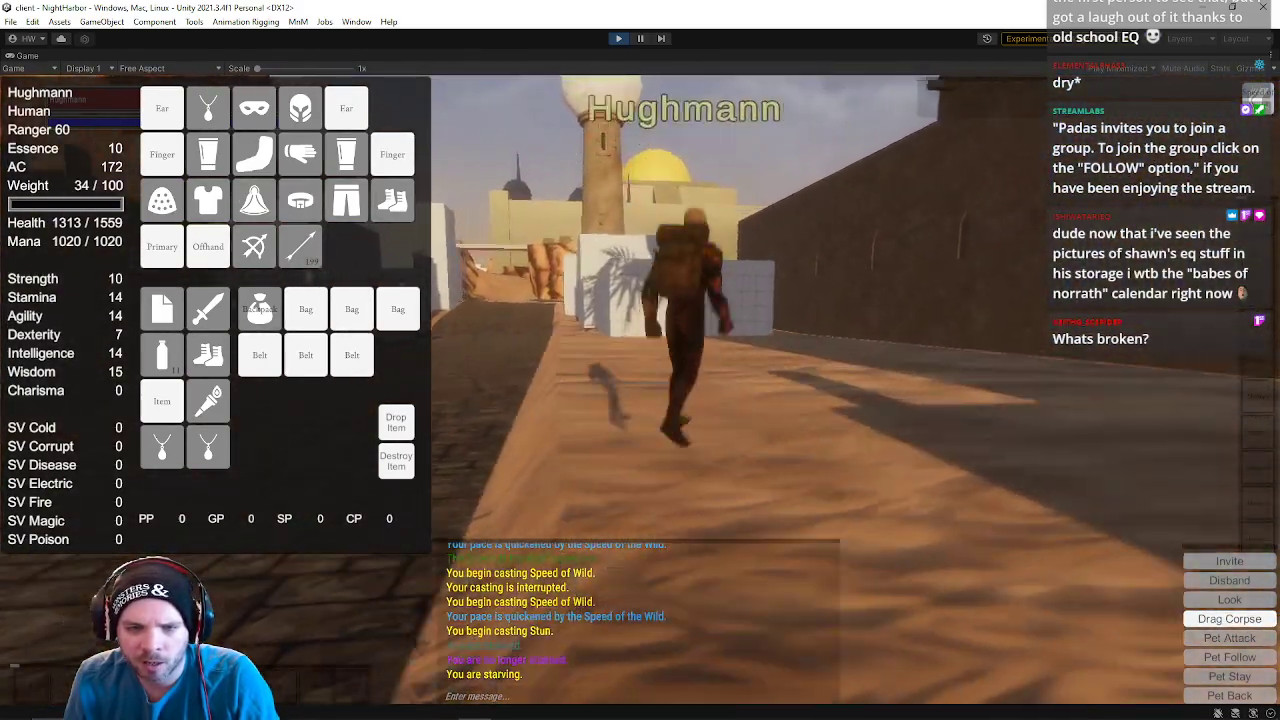
{"action": "key", "text": "w"}
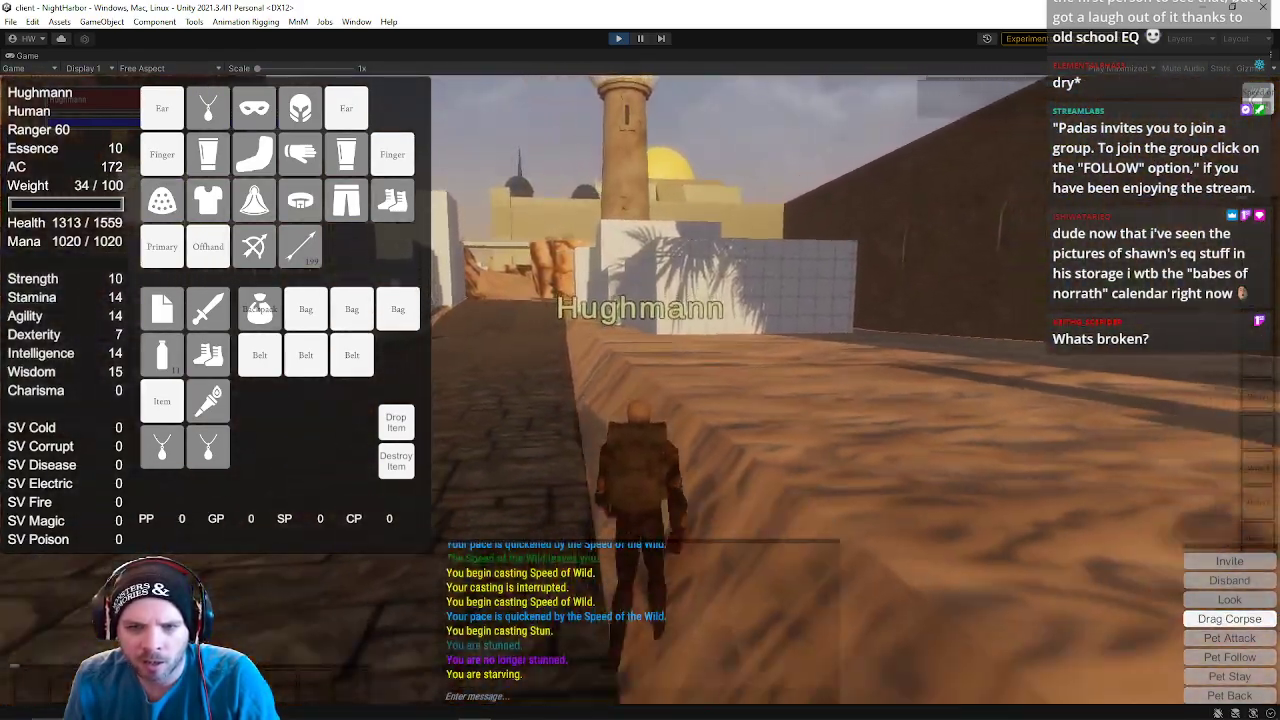
{"action": "key", "text": "w"}
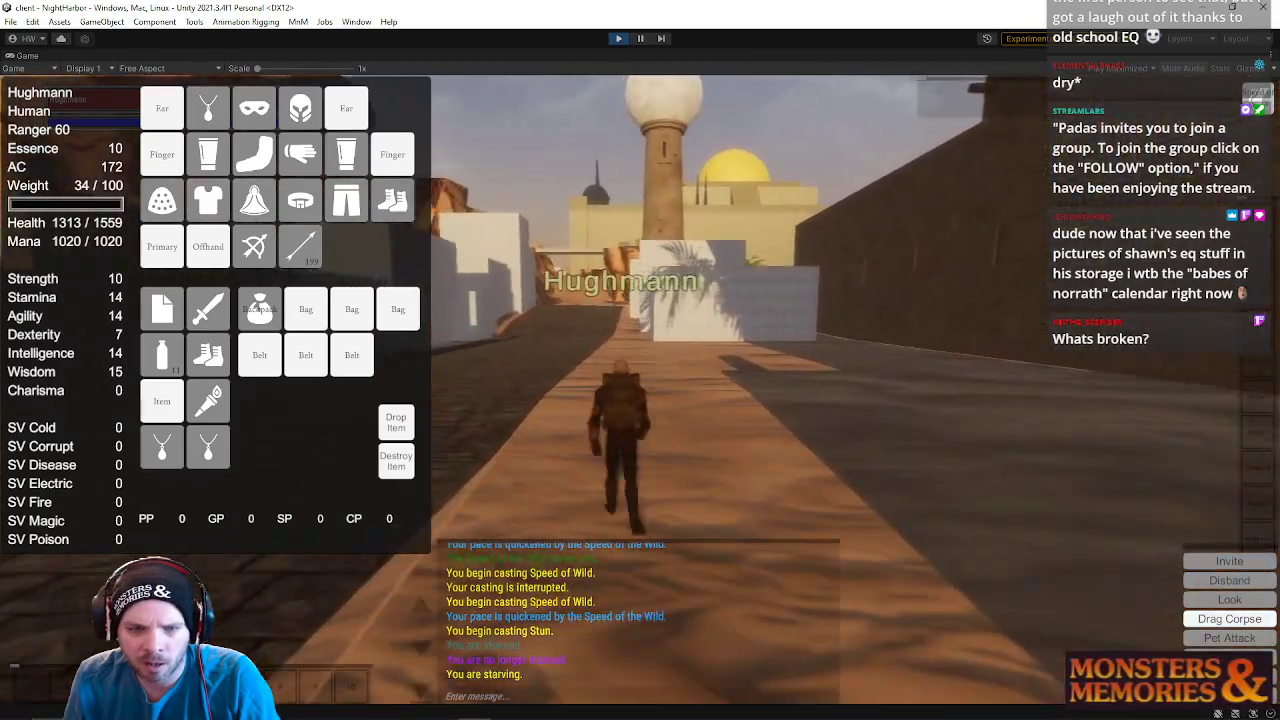
{"action": "key", "text": "w"}
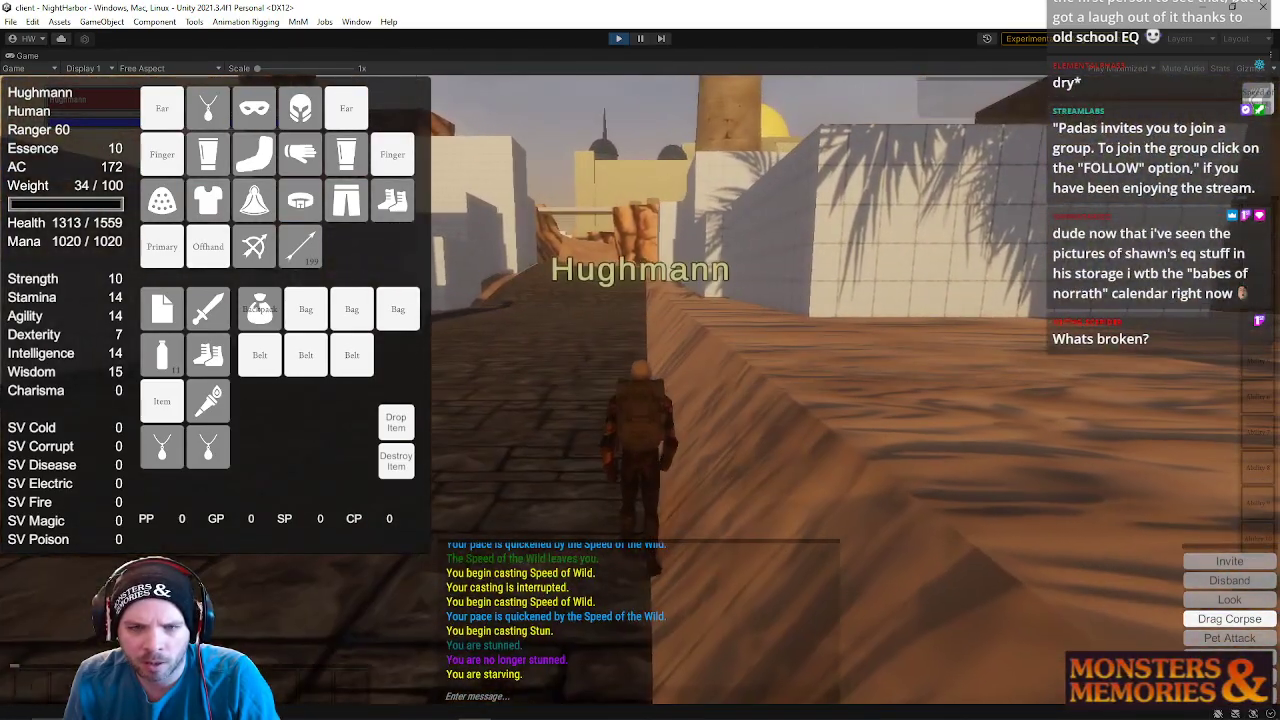
{"action": "key", "text": "space"}
{"action": "key", "text": "w"}
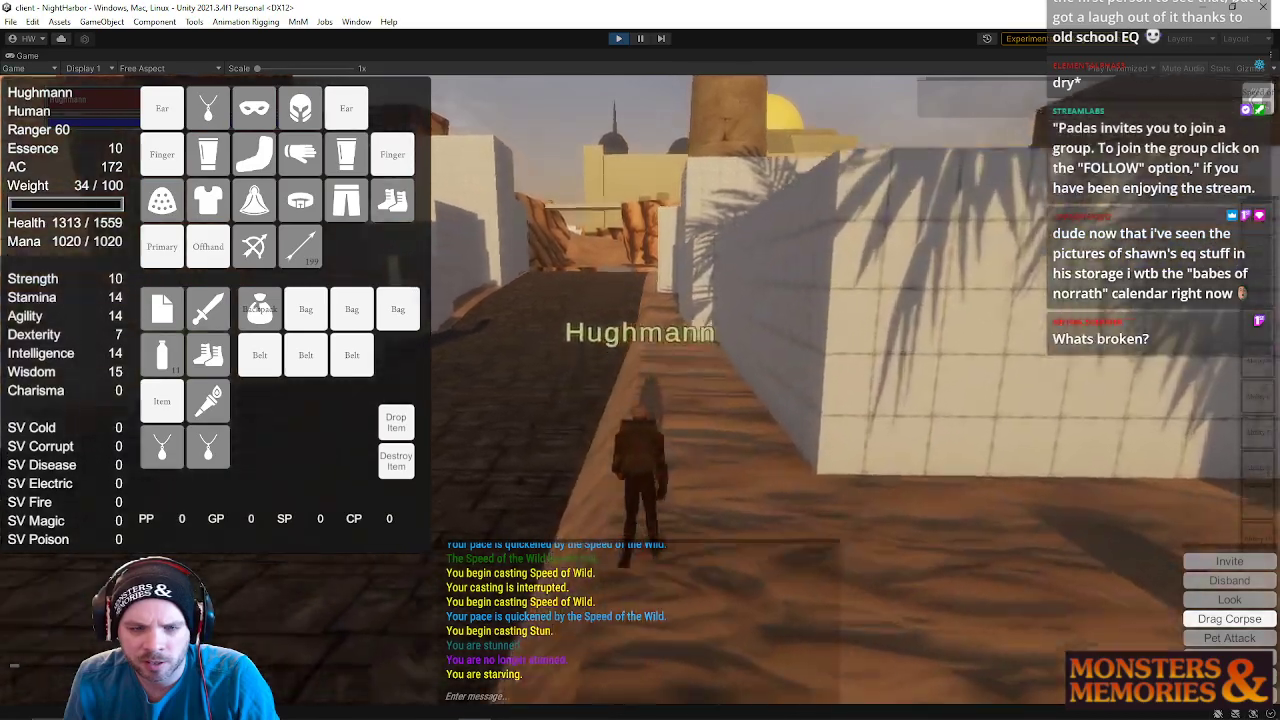
{"action": "key", "text": "w"}
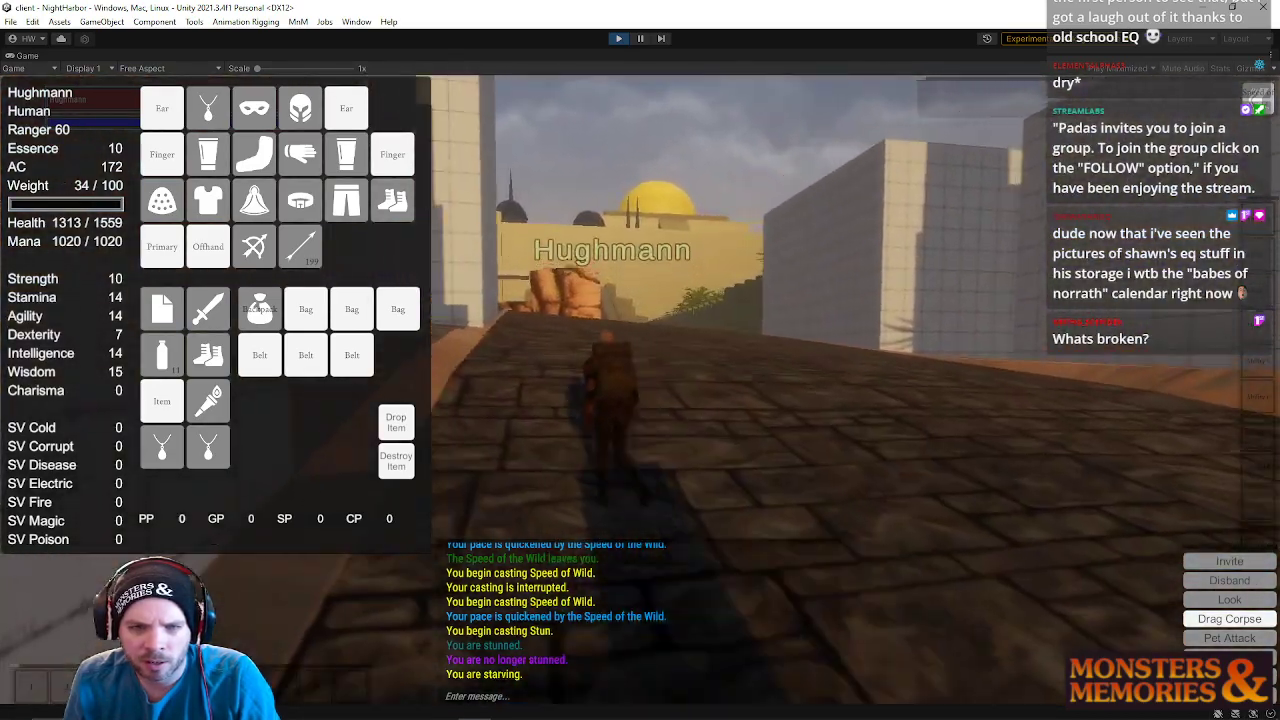
{"action": "key", "text": "w"}
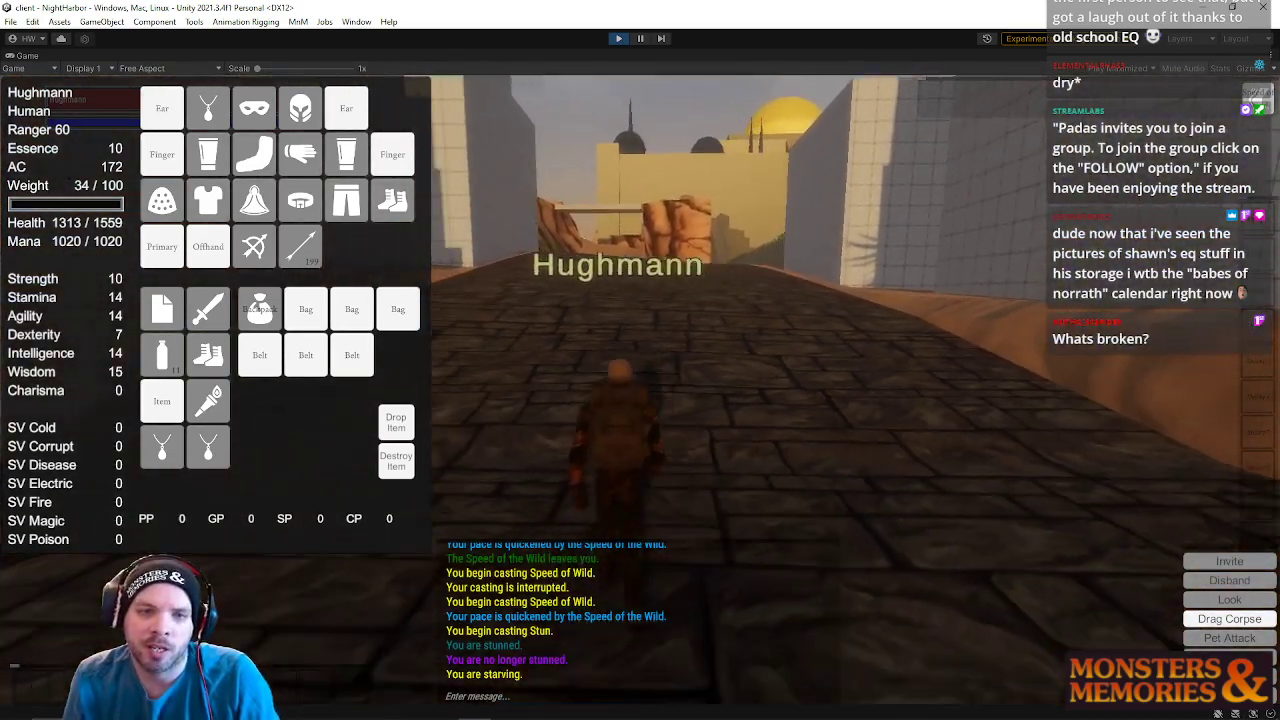
{"action": "key", "text": "w"}
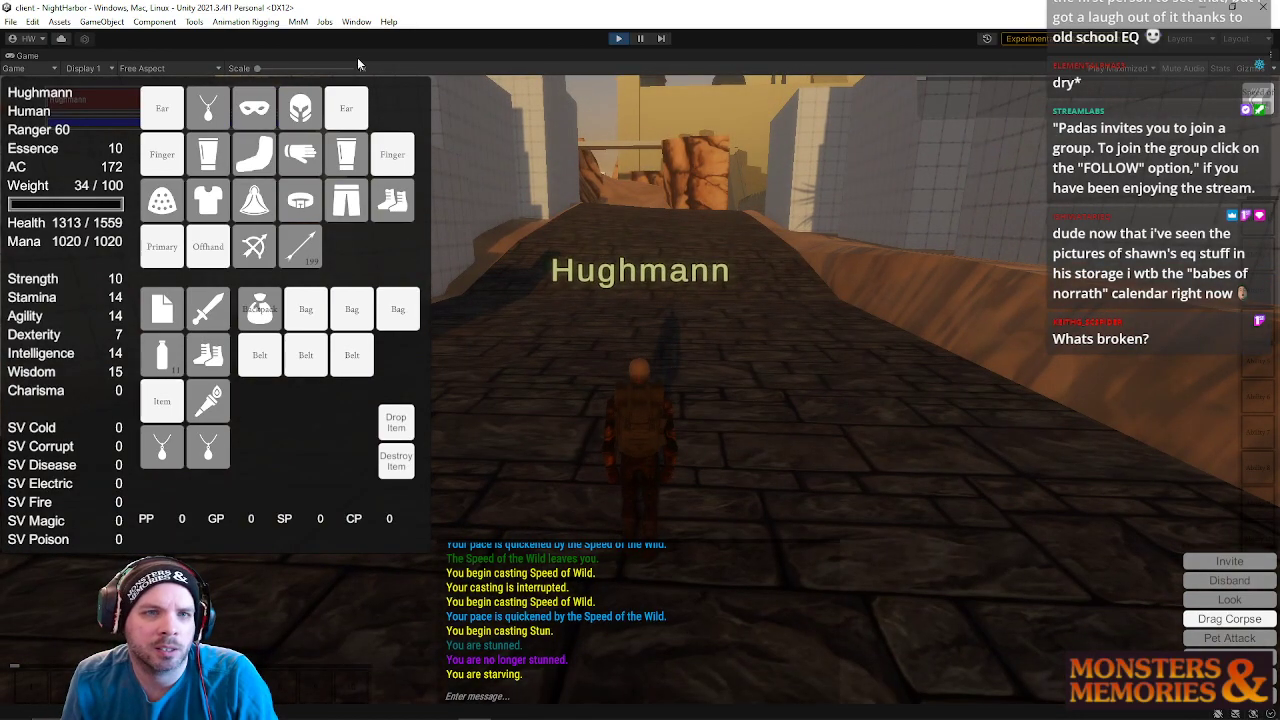
- Stop play mode and reopen the recent NightHarbor scene for editing
{"action": "left_click", "coordinate": [616, 40]}
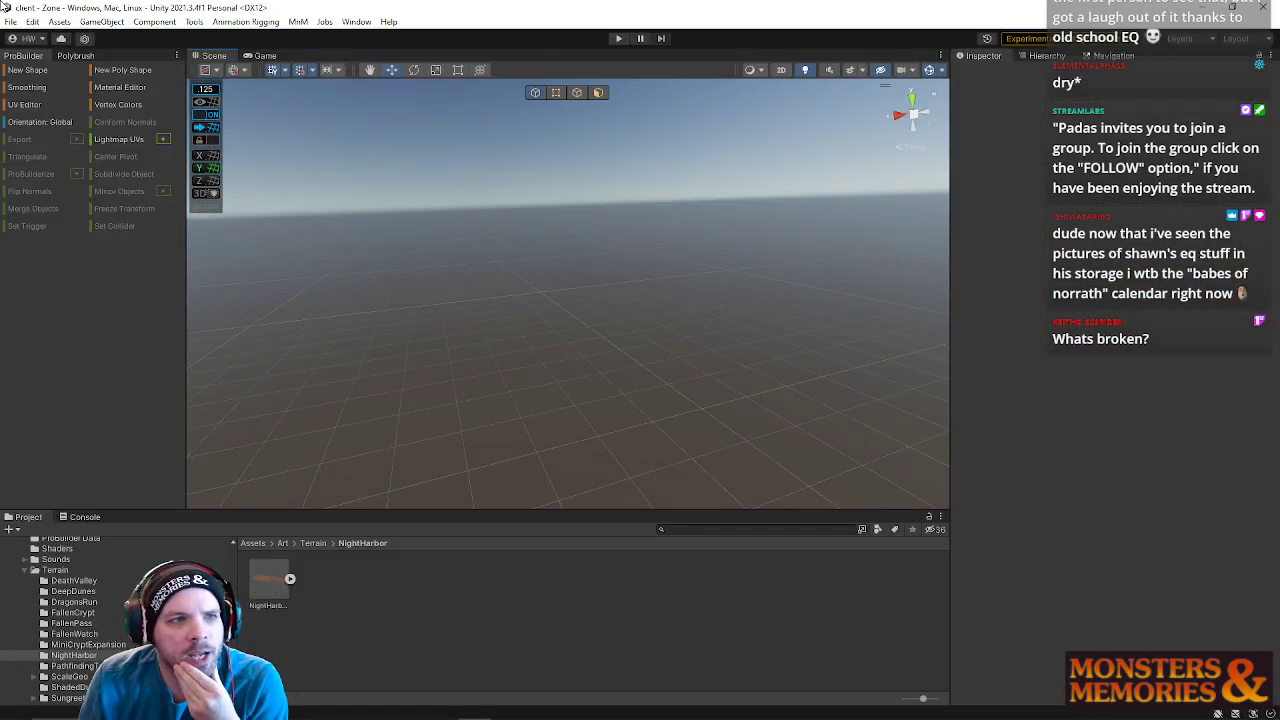
{"action": "left_click", "coordinate": [10, 21]}
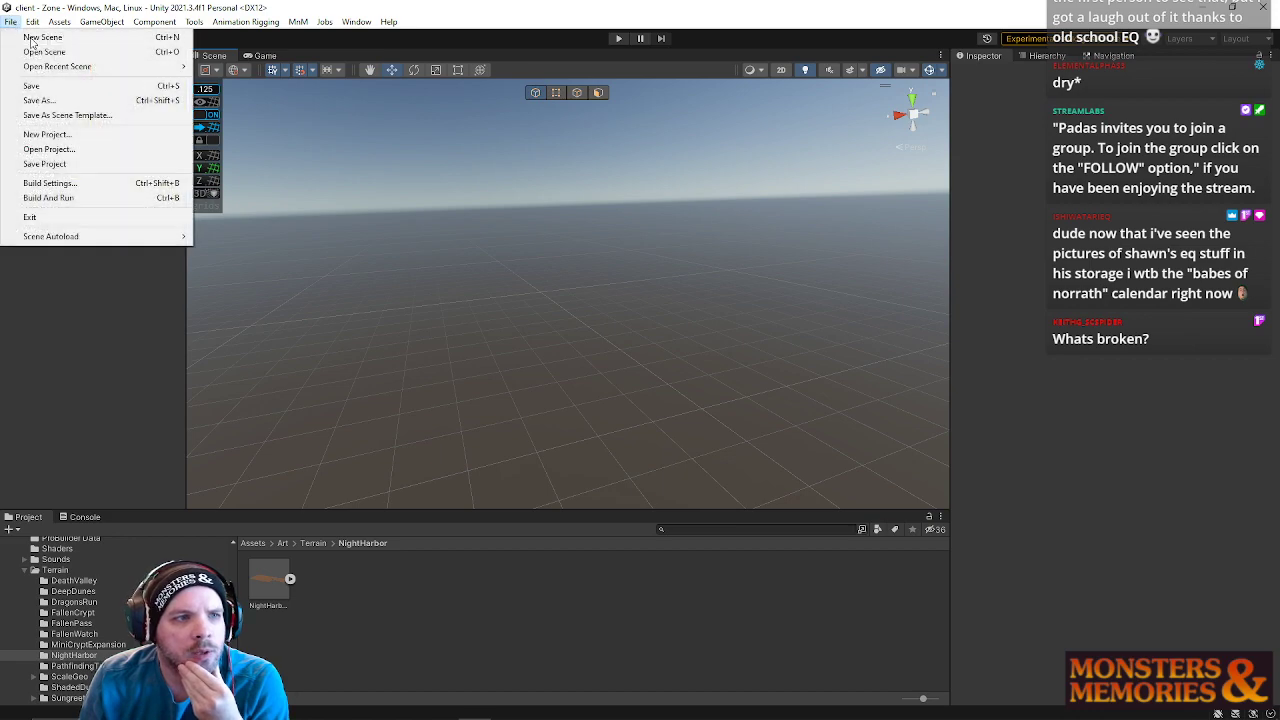
{"action": "mouse_move", "coordinate": [67, 67]}
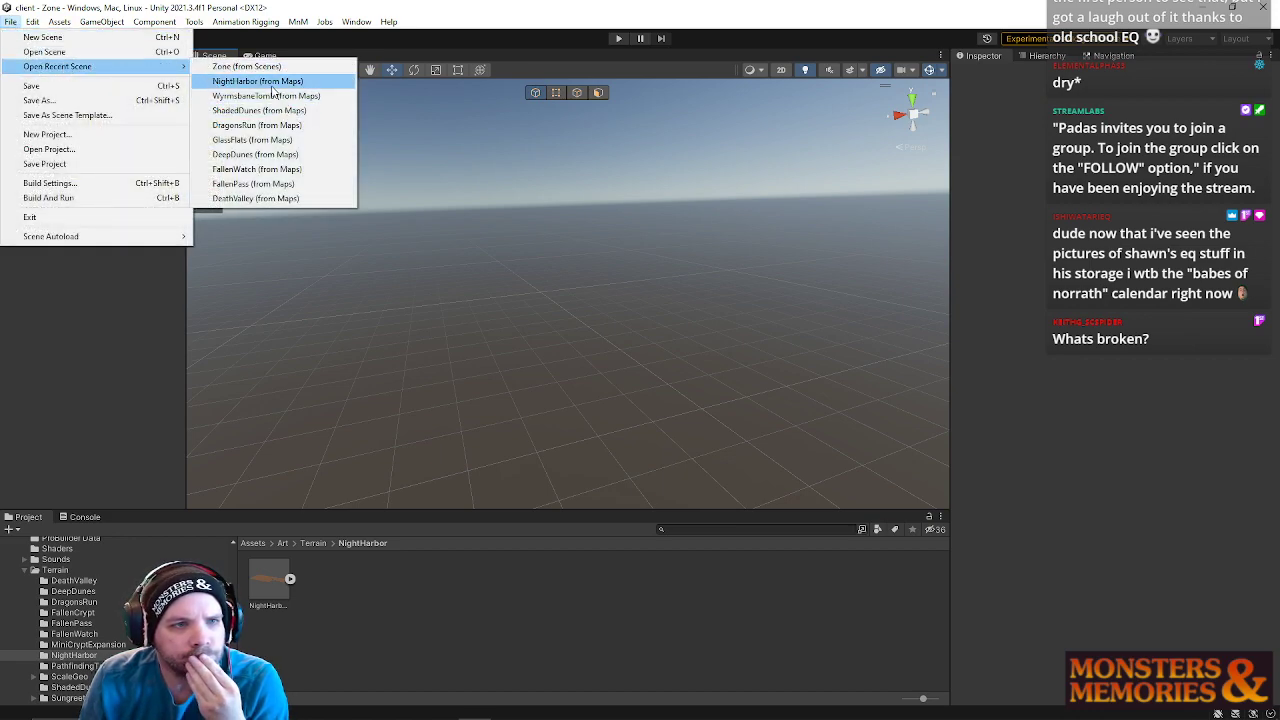
{"action": "left_click", "coordinate": [272, 84]}
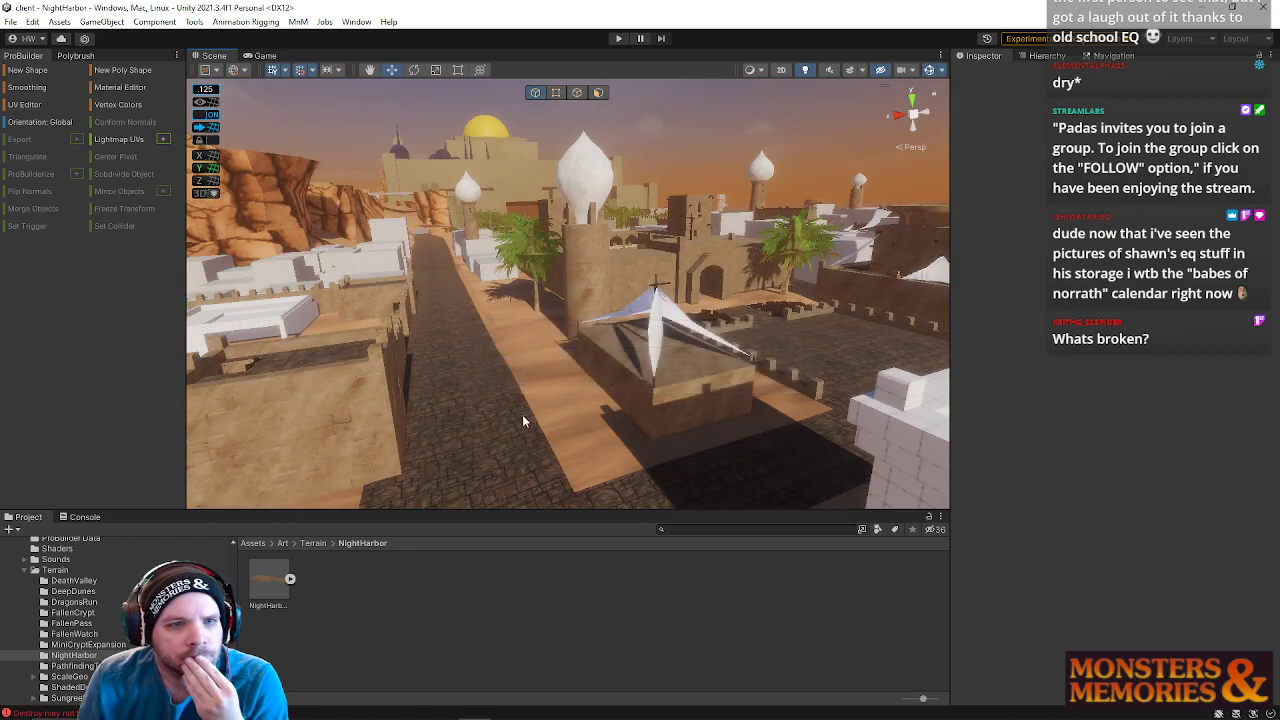
- Select the NightHarbor terrain mesh and lower an edge along the cobbled street's side, beside the white building, in edge selection mode
{"action": "right_click_drag", "start_coordinate": [522, 416], "coordinate": [564, 301]}
{"action": "key", "text": "w"}
{"action": "left_click", "coordinate": [518, 350]}
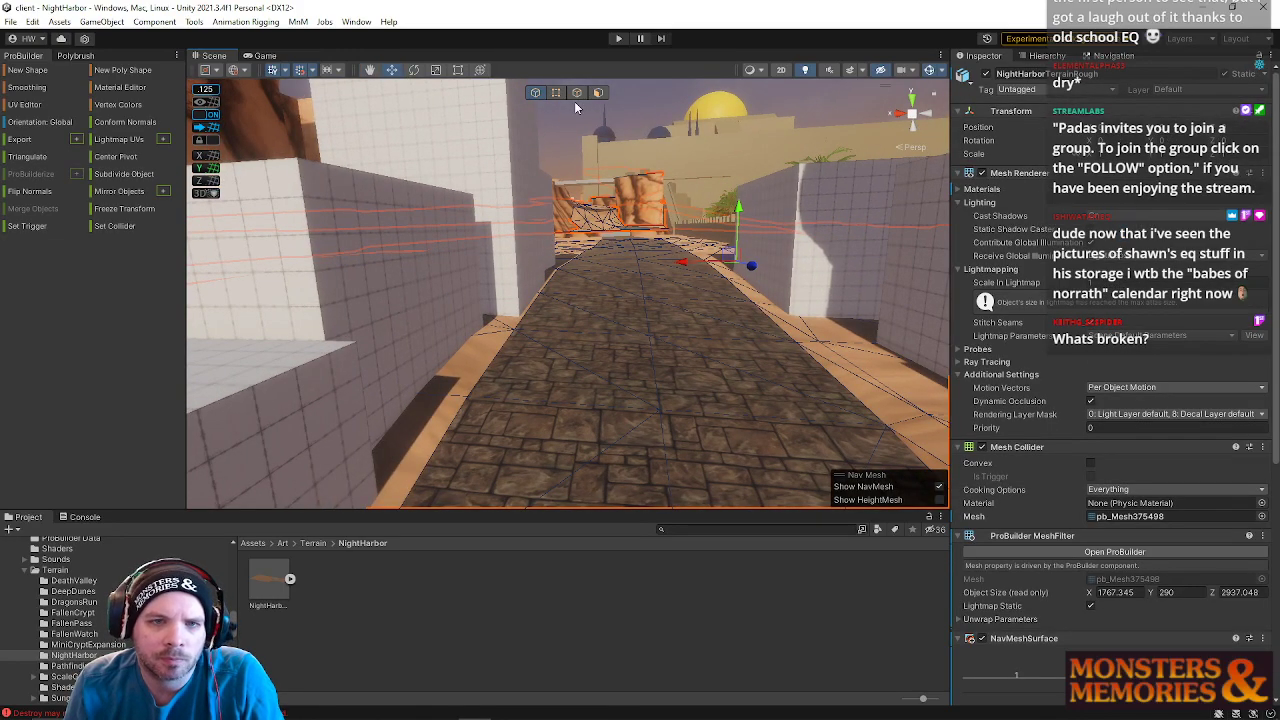
{"action": "left_click", "coordinate": [576, 94]}
{"action": "left_click", "coordinate": [548, 255]}
{"action": "left_click_drag", "start_coordinate": [549, 258], "coordinate": [548, 288]}
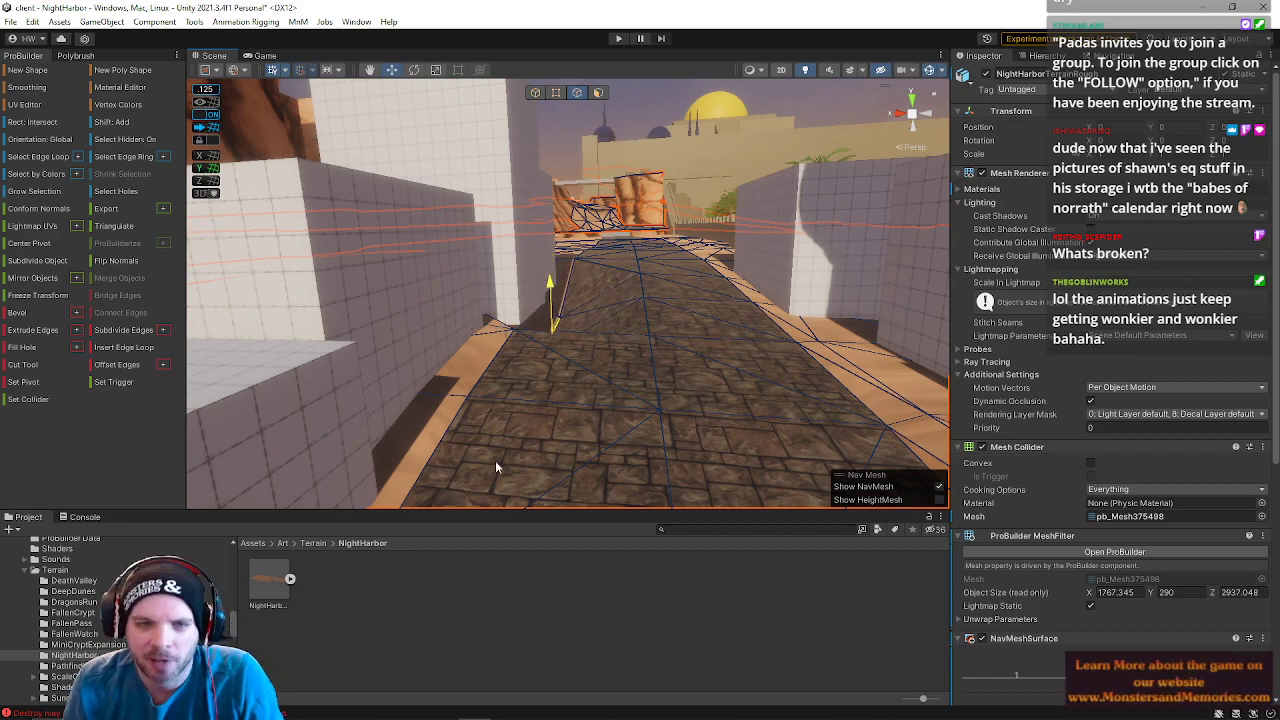
{"action": "left_click", "coordinate": [544, 349]}
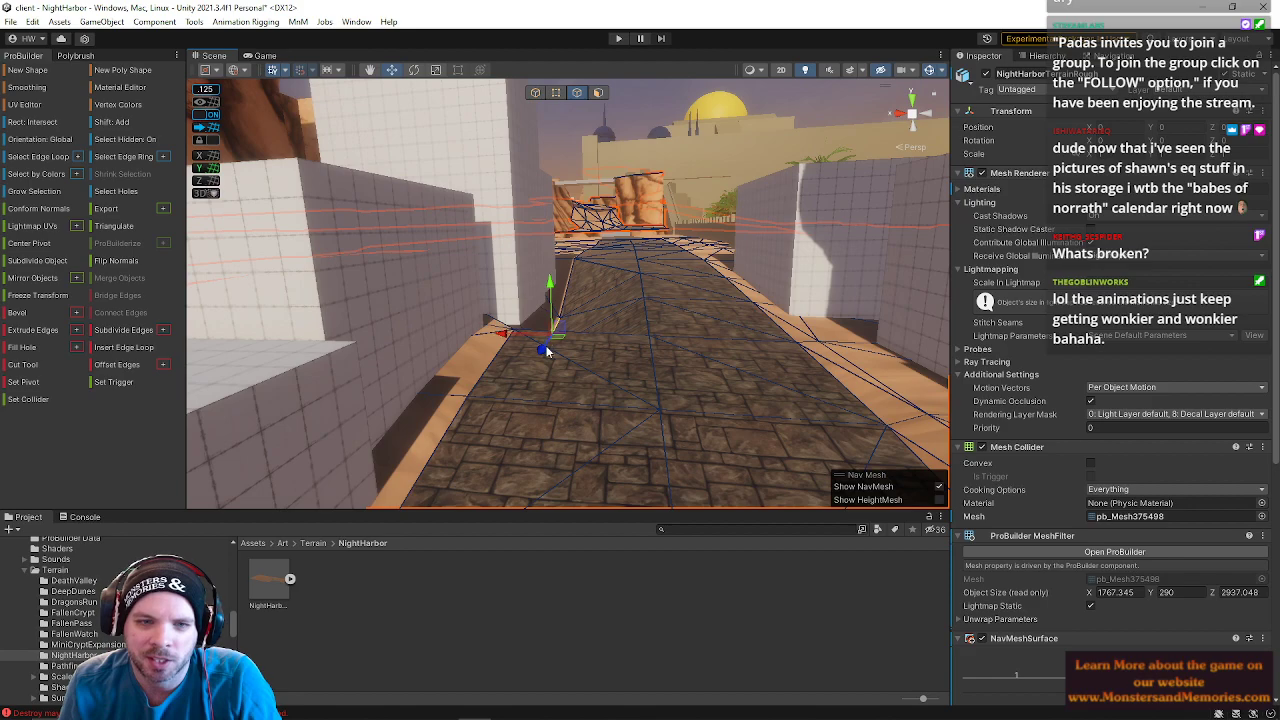
- Select a terrain edge running across the cobbled street between the white buildings and raise it vertically
{"action": "key", "text": "s"}
{"action": "right_click_drag", "start_coordinate": [588, 342], "coordinate": [588, 342]}
{"action": "left_click", "coordinate": [646, 370]}
{"action": "left_click_drag", "start_coordinate": [622, 320], "coordinate": [620, 292]}
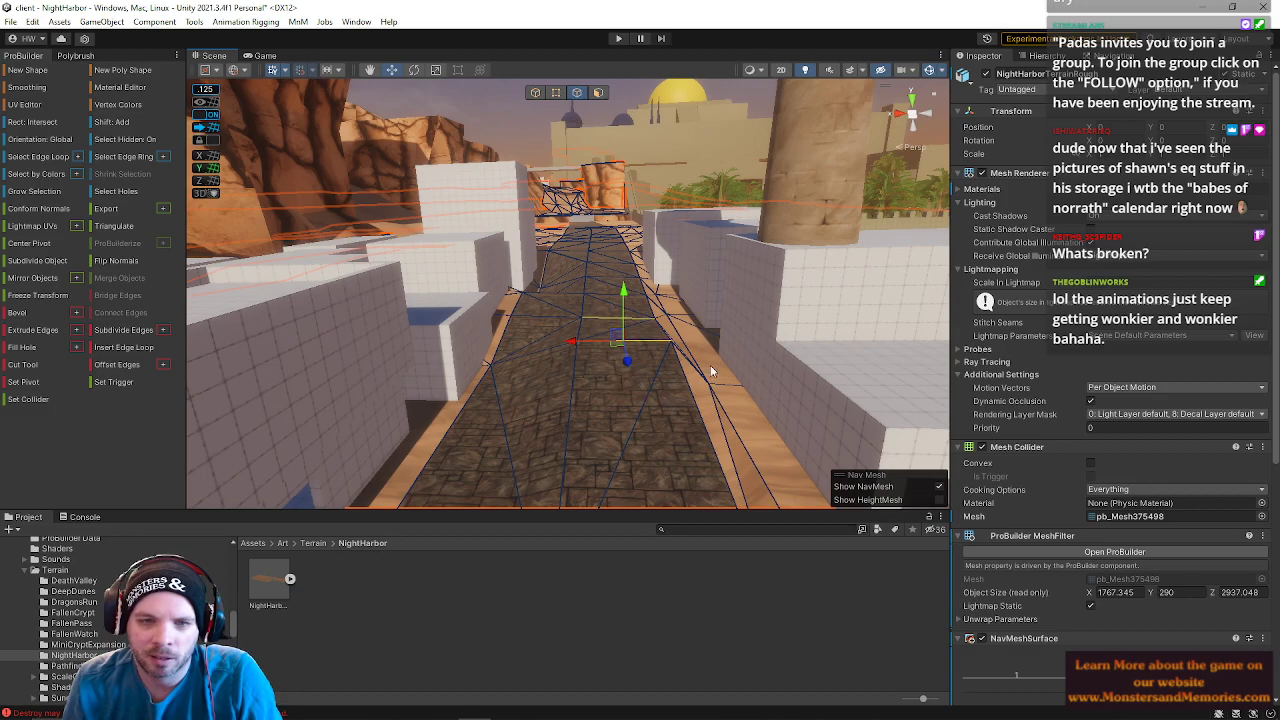
- Raise a terrain edge across the far end of the cobbled street between the palm tree and the crenellated wall
{"action": "left_click", "coordinate": [636, 400]}
{"action": "right_click_drag", "start_coordinate": [635, 398], "coordinate": [24, 438]}
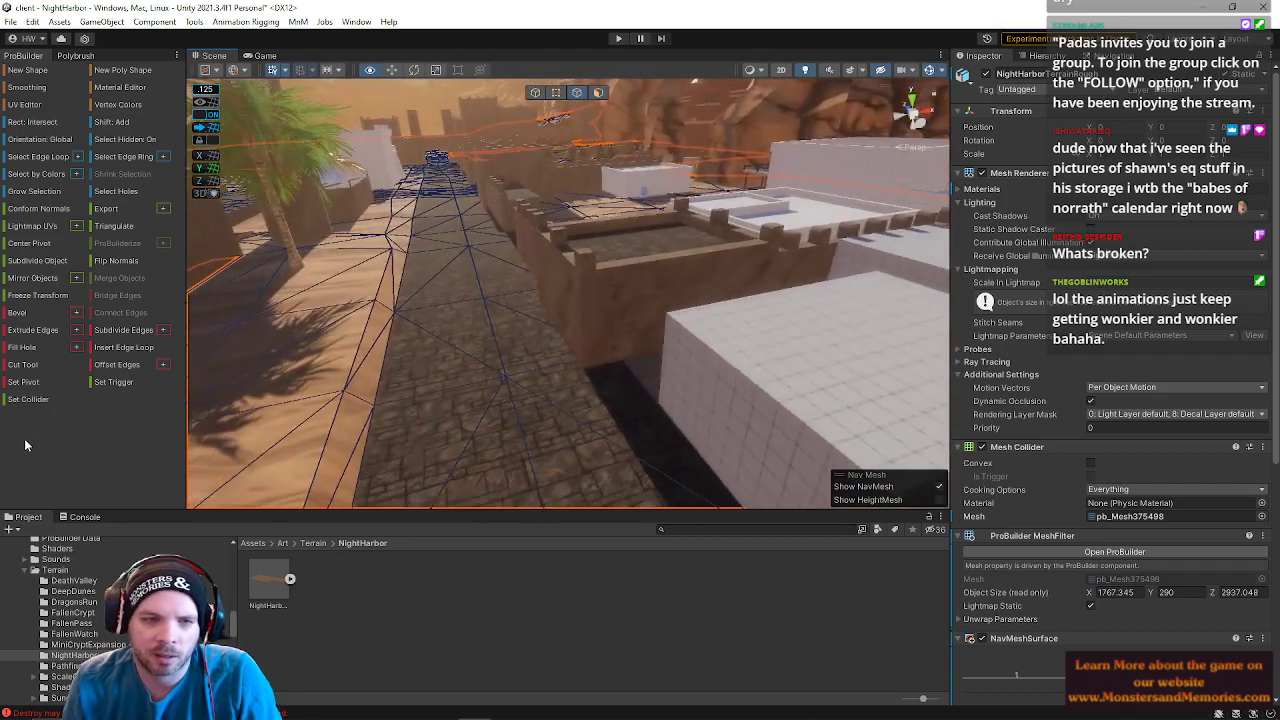
{"action": "left_click", "coordinate": [435, 219]}
{"action": "left_click_drag", "start_coordinate": [434, 166], "coordinate": [434, 143]}
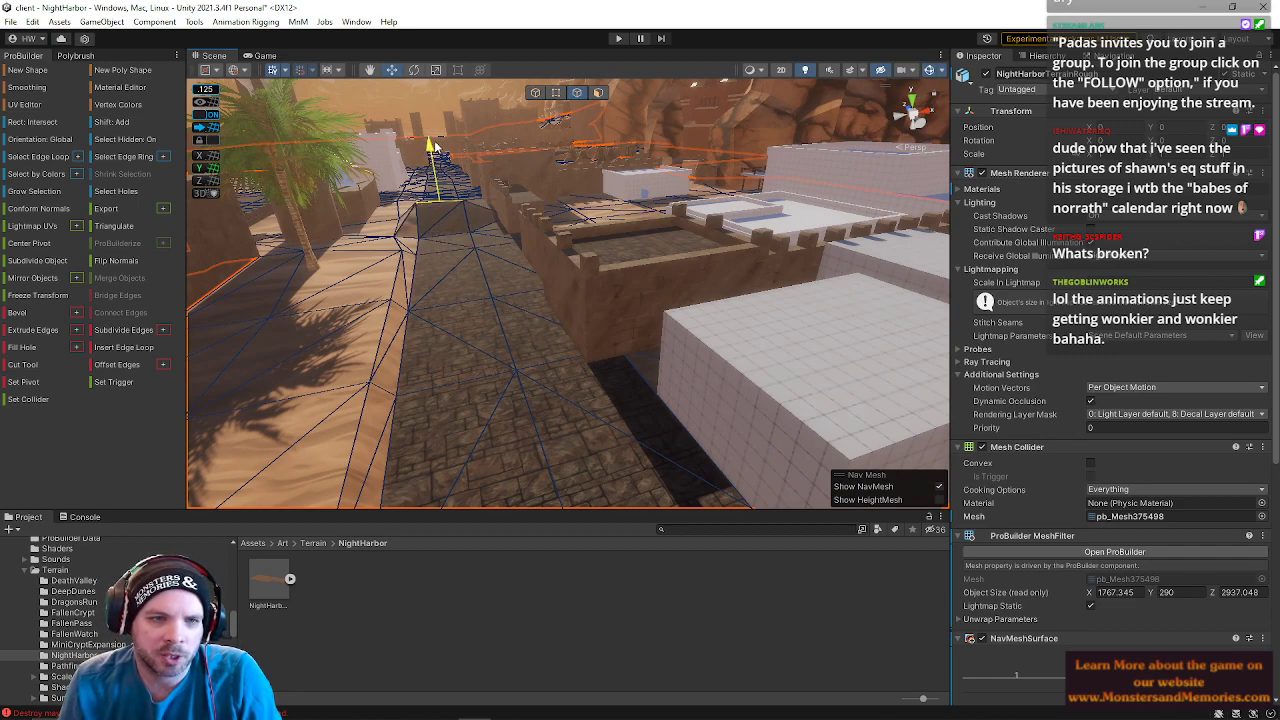
- Save the NightHarbor scene with the reshaped street
{"action": "left_click", "coordinate": [10, 22]}
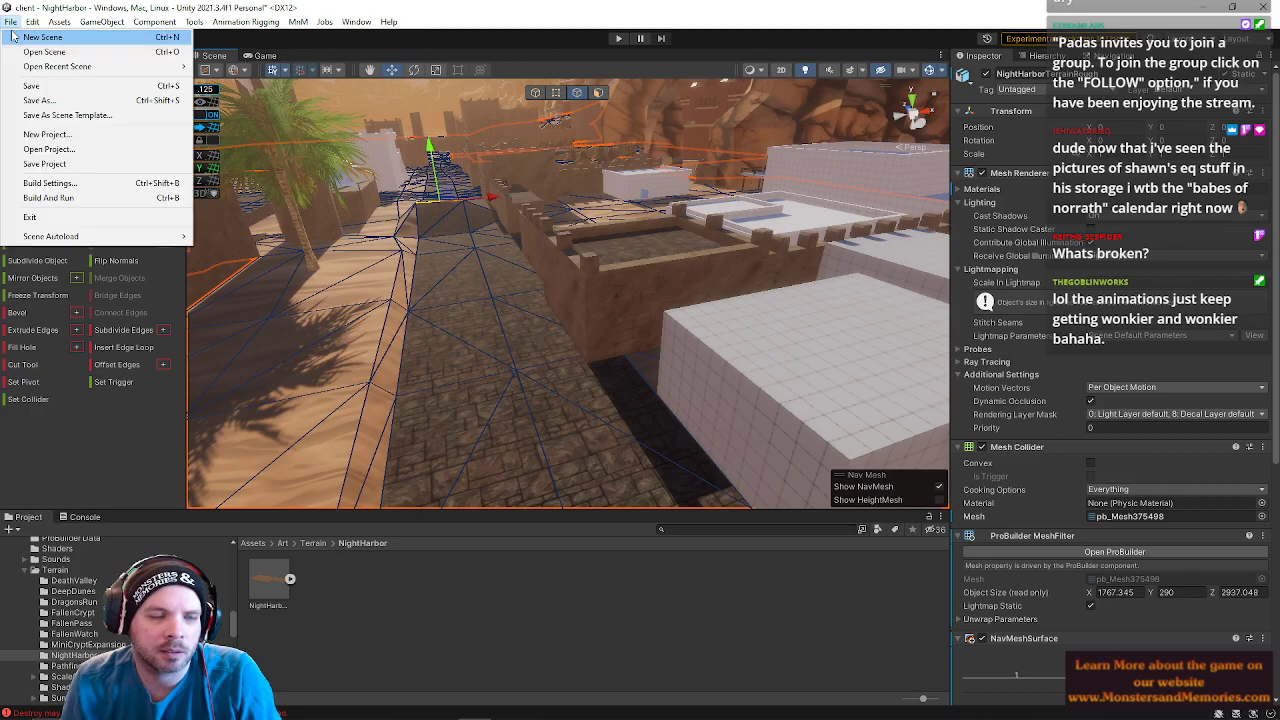
{"action": "right_click_drag", "start_coordinate": [446, 408], "coordinate": [152, 158]}
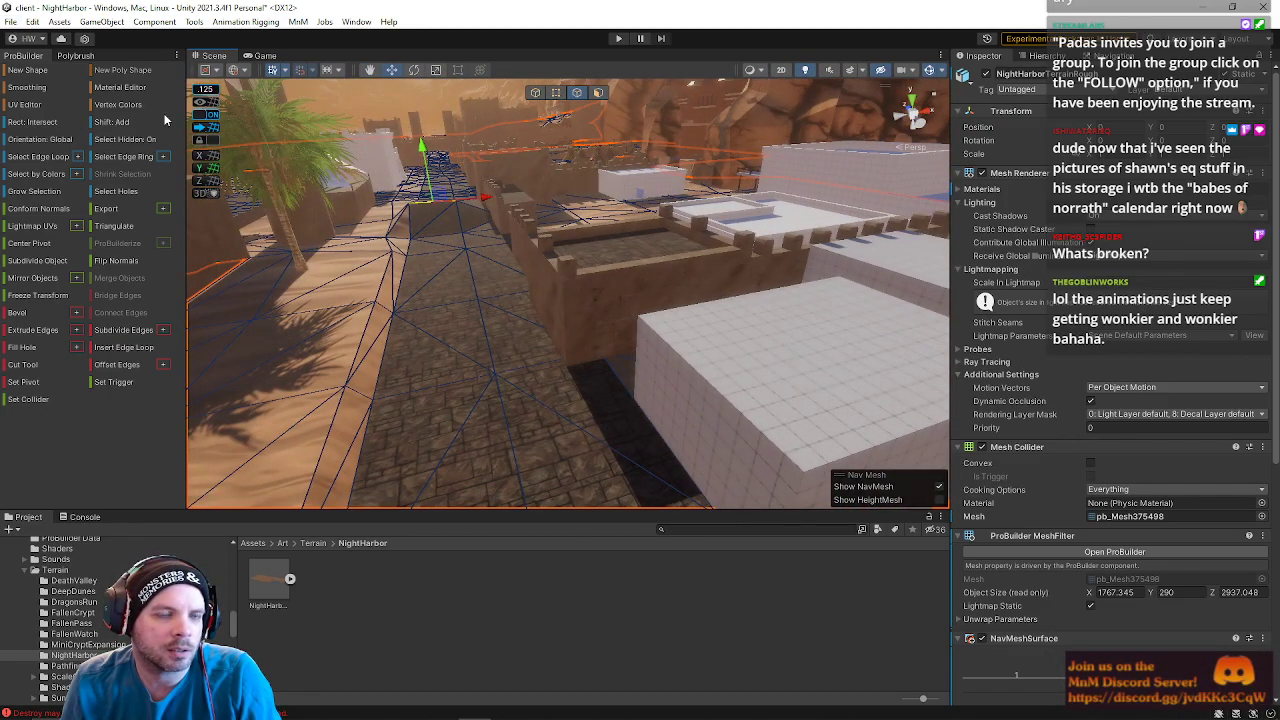
{"action": "left_click", "coordinate": [12, 22]}
{"action": "left_click", "coordinate": [38, 88]}
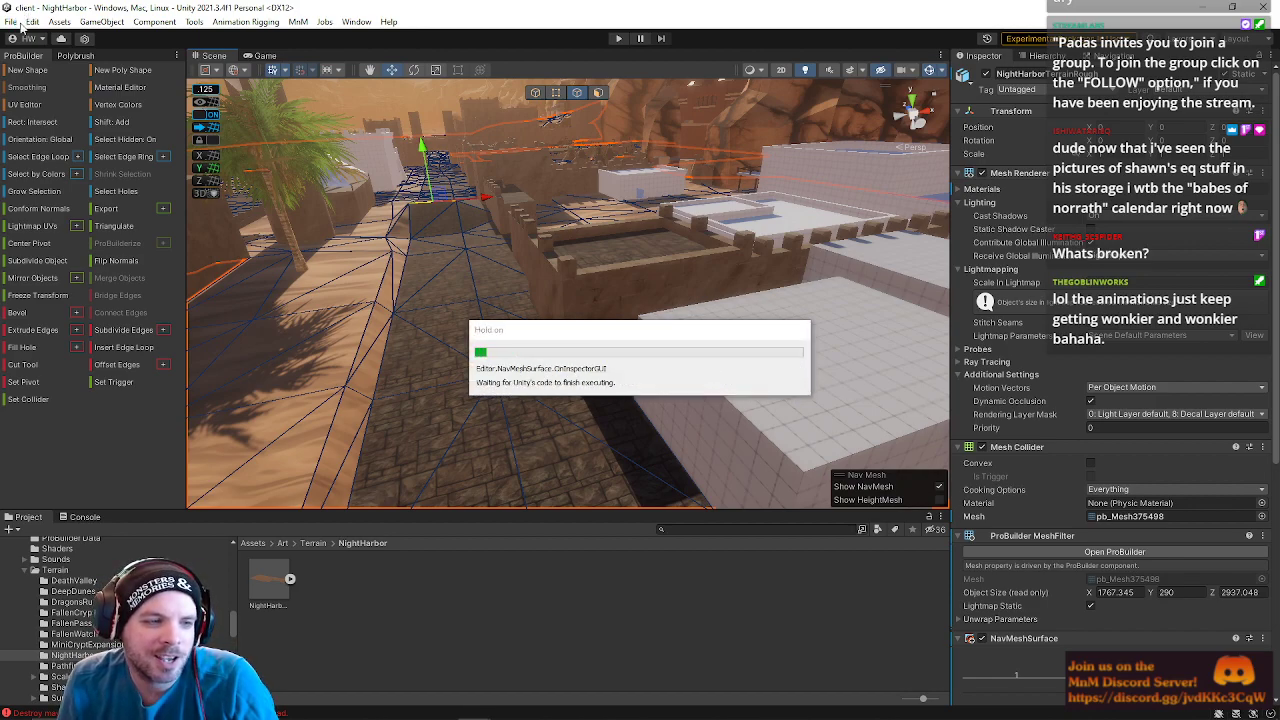
- Open the recent Zone scene and start play mode
{"action": "left_click", "coordinate": [10, 22]}
{"action": "mouse_move", "coordinate": [90, 66]}
{"action": "left_click", "coordinate": [250, 84]}
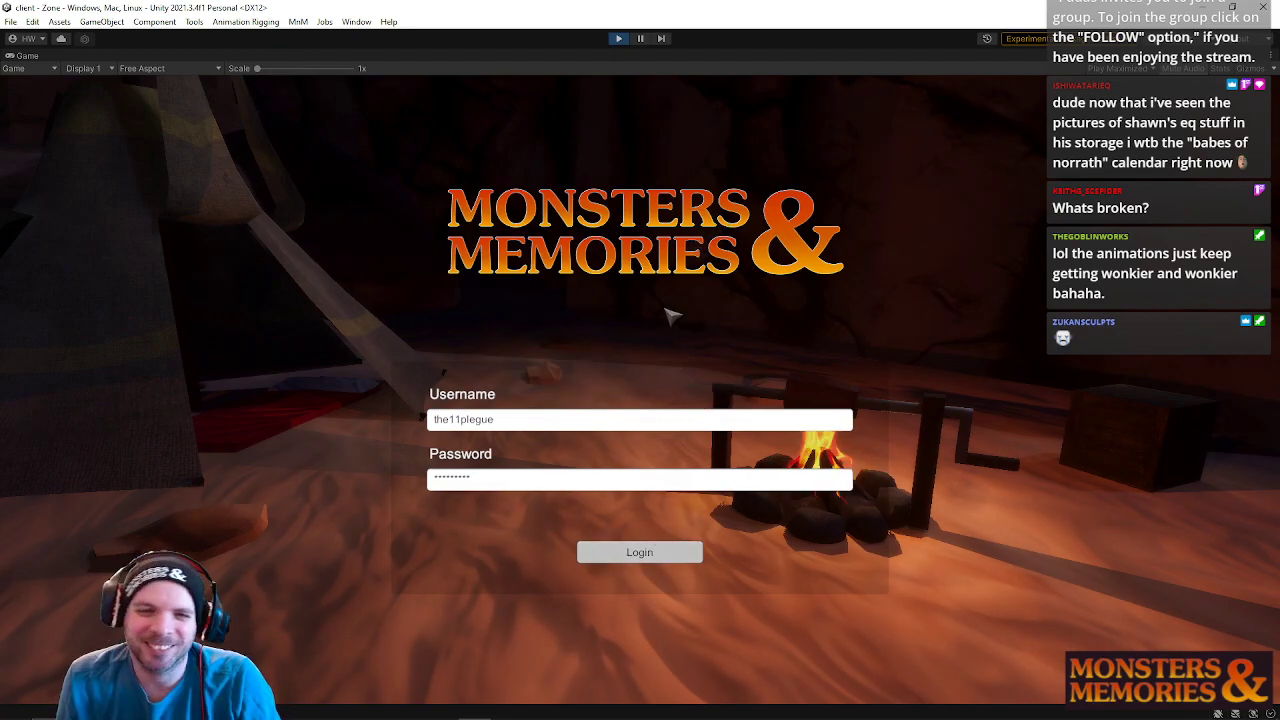
- Log in with the prefilled credentials, connect to the server and enter the world with the level 60 Human Ranger
{"action": "key", "text": "Return"}
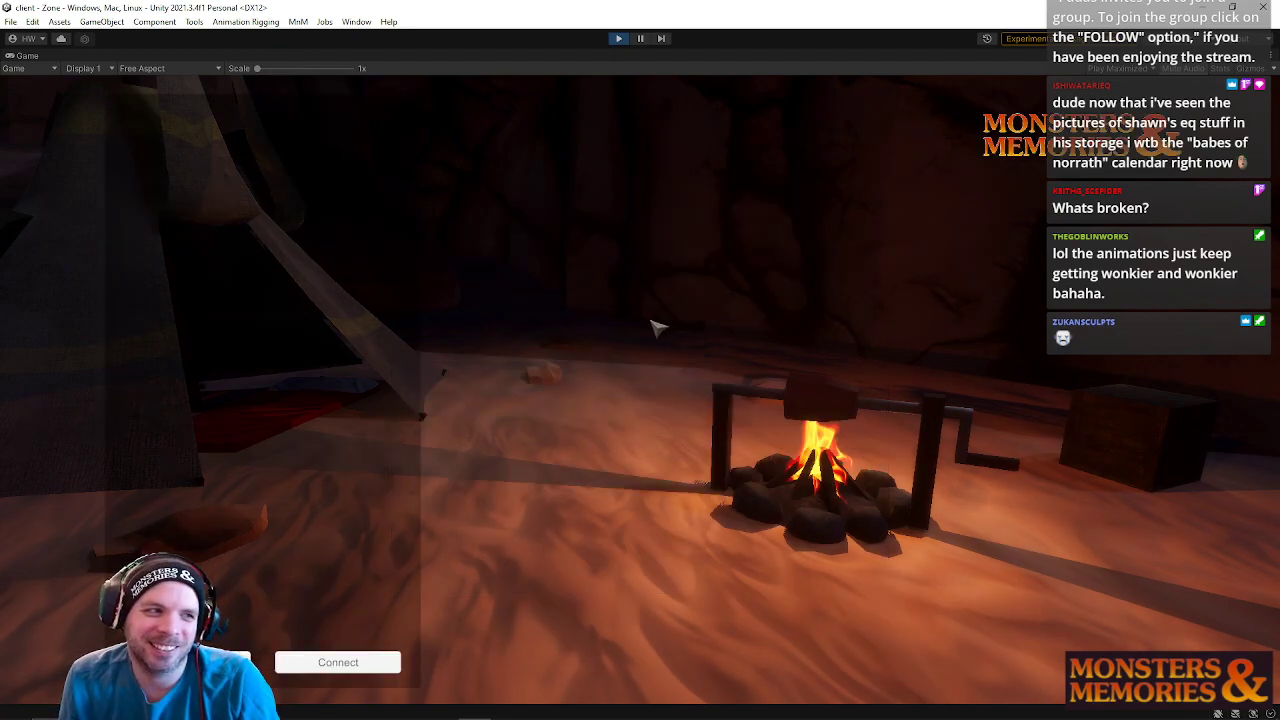
{"action": "left_click", "coordinate": [312, 672]}
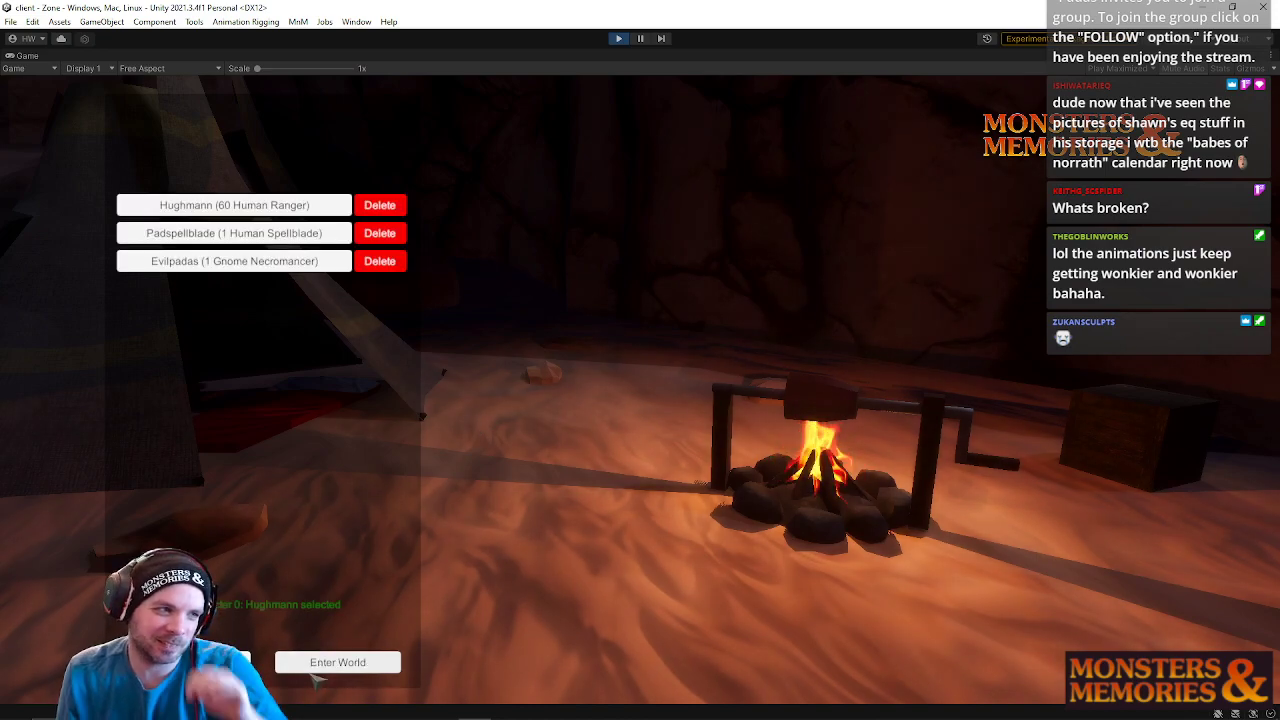
{"action": "left_click", "coordinate": [312, 672]}
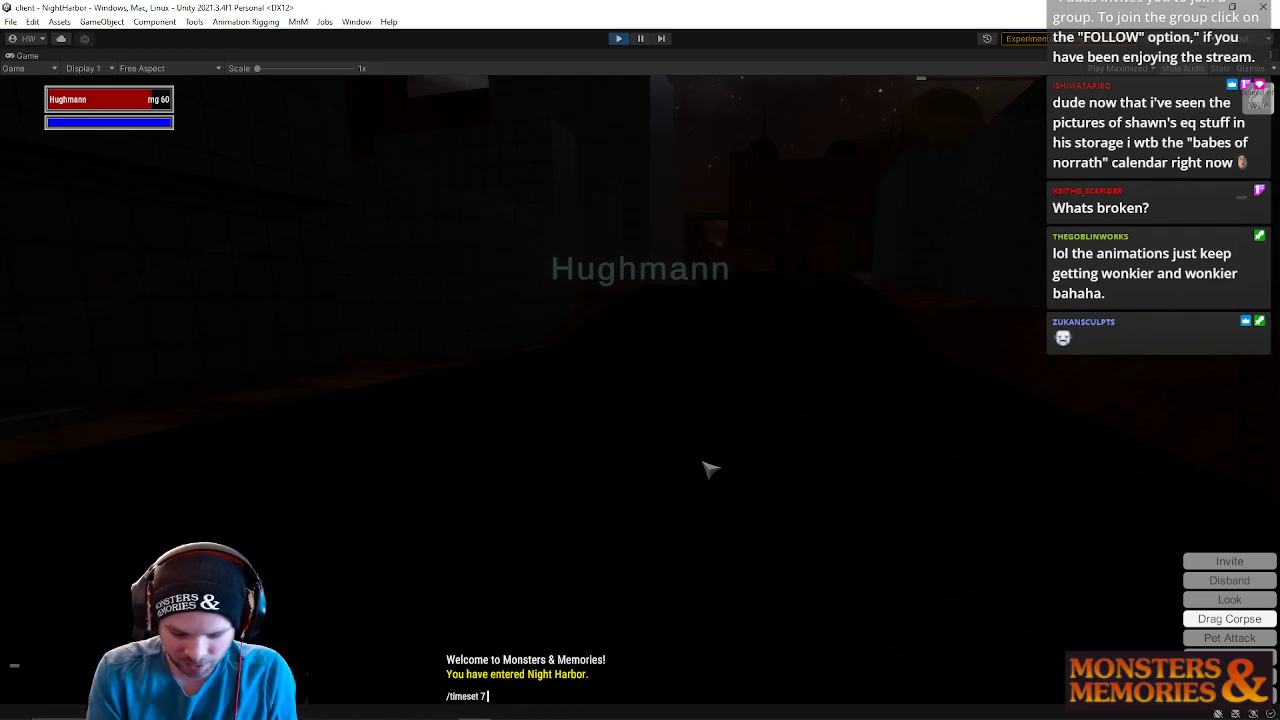
- Set the world time to 7 with /timeset and run the character over the reshaped cobbled street to inspect its slopes
{"action": "key", "text": "w"}
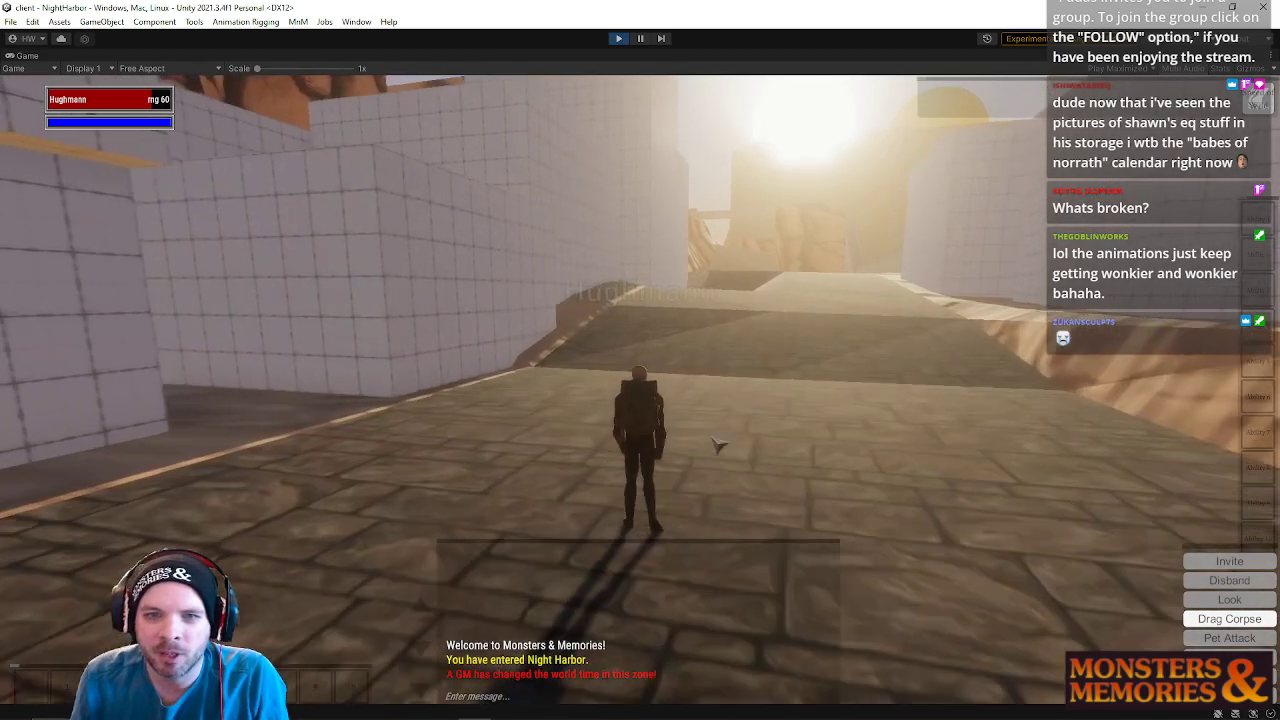
{"action": "key", "text": "w"}
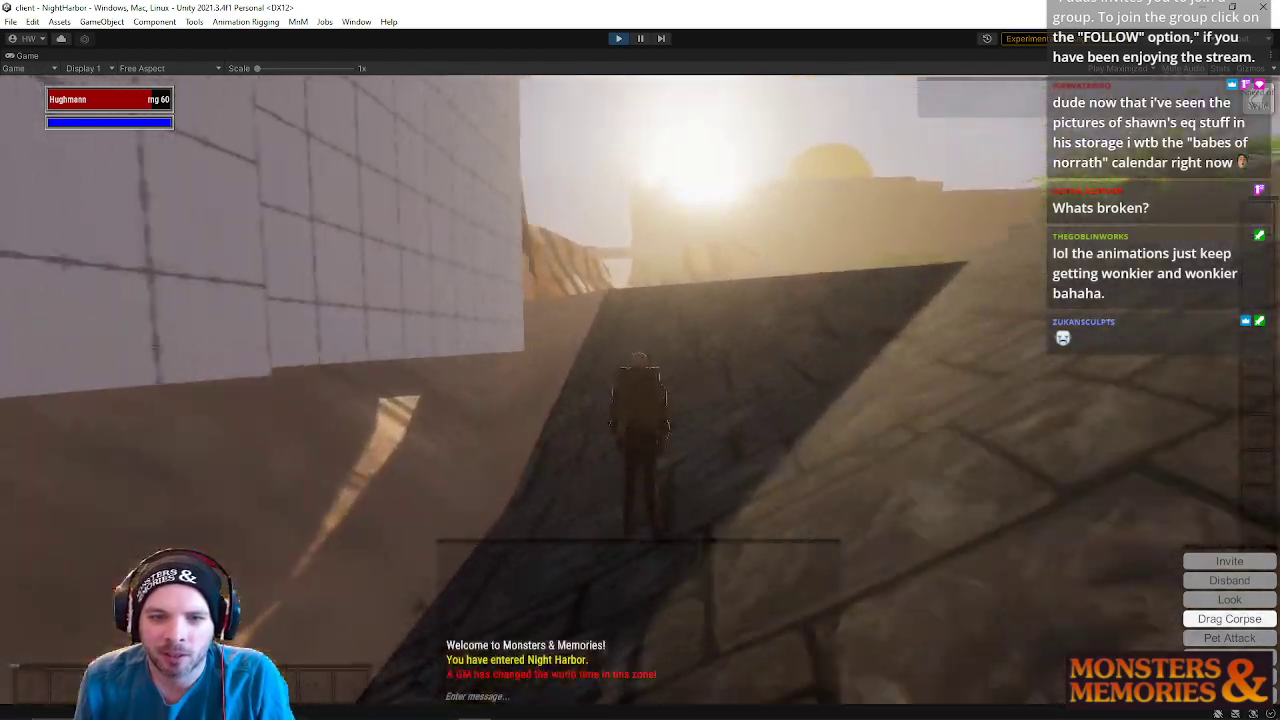
{"action": "key", "text": "w"}
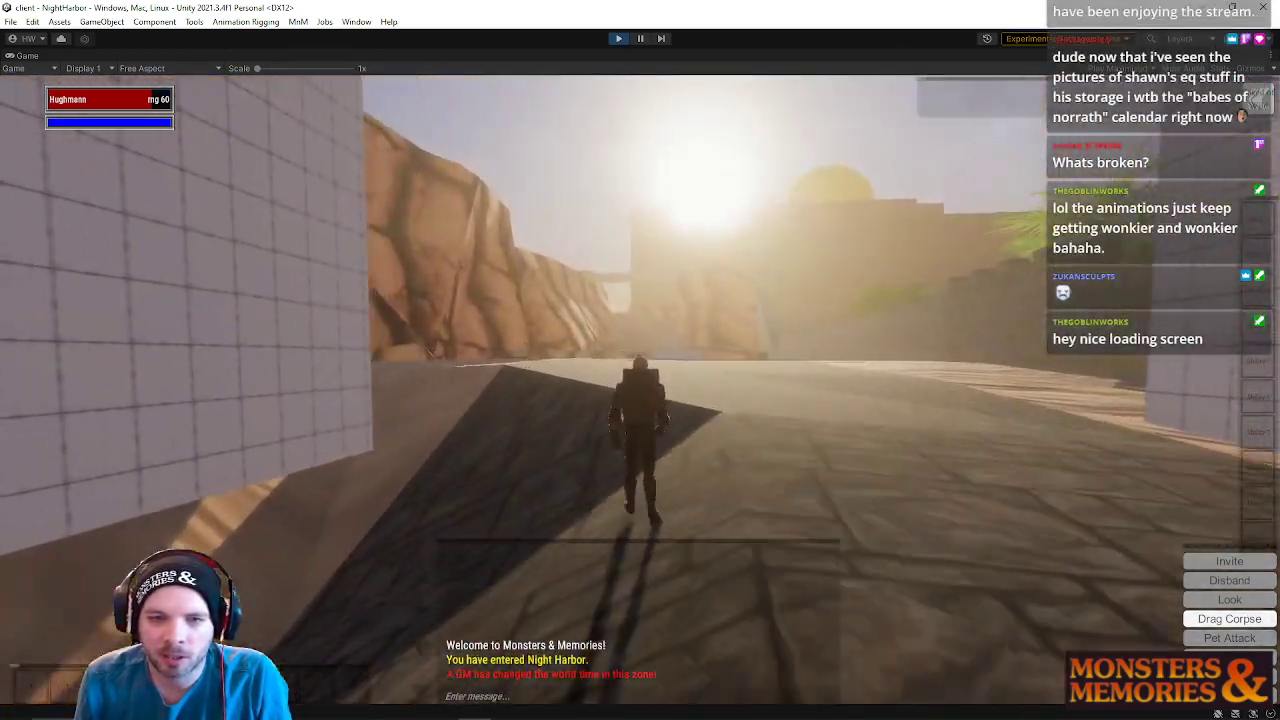
{"action": "key", "text": "w"}
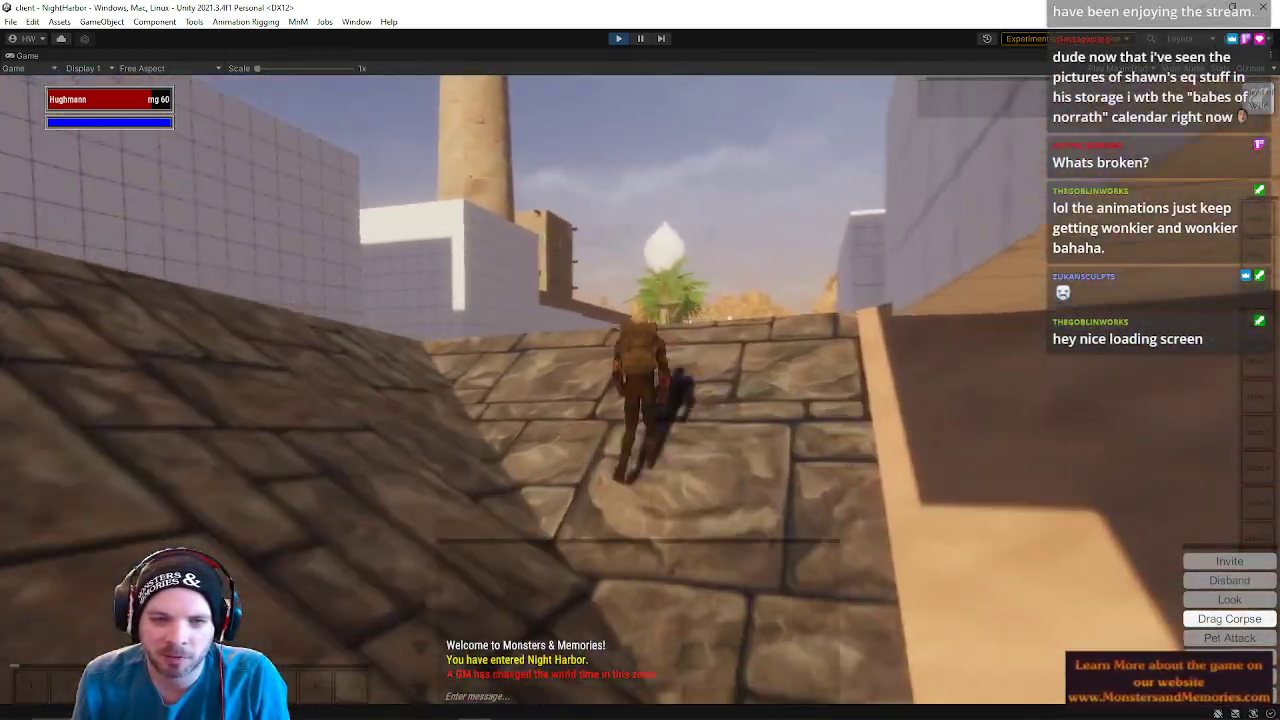
{"action": "key", "text": "w"}
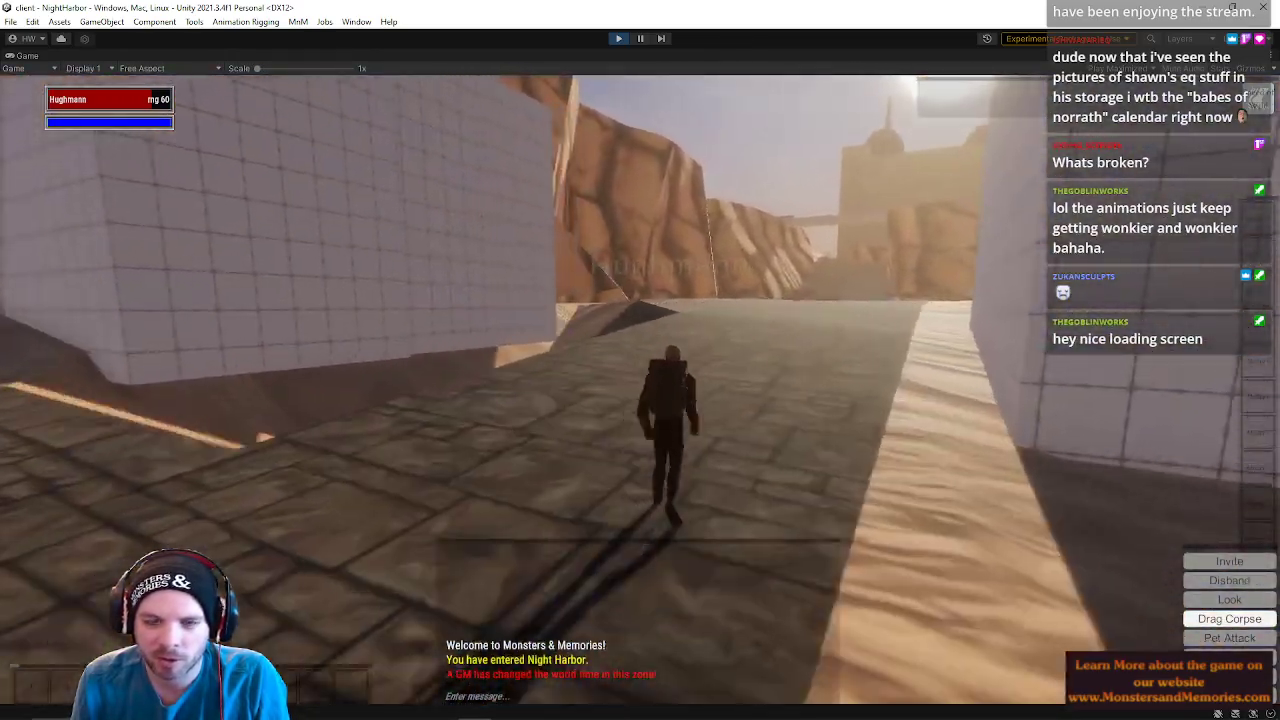
- Run the character across the sand beside the stone slope and water, and back to the cobbles, to inspect the terrain
{"action": "key", "text": "w"}
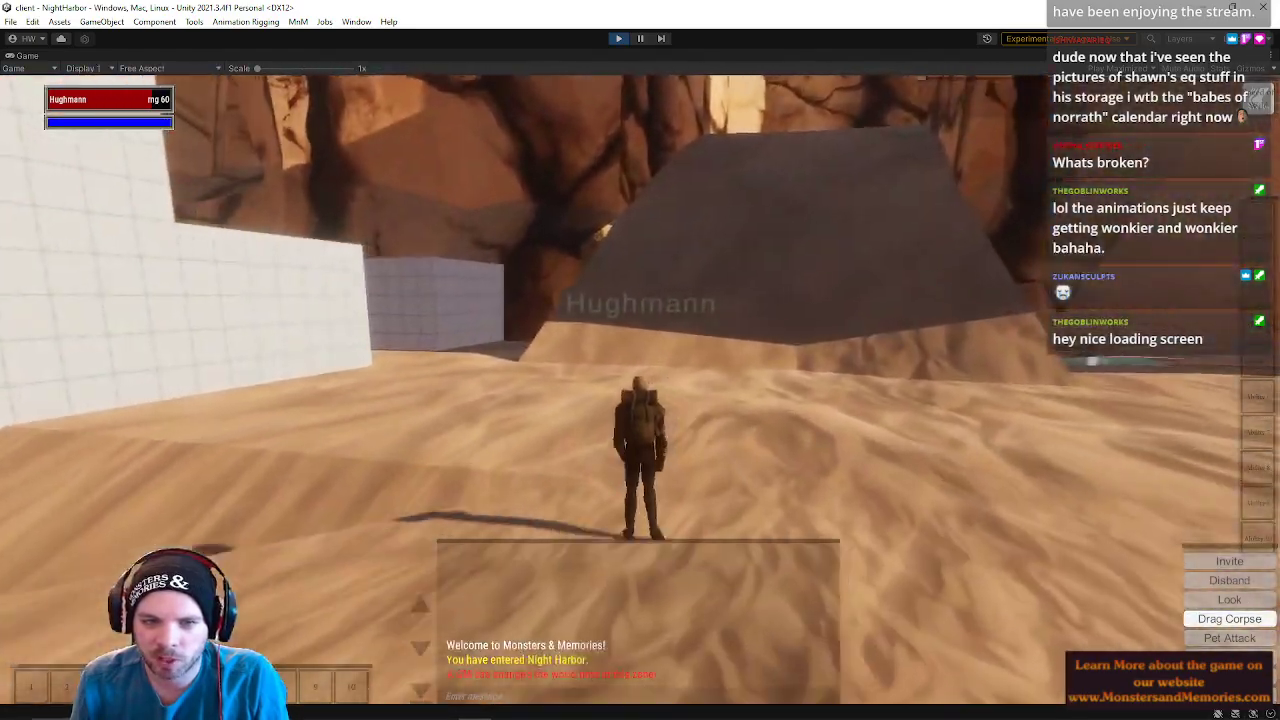
{"action": "key", "text": "w"}
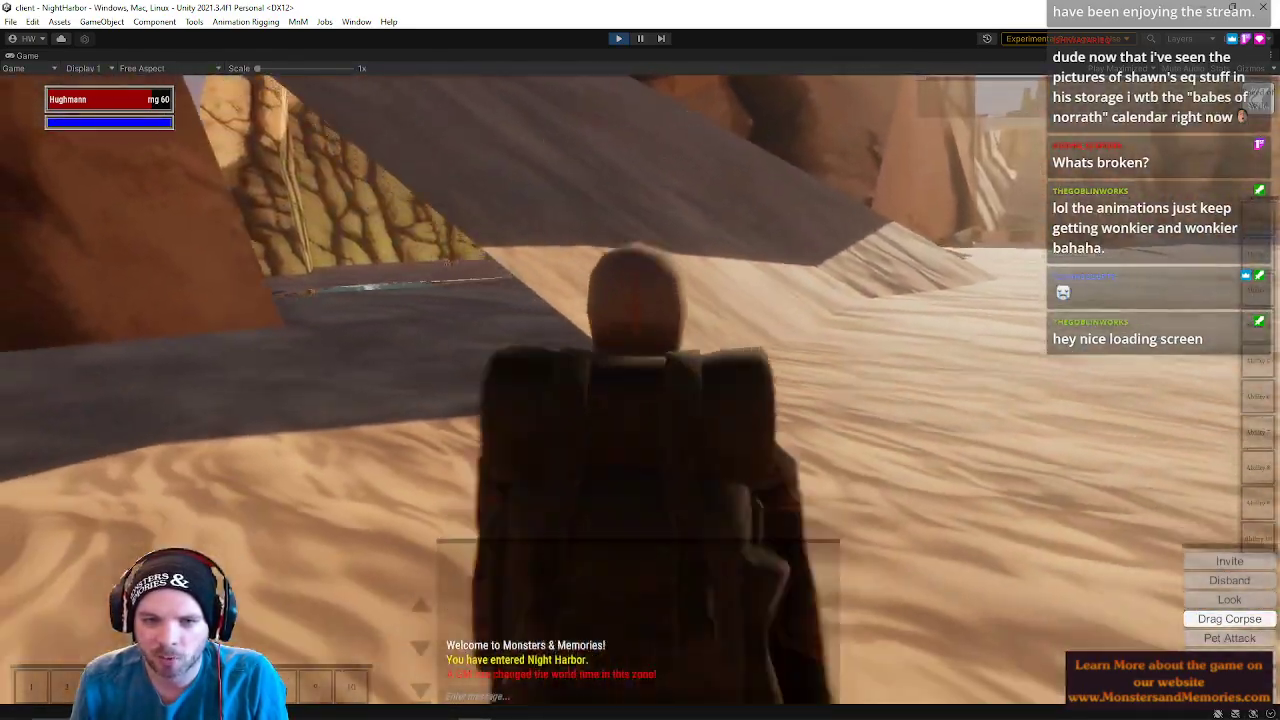
{"action": "key", "text": "w"}
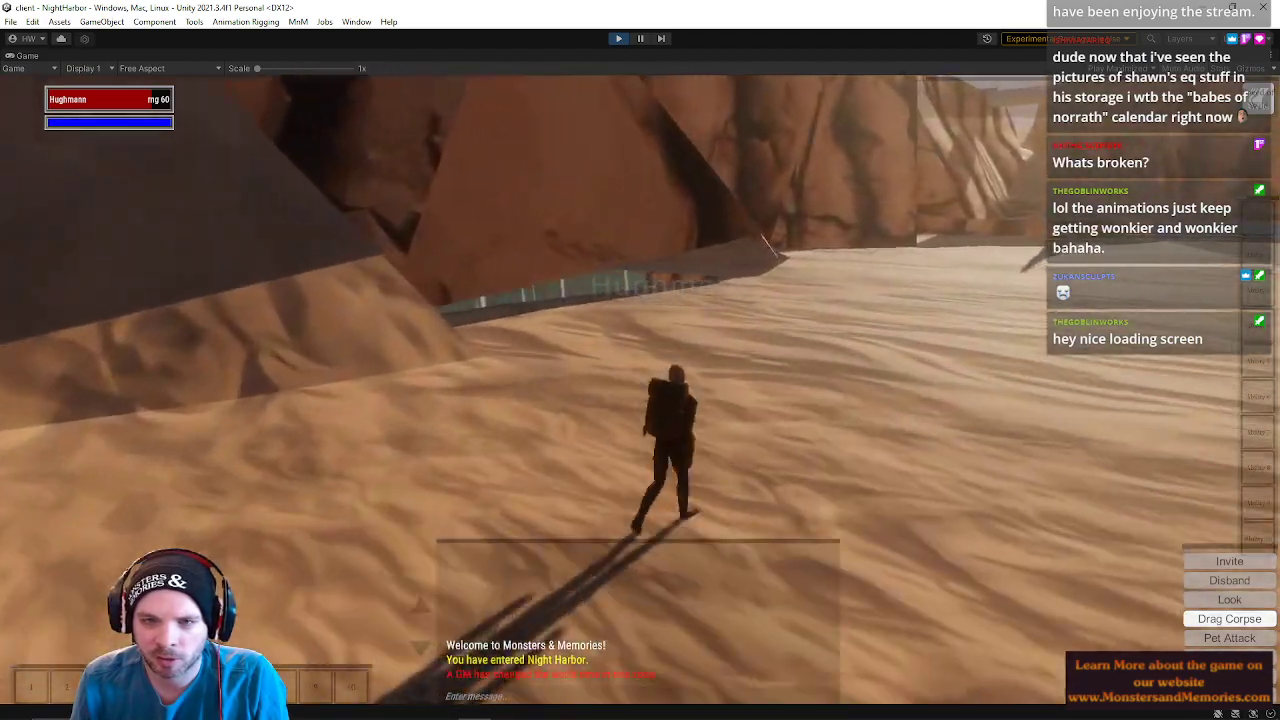
{"action": "key", "text": "w"}
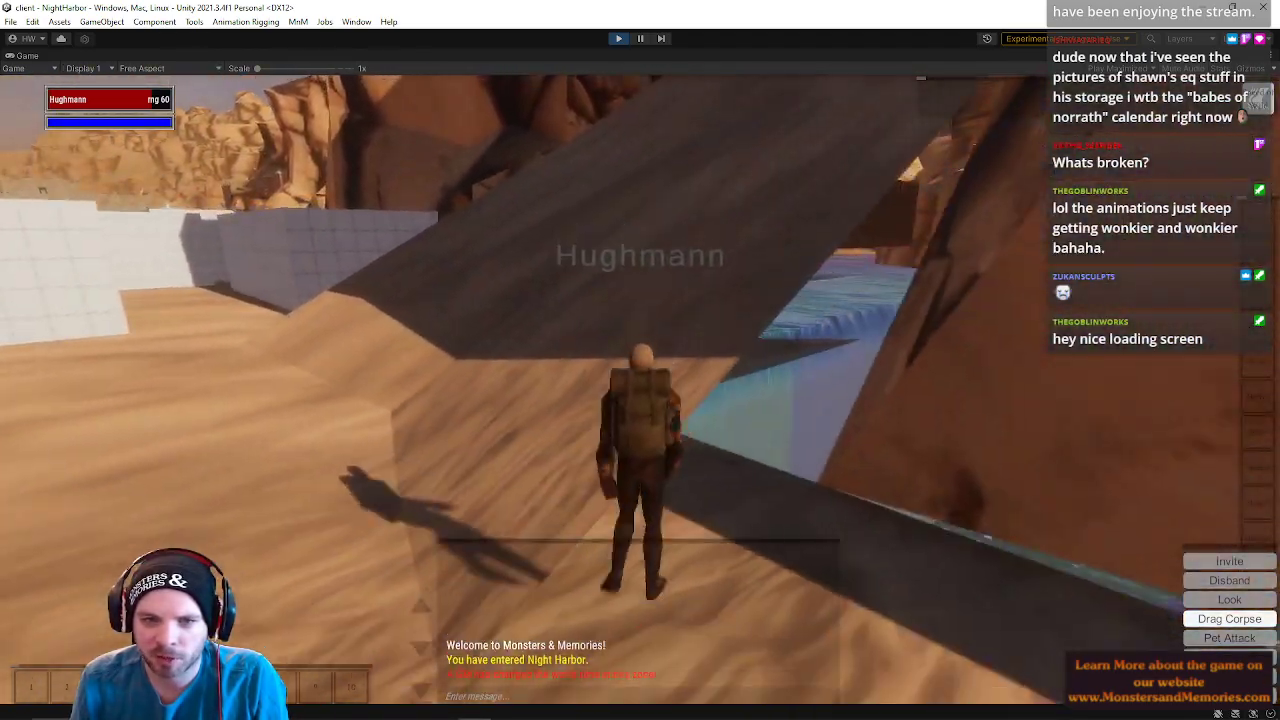
{"action": "key", "text": "w"}
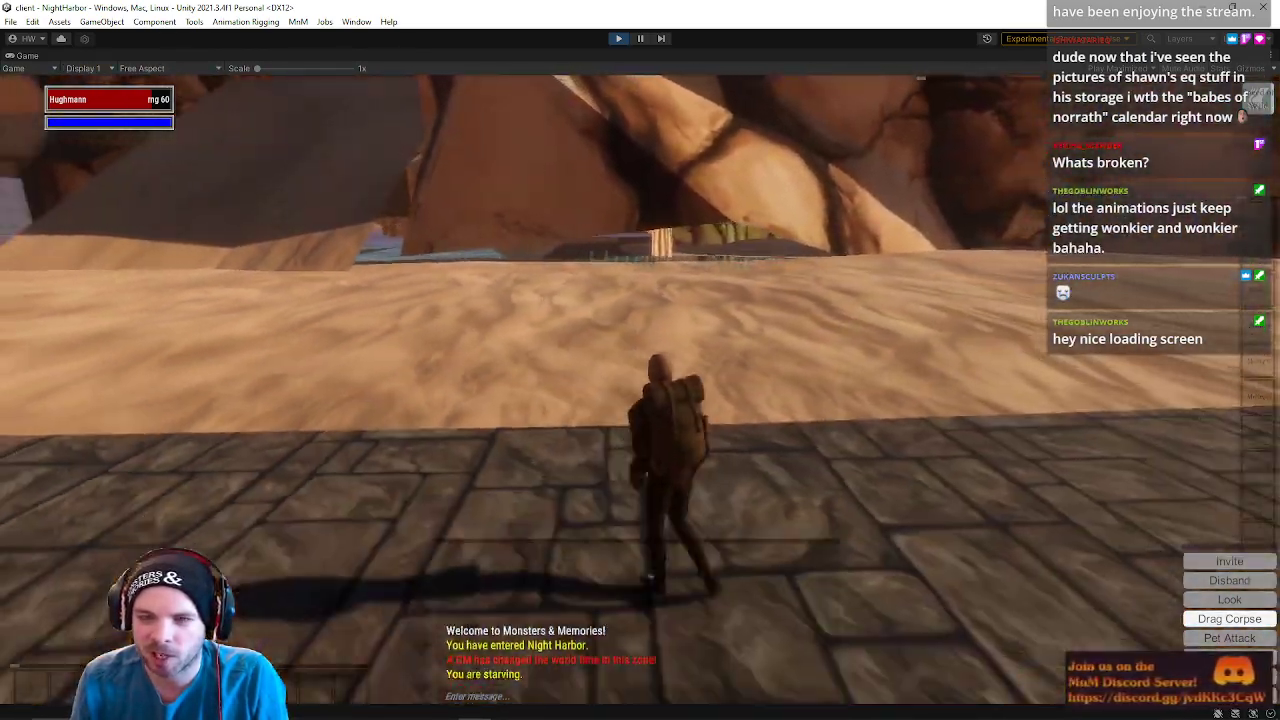
- Run the character across the sand and up the cobbled street between the blockout houses to inspect its slopes
{"action": "key", "text": "w"}
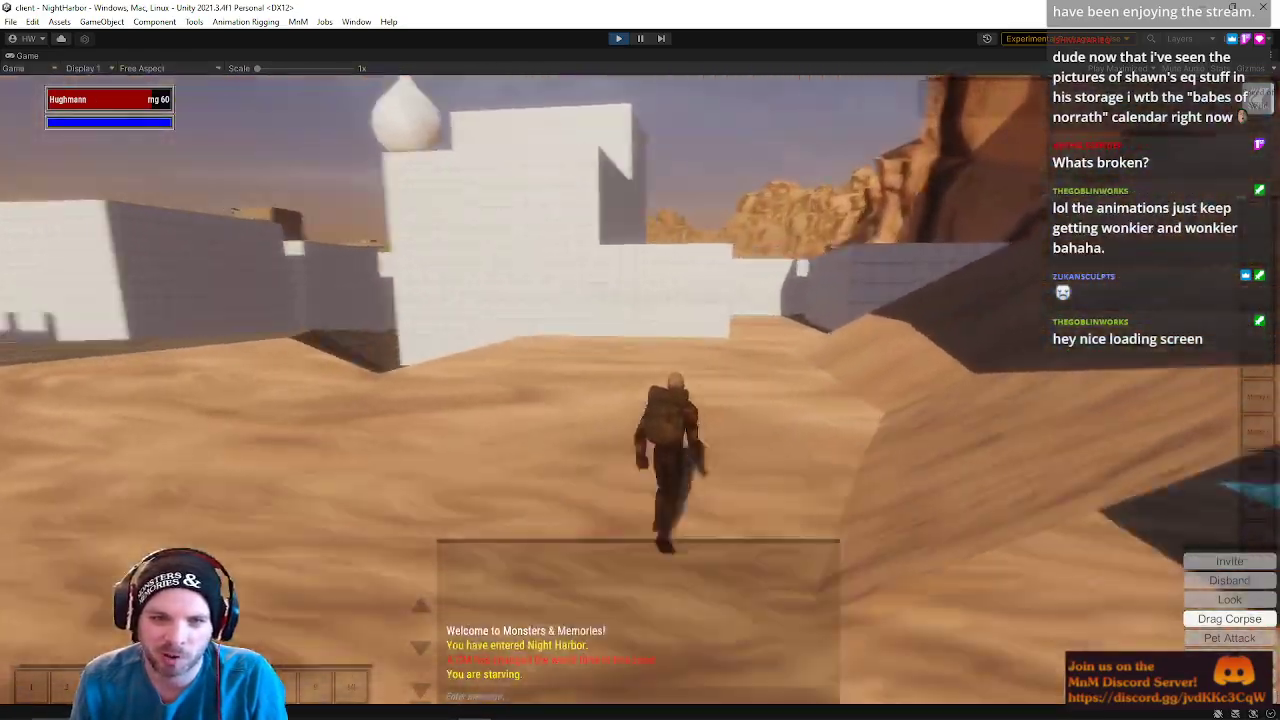
{"action": "key", "text": "w"}
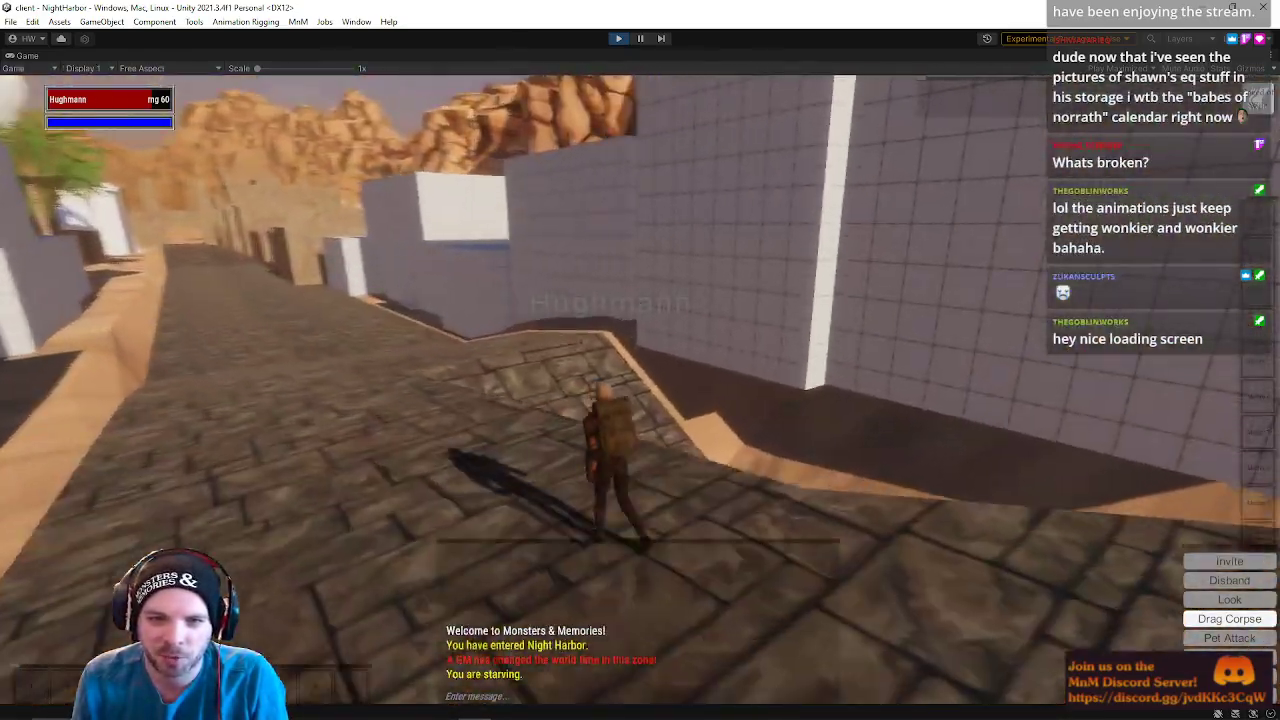
{"action": "key", "text": "w"}
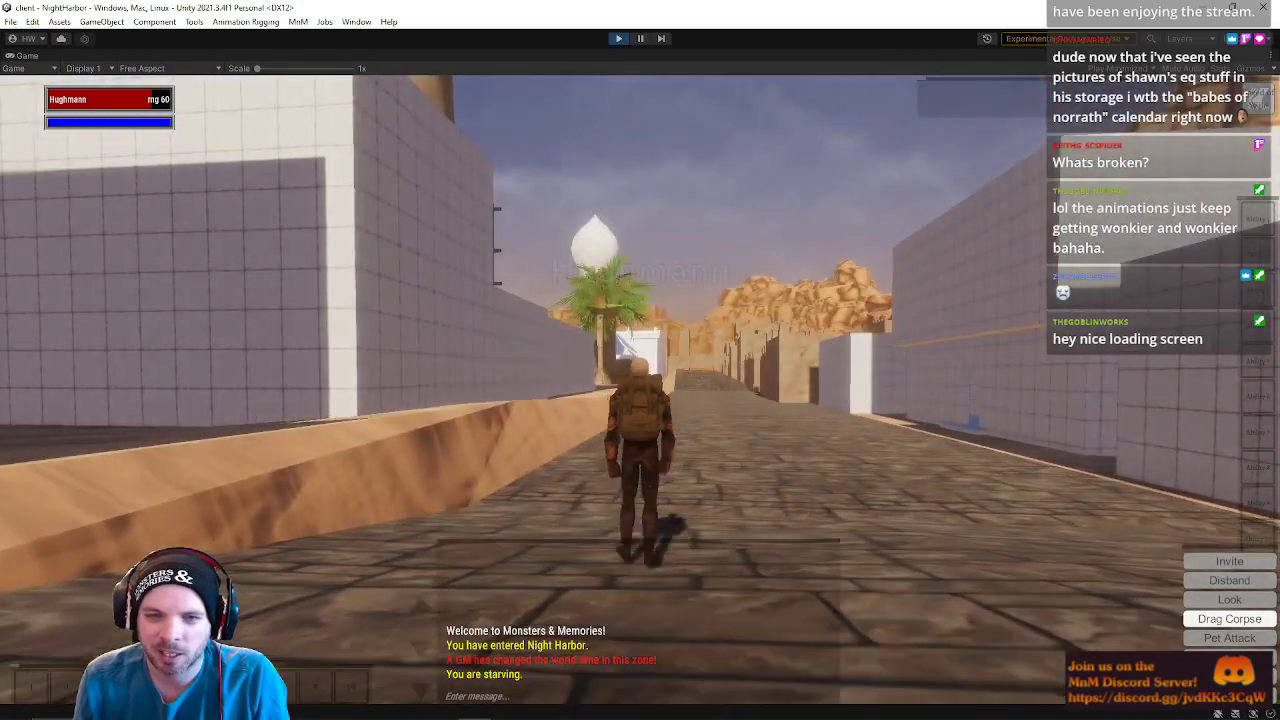
{"action": "key", "text": "w"}
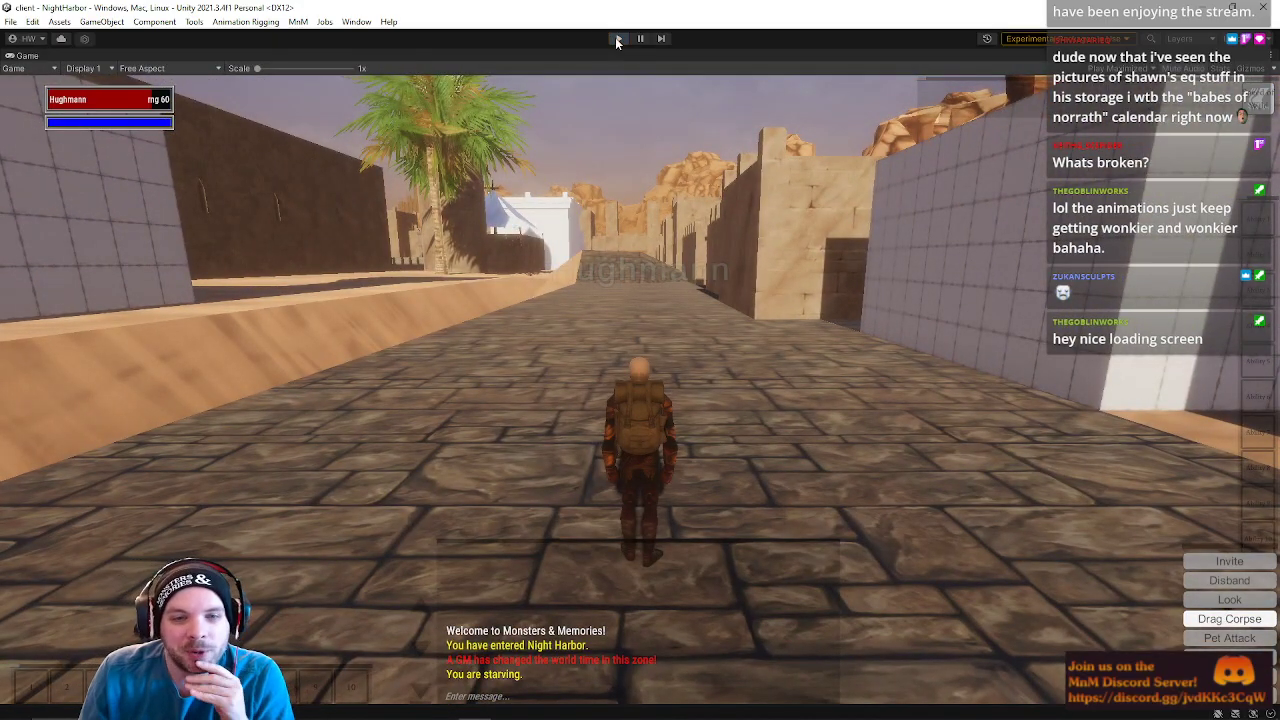
- Stop play mode and reopen the recent NightHarbor scene
{"action": "key", "text": "ctrl+p"}
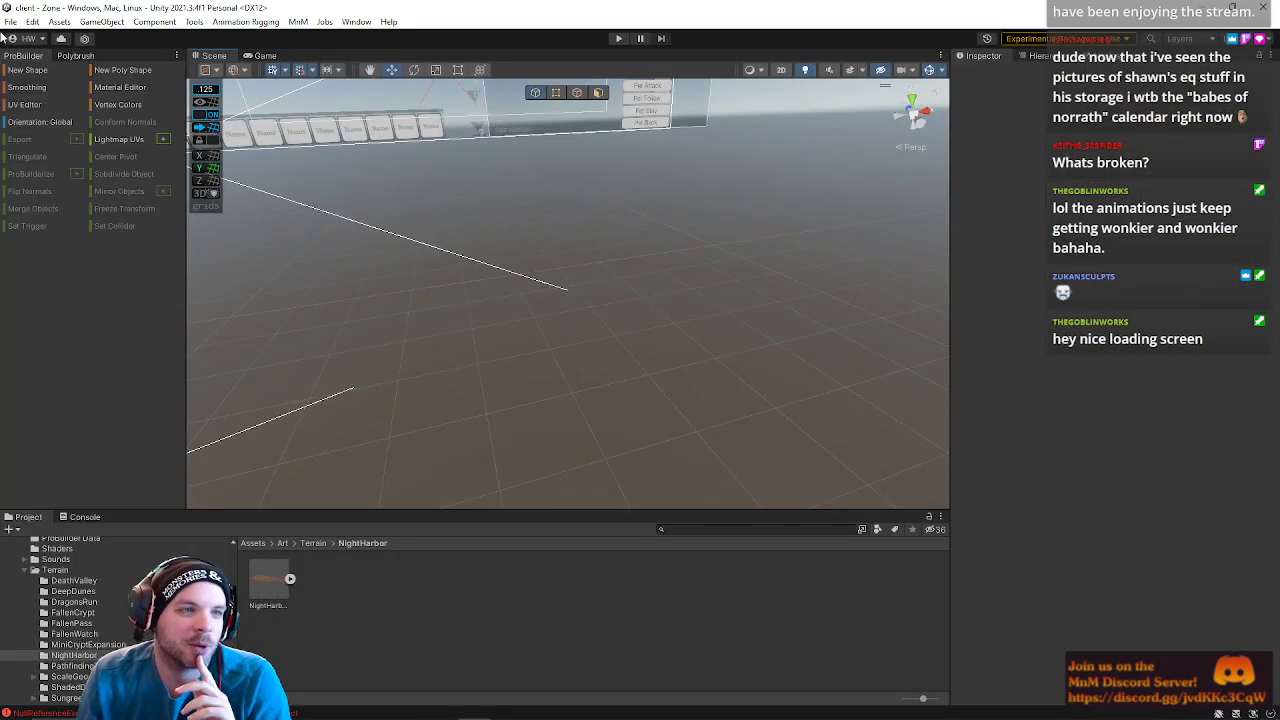
{"action": "left_click", "coordinate": [10, 22]}
{"action": "mouse_move", "coordinate": [60, 66]}
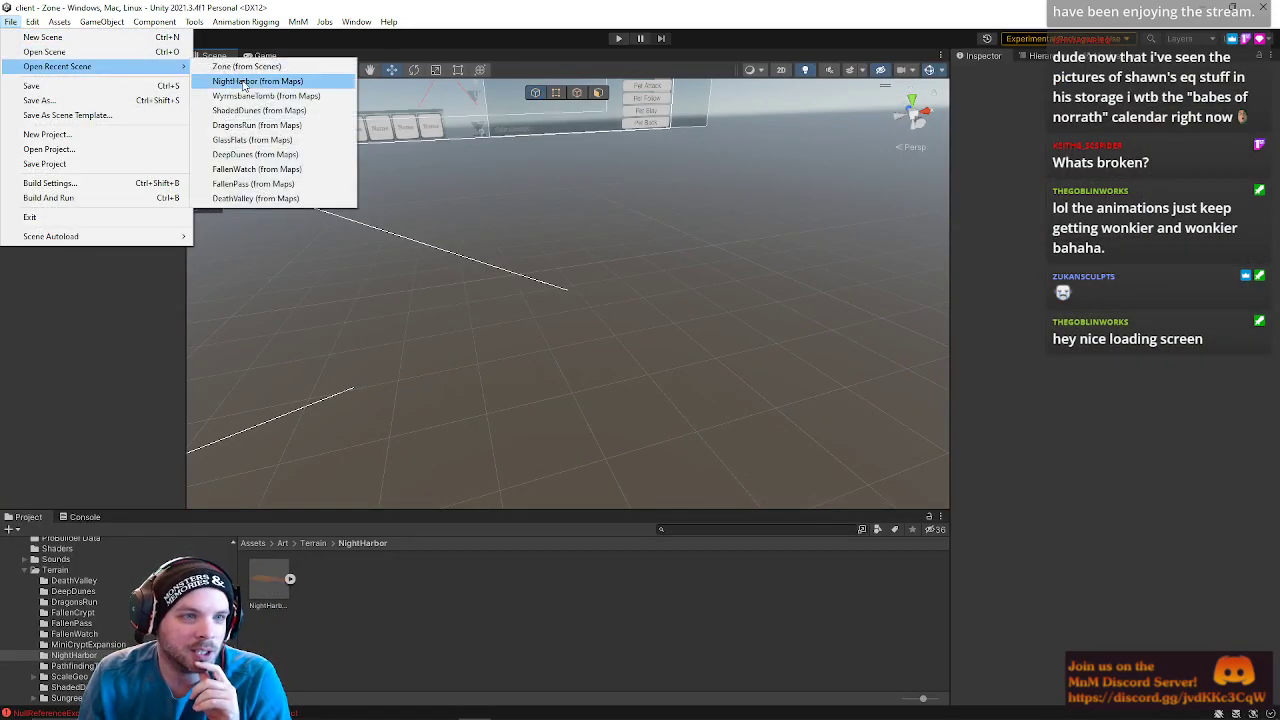
{"action": "left_click", "coordinate": [258, 82]}
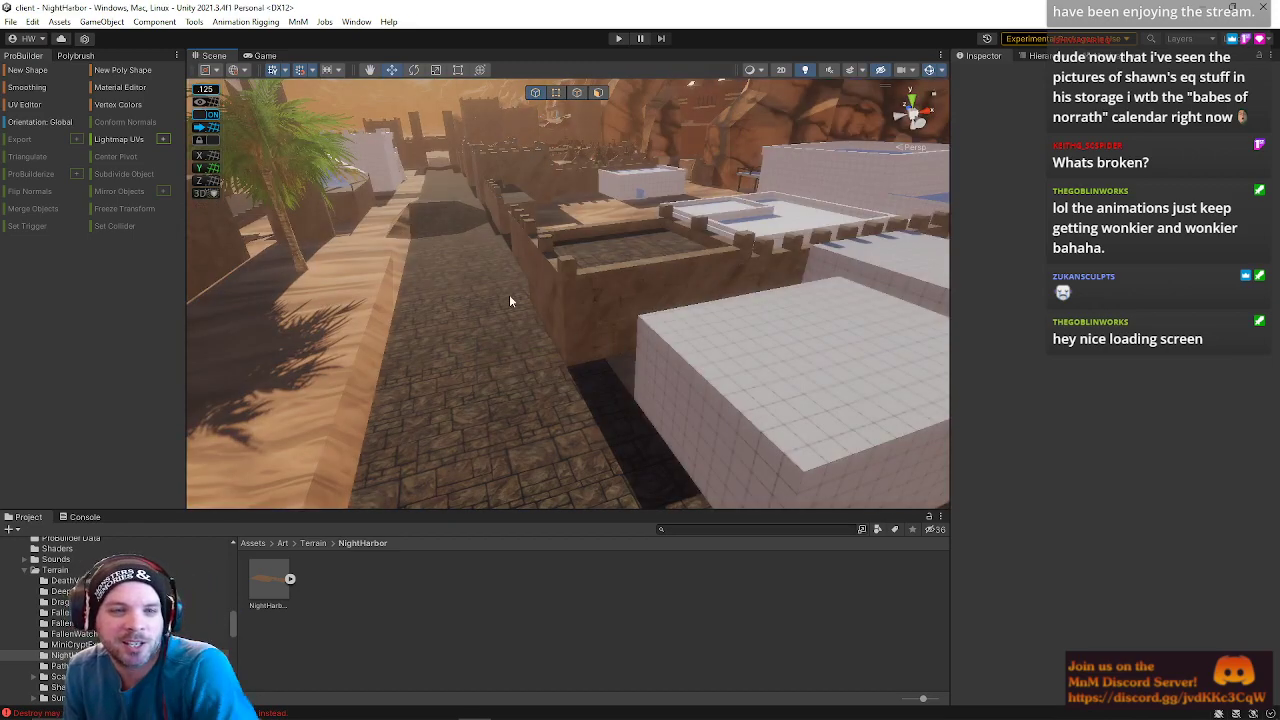
- Lower the crest edge of the cobbled street on the terrain mesh to flatten the hump between the walls
{"action": "left_click", "coordinate": [434, 237]}
{"action": "right_click_drag", "start_coordinate": [502, 312], "coordinate": [418, 264]}
{"action": "key", "text": "w"}
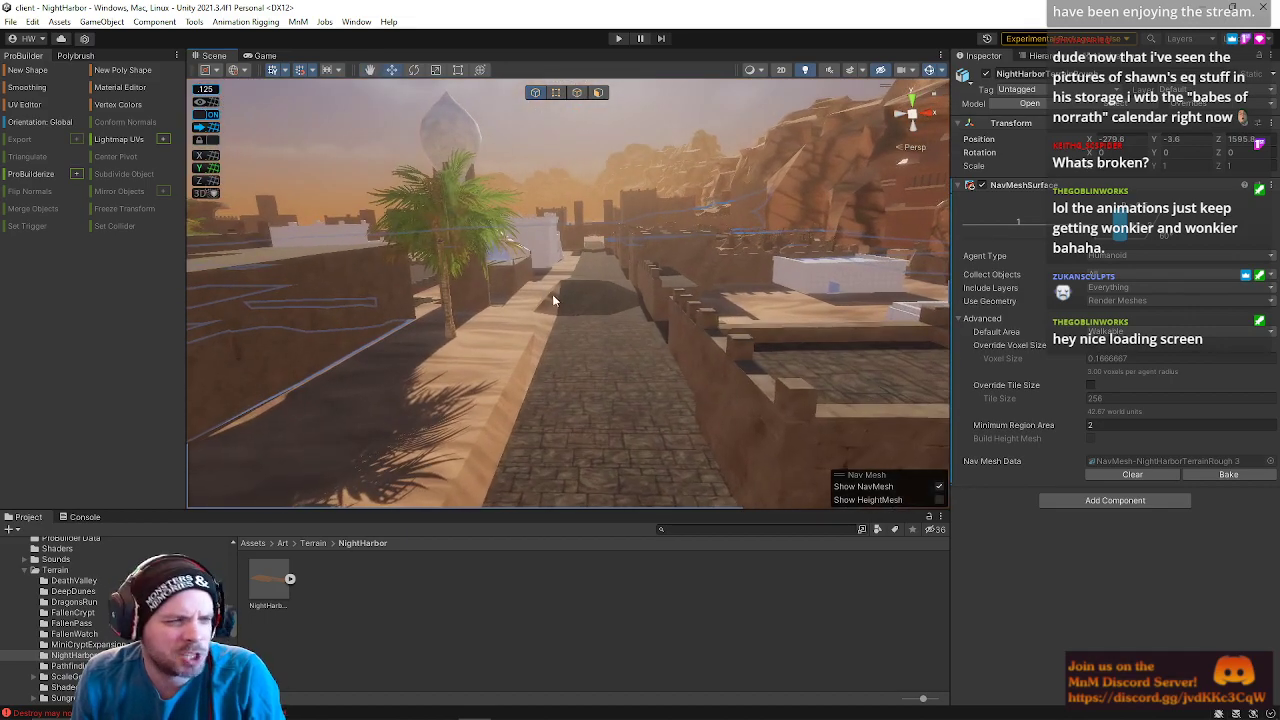
{"action": "left_click", "coordinate": [598, 322]}
{"action": "key", "text": "w"}
{"action": "right_click_drag", "start_coordinate": [600, 318], "coordinate": [598, 236]}
{"action": "left_click", "coordinate": [577, 92]}
{"action": "key", "text": "w"}
{"action": "left_click", "coordinate": [594, 297]}
{"action": "key", "text": "q"}
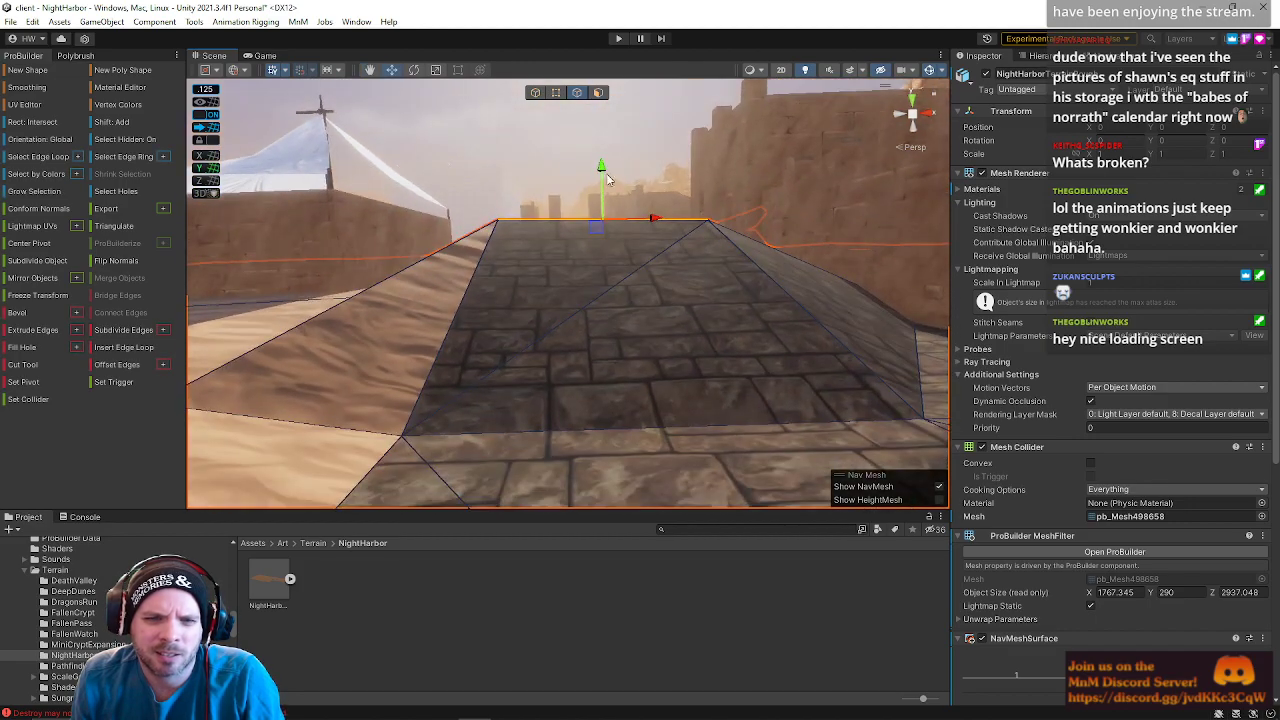
{"action": "left_click_drag", "start_coordinate": [600, 175], "coordinate": [600, 263]}
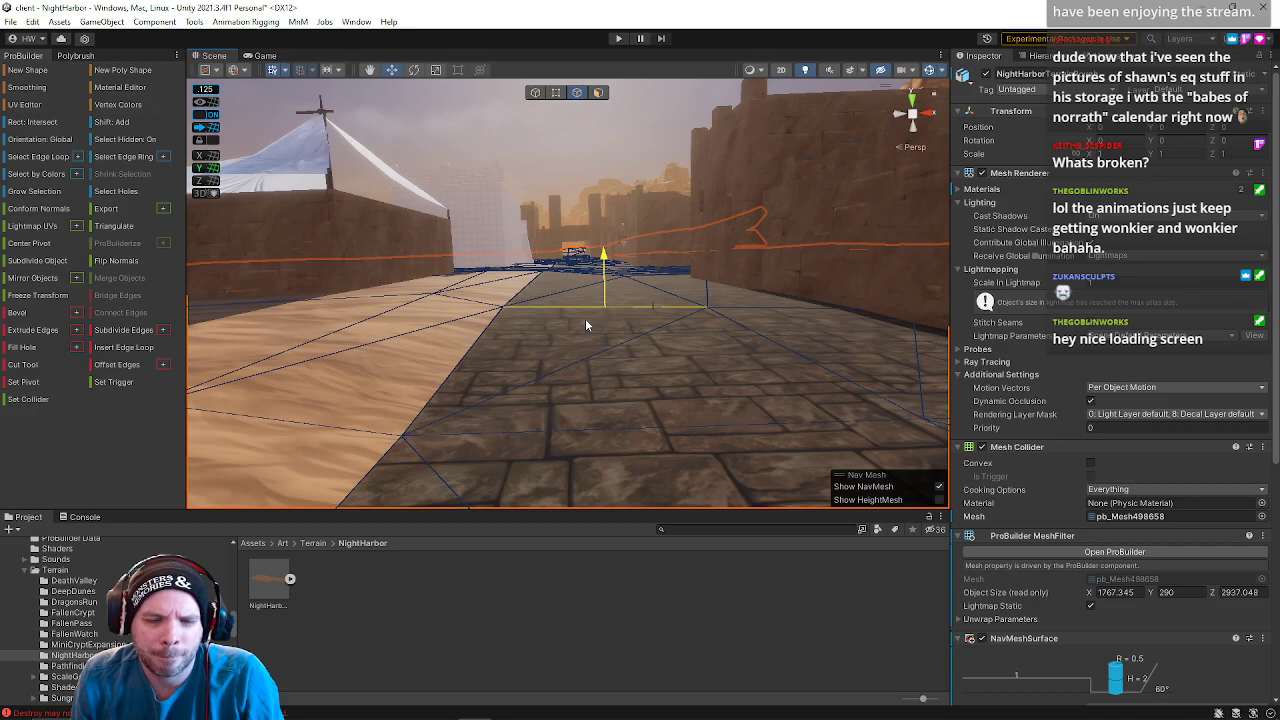
- Raise the sunken border edge of the cobbled street beside the gridded building to level it with the road
{"action": "left_click", "coordinate": [560, 160]}
{"action": "right_click_drag", "start_coordinate": [494, 233], "coordinate": [653, 240]}
{"action": "key", "text": "w"}
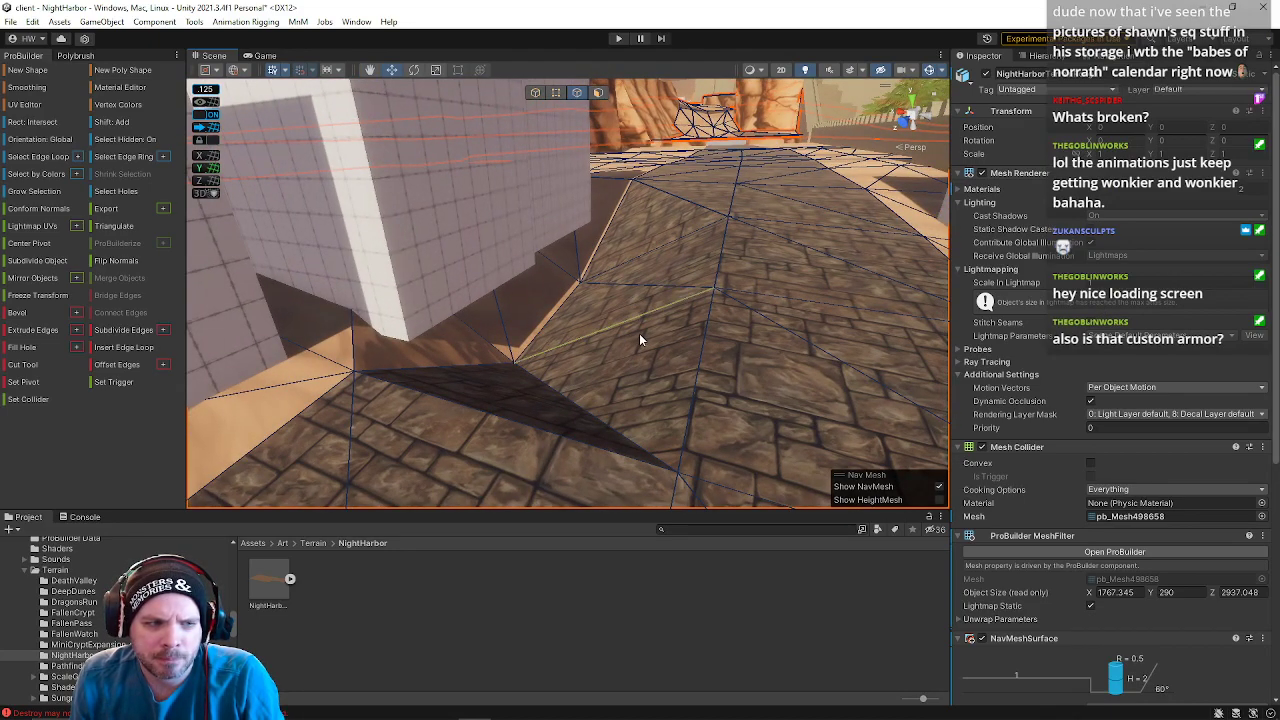
{"action": "left_click", "coordinate": [566, 300]}
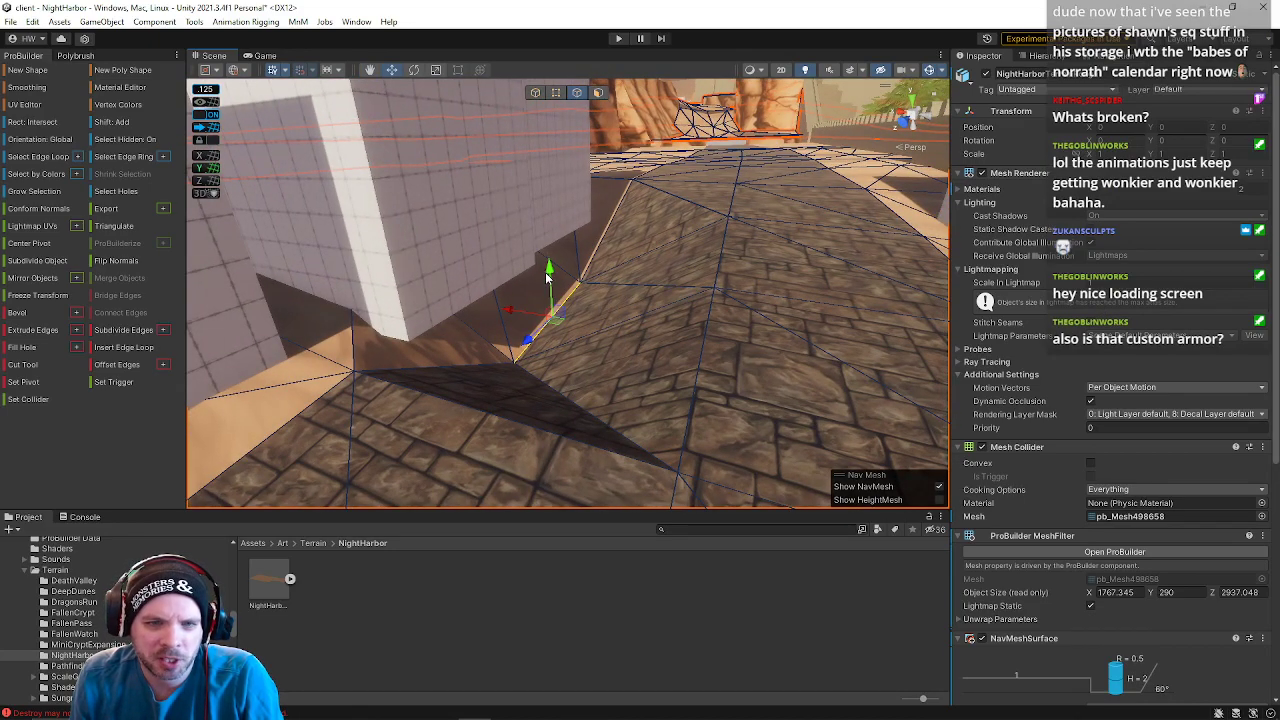
{"action": "left_click_drag", "start_coordinate": [550, 270], "coordinate": [556, 182]}
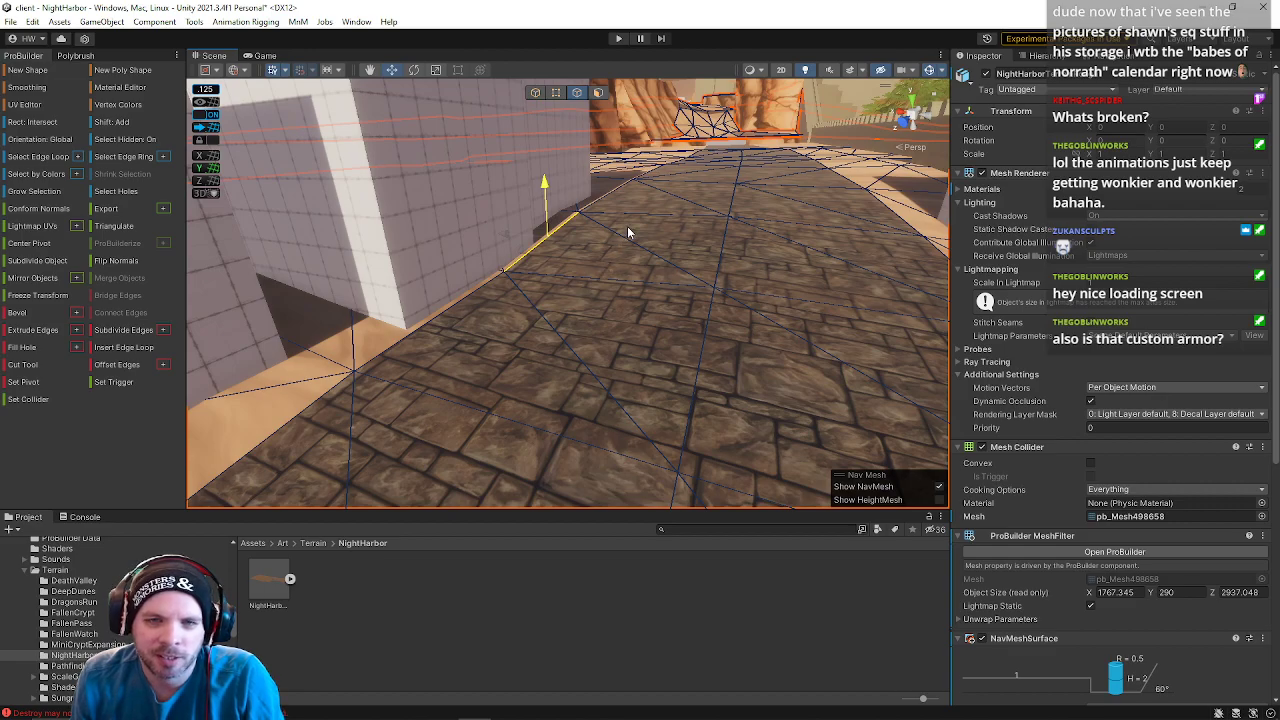
{"action": "left_click_drag", "start_coordinate": [629, 222], "coordinate": [627, 214]}
{"action": "right_click_drag", "start_coordinate": [627, 213], "coordinate": [585, 195]}
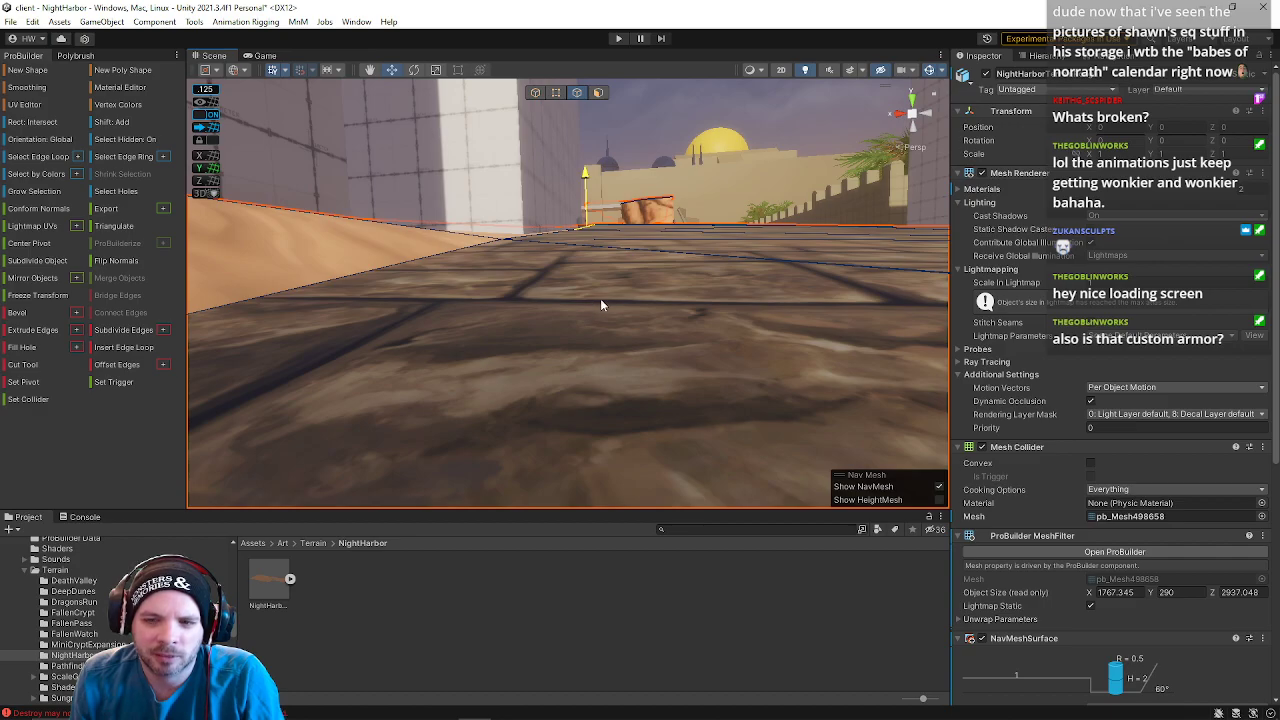
- Examine the terrain's NavMeshSurface and Navigation settings, for both the ProBuilder mesh and its parent object
{"action": "right_click_drag", "start_coordinate": [616, 240], "coordinate": [700, 280]}
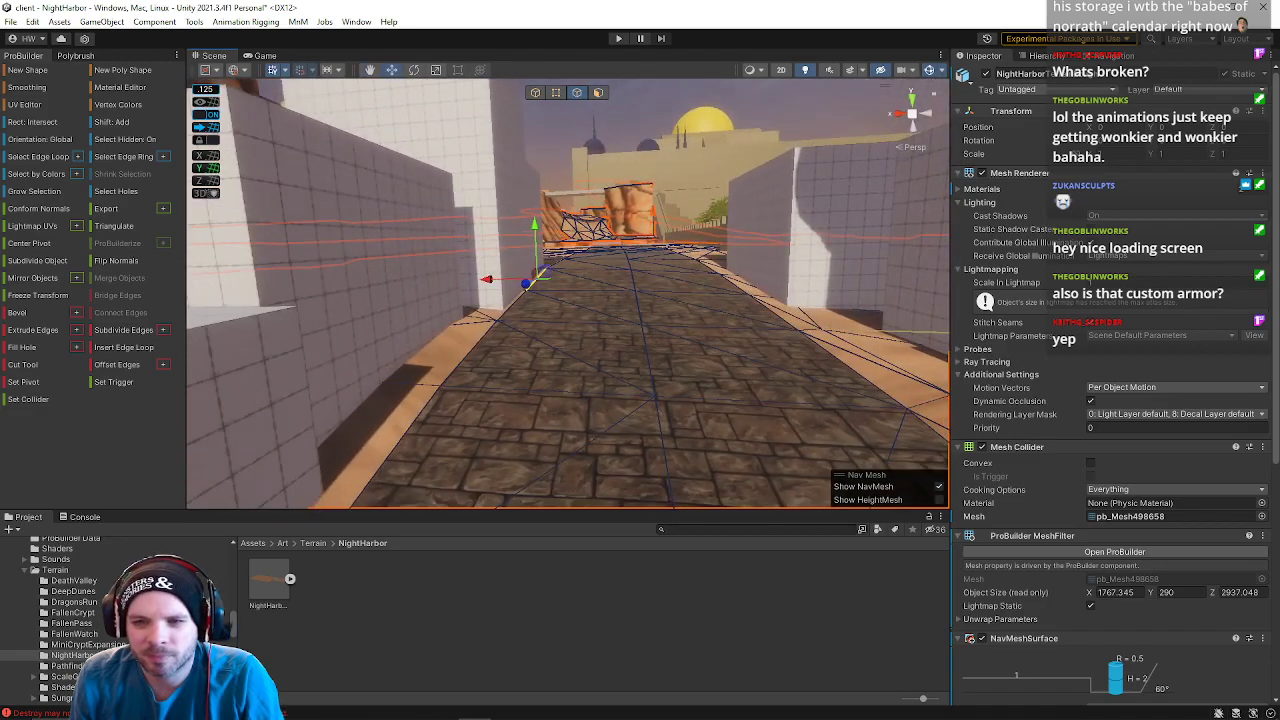
{"action": "scroll", "coordinate": [1199, 474], "scroll_direction": "down", "scroll_amount": 6}
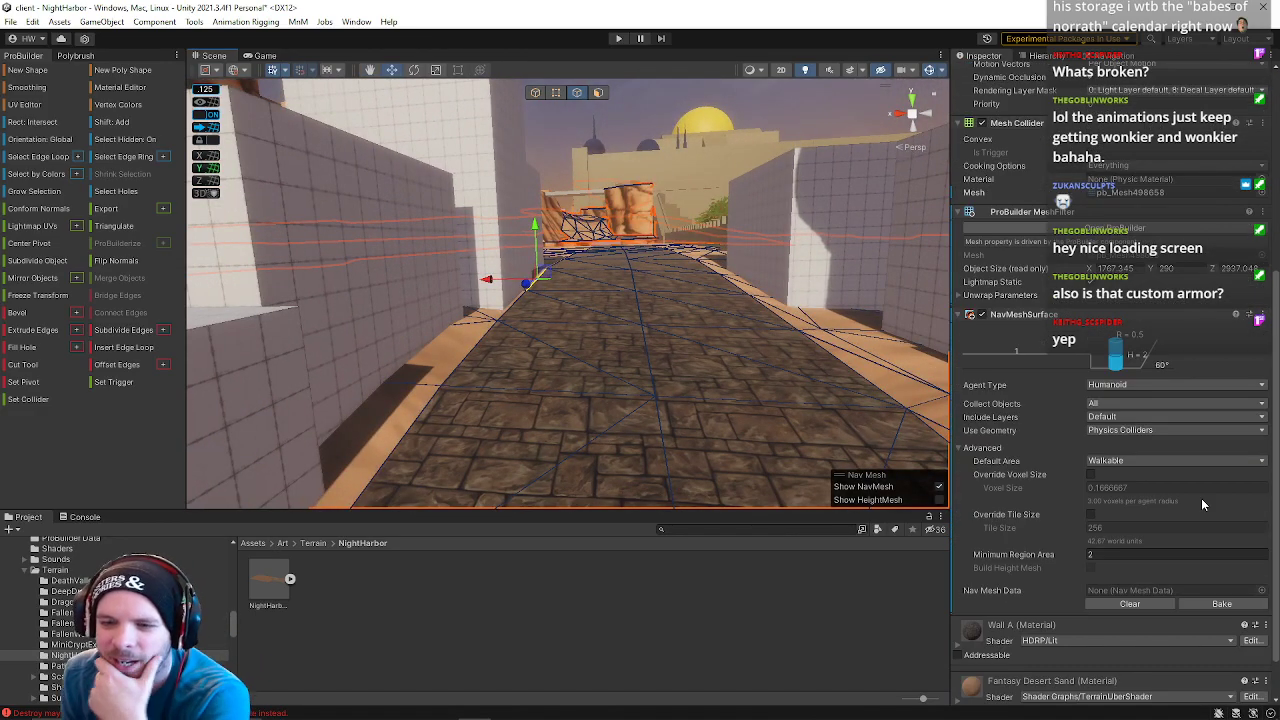
{"action": "scroll", "coordinate": [1202, 504], "scroll_direction": "down", "scroll_amount": 1}
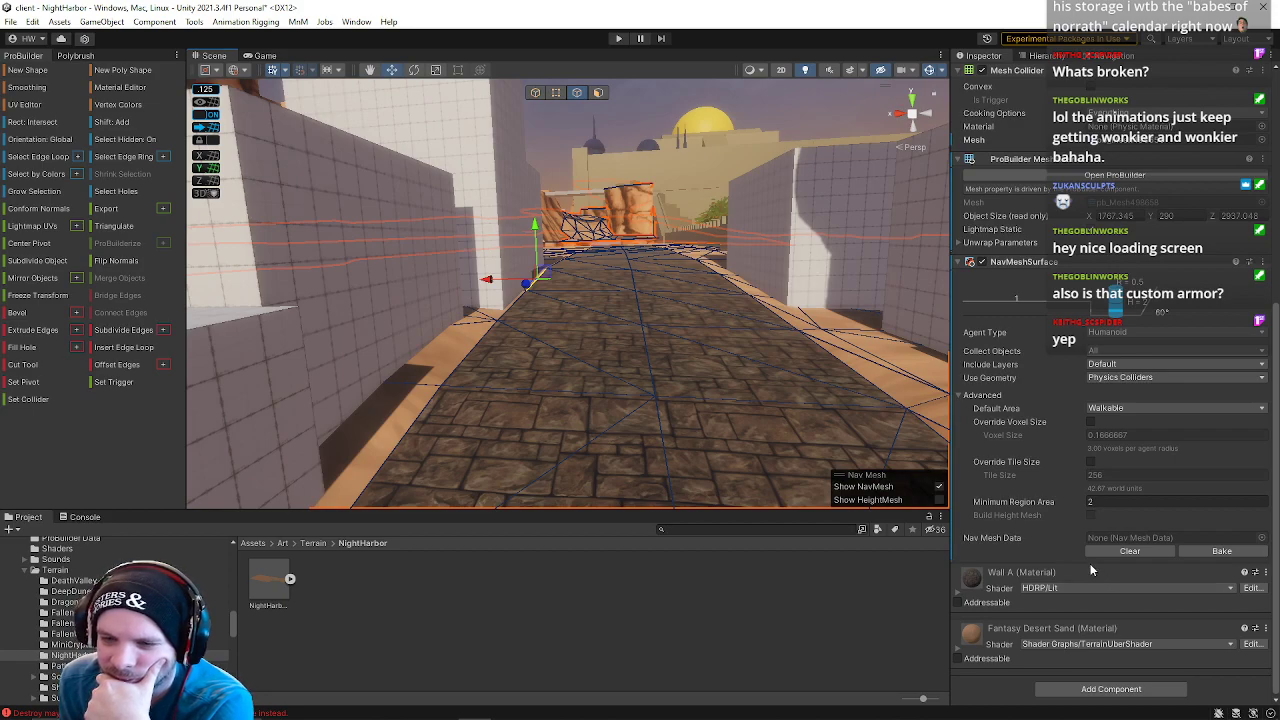
{"action": "left_click", "coordinate": [1100, 55]}
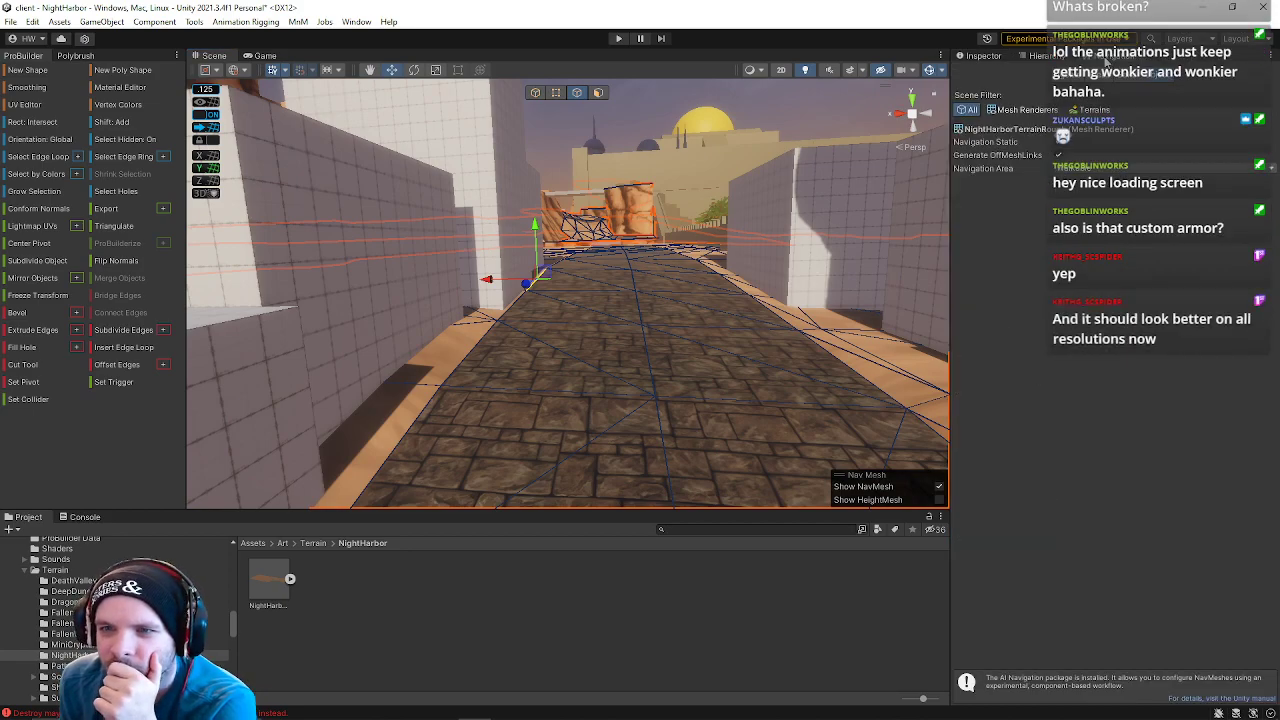
{"action": "left_click", "coordinate": [800, 404]}
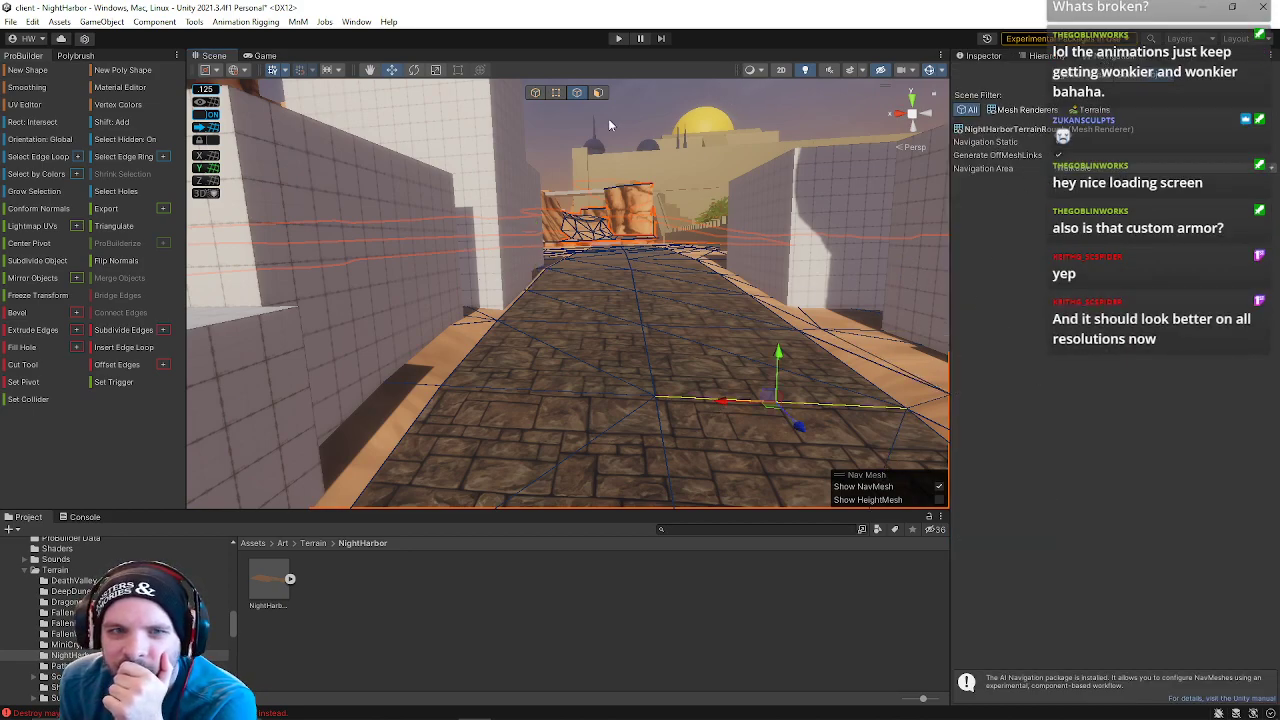
{"action": "left_click", "coordinate": [536, 92]}
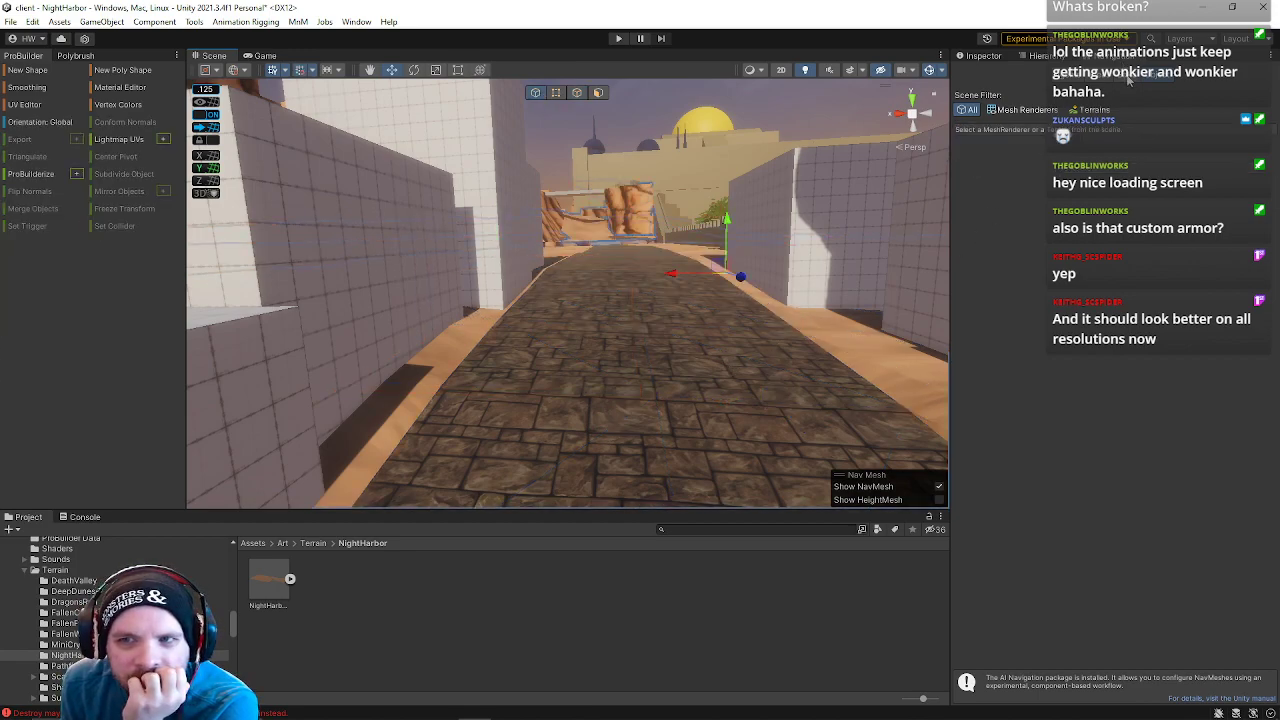
{"action": "left_click", "coordinate": [1045, 54]}
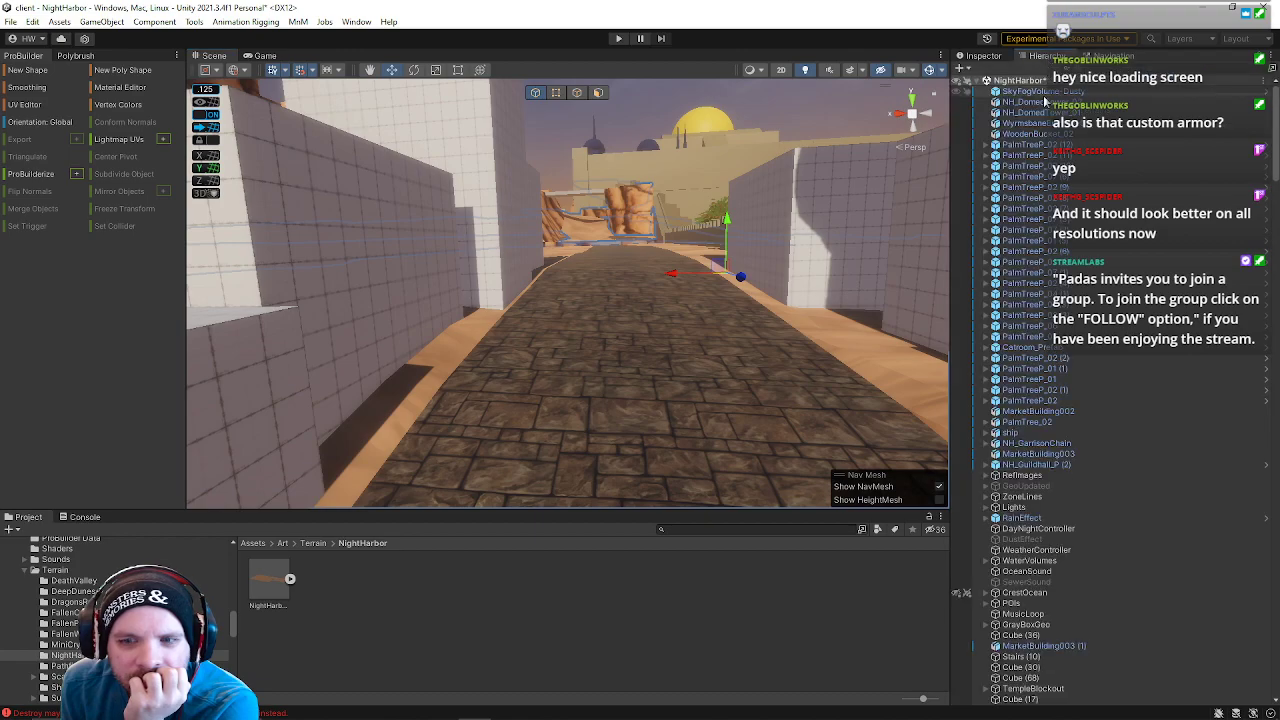
{"action": "left_click", "coordinate": [990, 57]}
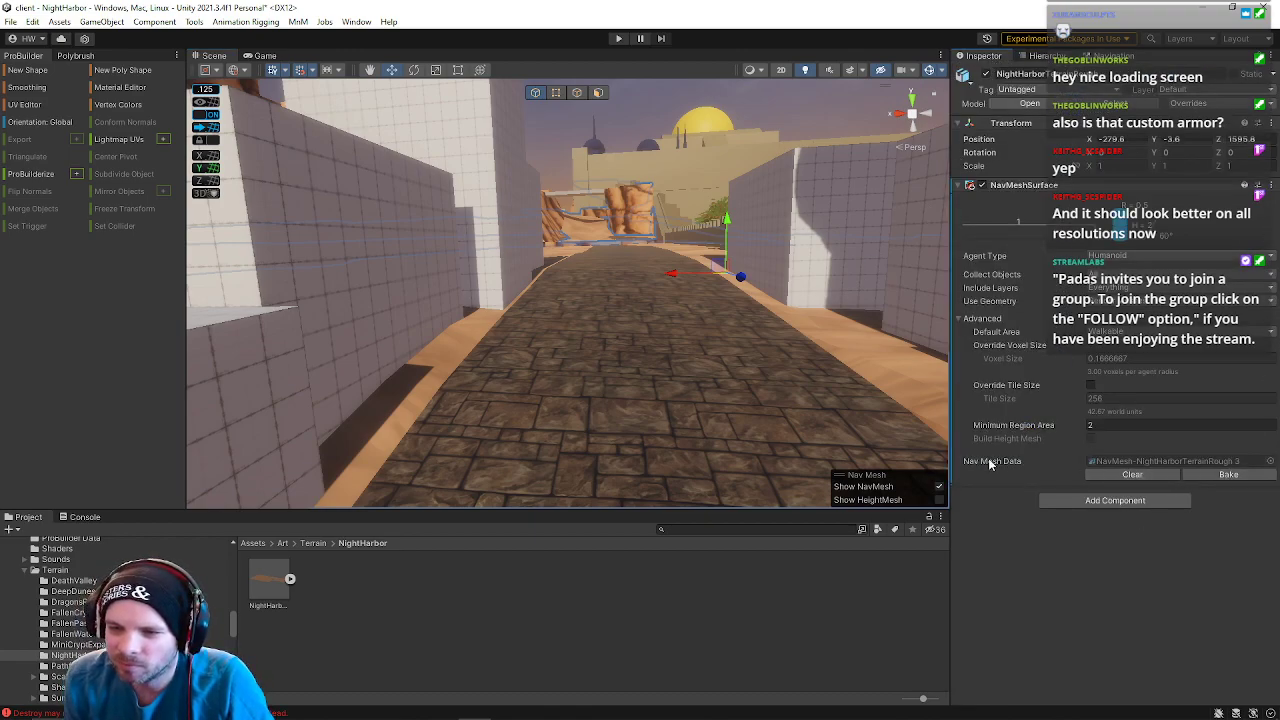
- Find the NightHarborTerrainRough object in the scene hierarchy and select the terrain mesh nested inside it
{"action": "key", "text": "s"}
{"action": "right_click_drag", "start_coordinate": [727, 297], "coordinate": [647, 363]}
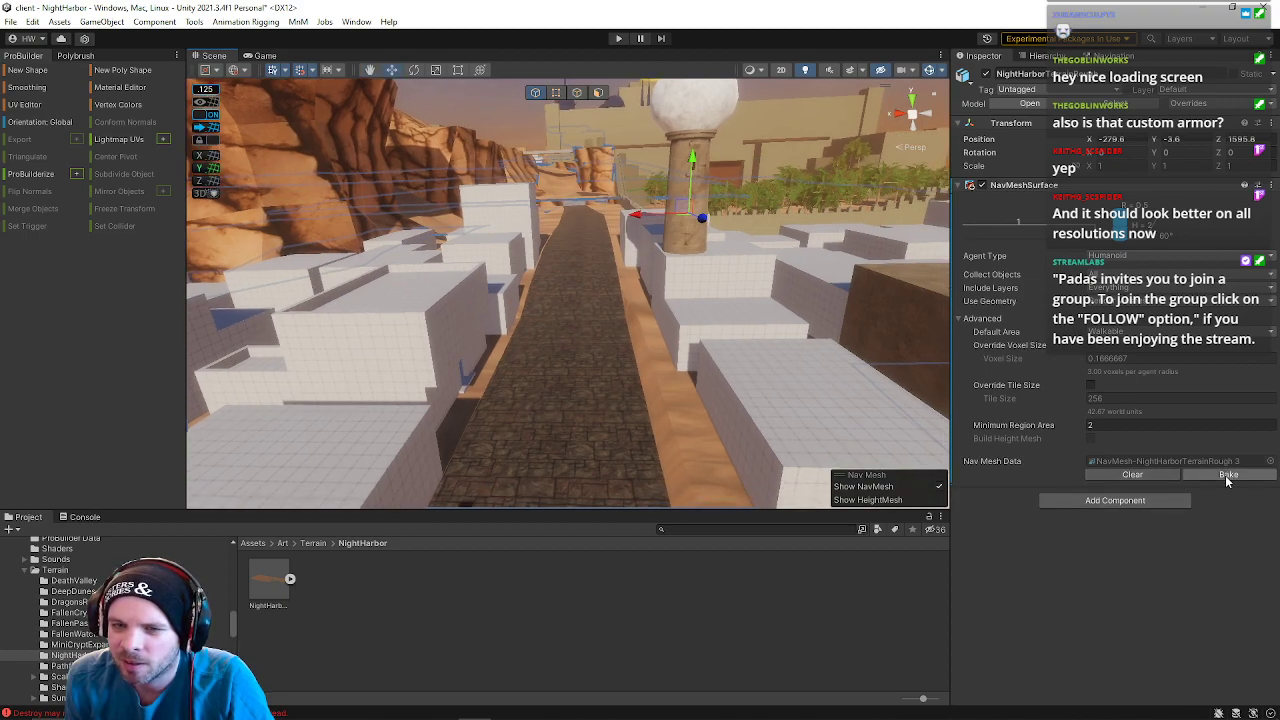
{"action": "left_click", "coordinate": [560, 387]}
{"action": "left_click", "coordinate": [604, 399]}
{"action": "left_click", "coordinate": [1052, 56]}
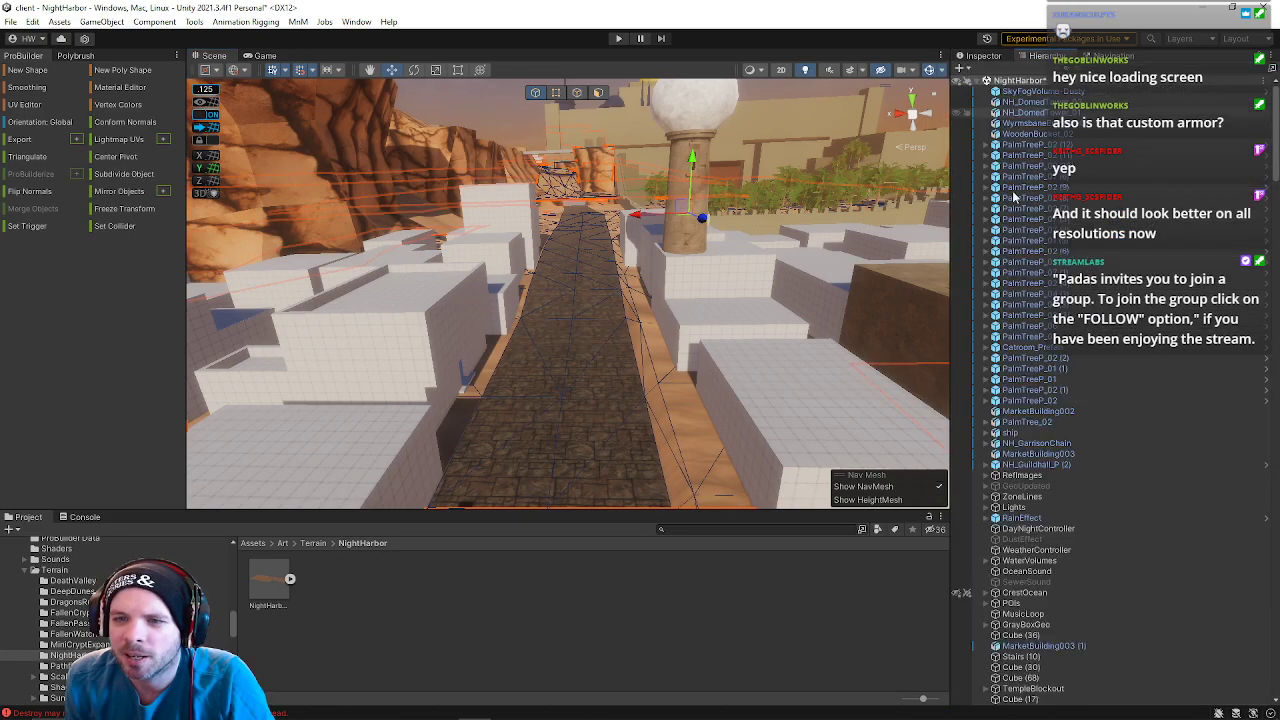
{"action": "scroll", "coordinate": [1078, 436], "scroll_direction": "down", "scroll_amount": 12}
{"action": "scroll", "coordinate": [1077, 450], "scroll_direction": "down", "scroll_amount": 15}
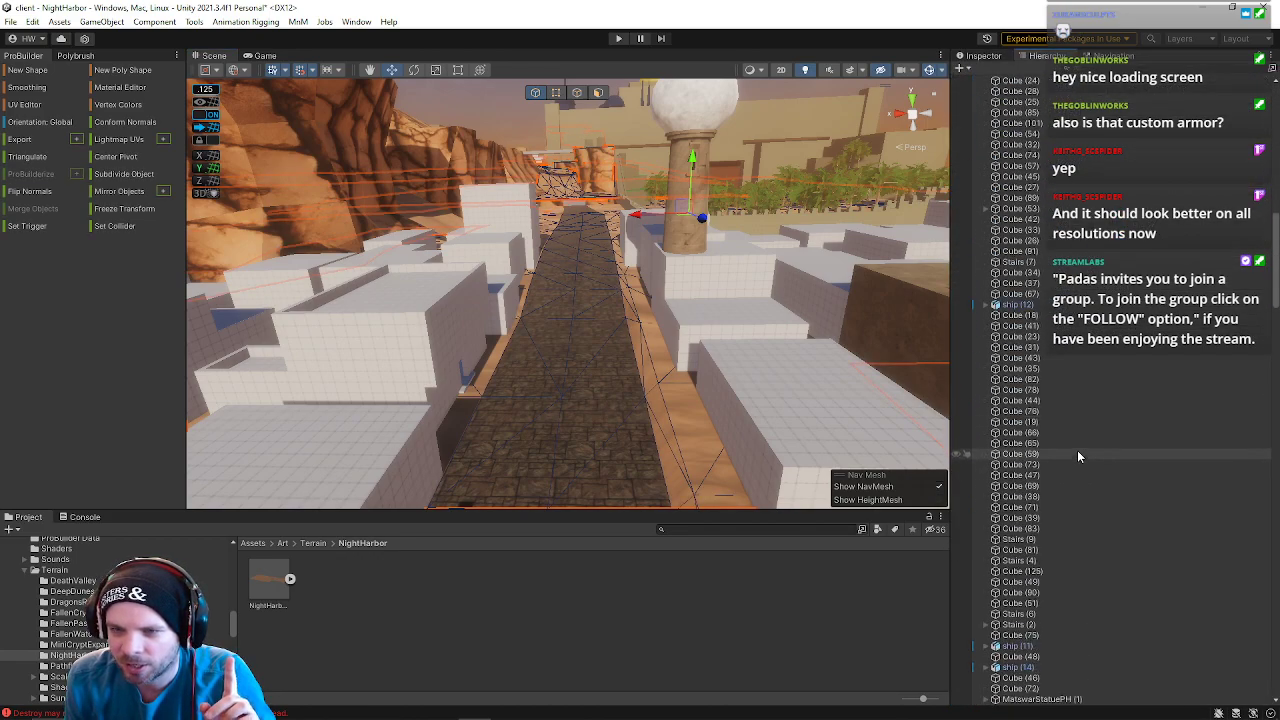
{"action": "left_click", "coordinate": [540, 424]}
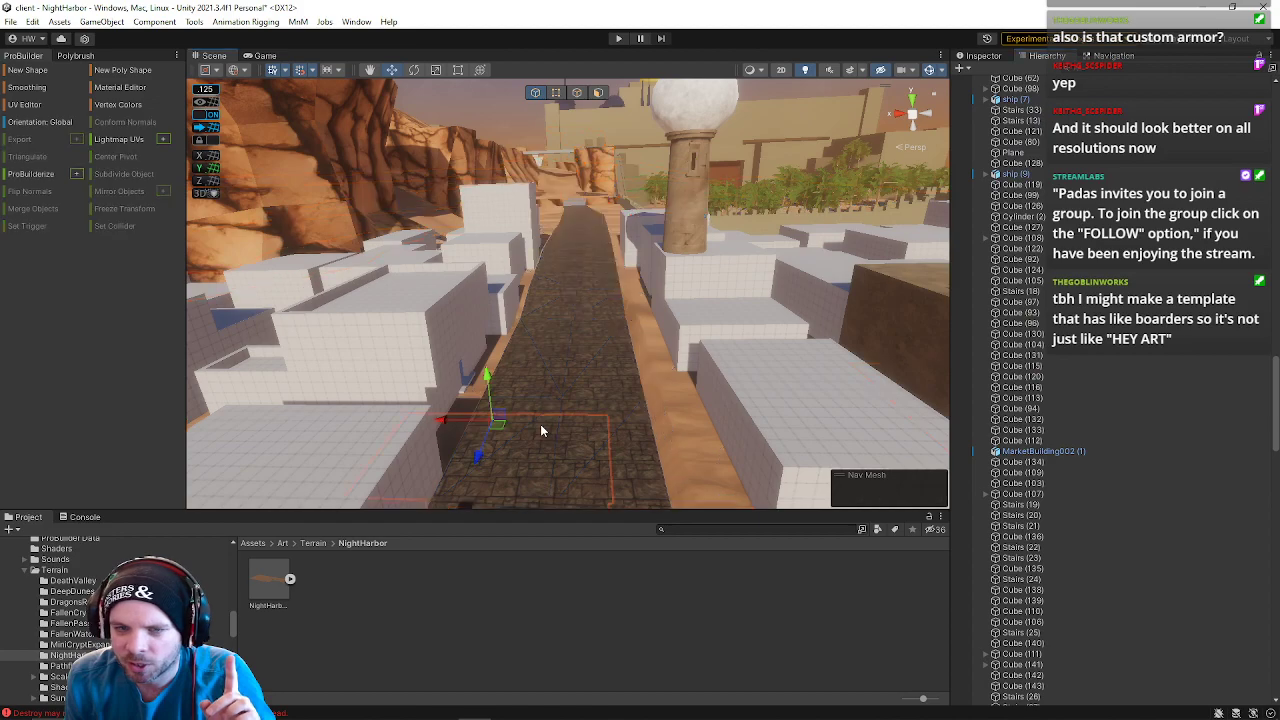
{"action": "left_click", "coordinate": [641, 367]}
{"action": "left_click", "coordinate": [652, 375]}
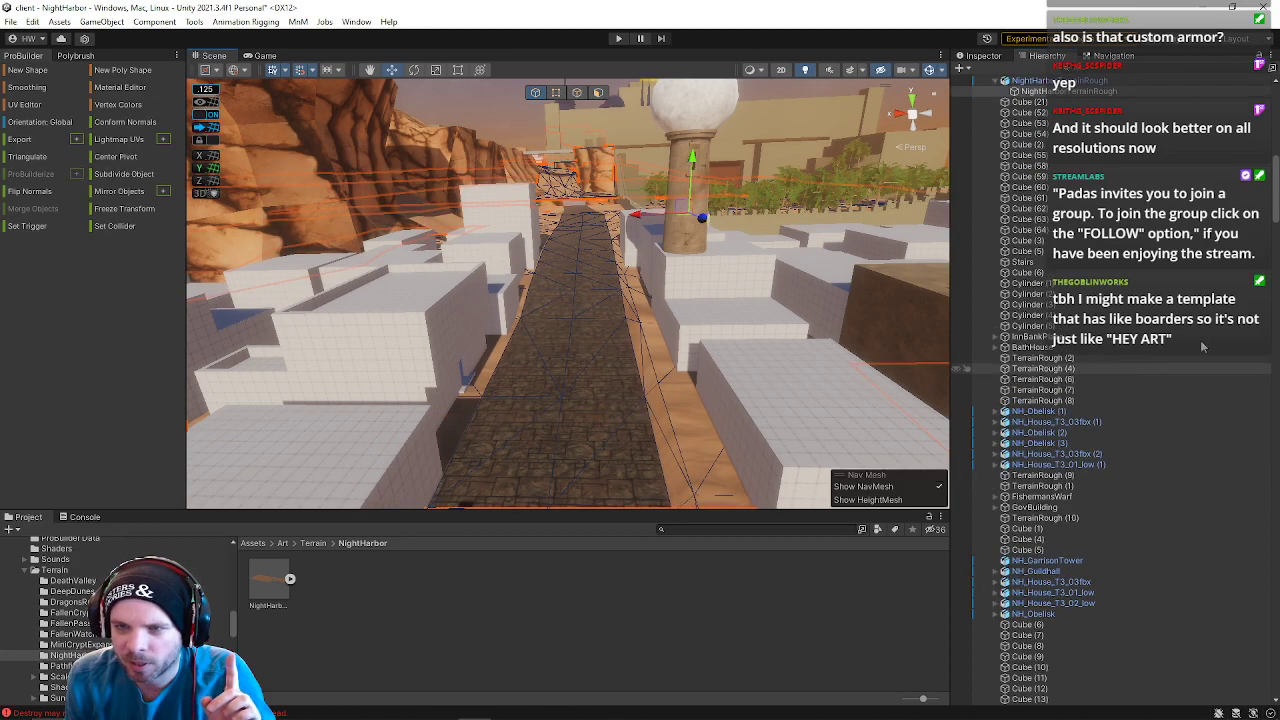
{"action": "scroll", "coordinate": [1030, 168], "scroll_direction": "up", "scroll_amount": 3}
{"action": "left_click", "coordinate": [1040, 171]}
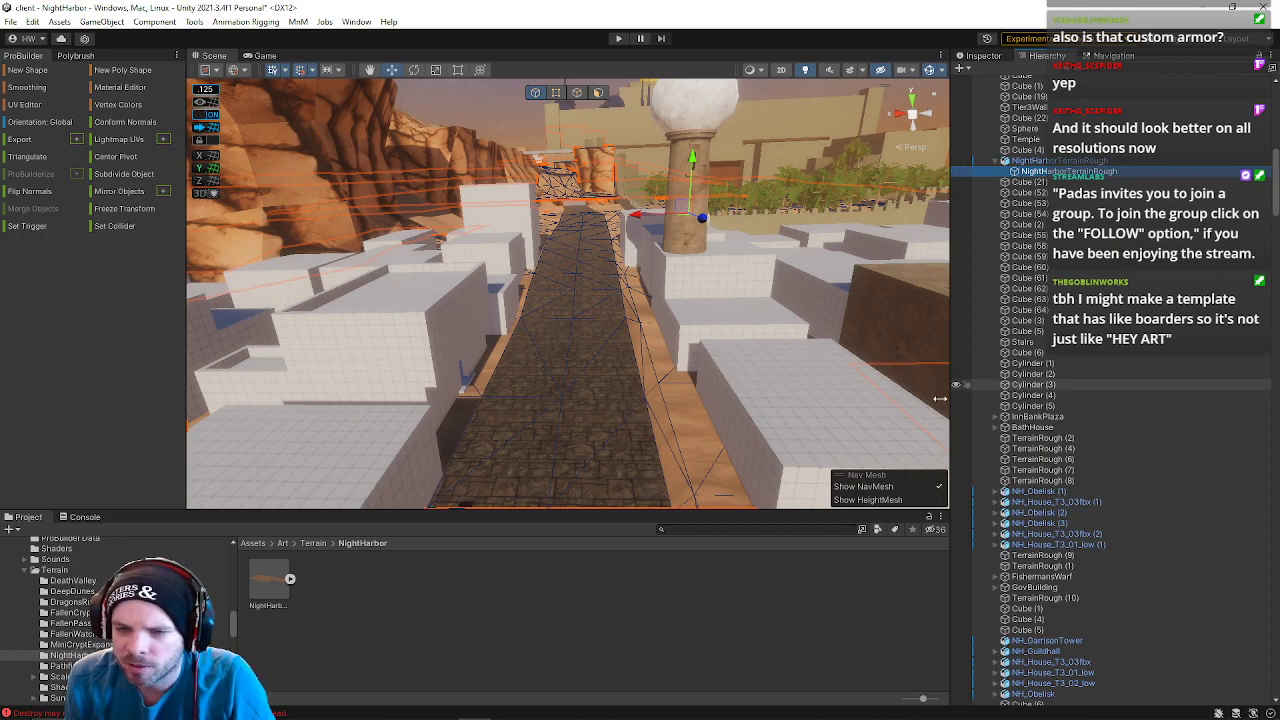
- Bake the NavMesh from the nested terrain mesh's NavMeshSurface using Physics Colliders, inspect its coverage and deselect the terrain
{"action": "left_click", "coordinate": [968, 58]}
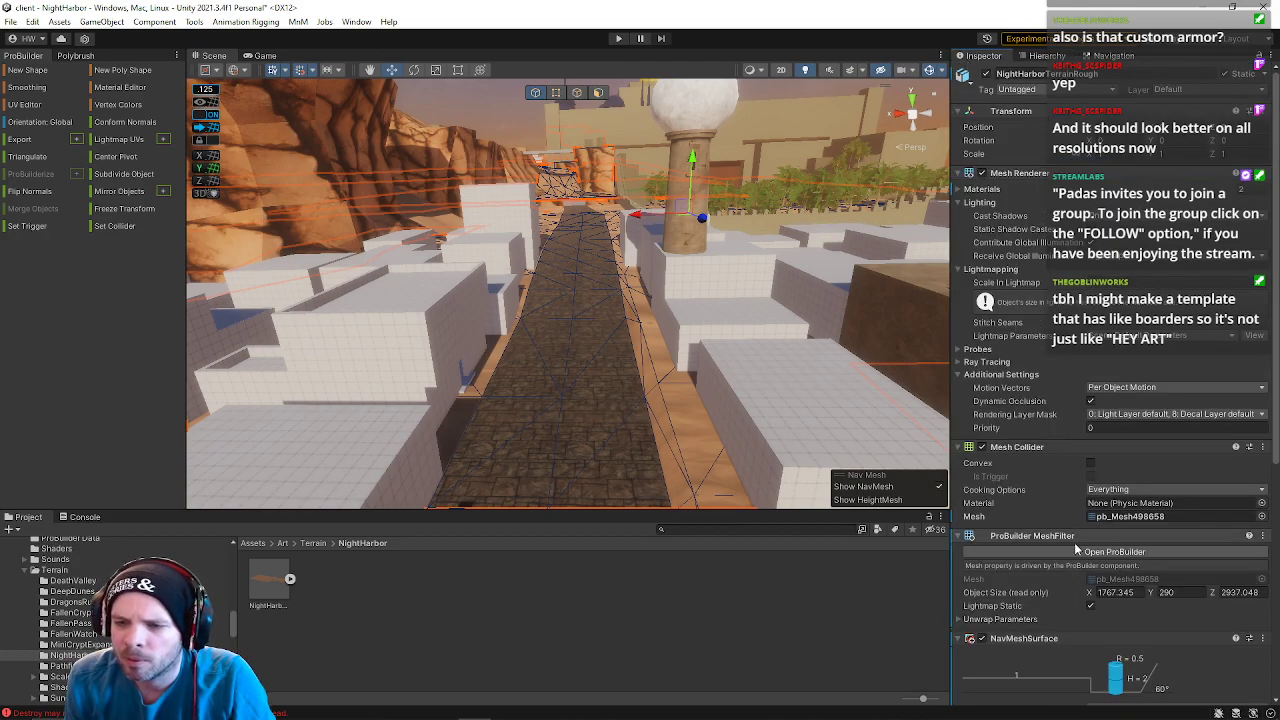
{"action": "scroll", "coordinate": [1076, 547], "scroll_direction": "down", "scroll_amount": 5}
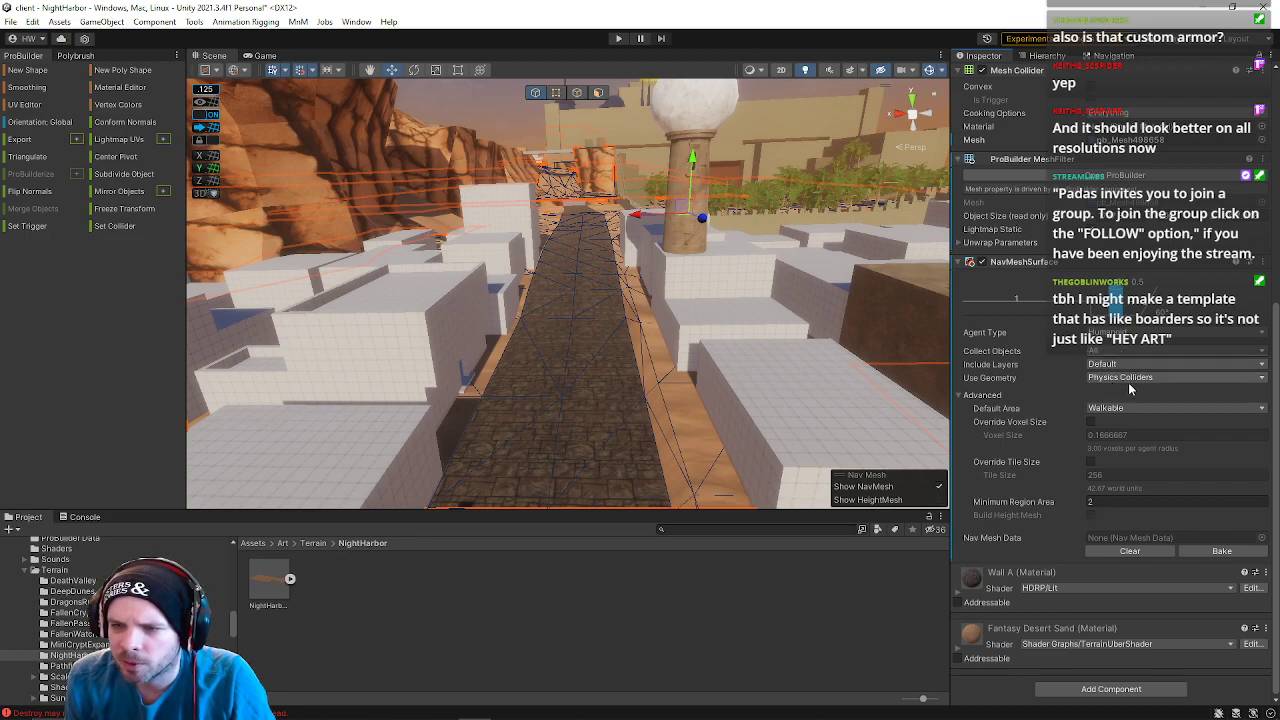
{"action": "left_click", "coordinate": [1199, 550]}
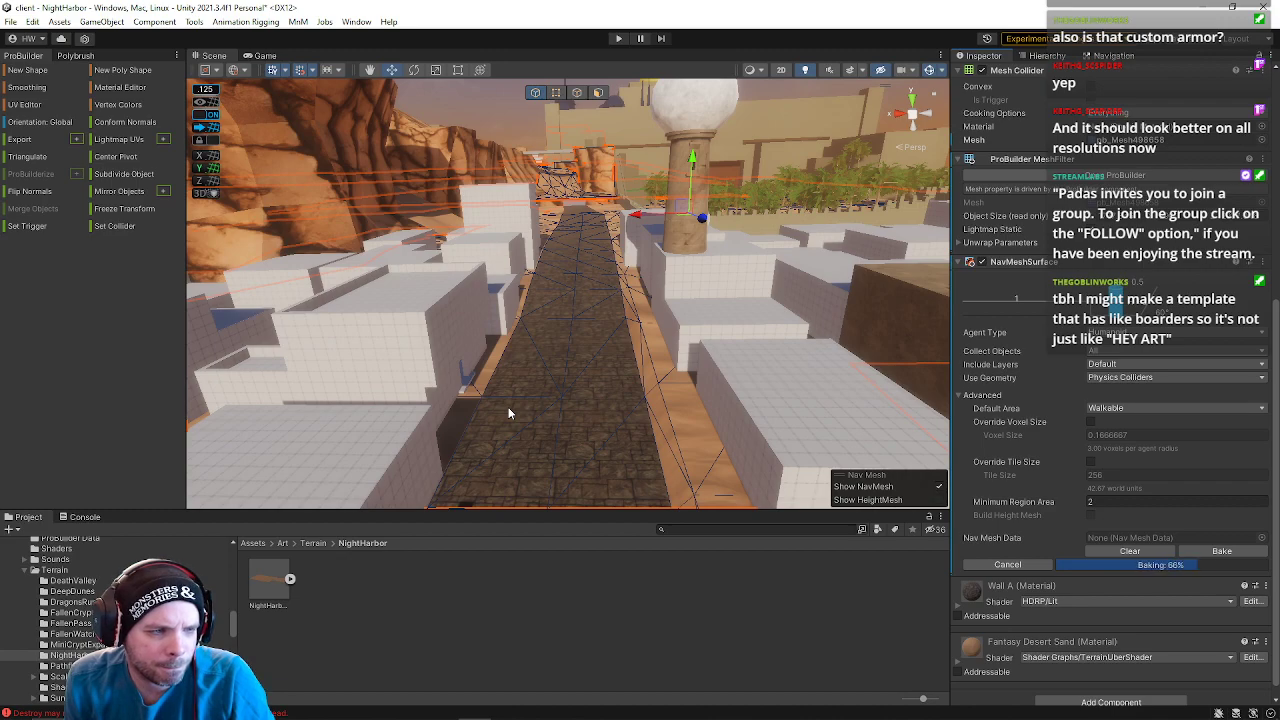
{"action": "right_click_drag", "start_coordinate": [702, 378], "coordinate": [798, 233]}
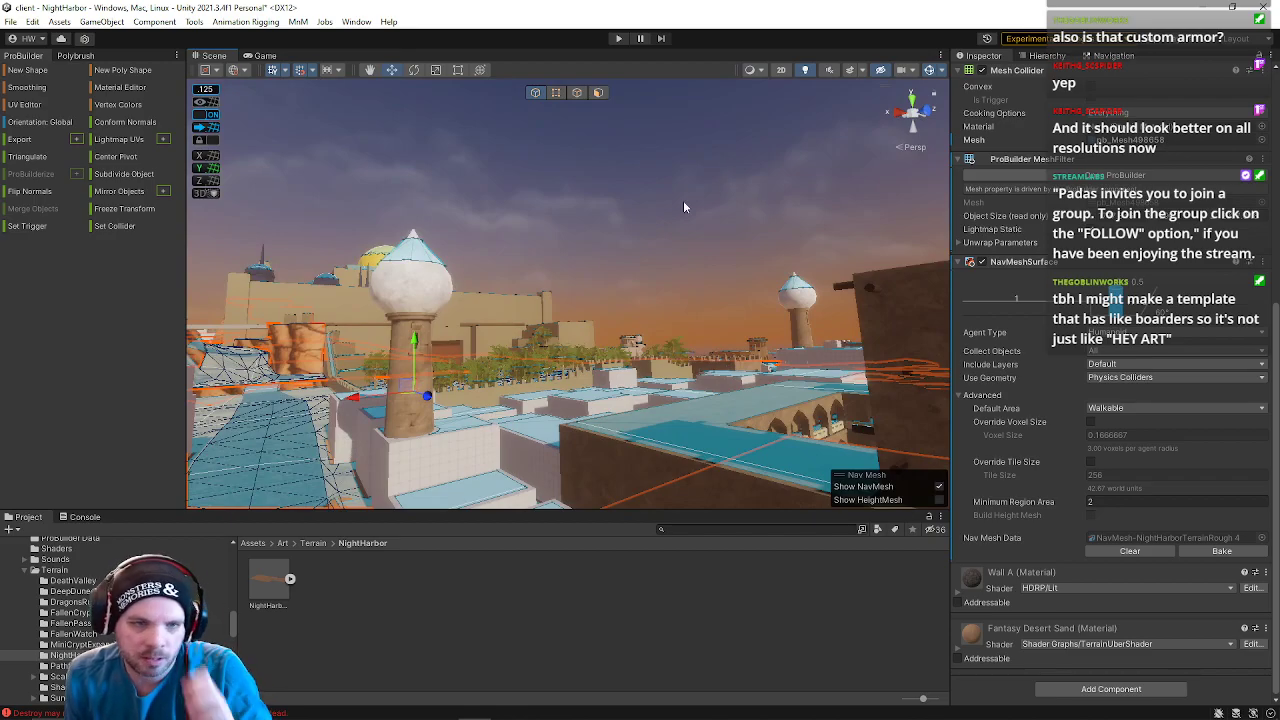
{"action": "left_click", "coordinate": [684, 207]}
- Inspect the cobbled street, the stair junction and the crenellated city walls for areas that still need reshaping
{"action": "right_click_drag", "start_coordinate": [665, 222], "coordinate": [489, 295]}
{"action": "key", "text": "w"}
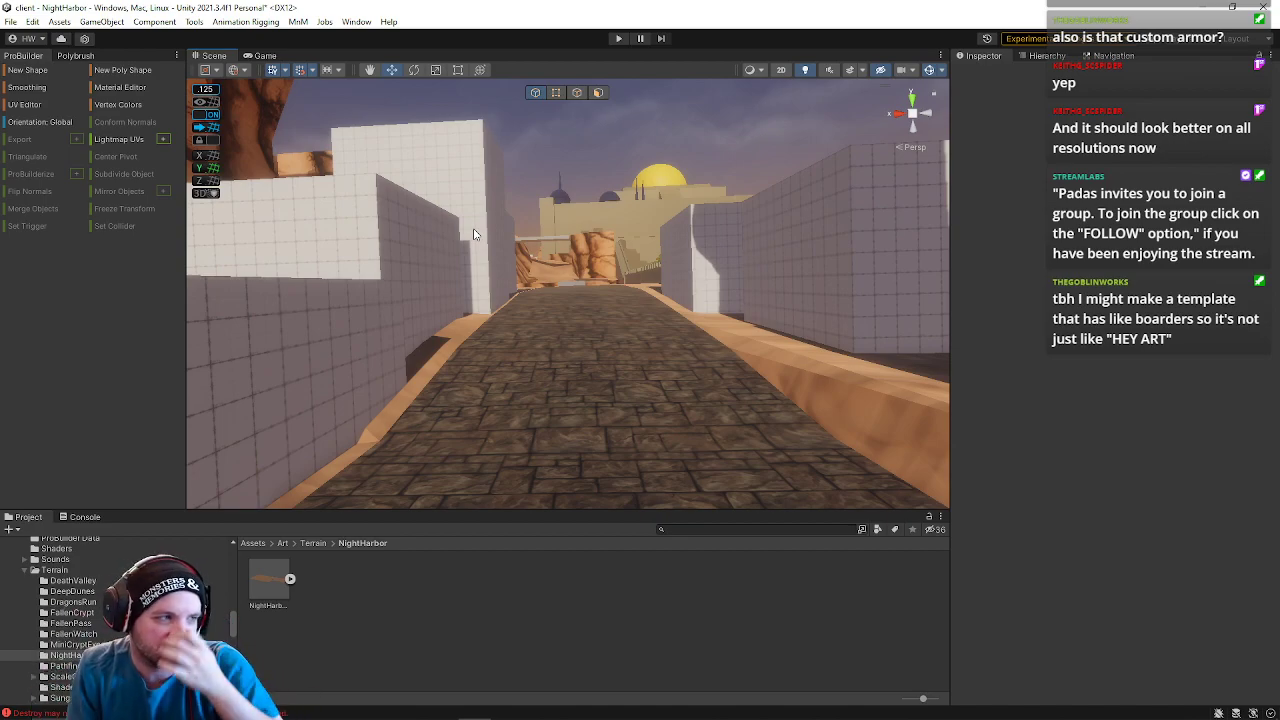
{"action": "key", "text": "w"}
{"action": "right_click_drag", "start_coordinate": [625, 335], "coordinate": [939, 334]}
{"action": "key", "text": "e"}
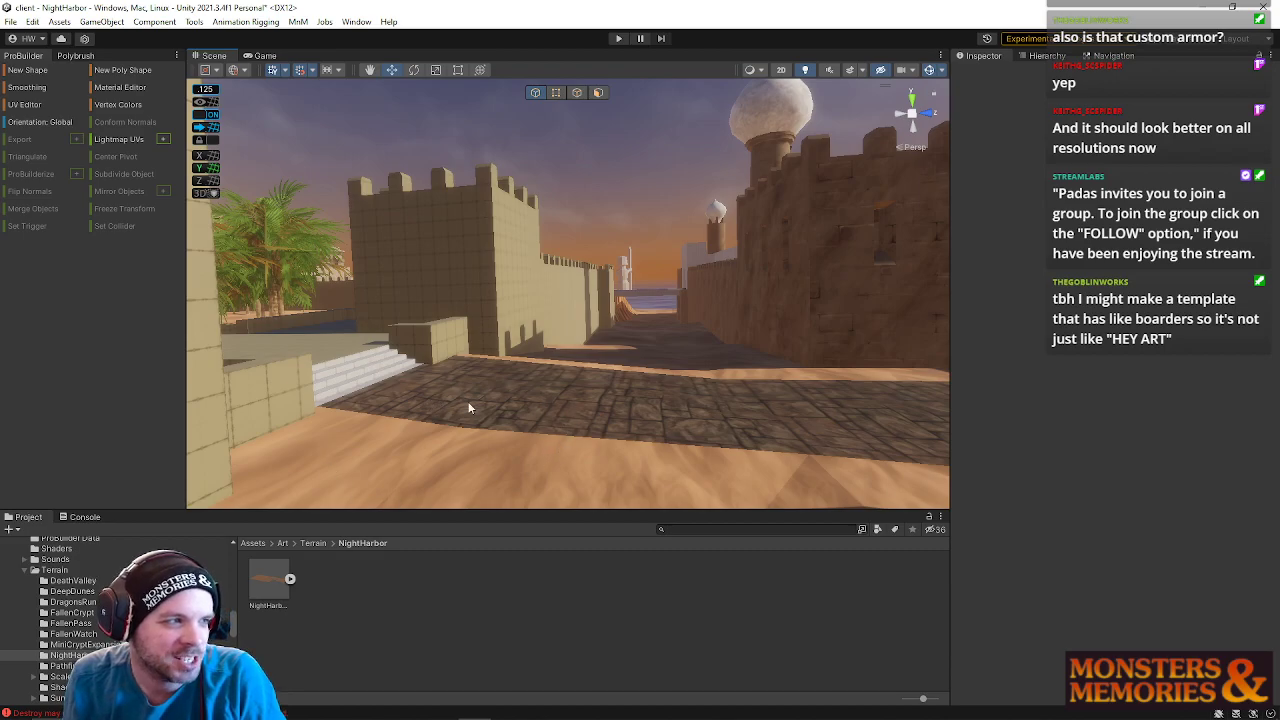
{"action": "right_click_drag", "start_coordinate": [617, 372], "coordinate": [824, 413]}
{"action": "left_click", "coordinate": [687, 381]}
{"action": "left_click", "coordinate": [606, 318]}
{"action": "right_click_drag", "start_coordinate": [574, 315], "coordinate": [200, 175]}
{"action": "left_click", "coordinate": [590, 239]}
{"action": "key", "text": "w"}
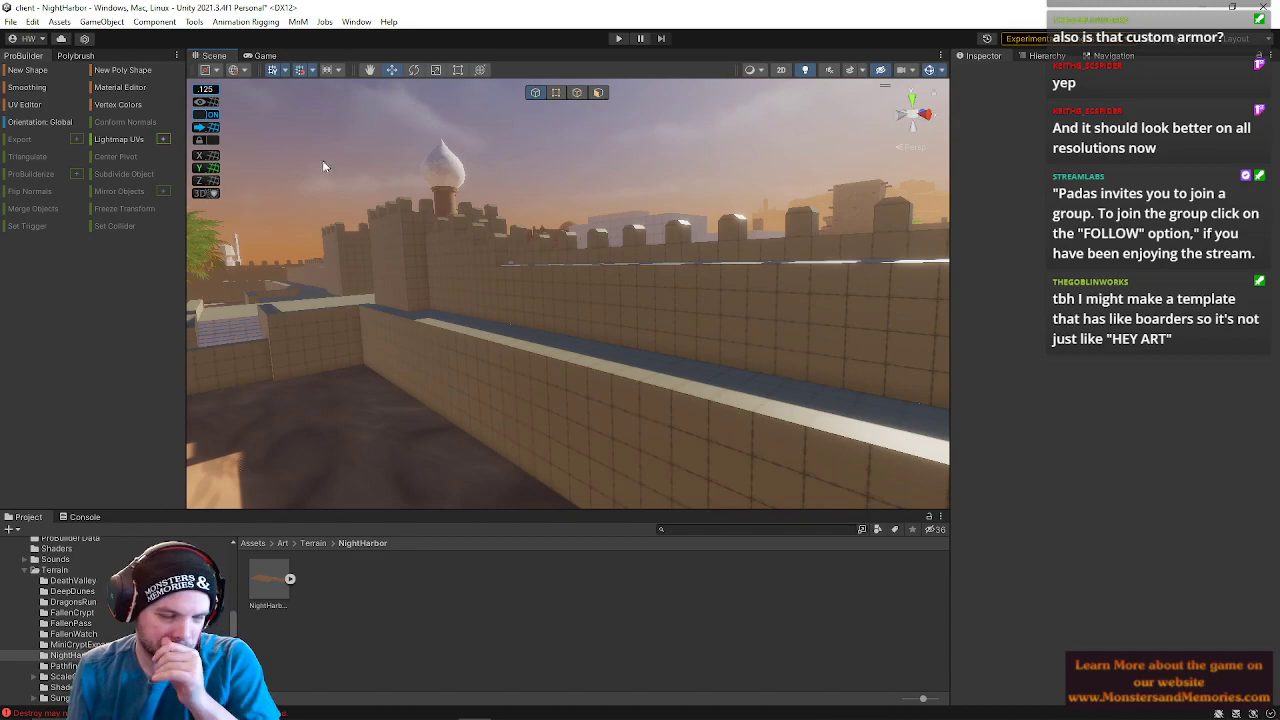
{"action": "mouse_move", "coordinate": [481, 168]}
{"action": "right_mouse_down"}
{"action": "mouse_move", "coordinate": [391, 185]}
{"action": "mouse_move", "coordinate": [470, 188]}
{"action": "right_mouse_up"}
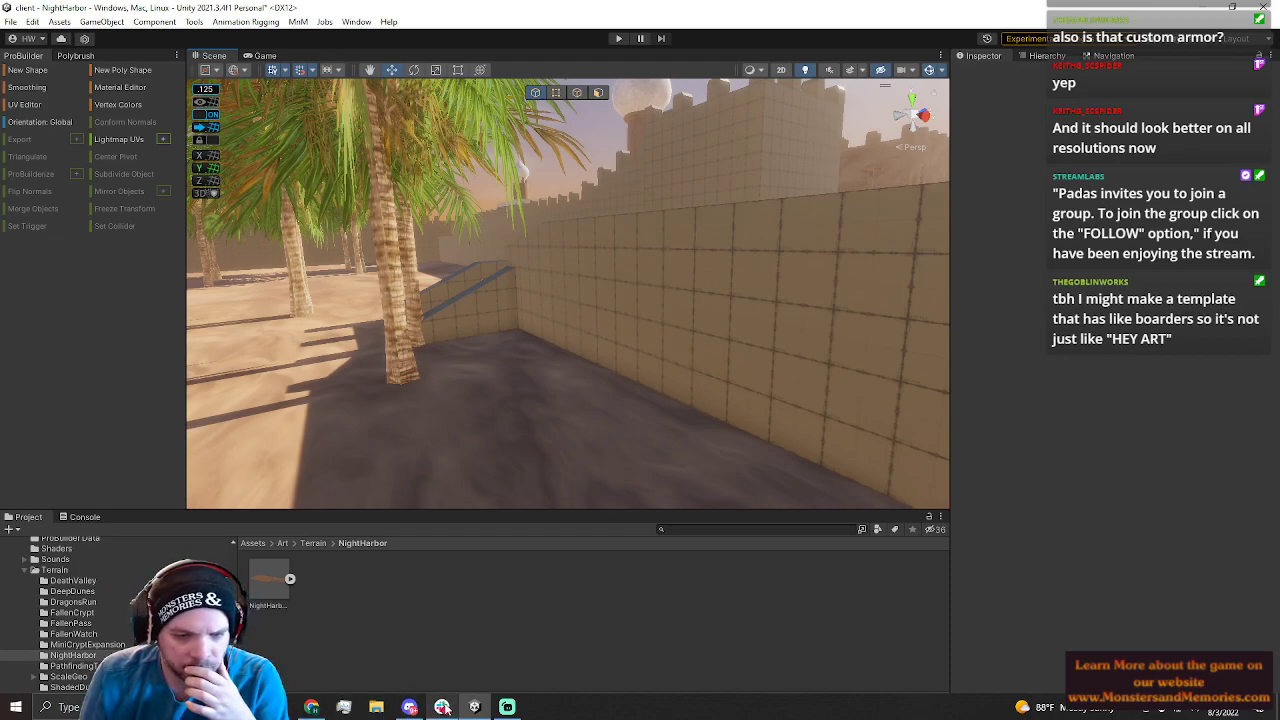
{"action": "left_click", "coordinate": [376, 707]}
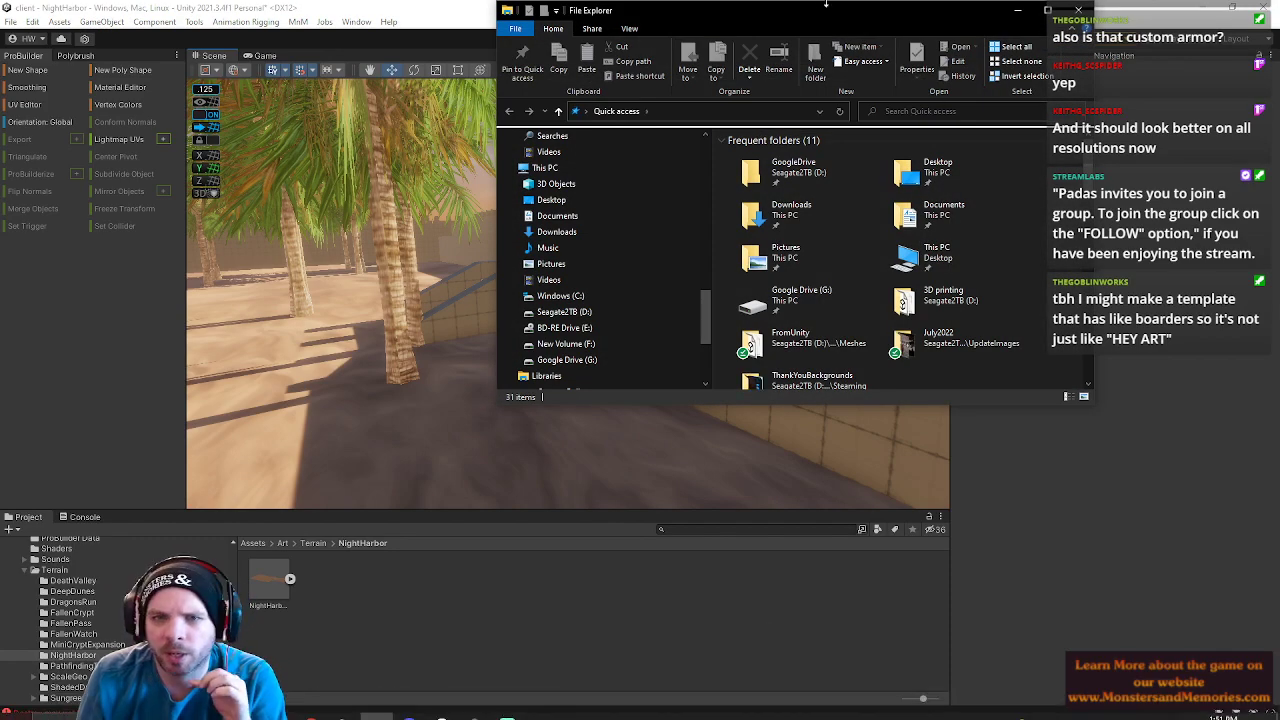
{"action": "left_click_drag", "start_coordinate": [752, 13], "coordinate": [1279, 20]}
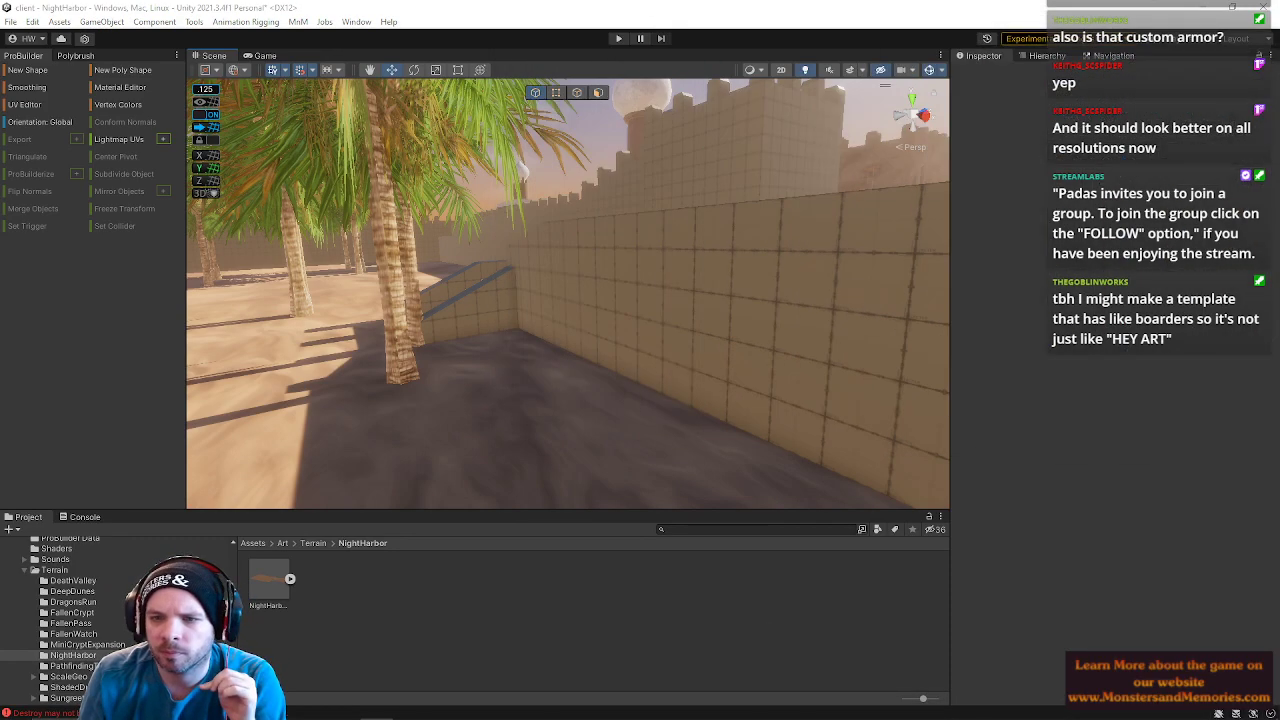
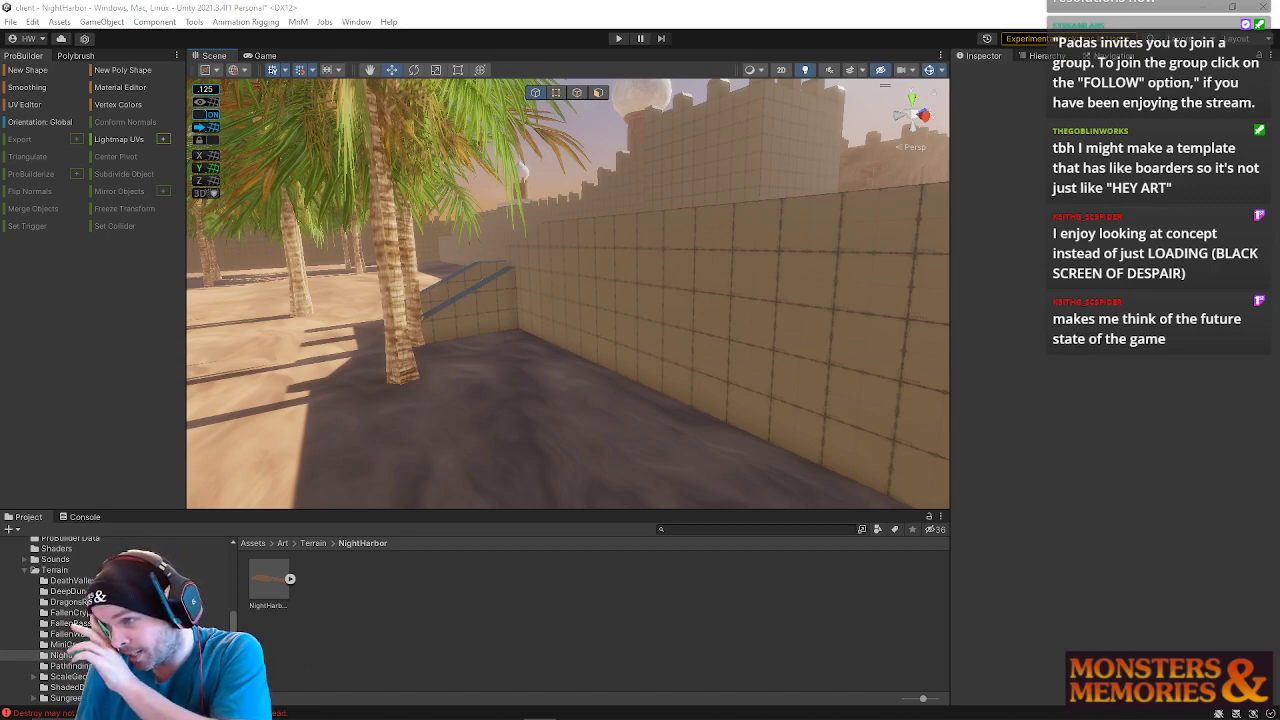
- Examine the palm courtyard in front of the large gate and the adjoining city walls, streets and buildings for areas needing rework
{"action": "right_click_drag", "start_coordinate": [715, 293], "coordinate": [540, 270]}
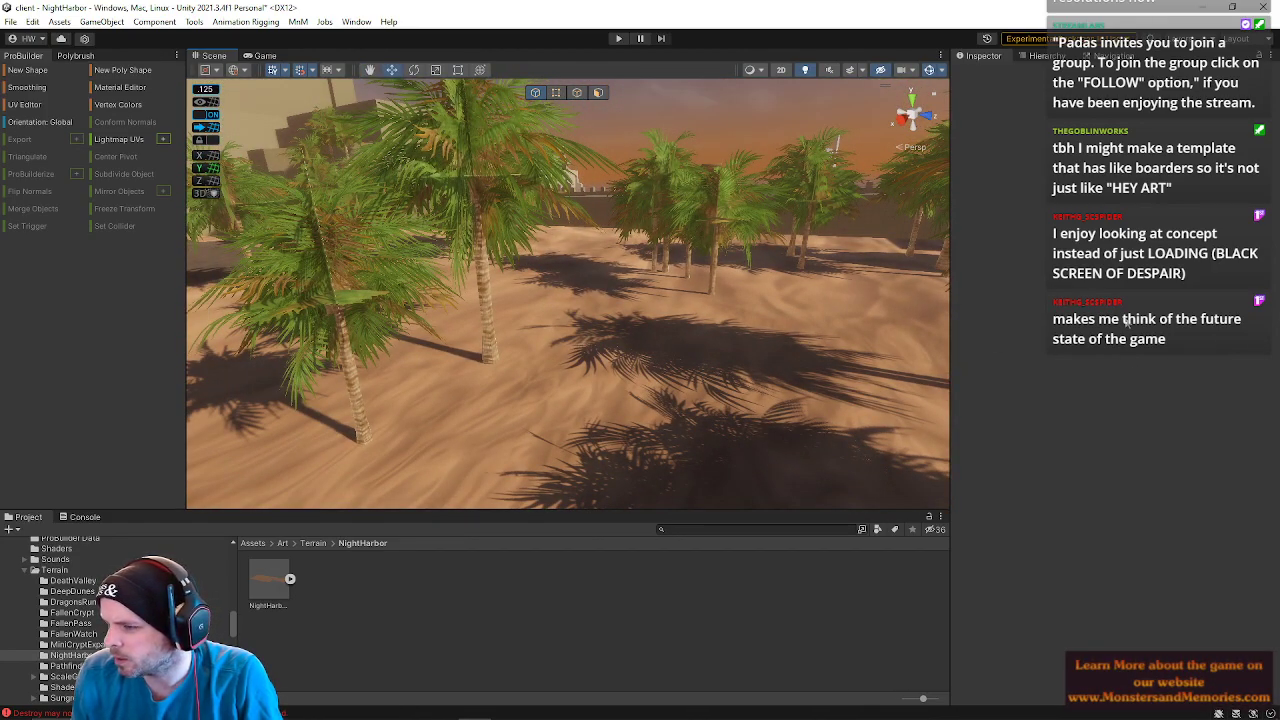
{"action": "right_click_drag", "start_coordinate": [734, 323], "coordinate": [465, 323]}
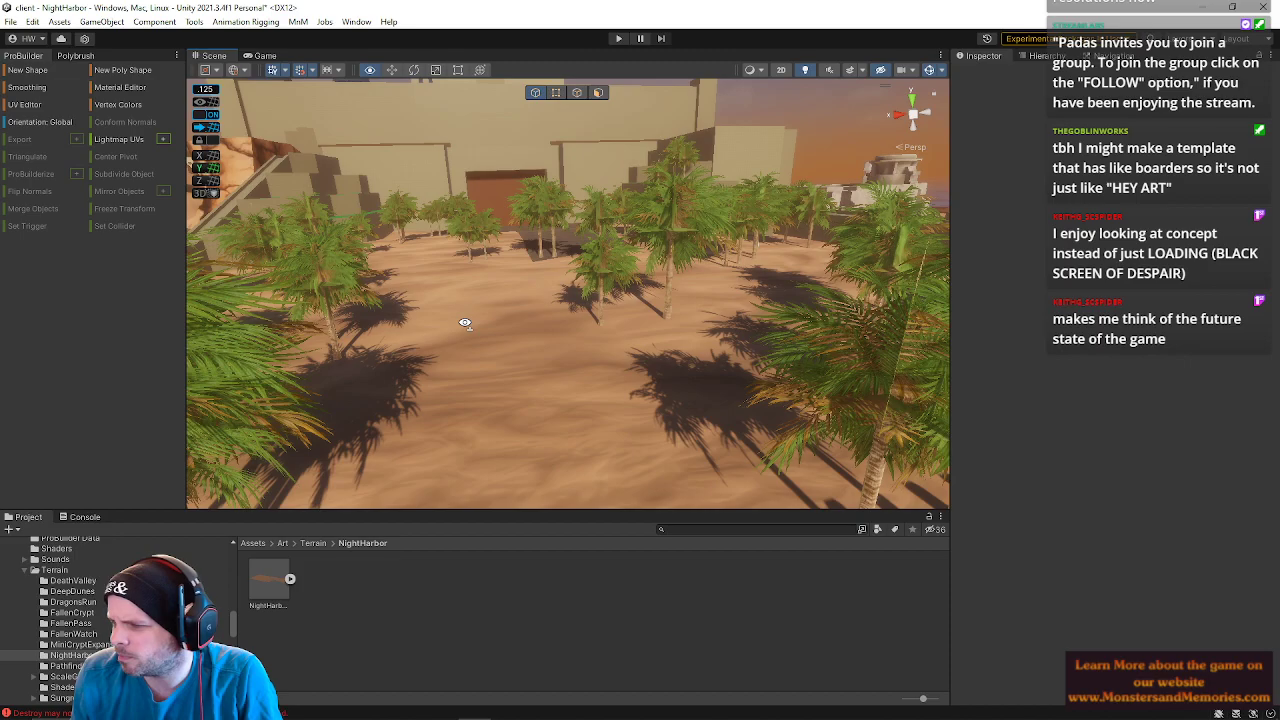
{"action": "right_click_drag", "start_coordinate": [465, 323], "coordinate": [777, 363]}
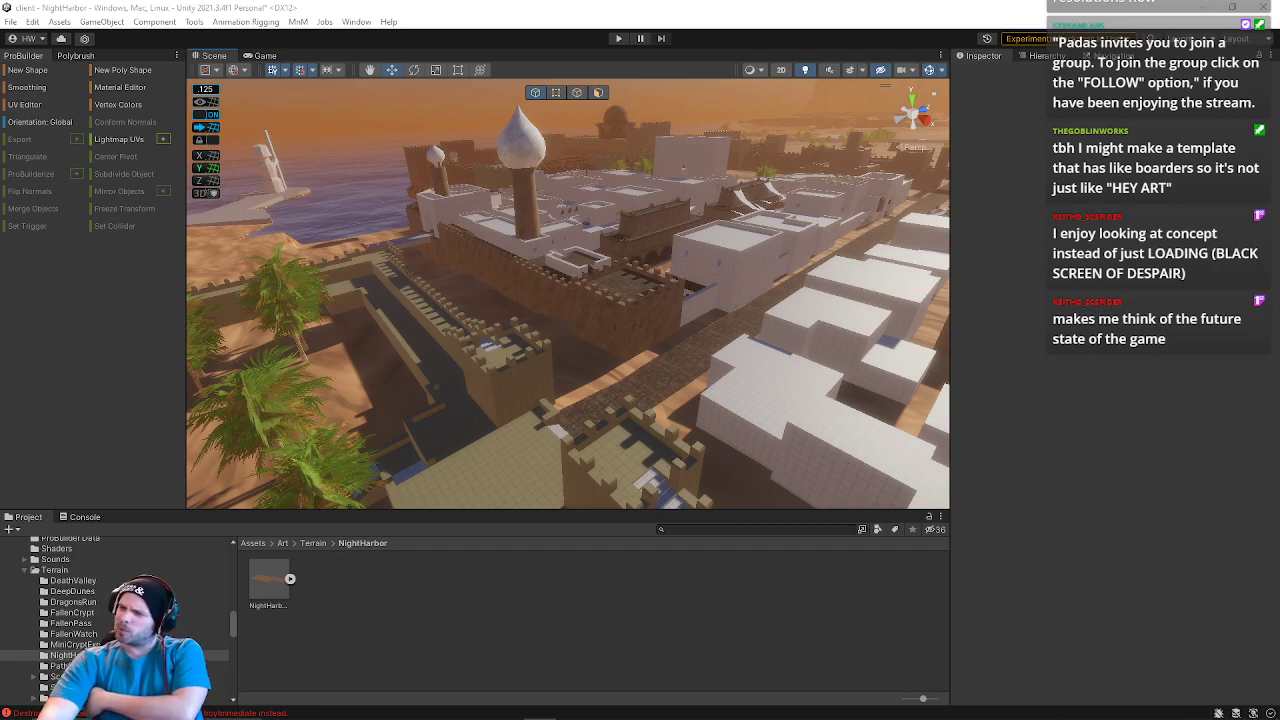
{"action": "right_click_drag", "start_coordinate": [849, 317], "coordinate": [516, 325]}
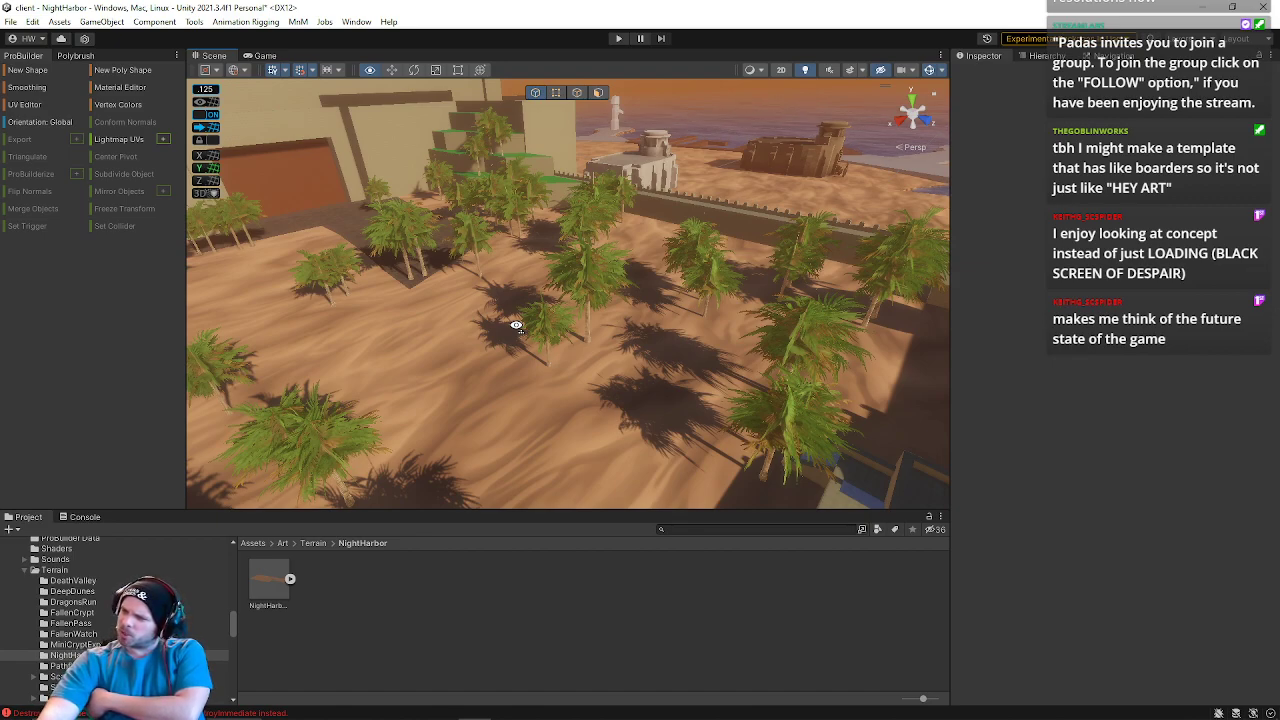
{"action": "right_click_drag", "start_coordinate": [516, 325], "coordinate": [576, 223]}
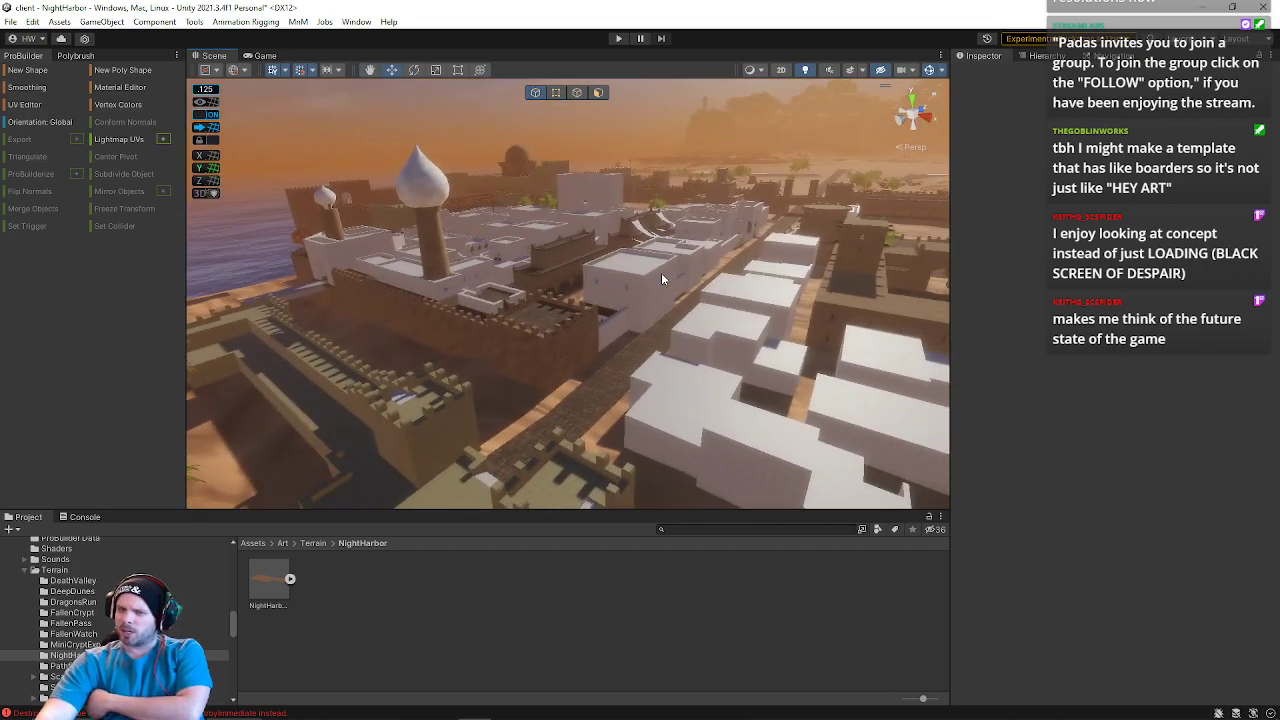
{"action": "right_click_drag", "start_coordinate": [337, 369], "coordinate": [74, 413]}
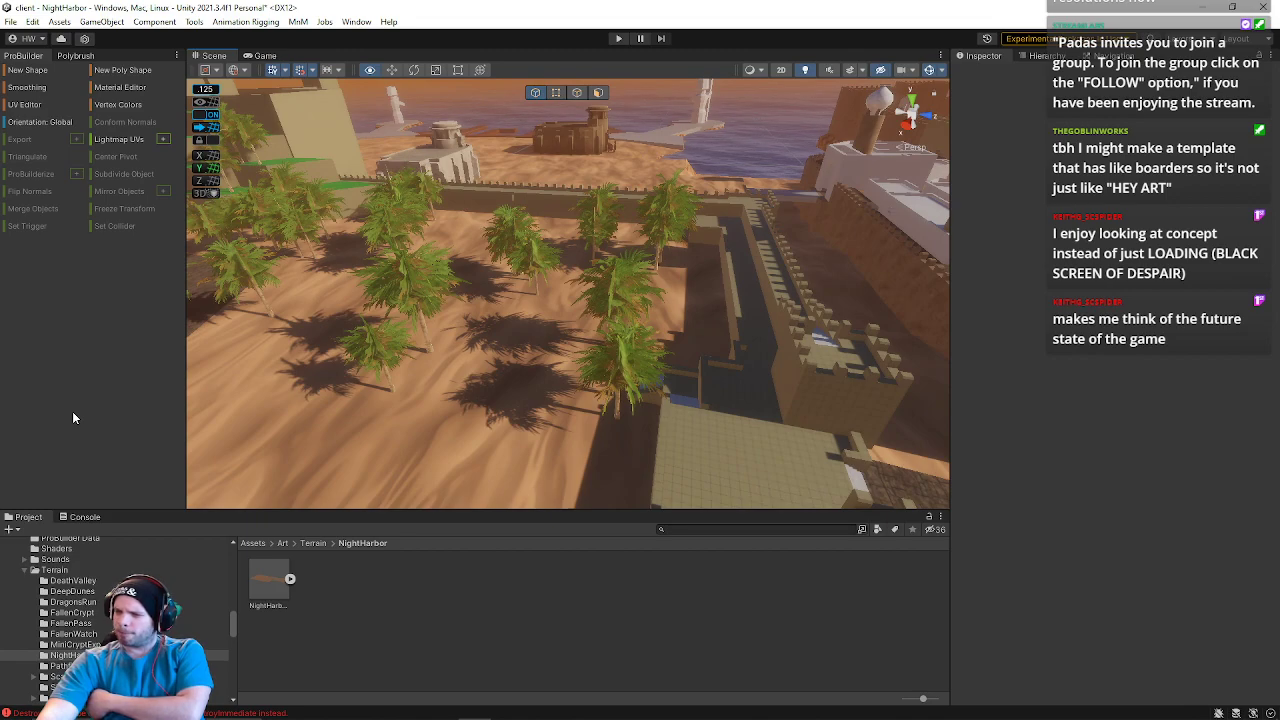
{"action": "right_click_drag", "start_coordinate": [72, 413], "coordinate": [128, 423]}
{"action": "right_click_drag", "start_coordinate": [684, 300], "coordinate": [401, 343]}
{"action": "left_click_drag", "start_coordinate": [240, 325], "coordinate": [354, 332], "text": "alt"}
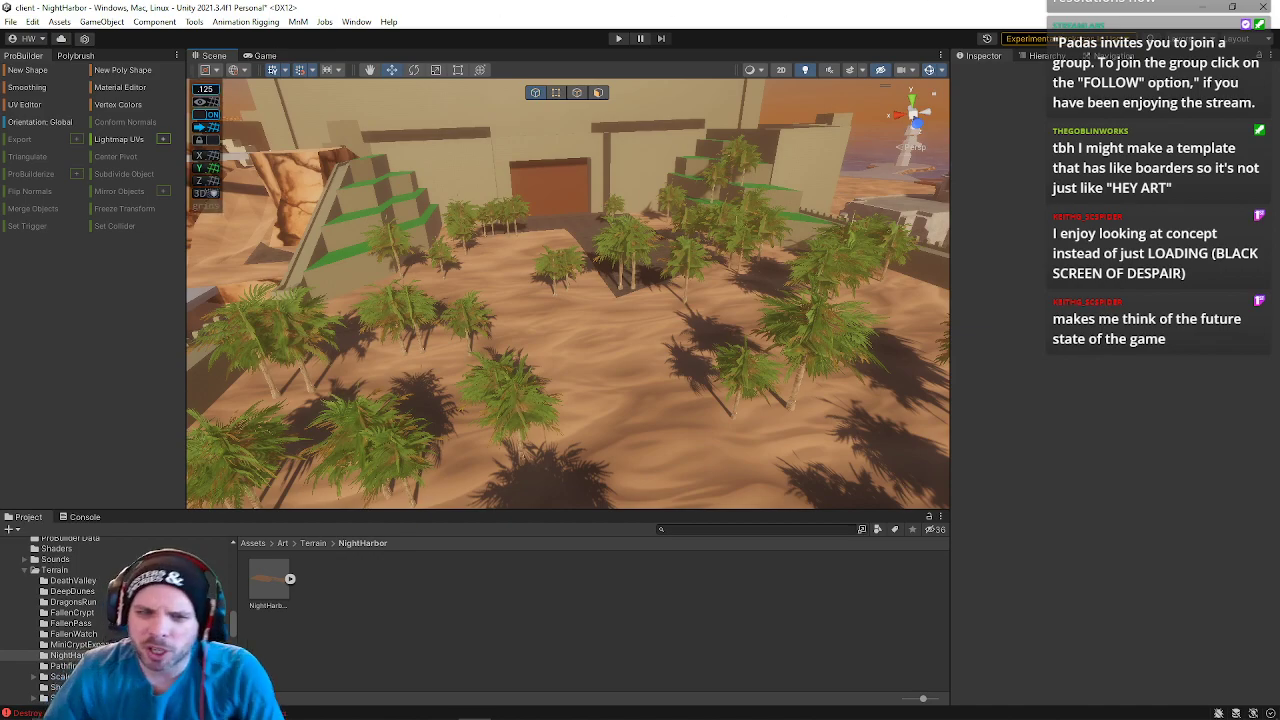
- Select the terrain mesh's faces directly in front of the courtyard gate, using ProBuilder face selection
{"action": "right_click_drag", "start_coordinate": [615, 276], "coordinate": [608, 334]}
{"action": "key", "text": "w"}
{"action": "left_click", "coordinate": [630, 343]}
{"action": "key", "text": "s"}
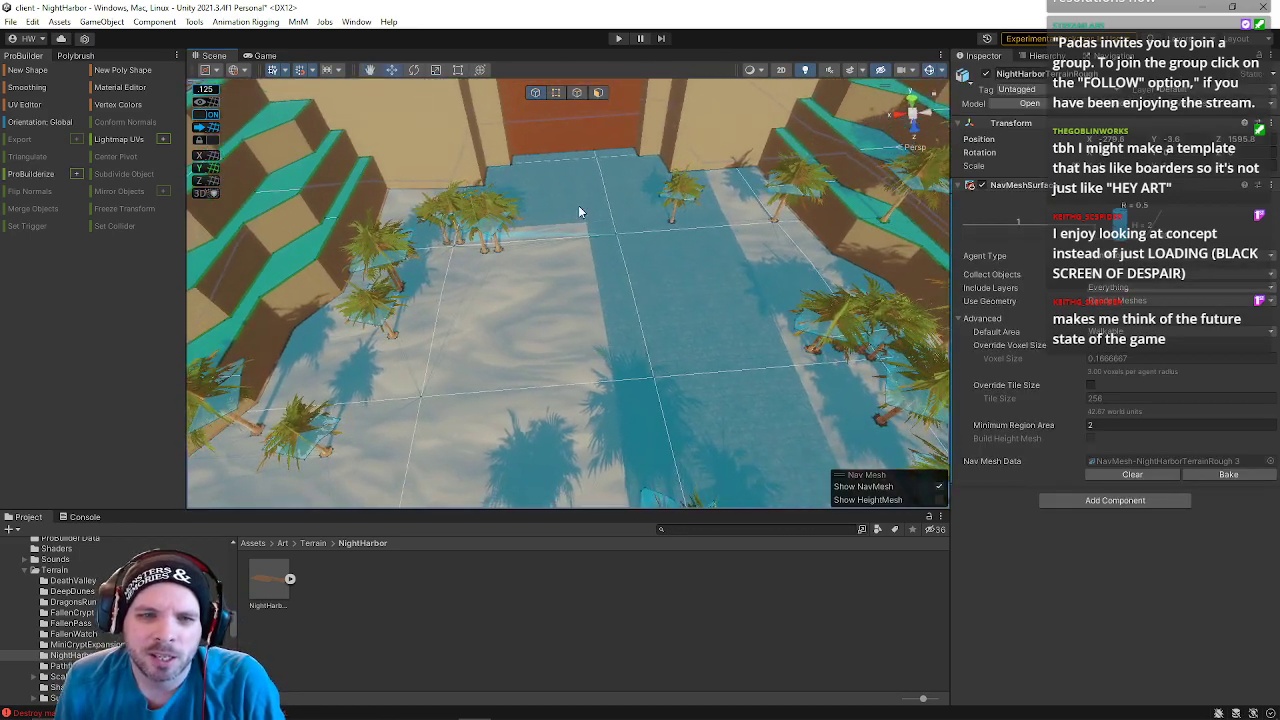
{"action": "left_click", "coordinate": [599, 92]}
{"action": "left_click", "coordinate": [567, 197]}
{"action": "left_click", "coordinate": [572, 190], "text": "shift"}
{"action": "left_click", "coordinate": [662, 174], "text": "shift"}
{"action": "left_click", "coordinate": [625, 157], "text": "shift"}
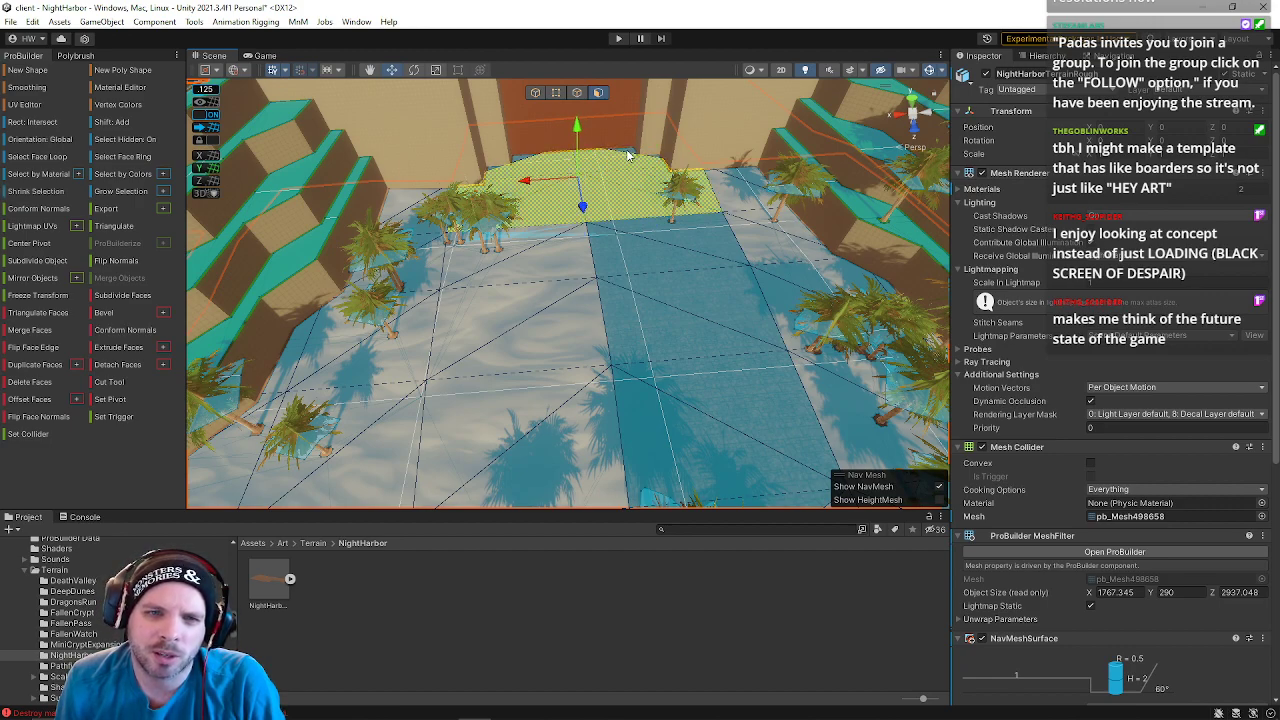
- Extend the face selection along the strip leading from the gate through the palm courtyard, including the leftover corner face beside the gate
{"action": "left_click", "coordinate": [646, 229], "text": "shift"}
{"action": "left_click", "coordinate": [642, 264], "text": "shift"}
{"action": "left_click", "coordinate": [656, 312], "text": "shift"}
{"action": "left_click", "coordinate": [668, 288], "text": "shift"}
{"action": "left_click", "coordinate": [688, 374], "text": "shift"}
{"action": "left_click", "coordinate": [680, 413], "text": "shift"}
{"action": "right_click_drag", "start_coordinate": [684, 416], "coordinate": [737, 471]}
{"action": "right_click_drag", "start_coordinate": [731, 274], "coordinate": [581, 228]}
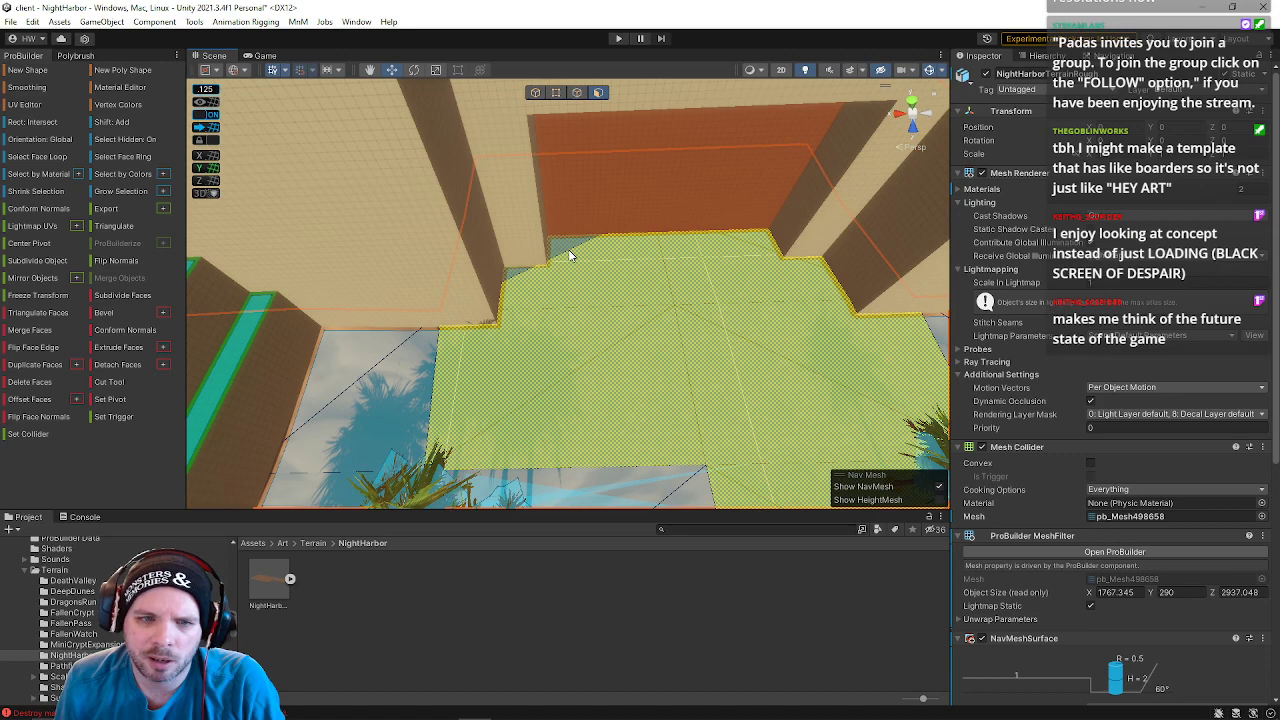
{"action": "left_click", "coordinate": [572, 257], "text": "shift"}
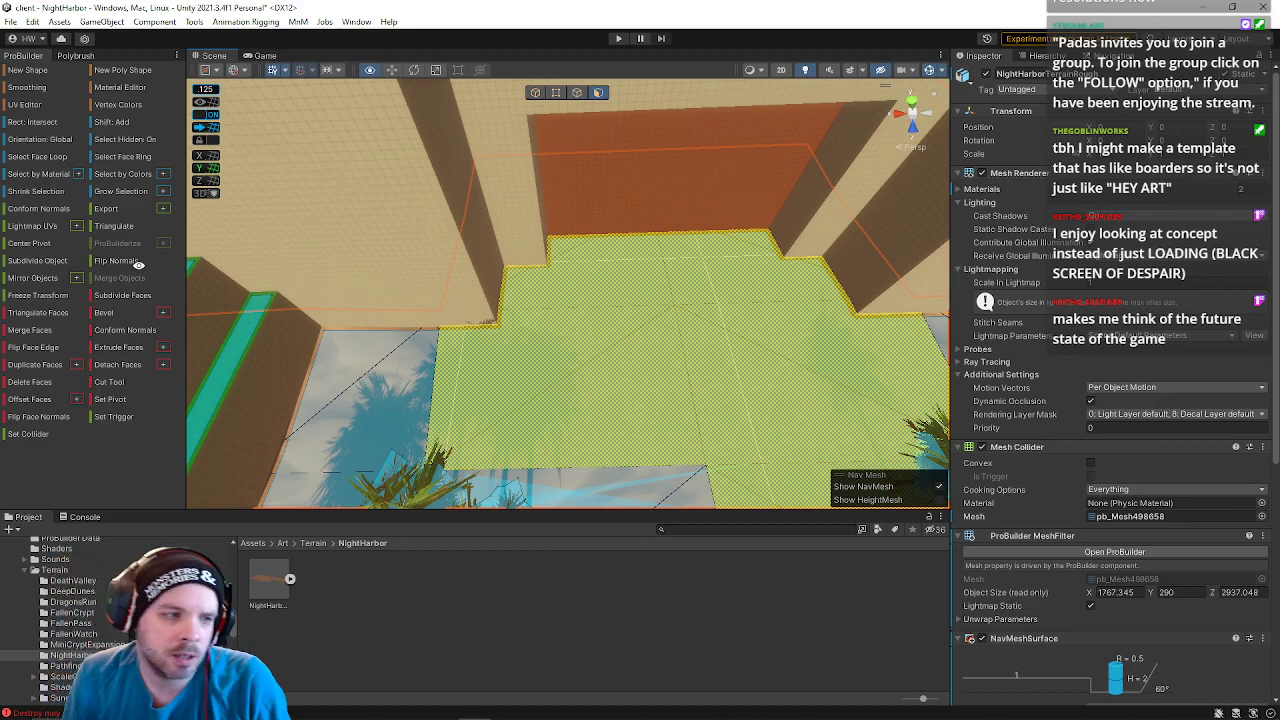
- Deselect the terrain and inspect the crenellated walls and the cobbled street outside the courtyard
{"action": "left_click_drag", "start_coordinate": [384, 292], "coordinate": [1105, 239], "text": "alt"}
{"action": "right_click_drag", "start_coordinate": [1105, 239], "coordinate": [1194, 142]}
{"action": "left_click", "coordinate": [761, 147]}
{"action": "right_click_drag", "start_coordinate": [713, 160], "coordinate": [768, 172]}
{"action": "key", "text": "w"}
{"action": "right_click_drag", "start_coordinate": [1012, 192], "coordinate": [548, 122]}
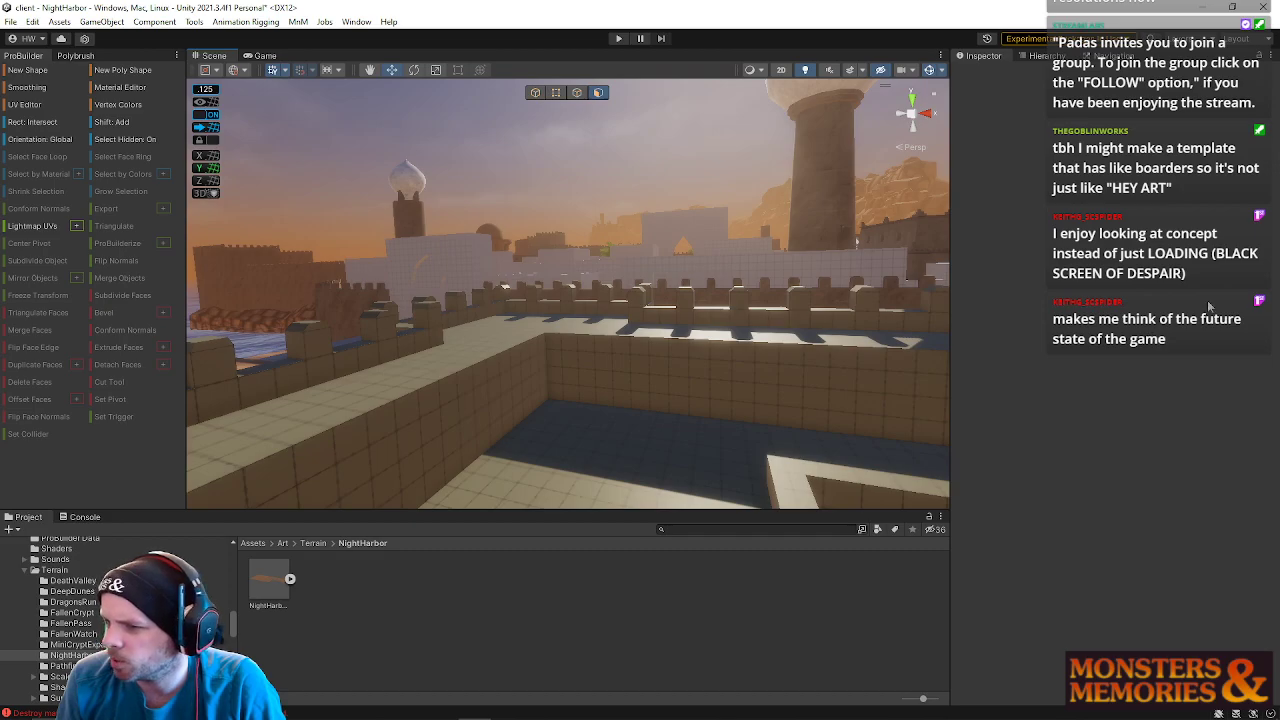
{"action": "right_click_drag", "start_coordinate": [588, 258], "coordinate": [826, 240]}
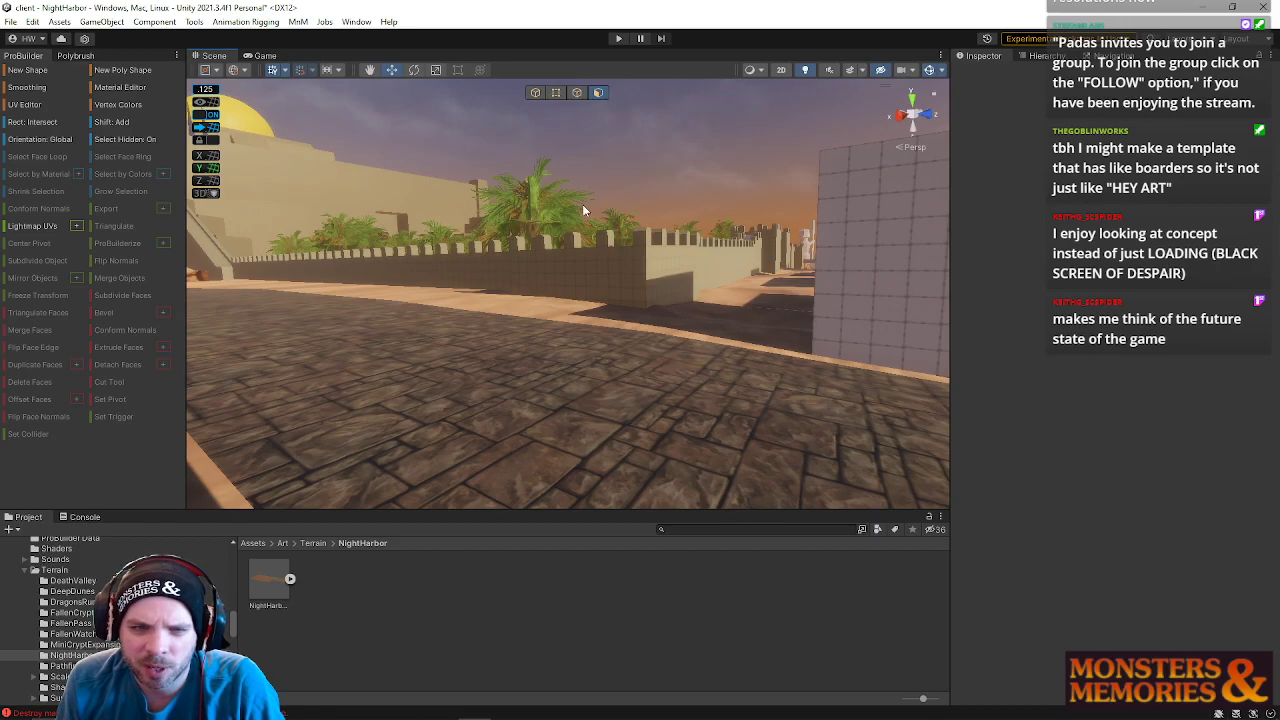
- Select terrain faces at the edge of the cobbled street and hide the NavMesh overlay
{"action": "right_click_drag", "start_coordinate": [569, 251], "coordinate": [656, 178]}
{"action": "right_click_drag", "start_coordinate": [760, 275], "coordinate": [589, 328]}
{"action": "left_click", "coordinate": [585, 309]}
{"action": "left_click", "coordinate": [587, 325], "text": "shift"}
{"action": "left_click", "coordinate": [940, 487]}
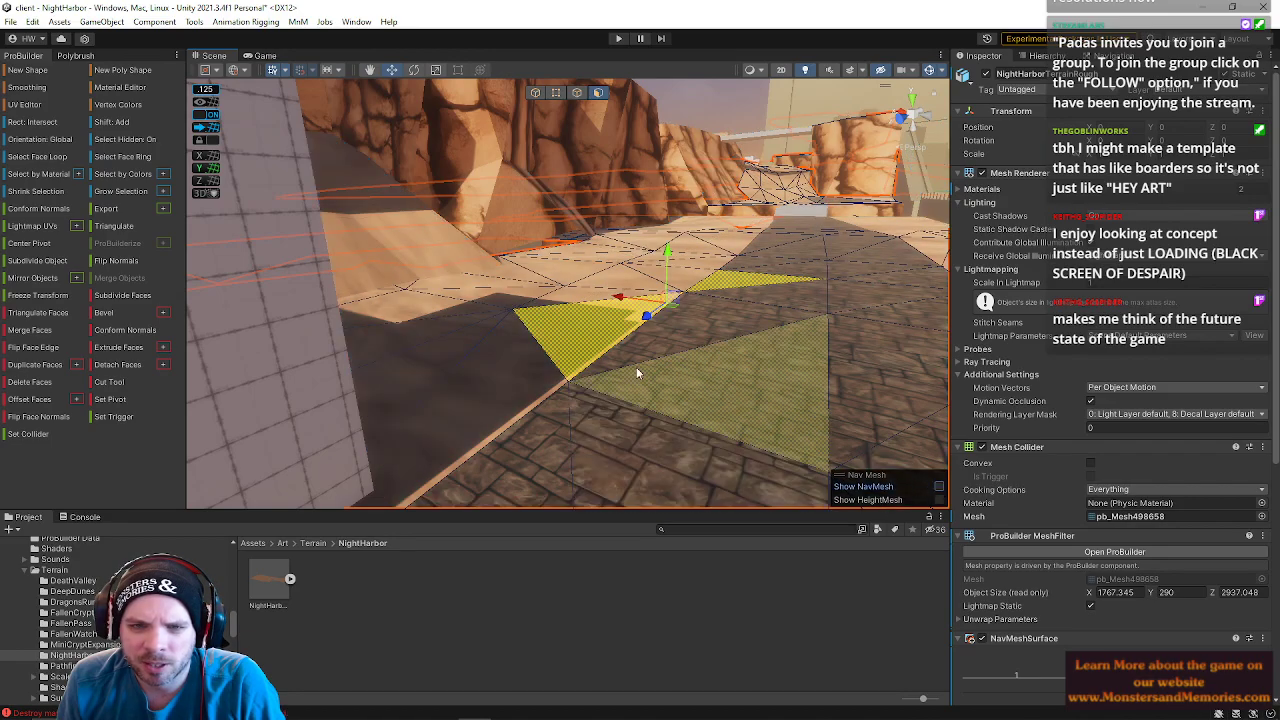
- Select the terrain vertices across the street section between the cliffs and the crenellated wall, and lower them slightly
{"action": "right_click_drag", "start_coordinate": [690, 330], "coordinate": [585, 135]}
{"action": "left_click", "coordinate": [558, 94]}
{"action": "right_click_drag", "start_coordinate": [612, 215], "coordinate": [632, 294]}
{"action": "left_click_drag", "start_coordinate": [443, 190], "coordinate": [712, 372]}
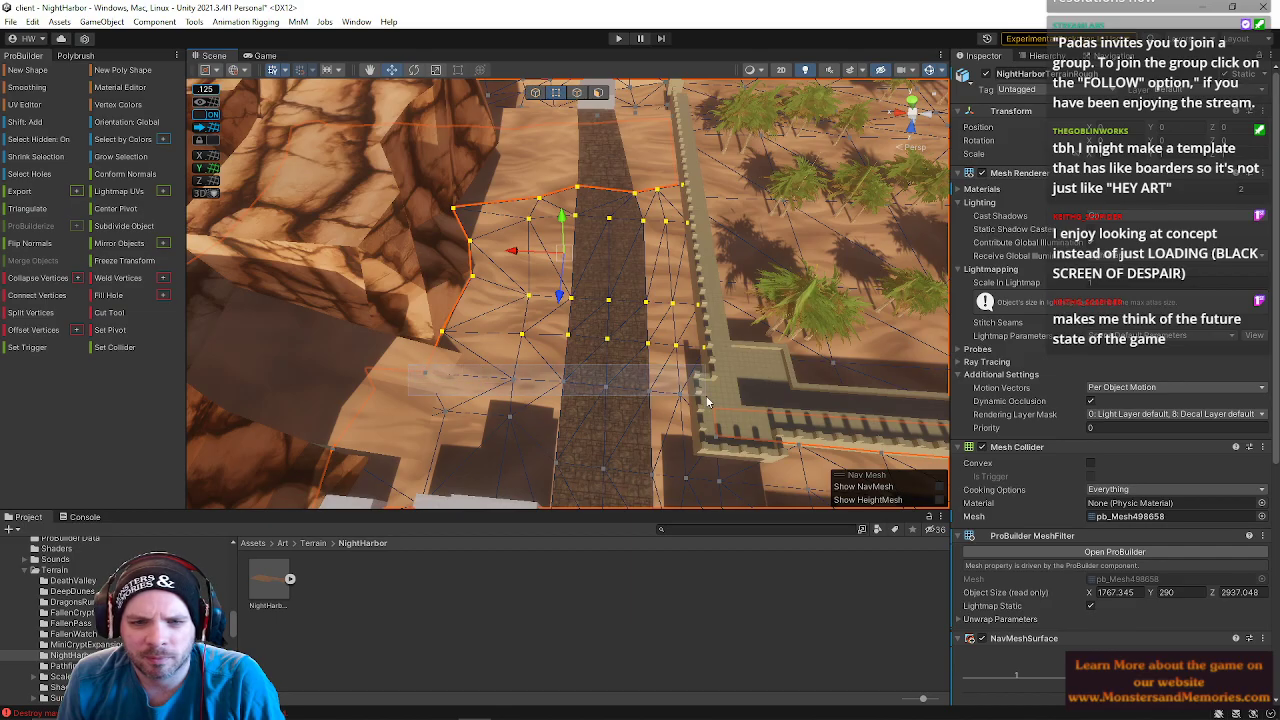
{"action": "right_click_drag", "start_coordinate": [703, 410], "coordinate": [558, 330]}
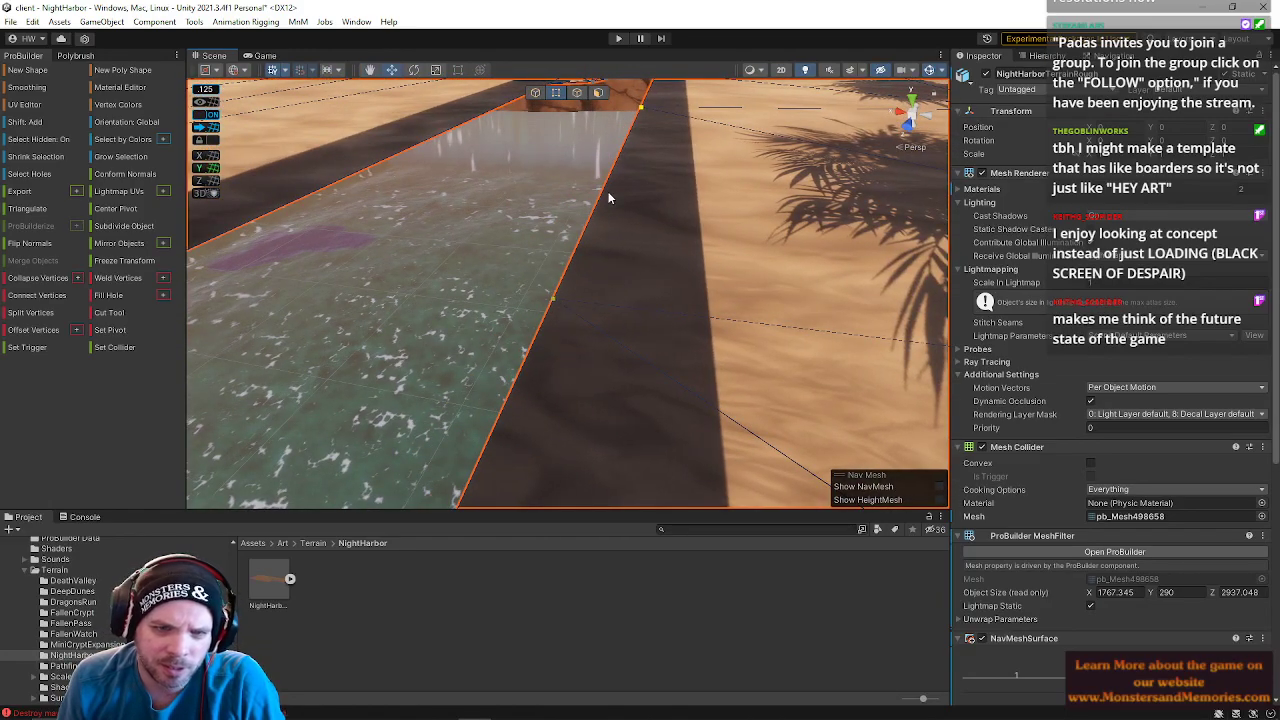
{"action": "right_click_drag", "start_coordinate": [566, 262], "coordinate": [433, 276]}
{"action": "right_click_drag", "start_coordinate": [568, 307], "coordinate": [1209, 243]}
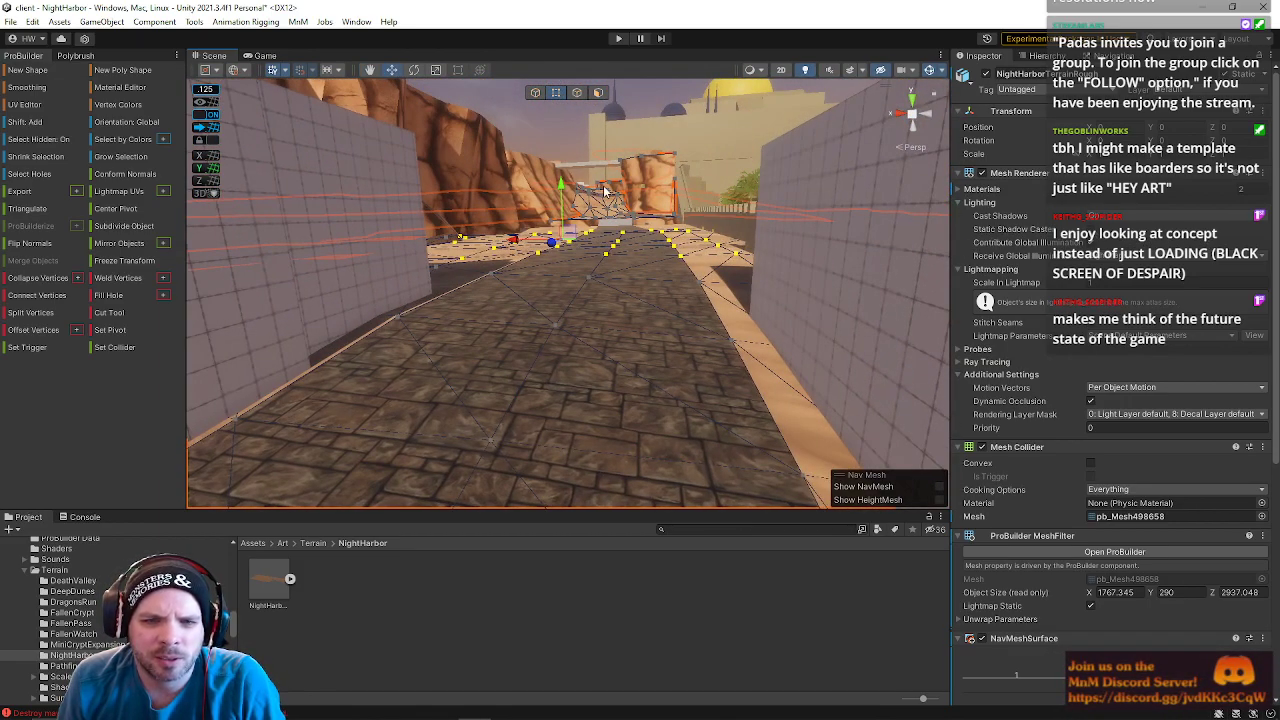
{"action": "left_click_drag", "start_coordinate": [561, 190], "coordinate": [561, 196]}
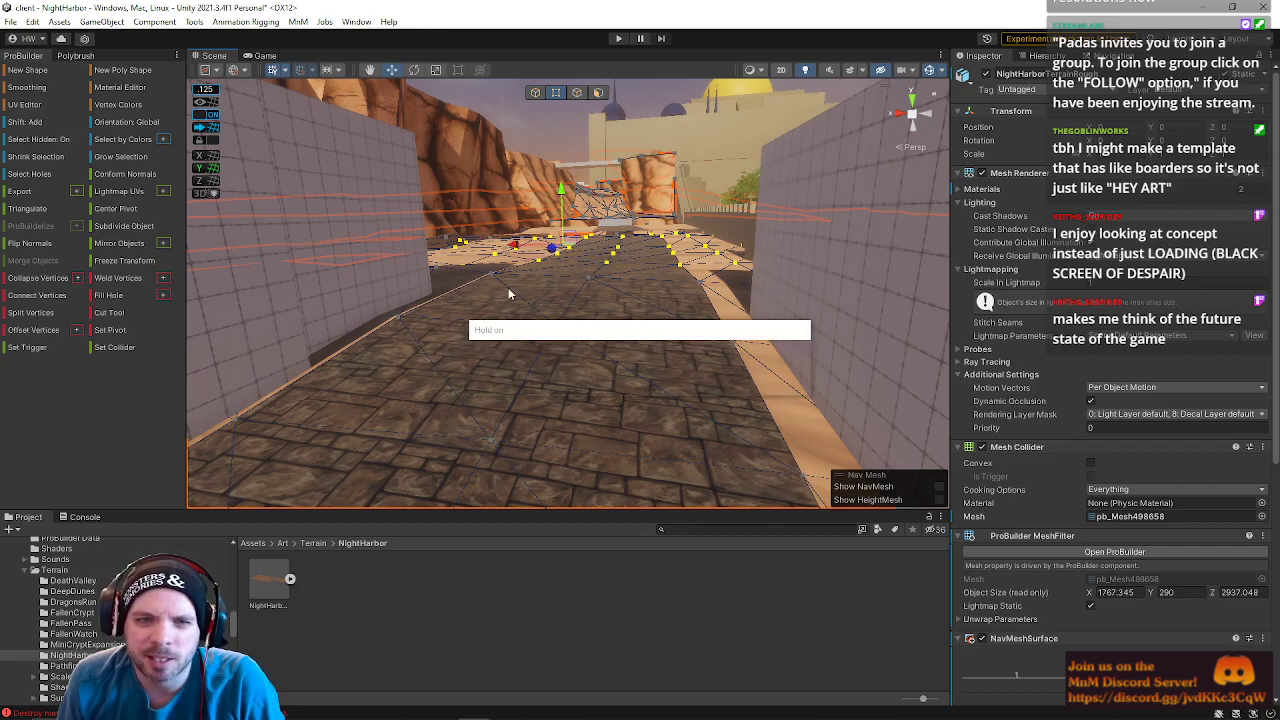
- Lower the row of terrain vertices crossing the cobbled street at the alley between the block building and the crenellated wall
{"action": "right_click_drag", "start_coordinate": [777, 240], "coordinate": [542, 268]}
{"action": "left_click", "coordinate": [561, 297]}
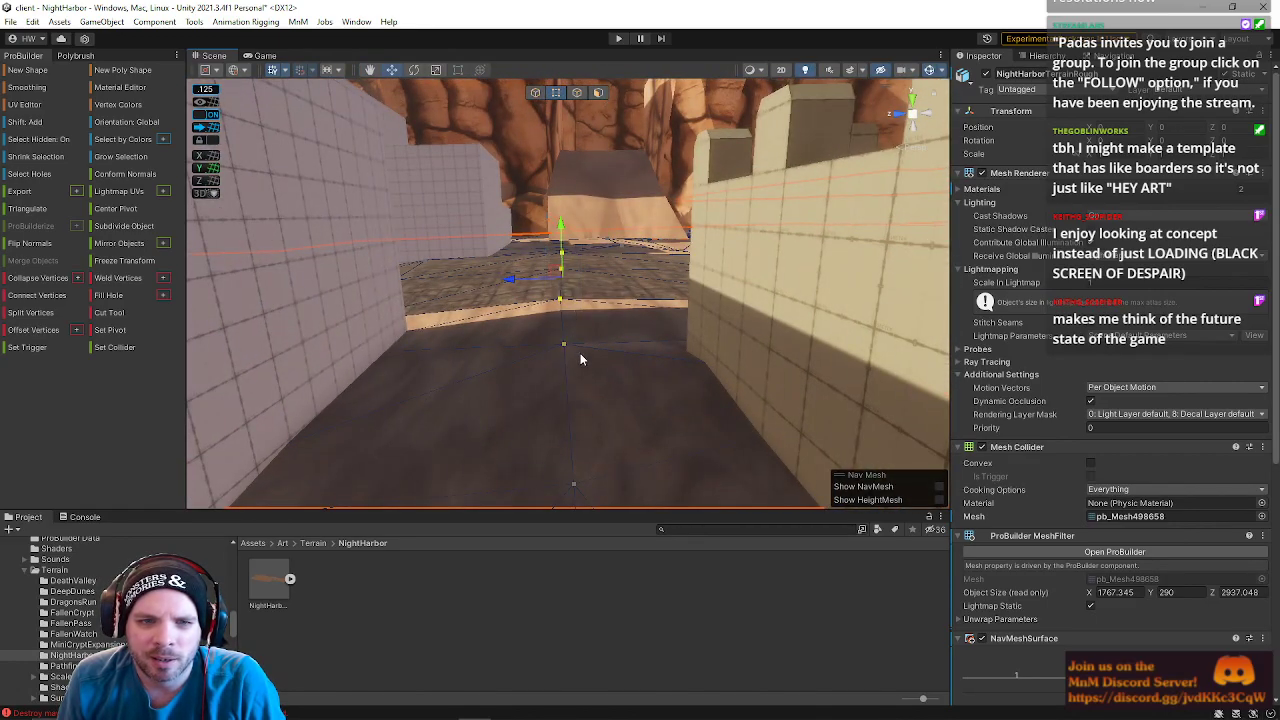
{"action": "left_click_drag", "start_coordinate": [561, 237], "coordinate": [562, 248]}
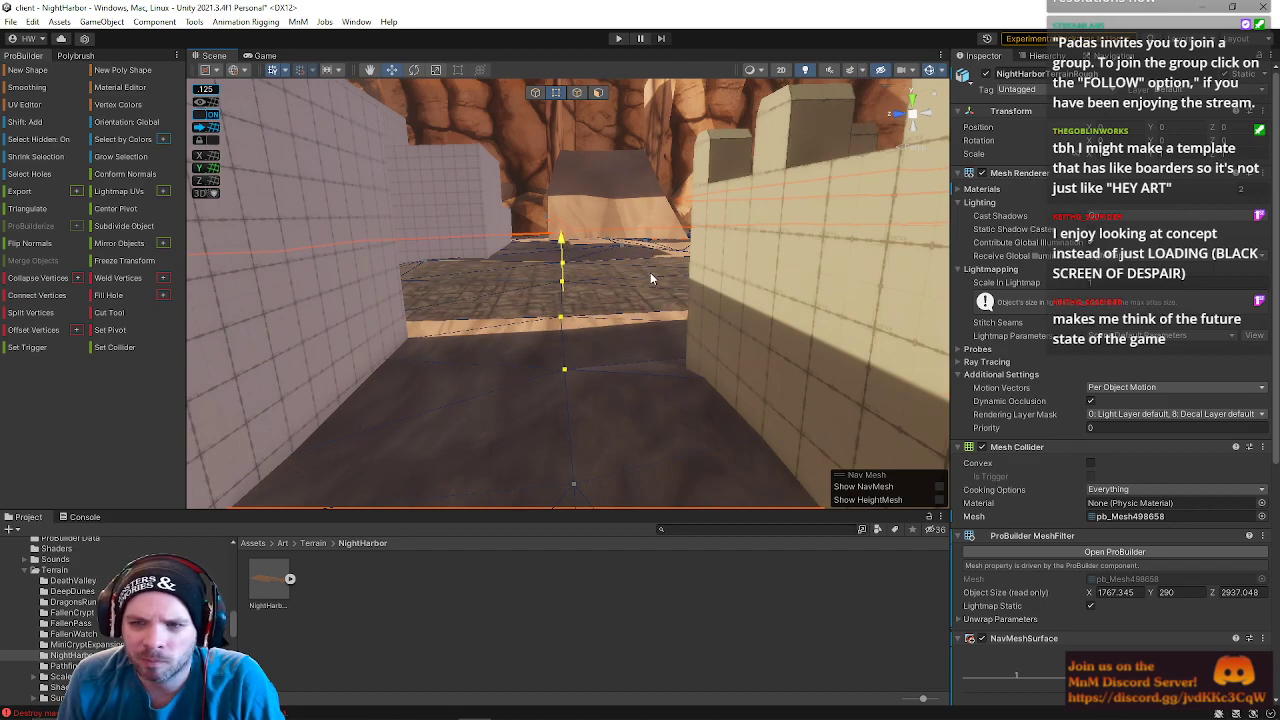
- Shift the two ground vertices in front of the sand ramp toward the block building and lower them slightly
{"action": "right_click_drag", "start_coordinate": [650, 279], "coordinate": [634, 309]}
{"action": "left_click", "coordinate": [639, 318]}
{"action": "left_click", "coordinate": [673, 437], "text": "shift"}
{"action": "left_click_drag", "start_coordinate": [605, 361], "coordinate": [467, 355]}
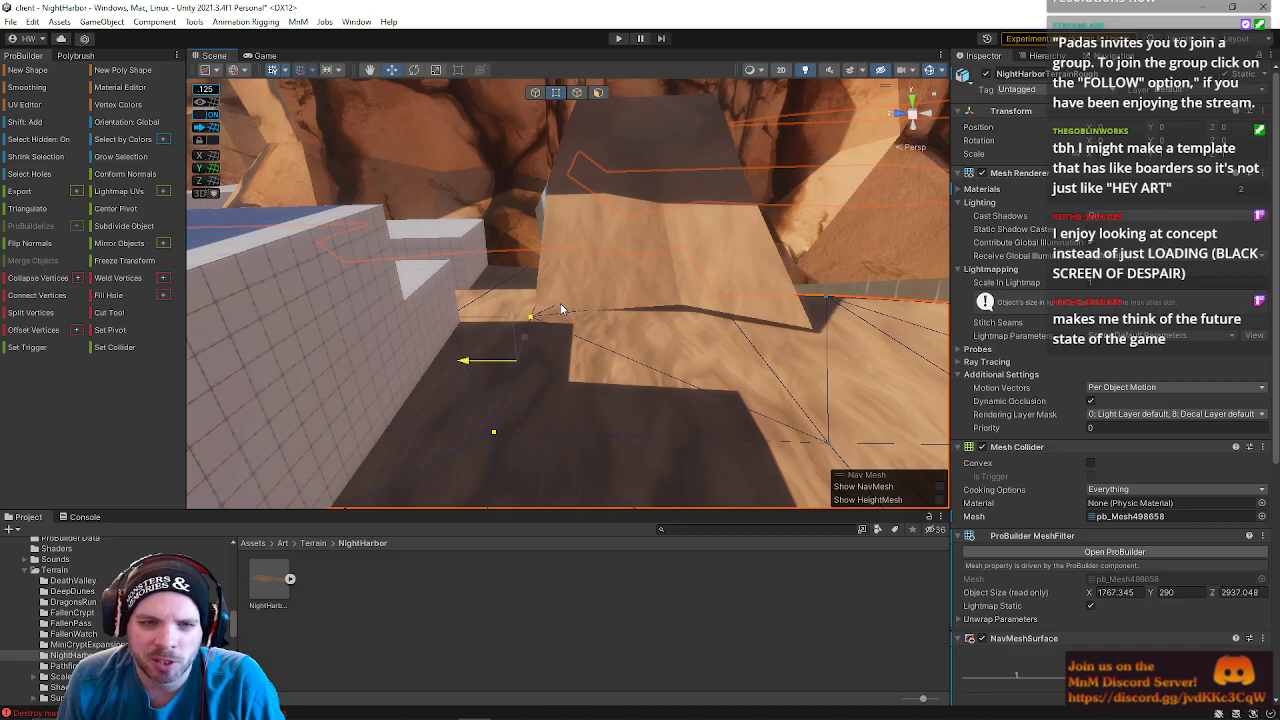
{"action": "right_click_drag", "start_coordinate": [596, 411], "coordinate": [597, 325]}
{"action": "left_click_drag", "start_coordinate": [523, 355], "coordinate": [536, 356]}
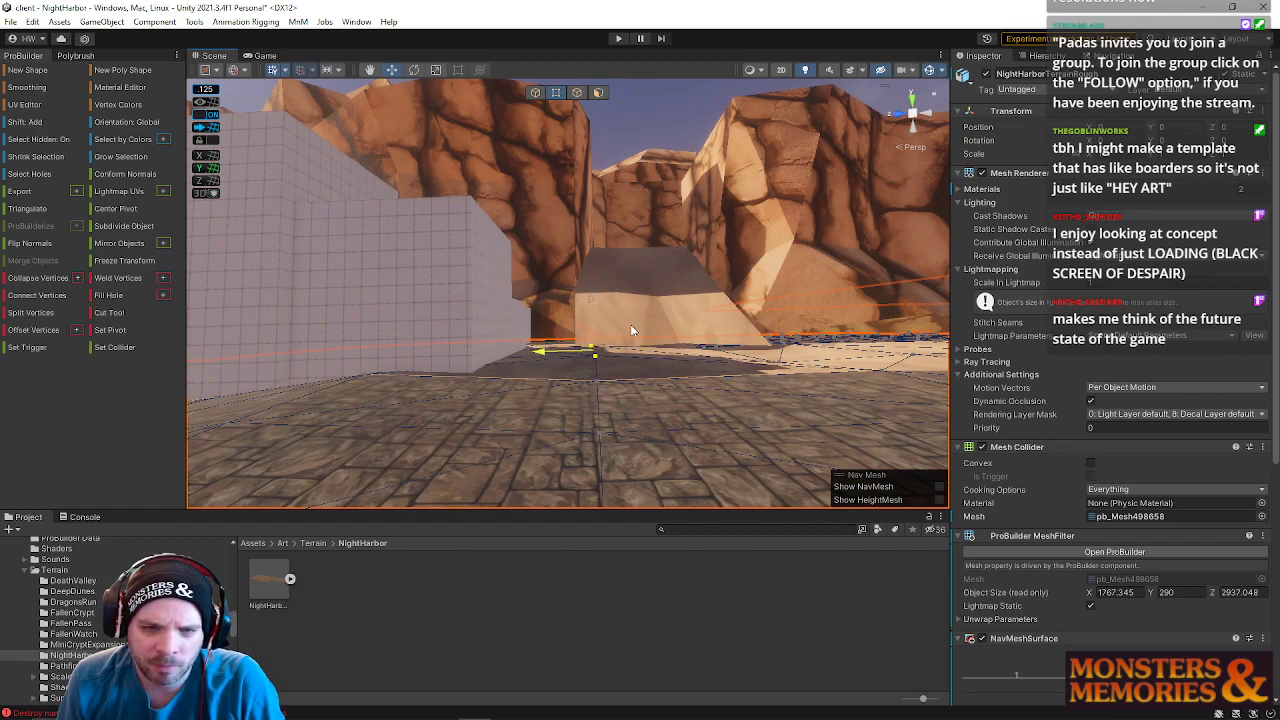
{"action": "right_click_drag", "start_coordinate": [777, 378], "coordinate": [643, 287]}
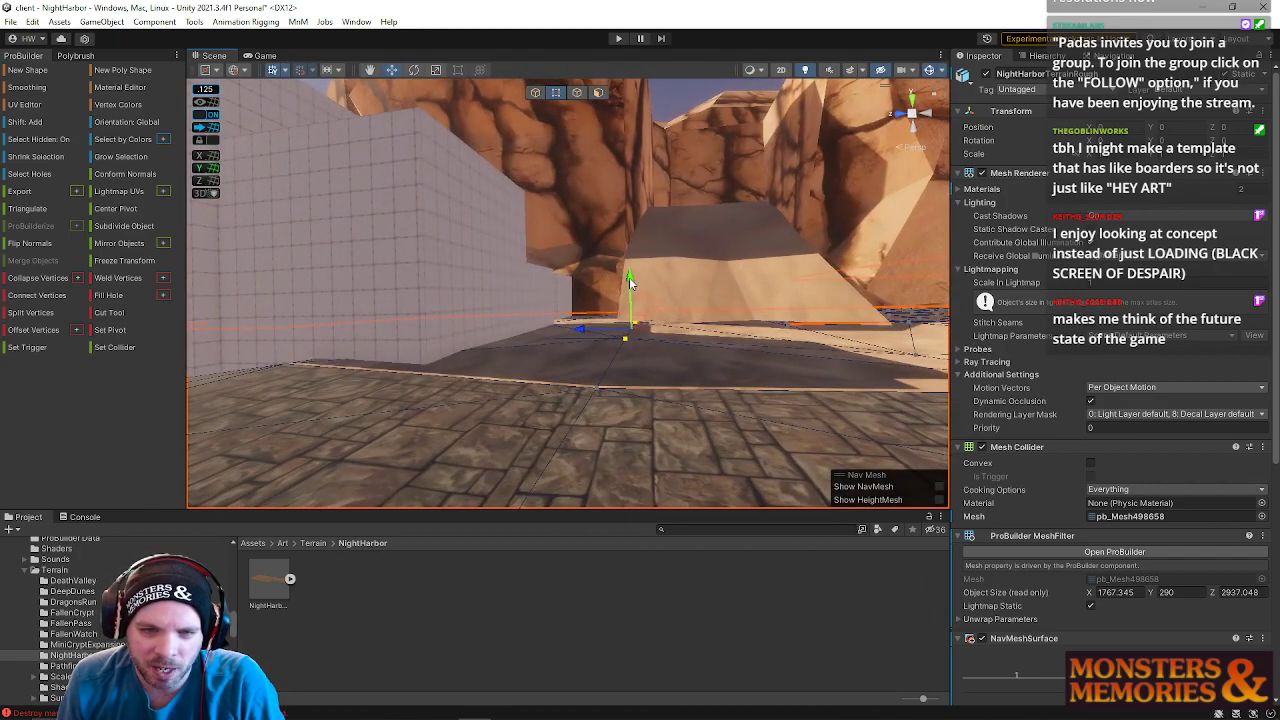
{"action": "left_click_drag", "start_coordinate": [629, 282], "coordinate": [630, 290]}
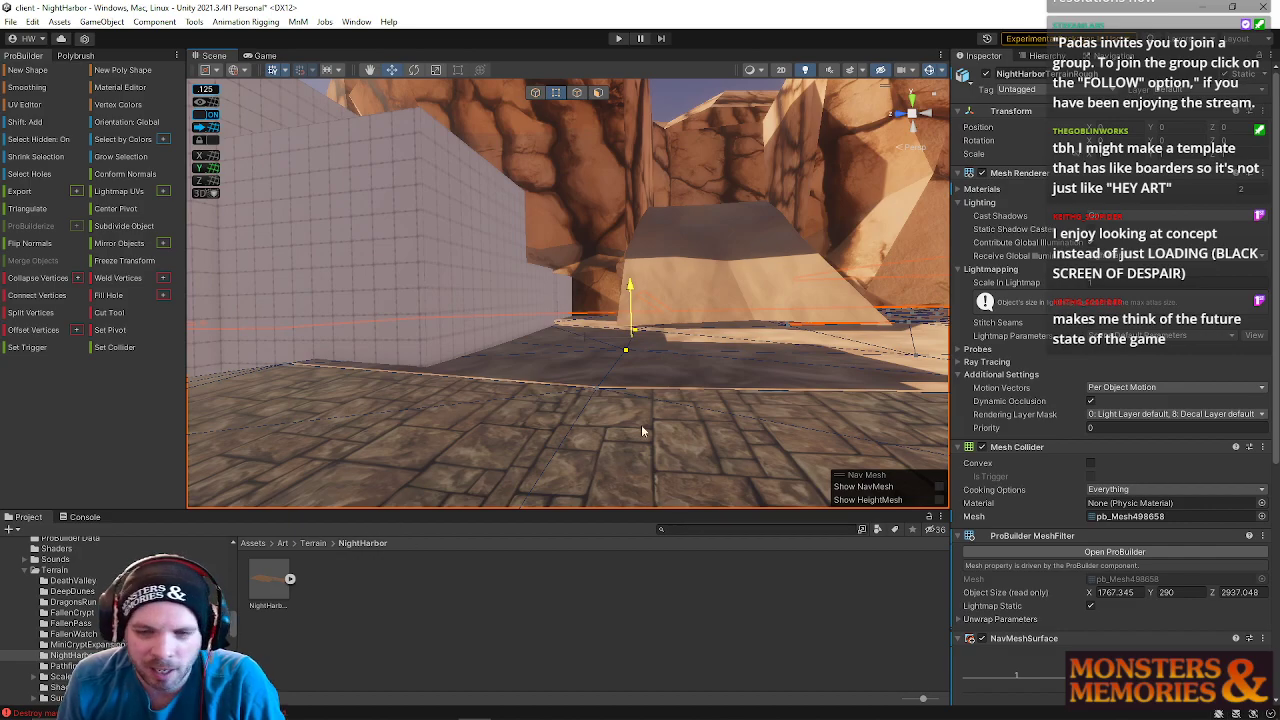
- Select the vertices along the cobbled street's edge beside the block building and lower them
{"action": "right_click_drag", "start_coordinate": [692, 411], "coordinate": [622, 330]}
{"action": "left_click", "coordinate": [665, 340]}
{"action": "left_click_drag", "start_coordinate": [612, 308], "coordinate": [648, 394]}
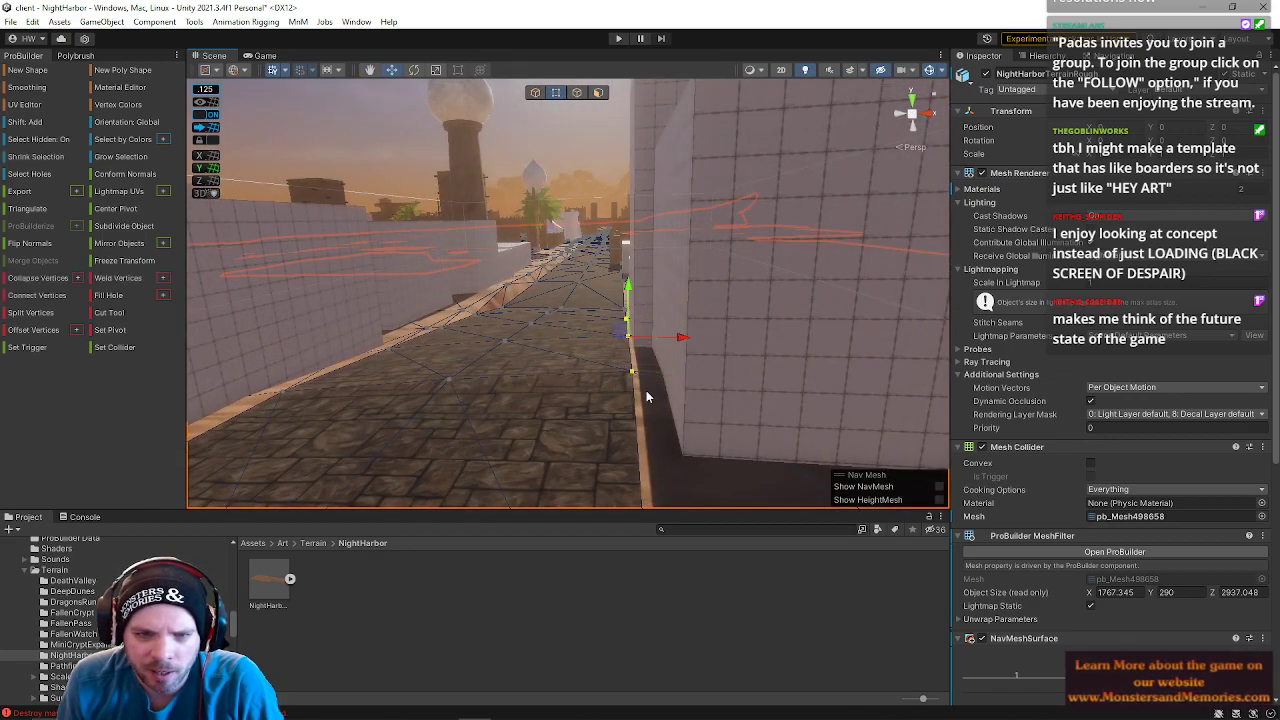
{"action": "left_click_drag", "start_coordinate": [629, 293], "coordinate": [629, 310]}
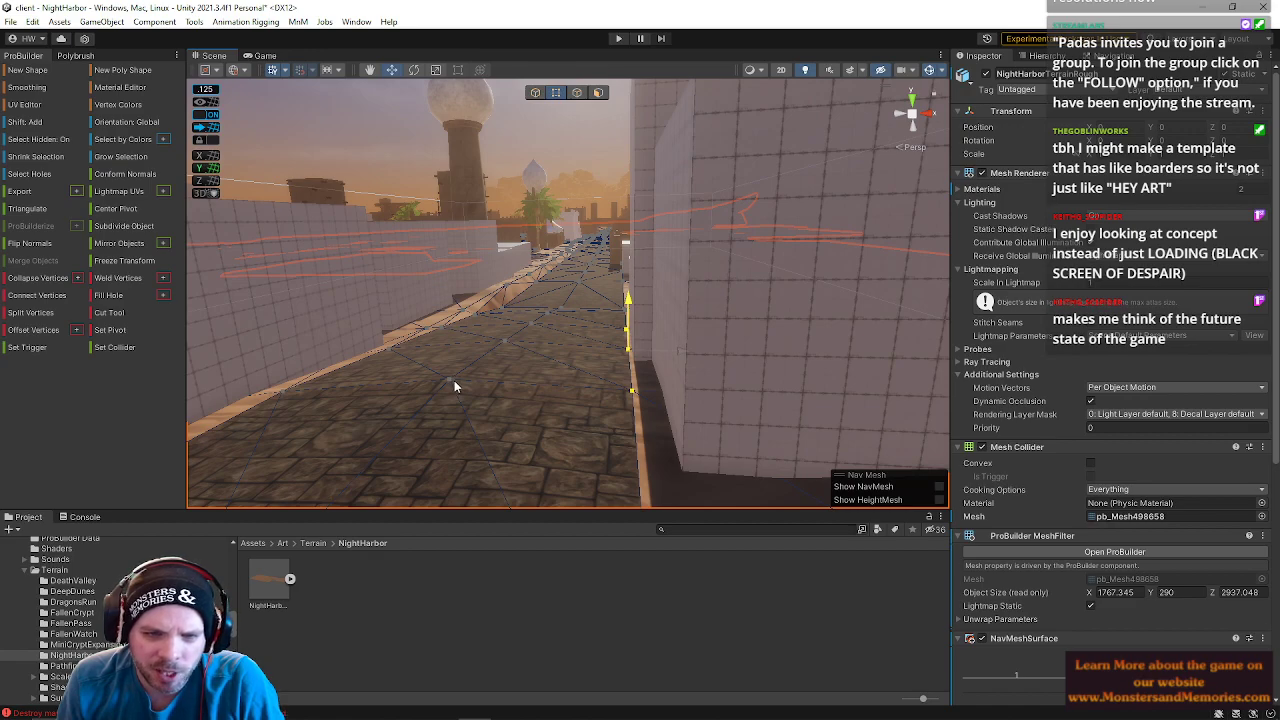
- Lower the vertices along the centre of the cobbled street between the two block buildings
{"action": "right_click_drag", "start_coordinate": [454, 381], "coordinate": [540, 384]}
{"action": "left_click_drag", "start_coordinate": [568, 272], "coordinate": [610, 342]}
{"action": "left_click_drag", "start_coordinate": [585, 250], "coordinate": [596, 271]}
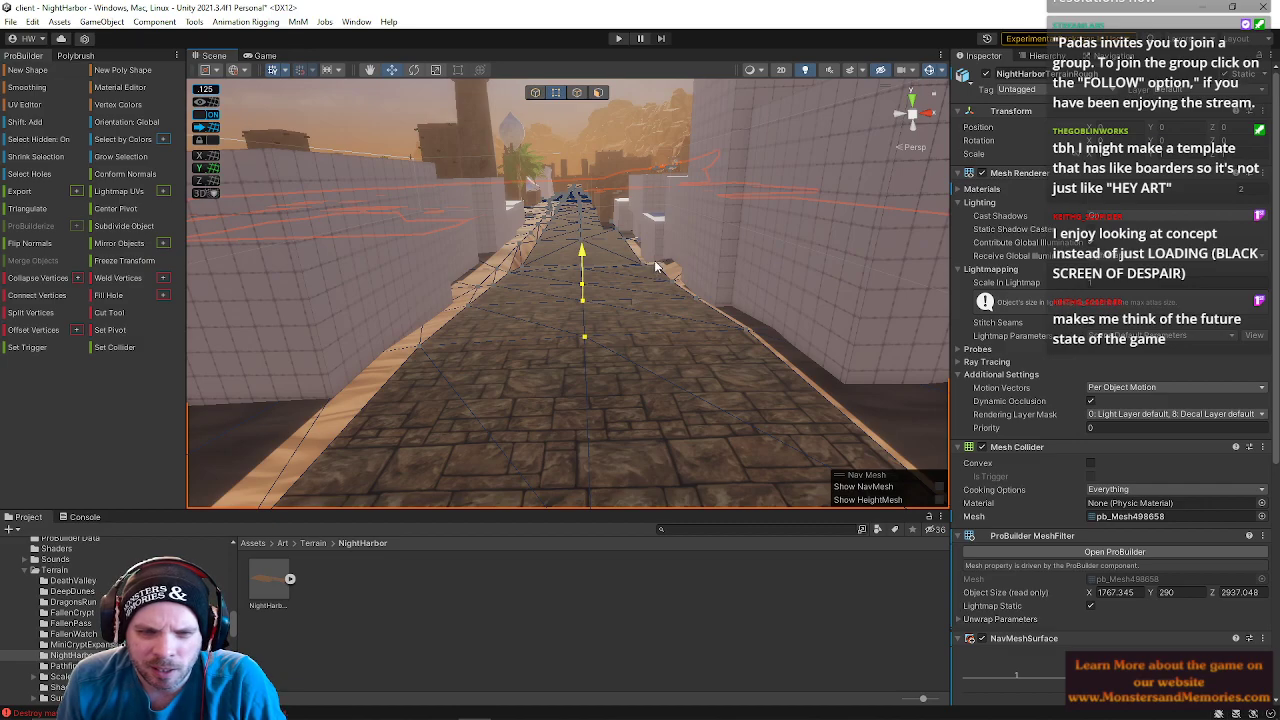
- Try sliding the selected centre vertices lengthwise along the cobbled street, and undo the last move
{"action": "key", "text": "w"}
{"action": "right_click_drag", "start_coordinate": [656, 266], "coordinate": [957, 241]}
{"action": "key", "text": "s"}
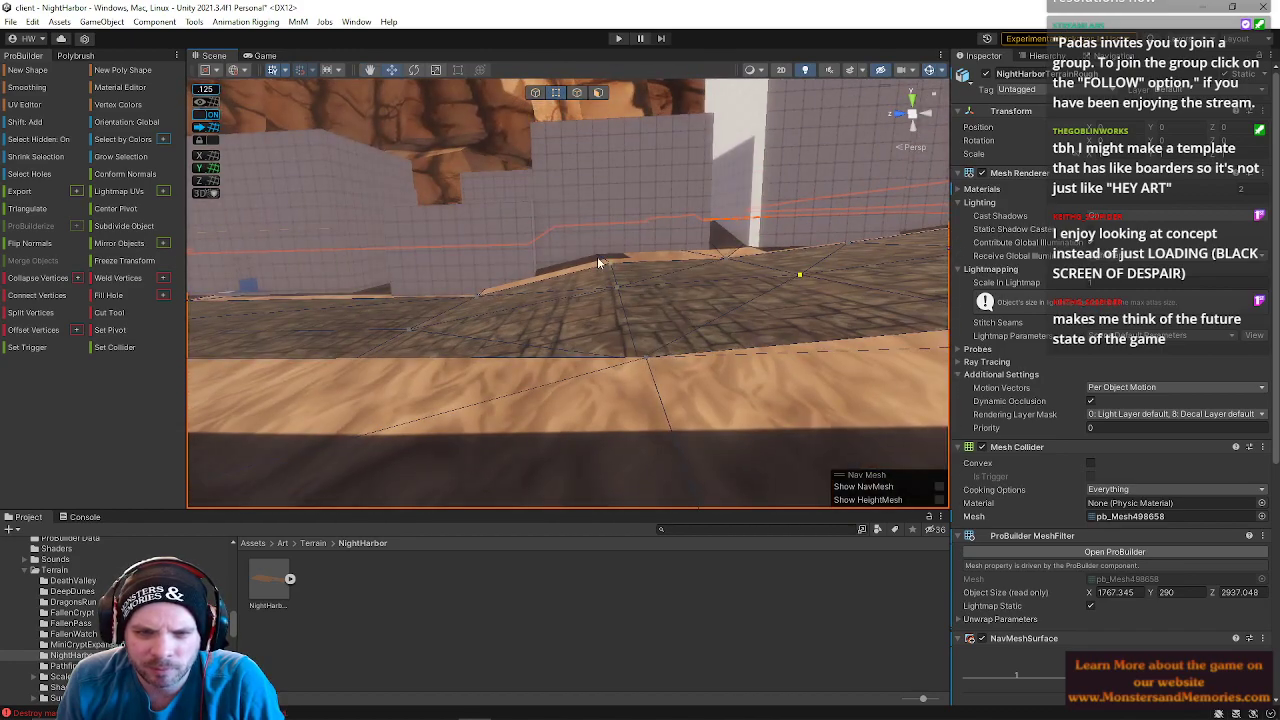
{"action": "left_click", "coordinate": [555, 279]}
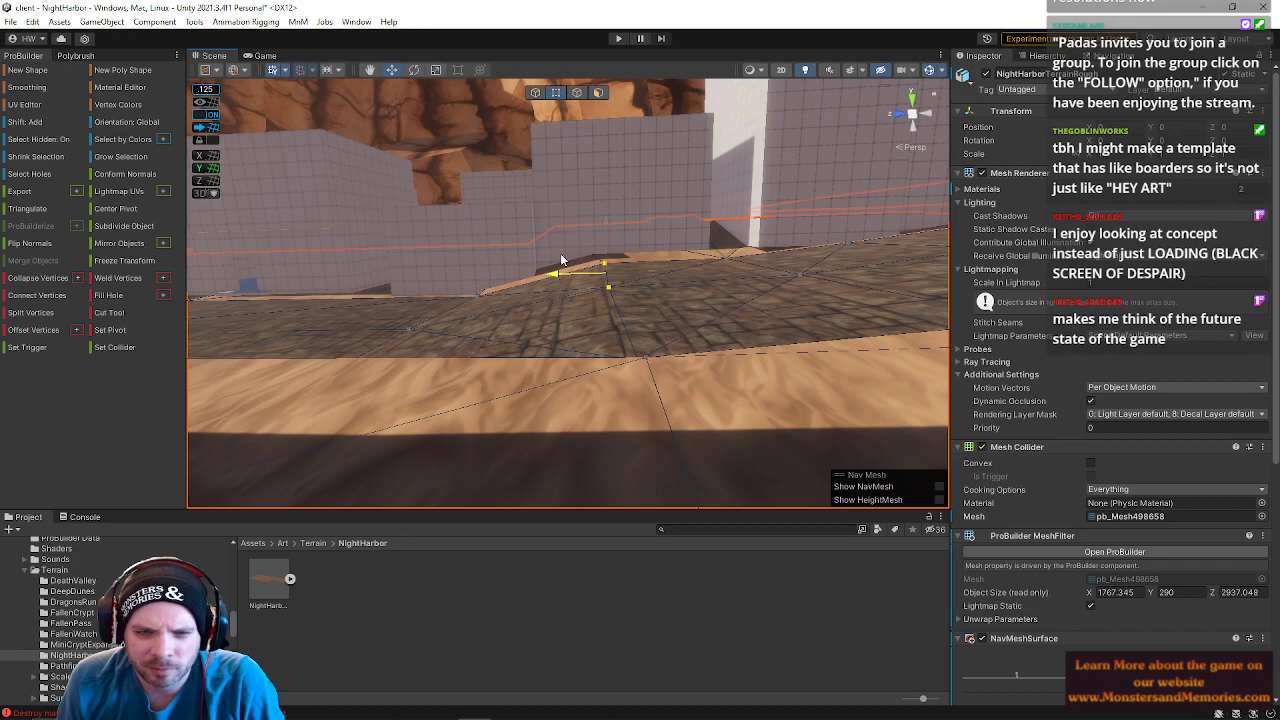
{"action": "left_click_drag", "start_coordinate": [668, 340], "coordinate": [656, 462]}
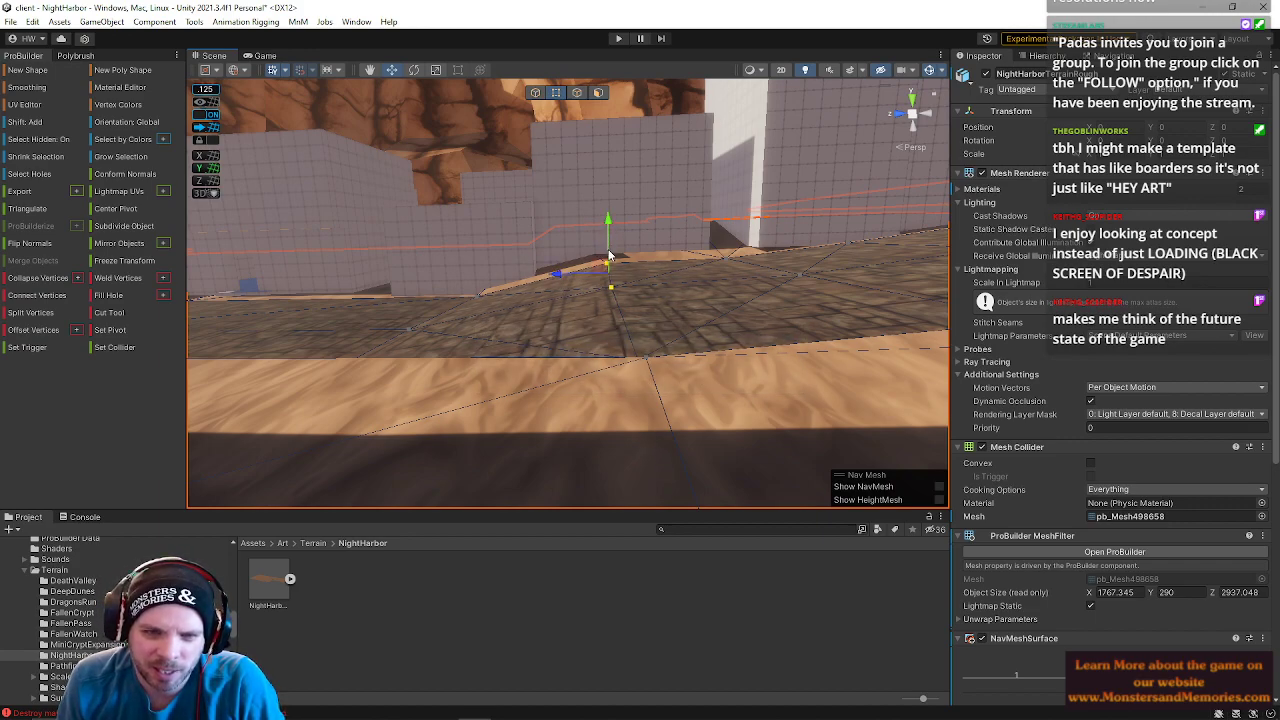
{"action": "key", "text": "ctrl+z"}
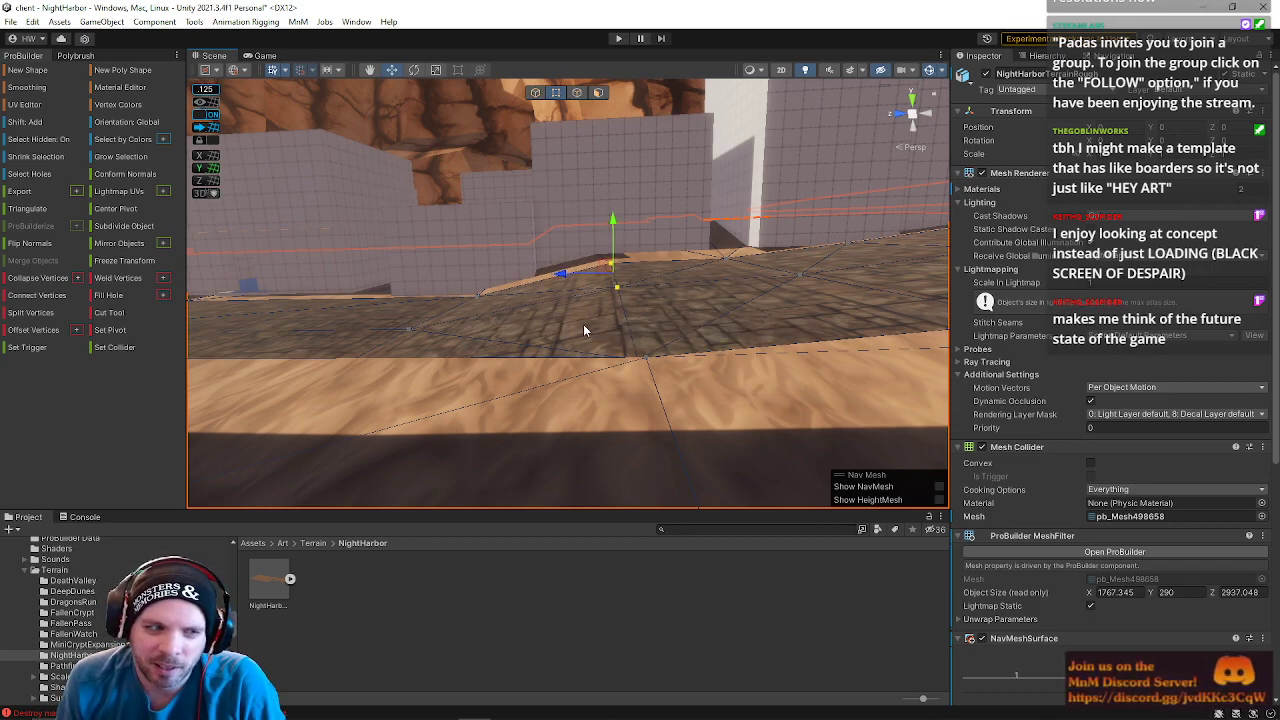
- Disable the terrain's NavMeshSurface component and readjust the height of the two selected cobbled street vertices
{"action": "right_click_drag", "start_coordinate": [630, 328], "coordinate": [795, 347]}
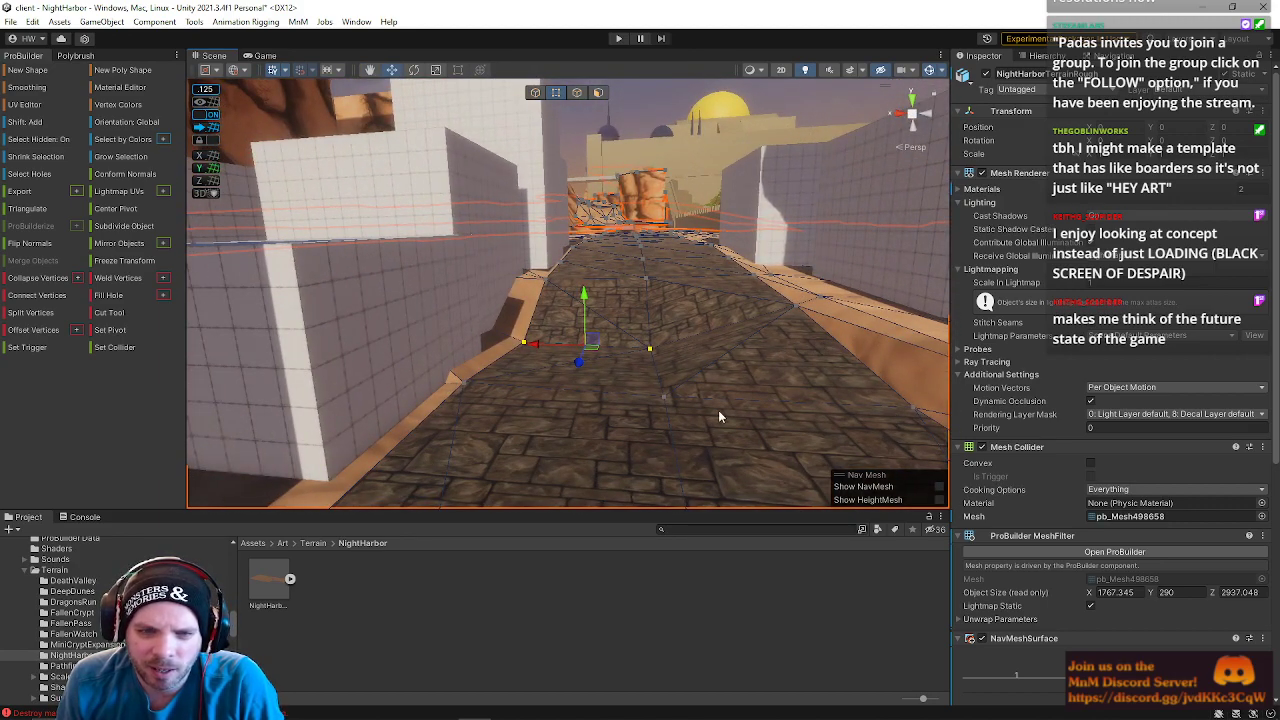
{"action": "key", "text": "ctrl+z"}
{"action": "scroll", "coordinate": [962, 511], "scroll_direction": "down", "scroll_amount": 5}
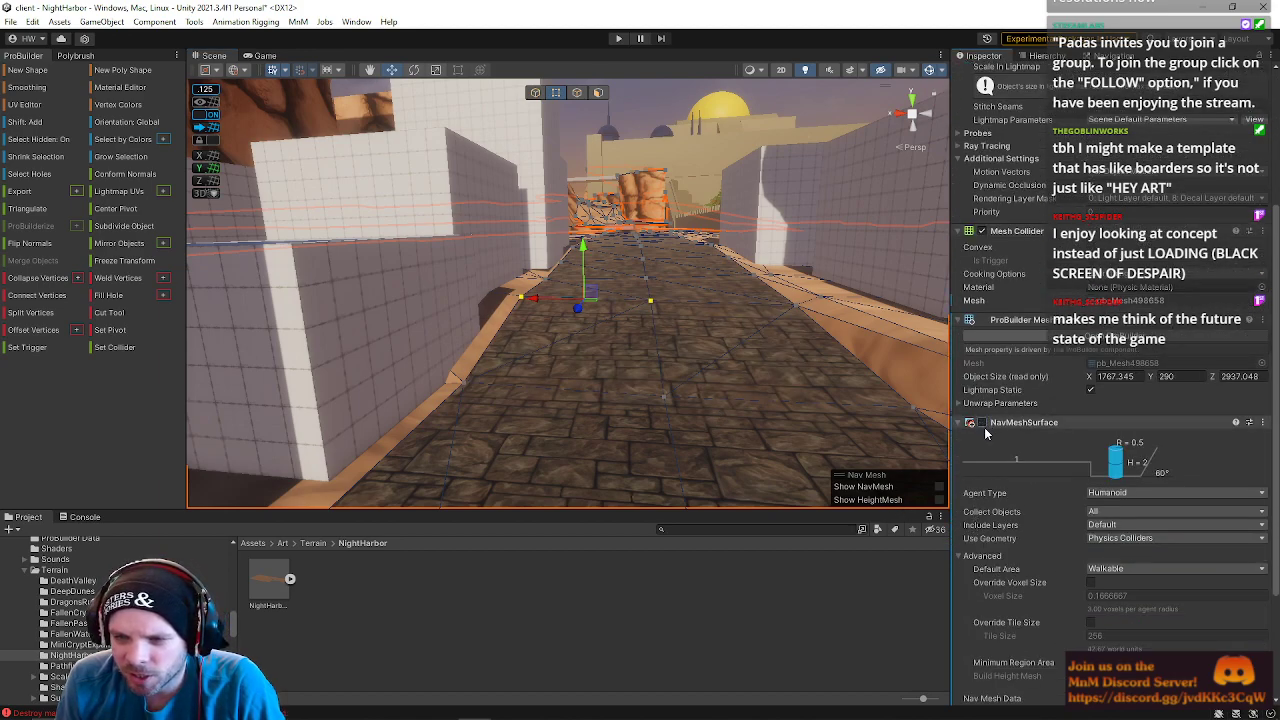
{"action": "left_click_drag", "start_coordinate": [583, 248], "coordinate": [582, 262]}
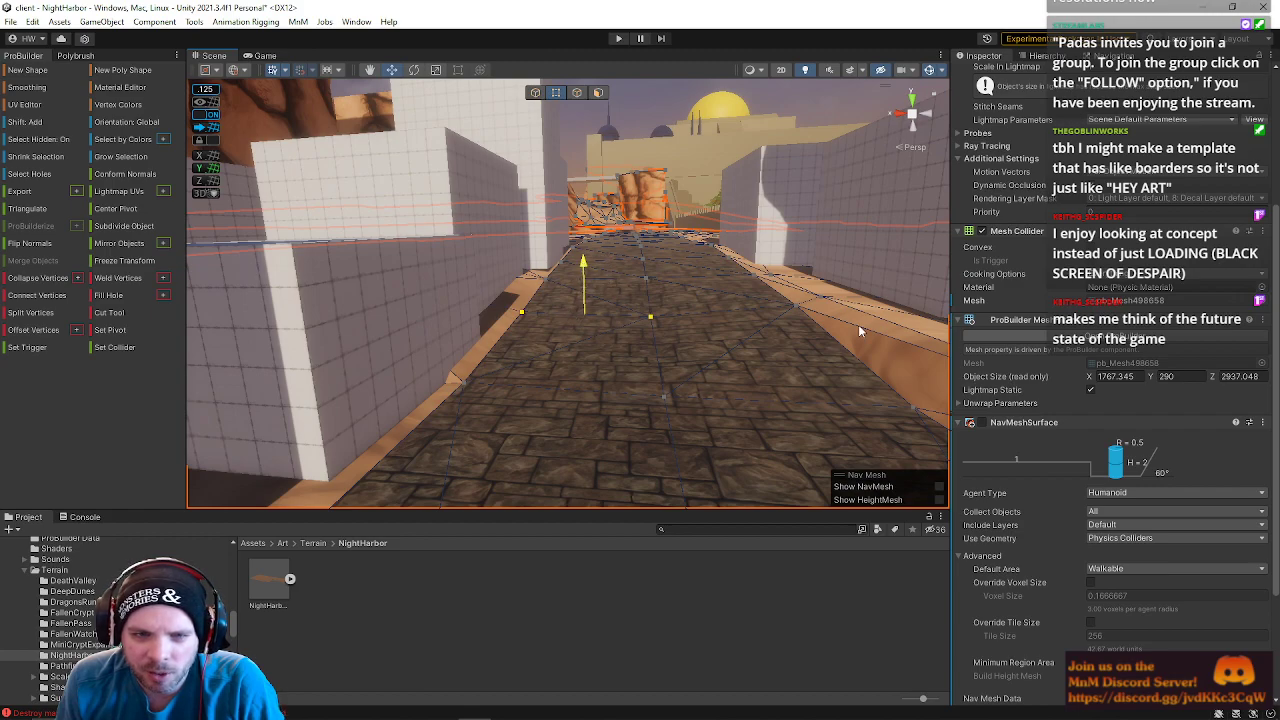
- Try resetting the NavMeshSurface component and raising the two selected street vertices, and undo these changes
{"action": "left_click", "coordinate": [1261, 422]}
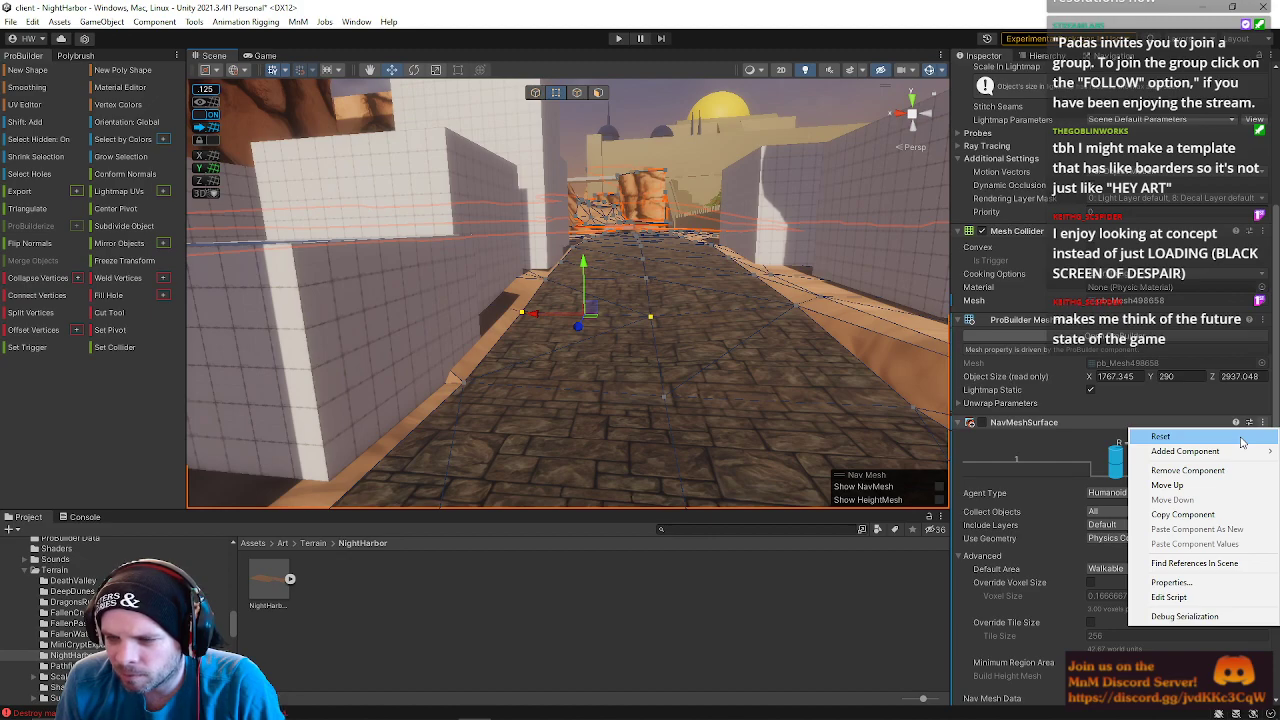
{"action": "left_click", "coordinate": [1242, 437]}
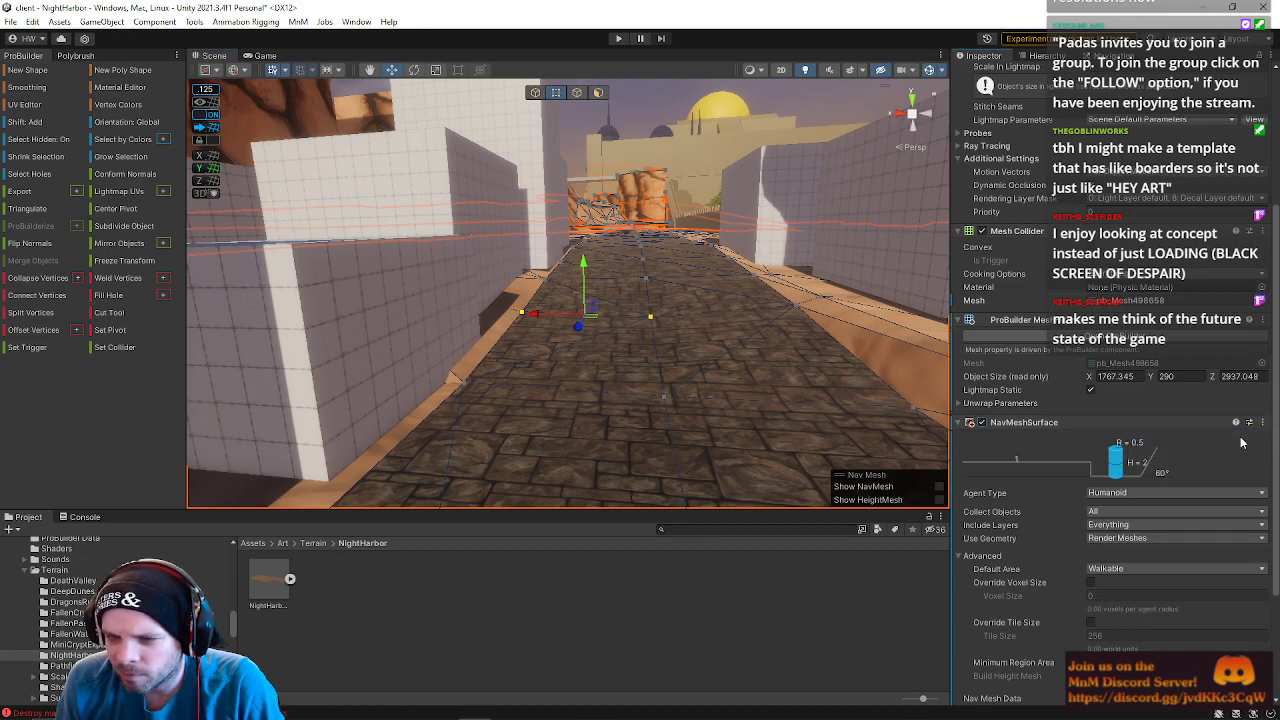
{"action": "left_click_drag", "start_coordinate": [584, 268], "coordinate": [582, 232]}
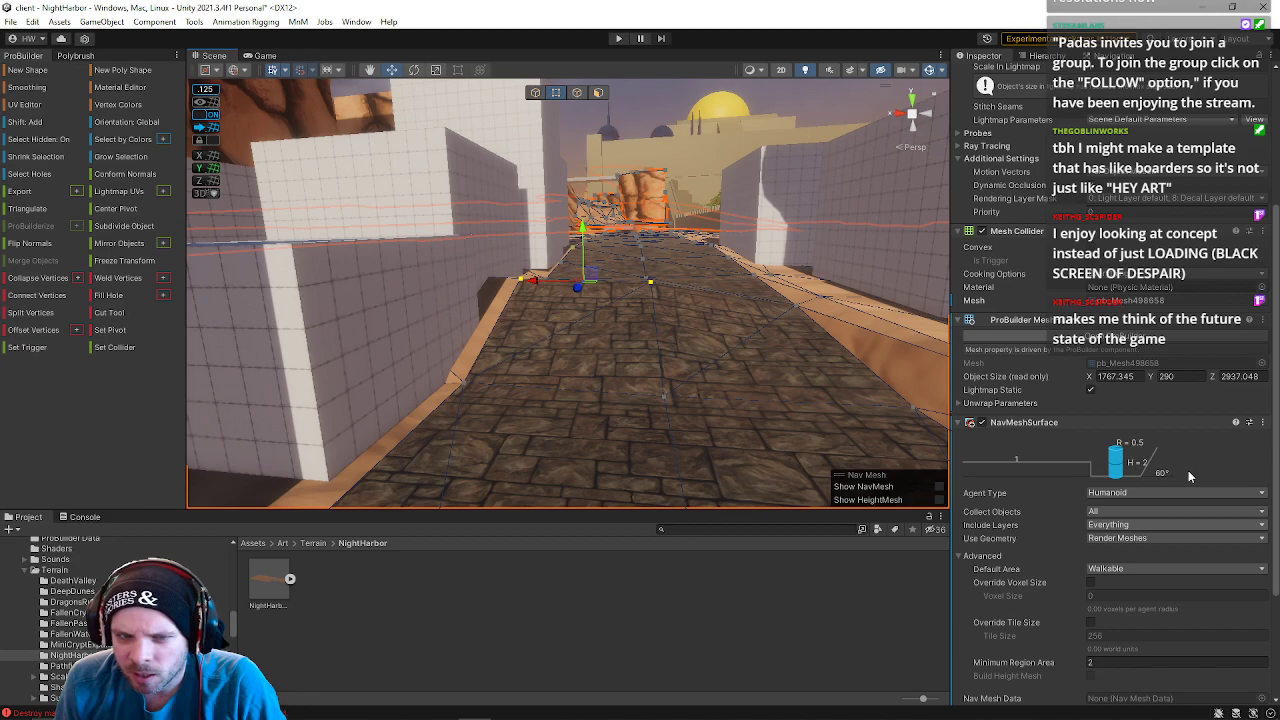
{"action": "key", "text": "ctrl+z"}
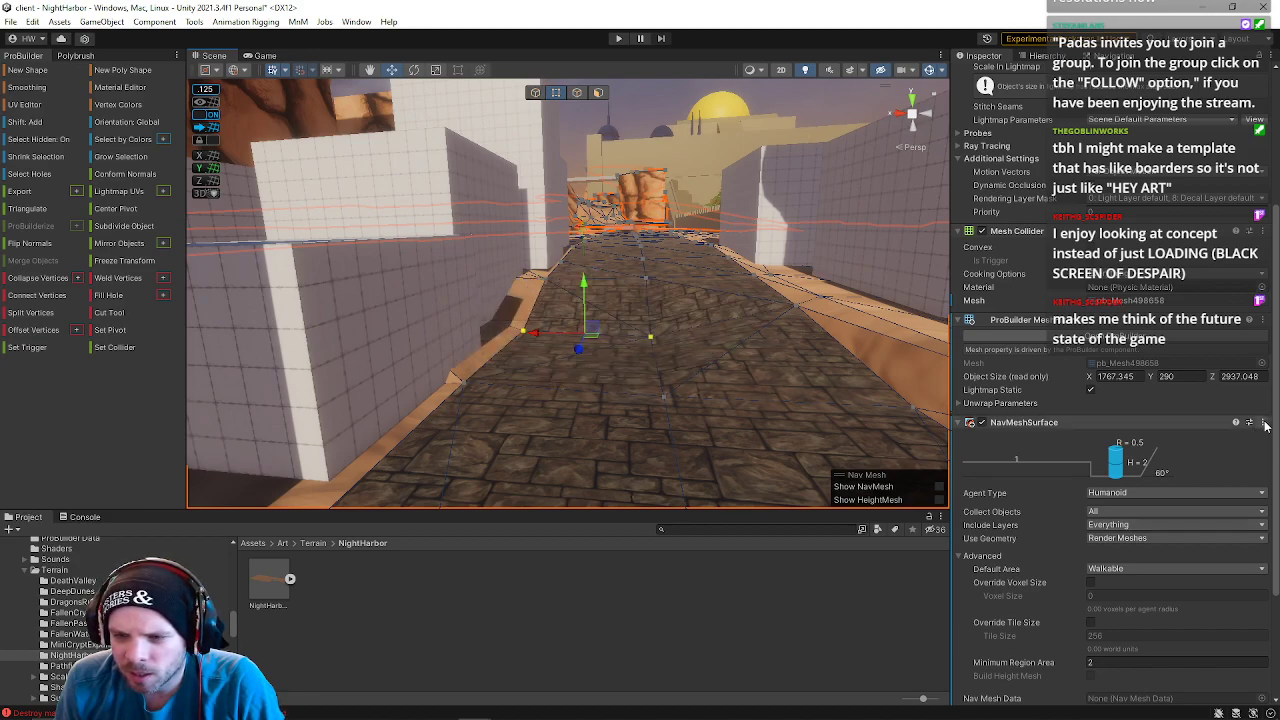
{"action": "key", "text": "ctrl+y"}
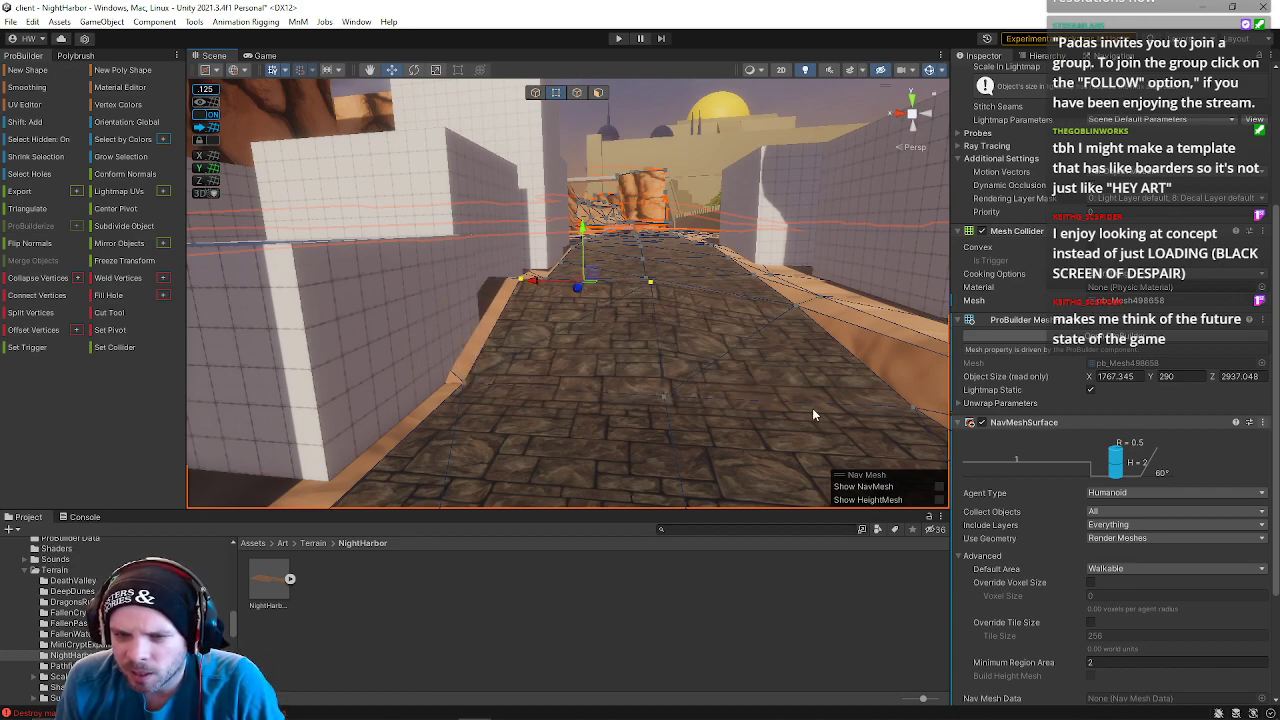
{"action": "key", "text": "ctrl+z"}
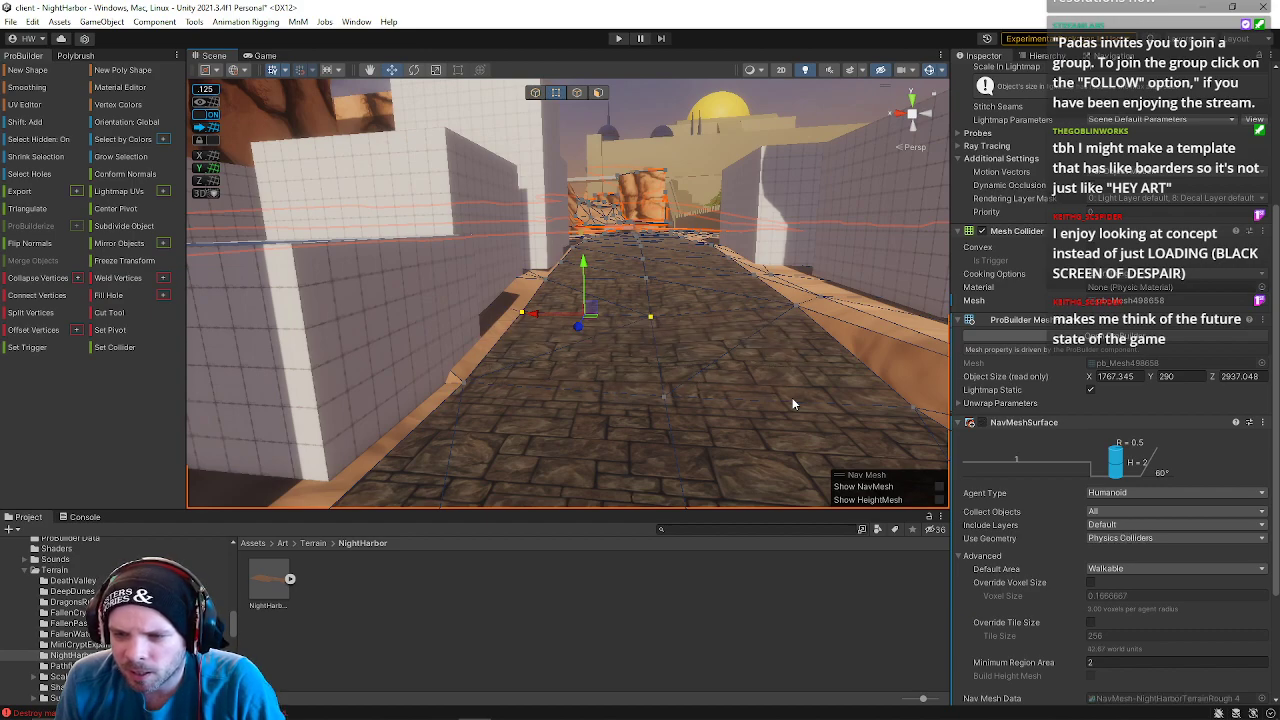
- Try removing the NavMeshSurface component and adjusting the height of the two street vertices, and undo these changes
{"action": "left_click", "coordinate": [1262, 423]}
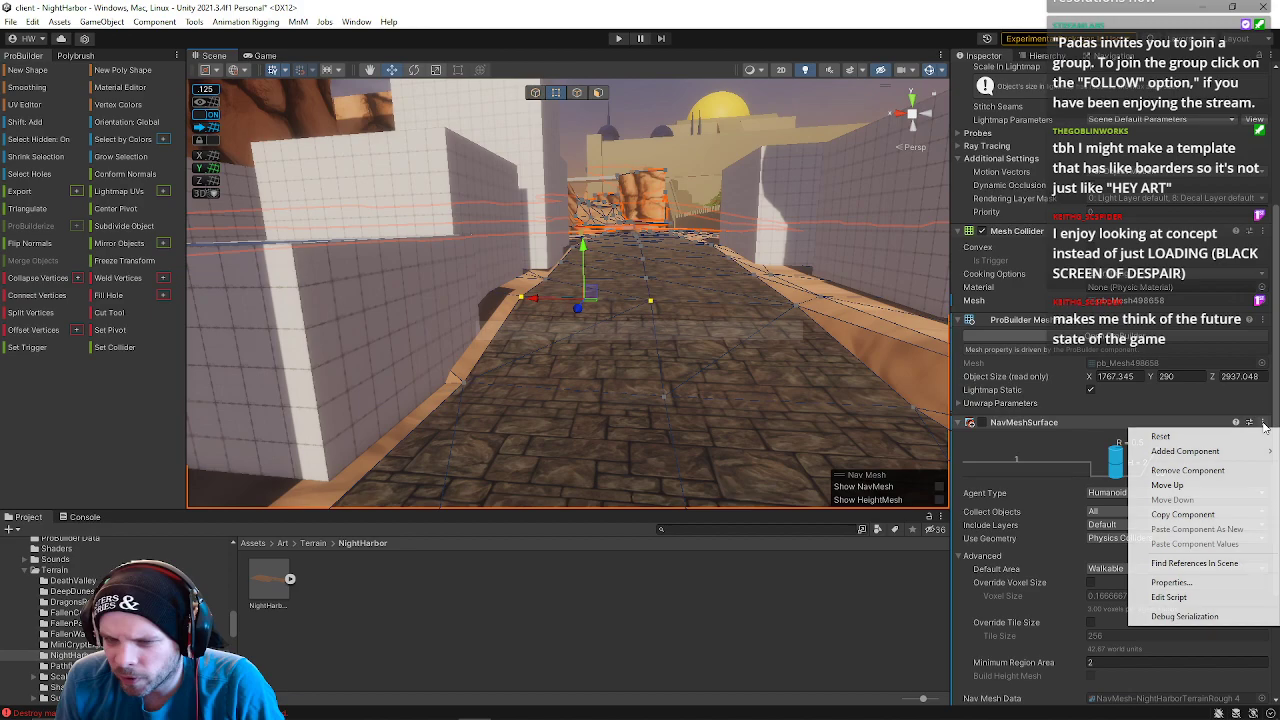
{"action": "left_click", "coordinate": [1192, 478]}
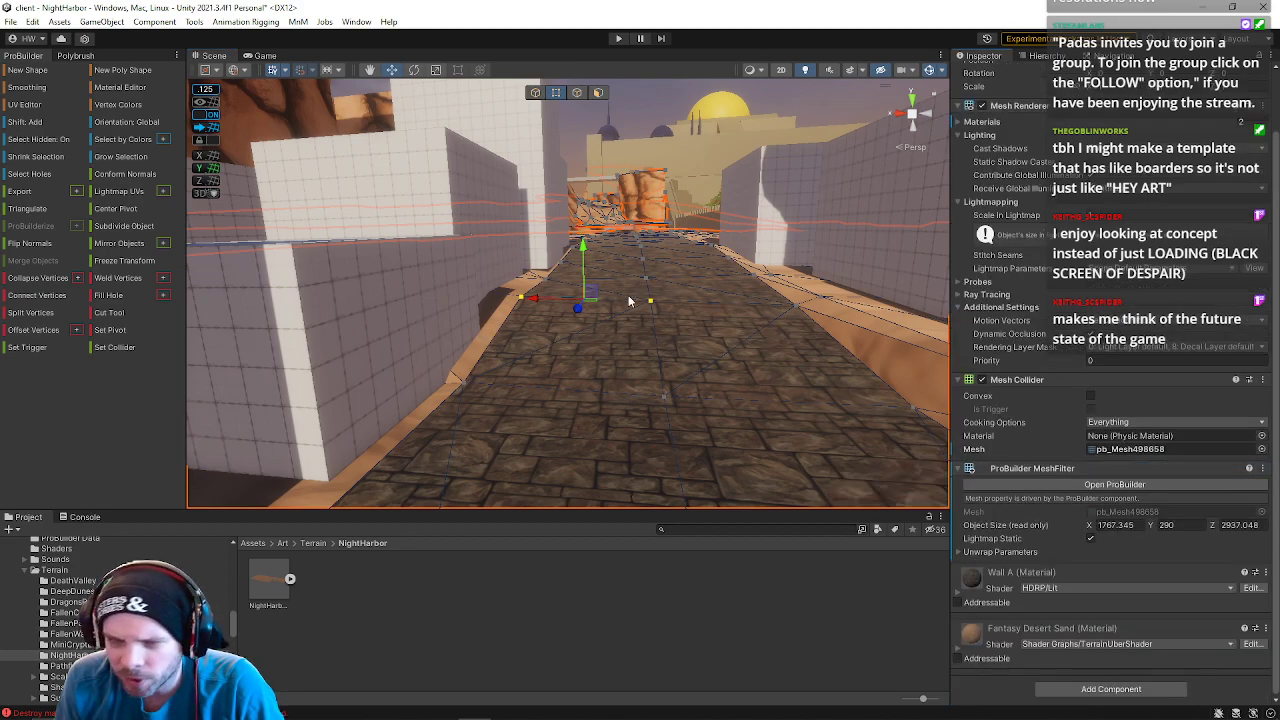
{"action": "left_click_drag", "start_coordinate": [580, 255], "coordinate": [580, 272]}
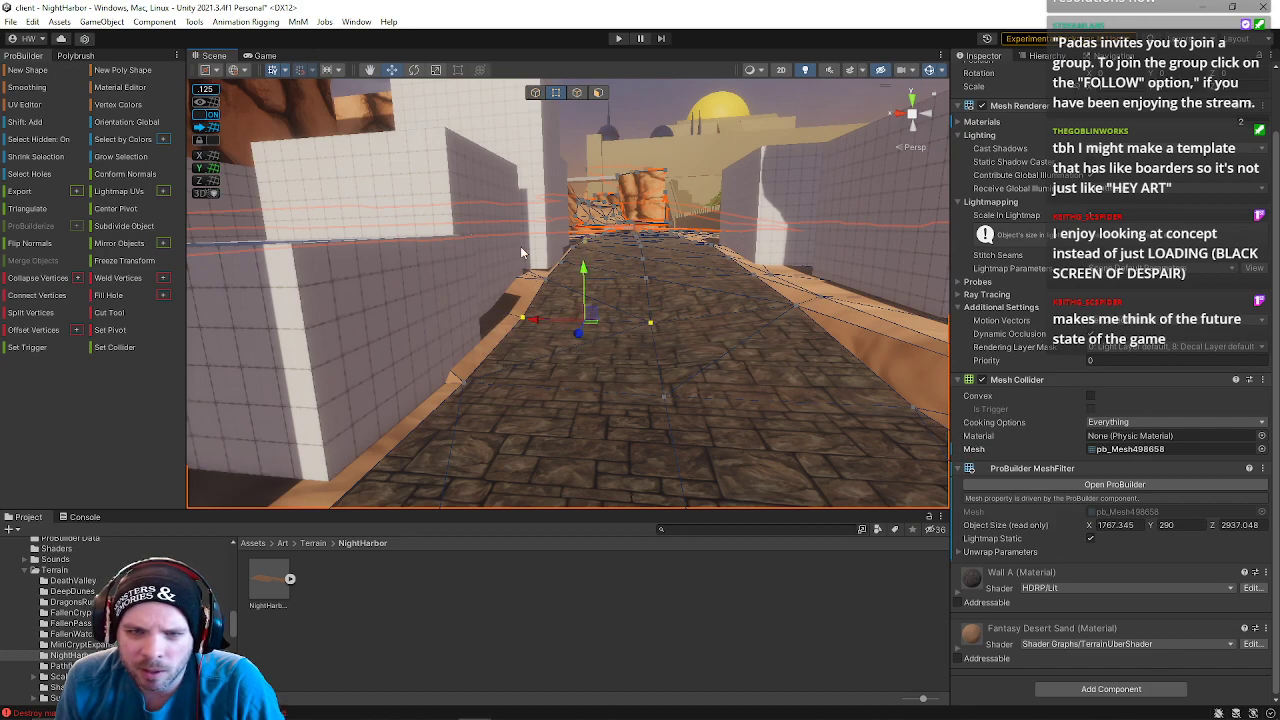
{"action": "left_click_drag", "start_coordinate": [585, 262], "coordinate": [580, 298]}
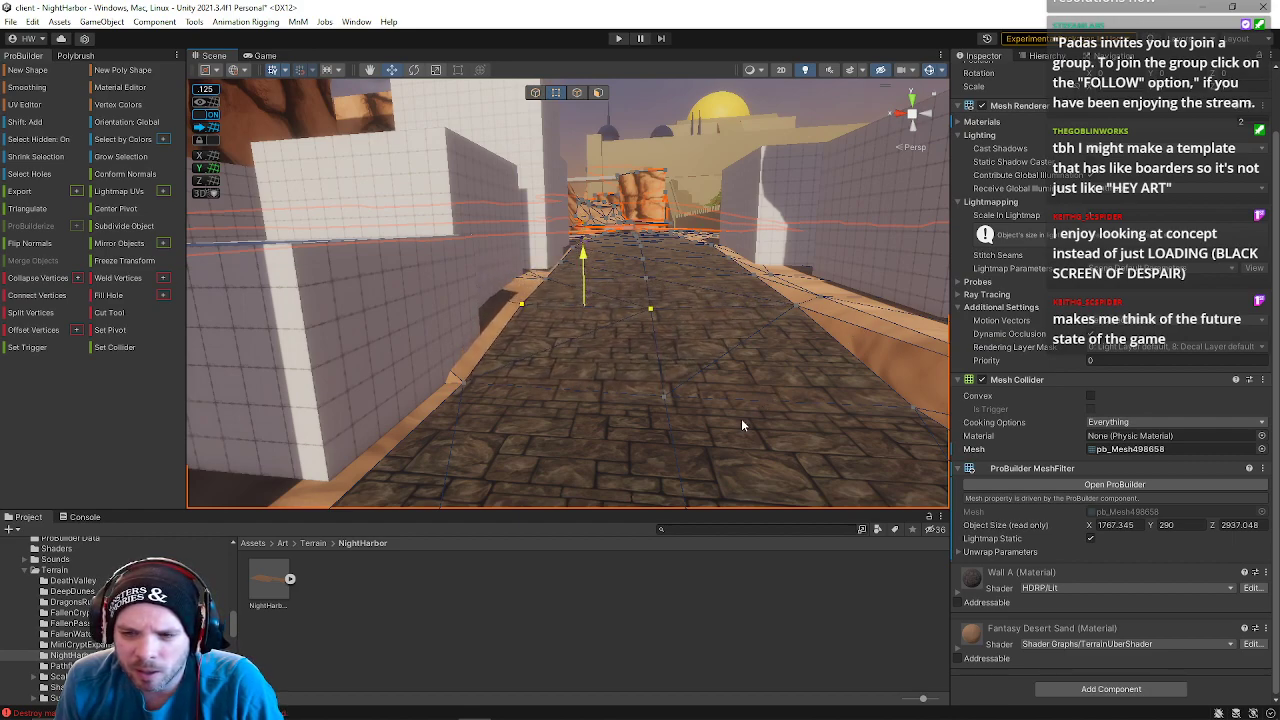
{"action": "right_click_drag", "start_coordinate": [742, 425], "coordinate": [840, 390]}
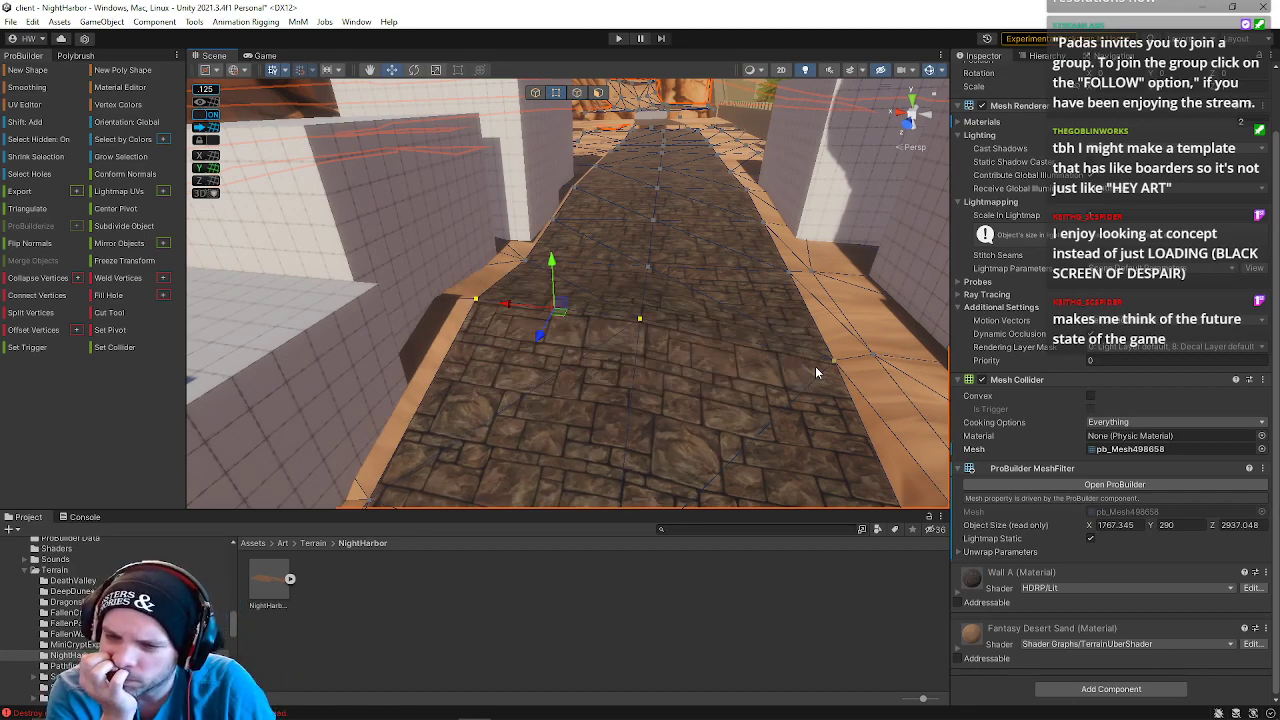
{"action": "key", "text": "ctrl+z"}
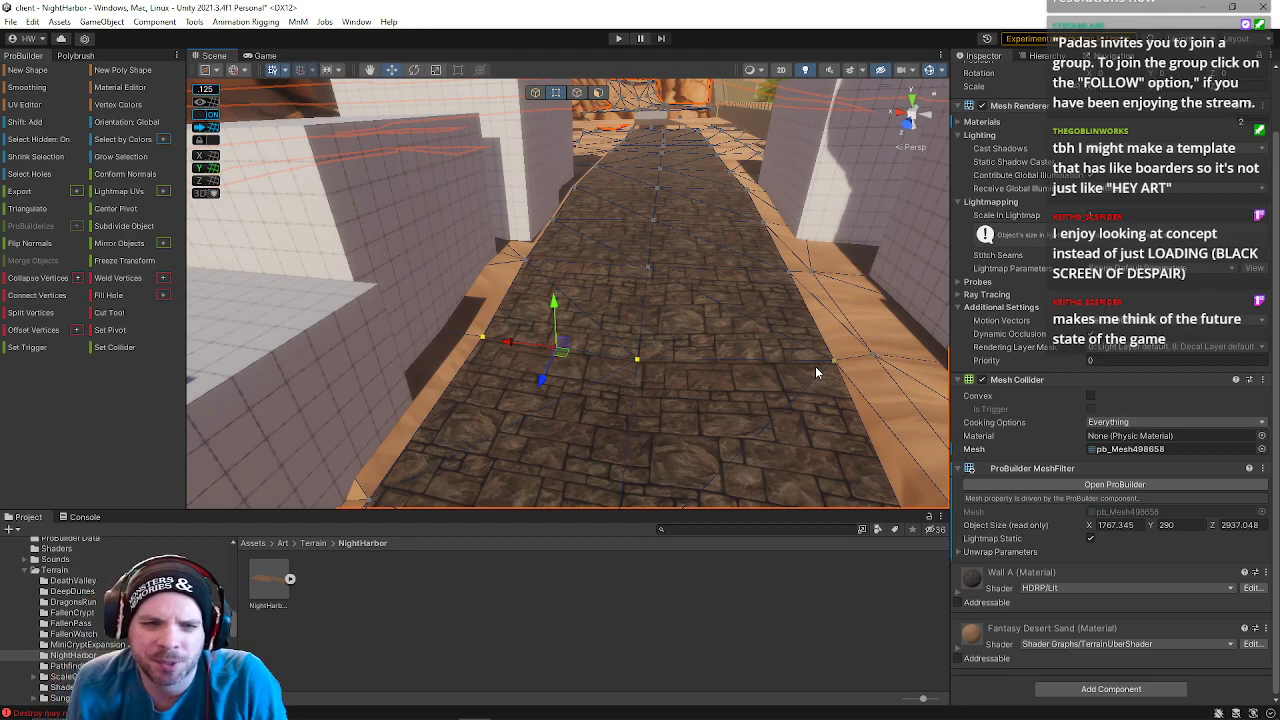
{"action": "key", "text": "ctrl+z"}
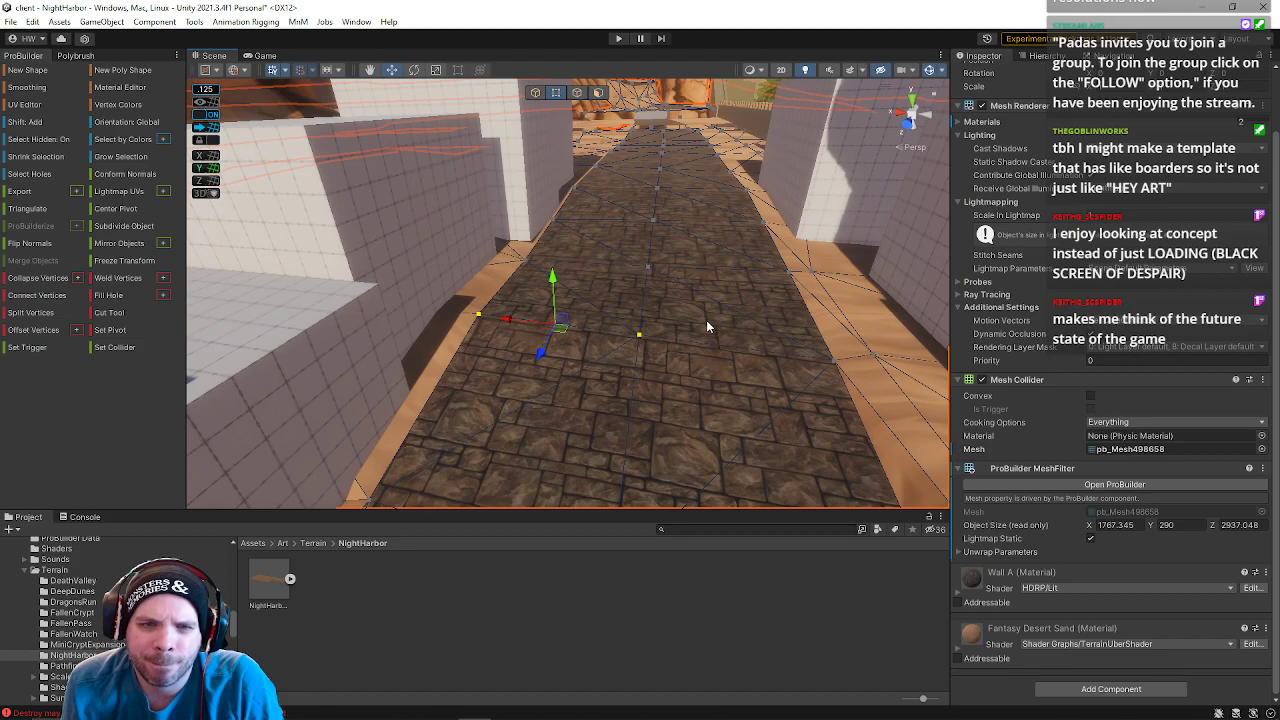
{"action": "key", "text": "ctrl+z"}
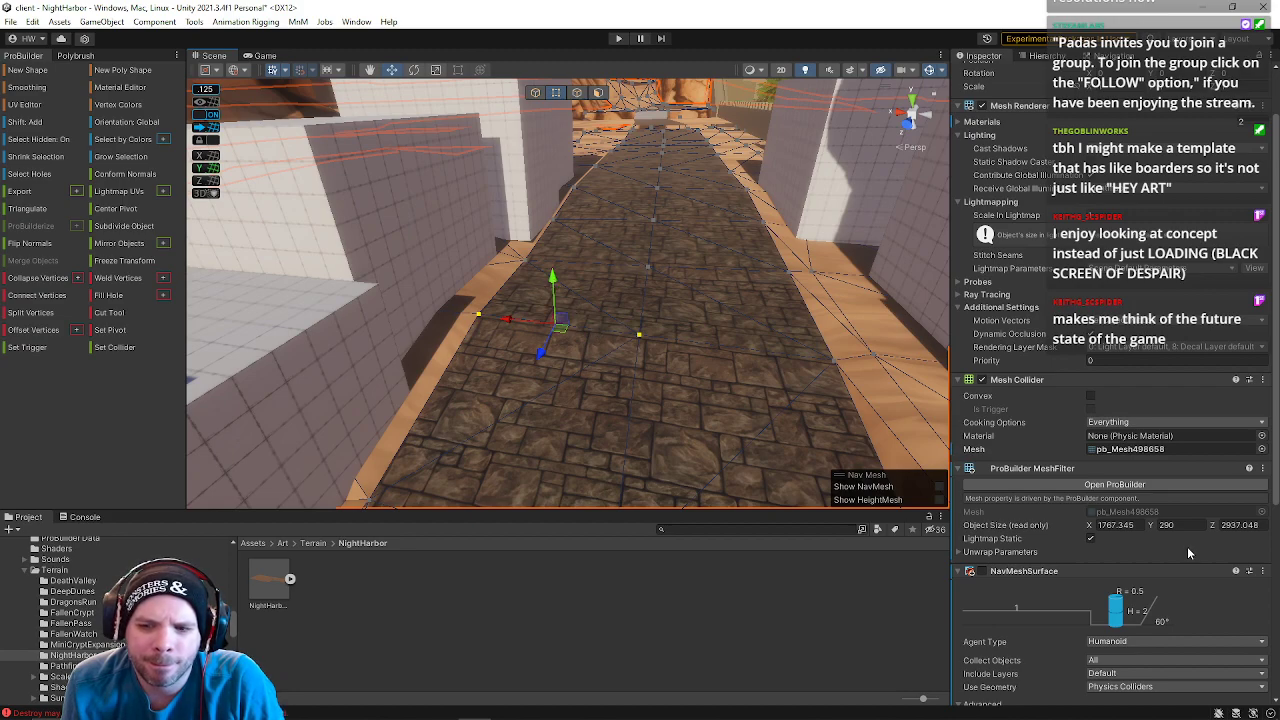
- Lower the two selected vertices of the cobbled street between the block buildings slightly
{"action": "scroll", "coordinate": [1152, 543], "scroll_direction": "down", "scroll_amount": 3}
{"action": "left_click_drag", "start_coordinate": [552, 278], "coordinate": [552, 290]}
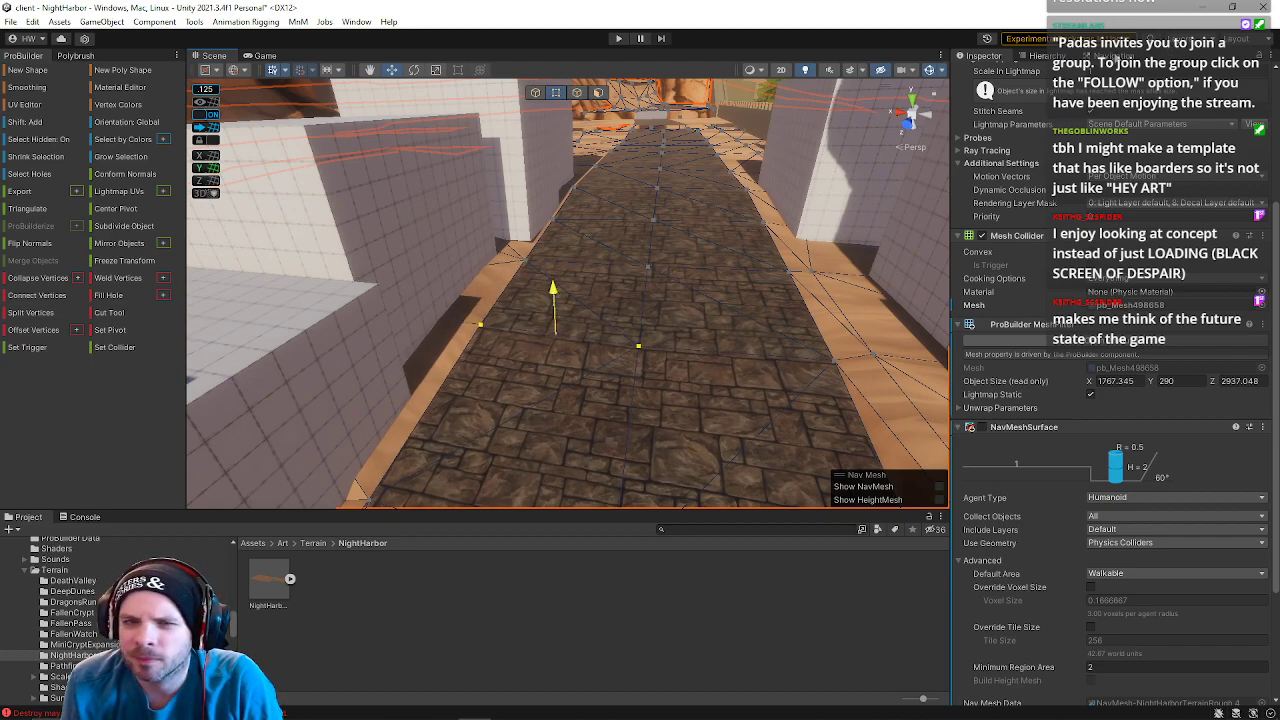
- Start baking the NavMesh from the legacy Navigation bake settings and cancel the bake
{"action": "left_click", "coordinate": [1114, 58]}
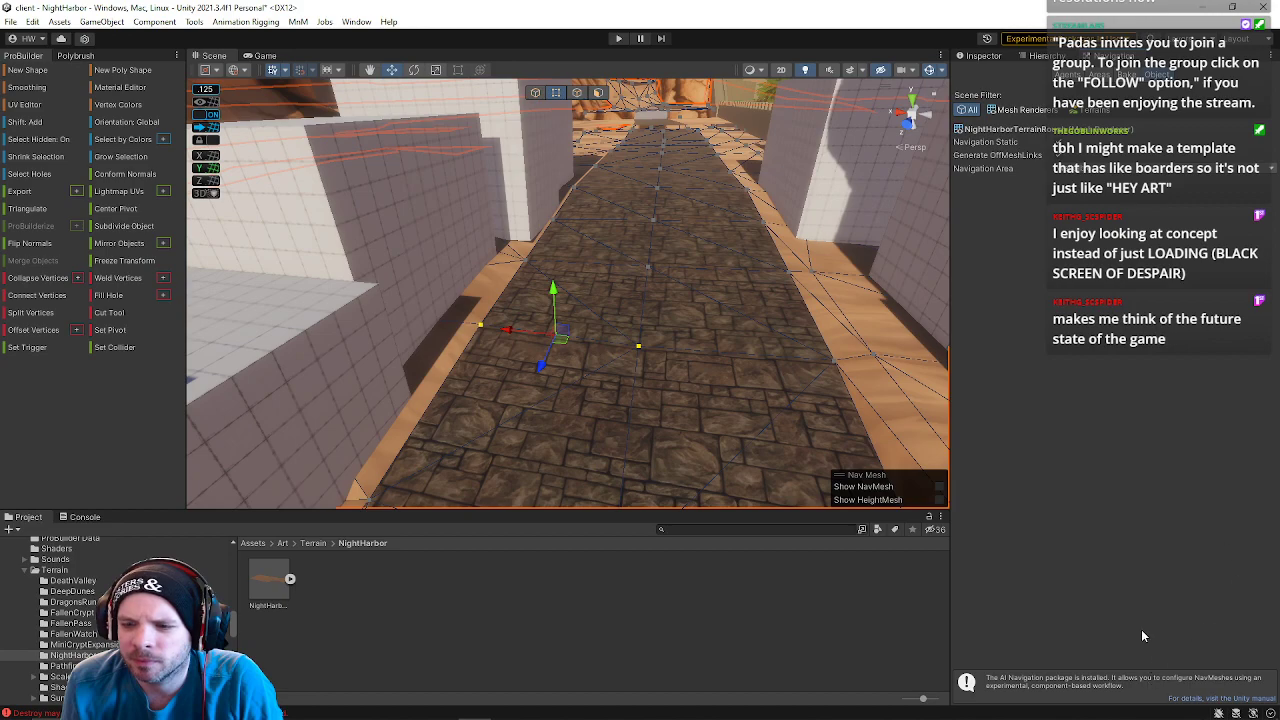
{"action": "left_click", "coordinate": [1124, 80]}
{"action": "left_click", "coordinate": [1249, 307]}
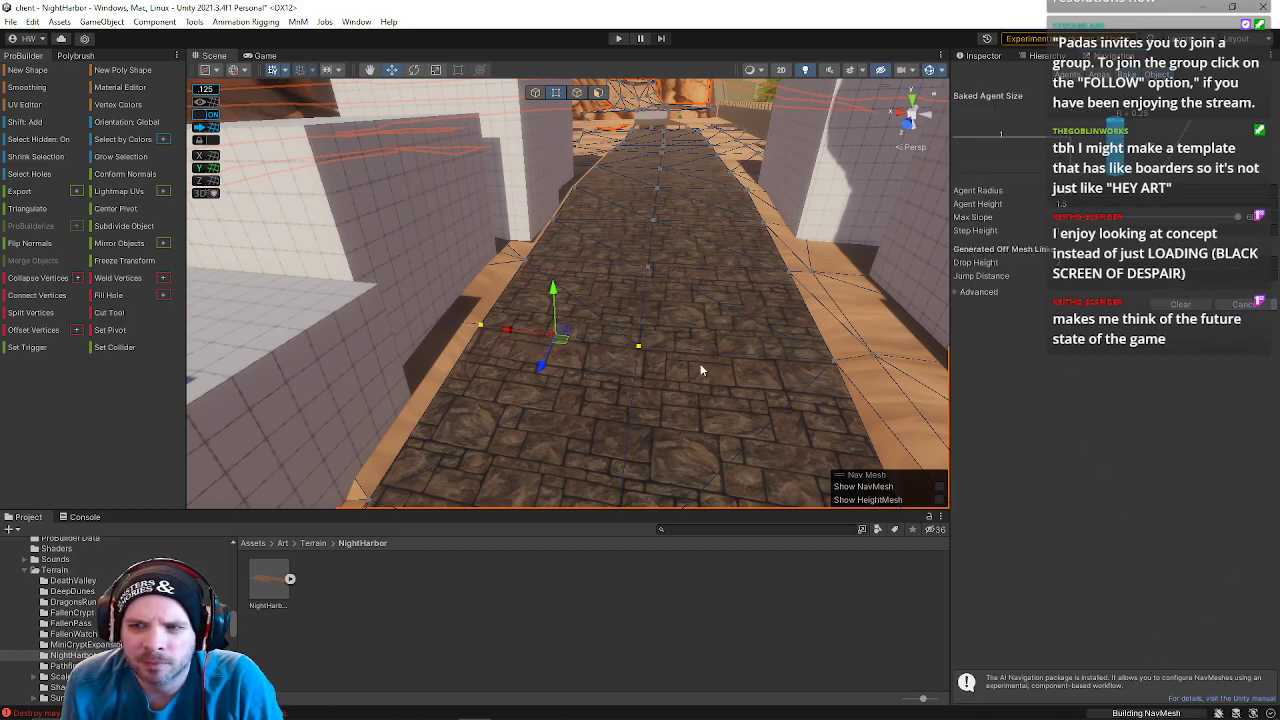
{"action": "right_click_drag", "start_coordinate": [701, 370], "coordinate": [755, 252]}
{"action": "key", "text": "s"}
{"action": "key", "text": "w"}
{"action": "left_click", "coordinate": [955, 292]}
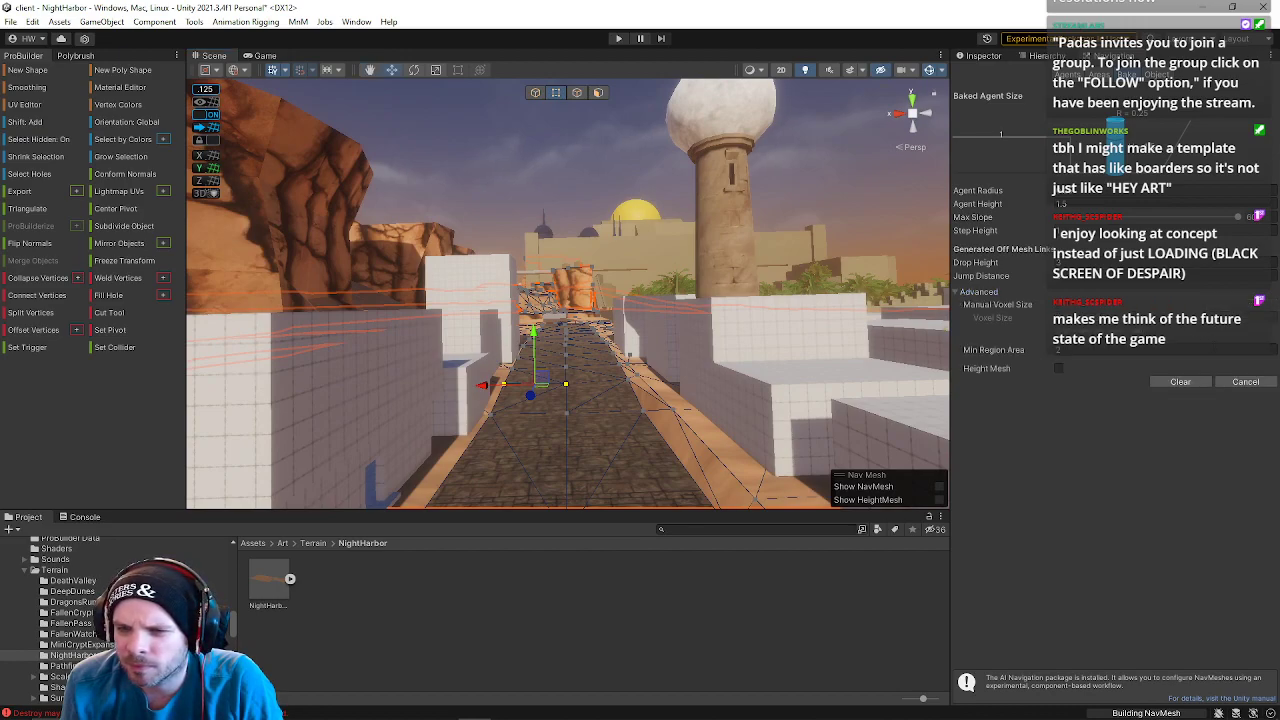
{"action": "left_click", "coordinate": [1246, 382]}
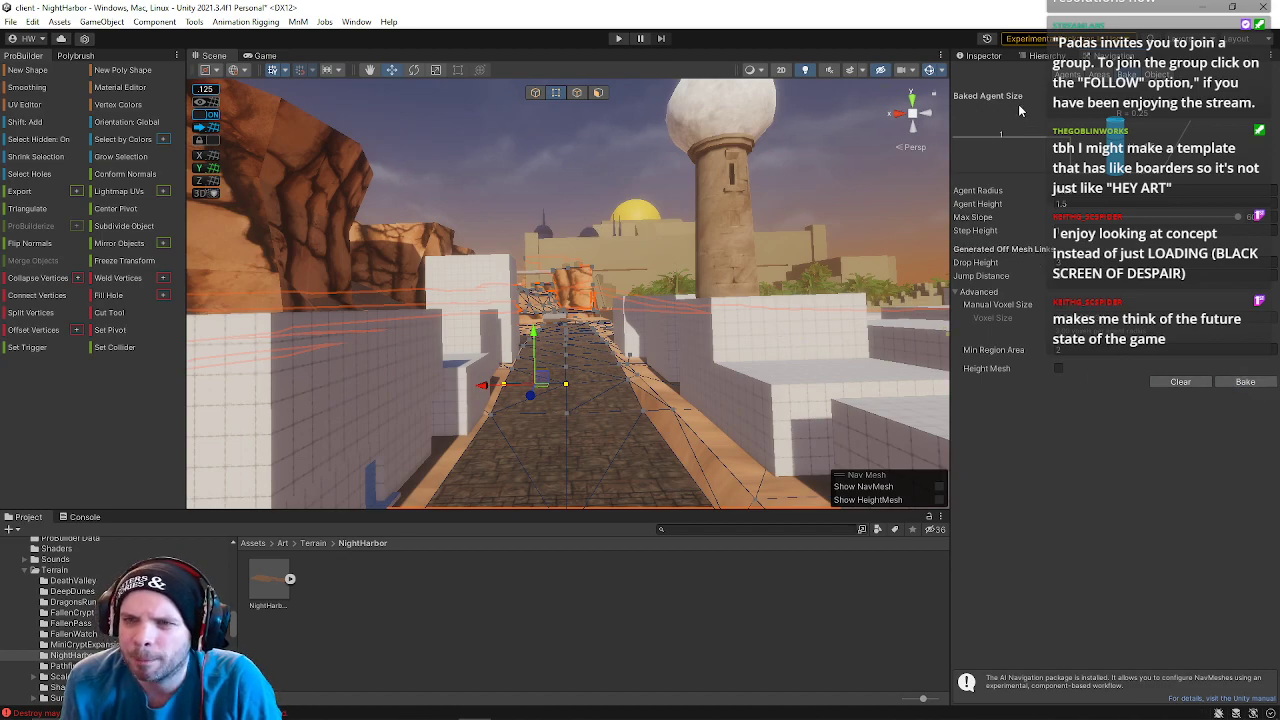
- Select the ground vertex near the palm-lined pool and lower it until the strip beneath the ground is exposed
{"action": "left_click", "coordinate": [983, 55]}
{"action": "key", "text": "w"}
{"action": "right_click_drag", "start_coordinate": [553, 221], "coordinate": [722, 256]}
{"action": "left_click", "coordinate": [640, 309]}
{"action": "right_click_drag", "start_coordinate": [638, 309], "coordinate": [700, 333]}
{"action": "left_click", "coordinate": [682, 328]}
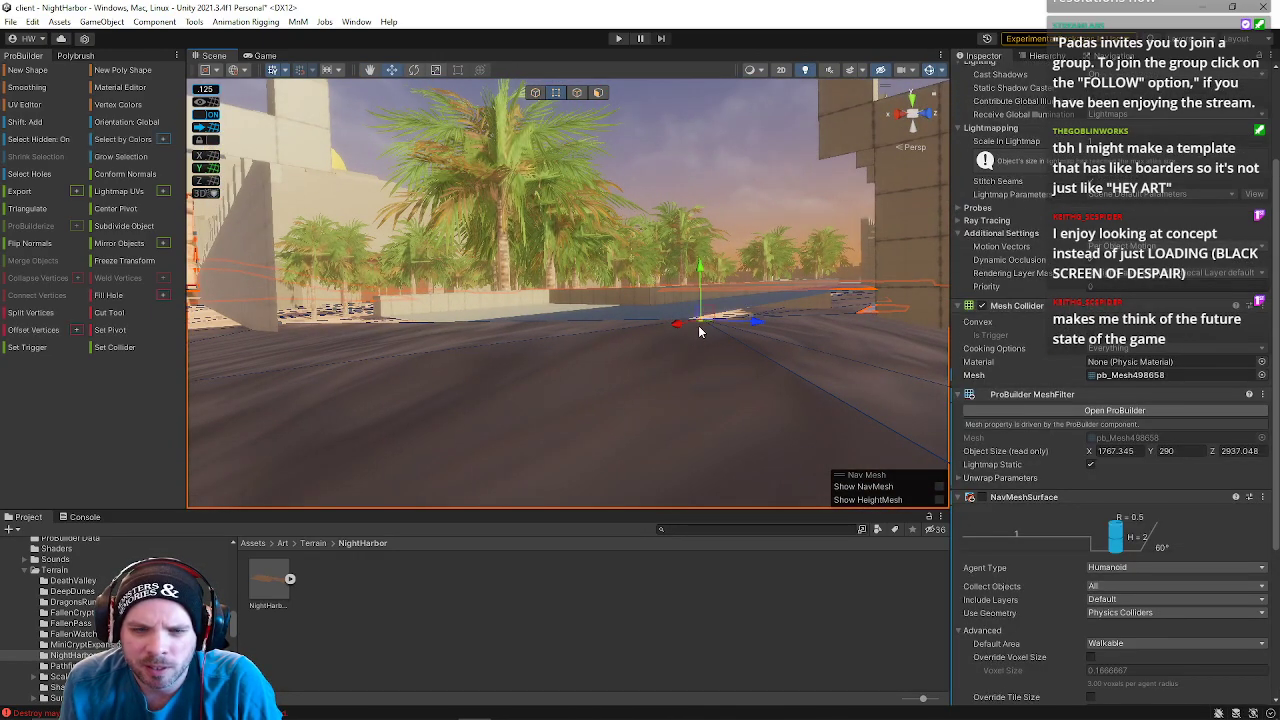
{"action": "left_click_drag", "start_coordinate": [701, 295], "coordinate": [677, 443]}
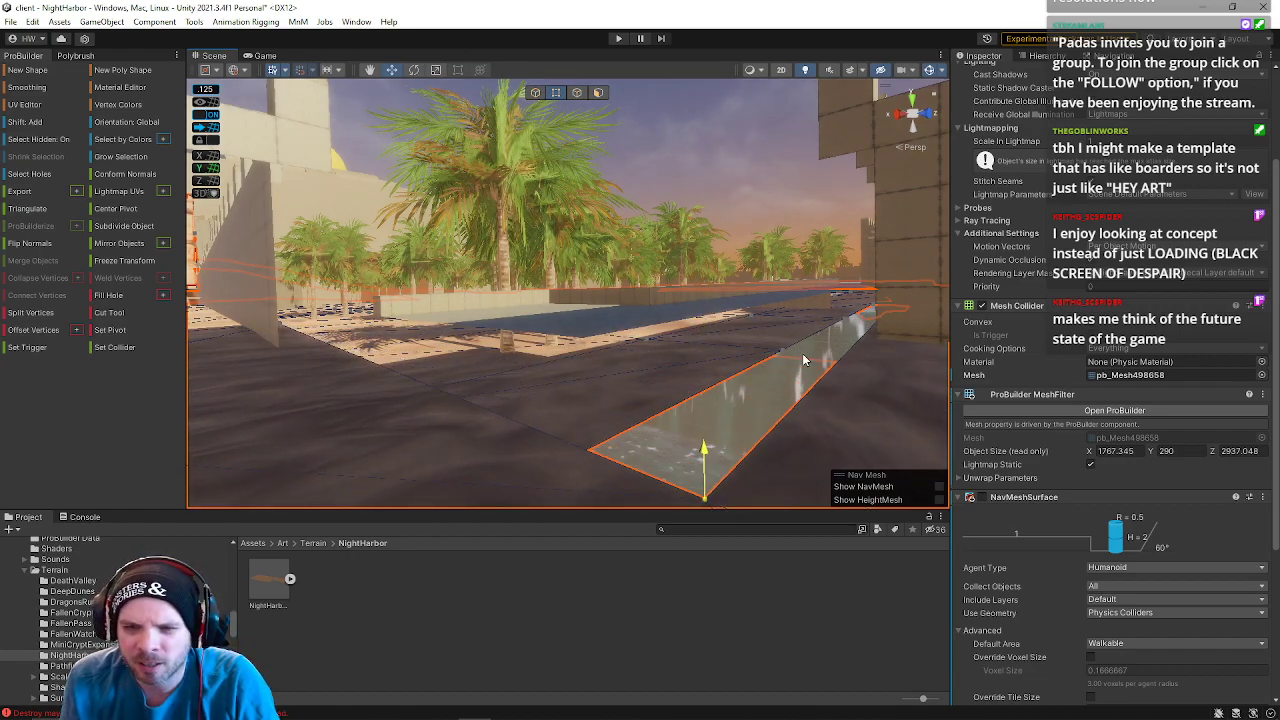
- Add the neighbouring ground vertices along the foot of the tall sandstone wall to the selection and lower them slightly
{"action": "right_click_drag", "start_coordinate": [800, 352], "coordinate": [567, 343]}
{"action": "left_click", "coordinate": [582, 344], "text": "shift"}
{"action": "left_click", "coordinate": [584, 357], "text": "shift"}
{"action": "left_click", "coordinate": [594, 400], "text": "shift"}
{"action": "right_click_drag", "start_coordinate": [594, 402], "coordinate": [571, 366]}
{"action": "left_click_drag", "start_coordinate": [614, 305], "coordinate": [616, 310]}
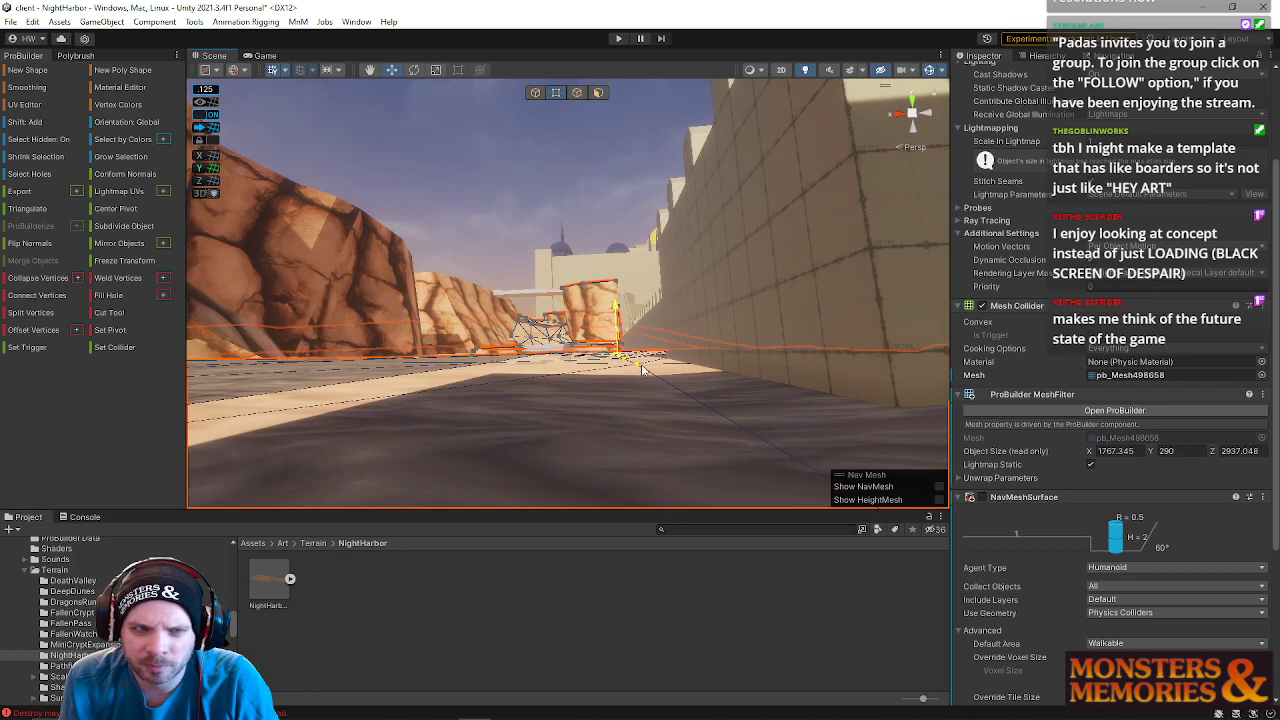
- Switch to edge selection, select the edges along the exposed strip beside the wall, and adjust their height
{"action": "right_click_drag", "start_coordinate": [642, 366], "coordinate": [605, 373]}
{"action": "left_click", "coordinate": [612, 342]}
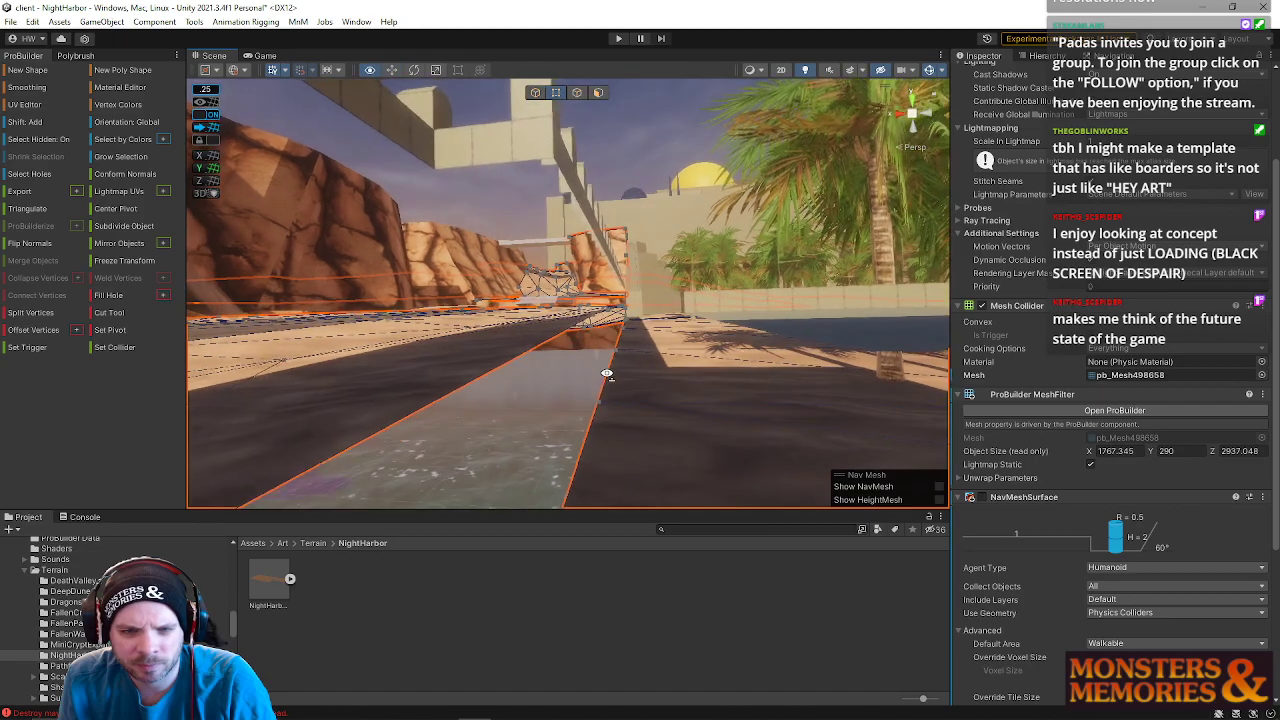
{"action": "left_click", "coordinate": [577, 93]}
{"action": "right_click_drag", "start_coordinate": [465, 385], "coordinate": [462, 456]}
{"action": "left_click", "coordinate": [711, 343]}
{"action": "right_click_drag", "start_coordinate": [692, 318], "coordinate": [586, 333]}
{"action": "left_click", "coordinate": [679, 323], "text": "shift"}
{"action": "left_click", "coordinate": [646, 264], "text": "shift"}
{"action": "right_click_drag", "start_coordinate": [612, 350], "coordinate": [2, 347]}
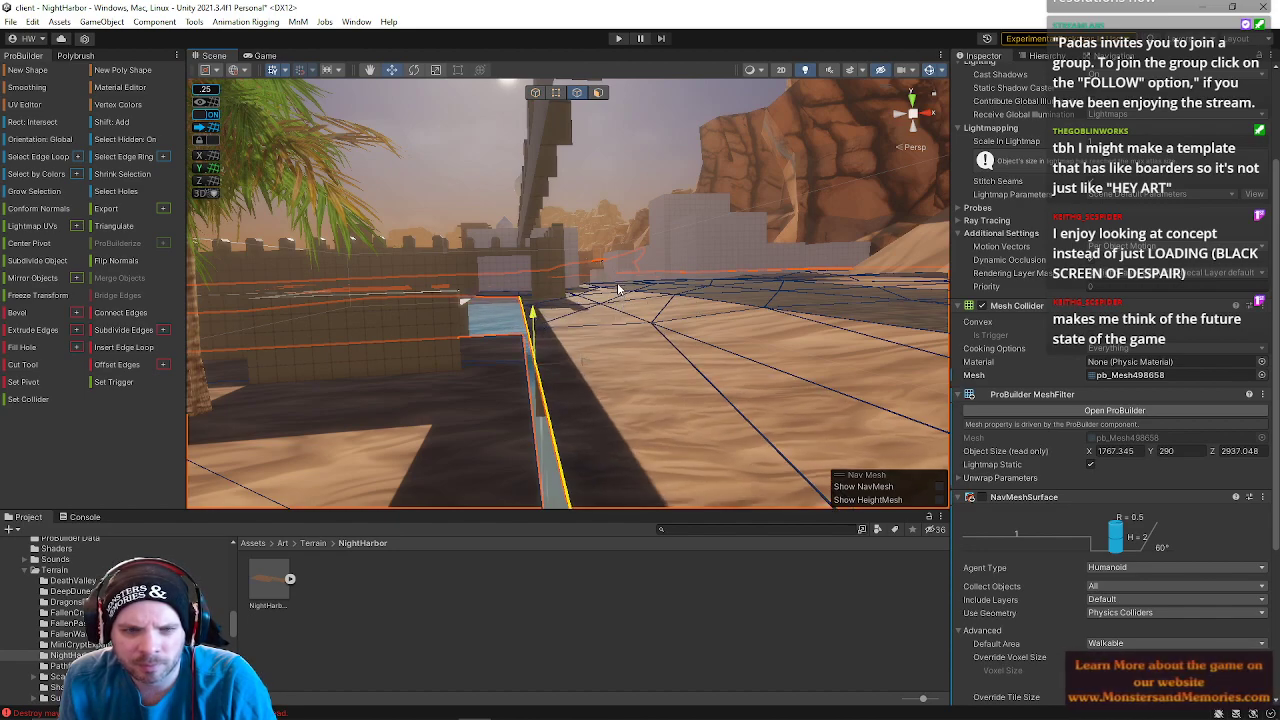
- Select the sand vertex at the foot of the crenellated wall and lower it slightly
{"action": "right_click_drag", "start_coordinate": [618, 289], "coordinate": [610, 321]}
{"action": "right_click_drag", "start_coordinate": [968, 332], "coordinate": [1072, 320]}
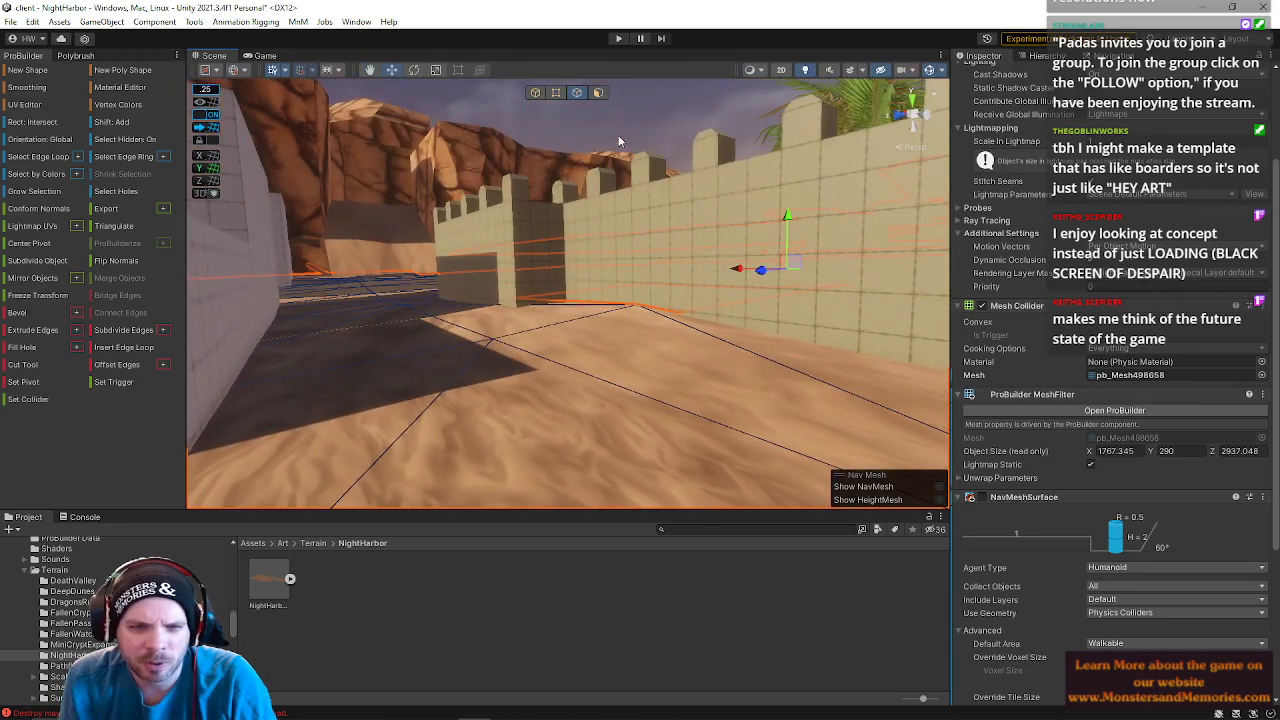
{"action": "left_click", "coordinate": [640, 305]}
{"action": "mouse_move", "coordinate": [640, 305]}
{"action": "right_mouse_down"}
{"action": "mouse_move", "coordinate": [652, 307]}
{"action": "mouse_move", "coordinate": [637, 298]}
{"action": "right_mouse_up"}
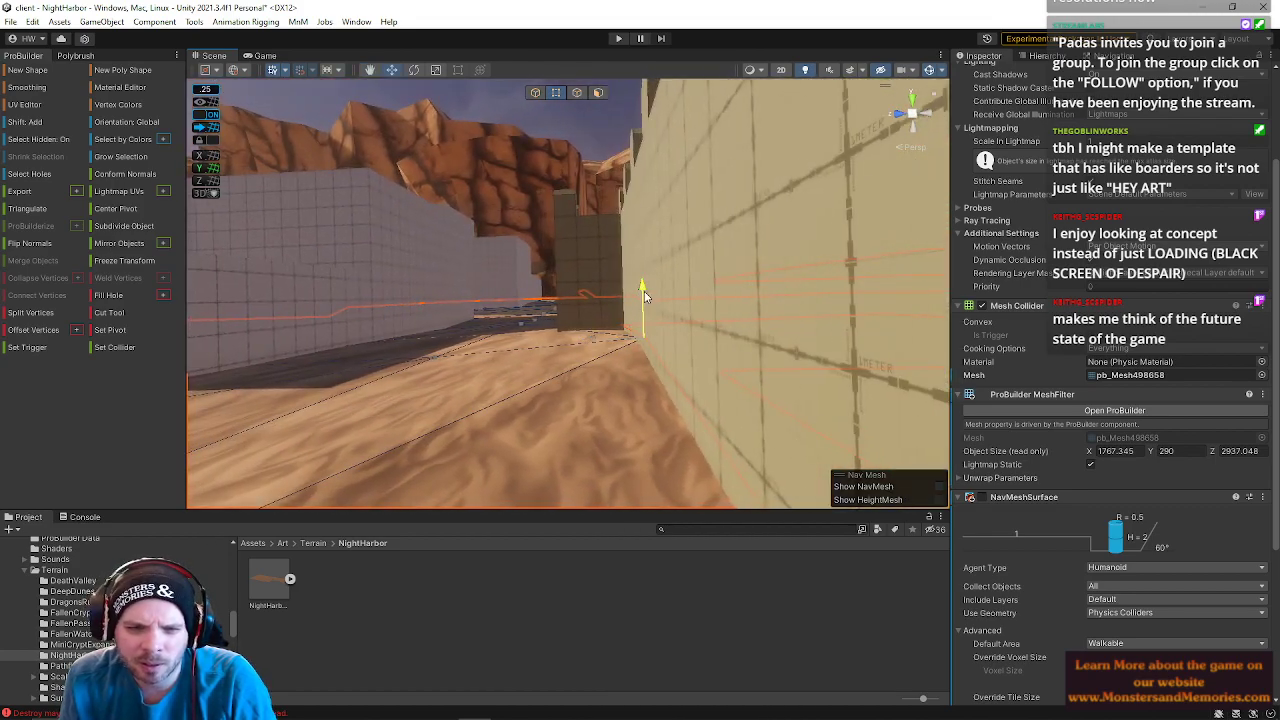
{"action": "left_click_drag", "start_coordinate": [644, 290], "coordinate": [645, 308]}
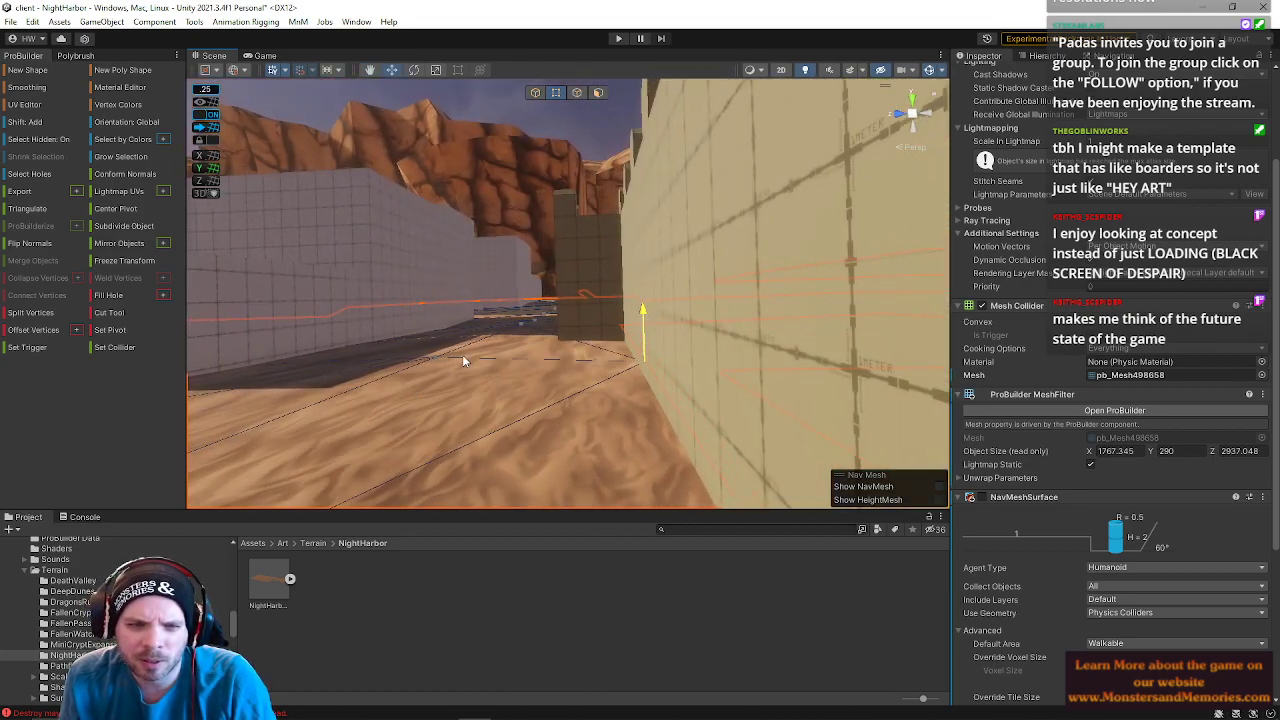
- Select the three vertices at the end of the cobbled street by the white stairs and lower them slightly
{"action": "right_click_drag", "start_coordinate": [664, 405], "coordinate": [737, 334]}
{"action": "left_click", "coordinate": [627, 409]}
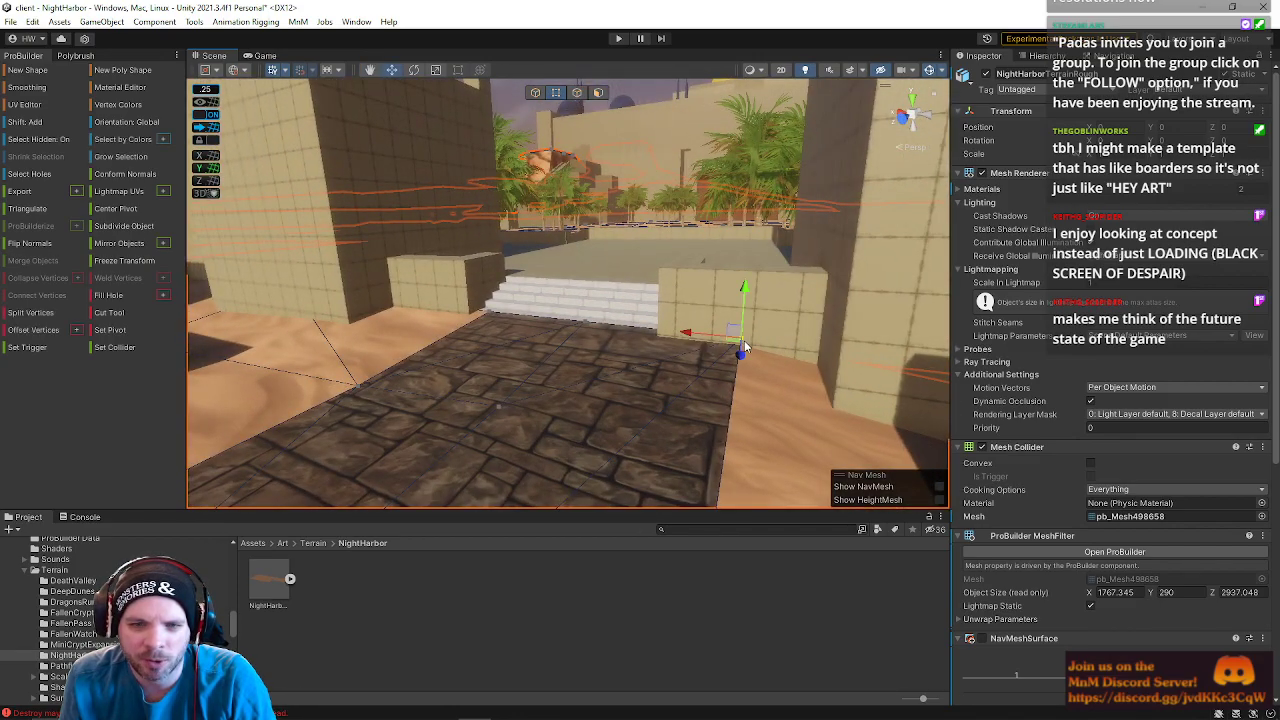
{"action": "left_click", "coordinate": [590, 322], "text": "shift"}
{"action": "left_click", "coordinate": [498, 312], "text": "shift"}
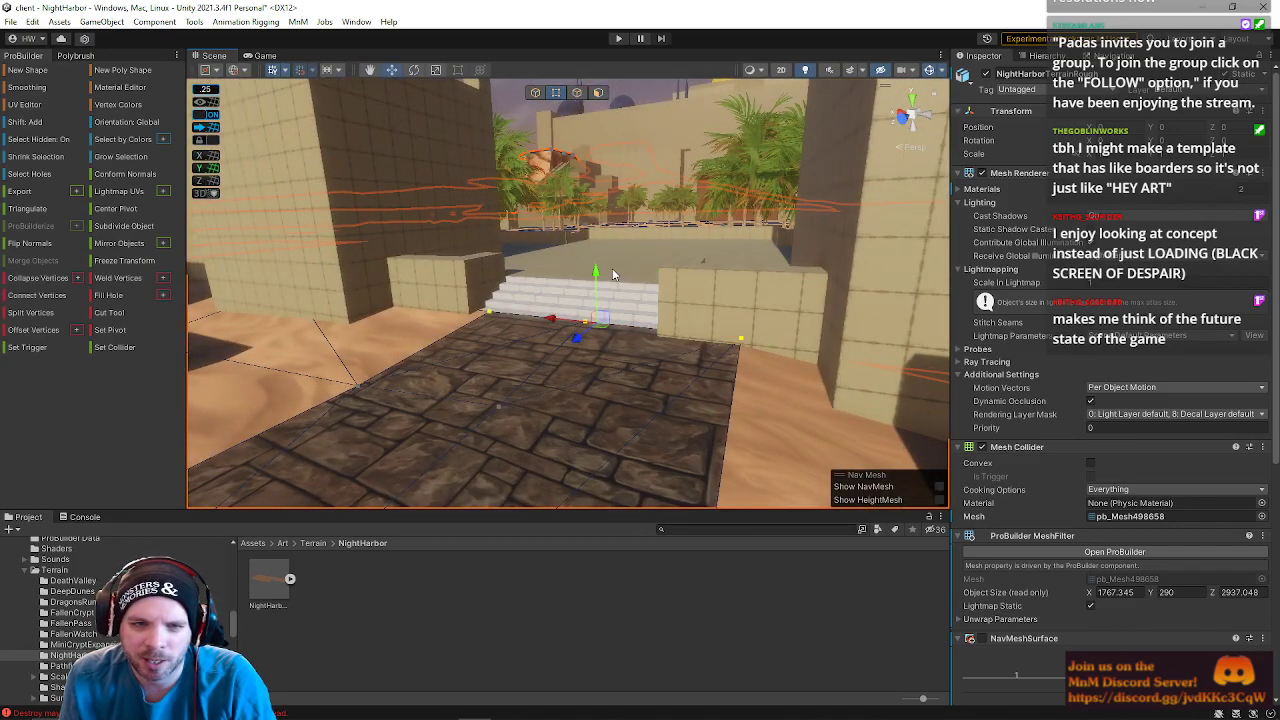
{"action": "left_click_drag", "start_coordinate": [596, 275], "coordinate": [596, 283]}
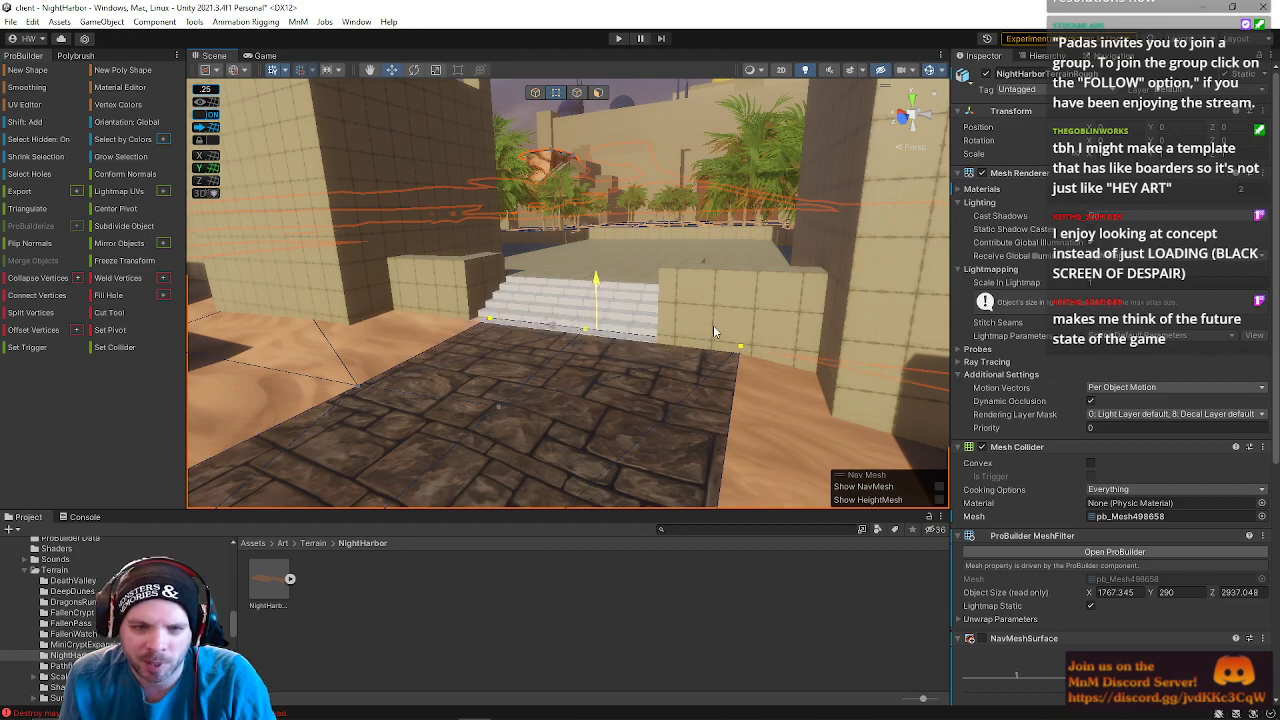
- Raise the shaded ground vertex midway between the block buildings and the crenellated wall
{"action": "right_click_drag", "start_coordinate": [716, 313], "coordinate": [613, 366]}
{"action": "key", "text": "w"}
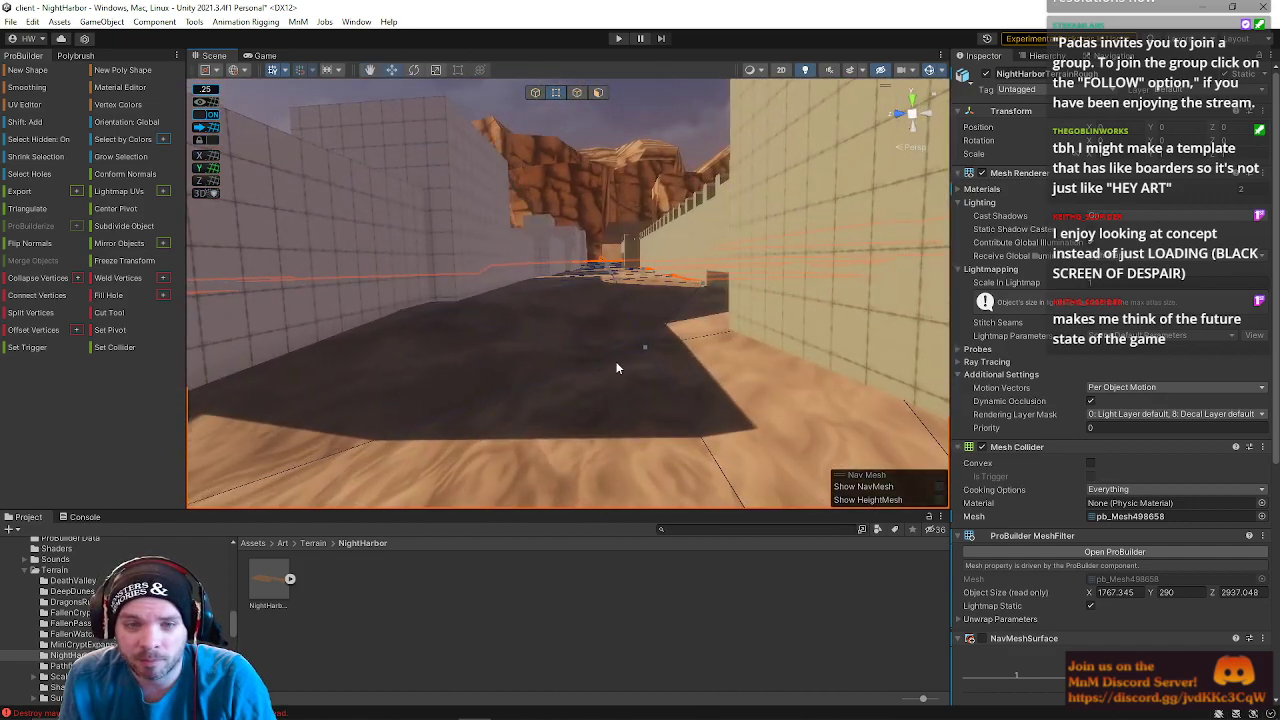
{"action": "left_click", "coordinate": [645, 347]}
{"action": "left_click_drag", "start_coordinate": [646, 318], "coordinate": [647, 299]}
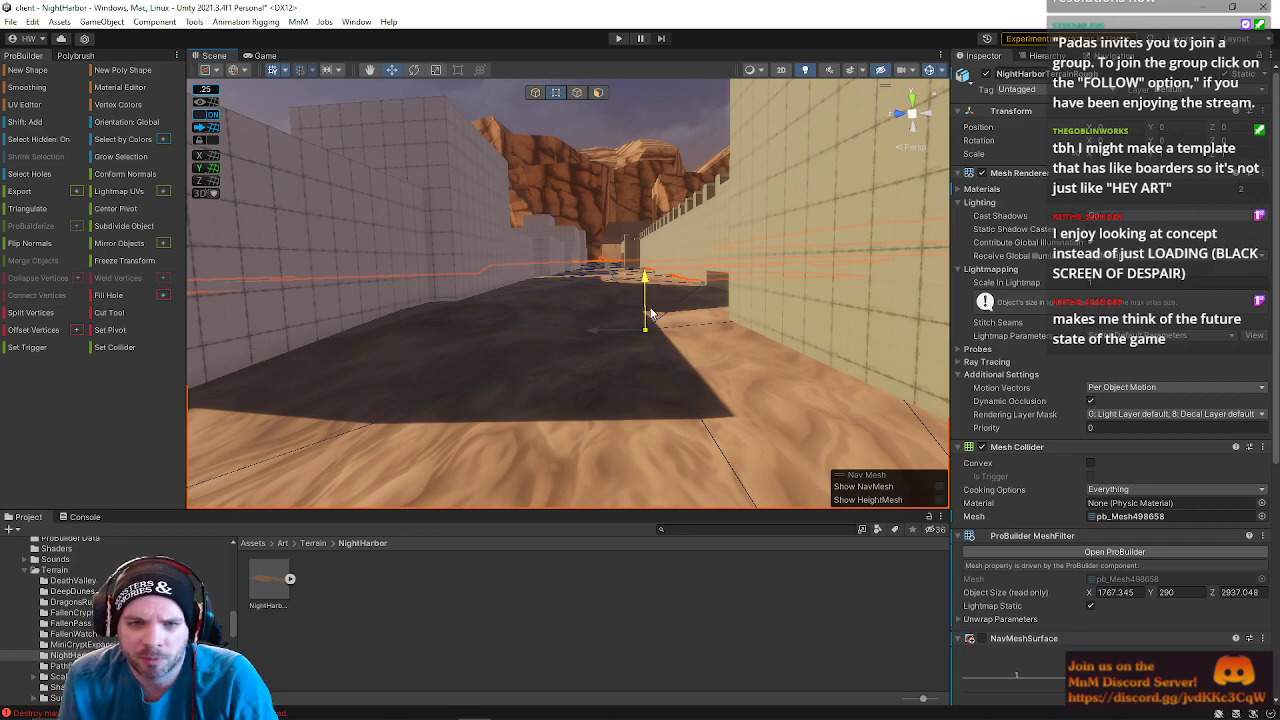
- Select the shaded ground vertex in the middle of the street between the buildings and the crenellated wall and lower it slightly
{"action": "key", "text": "w"}
{"action": "right_click_drag", "start_coordinate": [647, 320], "coordinate": [615, 350]}
{"action": "left_click", "coordinate": [577, 345]}
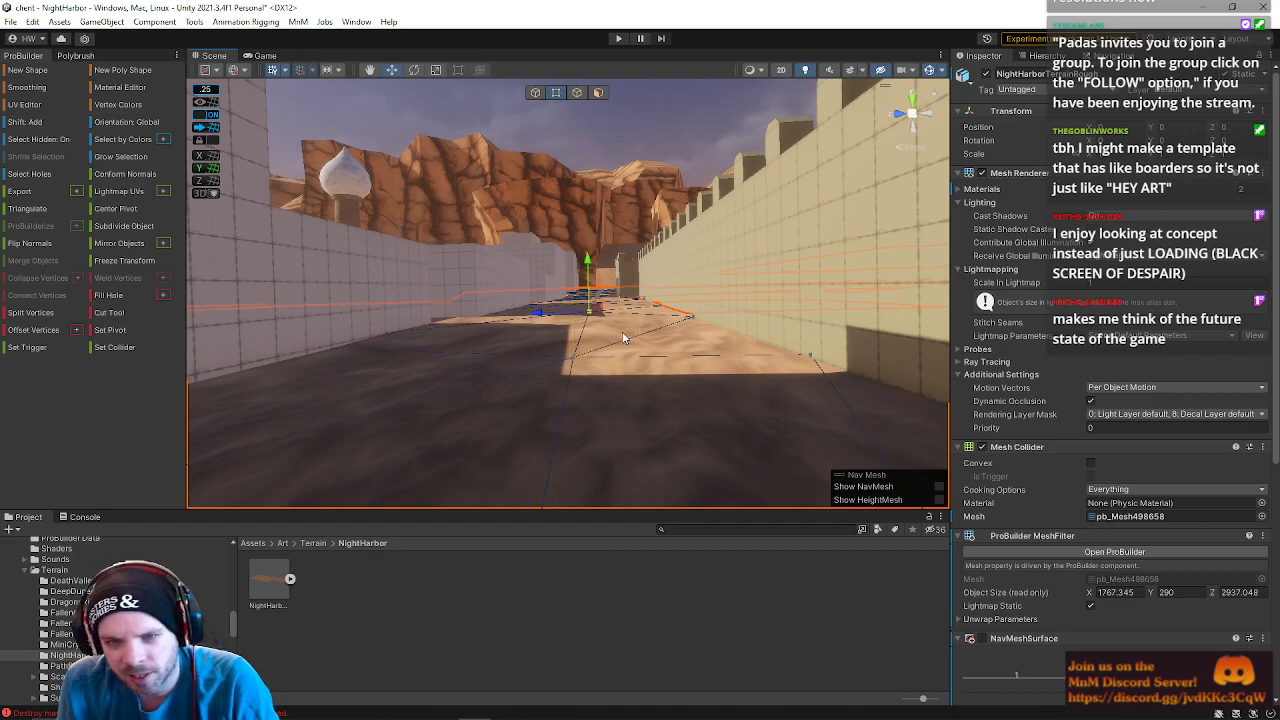
{"action": "right_click_drag", "start_coordinate": [664, 376], "coordinate": [632, 339]}
{"action": "key", "text": "w"}
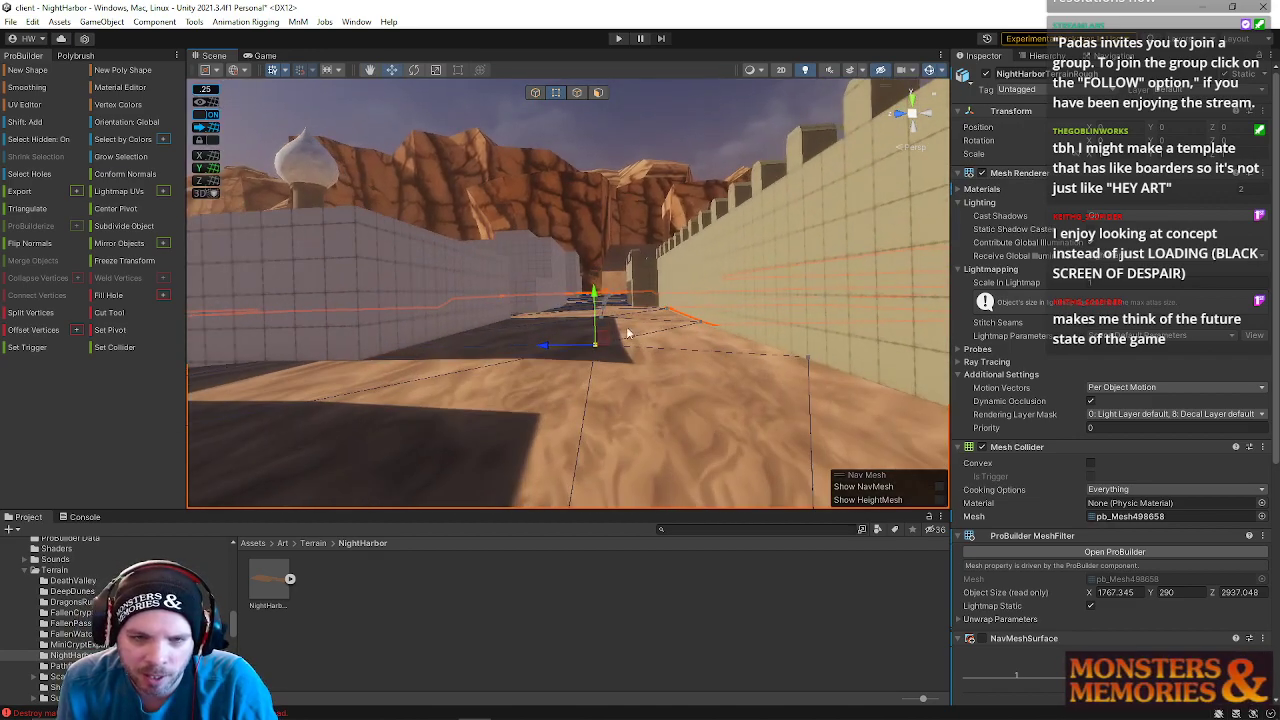
{"action": "left_click_drag", "start_coordinate": [594, 305], "coordinate": [594, 311]}
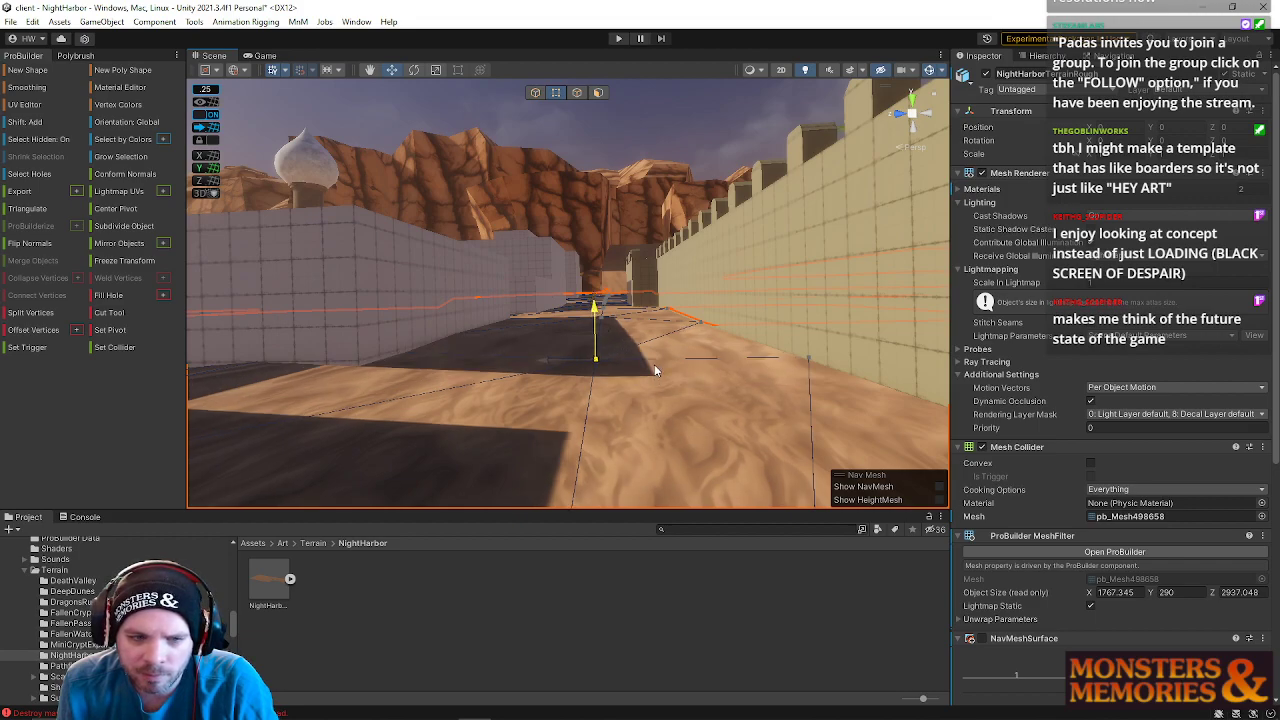
- Lower the sand vertex at the shadow's edge, together with the neighbouring vertex at the foot of the crenellated wall
{"action": "key", "text": "w"}
{"action": "right_click_drag", "start_coordinate": [654, 364], "coordinate": [697, 400]}
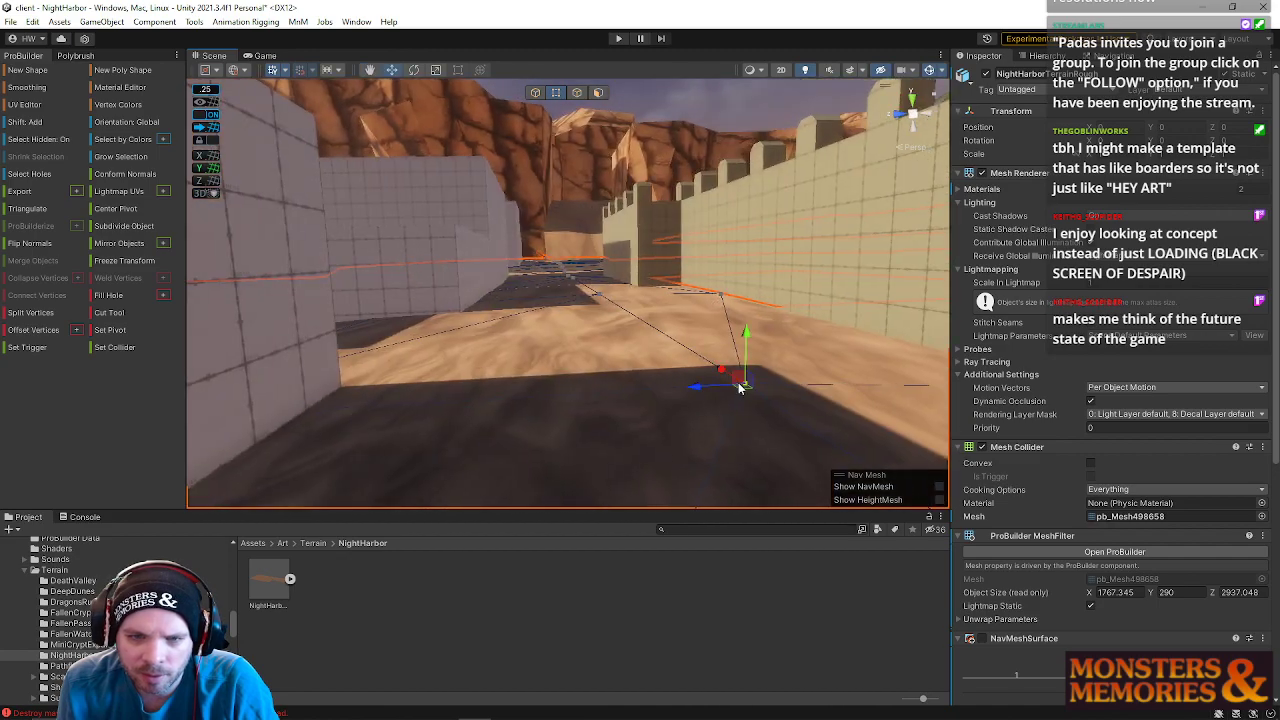
{"action": "left_click_drag", "start_coordinate": [745, 345], "coordinate": [745, 348]}
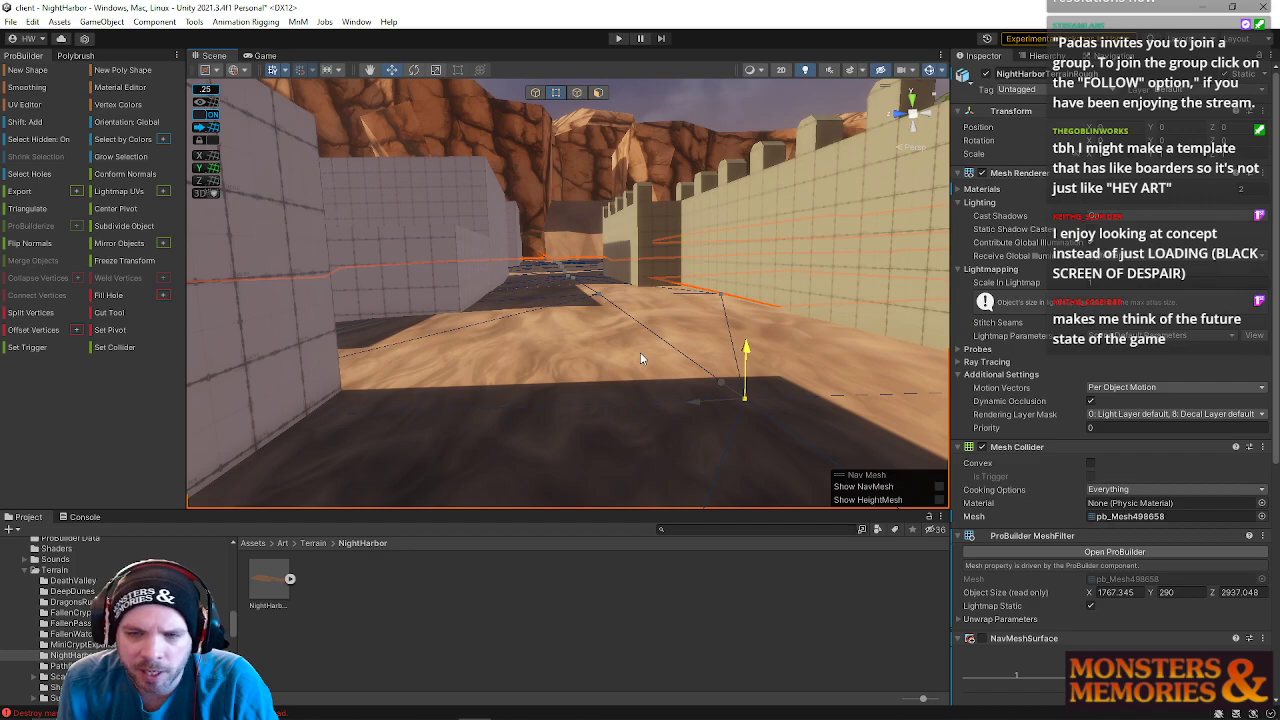
{"action": "right_click_drag", "start_coordinate": [622, 393], "coordinate": [928, 385]}
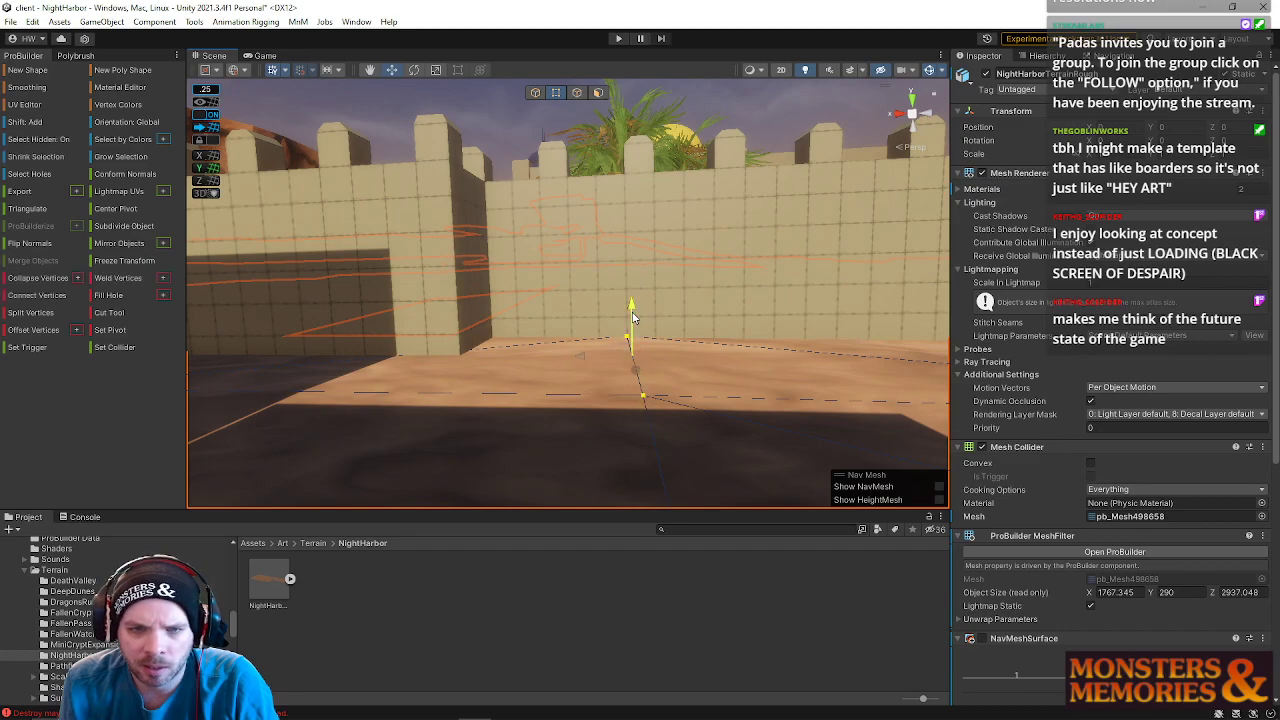
{"action": "left_click_drag", "start_coordinate": [632, 316], "coordinate": [632, 320]}
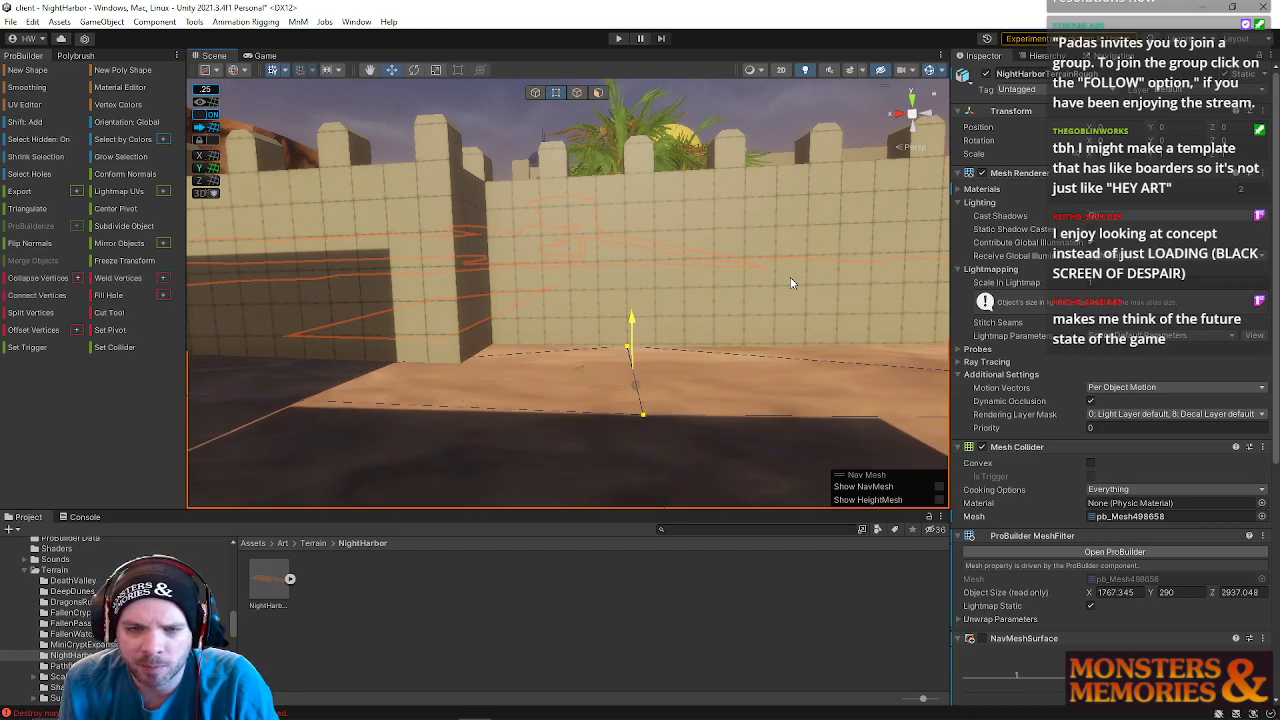
- Select the two shaded ground vertices in front of the block buildings and lower them slightly
{"action": "right_click_drag", "start_coordinate": [790, 277], "coordinate": [645, 345]}
{"action": "left_click", "coordinate": [617, 363]}
{"action": "left_click", "coordinate": [664, 352]}
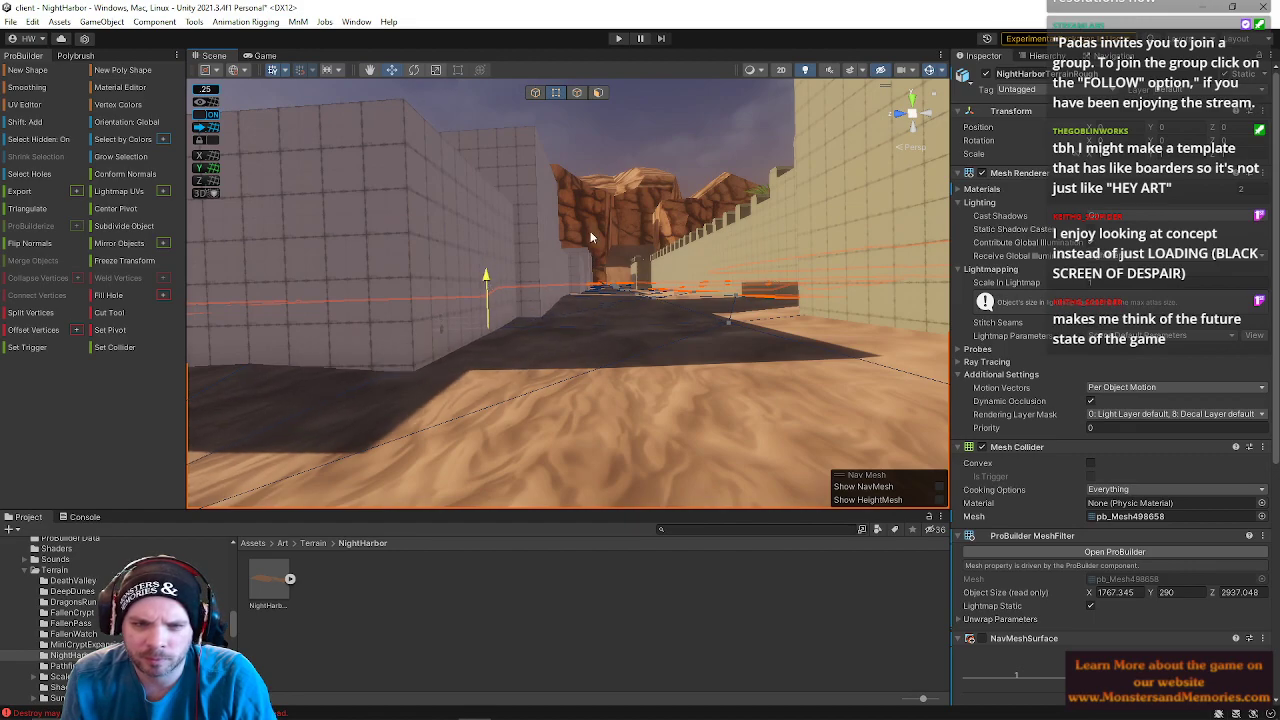
{"action": "left_click", "coordinate": [616, 144]}
{"action": "right_click_drag", "start_coordinate": [626, 217], "coordinate": [554, 313]}
{"action": "left_click", "coordinate": [590, 358]}
{"action": "left_click", "coordinate": [556, 321]}
{"action": "left_click", "coordinate": [540, 311], "text": "shift"}
{"action": "left_click_drag", "start_coordinate": [526, 278], "coordinate": [527, 289]}
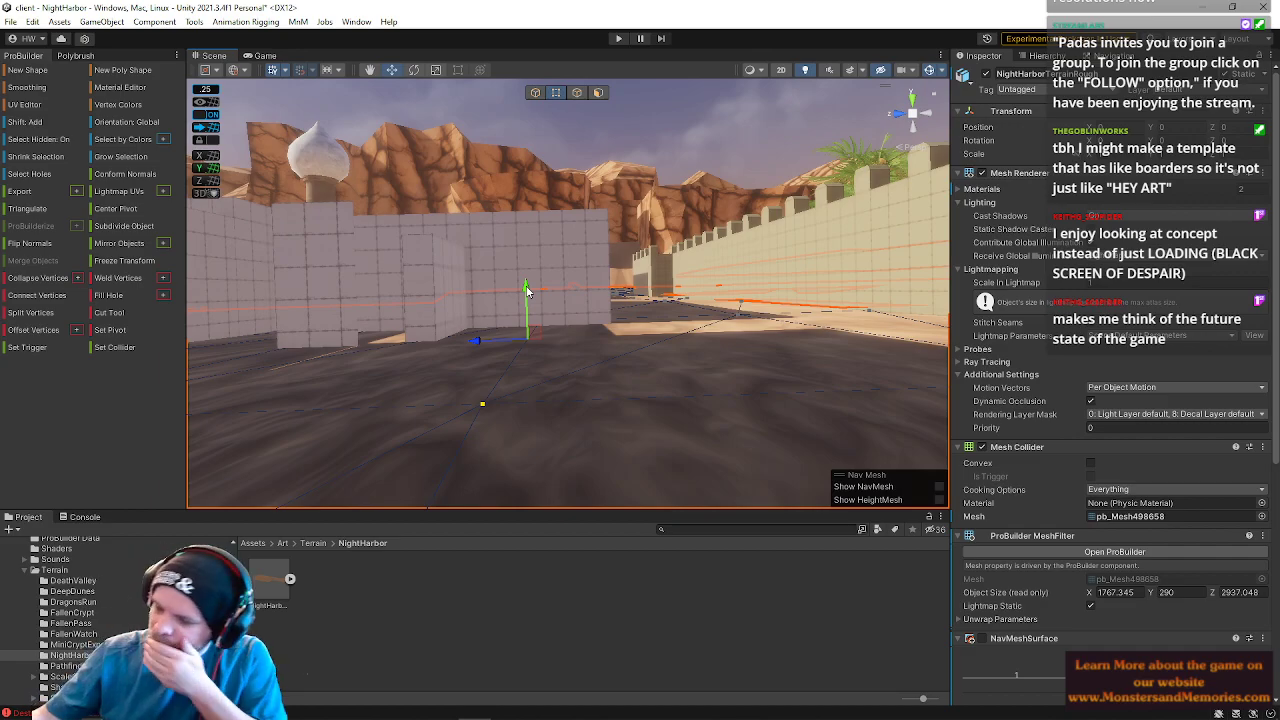
- Select the crenellated wall, grow a face selection across its flat side, and open the UV Editor for those faces
{"action": "right_click_drag", "start_coordinate": [712, 178], "coordinate": [665, 144]}
{"action": "key", "text": "w"}
{"action": "left_click", "coordinate": [665, 143]}
{"action": "right_click_drag", "start_coordinate": [664, 292], "coordinate": [526, 322]}
{"action": "left_click", "coordinate": [526, 320]}
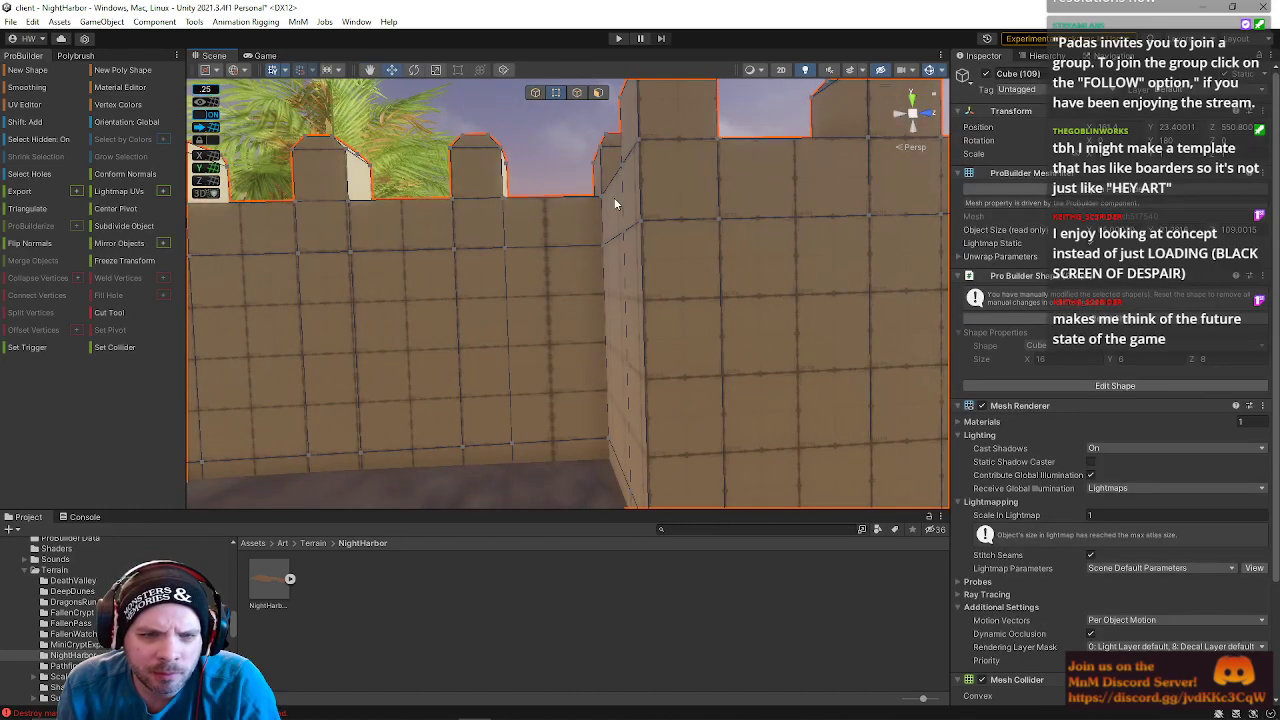
{"action": "left_click", "coordinate": [598, 93]}
{"action": "left_click", "coordinate": [468, 320]}
{"action": "key", "text": "alt+g"}
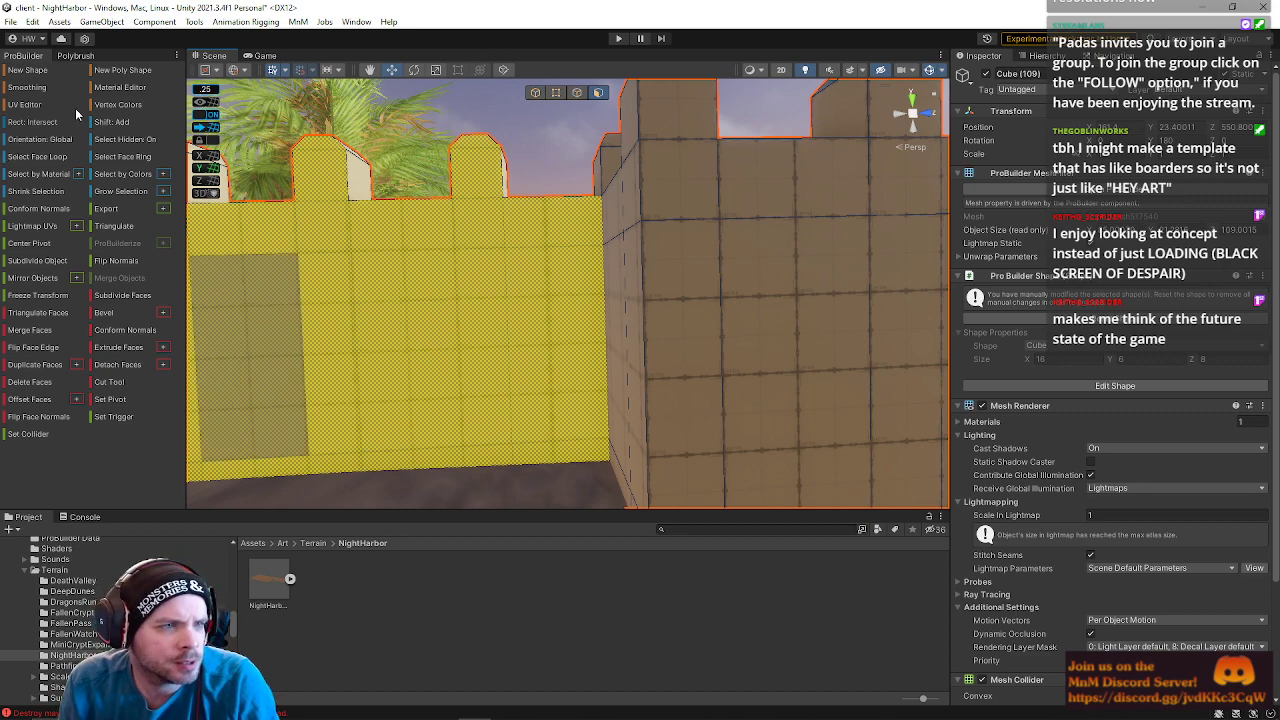
{"action": "left_click", "coordinate": [30, 104]}
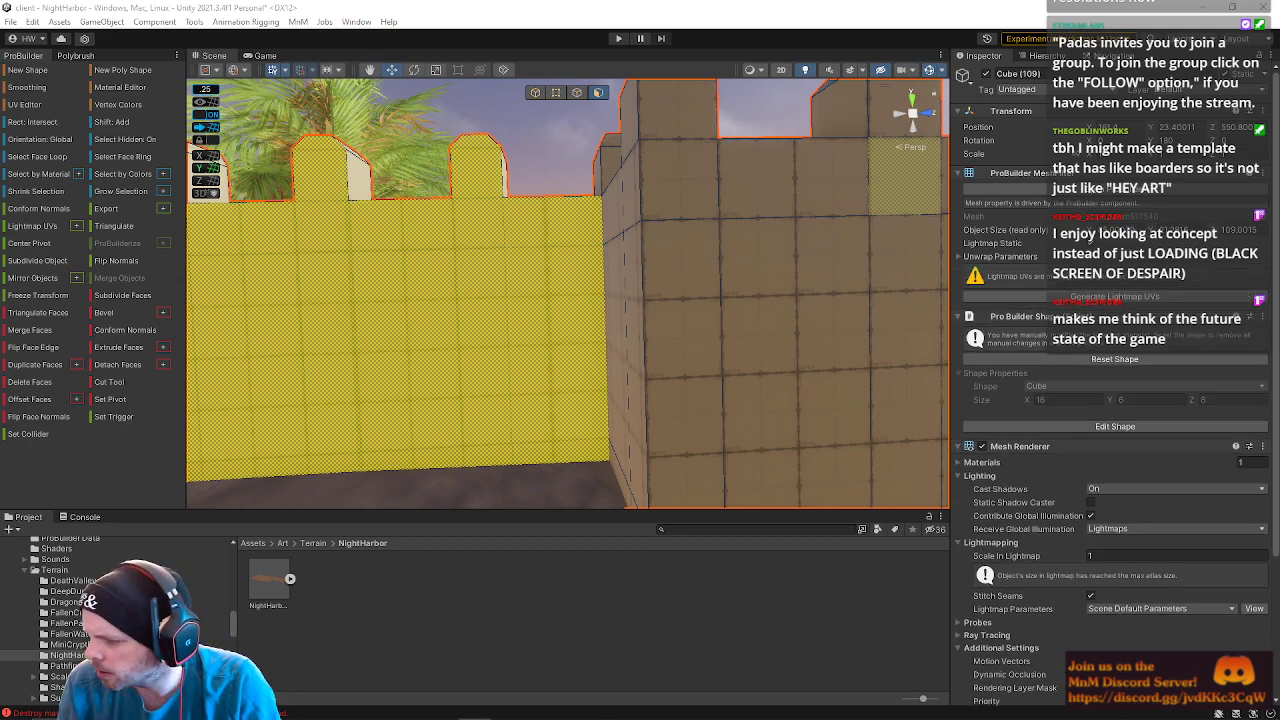
{"action": "right_click_drag", "start_coordinate": [640, 257], "coordinate": [612, 254]}
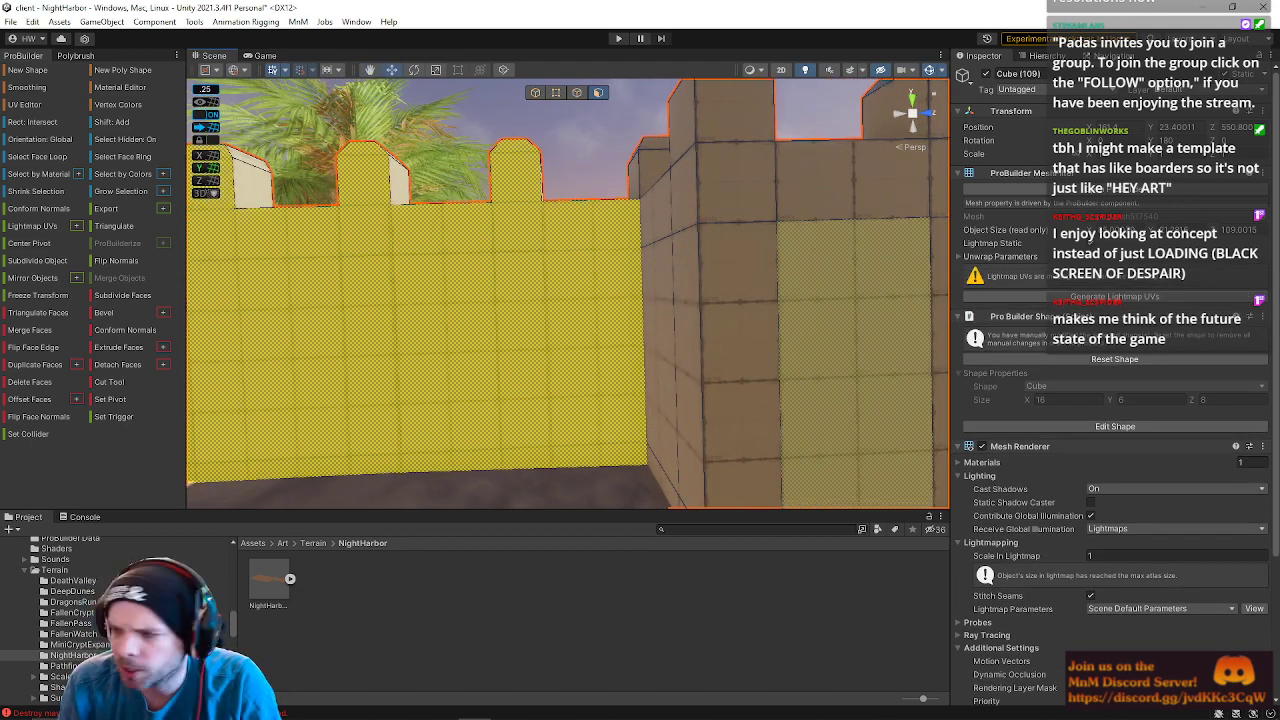
{"action": "left_click", "coordinate": [604, 223]}
- Reselect the crenellated wall and select the faces along its parapet, including the outer faces of the corner merlon
{"action": "right_click_drag", "start_coordinate": [523, 326], "coordinate": [508, 237]}
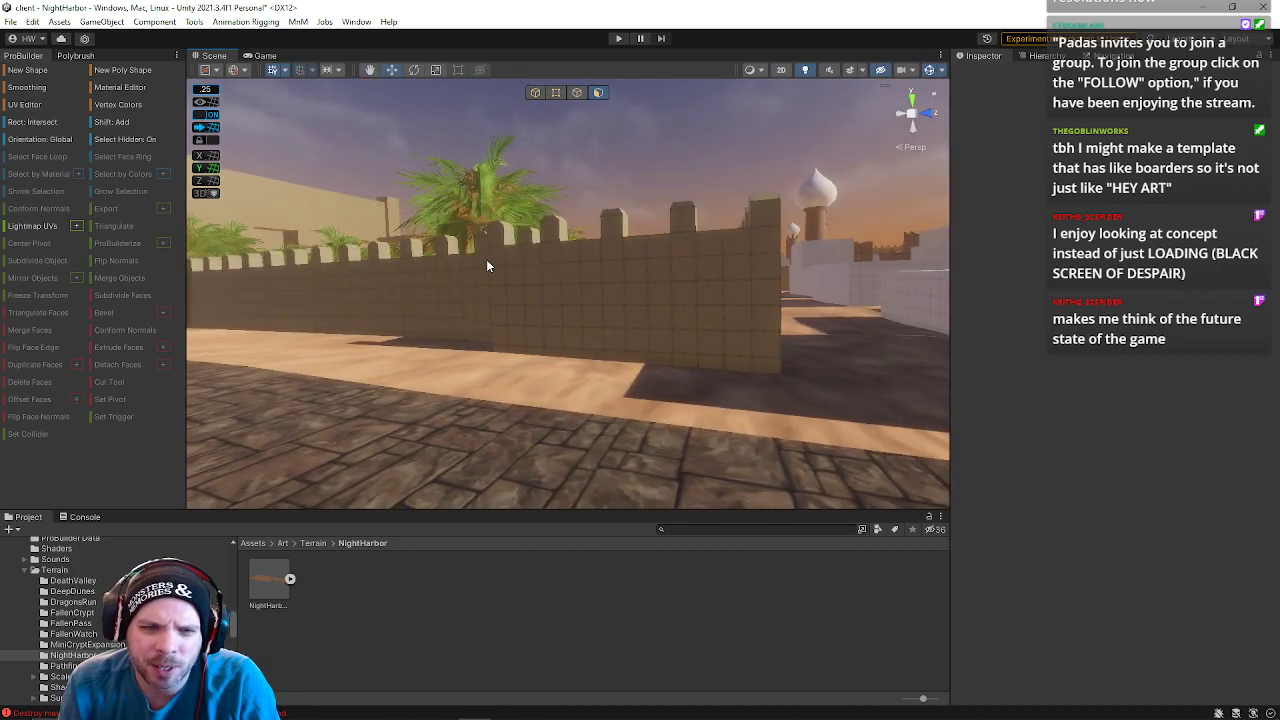
{"action": "right_click_drag", "start_coordinate": [620, 237], "coordinate": [390, 400]}
{"action": "right_click_drag", "start_coordinate": [490, 331], "coordinate": [895, 365]}
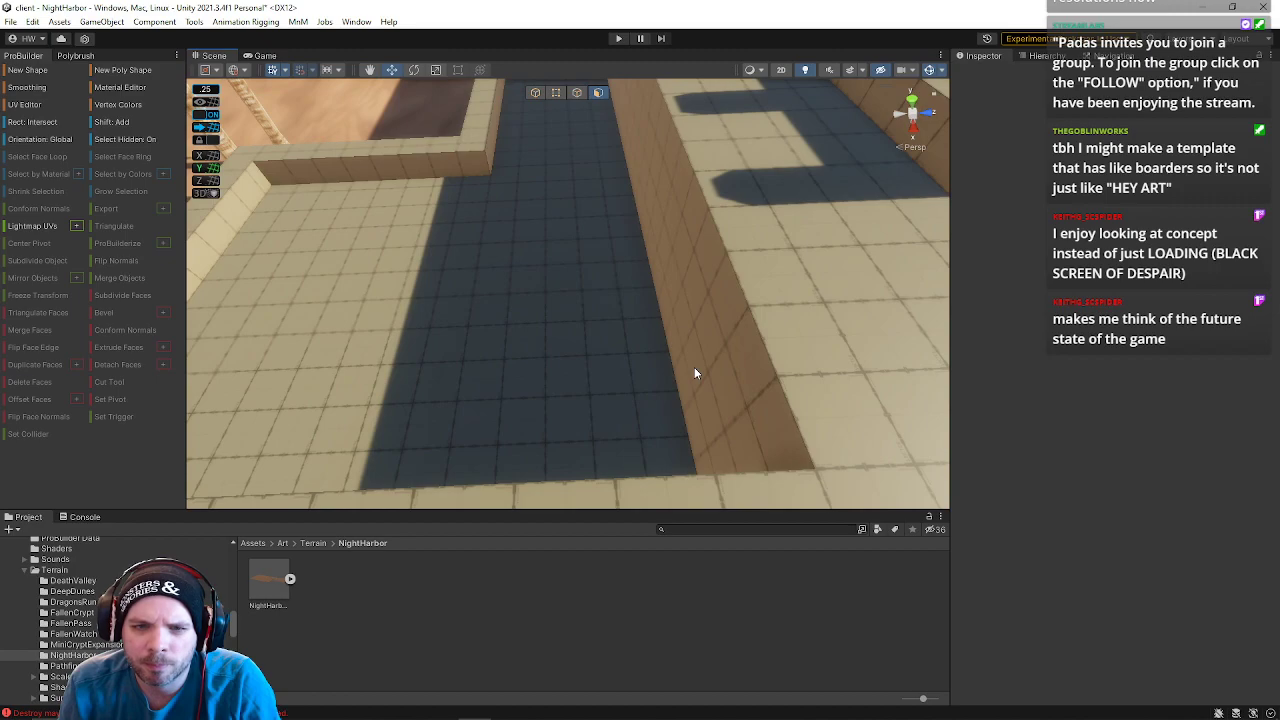
{"action": "right_click_drag", "start_coordinate": [763, 365], "coordinate": [612, 228]}
{"action": "key", "text": "a"}
{"action": "left_click", "coordinate": [640, 230]}
{"action": "mouse_move", "coordinate": [635, 210]}
{"action": "right_mouse_down"}
{"action": "mouse_move", "coordinate": [684, 188]}
{"action": "mouse_move", "coordinate": [616, 207]}
{"action": "right_mouse_up"}
{"action": "left_click_drag", "start_coordinate": [704, 268], "coordinate": [751, 270]}
{"action": "right_click_drag", "start_coordinate": [602, 253], "coordinate": [509, 310]}
{"action": "left_click", "coordinate": [505, 424], "text": "shift"}
{"action": "left_click", "coordinate": [512, 352], "text": "shift"}
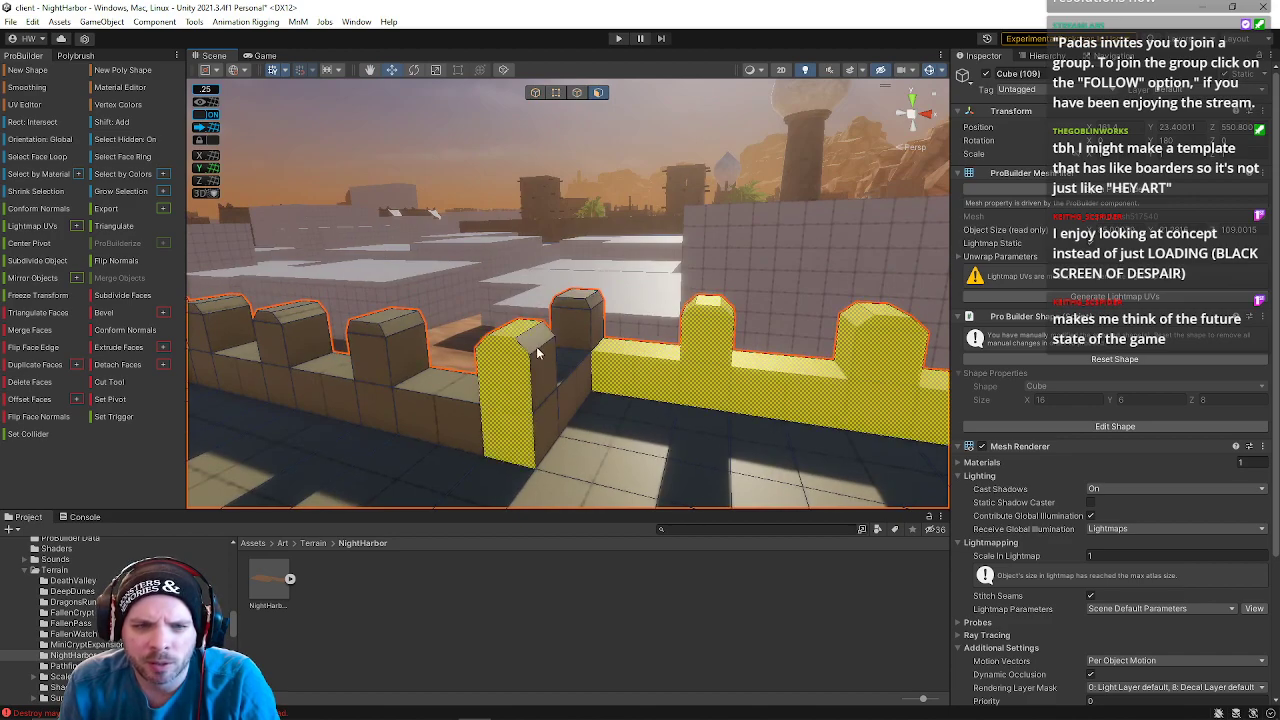
- Add the inner side faces of the corner merlon and the adjoining low parapet to the face selection
{"action": "left_click", "coordinate": [545, 410], "text": "shift"}
{"action": "left_click", "coordinate": [571, 375], "text": "shift"}
{"action": "left_click", "coordinate": [583, 333], "text": "shift"}
{"action": "left_click", "coordinate": [585, 334], "text": "shift"}
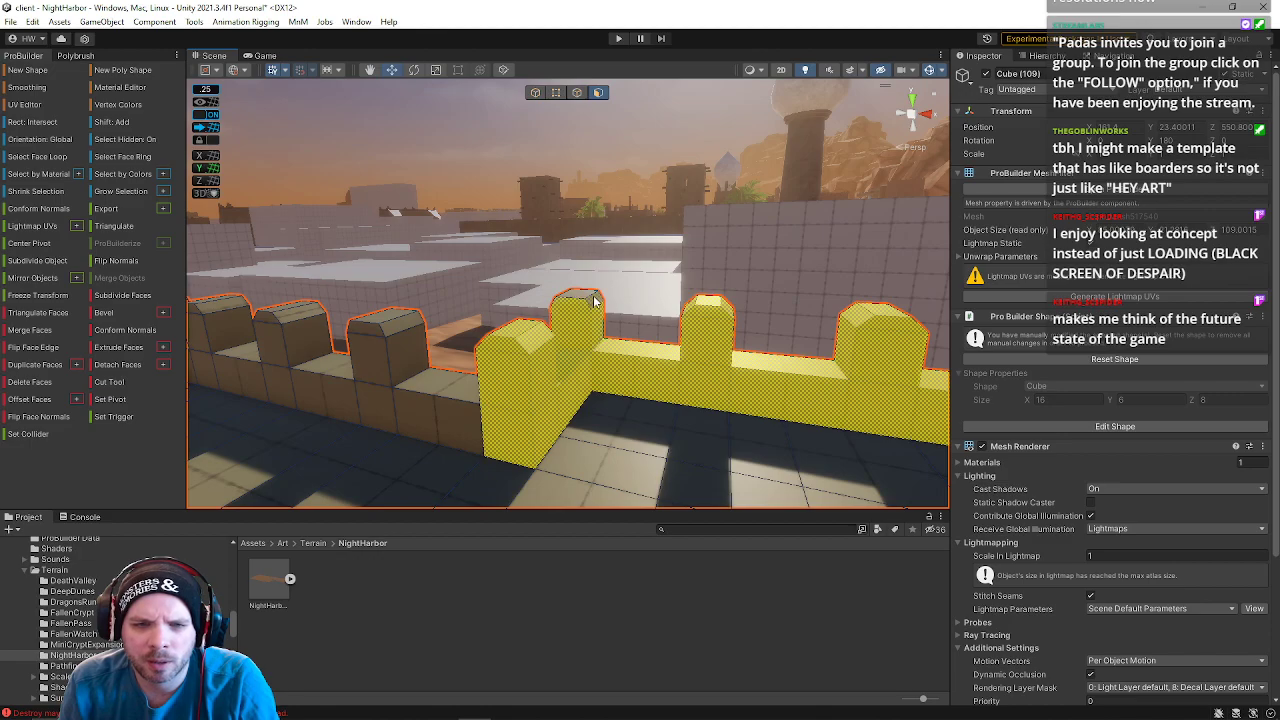
- Box-select the merlons around the wall's corner section, leaving the low parapet between them out of the selection
{"action": "key", "text": "s"}
{"action": "right_click_drag", "start_coordinate": [549, 369], "coordinate": [578, 322]}
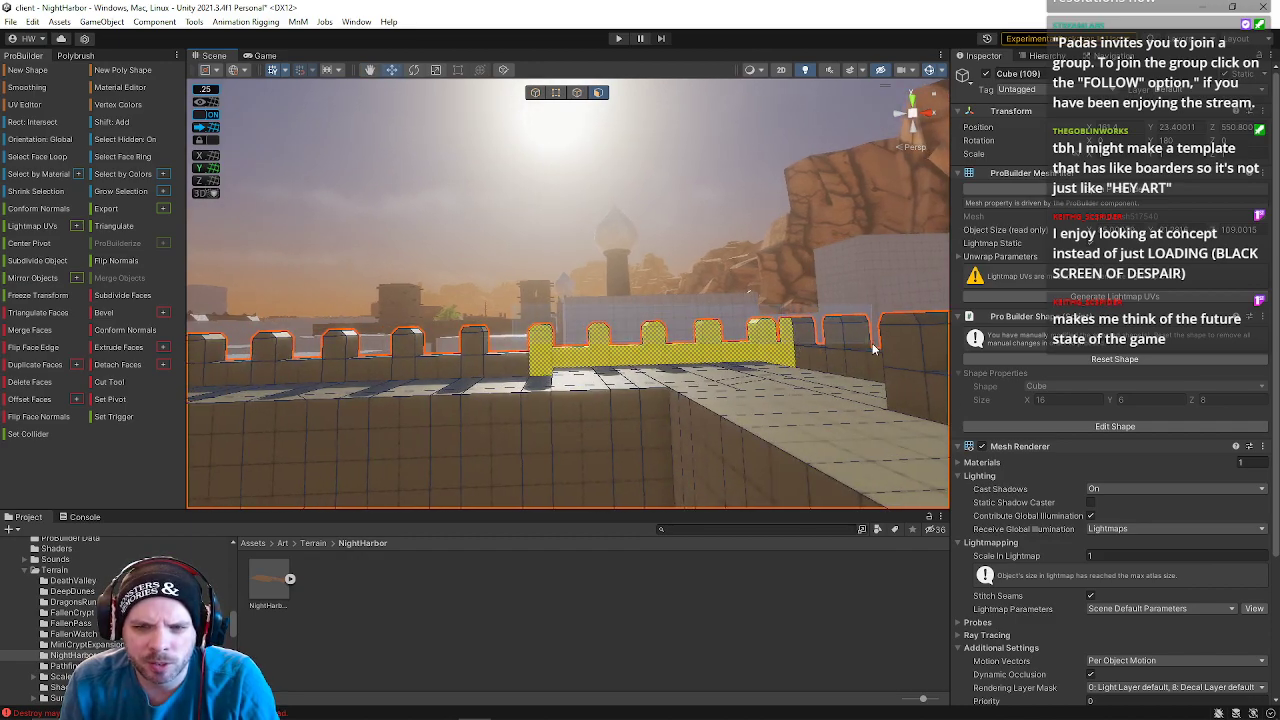
{"action": "right_click_drag", "start_coordinate": [866, 345], "coordinate": [970, 345]}
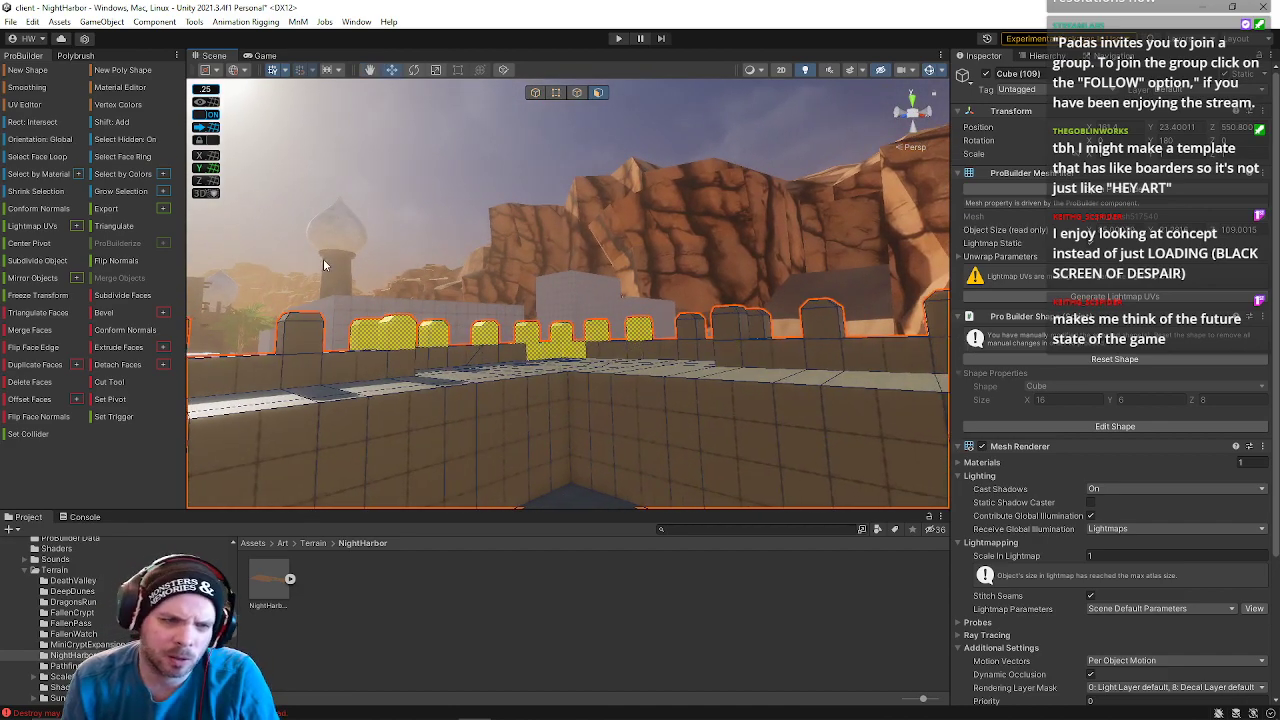
{"action": "left_click_drag", "start_coordinate": [463, 260], "coordinate": [783, 336], "text": "shift"}
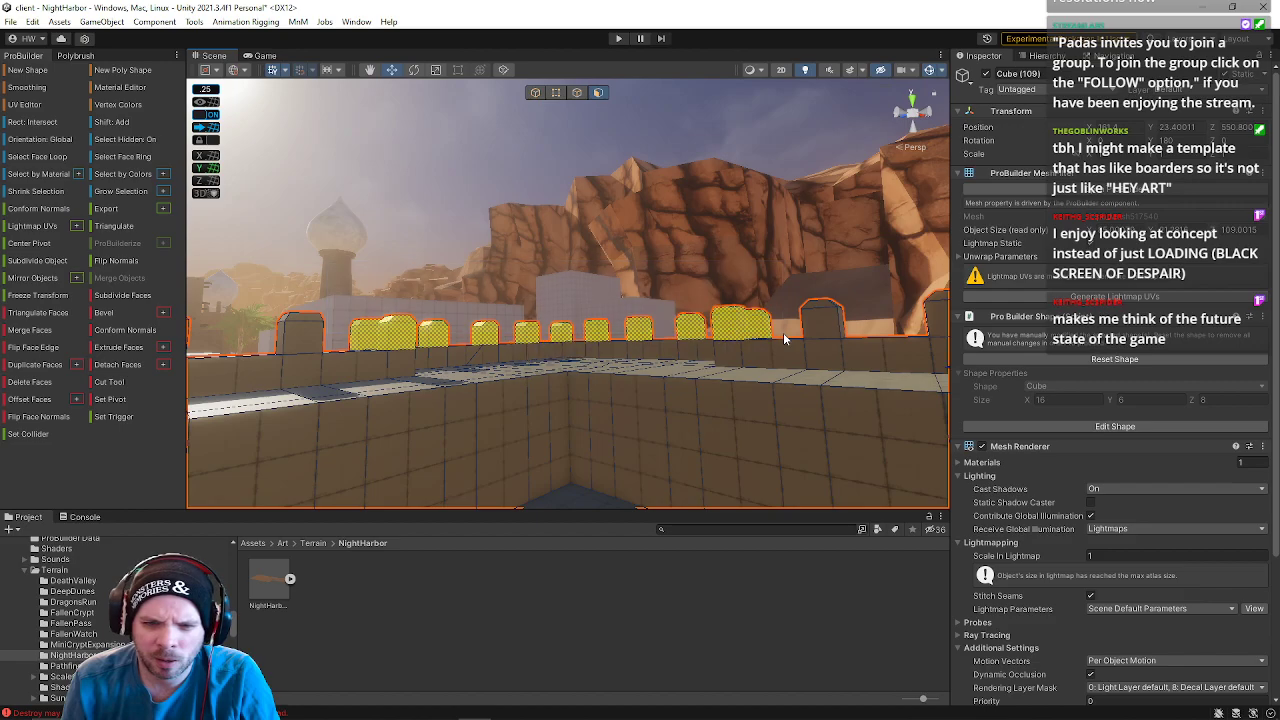
{"action": "right_click_drag", "start_coordinate": [769, 334], "coordinate": [5, 472]}
{"action": "right_click_drag", "start_coordinate": [641, 342], "coordinate": [222, 401]}
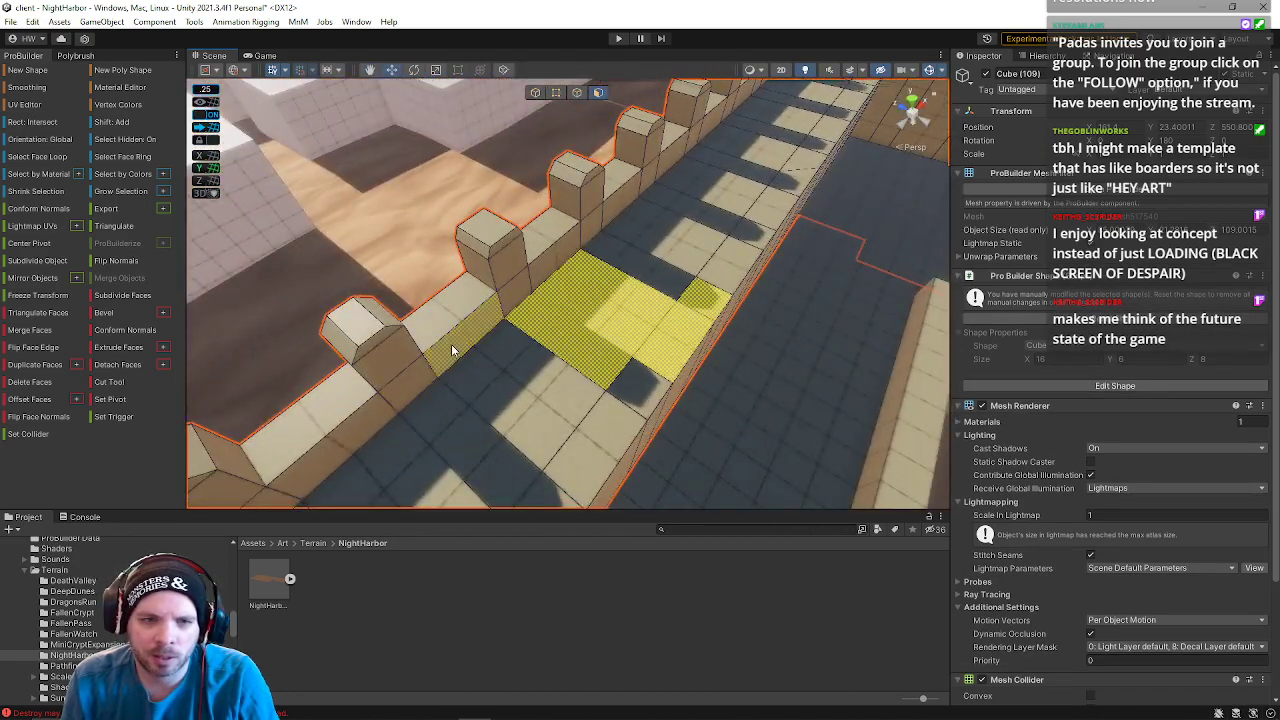
- Remove the walkway faces behind the merlons from the face selection
{"action": "left_click", "coordinate": [566, 316], "text": "shift"}
{"action": "left_click", "coordinate": [616, 302], "text": "shift"}
{"action": "left_click", "coordinate": [678, 335], "text": "shift"}
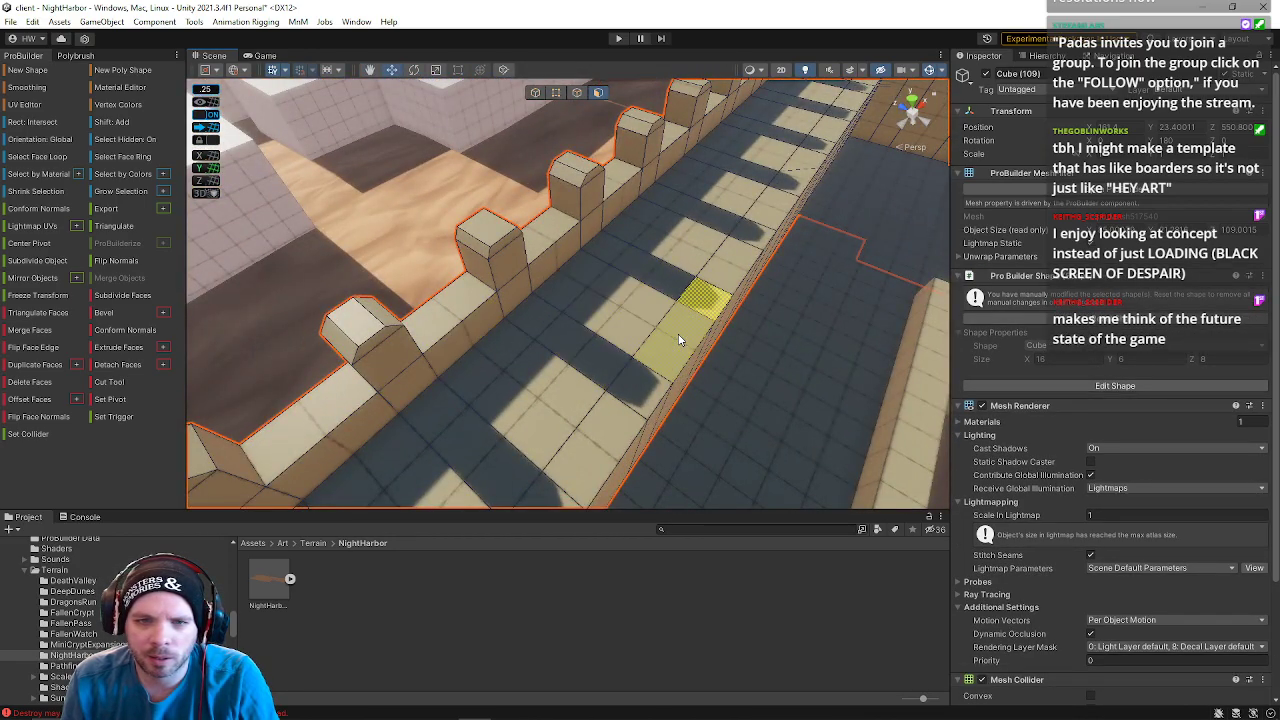
{"action": "left_click", "coordinate": [712, 308], "text": "shift"}
- Clear the unwanted walkway and parapet faces from the selection on the adjoining stretch of wall
{"action": "right_click_drag", "start_coordinate": [763, 386], "coordinate": [1052, 368]}
{"action": "double_click", "coordinate": [436, 426], "text": "shift"}
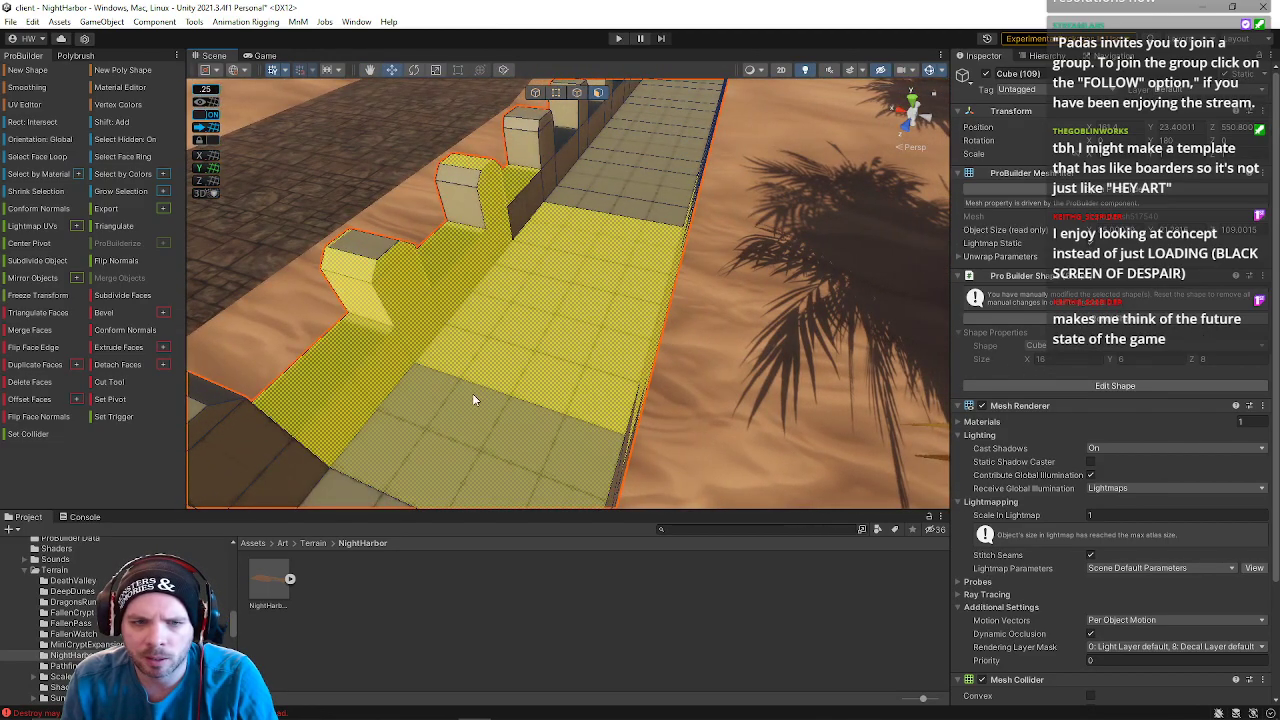
{"action": "key", "text": "ctrl+z"}
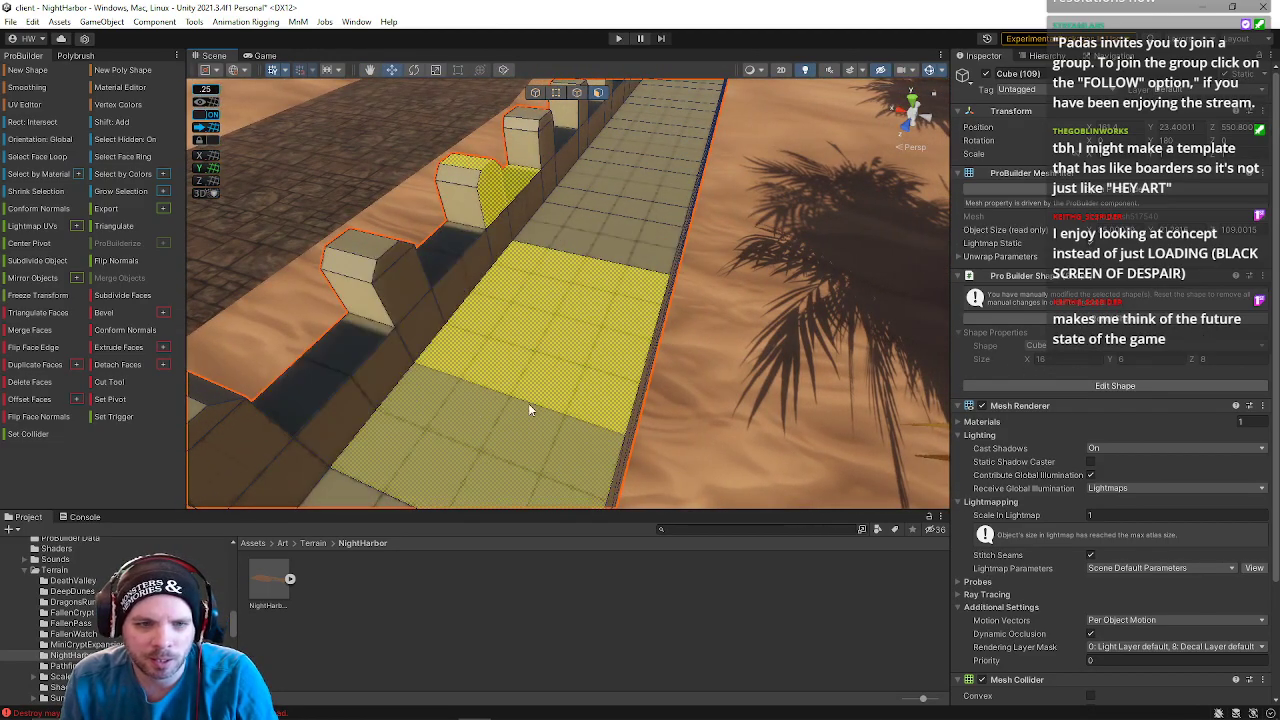
{"action": "left_click", "coordinate": [521, 418], "text": "shift"}
{"action": "left_click", "coordinate": [547, 375], "text": "shift"}
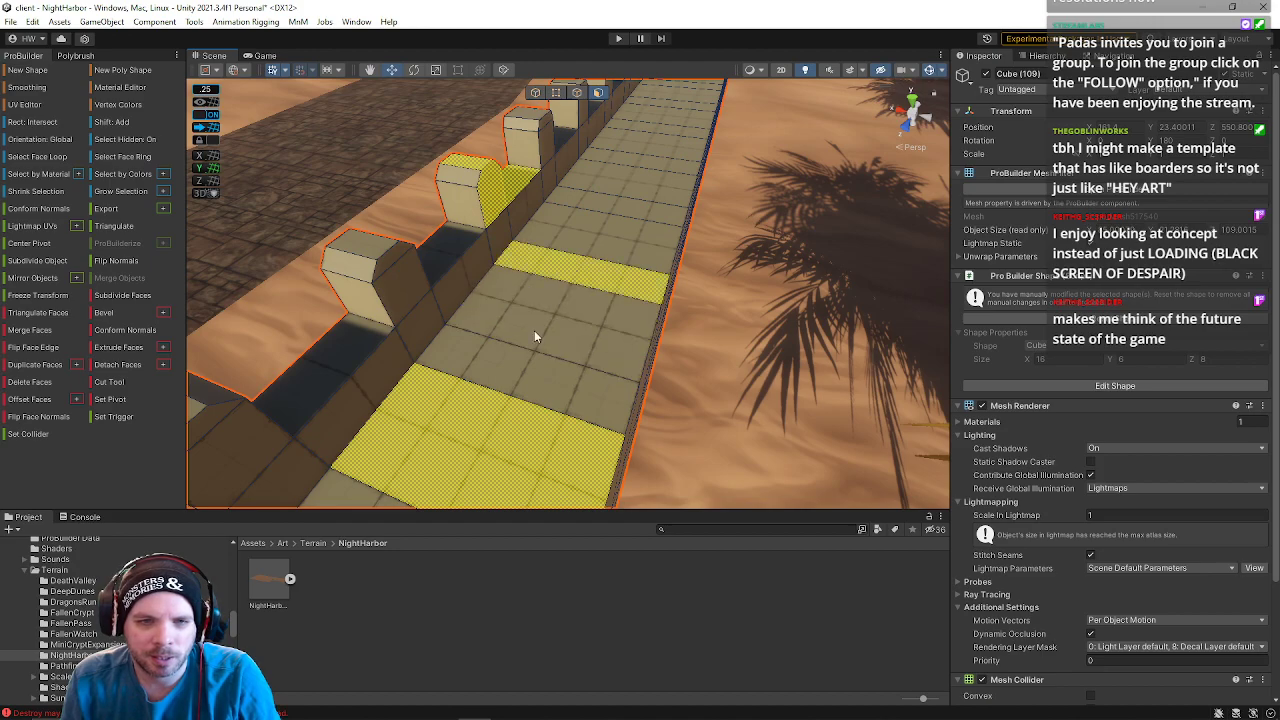
{"action": "left_click", "coordinate": [543, 295], "text": "shift"}
{"action": "left_click", "coordinate": [488, 442], "text": "shift"}
{"action": "left_click", "coordinate": [515, 187], "text": "shift"}
- Add the missing faces of the remaining merlons so every merlon around the corner section is fully selected
{"action": "right_click_drag", "start_coordinate": [516, 188], "coordinate": [487, 287]}
{"action": "left_click", "coordinate": [487, 285], "text": "shift"}
{"action": "left_click", "coordinate": [455, 222], "text": "shift"}
{"action": "left_click", "coordinate": [455, 180], "text": "shift"}
{"action": "right_click_drag", "start_coordinate": [573, 272], "coordinate": [740, 244]}
{"action": "left_click", "coordinate": [492, 274], "text": "shift"}
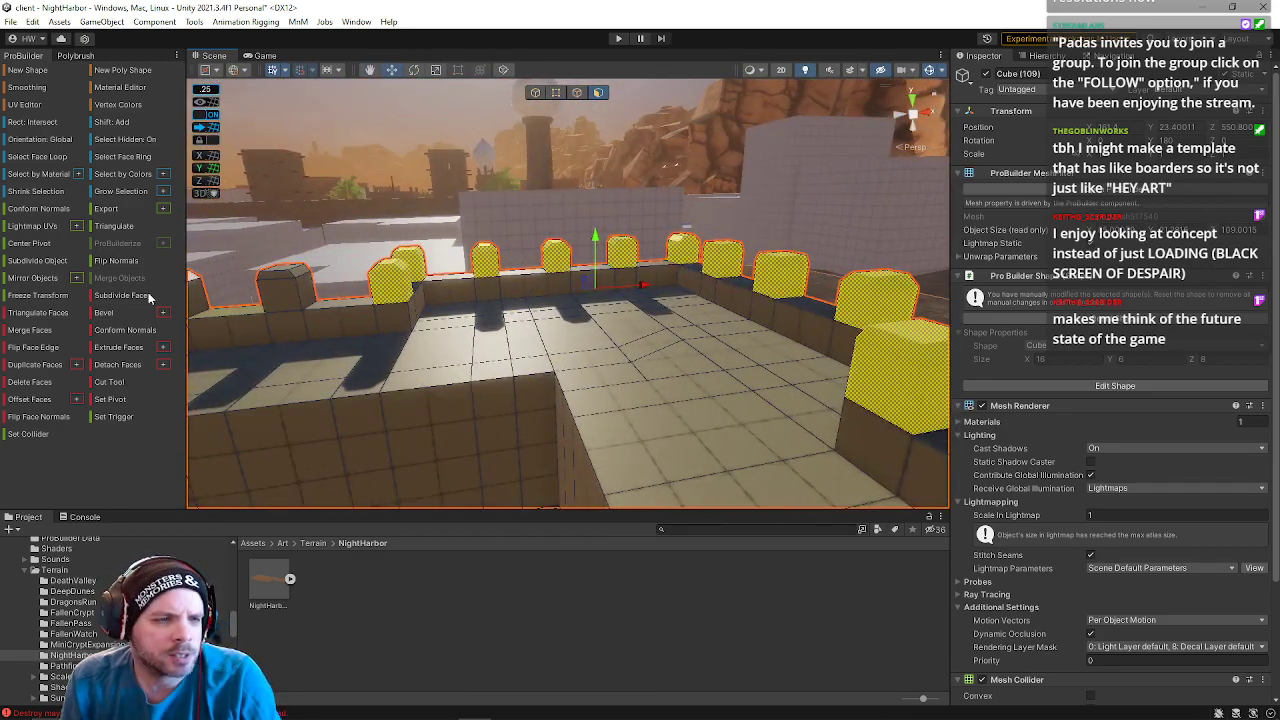
- Detach the selected merlons as a separate object and raise it above the wall with the handle set to local orientation
{"action": "left_click", "coordinate": [536, 92]}
{"action": "left_click_drag", "start_coordinate": [597, 247], "coordinate": [594, 183]}
{"action": "right_click_drag", "start_coordinate": [587, 302], "coordinate": [605, 262]}
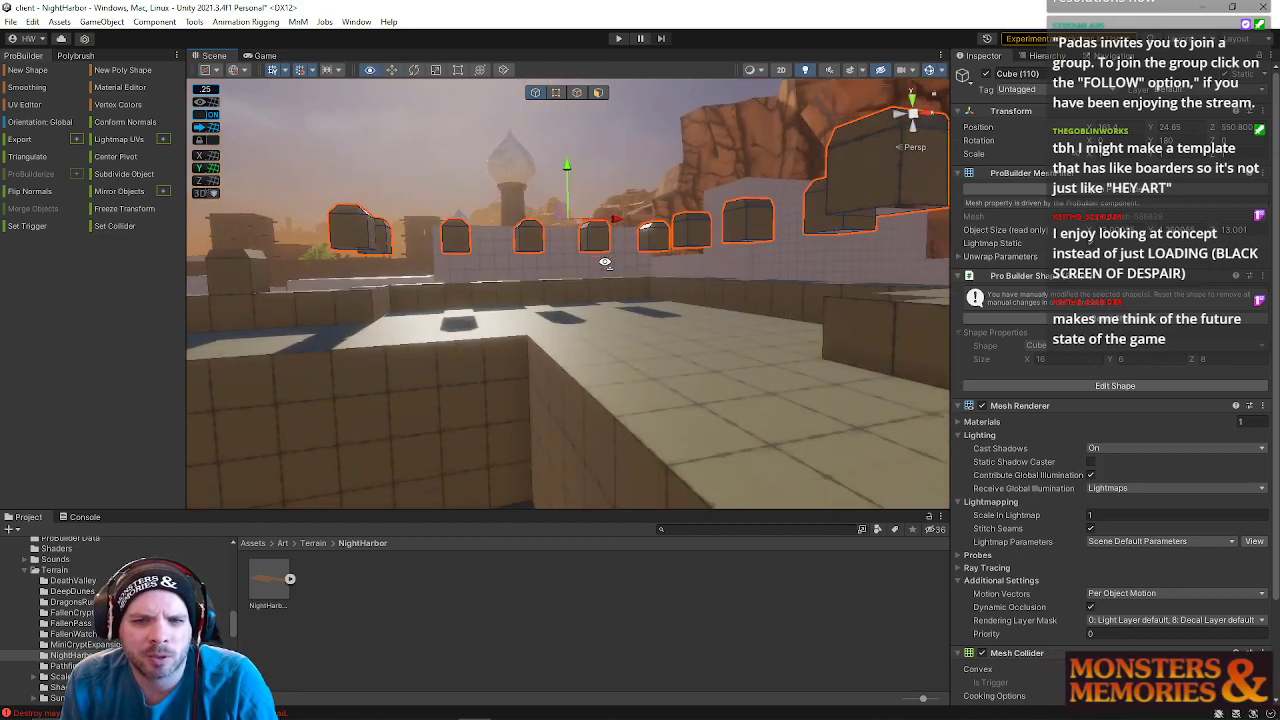
{"action": "left_click", "coordinate": [233, 69]}
{"action": "left_click", "coordinate": [257, 100]}
{"action": "mouse_move", "coordinate": [567, 170]}
{"action": "left_mouse_down"}
{"action": "mouse_move", "coordinate": [566, 219]}
{"action": "mouse_move", "coordinate": [569, 180]}
{"action": "left_mouse_up"}
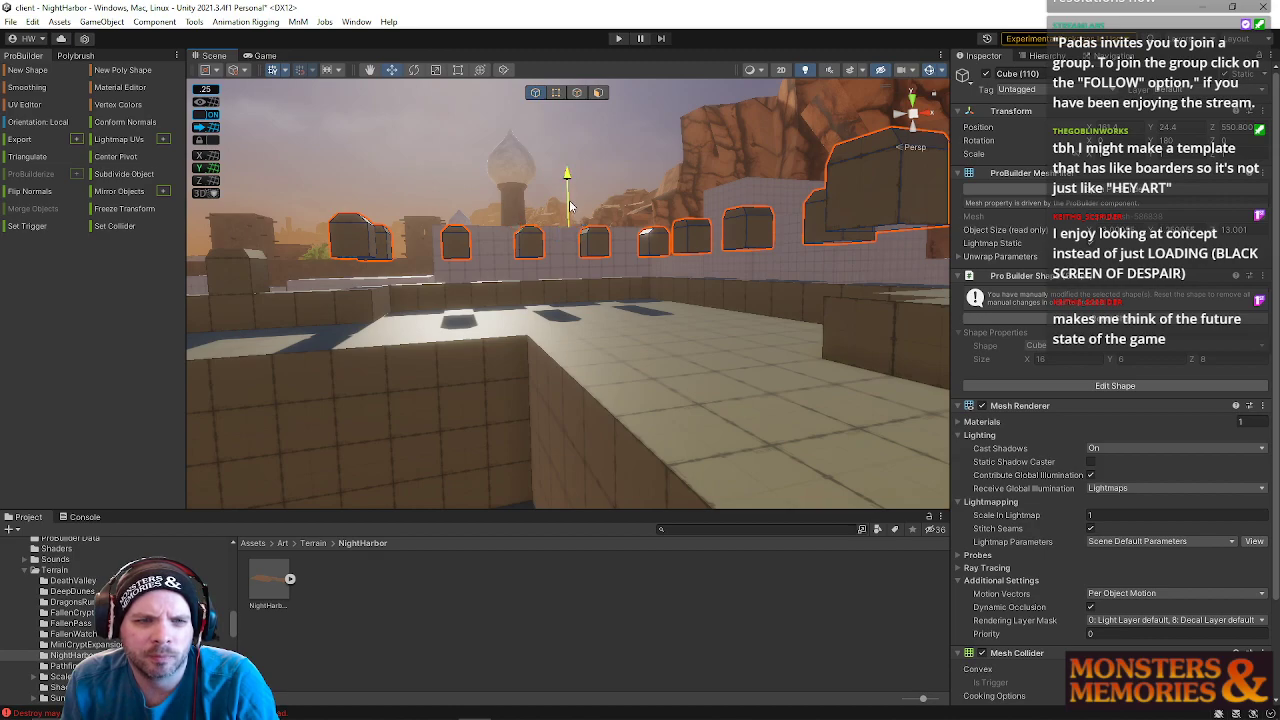
{"action": "left_click_drag", "start_coordinate": [570, 203], "coordinate": [578, 172]}
- Select the remaining top faces of the low parapet around the wall's corner section and delete them
{"action": "right_click_drag", "start_coordinate": [620, 315], "coordinate": [620, 115]}
{"action": "left_click", "coordinate": [607, 347]}
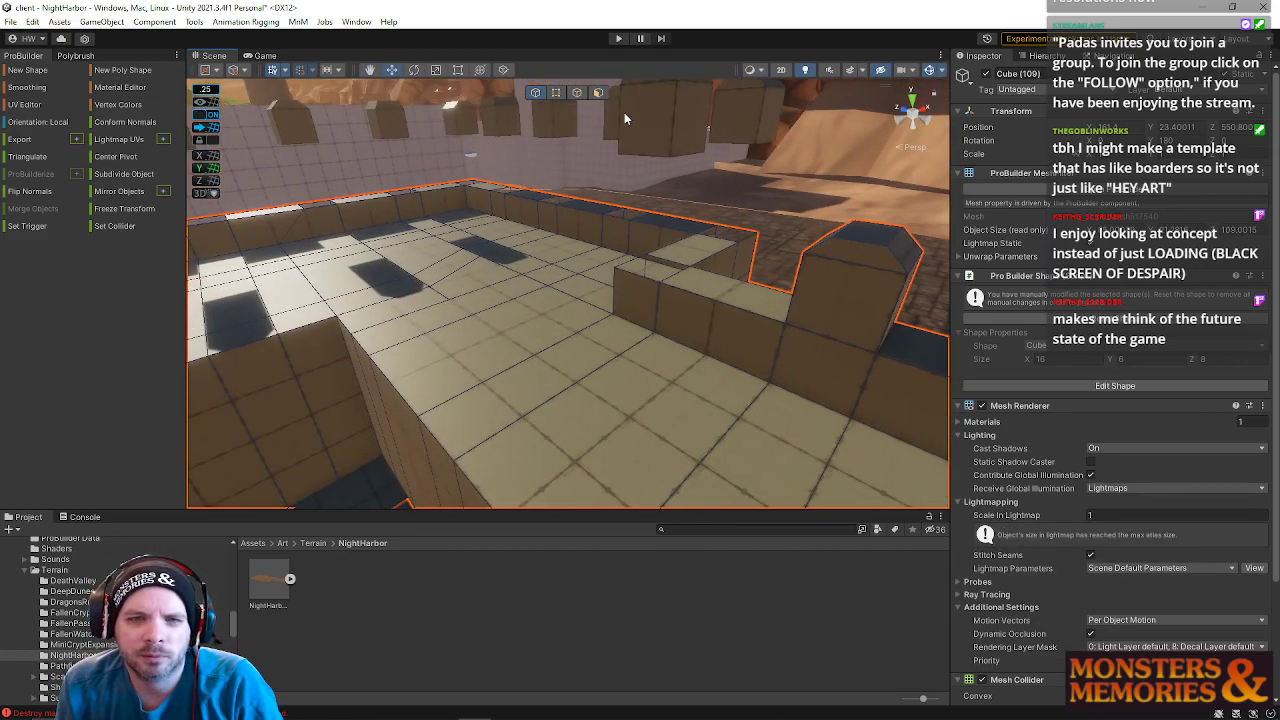
{"action": "left_click", "coordinate": [598, 92]}
{"action": "left_click", "coordinate": [710, 245]}
{"action": "left_click", "coordinate": [676, 221], "text": "shift"}
{"action": "left_click", "coordinate": [584, 225], "text": "shift"}
{"action": "right_click_drag", "start_coordinate": [584, 237], "coordinate": [567, 268]}
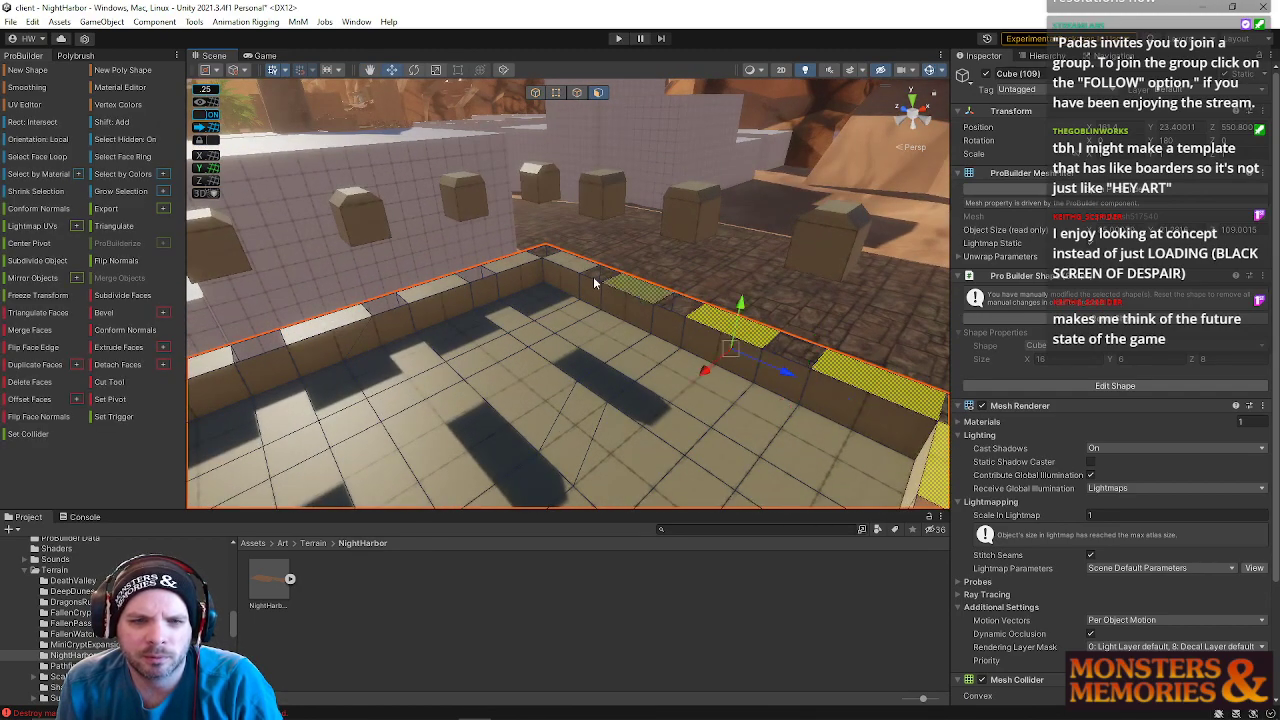
{"action": "left_click", "coordinate": [355, 325], "text": "shift"}
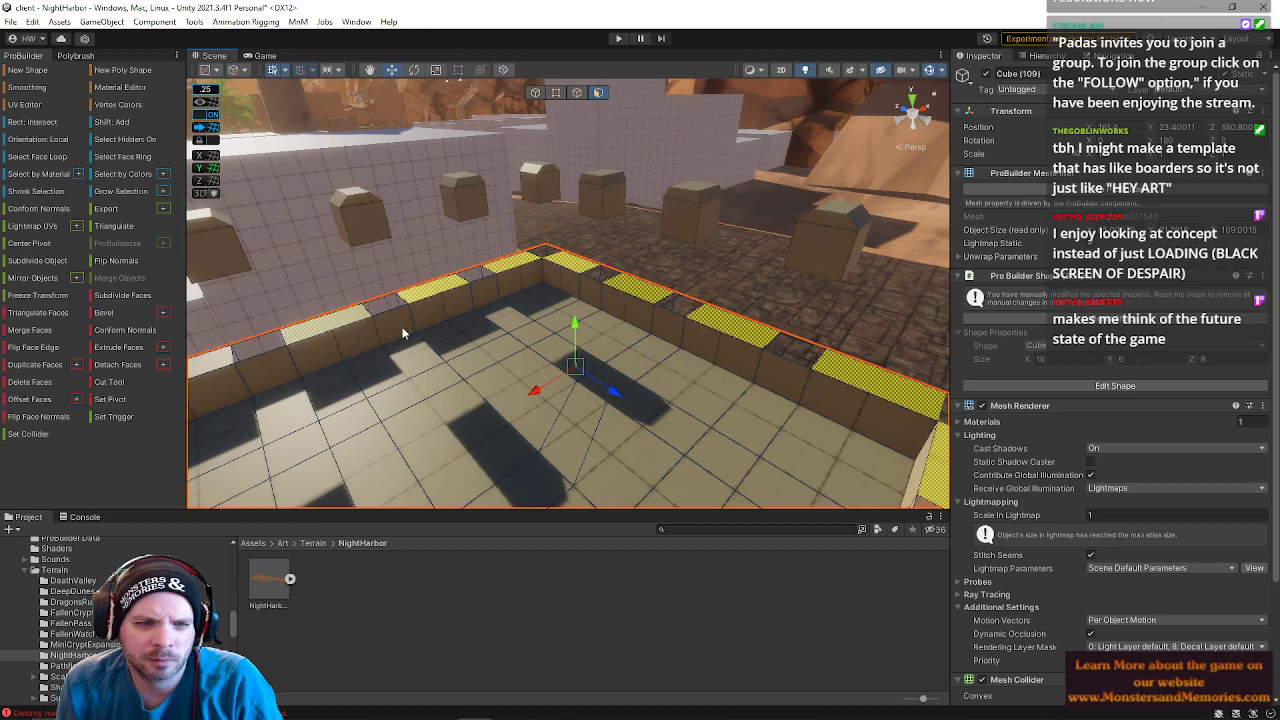
{"action": "right_click_drag", "start_coordinate": [370, 326], "coordinate": [390, 305]}
{"action": "left_click", "coordinate": [420, 265], "text": "shift"}
{"action": "left_click", "coordinate": [475, 240], "text": "shift"}
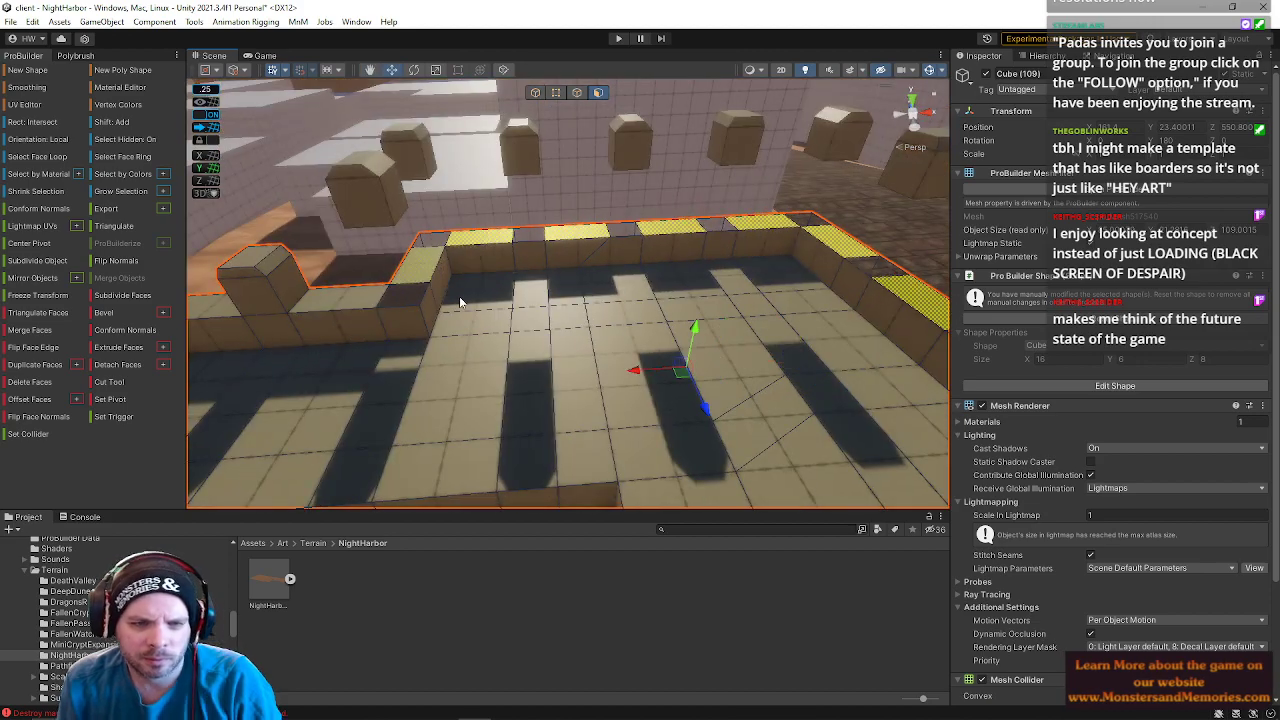
{"action": "key", "text": "BackSpace"}
- Try to select the open holes along the parapet's cut rim in edge selection mode with Select Holes
{"action": "right_click_drag", "start_coordinate": [465, 302], "coordinate": [478, 332]}
{"action": "left_click", "coordinate": [577, 93]}
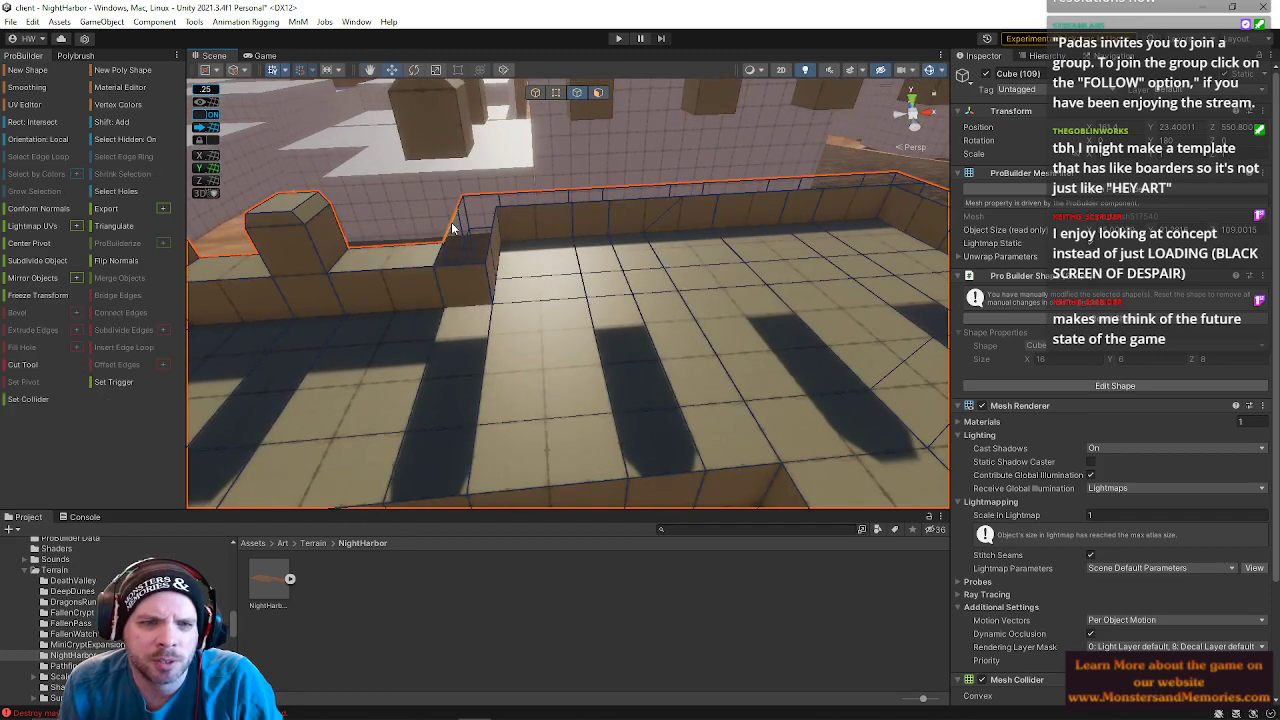
{"action": "left_click", "coordinate": [452, 230]}
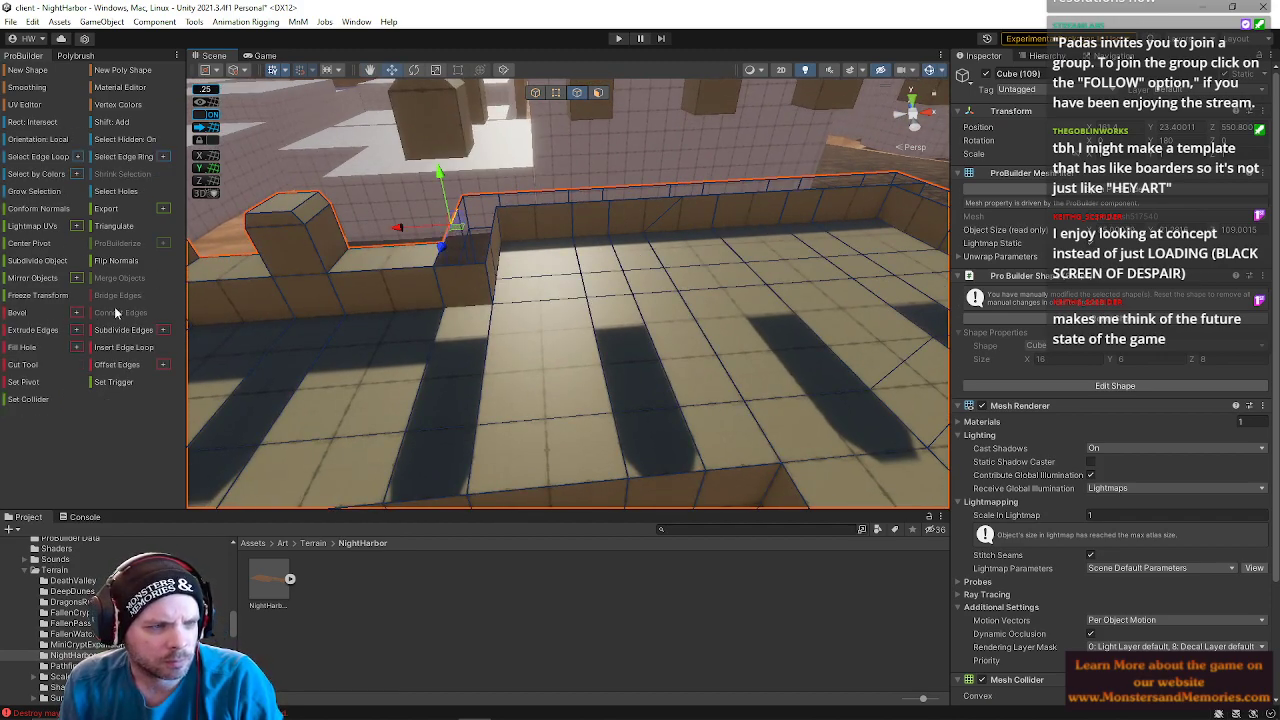
{"action": "left_click", "coordinate": [115, 192]}
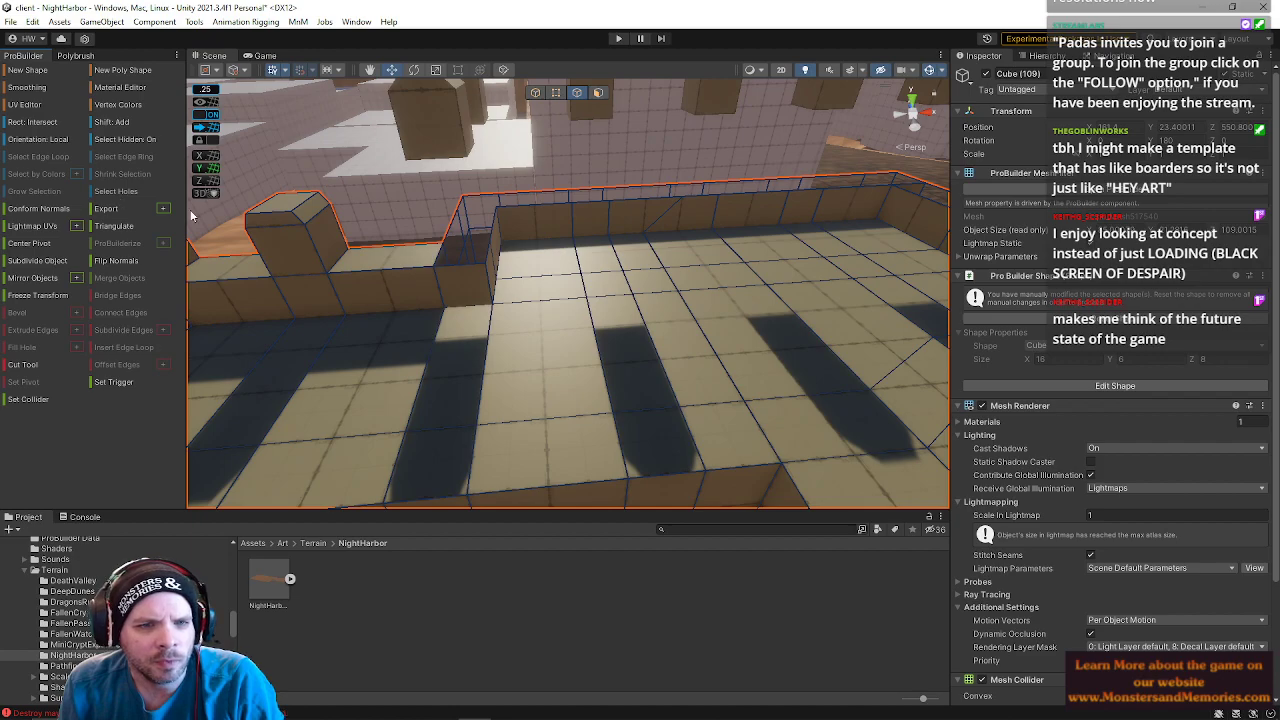
{"action": "left_click", "coordinate": [520, 193]}
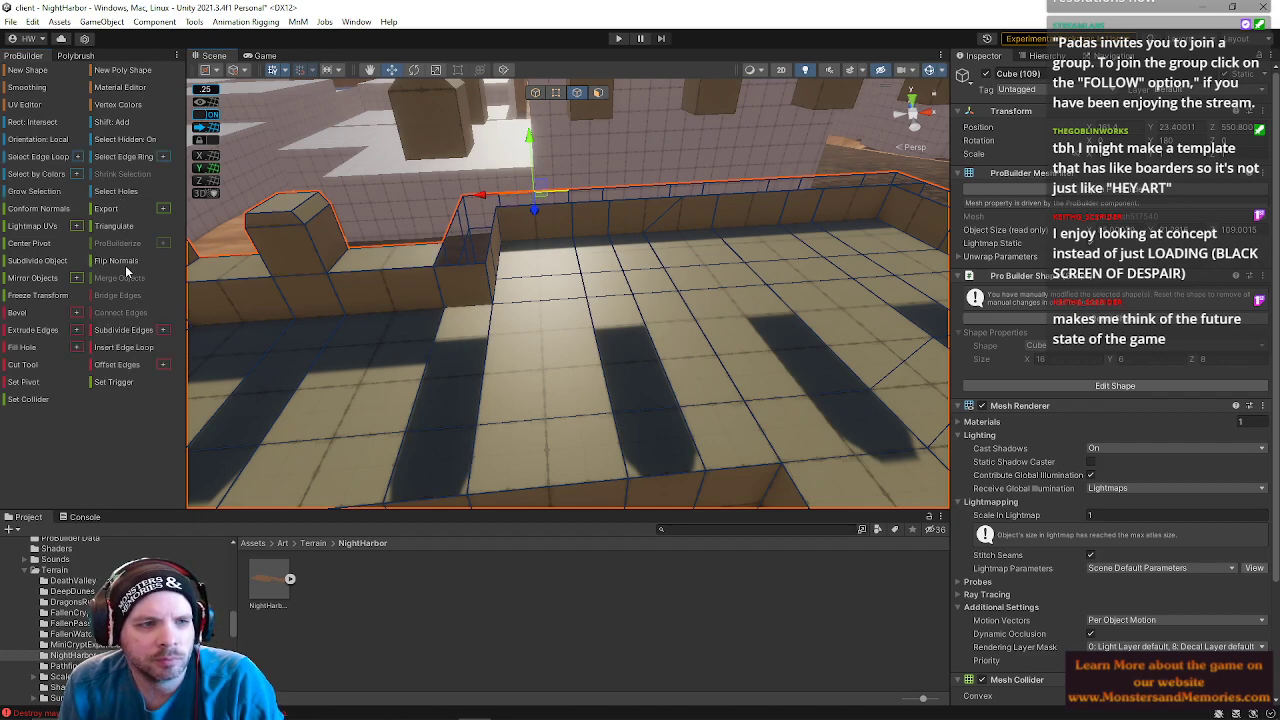
{"action": "left_click", "coordinate": [125, 197]}
- Select the inner and outer top edges along the opened parapet around the wall's corner section
{"action": "right_click_drag", "start_coordinate": [751, 218], "coordinate": [802, 320]}
{"action": "left_click", "coordinate": [802, 320]}
{"action": "left_click", "coordinate": [679, 218], "text": "shift"}
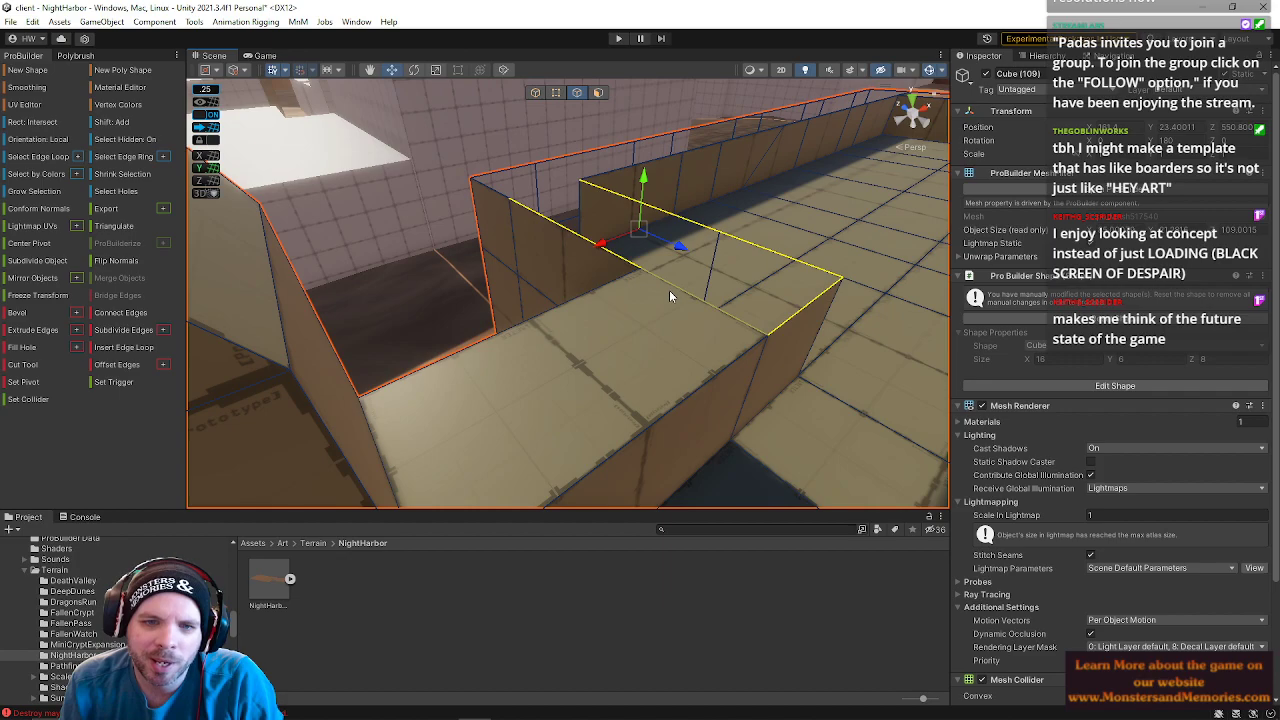
{"action": "left_click", "coordinate": [495, 178], "text": "shift"}
{"action": "left_click", "coordinate": [595, 160], "text": "shift"}
{"action": "left_click", "coordinate": [651, 145], "text": "shift"}
{"action": "right_click_drag", "start_coordinate": [742, 158], "coordinate": [795, 125]}
{"action": "key", "text": "w"}
{"action": "left_click", "coordinate": [528, 222], "text": "shift"}
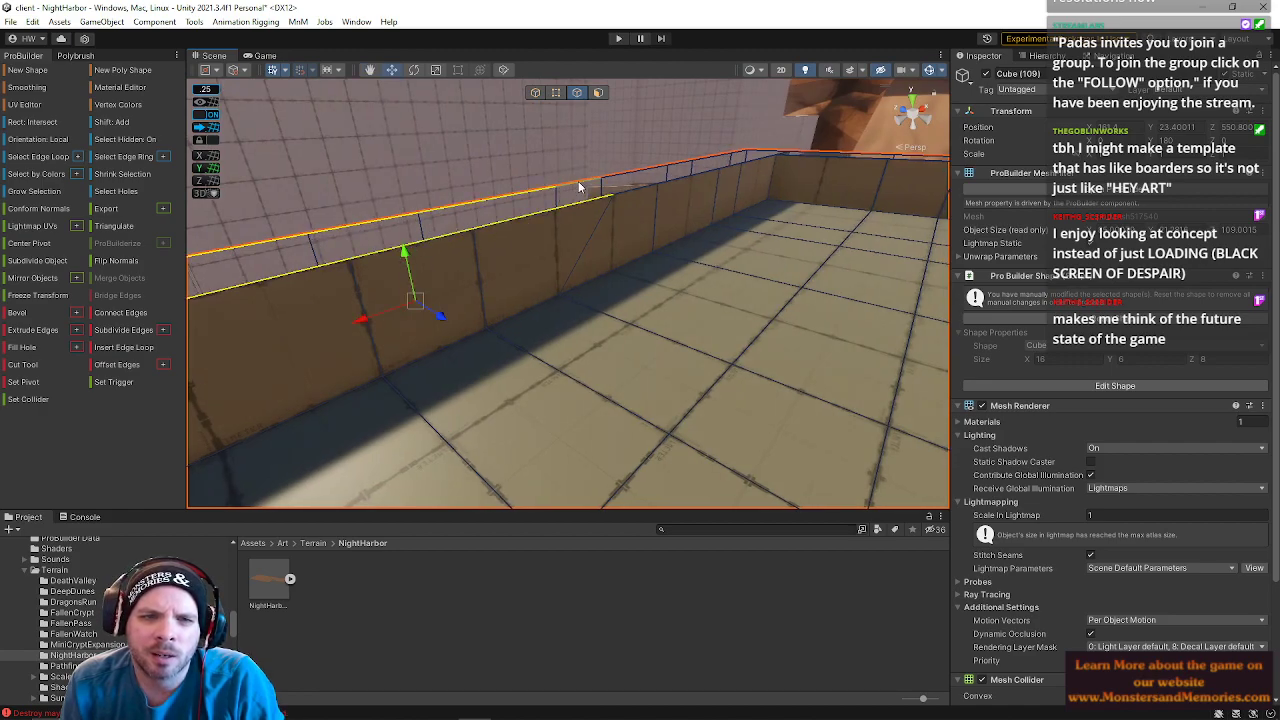
{"action": "key", "text": "w"}
{"action": "right_click_drag", "start_coordinate": [647, 198], "coordinate": [563, 204]}
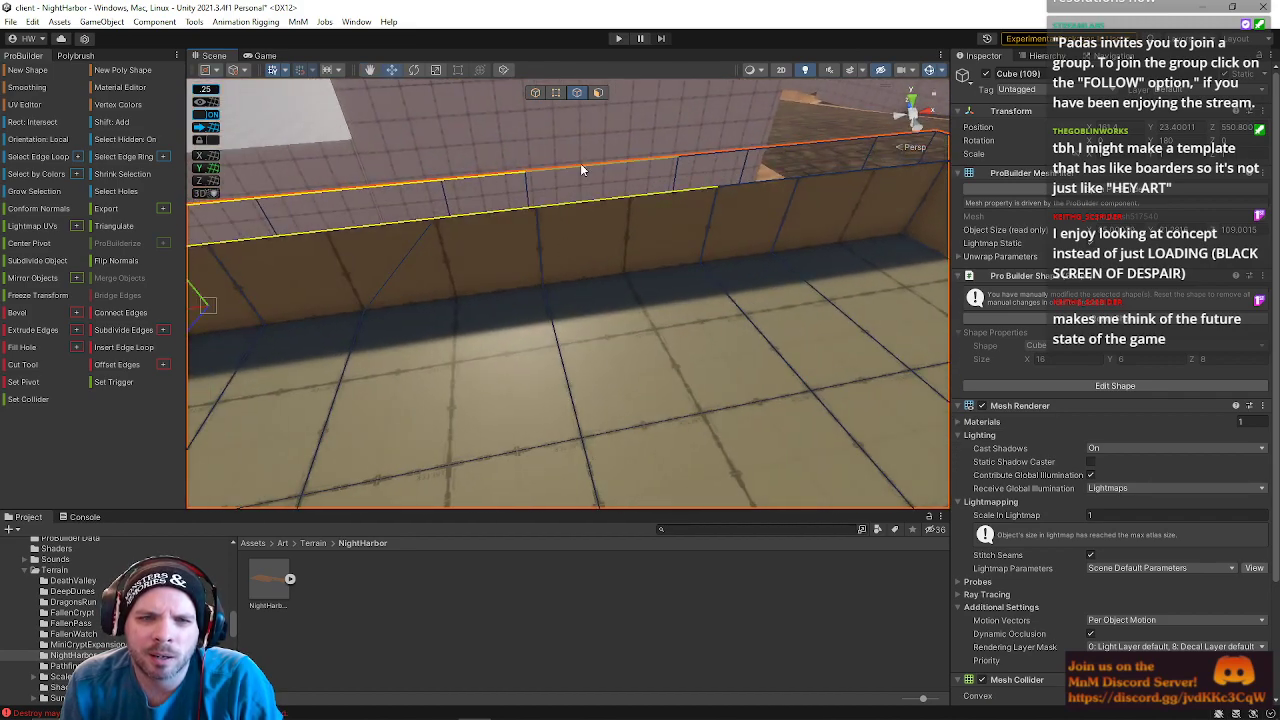
{"action": "right_click_drag", "start_coordinate": [825, 174], "coordinate": [708, 189]}
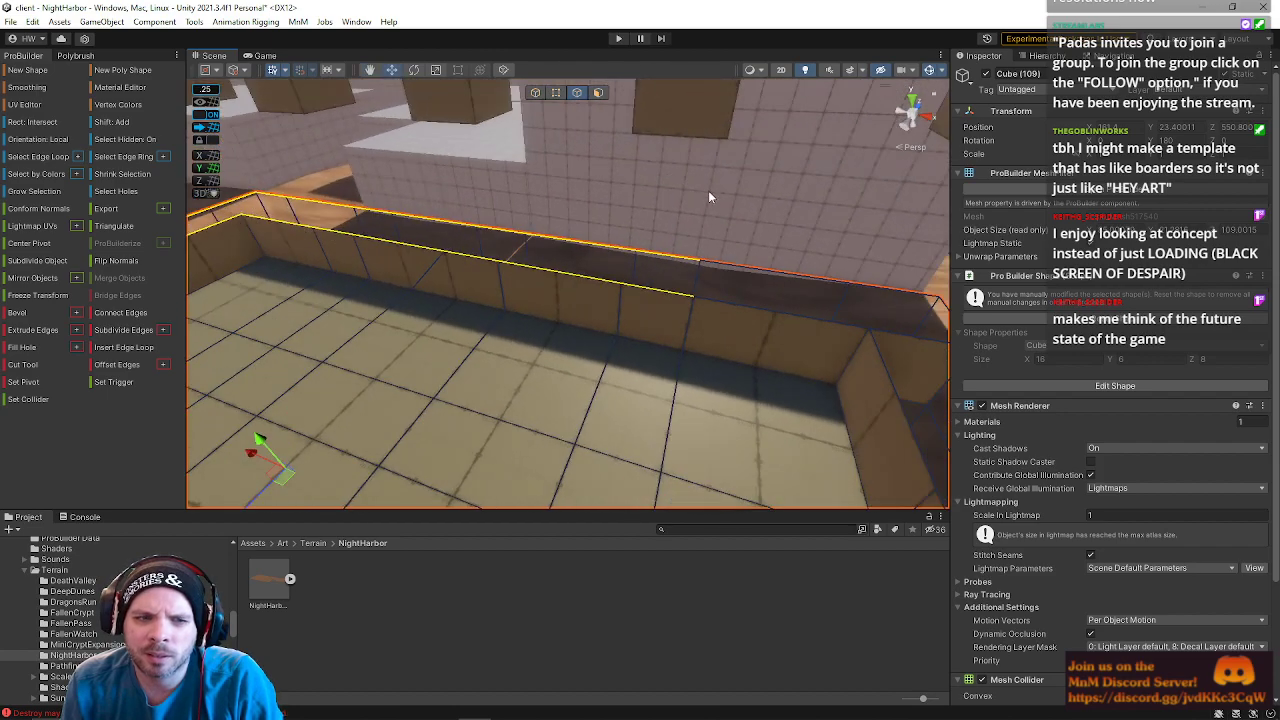
{"action": "left_click", "coordinate": [746, 270], "text": "shift"}
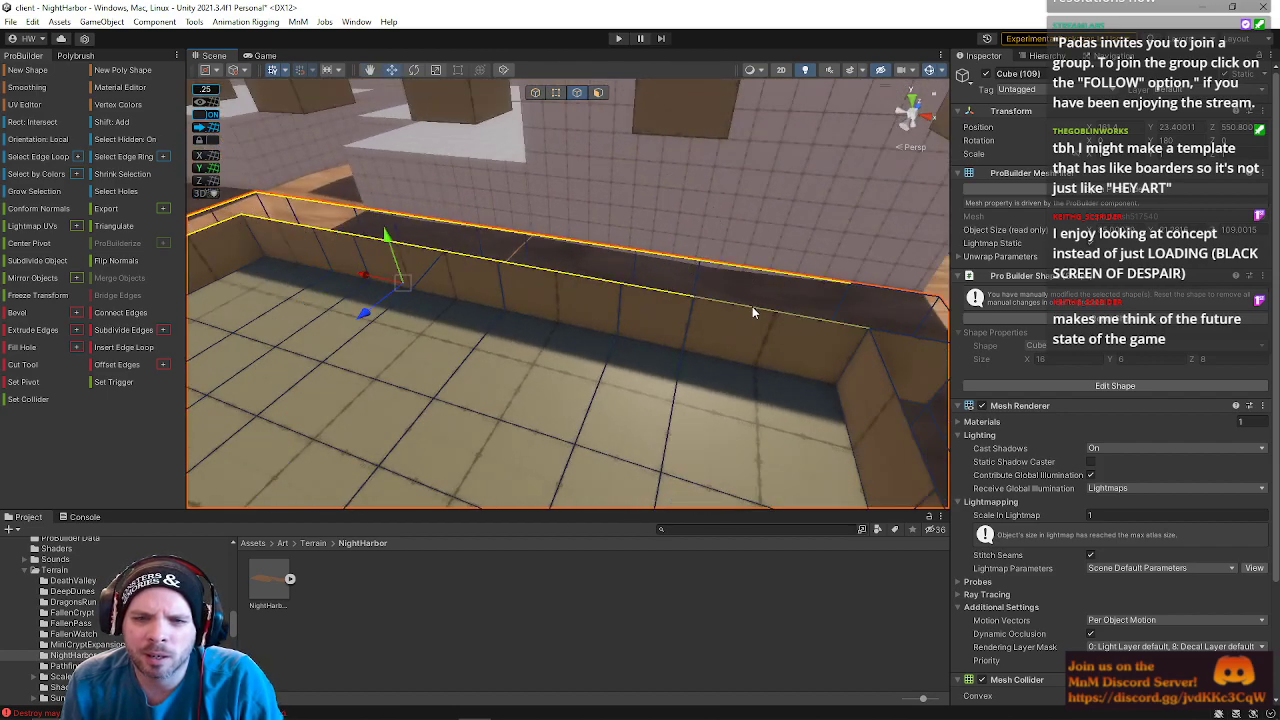
{"action": "right_click_drag", "start_coordinate": [871, 283], "coordinate": [700, 200]}
- Try to move the vertices at the parapet's inner corner and undo the change
{"action": "left_click", "coordinate": [598, 92]}
{"action": "left_click", "coordinate": [596, 262]}
{"action": "left_click", "coordinate": [606, 291]}
{"action": "right_click_drag", "start_coordinate": [606, 291], "coordinate": [570, 124]}
{"action": "left_click", "coordinate": [556, 92]}
{"action": "left_click", "coordinate": [596, 208]}
{"action": "left_click_drag", "start_coordinate": [617, 213], "coordinate": [714, 176]}
{"action": "left_click", "coordinate": [592, 322]}
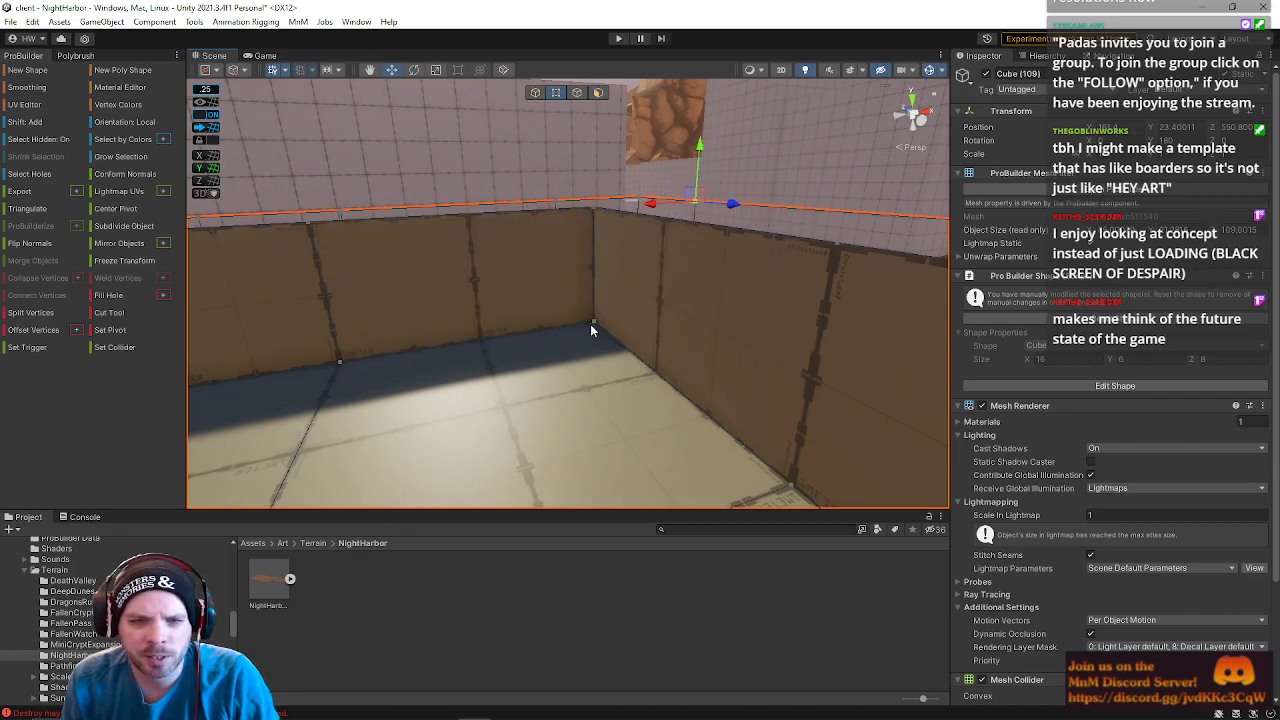
{"action": "mouse_move", "coordinate": [551, 335]}
{"action": "left_mouse_down"}
{"action": "mouse_move", "coordinate": [441, 333]}
{"action": "mouse_move", "coordinate": [580, 335]}
{"action": "mouse_move", "coordinate": [531, 344]}
{"action": "left_mouse_up"}
{"action": "key", "text": "ctrl+z"}
- Select only the inner top edges of the opened parapet from the step in the wall to around the far corner
{"action": "right_click_drag", "start_coordinate": [642, 321], "coordinate": [409, 351]}
{"action": "key", "text": "s"}
{"action": "left_click", "coordinate": [577, 92]}
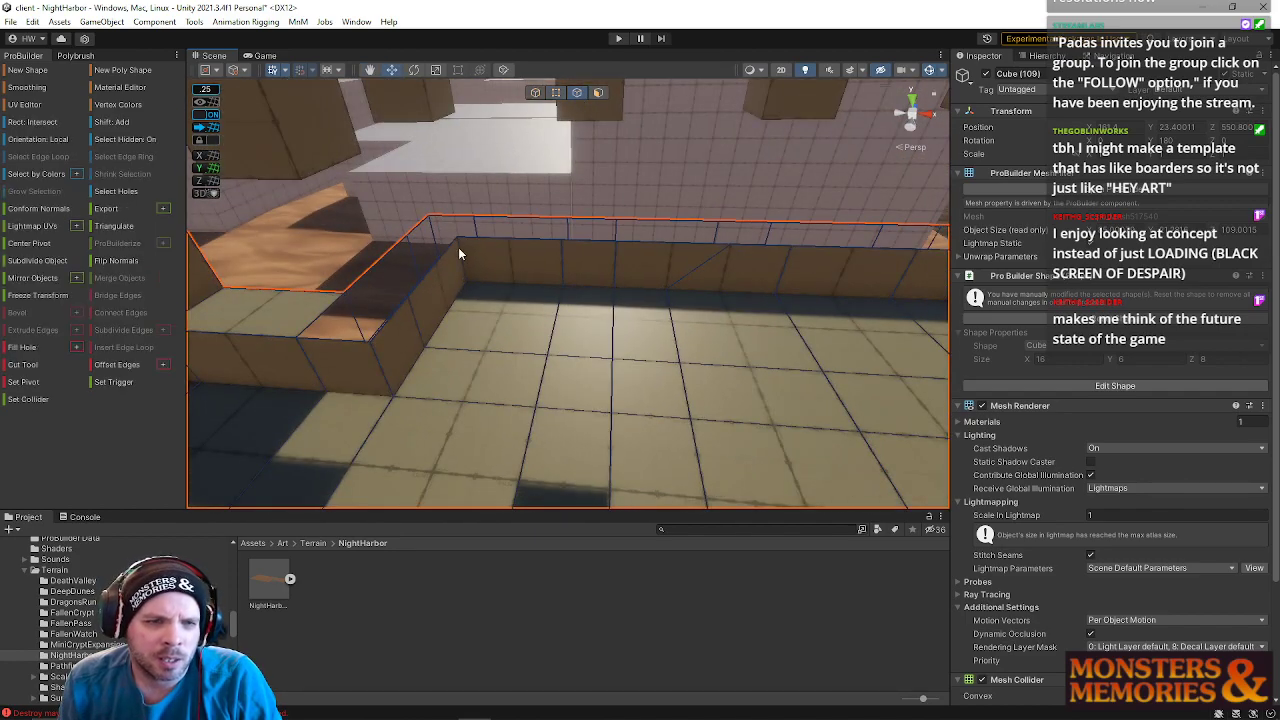
{"action": "left_click", "coordinate": [341, 342]}
{"action": "left_click", "coordinate": [397, 324], "text": "shift"}
{"action": "left_click", "coordinate": [431, 278], "text": "shift"}
{"action": "left_click", "coordinate": [527, 243], "text": "shift"}
{"action": "left_click", "coordinate": [588, 243], "text": "shift"}
{"action": "left_click", "coordinate": [648, 243], "text": "shift"}
{"action": "left_click", "coordinate": [752, 247], "text": "shift"}
{"action": "left_click", "coordinate": [821, 249], "text": "shift"}
{"action": "right_click_drag", "start_coordinate": [821, 250], "coordinate": [635, 203]}
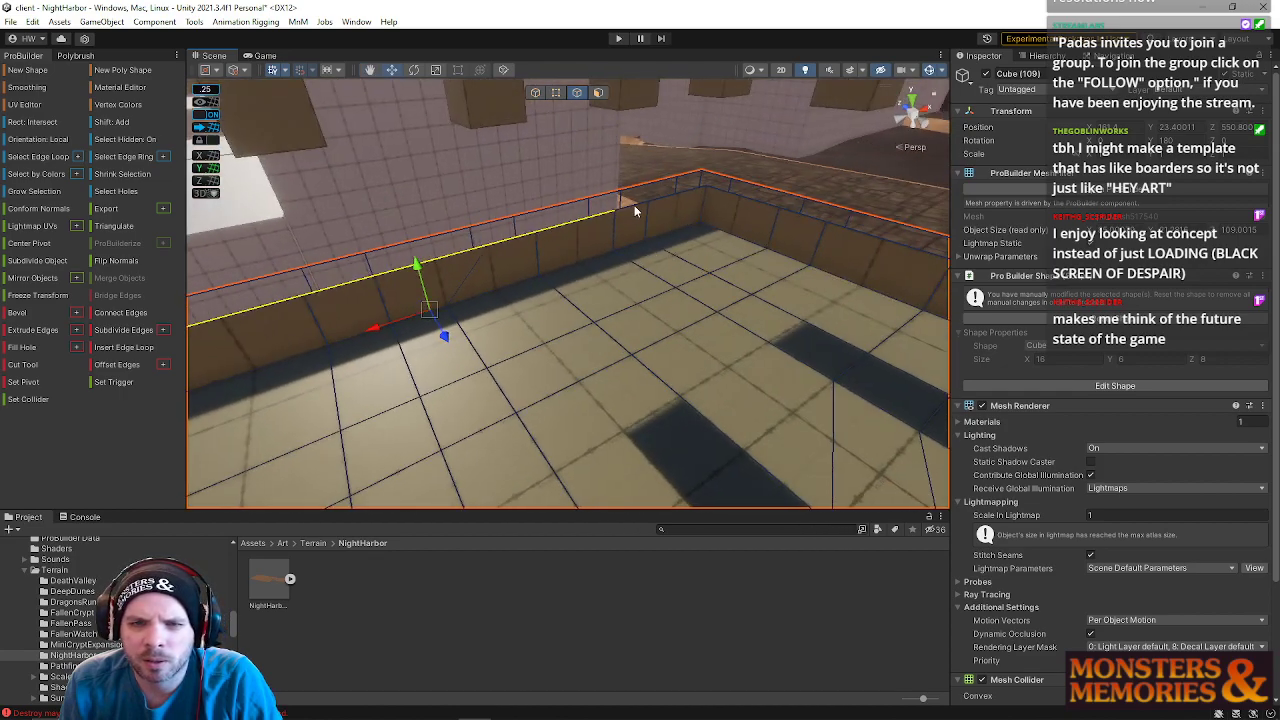
{"action": "left_click", "coordinate": [707, 190], "text": "shift"}
{"action": "key", "text": "ctrl+z"}
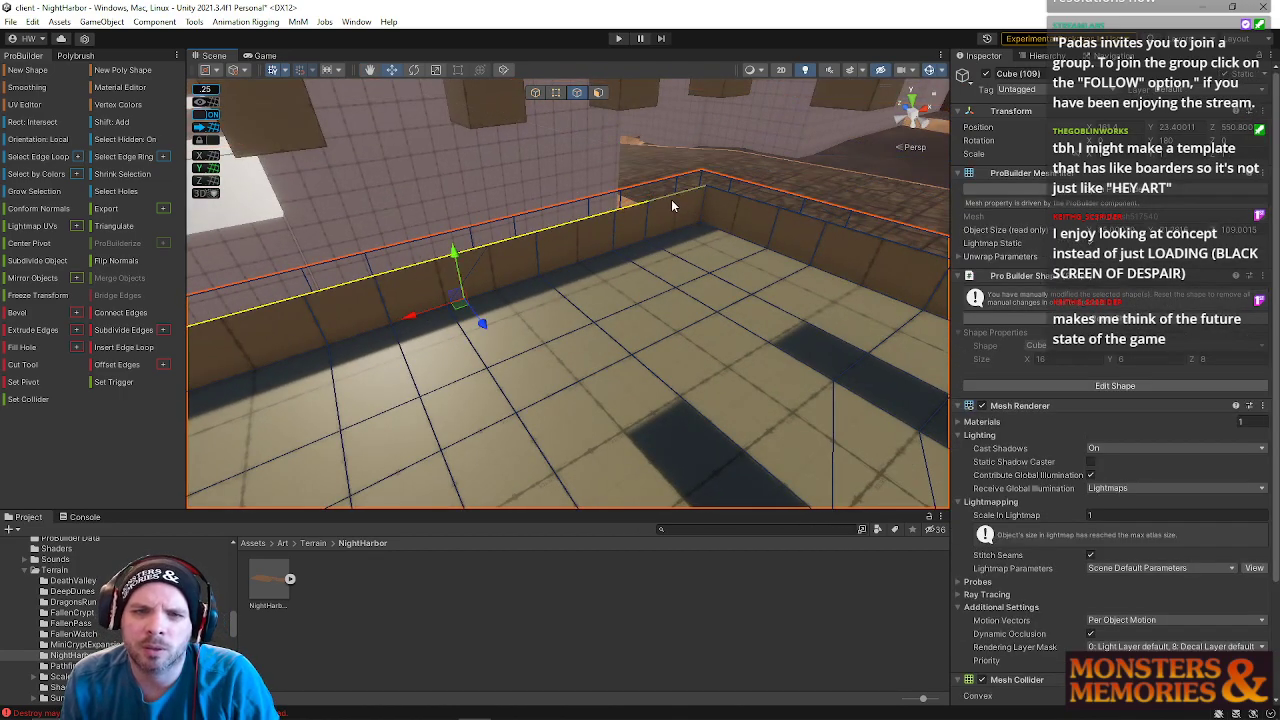
{"action": "left_click", "coordinate": [671, 199], "text": "shift"}
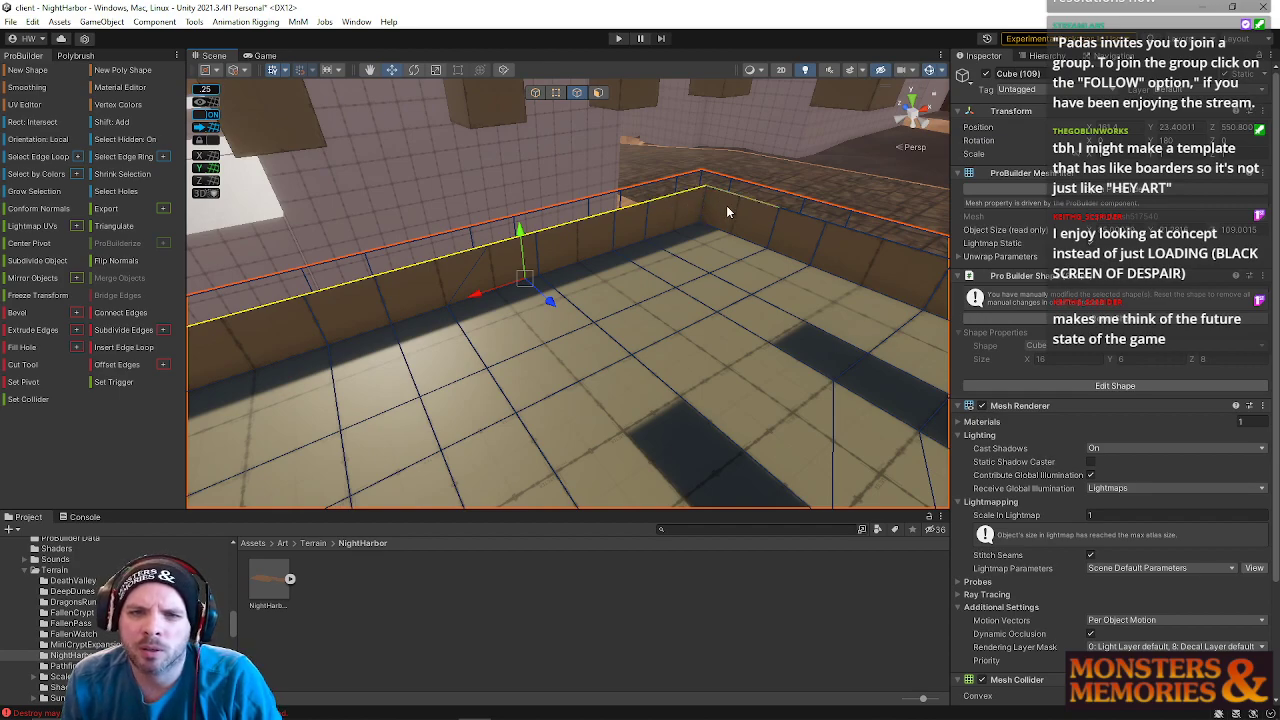
{"action": "left_click", "coordinate": [858, 228], "text": "shift"}
{"action": "right_click_drag", "start_coordinate": [778, 262], "coordinate": [812, 249]}
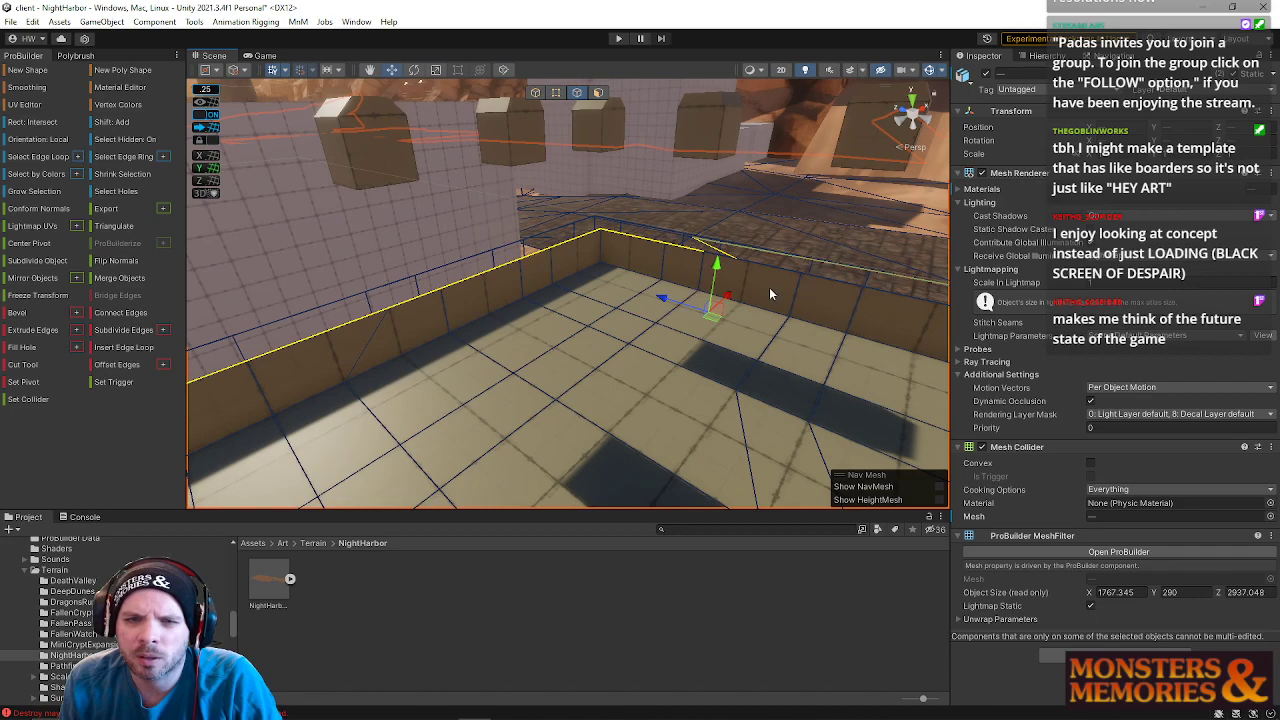
{"action": "key", "text": "ctrl+z"}
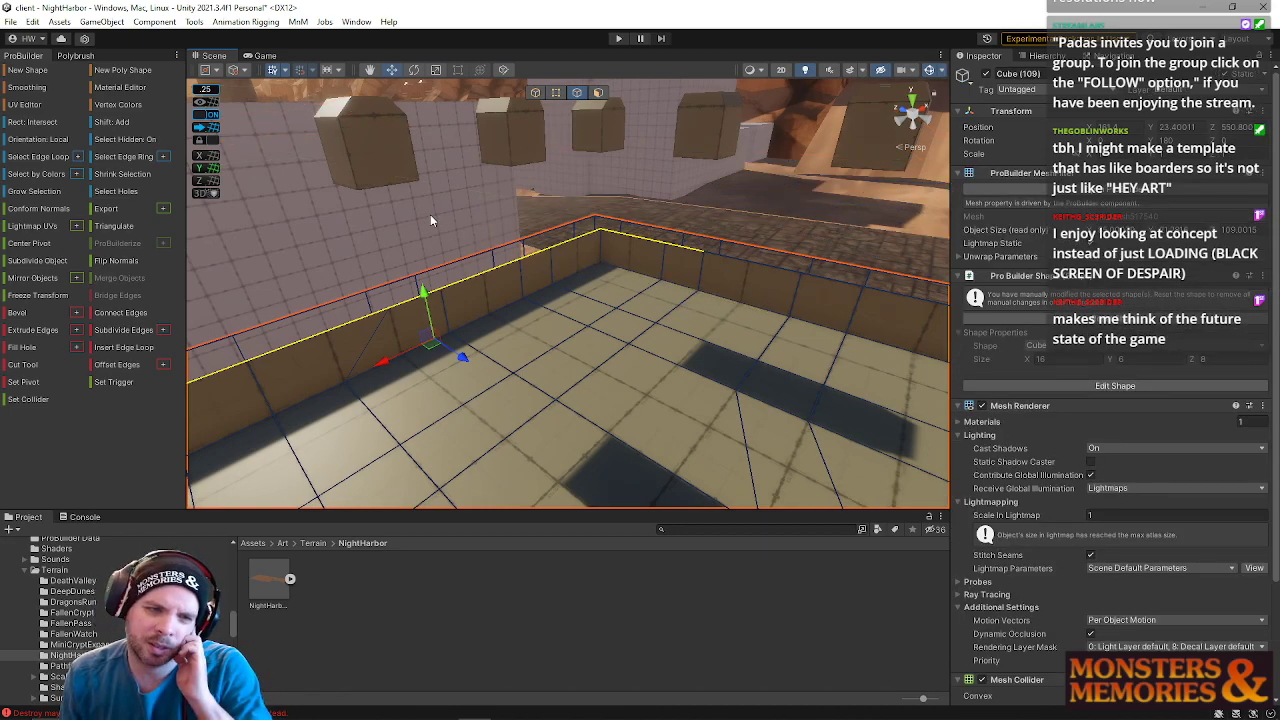
- Merge the raised merlons object and the wall back into a single mesh
{"action": "left_click", "coordinate": [535, 92]}
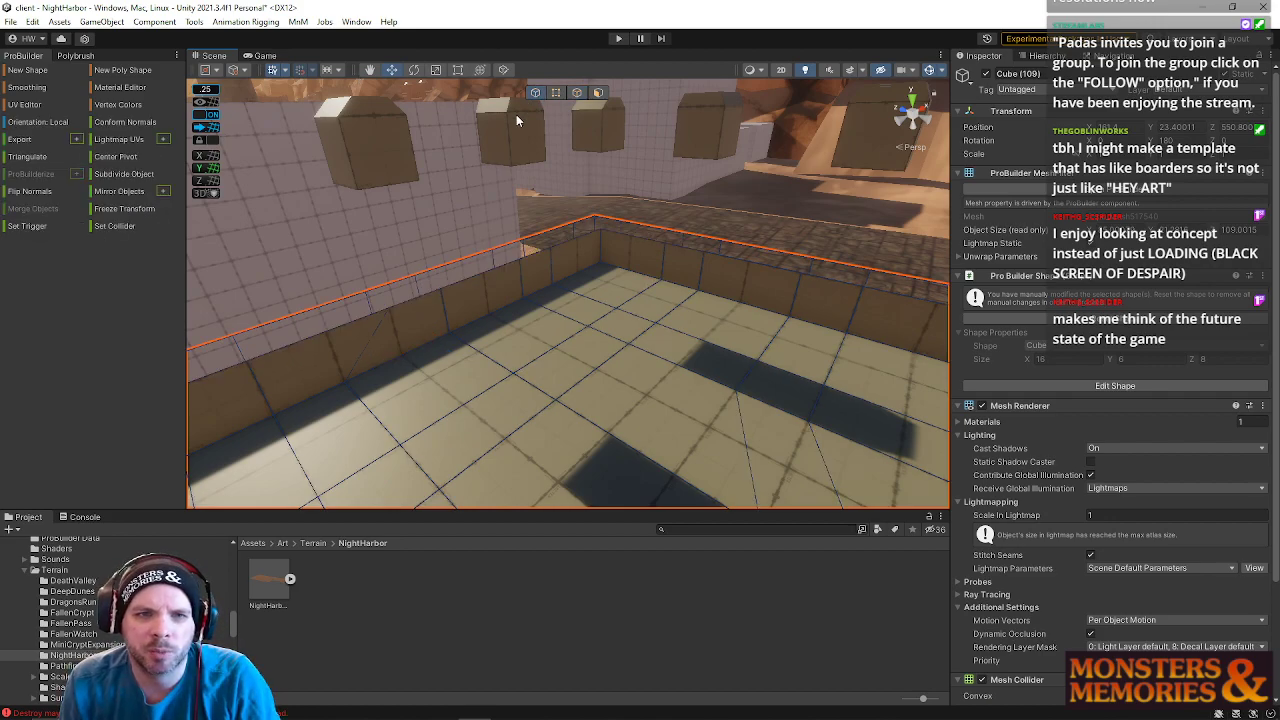
{"action": "left_click", "coordinate": [516, 115]}
{"action": "right_click_drag", "start_coordinate": [489, 165], "coordinate": [507, 304]}
{"action": "left_click", "coordinate": [507, 304], "text": "shift"}
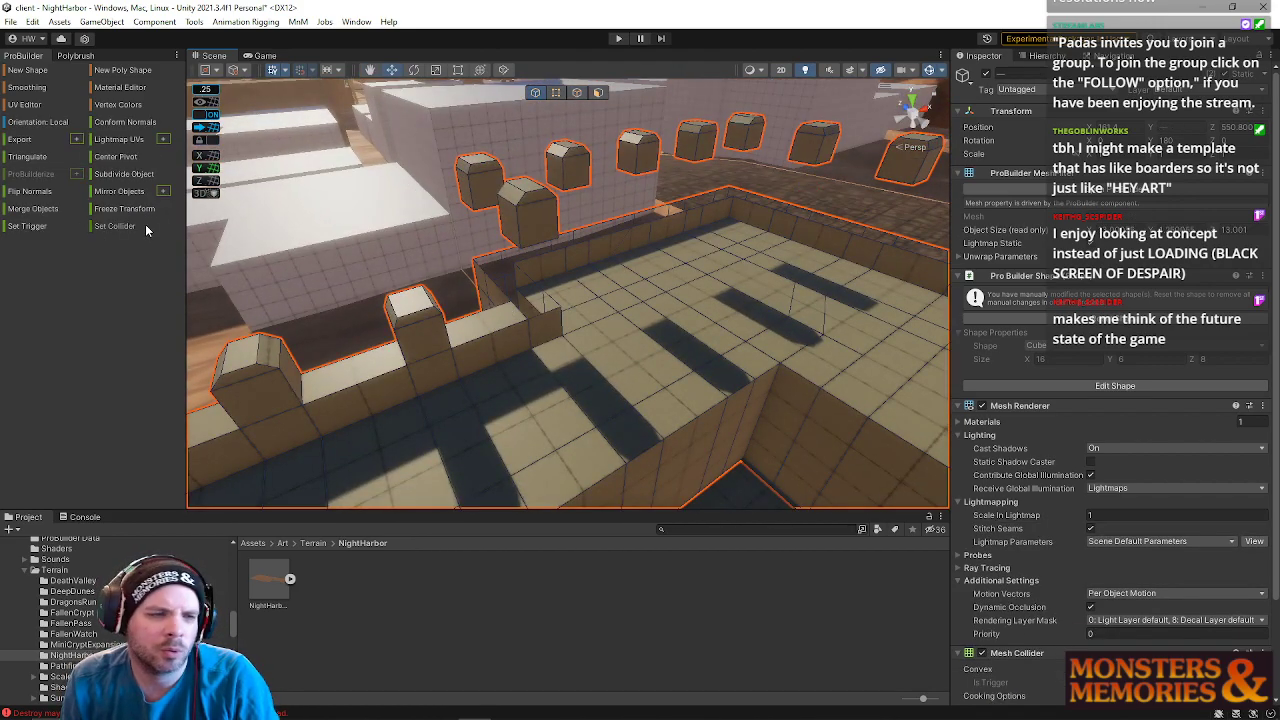
{"action": "left_click", "coordinate": [28, 210]}
- Bridge the inner bottom edge of a raised merlon on the long parapet to the wall edge directly below it
{"action": "right_click_drag", "start_coordinate": [500, 240], "coordinate": [521, 183]}
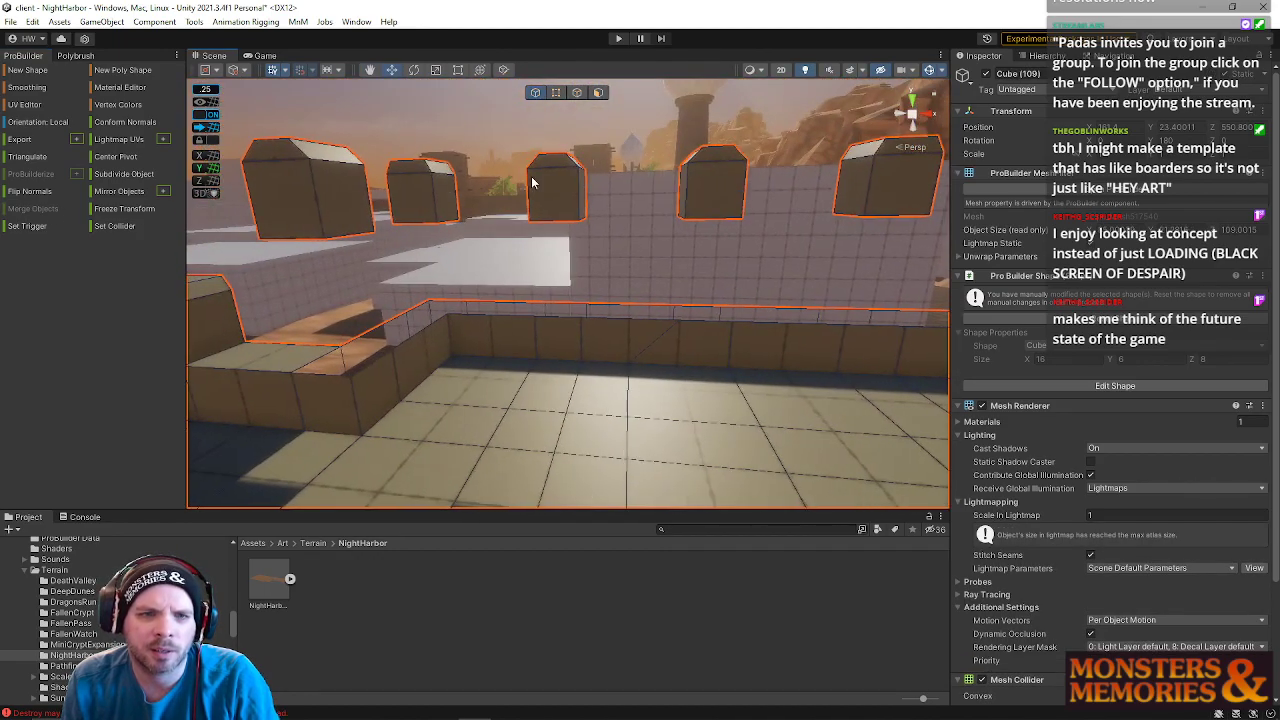
{"action": "left_click", "coordinate": [577, 93]}
{"action": "left_click", "coordinate": [559, 219]}
{"action": "left_click", "coordinate": [558, 316], "text": "shift"}
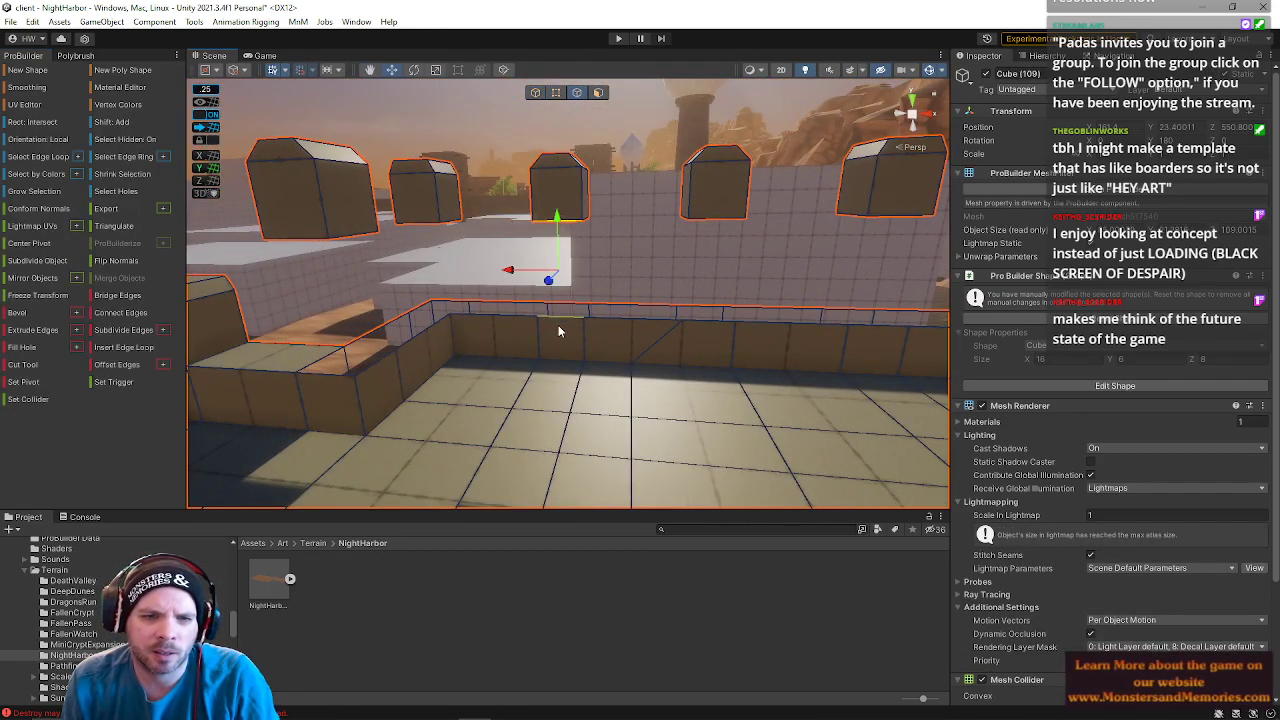
{"action": "key", "text": "alt+b"}
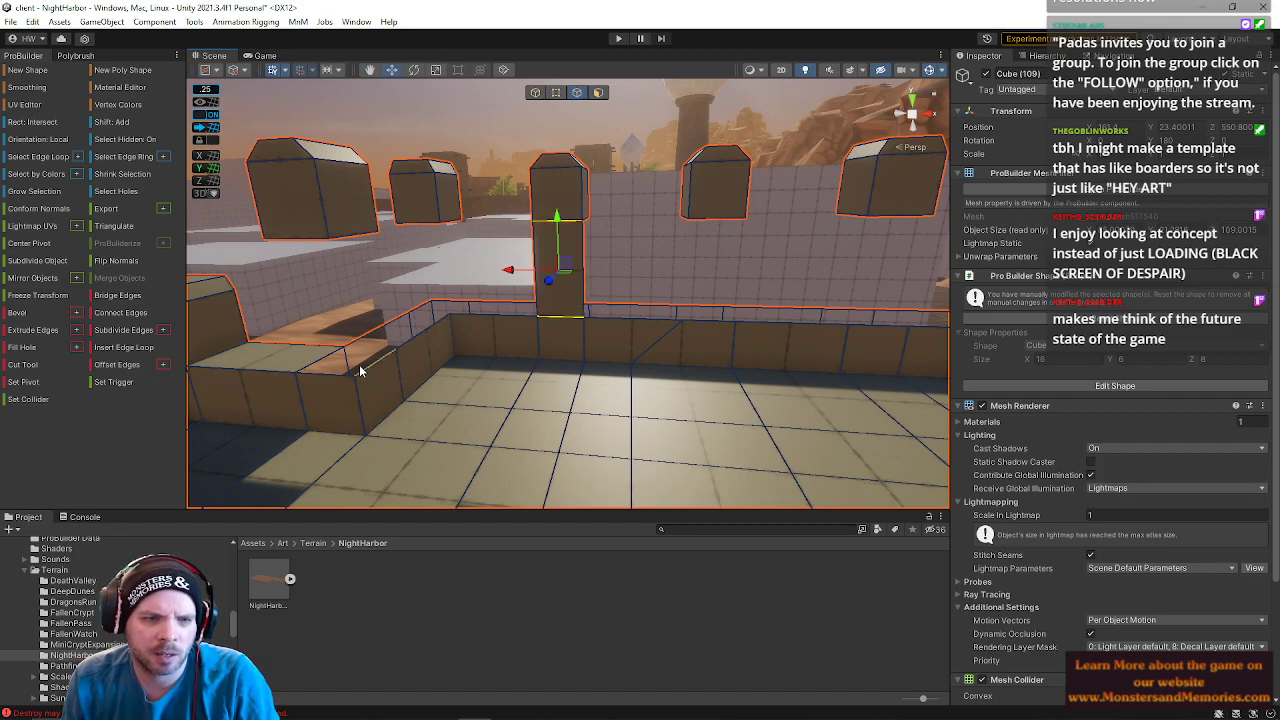
- Bridge the inner bottom edge of the merlon at the wall's step to the parapet edge below it
{"action": "left_click", "coordinate": [360, 366]}
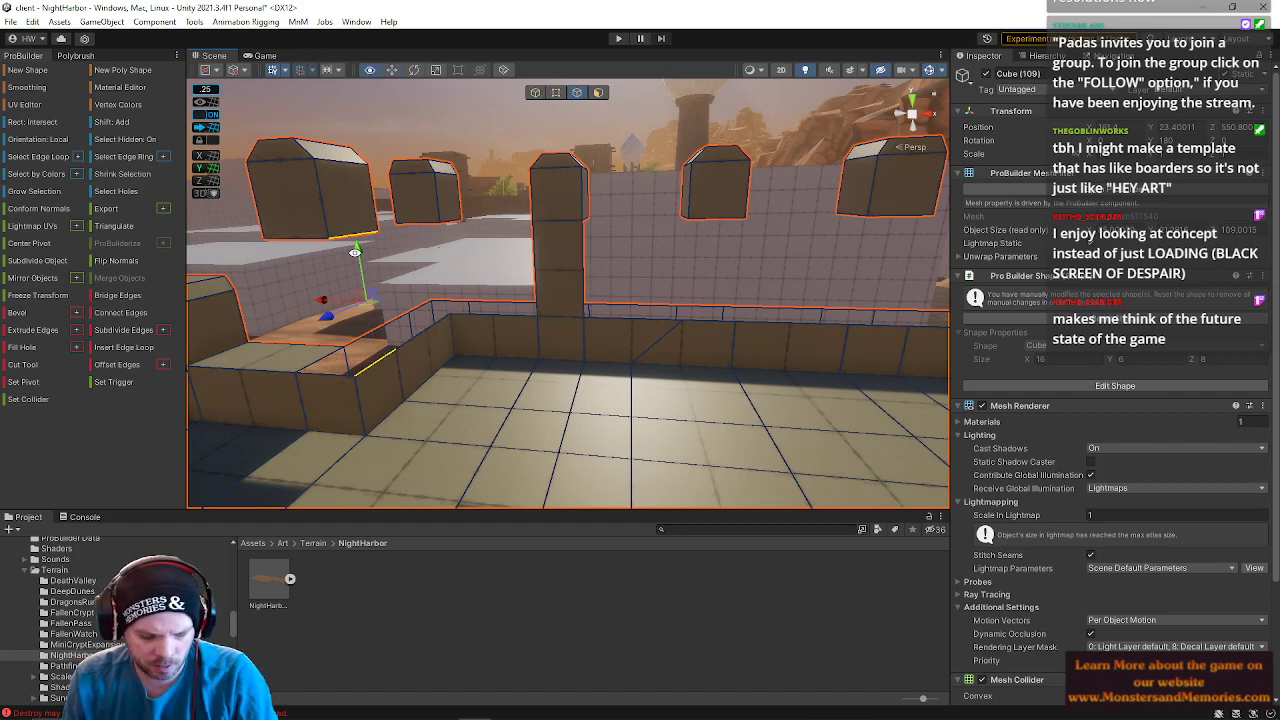
{"action": "key", "text": "alt+b"}
{"action": "key", "text": "ctrl+z"}
{"action": "key", "text": "ctrl+z"}
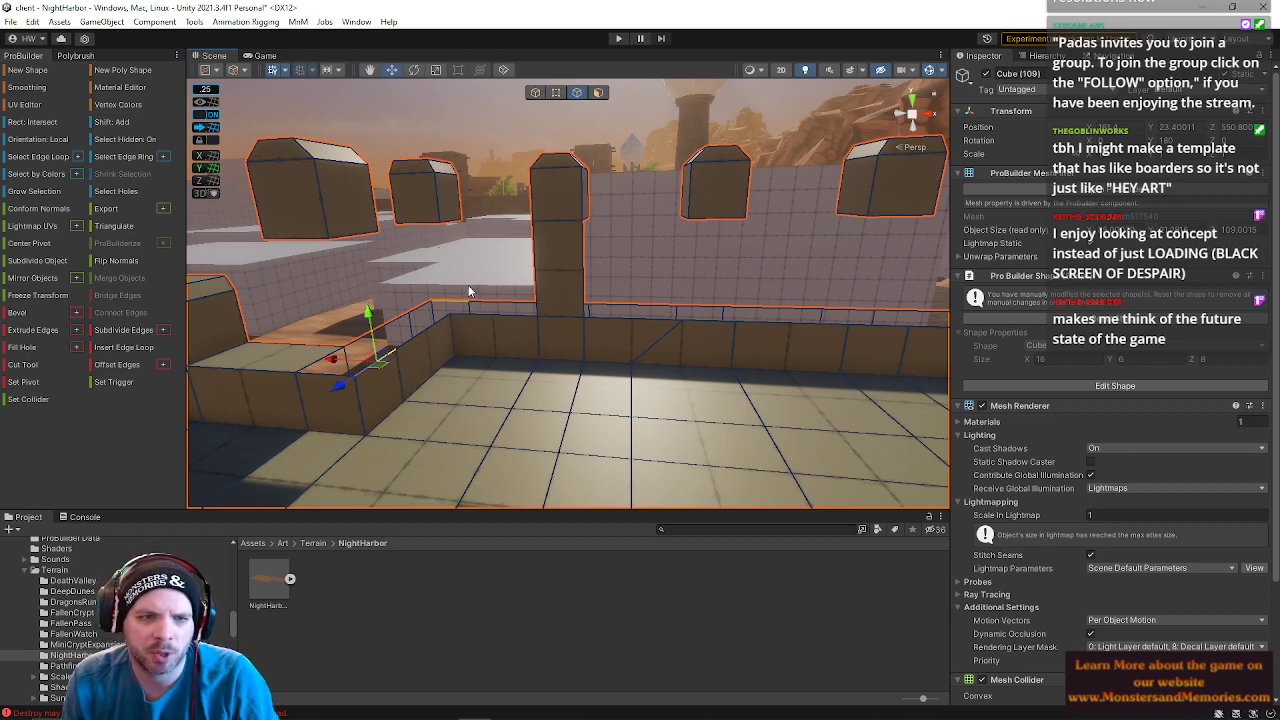
{"action": "left_click", "coordinate": [355, 240], "text": "shift"}
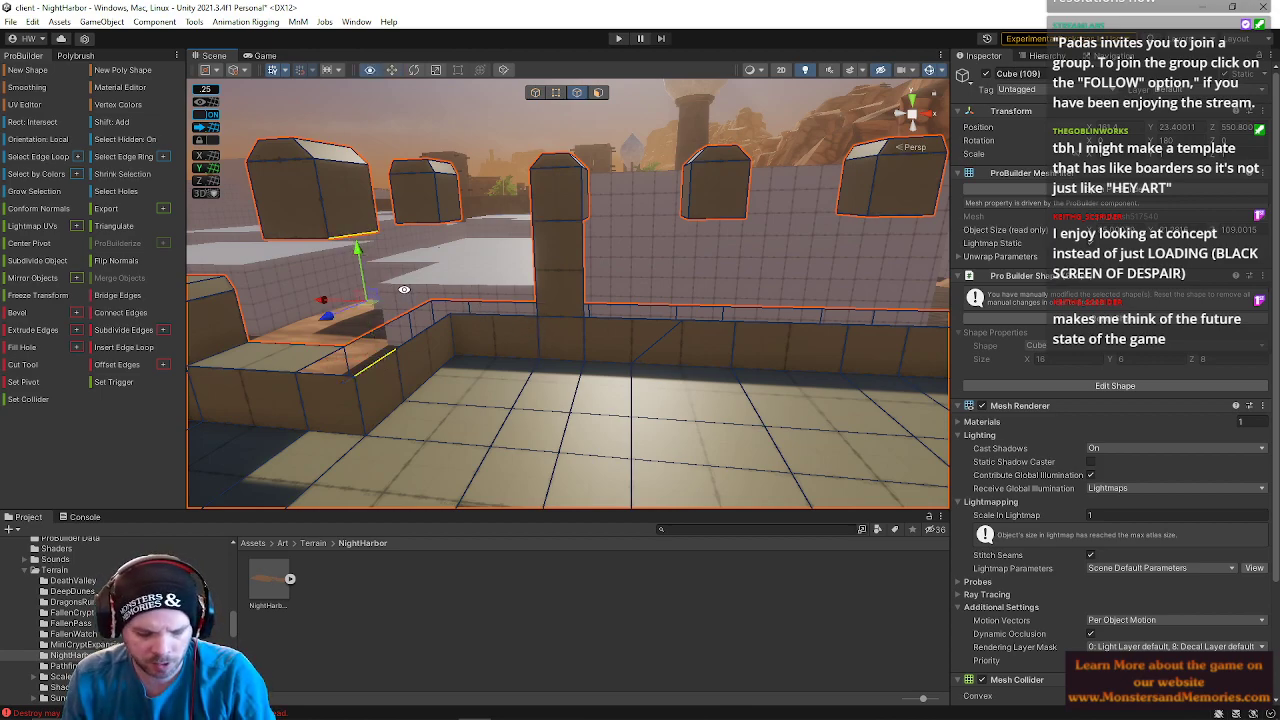
{"action": "key", "text": "alt+b"}
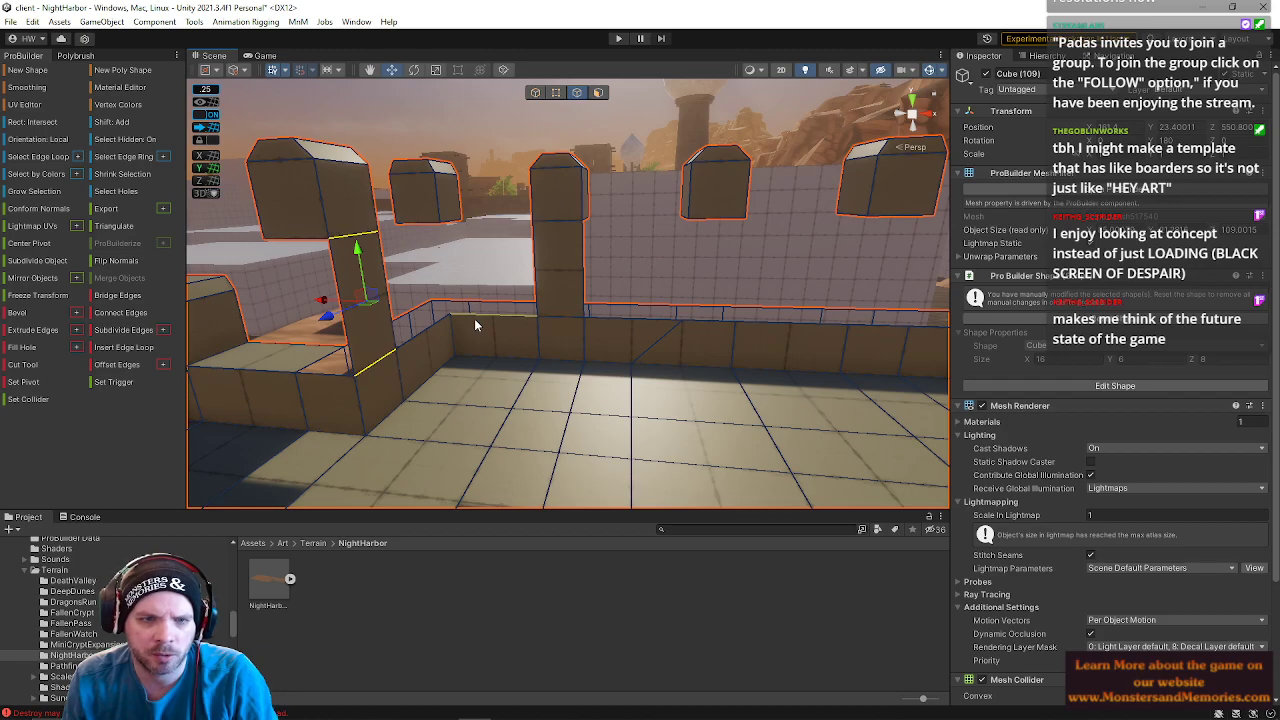
- Bridge the outer bottom edges of the corner merlon and its neighbour down to the wall's outer top edges
{"action": "left_click_drag", "start_coordinate": [449, 304], "coordinate": [724, 228], "text": "alt"}
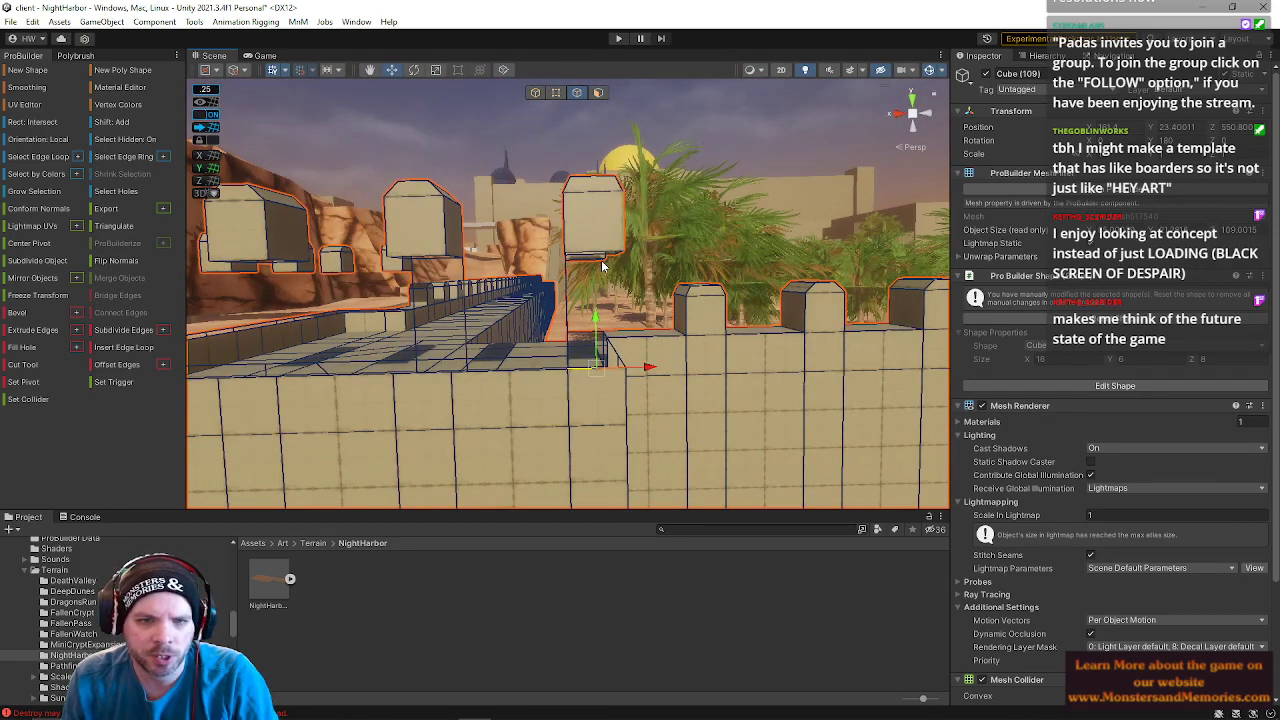
{"action": "left_click", "coordinate": [572, 253]}
{"action": "key", "text": "alt+b"}
{"action": "left_click", "coordinate": [433, 378]}
{"action": "left_click", "coordinate": [424, 259], "text": "shift"}
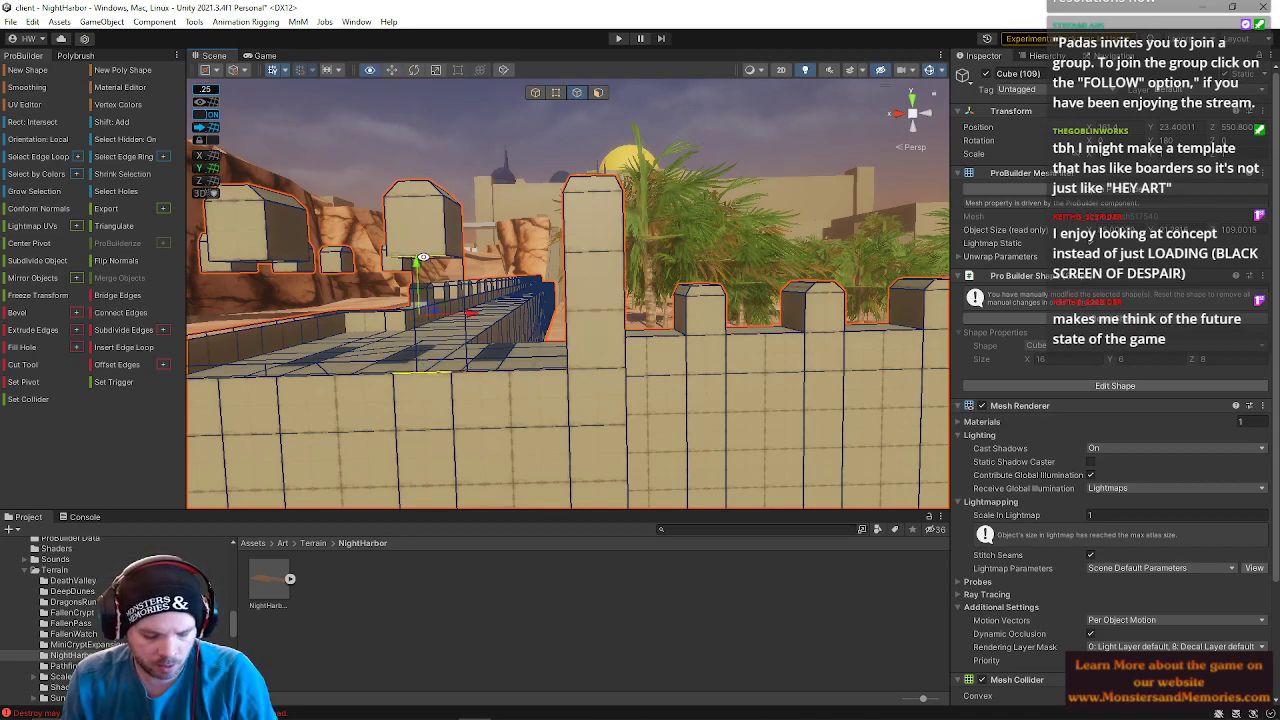
{"action": "key", "text": "alt+b"}
- Bridge the bottom side edges of the merlons around the outer corner down to the wall edges below them
{"action": "left_click_drag", "start_coordinate": [424, 259], "coordinate": [468, 368], "text": "alt"}
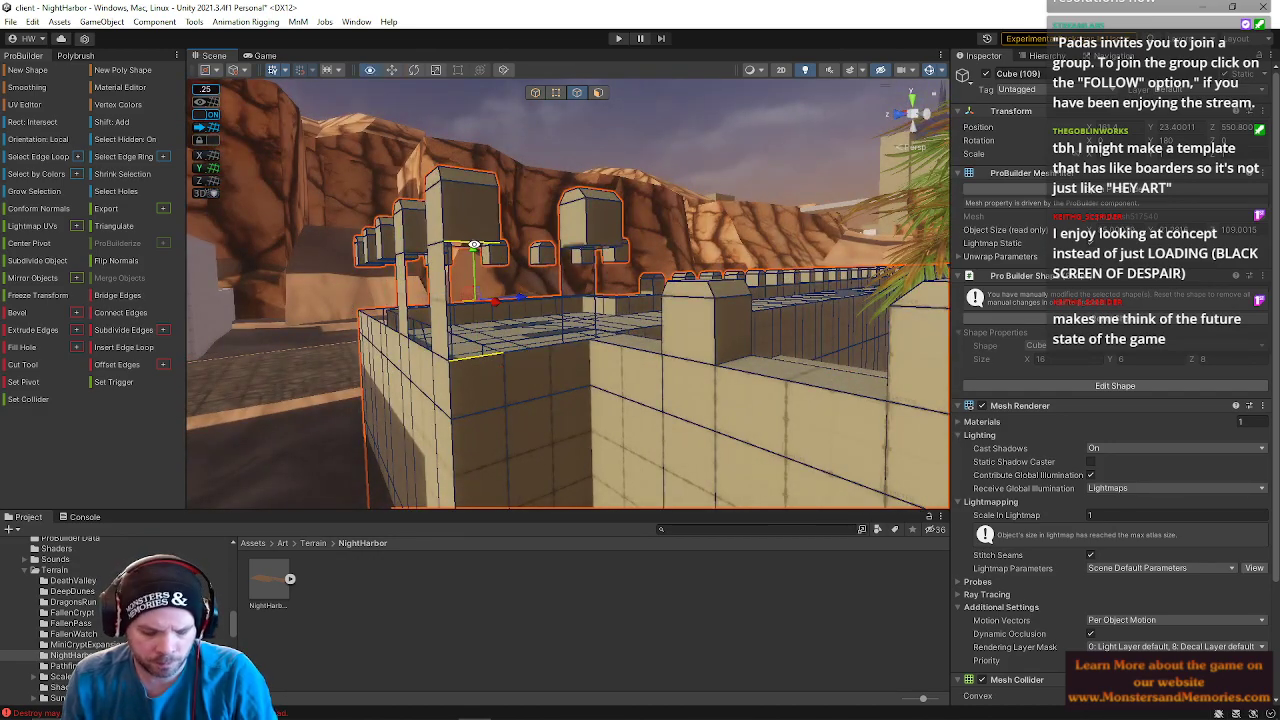
{"action": "left_click", "coordinate": [604, 342]}
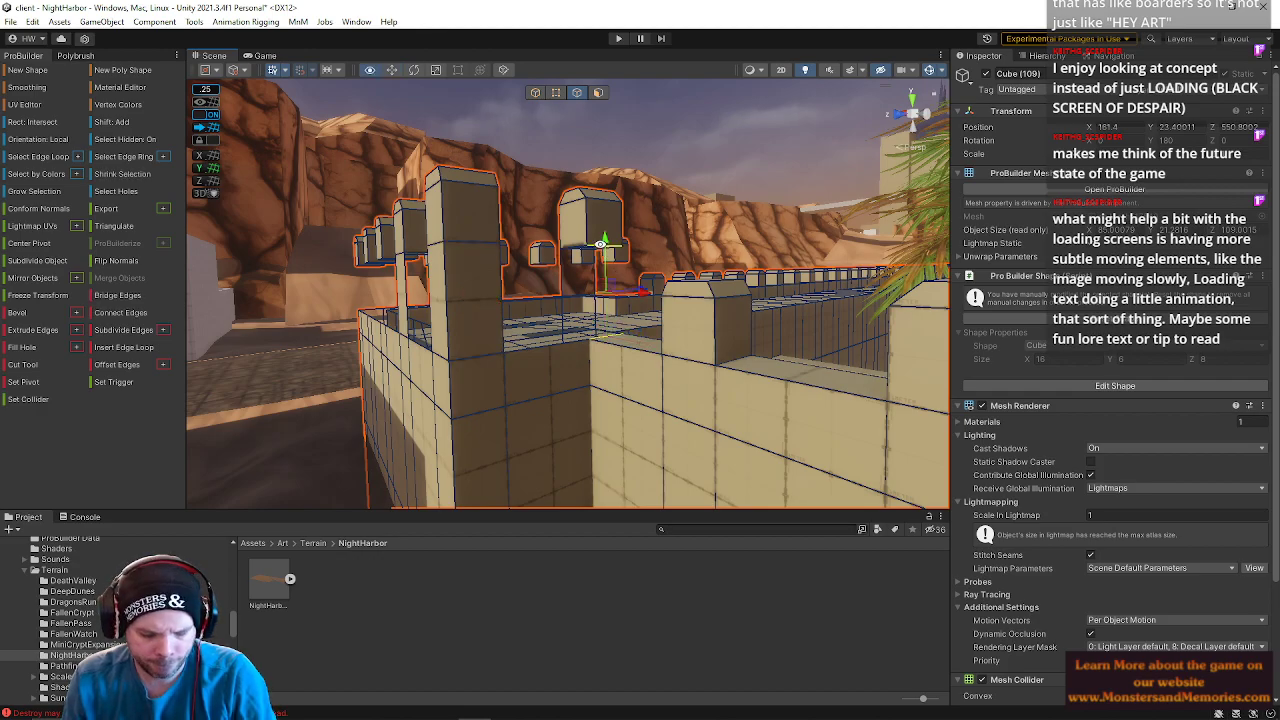
{"action": "left_click_drag", "start_coordinate": [603, 252], "coordinate": [585, 265], "text": "alt"}
- Bridge the vertical edges on the open side of the merlon base at the wall's step
{"action": "right_click_drag", "start_coordinate": [585, 265], "coordinate": [323, 352]}
{"action": "key", "text": "a"}
{"action": "right_click_drag", "start_coordinate": [435, 369], "coordinate": [458, 371]}
{"action": "left_click", "coordinate": [580, 355]}
{"action": "left_click", "coordinate": [643, 322], "text": "shift"}
{"action": "left_click", "coordinate": [600, 363], "text": "shift"}
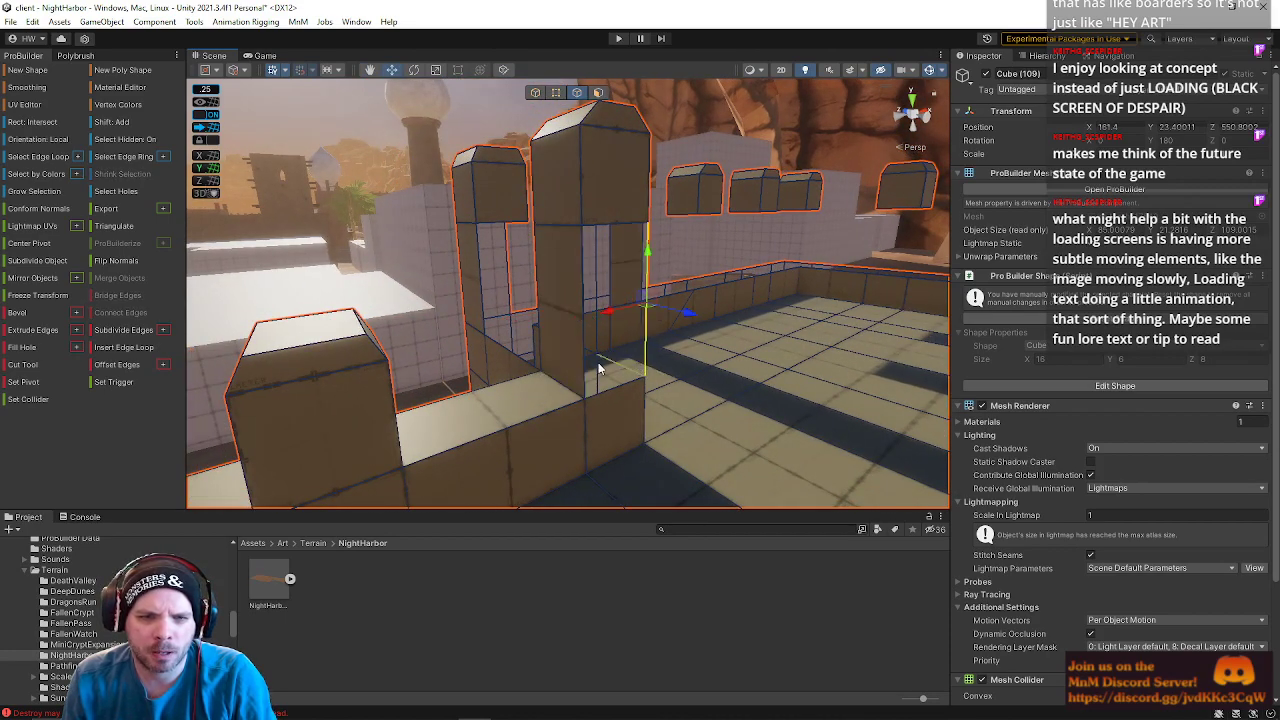
{"action": "left_click", "coordinate": [581, 367], "text": "shift"}
- Bridge the facing edges of the corner merlon and the merlon at the wall's step to form the gap's top face
{"action": "left_click", "coordinate": [539, 326]}
{"action": "left_click", "coordinate": [479, 282], "text": "shift"}
{"action": "right_click_drag", "start_coordinate": [587, 292], "coordinate": [447, 339]}
{"action": "left_click", "coordinate": [453, 343]}
{"action": "right_click_drag", "start_coordinate": [562, 274], "coordinate": [705, 330]}
{"action": "left_click", "coordinate": [582, 357]}
{"action": "left_click", "coordinate": [365, 306], "text": "shift"}
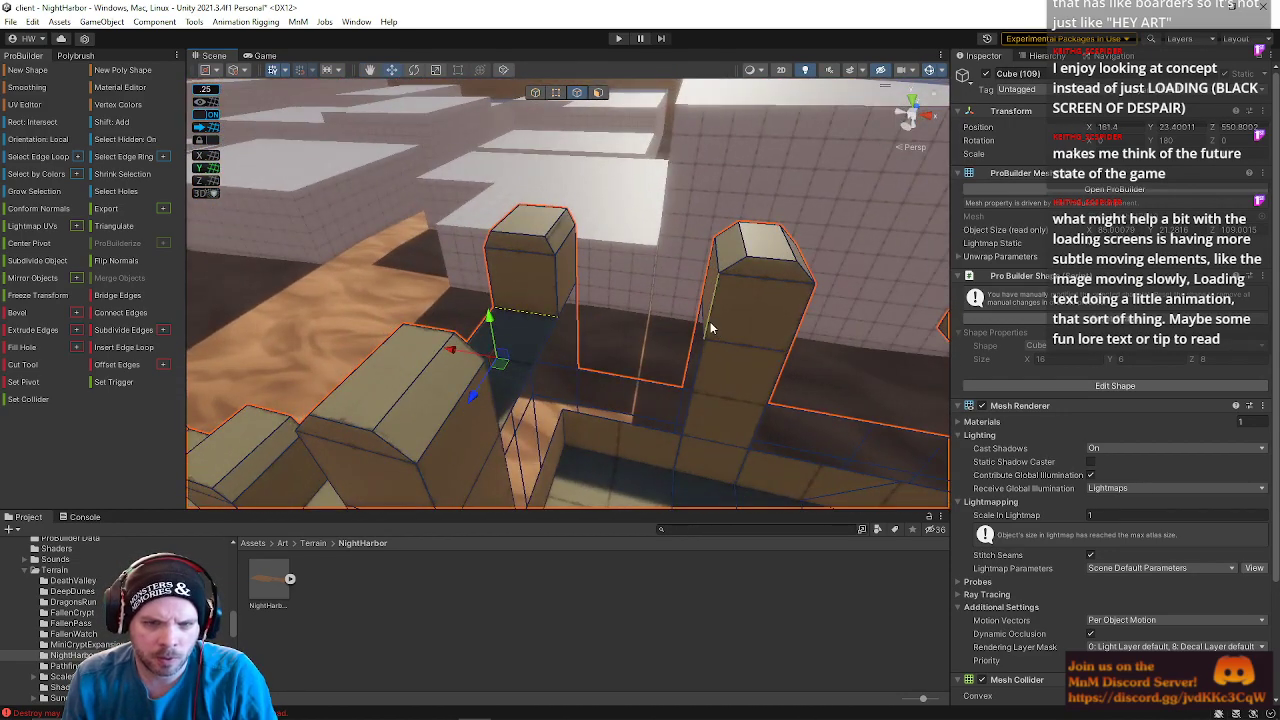
- Bridge the facing merlon edges across the next gap, and bridge the new top face's inner edge down to the parapet
{"action": "left_click", "coordinate": [702, 327]}
{"action": "left_click", "coordinate": [568, 298], "text": "shift"}
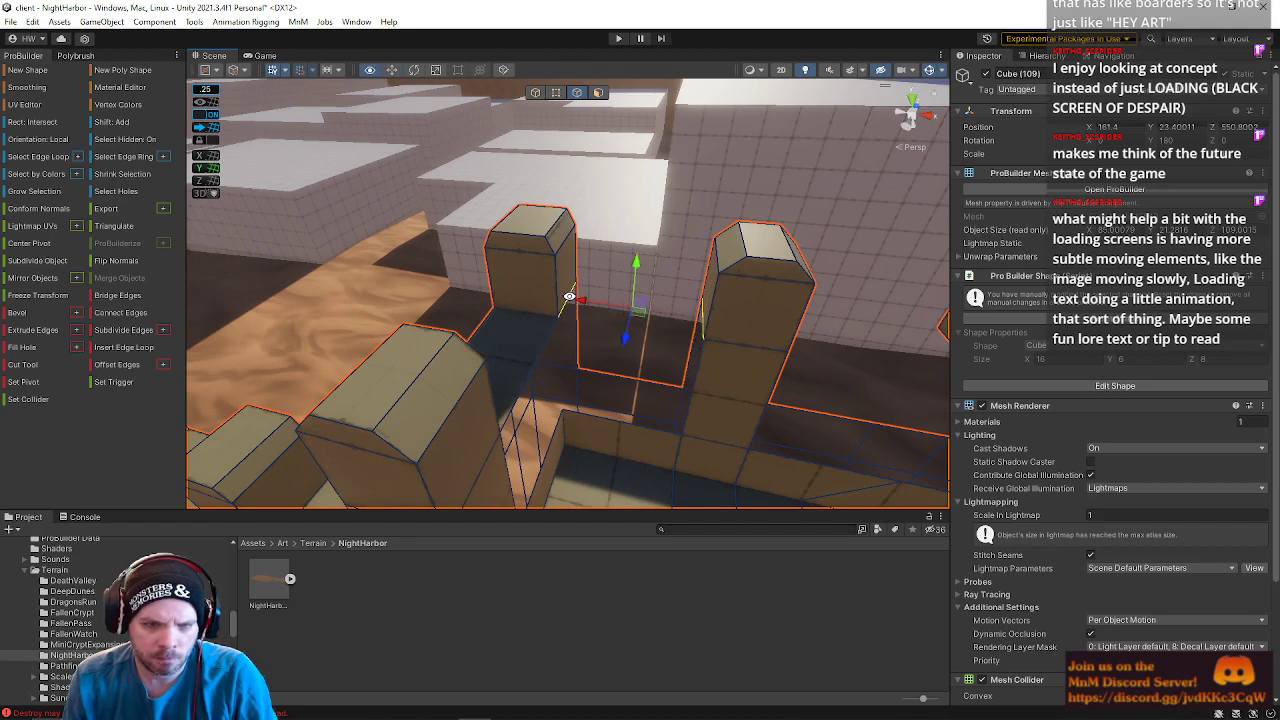
{"action": "key", "text": "alt+b"}
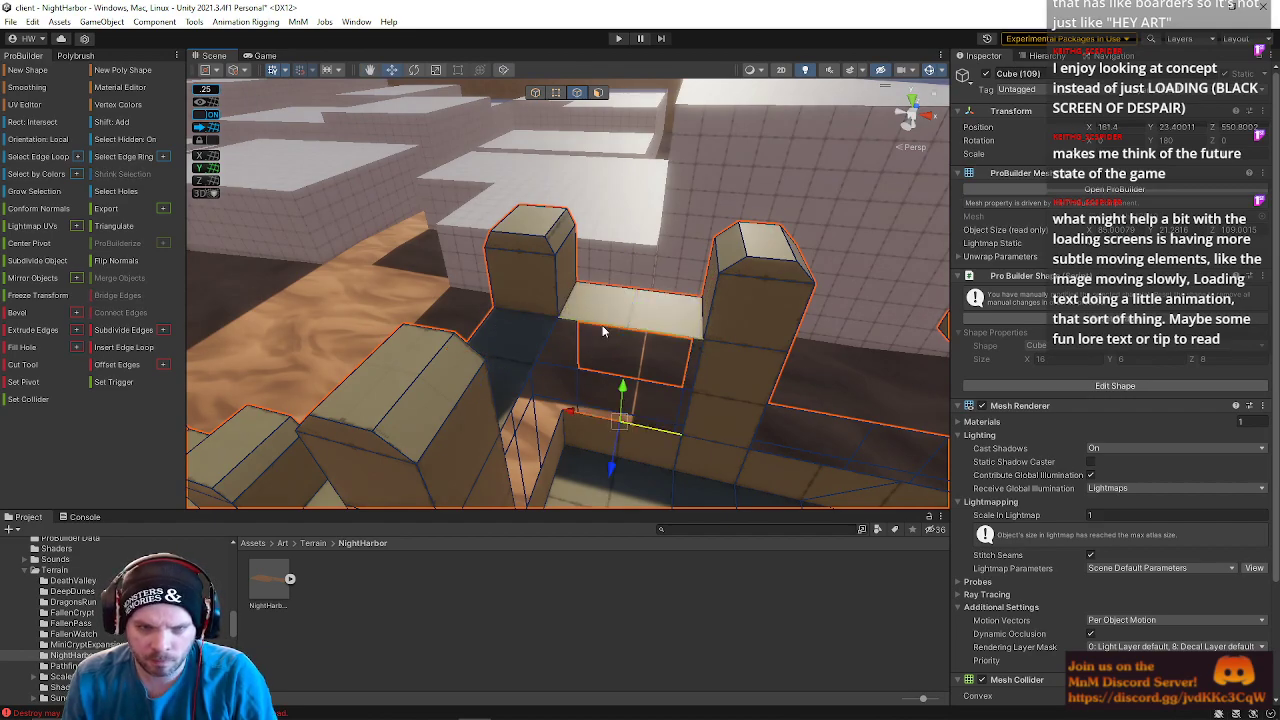
{"action": "key", "text": "alt+b"}
- Bridge the upper and lower inner edges of the adjacent gap beside the corner to close its inner face
{"action": "left_click_drag", "start_coordinate": [622, 372], "coordinate": [460, 395], "text": "alt"}
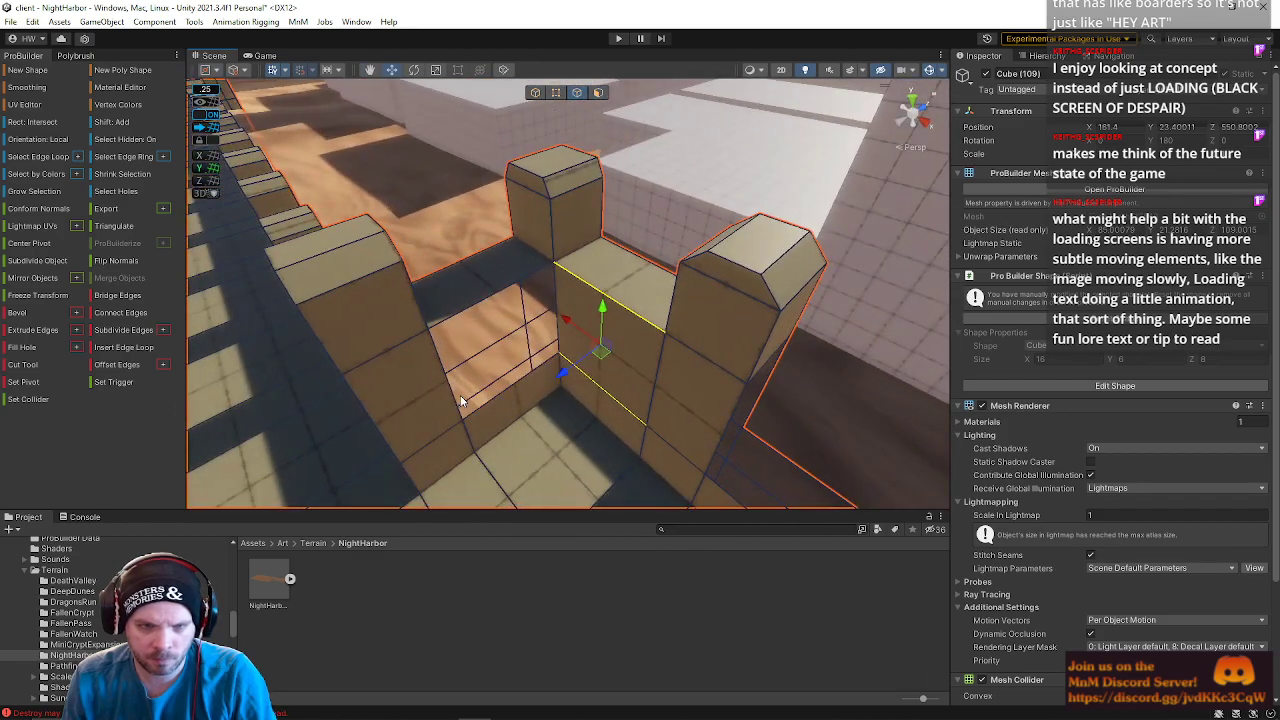
{"action": "left_click", "coordinate": [489, 404]}
{"action": "left_click", "coordinate": [478, 309], "text": "shift"}
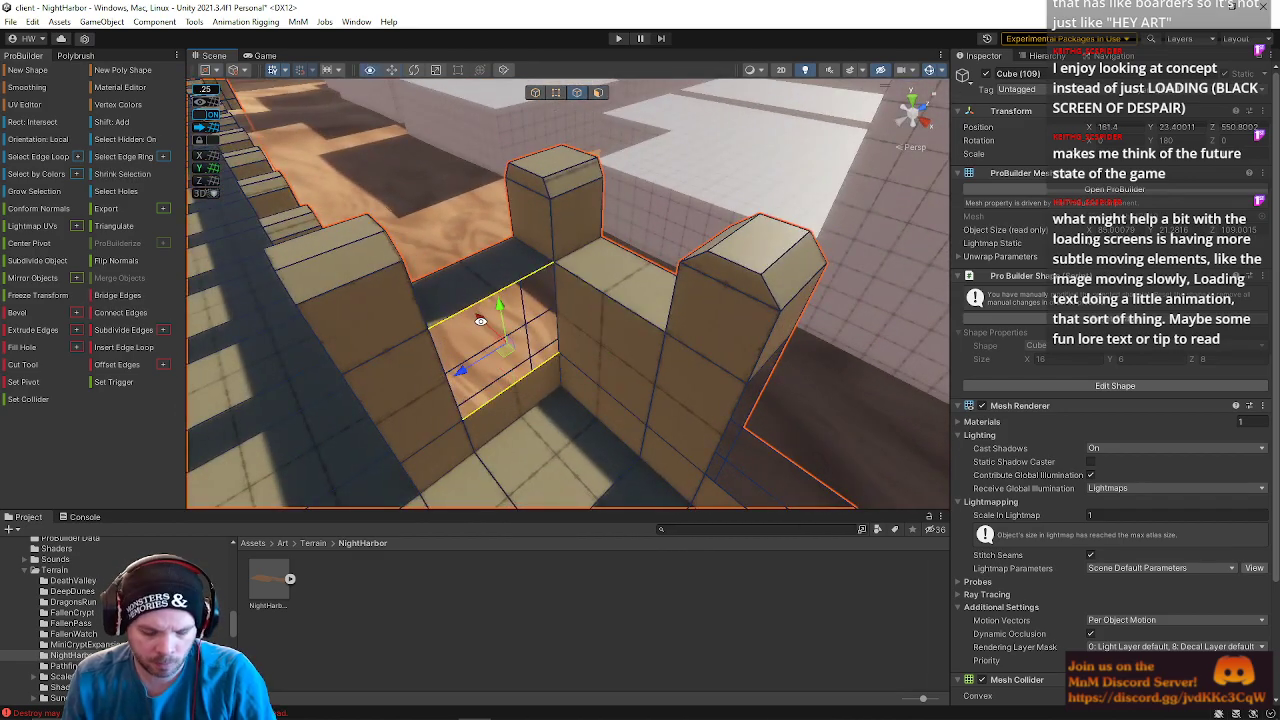
{"action": "key", "text": "alt+b"}
- Bridge the next floating merlon's bottom edge down to the parapet edge directly below it
{"action": "left_click_drag", "start_coordinate": [557, 409], "coordinate": [673, 278], "text": "alt"}
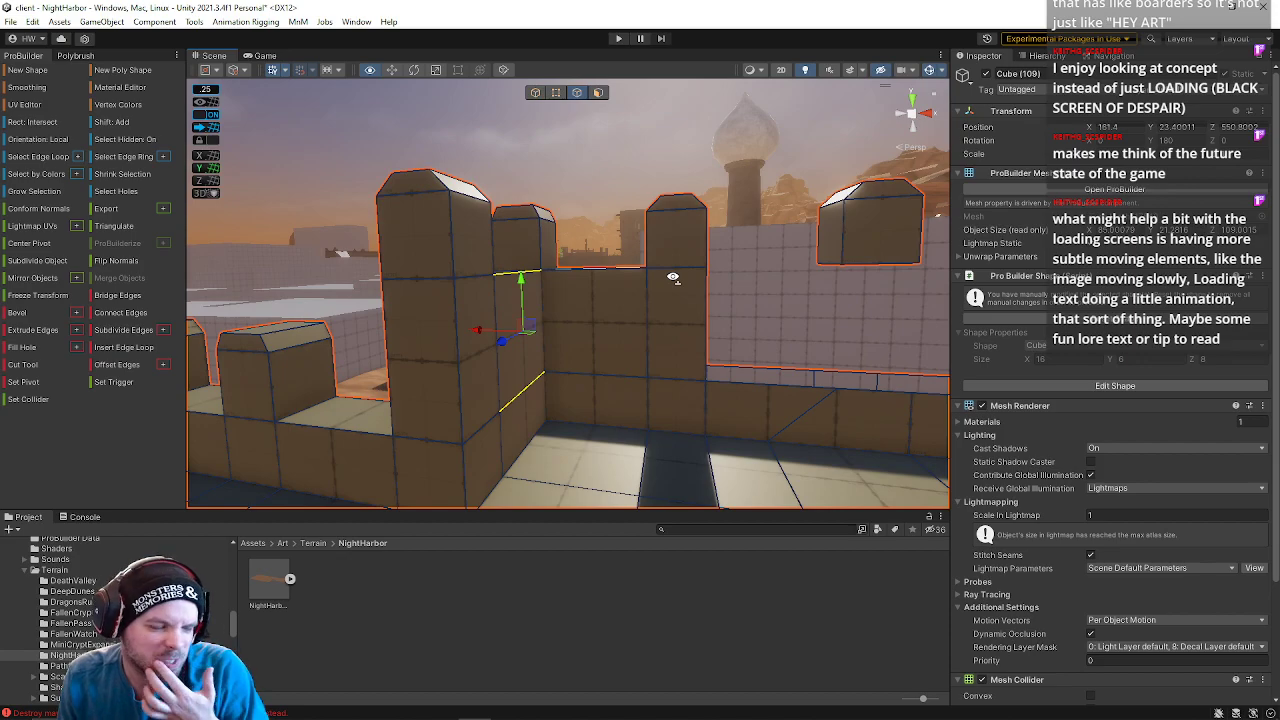
{"action": "left_click_drag", "start_coordinate": [673, 278], "coordinate": [711, 243], "text": "alt"}
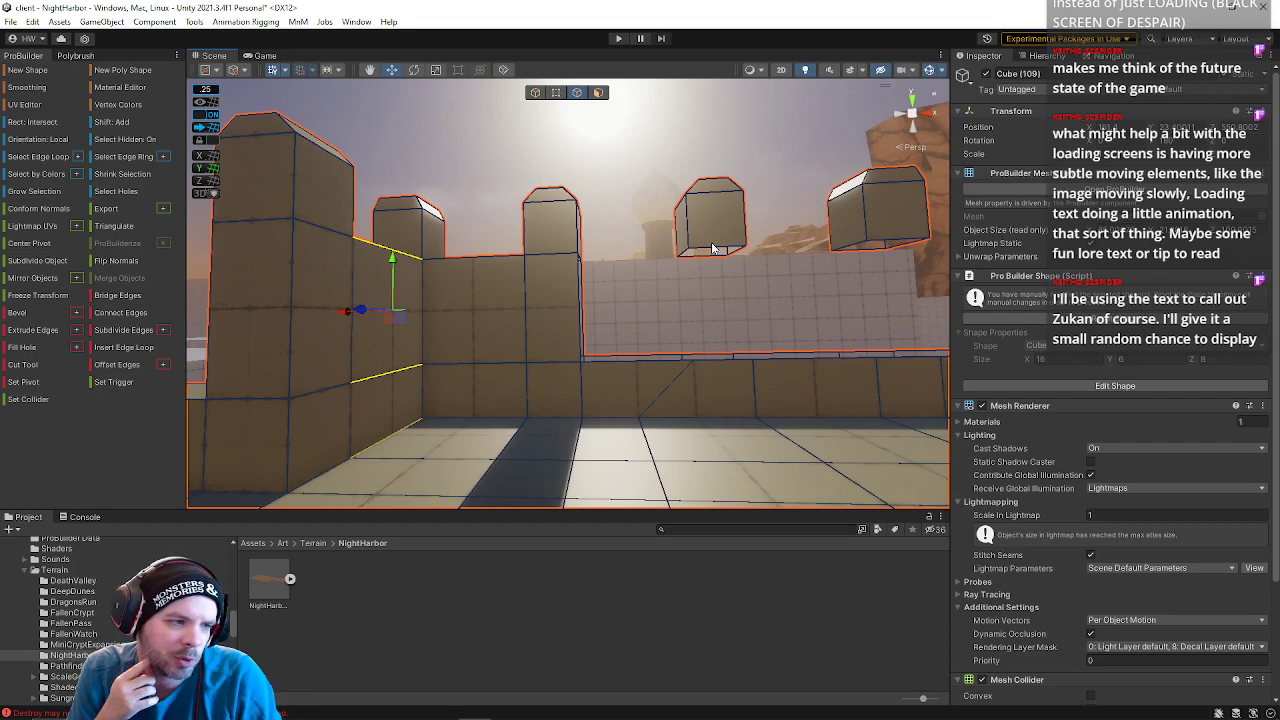
{"action": "left_click", "coordinate": [710, 360]}
{"action": "left_click", "coordinate": [718, 249], "text": "shift"}
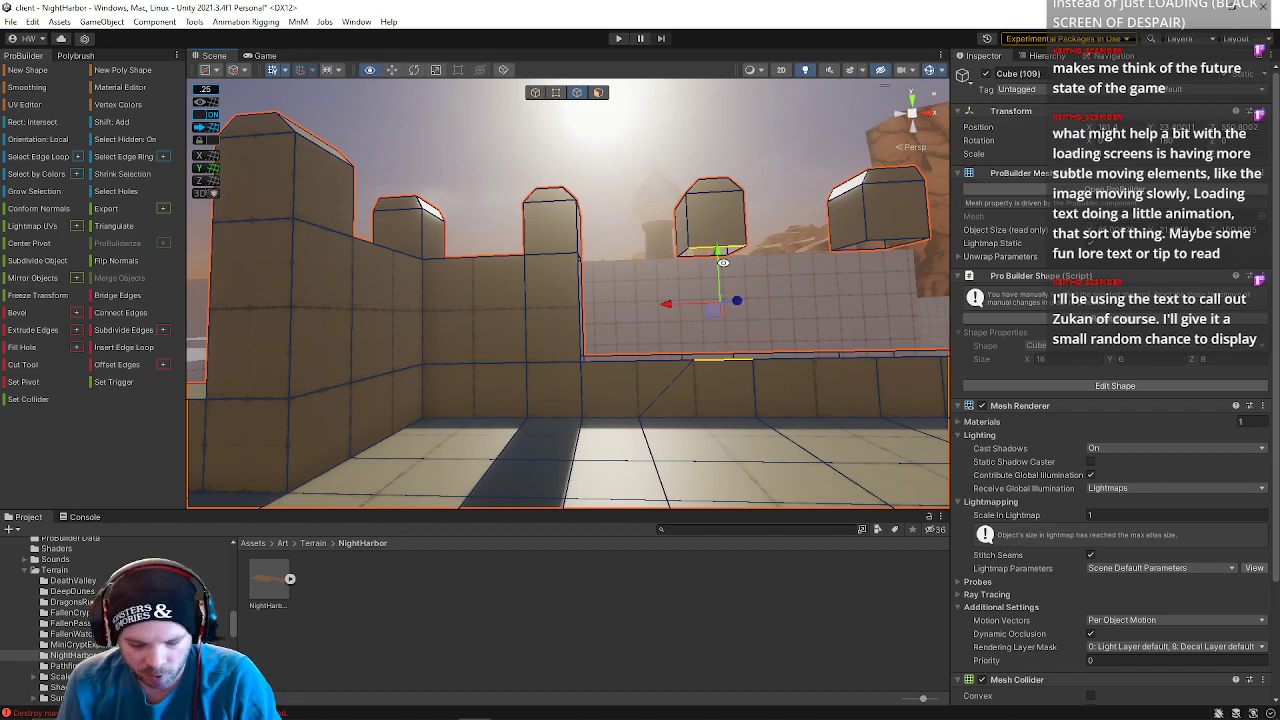
{"action": "key", "text": "alt+b"}
- Reselect the city wall mesh as an object and return it to edge editing
{"action": "right_click_drag", "start_coordinate": [703, 290], "coordinate": [885, 368]}
{"action": "left_click", "coordinate": [651, 437]}
{"action": "right_click_drag", "start_coordinate": [800, 331], "coordinate": [547, 226]}
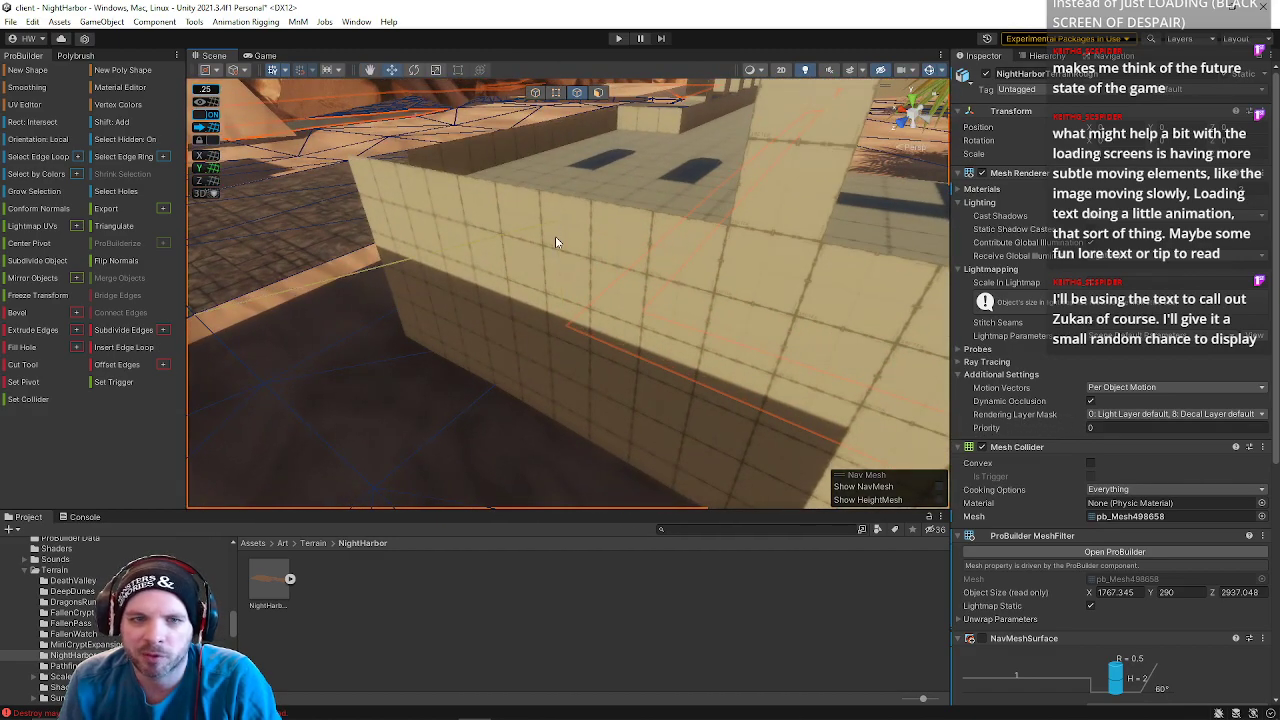
{"action": "left_click", "coordinate": [534, 94]}
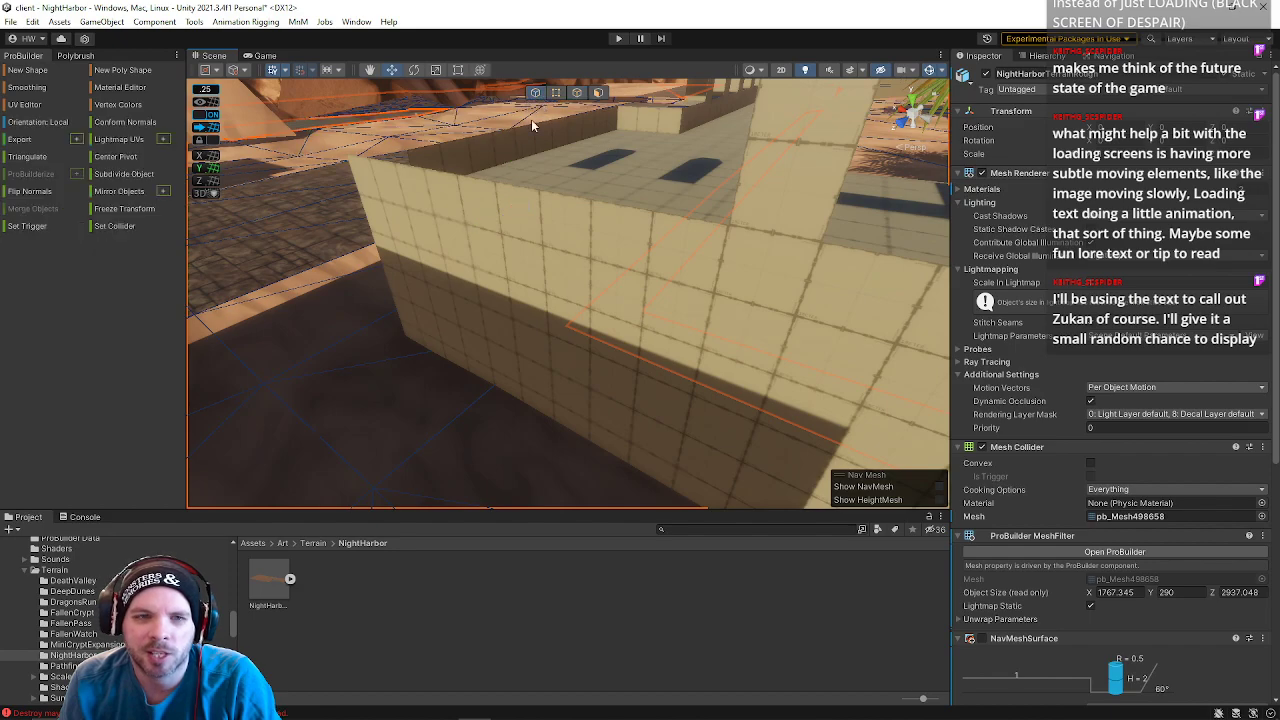
{"action": "left_click", "coordinate": [554, 241]}
{"action": "right_click_drag", "start_coordinate": [554, 241], "coordinate": [581, 147]}
{"action": "left_click", "coordinate": [579, 94]}
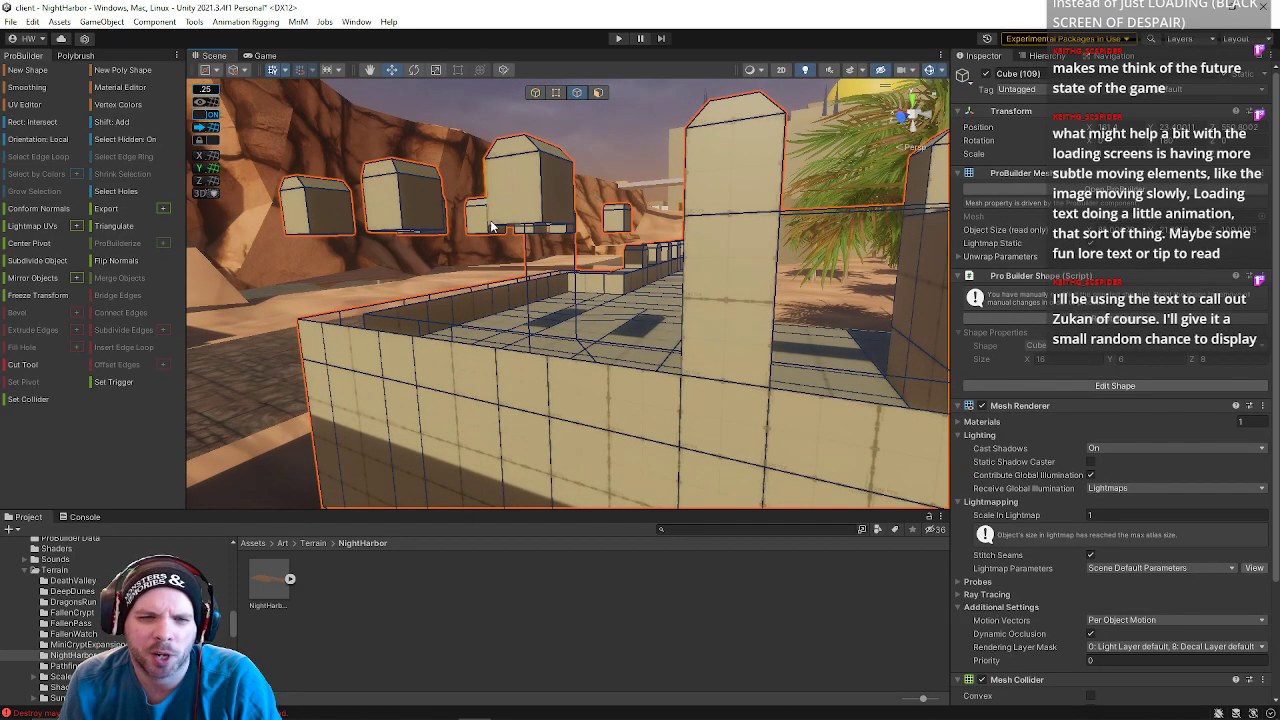
- Bridge the bottom edges of the three floating merlons along the outer face down to the wall edges below them
{"action": "left_click", "coordinate": [500, 226]}
{"action": "left_click", "coordinate": [519, 352], "text": "shift"}
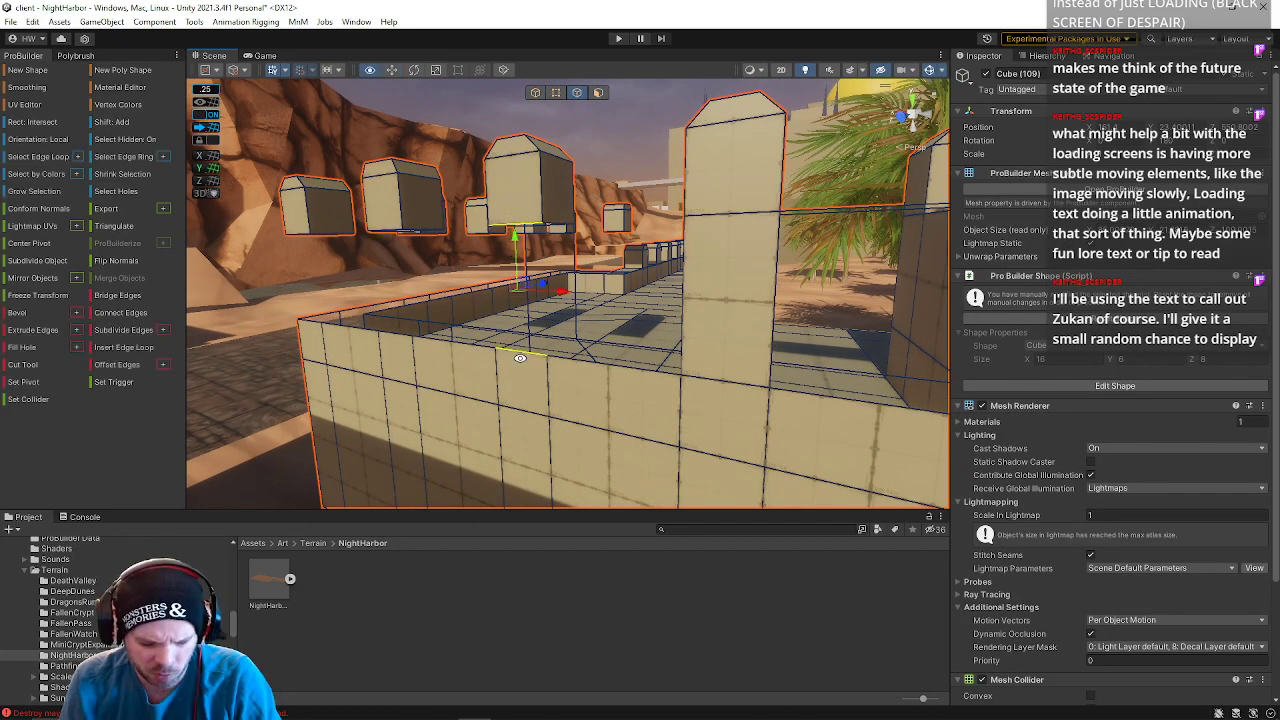
{"action": "key", "text": "alt+b"}
{"action": "left_click", "coordinate": [397, 335]}
{"action": "left_click", "coordinate": [390, 232], "text": "shift"}
{"action": "key", "text": "alt+b"}
{"action": "left_click", "coordinate": [318, 334]}
{"action": "left_click", "coordinate": [303, 235], "text": "shift"}
{"action": "key", "text": "a"}
- Bridge the floating corner merlon's bottom edge down to the wall's top edge at the outer corner
{"action": "right_click_drag", "start_coordinate": [303, 240], "coordinate": [420, 308]}
{"action": "left_click", "coordinate": [575, 329]}
{"action": "right_click_drag", "start_coordinate": [575, 330], "coordinate": [669, 317]}
{"action": "key", "text": "a"}
{"action": "left_click", "coordinate": [603, 155], "text": "shift"}
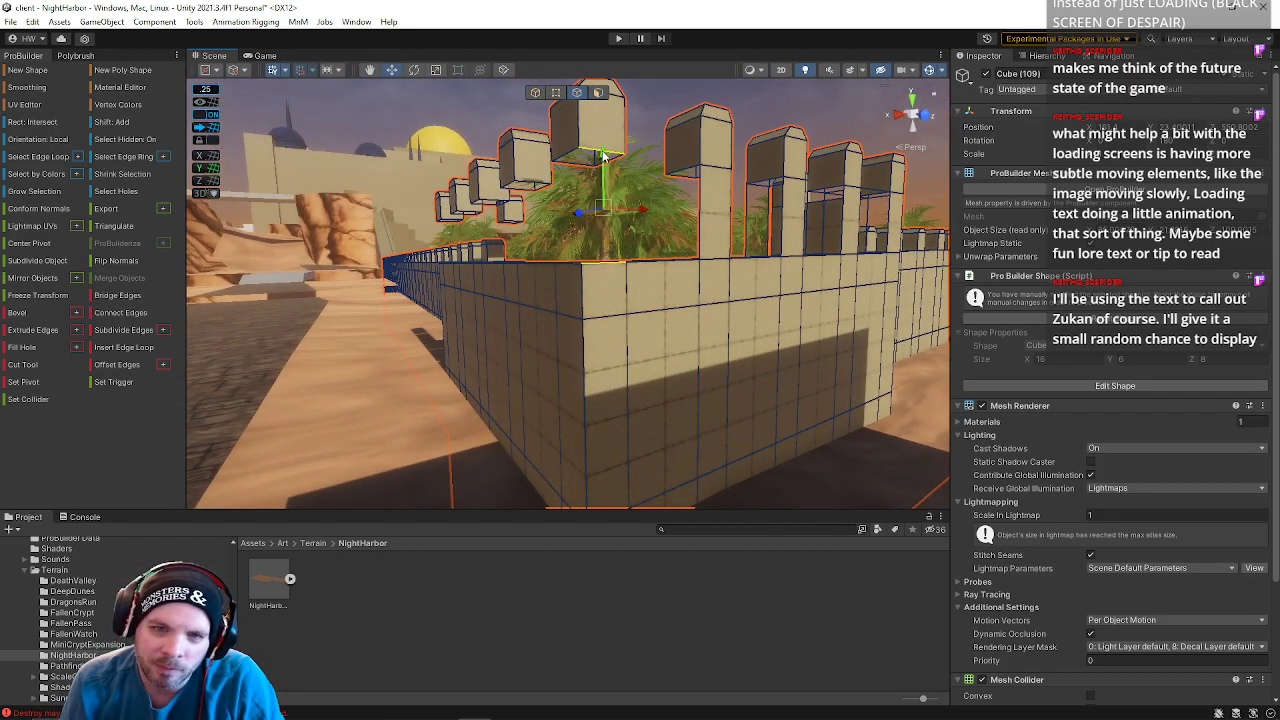
{"action": "key", "text": "alt+b"}
- Around the corner, bridge the bottom edges of the corner merlon and its neighbour down to the outer wall edges
{"action": "key", "text": "a"}
{"action": "right_click_drag", "start_coordinate": [598, 172], "coordinate": [651, 299]}
{"action": "left_click", "coordinate": [650, 294]}
{"action": "left_click", "coordinate": [652, 207], "text": "shift"}
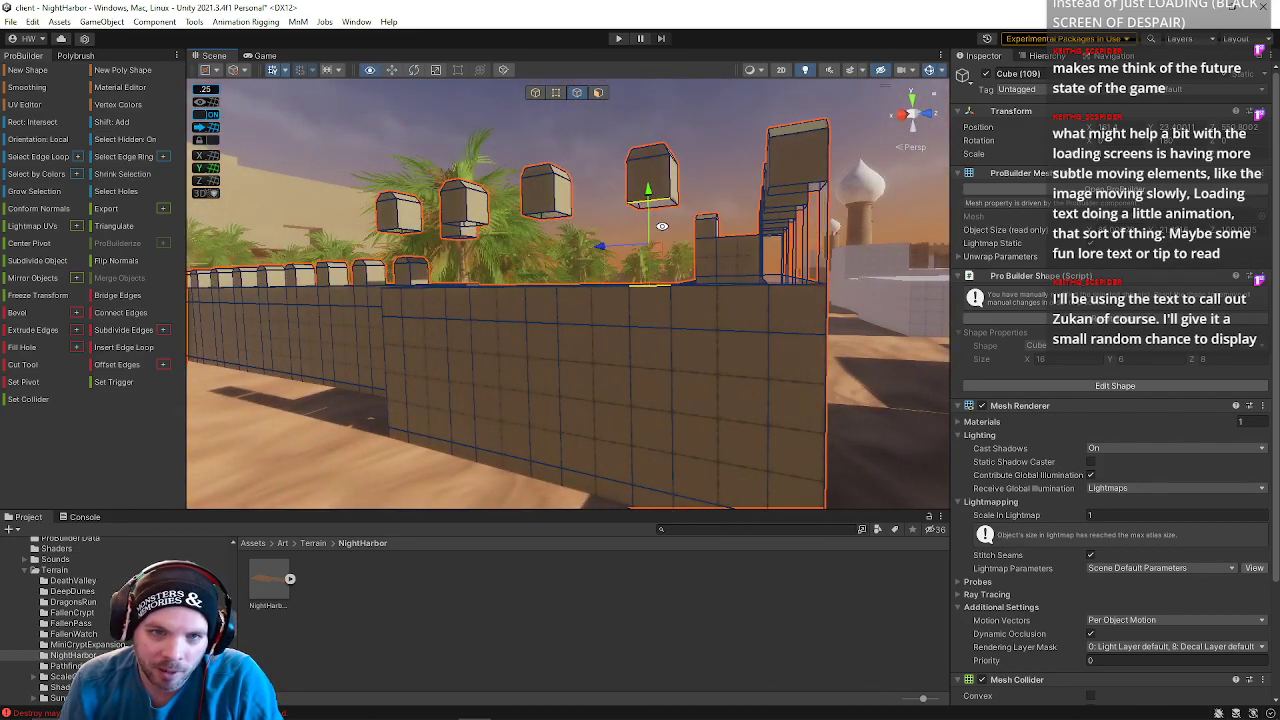
{"action": "key", "text": "alt+b"}
{"action": "left_click", "coordinate": [798, 292]}
{"action": "left_click", "coordinate": [798, 186], "text": "shift"}
{"action": "key", "text": "alt+b"}
- Bridge the outer bottom edges of the next two merlons toward the lower wall down to the wall top
{"action": "left_click", "coordinate": [535, 287]}
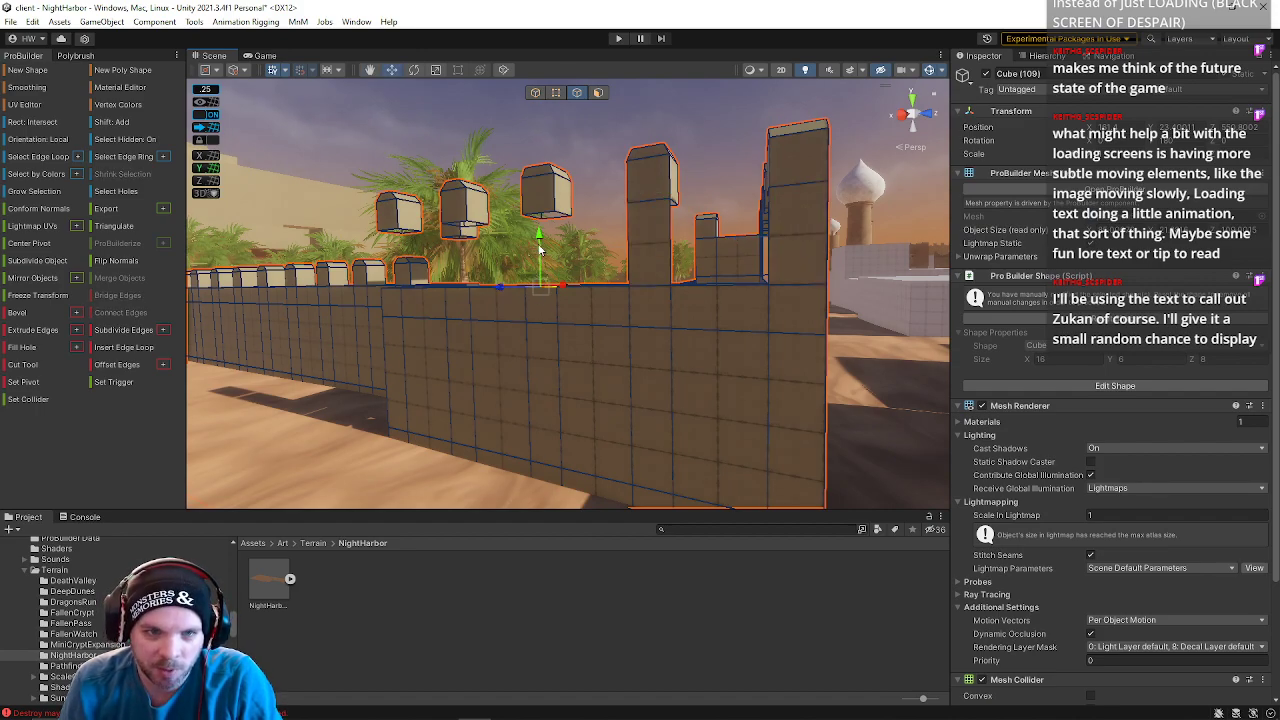
{"action": "left_click", "coordinate": [540, 218], "text": "shift"}
{"action": "key", "text": "alt+b"}
{"action": "left_click_drag", "start_coordinate": [540, 230], "coordinate": [575, 180], "text": "alt"}
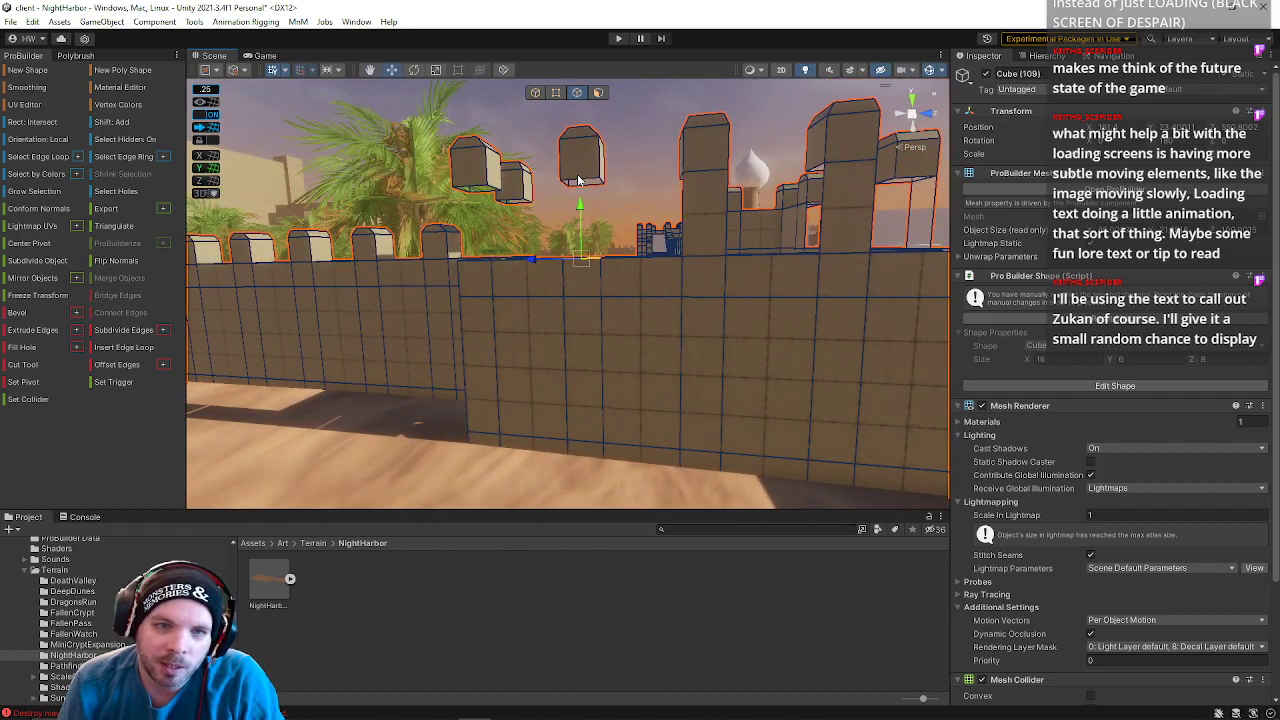
{"action": "left_click", "coordinate": [473, 264]}
{"action": "left_click", "coordinate": [467, 190], "text": "shift"}
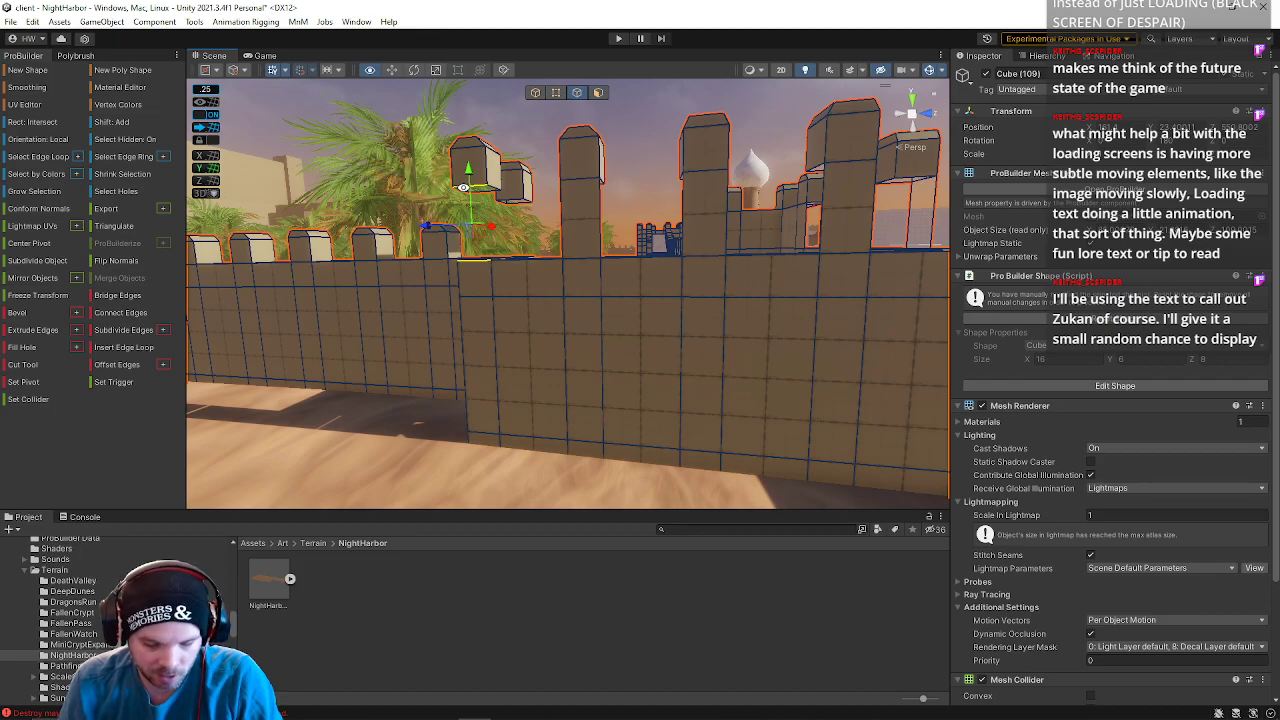
{"action": "left_click_drag", "start_coordinate": [468, 200], "coordinate": [672, 358], "text": "alt"}
- Bridge the bottom edges of the two raised merlons facing the lower wall section down to the wall edges below
{"action": "left_click", "coordinate": [672, 352]}
{"action": "left_click", "coordinate": [661, 236], "text": "shift"}
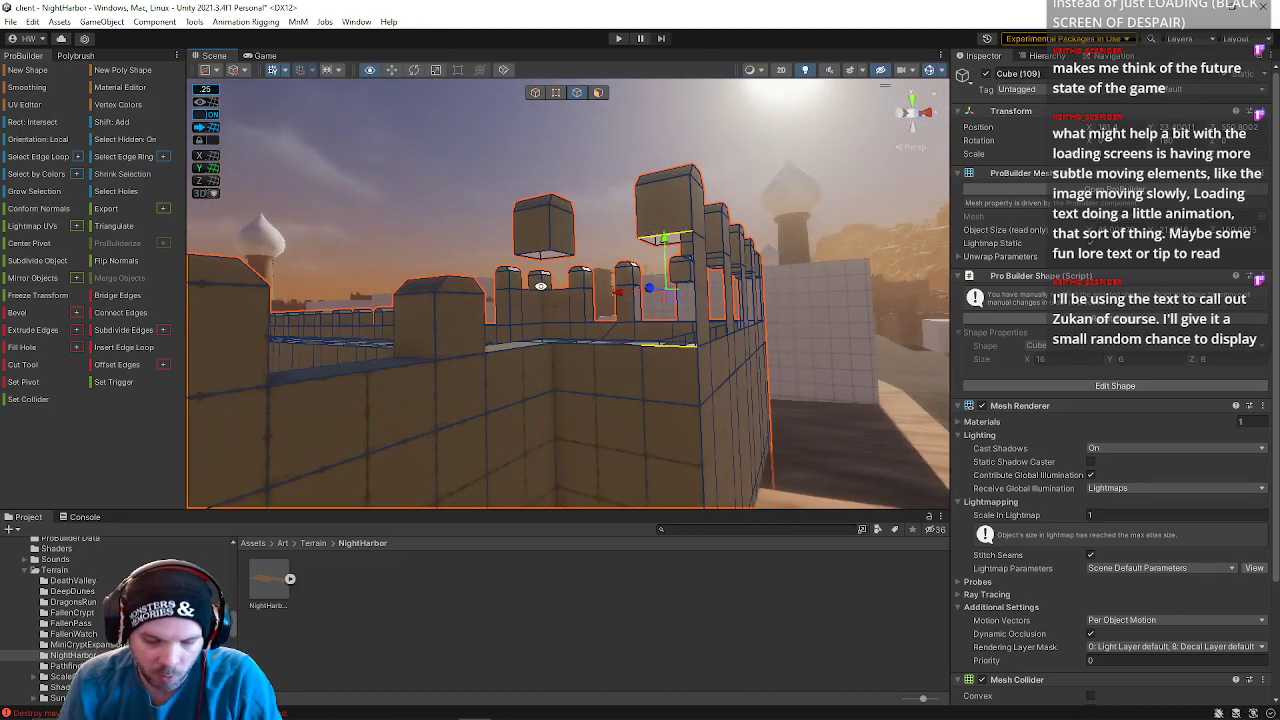
{"action": "key", "text": "alt+b"}
{"action": "right_click_drag", "start_coordinate": [541, 343], "coordinate": [536, 371]}
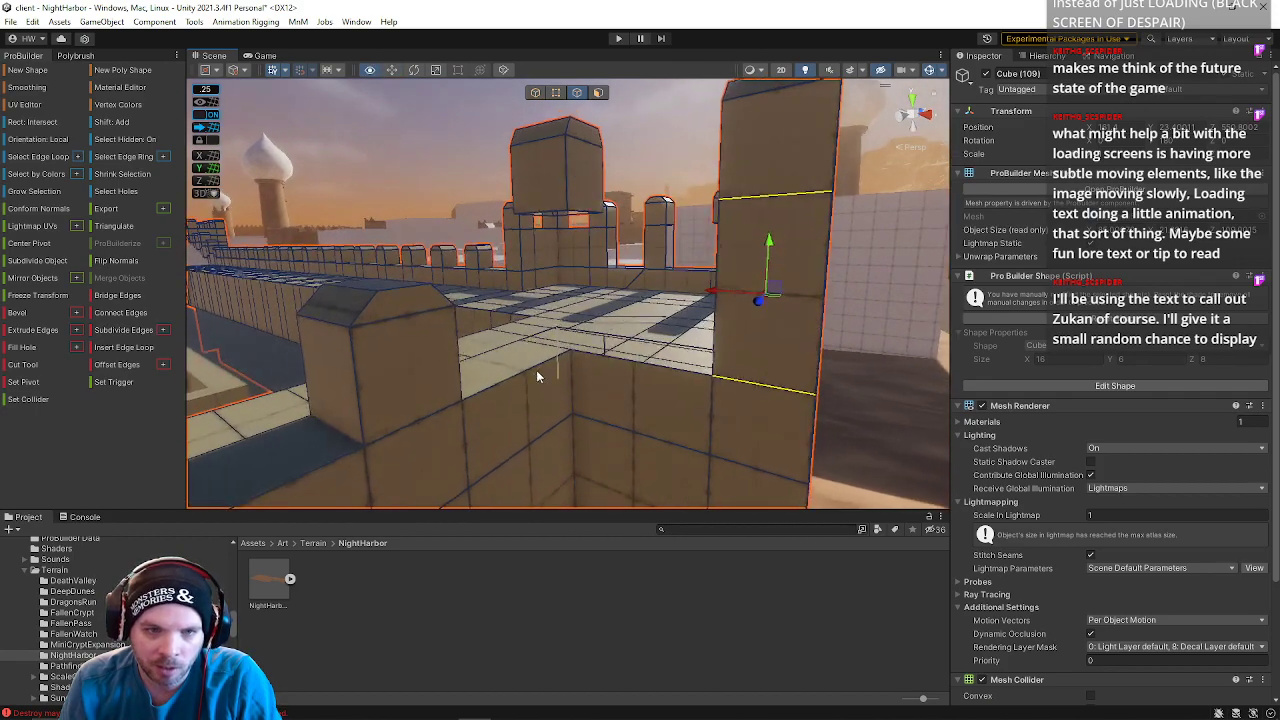
{"action": "left_click", "coordinate": [549, 346]}
{"action": "left_click", "coordinate": [536, 215], "text": "shift"}
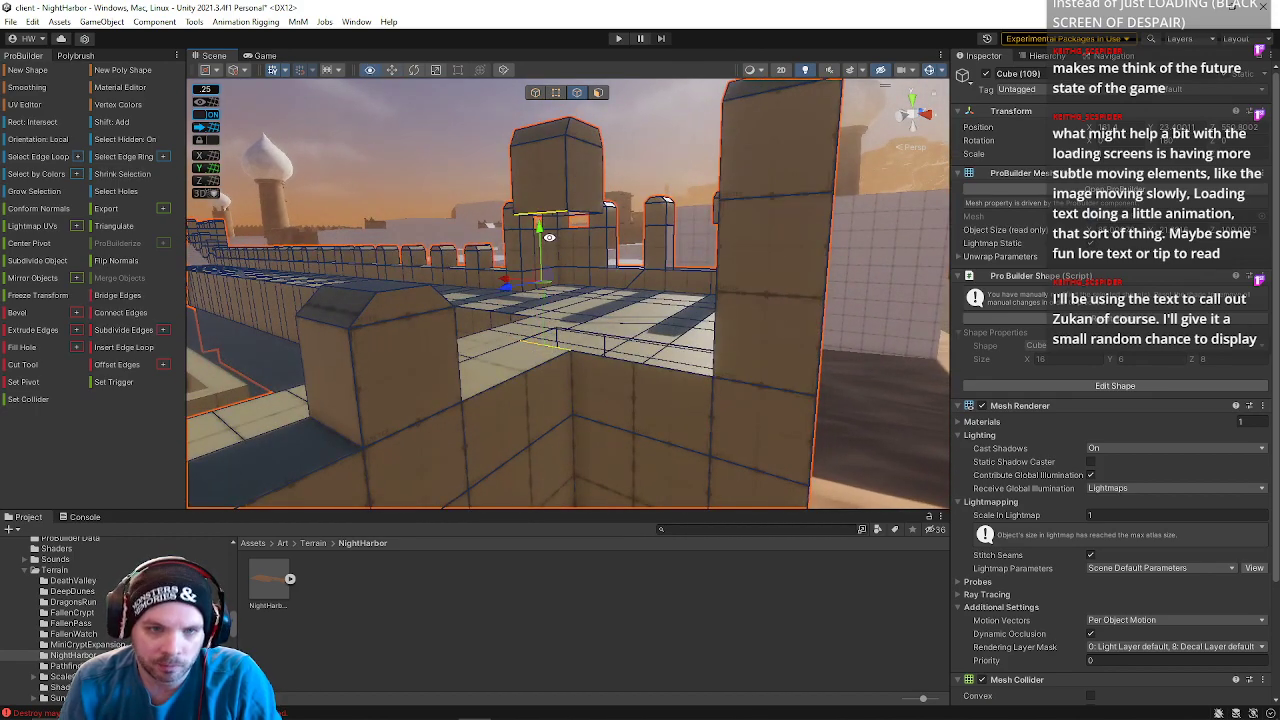
{"action": "key", "text": "alt+b"}
- Bridge the remaining inner bottom edges of the merlon at the wall's step down to the parapet
{"action": "right_click_drag", "start_coordinate": [596, 214], "coordinate": [795, 321]}
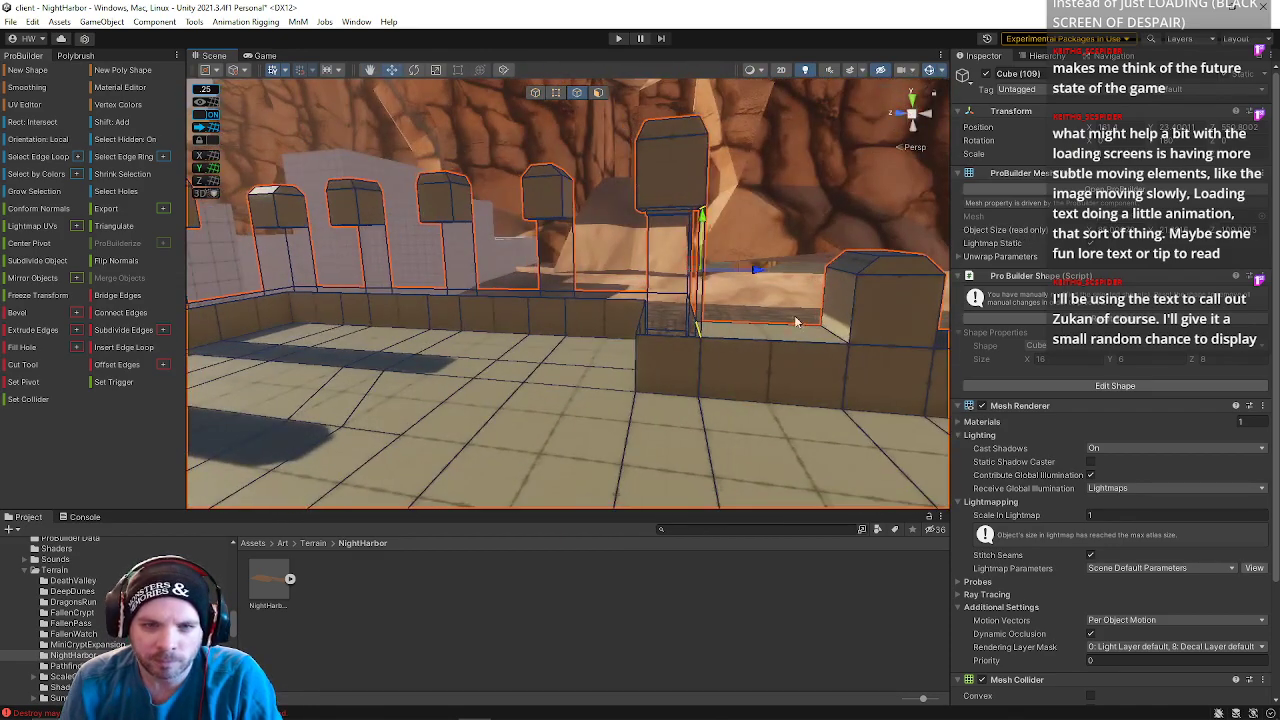
{"action": "left_click", "coordinate": [656, 338]}
{"action": "left_click", "coordinate": [668, 209], "text": "shift"}
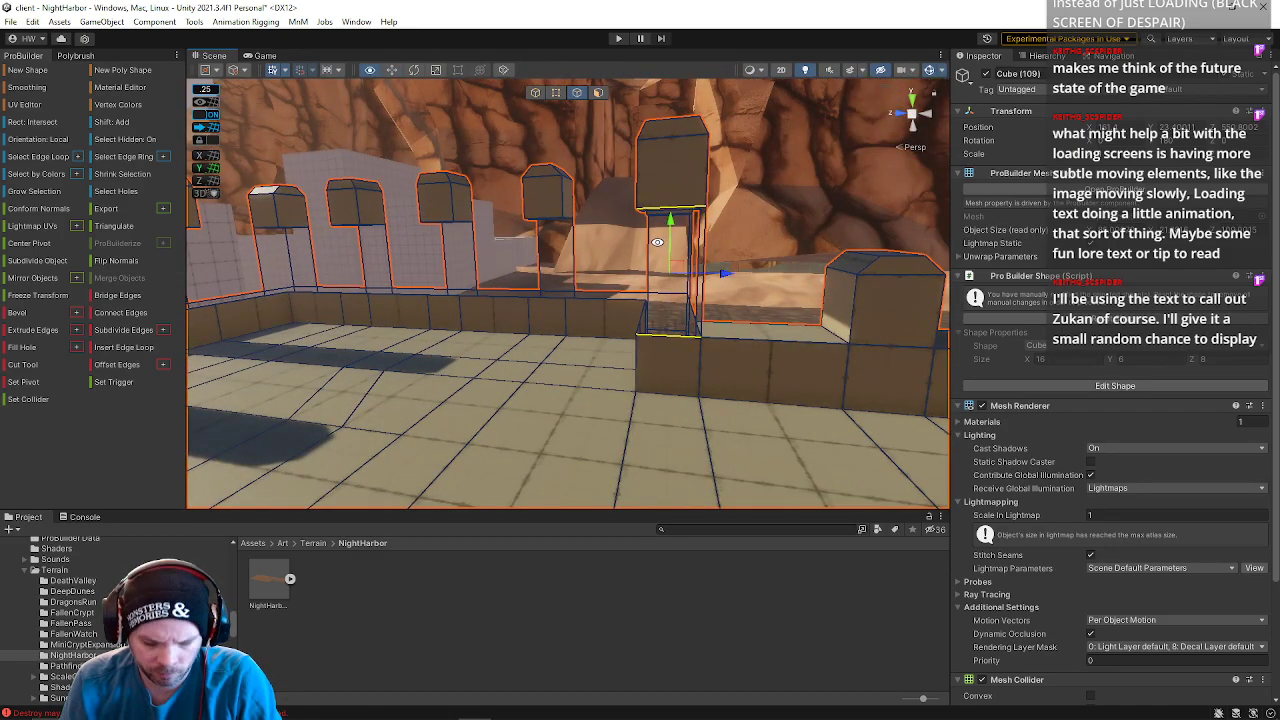
{"action": "key", "text": "alt+b"}
{"action": "right_click_drag", "start_coordinate": [641, 289], "coordinate": [672, 328]}
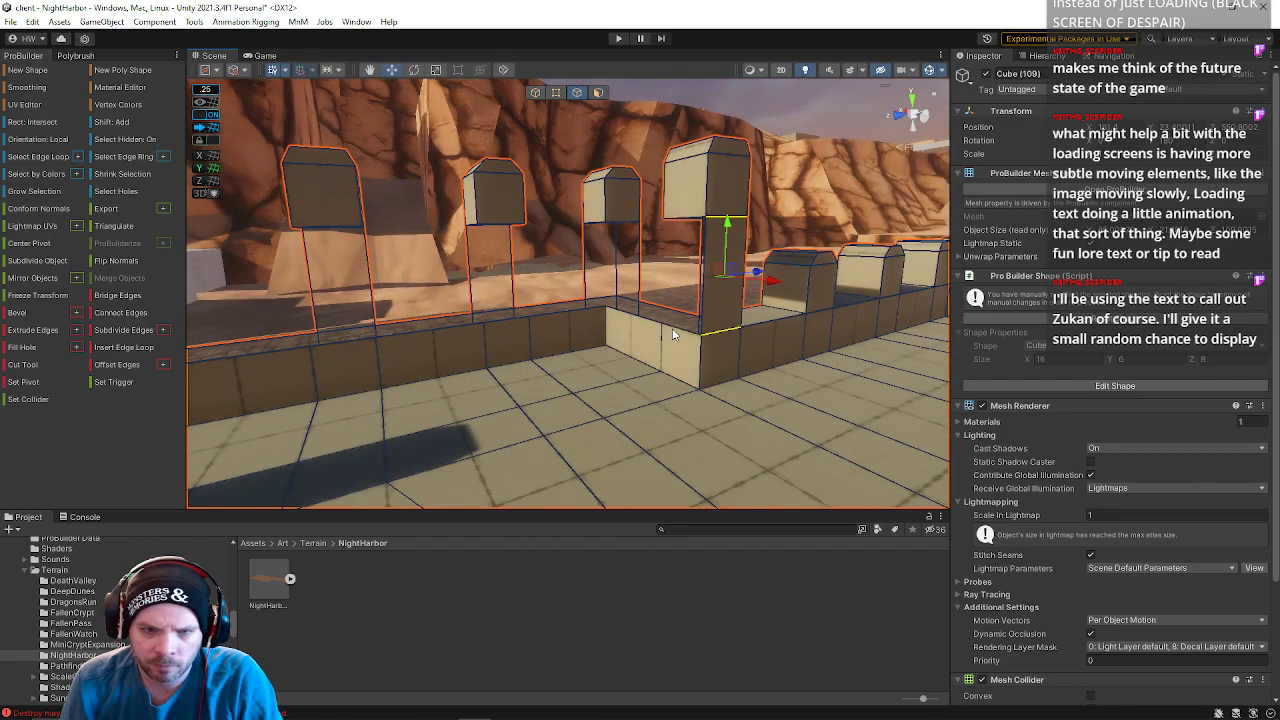
{"action": "left_click", "coordinate": [680, 221], "text": "shift"}
- Bridge the facing merlon edges across the gaps from the wall's step toward the far corner to form their top faces
{"action": "right_click_drag", "start_coordinate": [655, 233], "coordinate": [596, 362]}
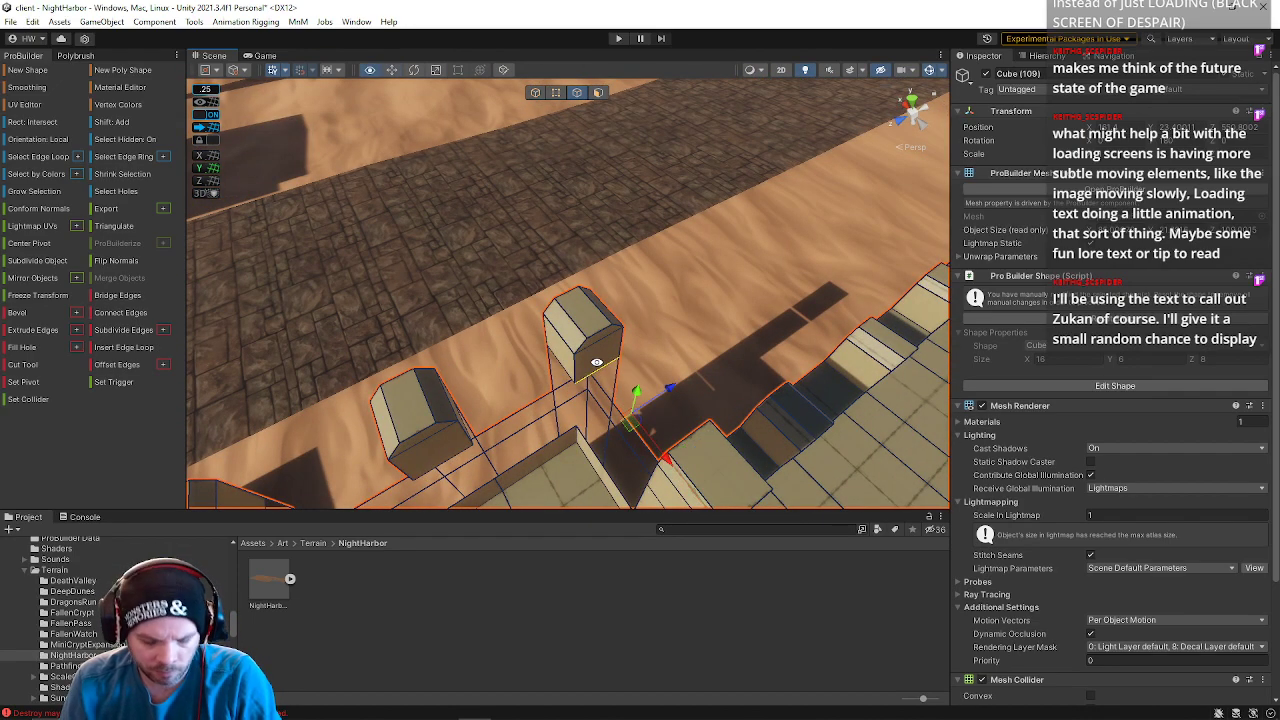
{"action": "left_click", "coordinate": [558, 366]}
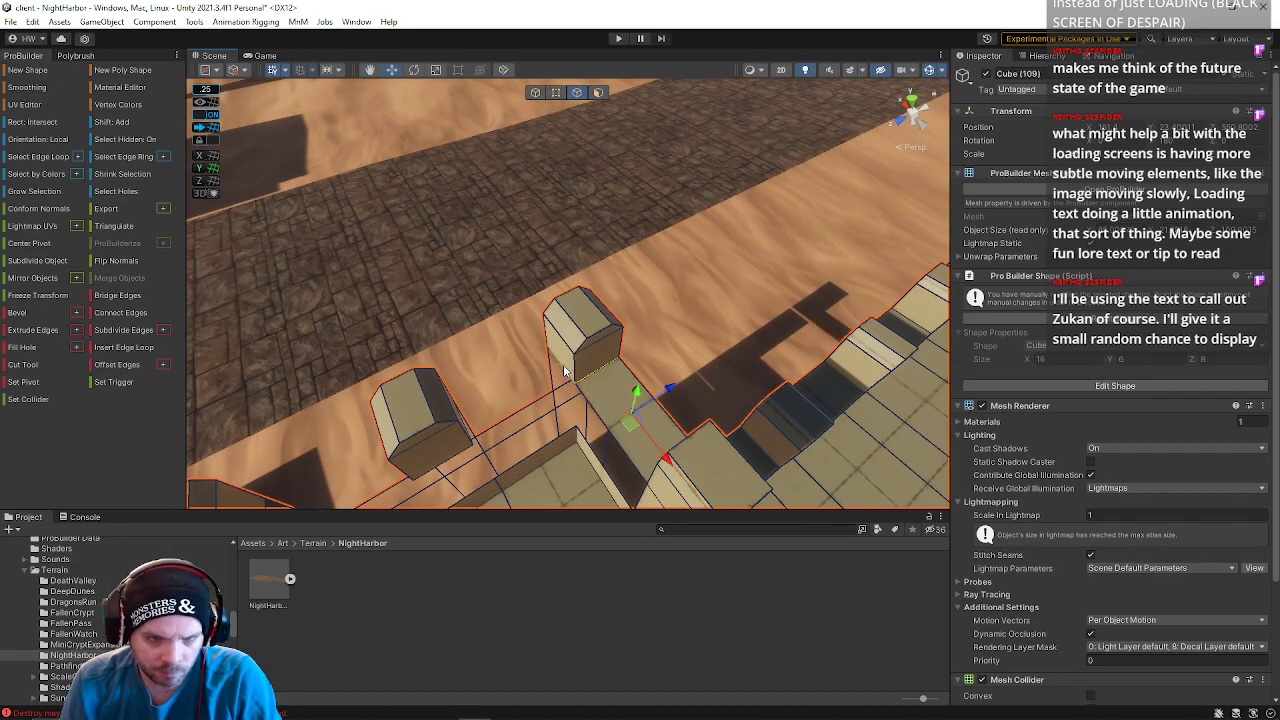
{"action": "left_click", "coordinate": [465, 432], "text": "shift"}
{"action": "right_click_drag", "start_coordinate": [479, 420], "coordinate": [731, 312]}
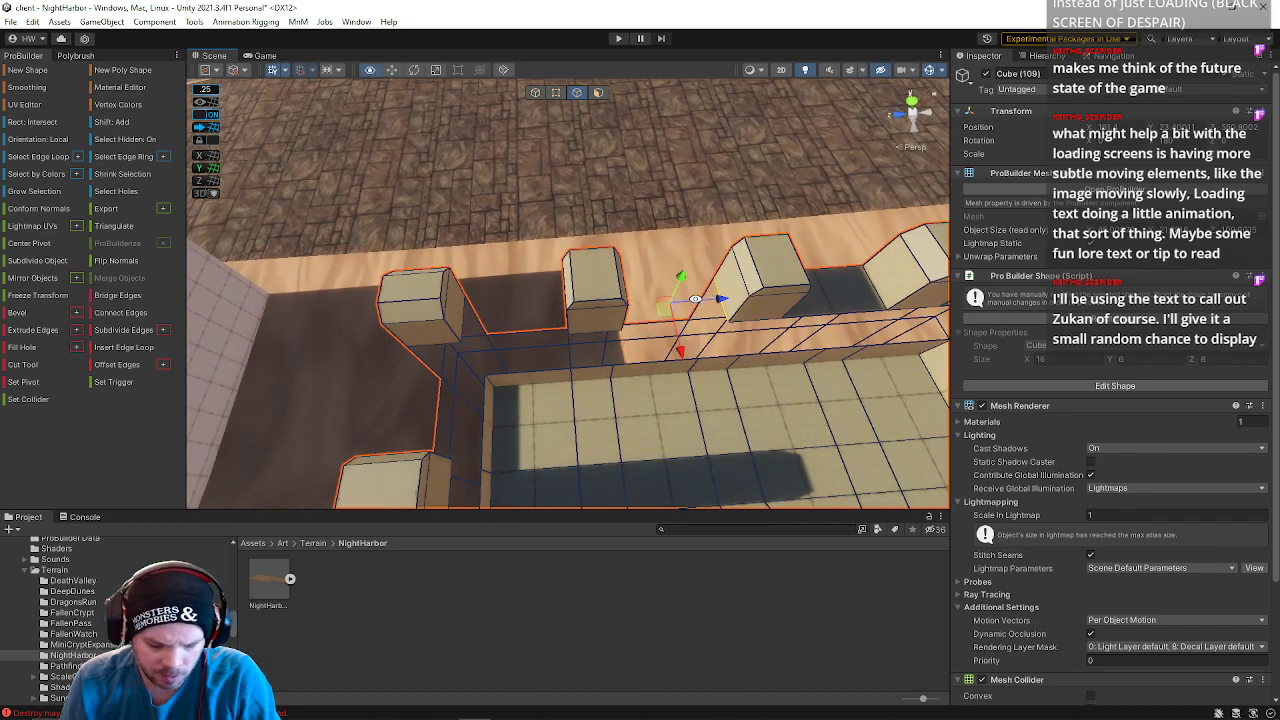
{"action": "left_click", "coordinate": [466, 318]}
{"action": "right_click_drag", "start_coordinate": [466, 318], "coordinate": [570, 316]}
{"action": "left_click", "coordinate": [579, 318], "text": "shift"}
{"action": "key", "text": "alt+b"}
- Bridge the facing merlon edges along the adjoining side to form the top faces of its open gaps
{"action": "left_click_drag", "start_coordinate": [630, 315], "coordinate": [350, 317], "text": "alt"}
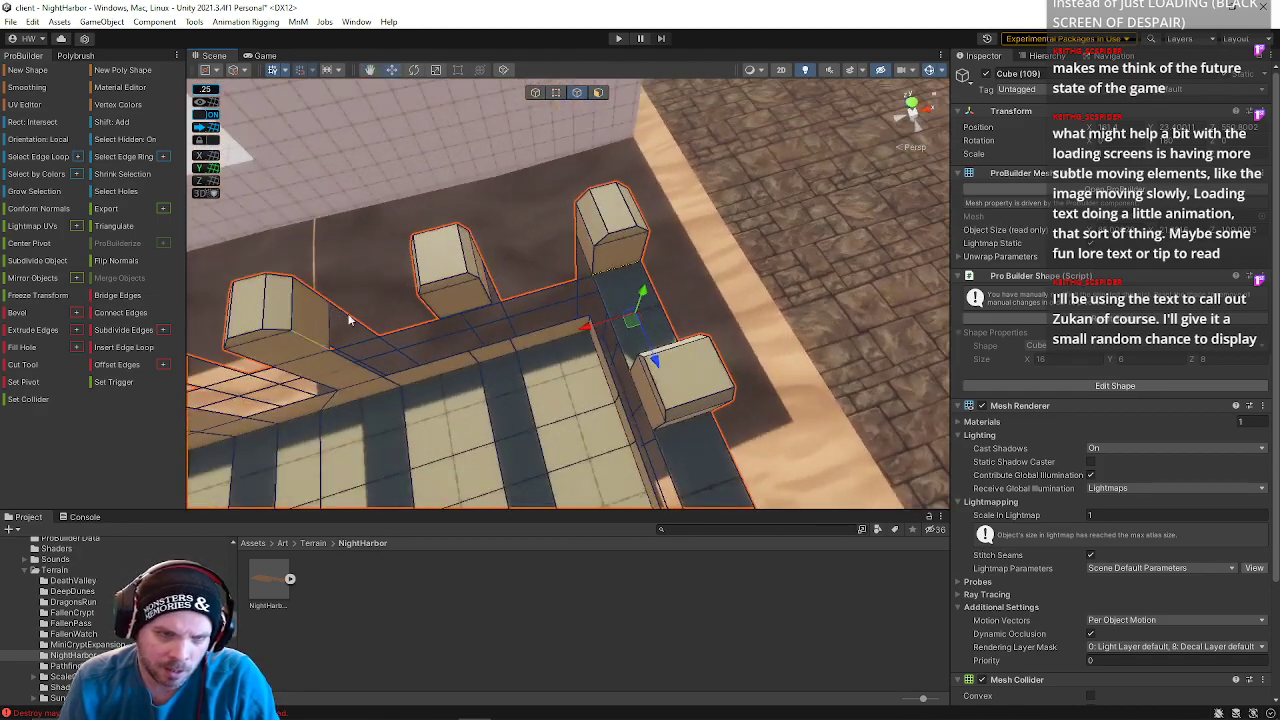
{"action": "left_click", "coordinate": [486, 286]}
{"action": "left_click", "coordinate": [590, 258], "text": "shift"}
{"action": "key", "text": "alt+b"}
{"action": "key", "text": "a"}
{"action": "right_click_drag", "start_coordinate": [579, 270], "coordinate": [520, 284]}
{"action": "right_click_drag", "start_coordinate": [693, 240], "coordinate": [573, 270]}
{"action": "left_click", "coordinate": [540, 238], "text": "shift"}
{"action": "key", "text": "alt+b"}
{"action": "left_click", "coordinate": [558, 272], "text": "shift"}
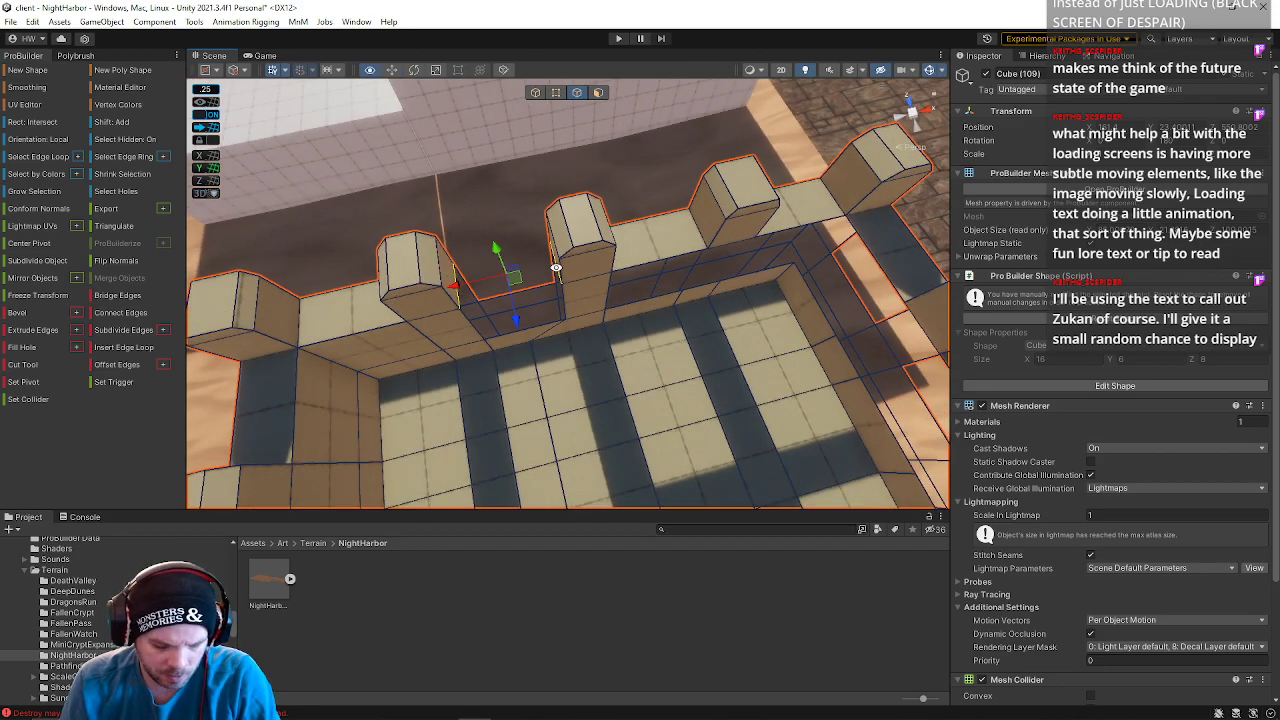
{"action": "key", "text": "alt+b"}
- Bridge the upper inner edges of that side's gaps and merlons down to the parapet, up to the corner
{"action": "left_click", "coordinate": [501, 294]}
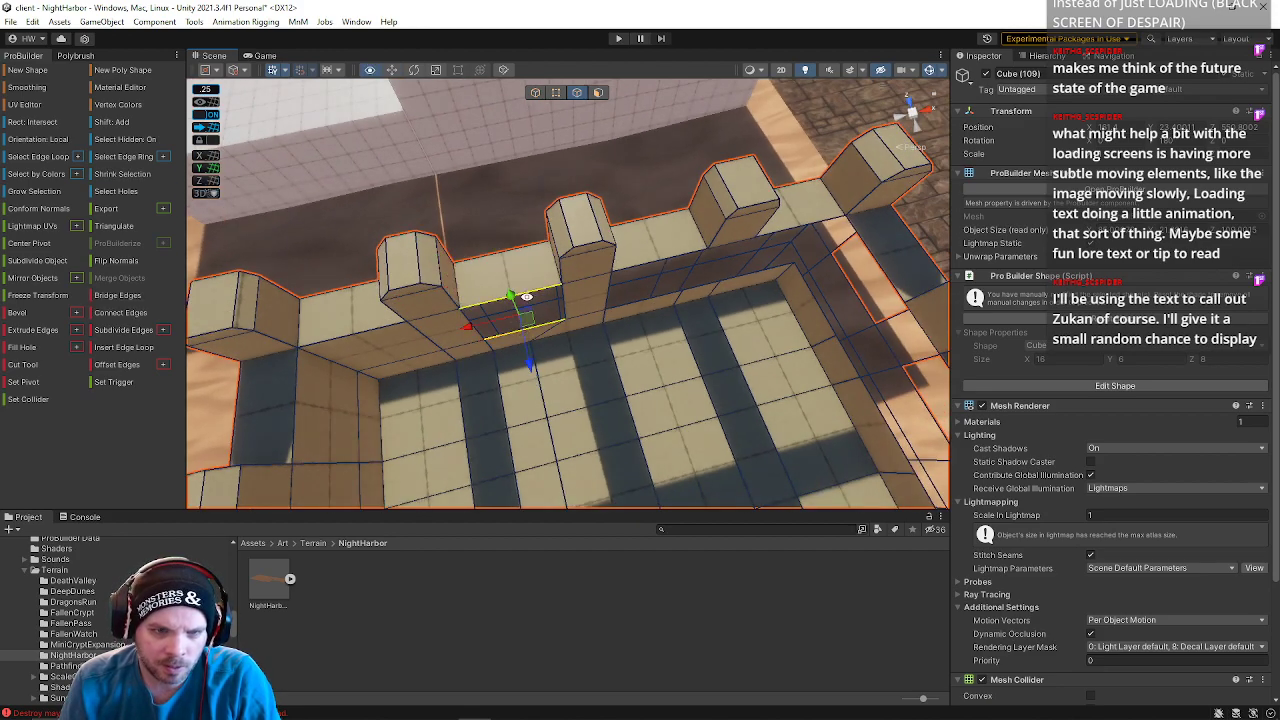
{"action": "left_click", "coordinate": [640, 290]}
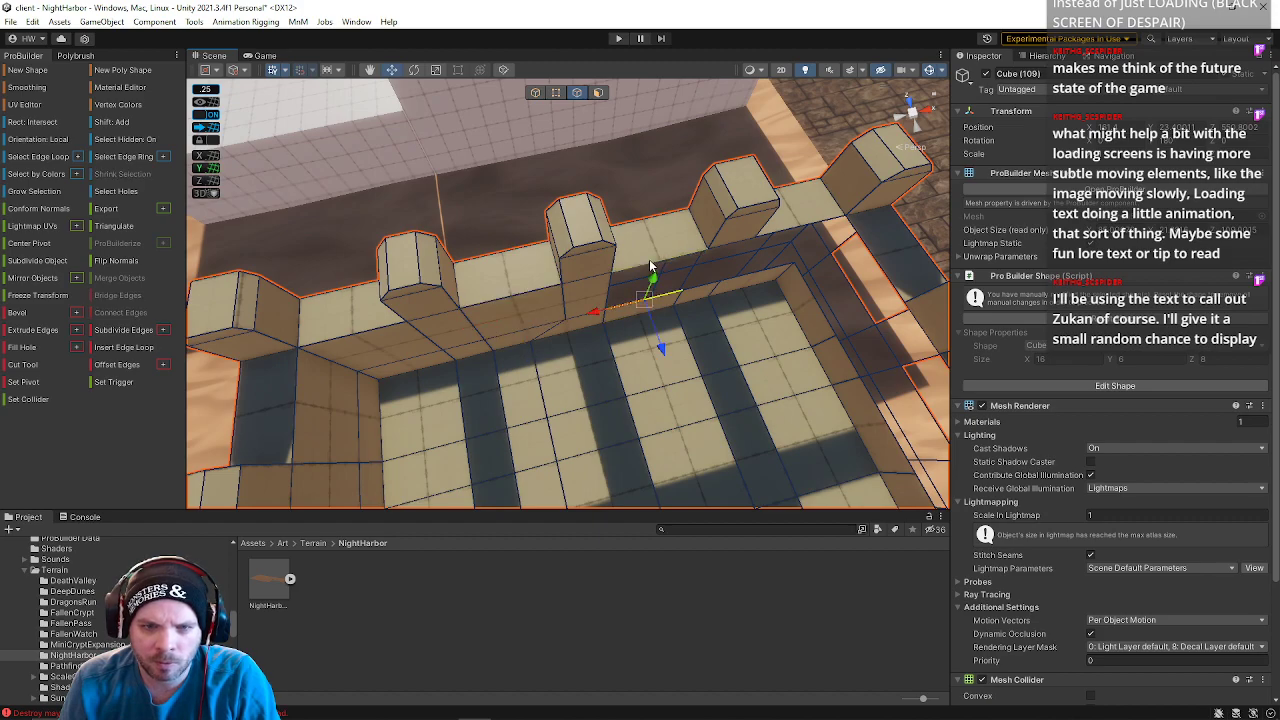
{"action": "left_click", "coordinate": [705, 289]}
{"action": "left_click_drag", "start_coordinate": [701, 285], "coordinate": [564, 223], "text": "alt"}
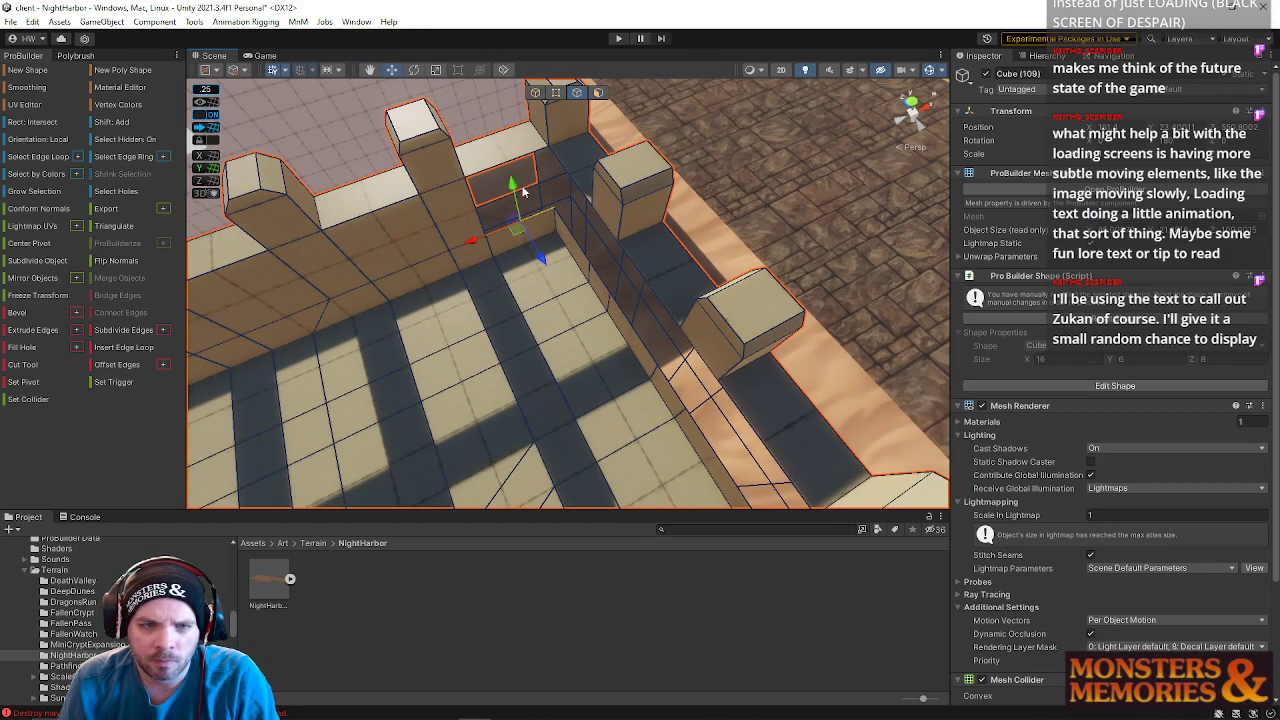
- Past the corner, bridge the inner edges of the first two gaps and the merlon between them down to the parapet
{"action": "left_click", "coordinate": [568, 240]}
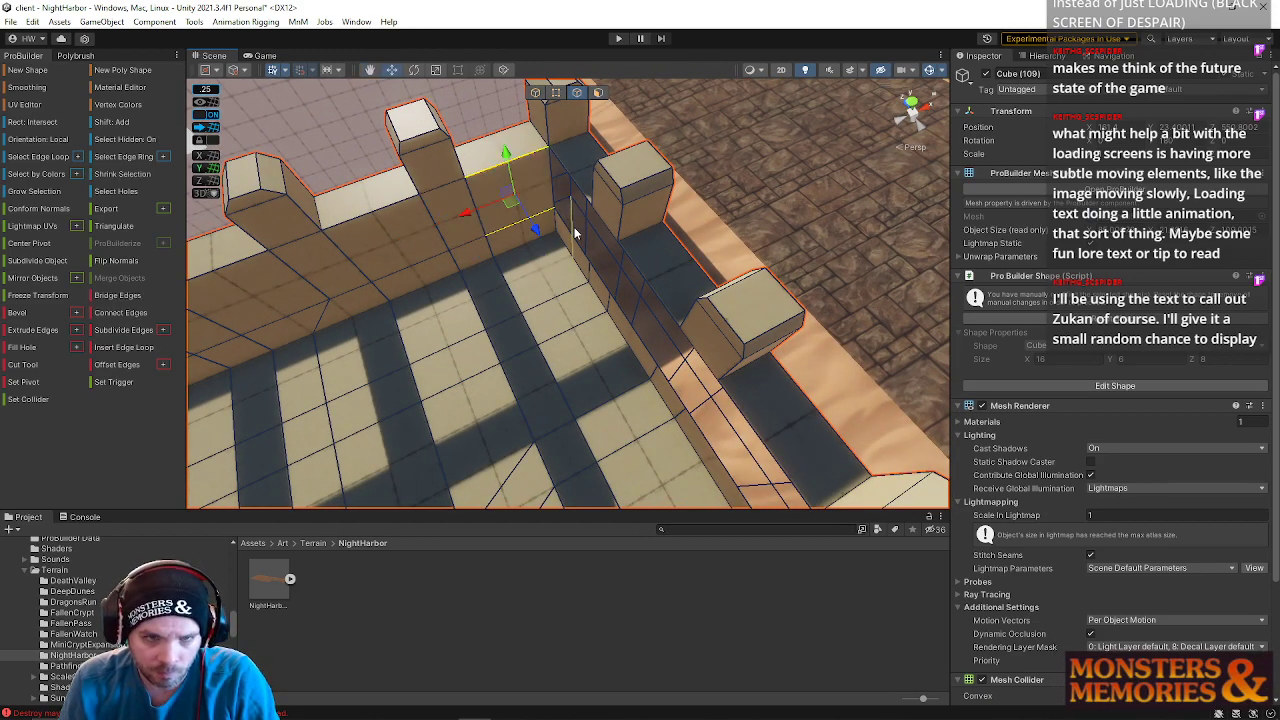
{"action": "left_click", "coordinate": [584, 203], "text": "shift"}
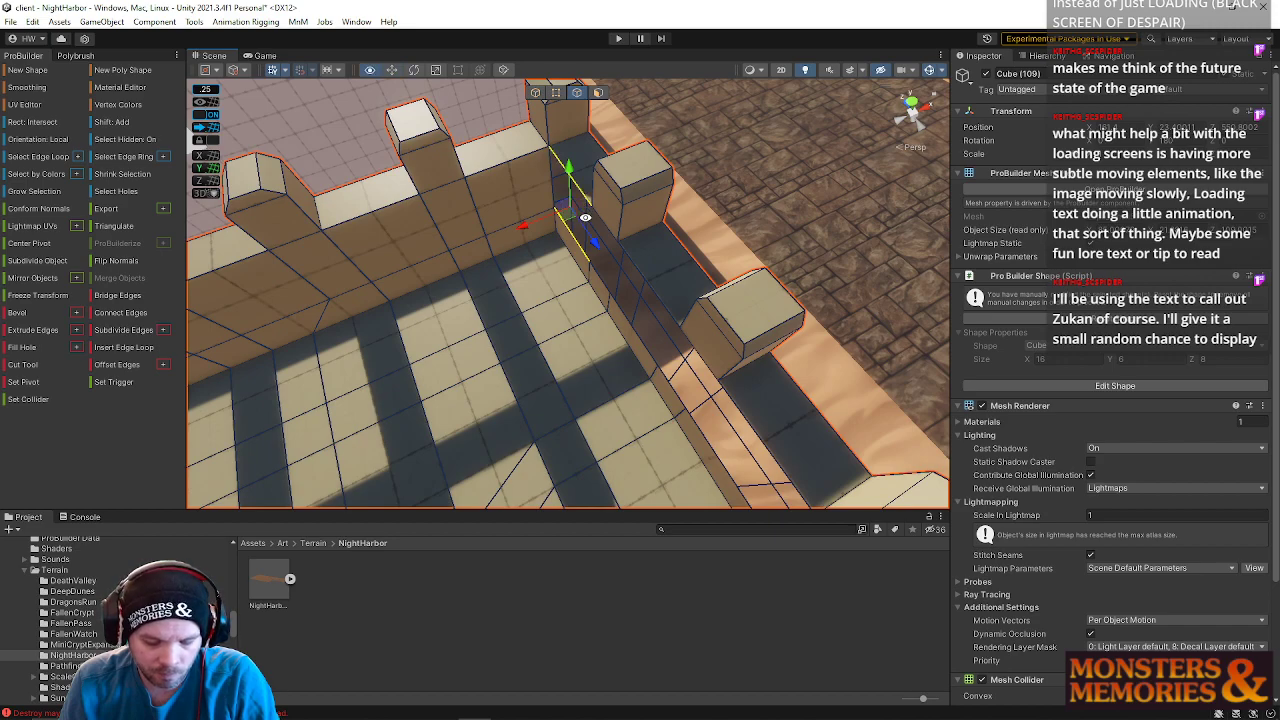
{"action": "left_click", "coordinate": [602, 290]}
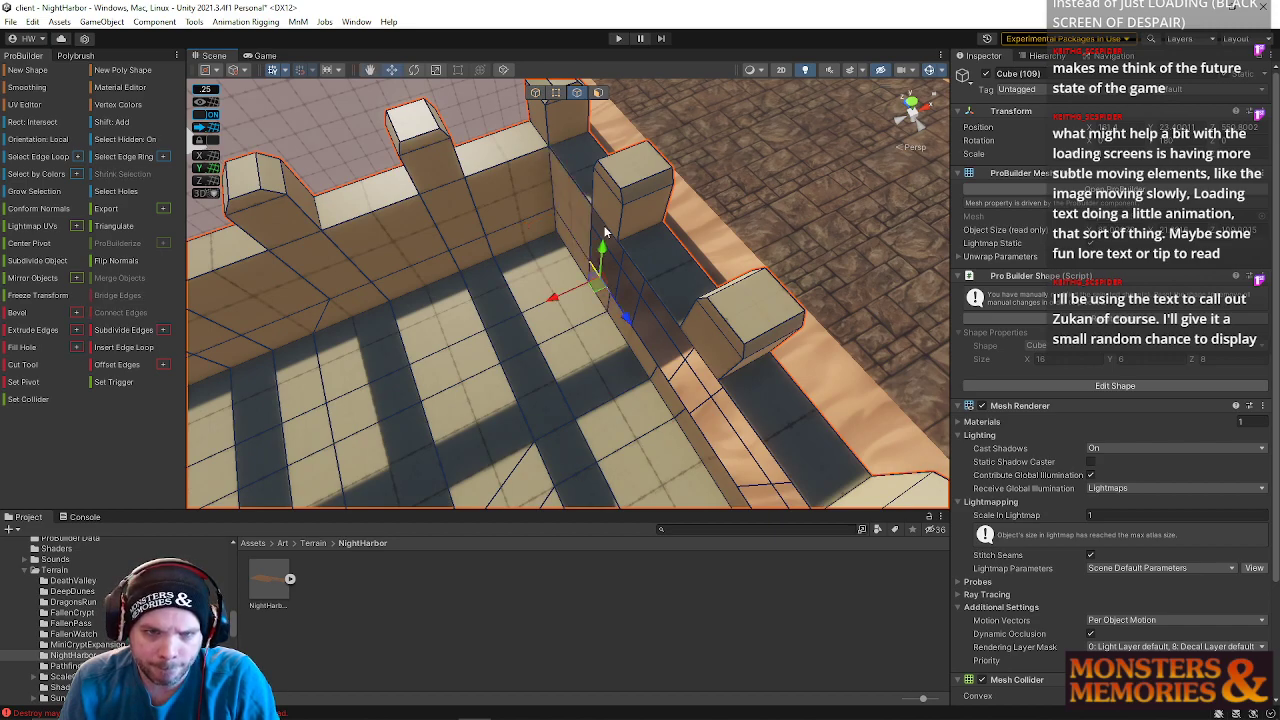
{"action": "left_click", "coordinate": [630, 324]}
- Try to bridge the upper and lower inner edges of the third gap along that side
{"action": "left_click_drag", "start_coordinate": [552, 292], "coordinate": [754, 246], "text": "alt"}
{"action": "left_click", "coordinate": [694, 308]}
{"action": "left_click", "coordinate": [680, 366], "text": "shift"}
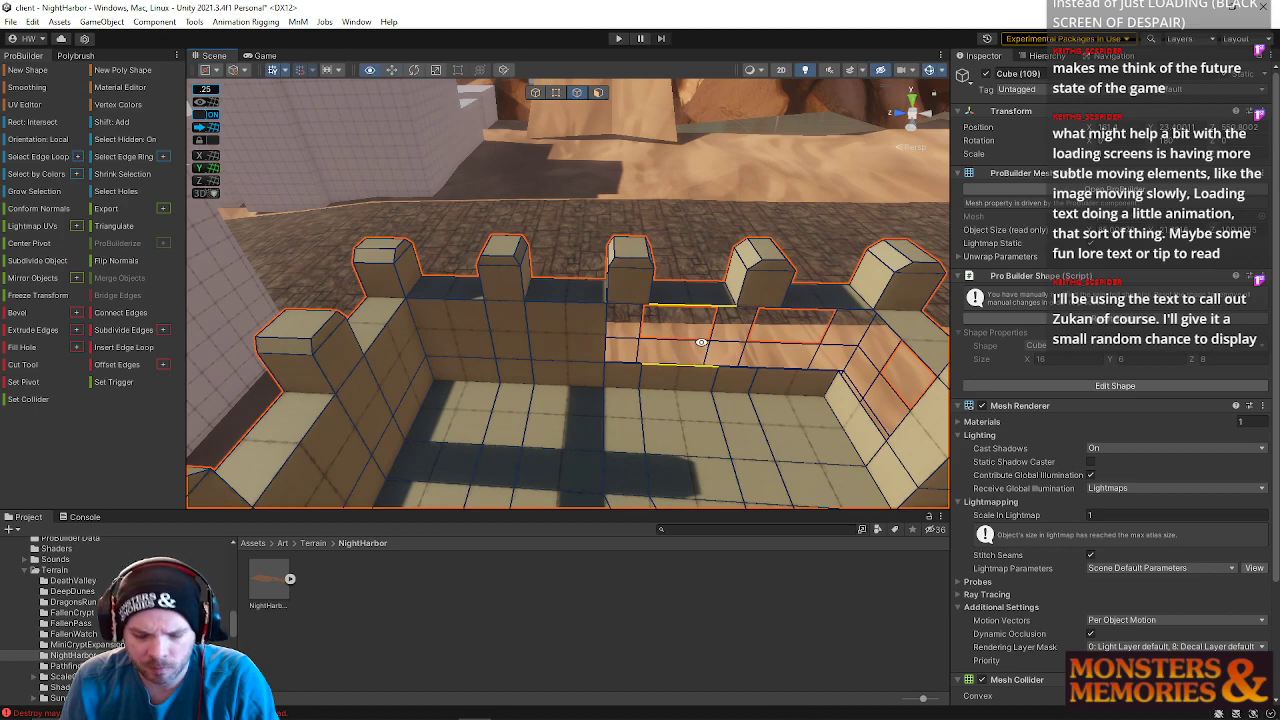
{"action": "left_click_drag", "start_coordinate": [672, 346], "coordinate": [745, 349], "text": "alt"}
- Switch from the terrain back to the city wall by selecting its mesh as an object
{"action": "left_click", "coordinate": [614, 366]}
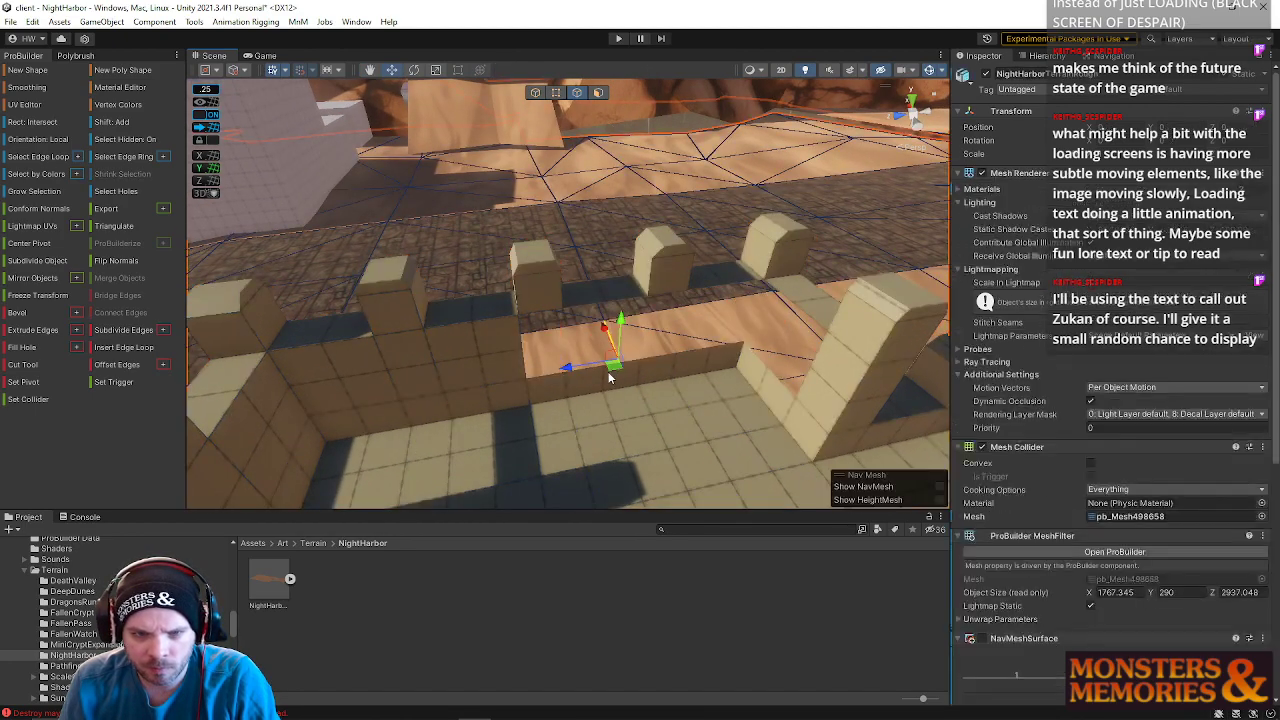
{"action": "left_click_drag", "start_coordinate": [608, 345], "coordinate": [540, 133], "text": "alt"}
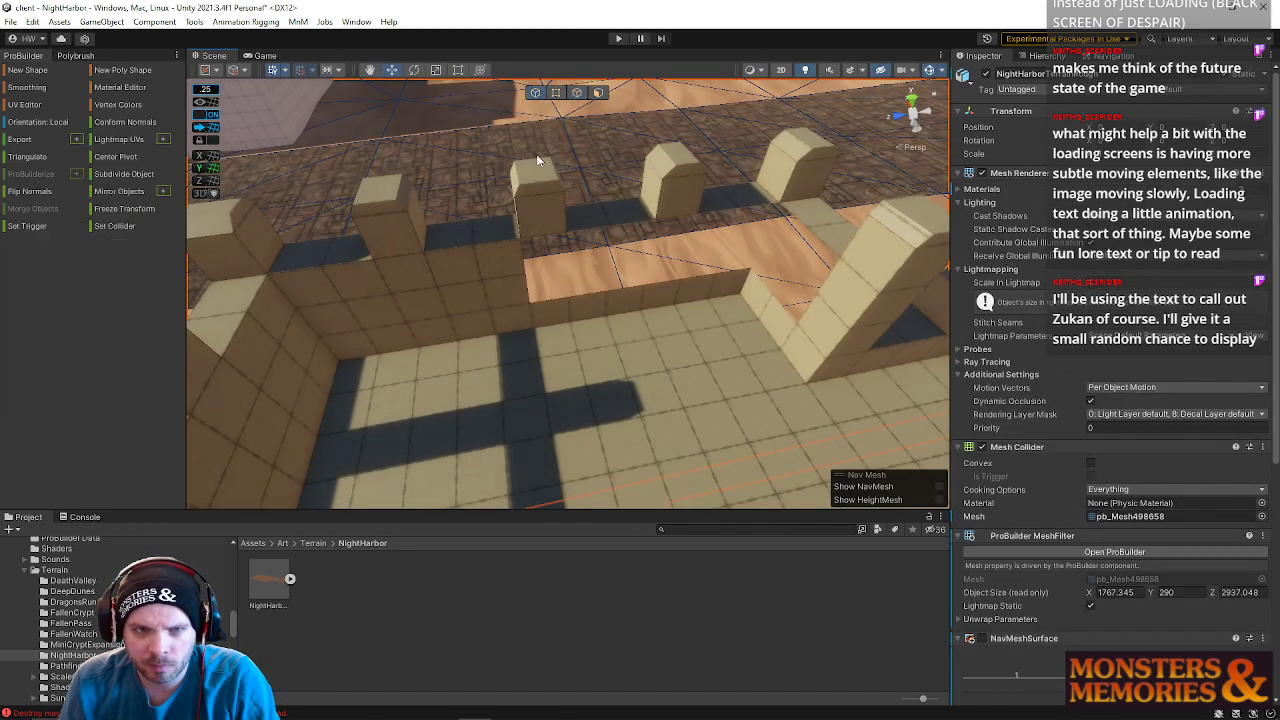
{"action": "left_click", "coordinate": [536, 94]}
{"action": "left_click", "coordinate": [529, 214]}
{"action": "left_click_drag", "start_coordinate": [529, 214], "coordinate": [522, 258], "text": "alt"}
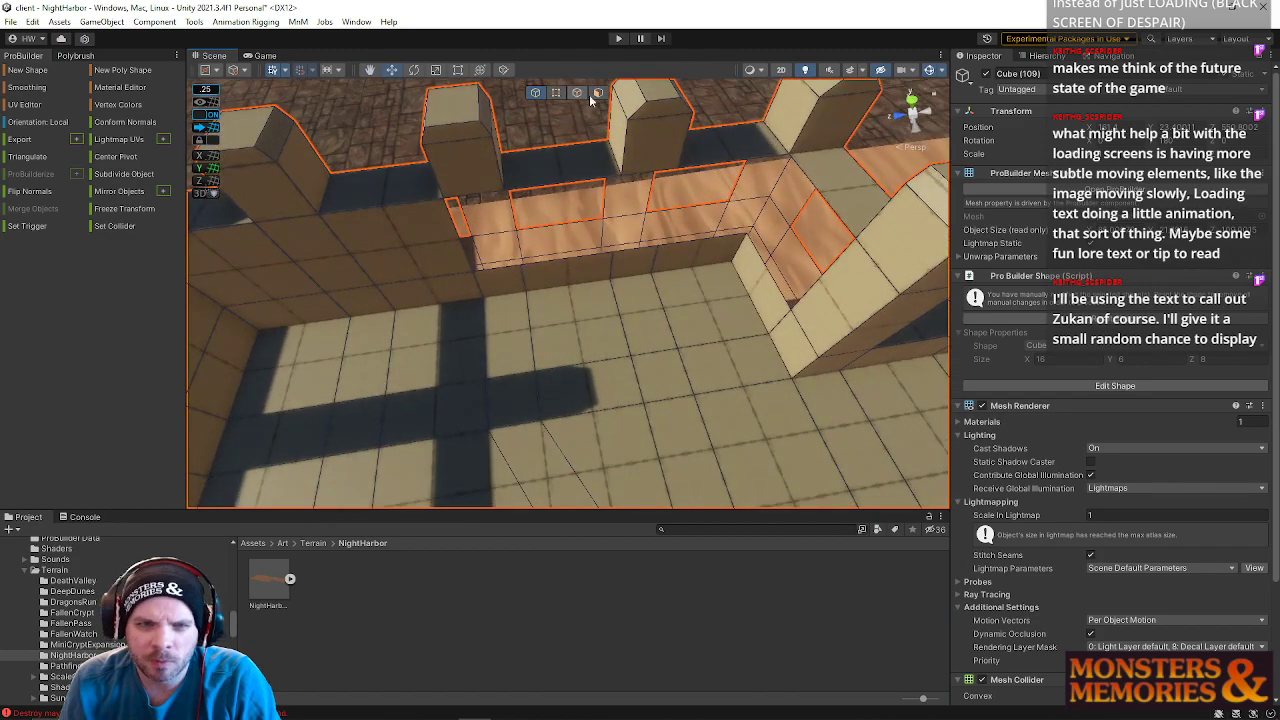
- Bridge the upper and lower inner edges of the open parapet sections beside the corner, including the one just past it
{"action": "left_click", "coordinate": [577, 93]}
{"action": "left_click", "coordinate": [553, 260]}
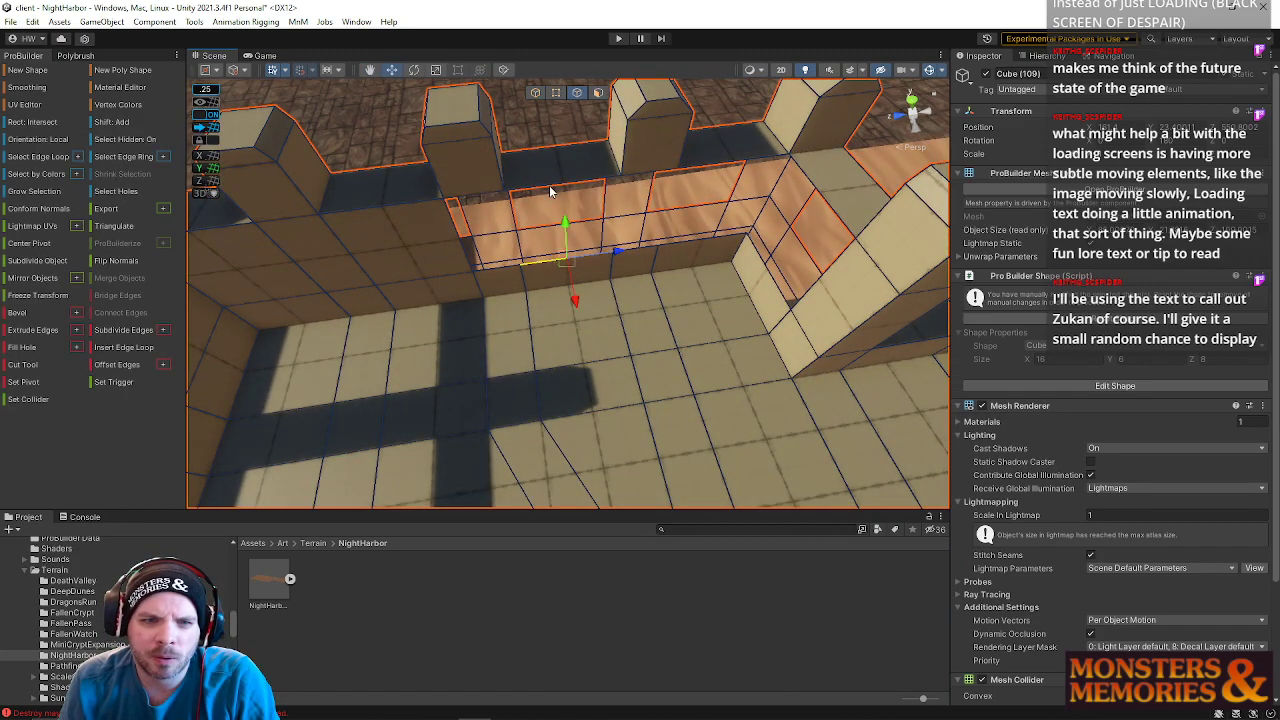
{"action": "left_click", "coordinate": [548, 187], "text": "shift"}
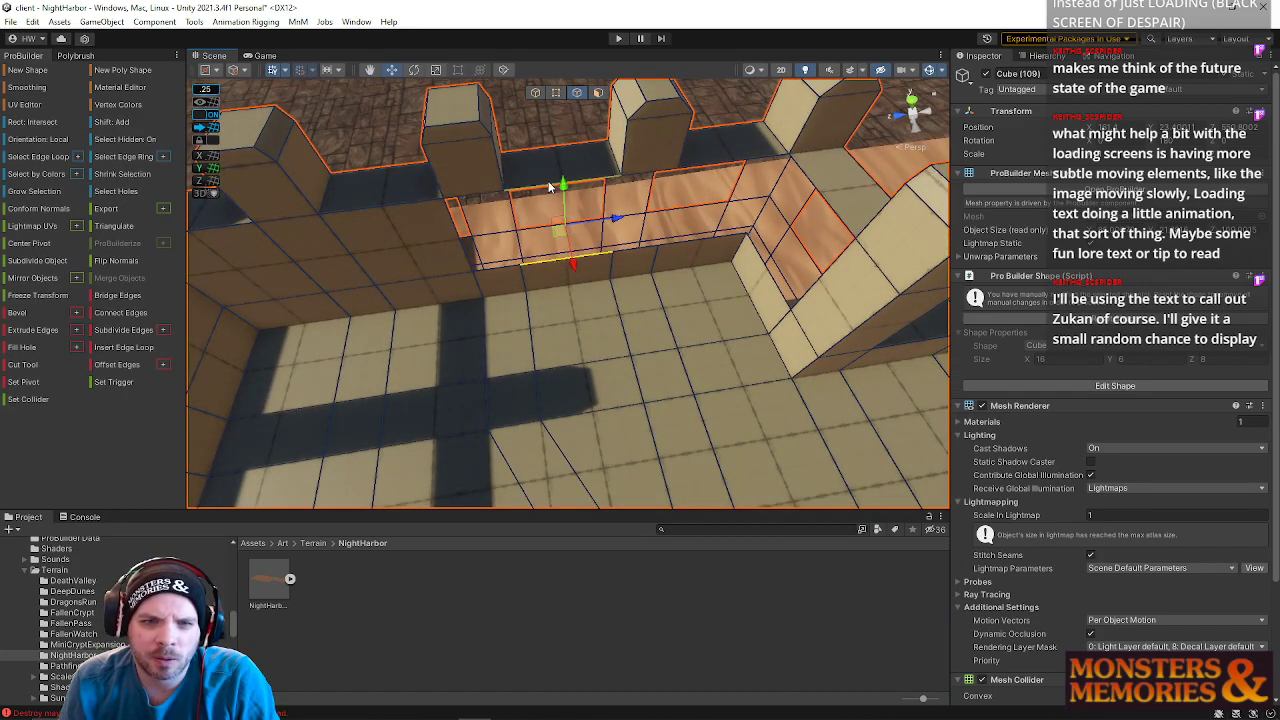
{"action": "left_click", "coordinate": [720, 248]}
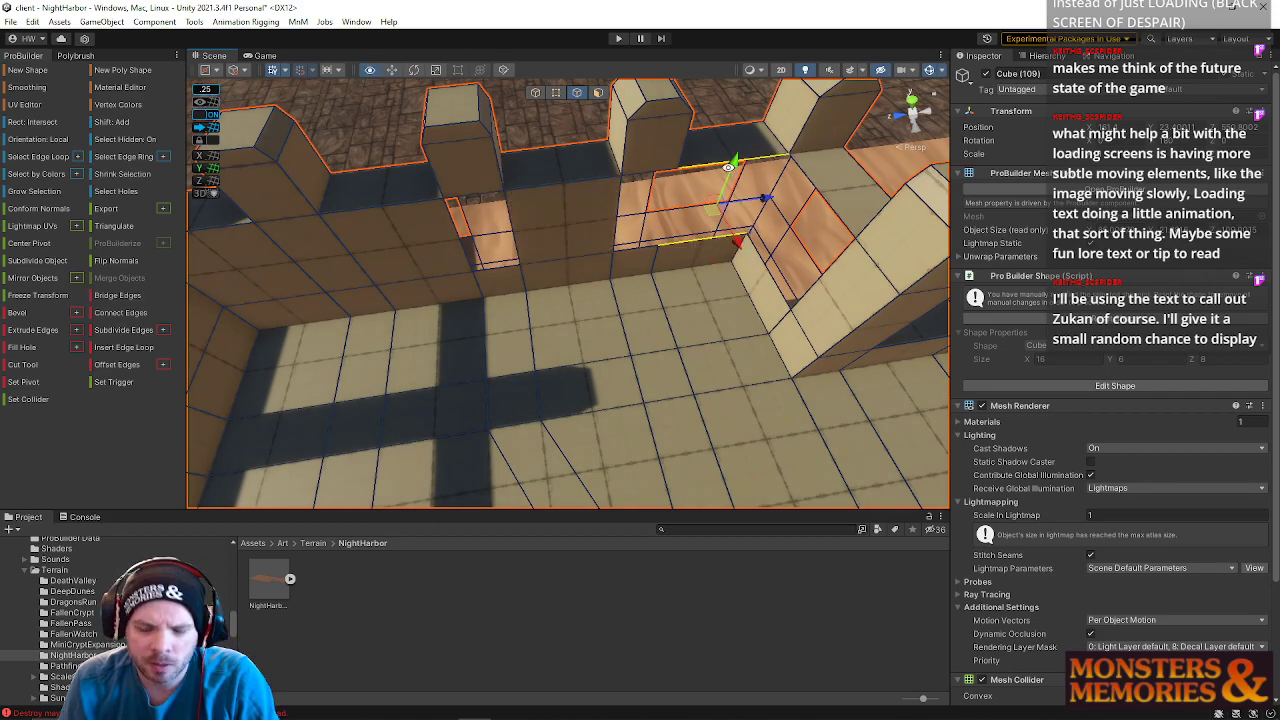
{"action": "key", "text": "alt+b"}
{"action": "left_click", "coordinate": [779, 291]}
{"action": "left_click", "coordinate": [819, 199], "text": "shift"}
{"action": "key", "text": "alt+b"}
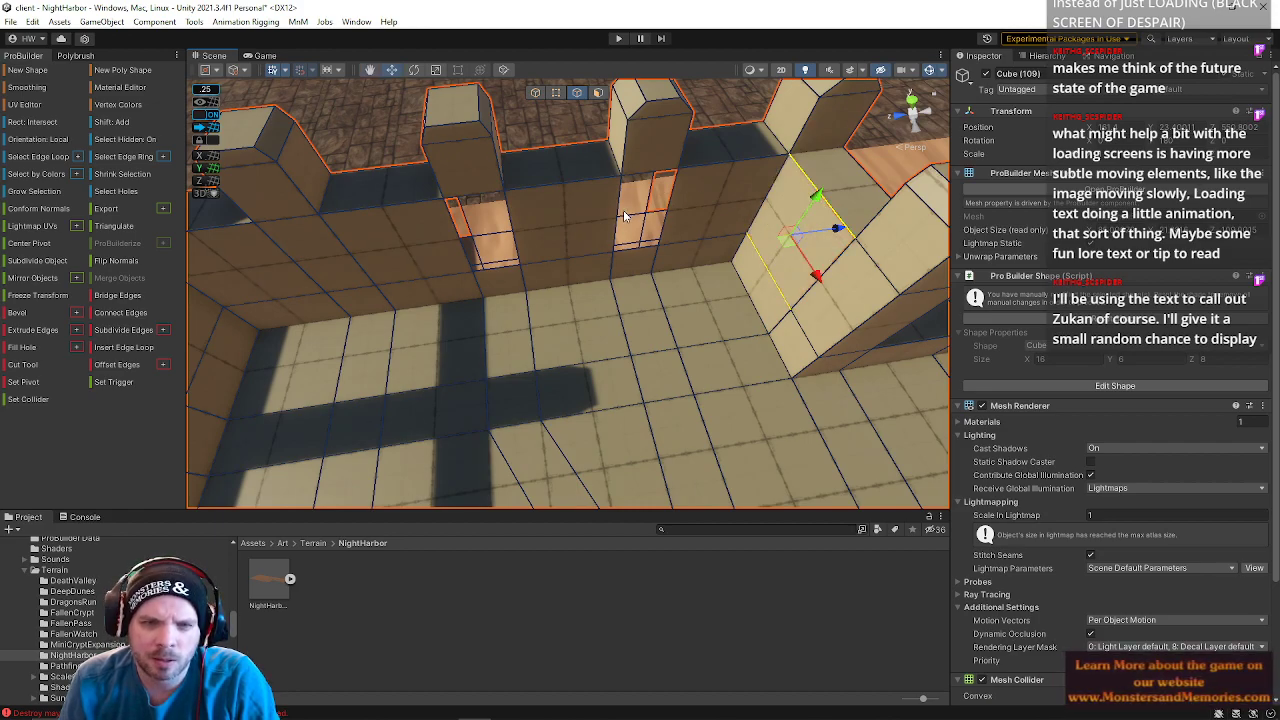
- Bridge the side edges of the two remaining inner openings beneath the merlons
{"action": "left_click", "coordinate": [617, 222]}
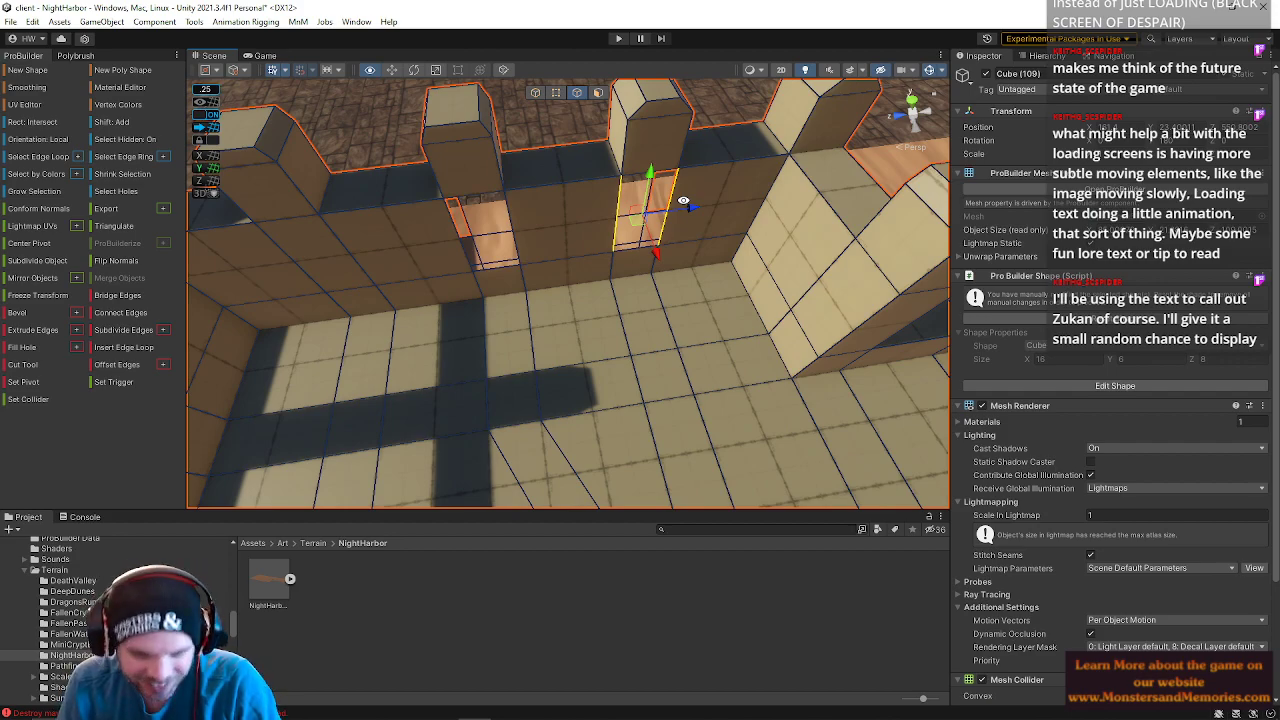
{"action": "left_click", "coordinate": [468, 258]}
{"action": "left_click", "coordinate": [510, 205], "text": "shift"}
{"action": "key", "text": "alt+b"}
- On the outer face of the raised section, bridge the upper and lower edges of the first two gaps
{"action": "mouse_move", "coordinate": [512, 277]}
{"action": "right_mouse_down"}
{"action": "mouse_move", "coordinate": [257, 243]}
{"action": "mouse_move", "coordinate": [314, 212]}
{"action": "mouse_move", "coordinate": [507, 296]}
{"action": "right_mouse_up"}
{"action": "left_click", "coordinate": [566, 311]}
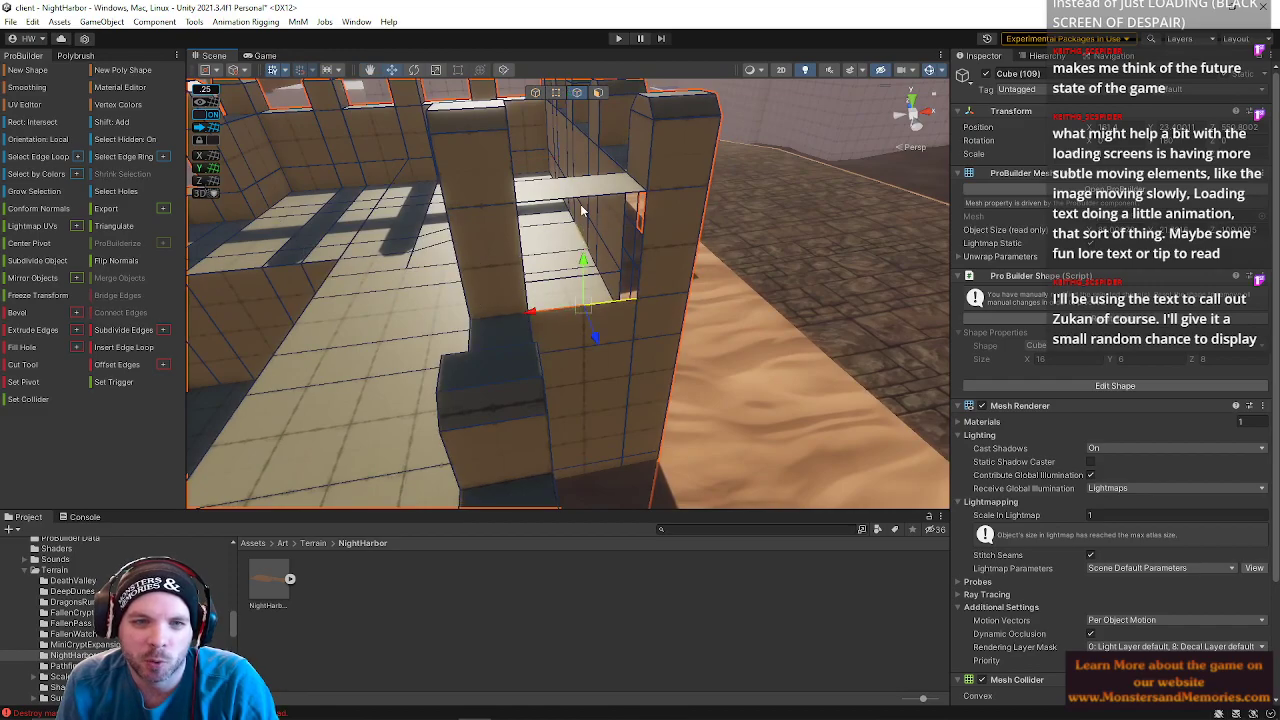
{"action": "left_click", "coordinate": [577, 198], "text": "shift"}
{"action": "right_click_drag", "start_coordinate": [660, 228], "coordinate": [609, 345]}
{"action": "left_click", "coordinate": [612, 330]}
{"action": "left_click", "coordinate": [616, 213], "text": "shift"}
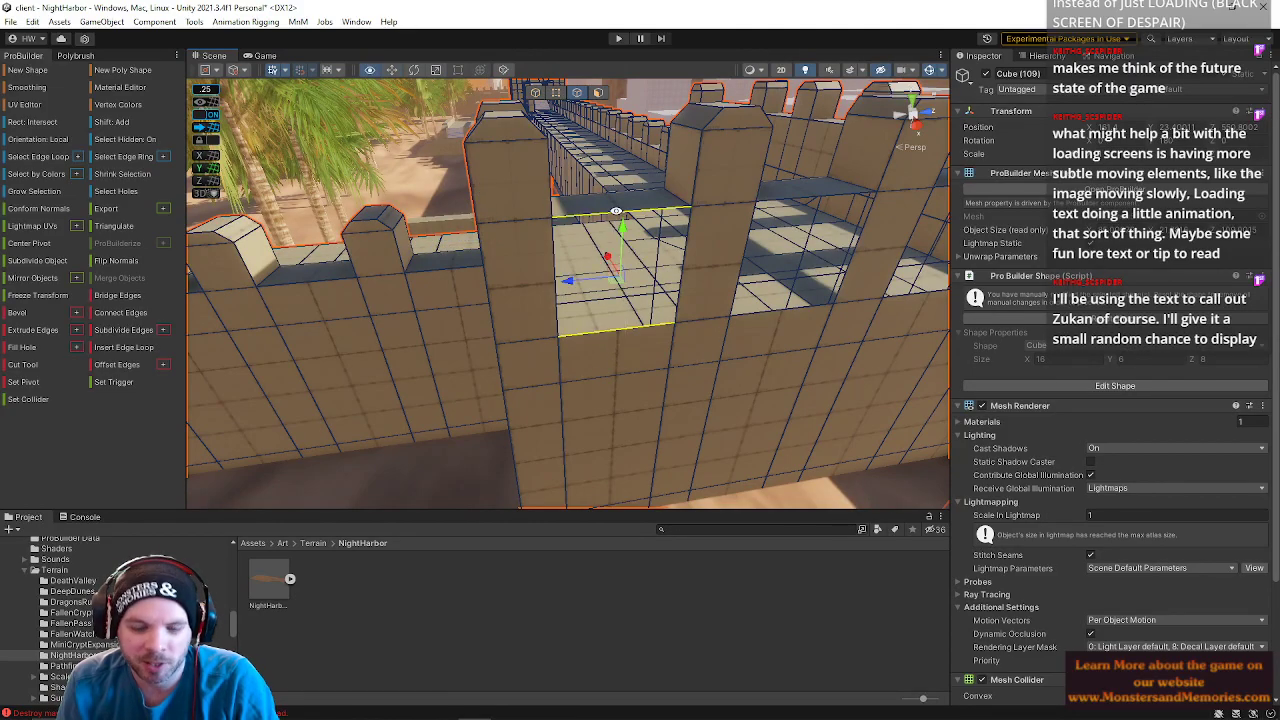
{"action": "key", "text": "alt+b"}
- Bridge the outer upper and lower edges of the next three gaps along that side, up to the corner
{"action": "right_click_drag", "start_coordinate": [643, 315], "coordinate": [603, 306]}
{"action": "left_click", "coordinate": [602, 299]}
{"action": "left_click", "coordinate": [600, 214], "text": "shift"}
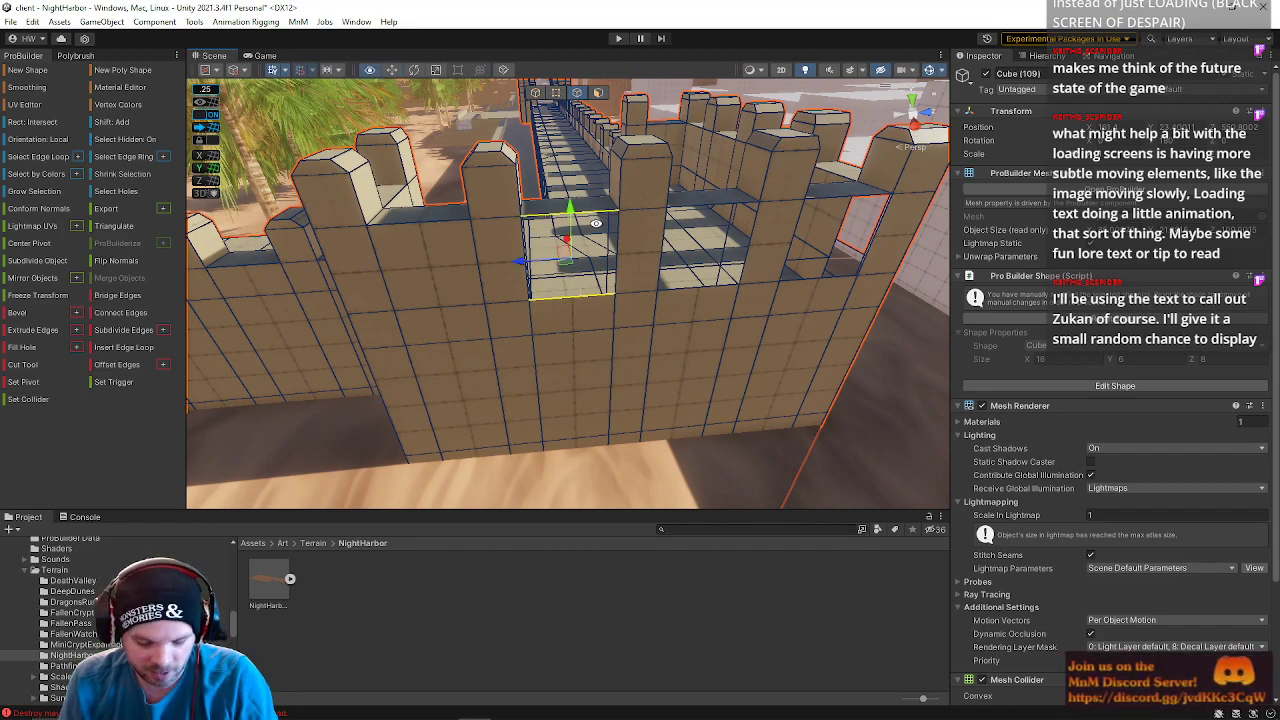
{"action": "key", "text": "alt+b"}
{"action": "left_click", "coordinate": [707, 288]}
{"action": "left_click", "coordinate": [713, 207], "text": "shift"}
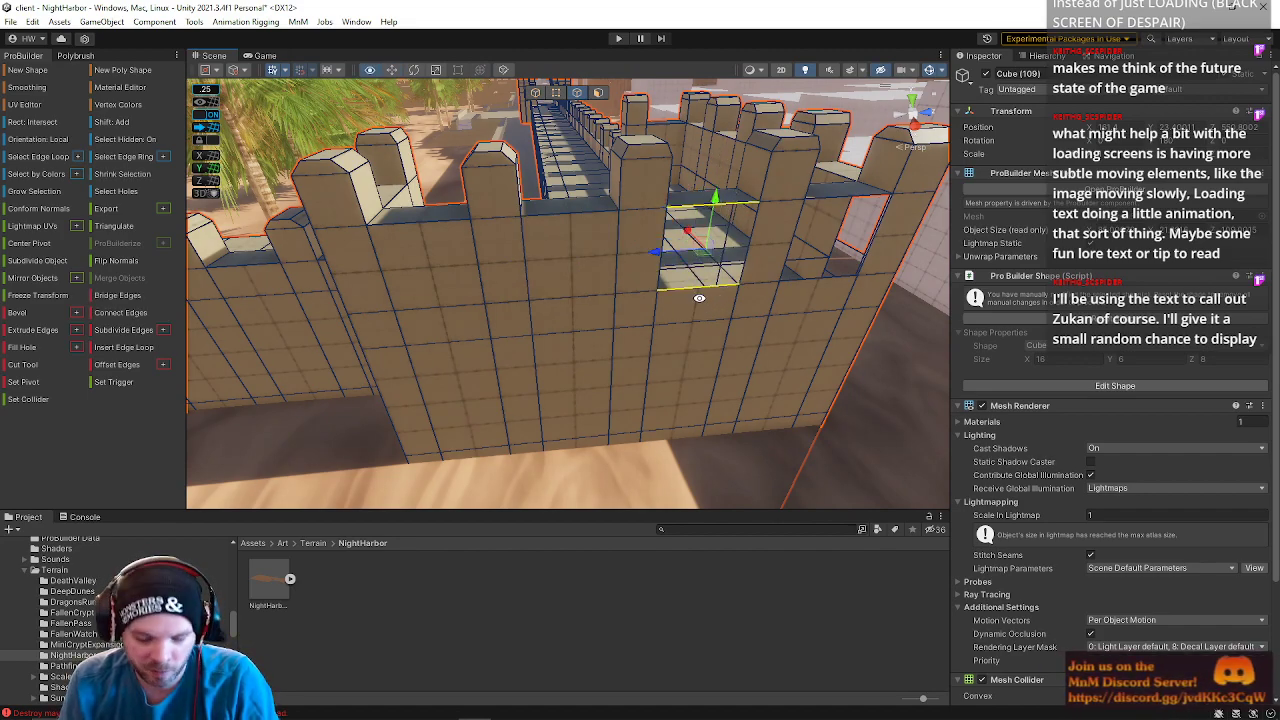
{"action": "key", "text": "alt+b"}
{"action": "right_click_drag", "start_coordinate": [778, 308], "coordinate": [718, 310]}
{"action": "left_click", "coordinate": [665, 229]}
{"action": "left_click", "coordinate": [662, 316], "text": "shift"}
{"action": "key", "text": "alt+b"}
- Around the corner, bridge the outer upper and lower edges of the first two gaps between the merlons
{"action": "right_click_drag", "start_coordinate": [721, 329], "coordinate": [480, 328]}
{"action": "left_click", "coordinate": [467, 355]}
{"action": "left_click", "coordinate": [465, 253], "text": "shift"}
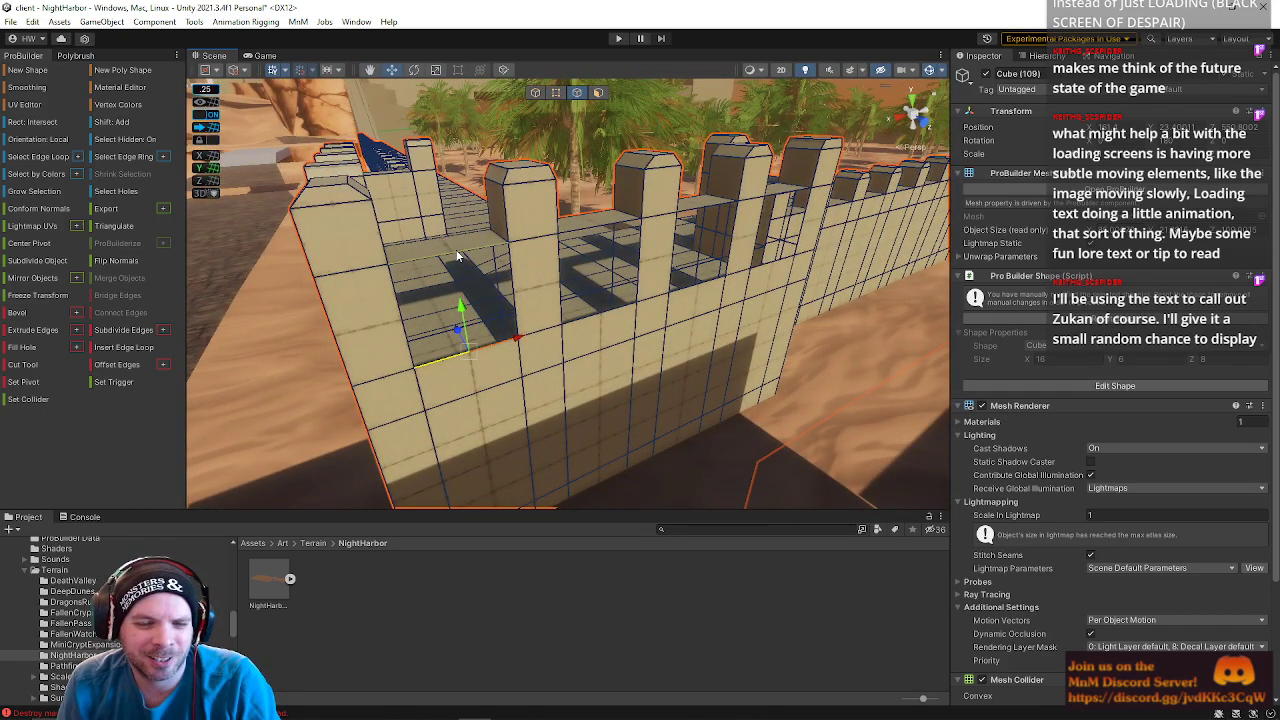
{"action": "key", "text": "alt+b"}
{"action": "left_click", "coordinate": [606, 317]}
{"action": "left_click", "coordinate": [604, 233], "text": "shift"}
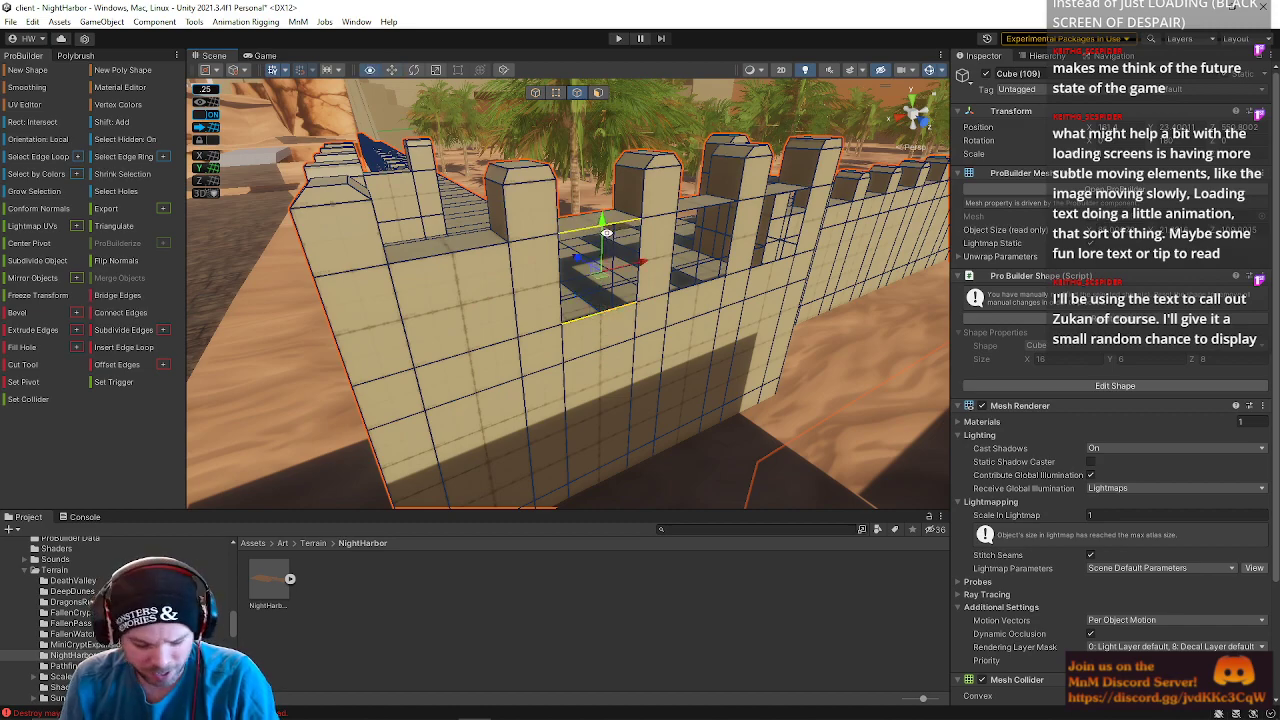
{"action": "key", "text": "alt+b"}
- Bridge the outer edges of the third gap and of the last opening at the end of that side
{"action": "left_click", "coordinate": [691, 290]}
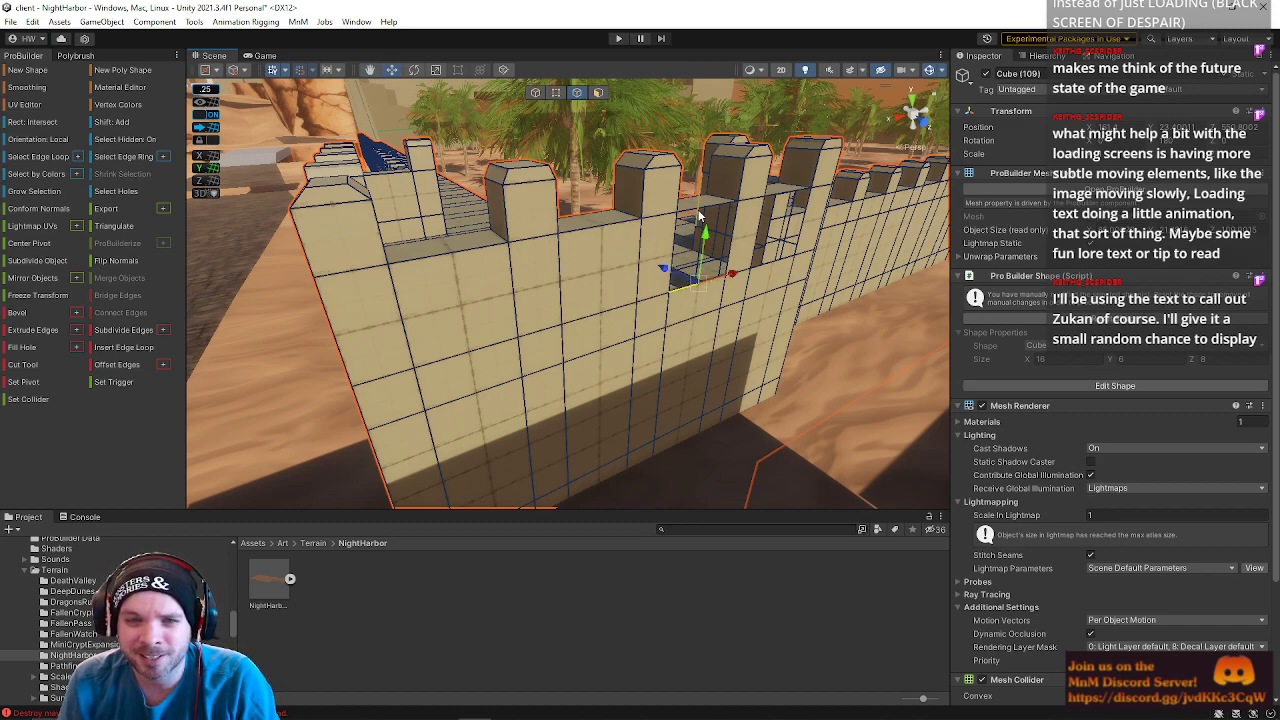
{"action": "left_click", "coordinate": [700, 212], "text": "shift"}
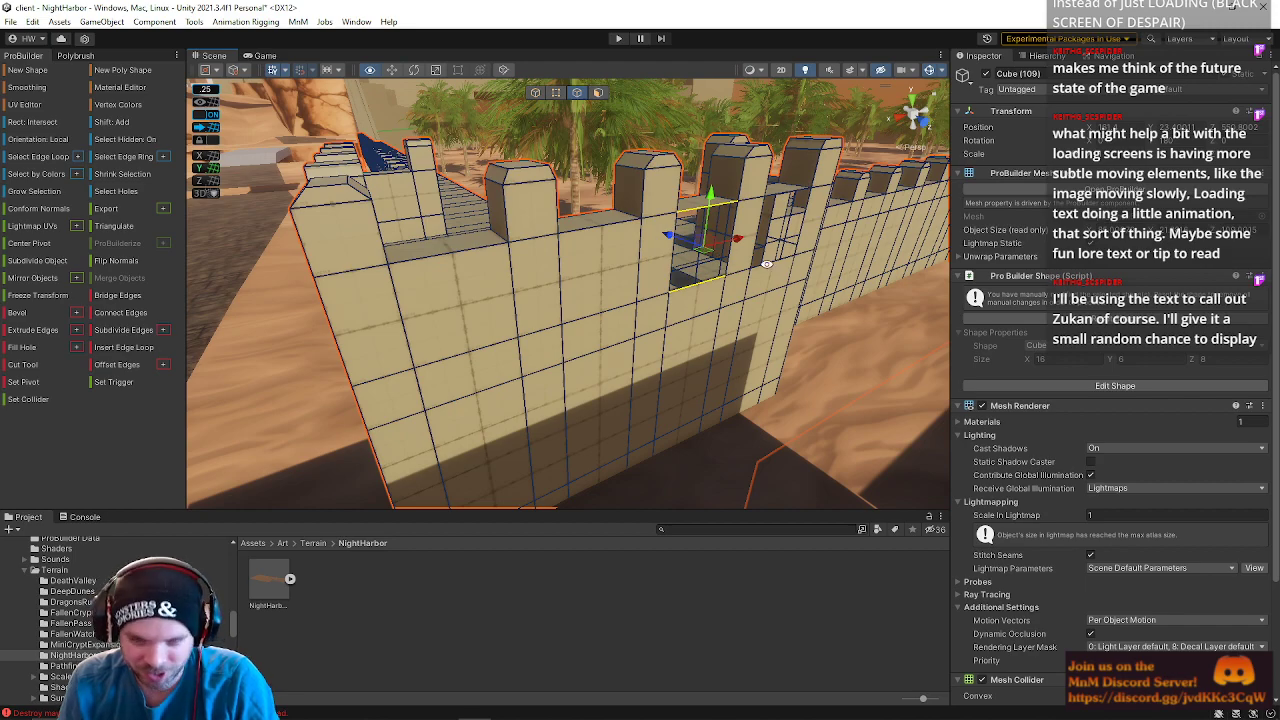
{"action": "key", "text": "alt+b"}
{"action": "left_click", "coordinate": [753, 246]}
{"action": "left_click", "coordinate": [812, 224], "text": "shift"}
{"action": "left_click", "coordinate": [766, 252], "text": "shift"}
{"action": "left_click", "coordinate": [752, 252], "text": "shift"}
{"action": "key", "text": "alt+b"}
{"action": "right_click_drag", "start_coordinate": [750, 246], "coordinate": [68, 188]}
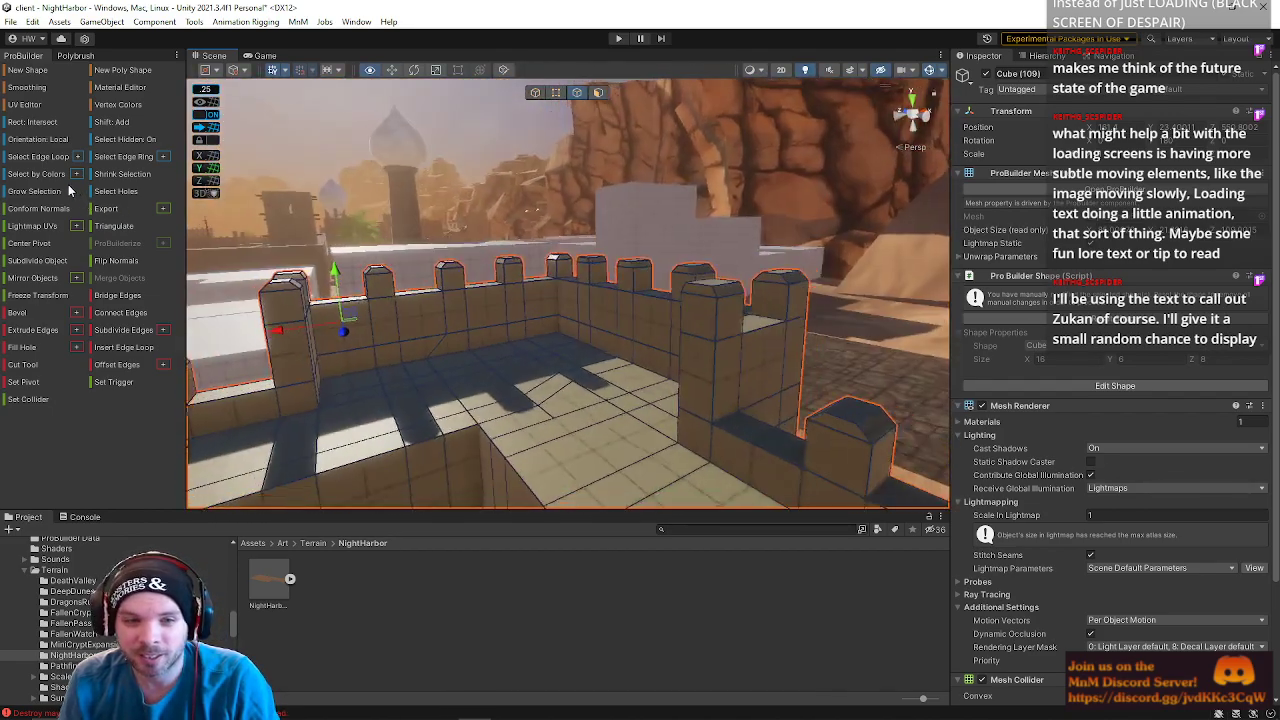
- Raise the horizontal edge loop running around the inner face of the raised parapet
{"action": "left_click", "coordinate": [419, 146]}
{"action": "right_click_drag", "start_coordinate": [440, 170], "coordinate": [490, 229]}
{"action": "right_click_drag", "start_coordinate": [570, 214], "coordinate": [520, 266]}
{"action": "left_click", "coordinate": [501, 237]}
{"action": "left_click", "coordinate": [599, 93]}
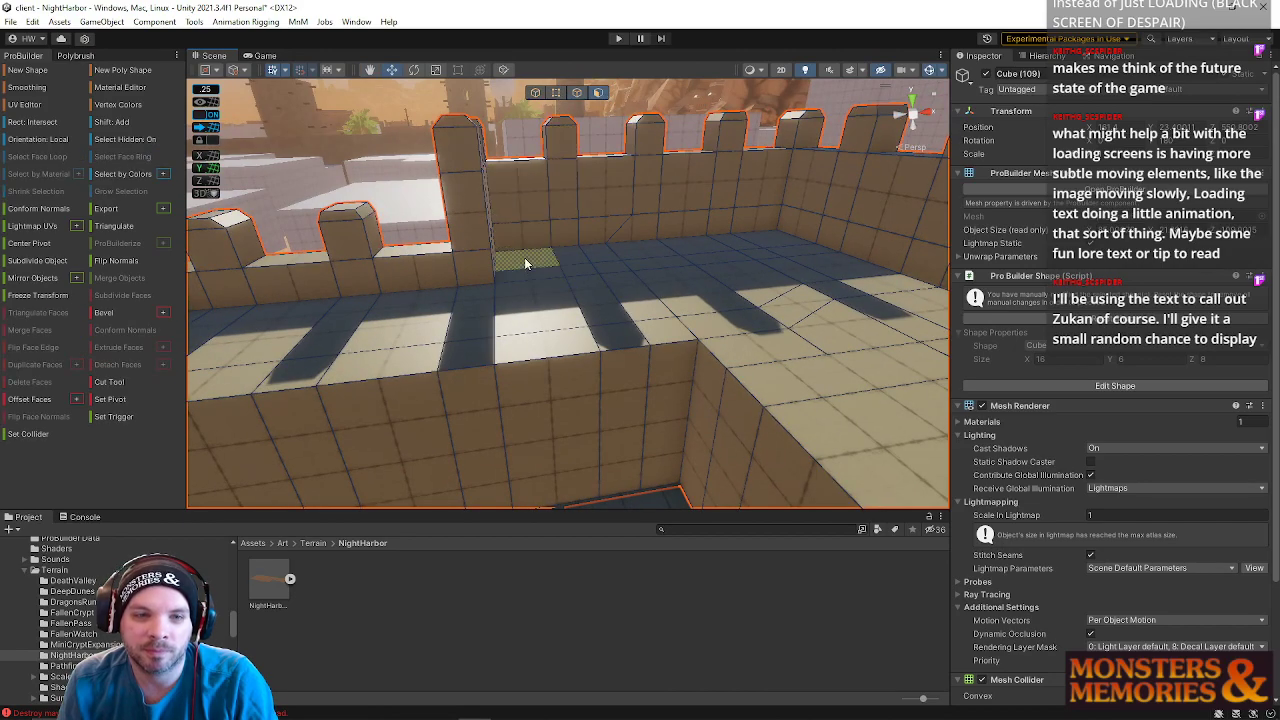
{"action": "left_click", "coordinate": [515, 244]}
{"action": "left_click", "coordinate": [577, 93]}
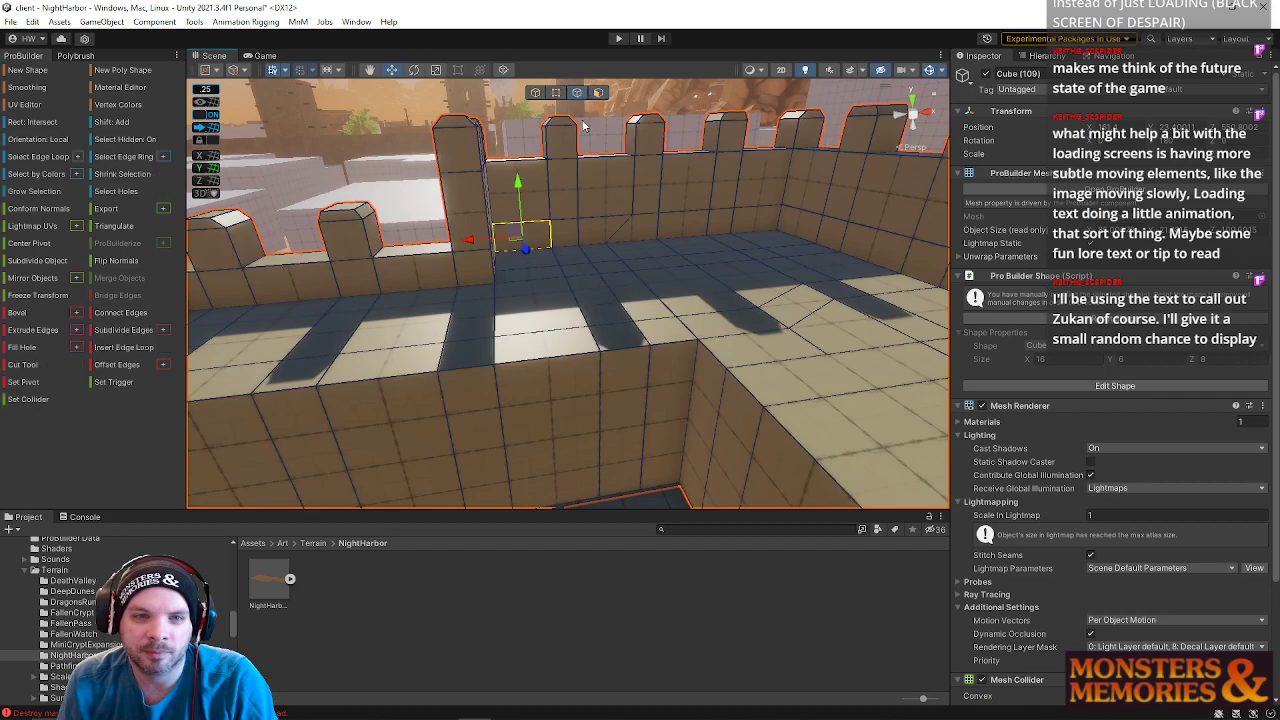
{"action": "left_click", "coordinate": [899, 237]}
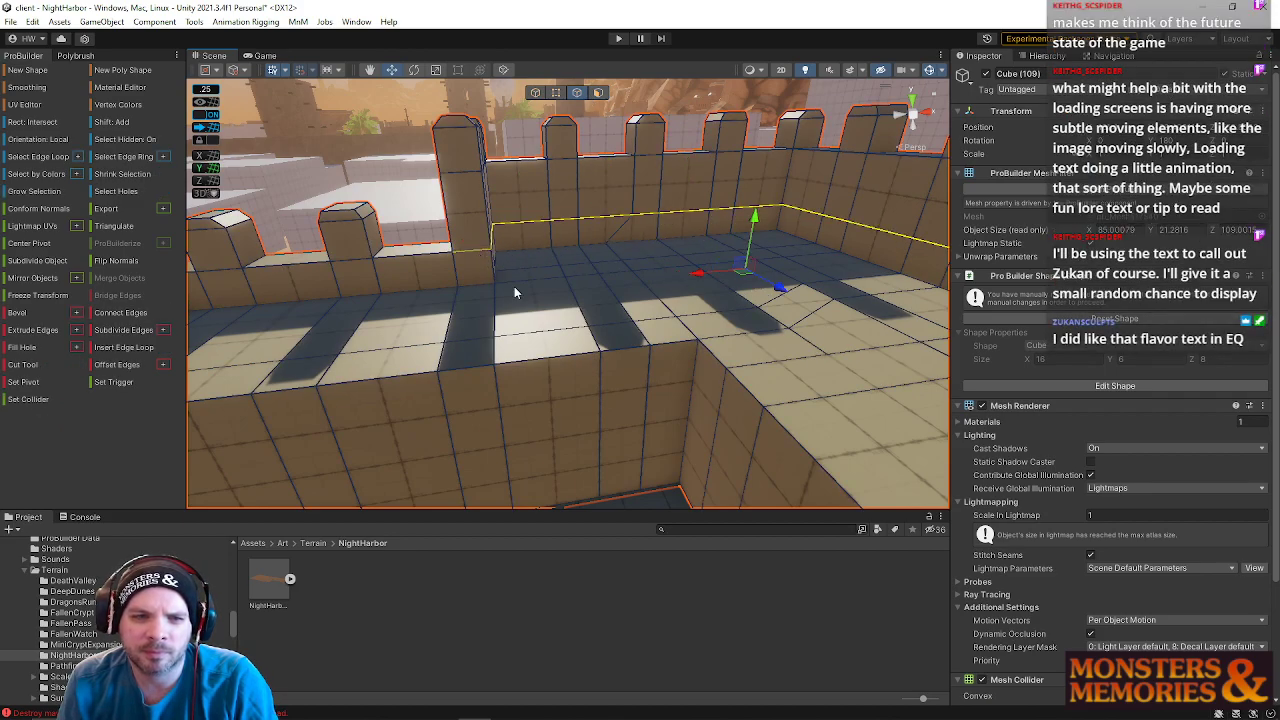
{"action": "left_click_drag", "start_coordinate": [508, 280], "coordinate": [706, 287], "text": "alt"}
{"action": "left_click", "coordinate": [676, 272], "text": "shift"}
{"action": "right_click_drag", "start_coordinate": [528, 274], "coordinate": [394, 229]}
{"action": "left_click_drag", "start_coordinate": [521, 245], "coordinate": [517, 203]}
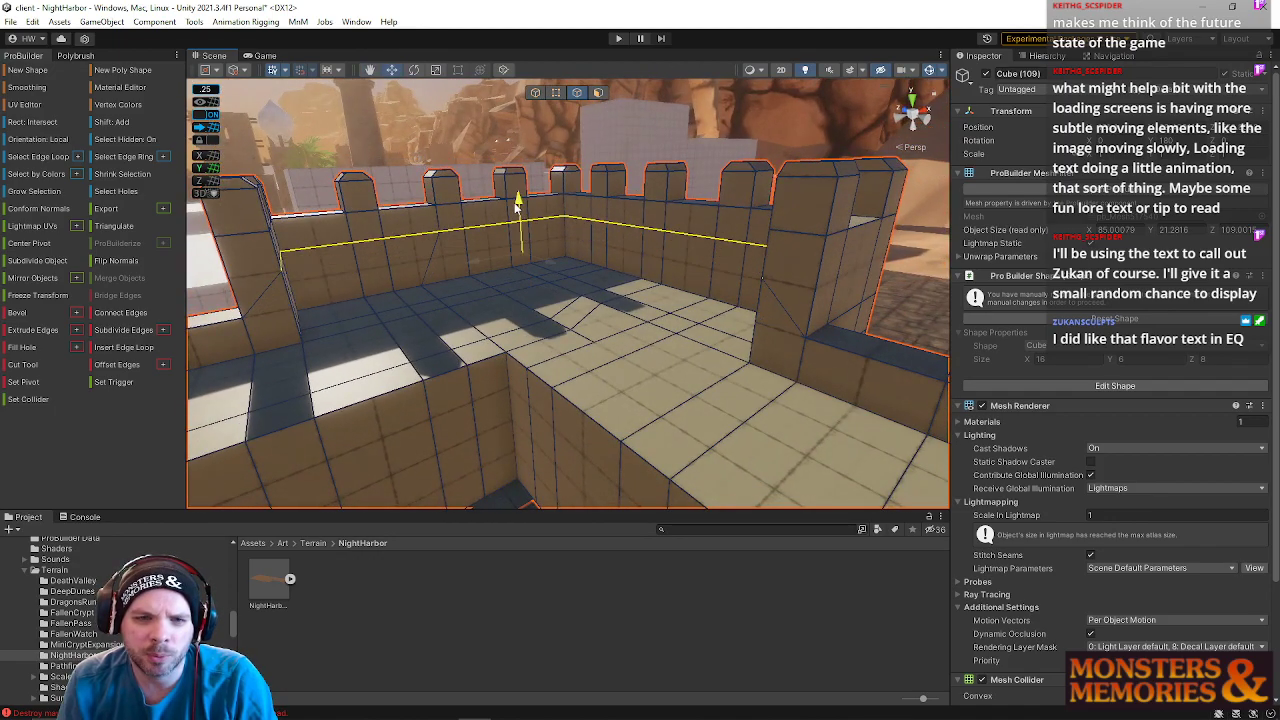
{"action": "left_click_drag", "start_coordinate": [590, 264], "coordinate": [459, 257], "text": "alt"}
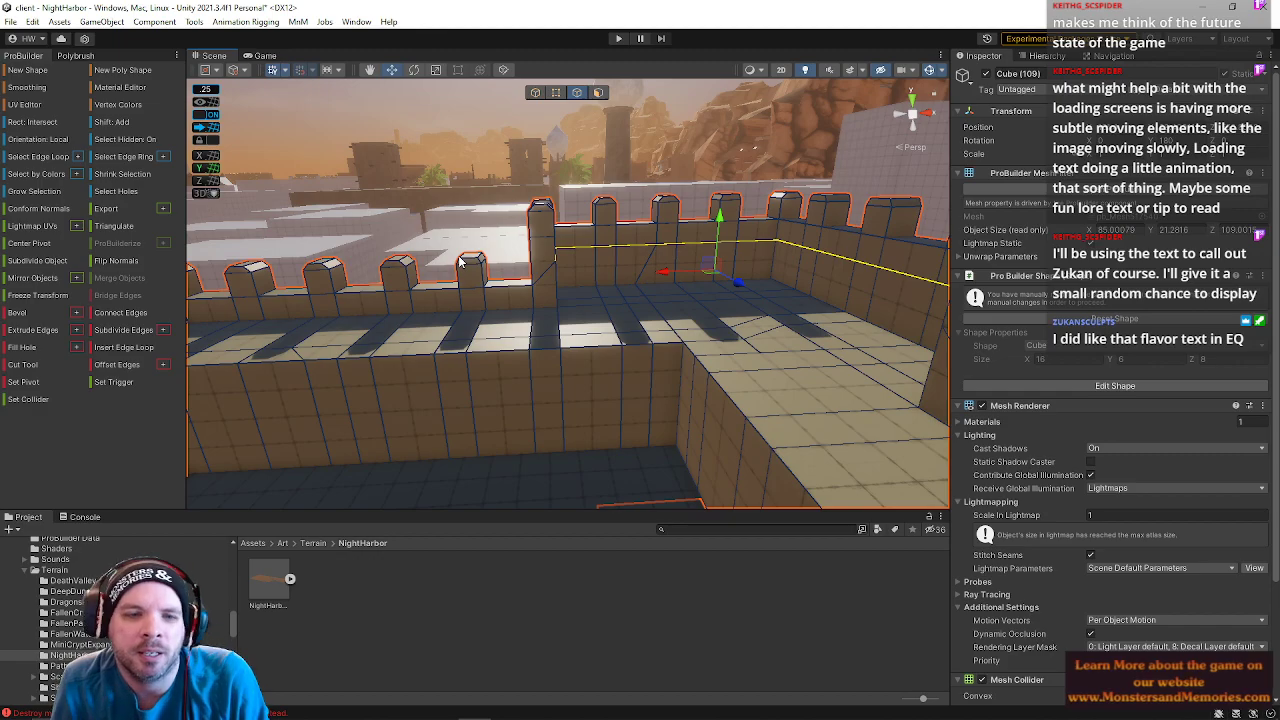
- Delete the lower row of inner parapet faces, below the raised edge loop, along both sides of the corner and its ends
{"action": "right_click_drag", "start_coordinate": [788, 414], "coordinate": [665, 207]}
{"action": "key", "text": "a"}
{"action": "left_click", "coordinate": [598, 92]}
{"action": "right_click_drag", "start_coordinate": [598, 92], "coordinate": [388, 181]}
{"action": "left_click", "coordinate": [365, 209]}
{"action": "left_click", "coordinate": [495, 140], "text": "shift"}
{"action": "left_click", "coordinate": [573, 132], "text": "shift"}
{"action": "left_click", "coordinate": [640, 127], "text": "shift"}
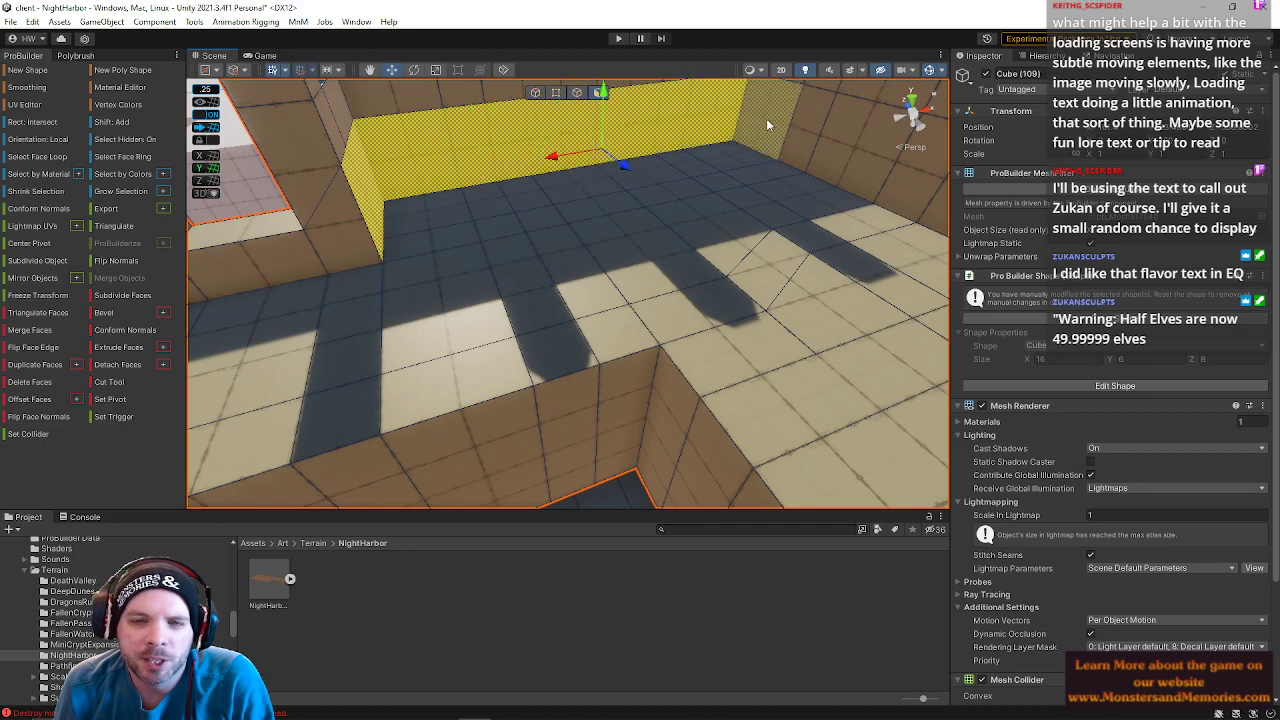
{"action": "right_click_drag", "start_coordinate": [733, 210], "coordinate": [674, 207]}
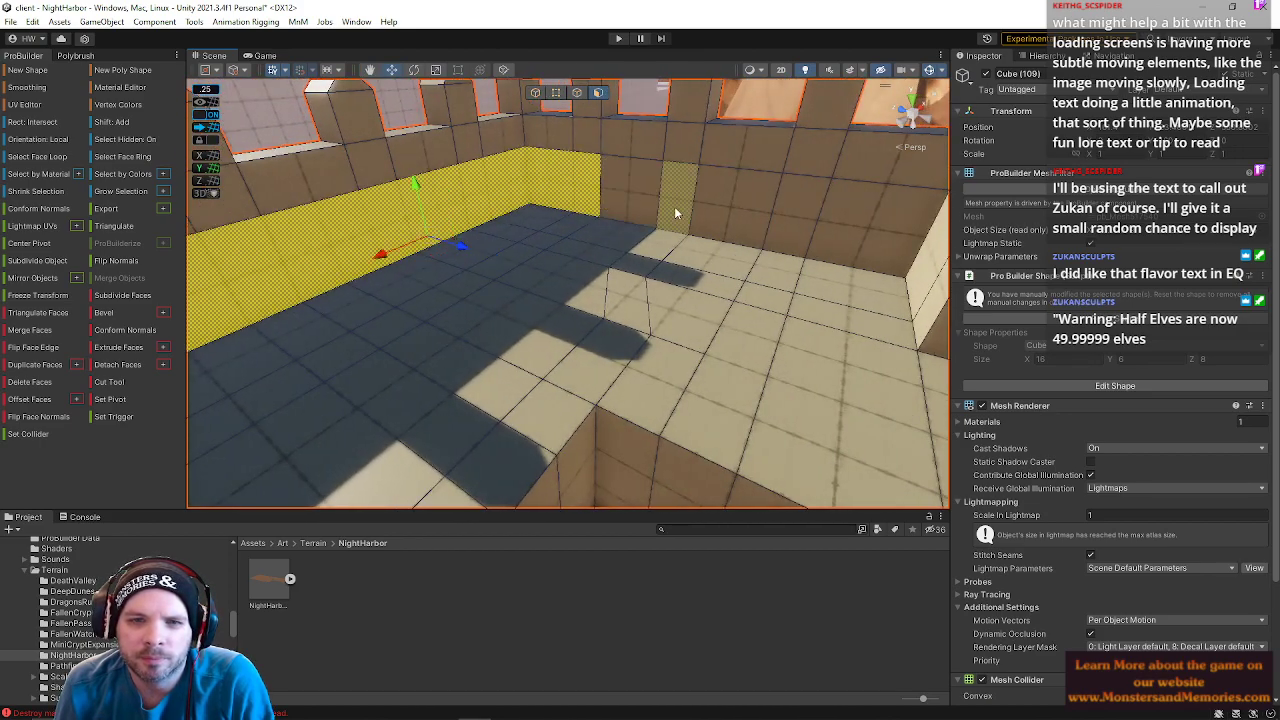
{"action": "left_click", "coordinate": [622, 191], "text": "shift"}
{"action": "left_click", "coordinate": [677, 196], "text": "shift"}
{"action": "left_click", "coordinate": [732, 207], "text": "shift"}
{"action": "left_click", "coordinate": [808, 217], "text": "shift"}
{"action": "left_click", "coordinate": [896, 261], "text": "shift"}
{"action": "left_click", "coordinate": [918, 285], "text": "shift"}
{"action": "left_click", "coordinate": [924, 314], "text": "shift"}
{"action": "key", "text": "BackSpace"}
- Raise the strip of floor faces bordering the parapet on both sides of the corner into a higher walkway
{"action": "left_click", "coordinate": [856, 321]}
{"action": "left_click", "coordinate": [828, 294], "text": "shift"}
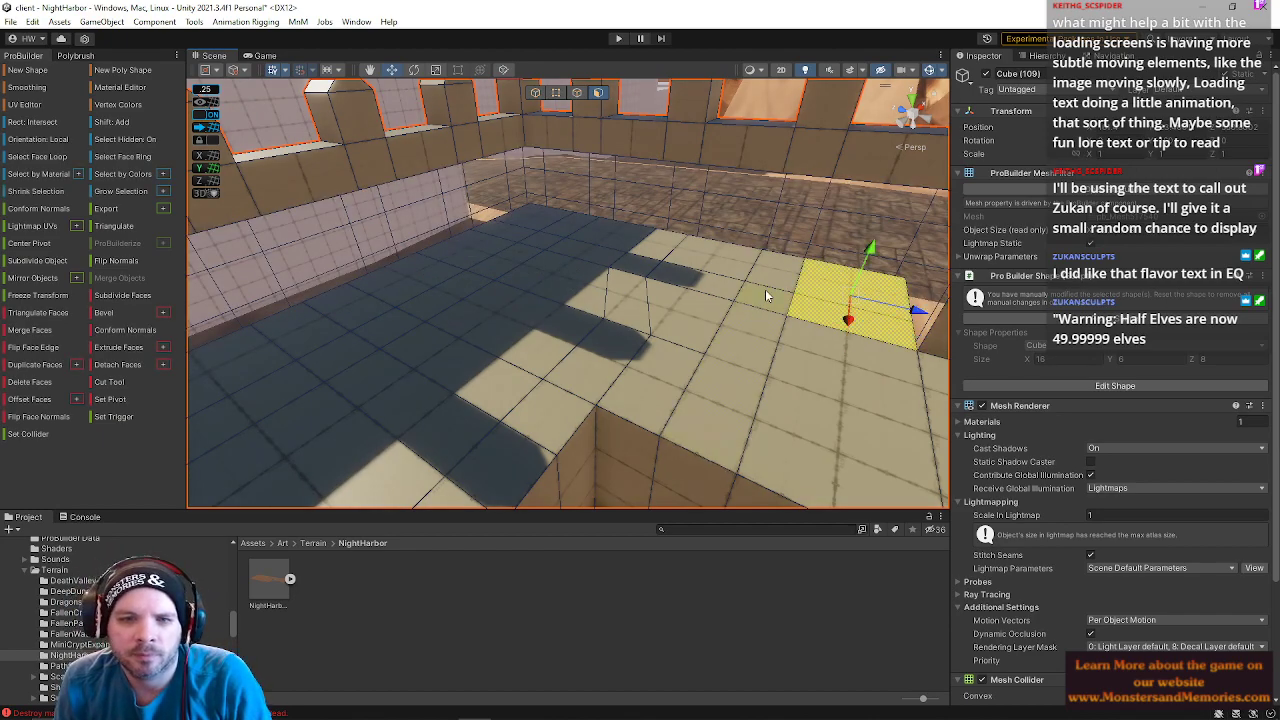
{"action": "left_click", "coordinate": [766, 294], "text": "shift"}
{"action": "left_click", "coordinate": [698, 267], "text": "shift"}
{"action": "left_click", "coordinate": [658, 268], "text": "shift"}
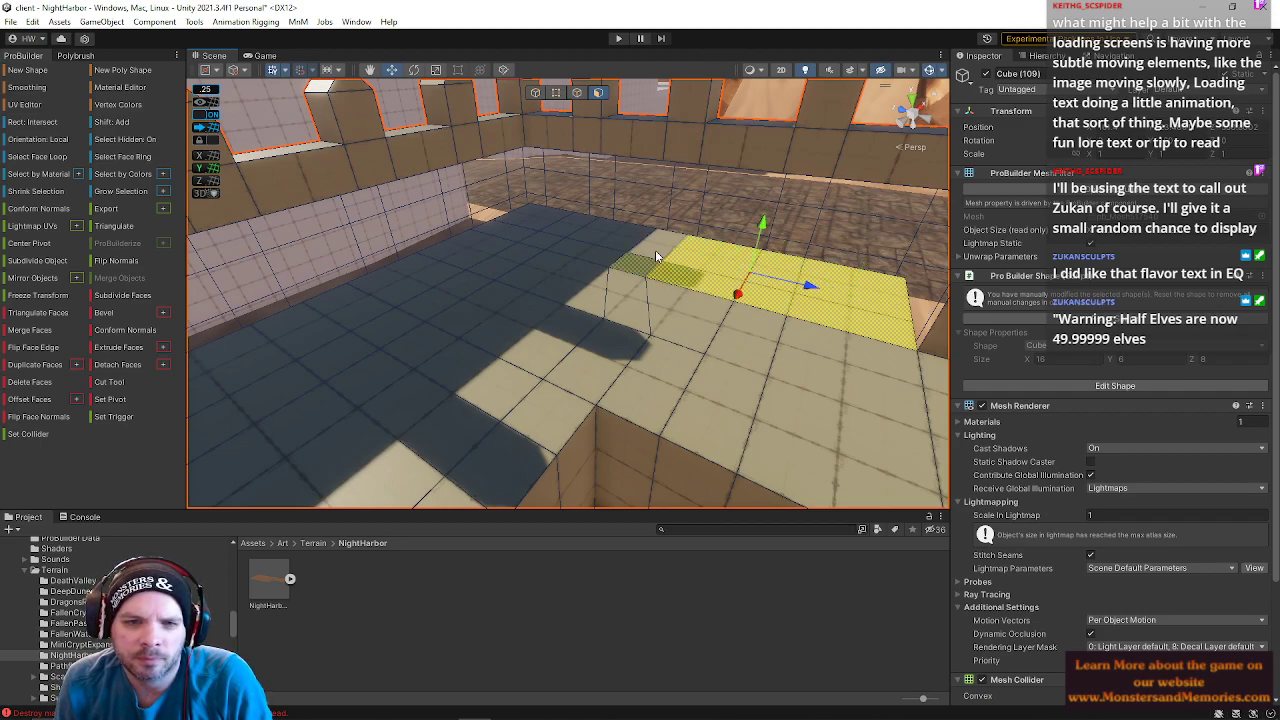
{"action": "left_click", "coordinate": [588, 252], "text": "shift"}
{"action": "left_click", "coordinate": [572, 224], "text": "shift"}
{"action": "left_click", "coordinate": [523, 240], "text": "shift"}
{"action": "left_click", "coordinate": [487, 257], "text": "shift"}
{"action": "left_click", "coordinate": [468, 262], "text": "shift"}
{"action": "left_click", "coordinate": [439, 287], "text": "shift"}
{"action": "left_click", "coordinate": [358, 322], "text": "shift"}
{"action": "left_click", "coordinate": [352, 343], "text": "shift"}
{"action": "left_click", "coordinate": [323, 339], "text": "shift"}
{"action": "left_click", "coordinate": [395, 325], "text": "shift"}
{"action": "left_click", "coordinate": [276, 396], "text": "shift"}
{"action": "left_click", "coordinate": [240, 364], "text": "shift"}
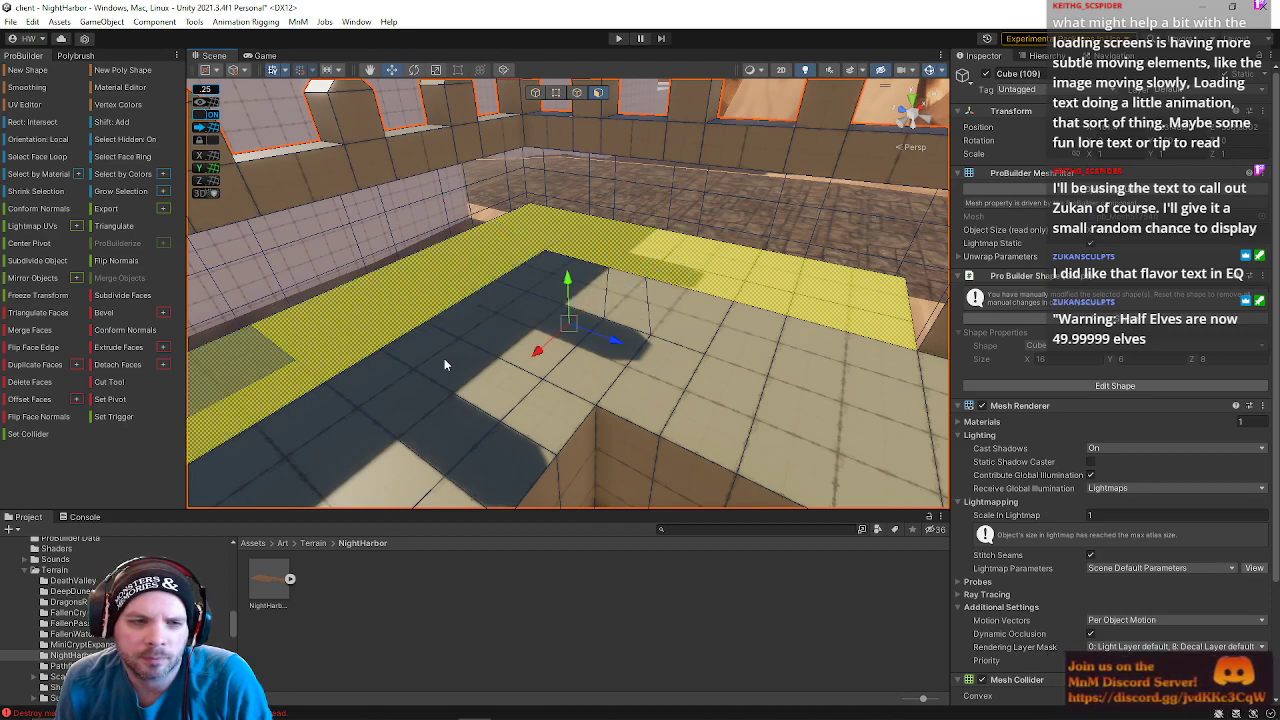
{"action": "right_click_drag", "start_coordinate": [396, 364], "coordinate": [365, 348]}
{"action": "left_click_drag", "start_coordinate": [760, 310], "coordinate": [754, 198]}
- Delete the hidden faces behind the raised walkway, growing the selection to include the connected faces
{"action": "right_click_drag", "start_coordinate": [792, 248], "coordinate": [560, 207]}
{"action": "key", "text": "w"}
{"action": "left_click", "coordinate": [579, 241]}
{"action": "key", "text": "BackSpace"}
{"action": "left_click", "coordinate": [522, 286]}
{"action": "key", "text": "alt+g"}
{"action": "key", "text": "alt+g"}
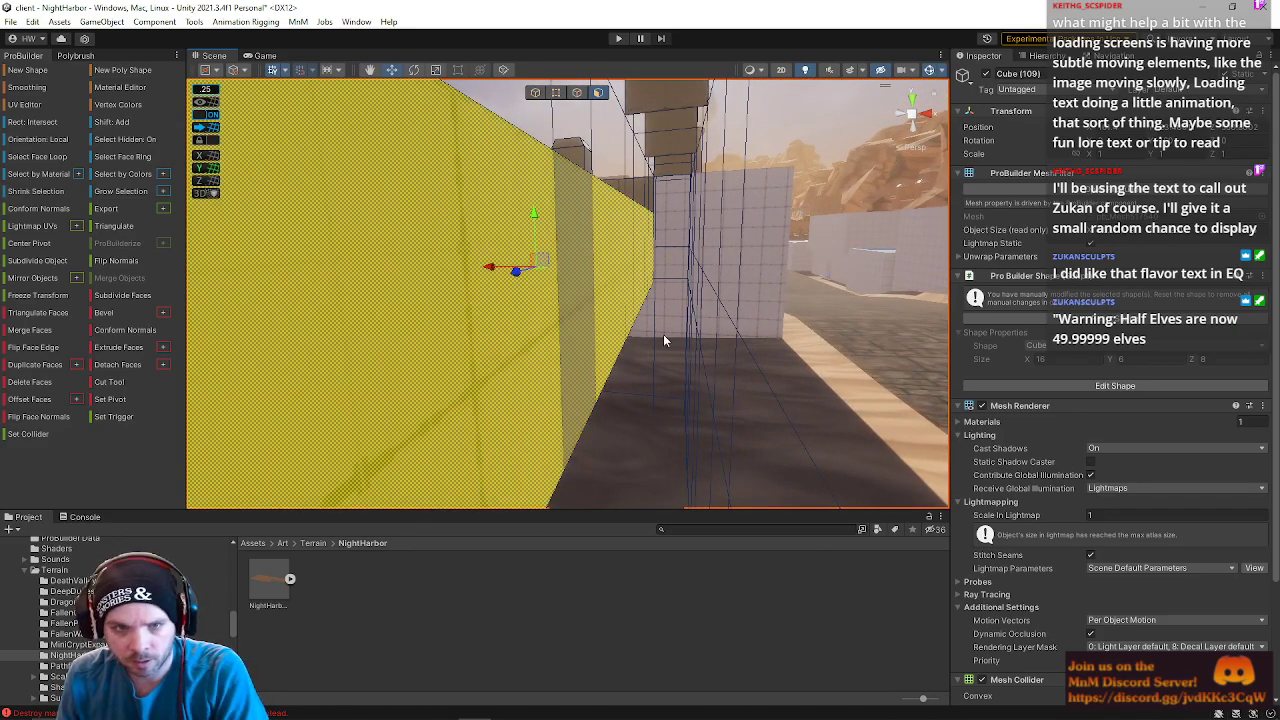
{"action": "key", "text": "BackSpace"}
- Grow and delete the two remaining groups of hidden faces inside the wall beneath the walkway
{"action": "right_click_drag", "start_coordinate": [662, 329], "coordinate": [437, 297]}
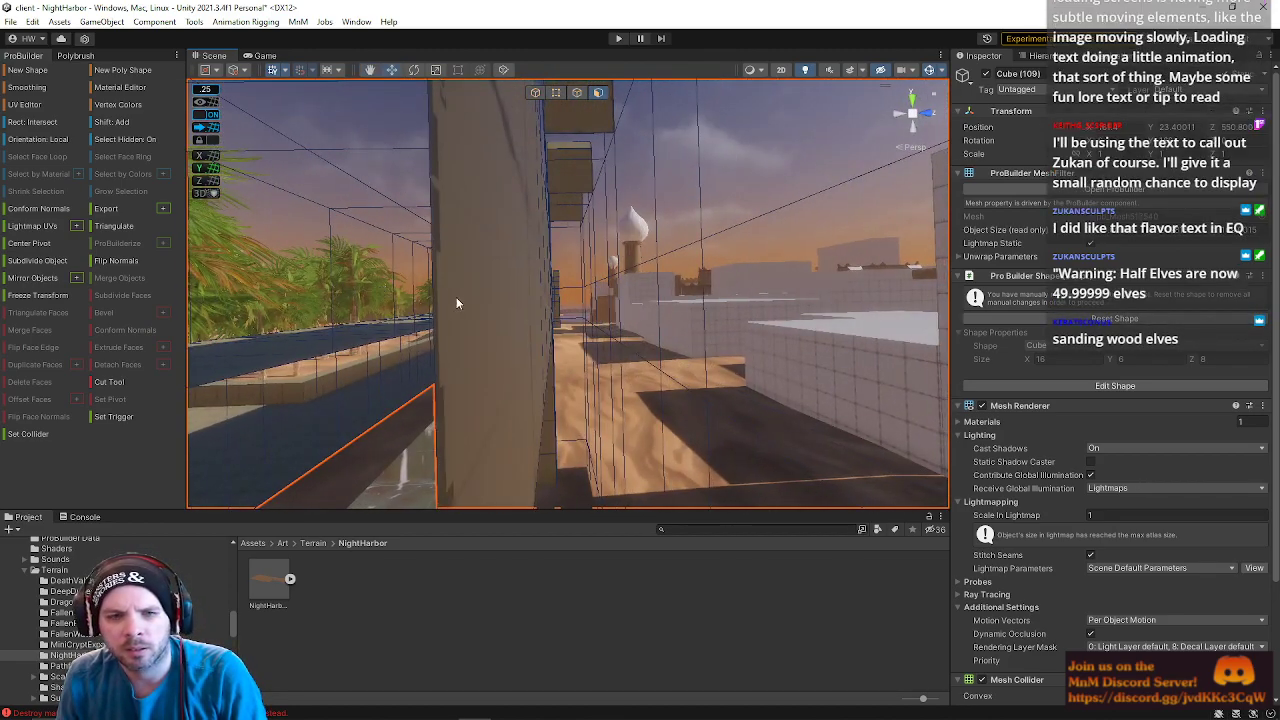
{"action": "left_click", "coordinate": [540, 299]}
{"action": "key", "text": "alt+g"}
{"action": "key", "text": "BackSpace"}
{"action": "right_click_drag", "start_coordinate": [543, 308], "coordinate": [136, 309]}
{"action": "left_click", "coordinate": [573, 318]}
{"action": "key", "text": "alt+g"}
{"action": "key", "text": "BackSpace"}
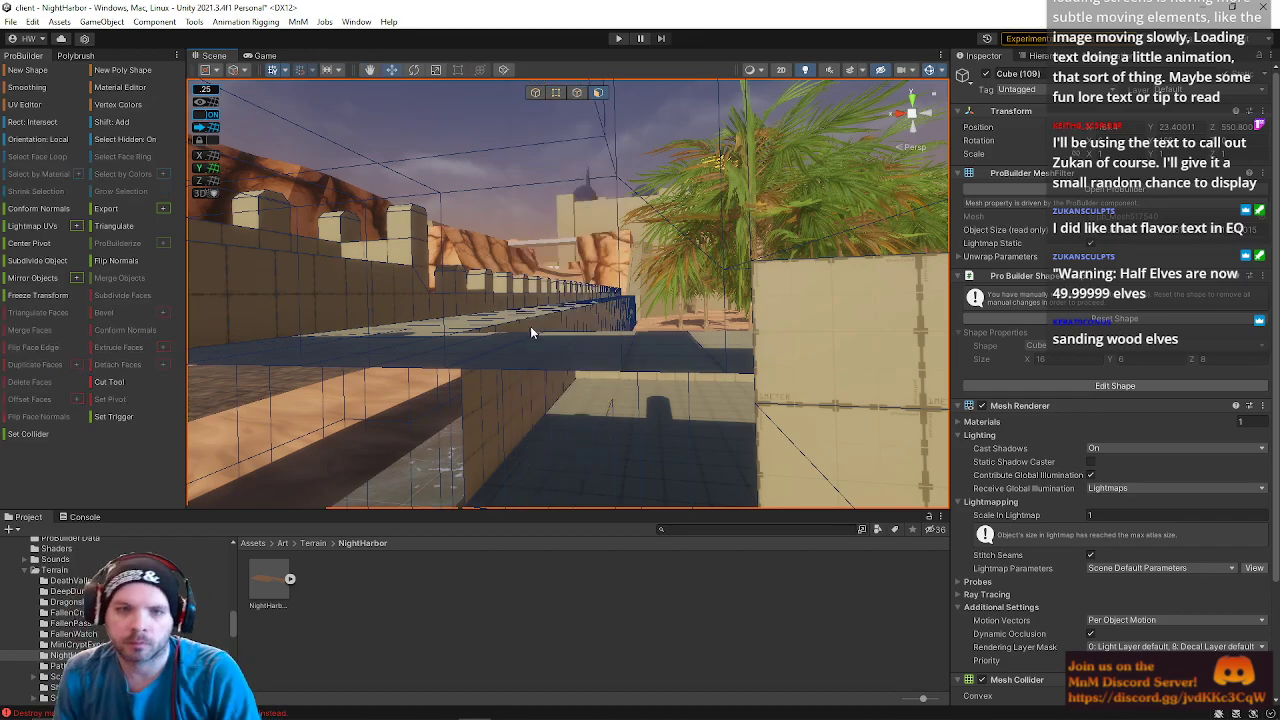
{"action": "right_click_drag", "start_coordinate": [571, 331], "coordinate": [62, 363]}
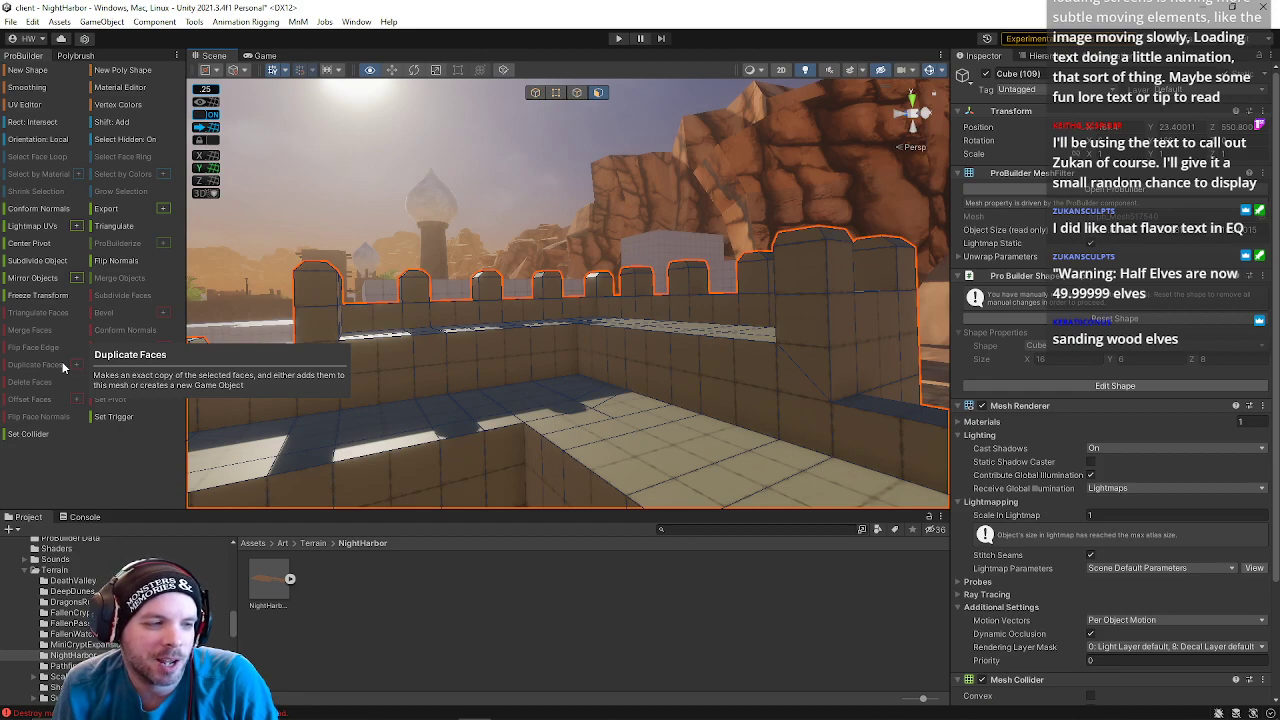
- Working from below, merge the overlapping vertices at the corner and first points of the raised parapet's lower edge
{"action": "right_click_drag", "start_coordinate": [62, 368], "coordinate": [360, 250]}
{"action": "left_click", "coordinate": [656, 236]}
{"action": "right_click_drag", "start_coordinate": [656, 236], "coordinate": [556, 346]}
{"action": "left_click", "coordinate": [556, 346]}
{"action": "key", "text": "f"}
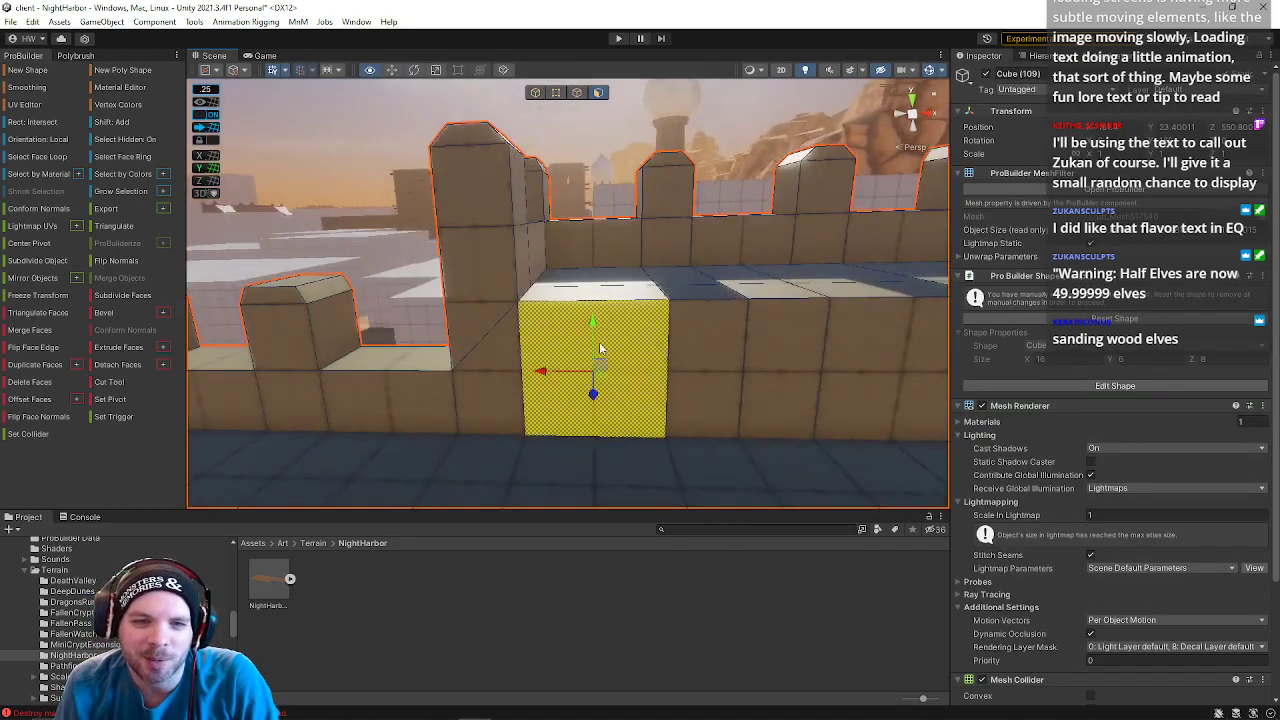
{"action": "left_click", "coordinate": [556, 92]}
{"action": "left_click", "coordinate": [503, 305]}
{"action": "key", "text": "w"}
{"action": "right_click_drag", "start_coordinate": [576, 304], "coordinate": [452, 258]}
{"action": "left_click", "coordinate": [386, 257]}
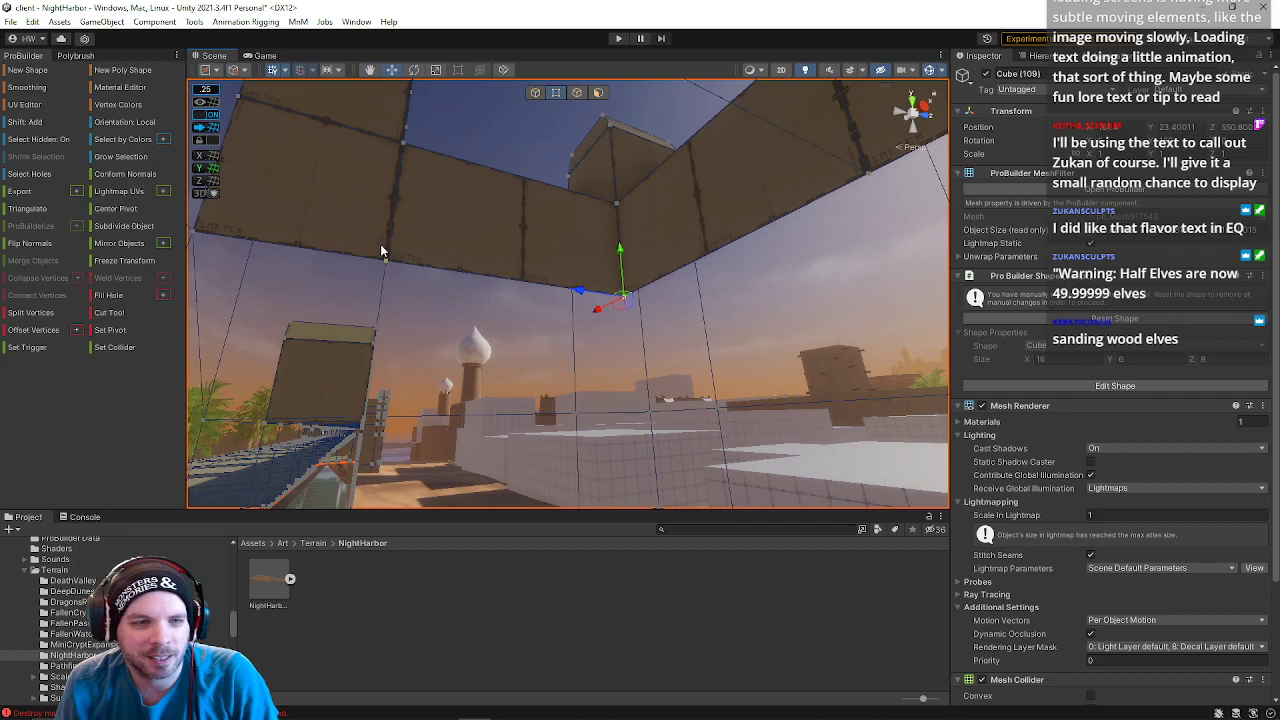
{"action": "left_click_drag", "start_coordinate": [191, 228], "coordinate": [189, 224]}
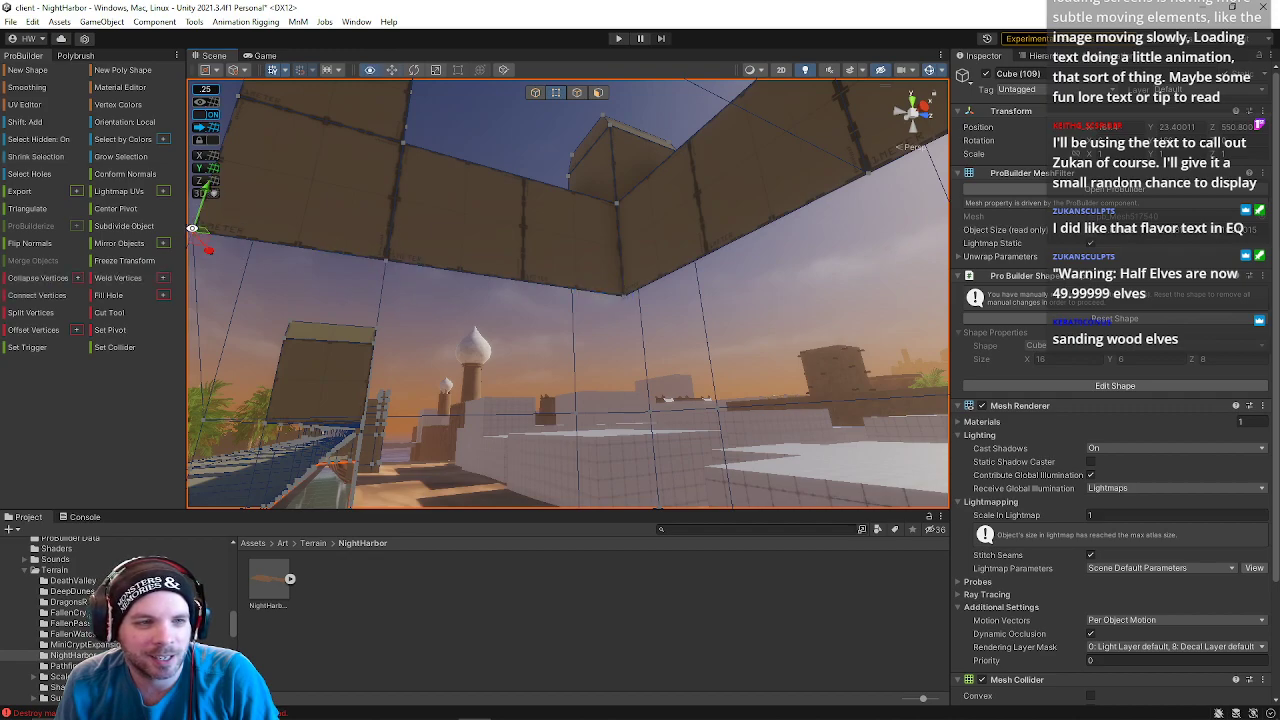
- Continue merging the overlapping vertices along the parapet's lower edge toward and around the next corner
{"action": "right_click_drag", "start_coordinate": [297, 274], "coordinate": [657, 278]}
{"action": "left_click_drag", "start_coordinate": [672, 252], "coordinate": [613, 211]}
{"action": "left_click_drag", "start_coordinate": [840, 254], "coordinate": [793, 185]}
{"action": "right_click_drag", "start_coordinate": [758, 249], "coordinate": [764, 305]}
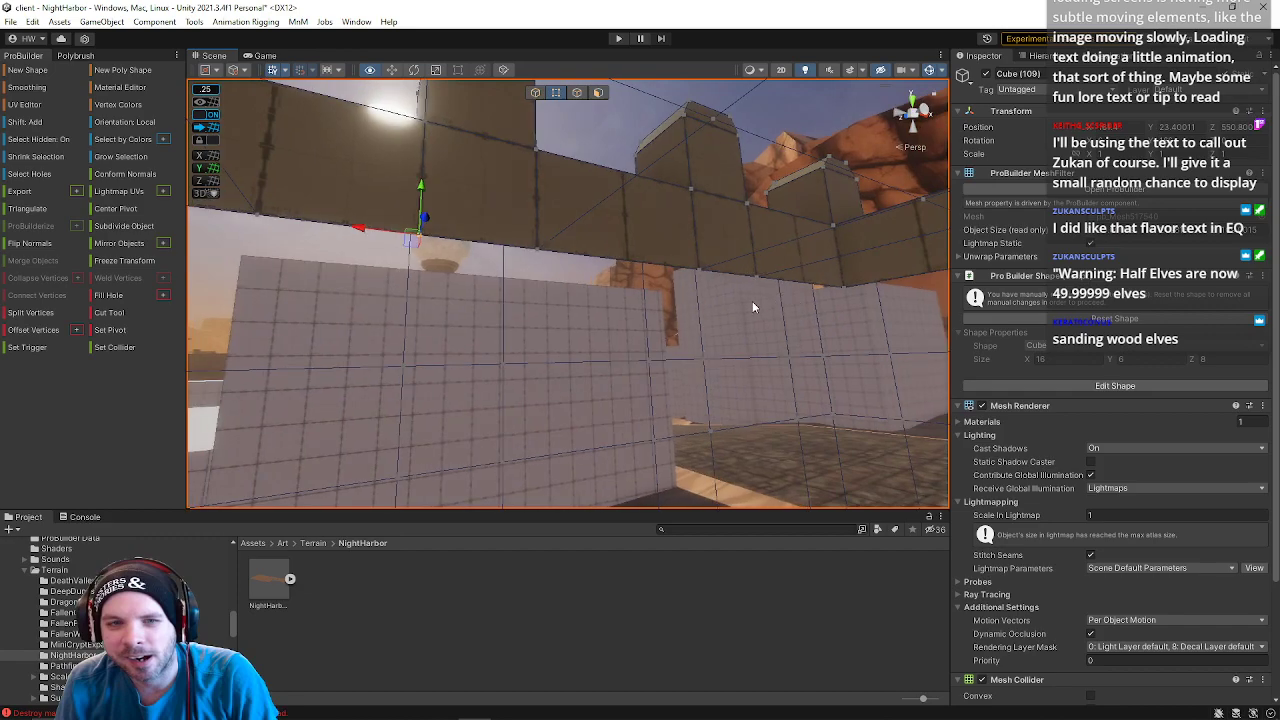
{"action": "right_click_drag", "start_coordinate": [535, 249], "coordinate": [606, 349]}
{"action": "left_click", "coordinate": [756, 276], "text": "shift"}
{"action": "left_click", "coordinate": [842, 285], "text": "shift"}
- Undo the last merge of the corner vertex with its neighbor on the parapet's lower edge
{"action": "left_click_drag", "start_coordinate": [457, 268], "coordinate": [560, 267]}
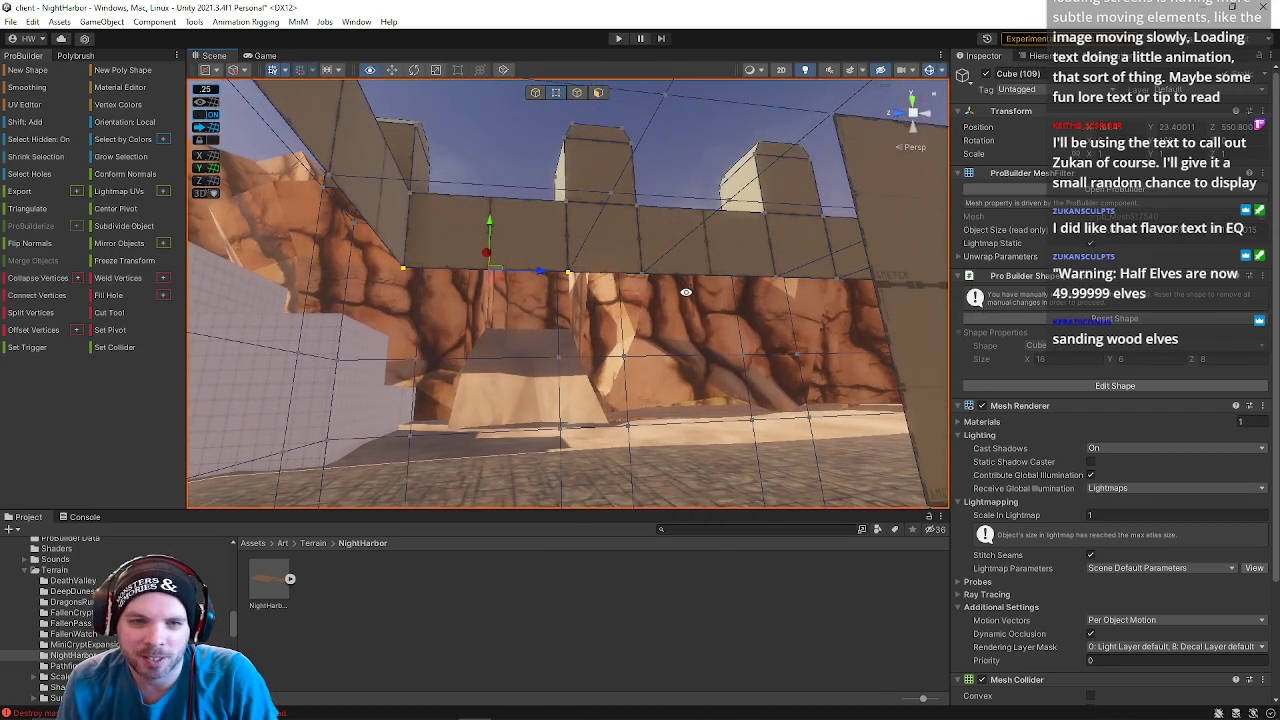
{"action": "left_click_drag", "start_coordinate": [662, 260], "coordinate": [623, 280]}
{"action": "key", "text": "ctrl+z"}
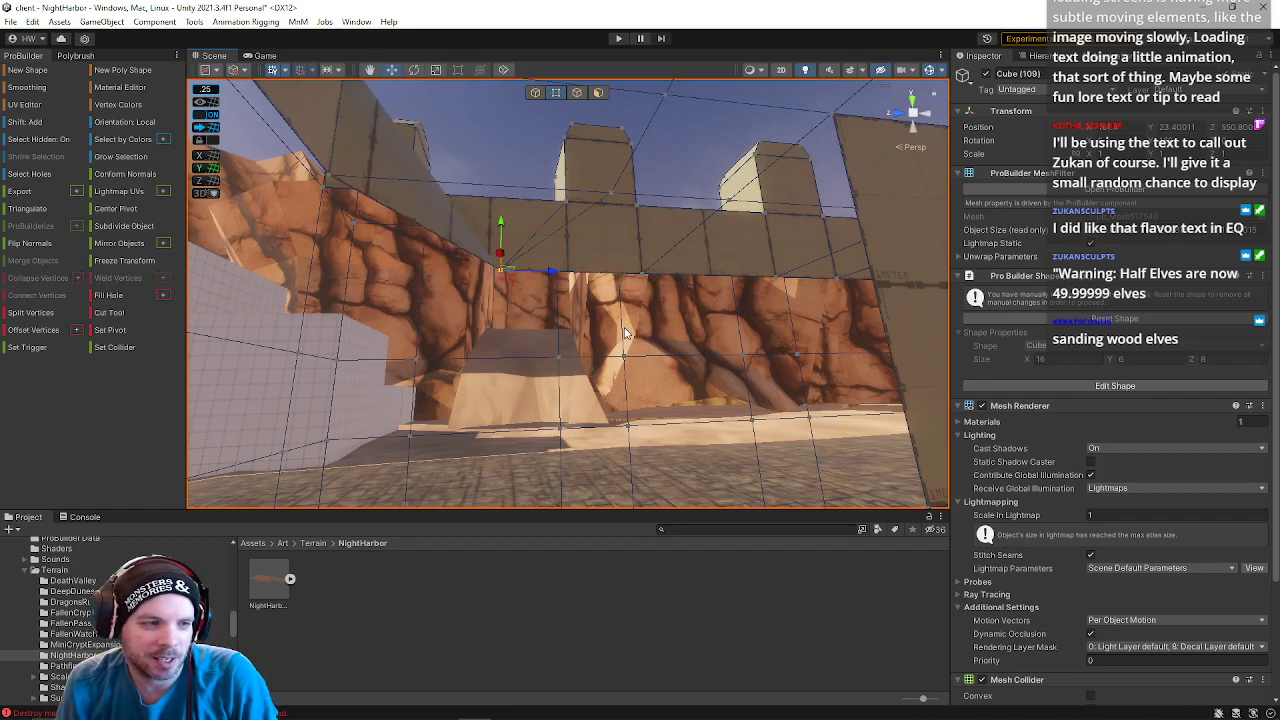
{"action": "key", "text": "ctrl+z"}
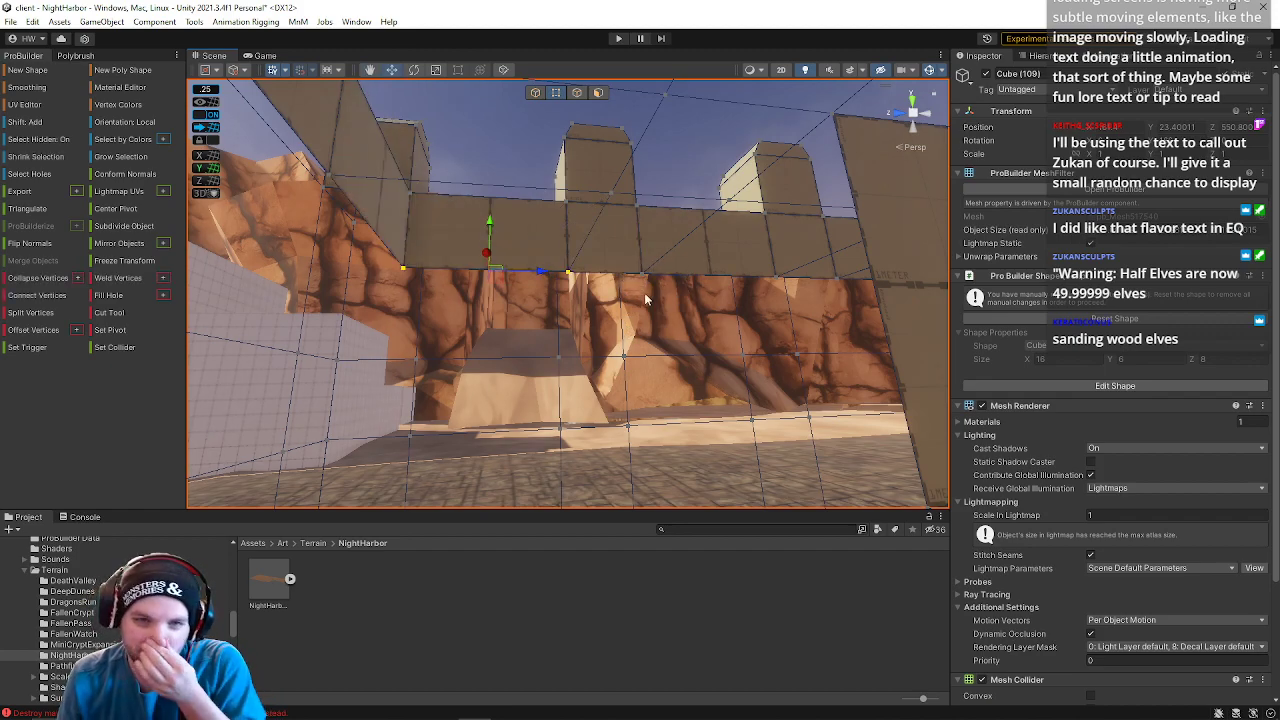
- Merge the overlapping vertices separately at the corner and at its neighboring point on the raised parapet's lower edge
{"action": "left_click", "coordinate": [560, 274]}
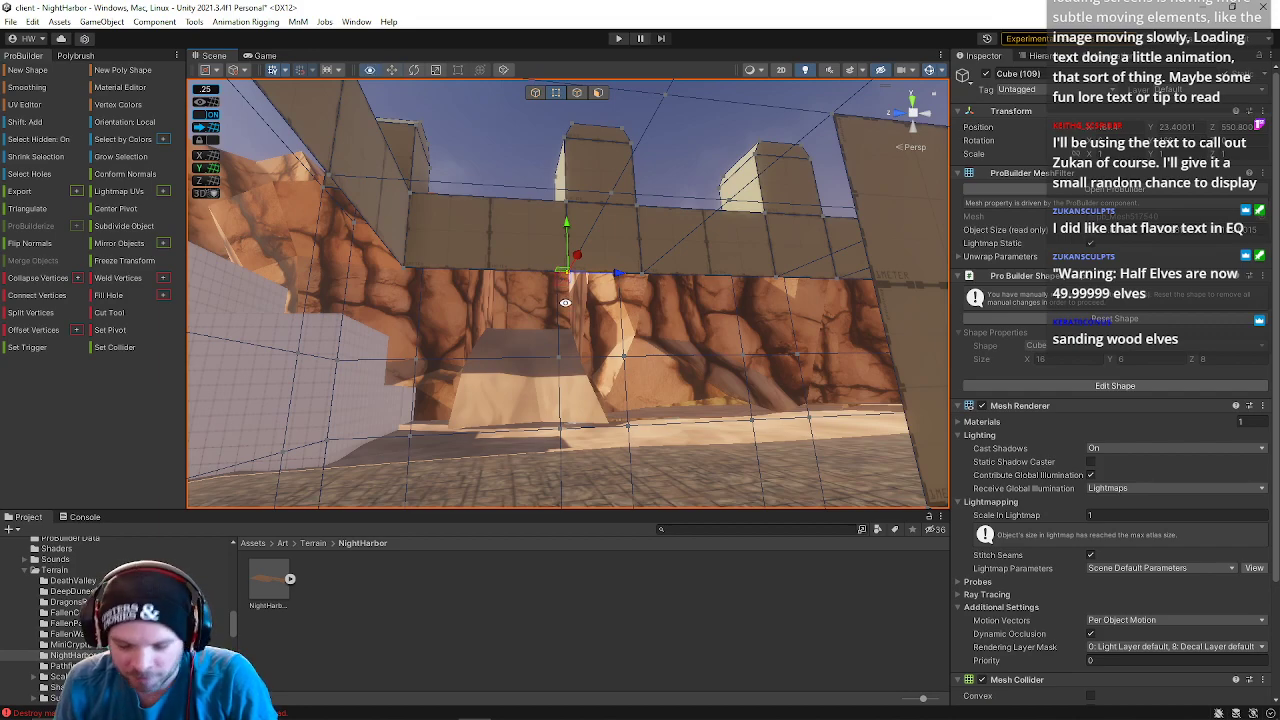
{"action": "left_click_drag", "start_coordinate": [665, 298], "coordinate": [622, 267]}
{"action": "left_click", "coordinate": [404, 268]}
{"action": "right_click_drag", "start_coordinate": [405, 270], "coordinate": [717, 299]}
{"action": "key", "text": "w"}
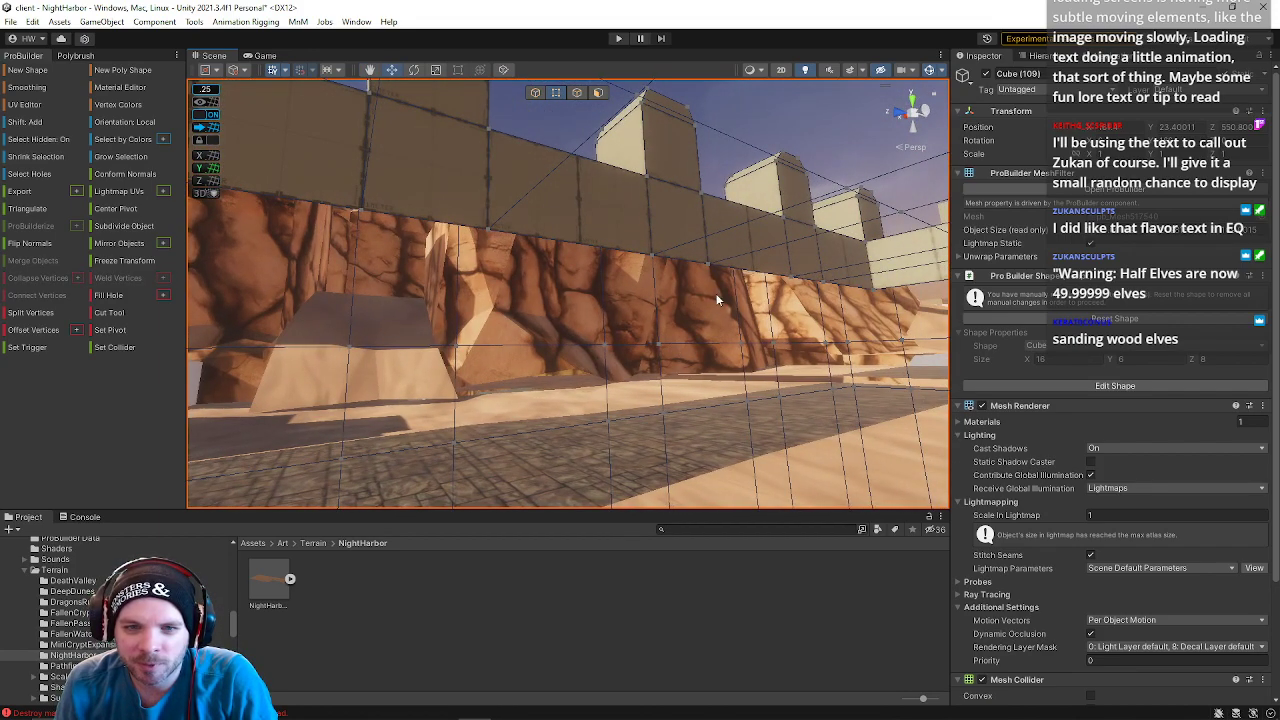
- Merge the overlapping vertices at the remaining points along the parapet's lower edge toward the far corner
{"action": "left_click", "coordinate": [641, 247]}
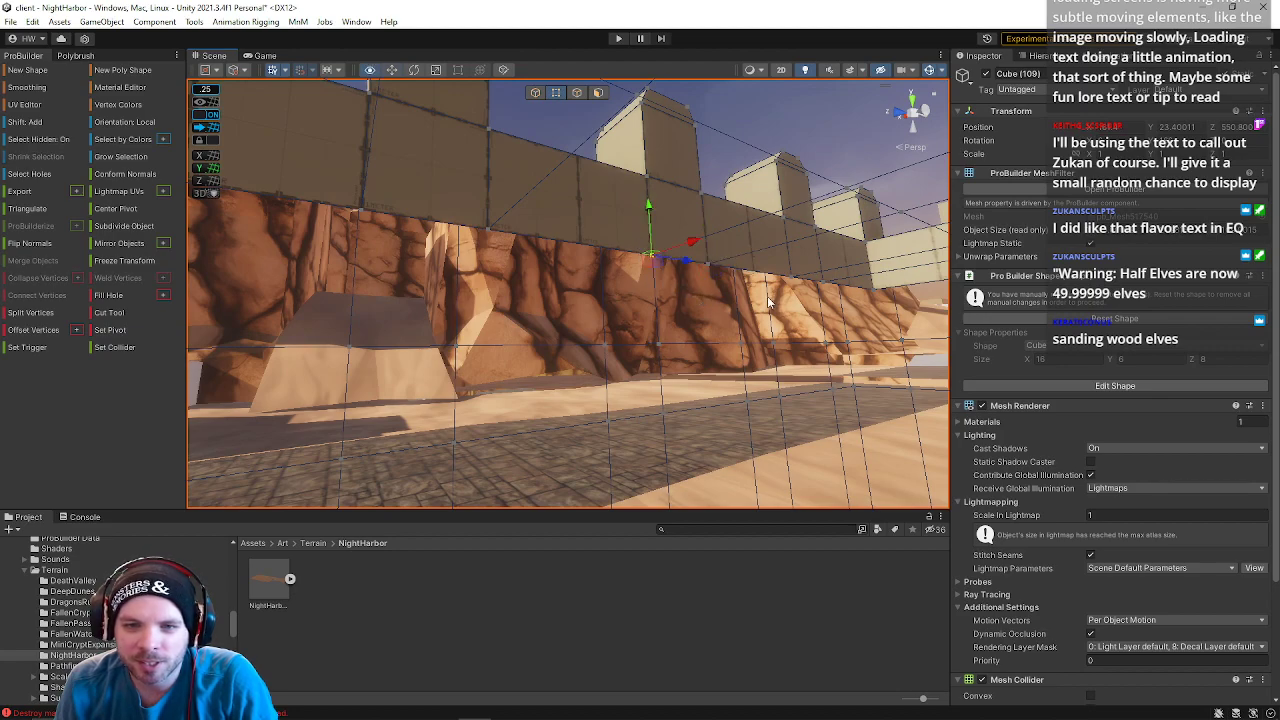
{"action": "left_click", "coordinate": [795, 274]}
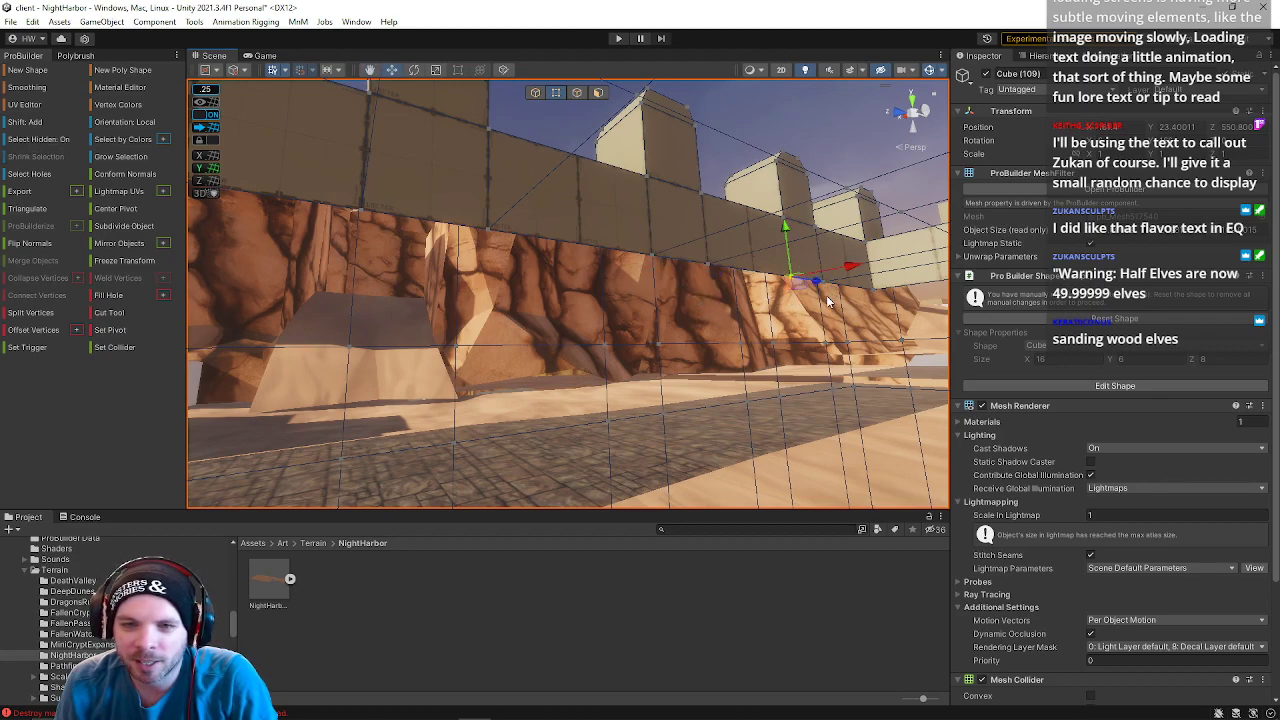
{"action": "left_click", "coordinate": [867, 278]}
{"action": "right_click_drag", "start_coordinate": [853, 346], "coordinate": [795, 302]}
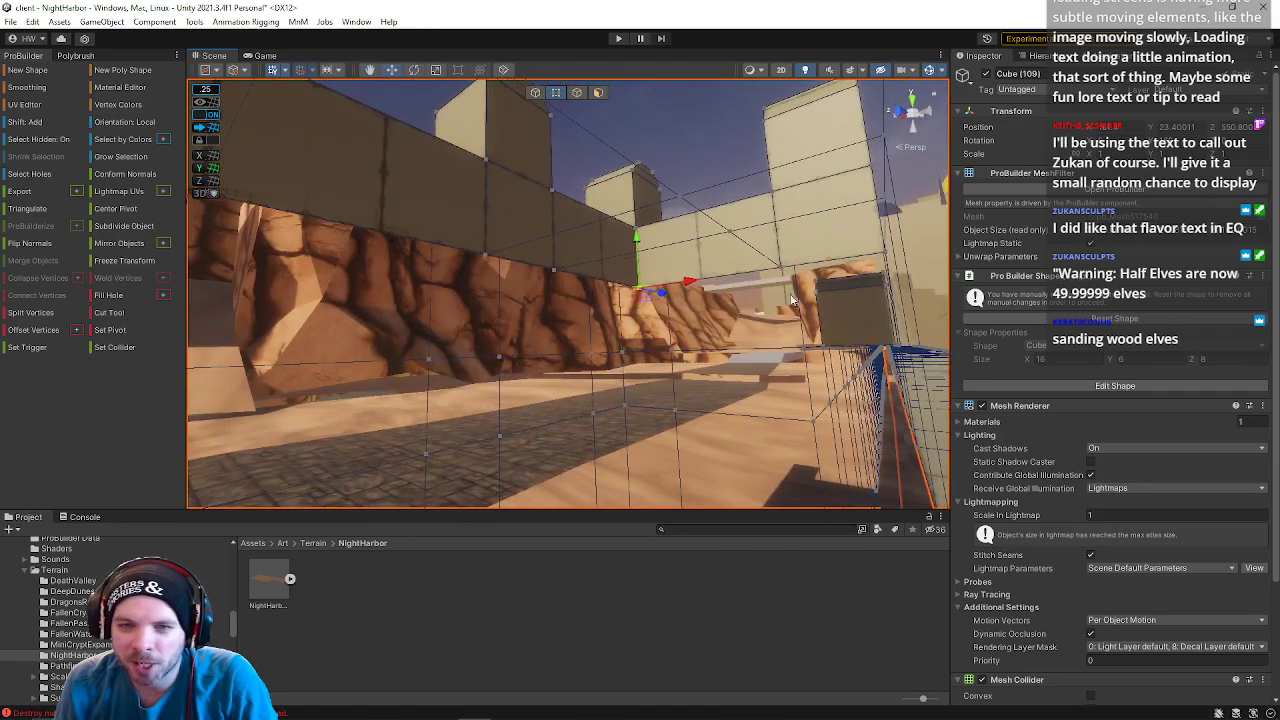
{"action": "left_click", "coordinate": [884, 264], "text": "shift"}
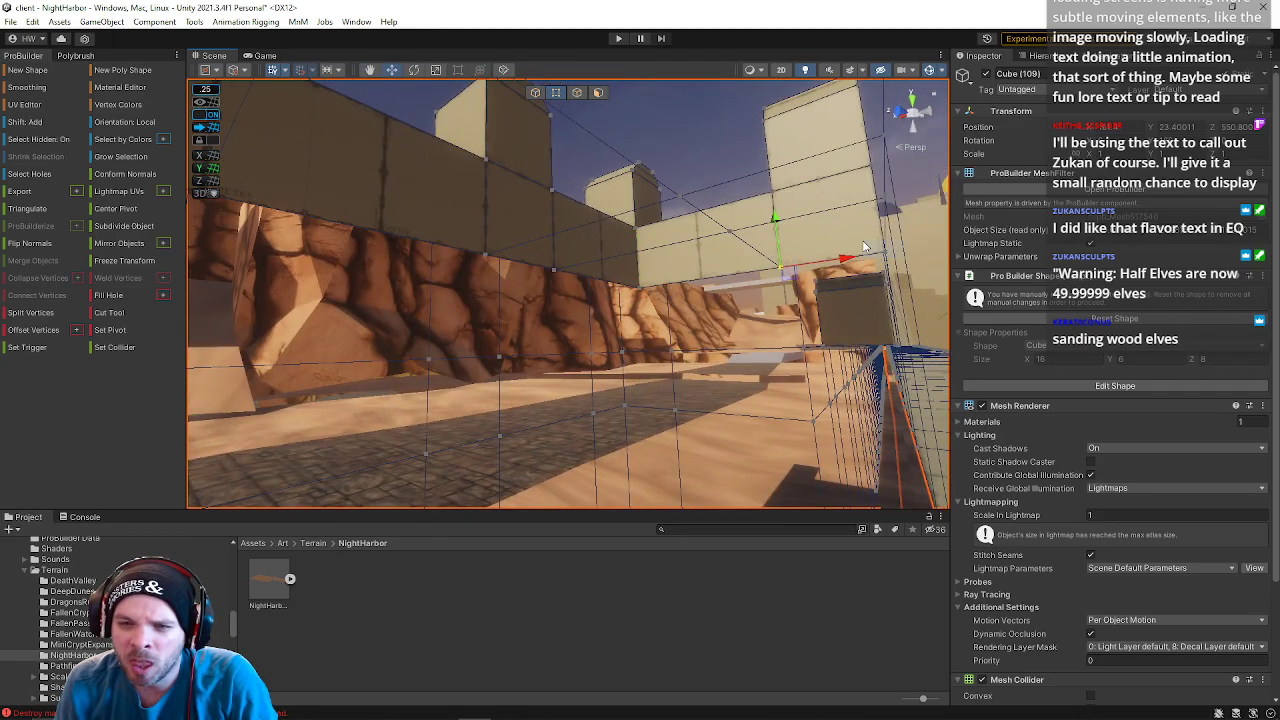
- Undo the merge joining two neighboring vertices past the far corner, and weld the overlapping vertices at each point separately
{"action": "left_click", "coordinate": [866, 247]}
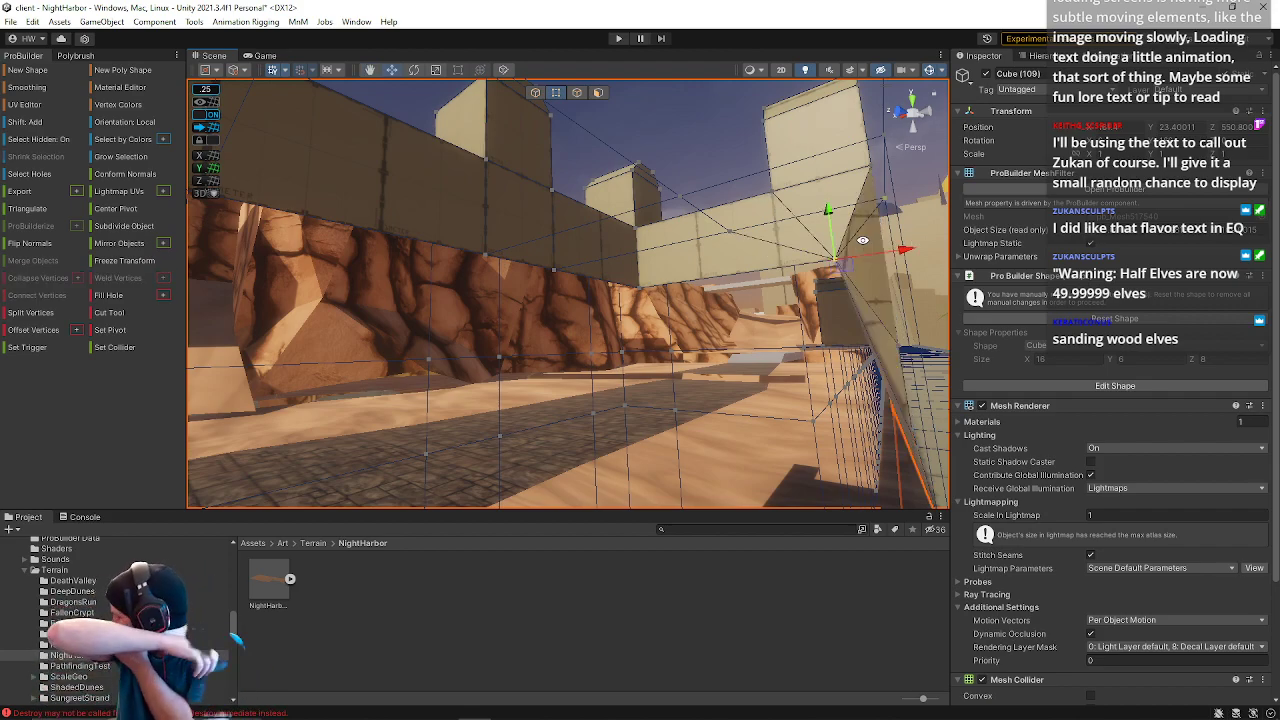
{"action": "left_click", "coordinate": [863, 240], "text": "shift"}
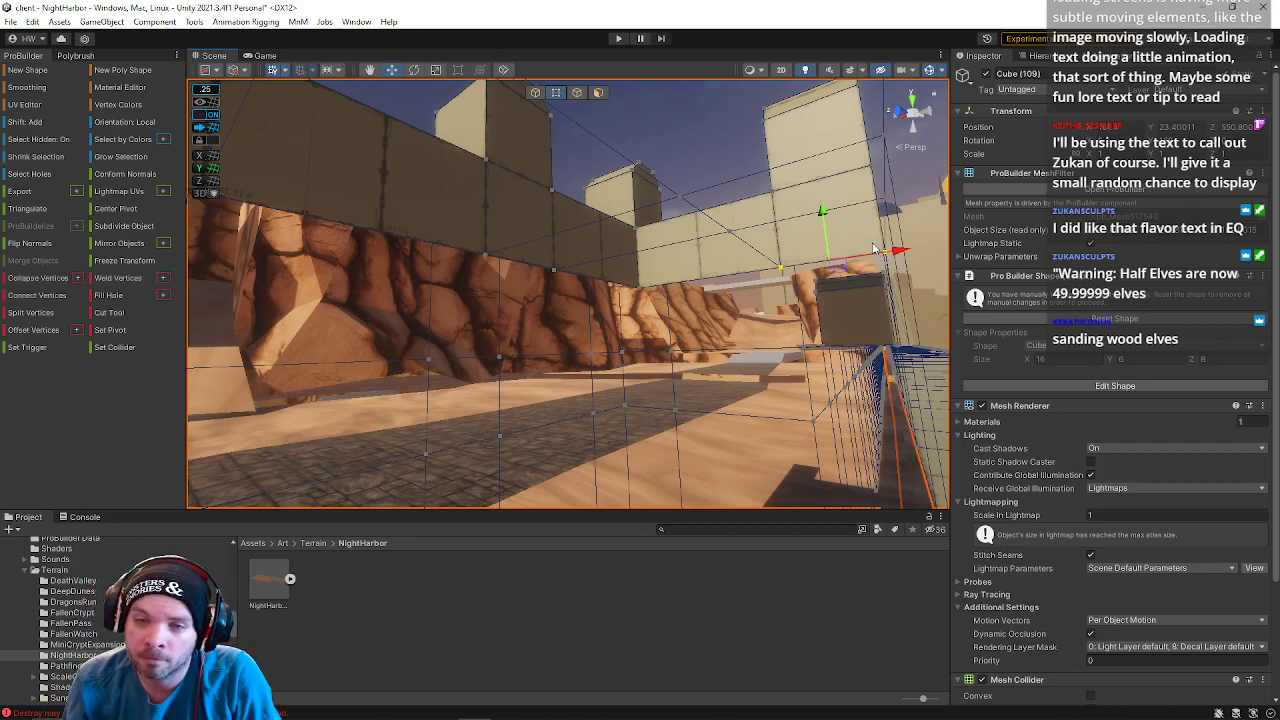
{"action": "key", "text": "alt+v"}
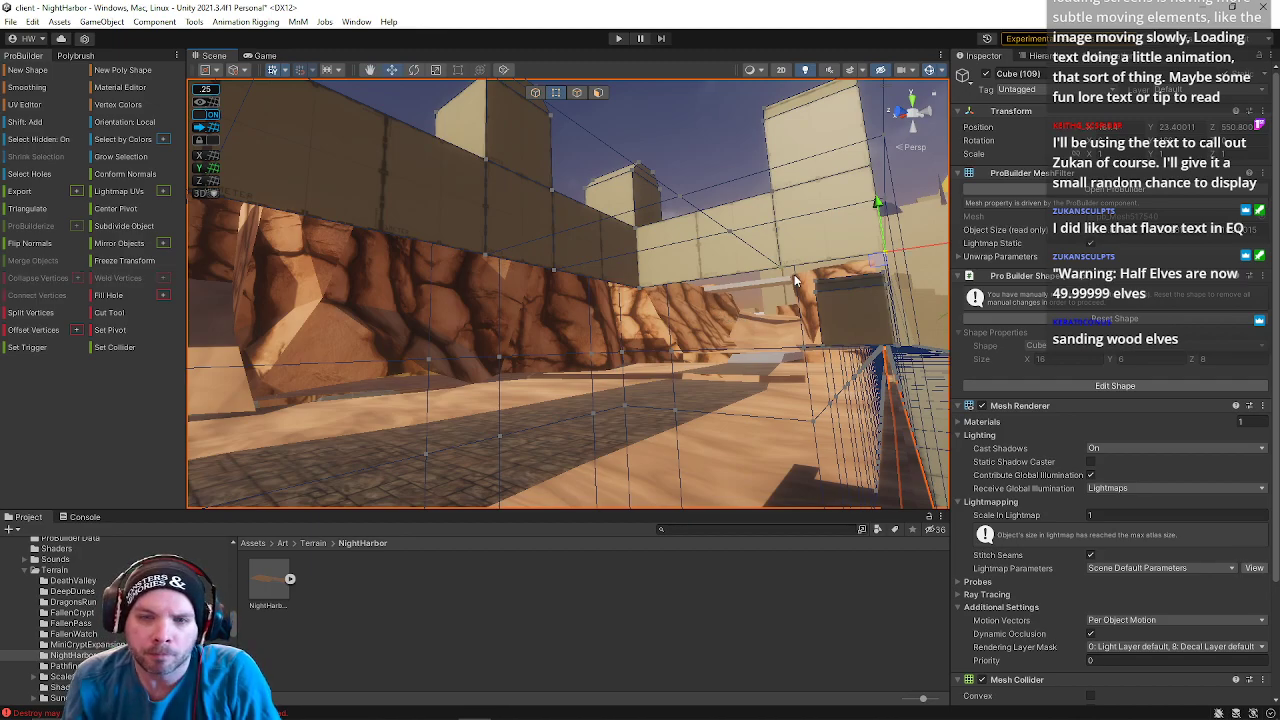
{"action": "left_click_drag", "start_coordinate": [766, 265], "coordinate": [726, 302]}
- From above, undo the merge of two neighboring vertices at the merlon's base and merge the overlaps at each point individually
{"action": "right_click_drag", "start_coordinate": [723, 278], "coordinate": [406, 160]}
{"action": "left_click", "coordinate": [441, 198]}
{"action": "right_click_drag", "start_coordinate": [443, 200], "coordinate": [723, 274]}
{"action": "left_click", "coordinate": [674, 263]}
{"action": "key", "text": "ctrl+z"}
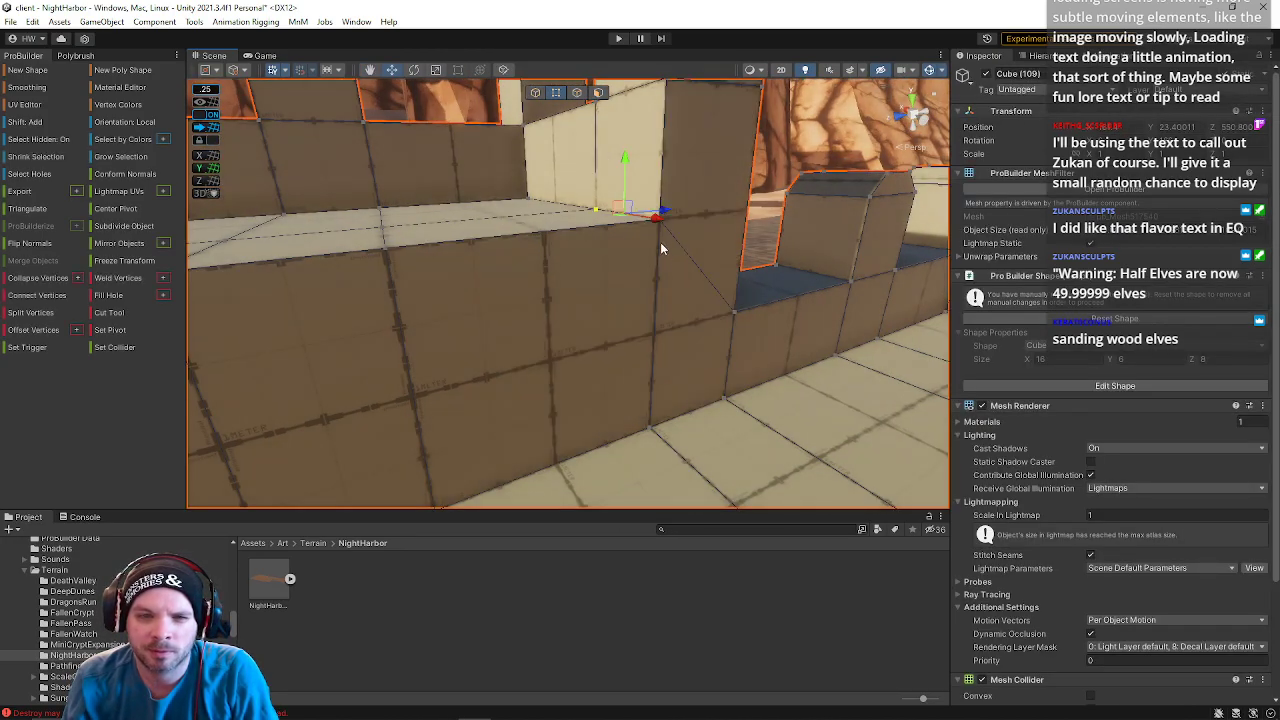
{"action": "left_click", "coordinate": [667, 232]}
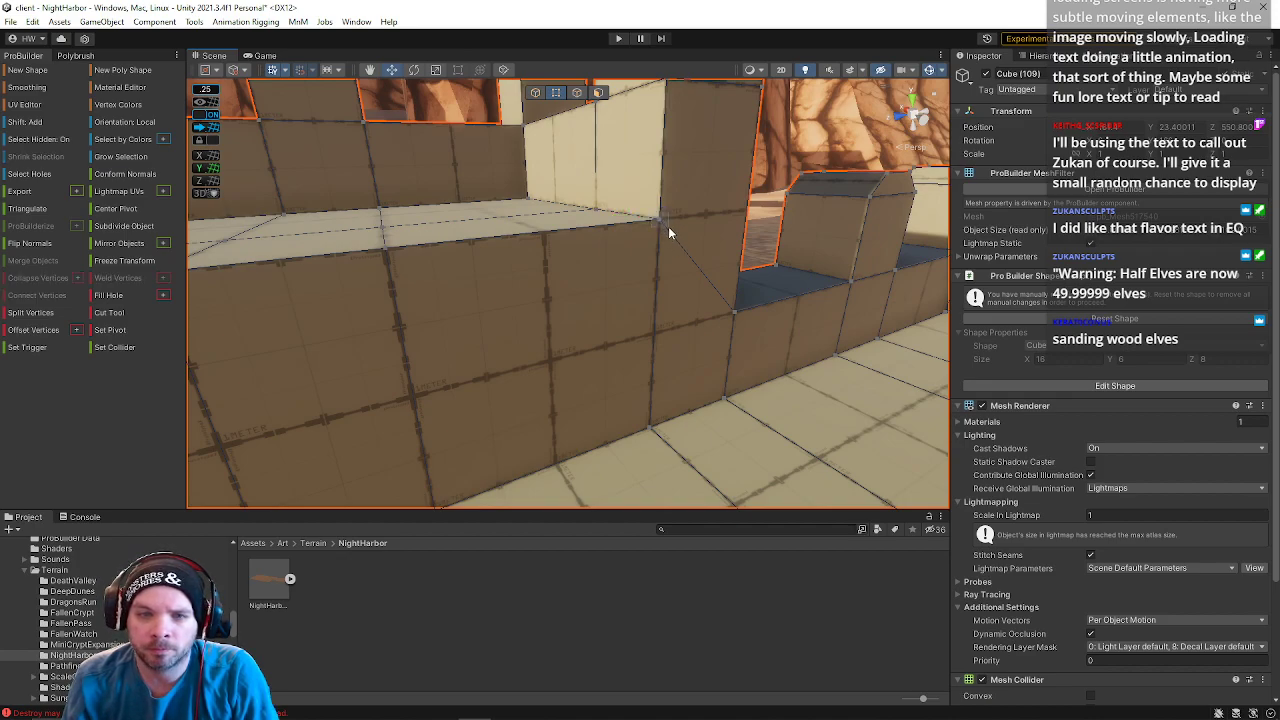
{"action": "left_click", "coordinate": [602, 220]}
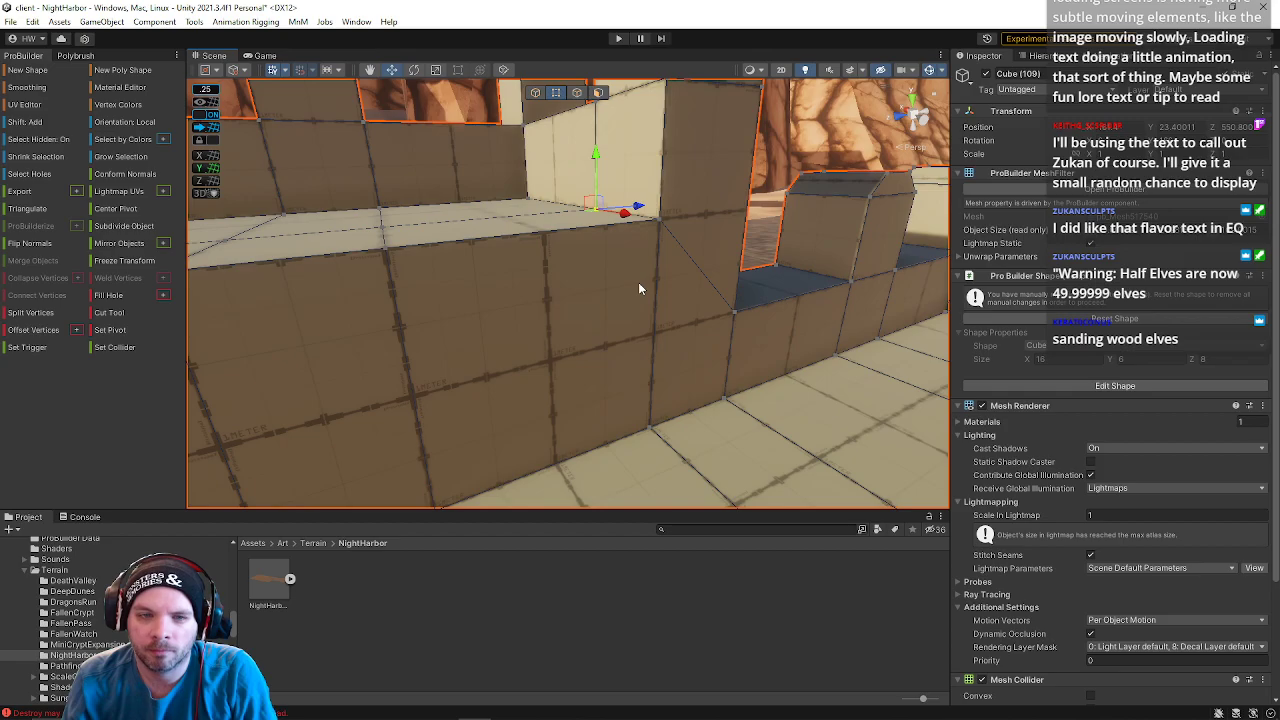
- Return to object selection and draw a new Stairs shape about 1.6 by 3.1 on the lower floor at the walkway's inner corner
{"action": "right_click_drag", "start_coordinate": [640, 288], "coordinate": [280, 297]}
{"action": "left_click", "coordinate": [535, 93]}
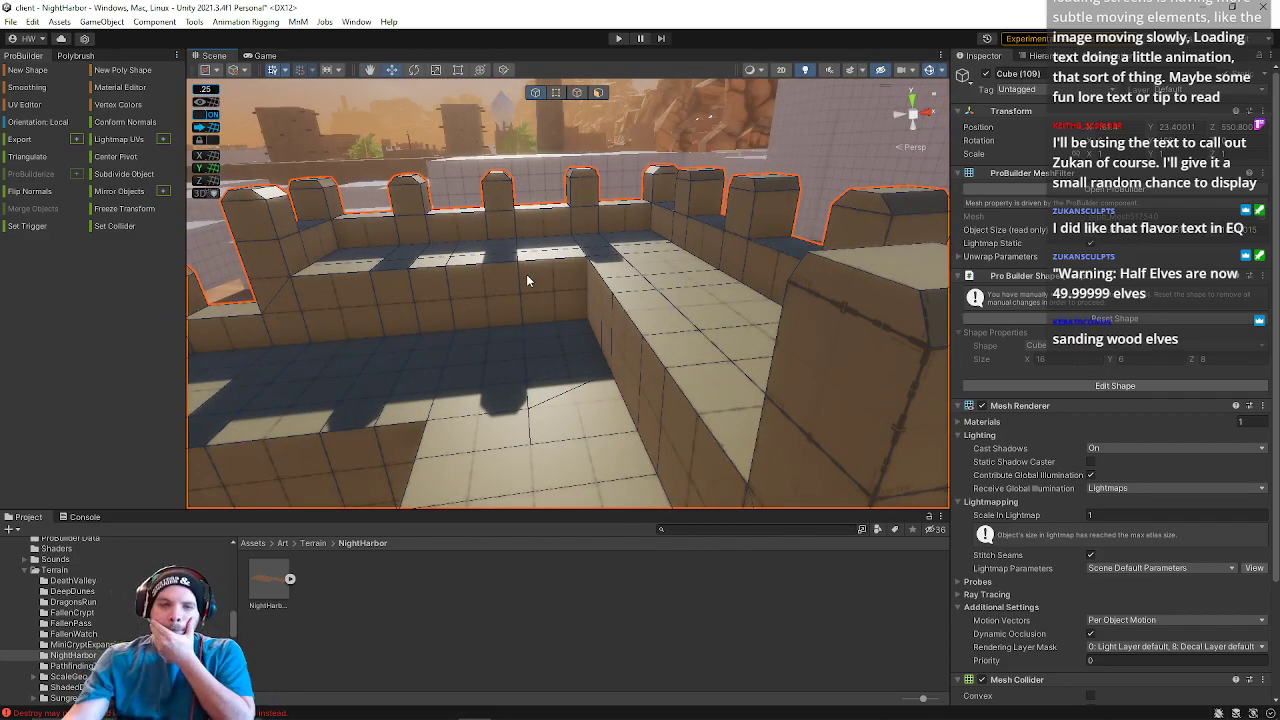
{"action": "mouse_move", "coordinate": [579, 397]}
{"action": "right_mouse_down"}
{"action": "mouse_move", "coordinate": [472, 368]}
{"action": "mouse_move", "coordinate": [523, 409]}
{"action": "mouse_move", "coordinate": [600, 405]}
{"action": "right_mouse_up"}
{"action": "left_click", "coordinate": [28, 70]}
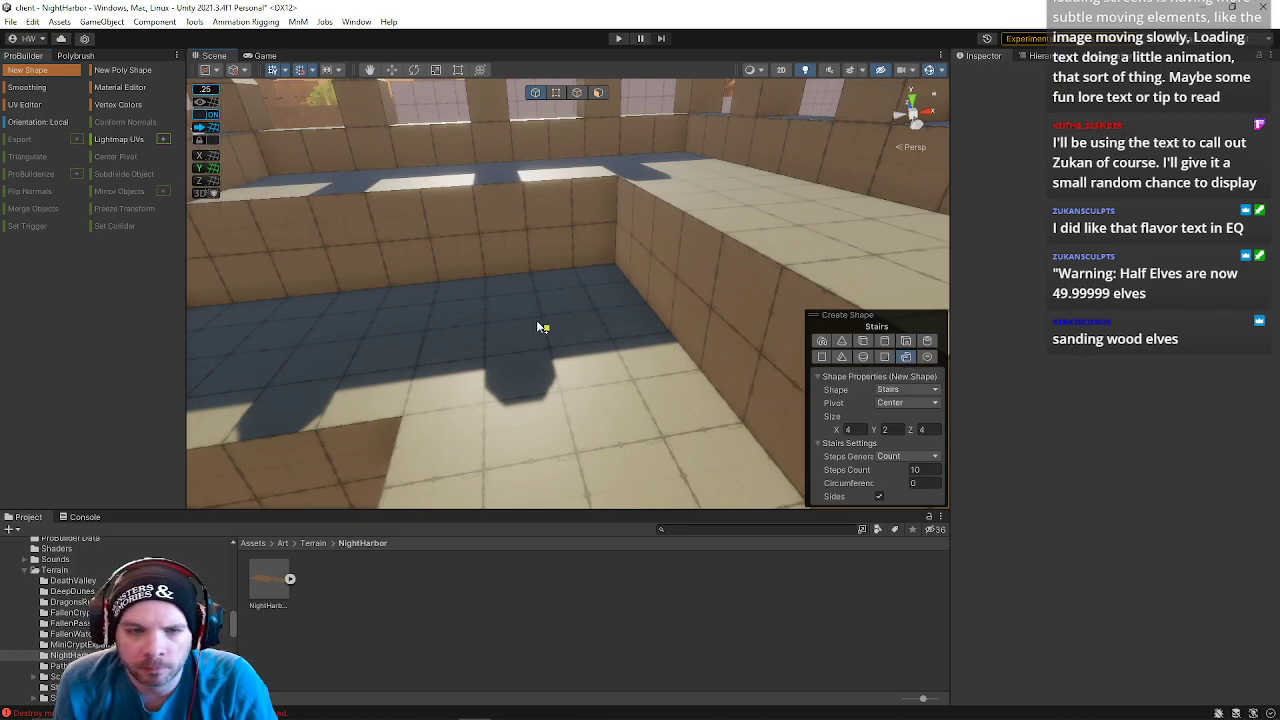
{"action": "left_click_drag", "start_coordinate": [526, 313], "coordinate": [688, 428]}
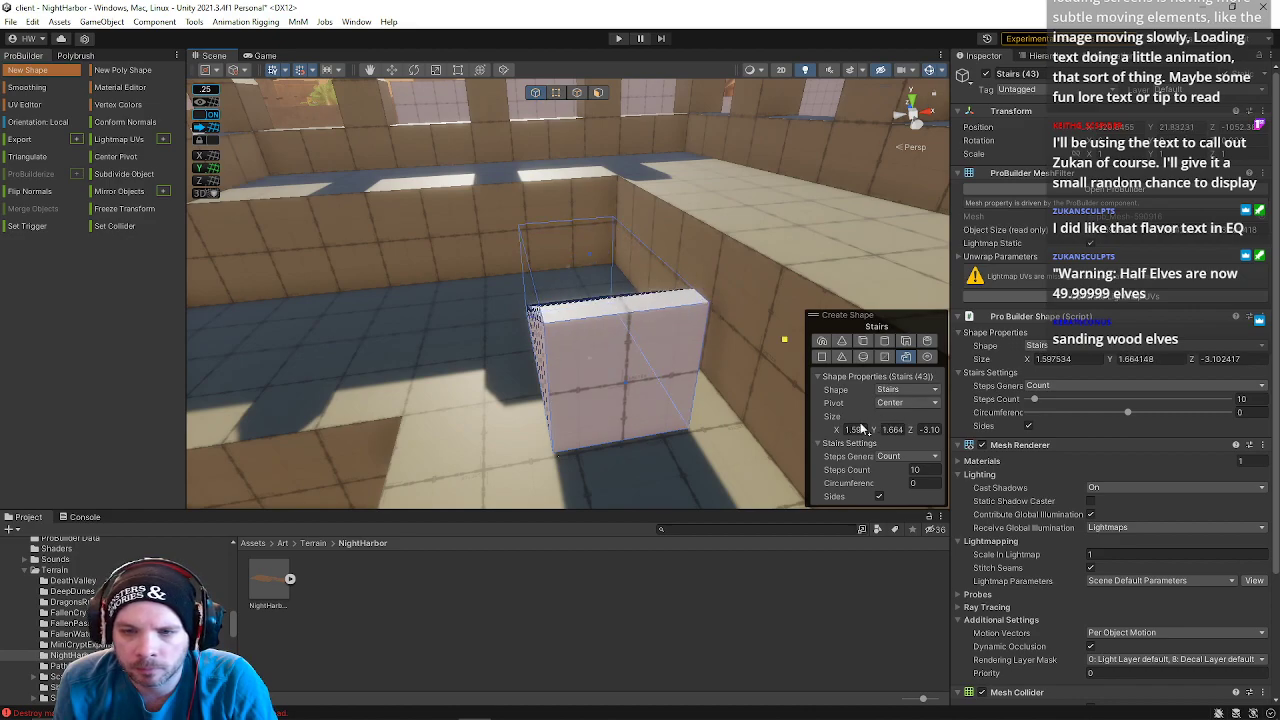
- Set the new stairs' size to X 2, Y 2 and Z 4
{"action": "type", "text": "2"}
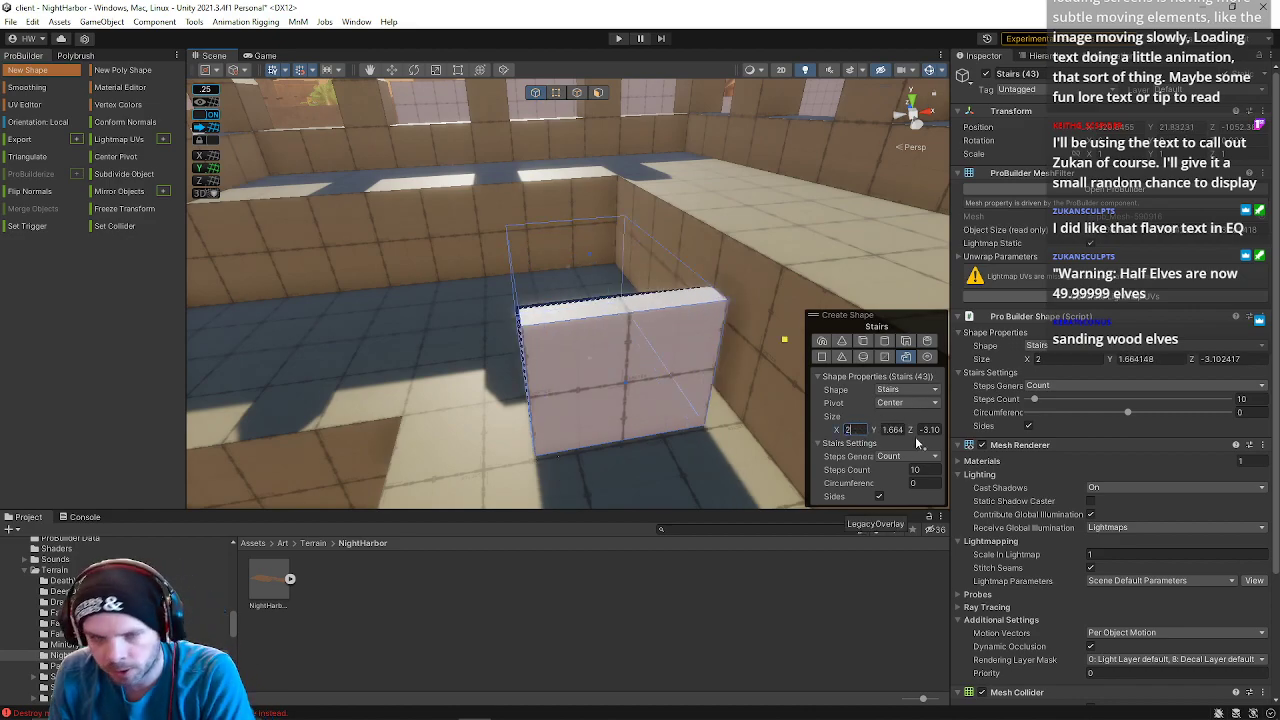
{"action": "type", "text": "2"}
{"action": "key", "text": "Tab"}
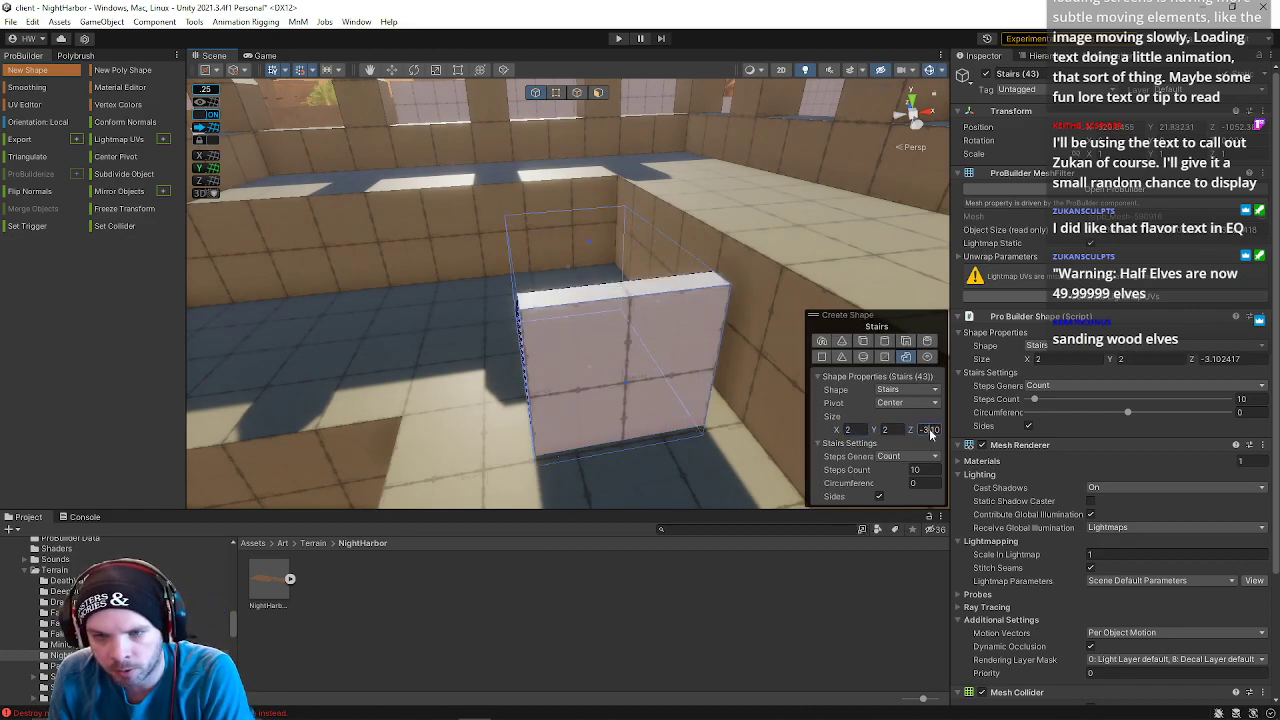
{"action": "type", "text": "4"}
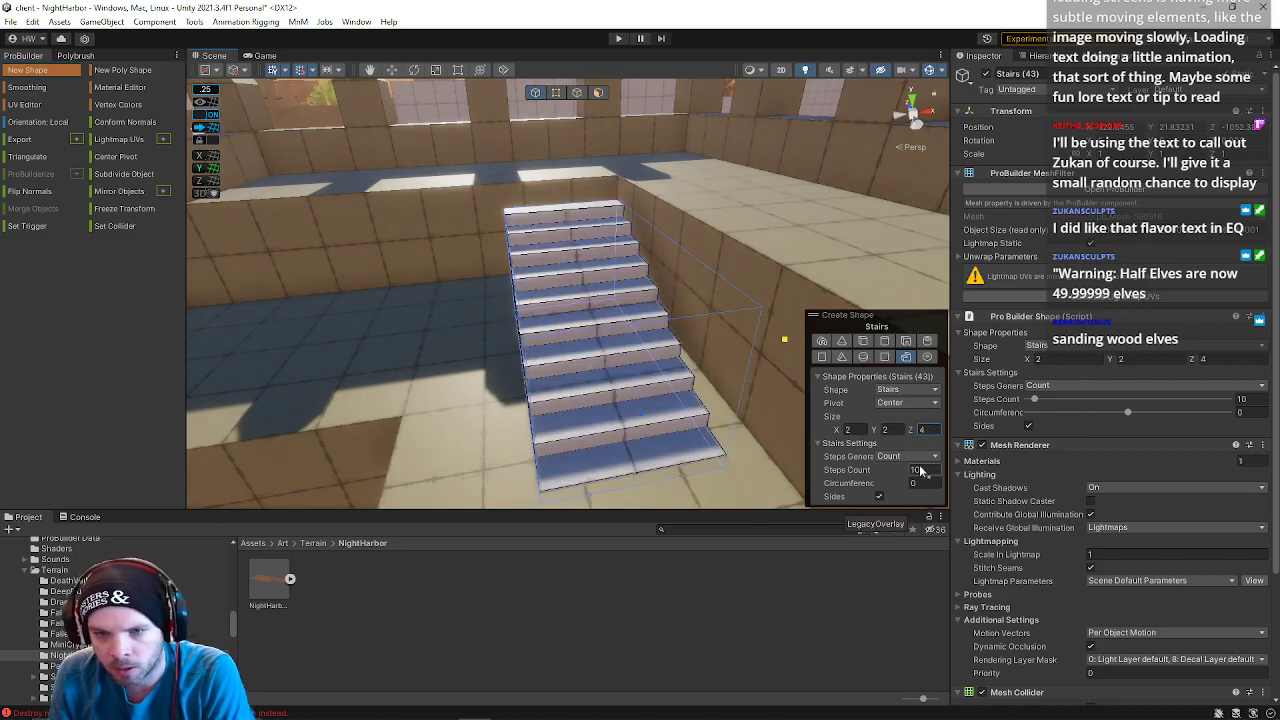
- Set the stairs' step count to 8 and move them flush against the adjoining side wall at height 22
{"action": "type", "text": "8"}
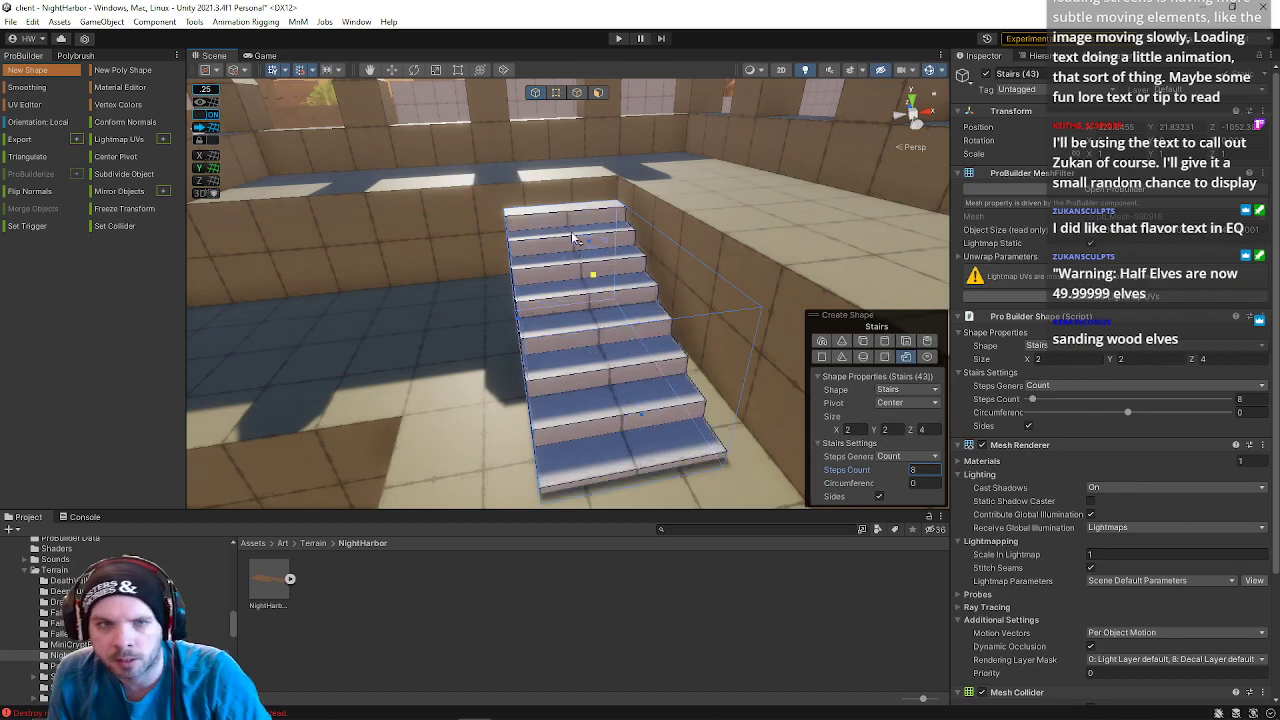
{"action": "key", "text": "Escape"}
{"action": "left_click_drag", "start_coordinate": [556, 165], "coordinate": [752, 266], "text": "alt"}
{"action": "left_click_drag", "start_coordinate": [608, 252], "coordinate": [519, 246]}
{"action": "left_click_drag", "start_coordinate": [565, 205], "coordinate": [440, 220]}
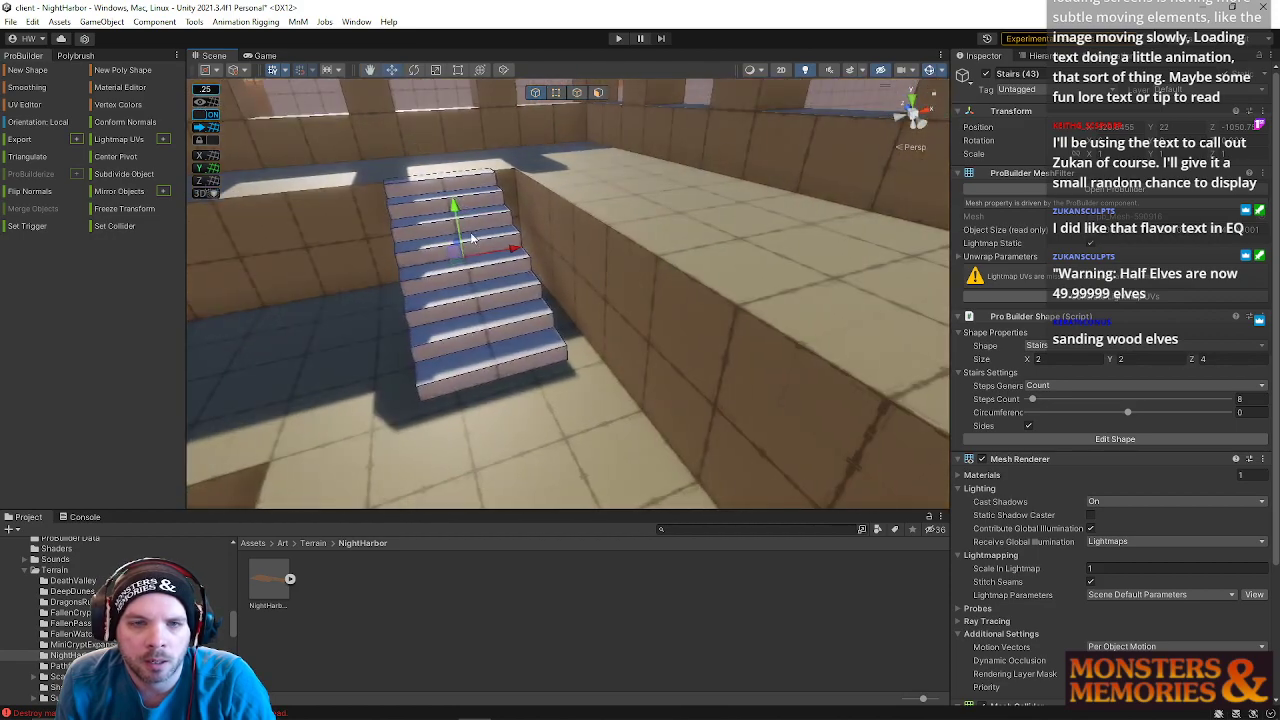
{"action": "left_click_drag", "start_coordinate": [536, 250], "coordinate": [551, 247]}
{"action": "left_click", "coordinate": [547, 254]}
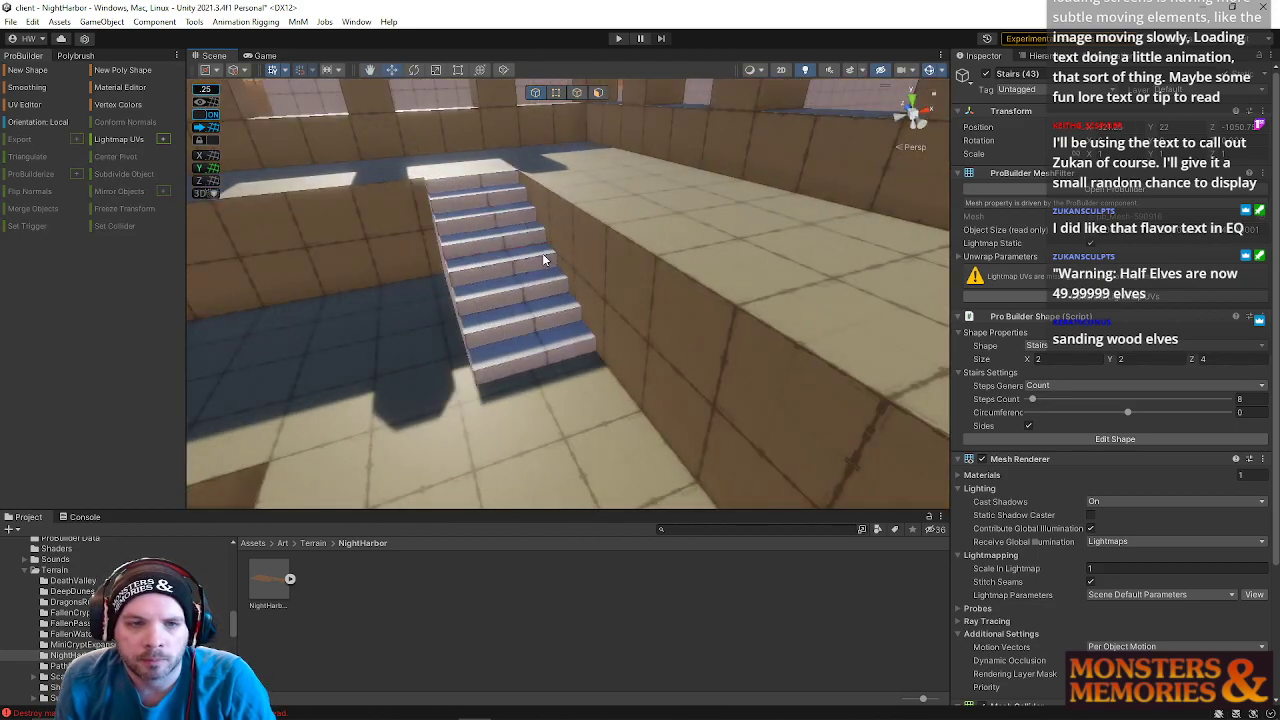
- Delete the stairs' stepped side face that is hidden against the wall
{"action": "left_click", "coordinate": [535, 253]}
{"action": "left_click_drag", "start_coordinate": [560, 248], "coordinate": [444, 189], "text": "alt"}
{"action": "right_click_drag", "start_coordinate": [444, 189], "coordinate": [400, 140]}
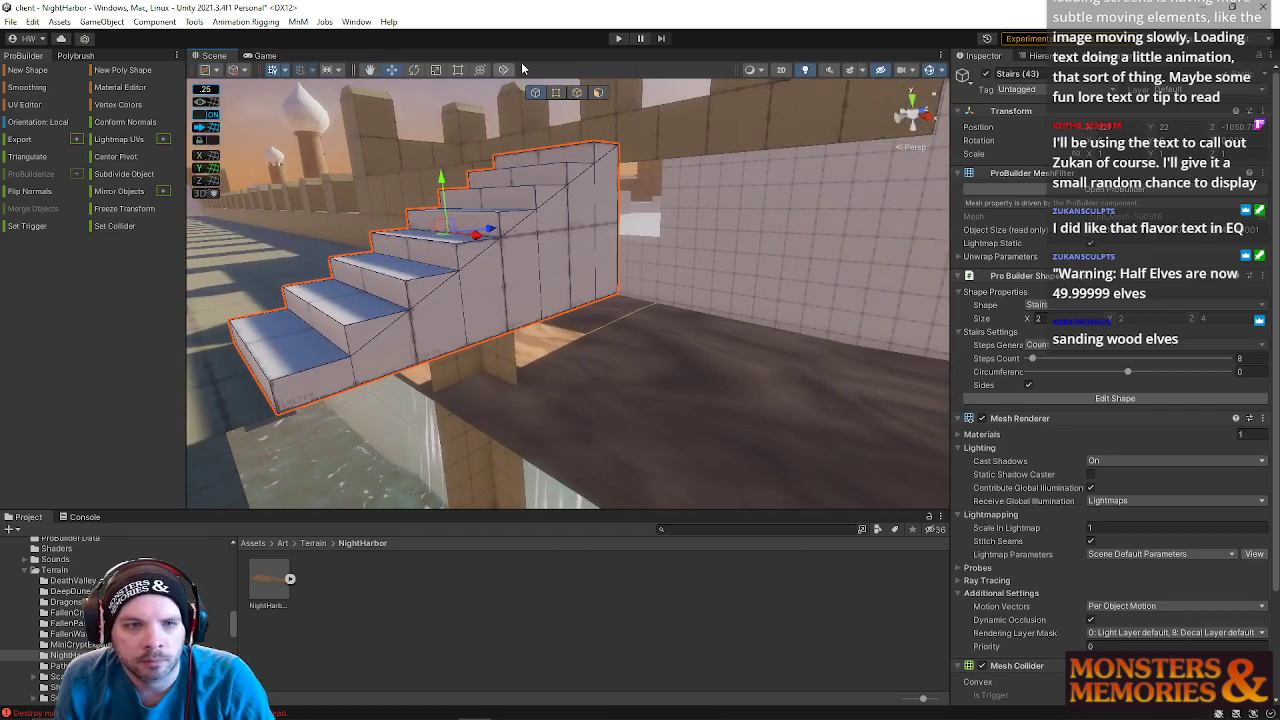
{"action": "left_click", "coordinate": [598, 92]}
{"action": "left_click", "coordinate": [558, 252]}
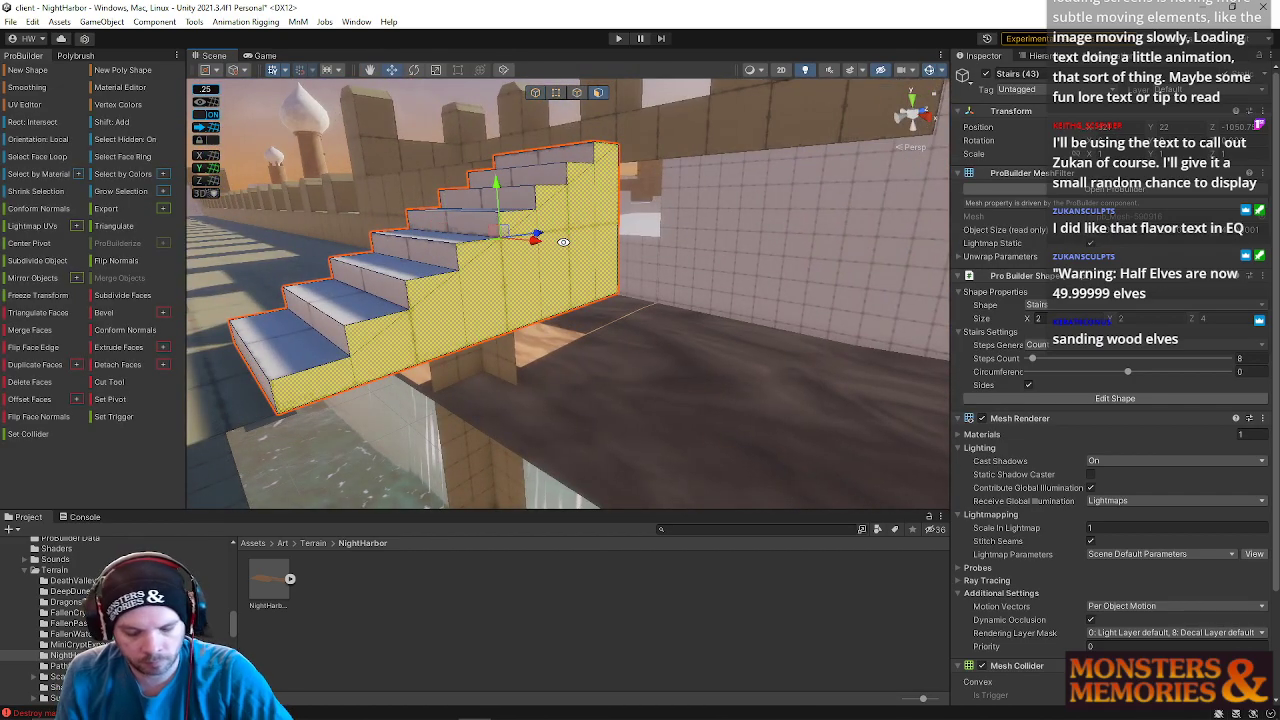
{"action": "key", "text": "Delete"}
{"action": "mouse_move", "coordinate": [558, 252]}
{"action": "left_mouse_down", "text": "alt"}
{"action": "mouse_move", "coordinate": [541, 228]}
{"action": "mouse_move", "coordinate": [560, 245]}
{"action": "left_mouse_up", "text": "alt"}
- Delete the stairs' back face and the faces of the topmost step, and return to object selection
{"action": "left_click", "coordinate": [594, 271]}
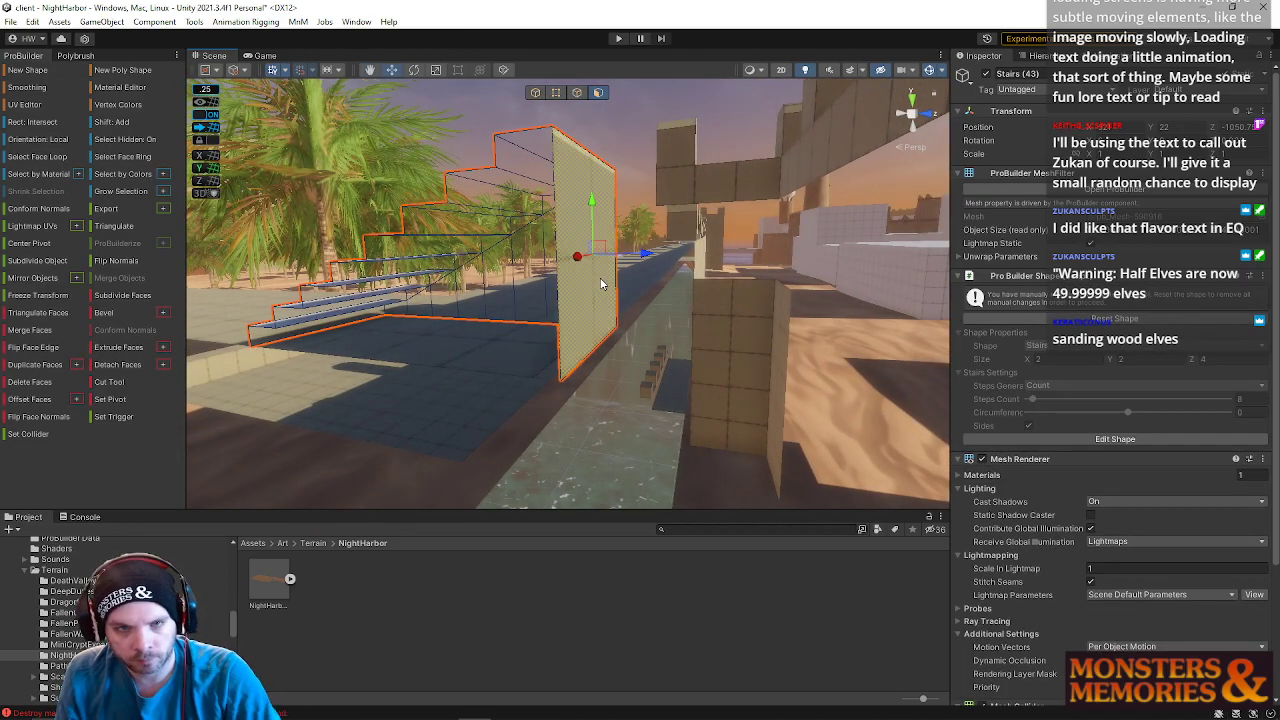
{"action": "left_click_drag", "start_coordinate": [601, 285], "coordinate": [624, 334], "text": "alt"}
{"action": "left_click", "coordinate": [575, 330]}
{"action": "right_click_drag", "start_coordinate": [624, 334], "coordinate": [1210, 305]}
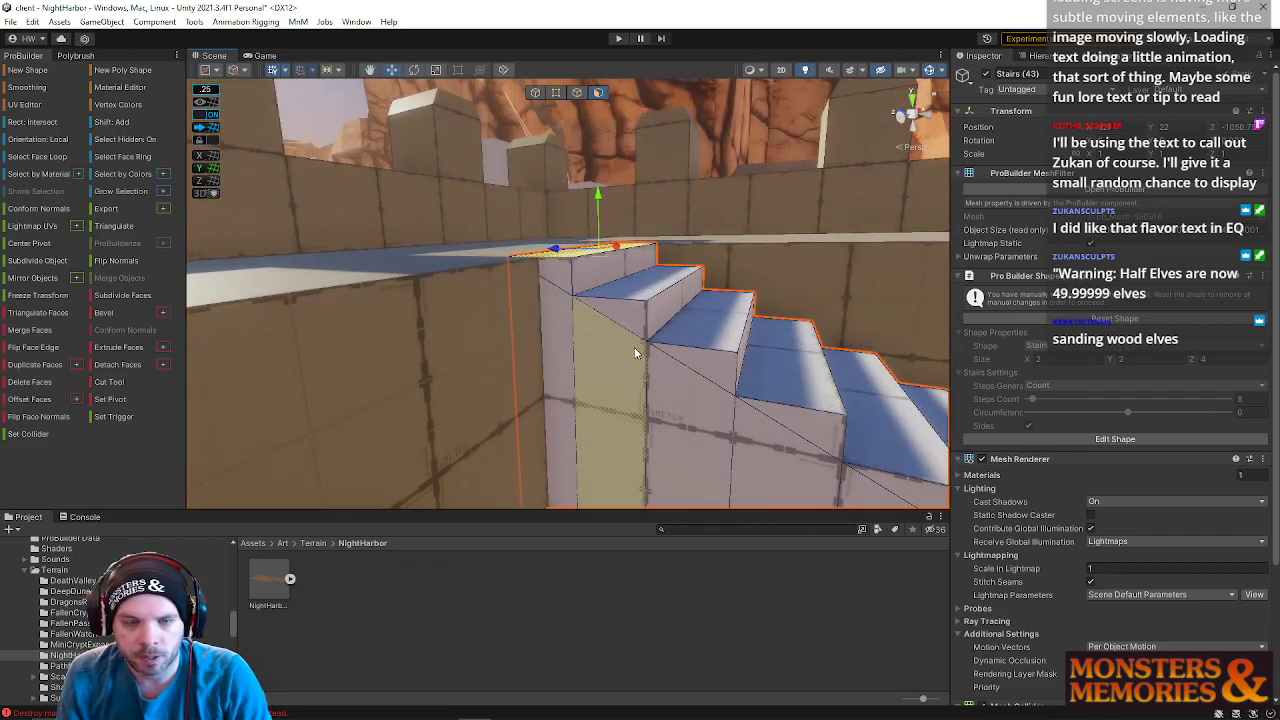
{"action": "left_click", "coordinate": [557, 322]}
{"action": "key", "text": "BackSpace"}
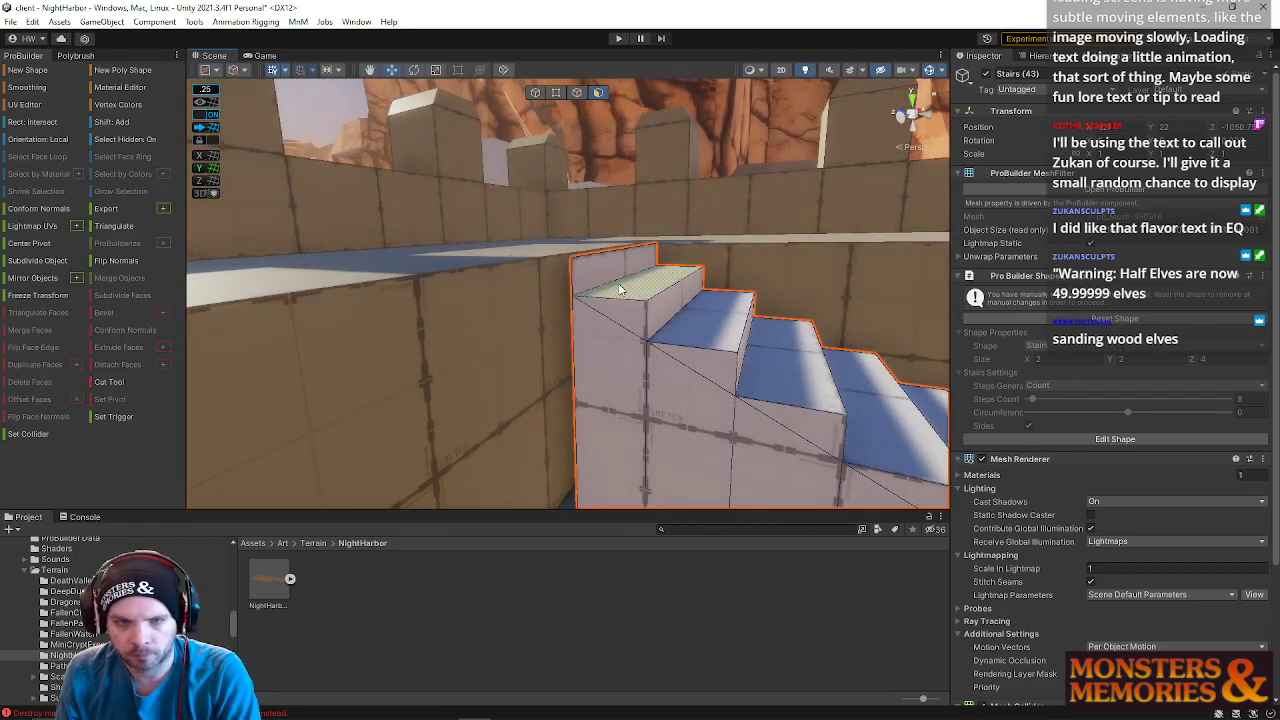
{"action": "left_click", "coordinate": [617, 277]}
{"action": "key", "text": "BackSpace"}
{"action": "left_click", "coordinate": [535, 97]}
- Rotate the trimmed stairs and move them flush against the wall beside the walkway, with Z position -1050
{"action": "right_click_drag", "start_coordinate": [657, 349], "coordinate": [567, 330]}
{"action": "left_click", "coordinate": [567, 330]}
{"action": "key", "text": "e"}
{"action": "left_click_drag", "start_coordinate": [570, 318], "coordinate": [426, 325]}
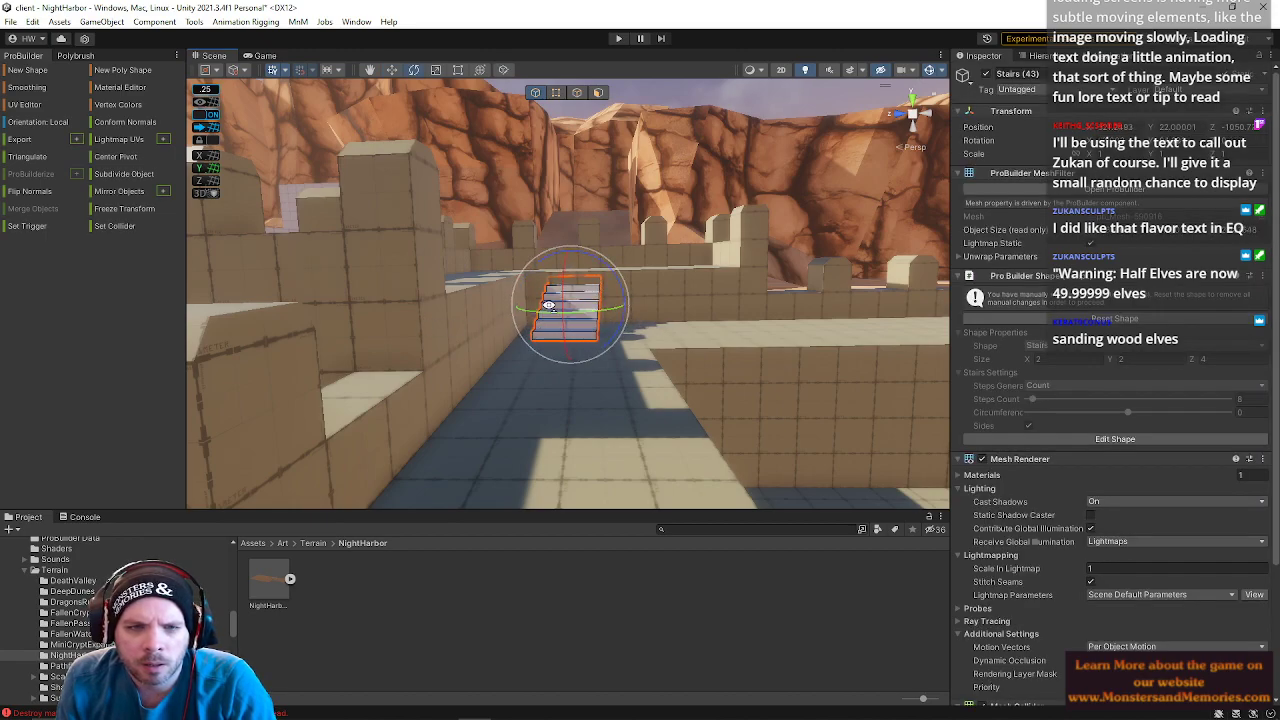
{"action": "key", "text": "f"}
{"action": "key", "text": "w"}
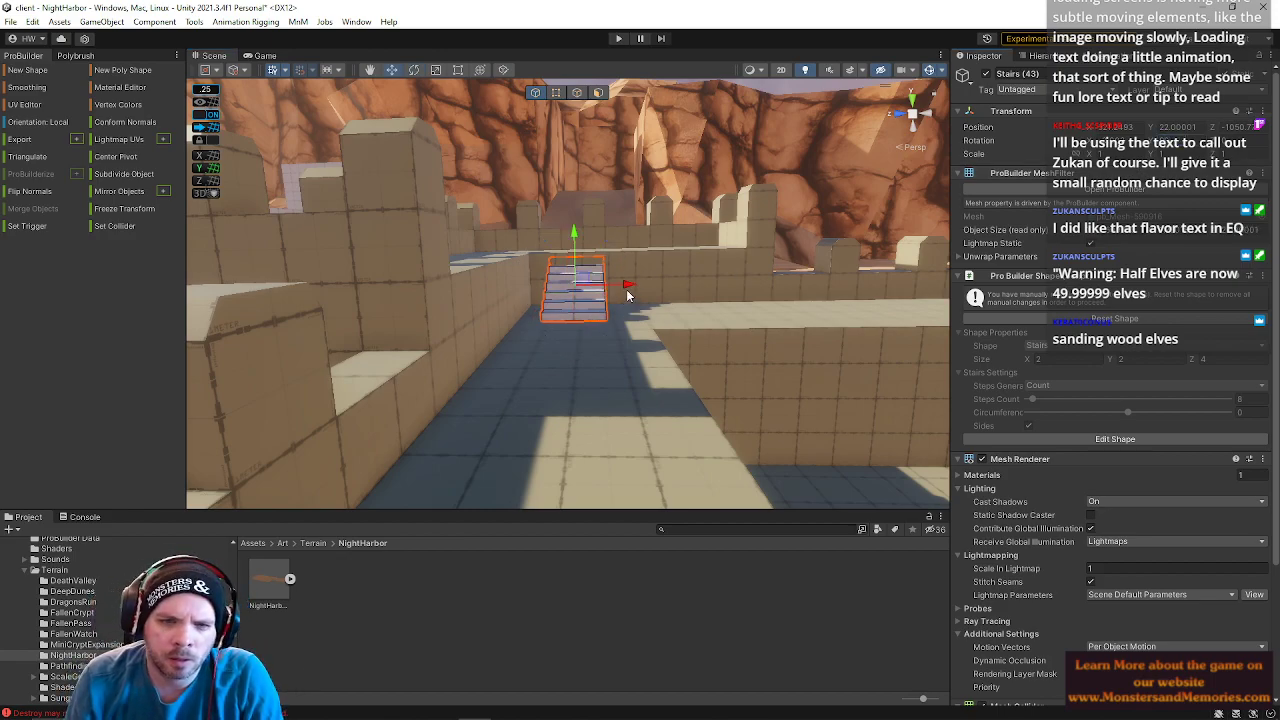
{"action": "right_click_drag", "start_coordinate": [610, 300], "coordinate": [386, 288]}
{"action": "key", "text": "d"}
{"action": "left_click_drag", "start_coordinate": [692, 287], "coordinate": [655, 296]}
{"action": "key", "text": "a"}
{"action": "right_click_drag", "start_coordinate": [700, 282], "coordinate": [1001, 322]}
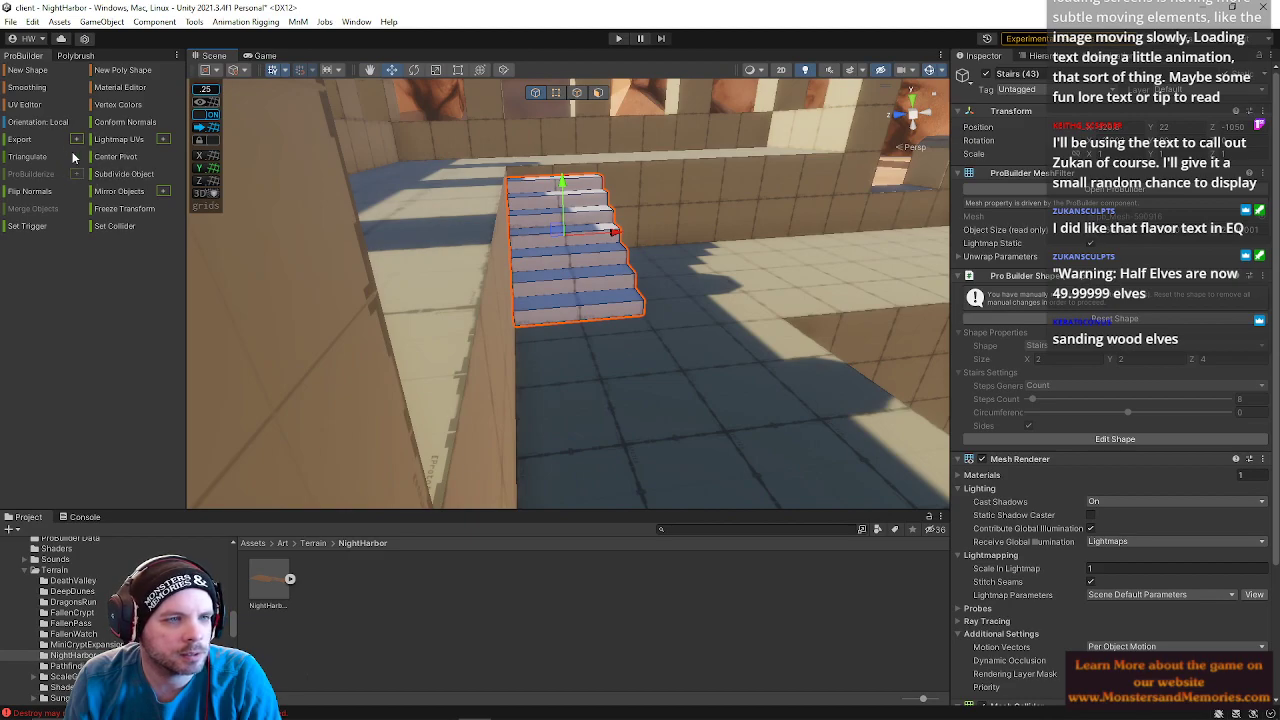
{"action": "left_click", "coordinate": [162, 193]}
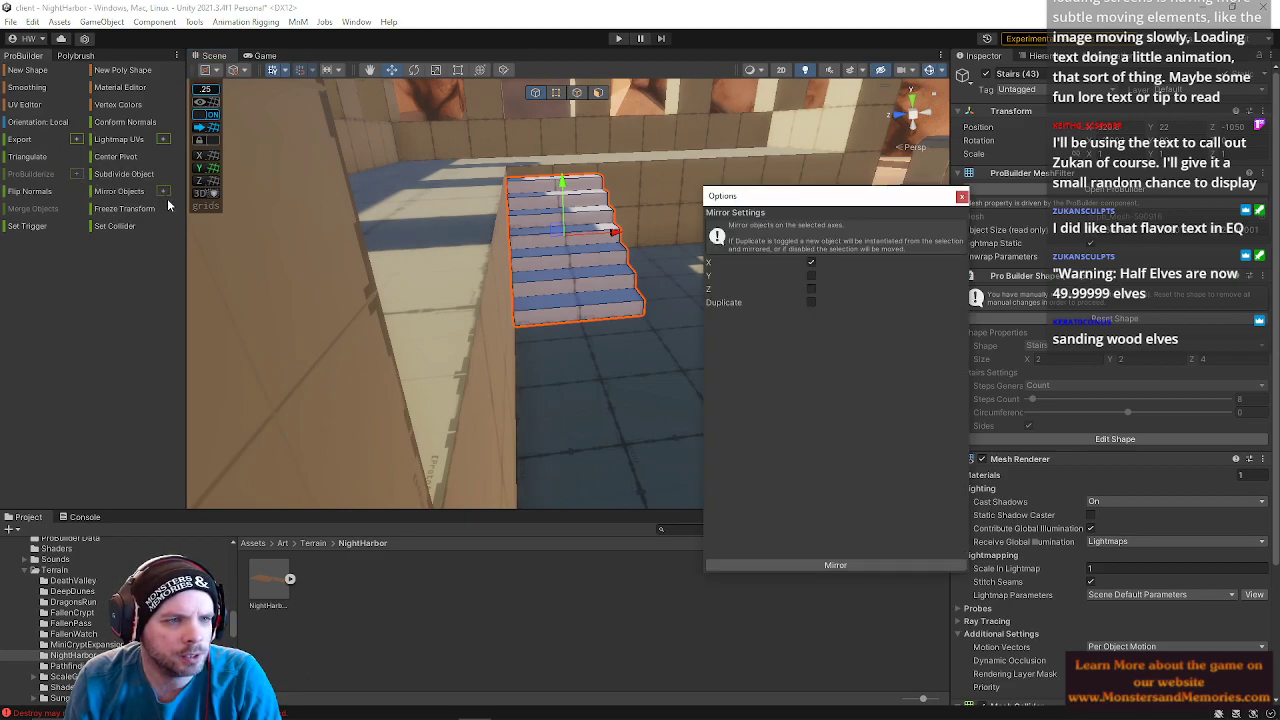
{"action": "left_click_drag", "start_coordinate": [485, 354], "coordinate": [310, 285], "text": "alt"}
{"action": "left_click", "coordinate": [962, 196]}
- Draw a new stairs shape about 4 by 2.25 by 3.5 units on the shaded lower walkway between the walls
{"action": "right_click_drag", "start_coordinate": [690, 180], "coordinate": [764, 164]}
{"action": "key", "text": "s"}
{"action": "left_click", "coordinate": [671, 109]}
{"action": "right_click_drag", "start_coordinate": [145, 236], "coordinate": [643, 306]}
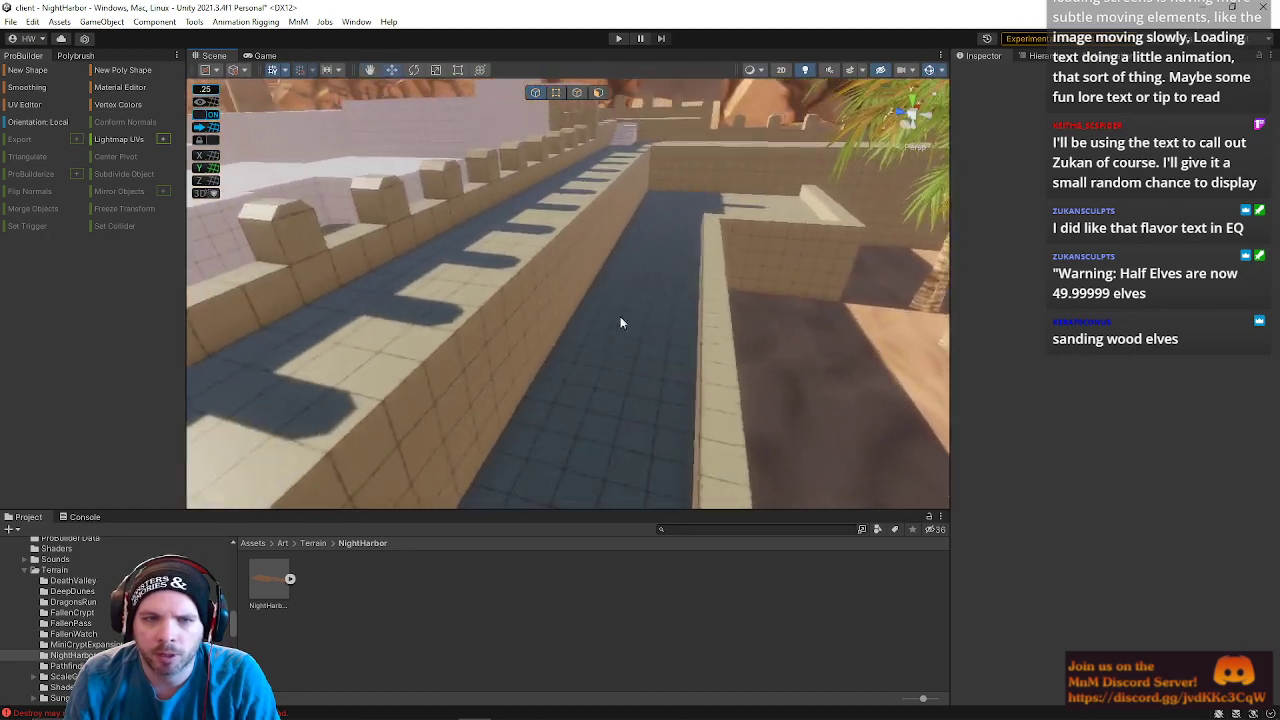
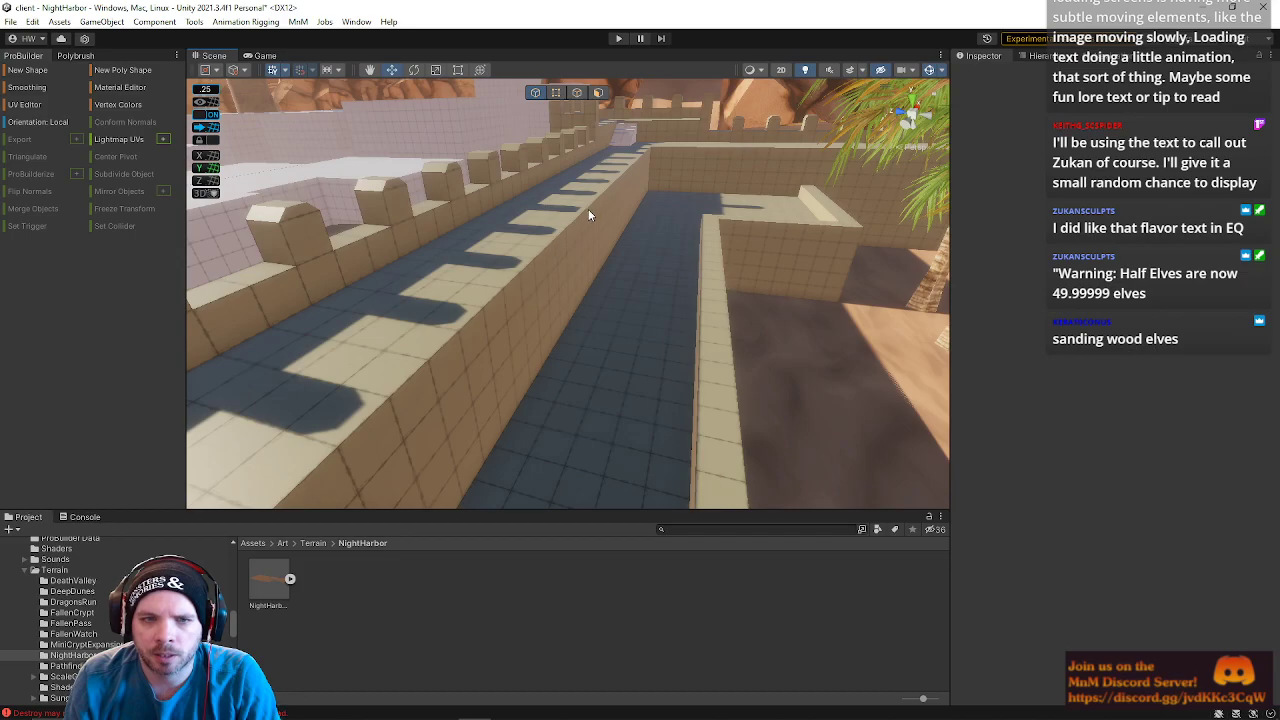
{"action": "right_click_drag", "start_coordinate": [531, 330], "coordinate": [590, 370]}
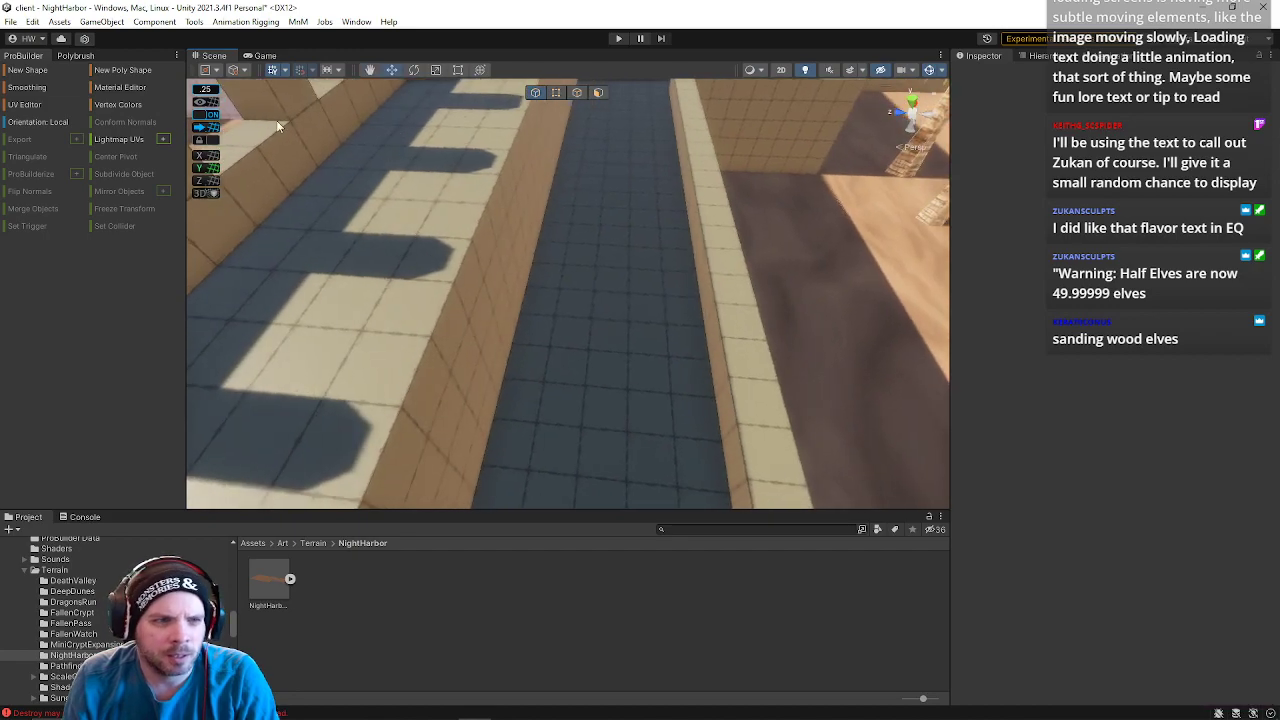
{"action": "left_click", "coordinate": [16, 75]}
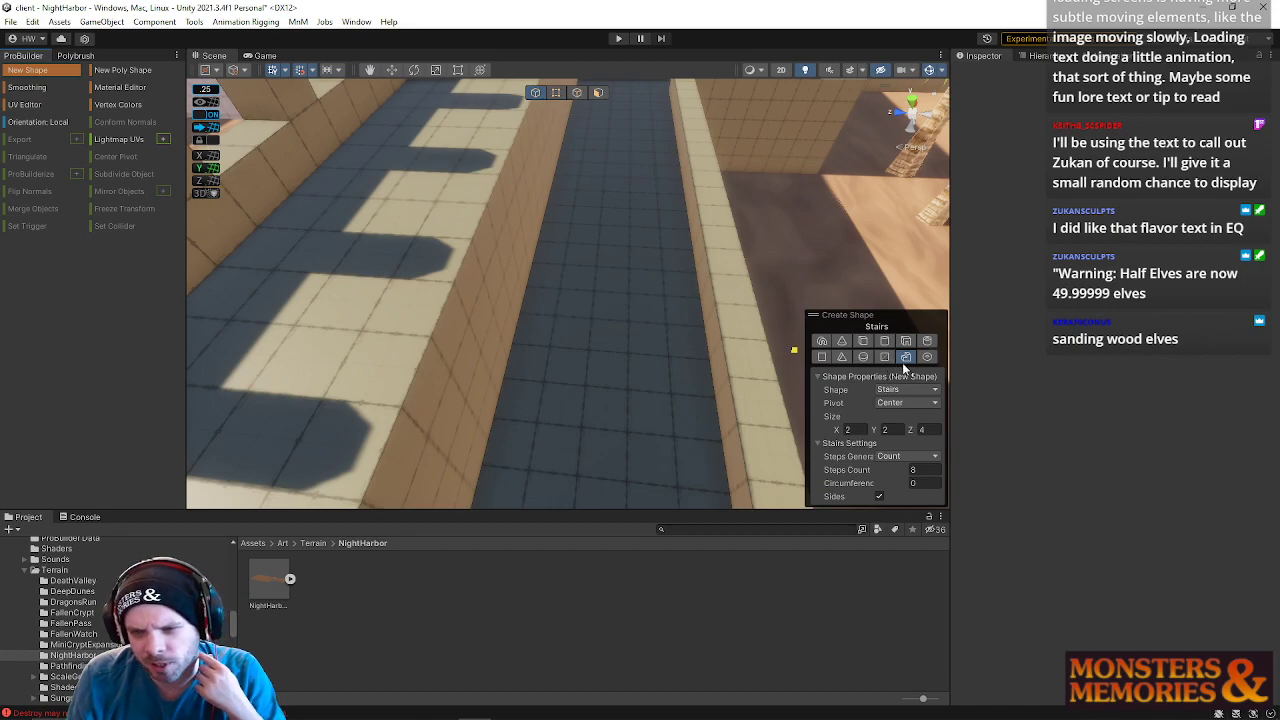
{"action": "left_click_drag", "start_coordinate": [570, 278], "coordinate": [703, 423]}
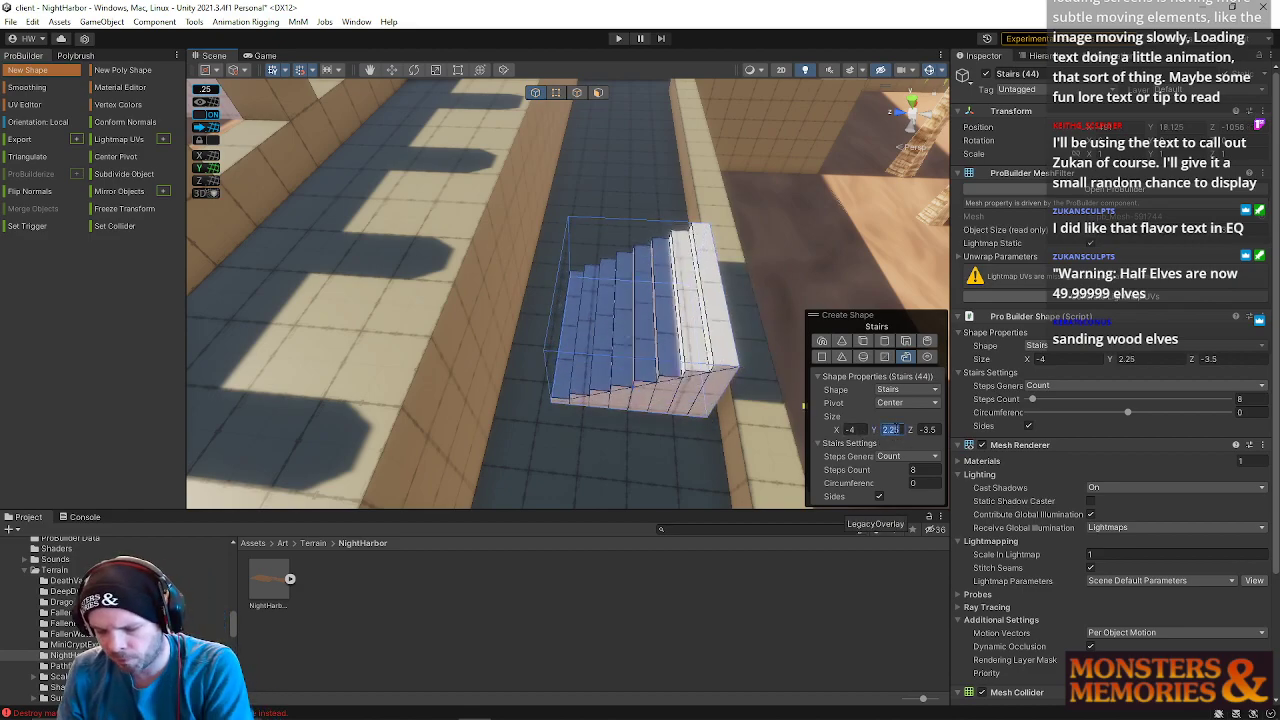
- Set the new stairs' size to X 2, Y 4, Z 8 and the step count to 16
{"action": "type", "text": "4"}
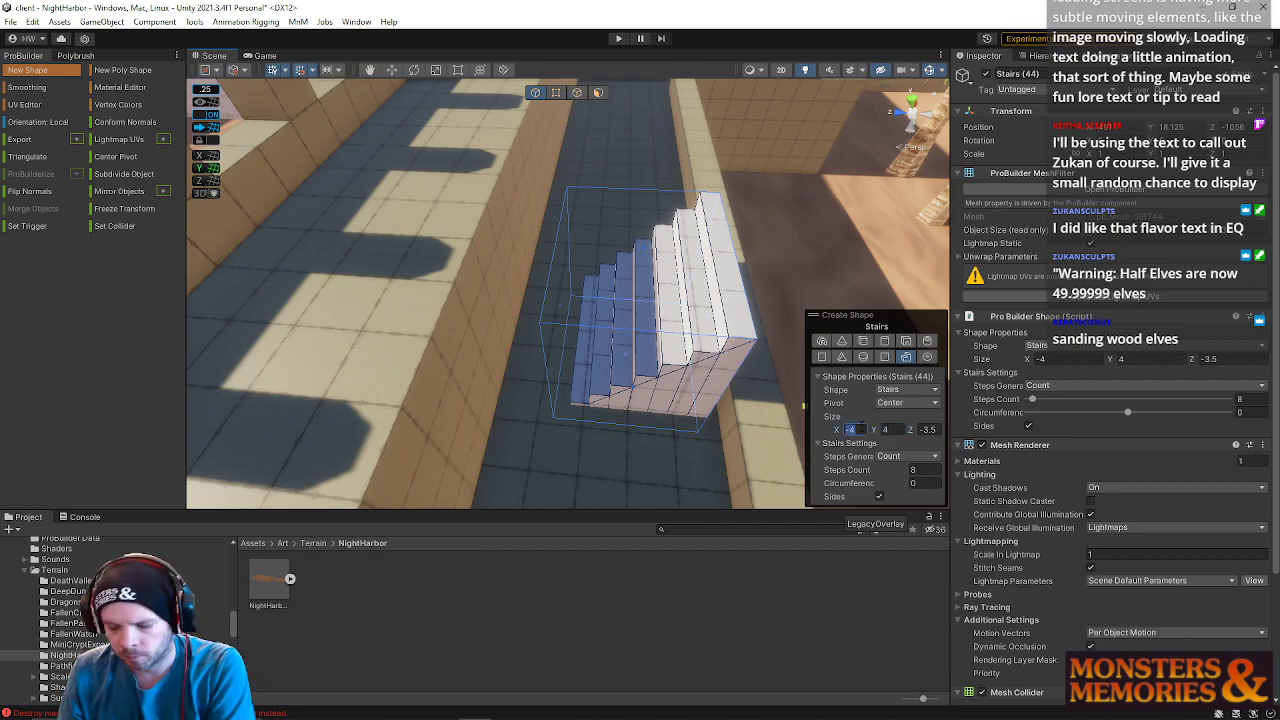
{"action": "type", "text": "2"}
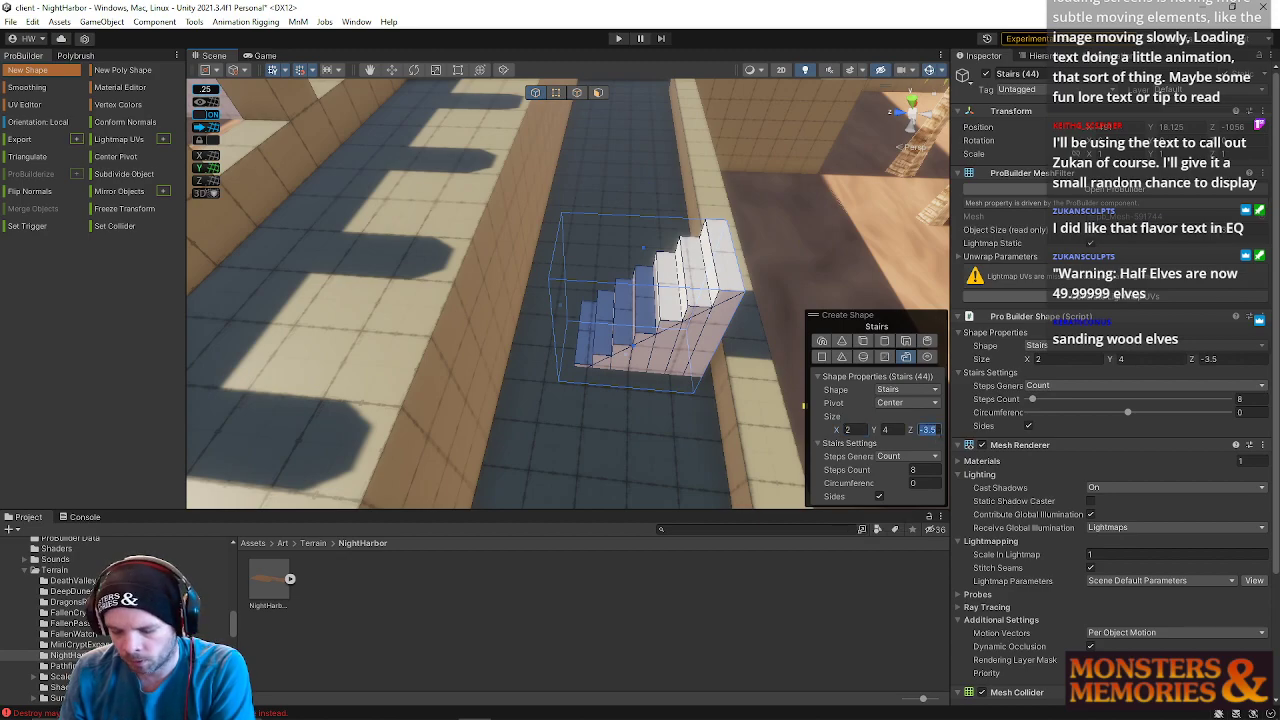
{"action": "type", "text": "8"}
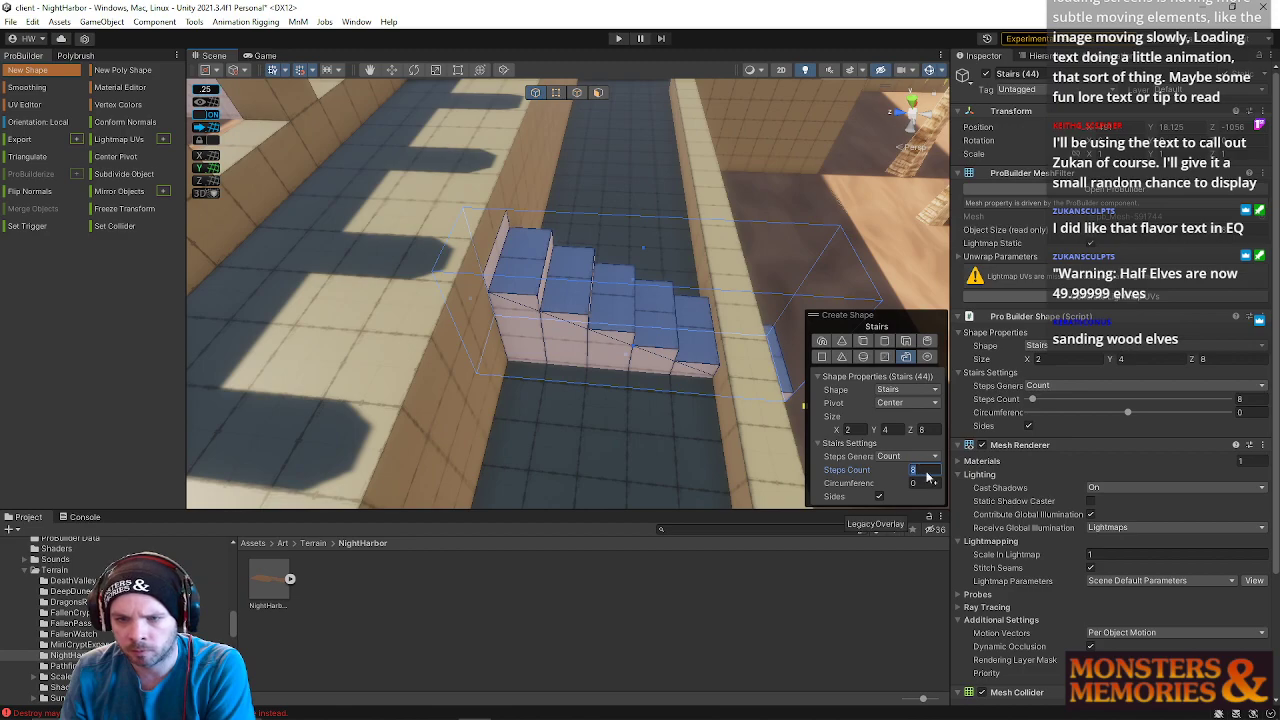
{"action": "type", "text": "16"}
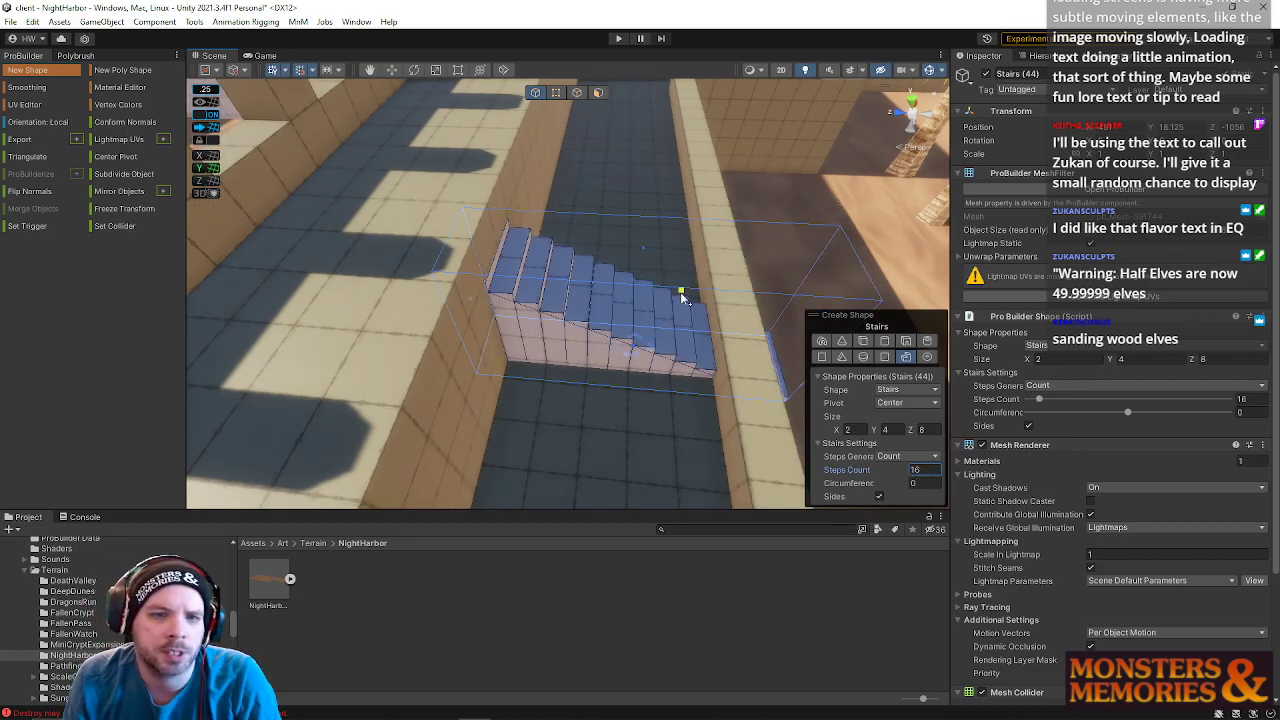
- Place the new stairs at height 18 and rotate them to 90 degrees so they run along the walkway
{"action": "type", "text": "w"}
{"action": "left_click_drag", "start_coordinate": [640, 281], "coordinate": [648, 243]}
{"action": "key", "text": "d"}
{"action": "right_click_drag", "start_coordinate": [720, 268], "coordinate": [627, 180]}
{"action": "key", "text": "e"}
{"action": "left_click_drag", "start_coordinate": [640, 250], "coordinate": [412, 274]}
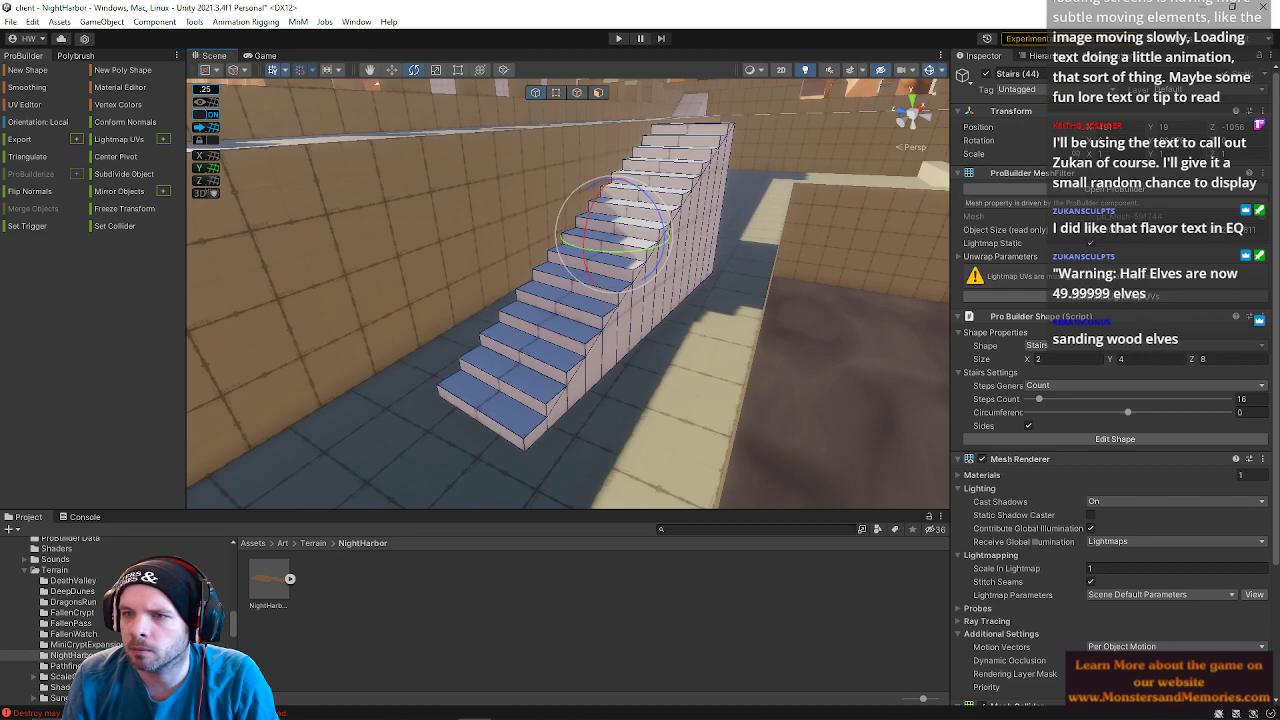
{"action": "type", "text": "90"}
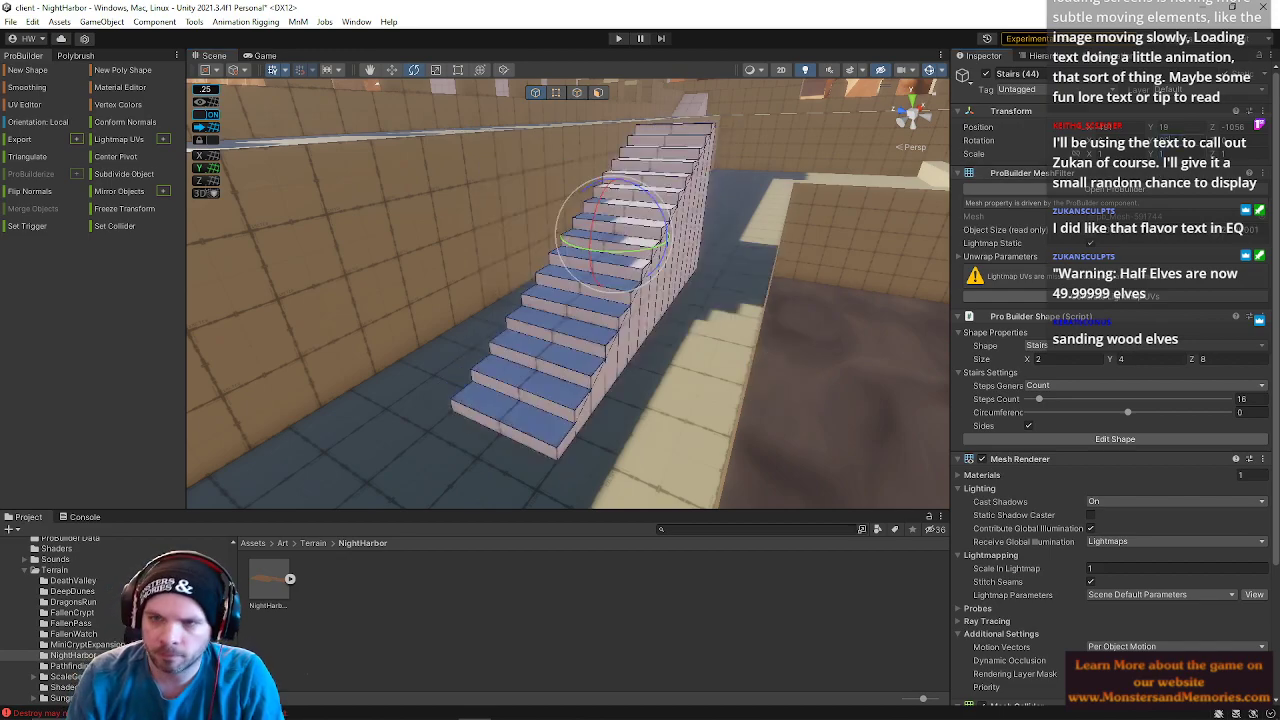
- Move the tall stairs flush against the higher wall of the walkway, with Z position -1054
{"action": "right_click_drag", "start_coordinate": [602, 299], "coordinate": [659, 279]}
{"action": "left_click_drag", "start_coordinate": [577, 269], "coordinate": [493, 262]}
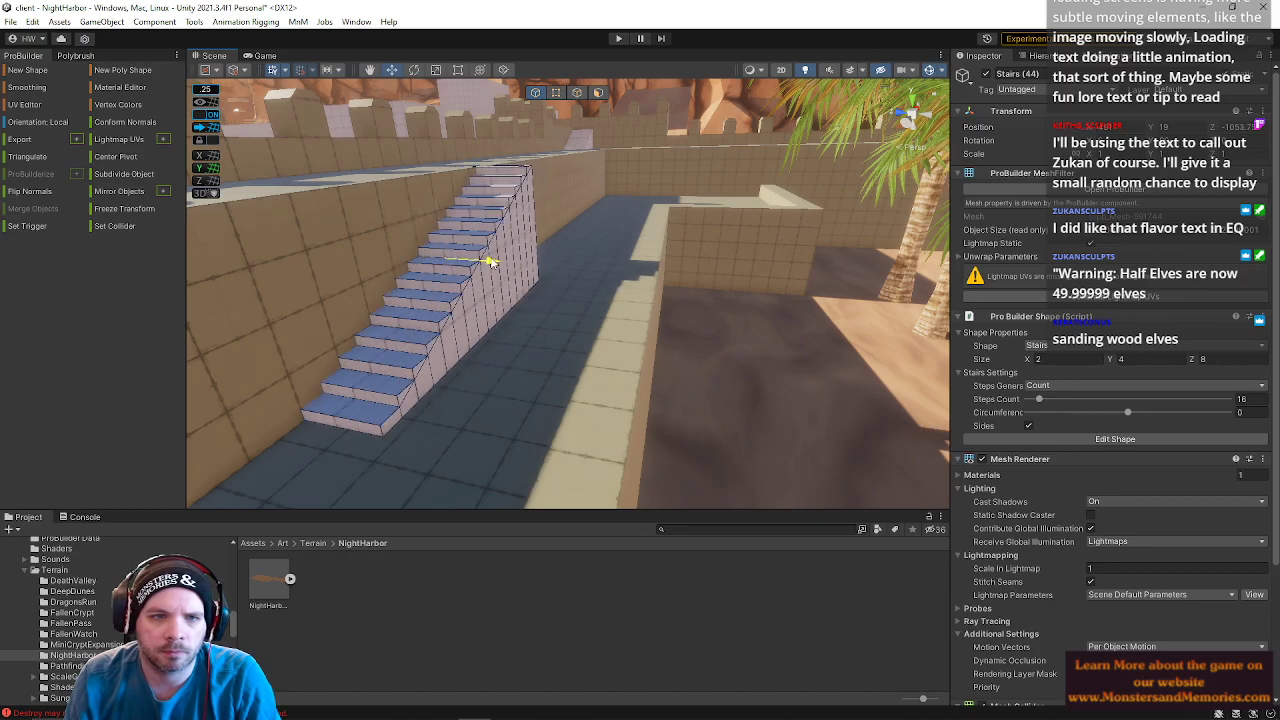
{"action": "right_click_drag", "start_coordinate": [551, 250], "coordinate": [544, 302]}
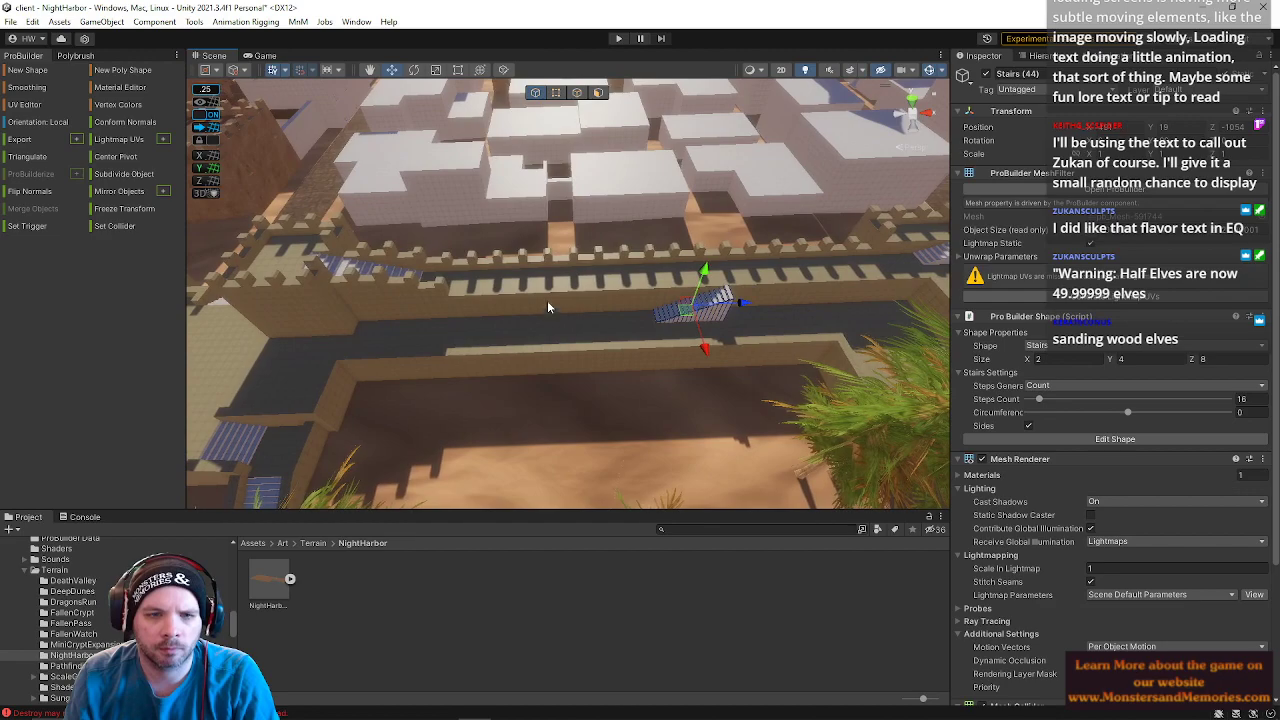
- Select the lower walkway mesh for edge editing and try to slide the edge crossing its floor along the walkway
{"action": "left_click", "coordinate": [574, 304]}
{"action": "left_click", "coordinate": [735, 326]}
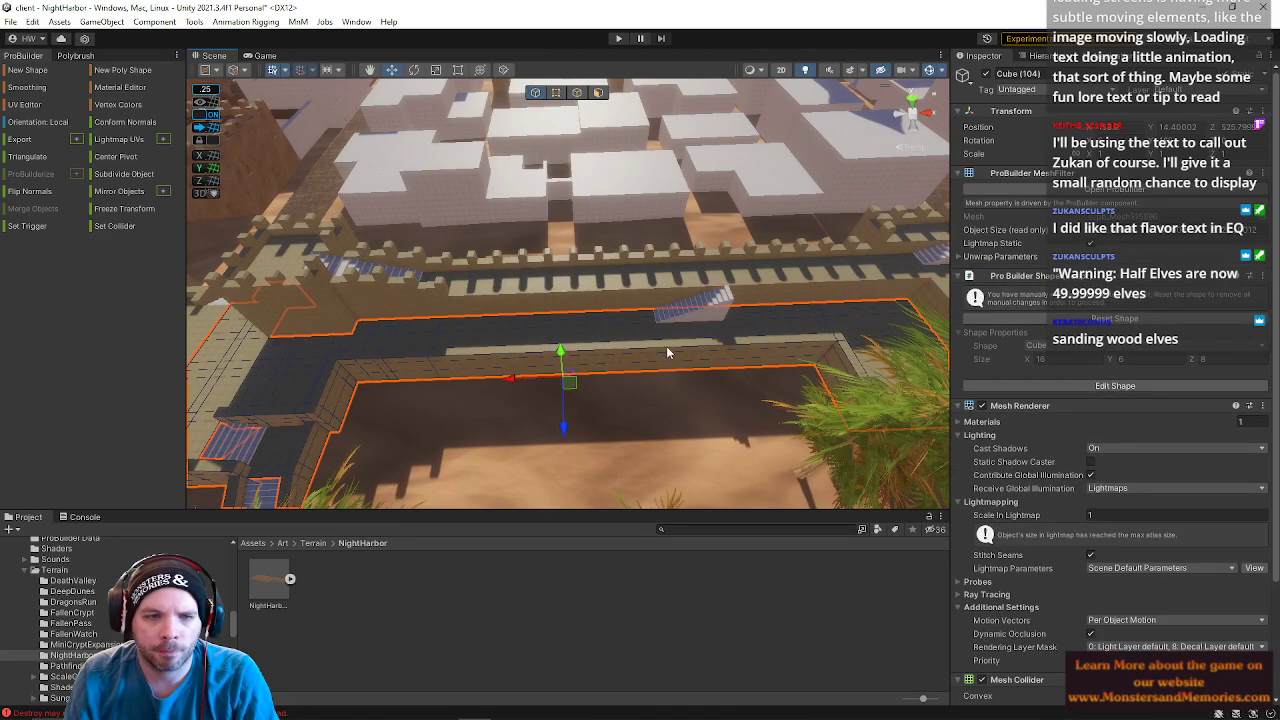
{"action": "right_click_drag", "start_coordinate": [462, 361], "coordinate": [453, 368]}
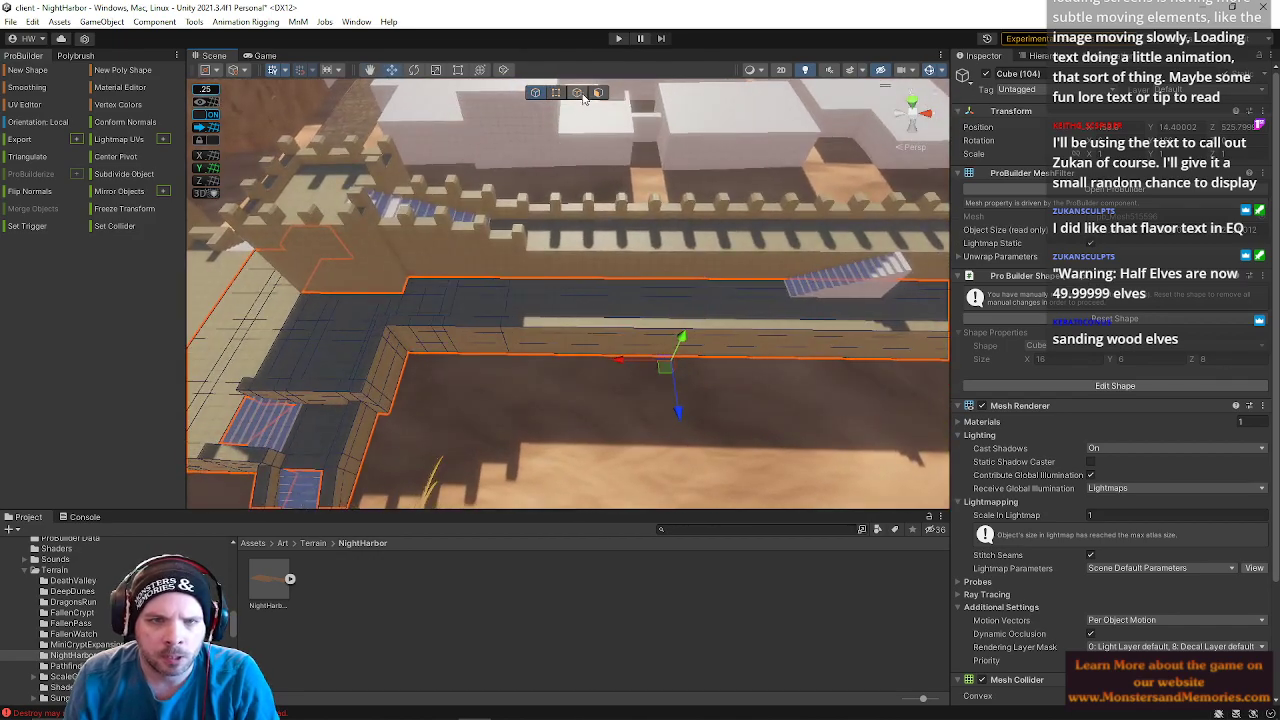
{"action": "left_click", "coordinate": [577, 93]}
{"action": "right_click_drag", "start_coordinate": [518, 334], "coordinate": [517, 343]}
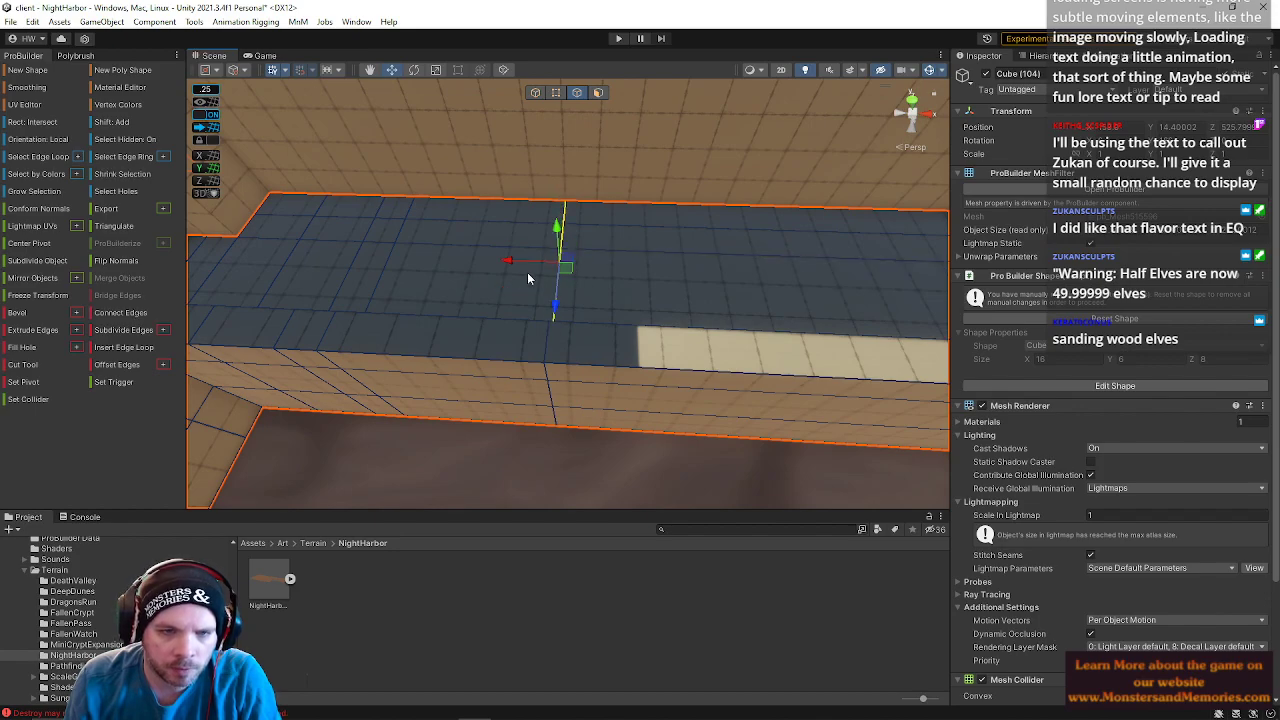
{"action": "right_click_drag", "start_coordinate": [529, 279], "coordinate": [571, 236]}
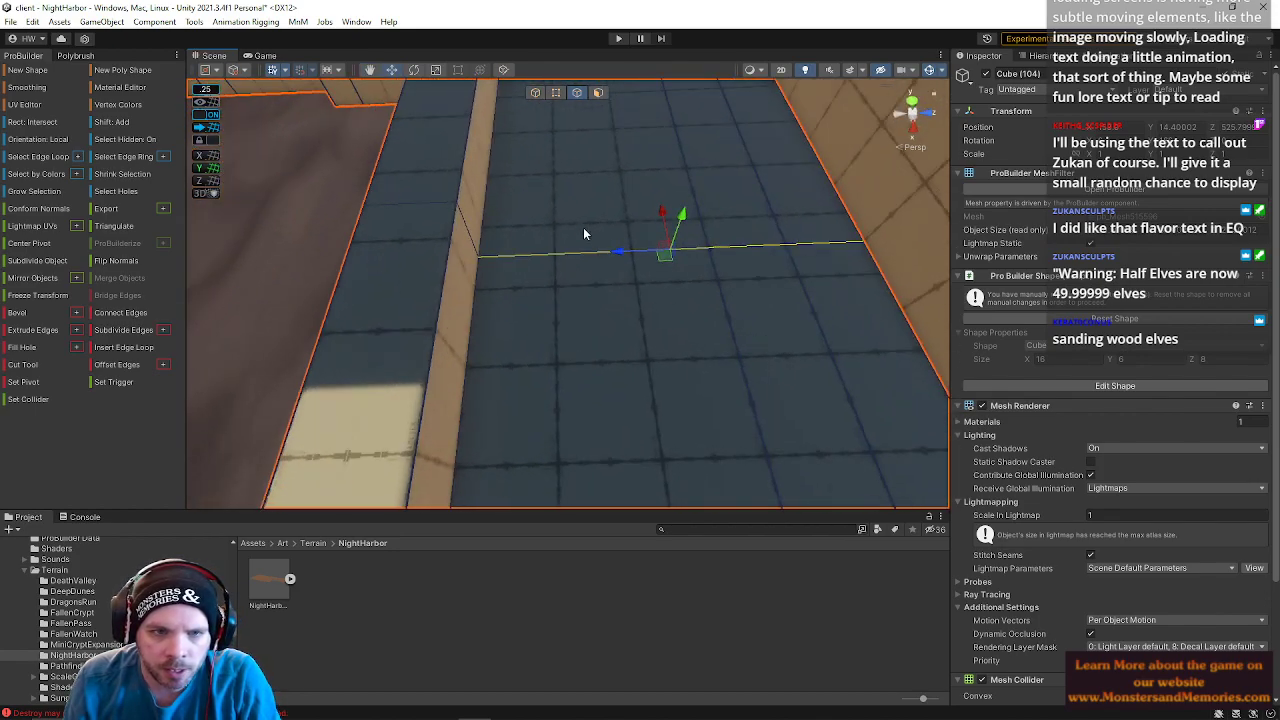
{"action": "left_click_drag", "start_coordinate": [656, 216], "coordinate": [668, 188]}
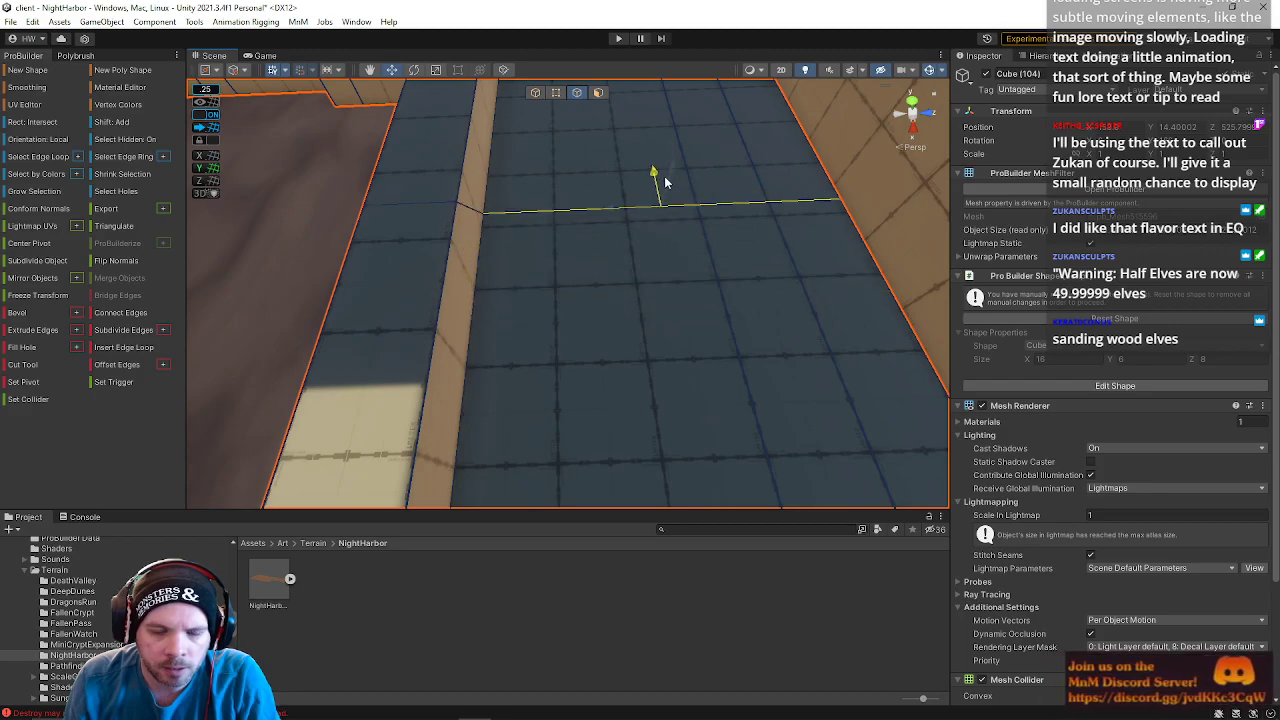
- Select the matching floor and parapet edges around the lower walkway and shift them together along its length
{"action": "right_click_drag", "start_coordinate": [663, 210], "coordinate": [132, 139]}
{"action": "right_click_drag", "start_coordinate": [593, 232], "coordinate": [569, 220]}
{"action": "left_click", "coordinate": [568, 218]}
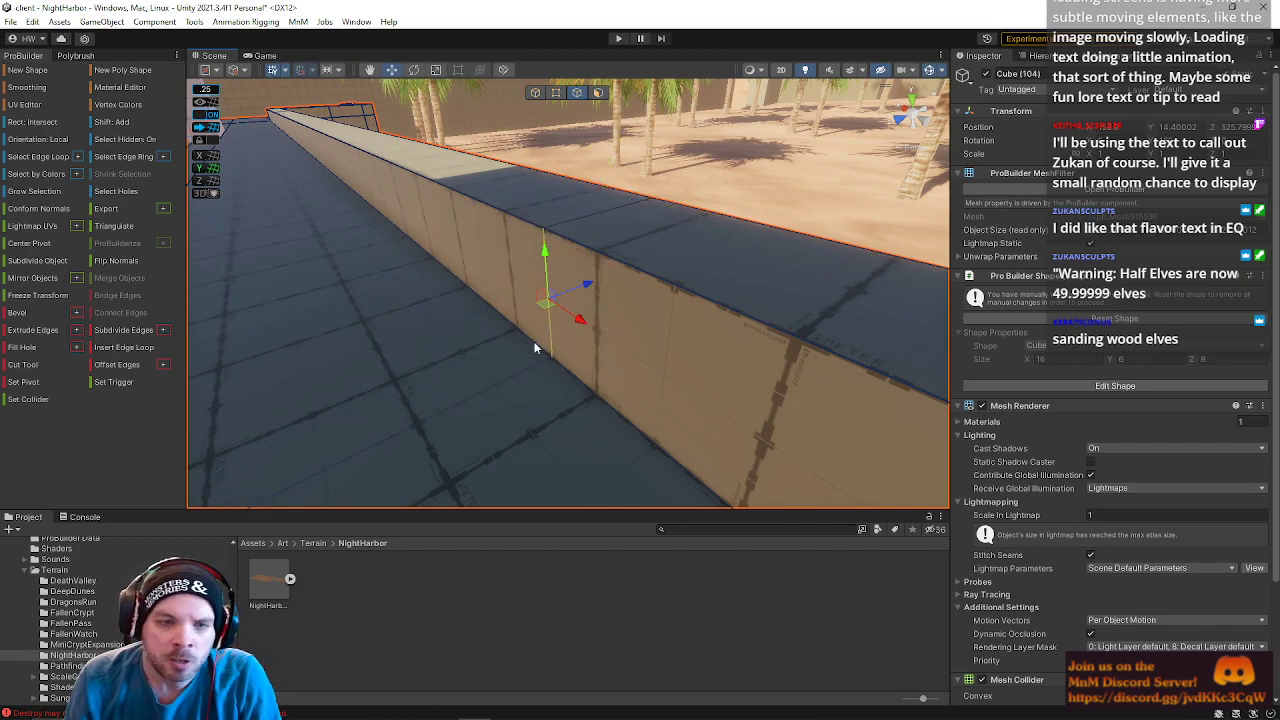
{"action": "right_click_drag", "start_coordinate": [556, 340], "coordinate": [420, 340]}
{"action": "right_click_drag", "start_coordinate": [686, 252], "coordinate": [444, 245]}
{"action": "left_click", "coordinate": [446, 252], "text": "shift"}
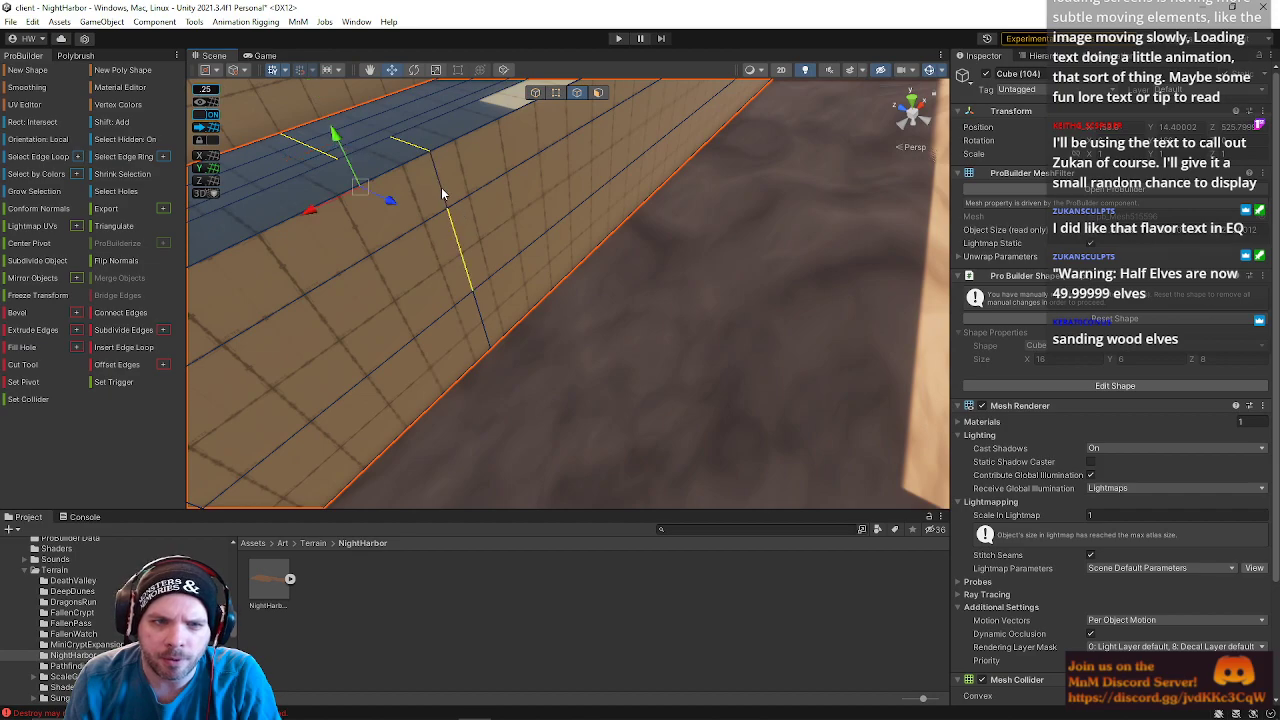
{"action": "right_click_drag", "start_coordinate": [483, 332], "coordinate": [451, 365]}
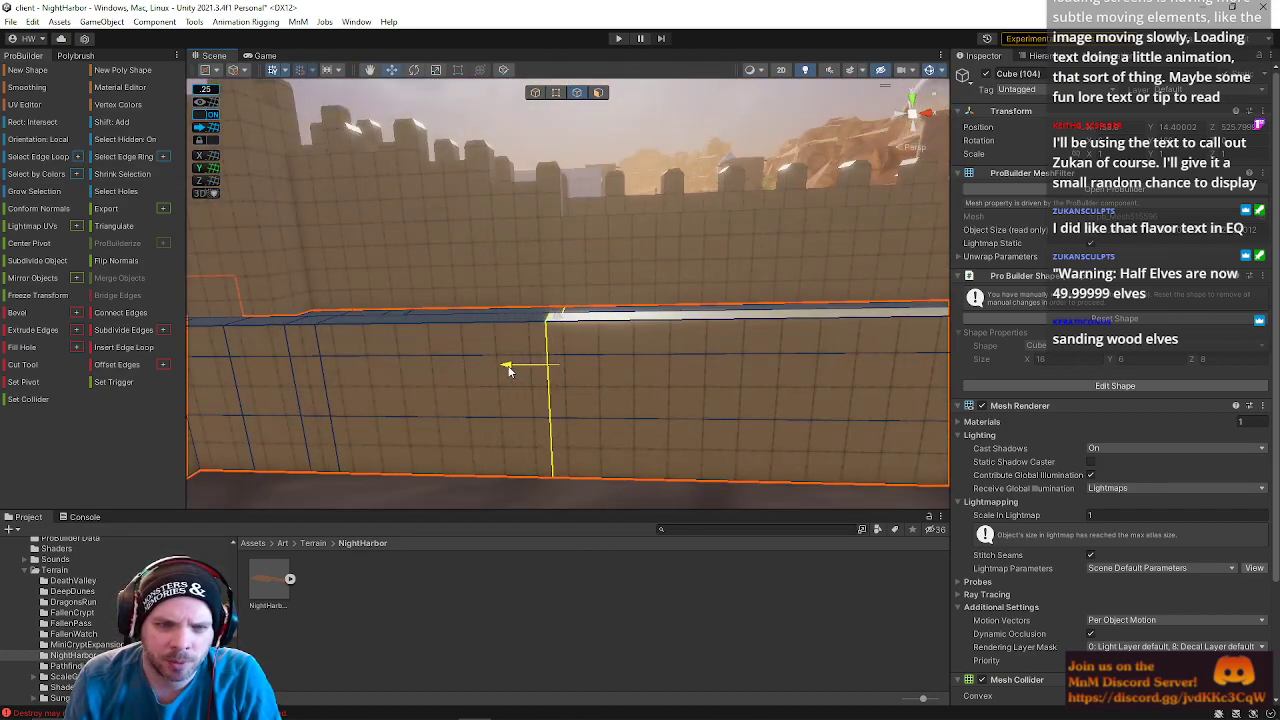
- Slide the tall stairs along the lower walkway, keeping them against the higher wall
{"action": "right_click_drag", "start_coordinate": [543, 253], "coordinate": [573, 392]}
{"action": "left_click", "coordinate": [557, 355]}
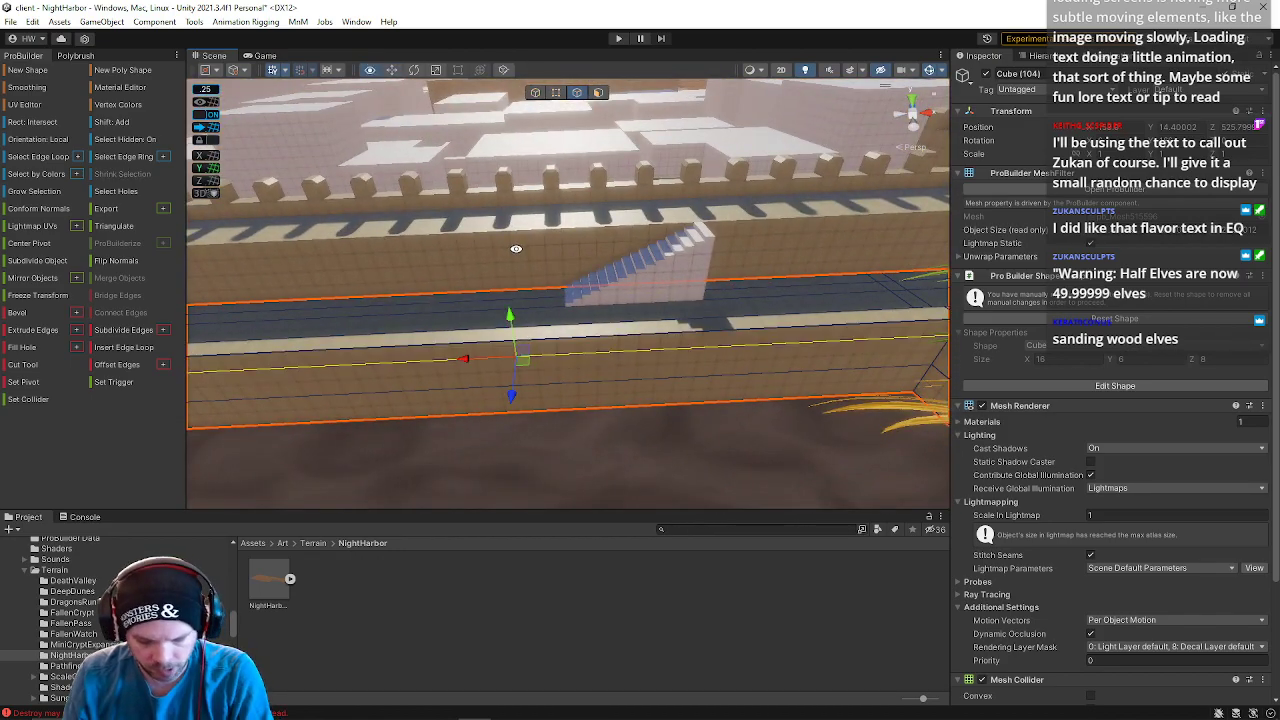
{"action": "mouse_move", "coordinate": [513, 357]}
{"action": "right_mouse_down"}
{"action": "mouse_move", "coordinate": [517, 368]}
{"action": "mouse_move", "coordinate": [514, 354]}
{"action": "right_mouse_up"}
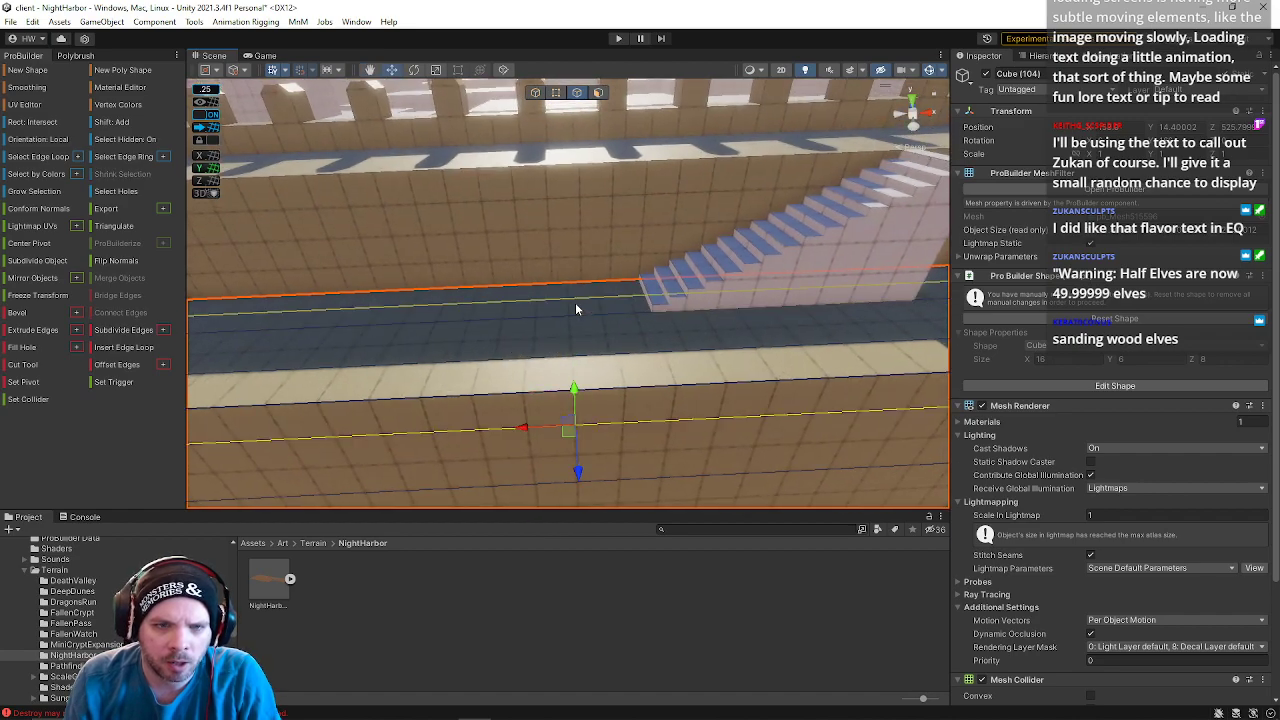
{"action": "left_click", "coordinate": [541, 95]}
{"action": "left_click", "coordinate": [722, 292]}
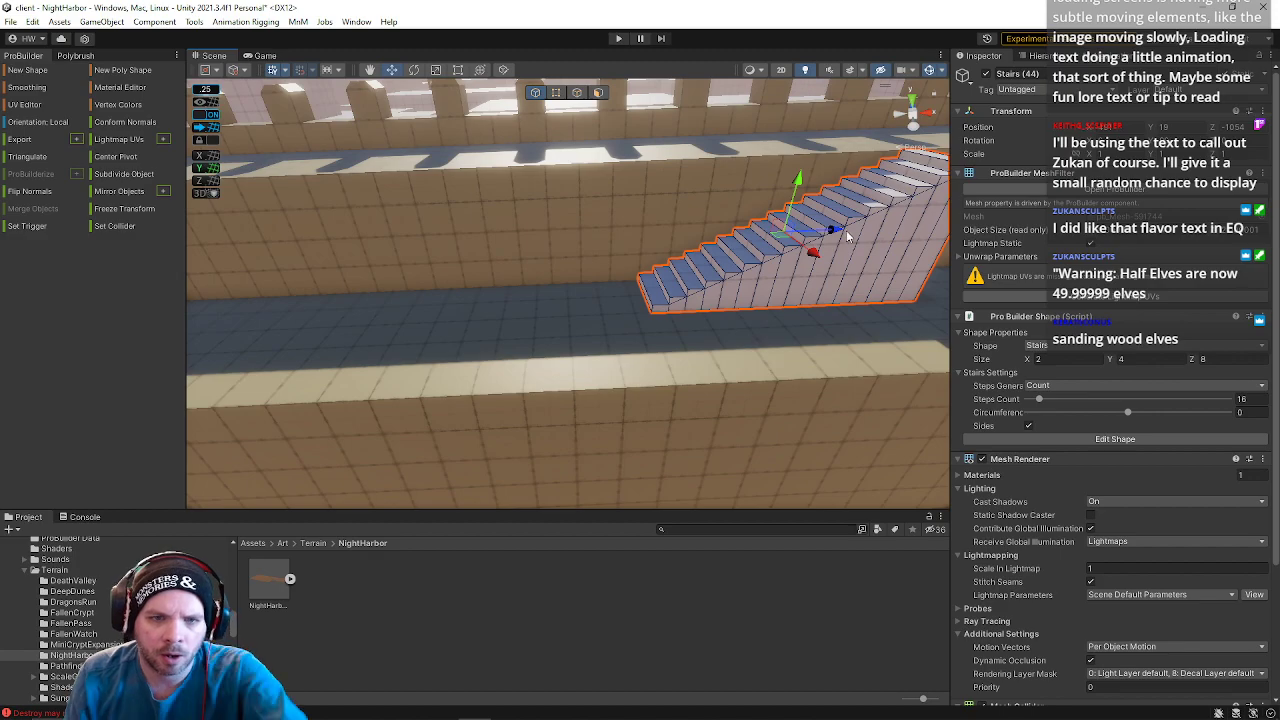
{"action": "left_click_drag", "start_coordinate": [836, 232], "coordinate": [483, 262]}
{"action": "right_click_drag", "start_coordinate": [665, 300], "coordinate": [719, 321]}
{"action": "left_click", "coordinate": [556, 260]}
{"action": "right_click_drag", "start_coordinate": [557, 263], "coordinate": [565, 312]}
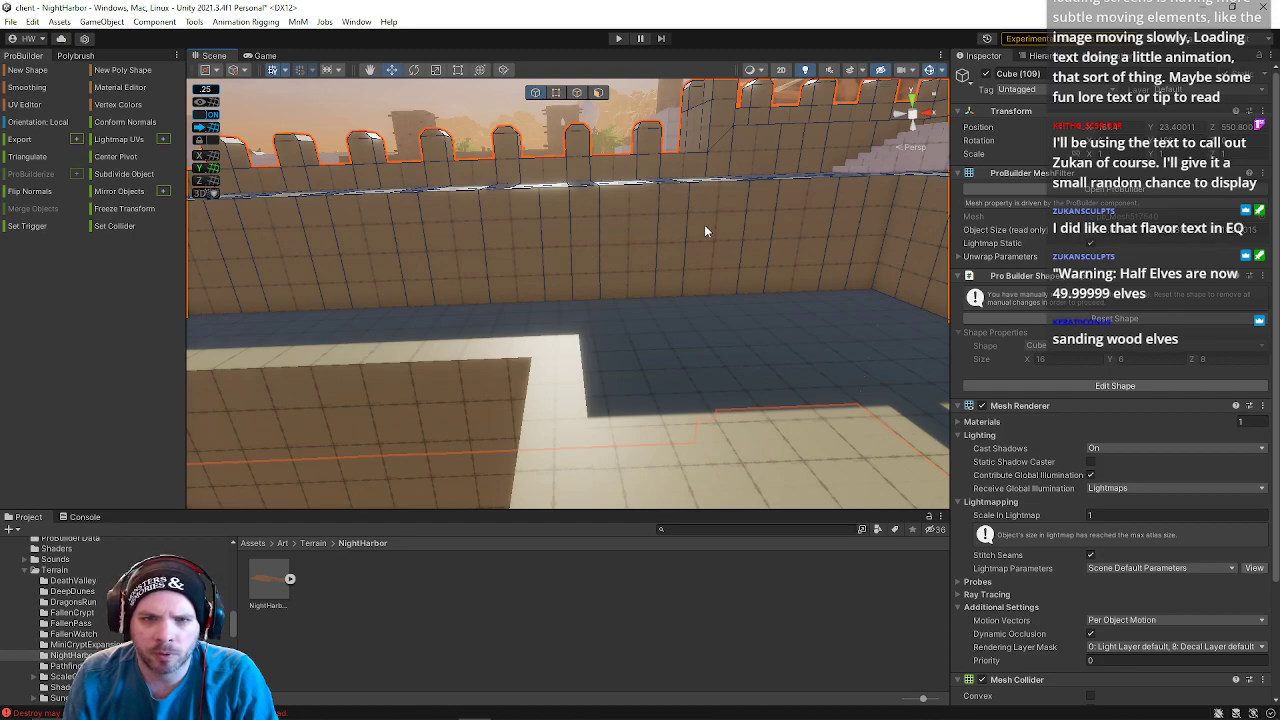
{"action": "right_click_drag", "start_coordinate": [510, 236], "coordinate": [538, 218]}
{"action": "right_click_drag", "start_coordinate": [662, 214], "coordinate": [458, 252]}
- Duplicate the tall stairs, turn the copy to descend in the opposite direction, and move it along the walkway to leave a gap
{"action": "left_click", "coordinate": [459, 255]}
{"action": "key", "text": "ctrl+d"}
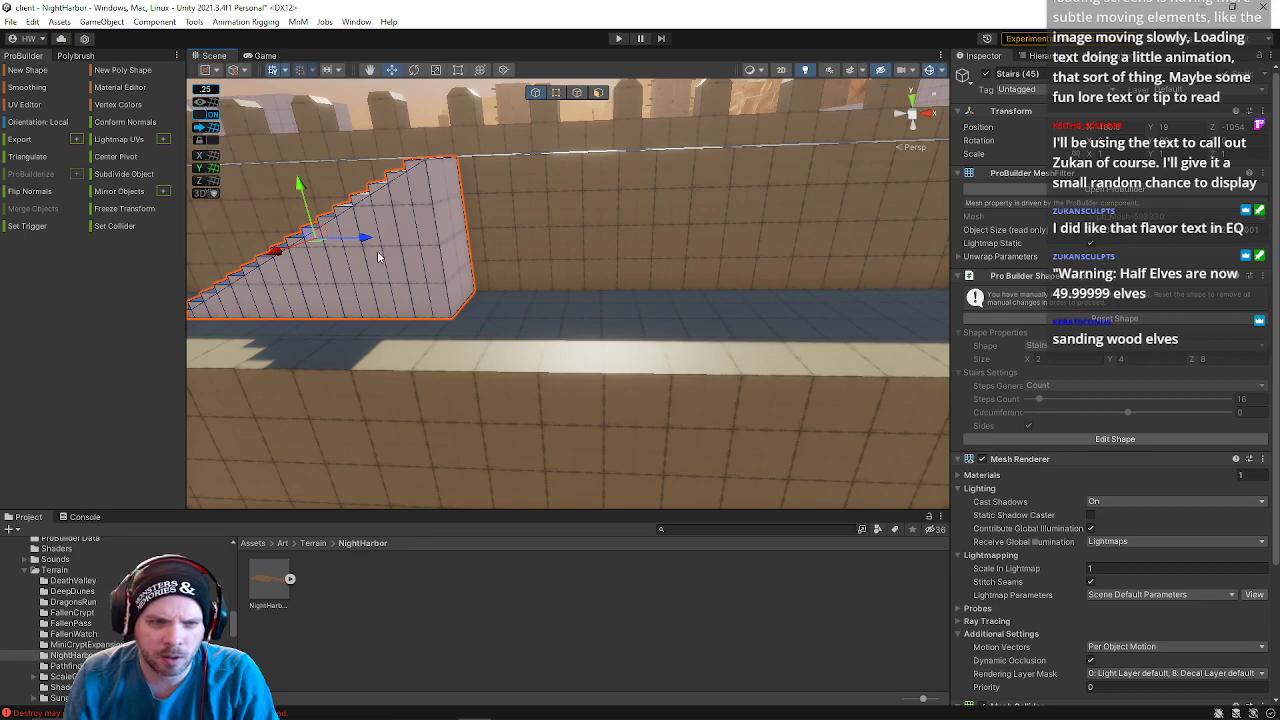
{"action": "left_click_drag", "start_coordinate": [368, 241], "coordinate": [645, 248]}
{"action": "key", "text": "e"}
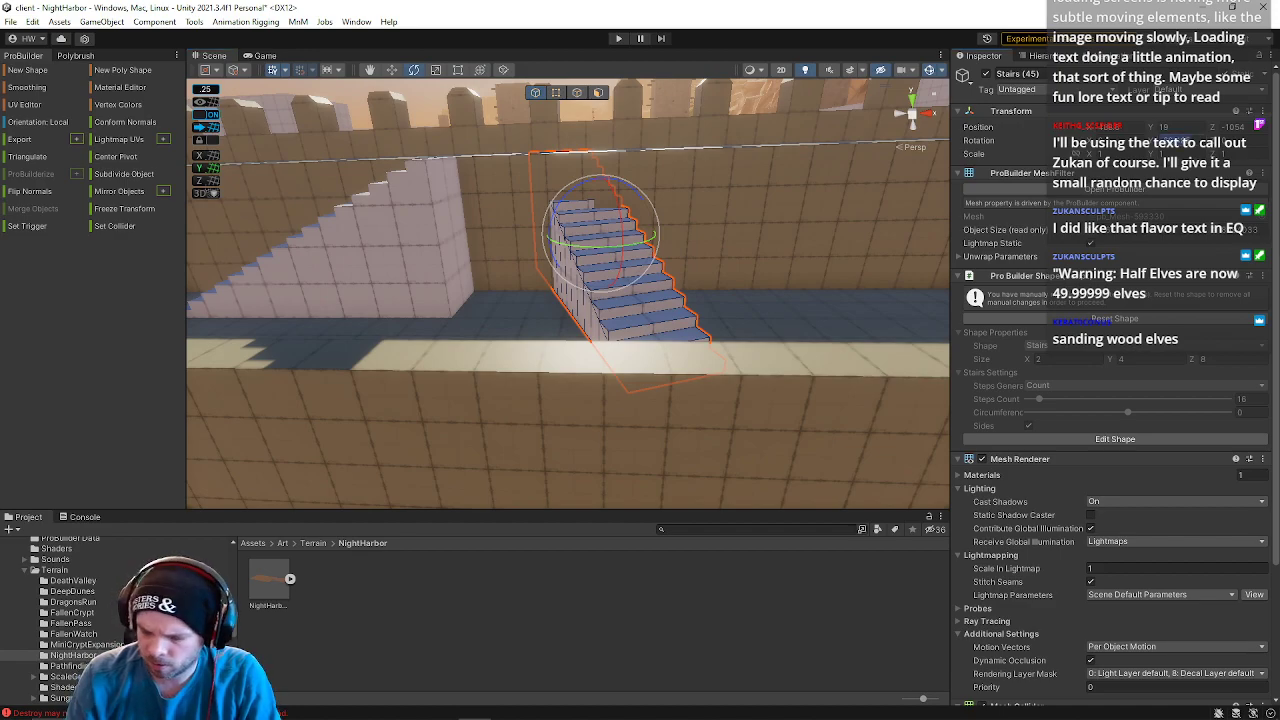
{"action": "type", "text": "0"}
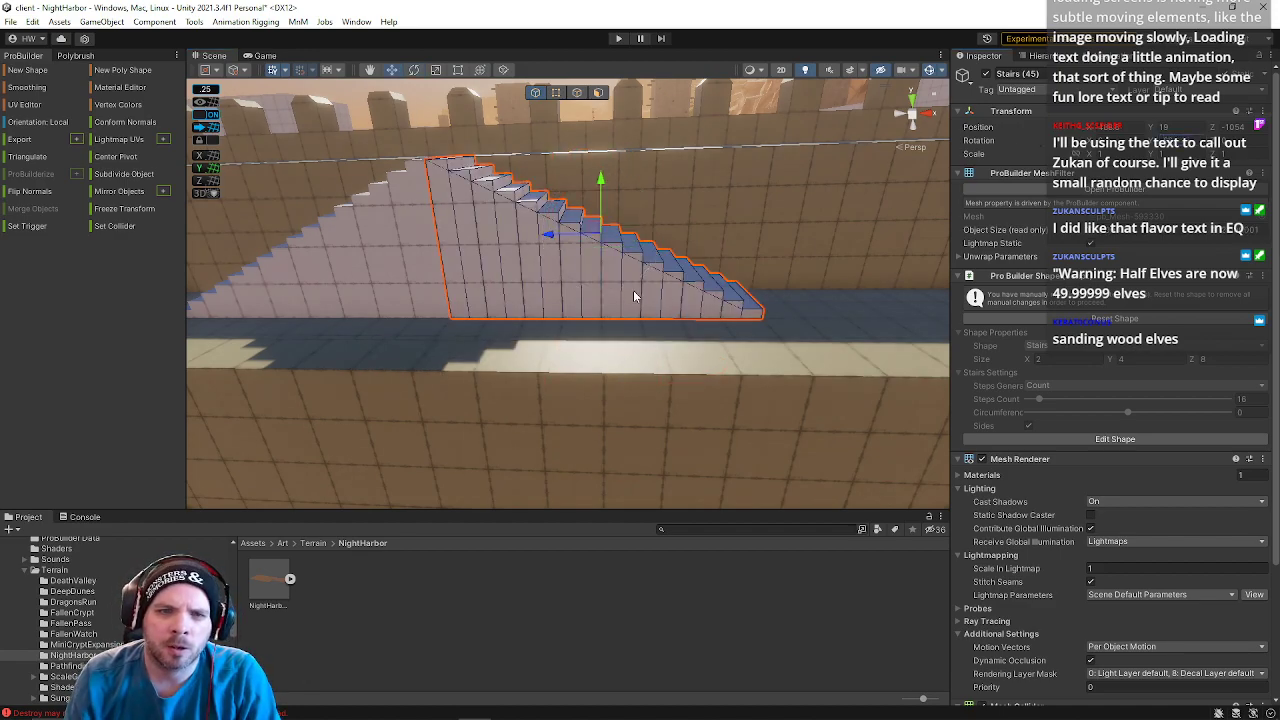
{"action": "left_click_drag", "start_coordinate": [549, 238], "coordinate": [705, 244]}
- Select all vertices along the outer parapet of the lower walkway mesh and move them outward to widen the floor beside the stairs
{"action": "right_click_drag", "start_coordinate": [556, 305], "coordinate": [577, 455]}
{"action": "key", "text": "s"}
{"action": "left_click", "coordinate": [574, 198]}
{"action": "left_click", "coordinate": [540, 386]}
{"action": "right_click_drag", "start_coordinate": [600, 394], "coordinate": [604, 409]}
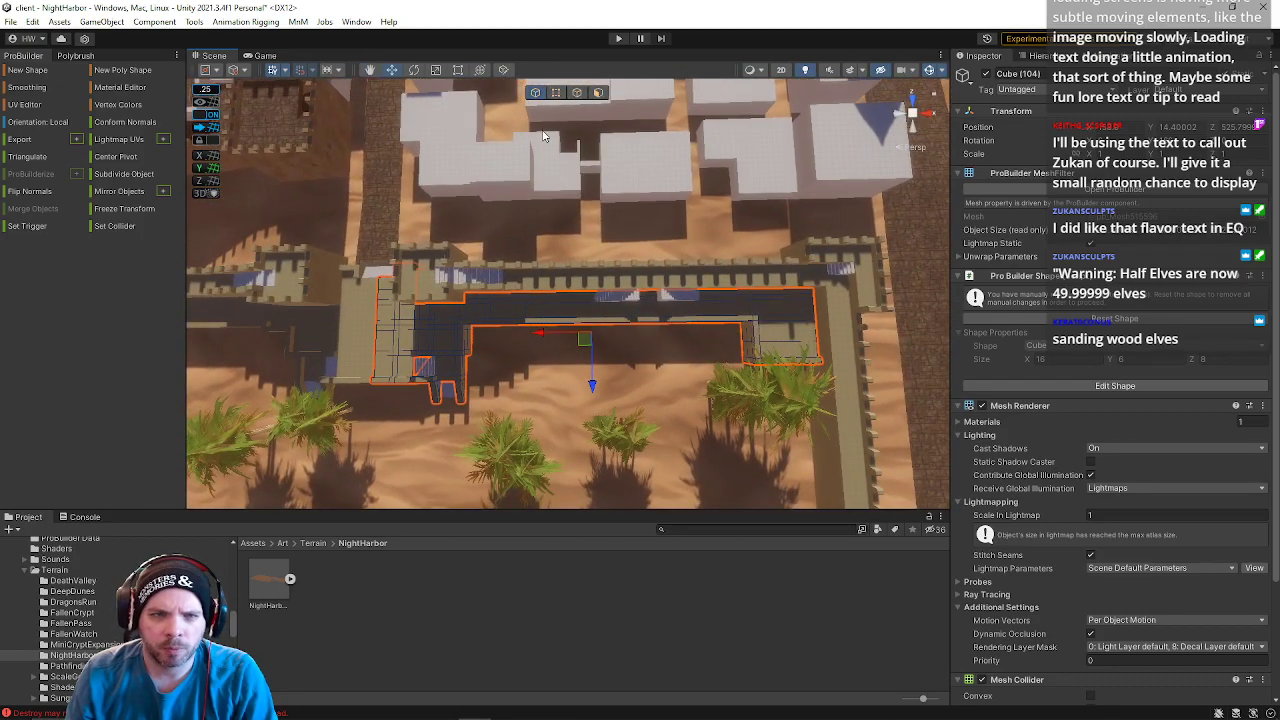
{"action": "left_click", "coordinate": [553, 95]}
{"action": "mouse_move", "coordinate": [364, 313]}
{"action": "right_mouse_down"}
{"action": "mouse_move", "coordinate": [386, 322]}
{"action": "mouse_move", "coordinate": [372, 295]}
{"action": "right_mouse_up"}
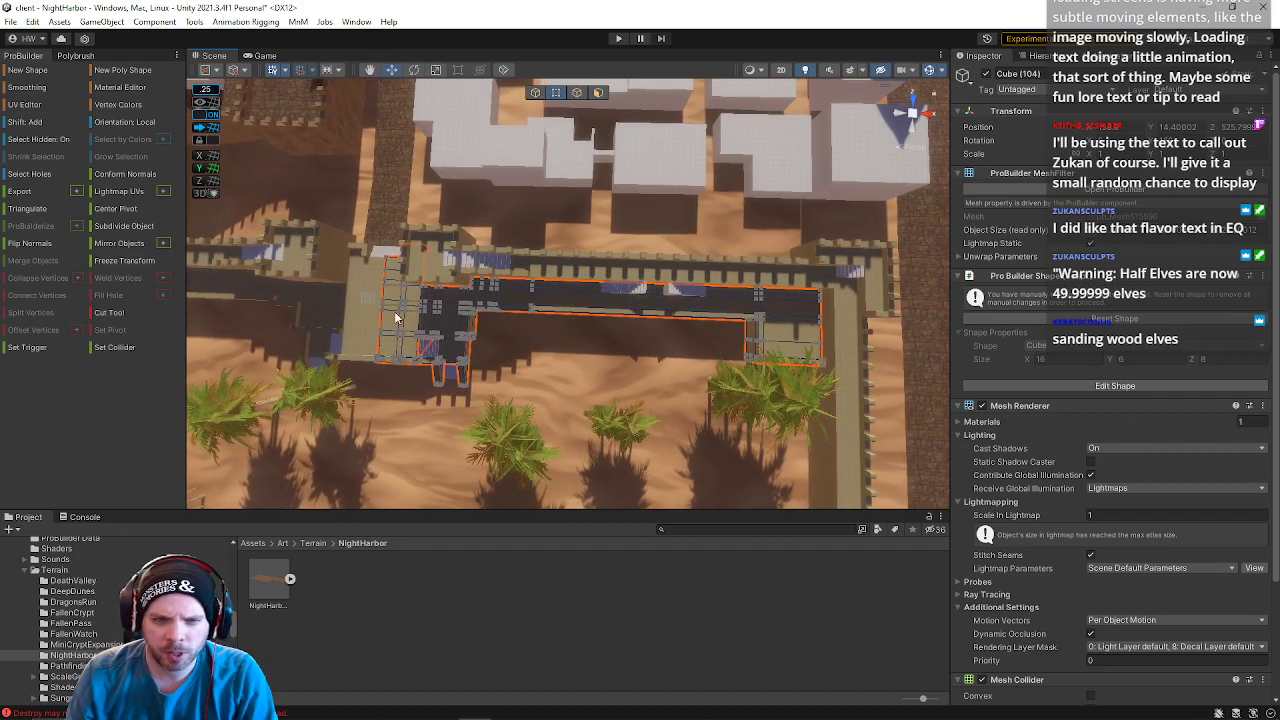
{"action": "left_click_drag", "start_coordinate": [763, 346], "coordinate": [764, 344]}
{"action": "right_click_drag", "start_coordinate": [647, 334], "coordinate": [674, 339]}
{"action": "right_click_drag", "start_coordinate": [757, 303], "coordinate": [752, 318]}
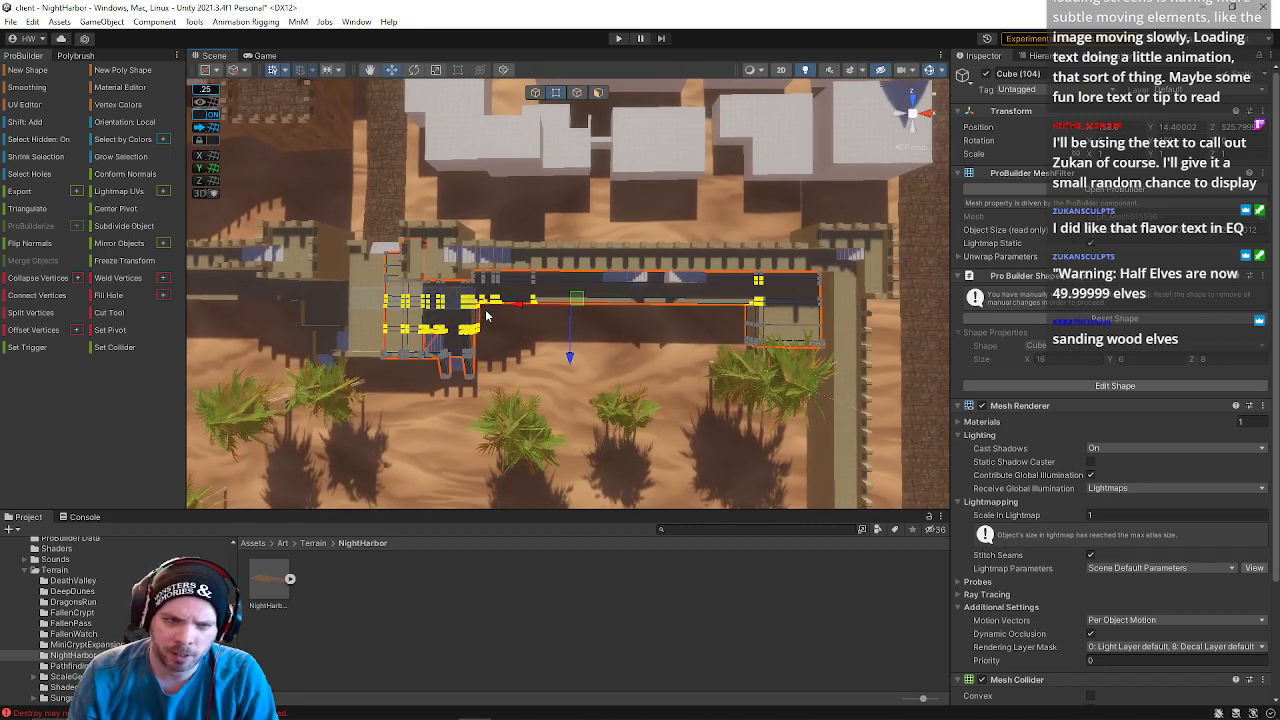
{"action": "left_click_drag", "start_coordinate": [851, 315], "coordinate": [850, 315]}
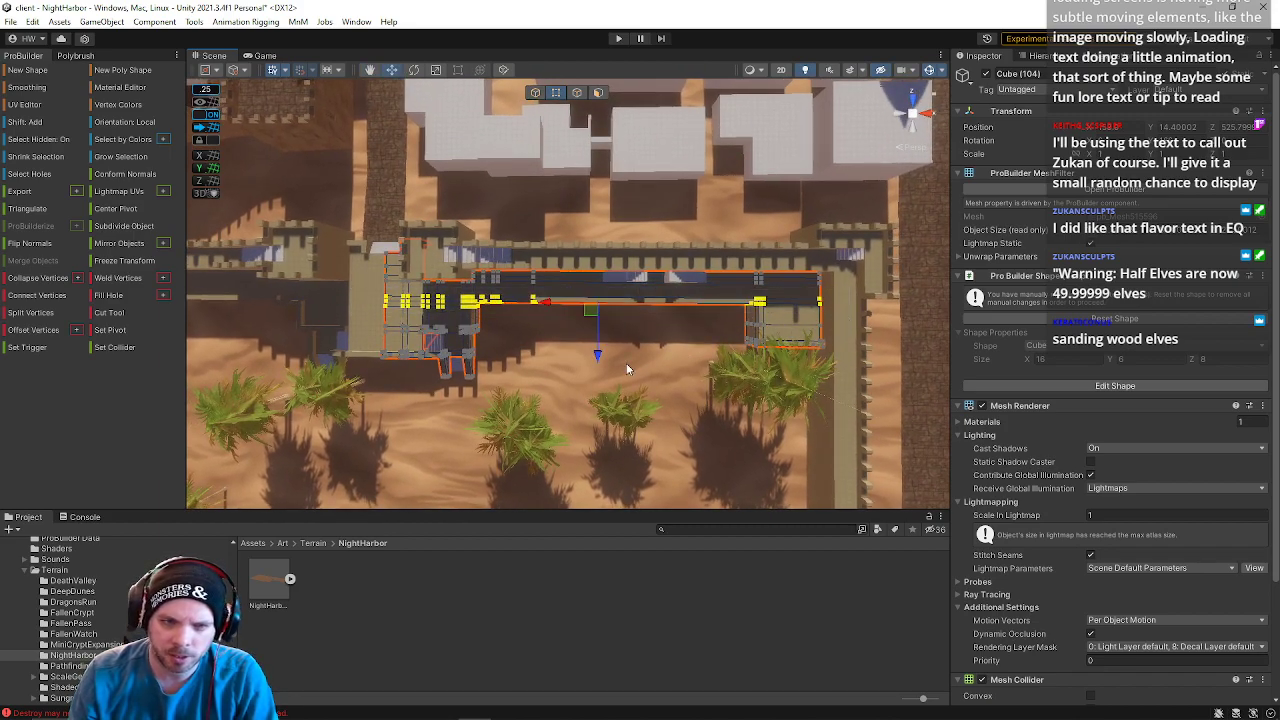
{"action": "right_click_drag", "start_coordinate": [590, 356], "coordinate": [772, 341]}
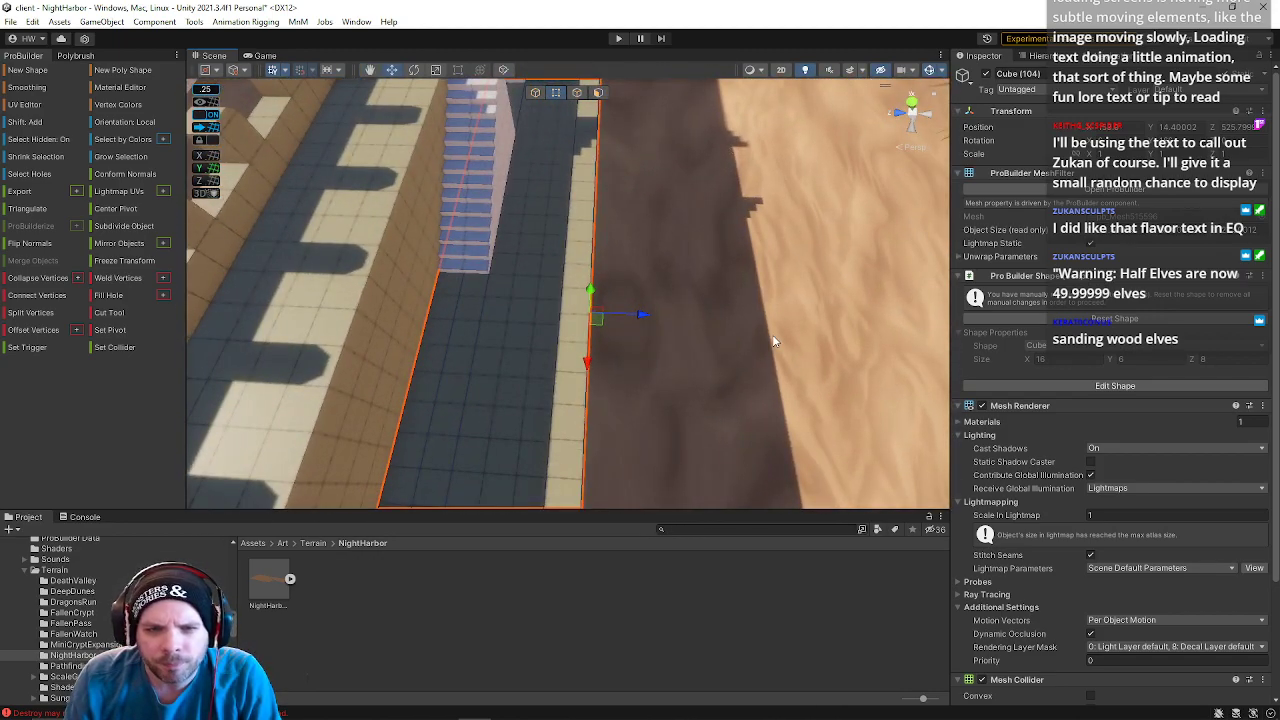
{"action": "left_click_drag", "start_coordinate": [646, 322], "coordinate": [664, 322]}
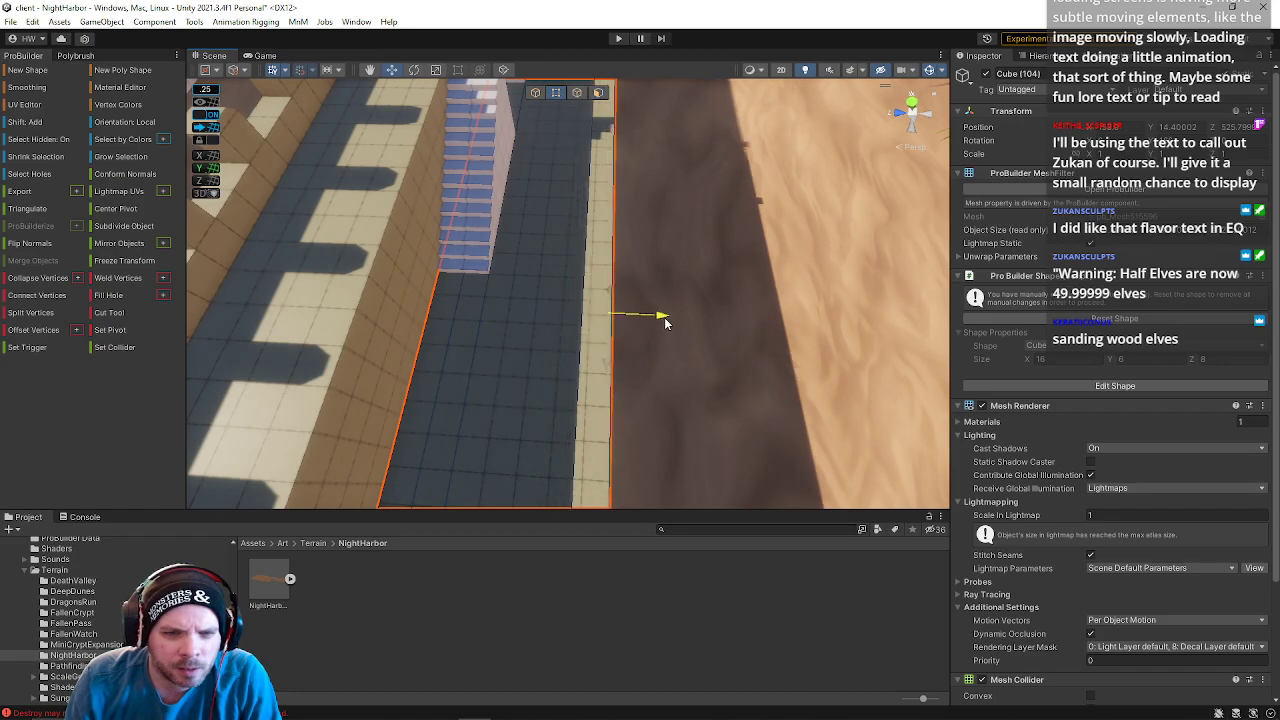
- Inspect the widened walkway and how it meets the neighbouring walls and ramp
{"action": "right_click_drag", "start_coordinate": [668, 321], "coordinate": [1270, 118]}
{"action": "key", "text": "w"}
{"action": "key", "text": "d"}
{"action": "key", "text": "e"}
{"action": "key", "text": "w"}
{"action": "right_click_drag", "start_coordinate": [578, 161], "coordinate": [510, 254]}
{"action": "key", "text": "w"}
{"action": "left_click", "coordinate": [583, 308]}
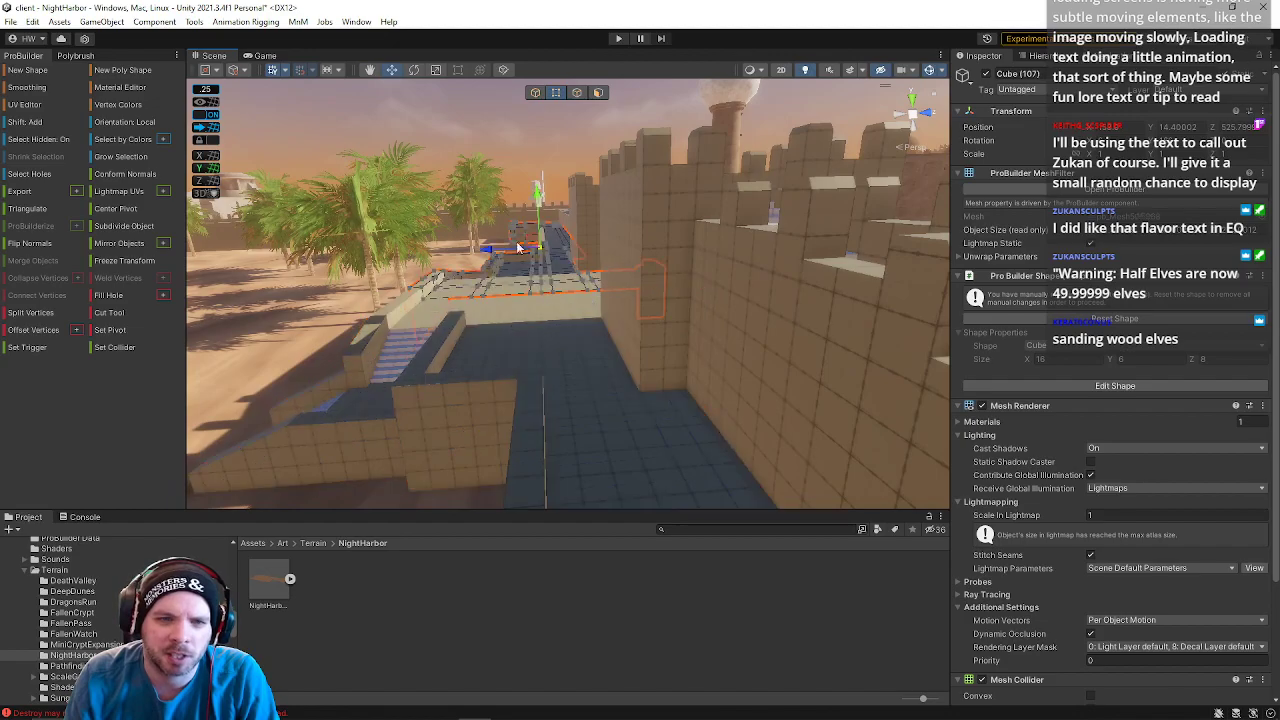
{"action": "right_click_drag", "start_coordinate": [498, 354], "coordinate": [526, 219]}
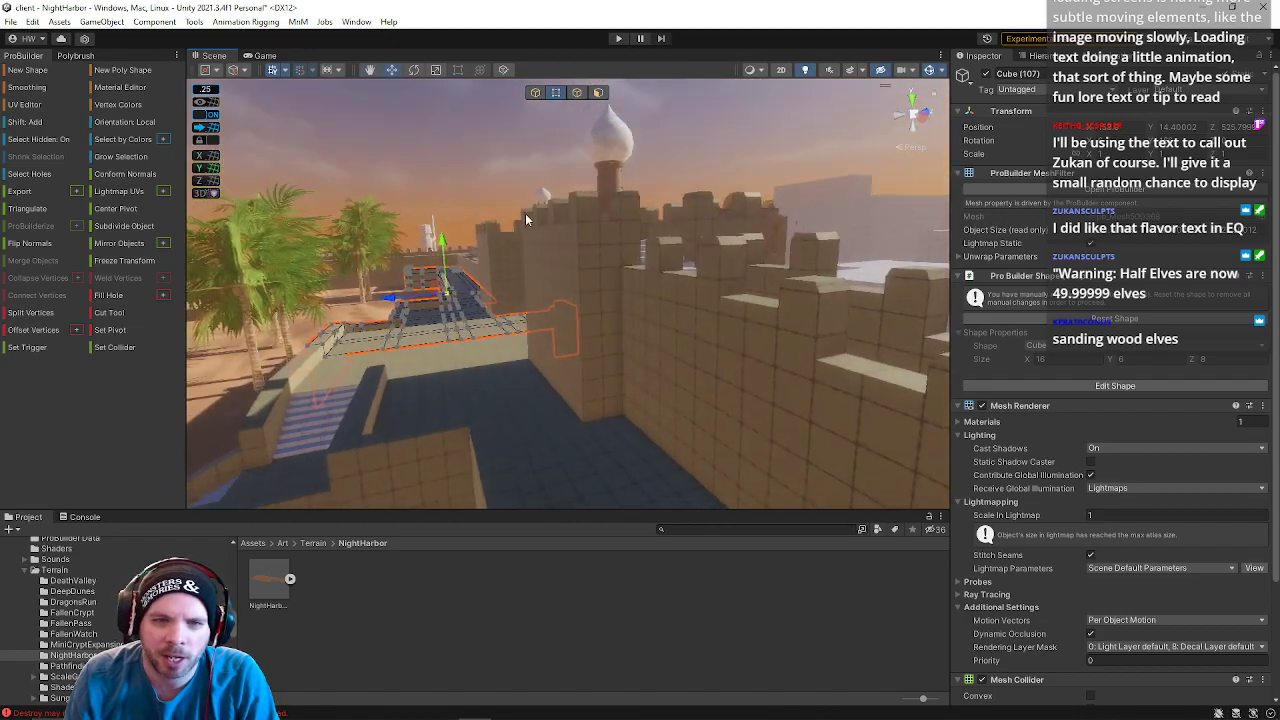
- Select the two opposing staircases and merge them into a single object
{"action": "left_click", "coordinate": [537, 92]}
{"action": "right_click_drag", "start_coordinate": [509, 327], "coordinate": [632, 347]}
{"action": "key", "text": "w"}
{"action": "left_click", "coordinate": [530, 318]}
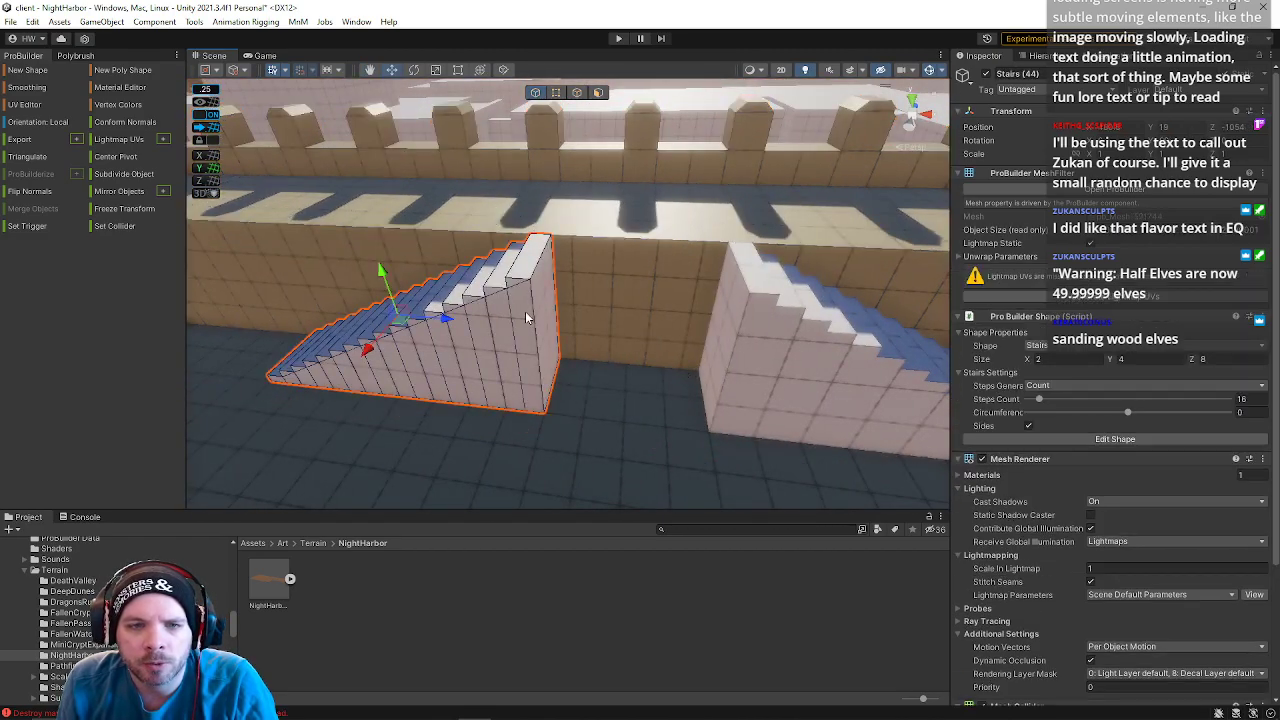
{"action": "left_click", "coordinate": [598, 93]}
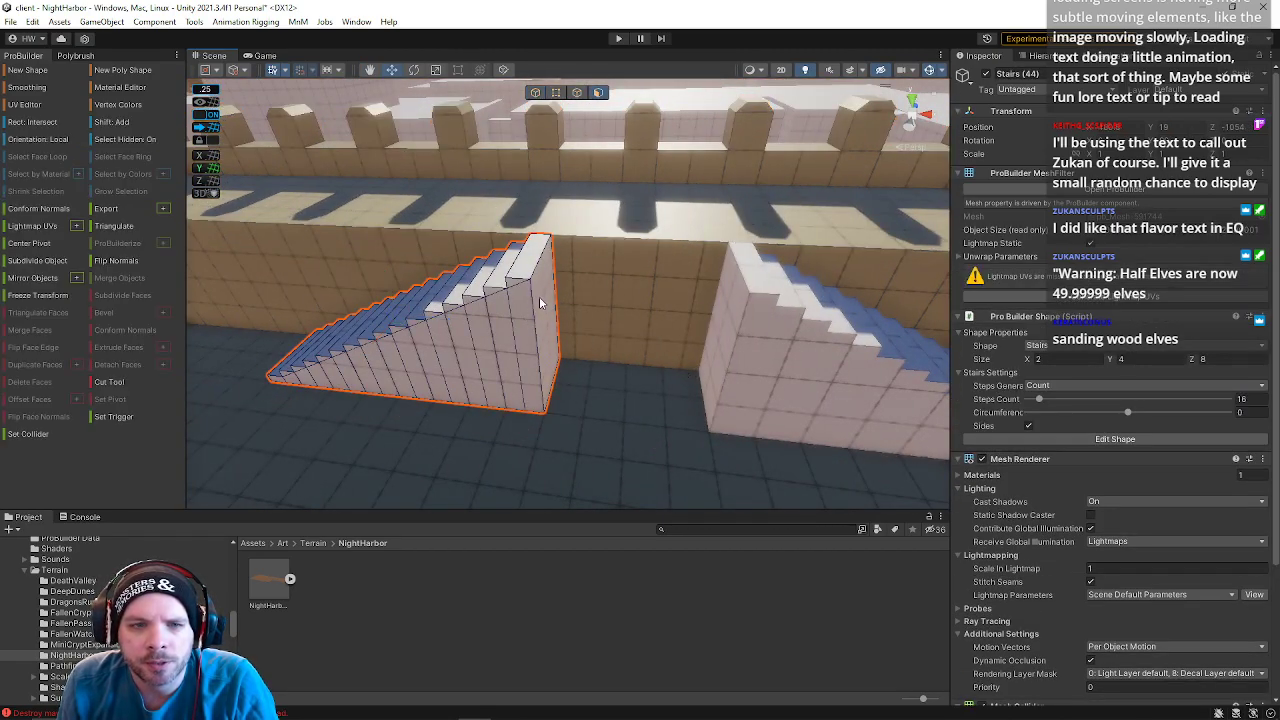
{"action": "left_click", "coordinate": [535, 93]}
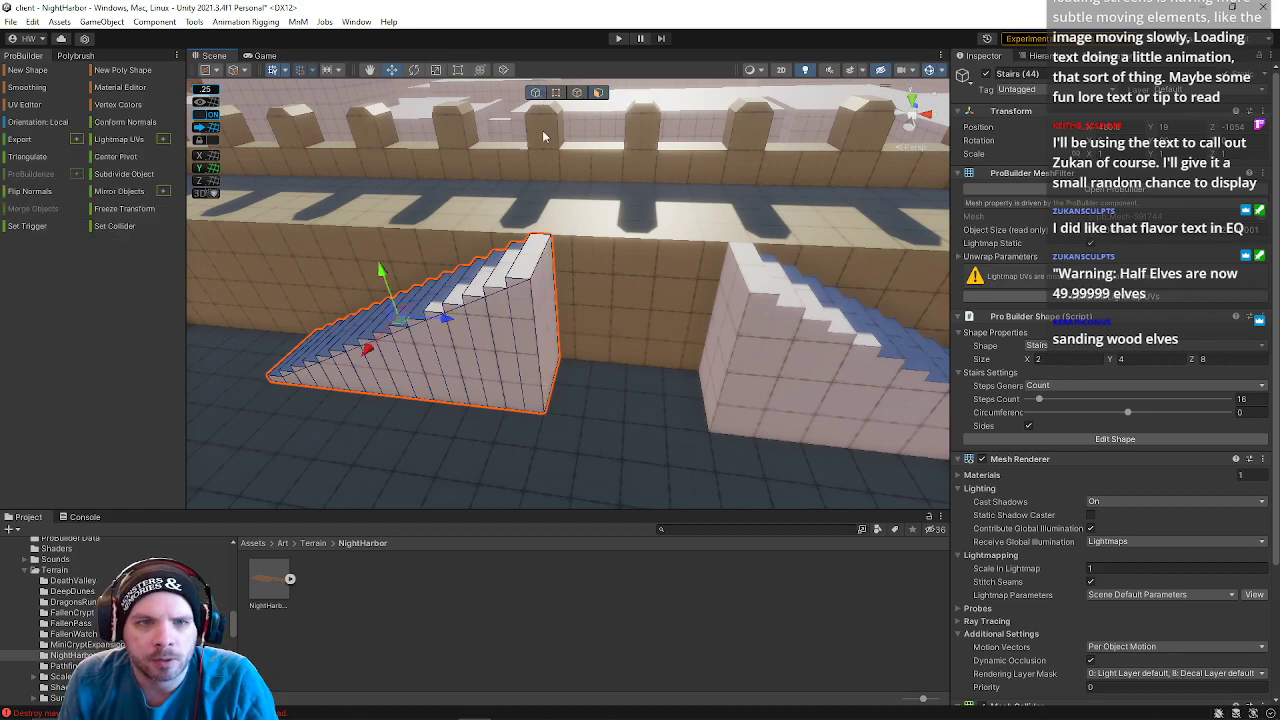
{"action": "left_click", "coordinate": [697, 374], "text": "shift"}
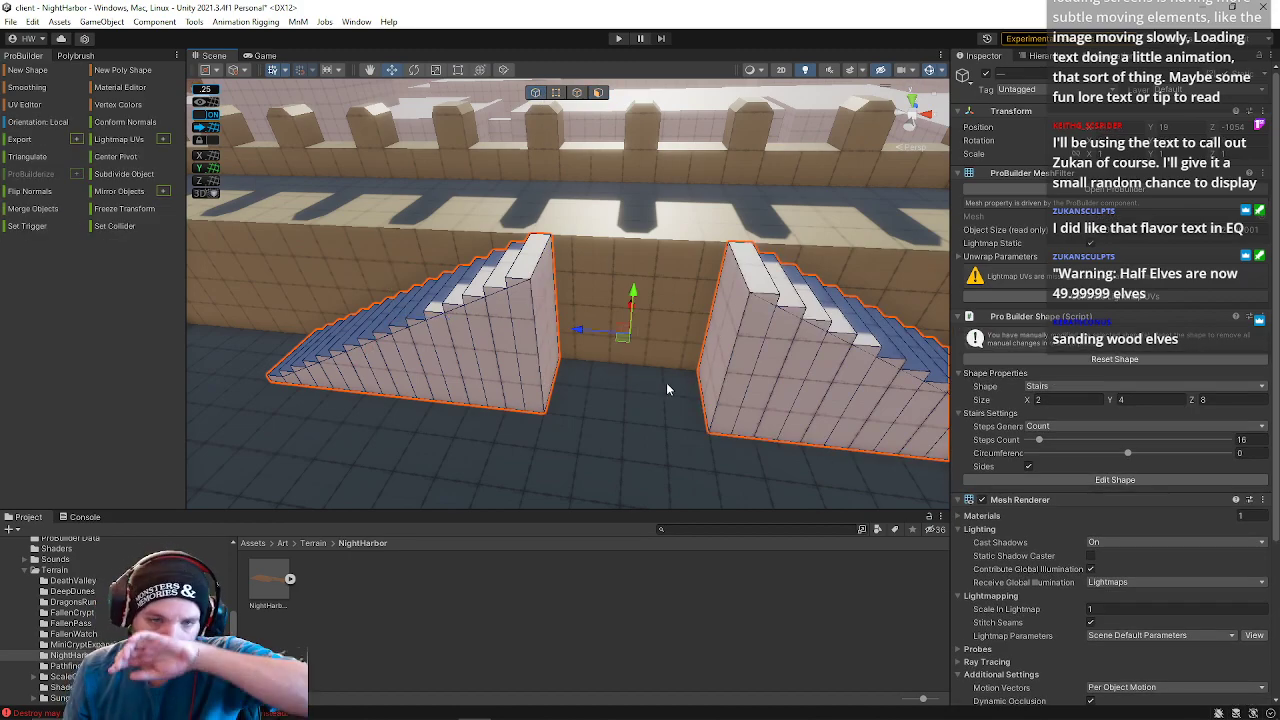
{"action": "left_click", "coordinate": [37, 210]}
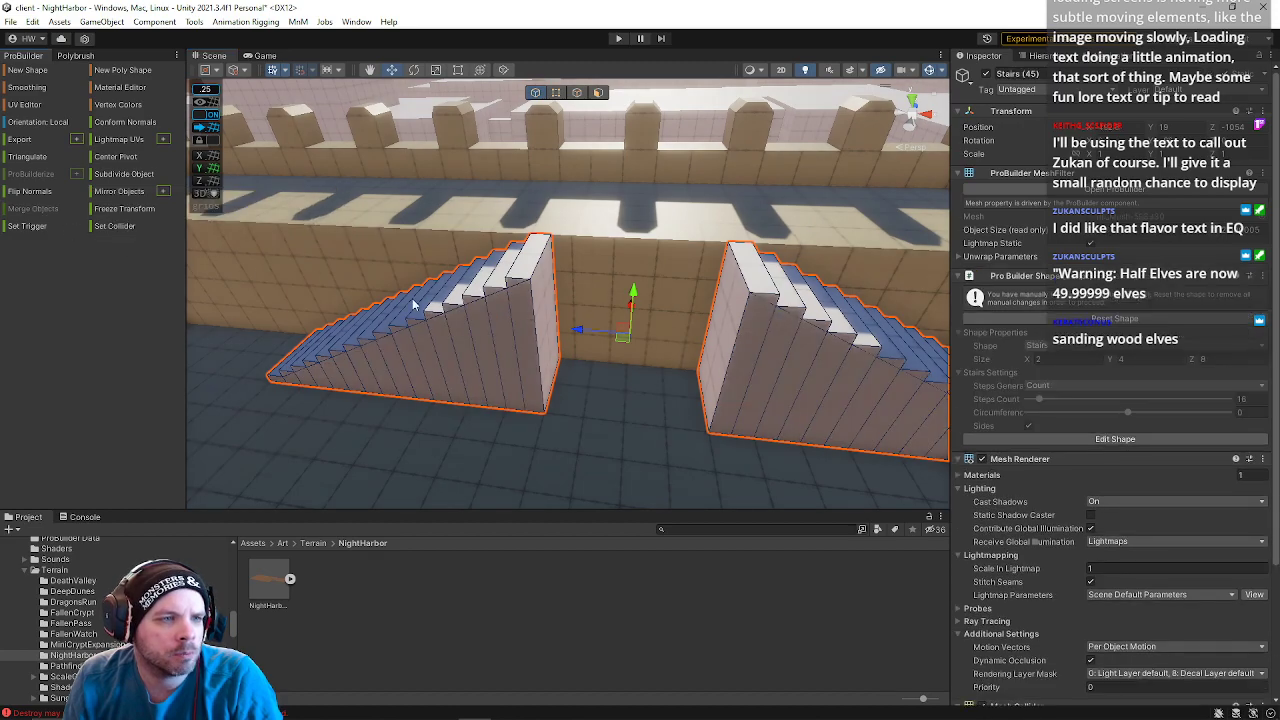
- Delete the two end faces bordering the gap in the merged stairs and bridge their front vertical edges
{"action": "left_click", "coordinate": [598, 92]}
{"action": "left_click", "coordinate": [547, 340], "text": "shift"}
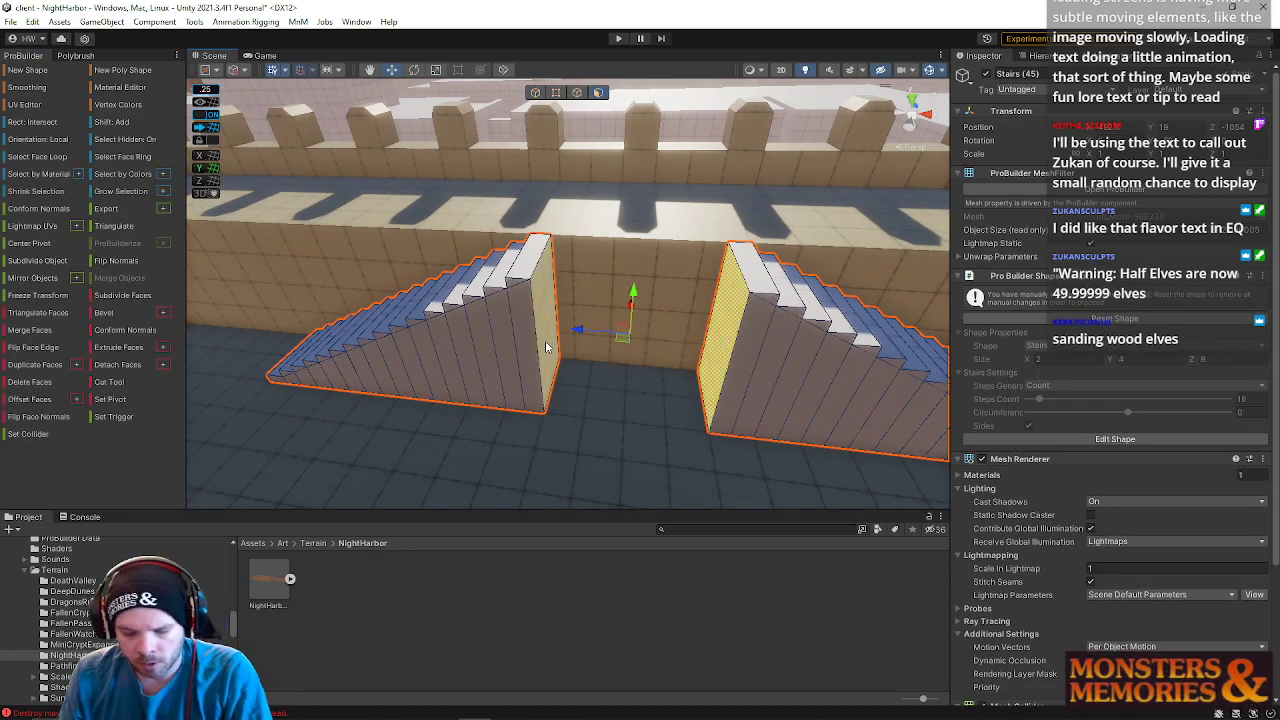
{"action": "key", "text": "Delete"}
{"action": "left_click", "coordinate": [577, 93]}
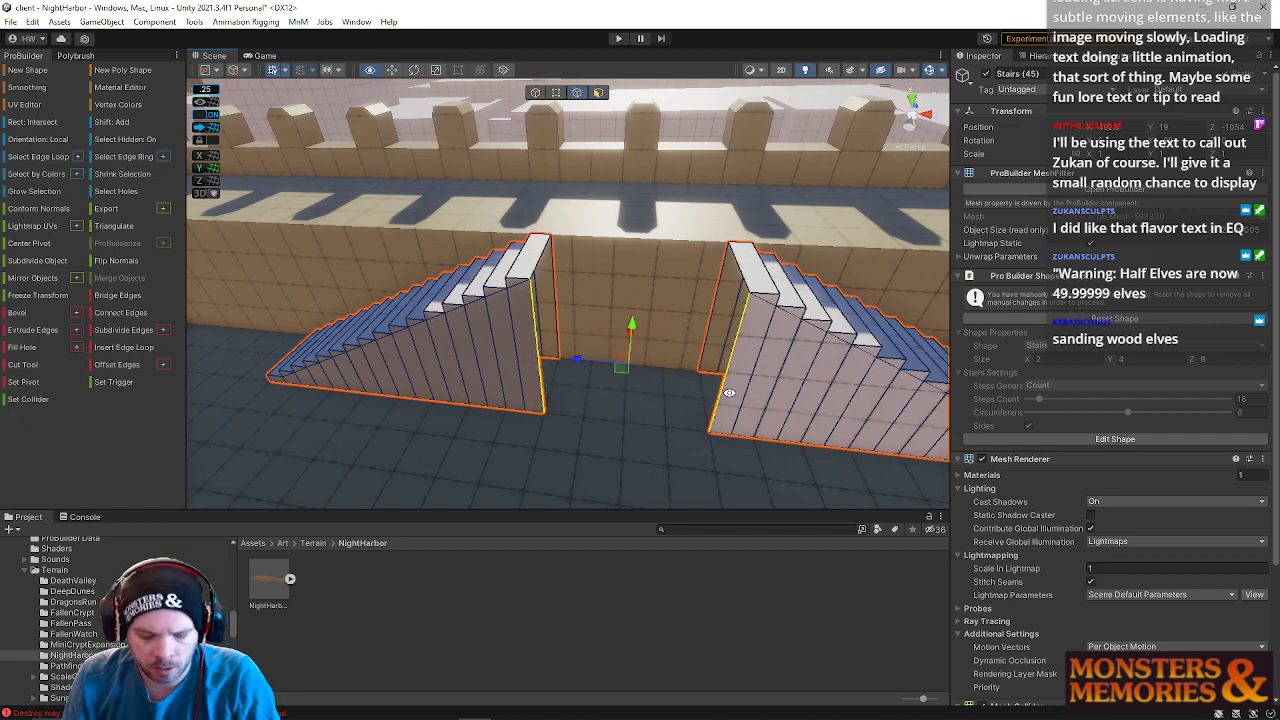
{"action": "key", "text": "alt+b"}
- Grow the selection from the bridging face across the front side of the merged stairs, then select a face on their back side
{"action": "right_click_drag", "start_coordinate": [677, 441], "coordinate": [738, 332]}
{"action": "left_click", "coordinate": [598, 92]}
{"action": "left_click", "coordinate": [606, 219]}
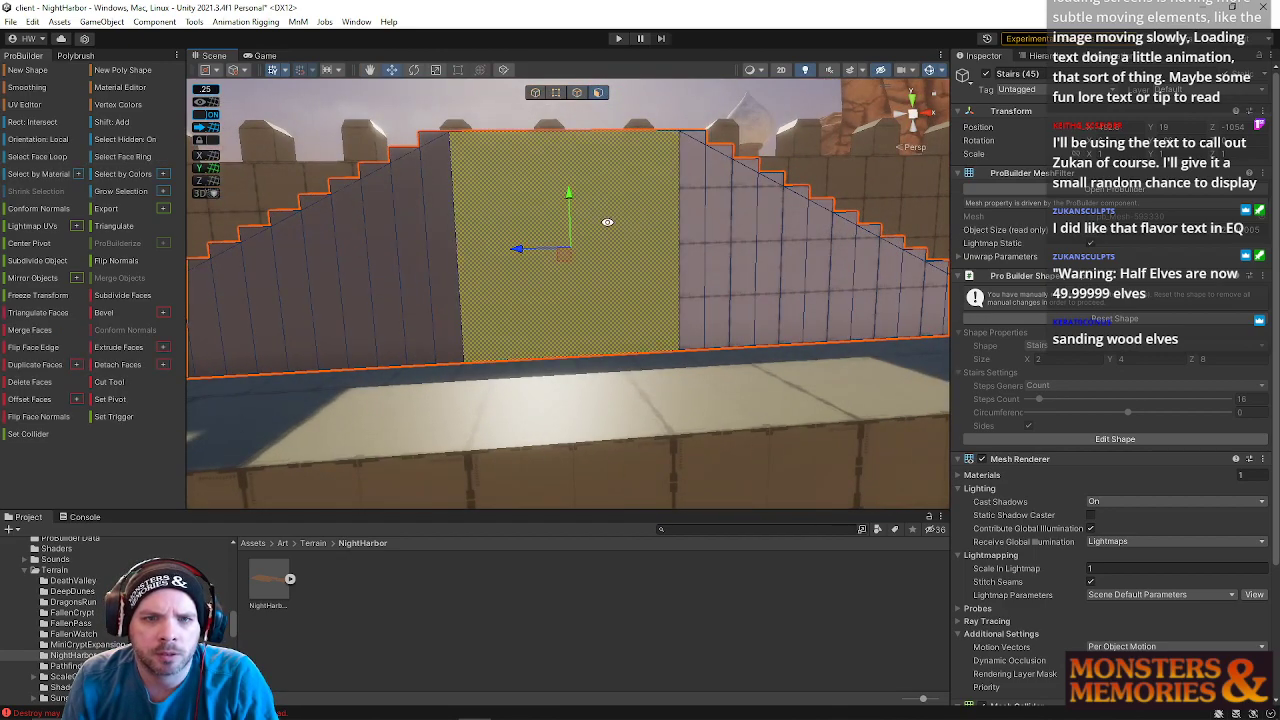
{"action": "key", "text": "alt+g"}
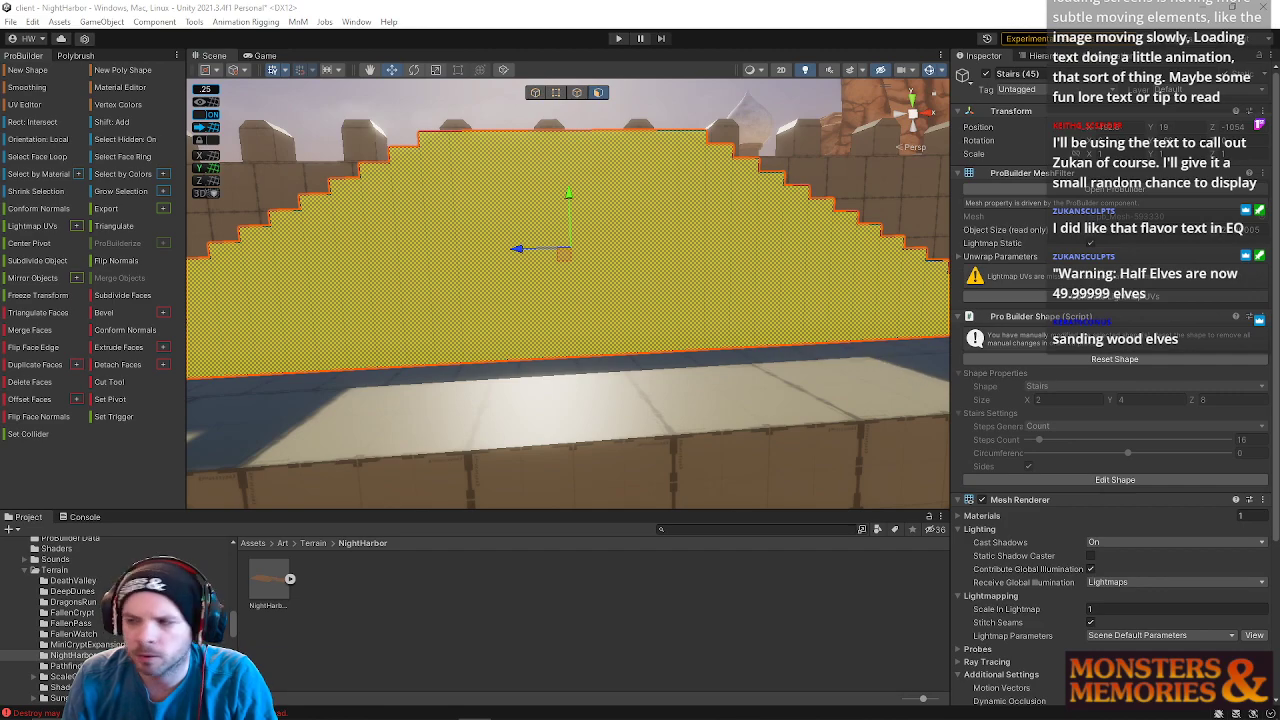
{"action": "right_click_drag", "start_coordinate": [811, 302], "coordinate": [374, 237]}
{"action": "left_click", "coordinate": [374, 237]}
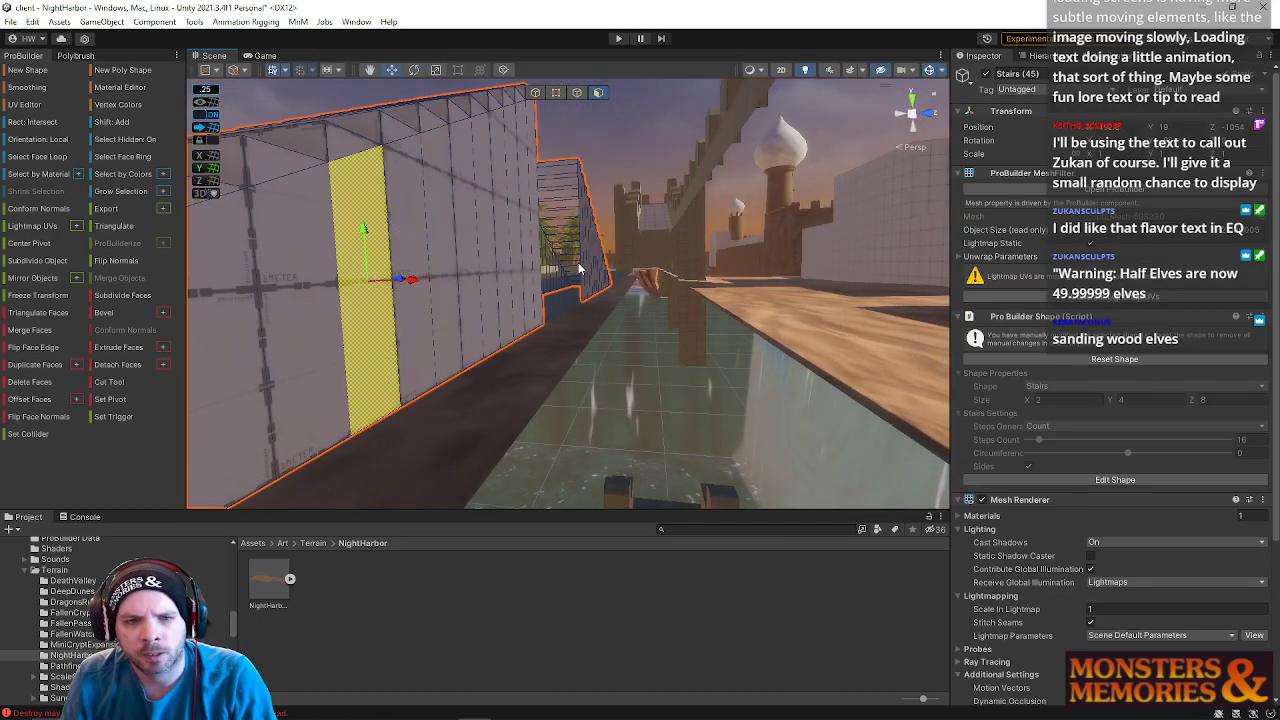
- Delete the higher wall's faces behind the gap in the stairs, plus the two topmost tread faces bordering the gap
{"action": "right_click_drag", "start_coordinate": [595, 265], "coordinate": [642, 252]}
{"action": "left_click", "coordinate": [613, 242]}
{"action": "right_click_drag", "start_coordinate": [780, 253], "coordinate": [674, 210]}
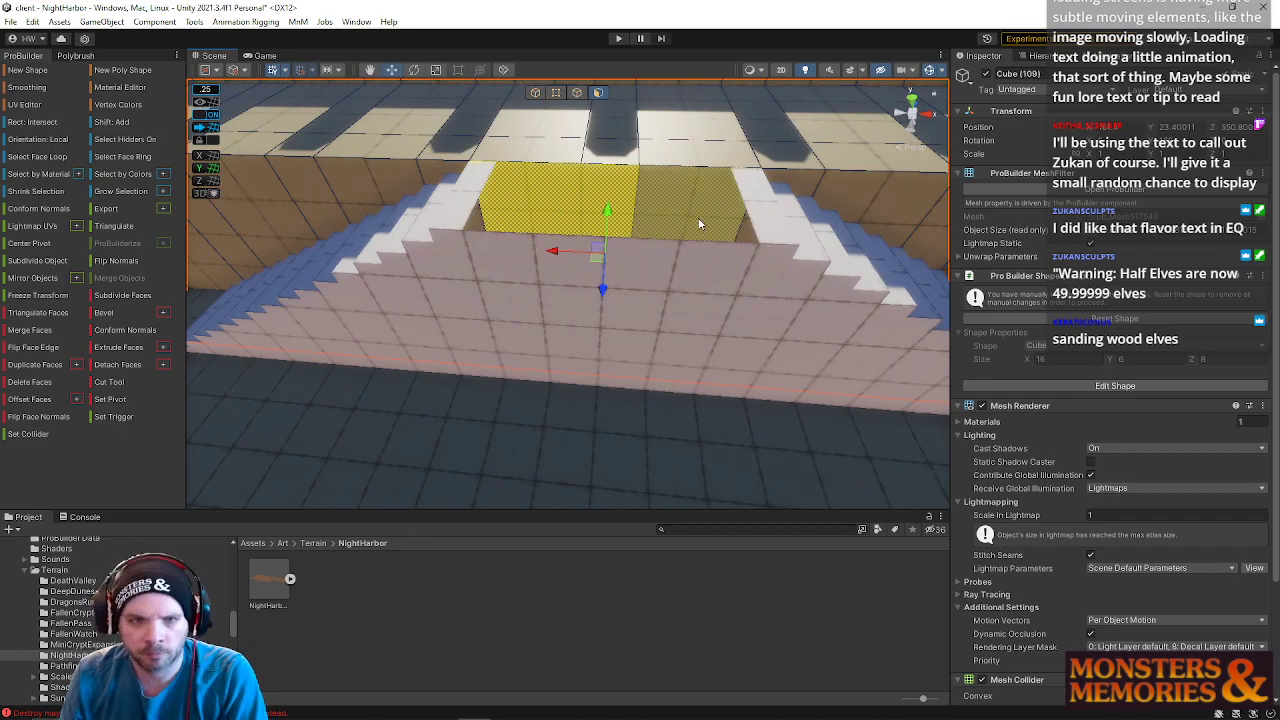
{"action": "key", "text": "BackSpace"}
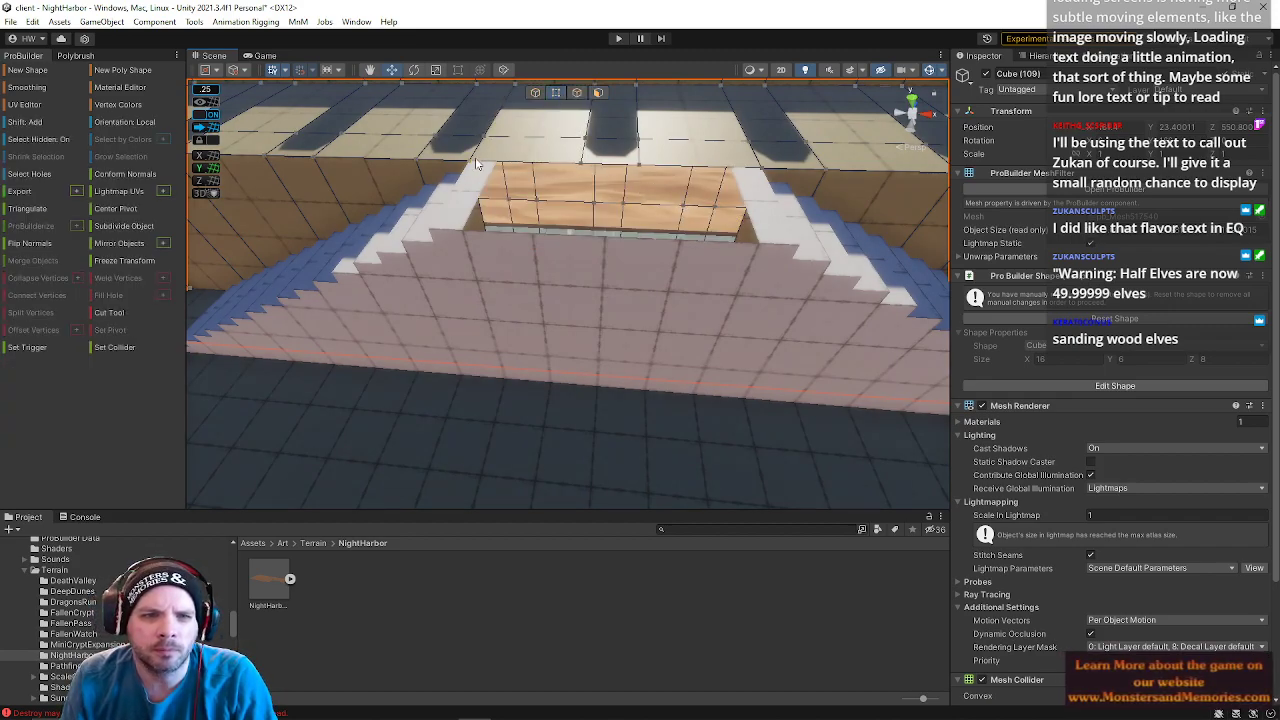
{"action": "left_click_drag", "start_coordinate": [449, 163], "coordinate": [424, 159]}
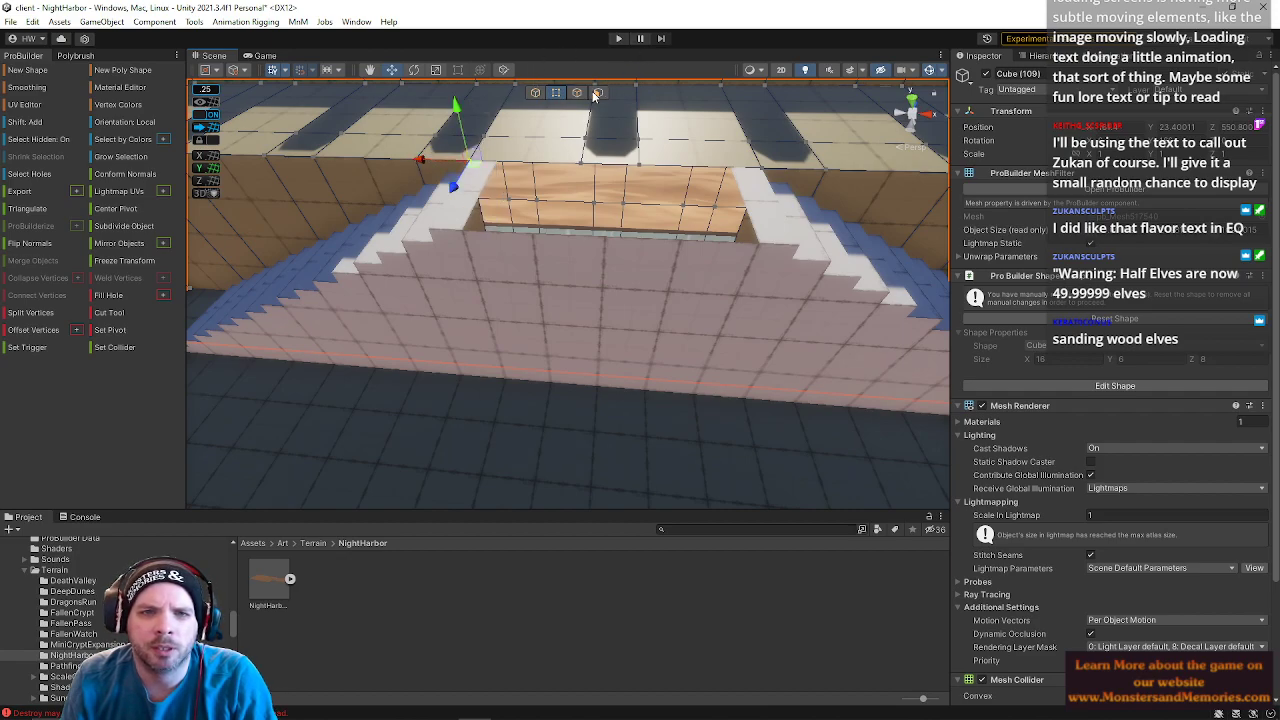
{"action": "left_click", "coordinate": [757, 214]}
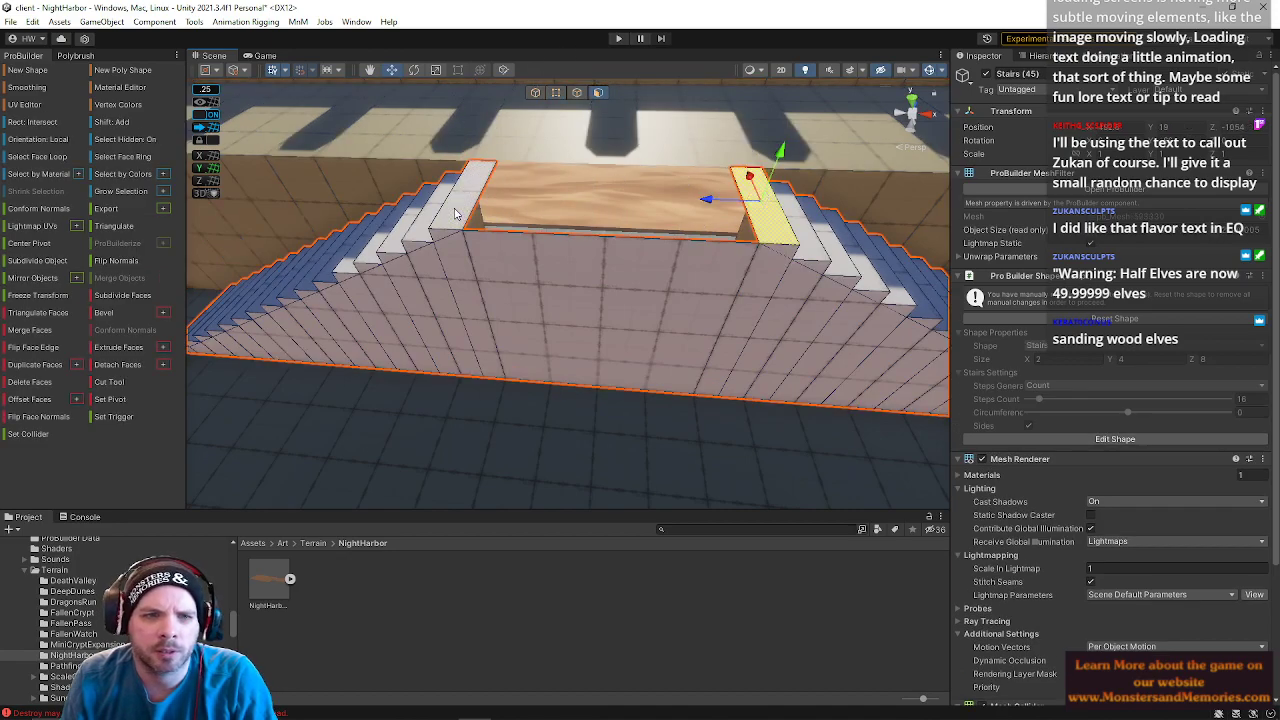
{"action": "key", "text": "BackSpace"}
- Extend the upper walkway's floor edges outward over the gap to form a landing between the two stair flights
{"action": "left_click", "coordinate": [532, 150]}
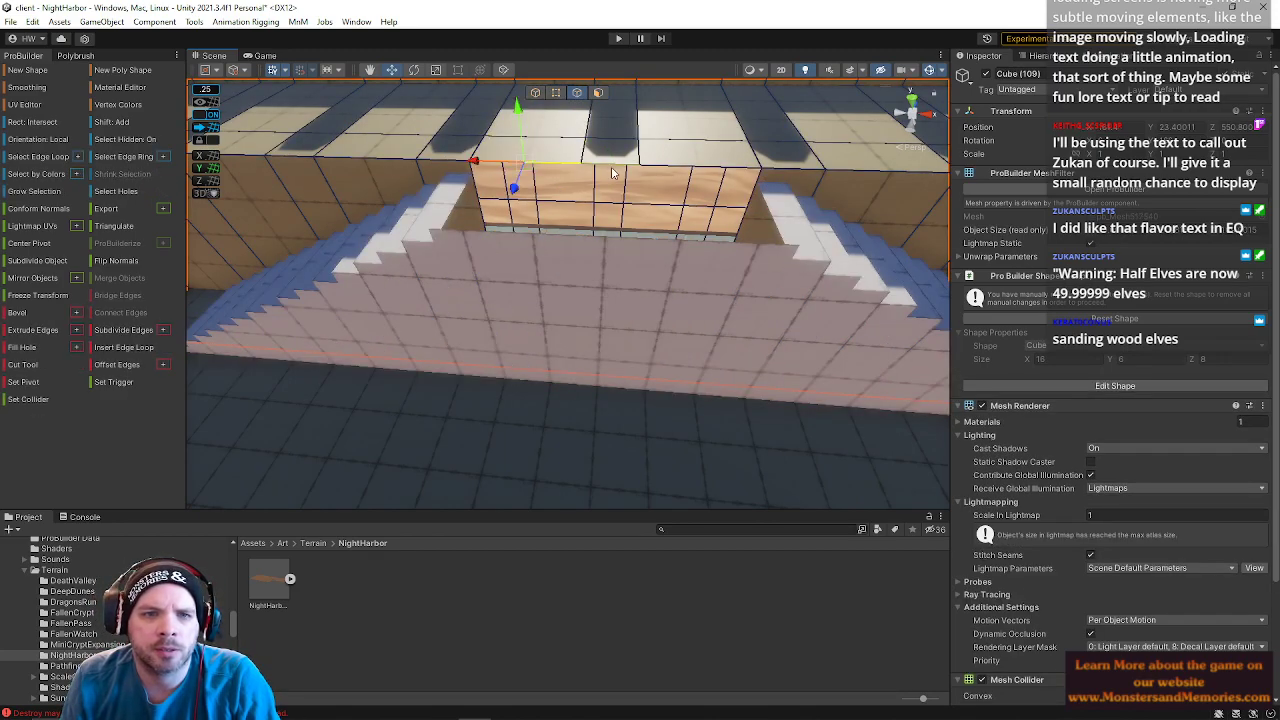
{"action": "right_click_drag", "start_coordinate": [584, 270], "coordinate": [665, 287]}
{"action": "left_click", "coordinate": [602, 200]}
{"action": "left_click", "coordinate": [543, 314]}
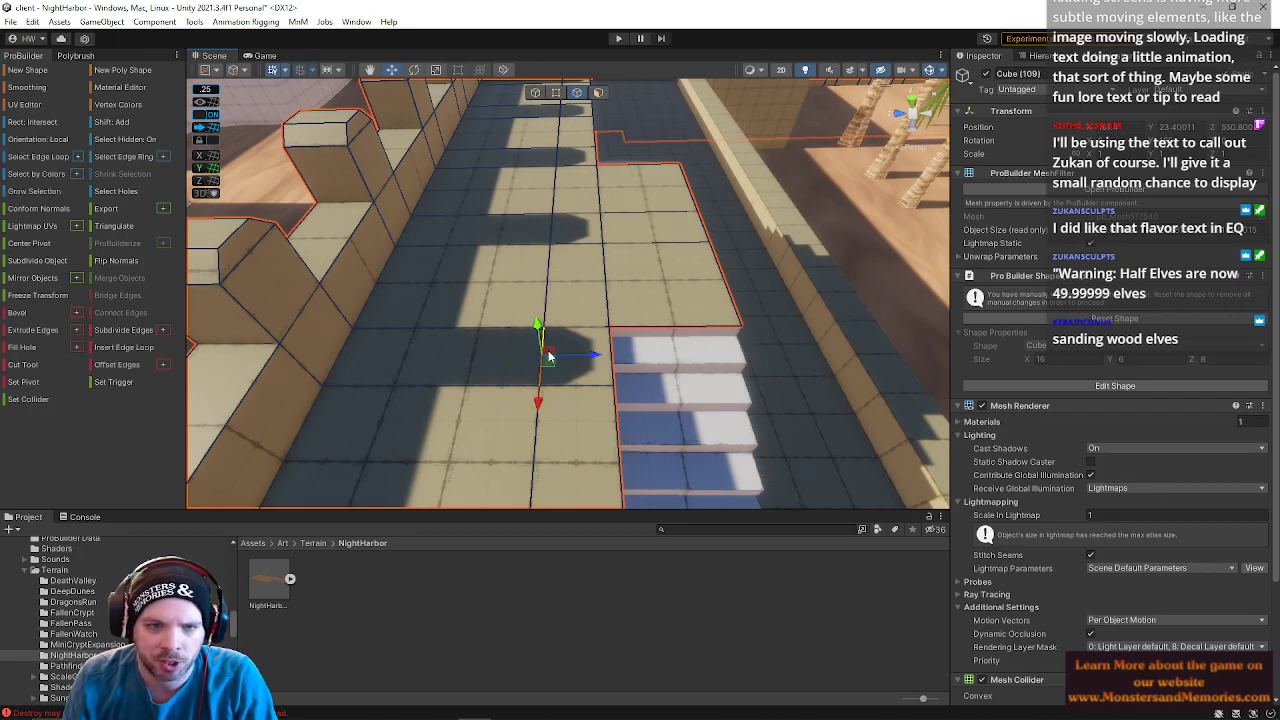
{"action": "right_click_drag", "start_coordinate": [548, 355], "coordinate": [574, 262]}
{"action": "right_click_drag", "start_coordinate": [617, 341], "coordinate": [590, 270]}
{"action": "left_click", "coordinate": [537, 94]}
{"action": "left_click", "coordinate": [546, 158]}
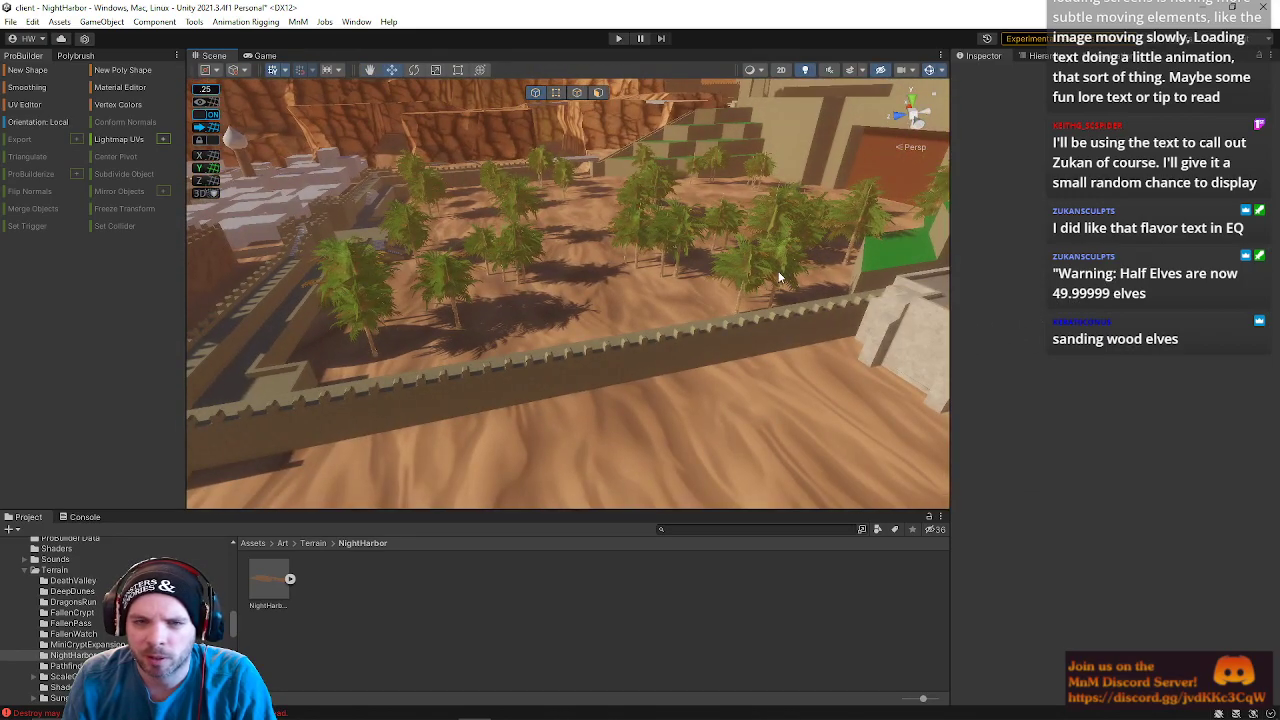
- On the crenellated gate tower wall, select the row of horizontal edges at door height across the side facing the lower walkway
{"action": "right_click_drag", "start_coordinate": [768, 288], "coordinate": [766, 308]}
{"action": "right_click_drag", "start_coordinate": [744, 210], "coordinate": [561, 280]}
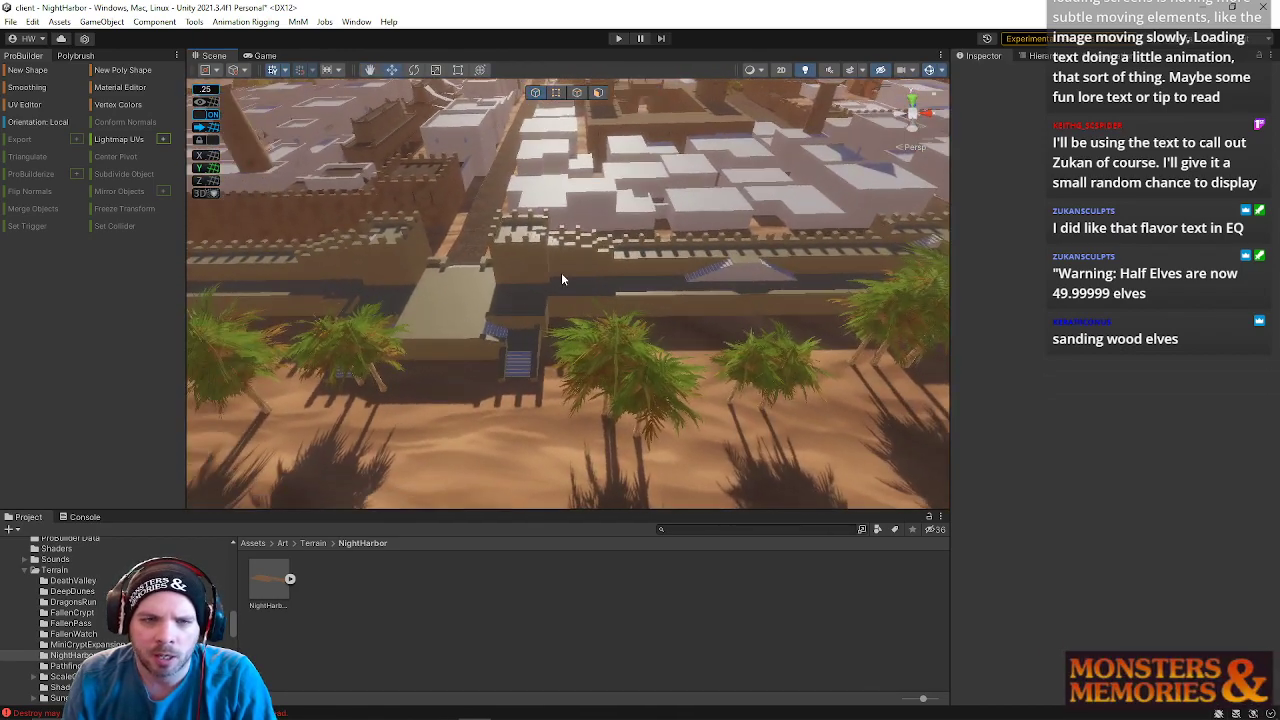
{"action": "left_click", "coordinate": [561, 280]}
{"action": "right_click_drag", "start_coordinate": [398, 239], "coordinate": [419, 256]}
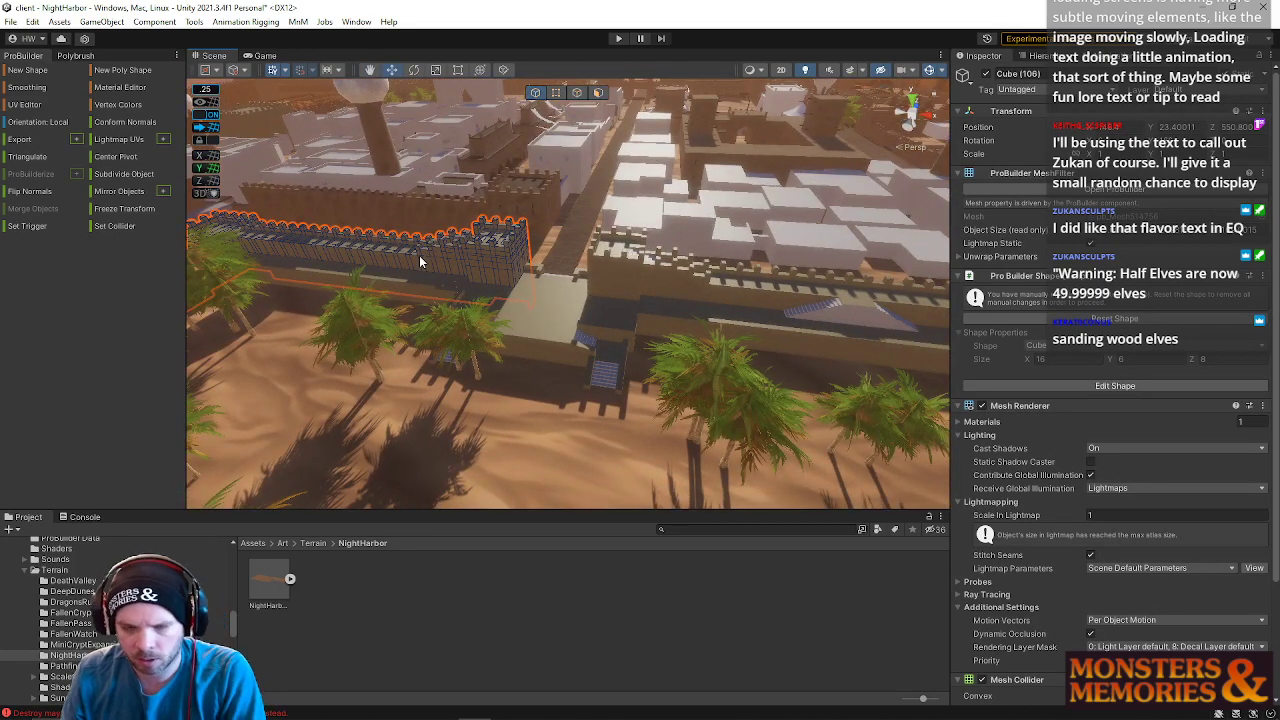
{"action": "left_click", "coordinate": [626, 289]}
{"action": "right_click_drag", "start_coordinate": [626, 289], "coordinate": [547, 271]}
{"action": "left_click", "coordinate": [526, 217]}
{"action": "left_click", "coordinate": [547, 212]}
{"action": "left_click", "coordinate": [422, 214], "text": "shift"}
{"action": "left_click", "coordinate": [345, 216], "text": "shift"}
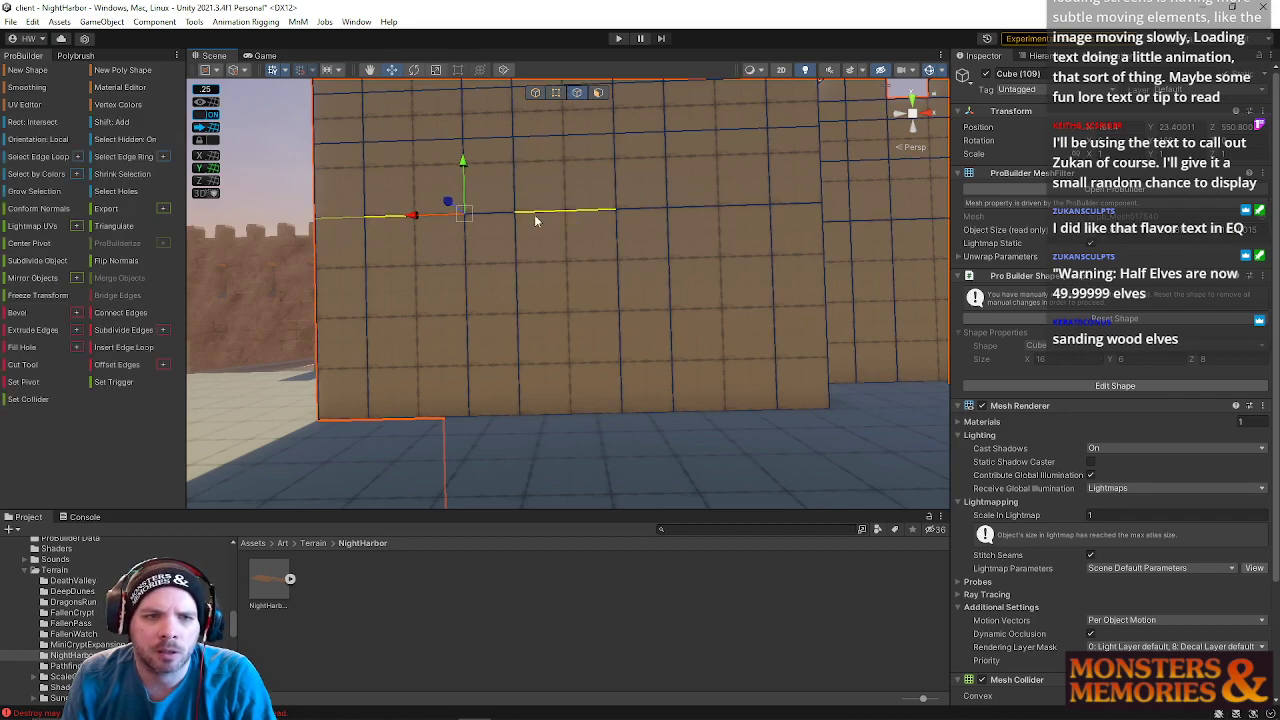
{"action": "left_click", "coordinate": [725, 208], "text": "shift"}
{"action": "left_click", "coordinate": [783, 206], "text": "shift"}
- Extend the door-height edge selection around the tower's corners onto its adjoining sides
{"action": "right_click_drag", "start_coordinate": [783, 206], "coordinate": [576, 191]}
{"action": "left_click", "coordinate": [576, 192], "text": "shift"}
{"action": "left_click", "coordinate": [617, 199], "text": "shift"}
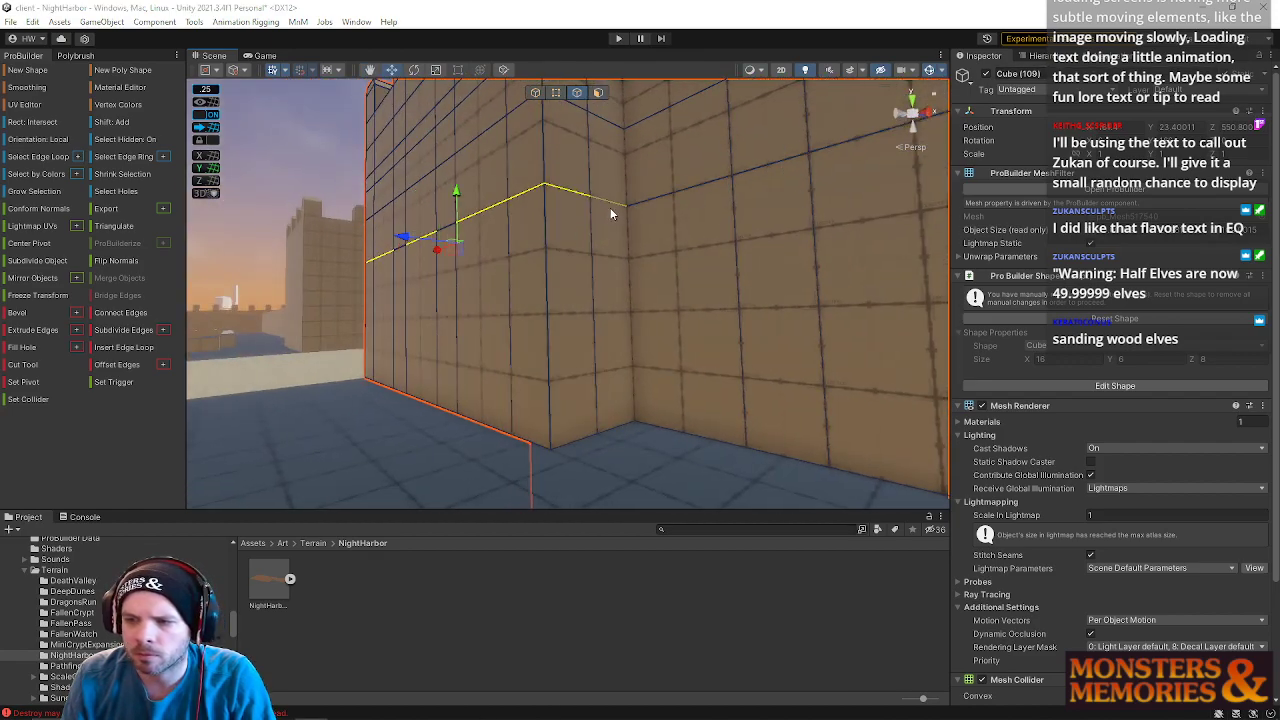
{"action": "right_click_drag", "start_coordinate": [598, 243], "coordinate": [746, 258]}
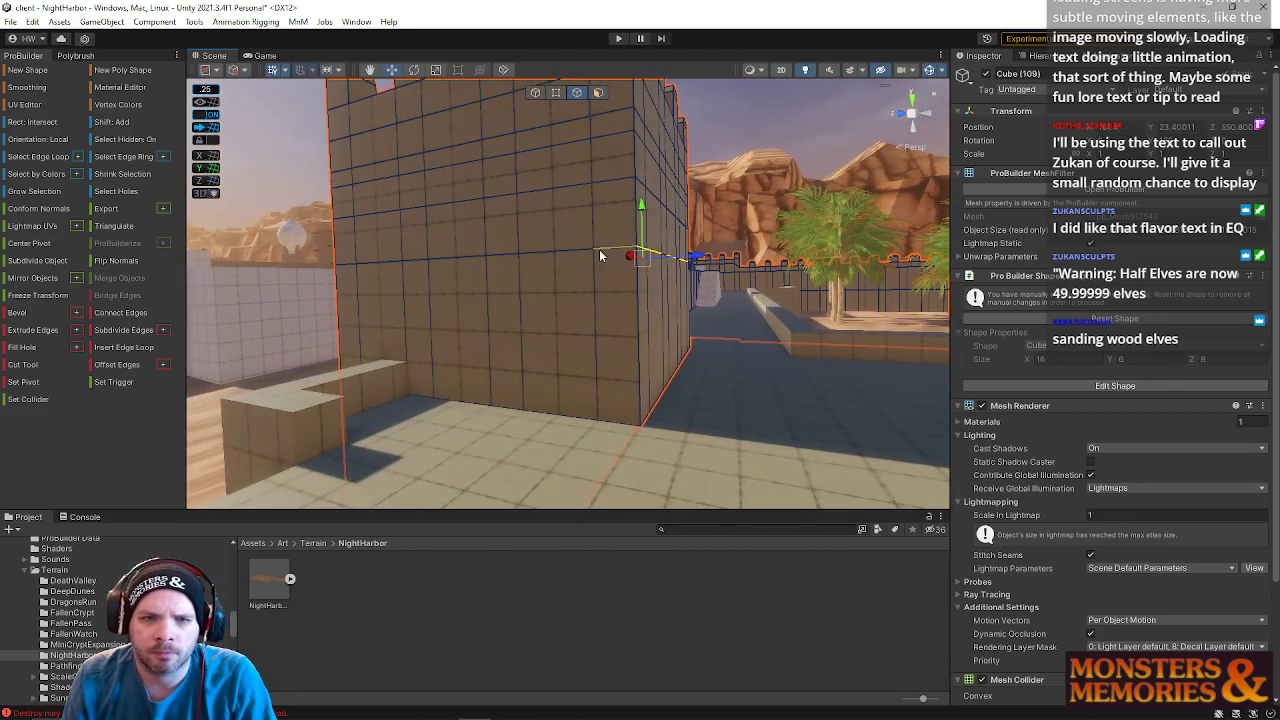
{"action": "left_click", "coordinate": [351, 264], "text": "shift"}
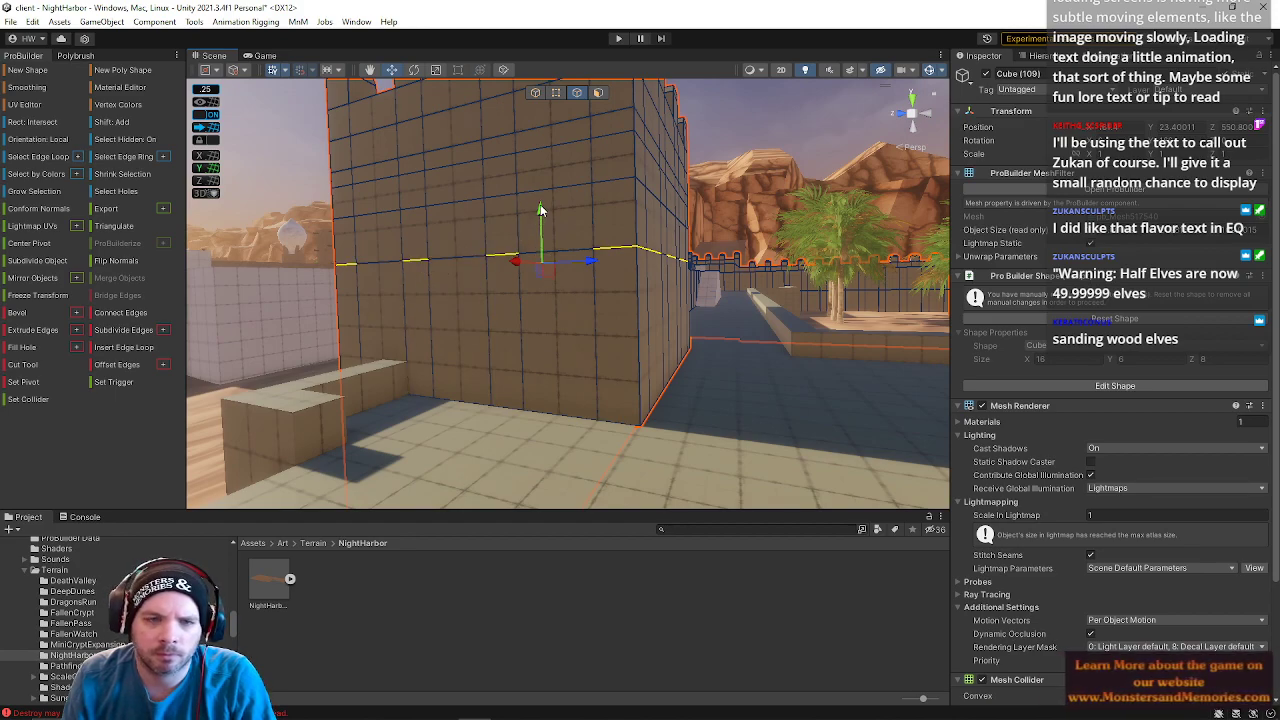
{"action": "right_click_drag", "start_coordinate": [546, 231], "coordinate": [400, 241]}
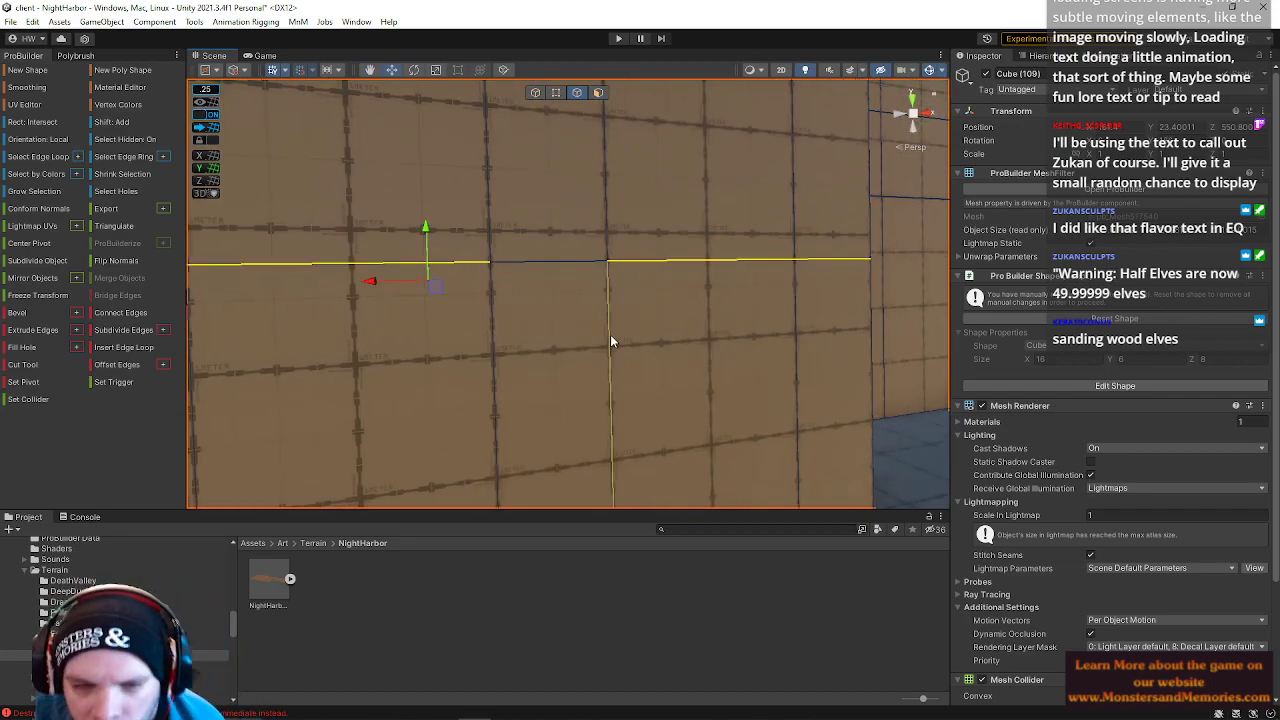
{"action": "right_click_drag", "start_coordinate": [610, 340], "coordinate": [519, 386]}
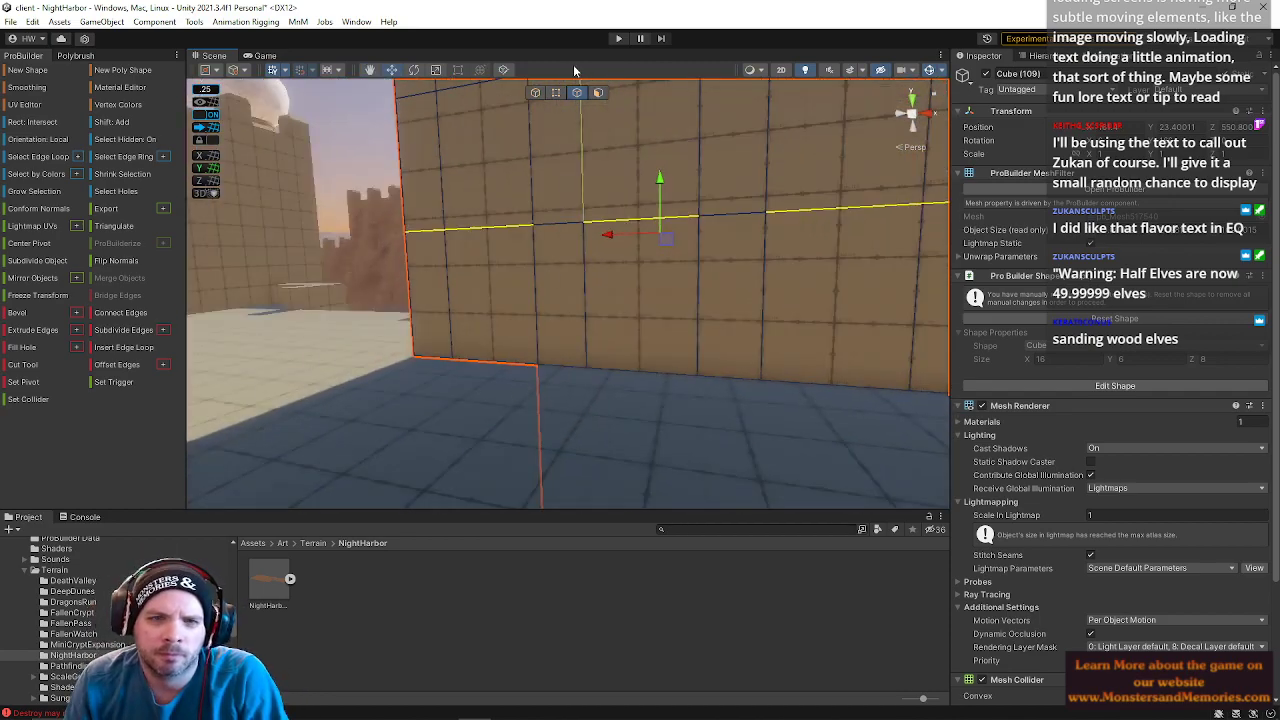
- Extrude the doorway face on the tower's walkway side inward to hollow out an interior room
{"action": "left_click", "coordinate": [597, 93]}
{"action": "right_click_drag", "start_coordinate": [640, 300], "coordinate": [468, 290]}
{"action": "left_click_drag", "start_coordinate": [479, 286], "coordinate": [543, 290]}
{"action": "left_click_drag", "start_coordinate": [630, 290], "coordinate": [665, 296], "text": "alt"}
{"action": "right_click_drag", "start_coordinate": [665, 296], "coordinate": [640, 293]}
{"action": "left_click_drag", "start_coordinate": [462, 254], "coordinate": [764, 296]}
{"action": "right_click_drag", "start_coordinate": [629, 284], "coordinate": [513, 284]}
- Widen the tower's interior room by moving its side wall face outward
{"action": "right_click_drag", "start_coordinate": [252, 227], "coordinate": [262, 327]}
{"action": "left_click", "coordinate": [324, 358]}
{"action": "right_click_drag", "start_coordinate": [415, 378], "coordinate": [511, 320]}
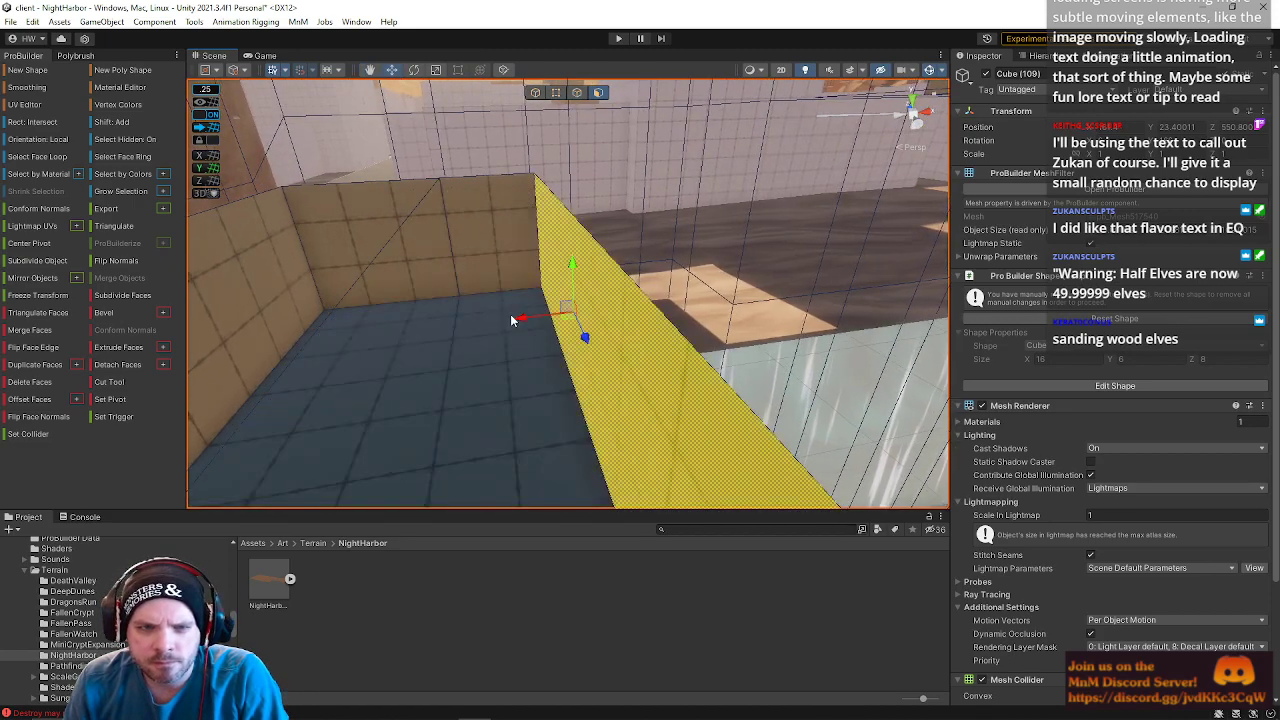
{"action": "left_click_drag", "start_coordinate": [521, 323], "coordinate": [830, 315]}
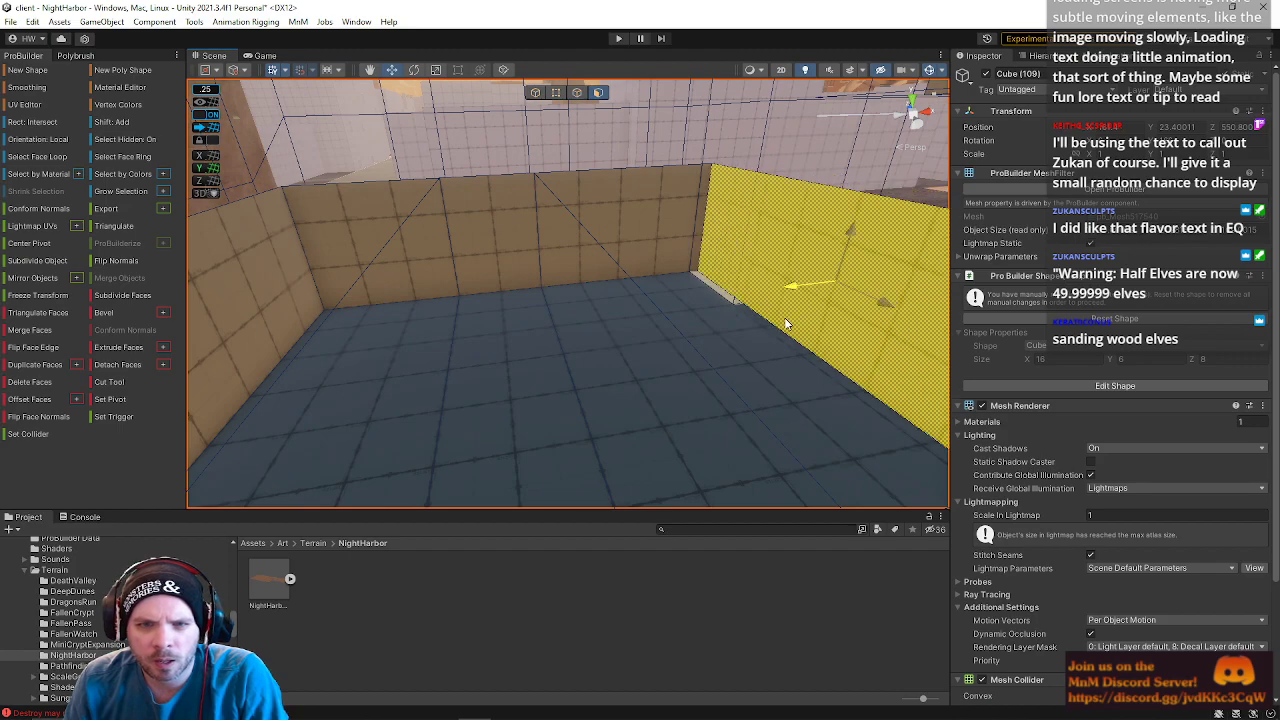
- Raise the ceiling face of the tower's interior room, fine-tune its height, and clear the selection
{"action": "middle_click_drag", "start_coordinate": [406, 388], "coordinate": [391, 346]}
{"action": "right_click_drag", "start_coordinate": [391, 346], "coordinate": [404, 266]}
{"action": "left_click", "coordinate": [410, 165]}
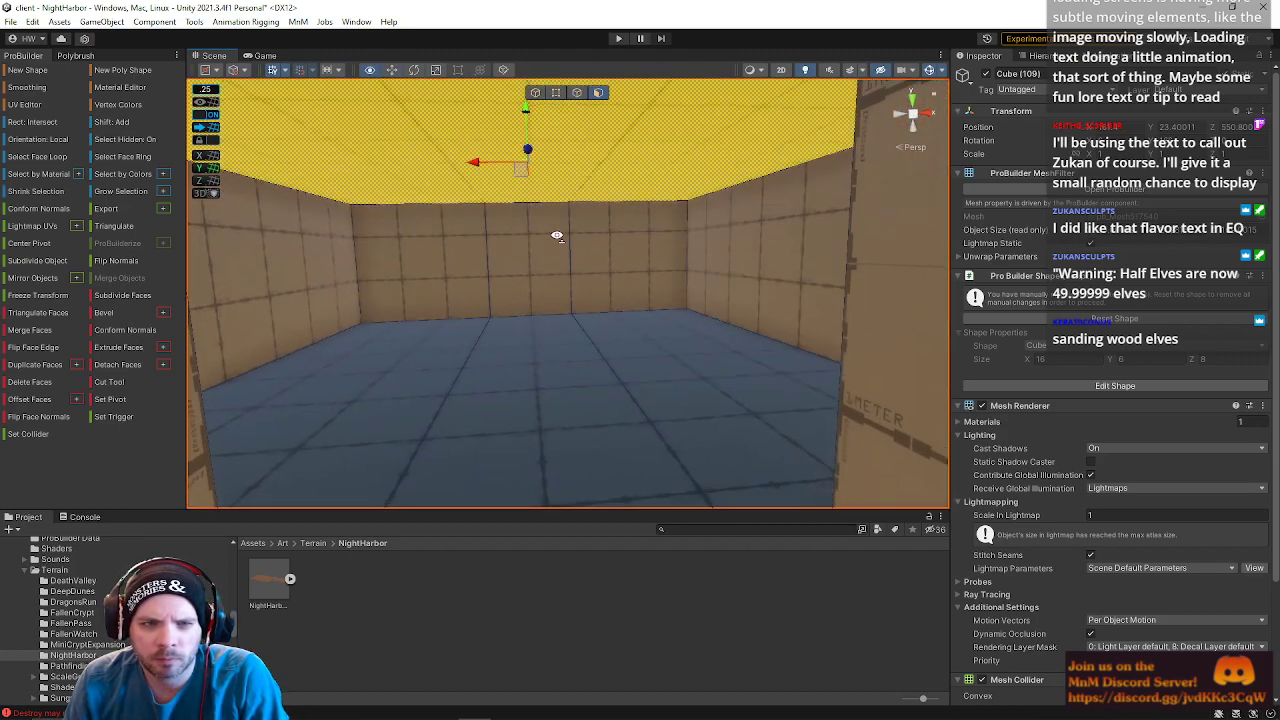
{"action": "right_click_drag", "start_coordinate": [556, 236], "coordinate": [547, 196]}
{"action": "left_click_drag", "start_coordinate": [535, 157], "coordinate": [520, 22]}
{"action": "right_click_drag", "start_coordinate": [599, 278], "coordinate": [544, 286]}
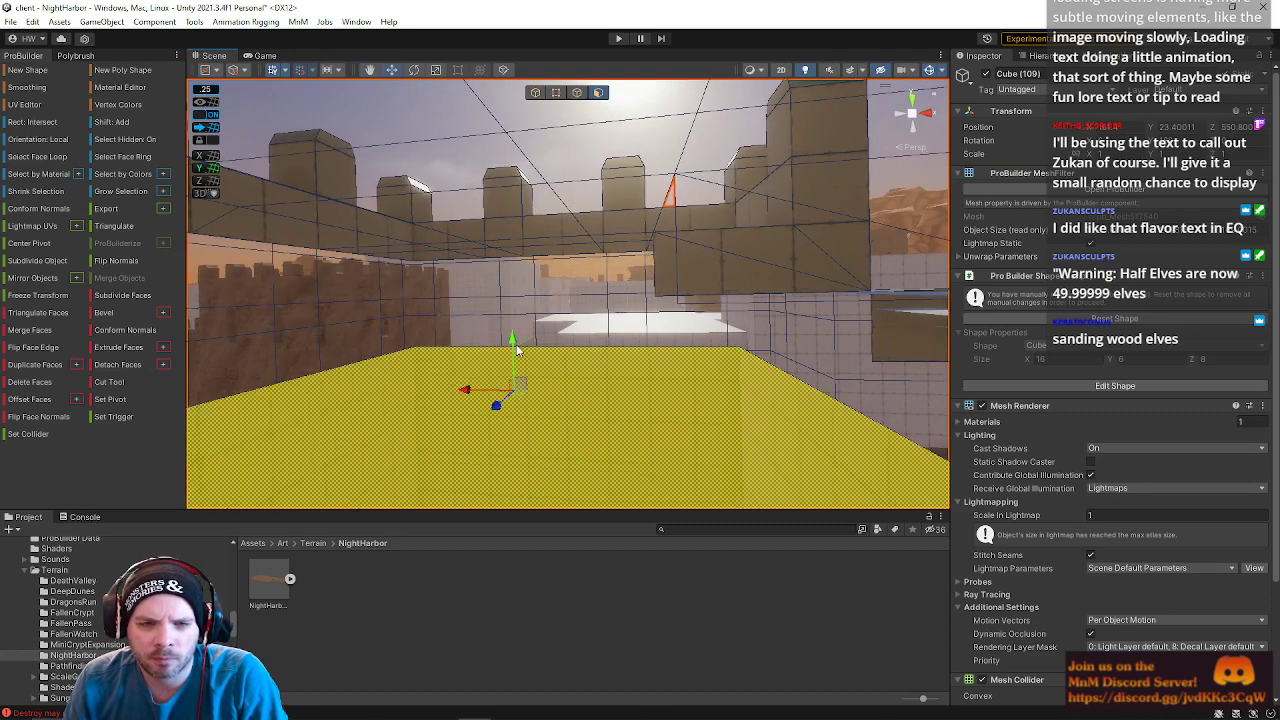
{"action": "left_click_drag", "start_coordinate": [510, 270], "coordinate": [509, 249]}
{"action": "right_click_drag", "start_coordinate": [557, 348], "coordinate": [526, 272]}
{"action": "left_click_drag", "start_coordinate": [517, 237], "coordinate": [518, 270]}
{"action": "right_click_drag", "start_coordinate": [559, 316], "coordinate": [534, 298]}
{"action": "key", "text": "s"}
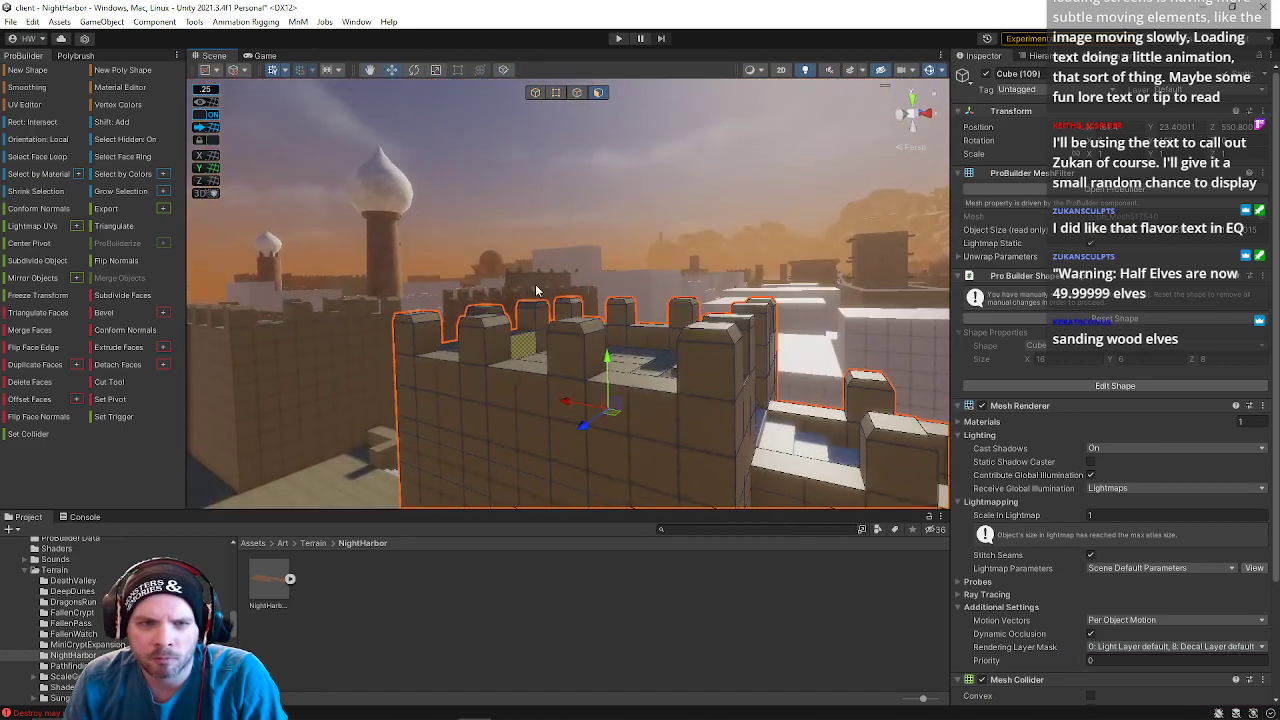
{"action": "left_click", "coordinate": [661, 243]}
- Inspect the tower's hollowed-out room and doorway from inside and outside
{"action": "right_click_drag", "start_coordinate": [661, 243], "coordinate": [633, 391]}
{"action": "key", "text": "w"}
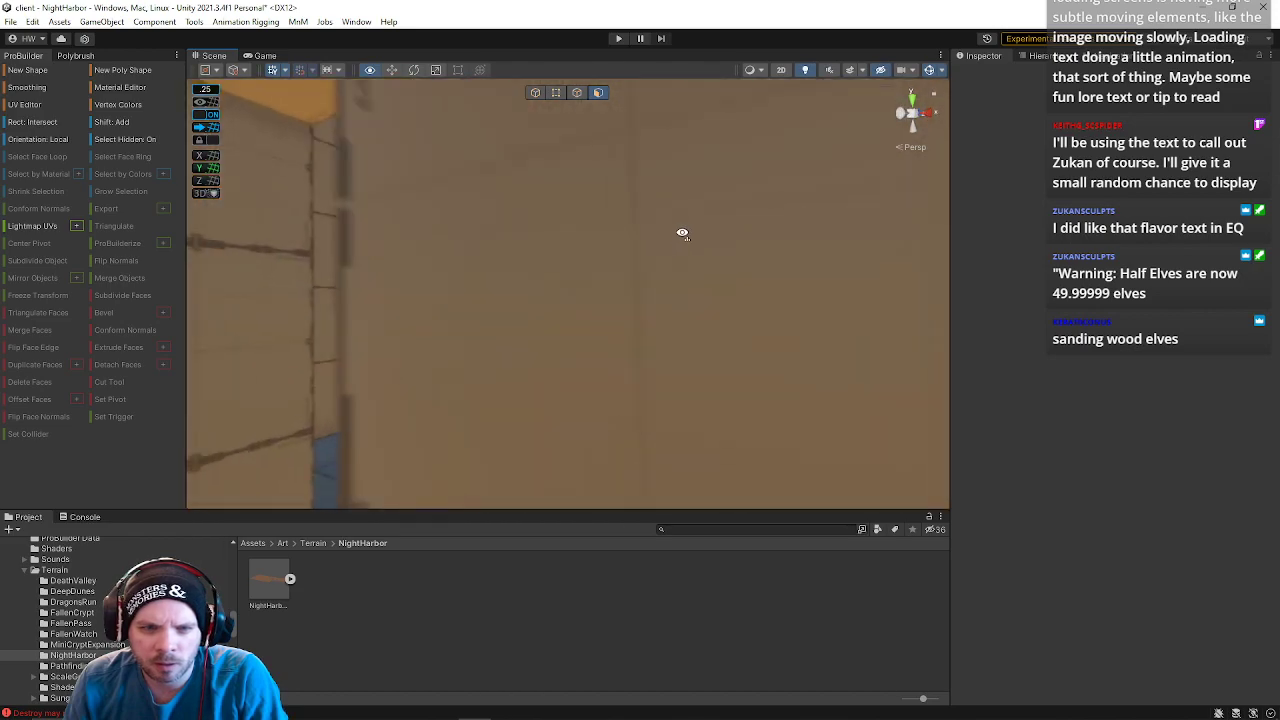
{"action": "right_click_drag", "start_coordinate": [680, 233], "coordinate": [741, 224]}
{"action": "key", "text": "s"}
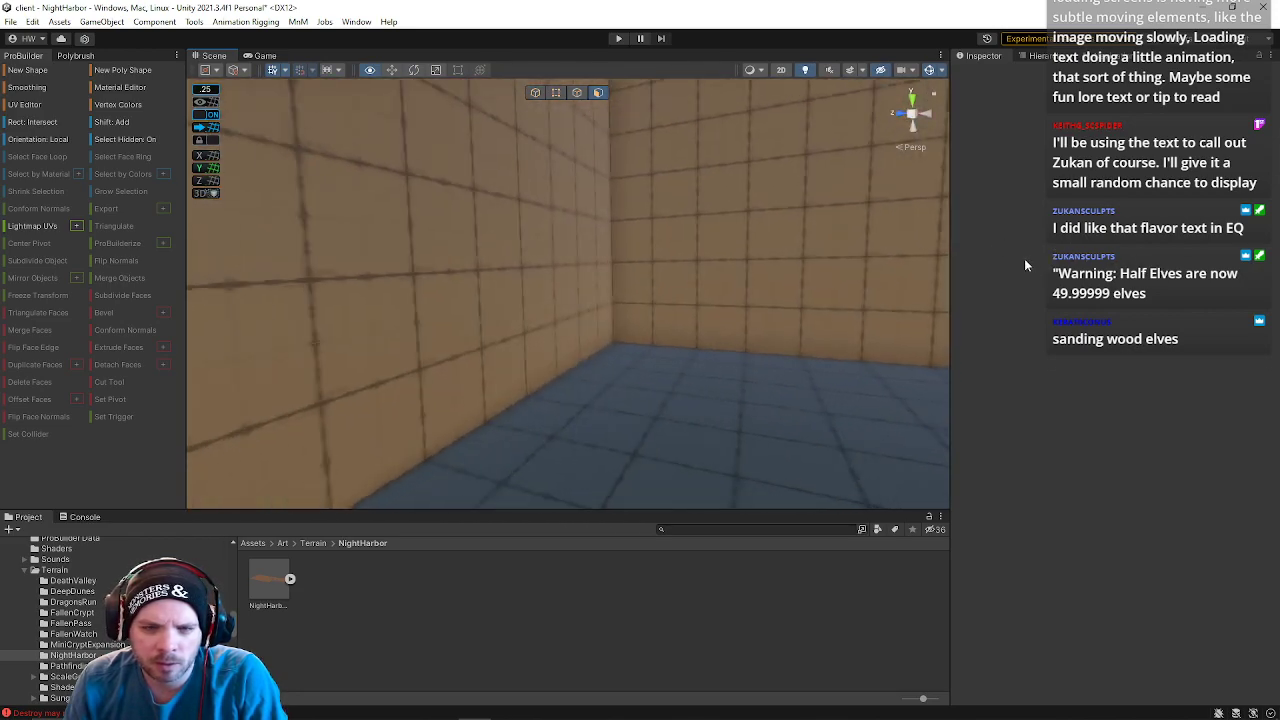
{"action": "right_click_drag", "start_coordinate": [756, 256], "coordinate": [766, 357]}
{"action": "key", "text": "w"}
{"action": "key", "text": "s"}
{"action": "key", "text": "w"}
{"action": "key", "text": "s"}
{"action": "right_click_drag", "start_coordinate": [872, 320], "coordinate": [857, 348]}
{"action": "key", "text": "w"}
{"action": "right_click_drag", "start_coordinate": [945, 346], "coordinate": [1112, 283]}
{"action": "key", "text": "s"}
{"action": "right_click_drag", "start_coordinate": [50, 283], "coordinate": [763, 324]}
- Select the small block beside the lower walkway and save the scene
{"action": "left_click", "coordinate": [706, 384]}
{"action": "right_click_drag", "start_coordinate": [706, 384], "coordinate": [1034, 354]}
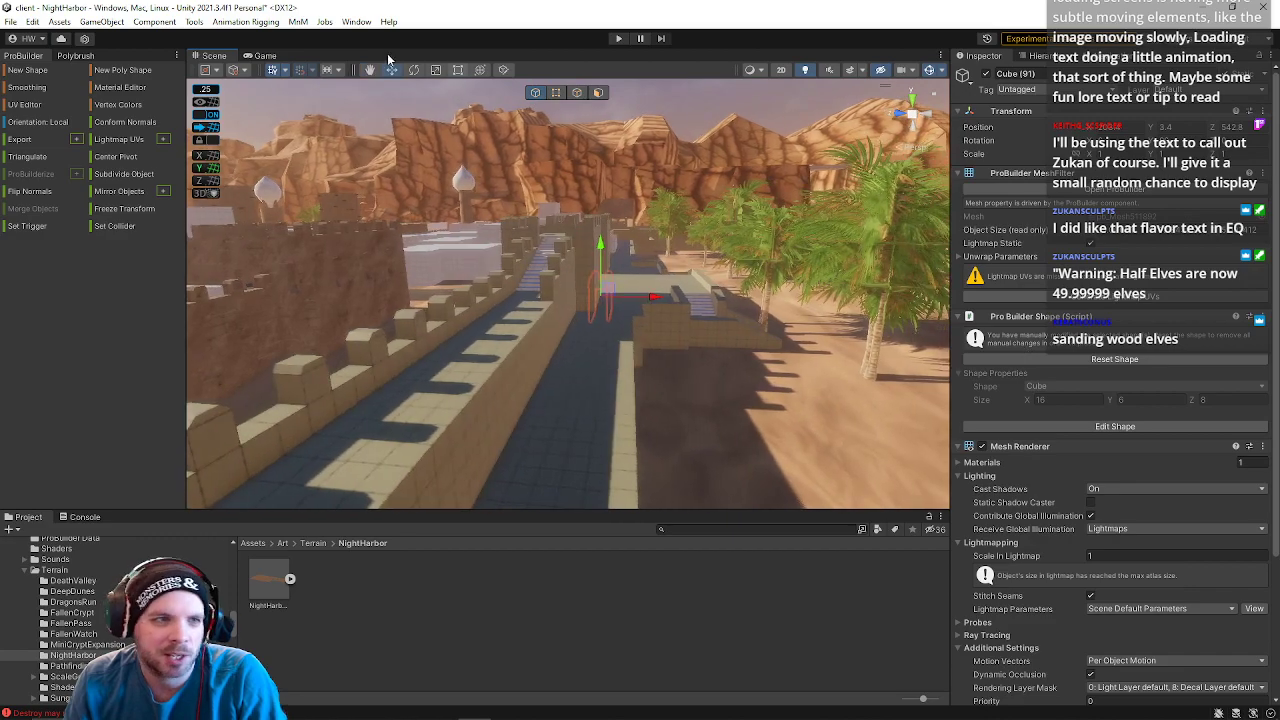
{"action": "left_click", "coordinate": [9, 22]}
{"action": "left_click", "coordinate": [58, 86]}
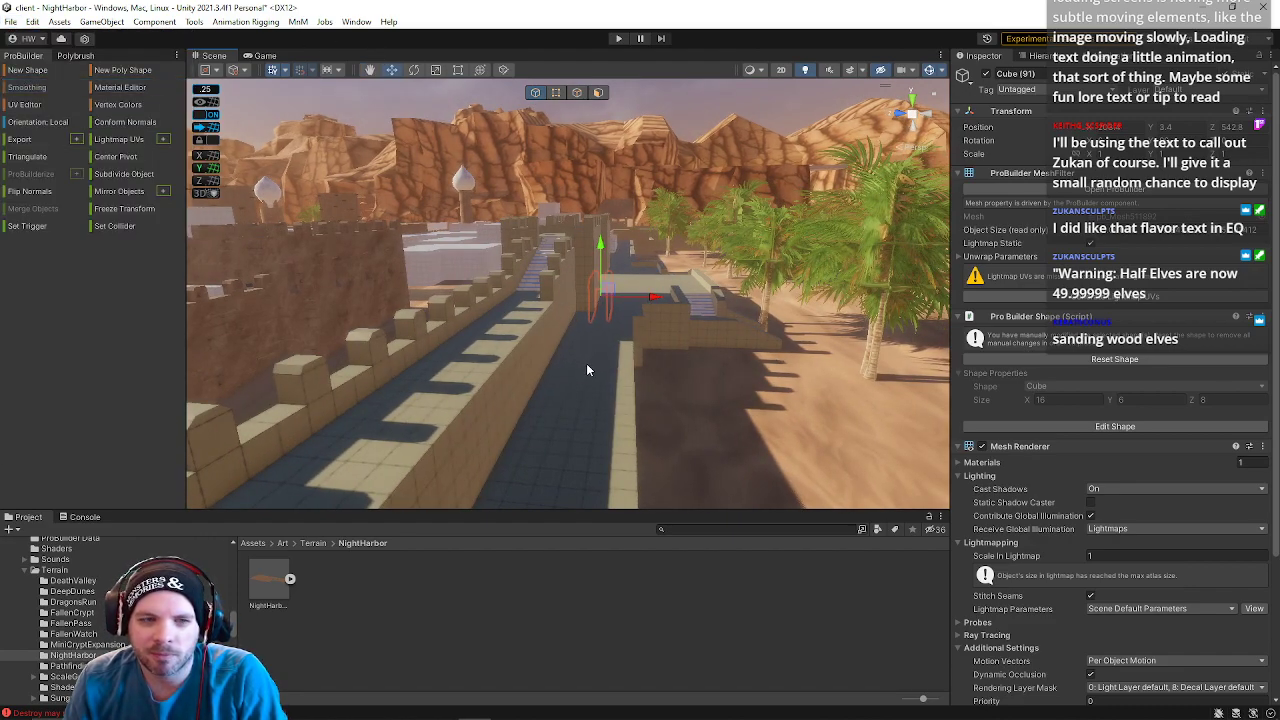
{"action": "key", "text": "ctrl+s"}
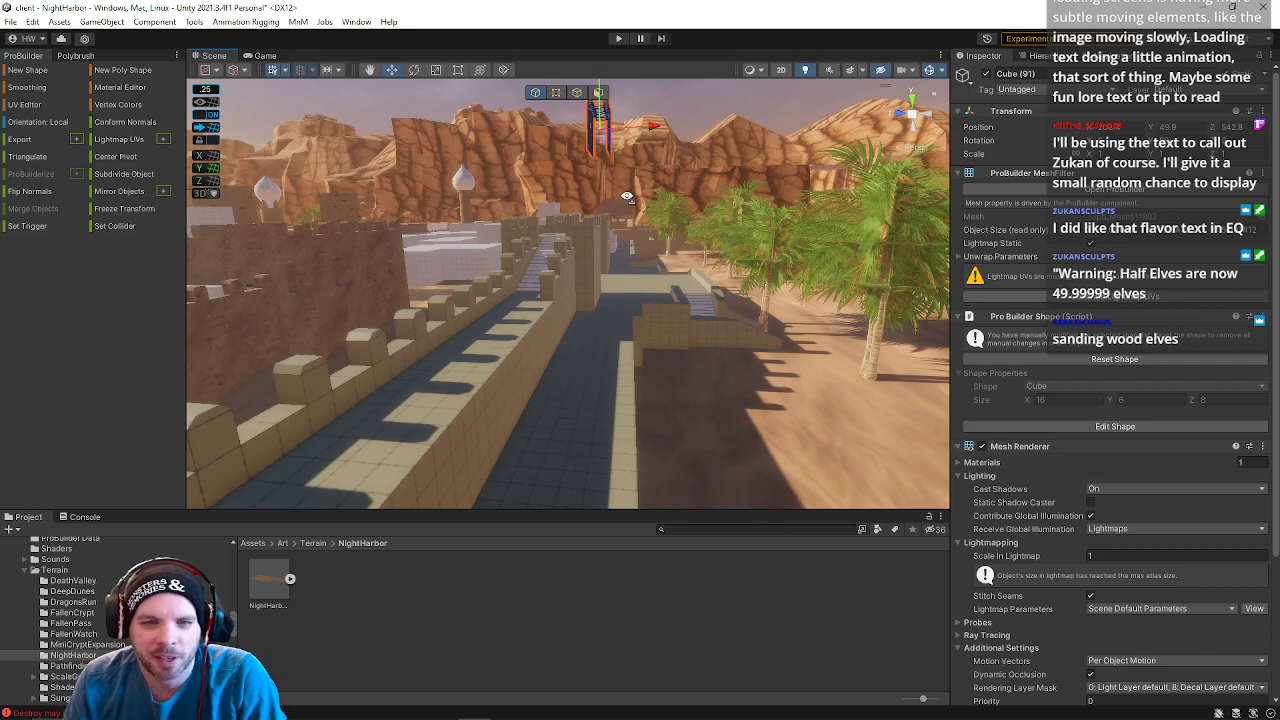
- Undo the small block's move high above the walkway
{"action": "right_click_drag", "start_coordinate": [624, 190], "coordinate": [603, 202]}
{"action": "left_click", "coordinate": [646, 97]}
{"action": "right_click_drag", "start_coordinate": [646, 110], "coordinate": [612, 190]}
{"action": "left_click", "coordinate": [614, 203]}
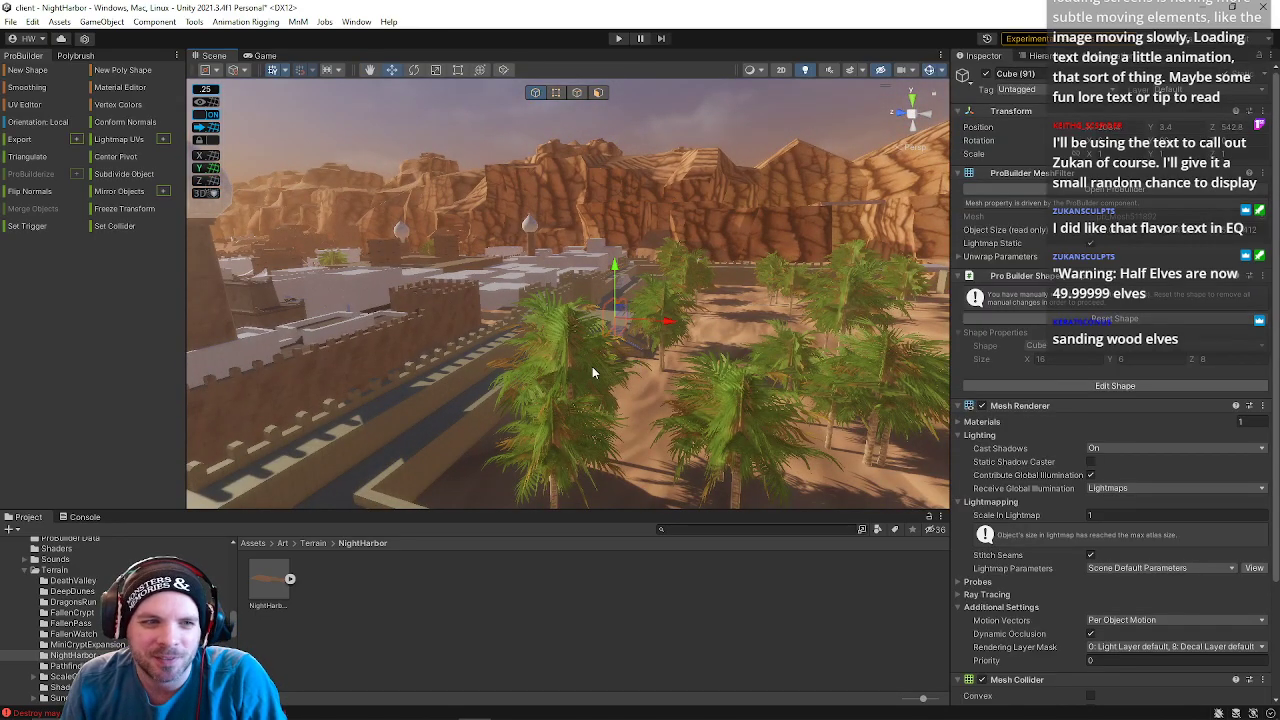
{"action": "right_click_drag", "start_coordinate": [592, 372], "coordinate": [467, 270]}
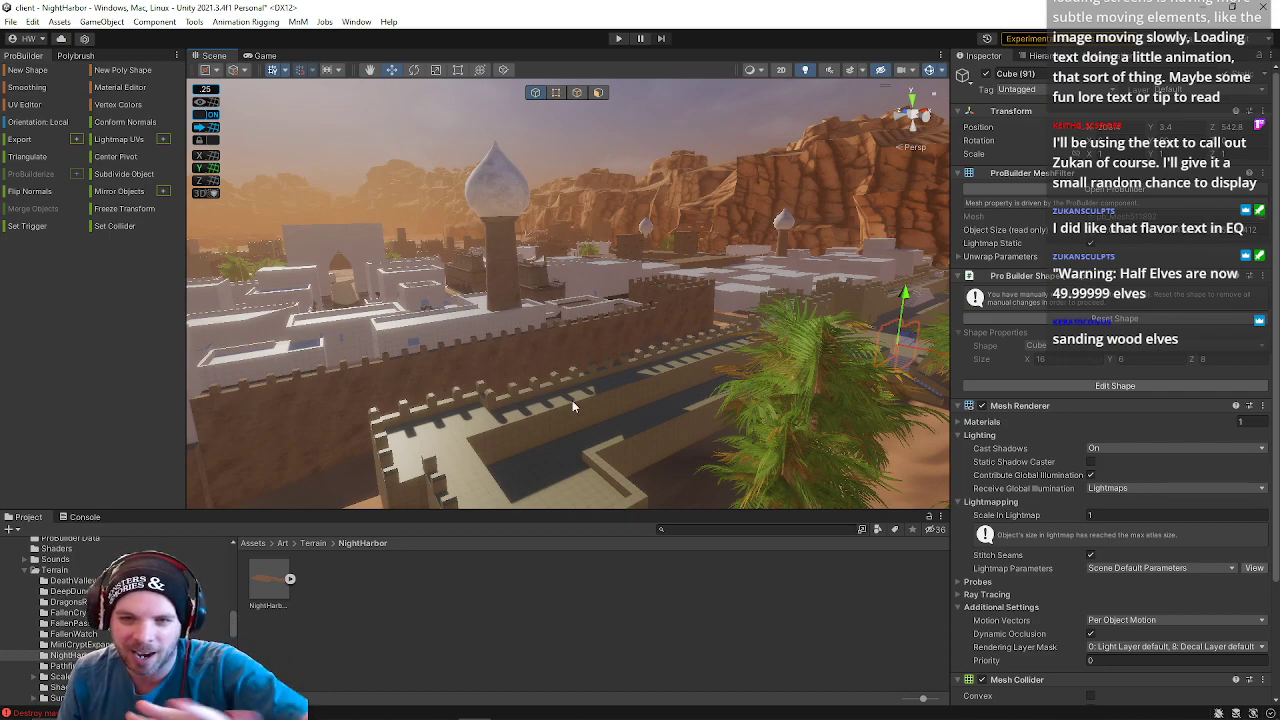
{"action": "right_click_drag", "start_coordinate": [579, 309], "coordinate": [604, 327]}
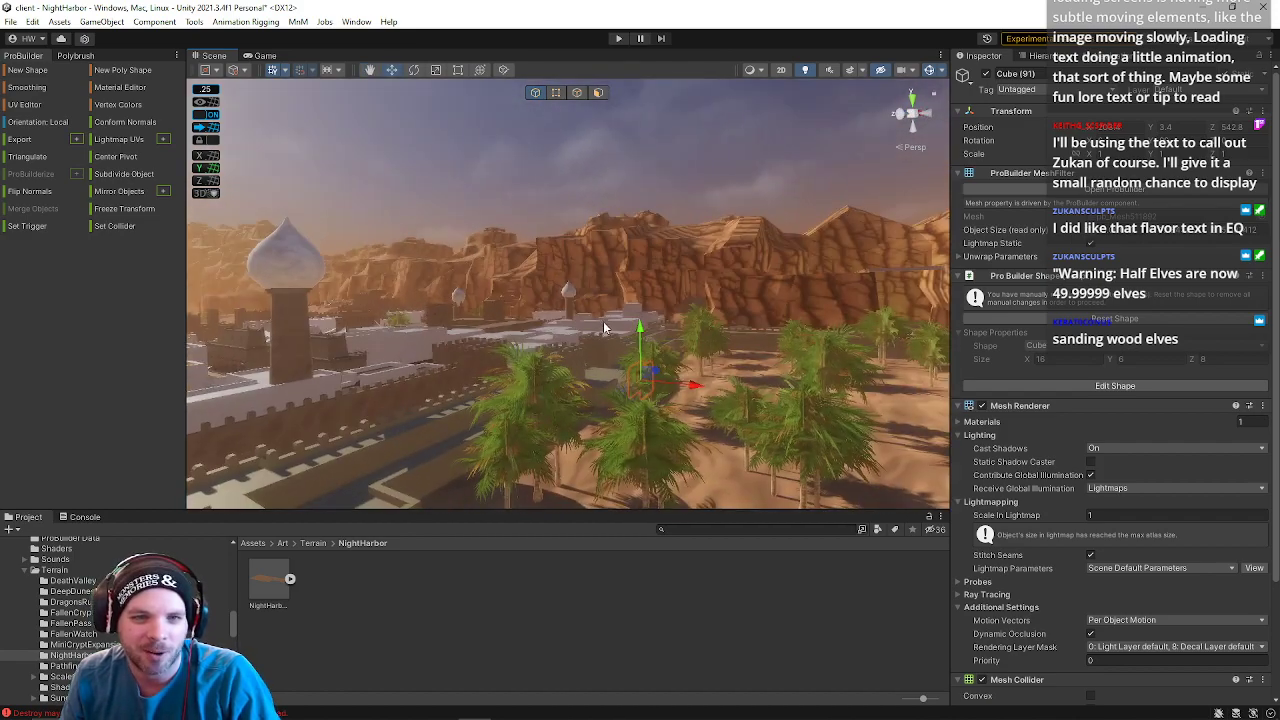
{"action": "left_click", "coordinate": [664, 177]}
{"action": "right_click_drag", "start_coordinate": [666, 282], "coordinate": [556, 288]}
{"action": "key", "text": "ctrl+z"}
- Set the pivot of the gate tower wall to a vertex on its gate-side corner
{"action": "right_click_drag", "start_coordinate": [567, 380], "coordinate": [436, 362]}
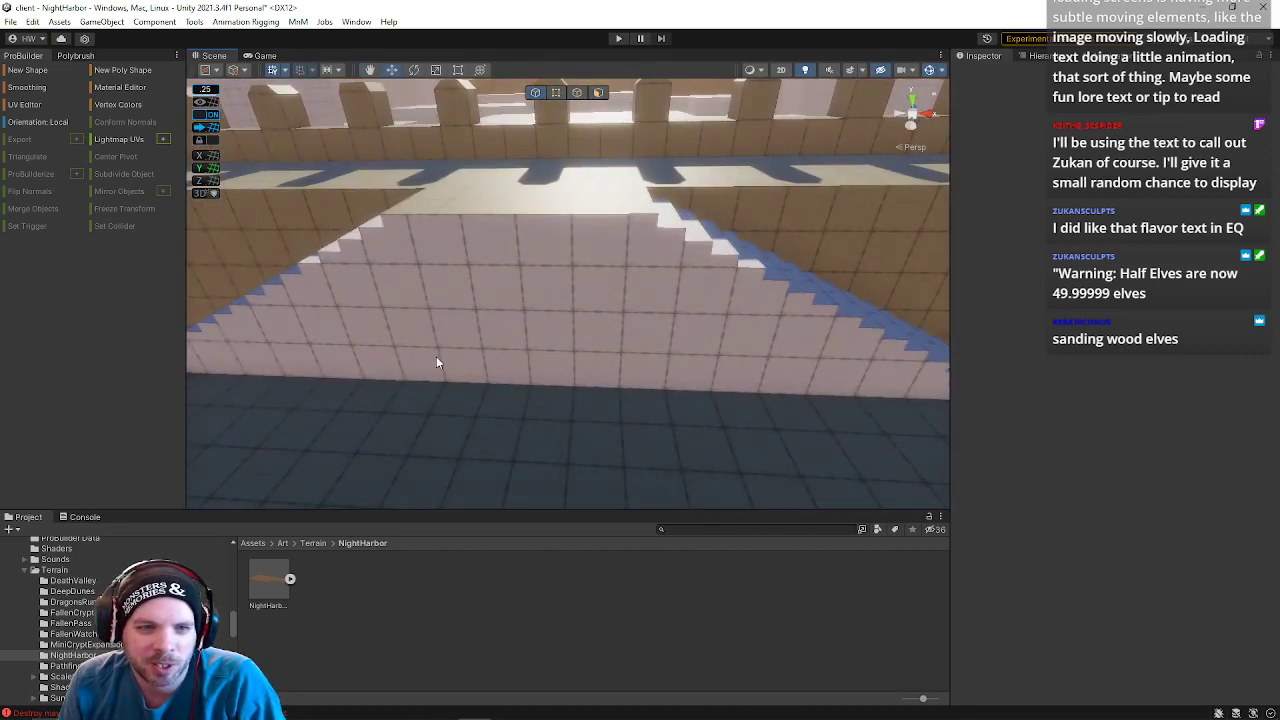
{"action": "left_click", "coordinate": [436, 362]}
{"action": "scroll", "coordinate": [543, 357], "scroll_direction": "down", "scroll_amount": 10}
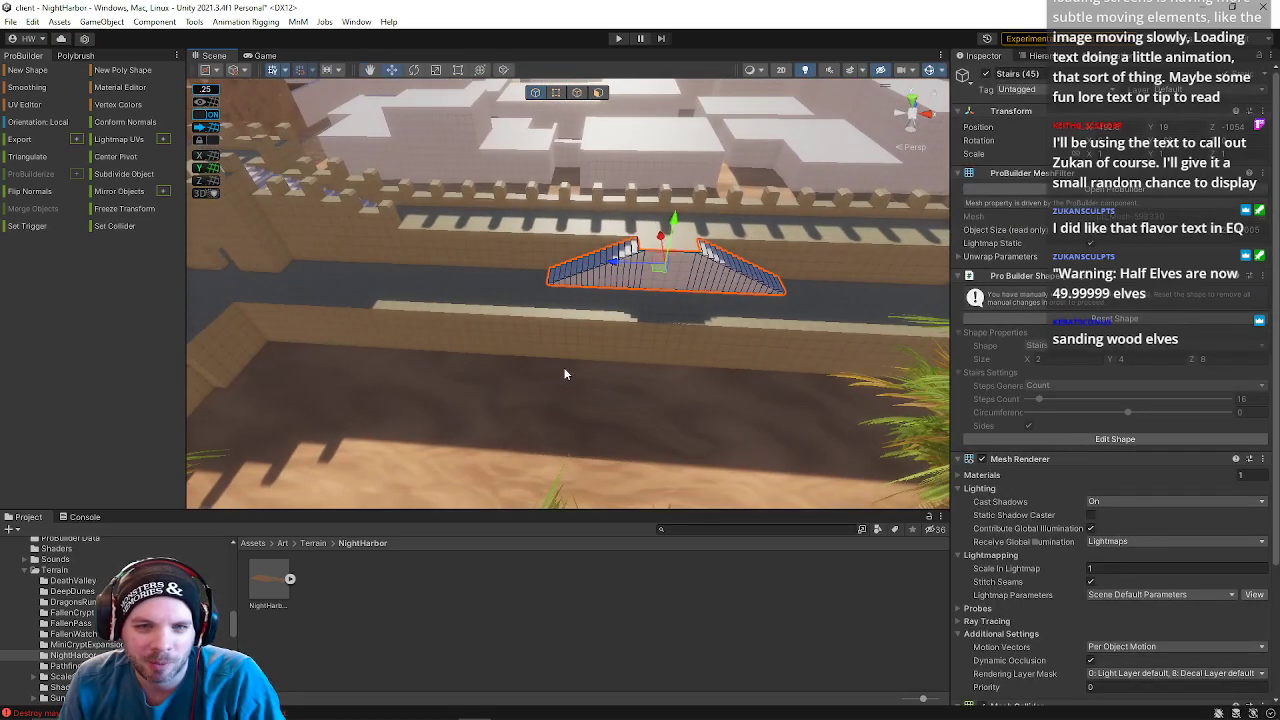
{"action": "left_click", "coordinate": [451, 226]}
{"action": "right_click_drag", "start_coordinate": [451, 226], "coordinate": [756, 231]}
{"action": "left_click", "coordinate": [556, 93]}
{"action": "right_click_drag", "start_coordinate": [528, 195], "coordinate": [412, 213]}
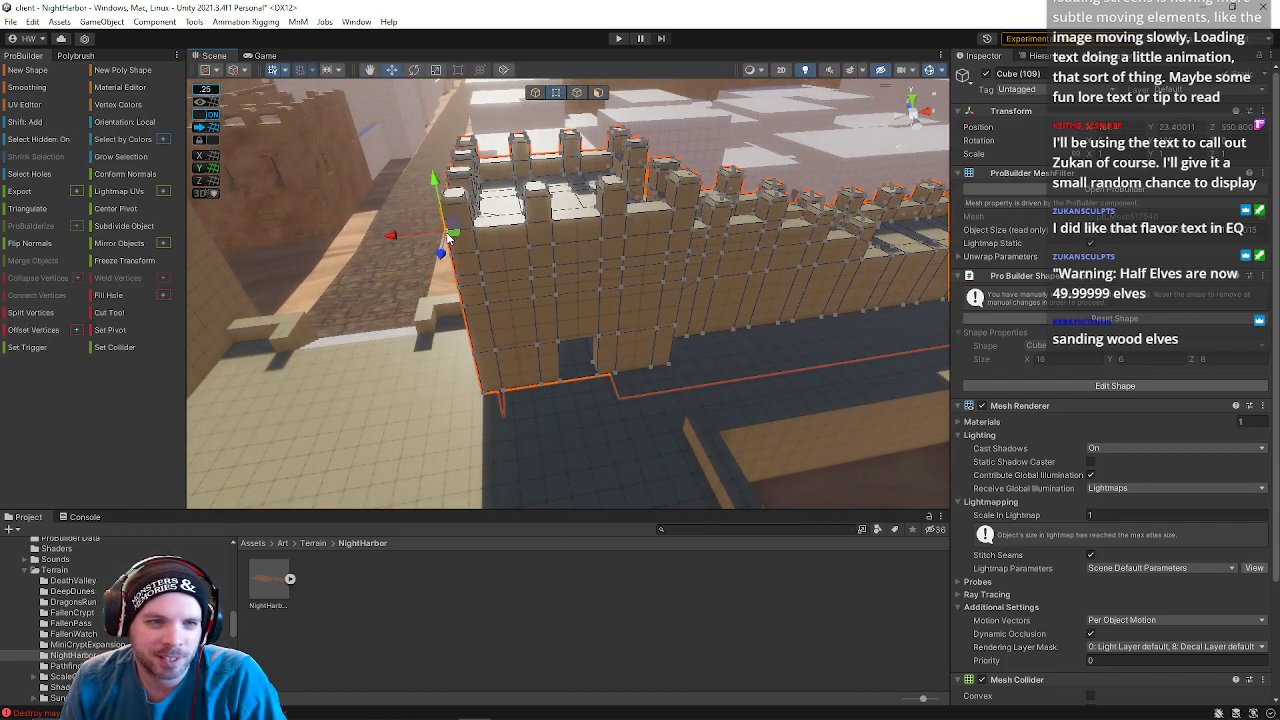
{"action": "left_click", "coordinate": [101, 333]}
{"action": "right_click_drag", "start_coordinate": [588, 313], "coordinate": [317, 208]}
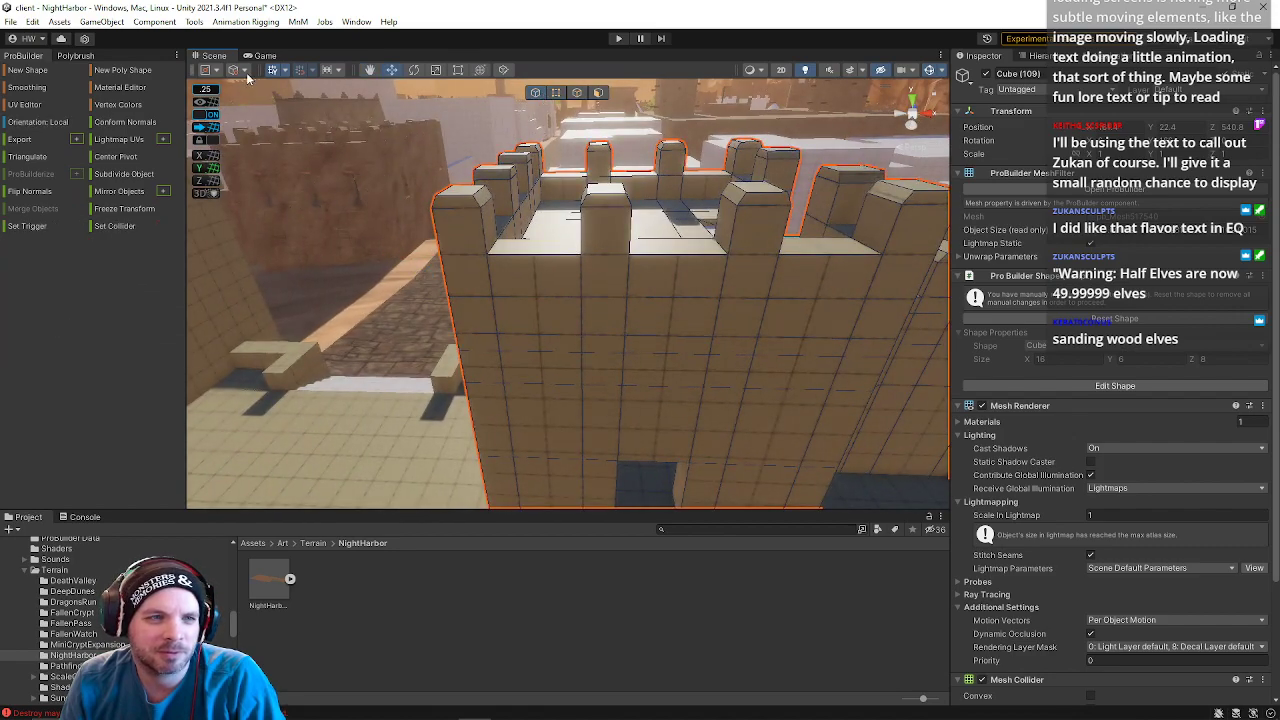
- Duplicate the gate tower wall, move the copy across the gate opening, and mirror it
{"action": "right_click_drag", "start_coordinate": [388, 170], "coordinate": [372, 270]}
{"action": "key", "text": "ctrl+d"}
{"action": "left_click_drag", "start_coordinate": [555, 233], "coordinate": [329, 222]}
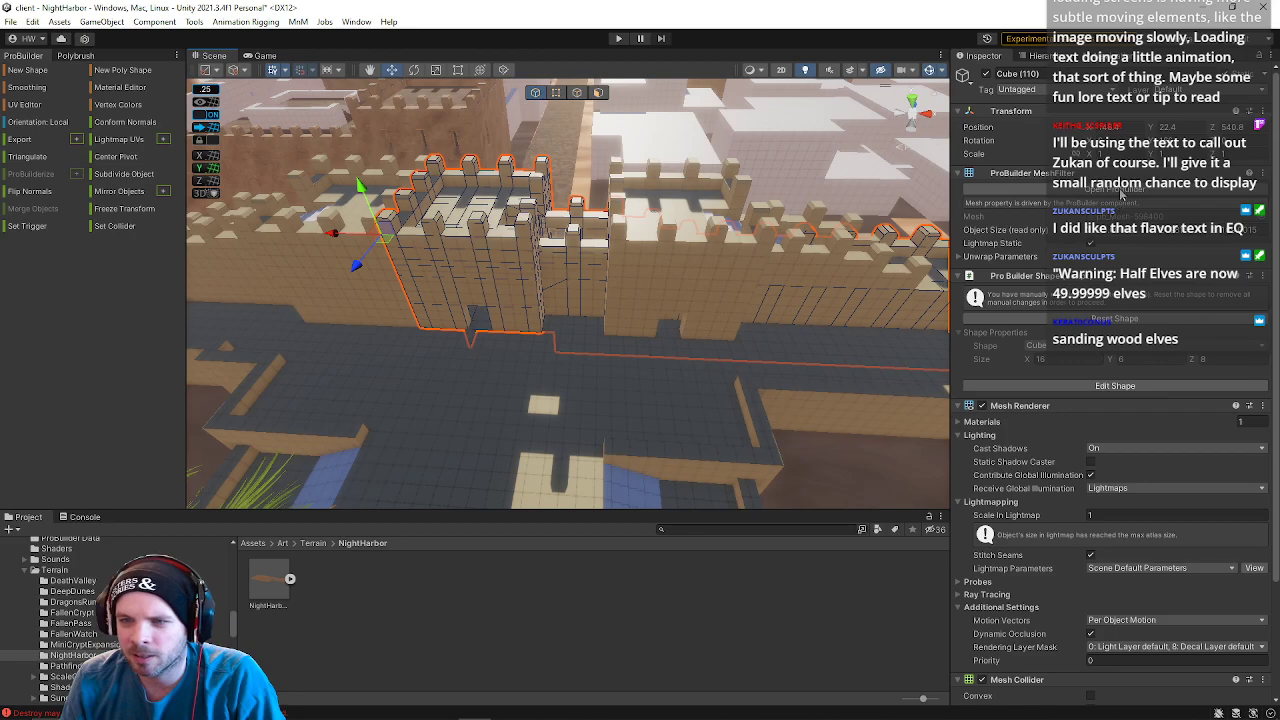
{"action": "left_click", "coordinate": [127, 193]}
- Align the mirrored tower wall on the opposite side of the gate, replacing the old wall there
{"action": "right_click_drag", "start_coordinate": [450, 252], "coordinate": [377, 217]}
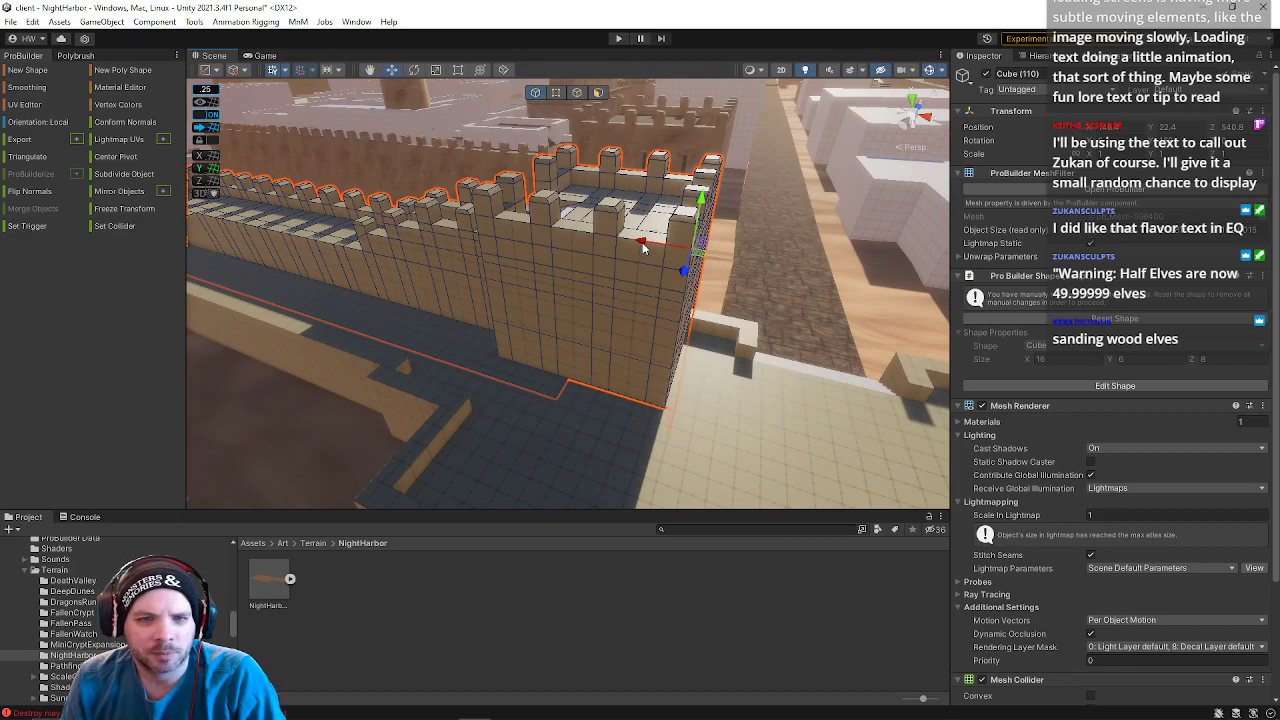
{"action": "left_click_drag", "start_coordinate": [647, 248], "coordinate": [684, 228]}
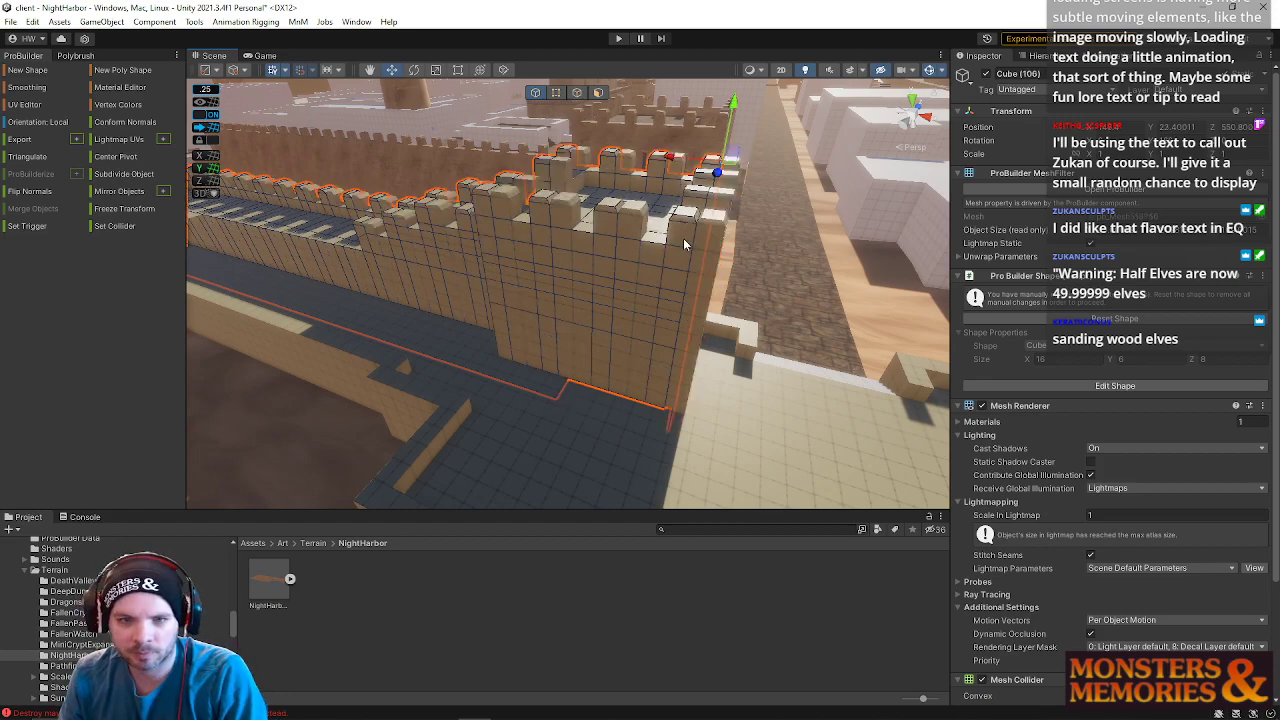
{"action": "left_click", "coordinate": [675, 247]}
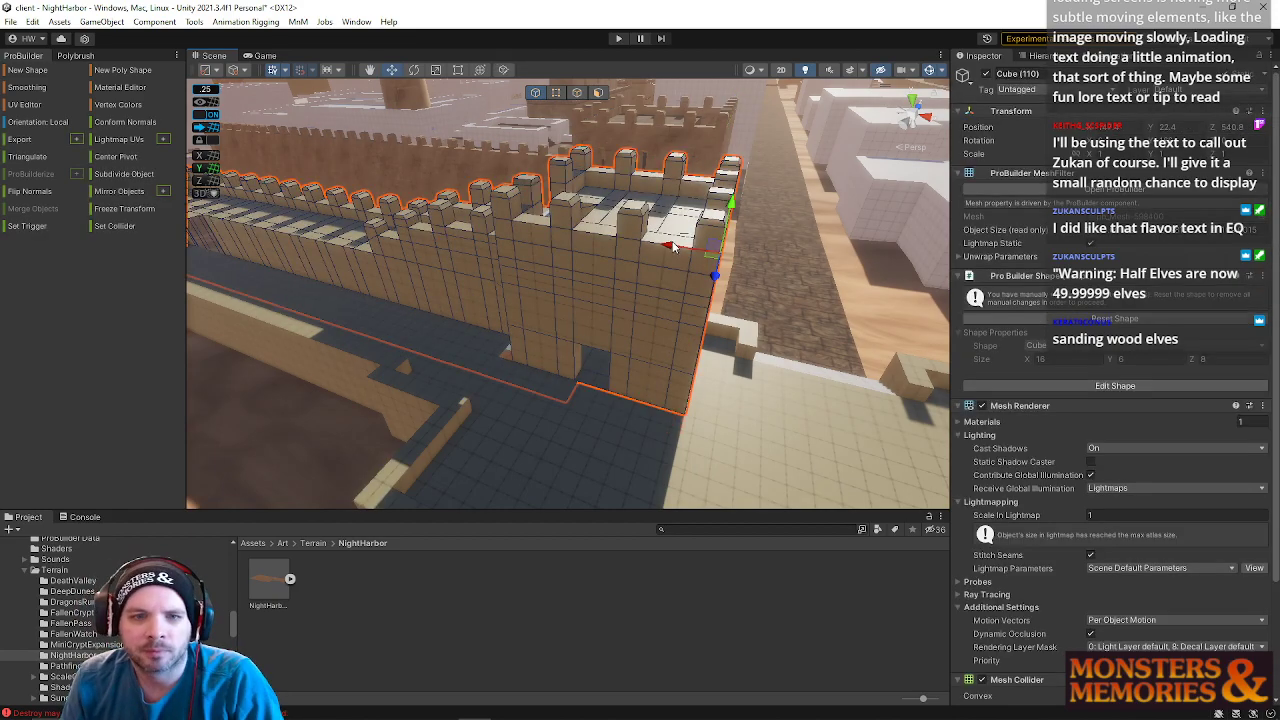
{"action": "left_click_drag", "start_coordinate": [668, 248], "coordinate": [650, 240]}
- Delete the old lower walkway section in front of the mirrored tower wall
{"action": "right_click_drag", "start_coordinate": [645, 238], "coordinate": [659, 386]}
{"action": "left_click", "coordinate": [560, 387]}
{"action": "key", "text": "Delete"}
- Mirror the remaining lower walkway and gate platform mesh onto the opposite side of the gate
{"action": "left_click", "coordinate": [665, 388]}
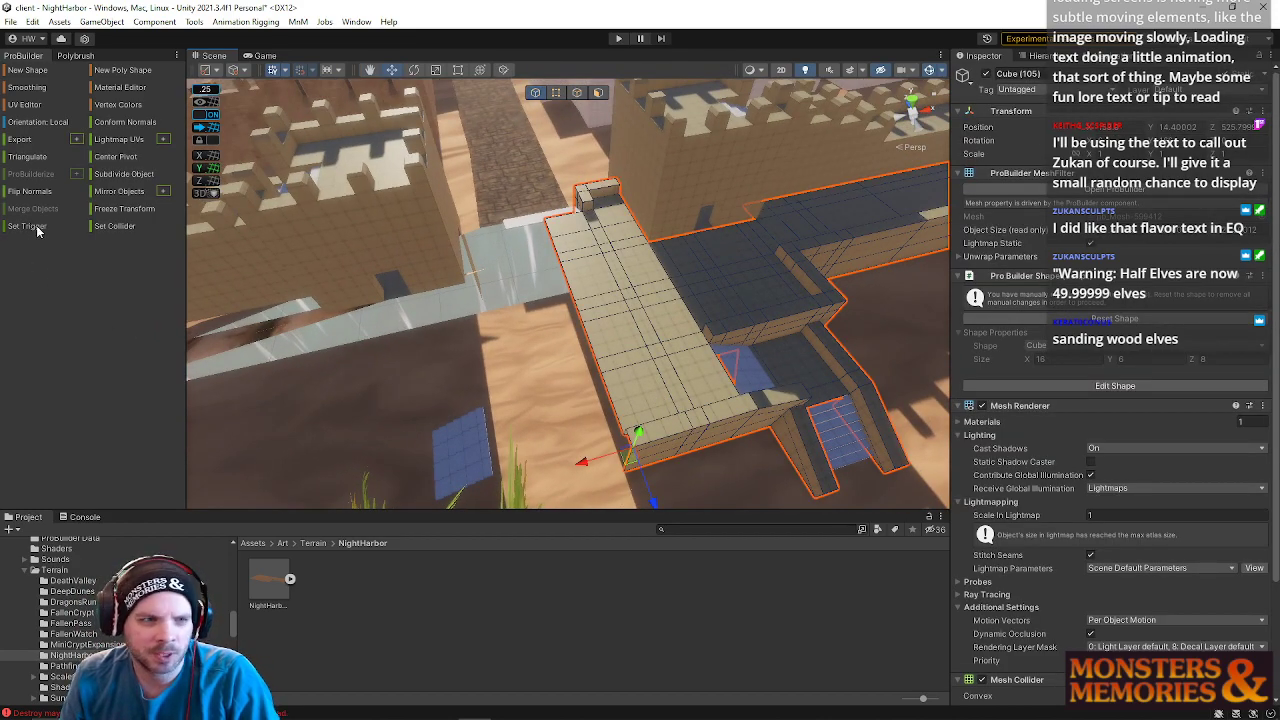
{"action": "left_click", "coordinate": [115, 195]}
{"action": "right_click_drag", "start_coordinate": [546, 371], "coordinate": [600, 357]}
{"action": "left_click", "coordinate": [565, 168]}
- Set the double staircase's pivot to a front vertex at the top of its landing
{"action": "left_click", "coordinate": [710, 271]}
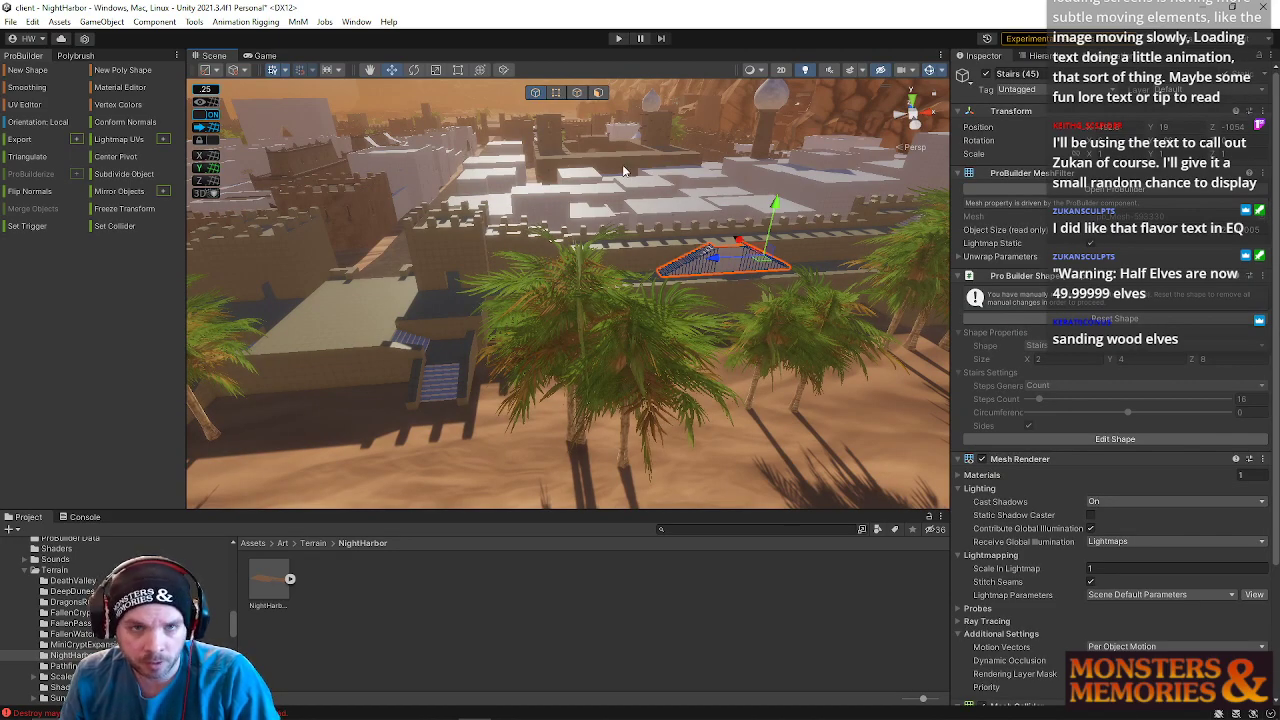
{"action": "left_click", "coordinate": [559, 94]}
{"action": "mouse_move", "coordinate": [590, 150]}
{"action": "right_mouse_down"}
{"action": "mouse_move", "coordinate": [622, 200]}
{"action": "mouse_move", "coordinate": [681, 213]}
{"action": "mouse_move", "coordinate": [664, 216]}
{"action": "mouse_move", "coordinate": [604, 166]}
{"action": "right_mouse_up"}
{"action": "left_click", "coordinate": [599, 164]}
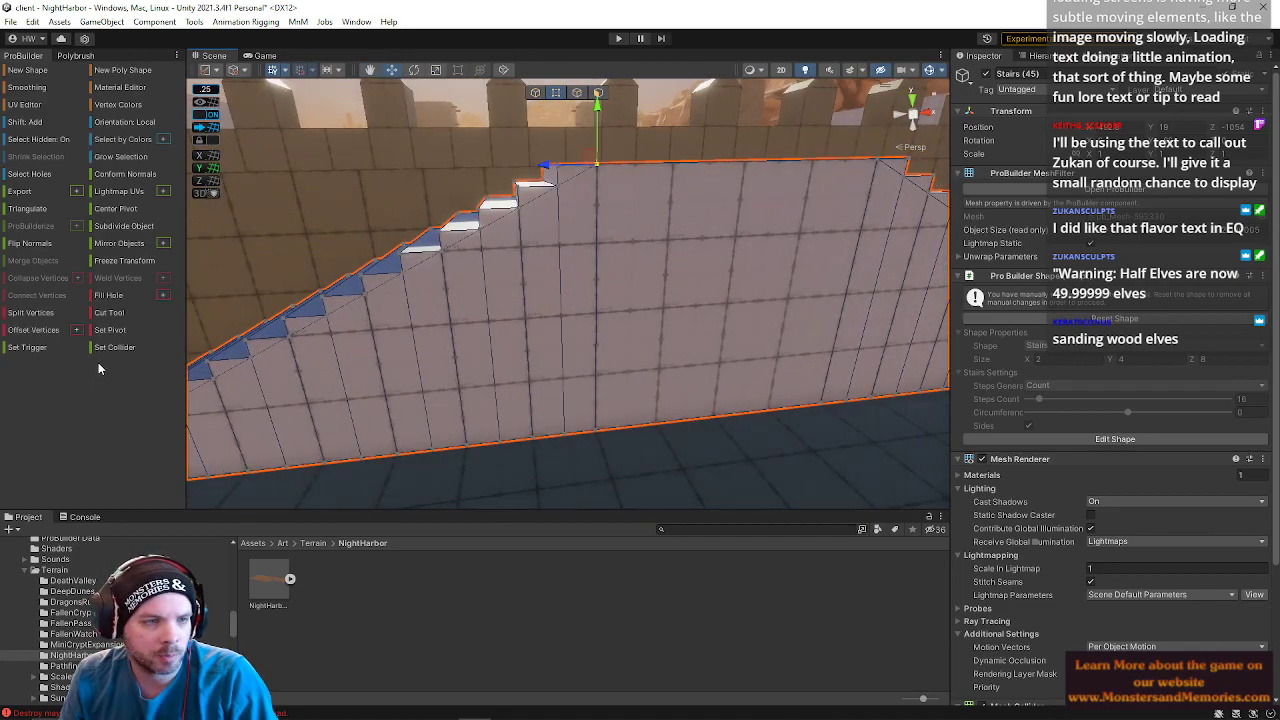
{"action": "left_click", "coordinate": [115, 333]}
- Duplicate the double staircase and move the copy along the walkway to the opposite side of the gate
{"action": "right_click_drag", "start_coordinate": [502, 335], "coordinate": [510, 418]}
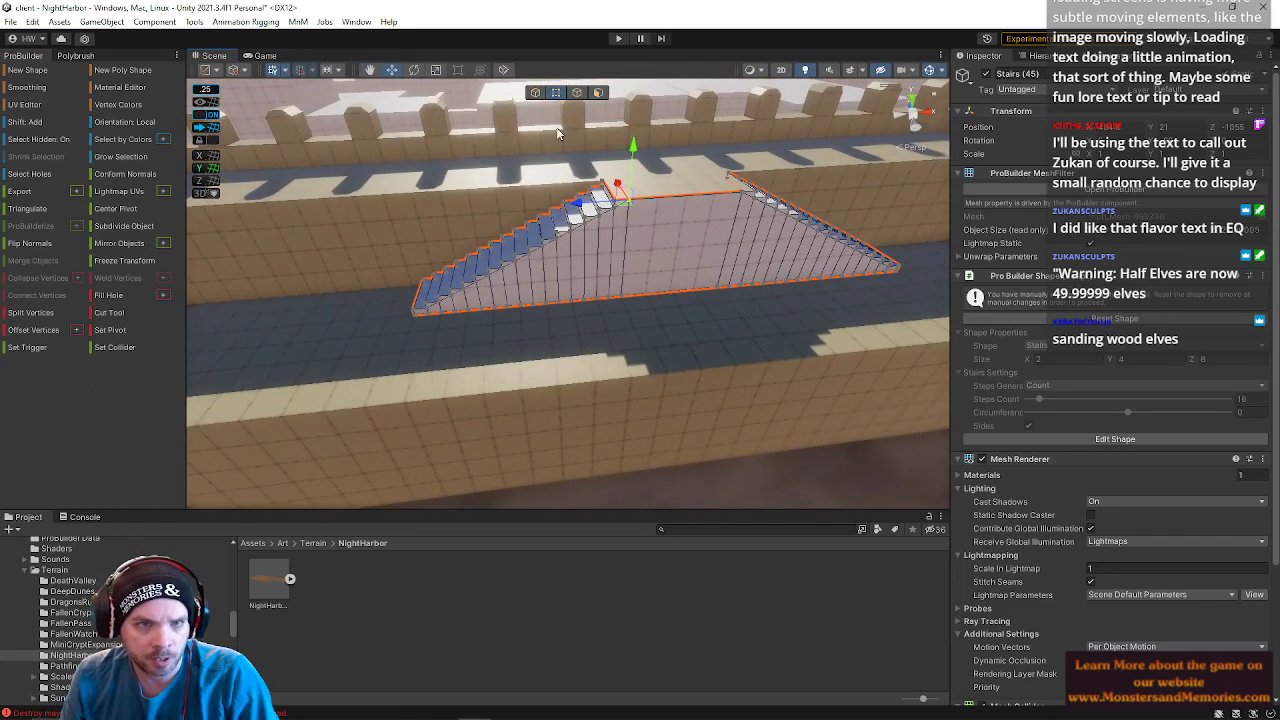
{"action": "key", "text": "ctrl+d"}
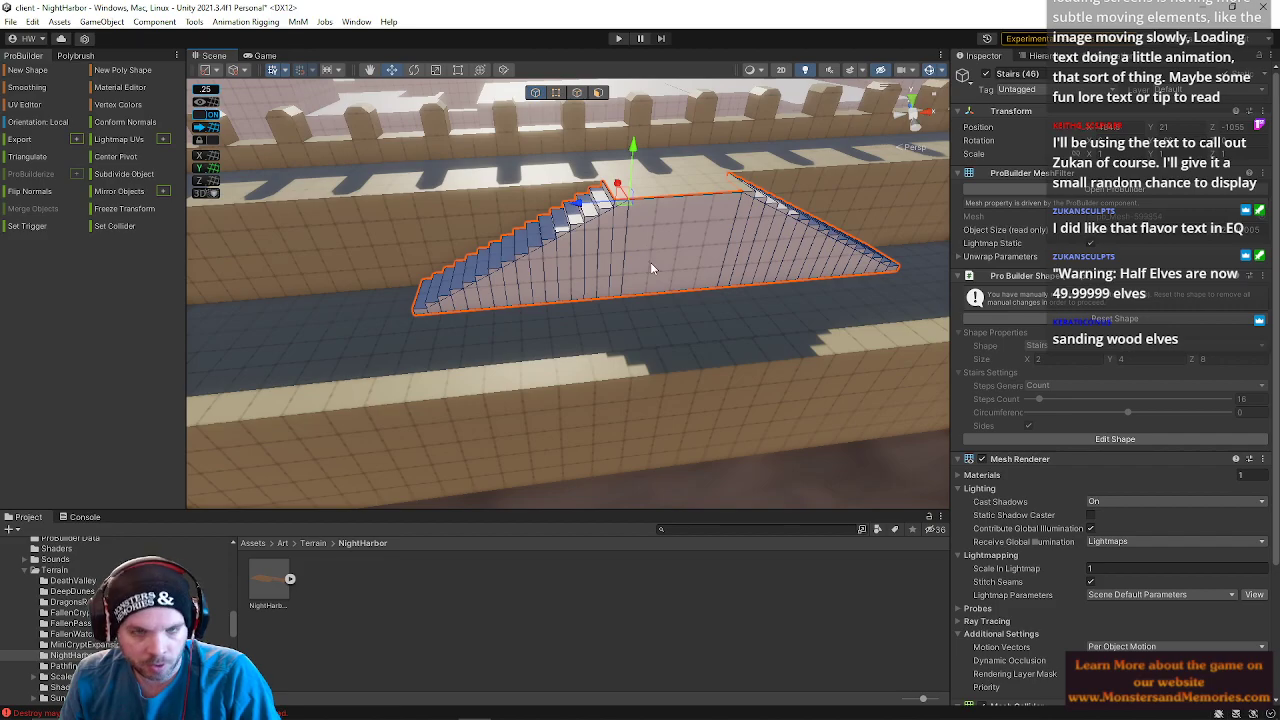
{"action": "left_click_drag", "start_coordinate": [535, 214], "coordinate": [343, 277]}
{"action": "right_click_drag", "start_coordinate": [500, 303], "coordinate": [450, 306]}
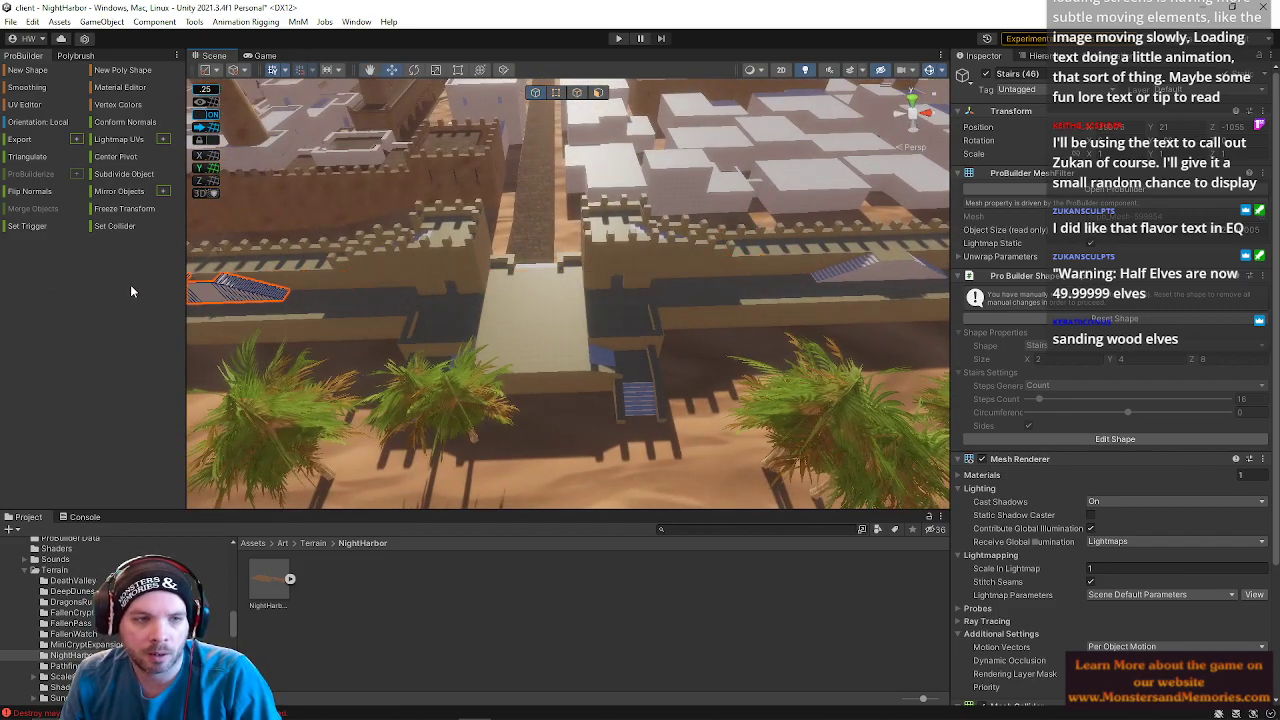
- Duplicate the small upper-walkway staircase beside the gate tower and move the copy across the gate to the mirrored wall
{"action": "key", "text": "f"}
{"action": "right_click_drag", "start_coordinate": [566, 271], "coordinate": [572, 270]}
{"action": "right_click_drag", "start_coordinate": [682, 353], "coordinate": [729, 270]}
{"action": "left_click", "coordinate": [709, 270]}
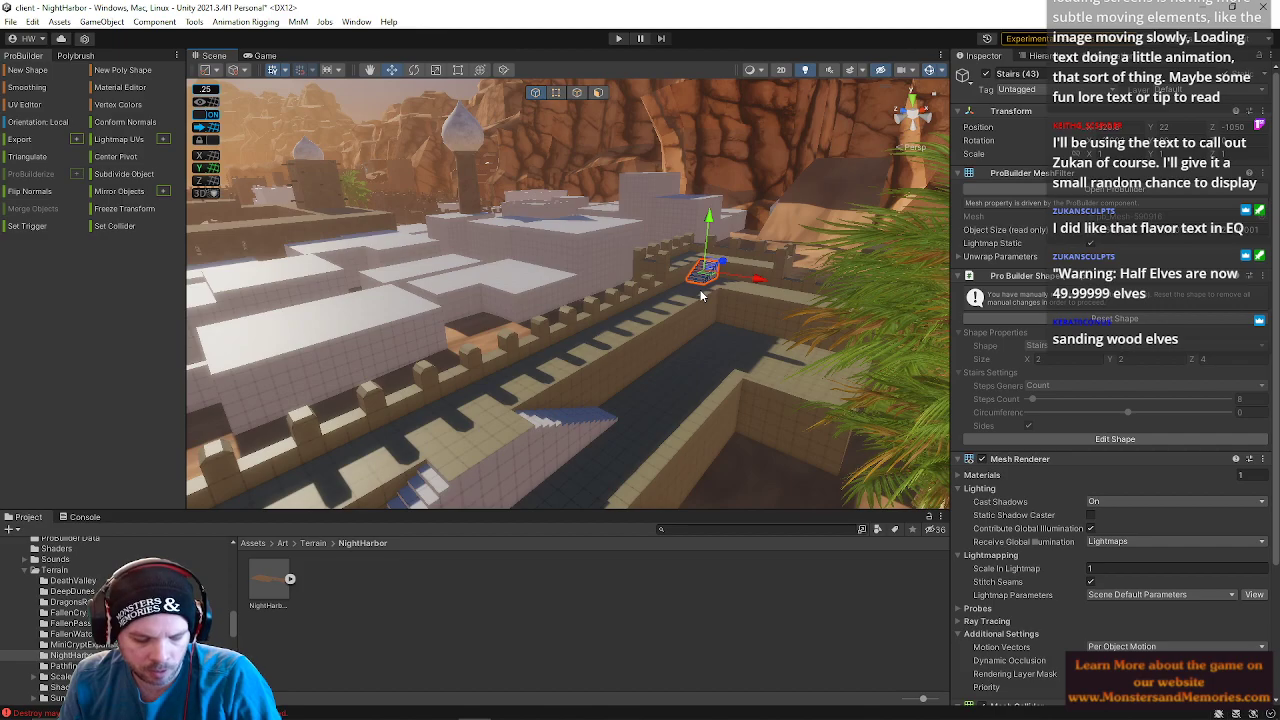
{"action": "right_click_drag", "start_coordinate": [560, 357], "coordinate": [750, 311]}
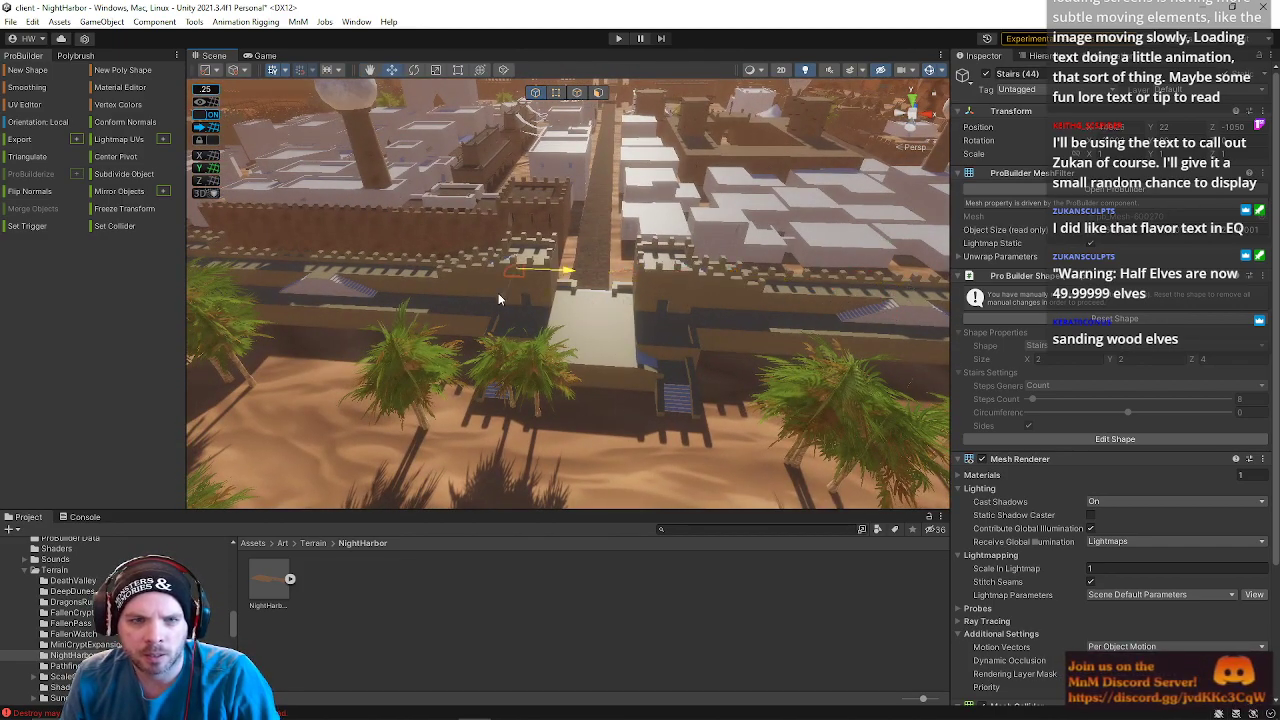
{"action": "right_click_drag", "start_coordinate": [419, 298], "coordinate": [520, 243]}
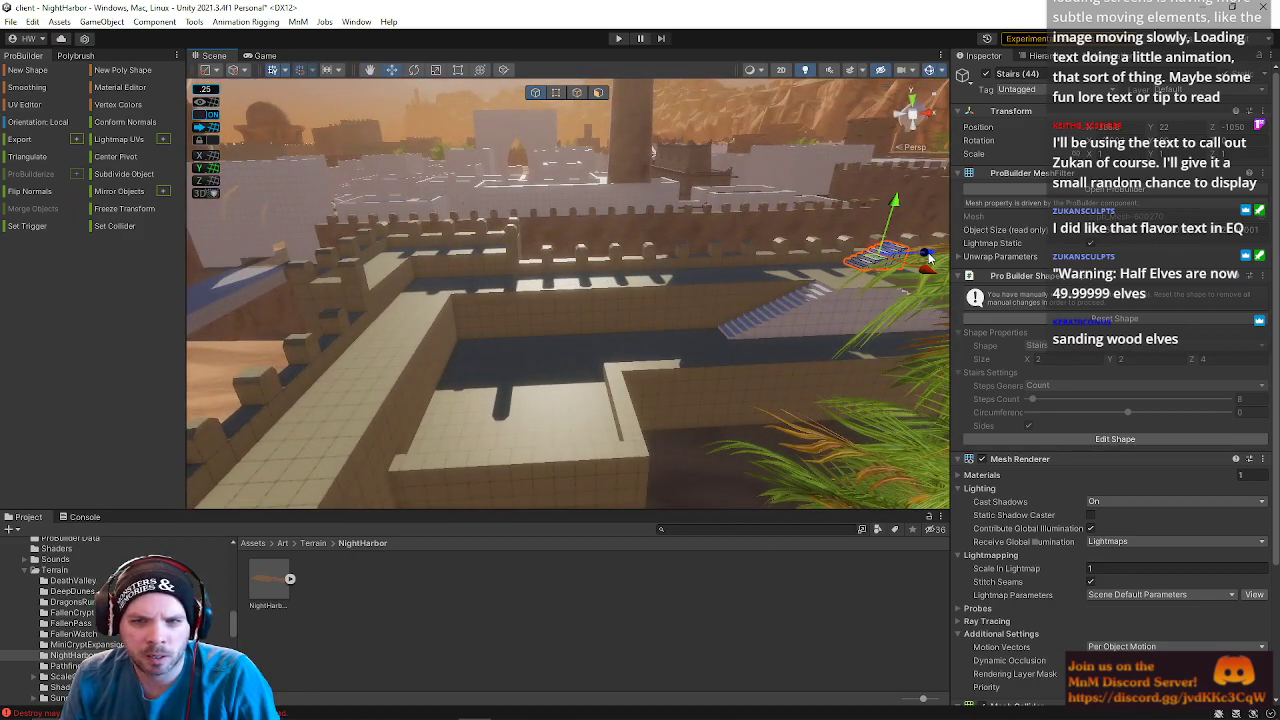
{"action": "left_click_drag", "start_coordinate": [525, 294], "coordinate": [521, 289]}
{"action": "right_click_drag", "start_coordinate": [508, 271], "coordinate": [413, 268]}
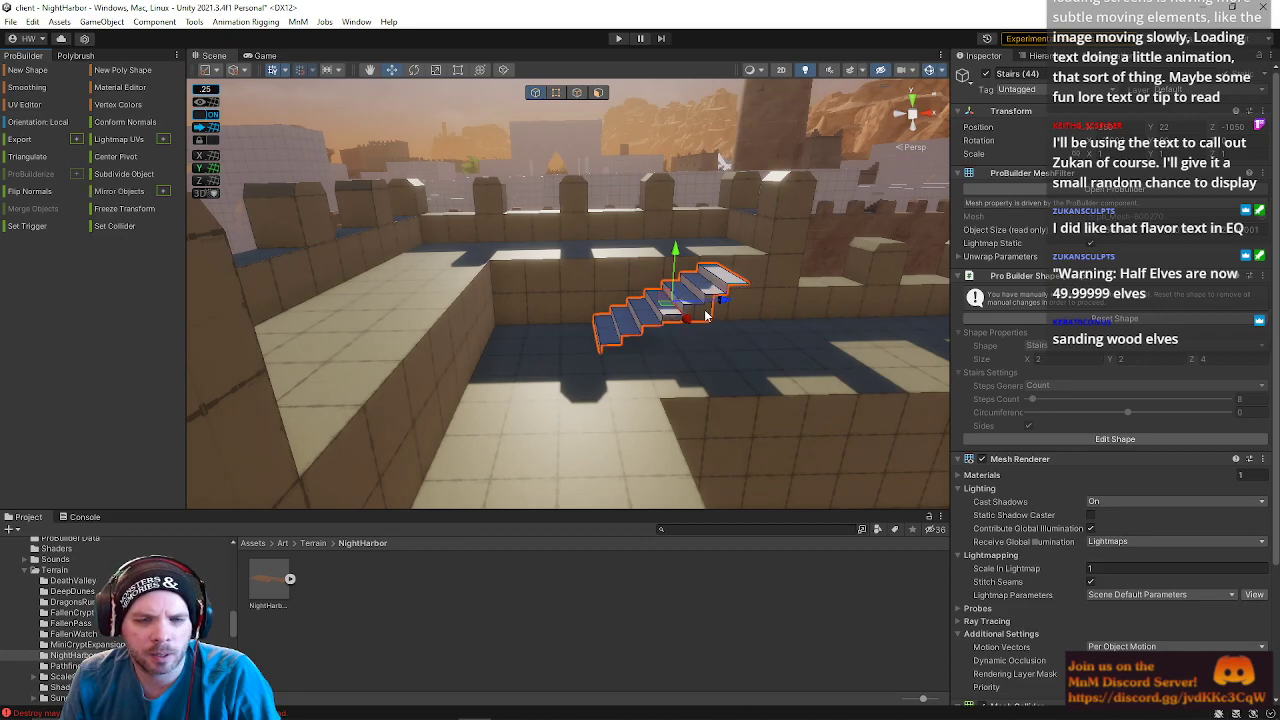
- Turn the copied small staircase to face the opposite direction and slide it along the upper walkway into place at the mirrored tower
{"action": "mouse_move", "coordinate": [606, 368]}
{"action": "left_mouse_down"}
{"action": "mouse_move", "coordinate": [491, 370]}
{"action": "mouse_move", "coordinate": [592, 376]}
{"action": "left_mouse_up"}
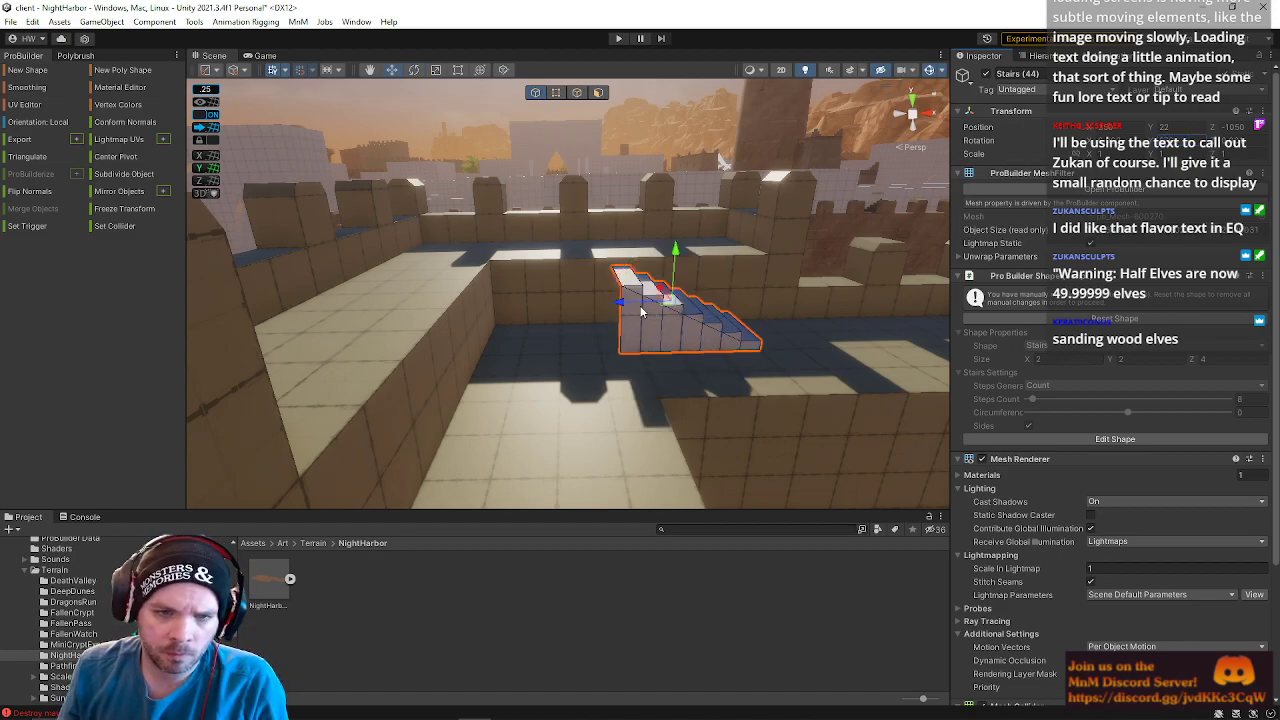
{"action": "left_click_drag", "start_coordinate": [616, 305], "coordinate": [489, 307]}
{"action": "right_click_drag", "start_coordinate": [636, 309], "coordinate": [652, 284]}
- Examine the mirrored wall's inner corner faces and its bottom corner vertices below the walkway
{"action": "left_click", "coordinate": [610, 221]}
{"action": "right_click_drag", "start_coordinate": [666, 178], "coordinate": [873, 202]}
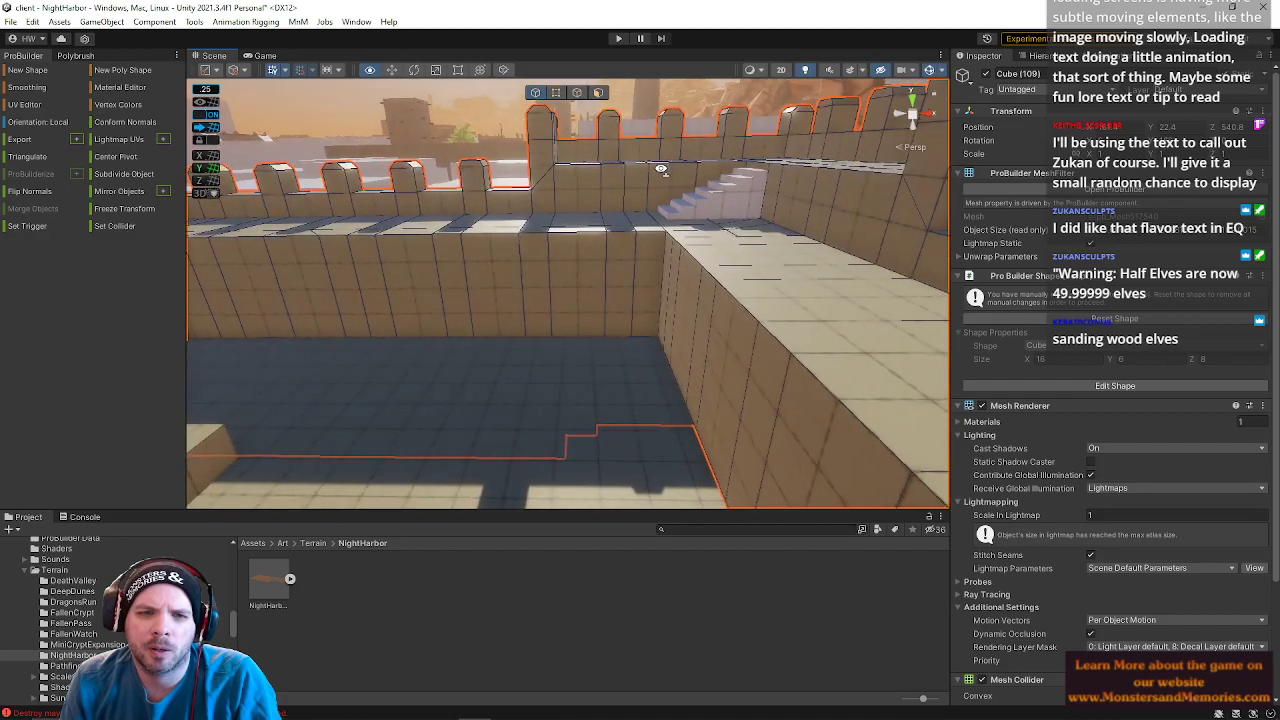
{"action": "right_click_drag", "start_coordinate": [777, 170], "coordinate": [650, 133]}
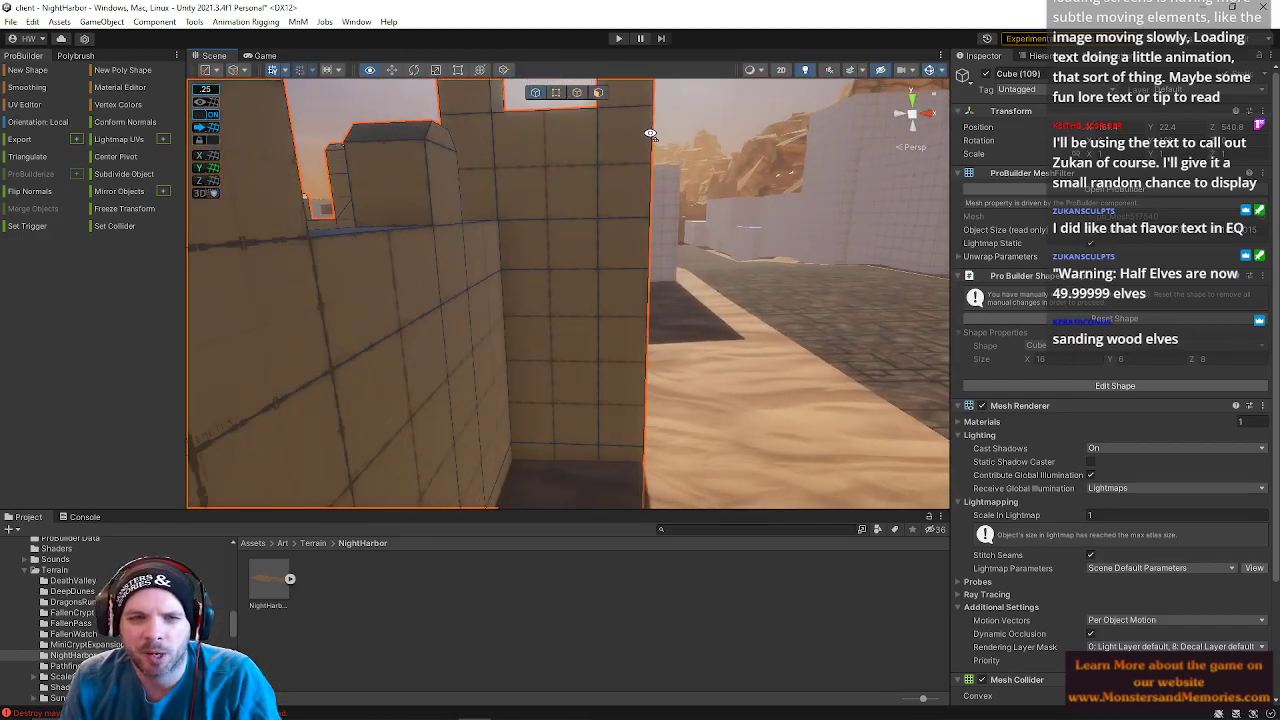
{"action": "right_click_drag", "start_coordinate": [492, 297], "coordinate": [575, 100]}
{"action": "left_click", "coordinate": [504, 236], "text": "shift"}
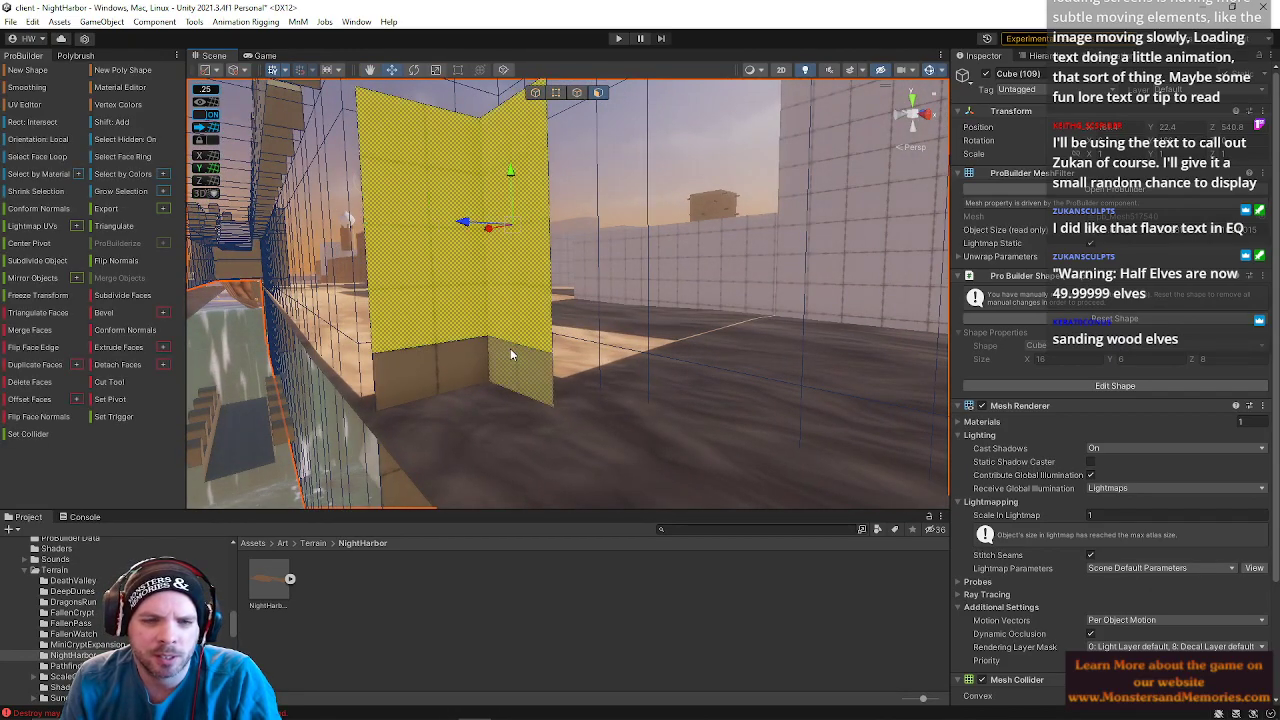
{"action": "right_click_drag", "start_coordinate": [510, 372], "coordinate": [578, 135]}
{"action": "key", "text": "f"}
{"action": "left_click", "coordinate": [384, 478]}
{"action": "left_click", "coordinate": [590, 210]}
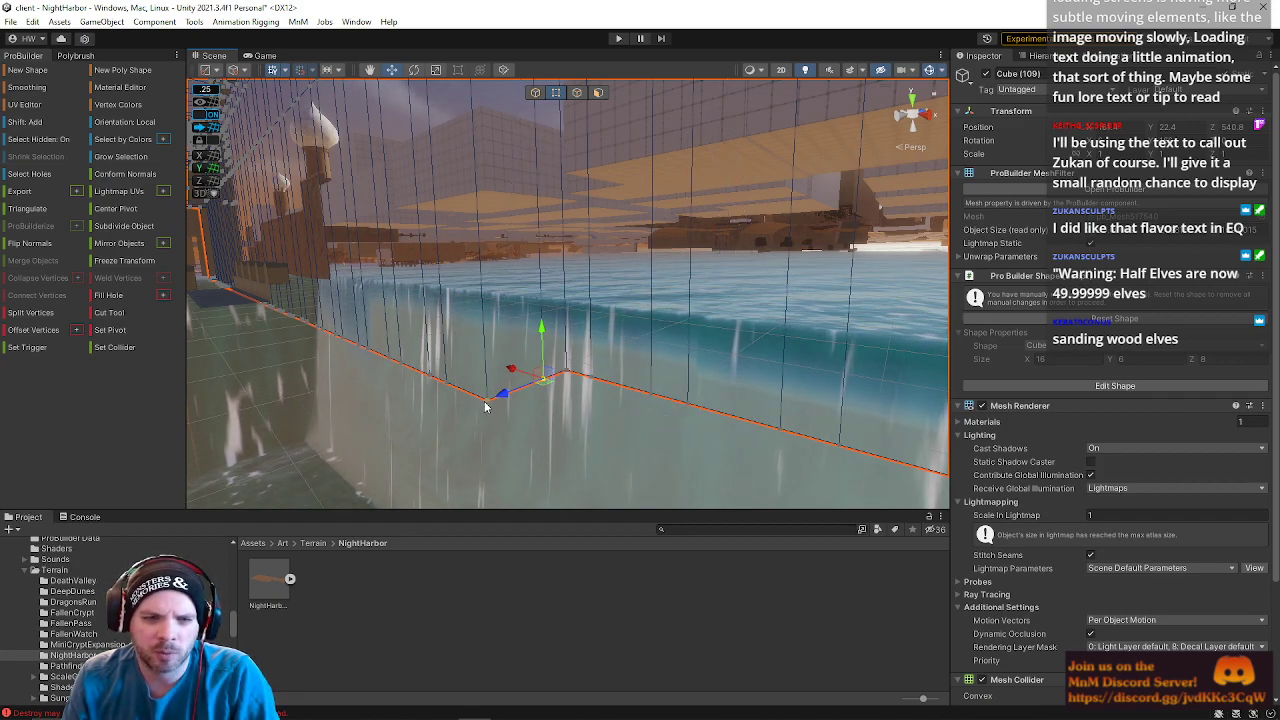
{"action": "mouse_move", "coordinate": [550, 268]}
{"action": "right_mouse_down"}
{"action": "mouse_move", "coordinate": [531, 194]}
{"action": "mouse_move", "coordinate": [443, 305]}
{"action": "mouse_move", "coordinate": [431, 370]}
{"action": "mouse_move", "coordinate": [711, 345]}
{"action": "mouse_move", "coordinate": [545, 248]}
{"action": "right_mouse_up"}
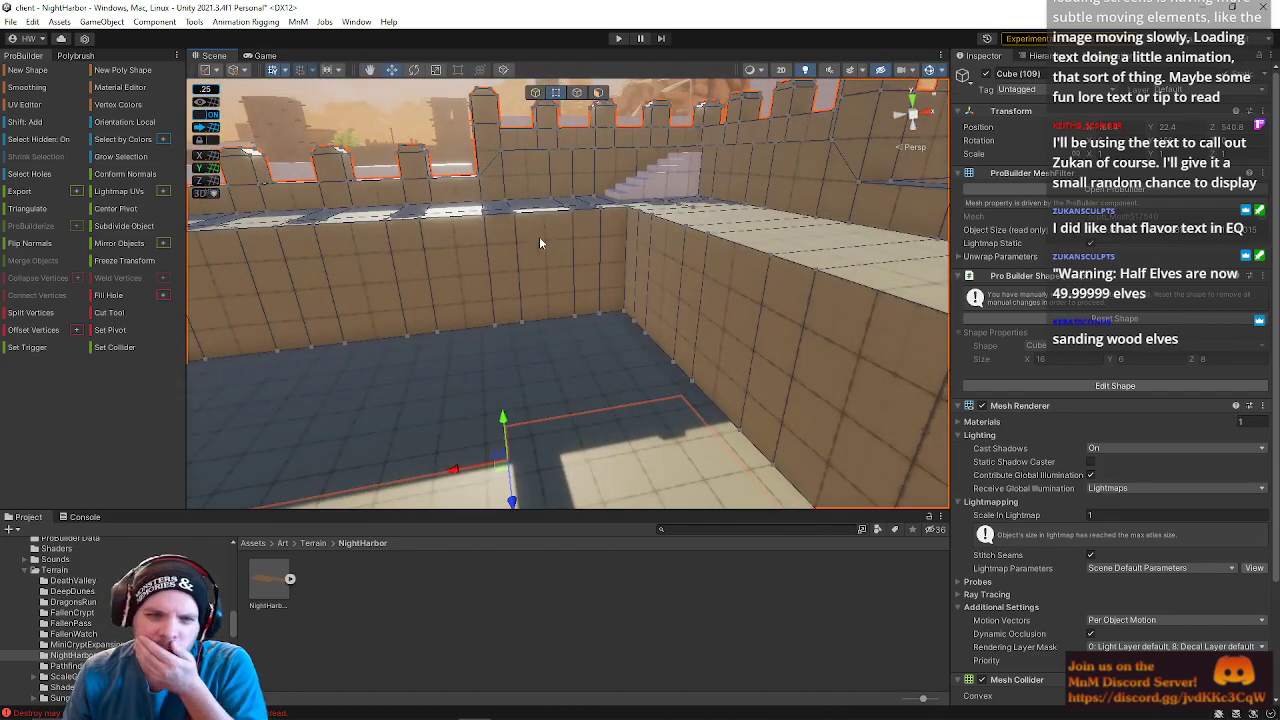
{"action": "right_click_drag", "start_coordinate": [641, 342], "coordinate": [515, 219]}
{"action": "left_click", "coordinate": [515, 219]}
- Save the NightHarbor scene and open the Zone scene
{"action": "right_click_drag", "start_coordinate": [576, 183], "coordinate": [34, 202]}
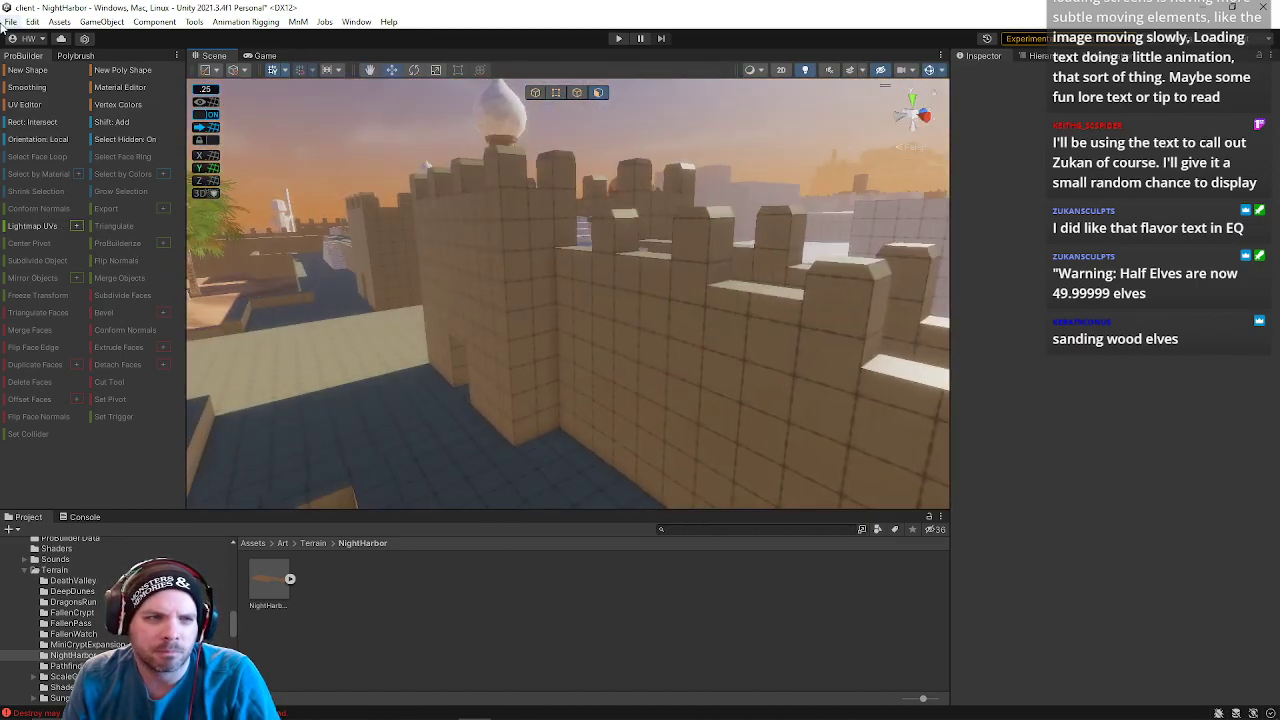
{"action": "middle_click_drag", "start_coordinate": [456, 255], "coordinate": [440, 400]}
{"action": "left_click", "coordinate": [10, 21]}
{"action": "key", "text": "Escape"}
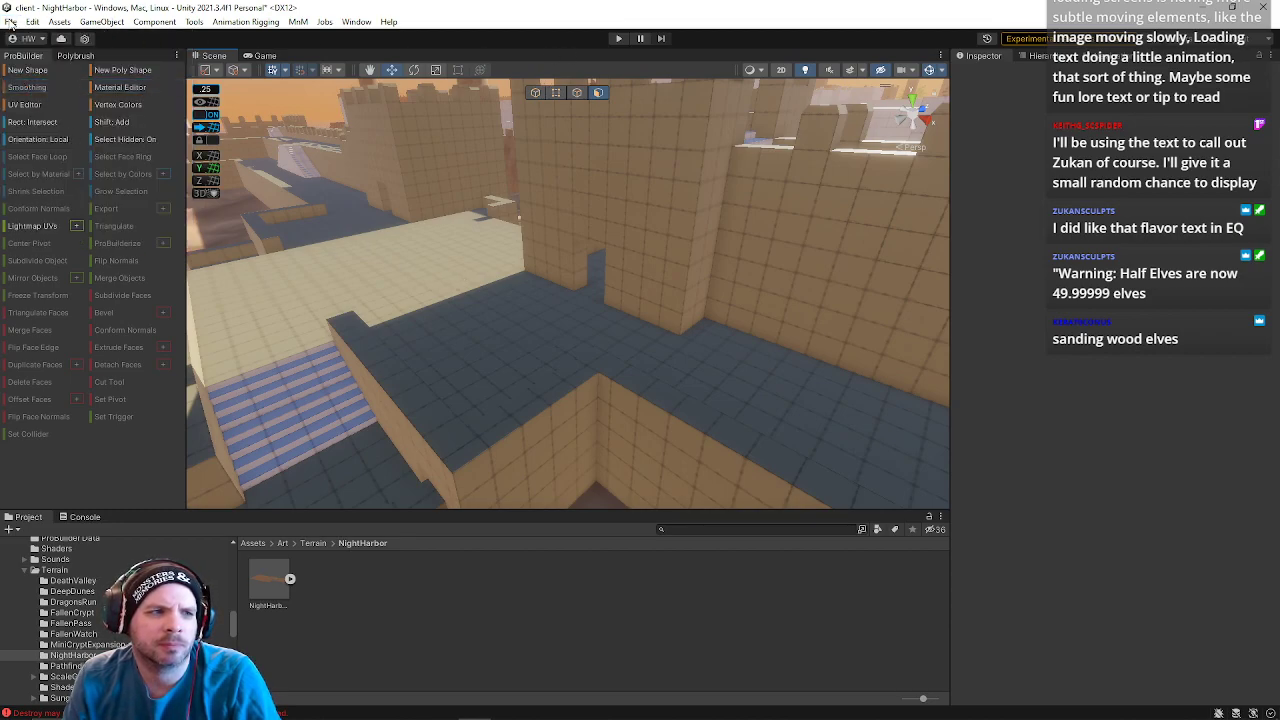
{"action": "key", "text": "ctrl+s"}
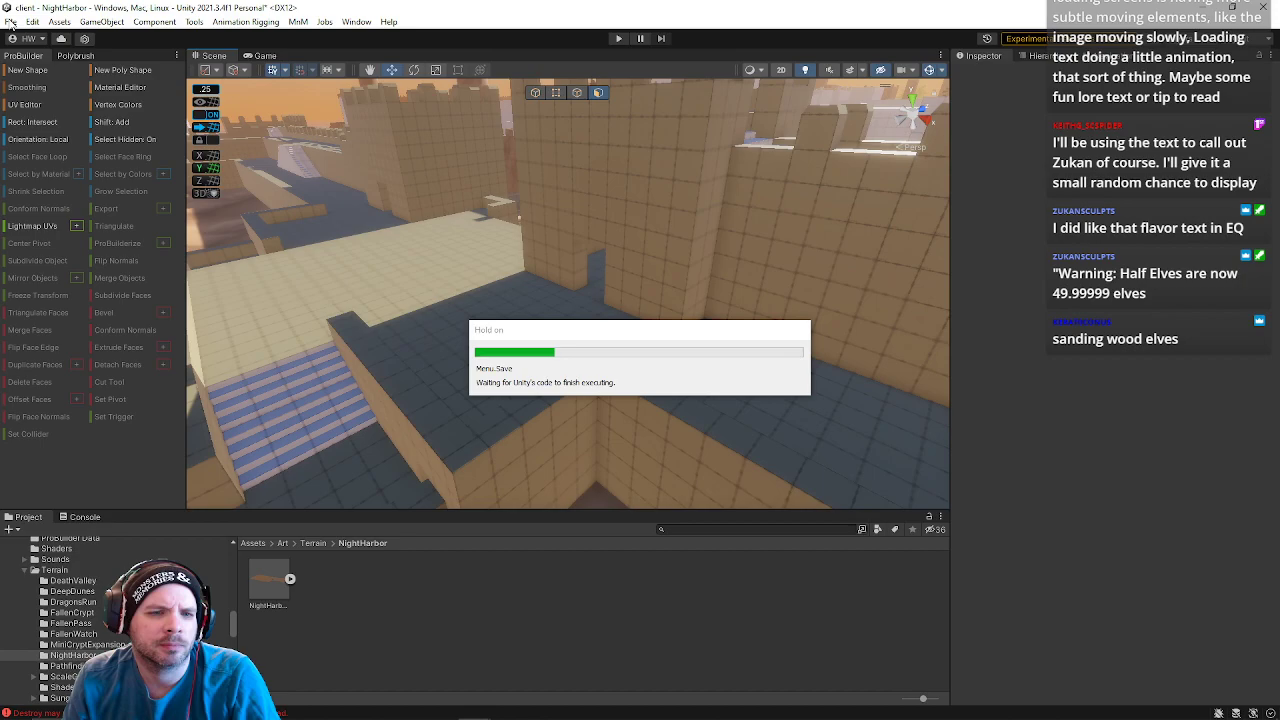
{"action": "left_click", "coordinate": [10, 21]}
{"action": "mouse_move", "coordinate": [55, 67]}
{"action": "left_click", "coordinate": [261, 80]}
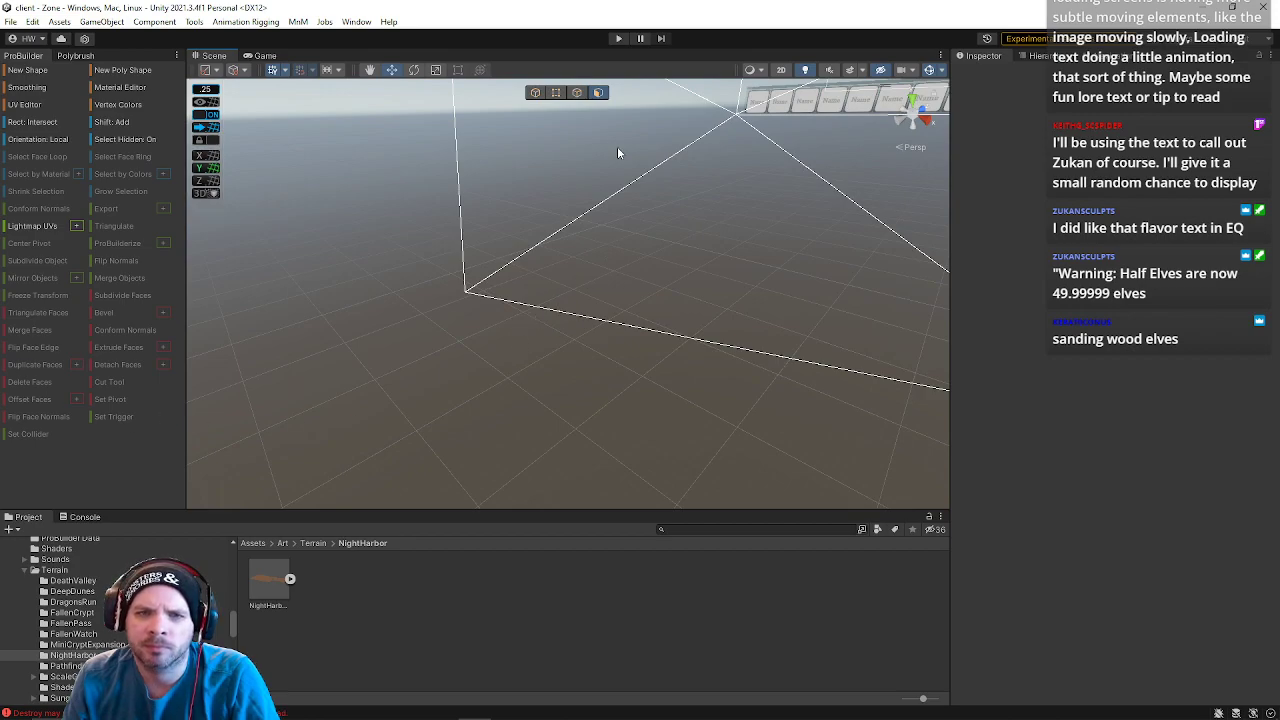
- Run the game, connect to TestWorld and enter the world with the level 60 Human Ranger
{"action": "left_click", "coordinate": [619, 39]}
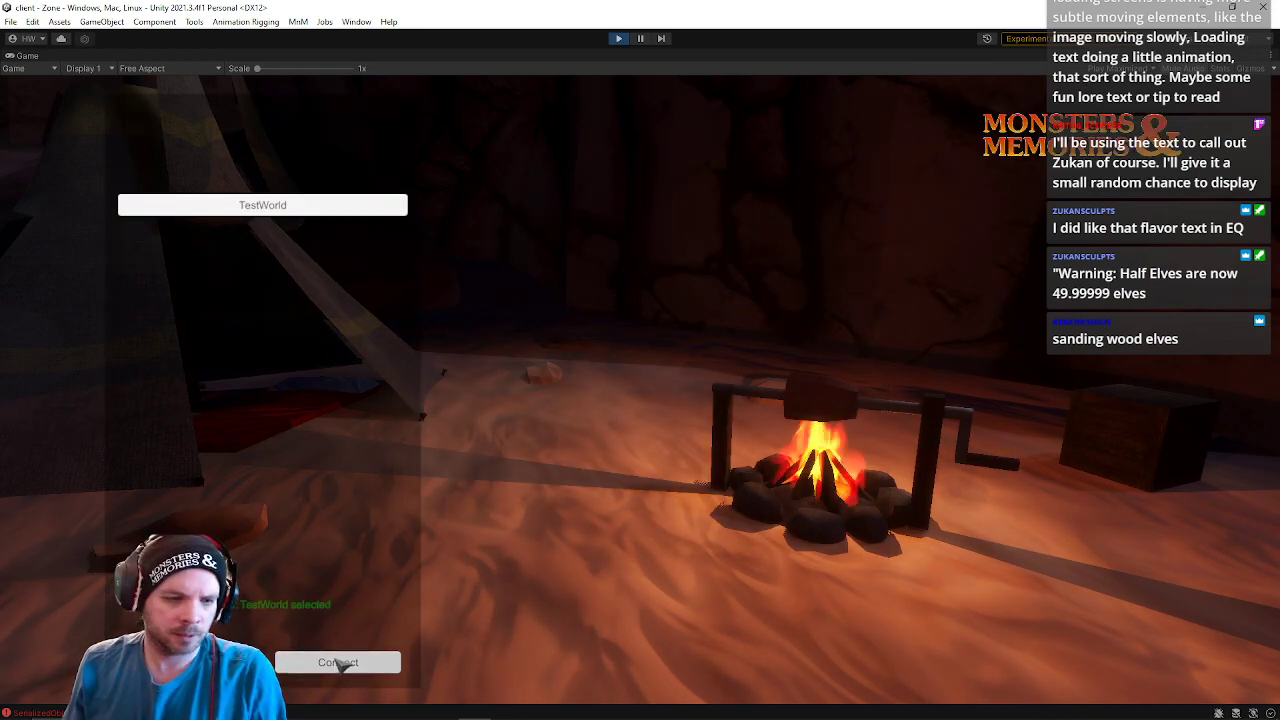
{"action": "left_click", "coordinate": [338, 662]}
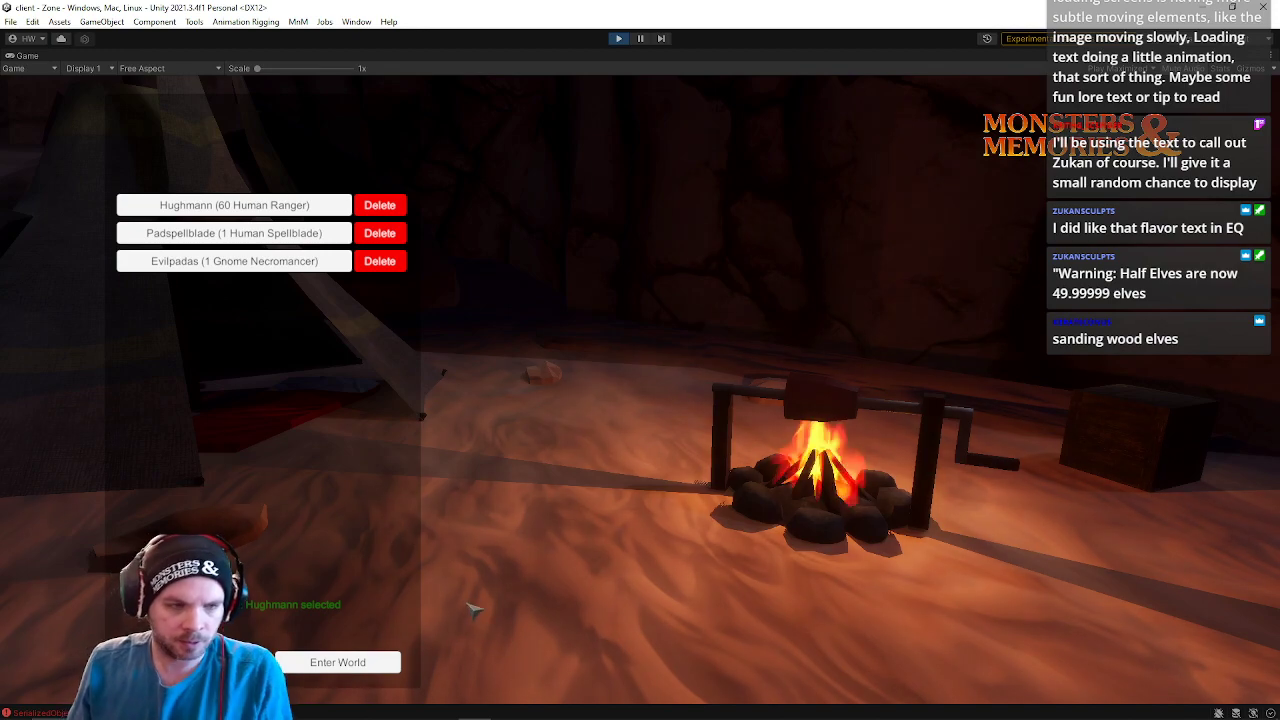
{"action": "left_click", "coordinate": [360, 660]}
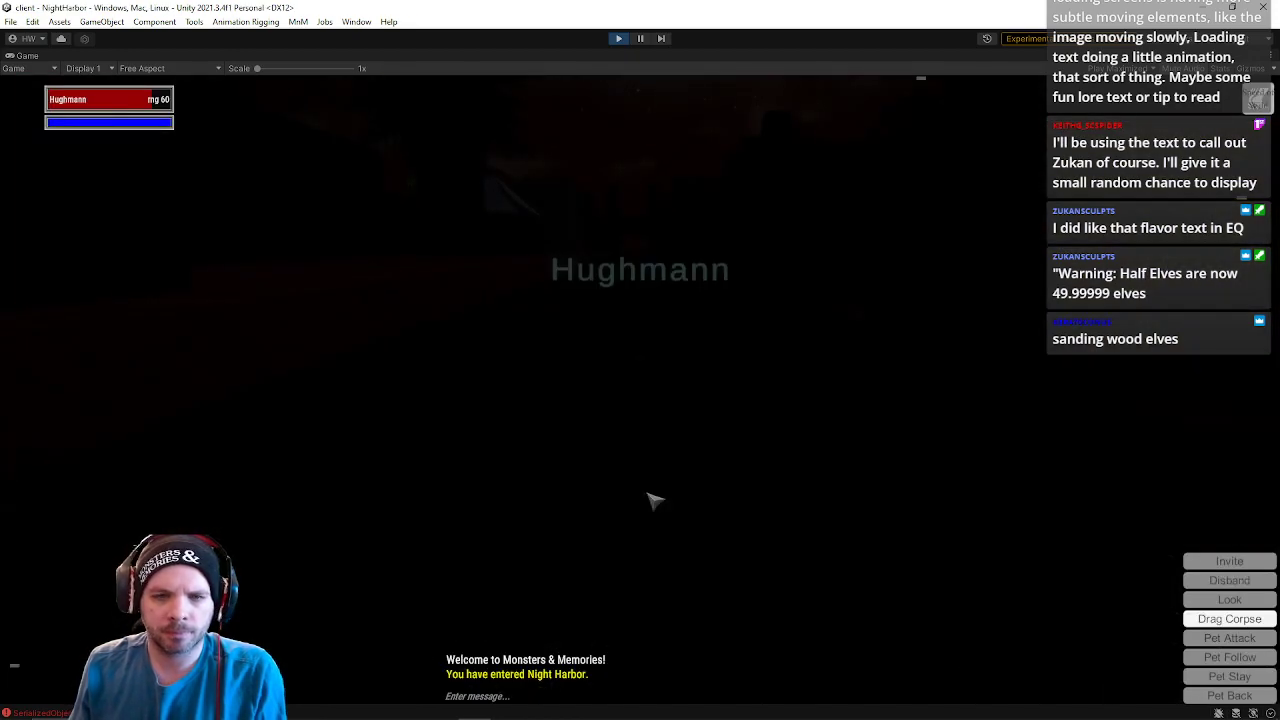
- Walk the character along the streets inside the city wall and up the steps at the gate to check the layout
{"action": "right_click_drag", "start_coordinate": [710, 452], "coordinate": [440, 455]}
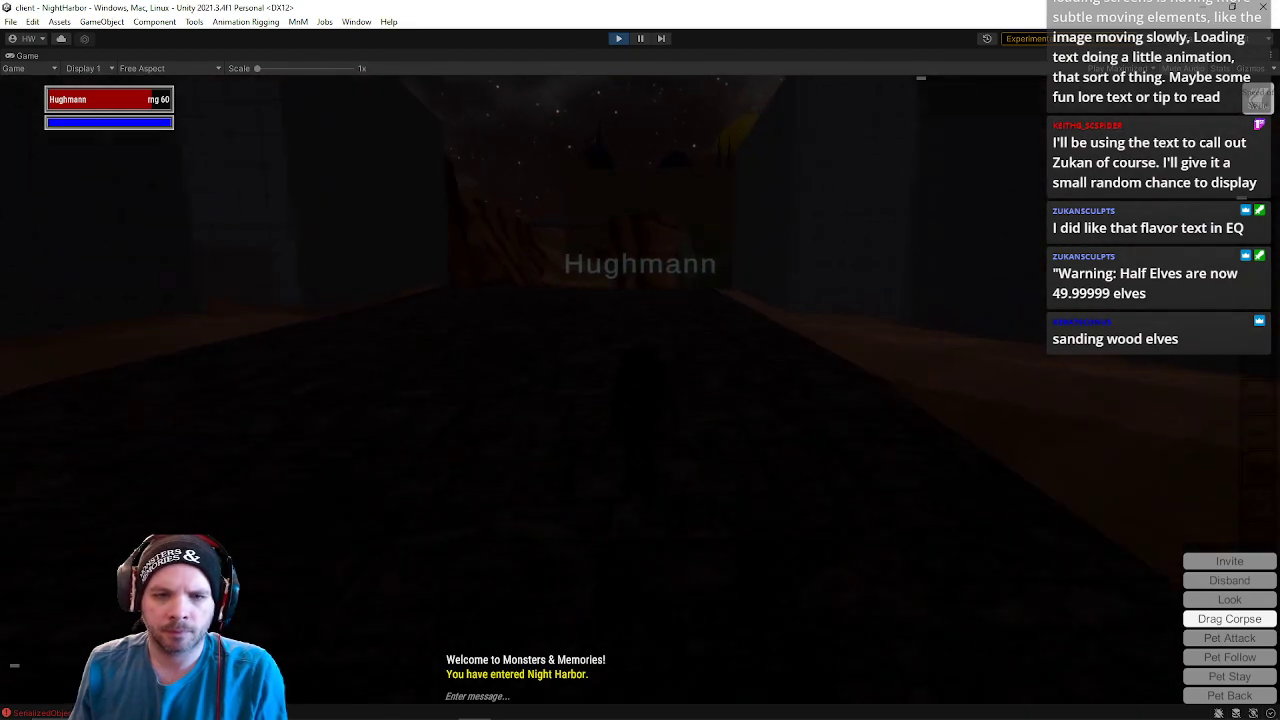
{"action": "key", "text": "w"}
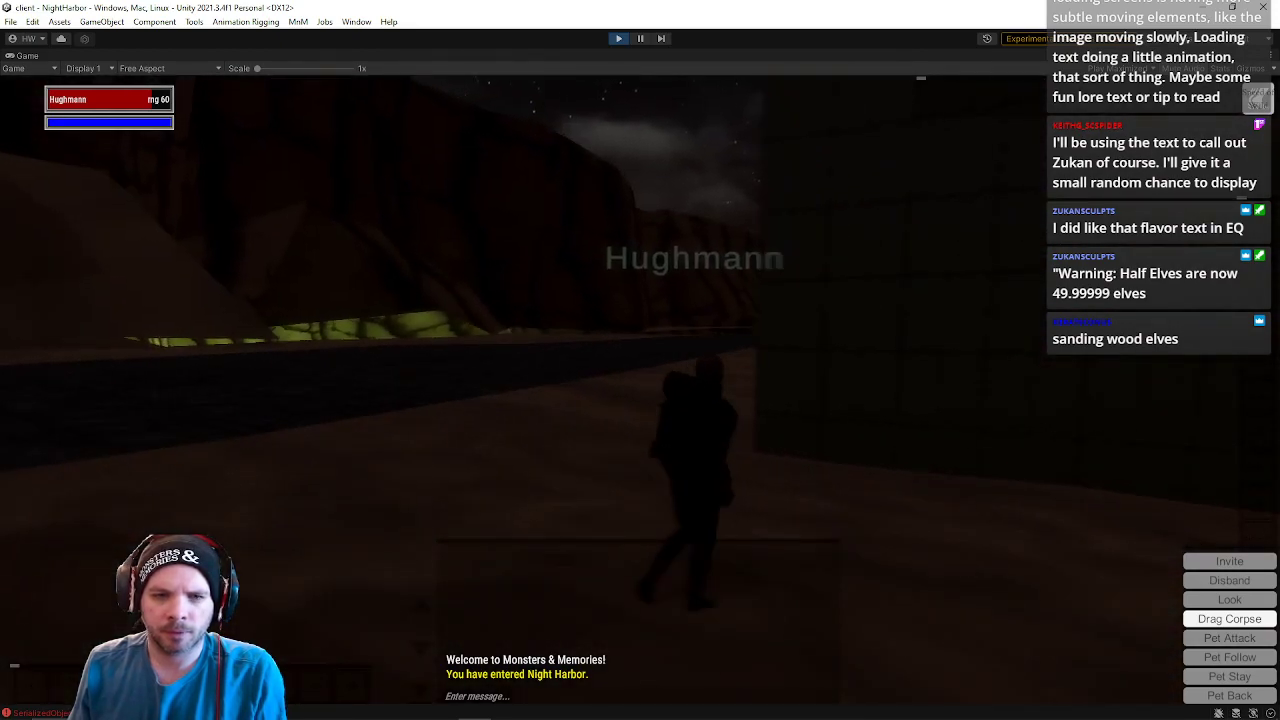
{"action": "key", "text": "w"}
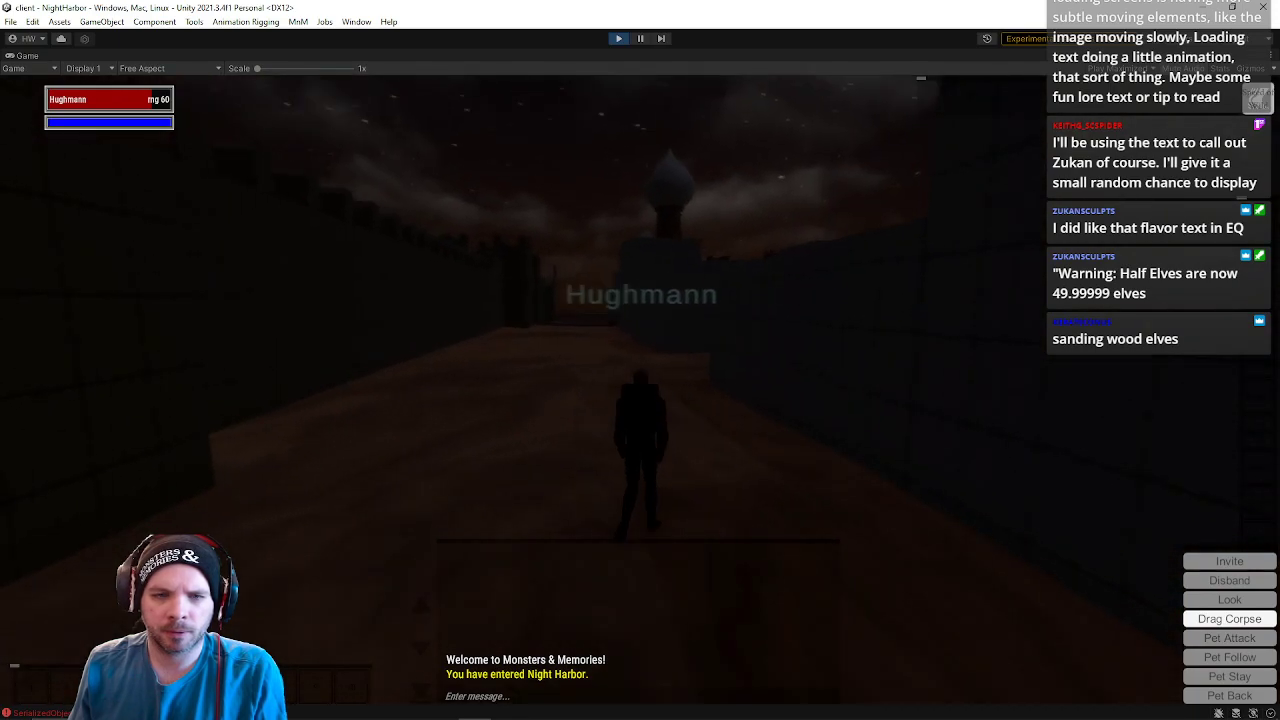
{"action": "key", "text": "w"}
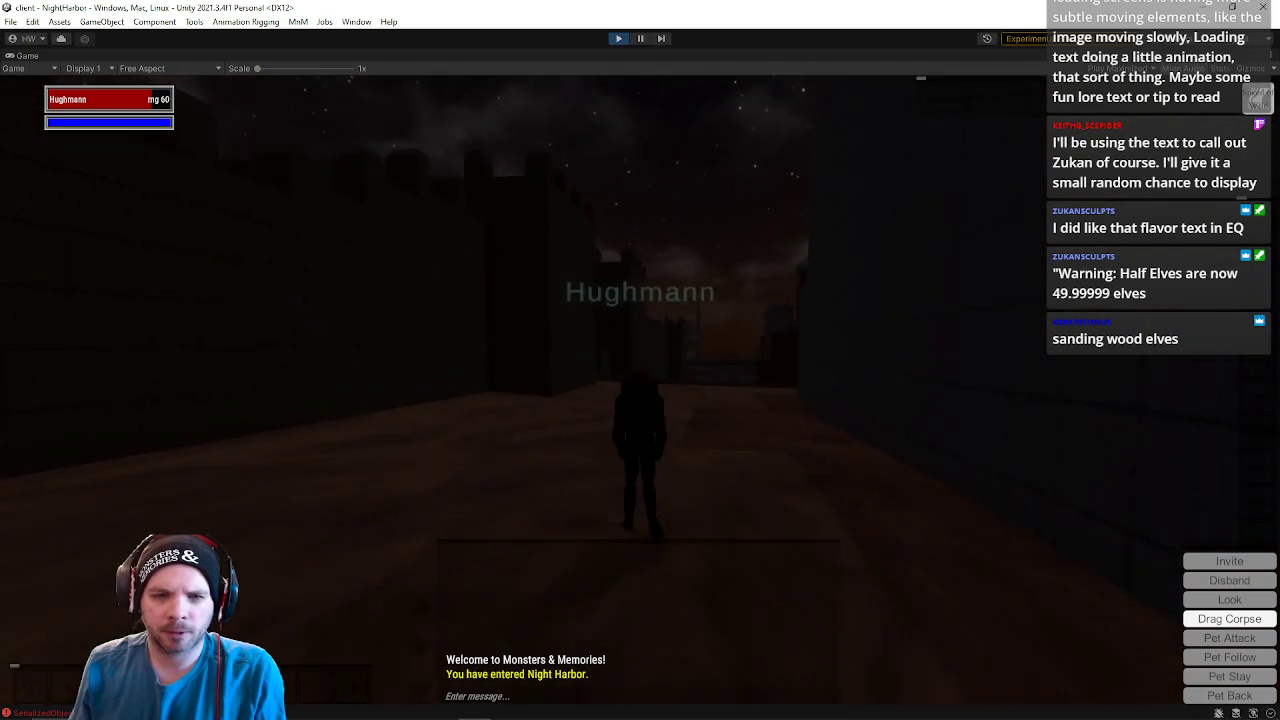
{"action": "key", "text": "w"}
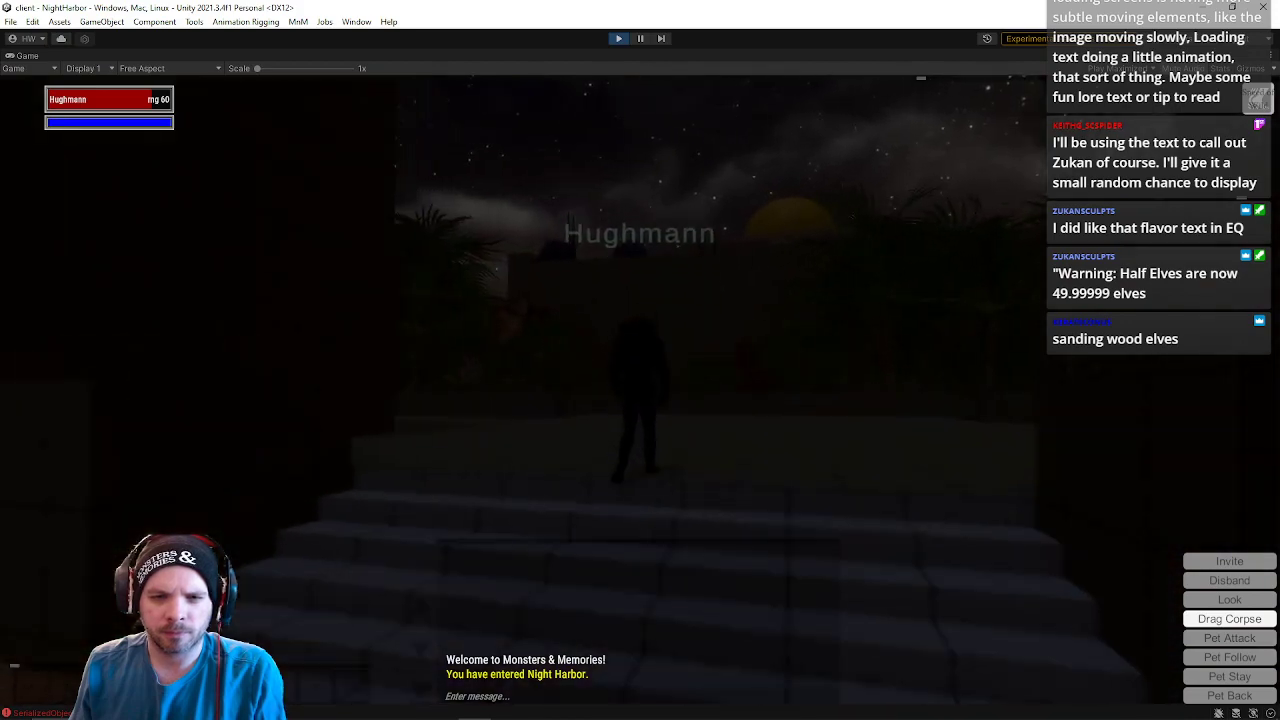
{"action": "key", "text": "s"}
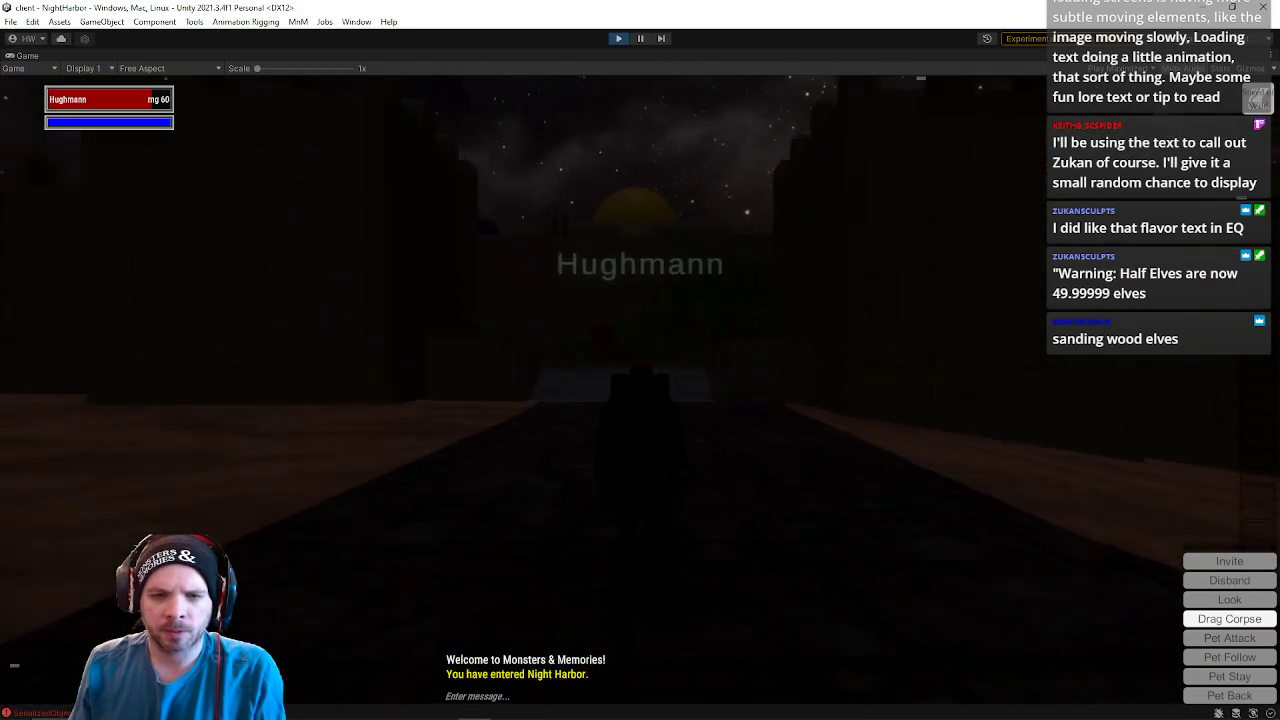
{"action": "key", "text": "w"}
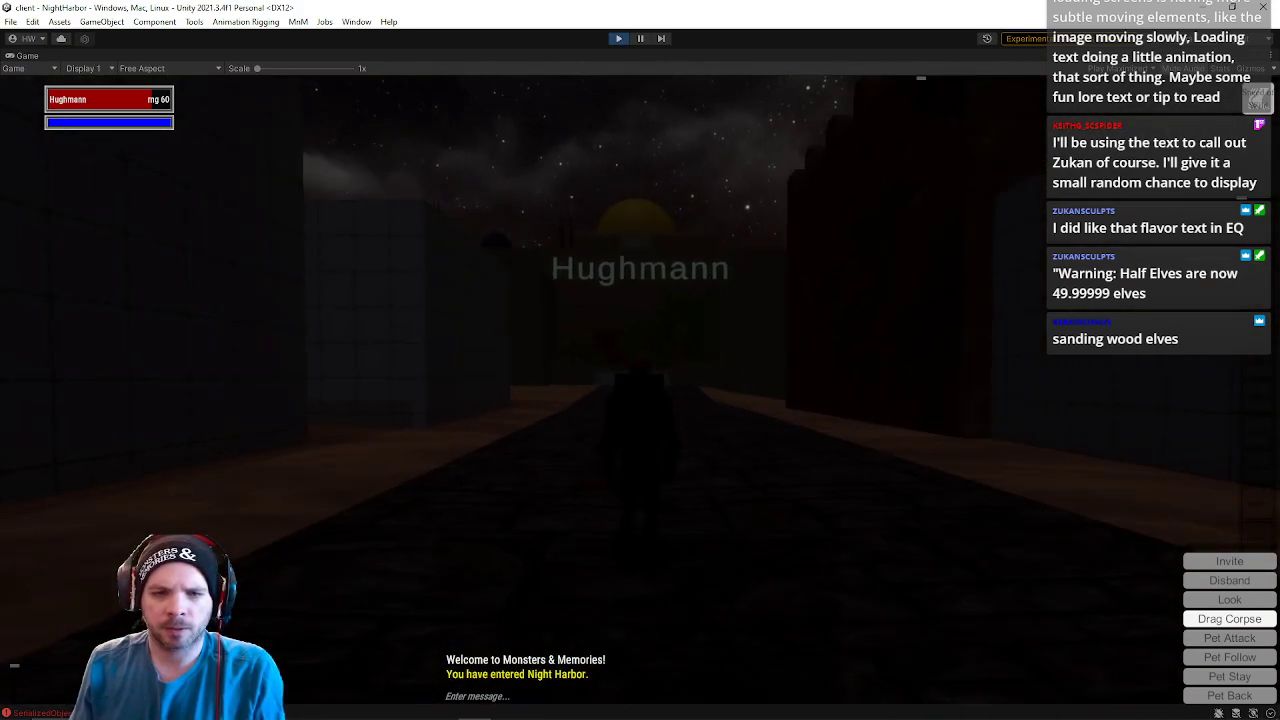
{"action": "key", "text": "w"}
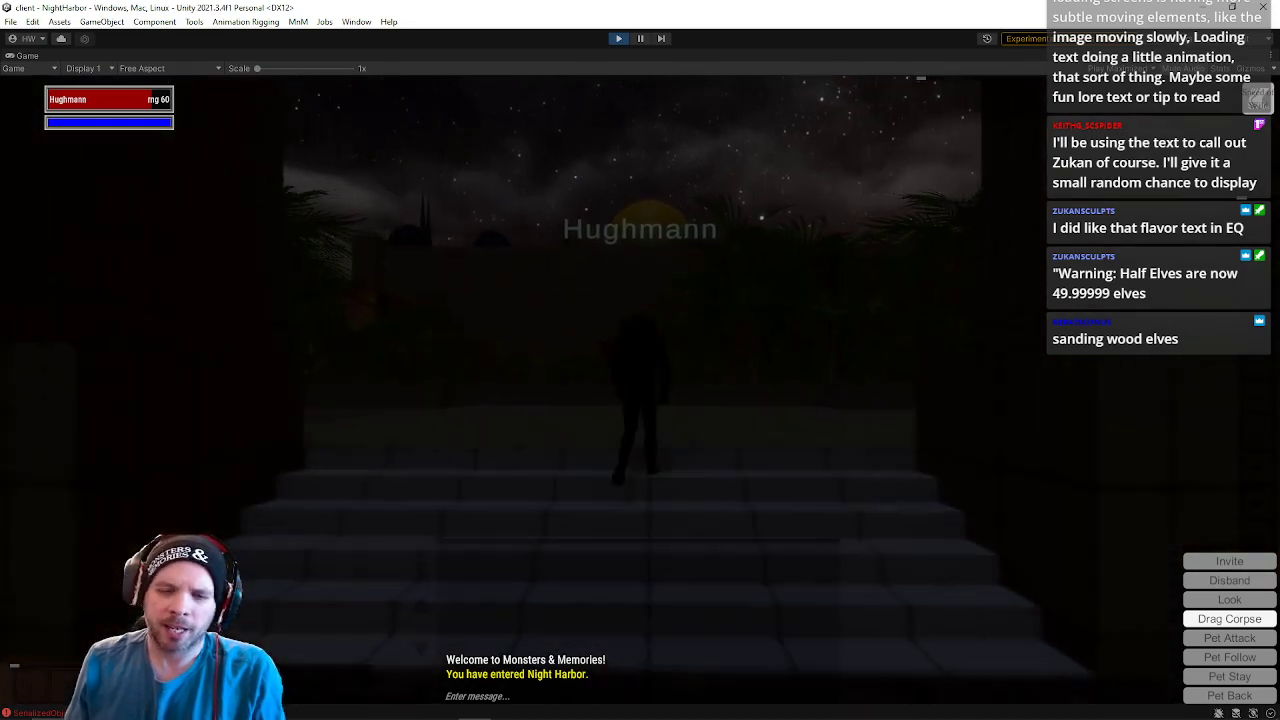
- Walk the character up the gate steps and along the stone walkway past the side staircase
{"action": "key", "text": "w"}
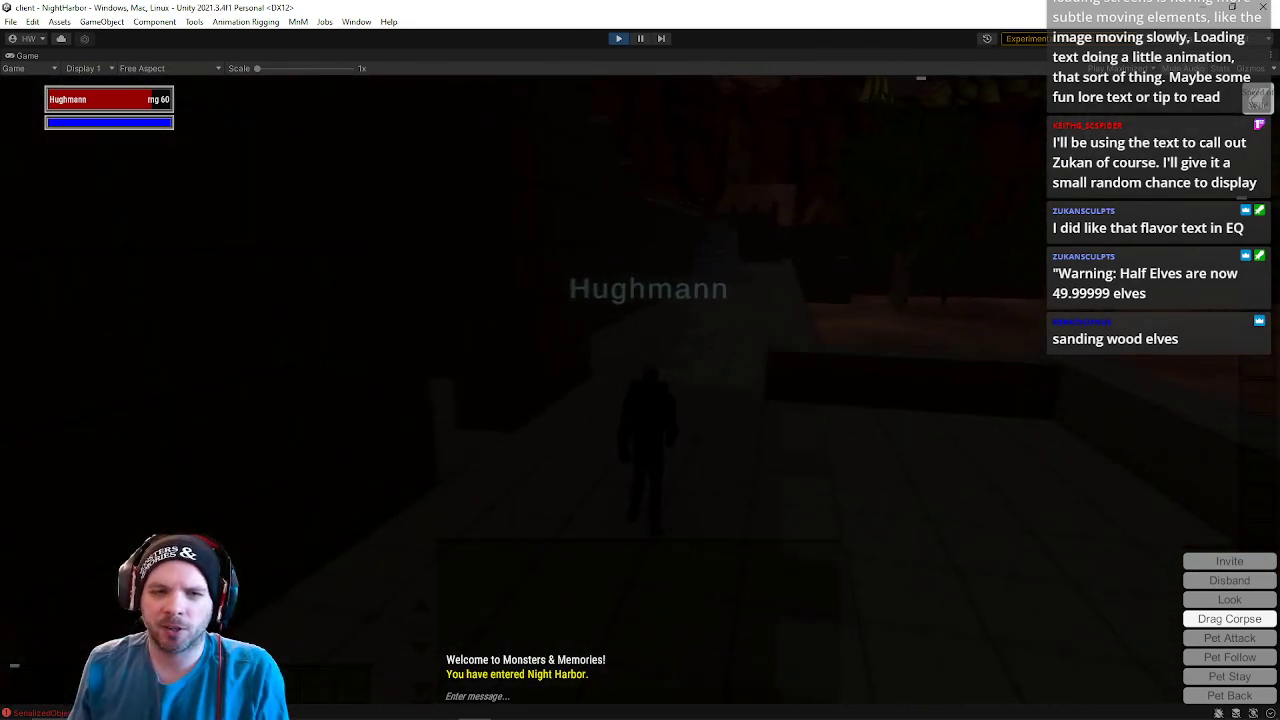
{"action": "key", "text": "w"}
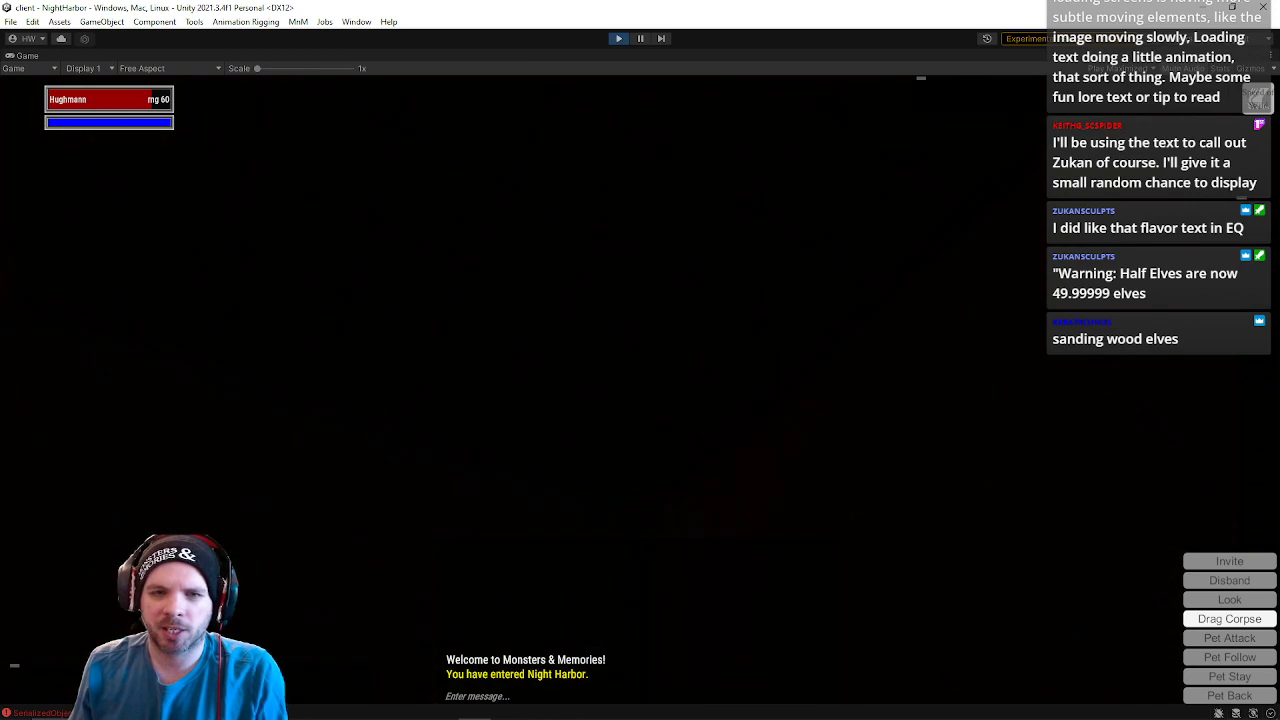
{"action": "key", "text": "w"}
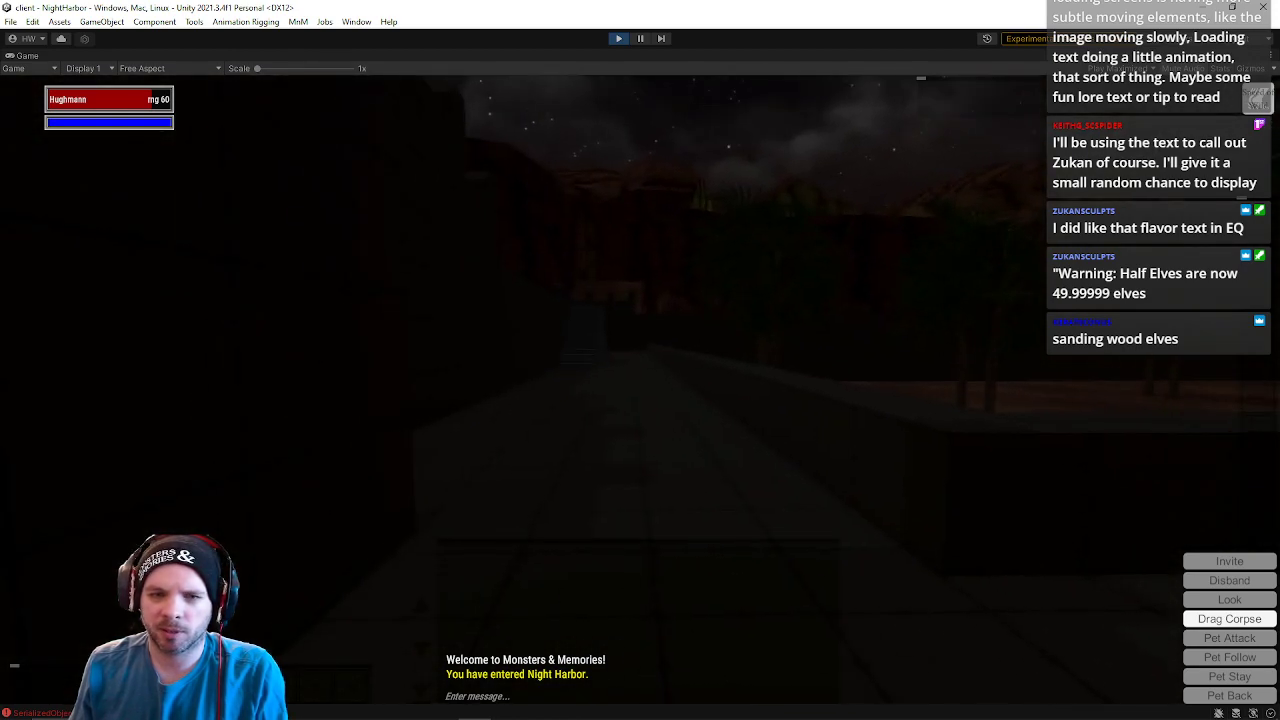
{"action": "key", "text": "w"}
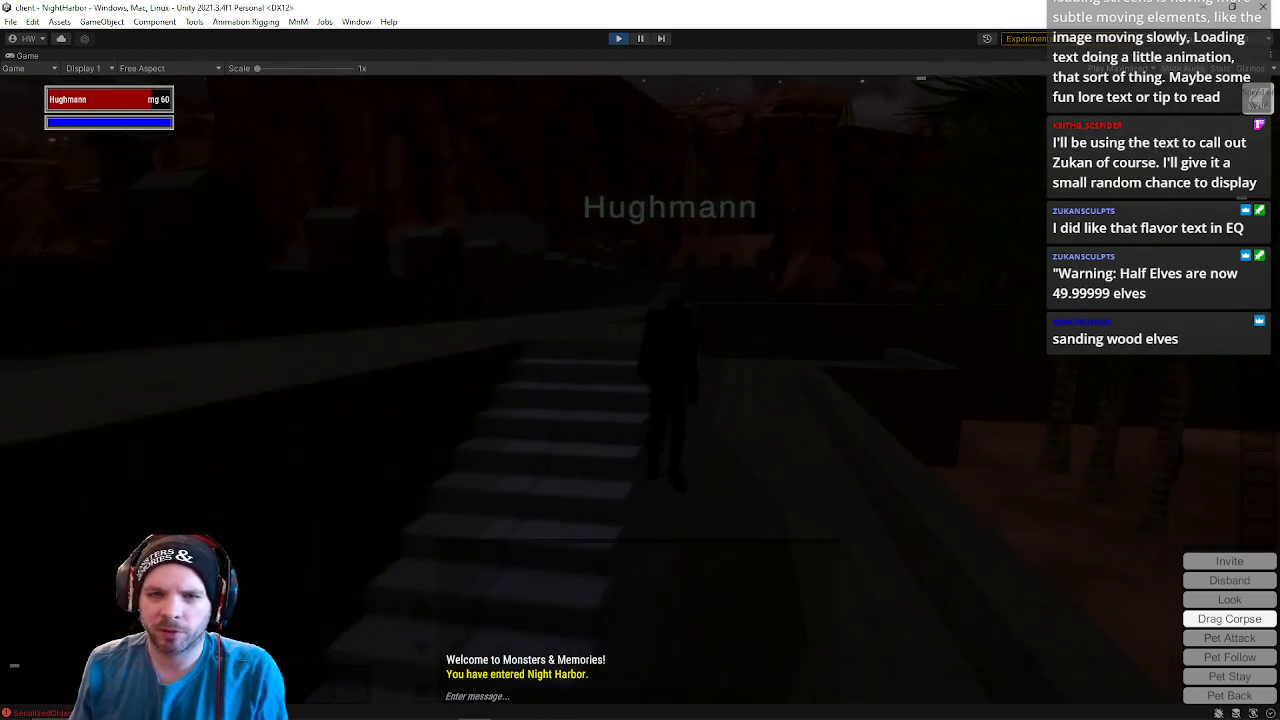
{"action": "key", "text": "w"}
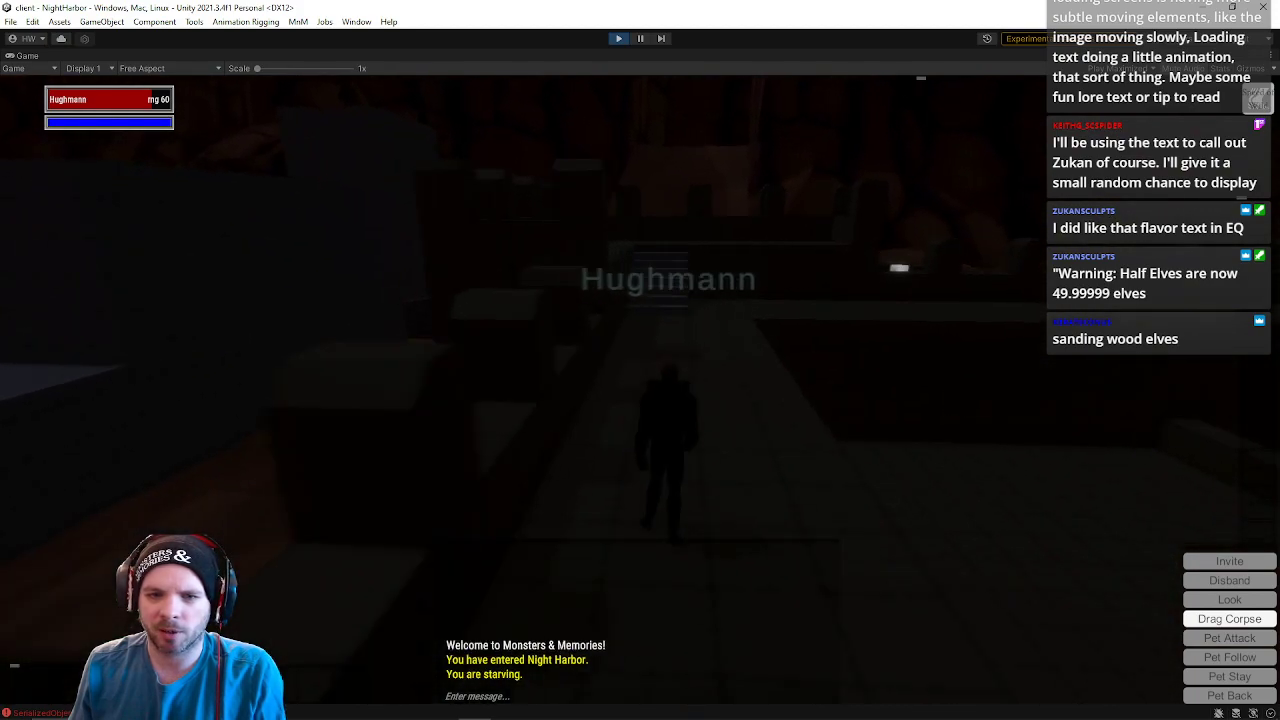
- Walk back and forth along the wall-top walkway to check the staircases and landings at both ends
{"action": "key", "text": "w"}
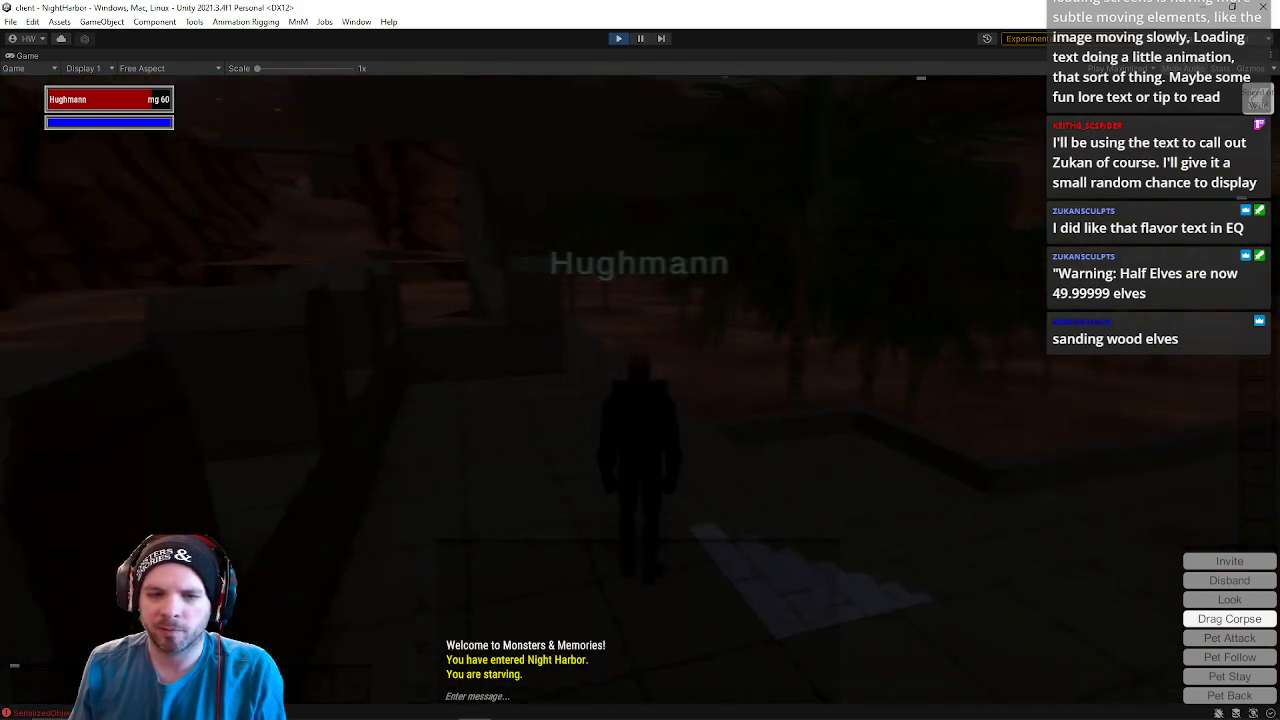
{"action": "key", "text": "w"}
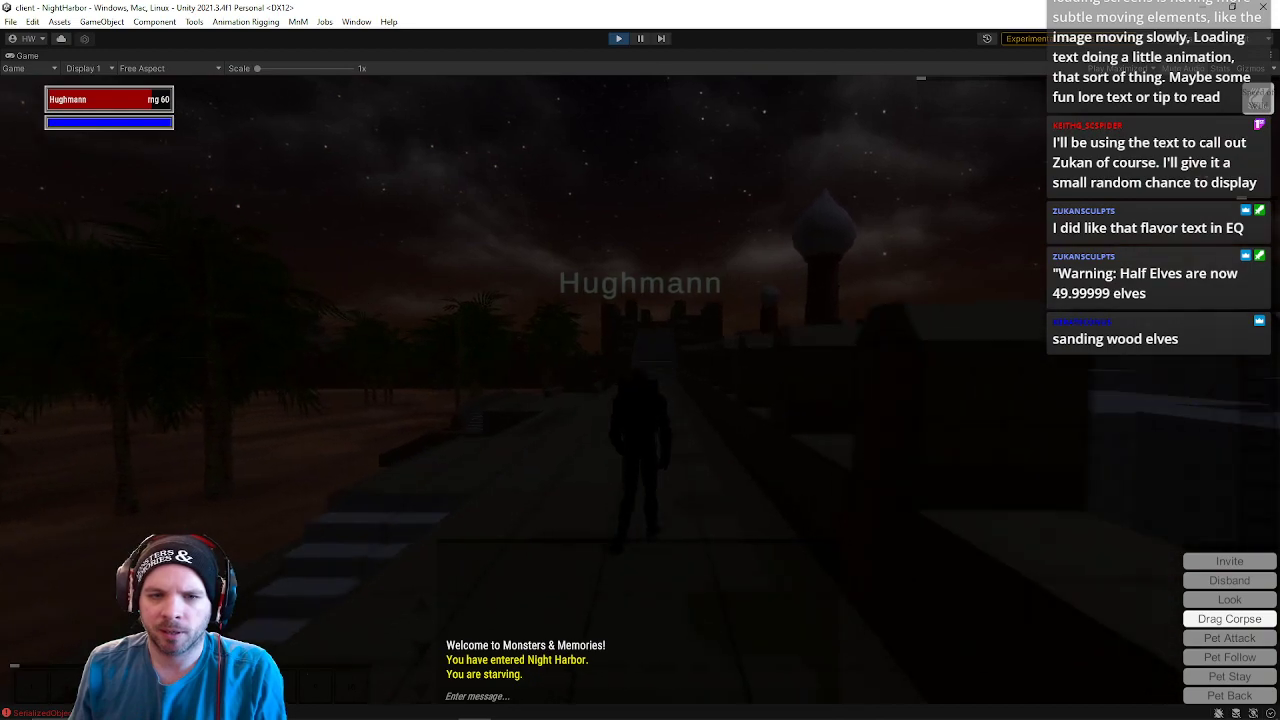
{"action": "key", "text": "w"}
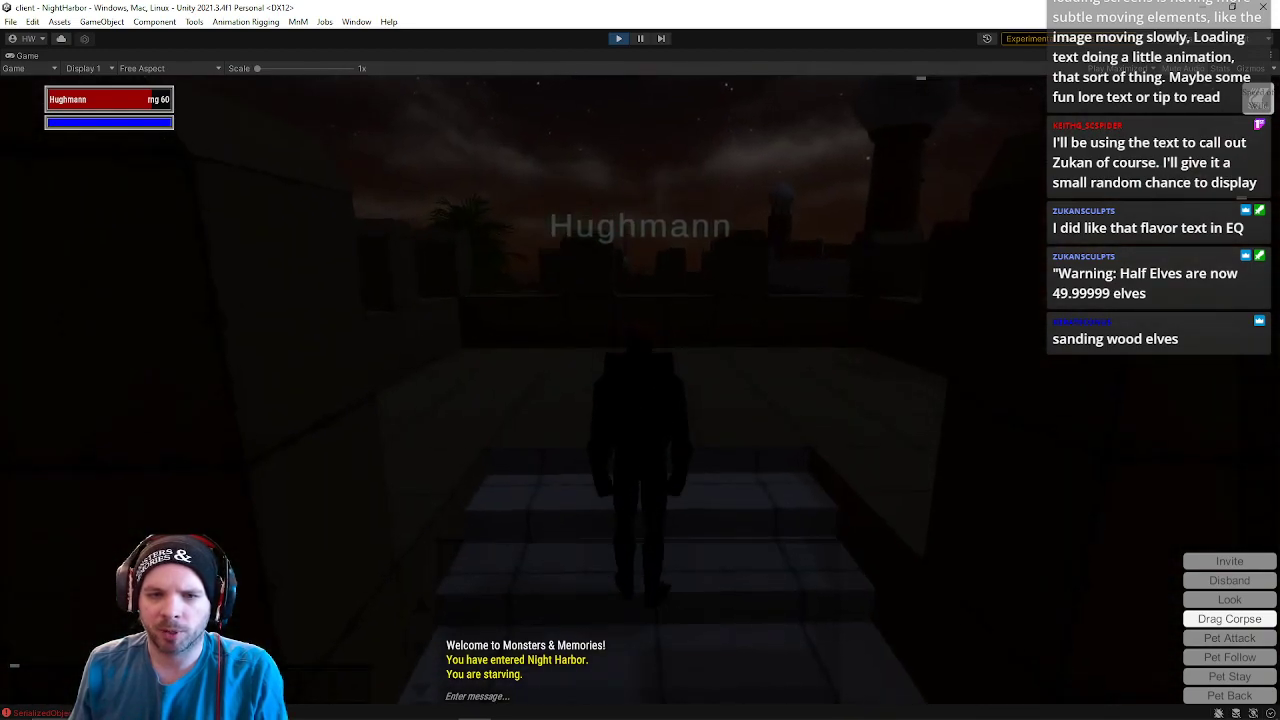
{"action": "key", "text": "w"}
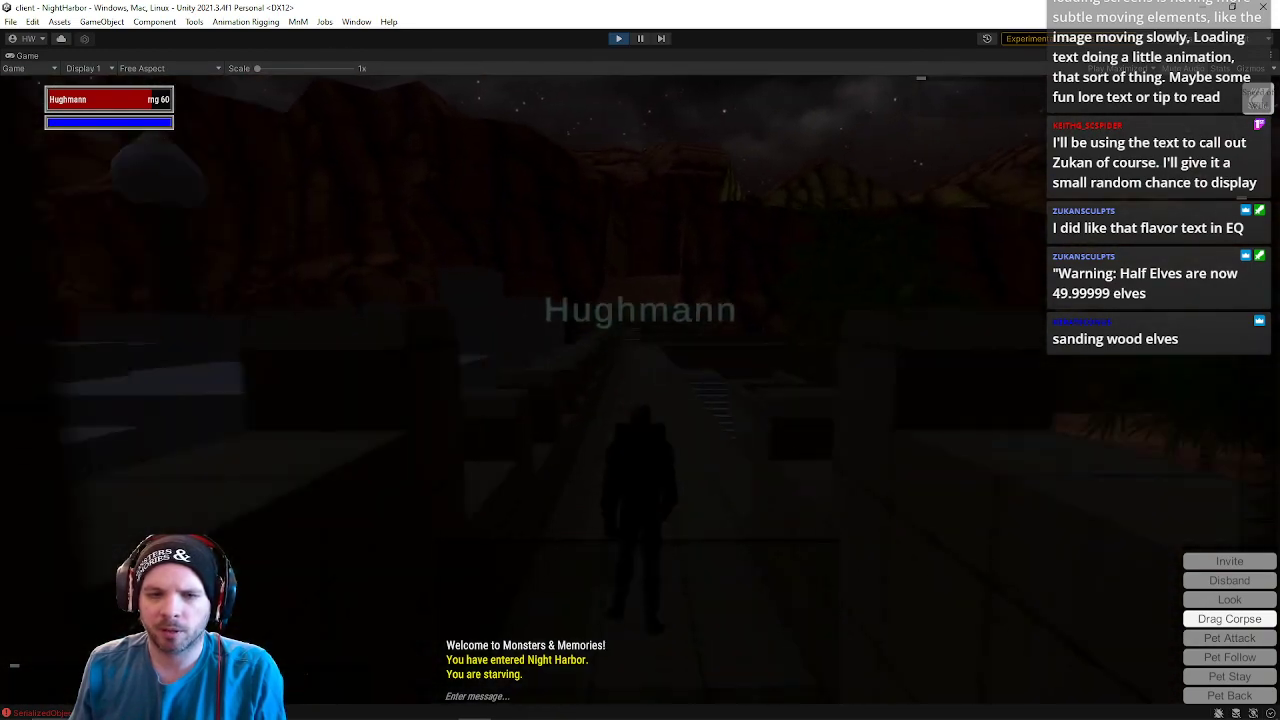
{"action": "key", "text": "w"}
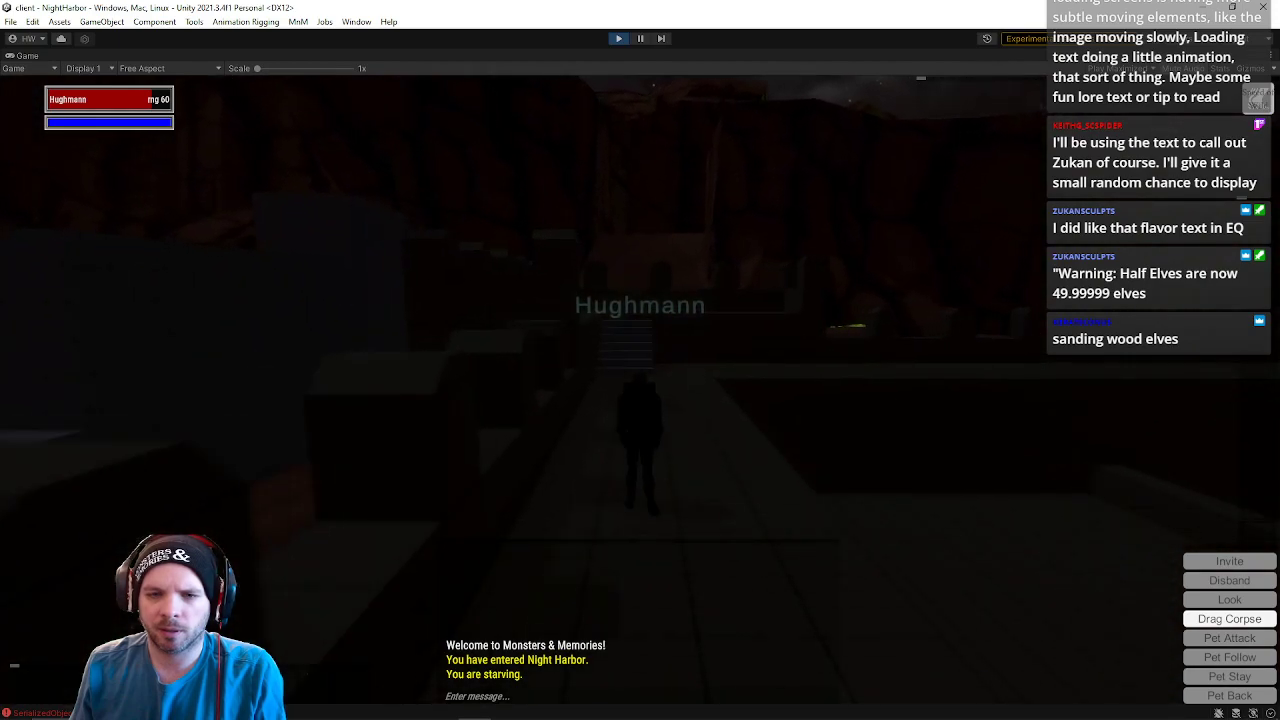
{"action": "key", "text": "w"}
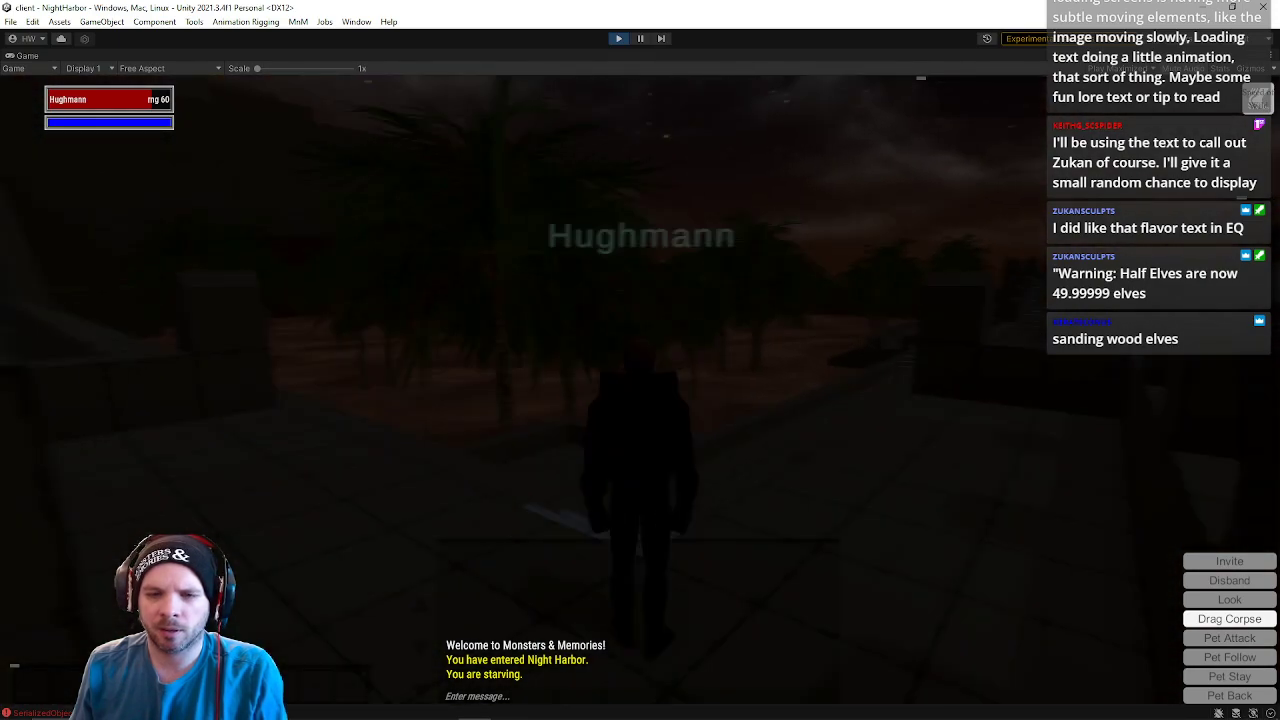
- Follow the battlement walkway to the tall block at its end and inspect where the two meet
{"action": "key", "text": "w"}
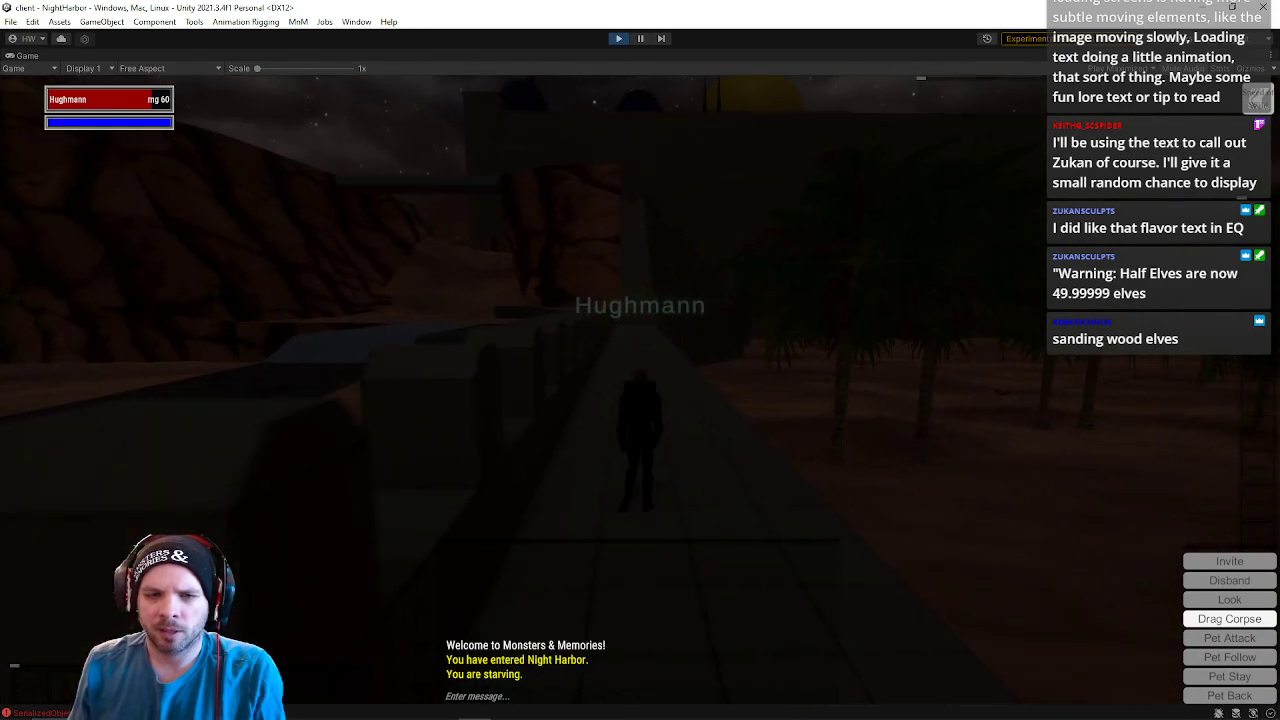
{"action": "key", "text": "w"}
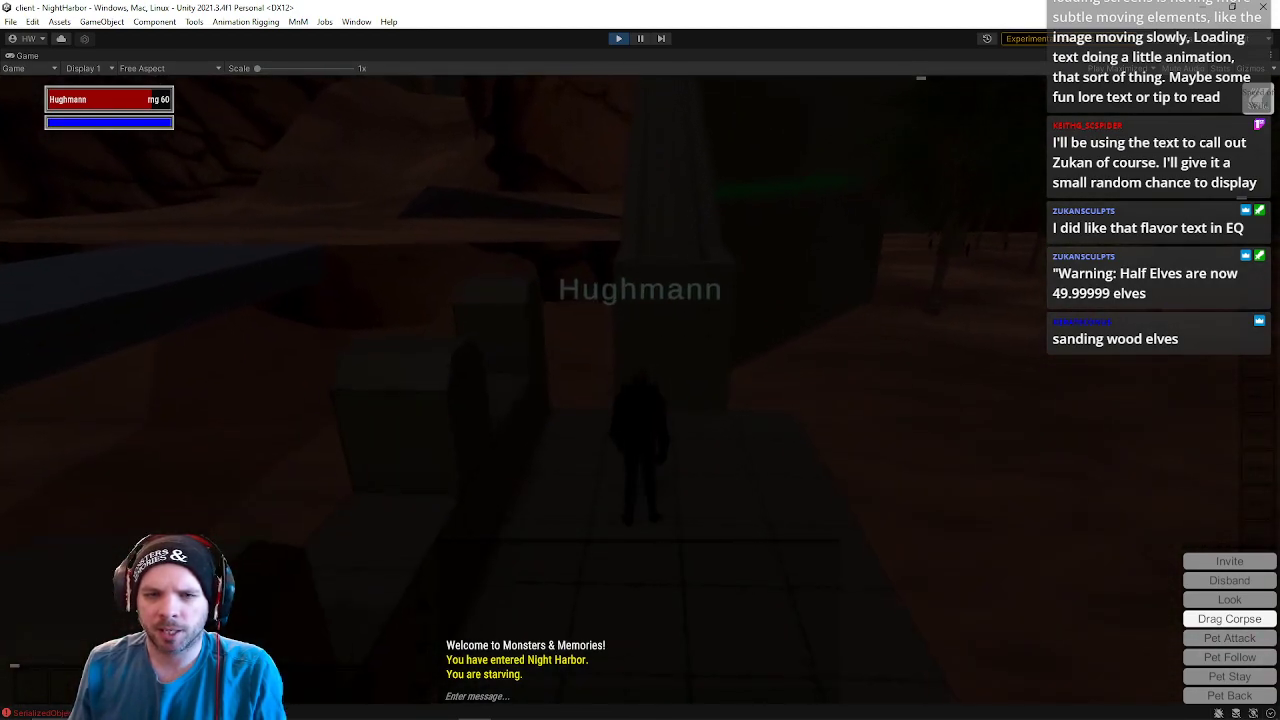
{"action": "key", "text": "w"}
{"action": "right_click_drag", "start_coordinate": [640, 360], "coordinate": [737, 346]}
{"action": "right_click_drag", "start_coordinate": [1046, 580], "coordinate": [1170, 582]}
{"action": "mouse_move", "coordinate": [640, 360]}
{"action": "right_mouse_down"}
{"action": "mouse_move", "coordinate": [700, 370]}
{"action": "mouse_move", "coordinate": [780, 340]}
{"action": "mouse_move", "coordinate": [640, 340]}
{"action": "right_mouse_up"}
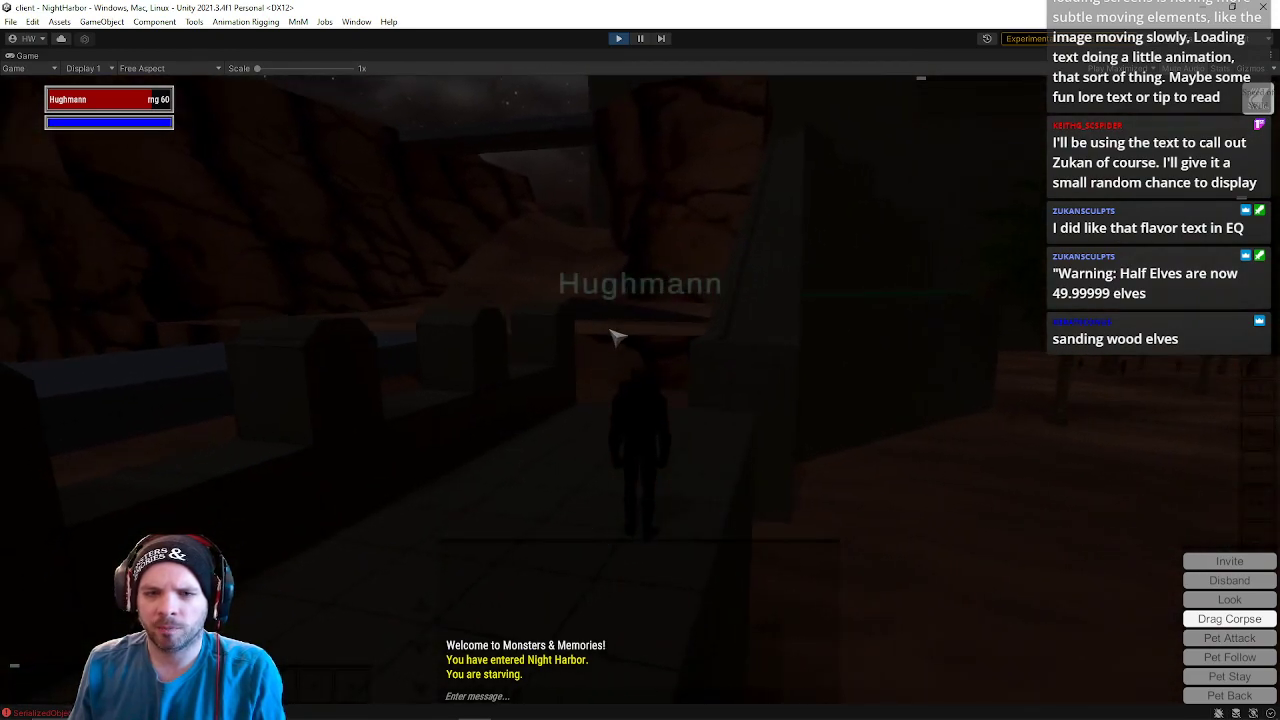
- Walk through the dark stone room and look around its walls and the doorway leading outside
{"action": "mouse_move", "coordinate": [763, 345]}
{"action": "right_mouse_down"}
{"action": "mouse_move", "coordinate": [890, 335]}
{"action": "mouse_move", "coordinate": [1040, 350]}
{"action": "mouse_move", "coordinate": [910, 335]}
{"action": "mouse_move", "coordinate": [940, 345]}
{"action": "mouse_move", "coordinate": [940, 375]}
{"action": "mouse_move", "coordinate": [900, 430]}
{"action": "mouse_move", "coordinate": [850, 460]}
{"action": "mouse_move", "coordinate": [760, 465]}
{"action": "mouse_move", "coordinate": [680, 420]}
{"action": "mouse_move", "coordinate": [620, 350]}
{"action": "mouse_move", "coordinate": [640, 345]}
{"action": "mouse_move", "coordinate": [615, 345]}
{"action": "mouse_move", "coordinate": [840, 345]}
{"action": "right_mouse_up"}
{"action": "key", "text": "w"}
{"action": "scroll", "coordinate": [940, 345], "scroll_direction": "down", "scroll_amount": 3}
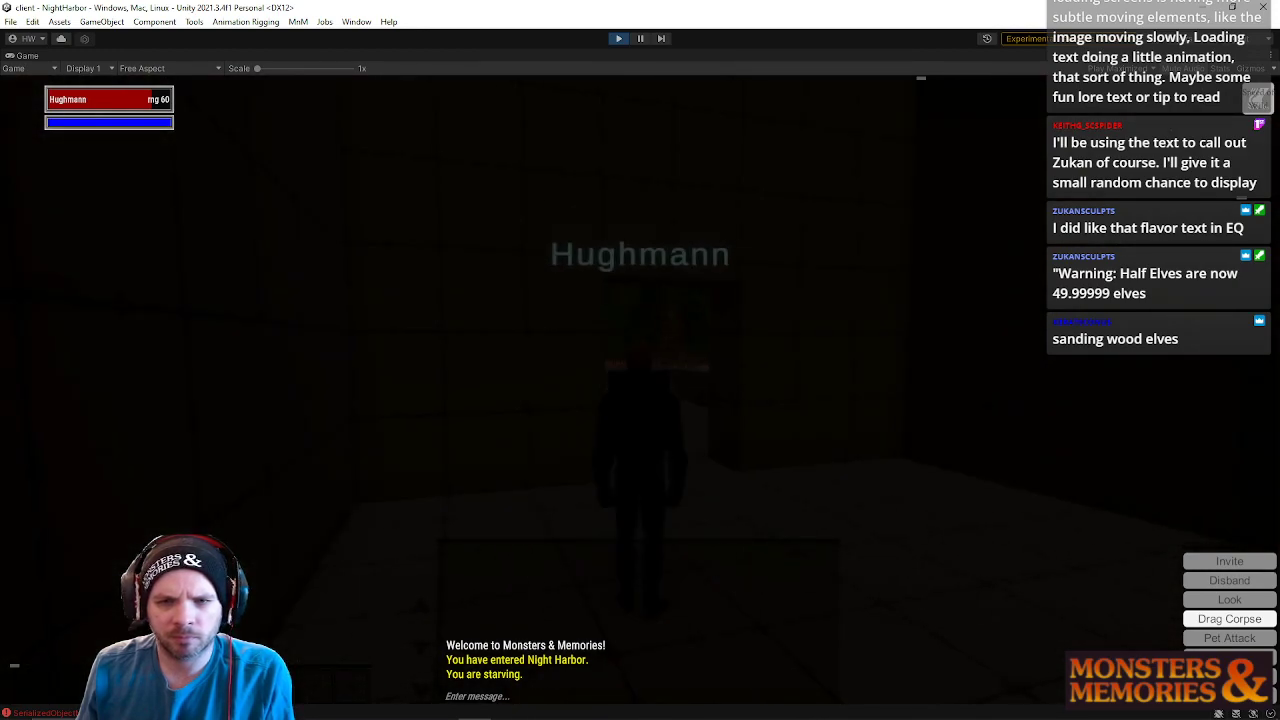
{"action": "right_click_drag", "start_coordinate": [640, 345], "coordinate": [920, 345]}
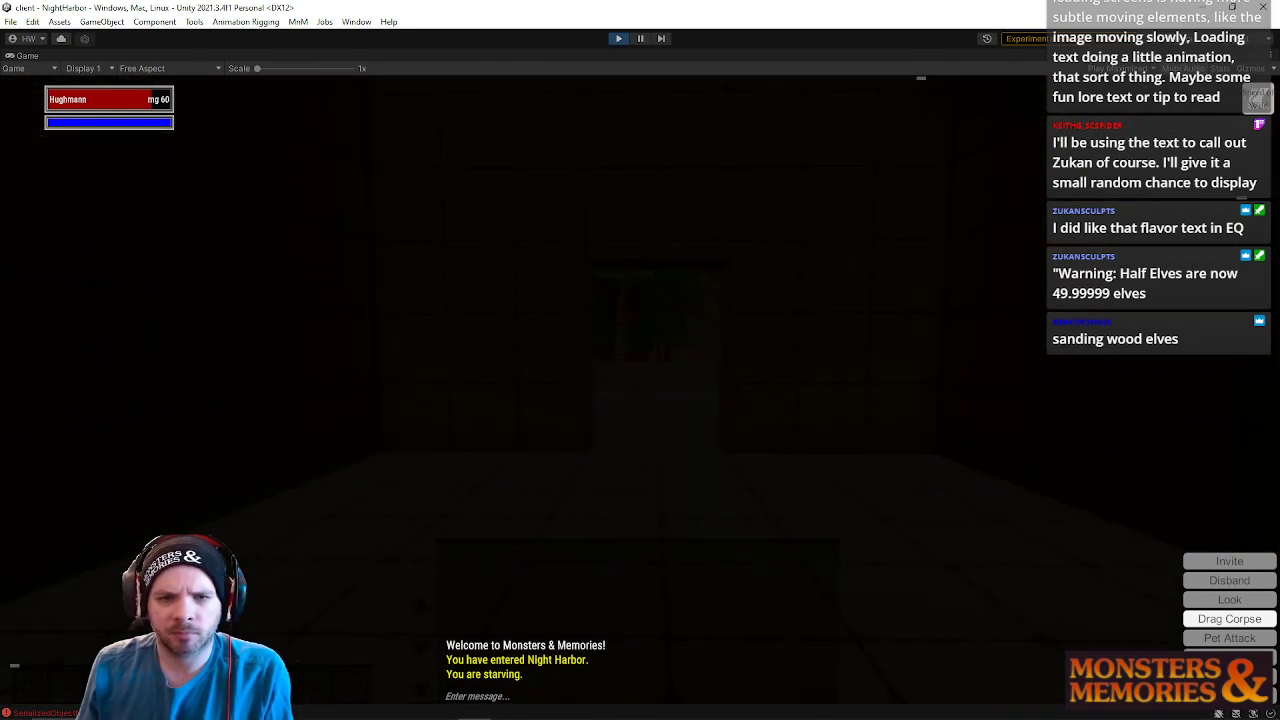
{"action": "right_click_drag", "start_coordinate": [640, 345], "coordinate": [580, 295]}
{"action": "right_click_drag", "start_coordinate": [640, 345], "coordinate": [520, 315]}
{"action": "key", "text": "w"}
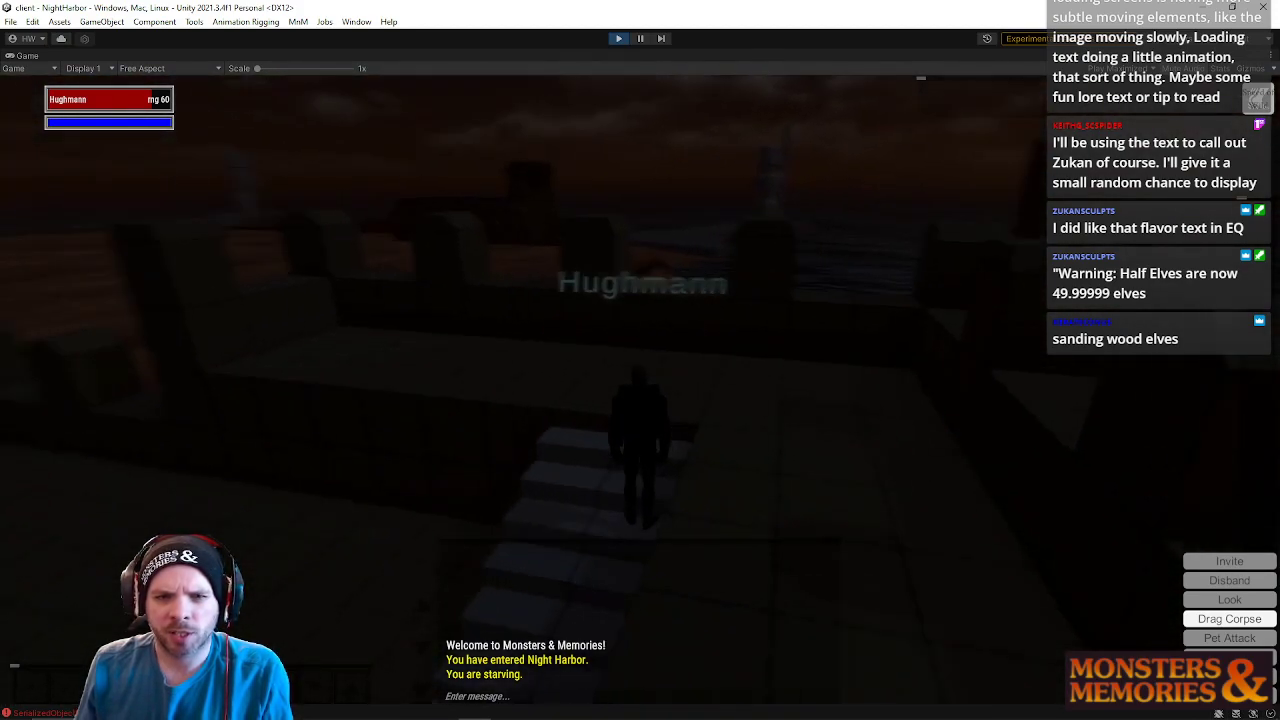
- Check the small staircases and the battlement corners around the upper landing from close and distant views
{"action": "key", "text": "w"}
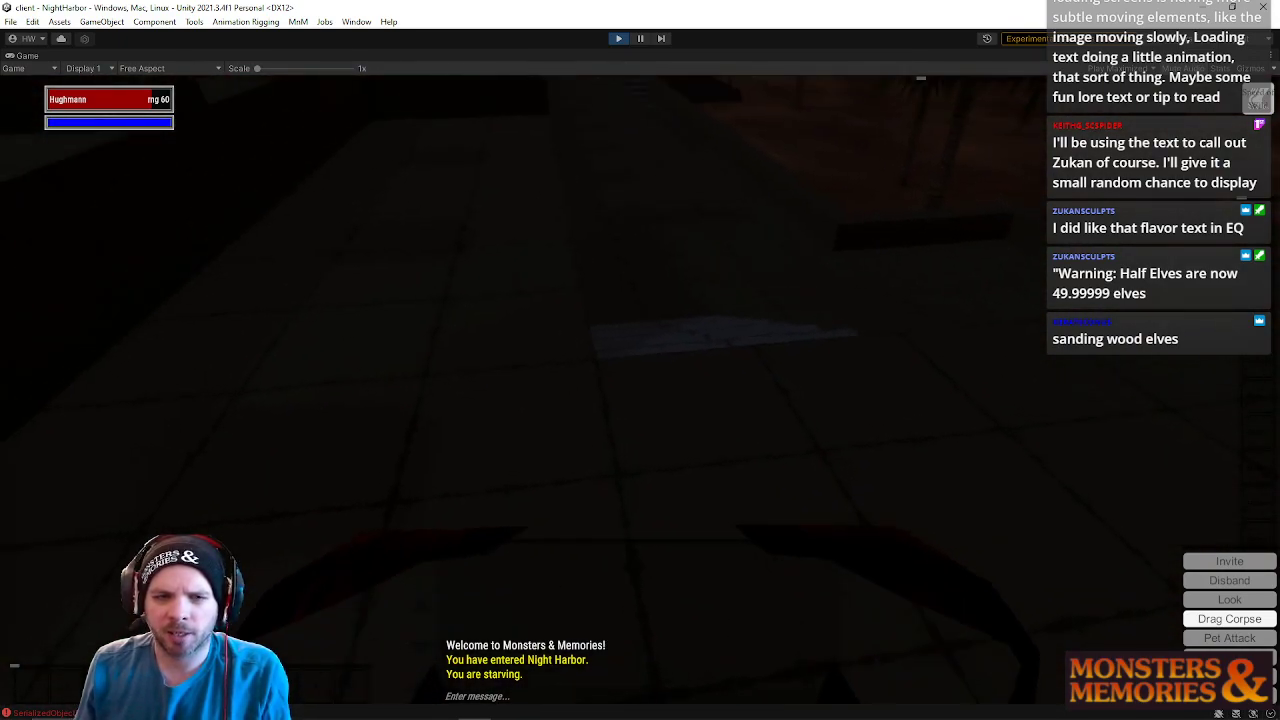
{"action": "scroll", "coordinate": [640, 390], "scroll_direction": "down", "scroll_amount": 5}
{"action": "scroll", "coordinate": [640, 390], "scroll_direction": "up", "scroll_amount": 5}
{"action": "key", "text": "w"}
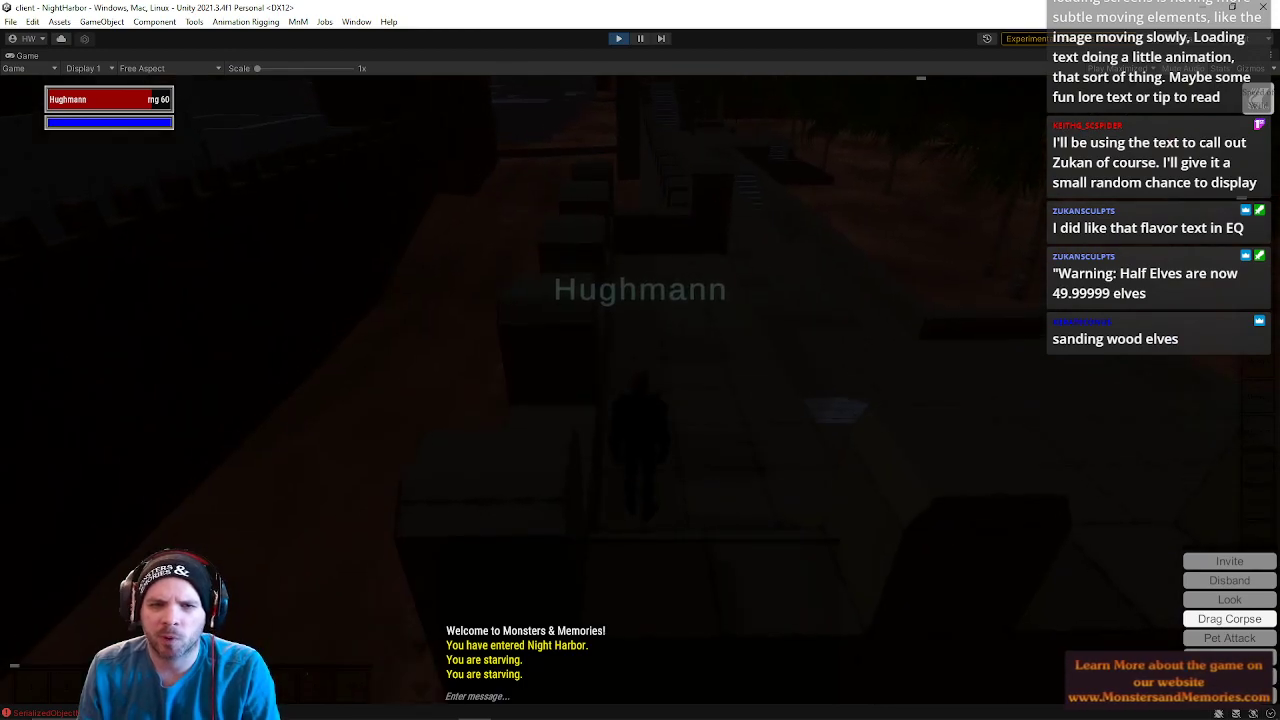
{"action": "key", "text": "w"}
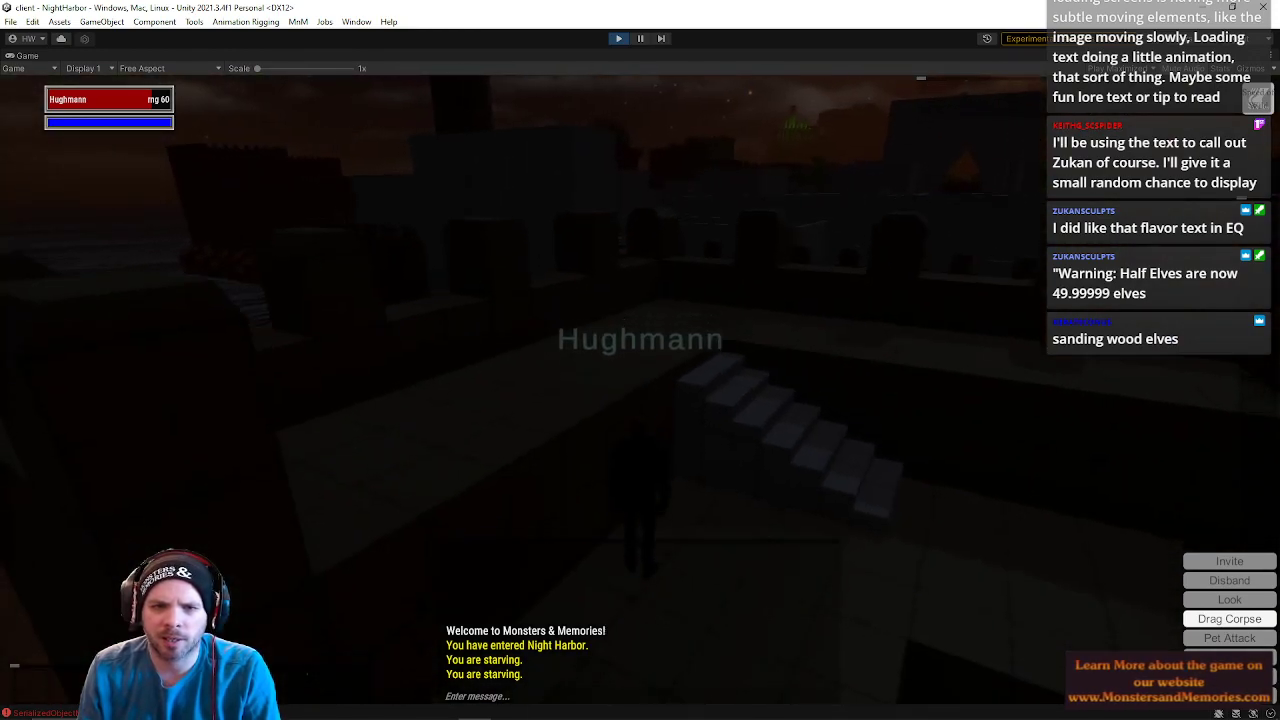
{"action": "key", "text": "w"}
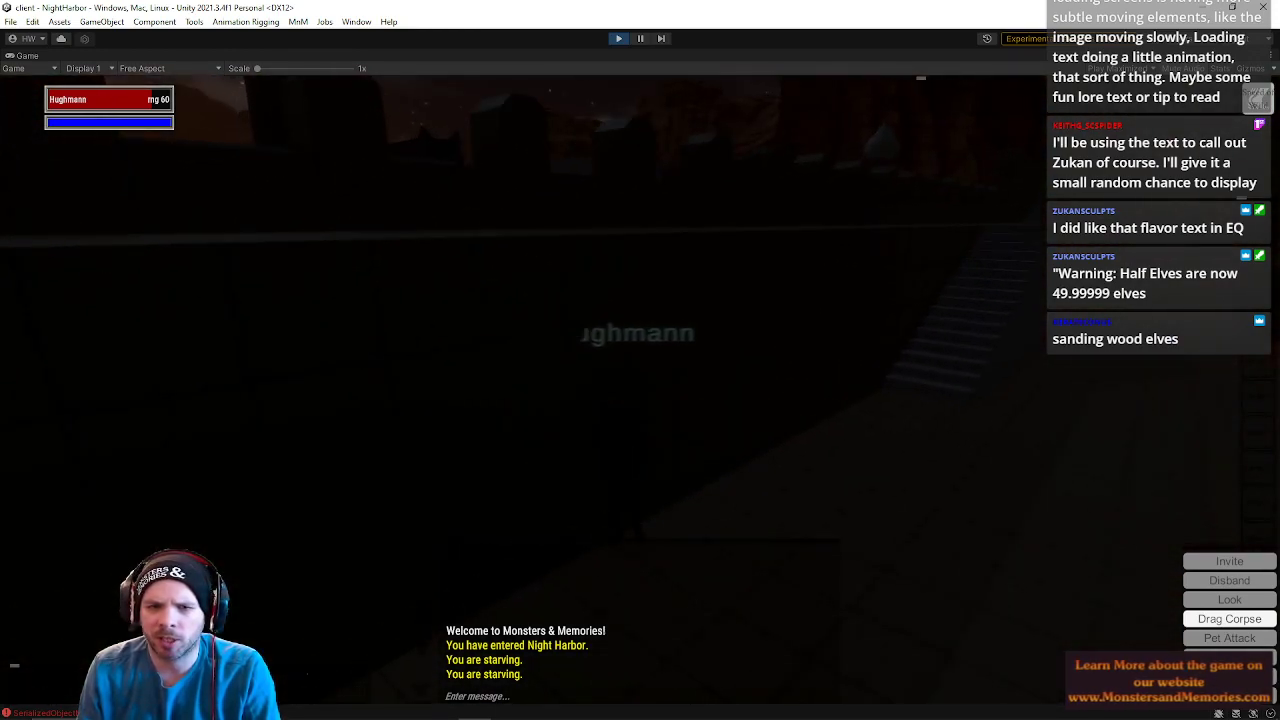
{"action": "key", "text": "w"}
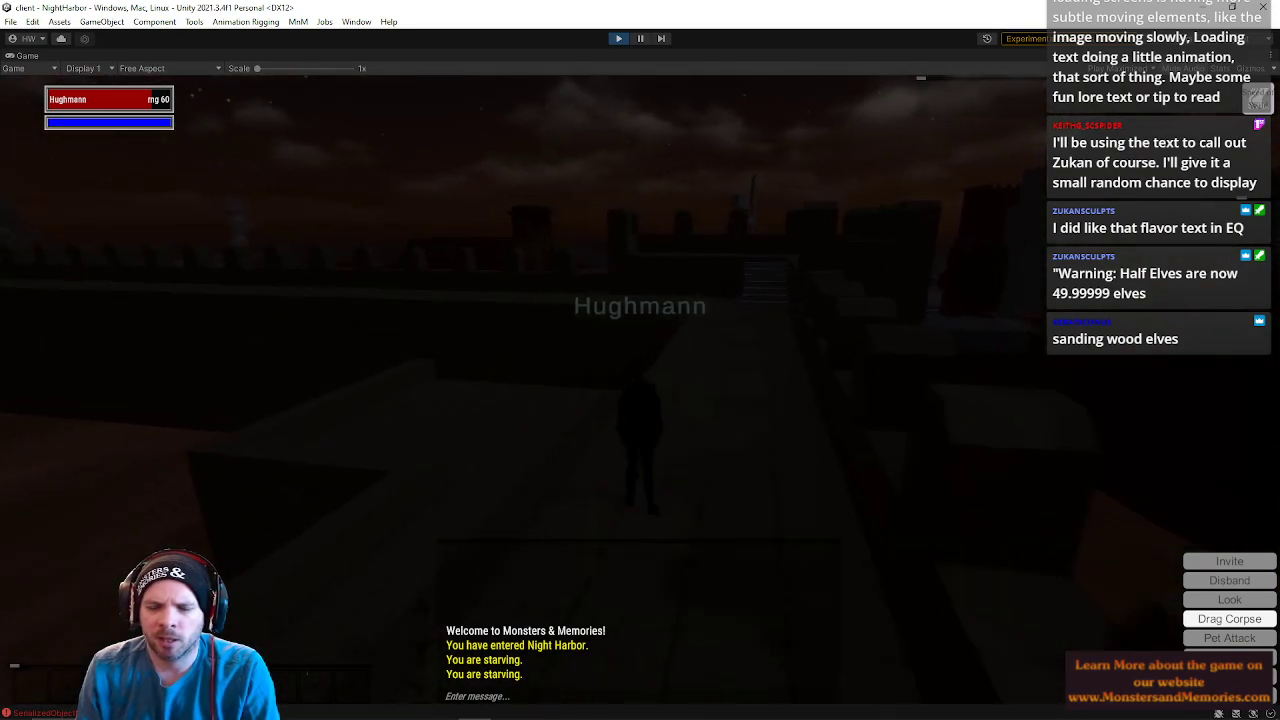
- Walk along the battlement walkway beside the palm trees to the green-topped block
{"action": "key", "text": "w"}
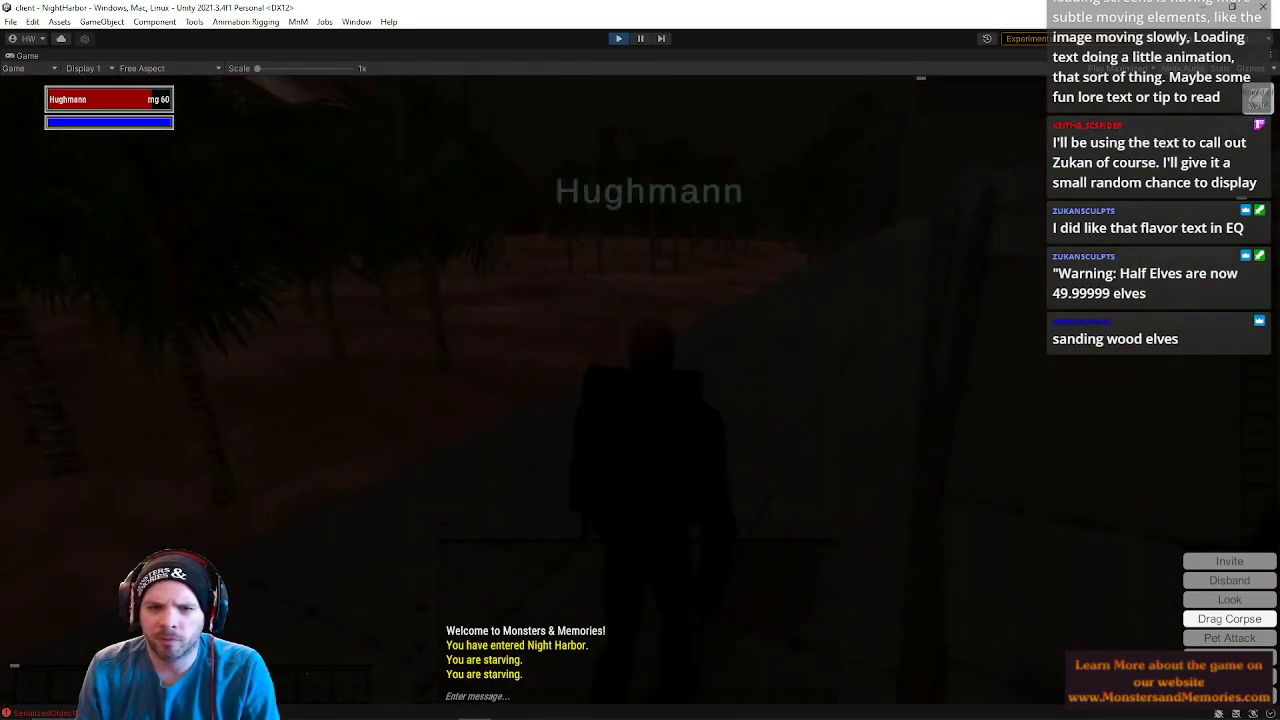
{"action": "key", "text": "w"}
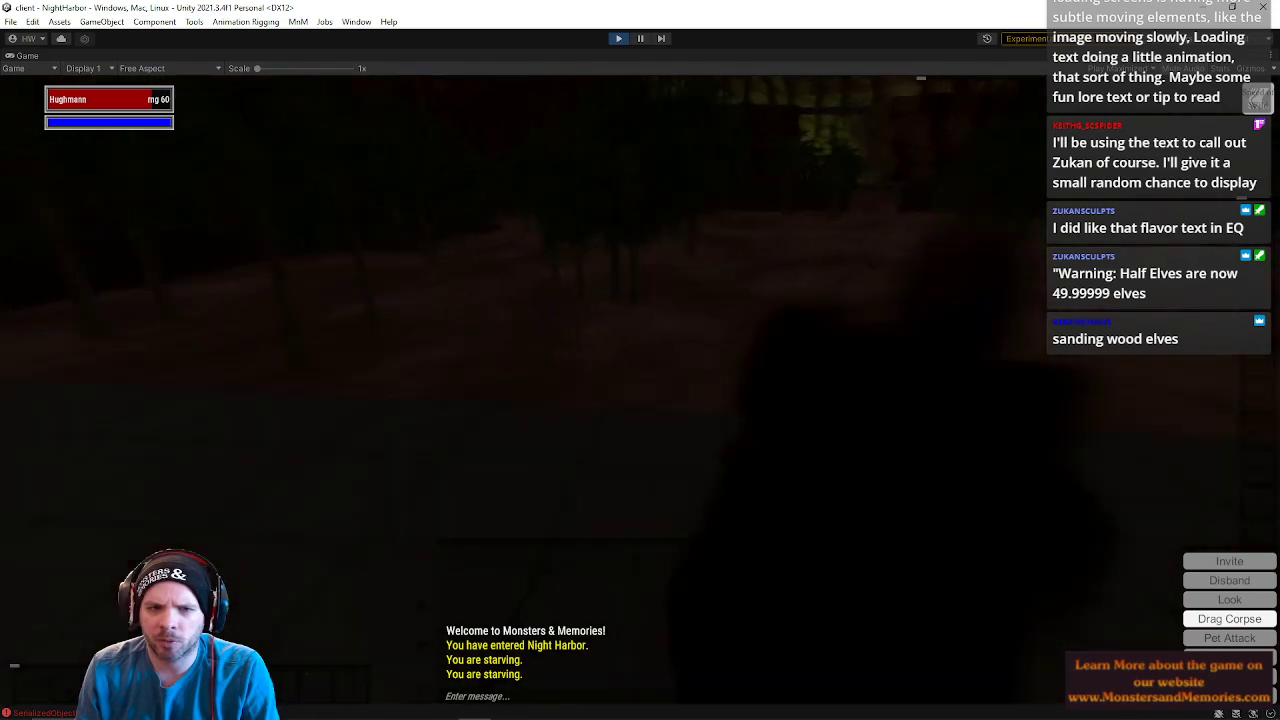
{"action": "key", "text": "w"}
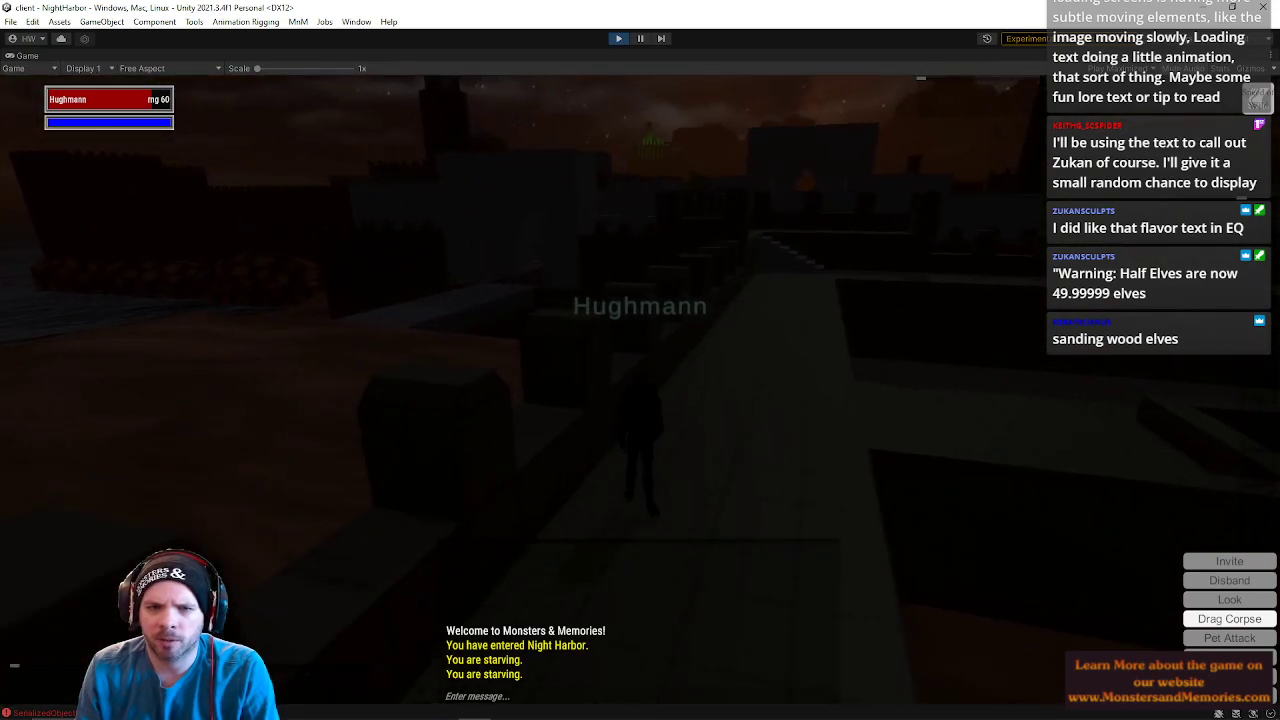
{"action": "key", "text": "w"}
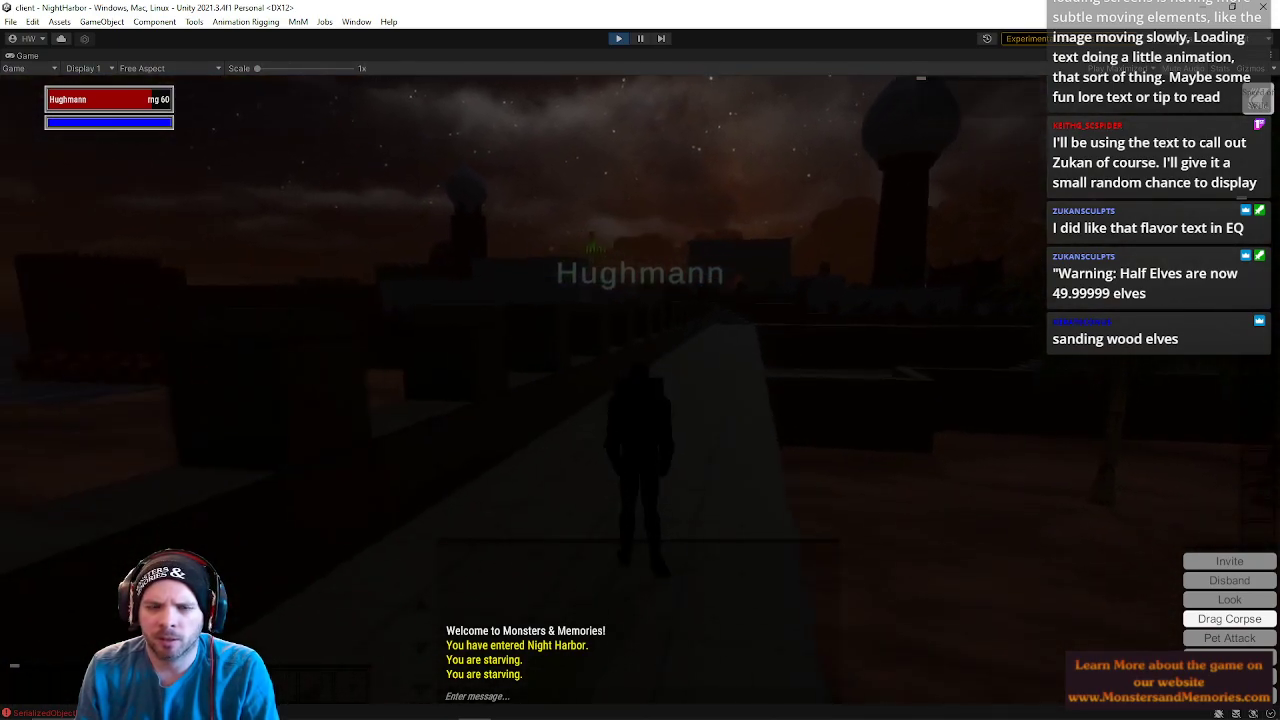
{"action": "key", "text": "w"}
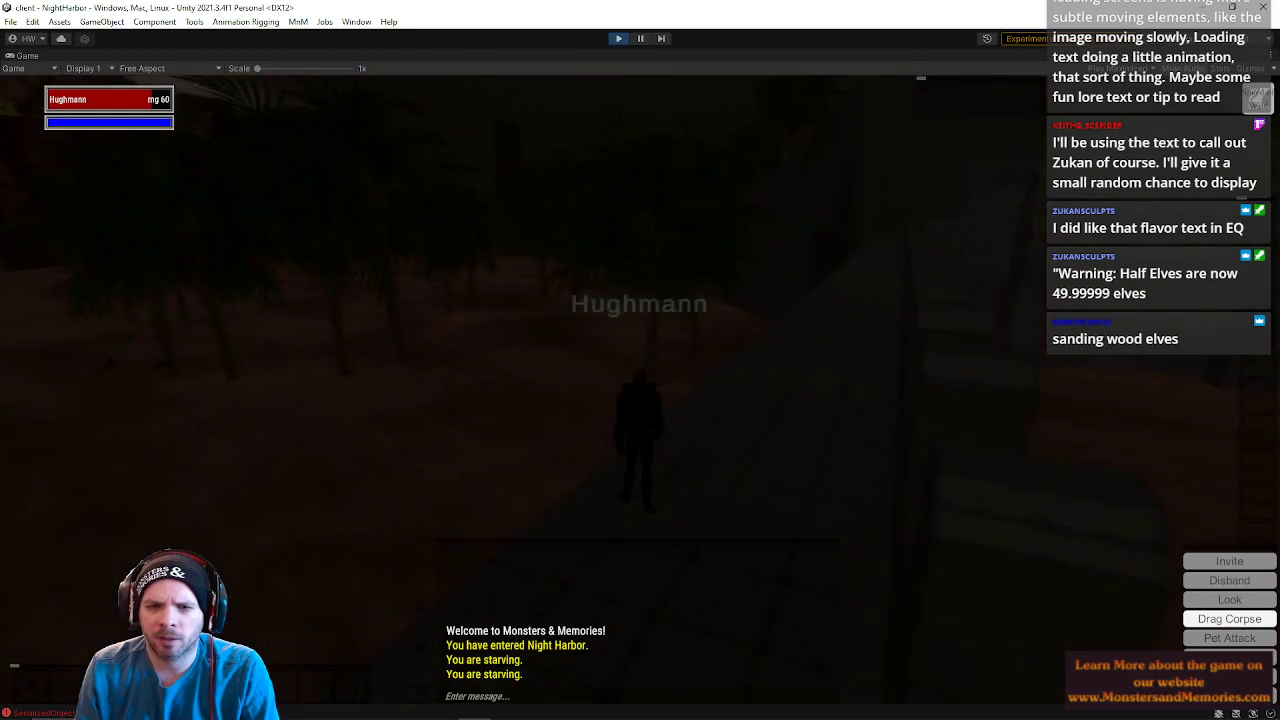
{"action": "key", "text": "w"}
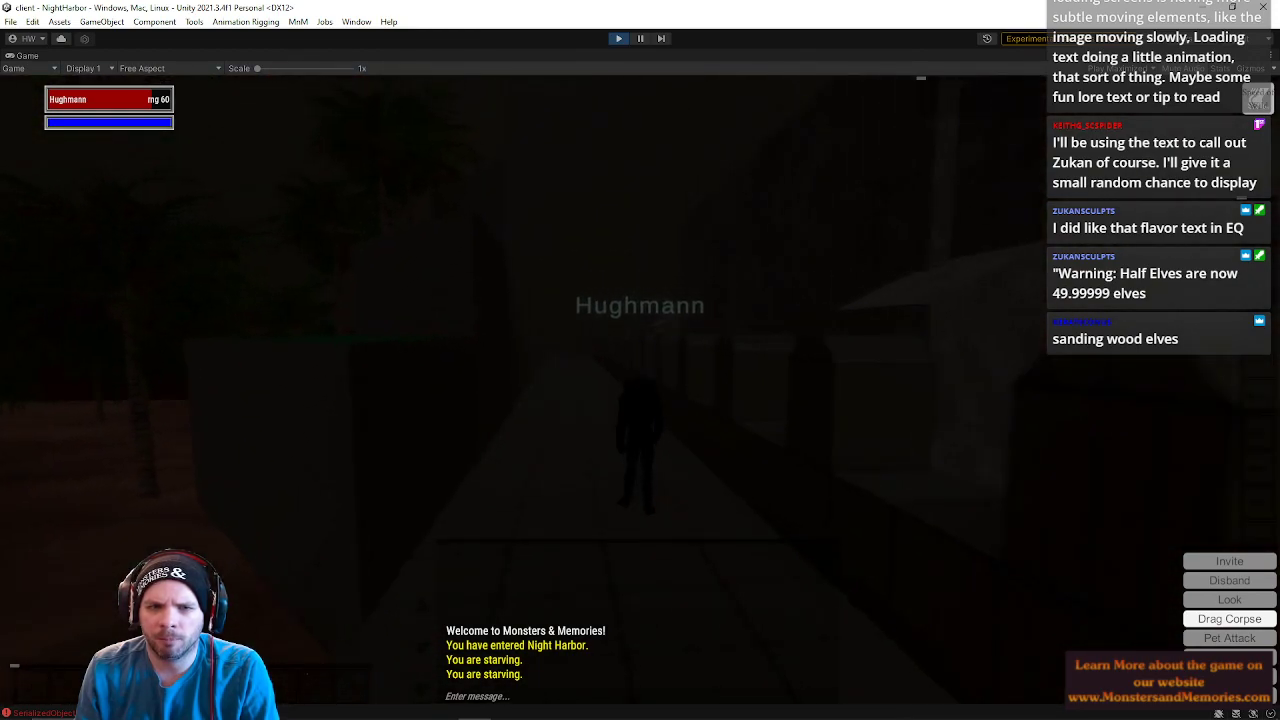
{"action": "key", "text": "w"}
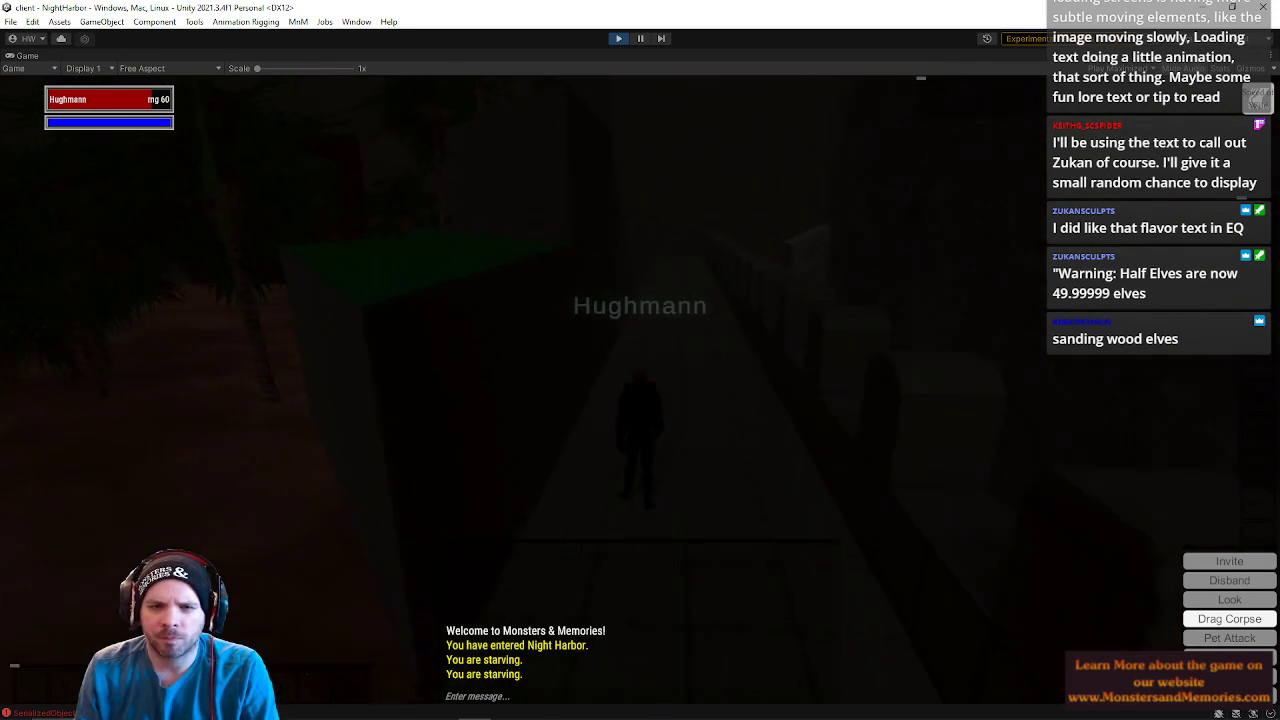
{"action": "key", "text": "w"}
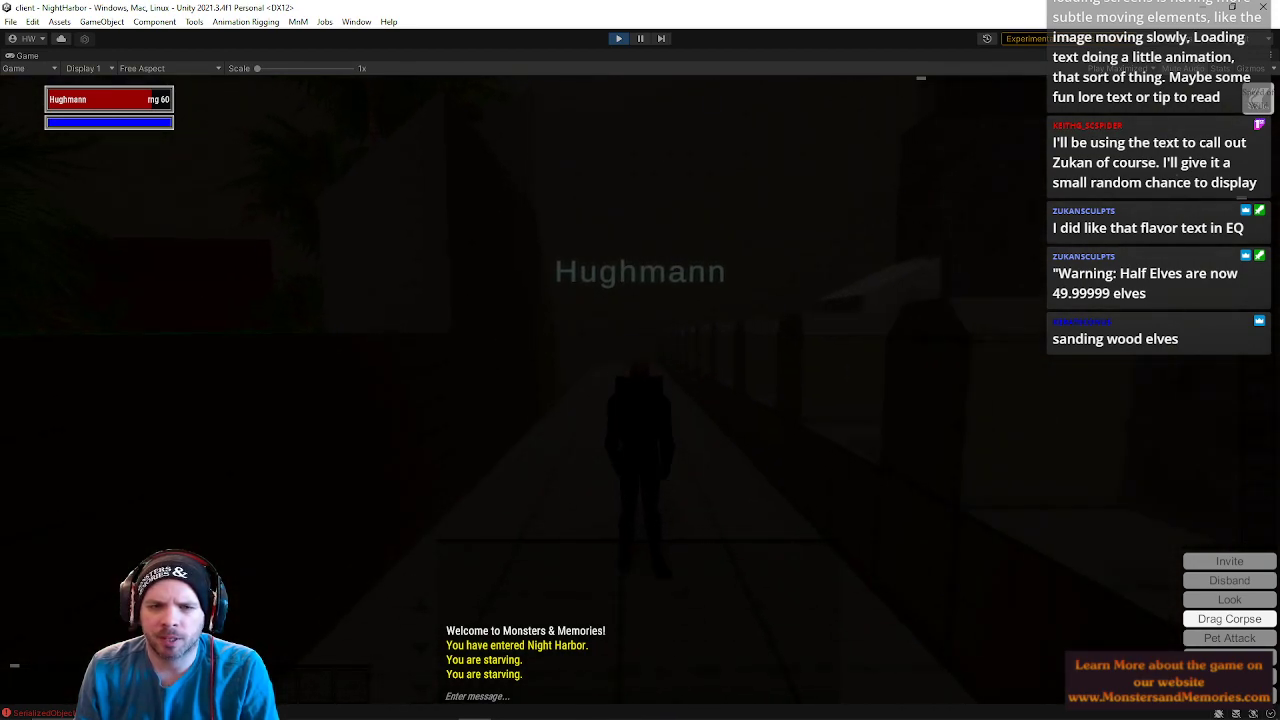
- Inspect the green-topped block beside the walkway, and walk out onto the open sand facing the canyon passage
{"action": "key", "text": "w"}
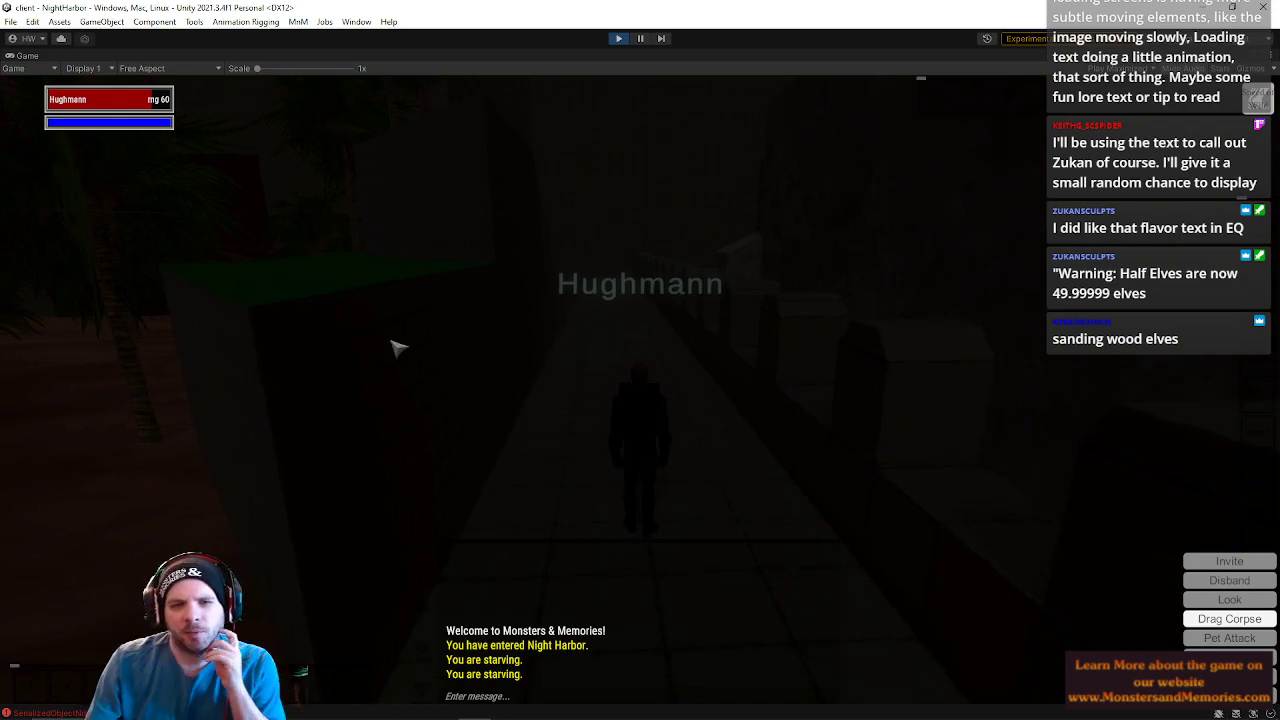
{"action": "right_click_drag", "start_coordinate": [567, 156], "coordinate": [730, 150]}
{"action": "key", "text": "w"}
{"action": "key", "text": "w"}
{"action": "key", "text": "w"}
{"action": "right_click_drag", "start_coordinate": [730, 380], "coordinate": [651, 371]}
{"action": "key", "text": "w"}
{"action": "right_click_drag", "start_coordinate": [700, 311], "coordinate": [900, 287]}
{"action": "key", "text": "w"}
{"action": "key", "text": "w"}
{"action": "key", "text": "w"}
{"action": "right_click_drag", "start_coordinate": [200, 260], "coordinate": [690, 335]}
{"action": "key", "text": "s"}
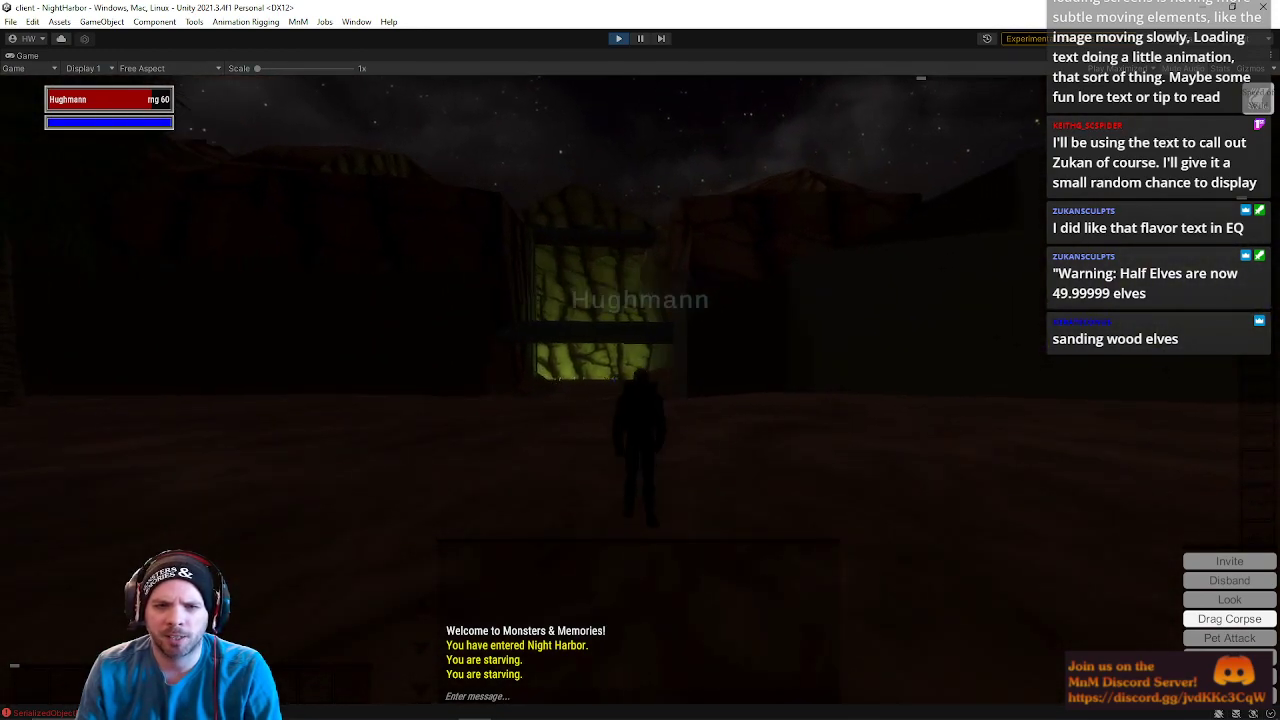
- Walk across the sand through the canyon passage and look around the green-lit cliff area beyond it
{"action": "key", "text": "w"}
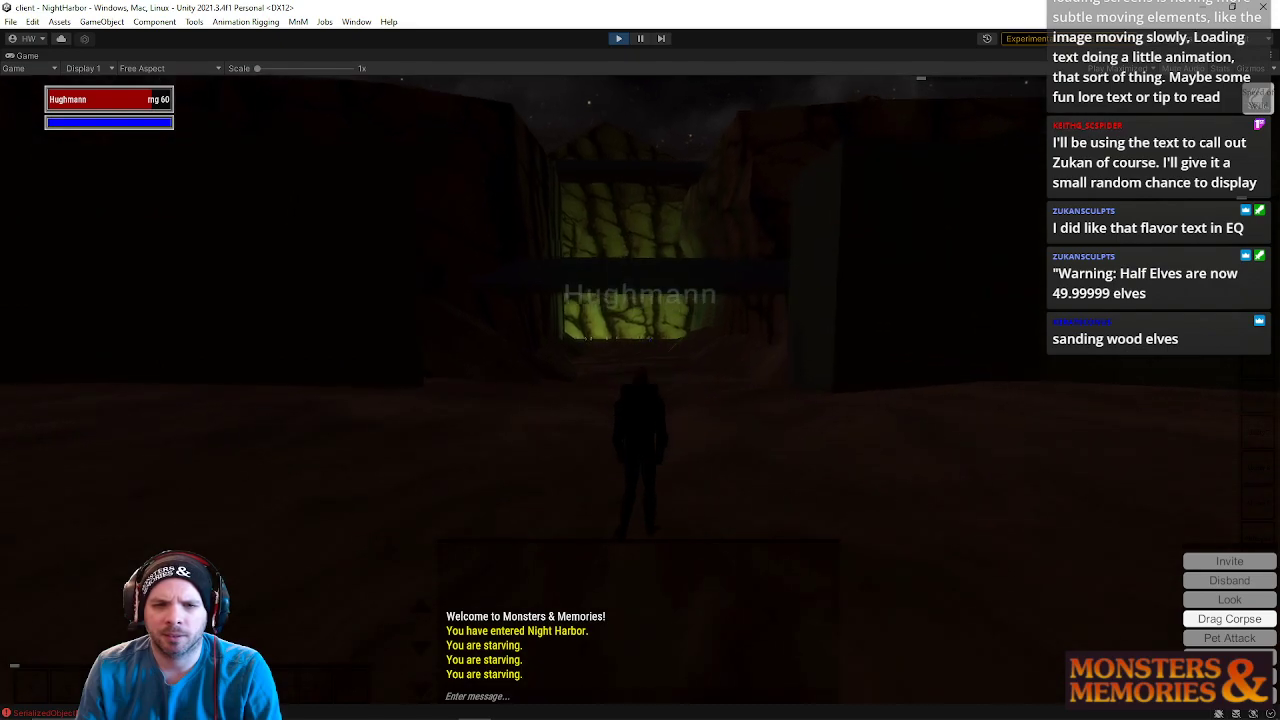
{"action": "key", "text": "w"}
{"action": "key", "text": "w"}
{"action": "right_click_drag", "start_coordinate": [300, 230], "coordinate": [340, 230]}
{"action": "key", "text": "w"}
{"action": "right_click_drag", "start_coordinate": [716, 283], "coordinate": [465, 300]}
{"action": "key", "text": "w"}
{"action": "key", "text": "w"}
{"action": "key", "text": "w"}
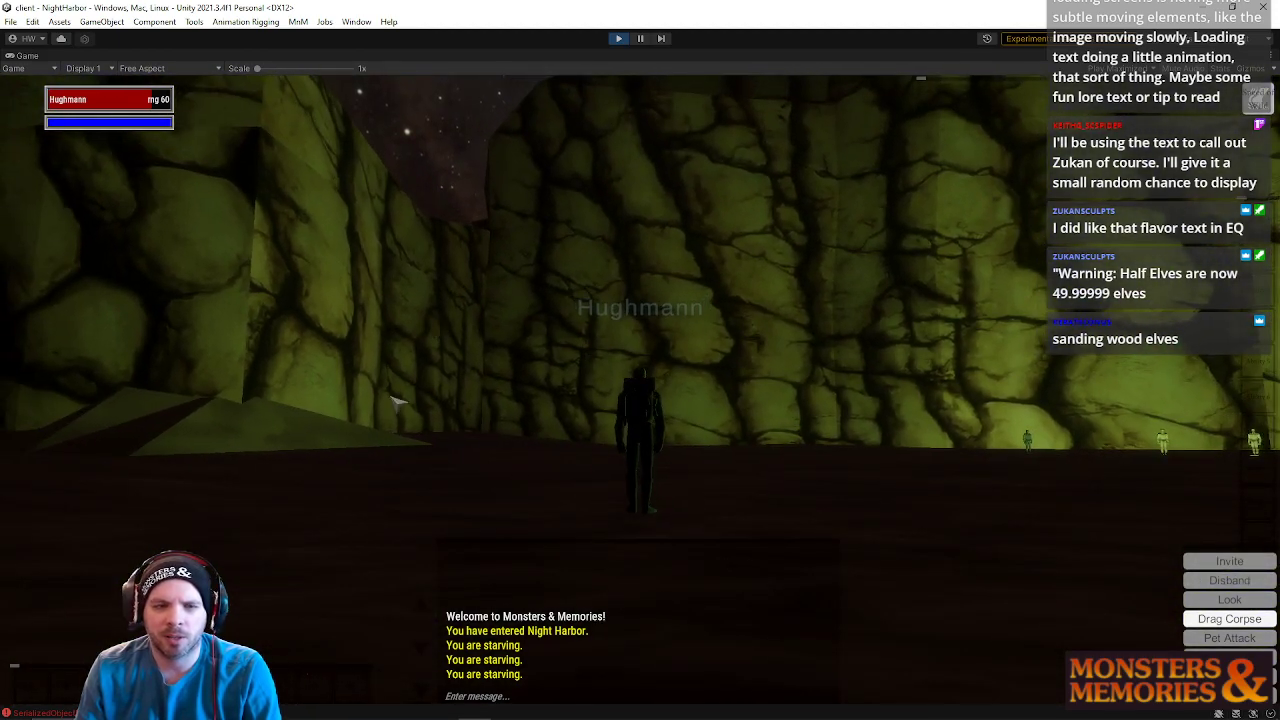
{"action": "right_click_drag", "start_coordinate": [763, 235], "coordinate": [835, 290]}
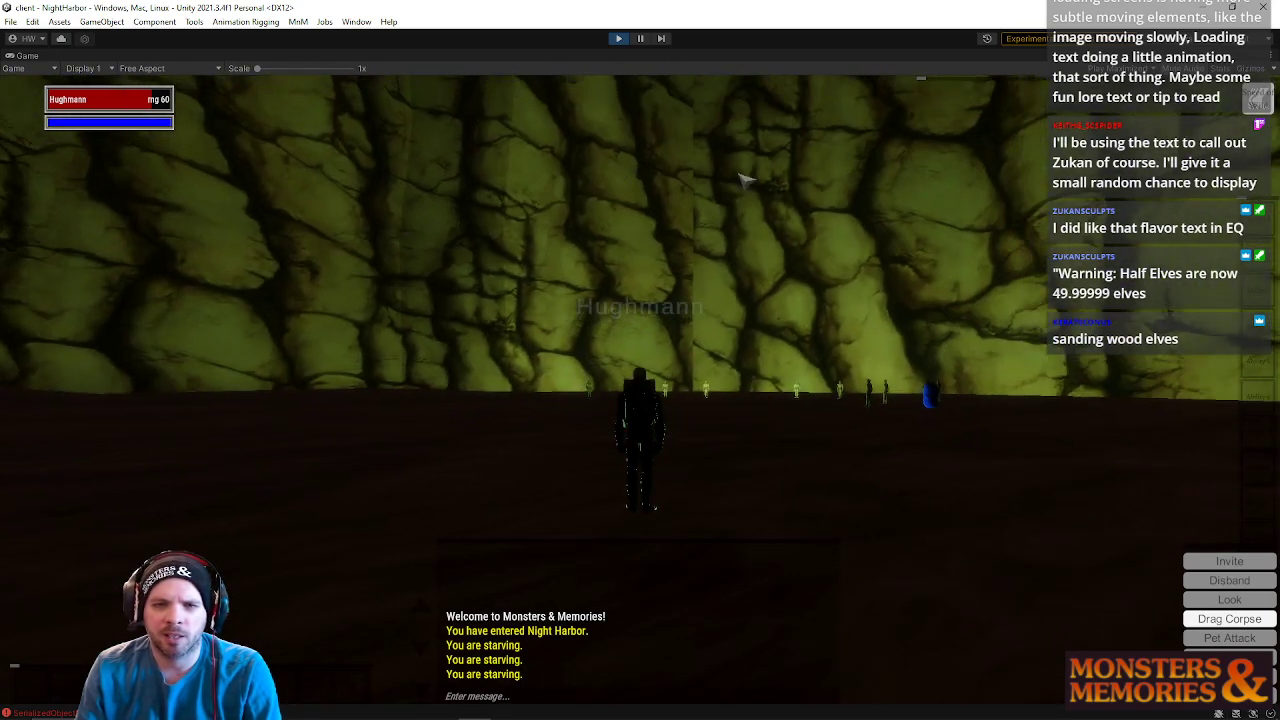
- Walk along the green-lit cliff toward the group of figures, and turn back to the canyon passage
{"action": "key", "text": "w"}
{"action": "right_click_drag", "start_coordinate": [740, 175], "coordinate": [690, 292]}
{"action": "right_click_drag", "start_coordinate": [435, 213], "coordinate": [225, 235]}
{"action": "key", "text": "w"}
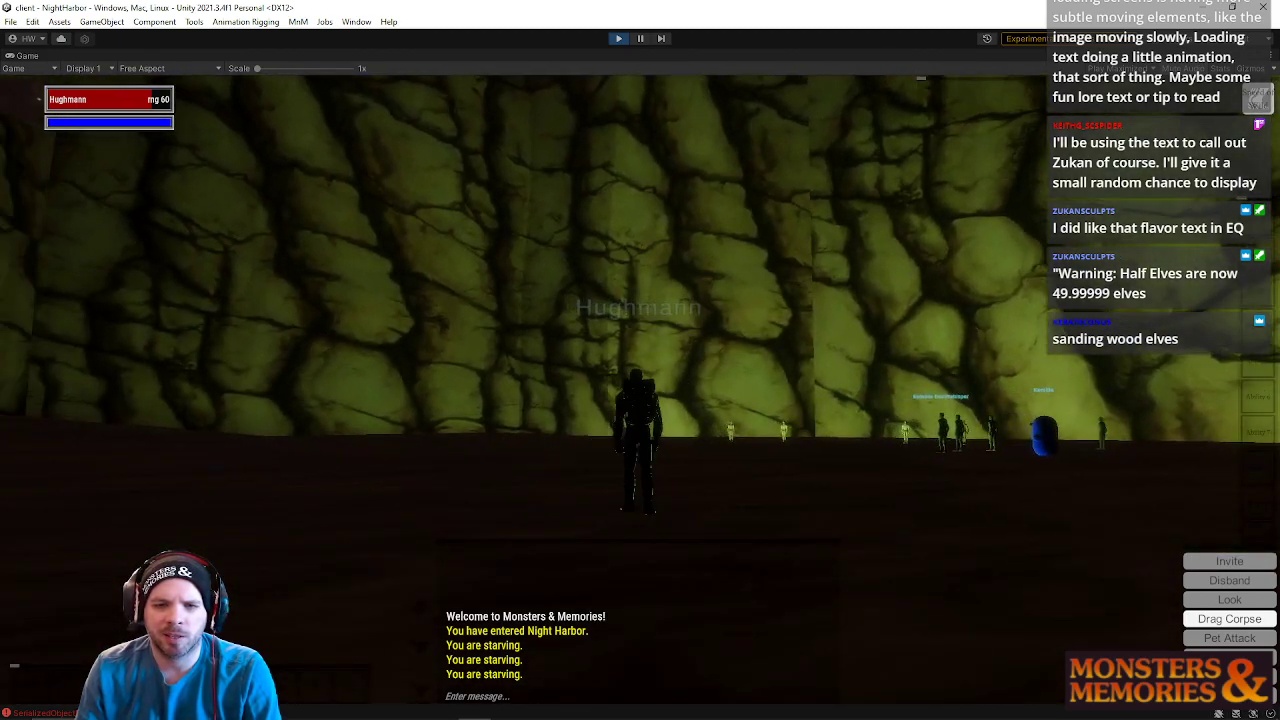
{"action": "key", "text": "w"}
{"action": "right_click_drag", "start_coordinate": [647, 310], "coordinate": [760, 170]}
{"action": "key", "text": "w"}
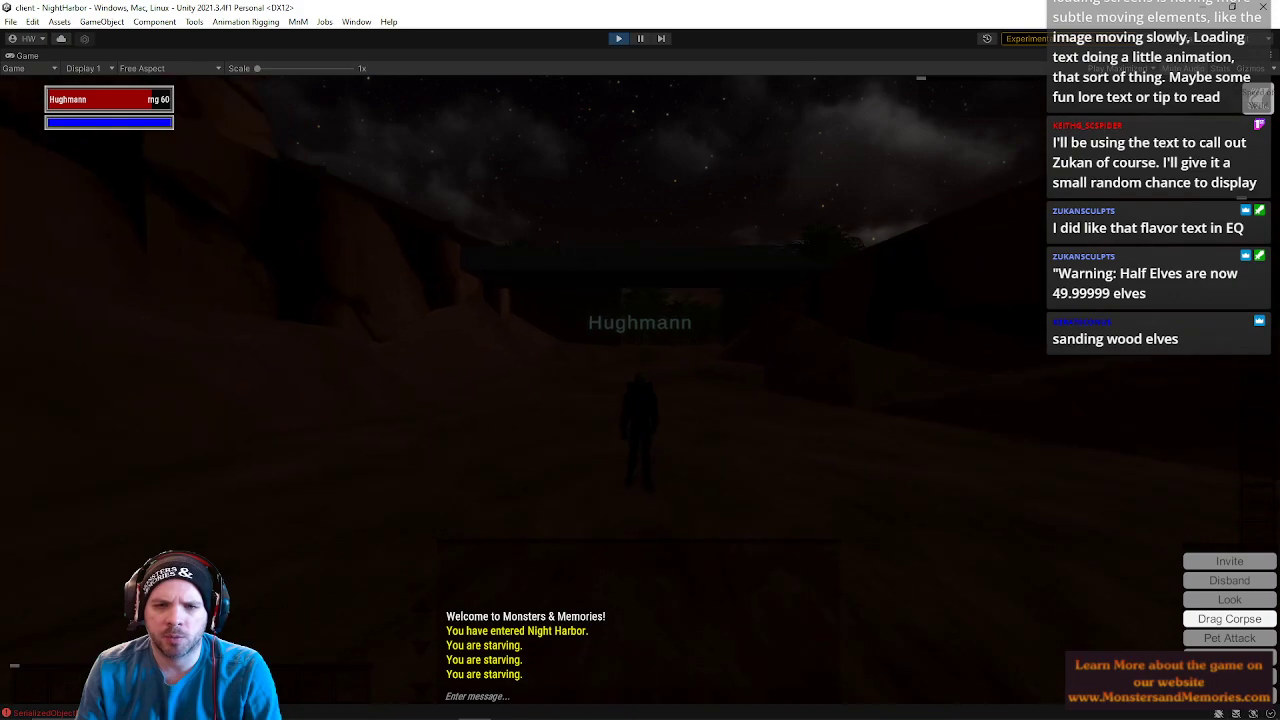
- Walk back through the canyon passage and across the sand between the palm trees toward the city wall
{"action": "key", "text": "w"}
{"action": "right_click_drag", "start_coordinate": [393, 488], "coordinate": [480, 486]}
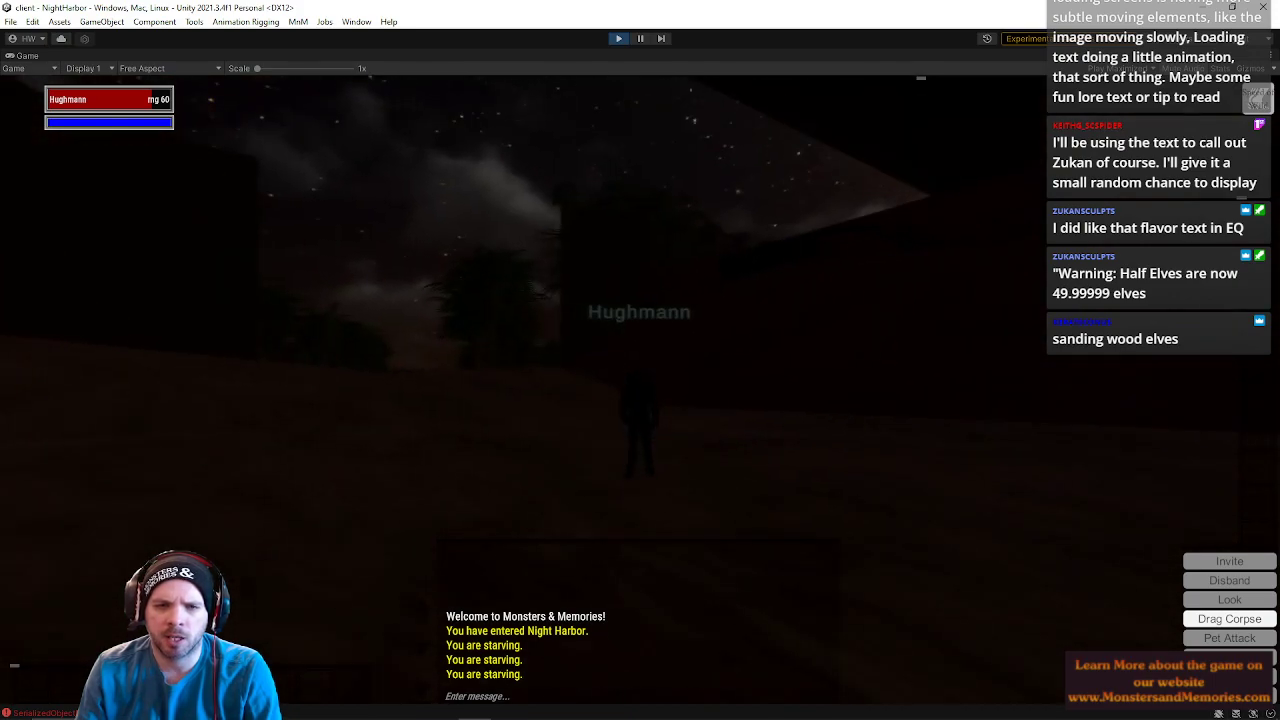
{"action": "key", "text": "w"}
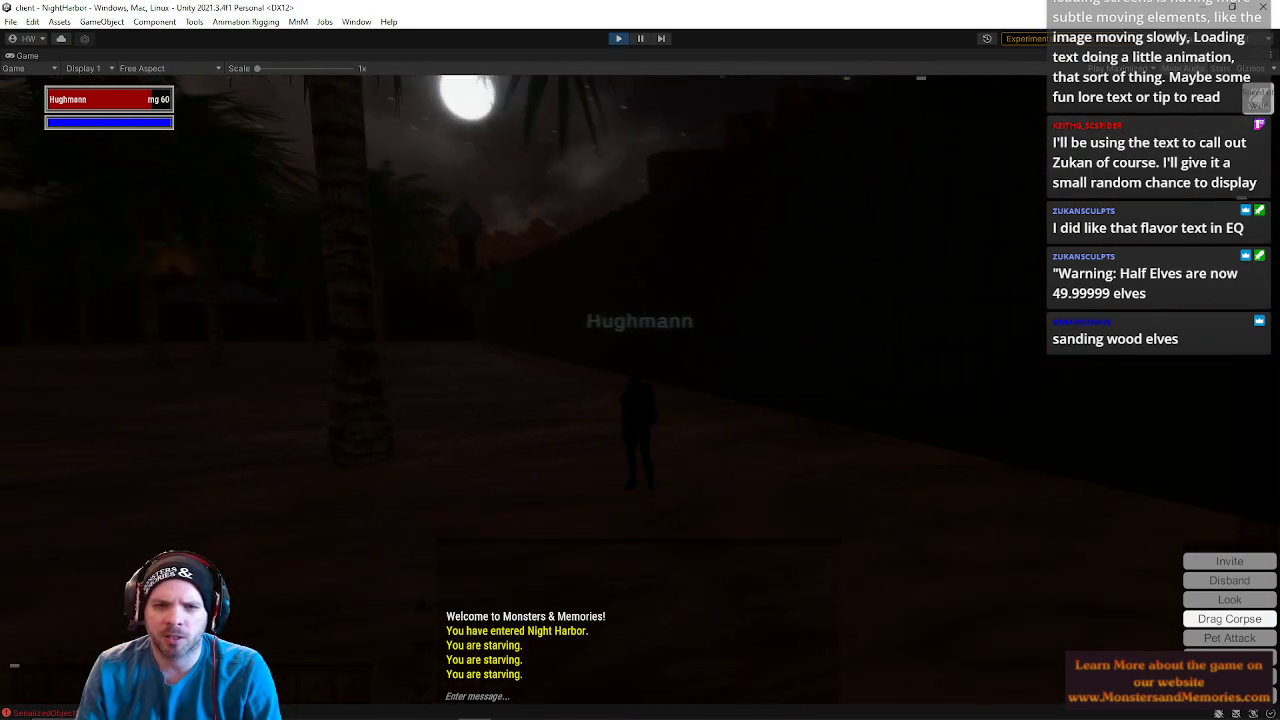
{"action": "key", "text": "w"}
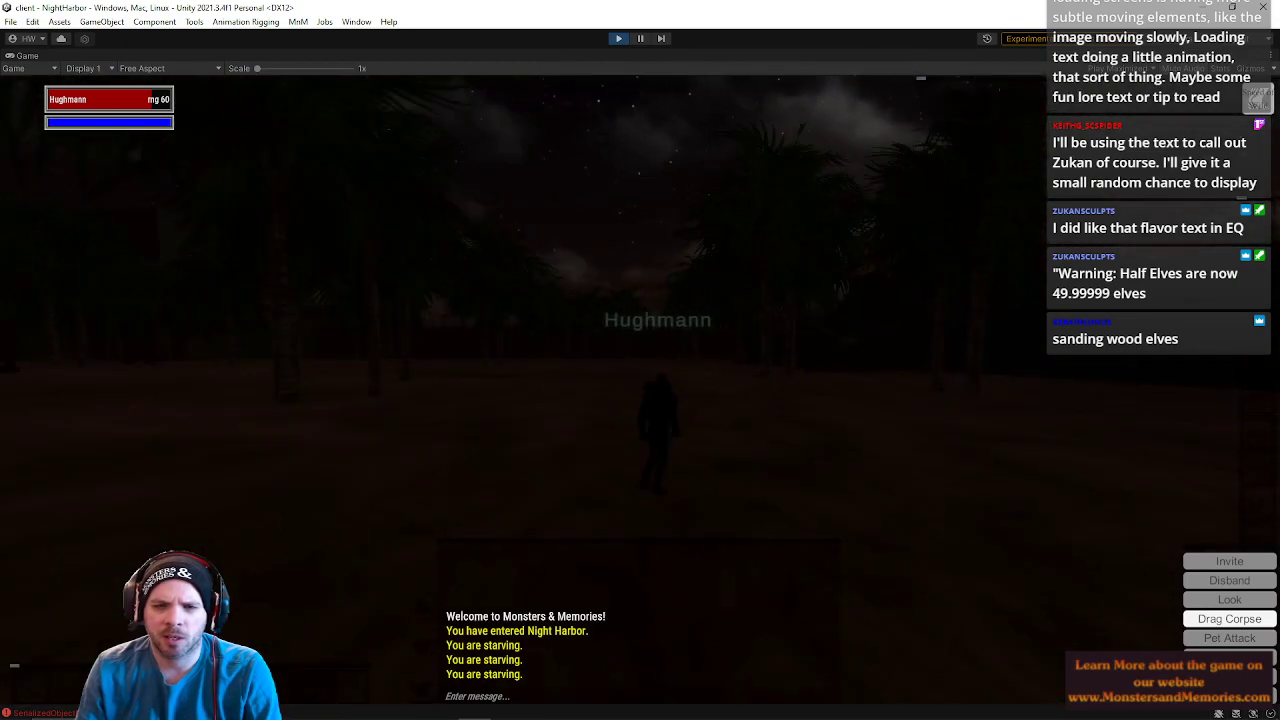
{"action": "key", "text": "w"}
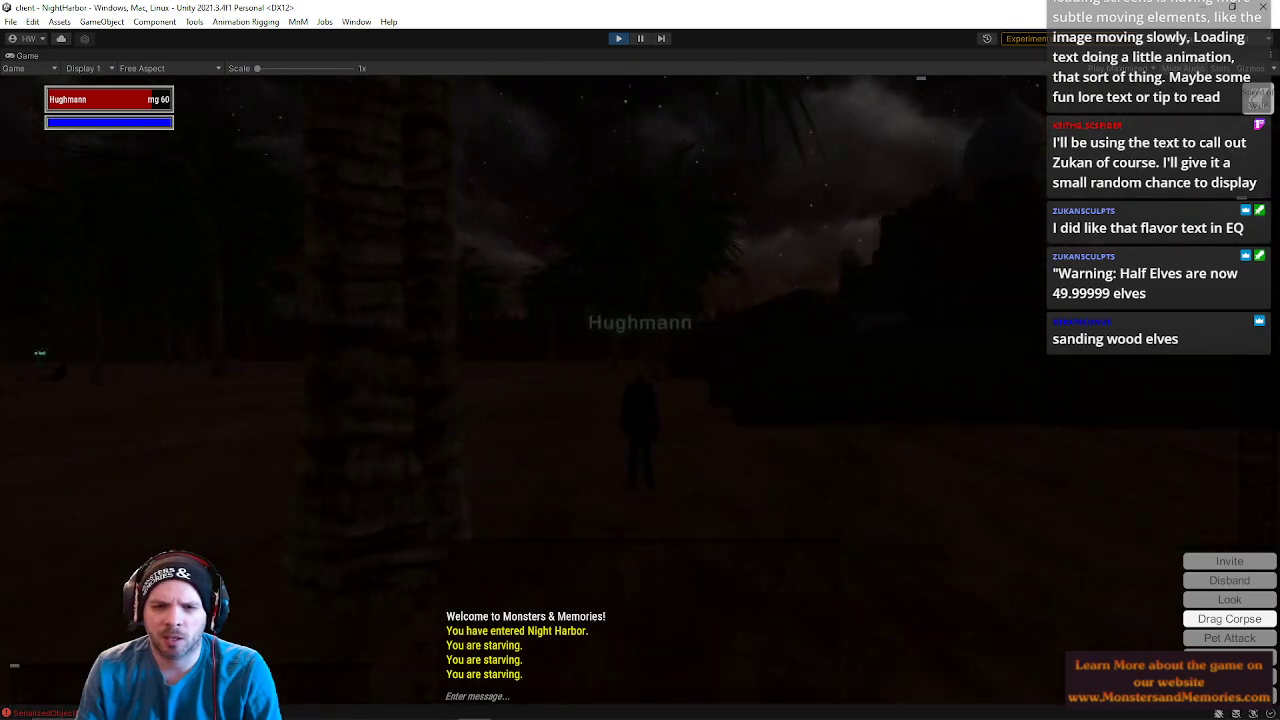
- Climb the wall stairs and follow the battlement walkway toward the large golden-domed building
{"action": "key", "text": "w"}
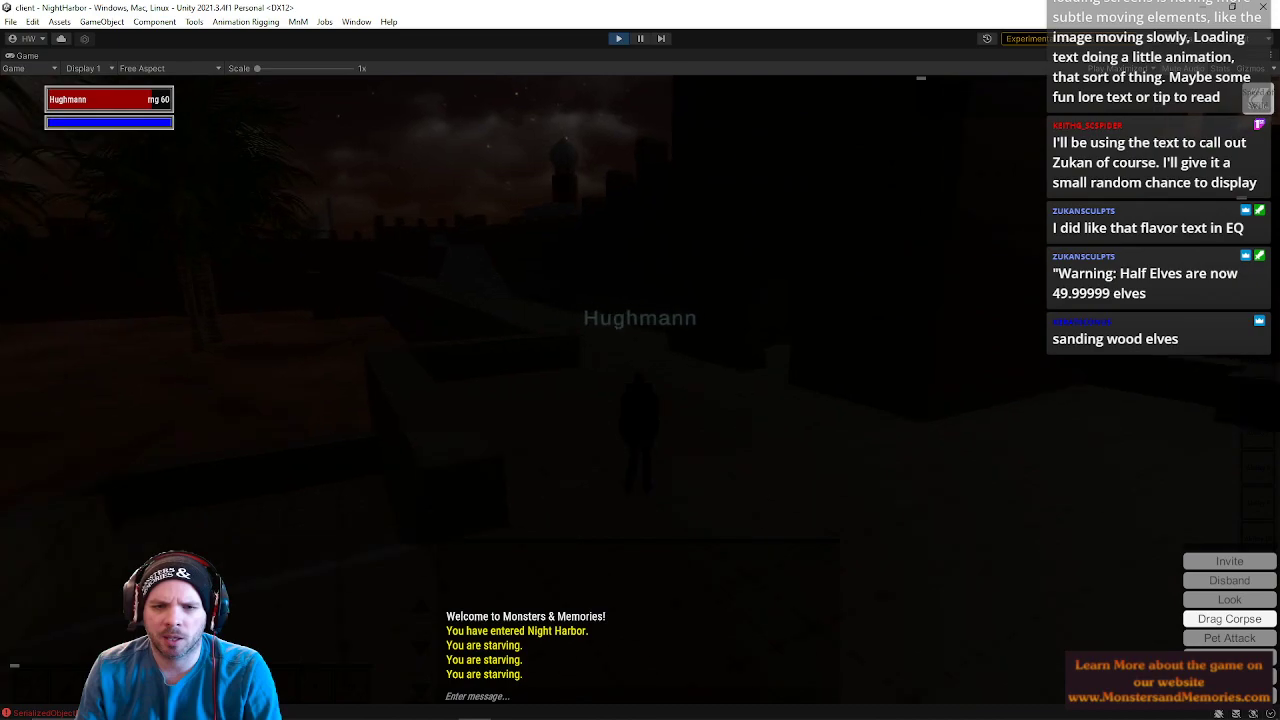
{"action": "key", "text": "w"}
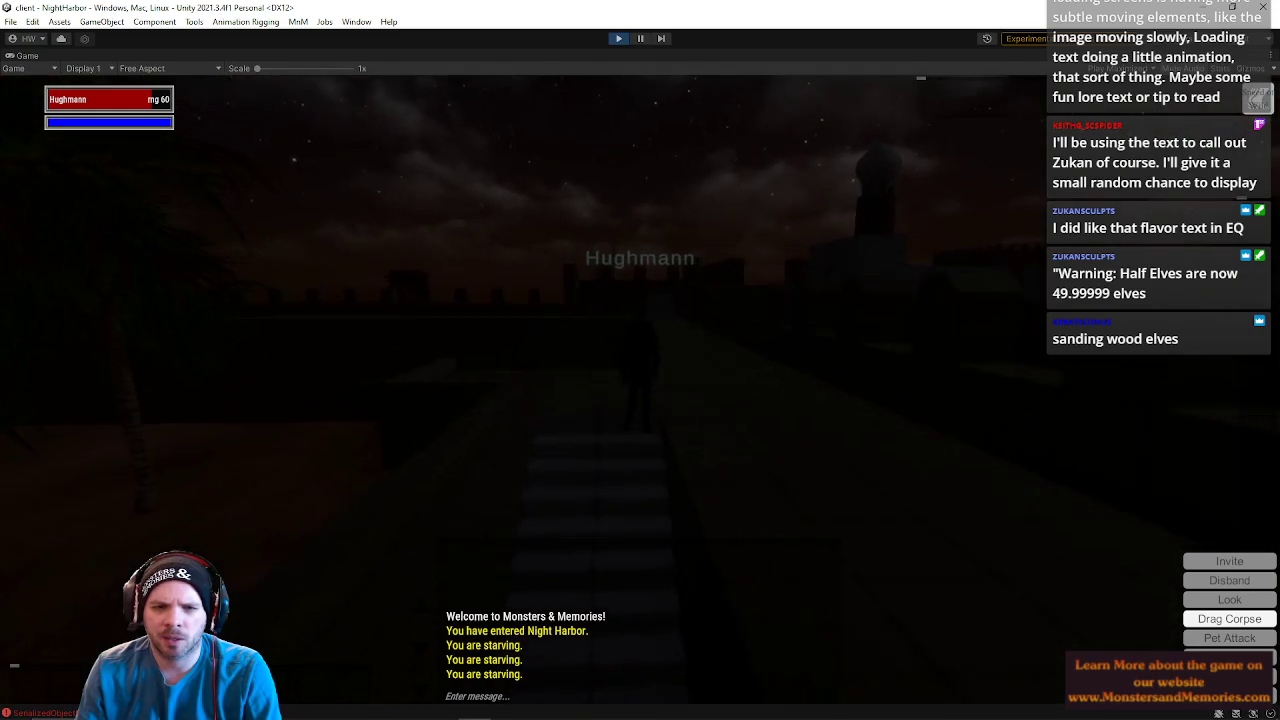
{"action": "key", "text": "w"}
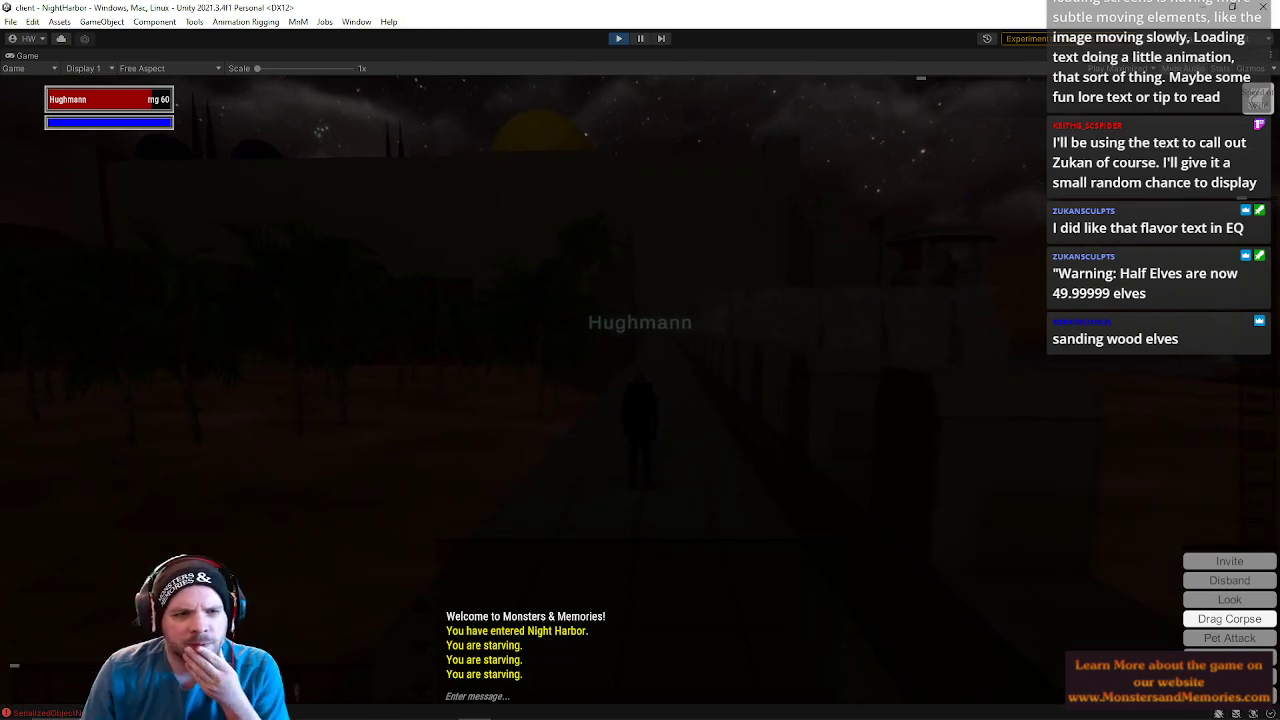
{"action": "key", "text": "w"}
{"action": "key", "text": "w"}
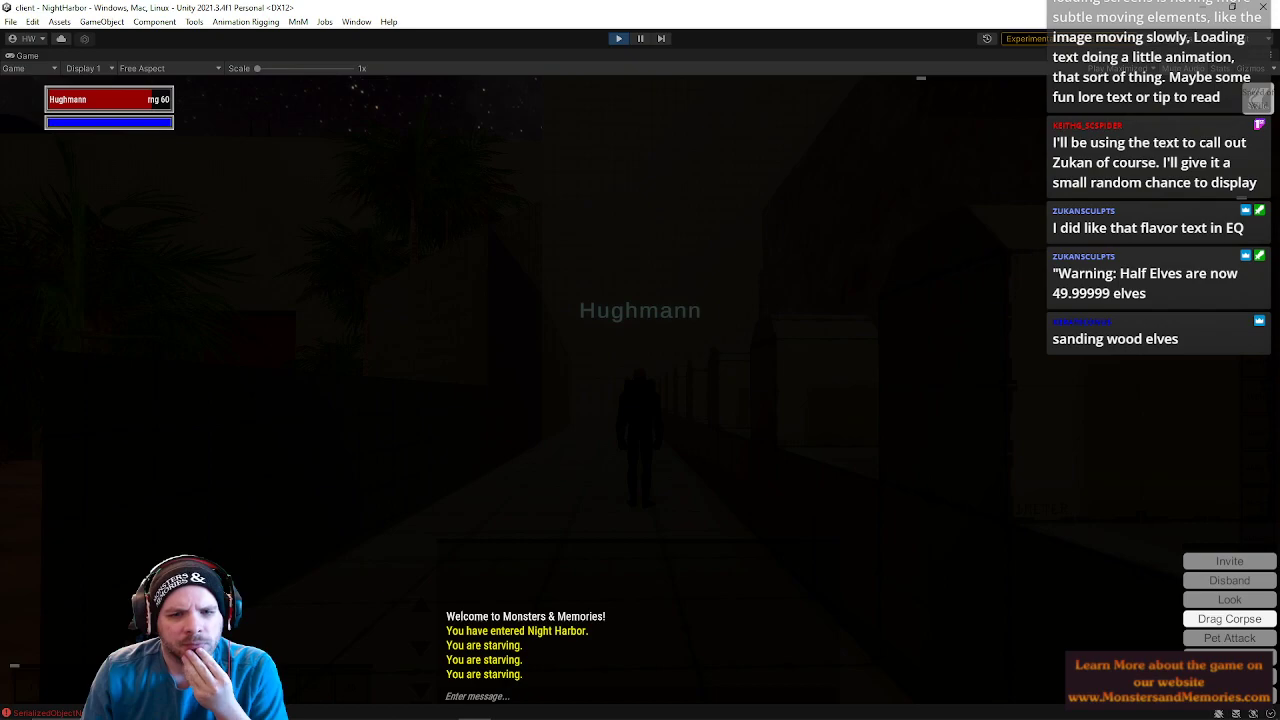
{"action": "key", "text": "w"}
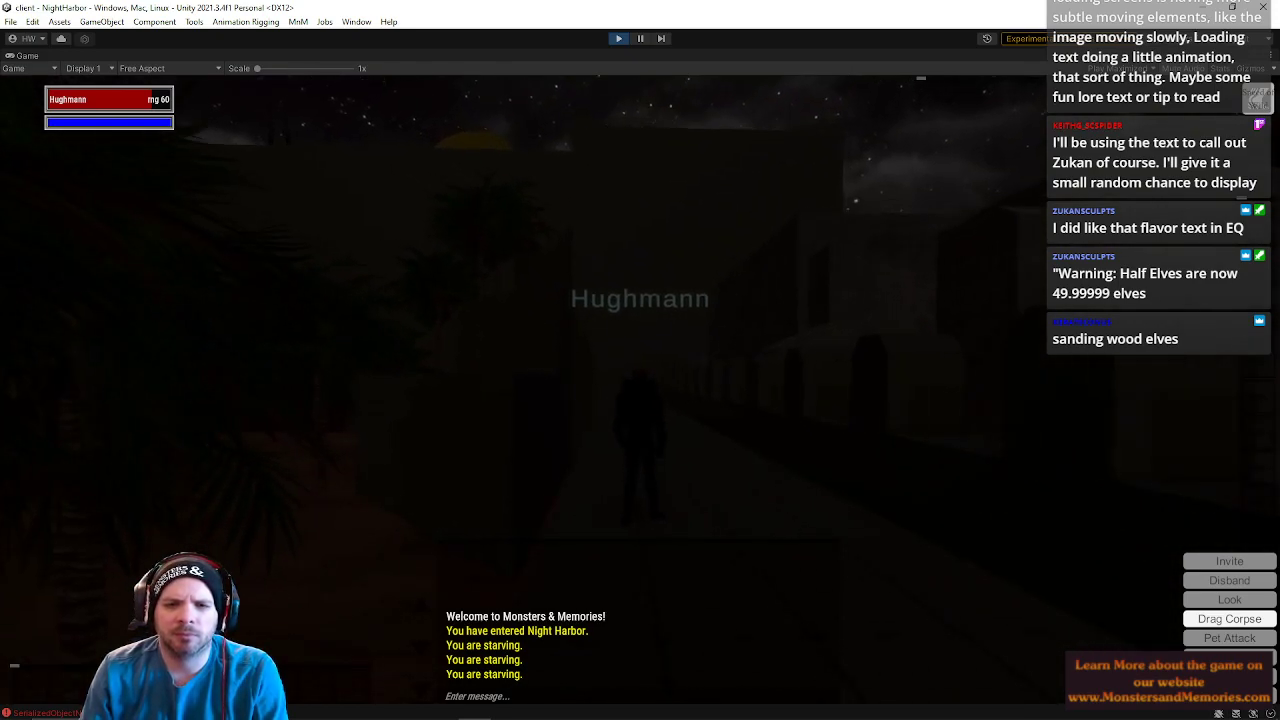
{"action": "key", "text": "w"}
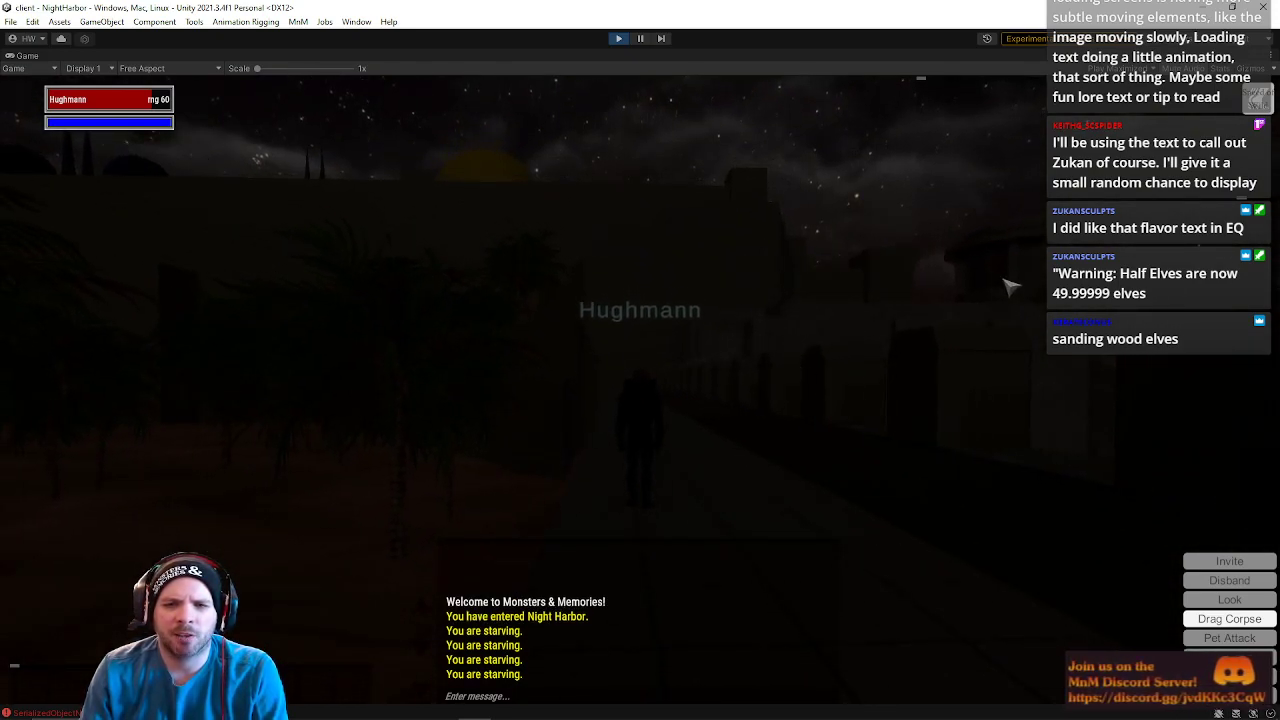
- Inspect the green terrace against the tall wall, and turn back onto the battlement walkway facing the city towers
{"action": "right_click_drag", "start_coordinate": [922, 293], "coordinate": [890, 315]}
{"action": "key", "text": "w"}
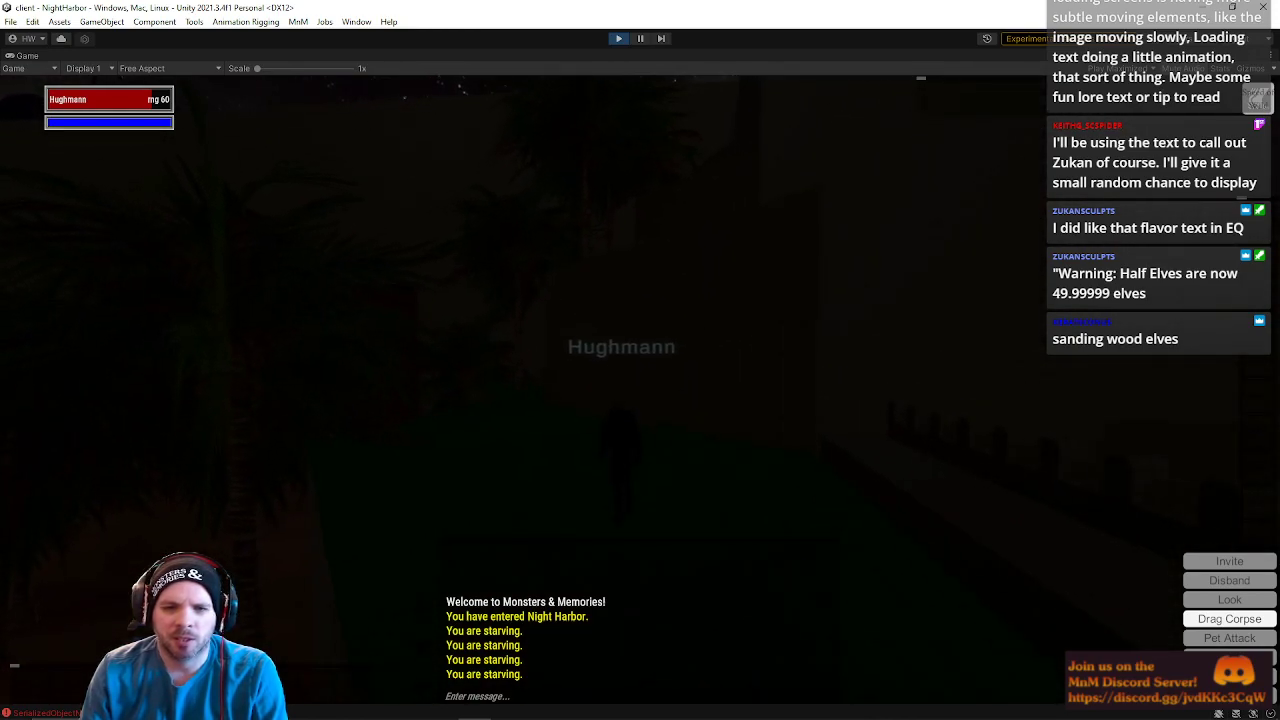
{"action": "key", "text": "w"}
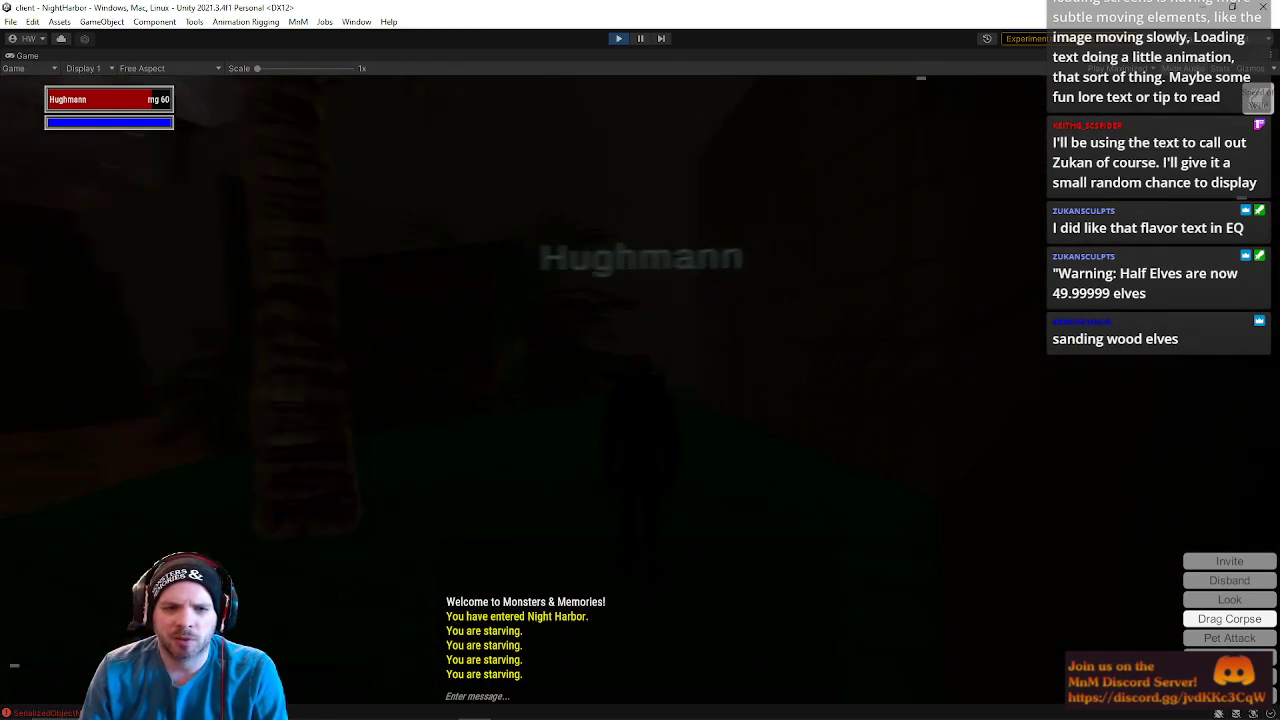
{"action": "key", "text": "w"}
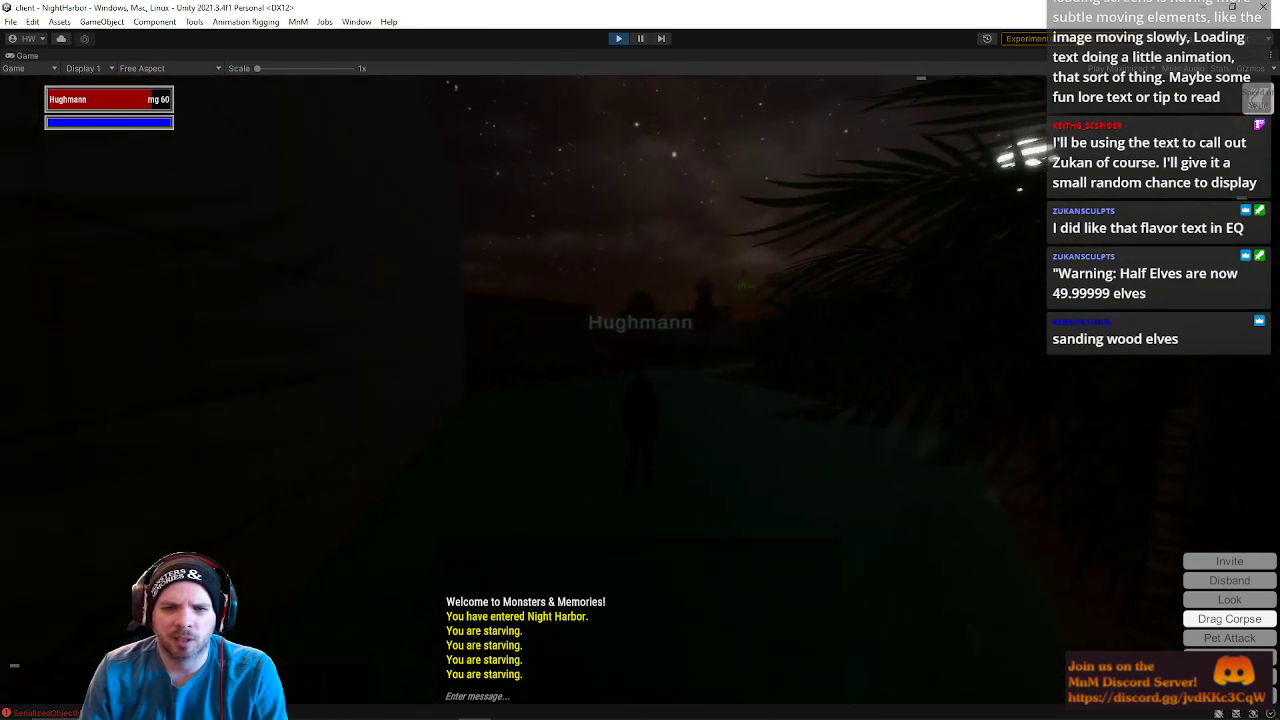
{"action": "key", "text": "w"}
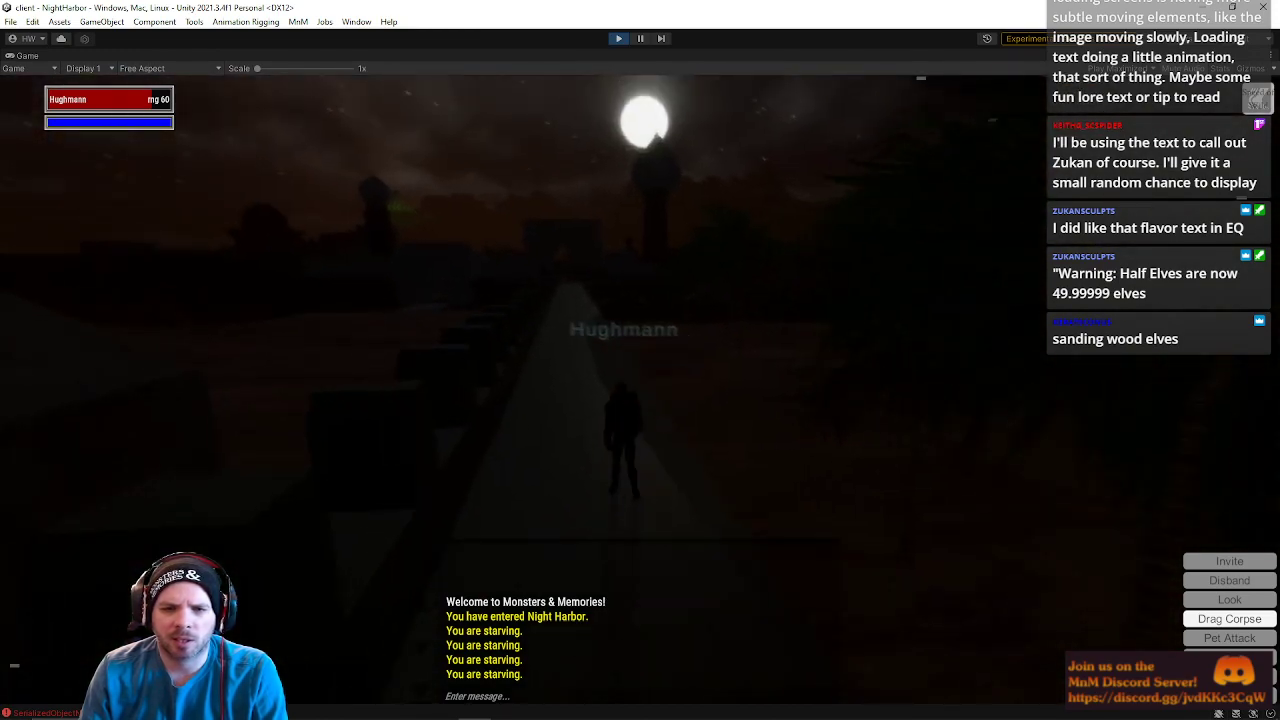
- Bring up the concept image of the planted terraces on the sandstone wall, study it, and move it away again
{"action": "mouse_move", "coordinate": [383, 707]}
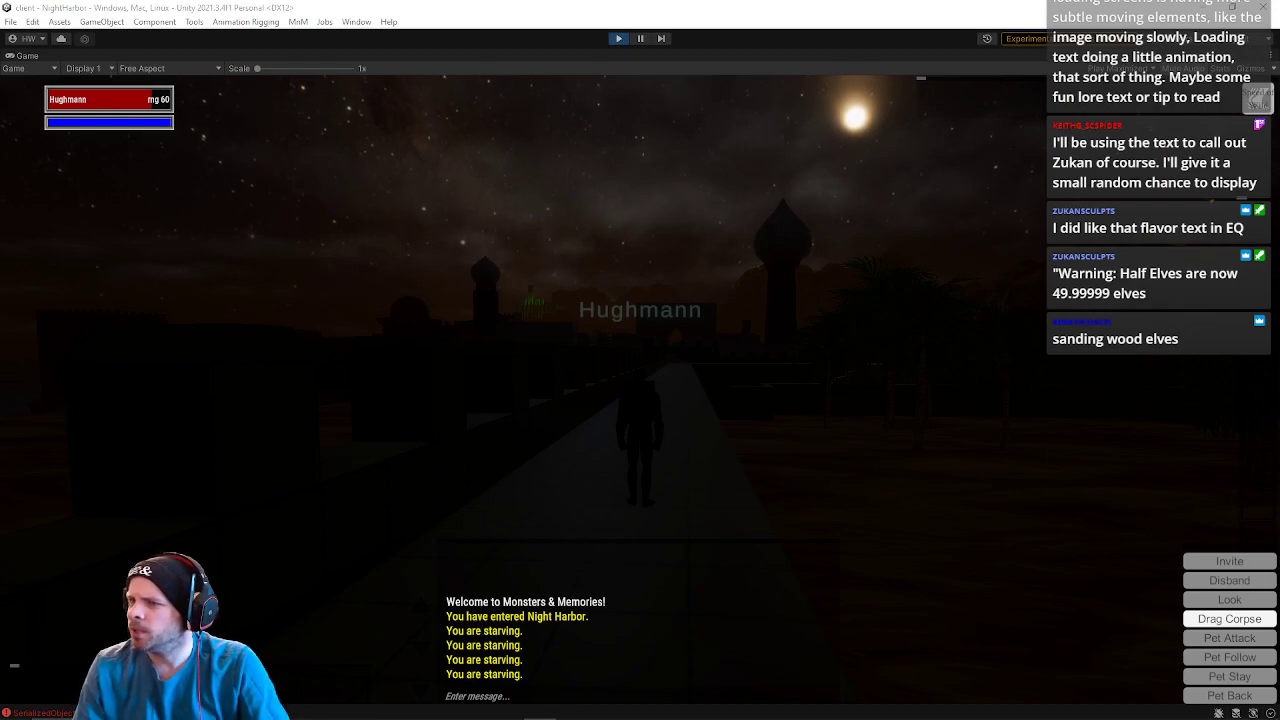
{"action": "left_click_drag", "start_coordinate": [1279, 22], "coordinate": [395, 82]}
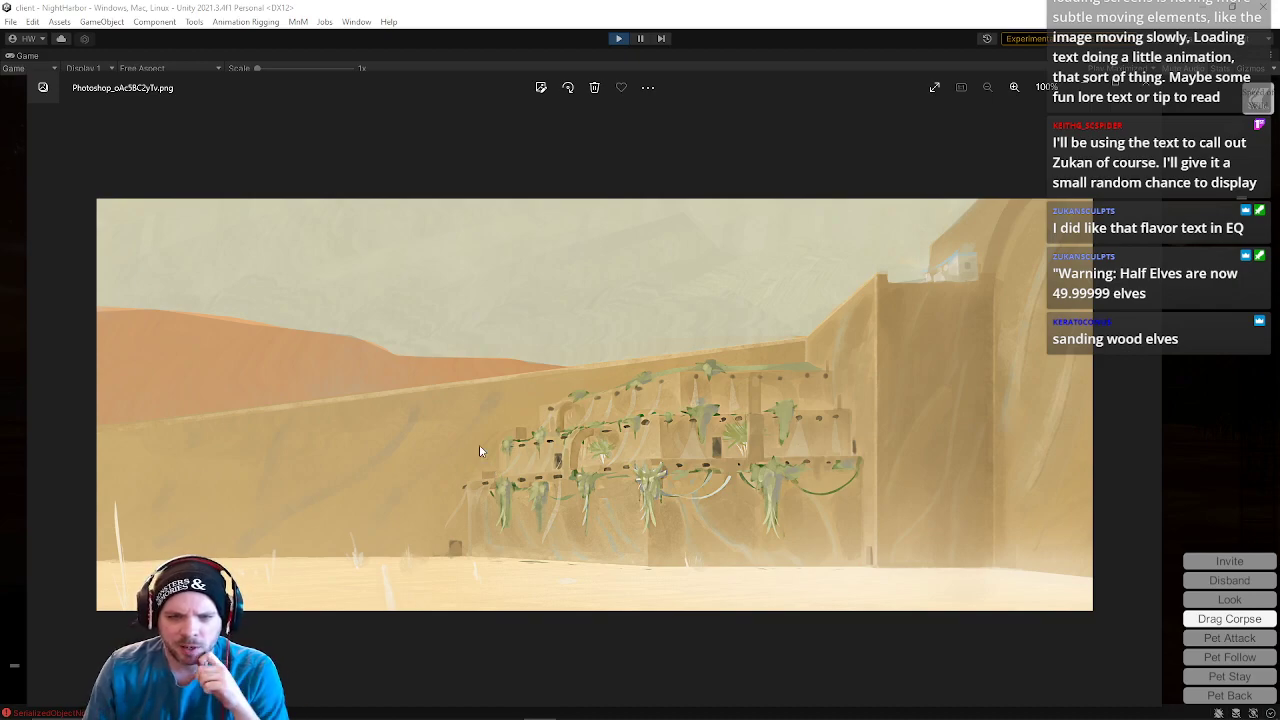
{"action": "left_click_drag", "start_coordinate": [741, 88], "coordinate": [1279, 104]}
- Walk and jump along the battlement walkway to the small staircase near the tower
{"action": "right_click_drag", "start_coordinate": [740, 360], "coordinate": [808, 305]}
{"action": "key", "text": "w"}
{"action": "key", "text": "space"}
{"action": "key", "text": "space"}
{"action": "key", "text": "w"}
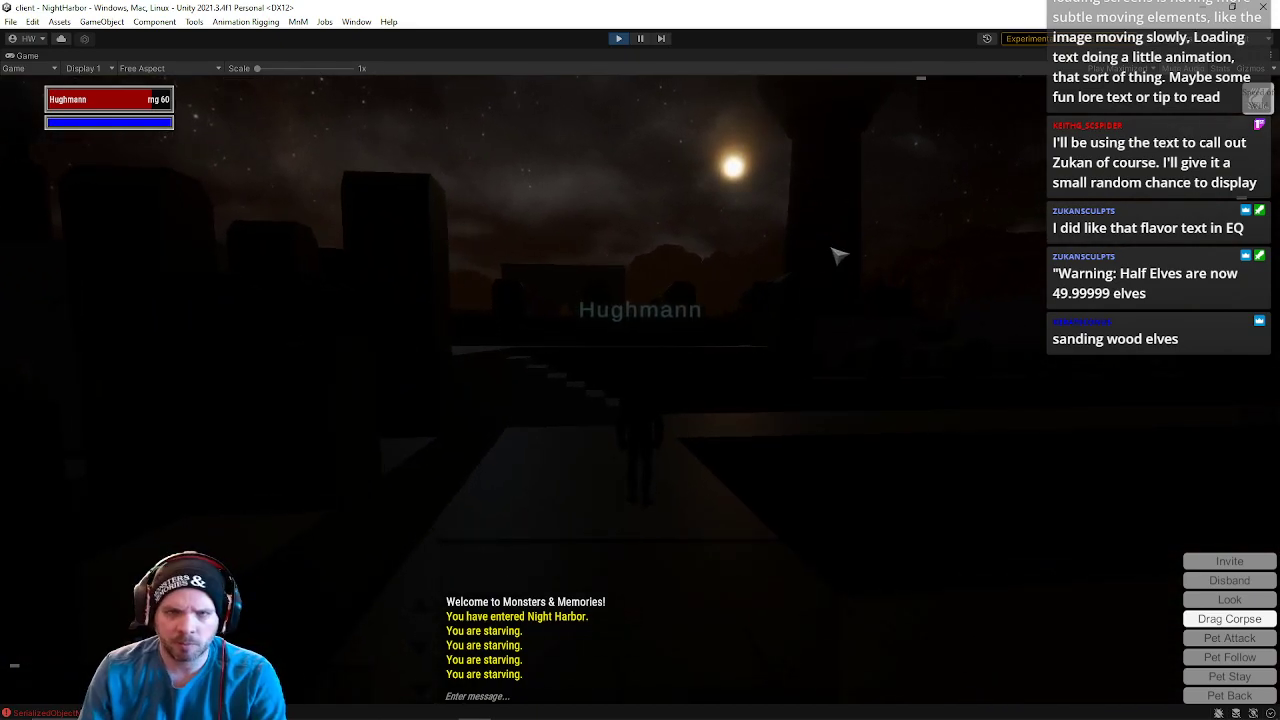
- Stop the play test and reopen the NightHarbor scene for editing
{"action": "left_click", "coordinate": [619, 39]}
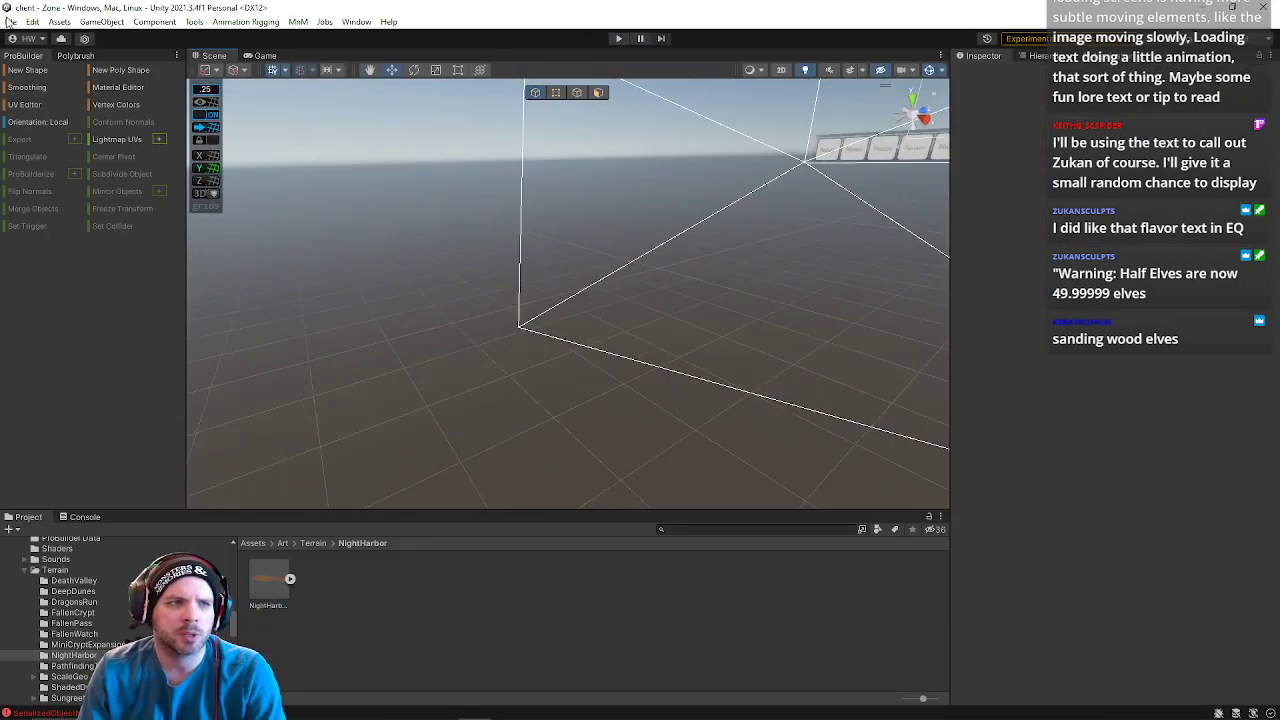
{"action": "left_click", "coordinate": [9, 22]}
{"action": "mouse_move", "coordinate": [100, 66]}
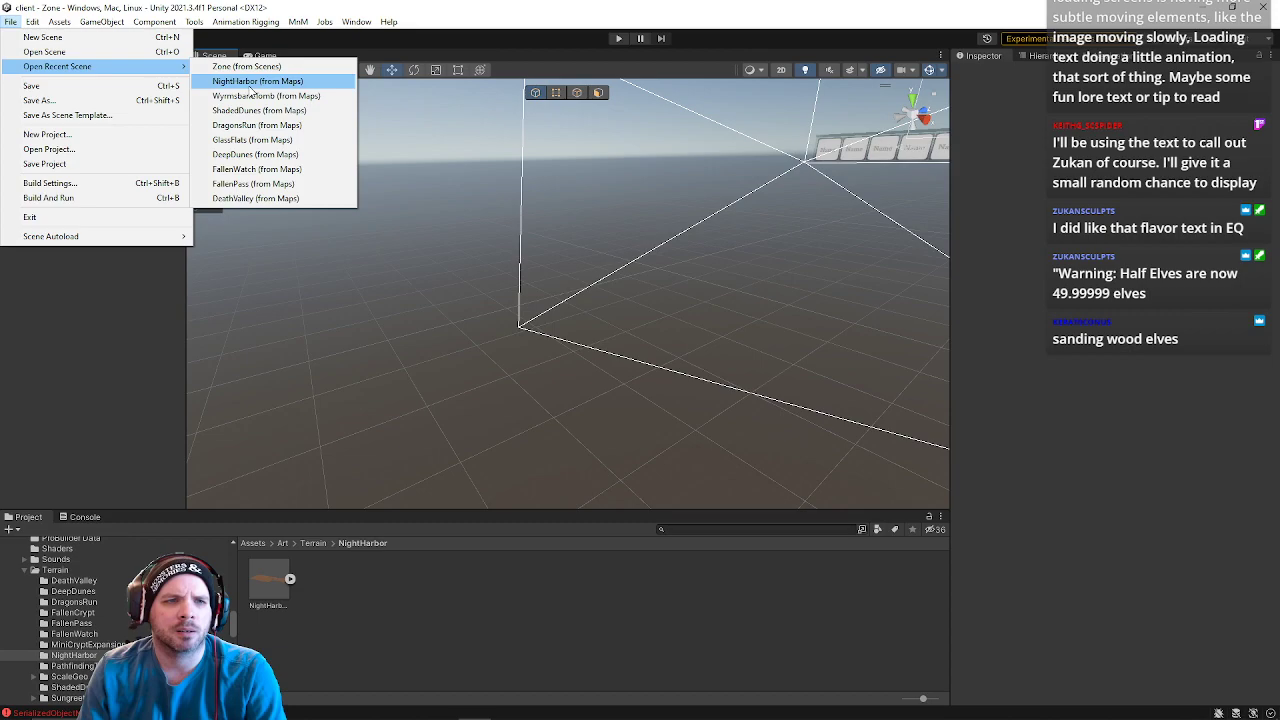
{"action": "left_click", "coordinate": [249, 84]}
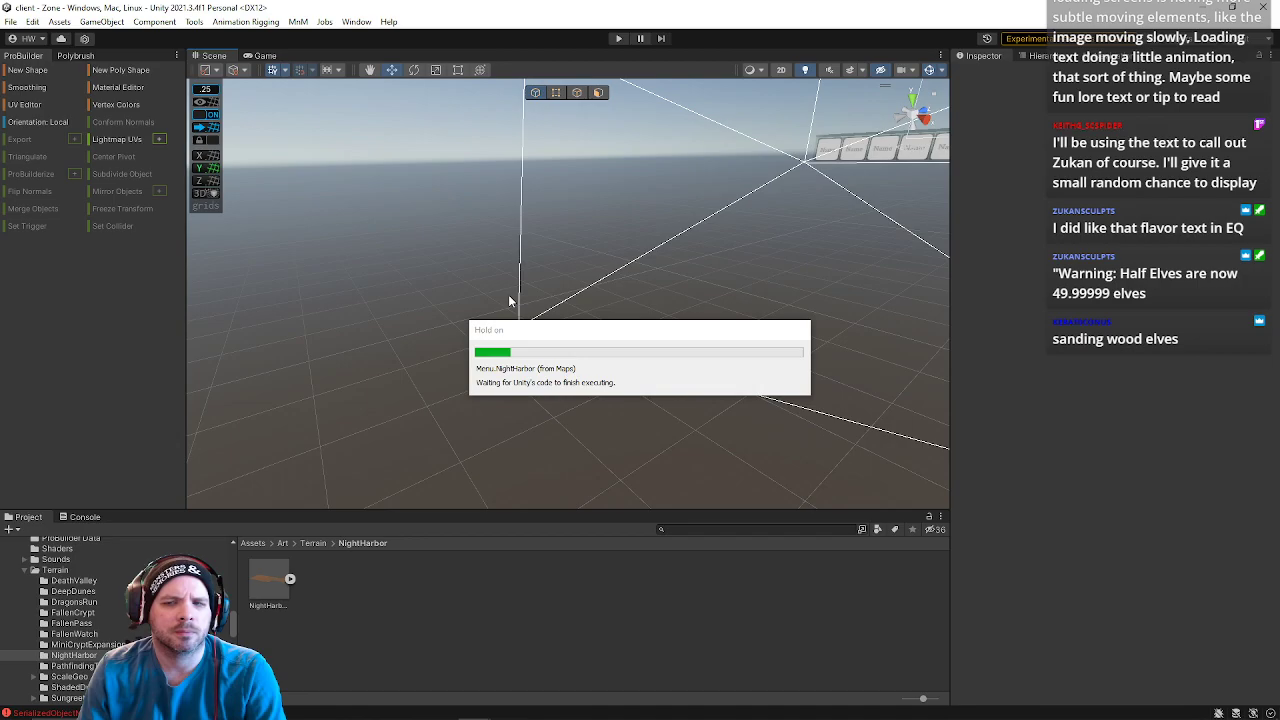
- Consult the terrace concept image and examine the stepped green terraces beside the tall palace wall in the scene
{"action": "right_click_drag", "start_coordinate": [512, 292], "coordinate": [61, 315]}
{"action": "key", "text": "w"}
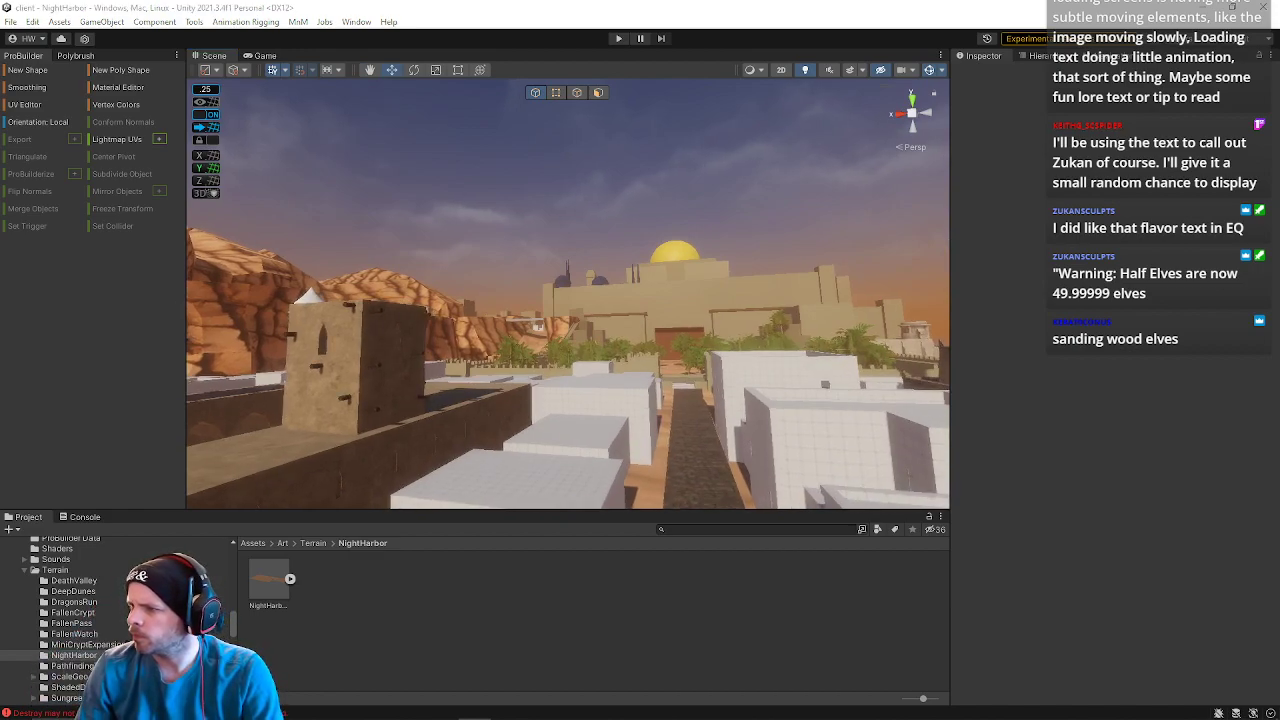
{"action": "left_click_drag", "start_coordinate": [1279, 125], "coordinate": [474, 116]}
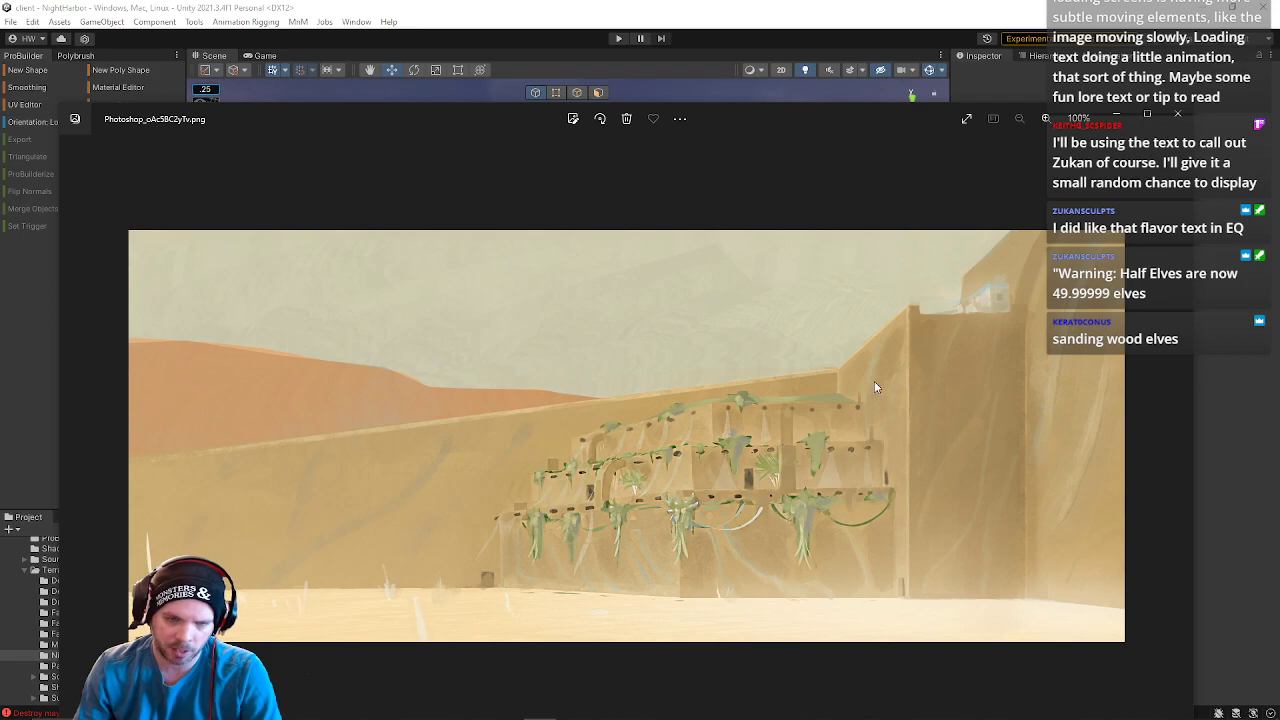
{"action": "left_click_drag", "start_coordinate": [766, 118], "coordinate": [1279, 122]}
{"action": "key", "text": "w"}
{"action": "right_click_drag", "start_coordinate": [912, 288], "coordinate": [740, 238]}
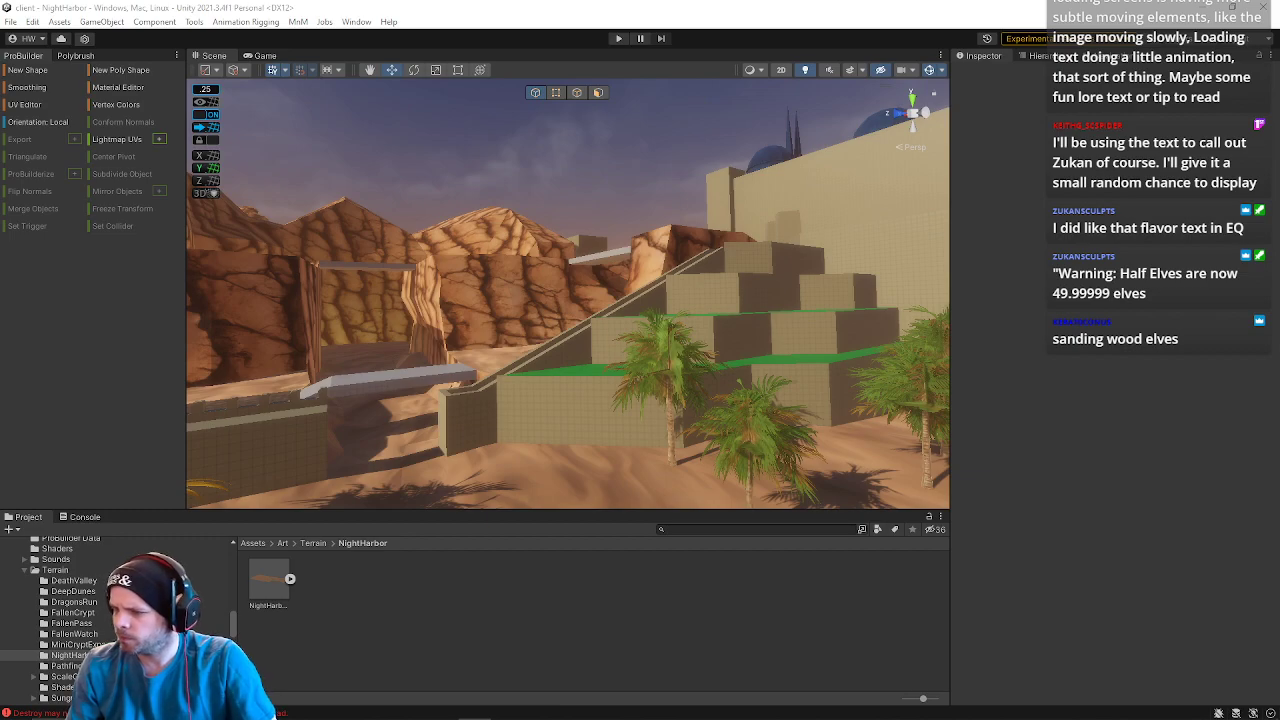
{"action": "key", "text": "w"}
{"action": "right_click_drag", "start_coordinate": [849, 337], "coordinate": [677, 379]}
{"action": "key", "text": "s"}
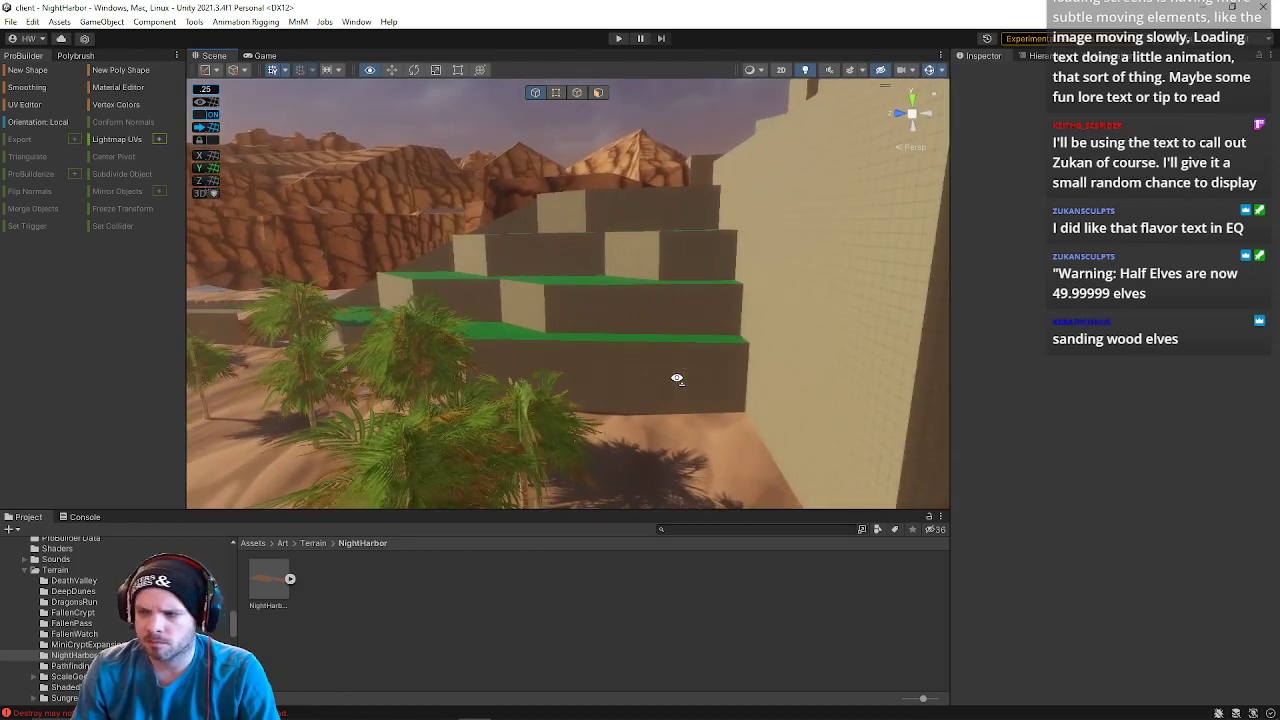
- Compare the terrace concept image with the modelled terraces up close, and inspect the stepped terrace block beside the sloping wall
{"action": "left_click_drag", "start_coordinate": [1279, 118], "coordinate": [580, 87]}
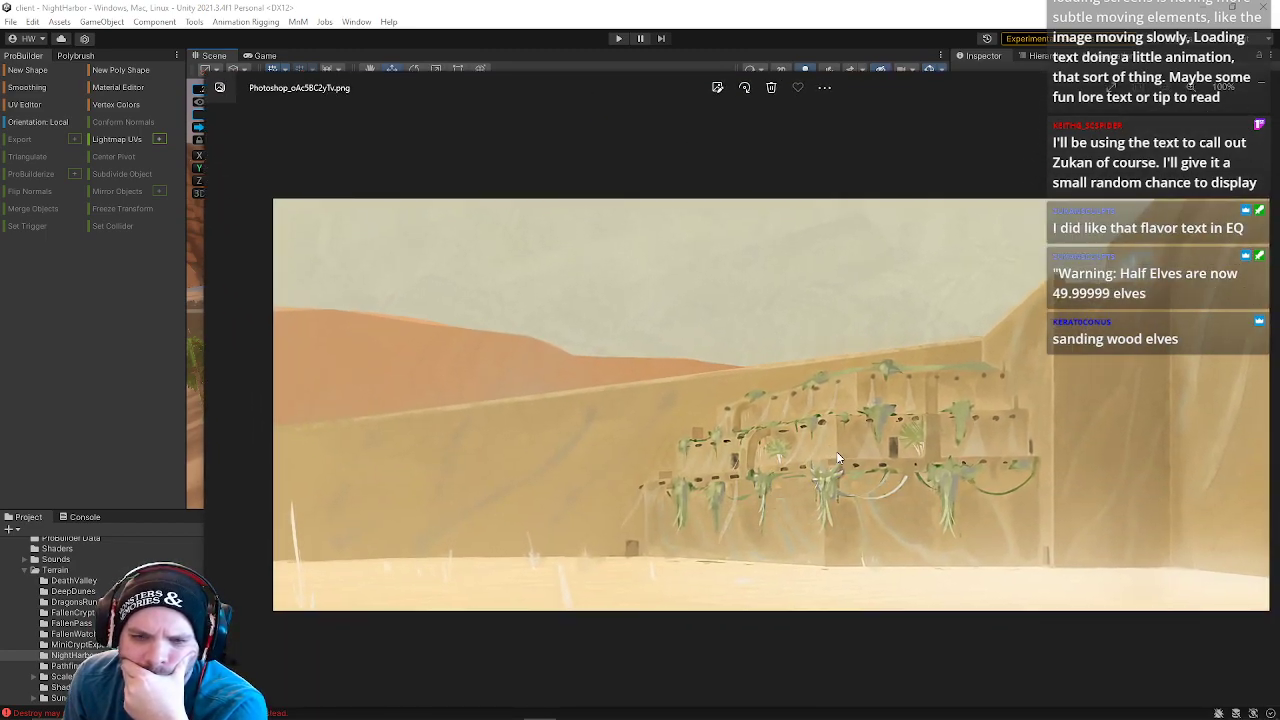
{"action": "left_click_drag", "start_coordinate": [632, 82], "coordinate": [1279, 126]}
{"action": "right_click_drag", "start_coordinate": [608, 228], "coordinate": [672, 220]}
{"action": "key", "text": "w"}
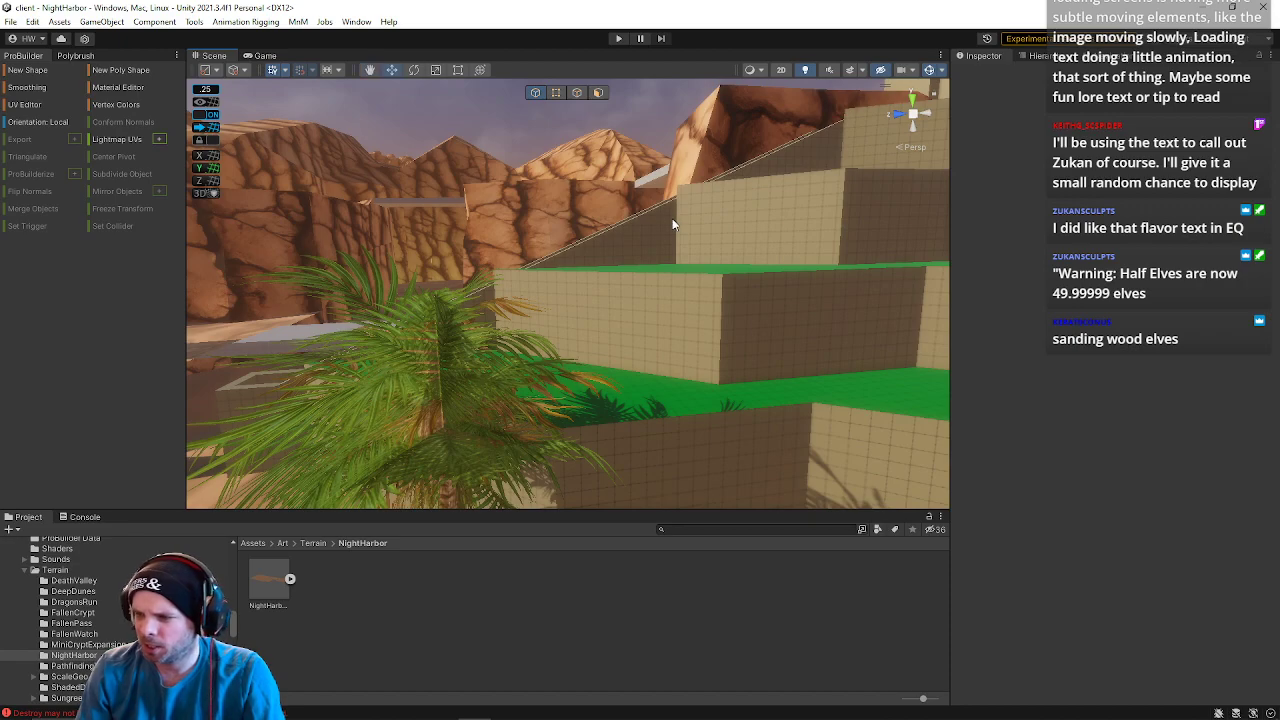
{"action": "right_click_drag", "start_coordinate": [705, 405], "coordinate": [931, 439]}
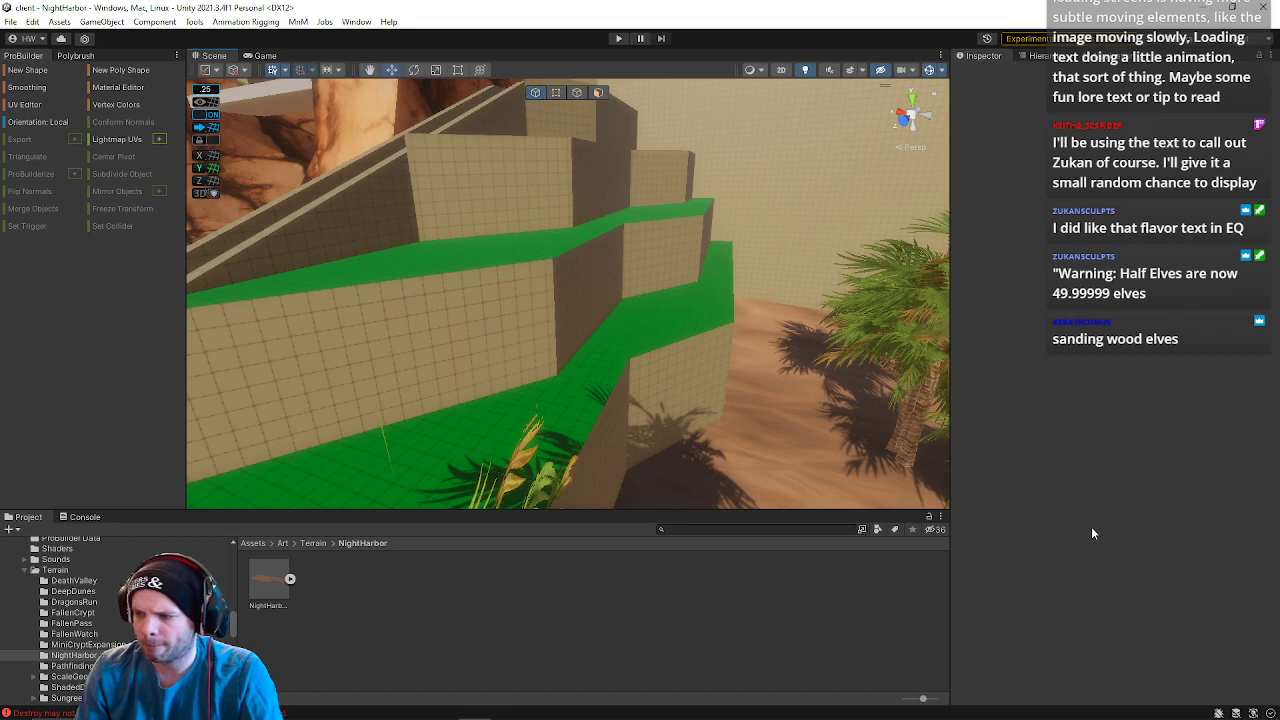
{"action": "right_click_drag", "start_coordinate": [532, 384], "coordinate": [563, 383]}
{"action": "left_click", "coordinate": [563, 383]}
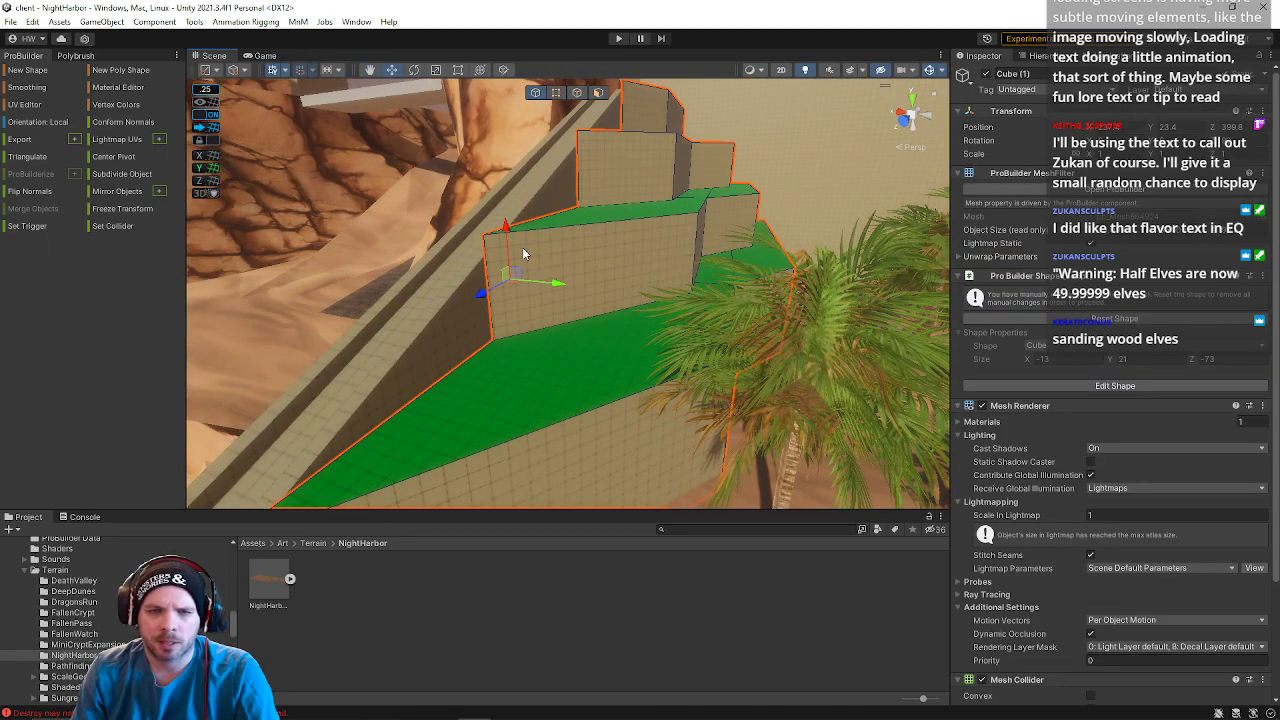
{"action": "right_click_drag", "start_coordinate": [723, 327], "coordinate": [629, 449]}
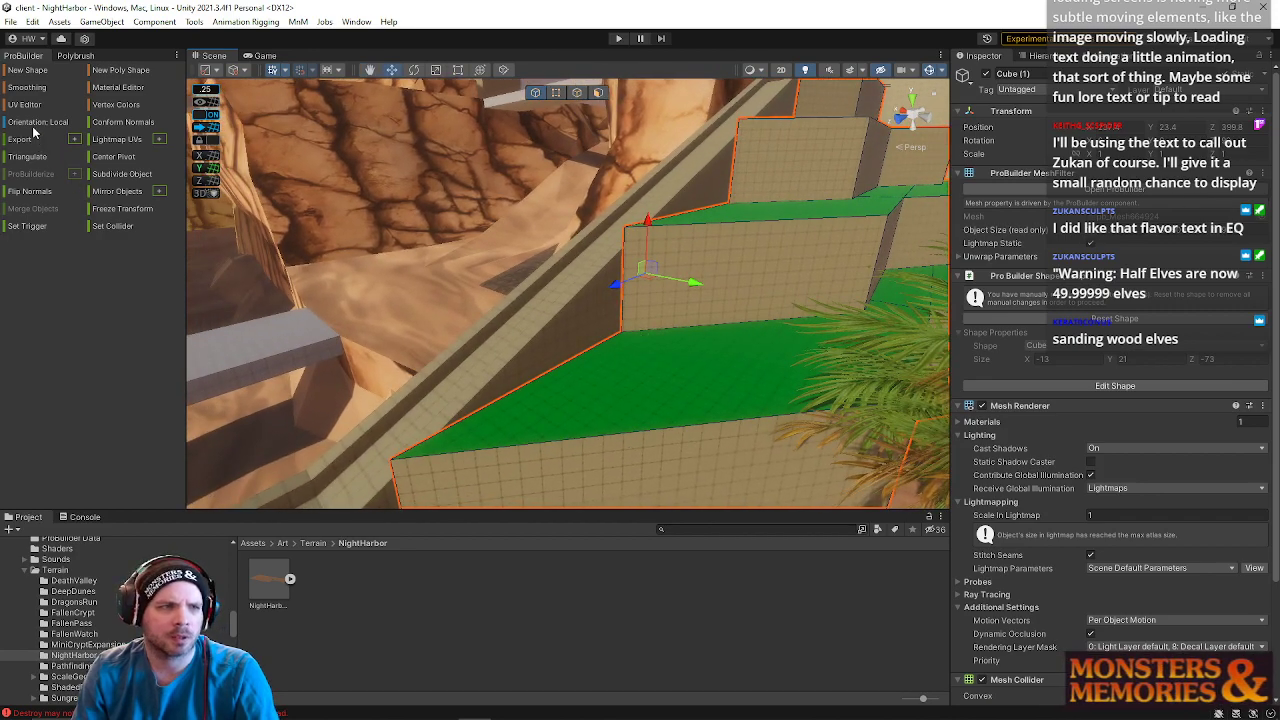
- Create a ProBuilder cube about 7.5 by 9.5 on the lower green terrace and set its height to 10
{"action": "left_click", "coordinate": [18, 71]}
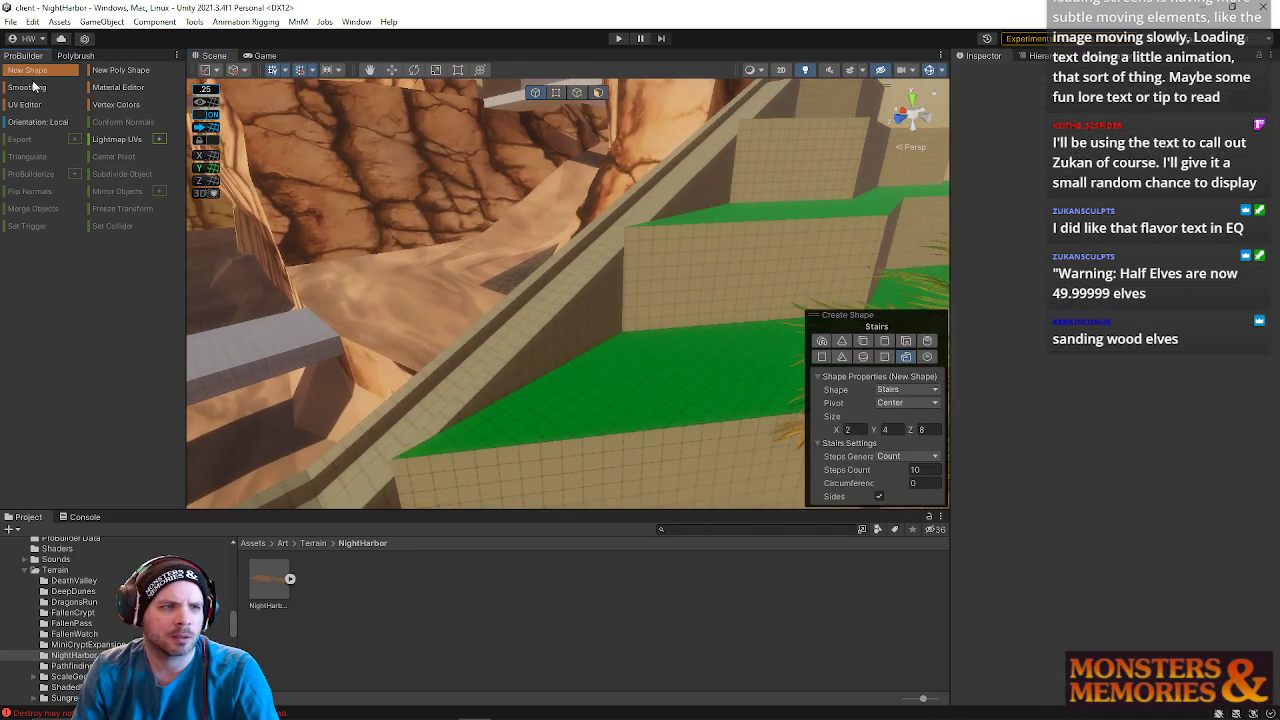
{"action": "left_click", "coordinate": [863, 343]}
{"action": "mouse_move", "coordinate": [594, 412]}
{"action": "left_mouse_down"}
{"action": "mouse_move", "coordinate": [633, 423]}
{"action": "mouse_move", "coordinate": [765, 386]}
{"action": "mouse_move", "coordinate": [769, 366]}
{"action": "left_mouse_up"}
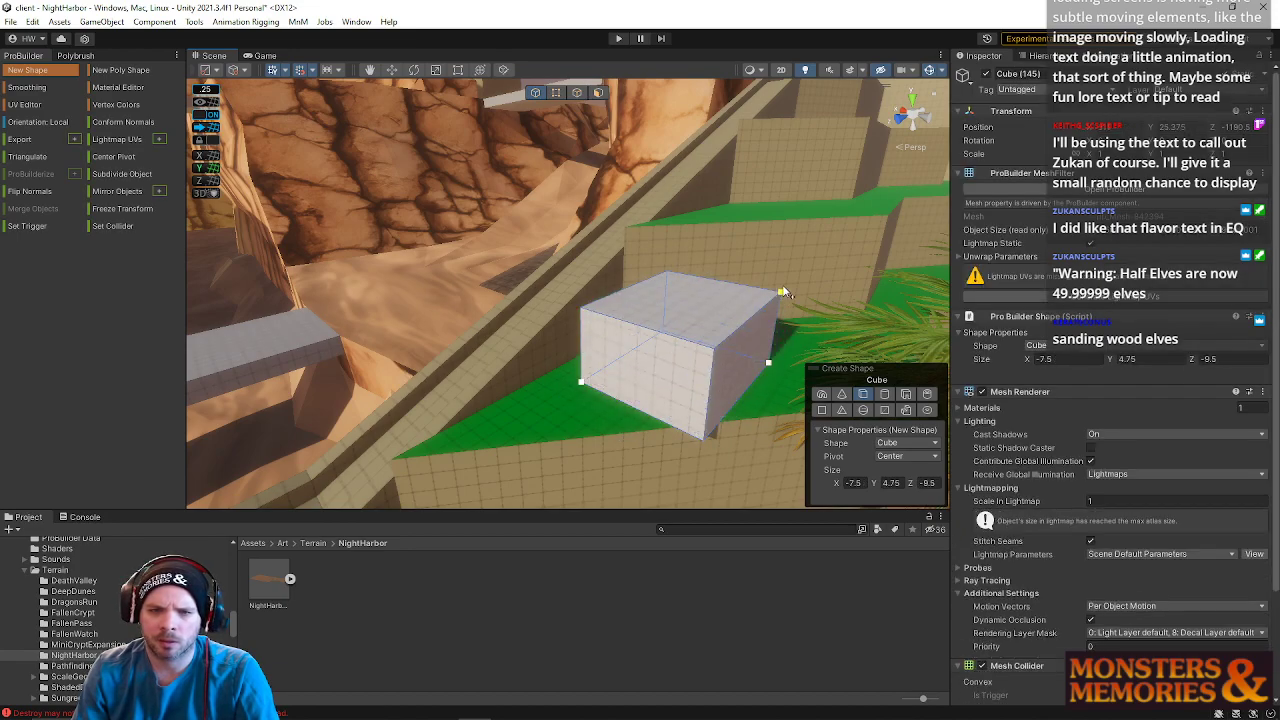
{"action": "left_click", "coordinate": [799, 221]}
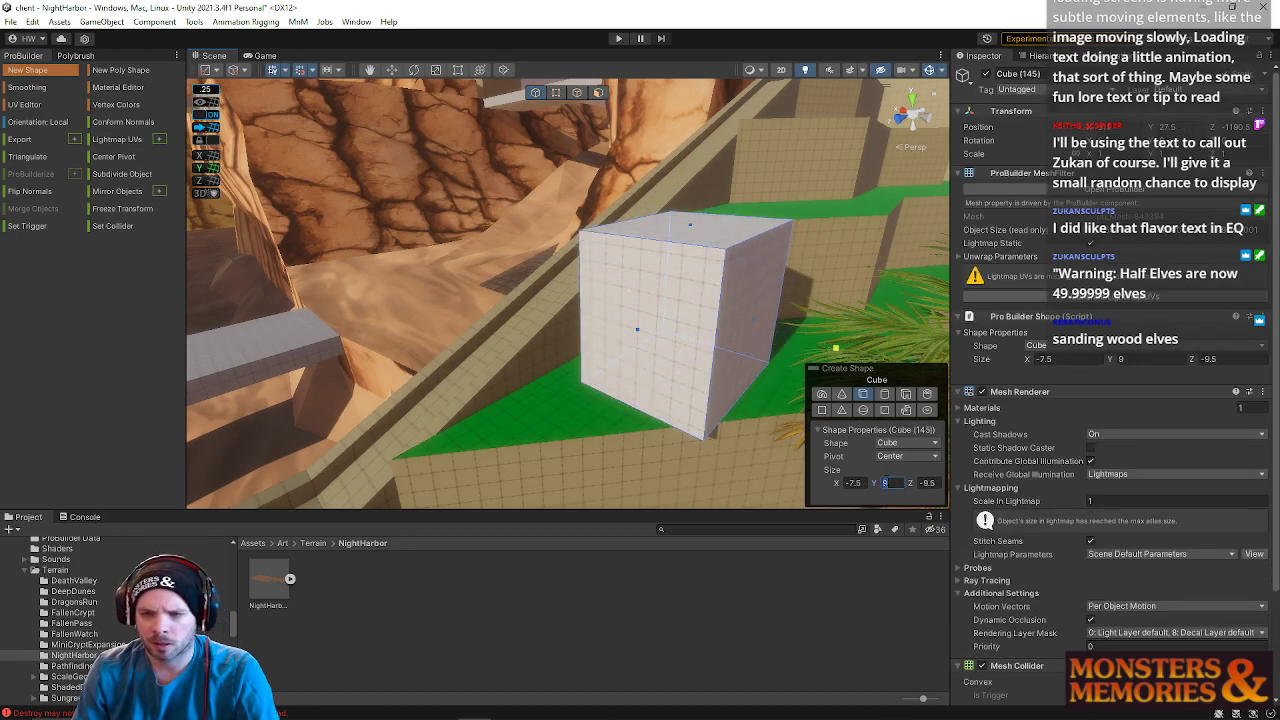
{"action": "type", "text": "10"}
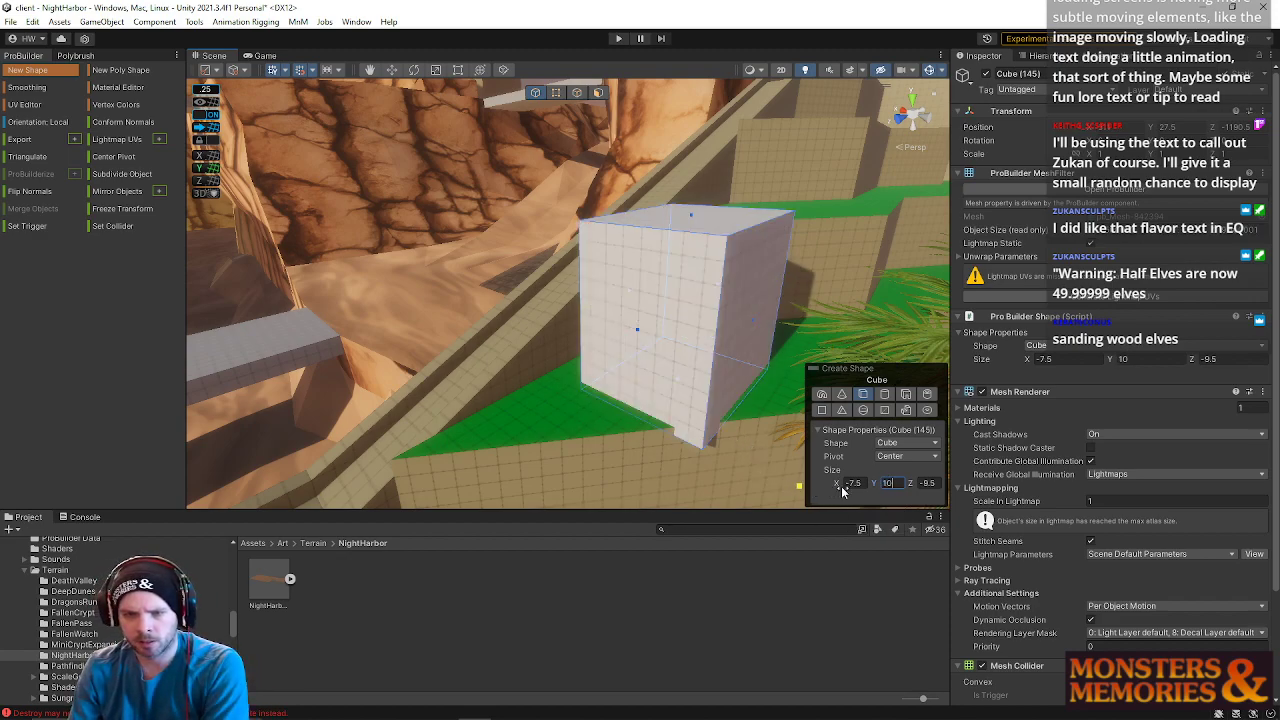
- Set the cube's size to 10 by 10 by 10 and lower it to Y 18 beside the lower terrace wall
{"action": "type", "text": "10"}
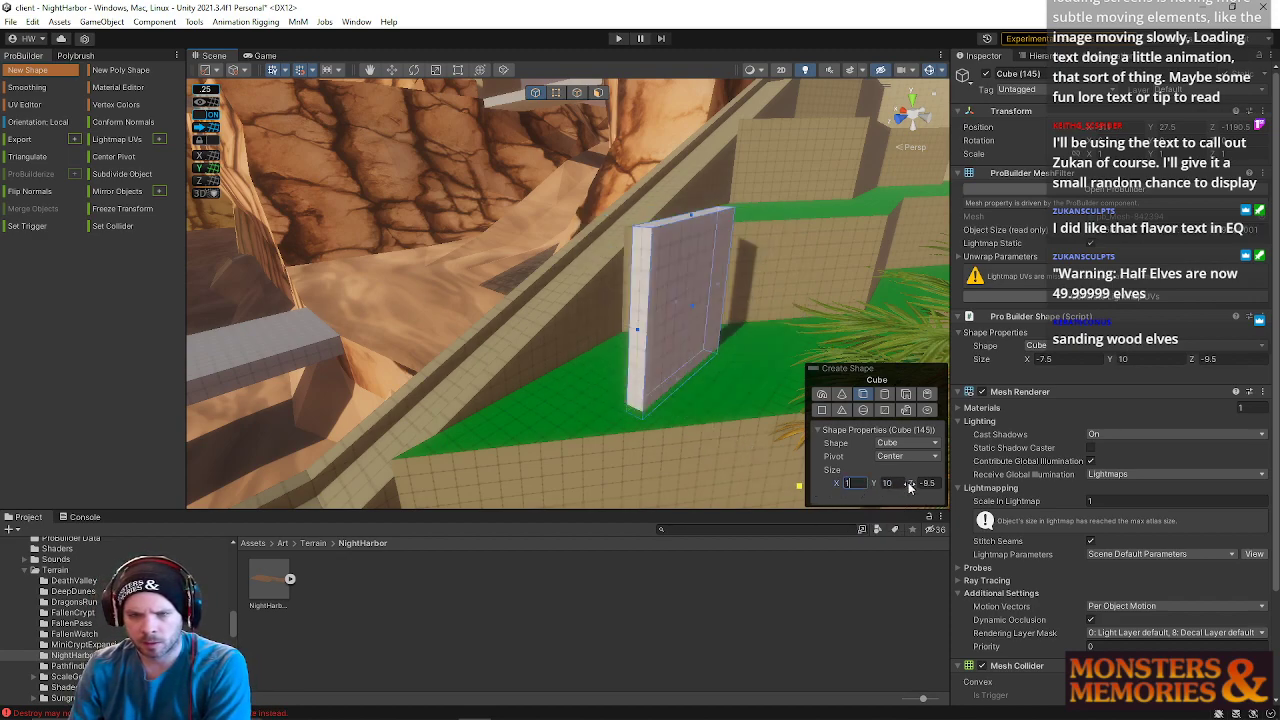
{"action": "type", "text": "10"}
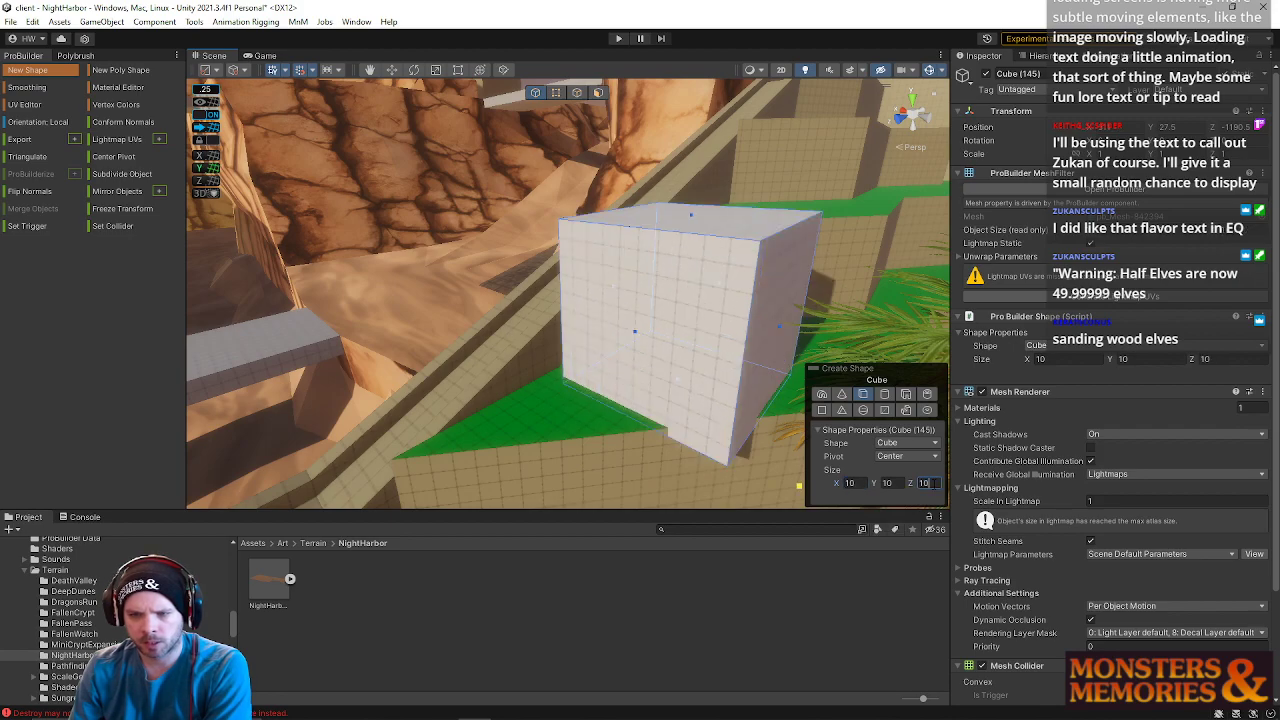
{"action": "key", "text": "Escape"}
{"action": "left_click_drag", "start_coordinate": [685, 252], "coordinate": [672, 422]}
{"action": "right_click_drag", "start_coordinate": [672, 422], "coordinate": [675, 284]}
{"action": "left_click_drag", "start_coordinate": [674, 280], "coordinate": [674, 277]}
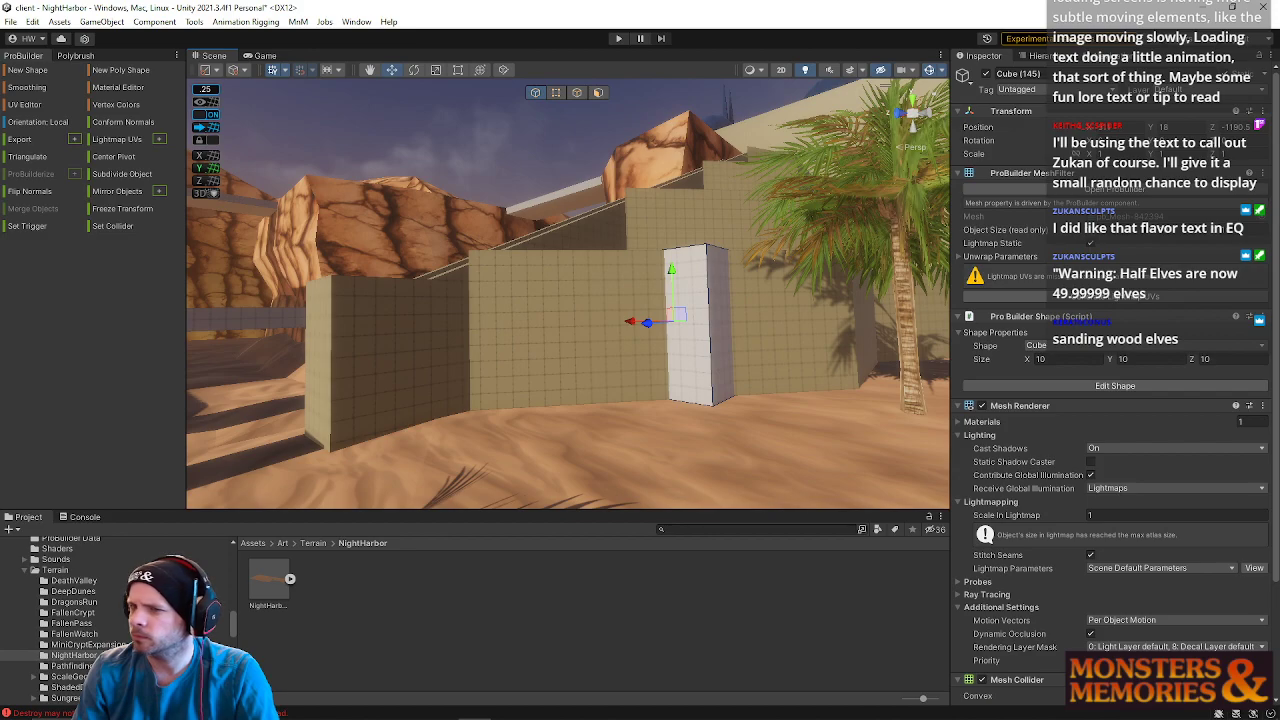
- Bring up the concept image for reference and move its window aside
{"action": "key", "text": "alt+Tab"}
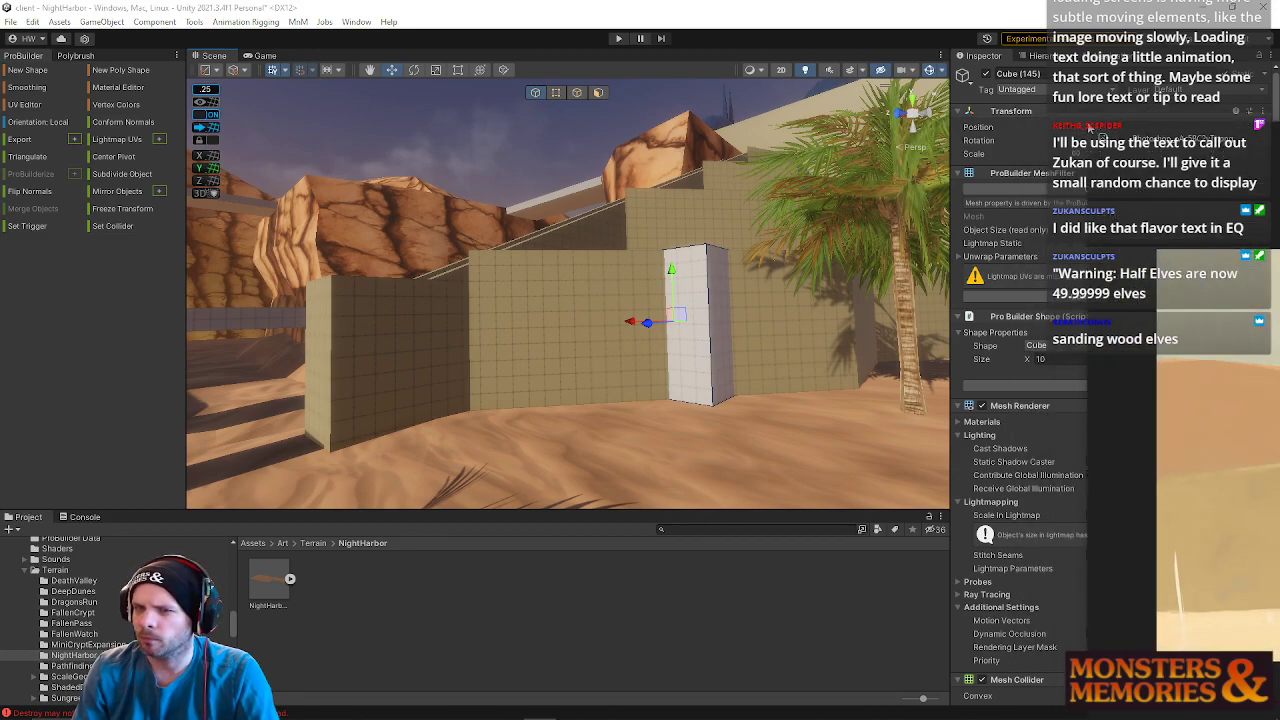
{"action": "left_click_drag", "start_coordinate": [1085, 122], "coordinate": [1279, 125]}
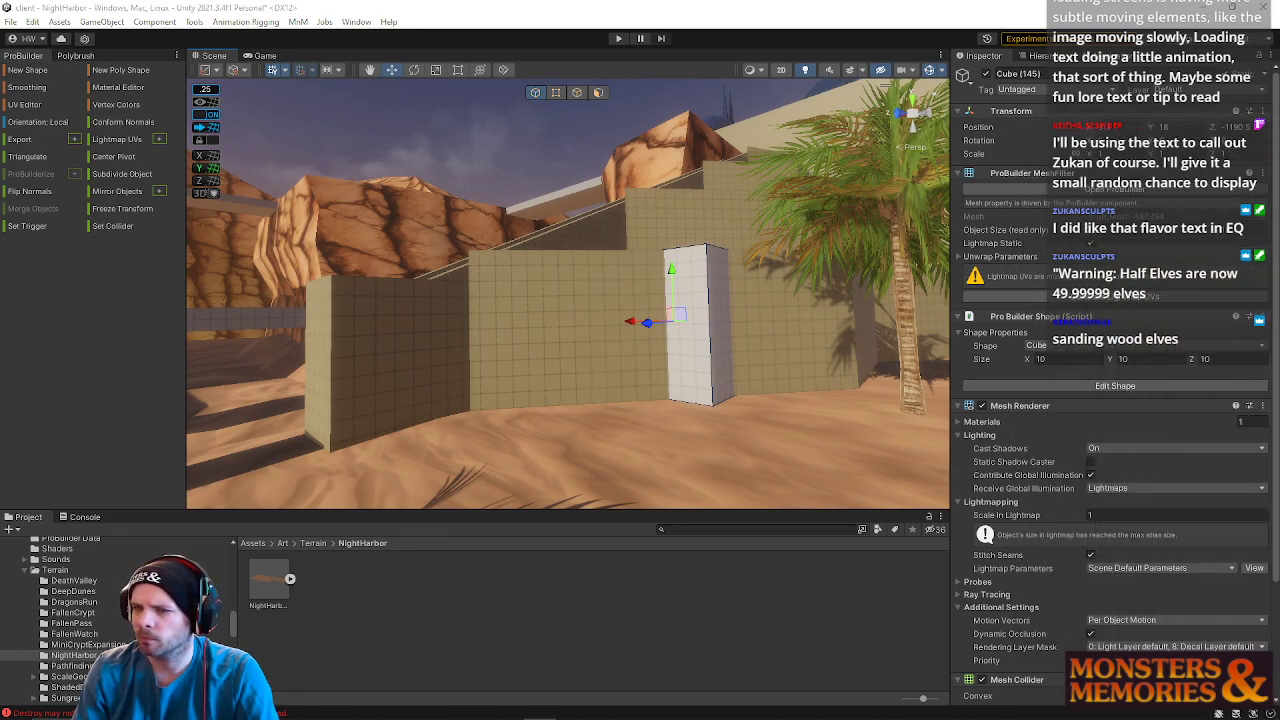
{"action": "left_click_drag", "start_coordinate": [1279, 125], "coordinate": [0, 240]}
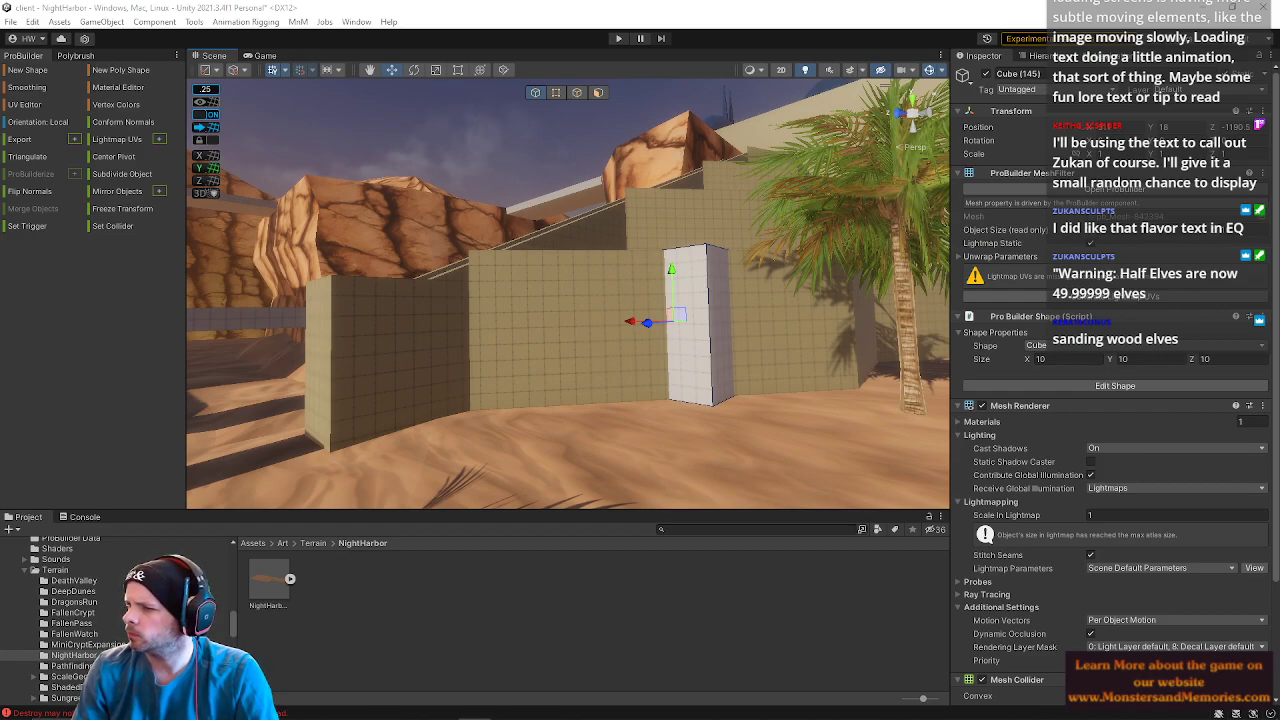
- Move the cube out of the green terrace to stand in front of the lower wall near the wall's end
{"action": "right_click_drag", "start_coordinate": [600, 260], "coordinate": [570, 350]}
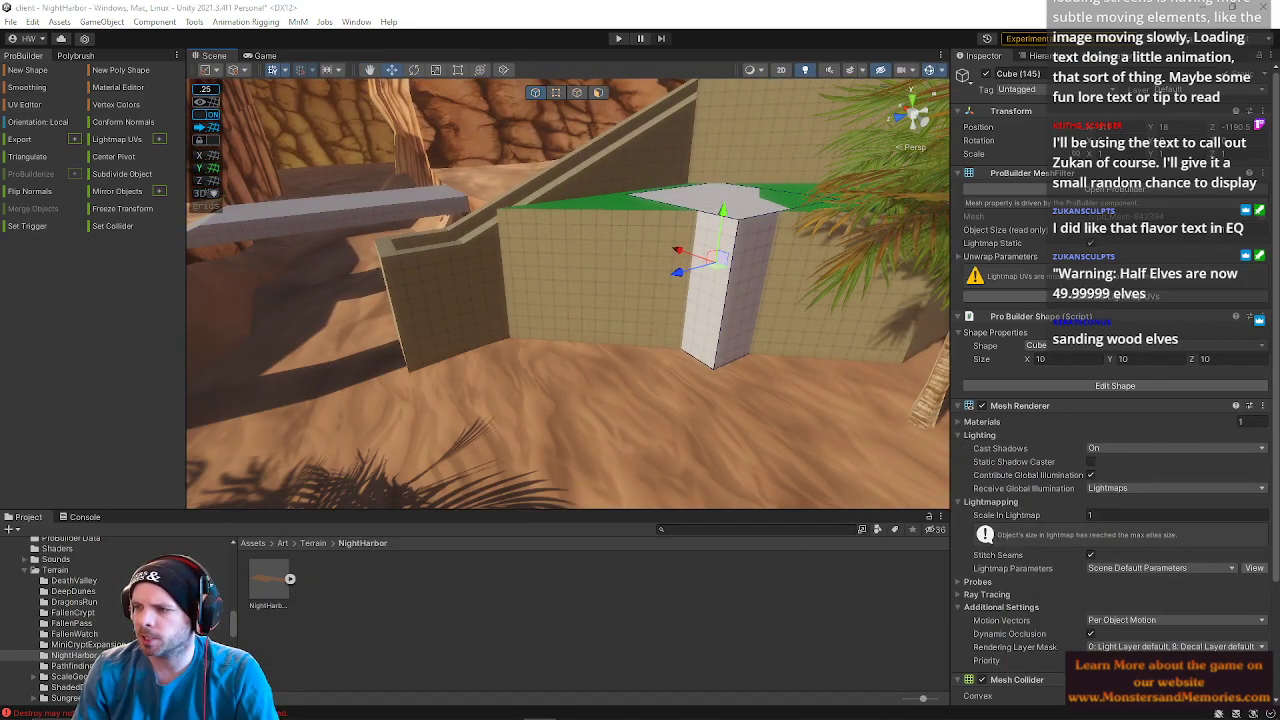
{"action": "right_click_drag", "start_coordinate": [466, 250], "coordinate": [432, 376]}
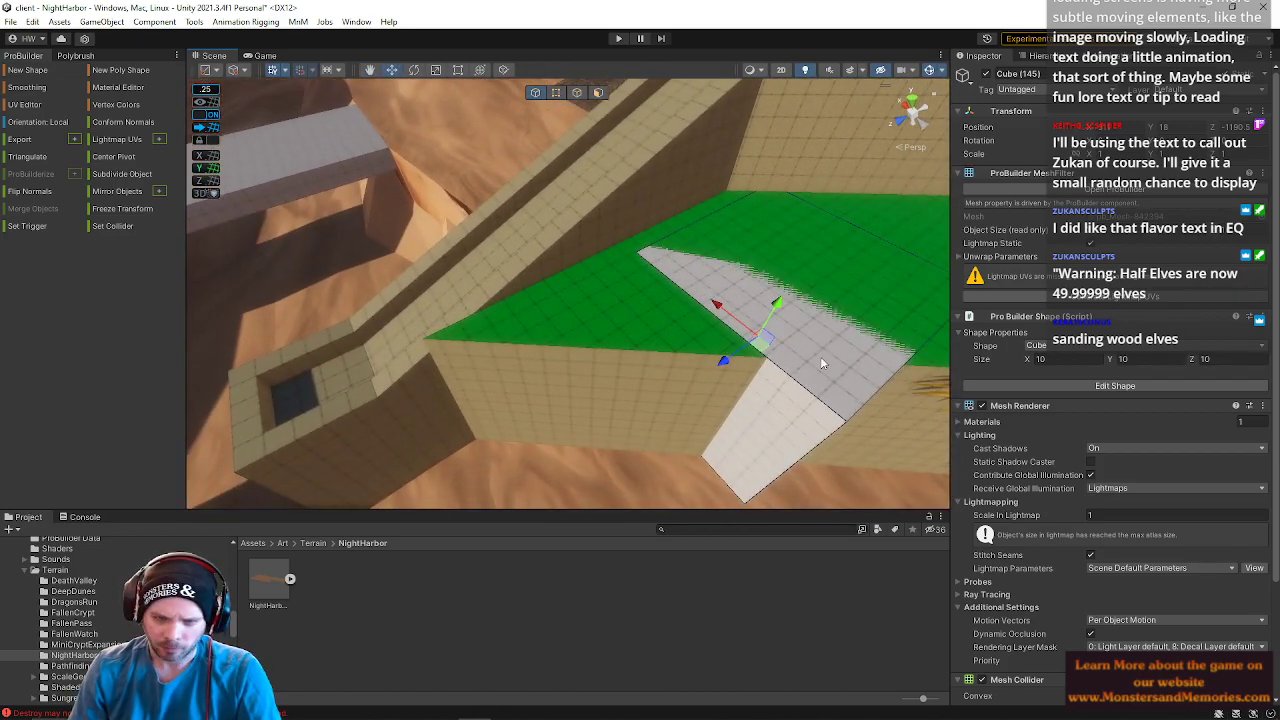
{"action": "left_click_drag", "start_coordinate": [717, 357], "coordinate": [567, 384]}
{"action": "right_click_drag", "start_coordinate": [598, 373], "coordinate": [506, 170]}
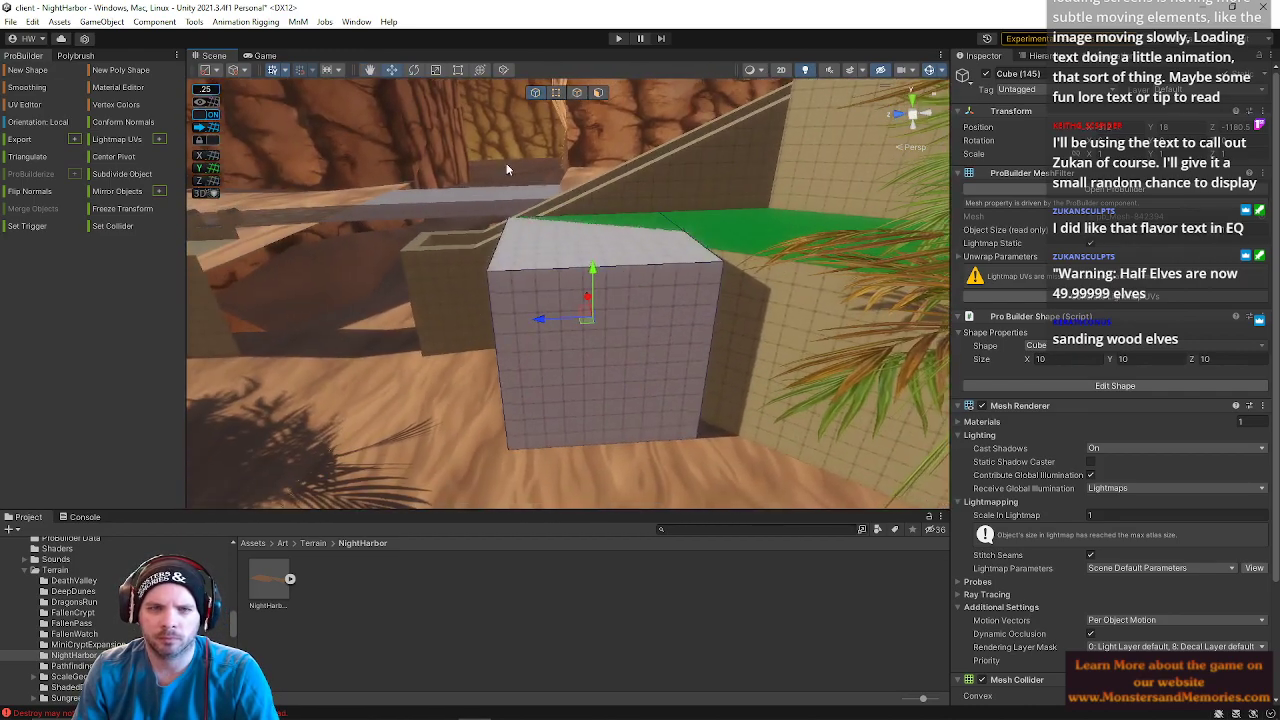
- Select the vertices on one end of the cube and stretch it lengthwise along the front of the terraces
{"action": "left_click", "coordinate": [556, 92]}
{"action": "left_click_drag", "start_coordinate": [602, 154], "coordinate": [754, 444]}
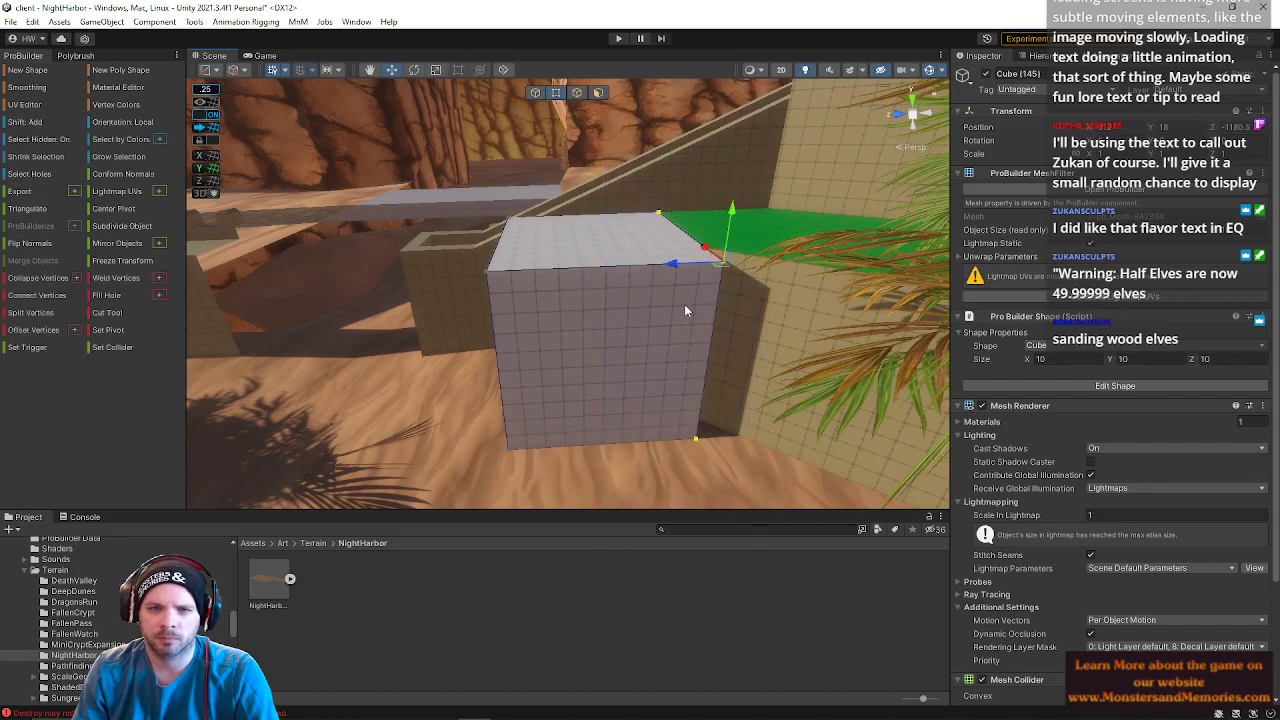
{"action": "left_click_drag", "start_coordinate": [641, 272], "coordinate": [509, 274]}
{"action": "right_click_drag", "start_coordinate": [770, 317], "coordinate": [668, 343]}
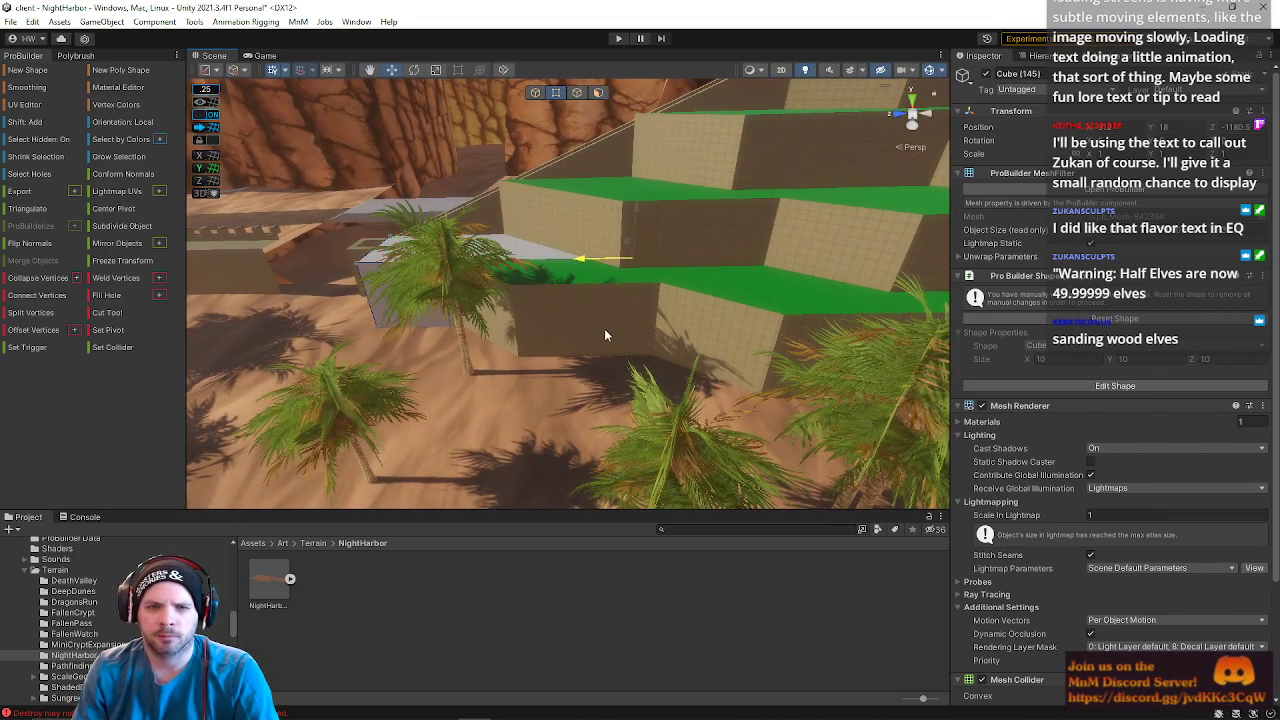
{"action": "right_click_drag", "start_coordinate": [672, 333], "coordinate": [746, 305]}
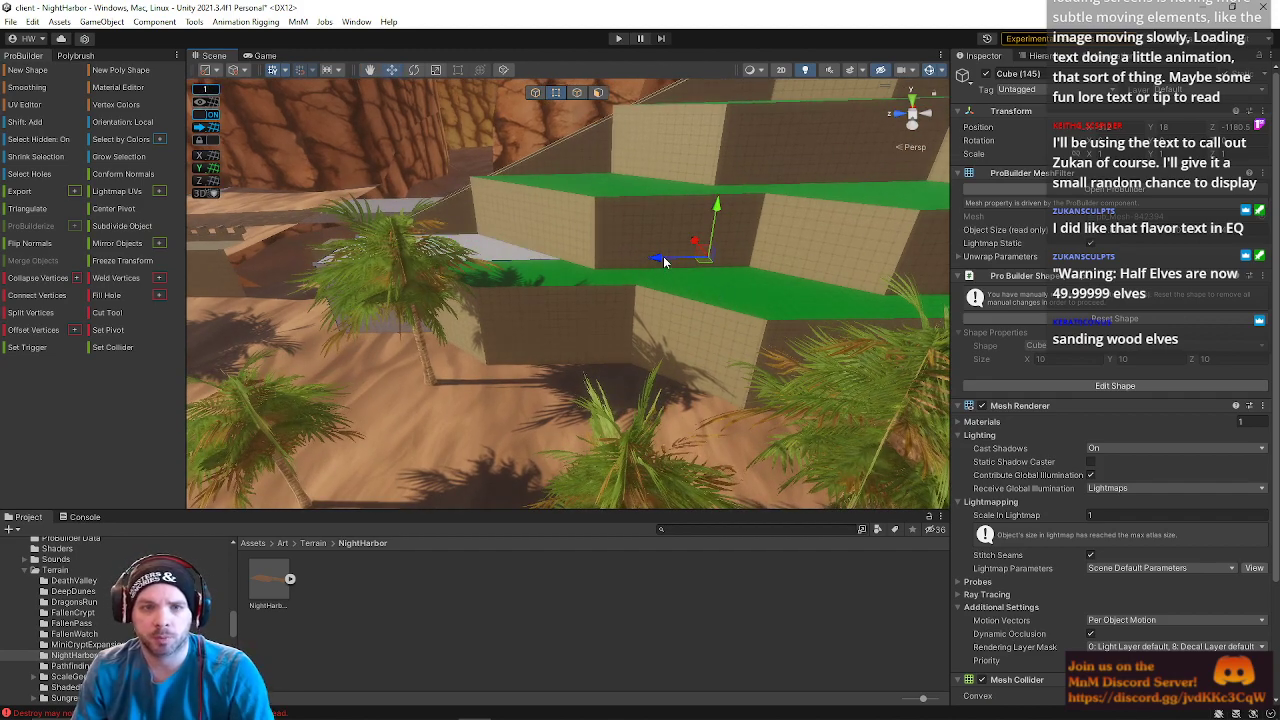
{"action": "right_click_drag", "start_coordinate": [666, 265], "coordinate": [544, 290]}
- Shift the stretched block's vertical edges so its ends and front follow the angled terrace walls
{"action": "left_click", "coordinate": [577, 92]}
{"action": "left_click", "coordinate": [584, 302]}
{"action": "left_click_drag", "start_coordinate": [620, 354], "coordinate": [290, 397]}
{"action": "right_click_drag", "start_coordinate": [466, 337], "coordinate": [589, 375]}
{"action": "left_click_drag", "start_coordinate": [532, 323], "coordinate": [570, 353]}
{"action": "right_click_drag", "start_coordinate": [700, 320], "coordinate": [762, 410]}
{"action": "left_click", "coordinate": [668, 370]}
{"action": "left_click_drag", "start_coordinate": [617, 378], "coordinate": [552, 374]}
{"action": "key", "text": "w"}
- Raise the block's top face well above the lower green terrace, making it a tall building base
{"action": "right_click_drag", "start_coordinate": [703, 319], "coordinate": [606, 88]}
{"action": "left_click", "coordinate": [598, 92]}
{"action": "left_click", "coordinate": [533, 279]}
{"action": "right_click_drag", "start_coordinate": [533, 279], "coordinate": [552, 256]}
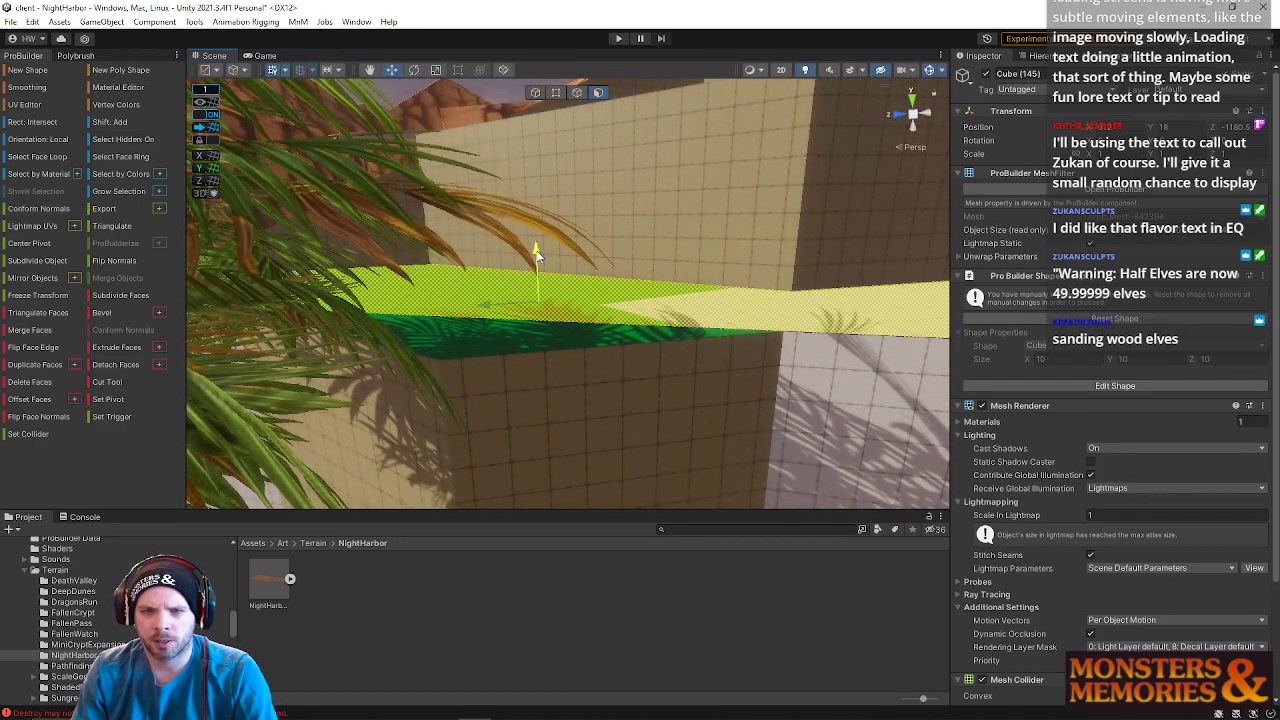
{"action": "left_click_drag", "start_coordinate": [537, 243], "coordinate": [538, 166]}
{"action": "right_click_drag", "start_coordinate": [626, 232], "coordinate": [588, 188]}
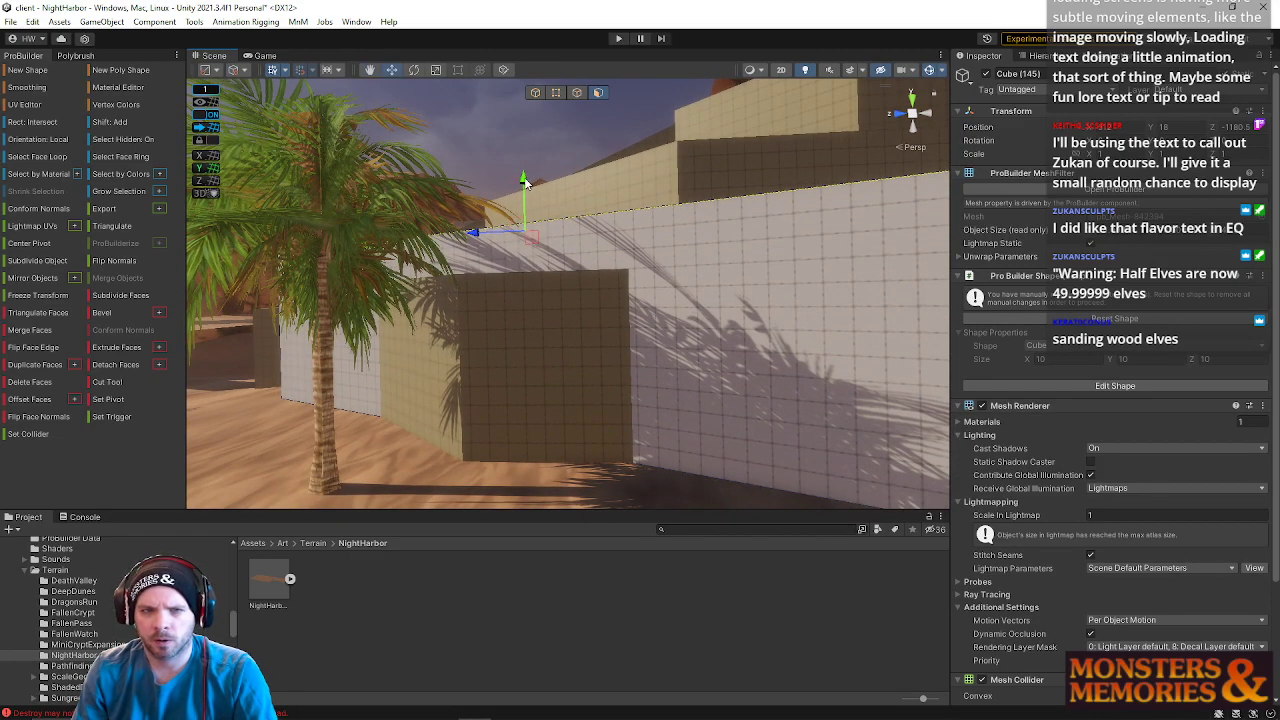
{"action": "right_click_drag", "start_coordinate": [523, 162], "coordinate": [645, 292]}
{"action": "key", "text": "s"}
{"action": "key", "text": "e"}
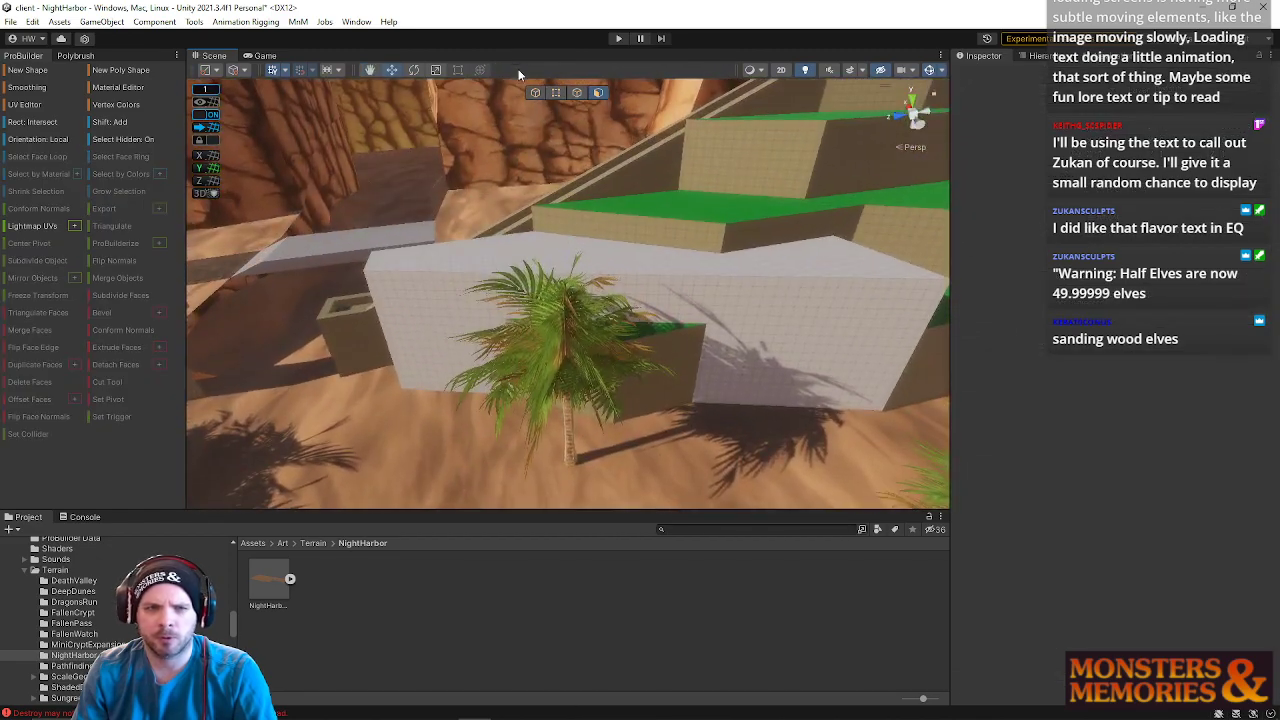
- Duplicate the whole building block and stack the copy on top at Y 33
{"action": "left_click", "coordinate": [536, 92]}
{"action": "left_click", "coordinate": [510, 310]}
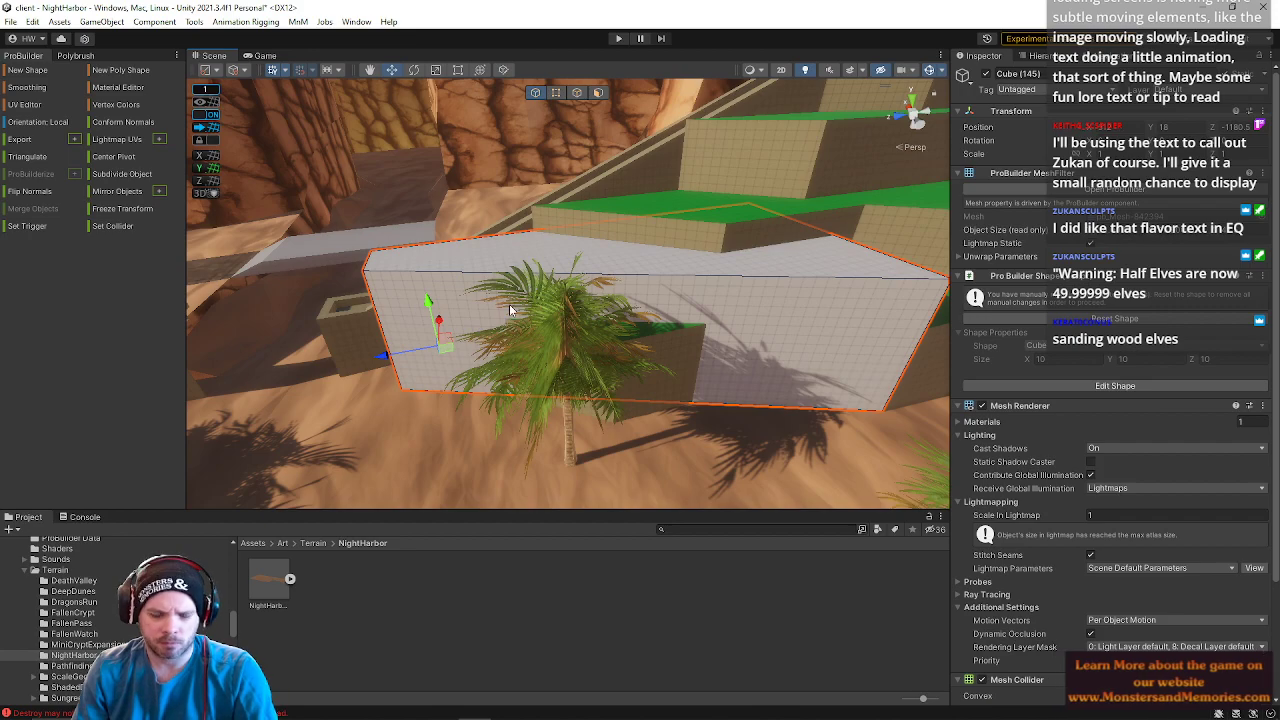
{"action": "left_click_drag", "start_coordinate": [427, 303], "coordinate": [382, 157]}
{"action": "right_click_drag", "start_coordinate": [382, 172], "coordinate": [268, 145]}
- Pull the vertices at the bridge-side end of the upper block inward to leave a setback
{"action": "left_click", "coordinate": [556, 93]}
{"action": "right_click_drag", "start_coordinate": [652, 207], "coordinate": [586, 137]}
{"action": "right_click_drag", "start_coordinate": [727, 339], "coordinate": [697, 320]}
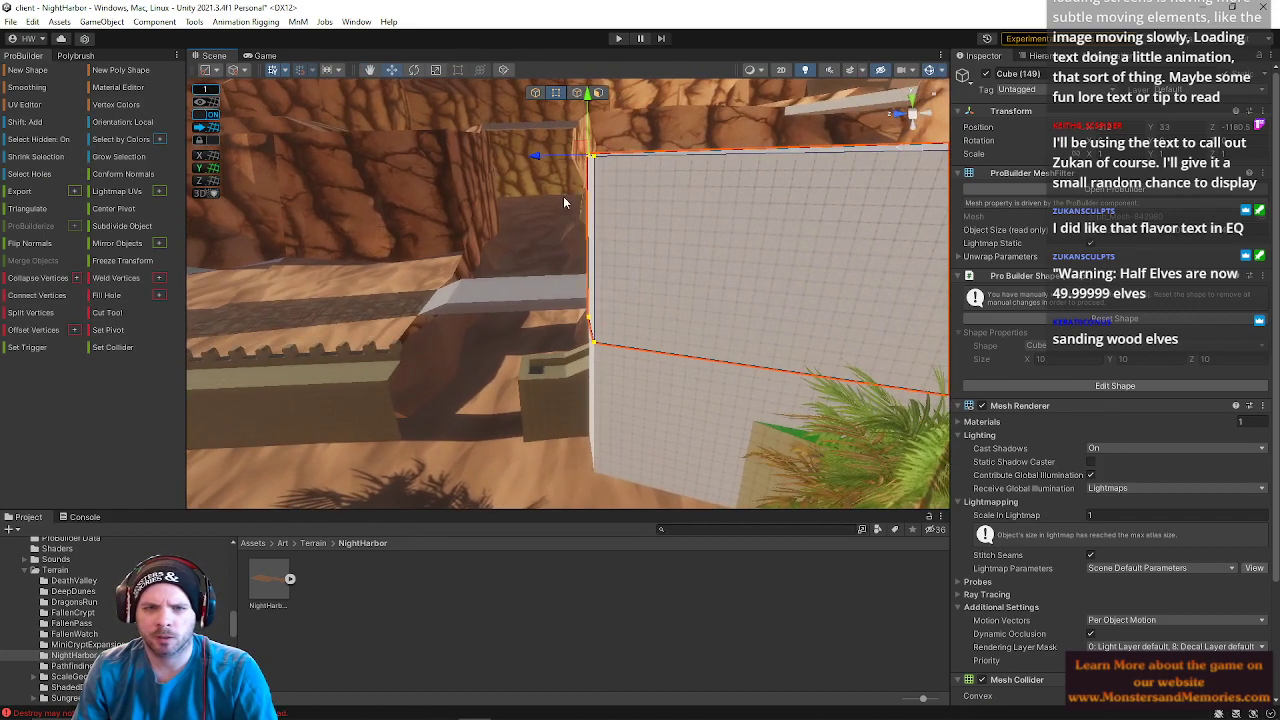
{"action": "right_click_drag", "start_coordinate": [588, 186], "coordinate": [510, 141]}
{"action": "left_click_drag", "start_coordinate": [515, 152], "coordinate": [530, 157]}
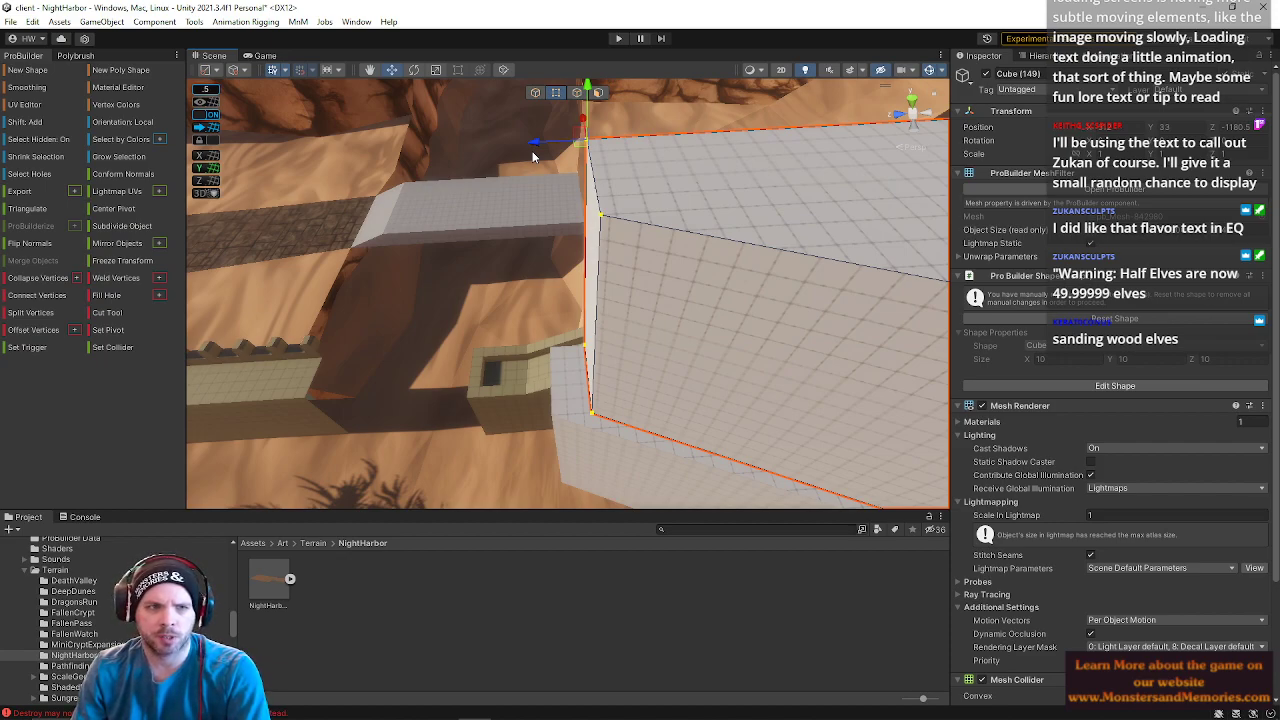
{"action": "left_click_drag", "start_coordinate": [533, 152], "coordinate": [593, 160]}
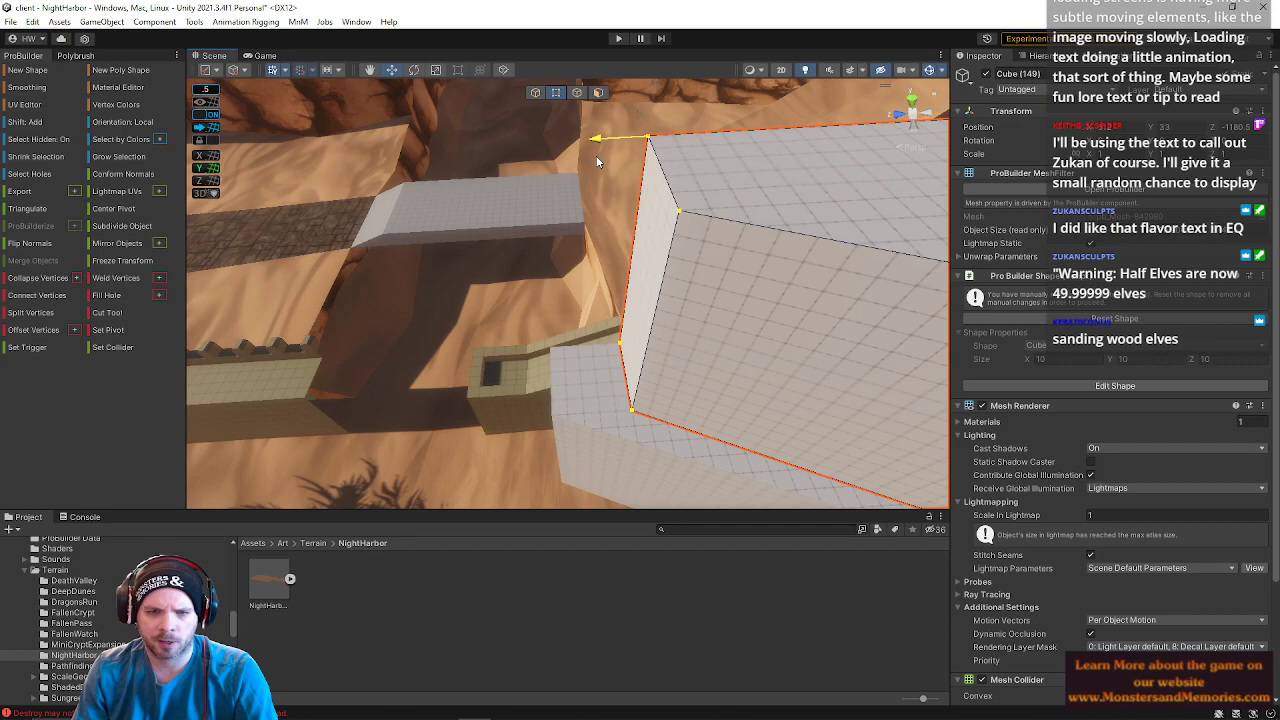
{"action": "left_click_drag", "start_coordinate": [597, 160], "coordinate": [665, 164]}
- Move the front corner vertices at the upper block's opposite end back towards the terraces
{"action": "right_click_drag", "start_coordinate": [758, 312], "coordinate": [617, 148]}
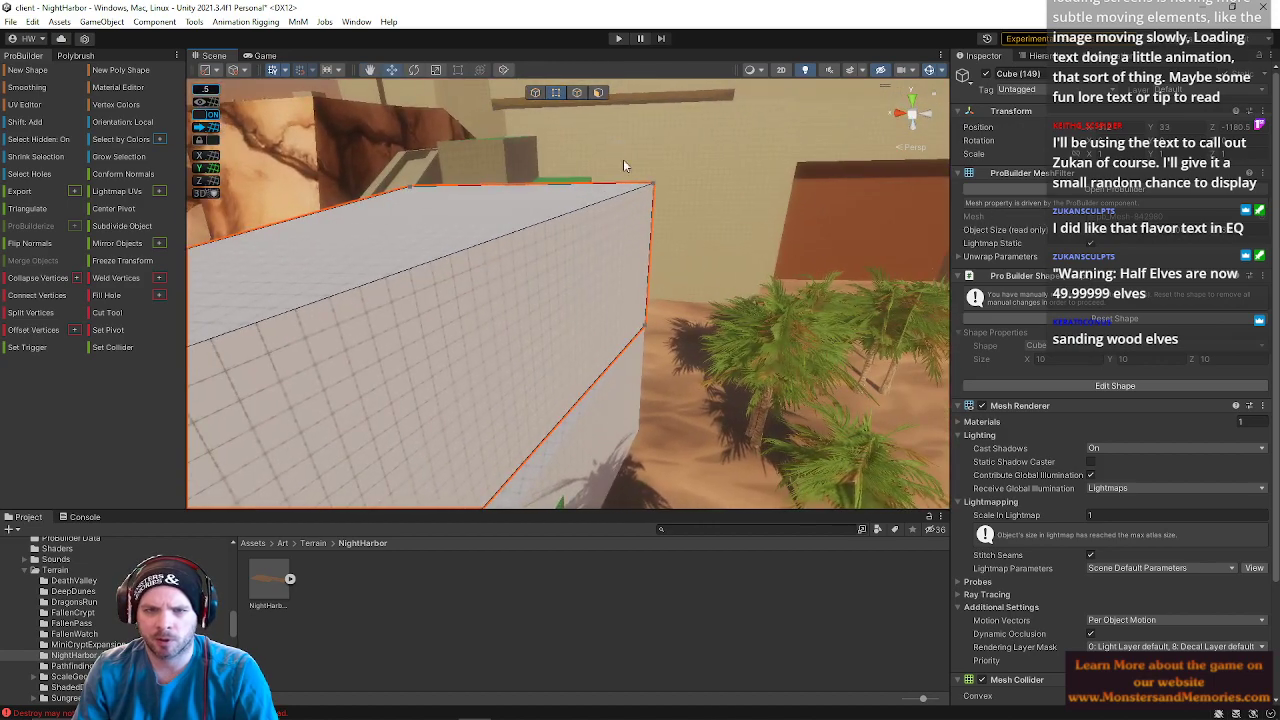
{"action": "left_click_drag", "start_coordinate": [603, 187], "coordinate": [567, 188]}
{"action": "right_click_drag", "start_coordinate": [596, 200], "coordinate": [544, 161]}
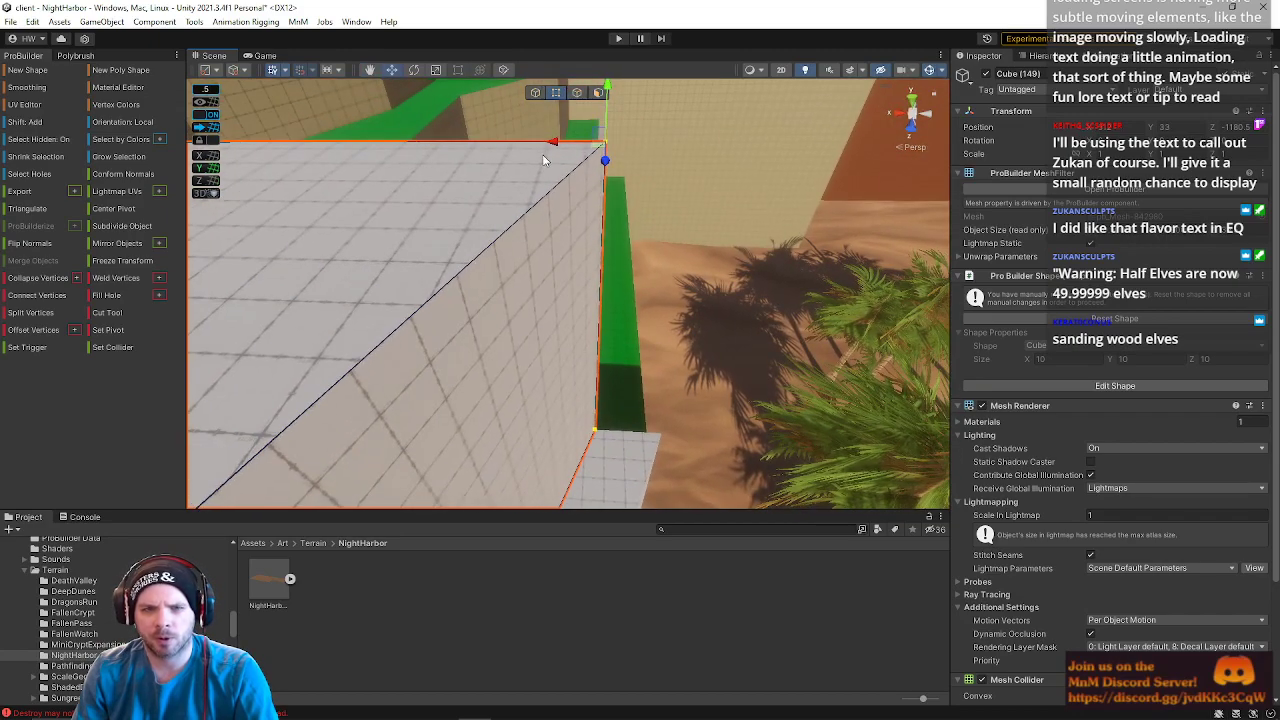
{"action": "left_click_drag", "start_coordinate": [550, 148], "coordinate": [391, 141]}
{"action": "right_click_drag", "start_coordinate": [596, 266], "coordinate": [415, 62]}
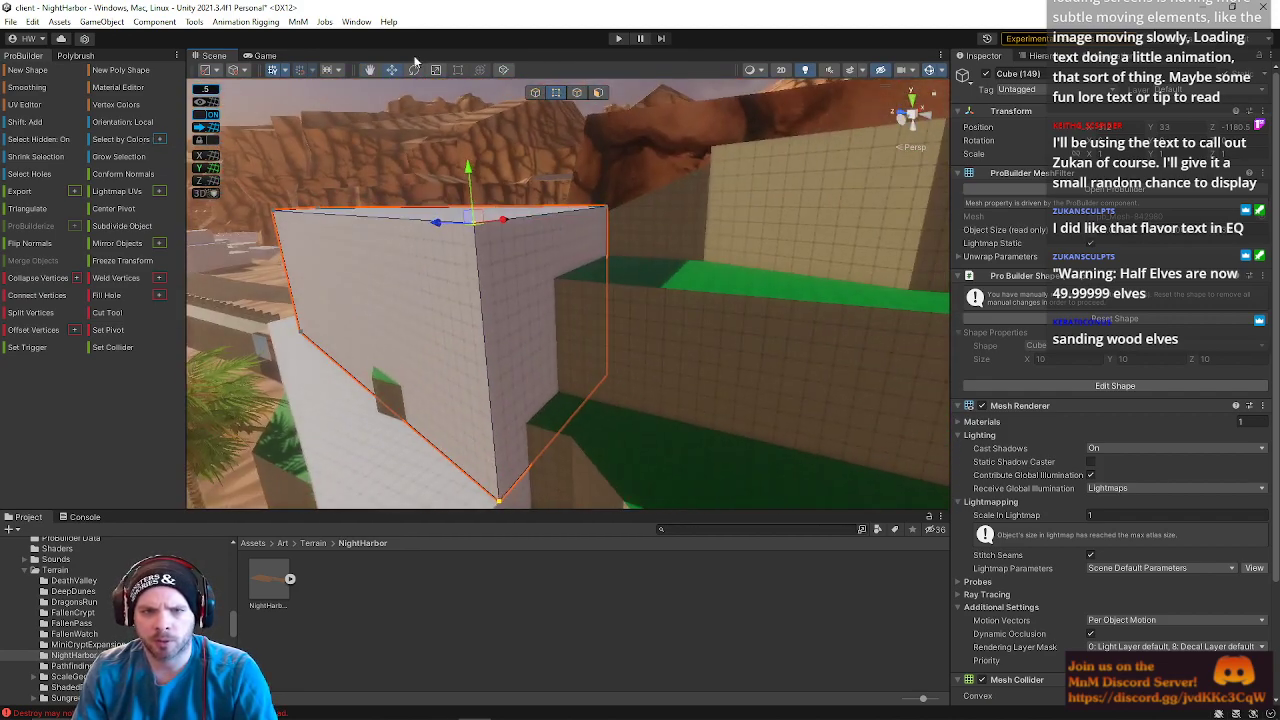
- Lower the upper block's top face so the second tier is shorter than the base
{"action": "left_click", "coordinate": [598, 92]}
{"action": "left_click", "coordinate": [380, 213]}
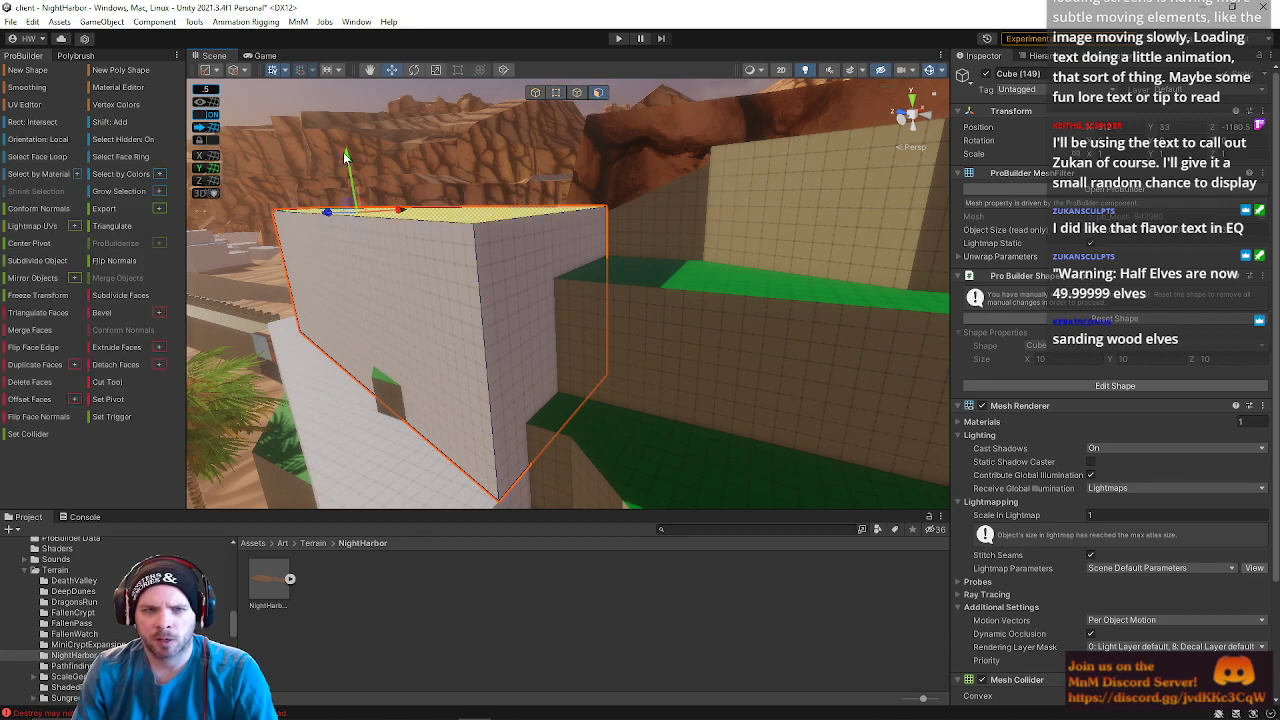
{"action": "left_click_drag", "start_coordinate": [350, 167], "coordinate": [356, 238]}
{"action": "right_click_drag", "start_coordinate": [356, 240], "coordinate": [488, 325]}
{"action": "left_click_drag", "start_coordinate": [476, 158], "coordinate": [480, 191]}
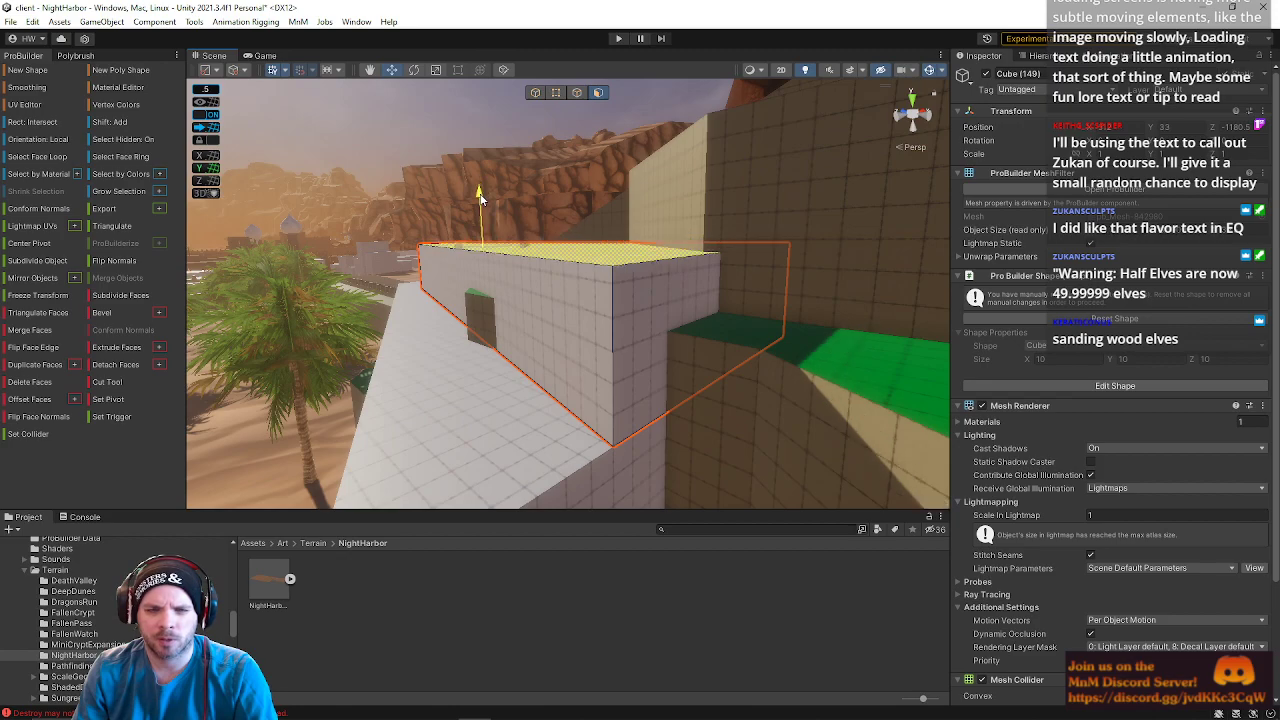
{"action": "left_click_drag", "start_coordinate": [480, 190], "coordinate": [650, 188], "text": "alt"}
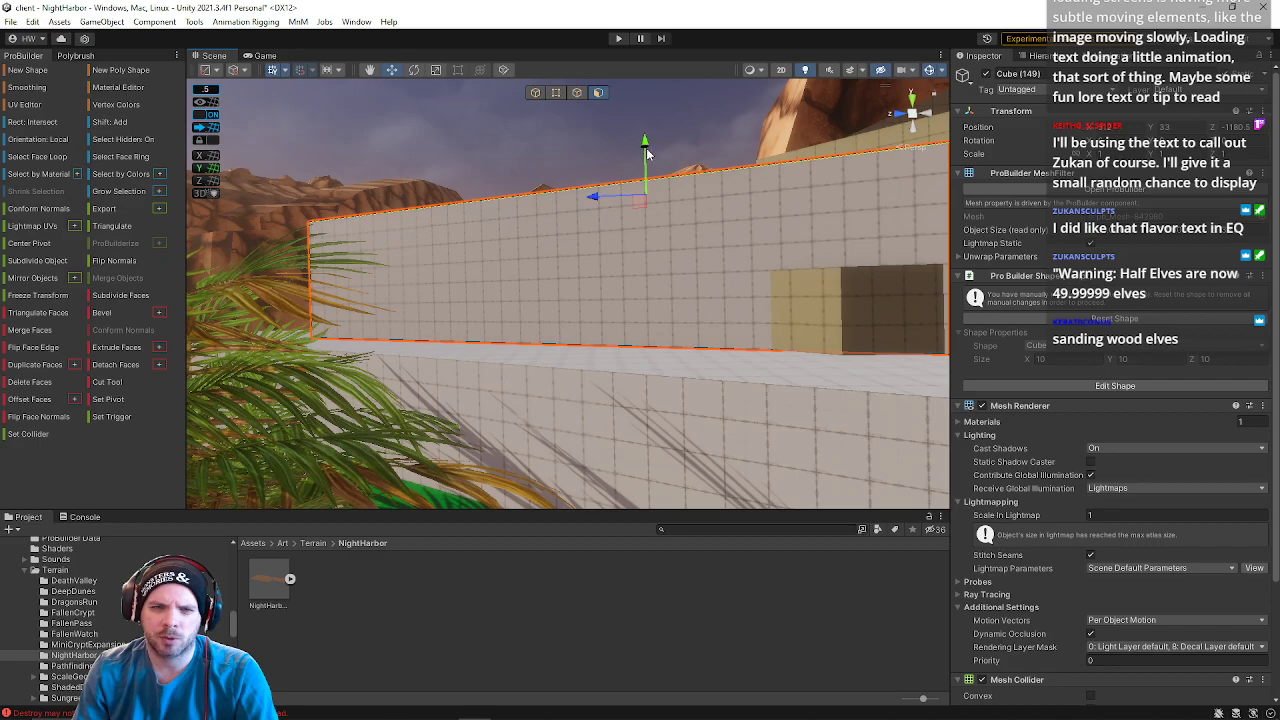
{"action": "left_click_drag", "start_coordinate": [645, 125], "coordinate": [679, 187], "text": "alt"}
- Duplicate the second-tier block and stack the copy above it at Y 41 as a third tier
{"action": "key", "text": "s"}
{"action": "right_click_drag", "start_coordinate": [680, 187], "coordinate": [479, 118]}
{"action": "key", "text": "w"}
{"action": "left_click", "coordinate": [536, 92]}
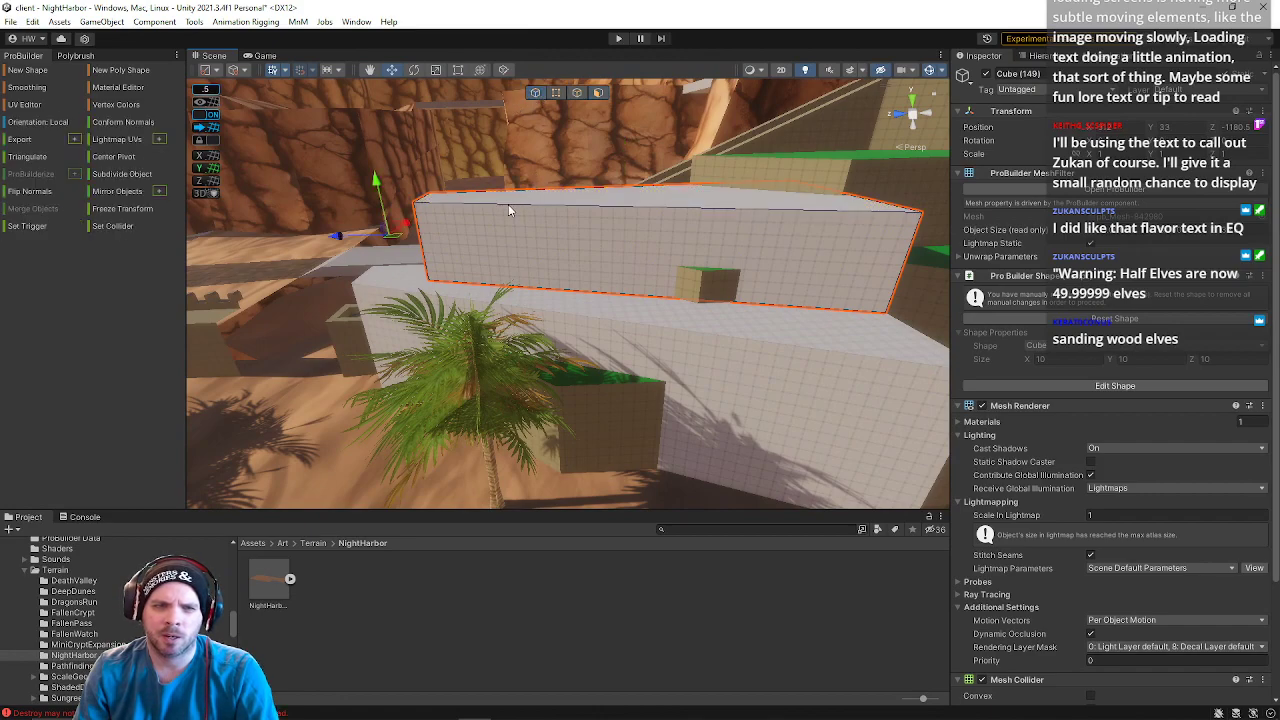
{"action": "left_click_drag", "start_coordinate": [376, 192], "coordinate": [379, 92]}
{"action": "right_click_drag", "start_coordinate": [548, 180], "coordinate": [560, 92]}
- Set the third tier back by pulling its bridge-side end and its opposite front corner inward
{"action": "left_click", "coordinate": [557, 92]}
{"action": "right_click_drag", "start_coordinate": [598, 465], "coordinate": [490, 324]}
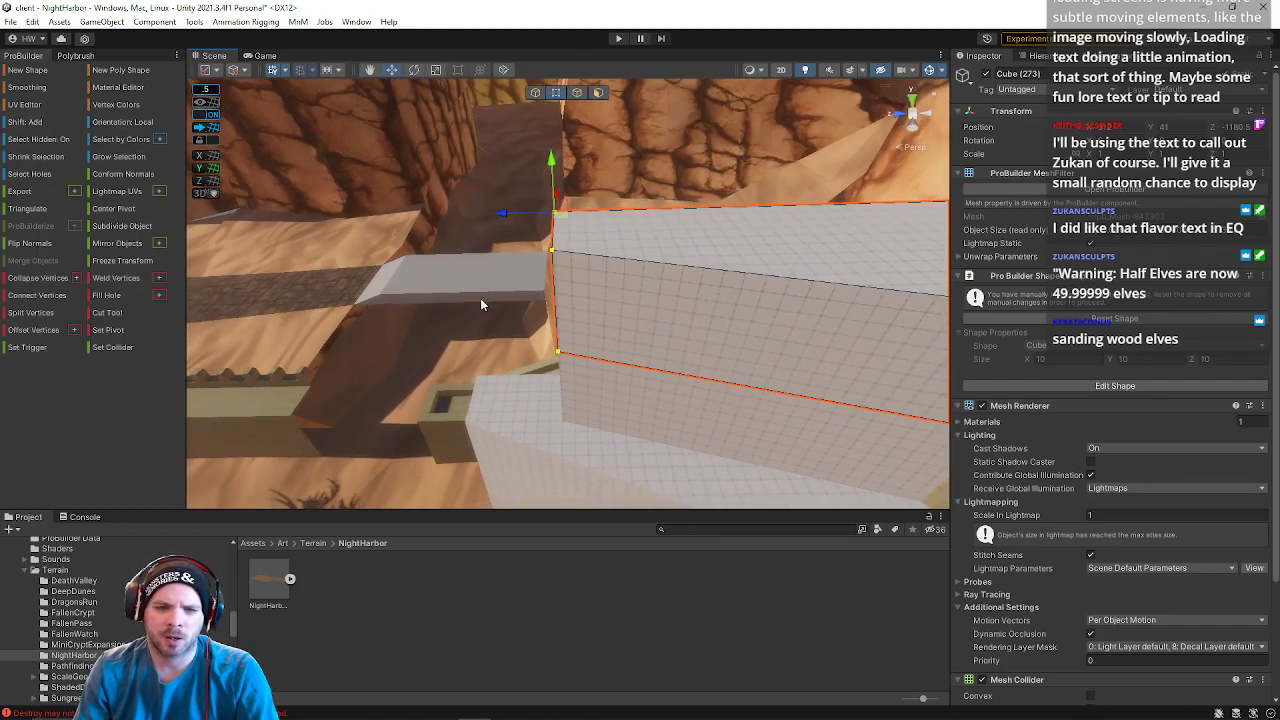
{"action": "left_click_drag", "start_coordinate": [505, 222], "coordinate": [563, 227]}
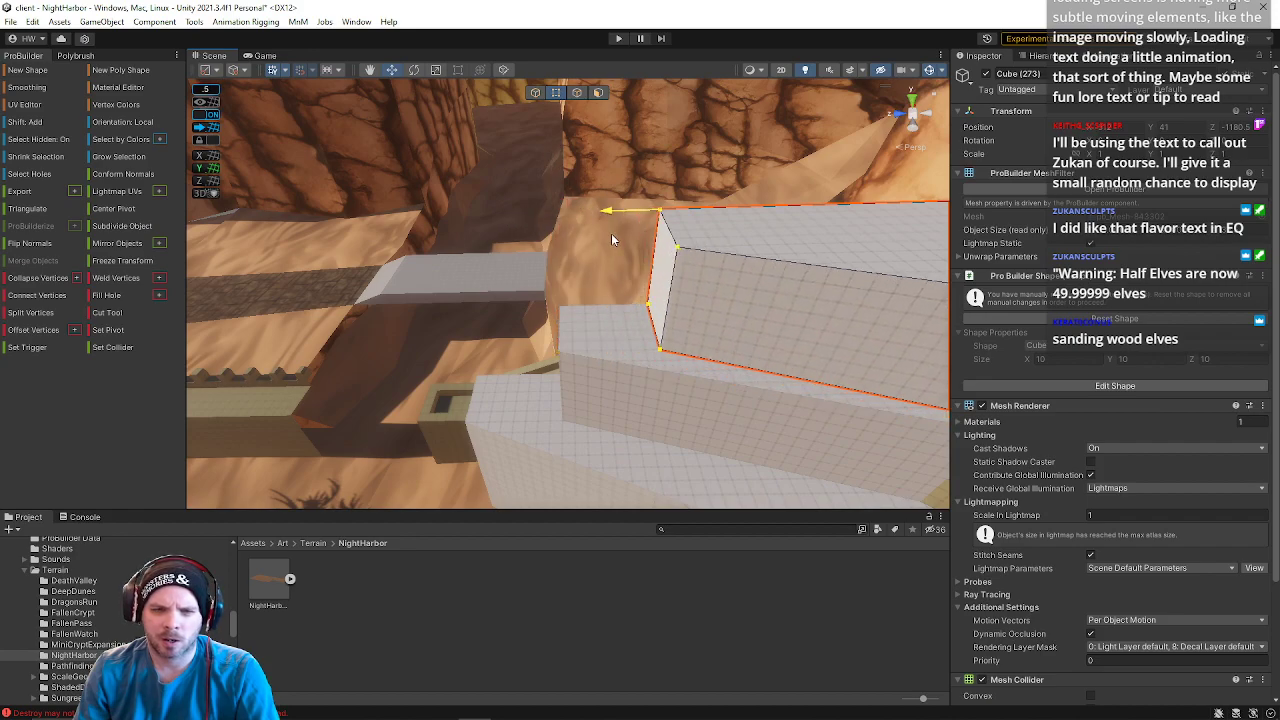
{"action": "right_click_drag", "start_coordinate": [620, 256], "coordinate": [718, 326]}
{"action": "right_click_drag", "start_coordinate": [665, 272], "coordinate": [675, 392]}
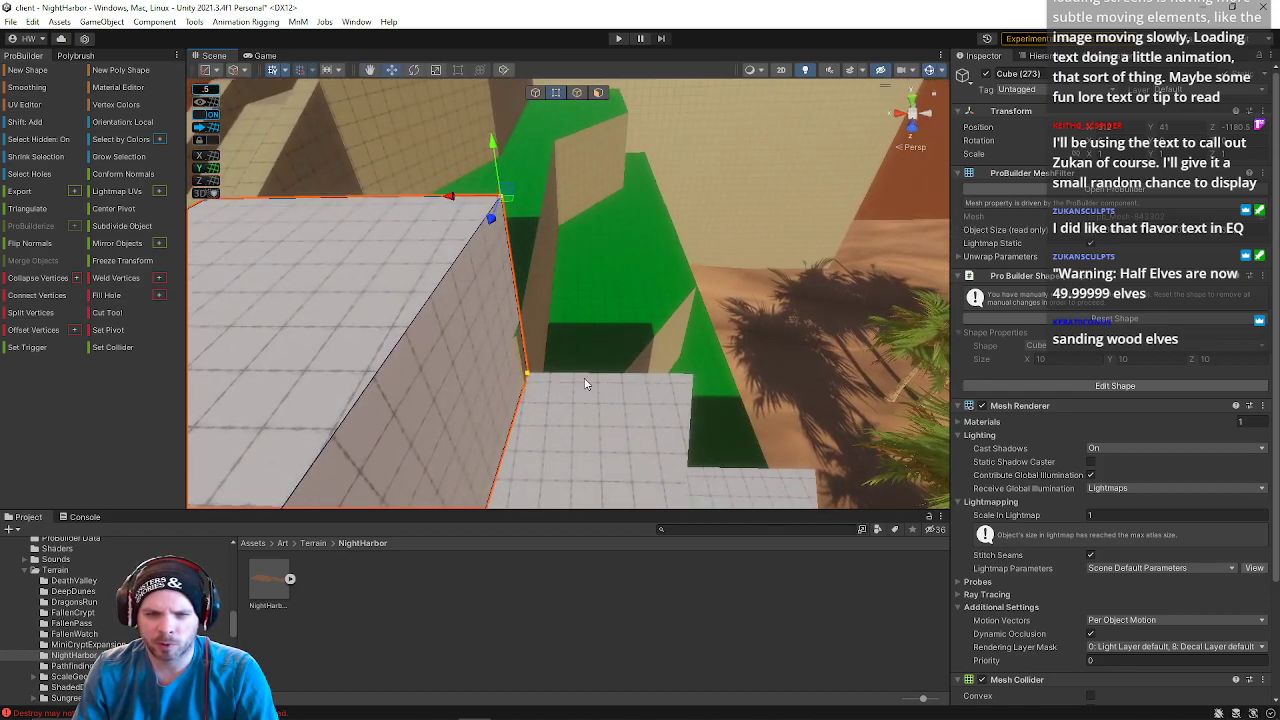
{"action": "left_click_drag", "start_coordinate": [443, 197], "coordinate": [410, 193]}
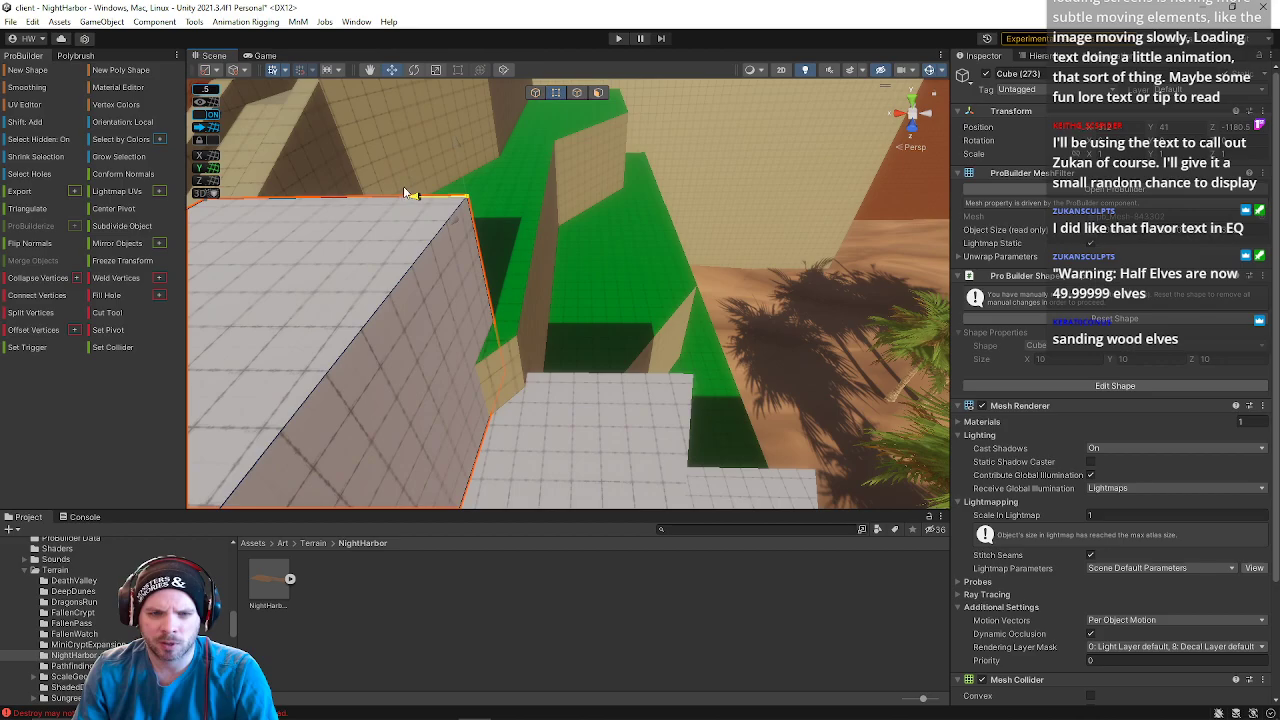
- Select the second tier's front corner vertices at the bridge-side end and adjust their depth from above
{"action": "right_click_drag", "start_coordinate": [403, 193], "coordinate": [281, 400]}
{"action": "left_click", "coordinate": [488, 285]}
{"action": "right_click_drag", "start_coordinate": [487, 285], "coordinate": [525, 292]}
{"action": "left_click", "coordinate": [436, 247]}
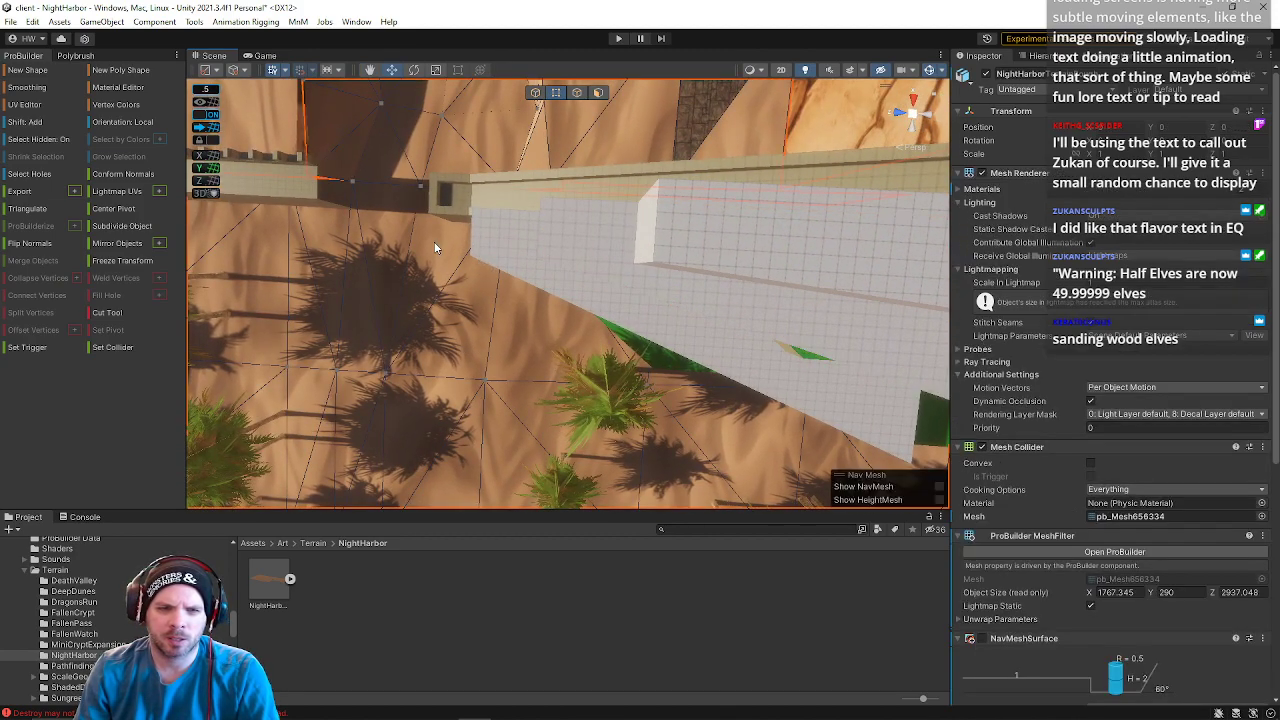
{"action": "left_click", "coordinate": [510, 255]}
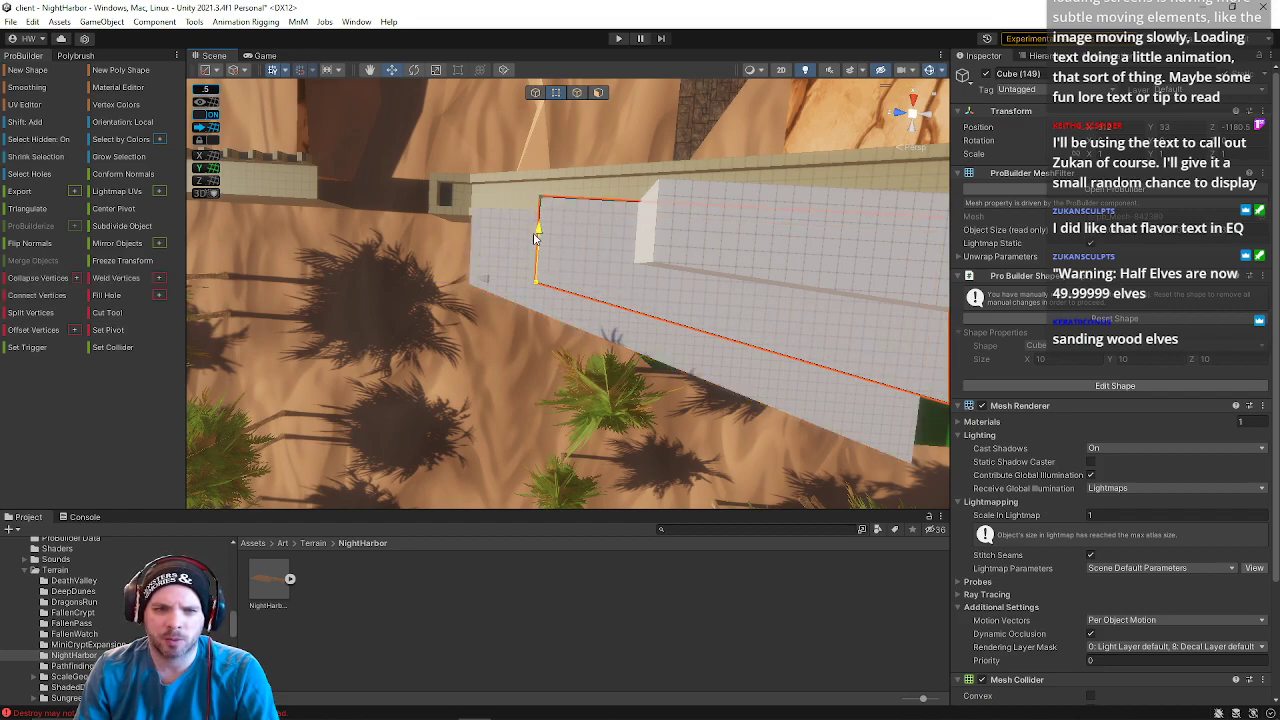
{"action": "middle_click_drag", "start_coordinate": [590, 256], "coordinate": [543, 260]}
- Move the third tier's front corner vertices at the terrace end outward and check the stepped building from several sides
{"action": "left_click", "coordinate": [613, 262]}
{"action": "left_click_drag", "start_coordinate": [522, 263], "coordinate": [609, 260], "text": "alt"}
{"action": "left_click", "coordinate": [649, 260]}
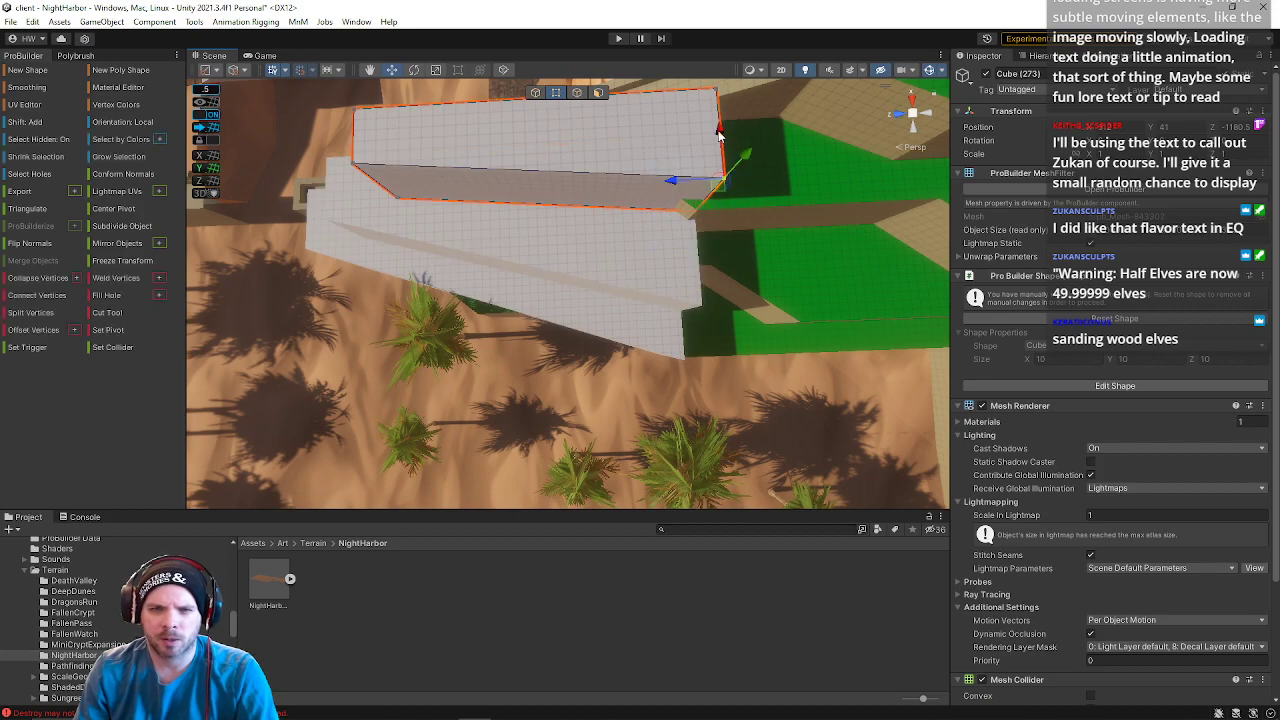
{"action": "left_click_drag", "start_coordinate": [718, 133], "coordinate": [726, 175]}
{"action": "left_click_drag", "start_coordinate": [567, 202], "coordinate": [216, 196], "text": "alt"}
{"action": "right_click_drag", "start_coordinate": [216, 196], "coordinate": [226, 210]}
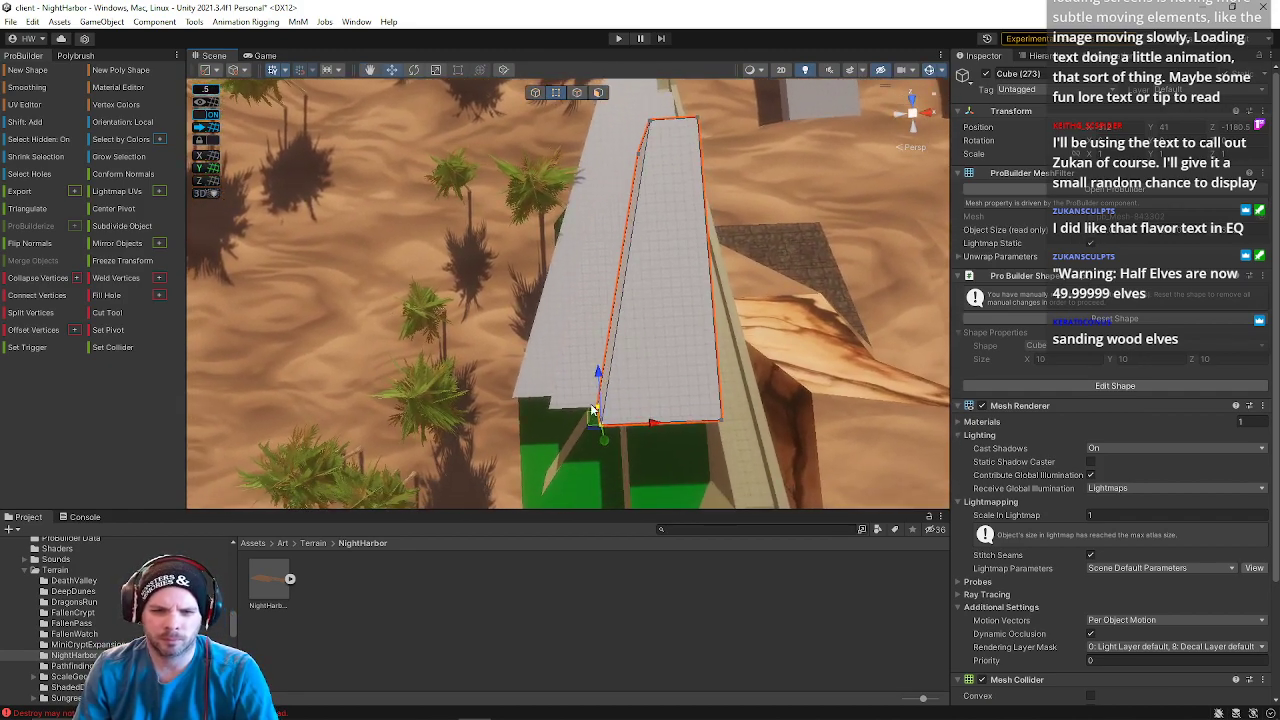
{"action": "left_click_drag", "start_coordinate": [650, 425], "coordinate": [690, 190], "text": "alt"}
{"action": "left_click_drag", "start_coordinate": [648, 97], "coordinate": [790, 100], "text": "alt"}
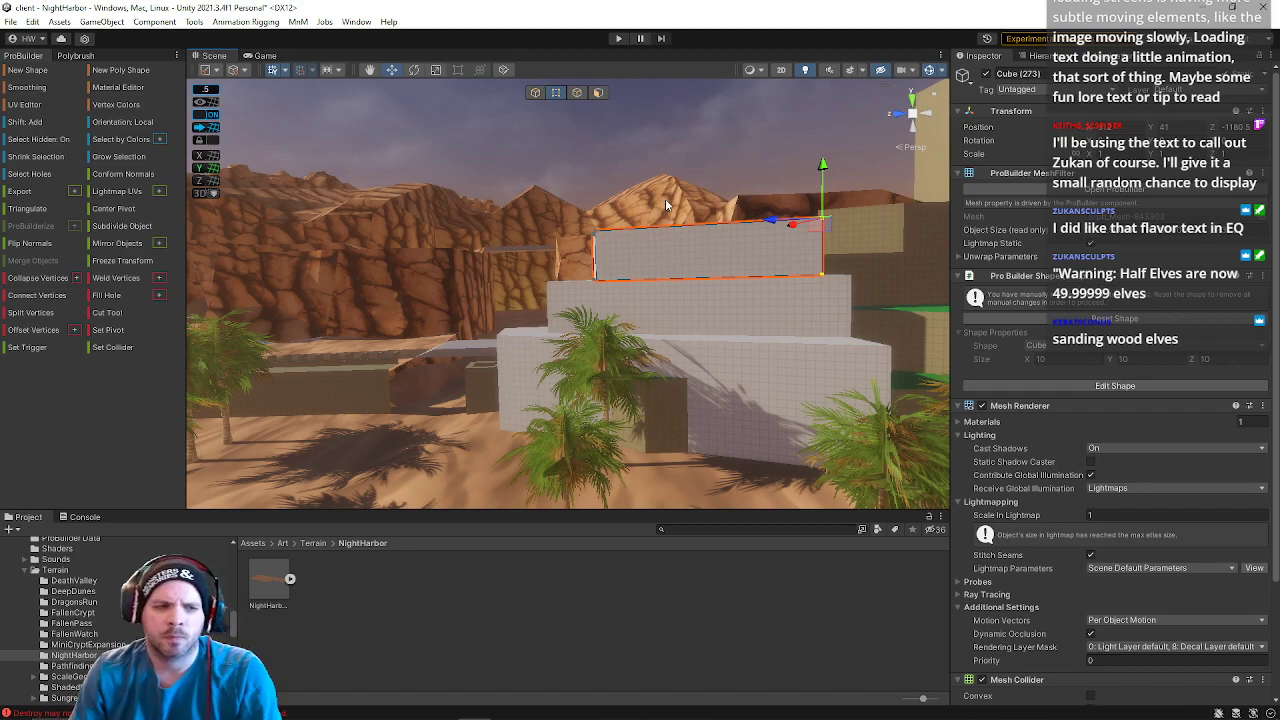
- Select the side end faces of all three stepped blocks and extend them to the large city wall
{"action": "left_click_drag", "start_coordinate": [665, 198], "coordinate": [613, 62], "text": "alt"}
{"action": "left_click", "coordinate": [598, 92]}
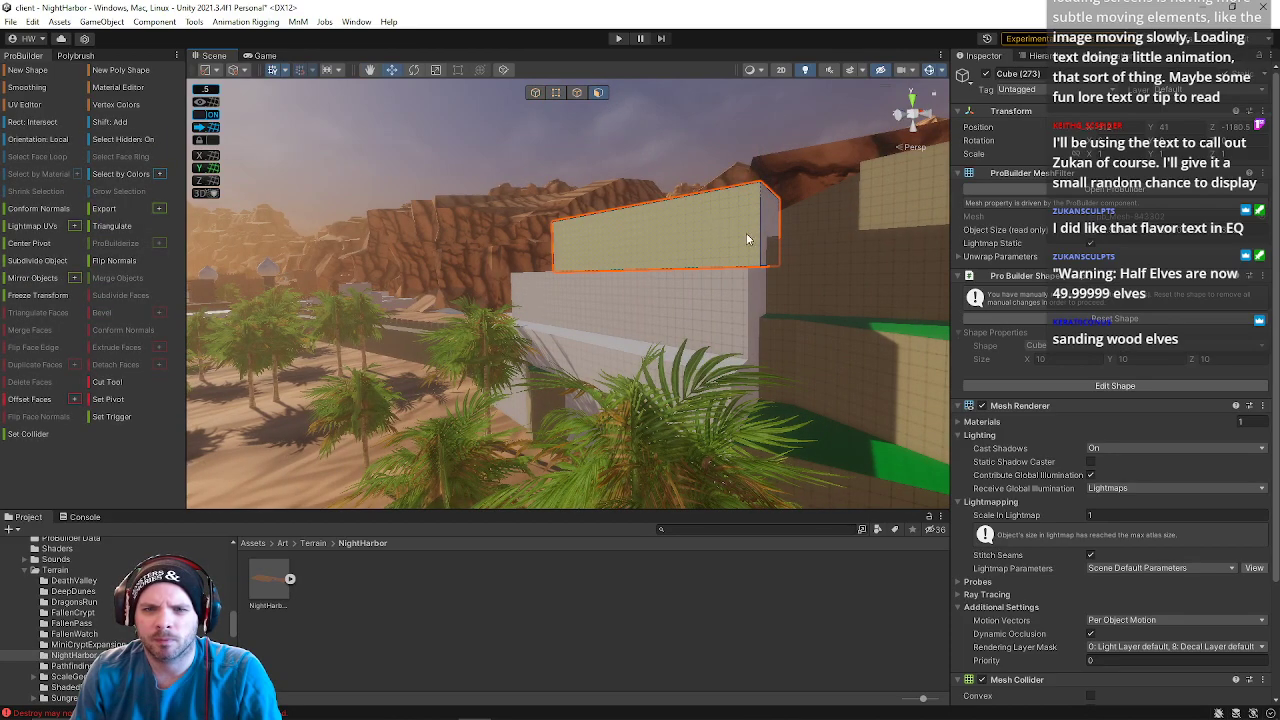
{"action": "left_click", "coordinate": [750, 380], "text": "shift"}
{"action": "right_click_drag", "start_coordinate": [778, 348], "coordinate": [708, 361]}
{"action": "left_click", "coordinate": [708, 367]}
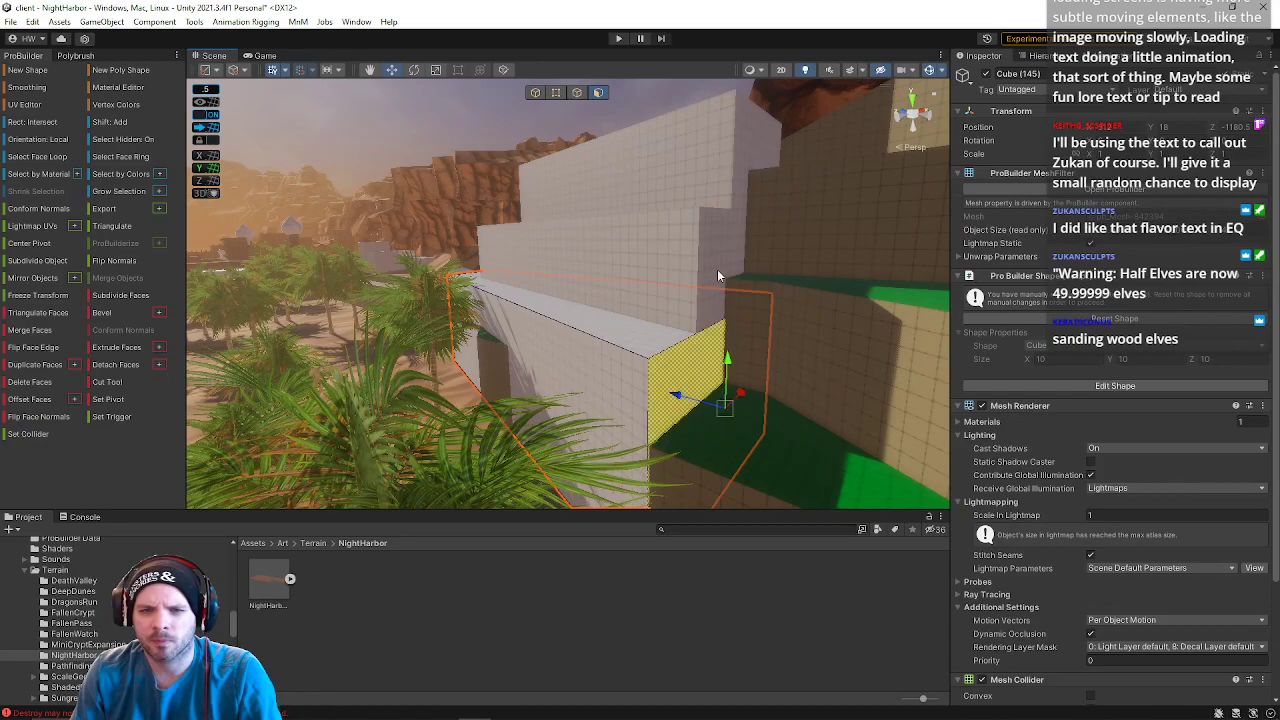
{"action": "left_click_drag", "start_coordinate": [717, 173], "coordinate": [855, 211], "text": "shift"}
{"action": "right_click_drag", "start_coordinate": [855, 211], "coordinate": [783, 218]}
{"action": "left_click_drag", "start_coordinate": [595, 203], "coordinate": [846, 215]}
{"action": "right_click_drag", "start_coordinate": [695, 236], "coordinate": [636, 212]}
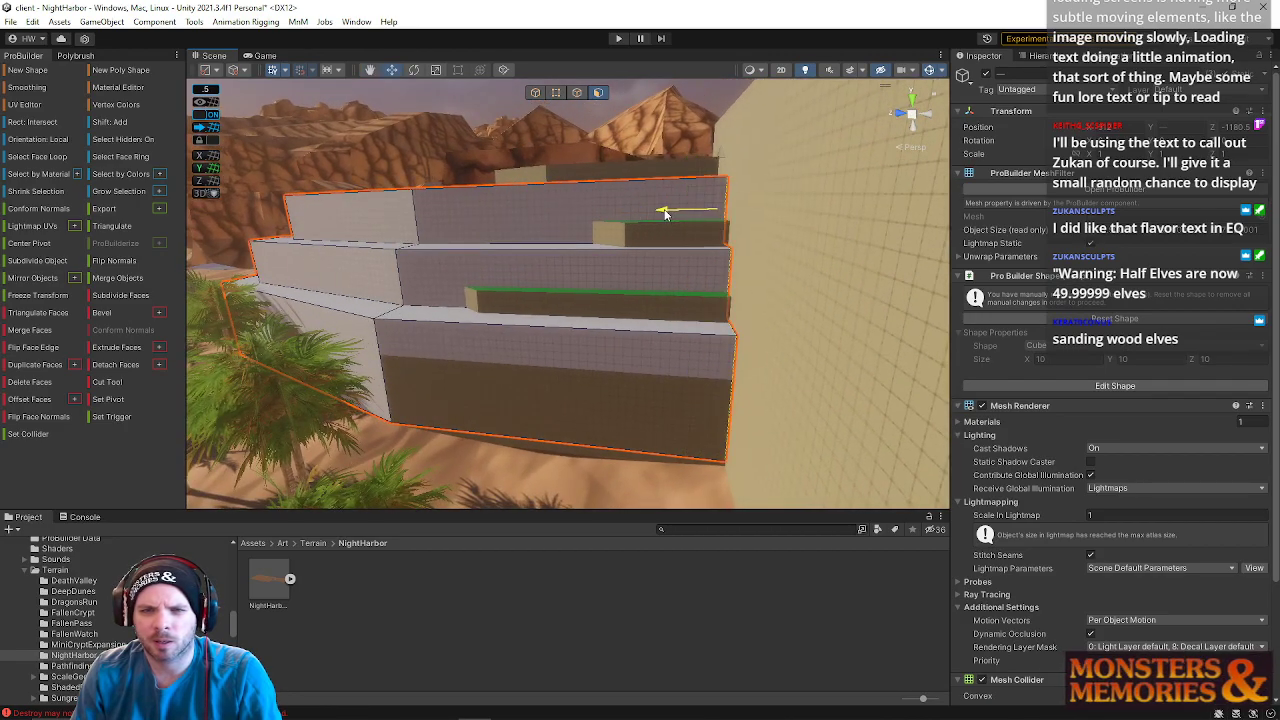
- Shorten the three tiers at the bridge-side end by moving their selected corner vertices along Z
{"action": "right_click_drag", "start_coordinate": [611, 258], "coordinate": [649, 253]}
{"action": "left_click", "coordinate": [556, 93]}
{"action": "right_click_drag", "start_coordinate": [548, 240], "coordinate": [546, 212]}
{"action": "left_click_drag", "start_coordinate": [355, 199], "coordinate": [750, 481]}
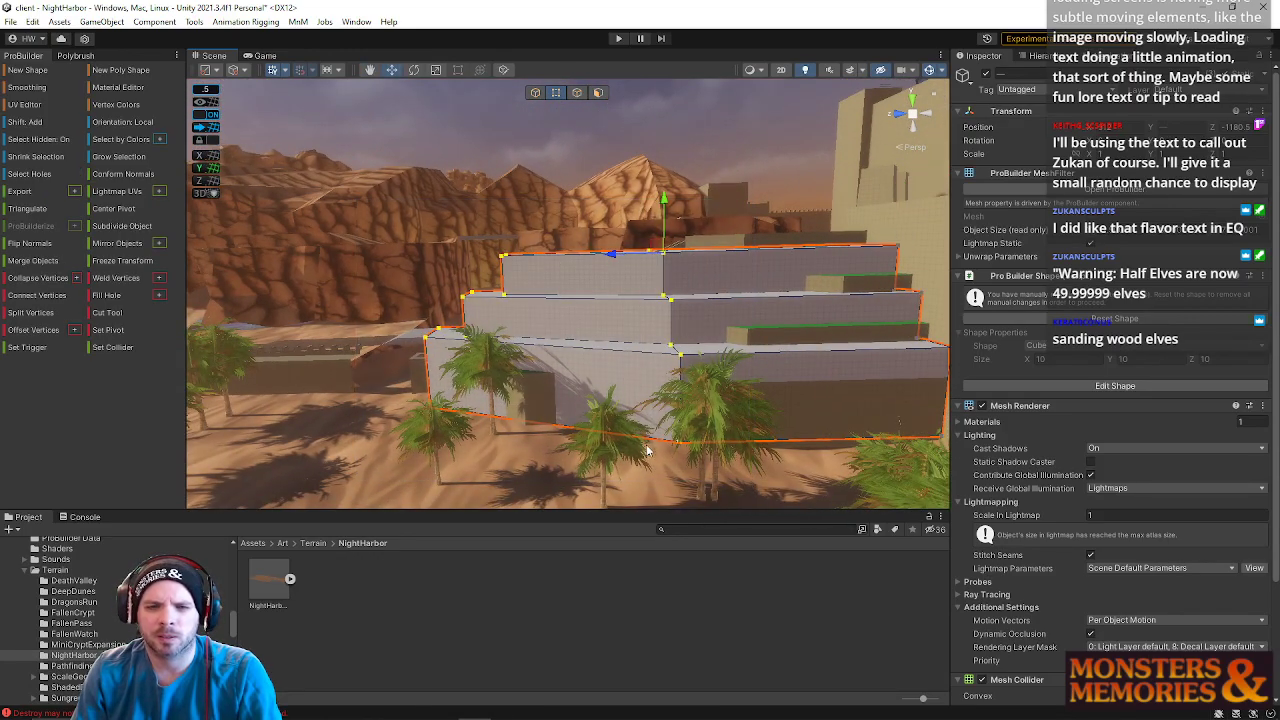
{"action": "left_click_drag", "start_coordinate": [612, 258], "coordinate": [670, 267]}
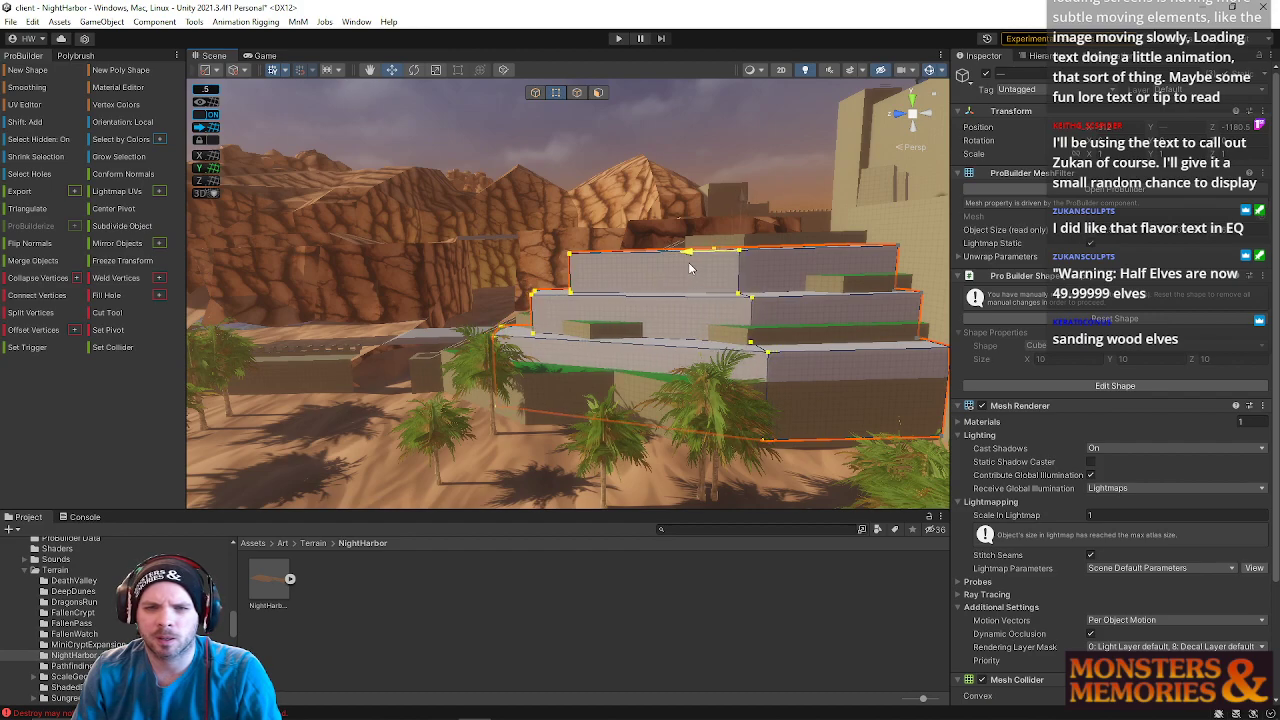
- Select the green terrace object and lower it along Y until it sinks below the sand
{"action": "right_click_drag", "start_coordinate": [686, 266], "coordinate": [600, 360]}
{"action": "left_click", "coordinate": [559, 372]}
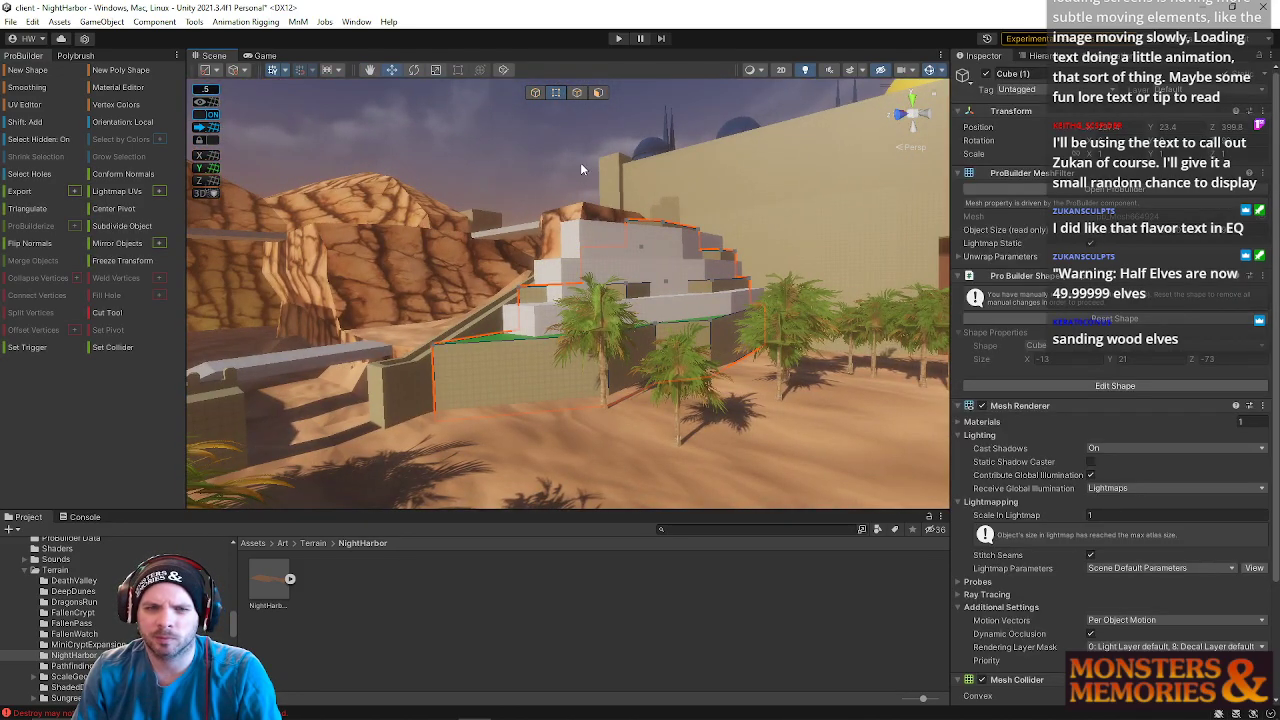
{"action": "left_click", "coordinate": [538, 91]}
{"action": "left_click_drag", "start_coordinate": [527, 265], "coordinate": [517, 380]}
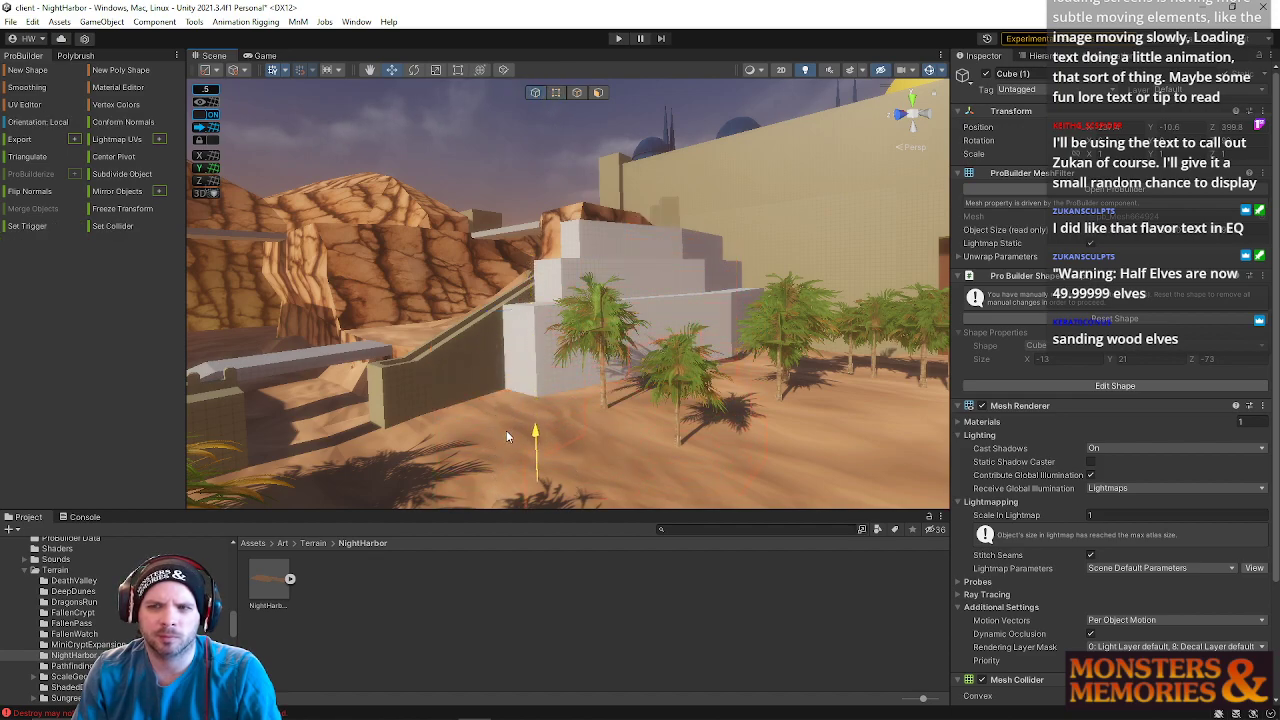
{"action": "key", "text": "ctrl+z"}
{"action": "left_click_drag", "start_coordinate": [530, 258], "coordinate": [514, 491]}
- Select the NightHarbor terrain mesh and raise its vertices at the foot of the lowest tier to meet the block's base
{"action": "right_click_drag", "start_coordinate": [585, 378], "coordinate": [682, 412]}
{"action": "left_click", "coordinate": [505, 345]}
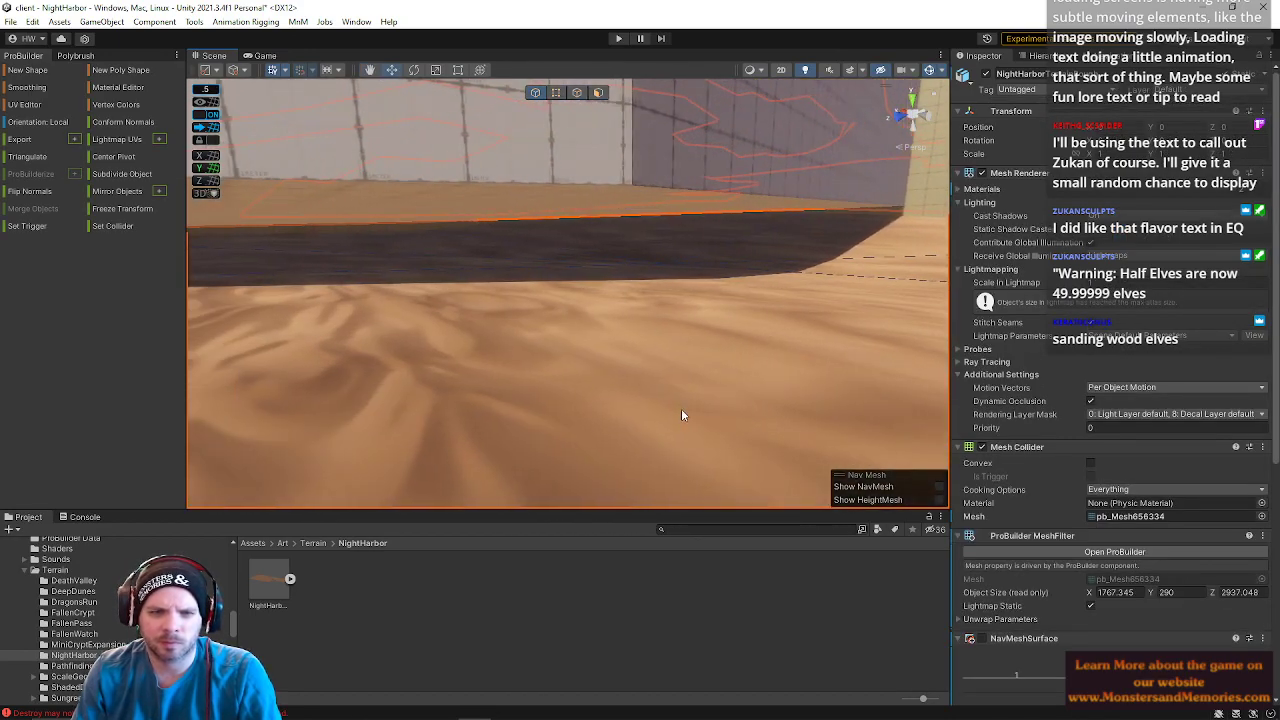
{"action": "left_click", "coordinate": [557, 93]}
{"action": "right_click_drag", "start_coordinate": [685, 304], "coordinate": [683, 314]}
{"action": "left_click_drag", "start_coordinate": [706, 291], "coordinate": [679, 106]}
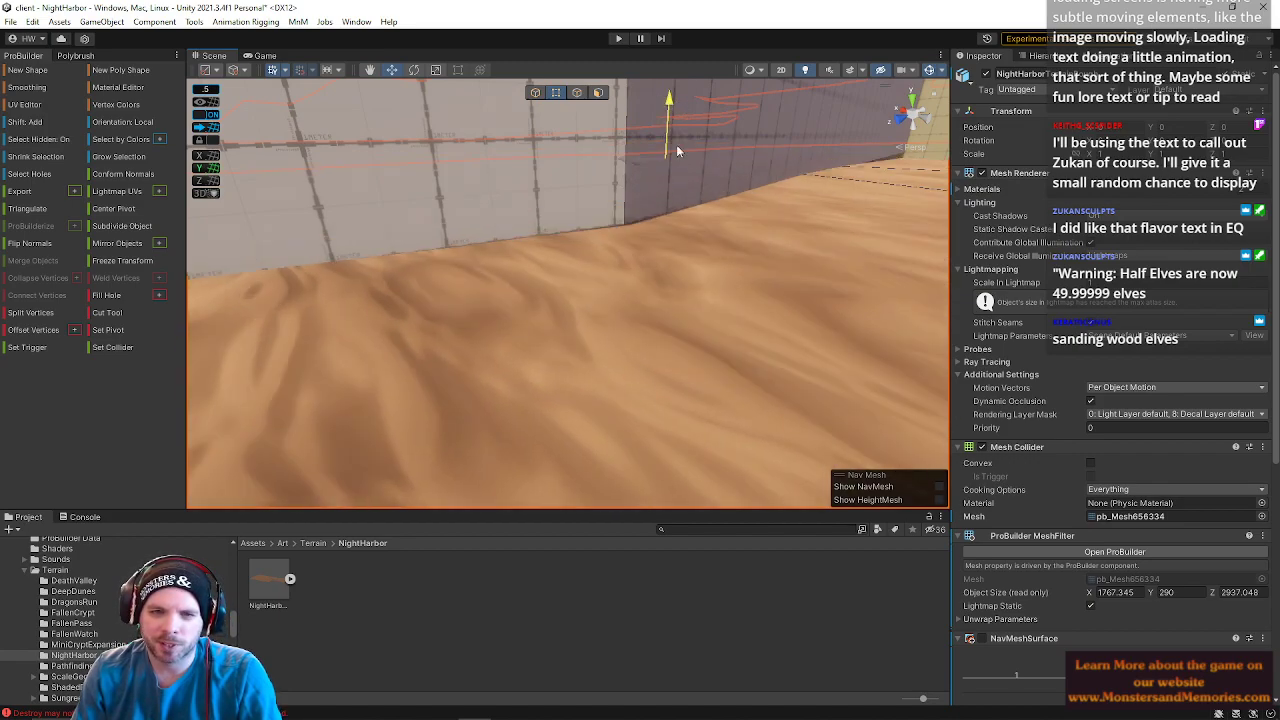
{"action": "left_click_drag", "start_coordinate": [783, 235], "coordinate": [761, 222]}
- Shift the terrain vertices beside the lowest tier's base along X
{"action": "right_click_drag", "start_coordinate": [755, 213], "coordinate": [120, 218]}
{"action": "left_click_drag", "start_coordinate": [714, 343], "coordinate": [697, 432]}
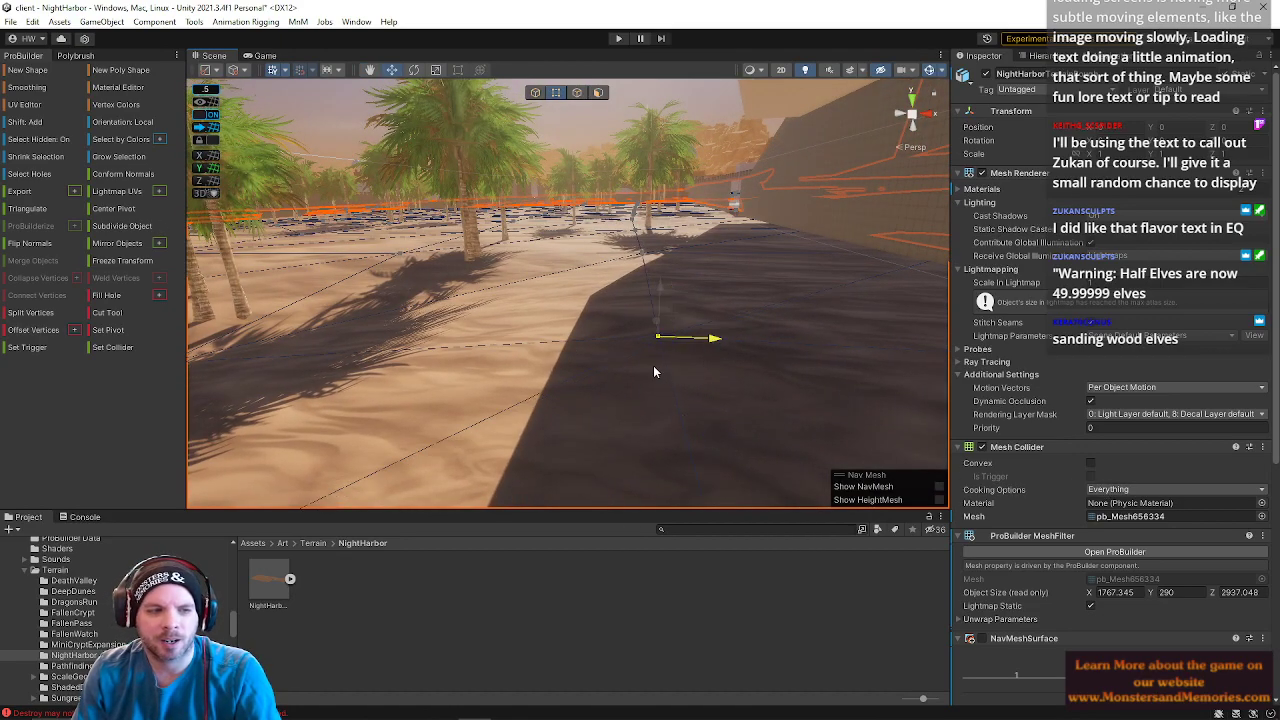
{"action": "right_click_drag", "start_coordinate": [638, 390], "coordinate": [534, 423]}
{"action": "left_click_drag", "start_coordinate": [567, 441], "coordinate": [313, 386]}
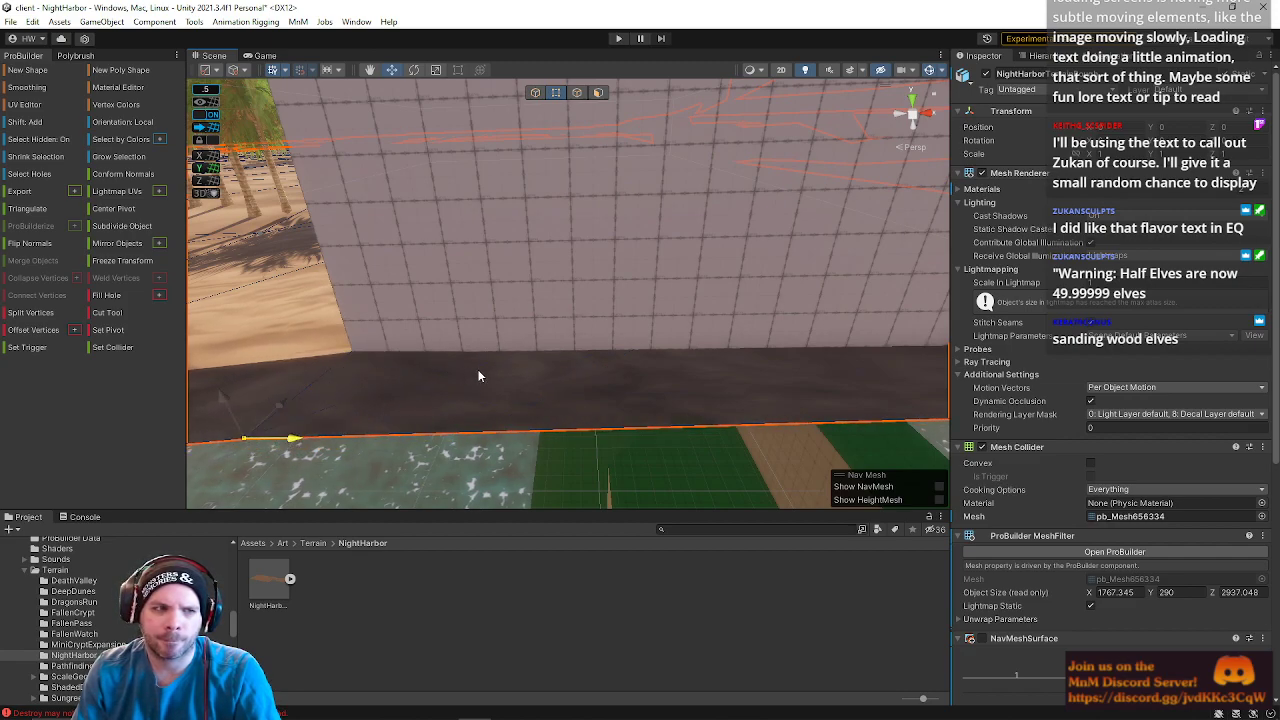
{"action": "mouse_move", "coordinate": [377, 334]}
{"action": "right_mouse_down"}
{"action": "mouse_move", "coordinate": [635, 394]}
{"action": "mouse_move", "coordinate": [509, 354]}
{"action": "mouse_move", "coordinate": [390, 345]}
{"action": "right_mouse_up"}
{"action": "left_click", "coordinate": [572, 240]}
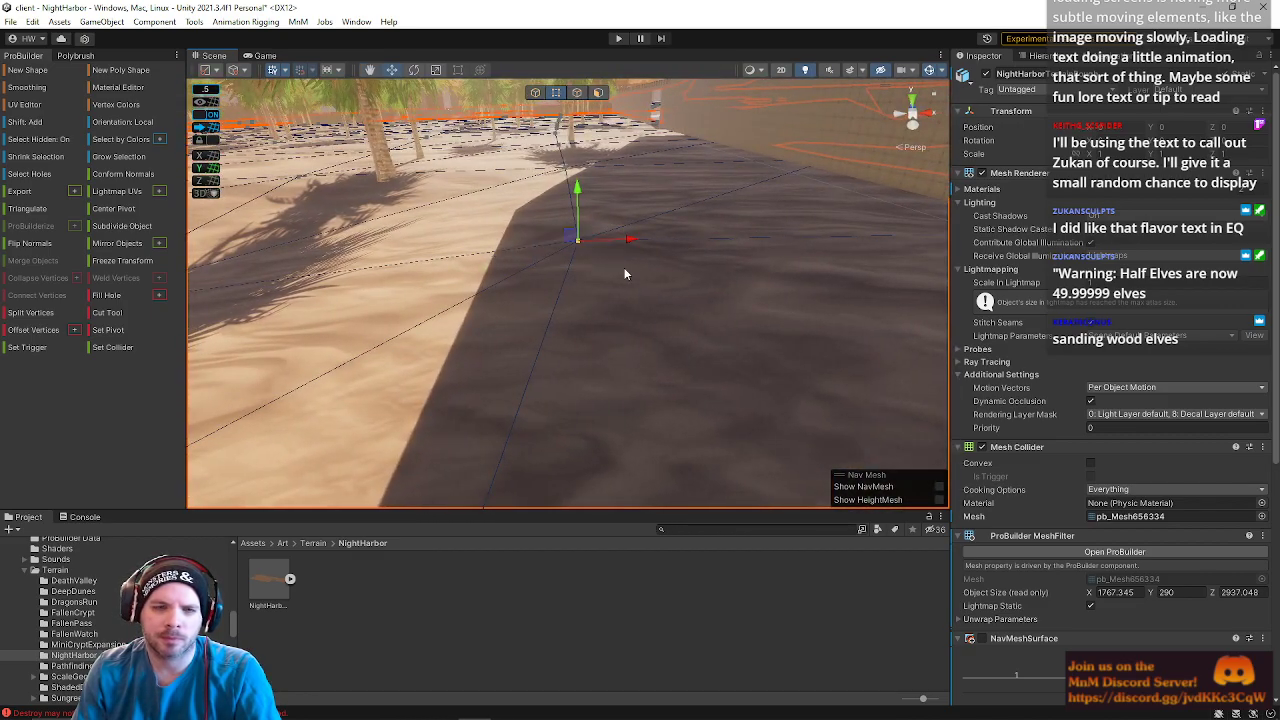
{"action": "left_click_drag", "start_coordinate": [630, 242], "coordinate": [545, 243]}
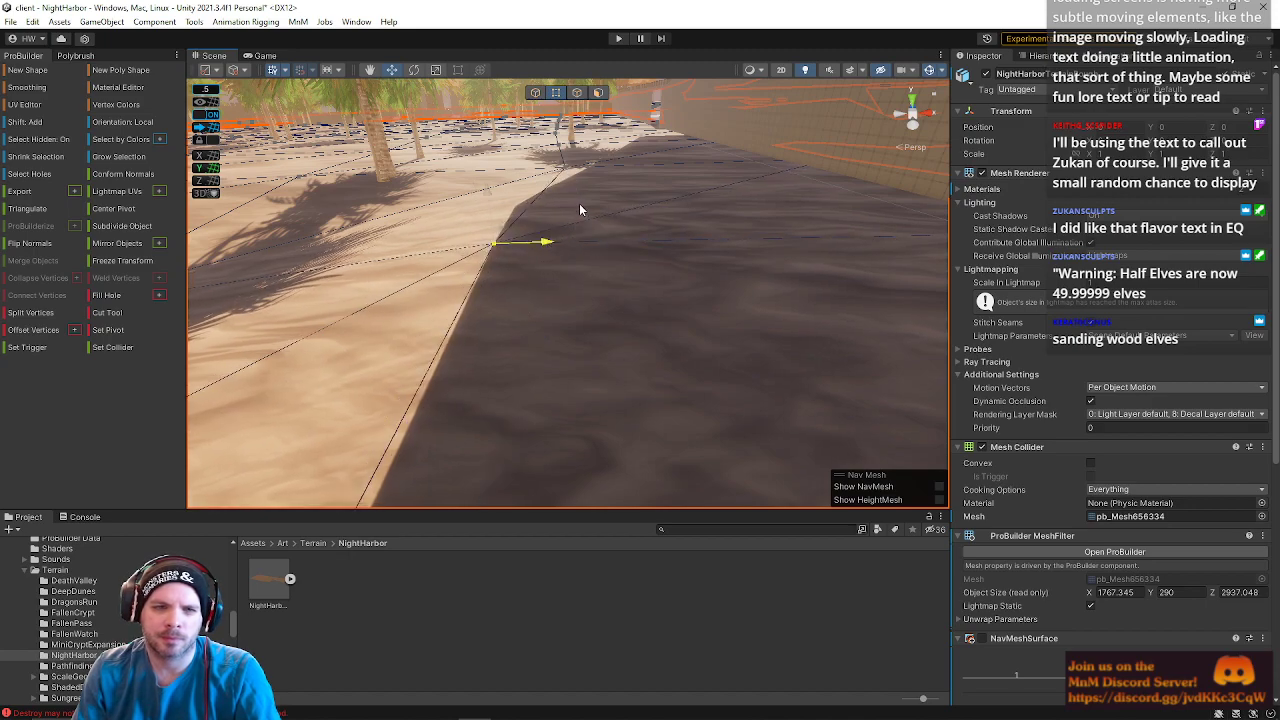
- Move the next terrain vertices in the sand near the palm shadows outward along X
{"action": "right_click_drag", "start_coordinate": [608, 219], "coordinate": [602, 256]}
{"action": "left_click", "coordinate": [600, 278]}
{"action": "left_click_drag", "start_coordinate": [653, 278], "coordinate": [616, 277]}
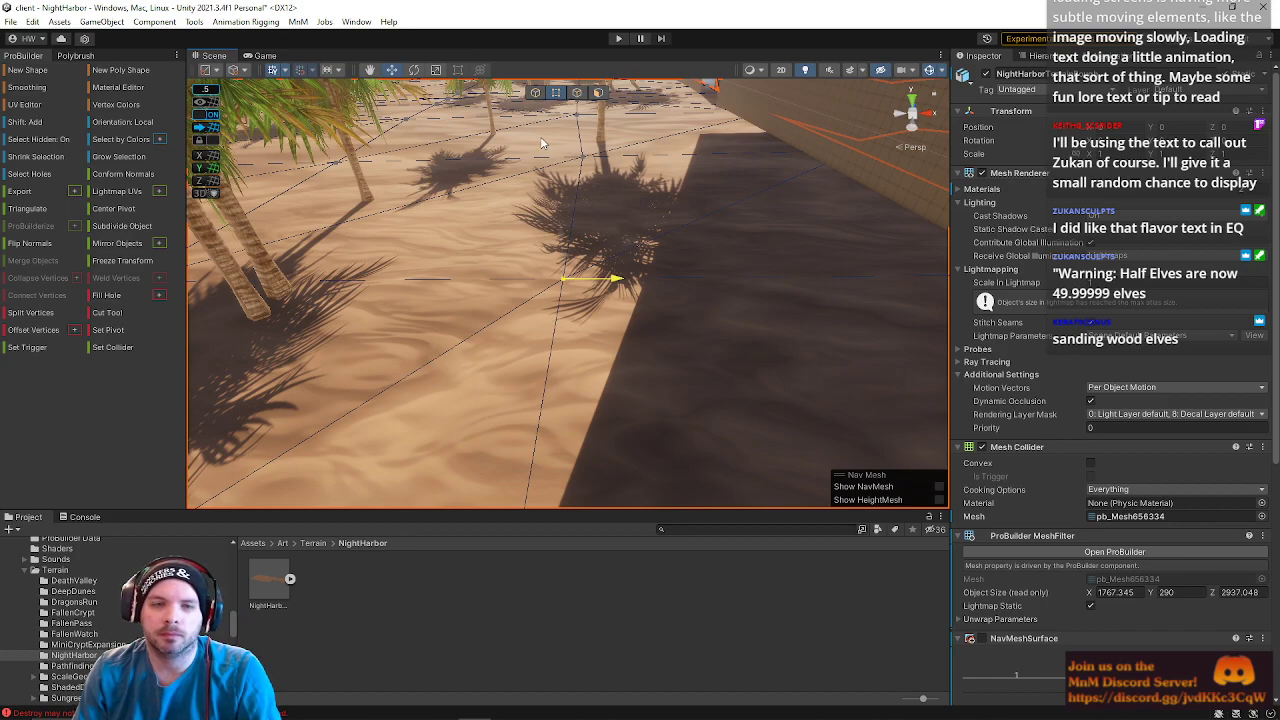
{"action": "left_click", "coordinate": [687, 319]}
{"action": "left_click", "coordinate": [618, 188]}
{"action": "left_click", "coordinate": [584, 160]}
{"action": "left_click_drag", "start_coordinate": [638, 158], "coordinate": [626, 159]}
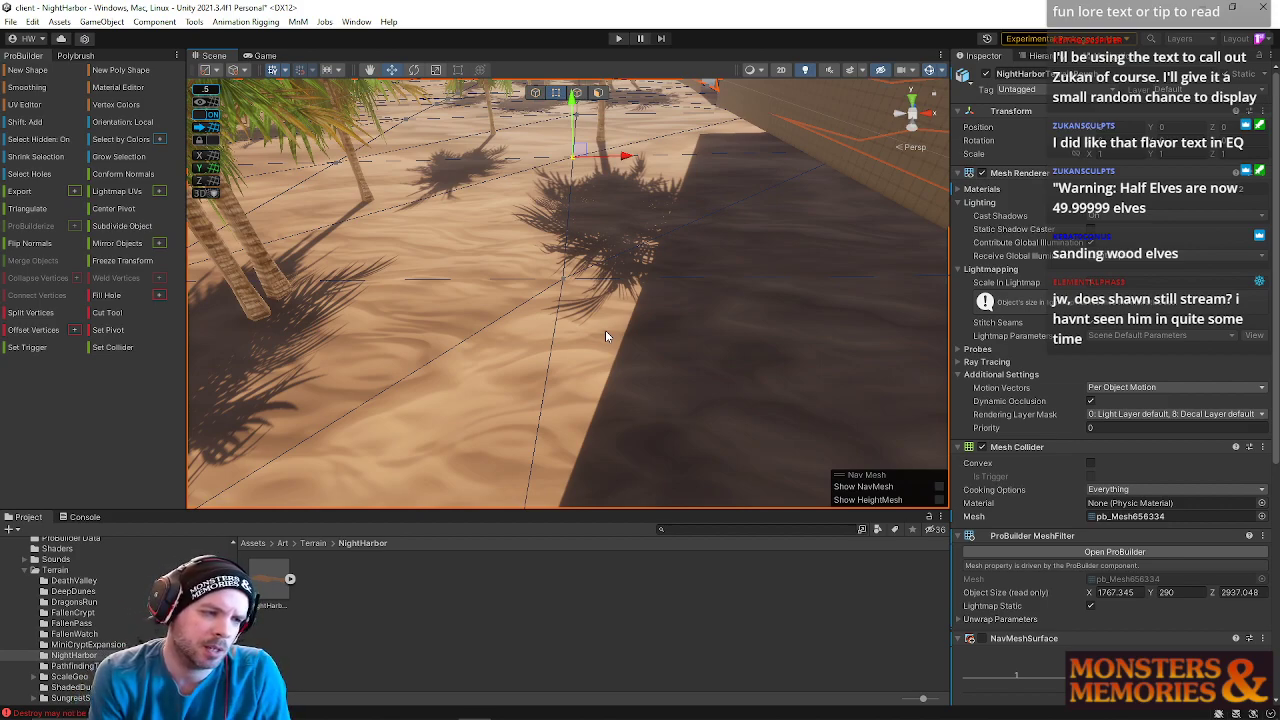
- Deselect the terrain and inspect the stepped blocks from ground level and along the ledge beside the city wall
{"action": "right_click_drag", "start_coordinate": [688, 185], "coordinate": [540, 92]}
{"action": "left_click", "coordinate": [494, 135]}
{"action": "right_click_drag", "start_coordinate": [523, 155], "coordinate": [800, 120]}
{"action": "right_click_drag", "start_coordinate": [1132, 143], "coordinate": [1038, 135]}
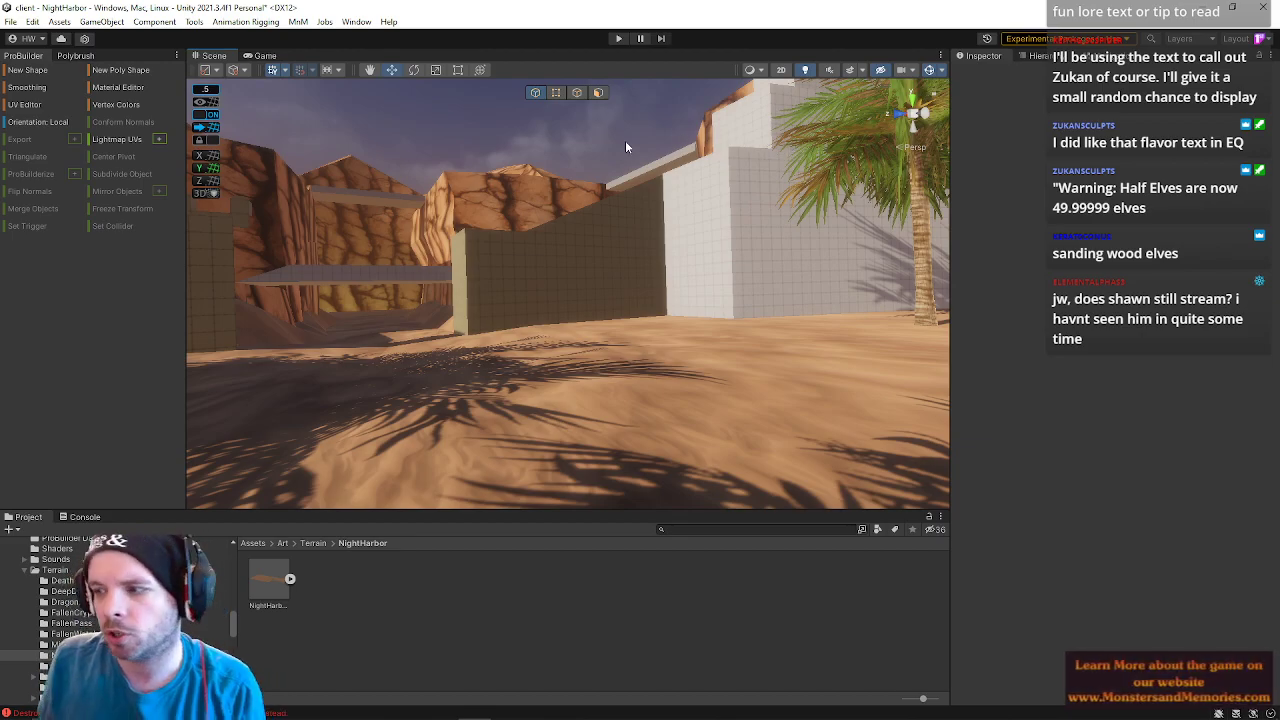
{"action": "key", "text": "w"}
{"action": "right_click_drag", "start_coordinate": [685, 167], "coordinate": [870, 248]}
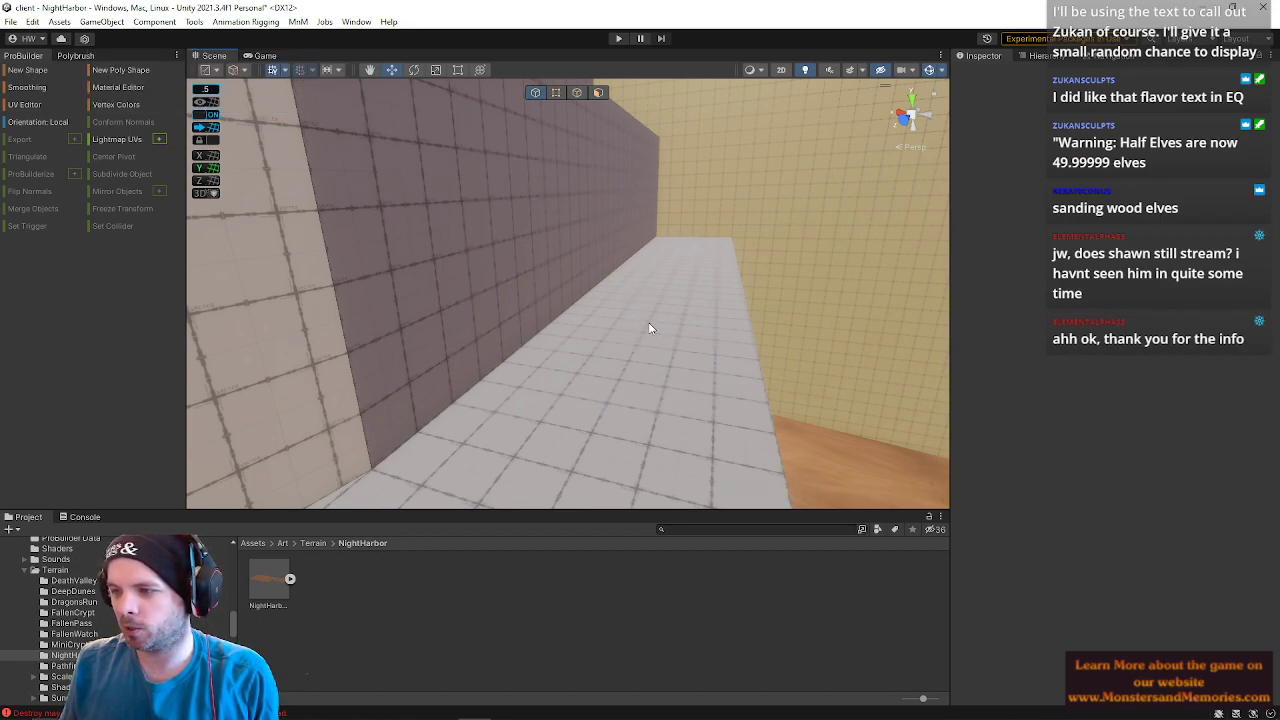
{"action": "right_click_drag", "start_coordinate": [669, 248], "coordinate": [754, 216]}
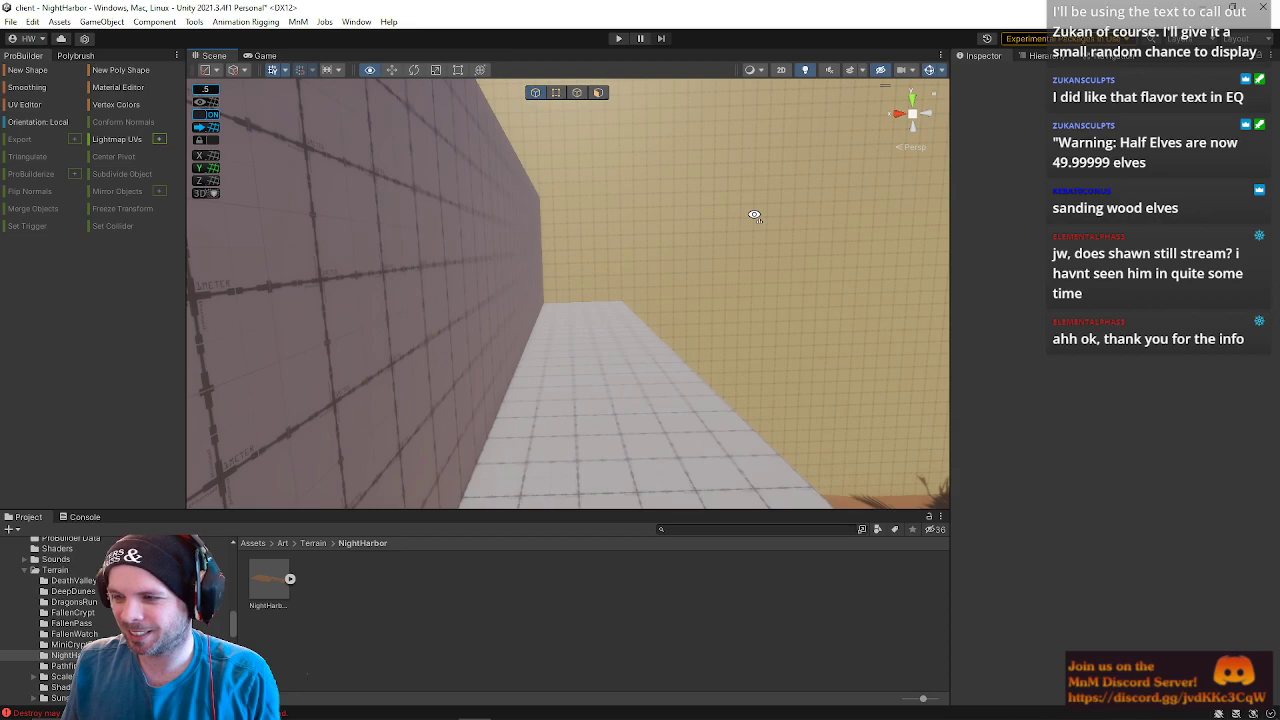
{"action": "right_click_drag", "start_coordinate": [754, 216], "coordinate": [740, 222]}
- Save the NightHarbor scene
{"action": "left_click", "coordinate": [10, 22]}
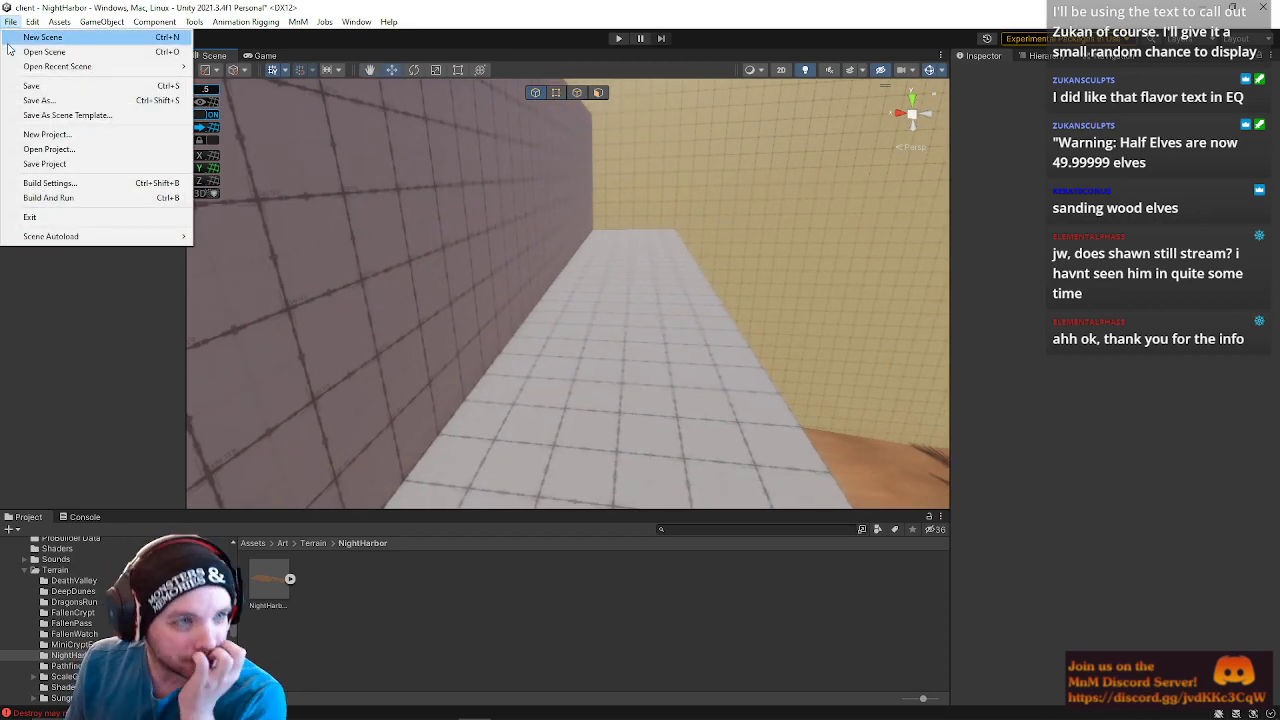
{"action": "left_click", "coordinate": [38, 86]}
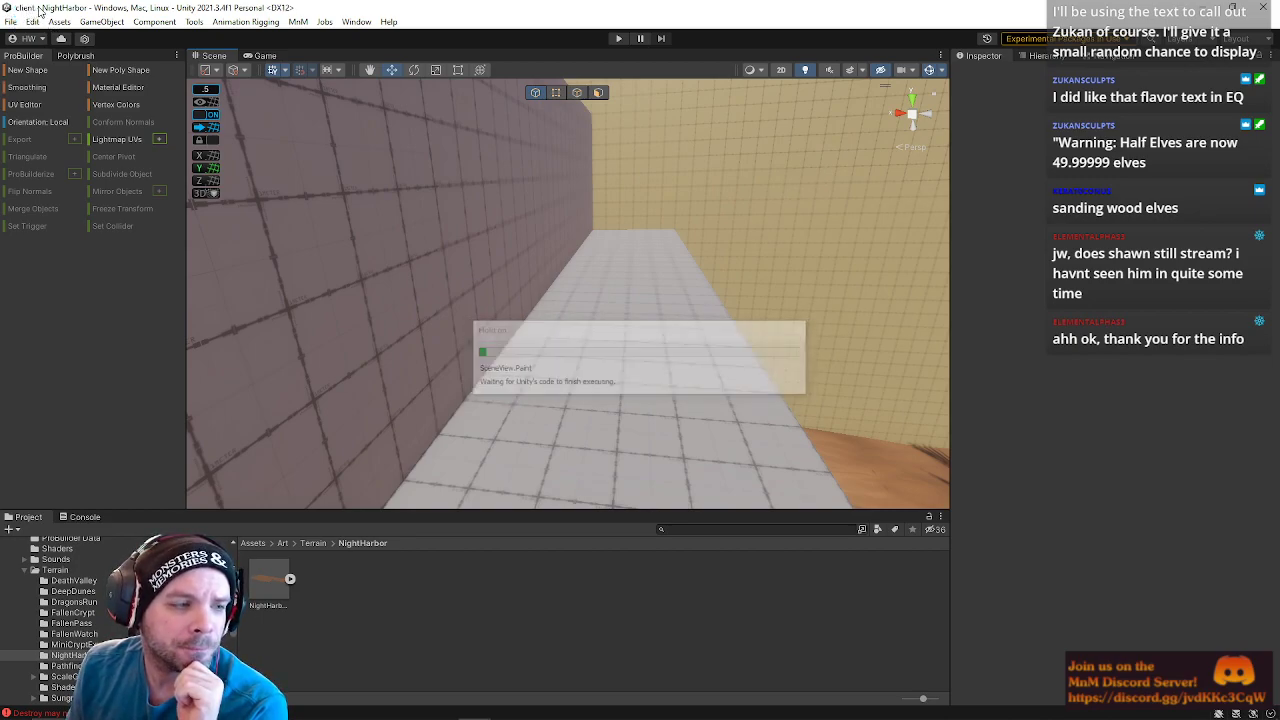
{"action": "left_click", "coordinate": [12, 23]}
{"action": "mouse_move", "coordinate": [48, 26]}
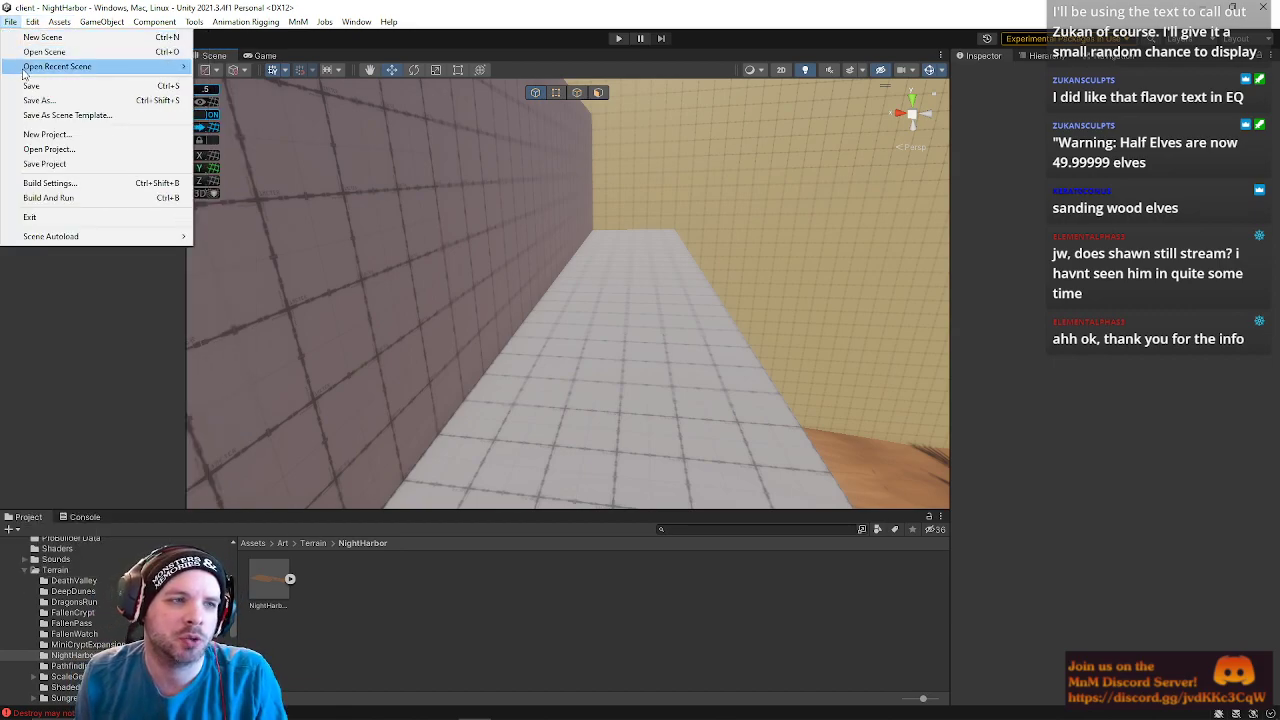
{"action": "mouse_move", "coordinate": [135, 70]}
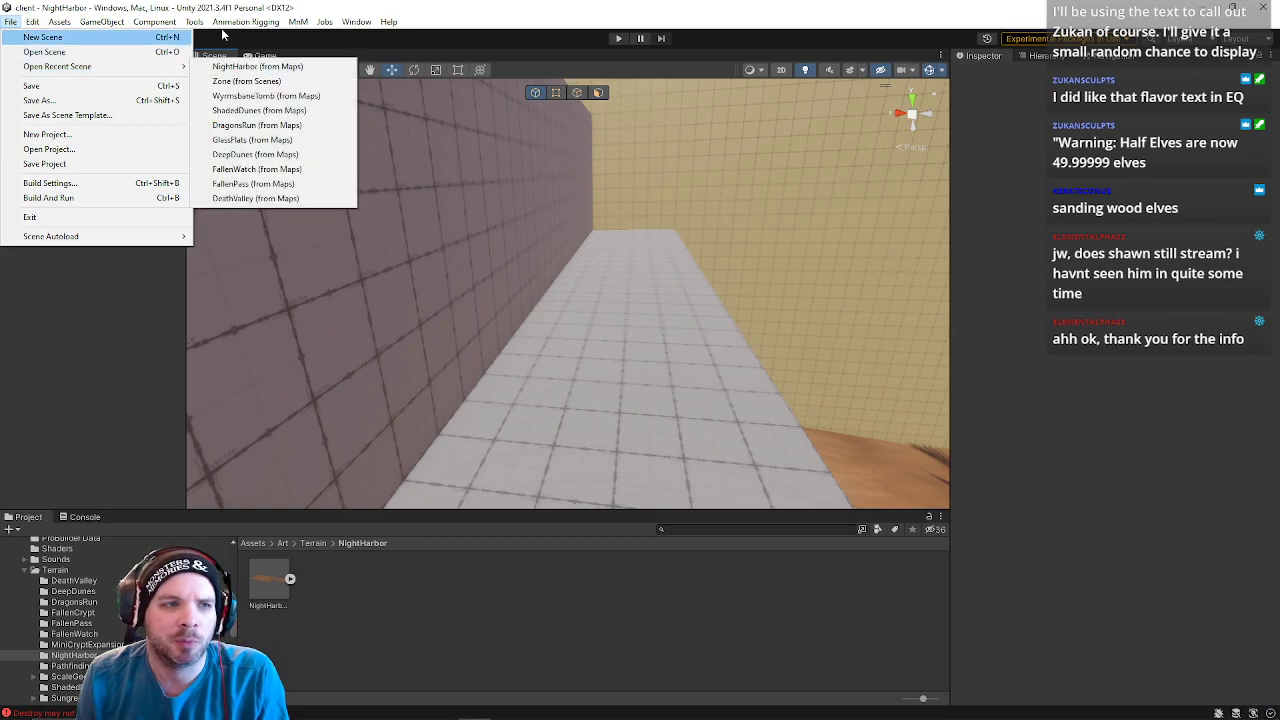
{"action": "mouse_move", "coordinate": [511, 207]}
{"action": "right_mouse_down"}
{"action": "mouse_move", "coordinate": [507, 227]}
{"action": "mouse_move", "coordinate": [363, 189]}
{"action": "mouse_move", "coordinate": [403, 226]}
{"action": "mouse_move", "coordinate": [466, 225]}
{"action": "mouse_move", "coordinate": [469, 209]}
{"action": "mouse_move", "coordinate": [527, 218]}
{"action": "mouse_move", "coordinate": [515, 214]}
{"action": "right_mouse_up"}
{"action": "left_click", "coordinate": [33, 22]}
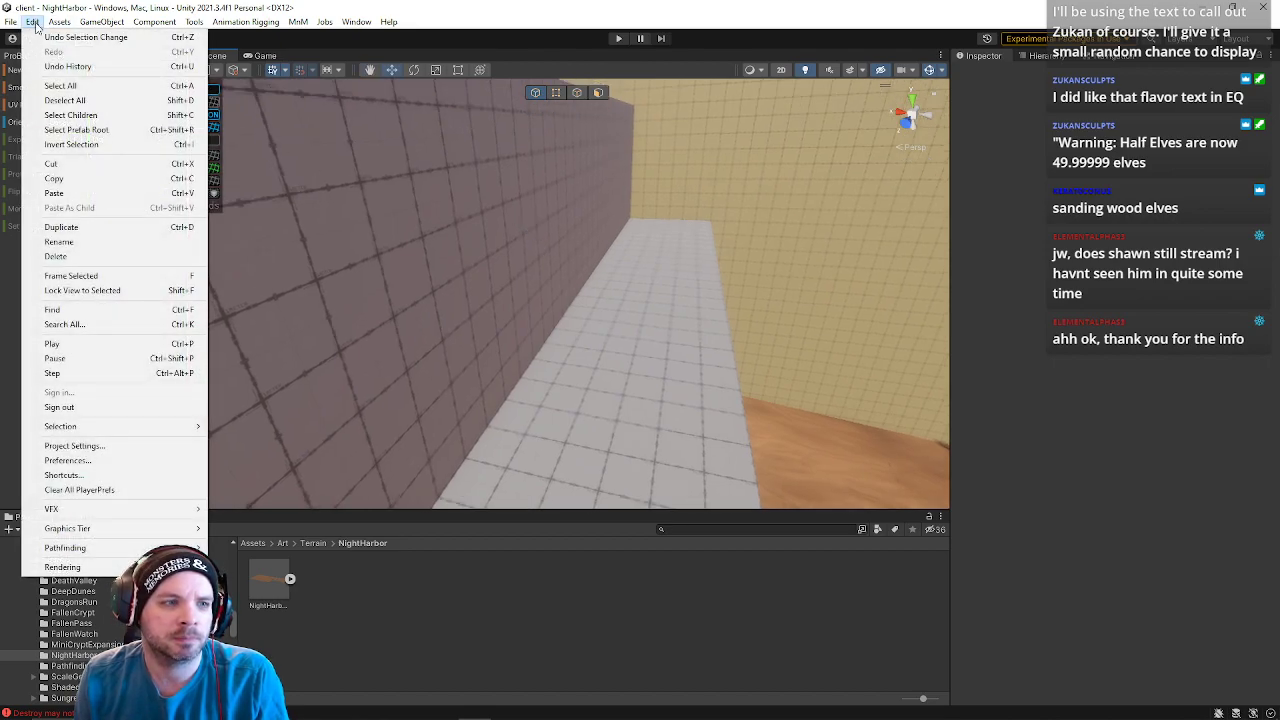
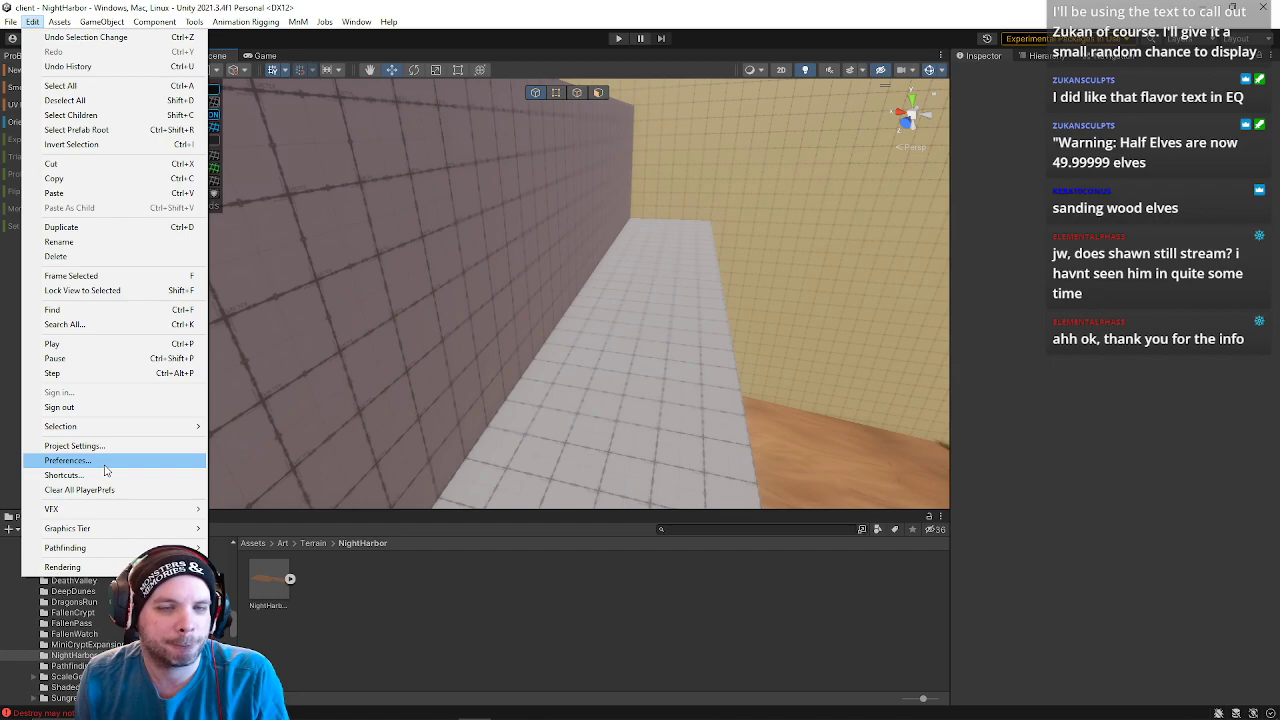
{"action": "right_click_drag", "start_coordinate": [471, 362], "coordinate": [510, 260]}
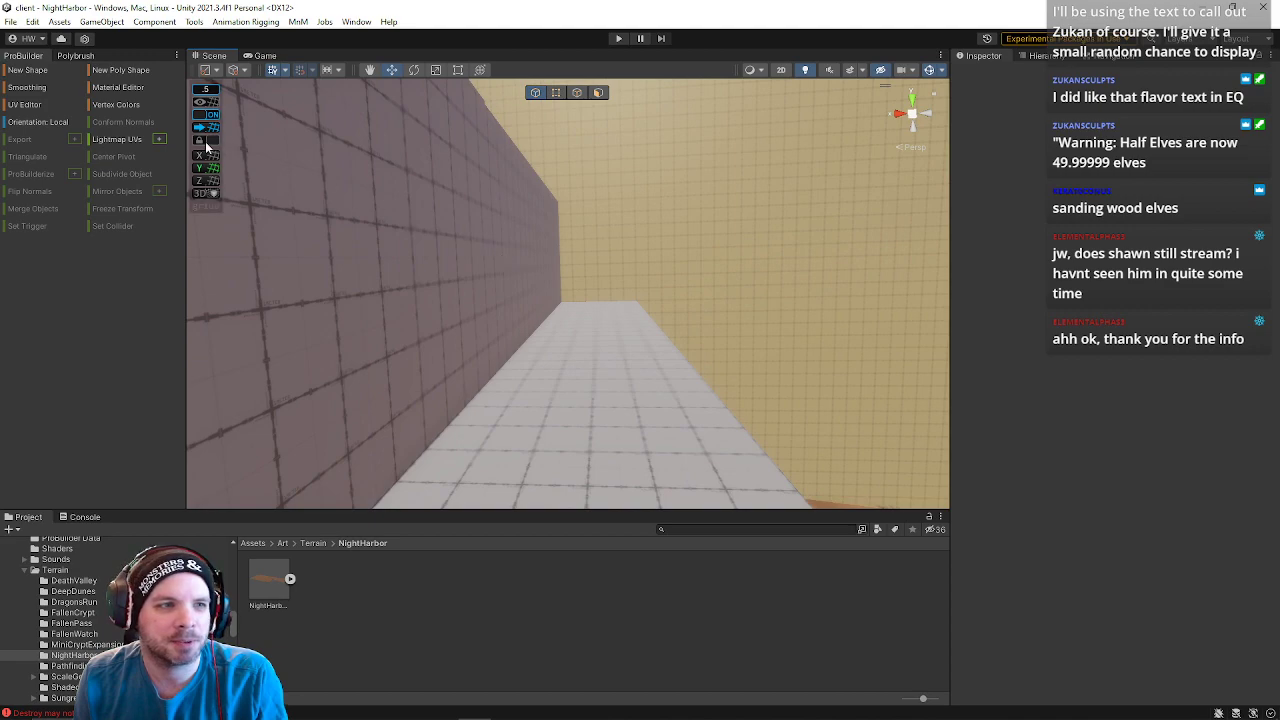
- Create a ProBuilder pipe with a base about 3 by 3 on top of the ledge beside the upper tier
{"action": "left_click", "coordinate": [40, 70]}
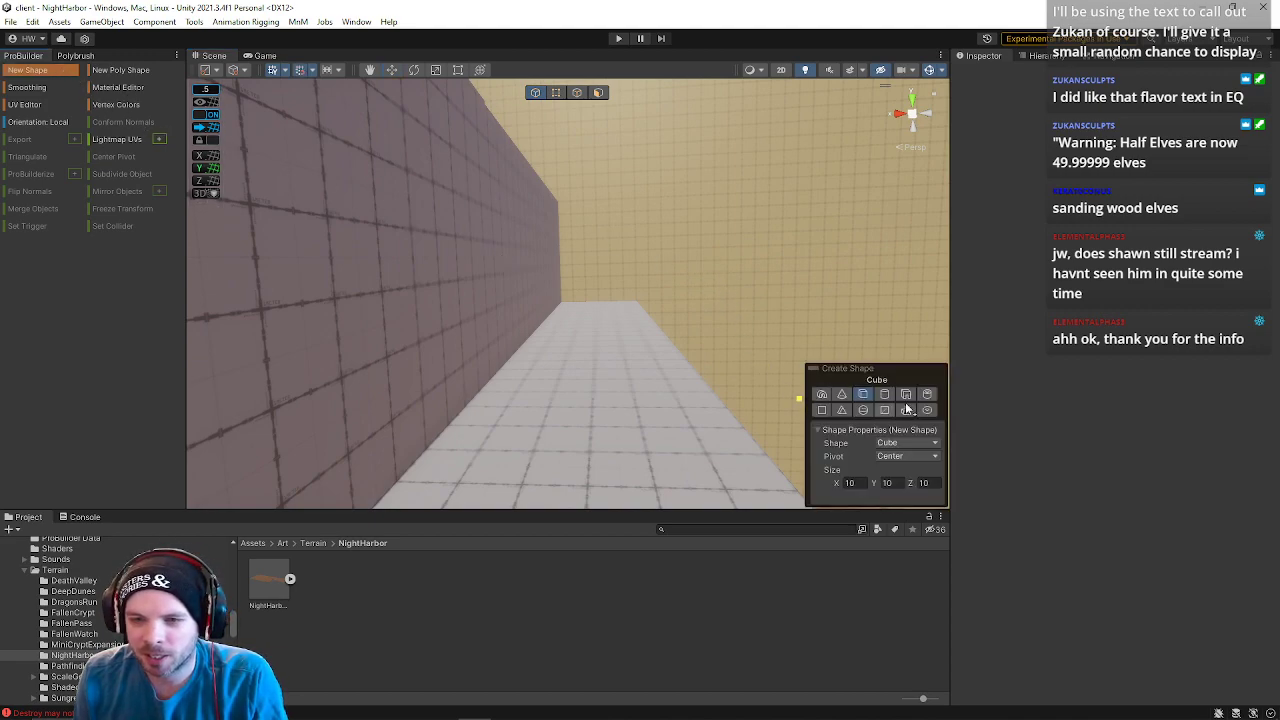
{"action": "left_click", "coordinate": [927, 395]}
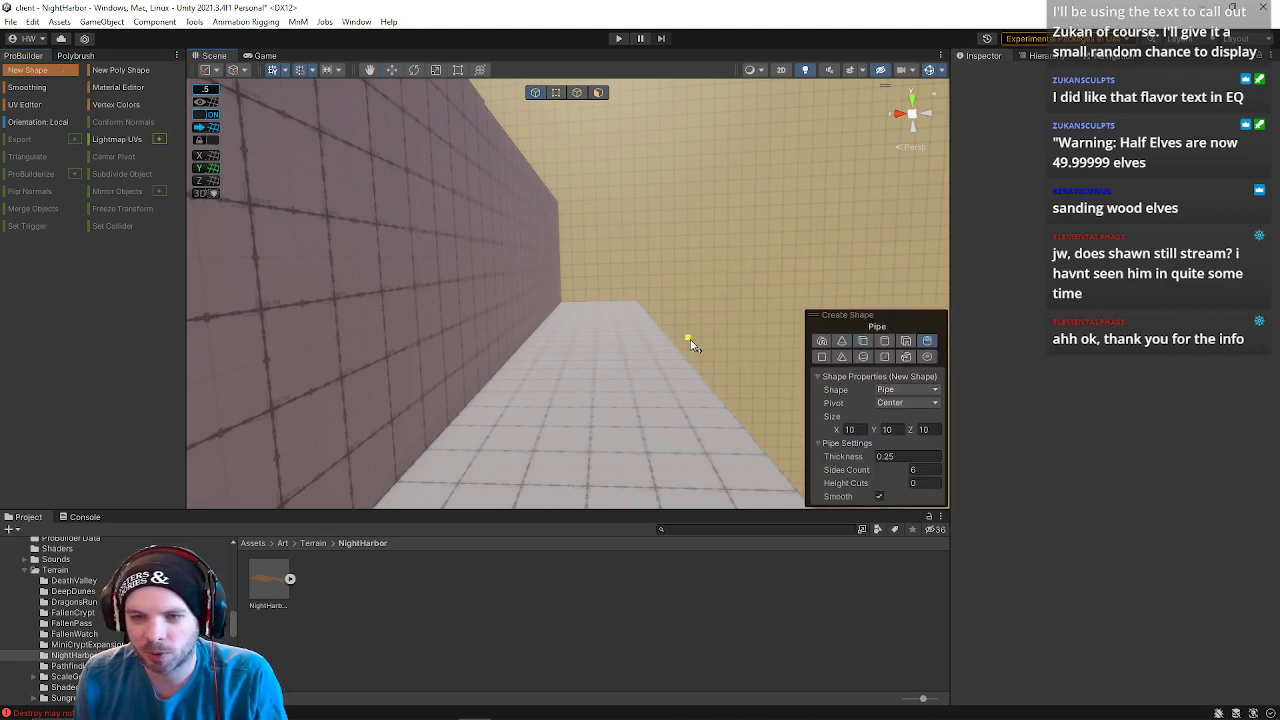
{"action": "right_click_drag", "start_coordinate": [584, 401], "coordinate": [571, 450]}
{"action": "left_click_drag", "start_coordinate": [577, 425], "coordinate": [475, 346]}
{"action": "left_click", "coordinate": [479, 343]}
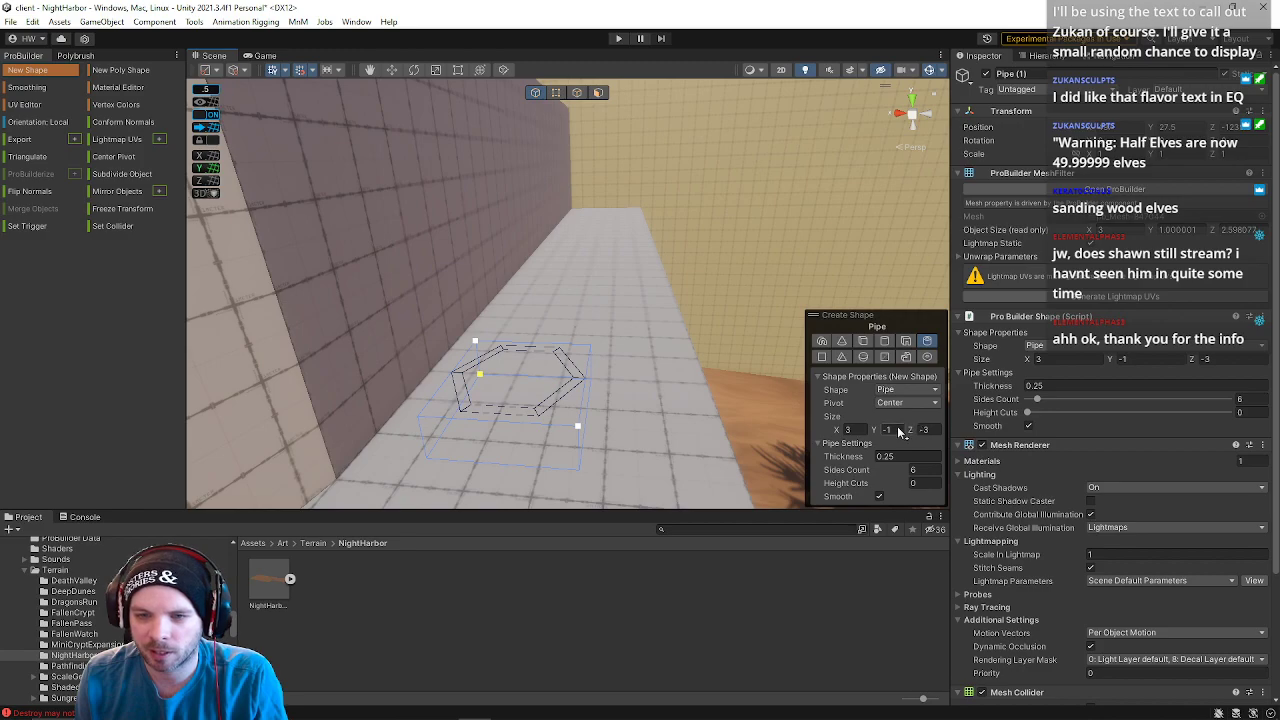
- Set the new pipe's size to 3 in Z and 2 in Y
{"action": "double_click", "coordinate": [922, 429]}
{"action": "type", "text": "3"}
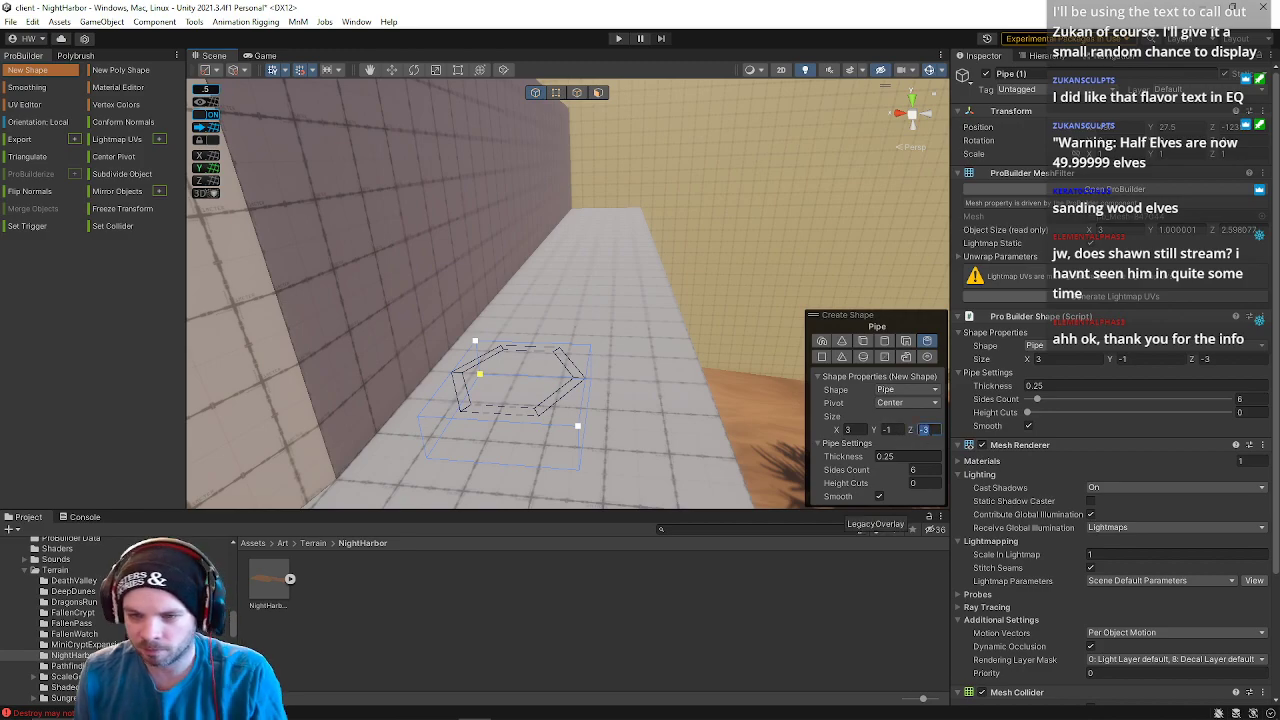
{"action": "left_click", "coordinate": [878, 430]}
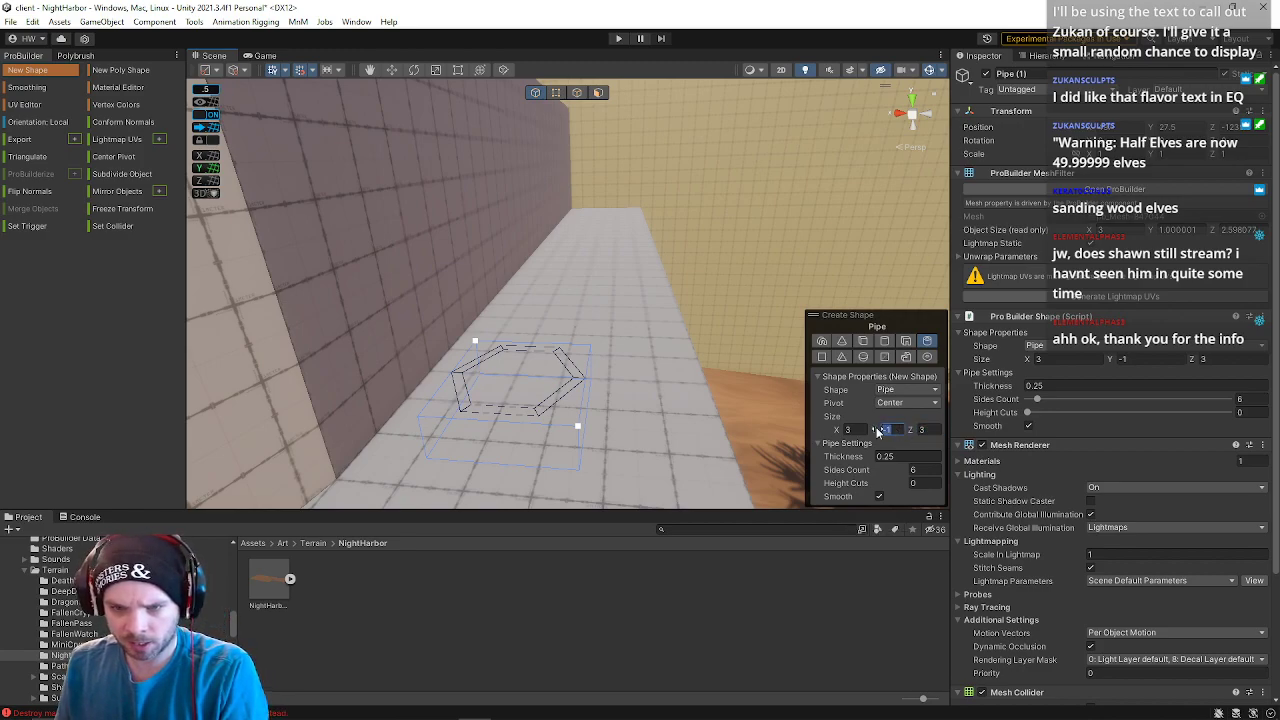
{"action": "type", "text": "2"}
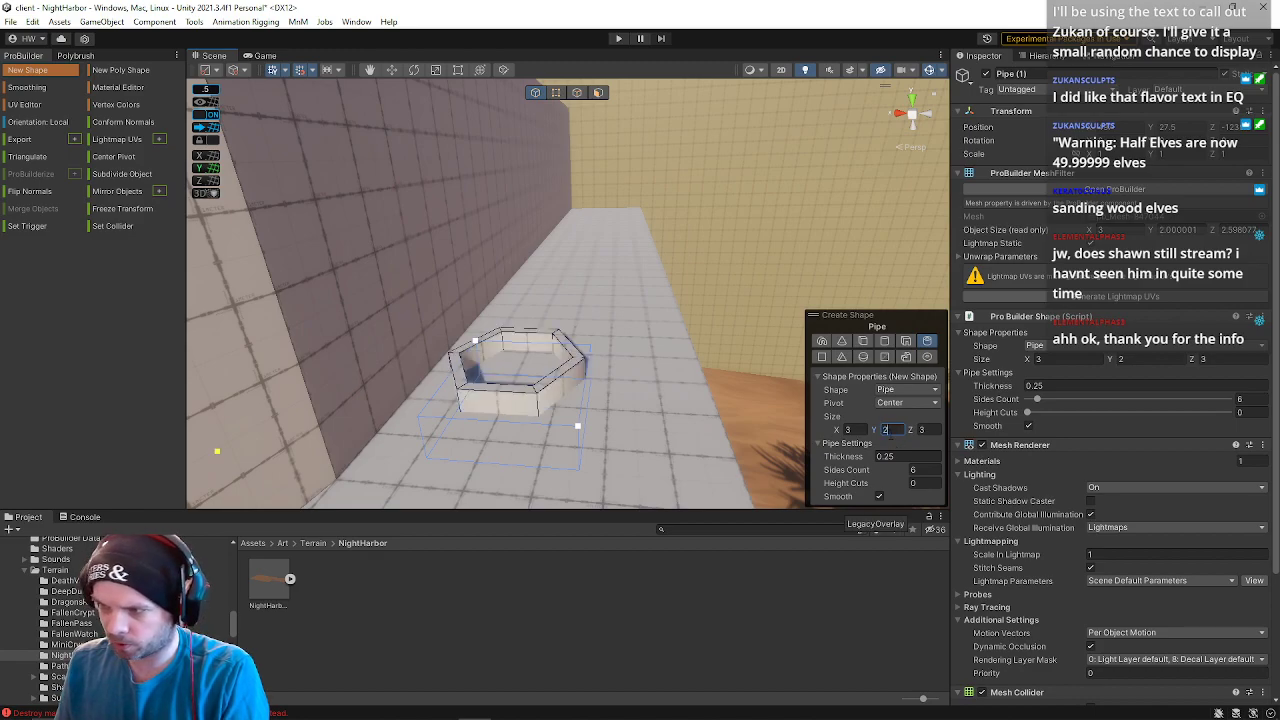
- Give the pipe a sides count of 12 and a thickness of 1
{"action": "left_click", "coordinate": [846, 472]}
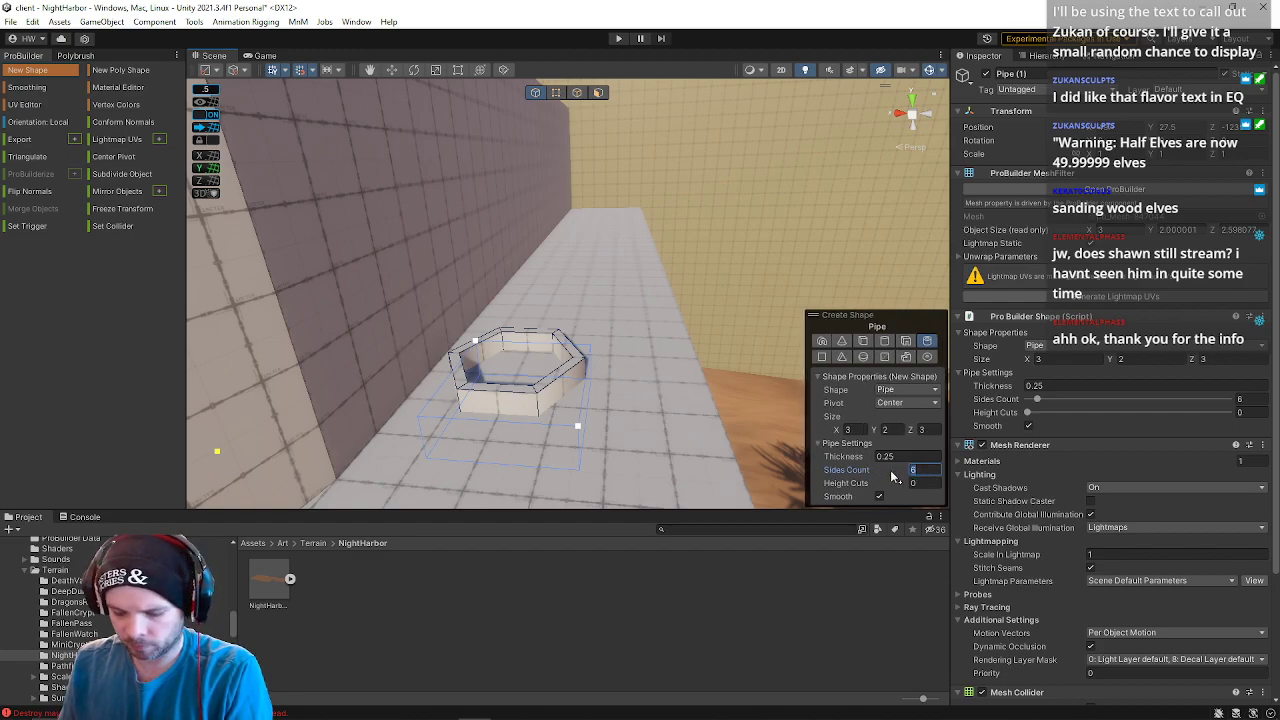
{"action": "type", "text": "12"}
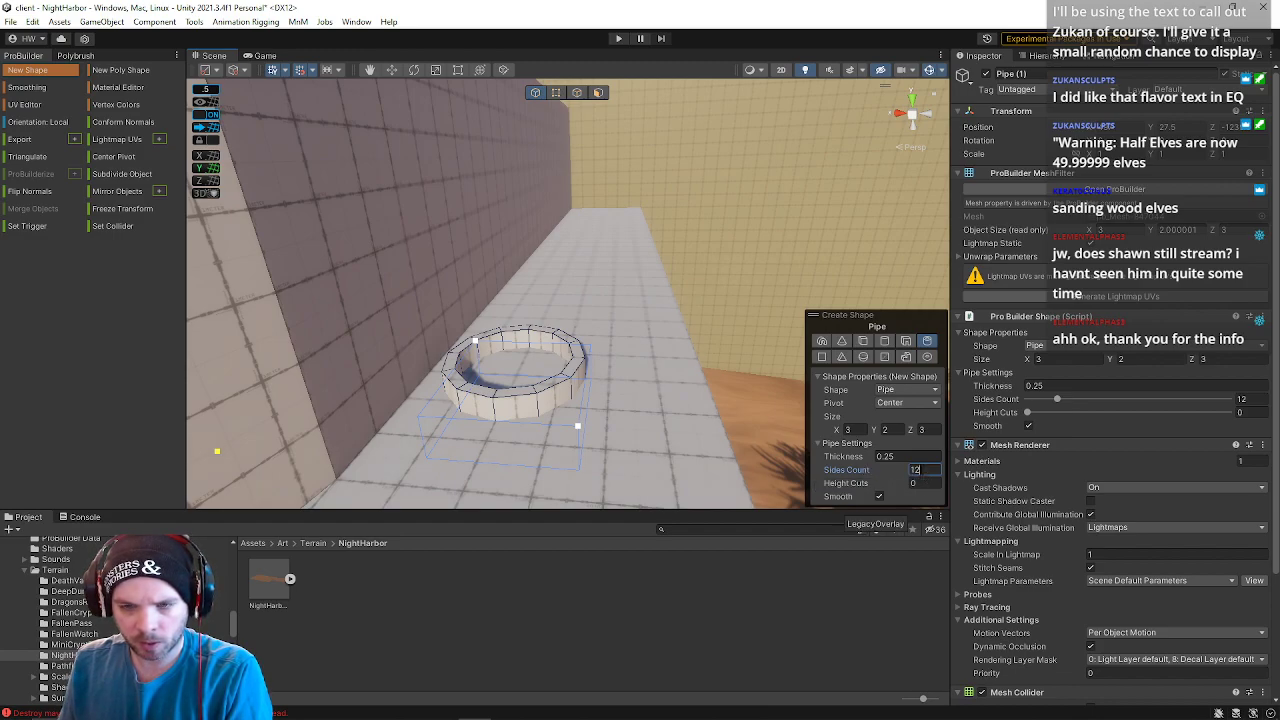
{"action": "left_click_drag", "start_coordinate": [848, 462], "coordinate": [870, 466]}
{"action": "double_click", "coordinate": [903, 461]}
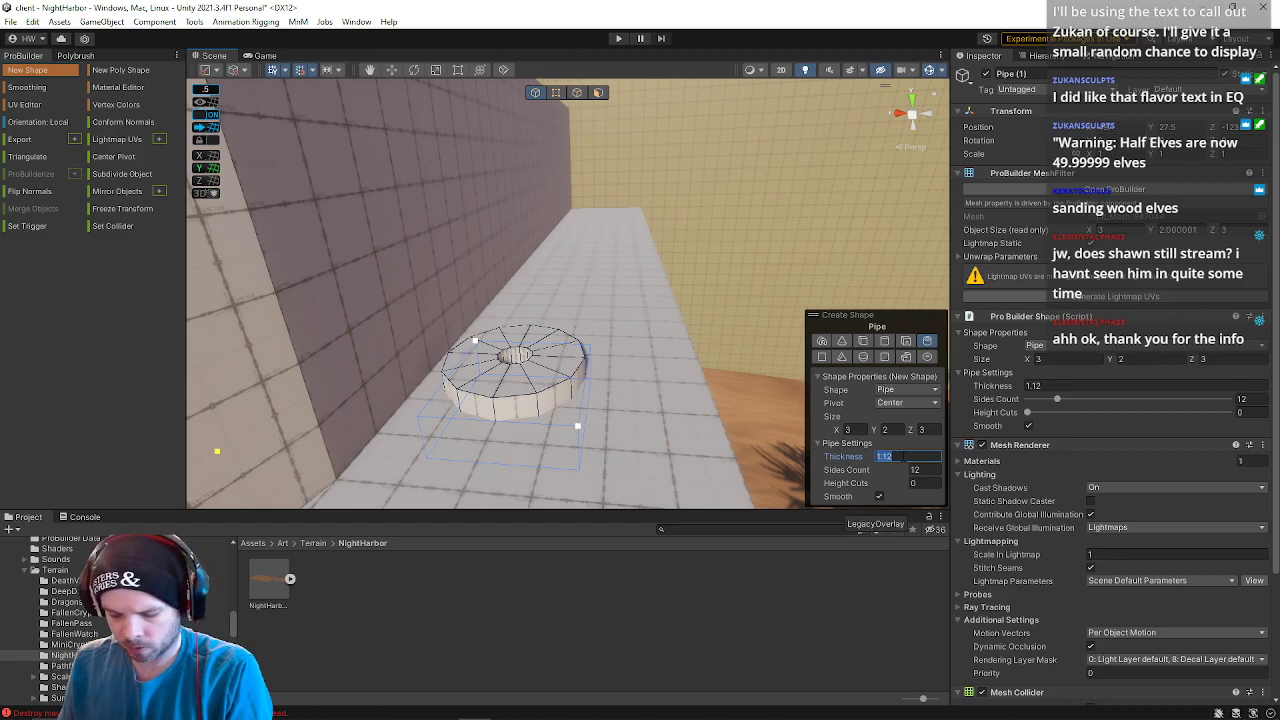
{"action": "type", "text": "1"}
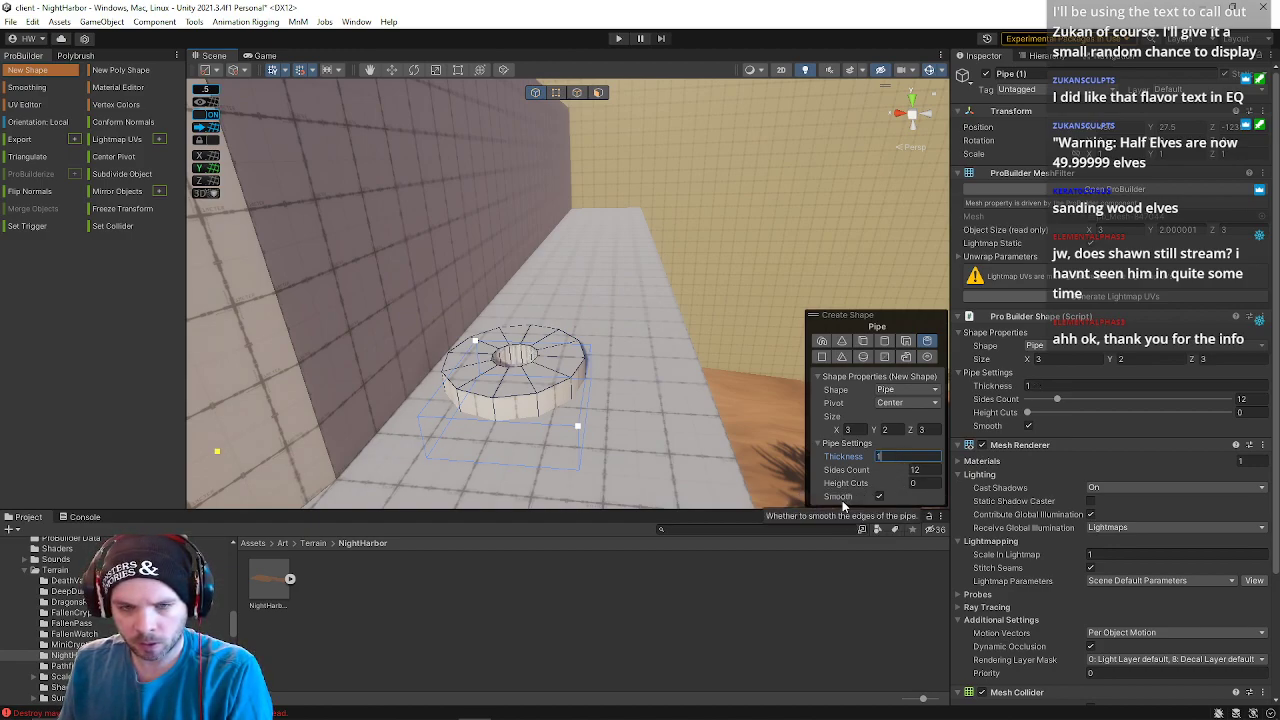
- Redraw the ProBuilder pipe on the ledge with a 3 by 3 base and a height of 1
{"action": "key", "text": "w"}
{"action": "right_click_drag", "start_coordinate": [611, 361], "coordinate": [596, 416]}
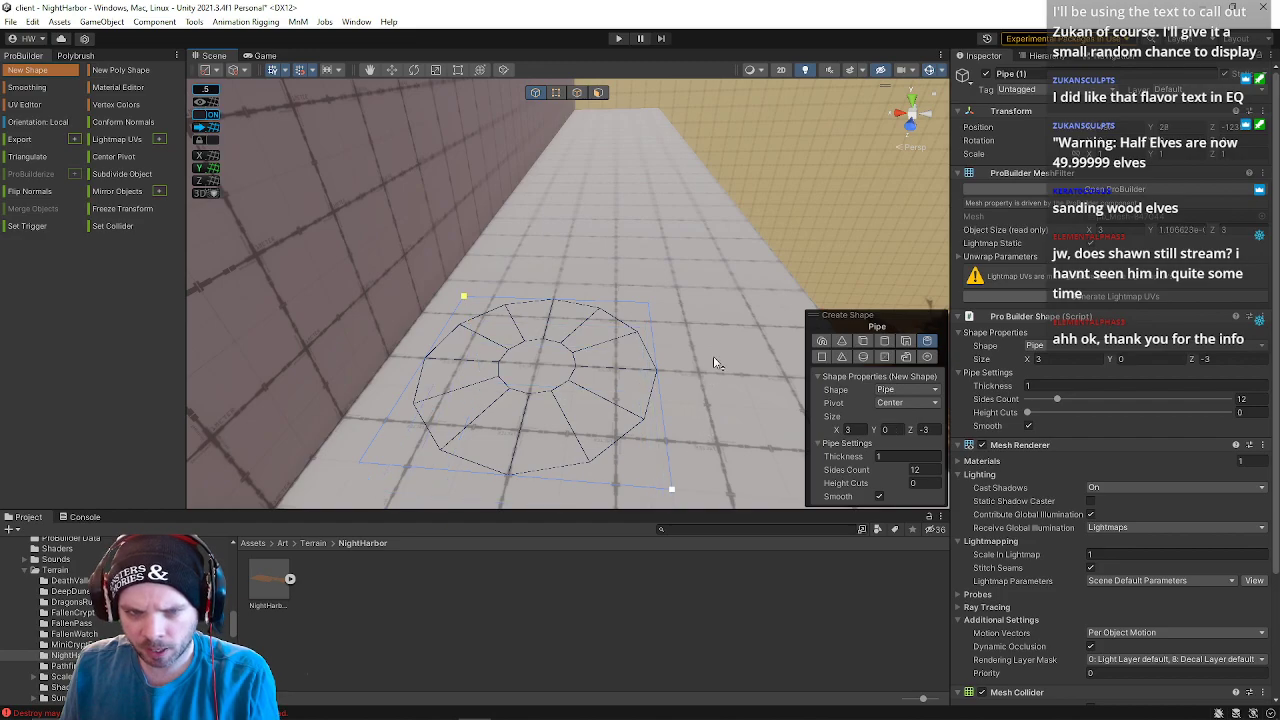
{"action": "left_click", "coordinate": [720, 283]}
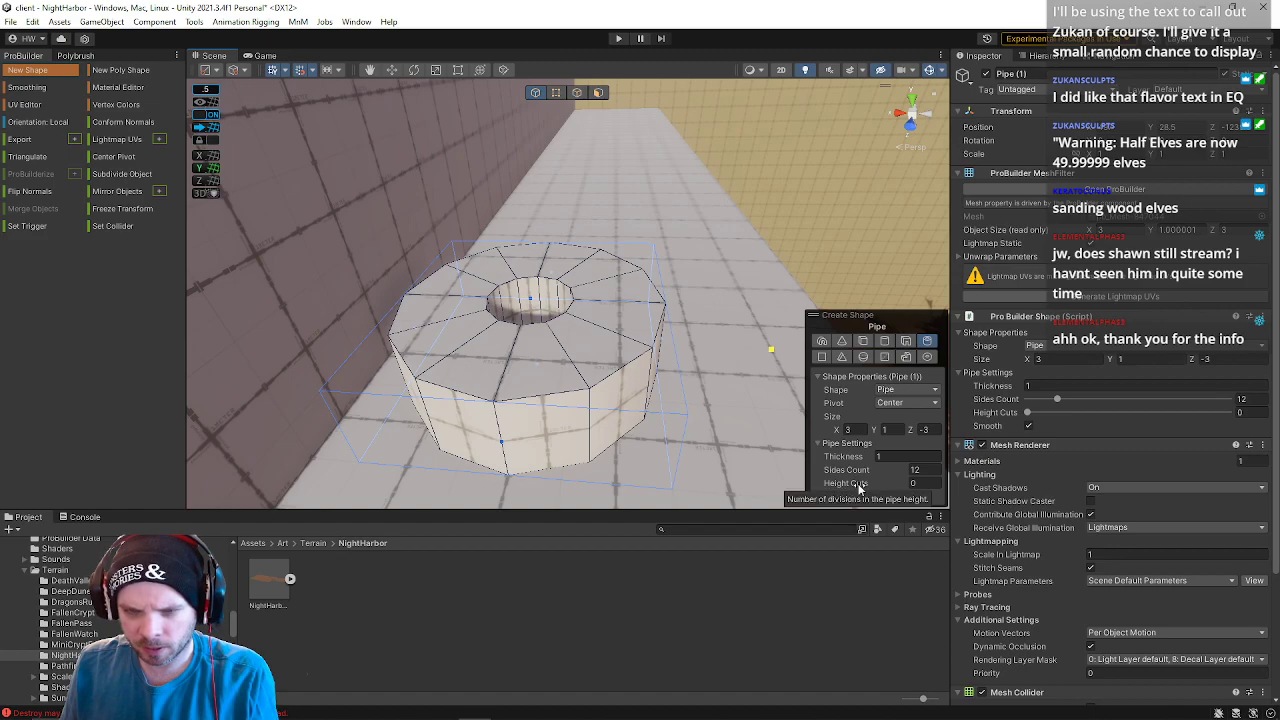
{"action": "key", "text": "r"}
{"action": "left_click_drag", "start_coordinate": [534, 336], "coordinate": [708, 342]}
{"action": "key", "text": "ctrl+z"}
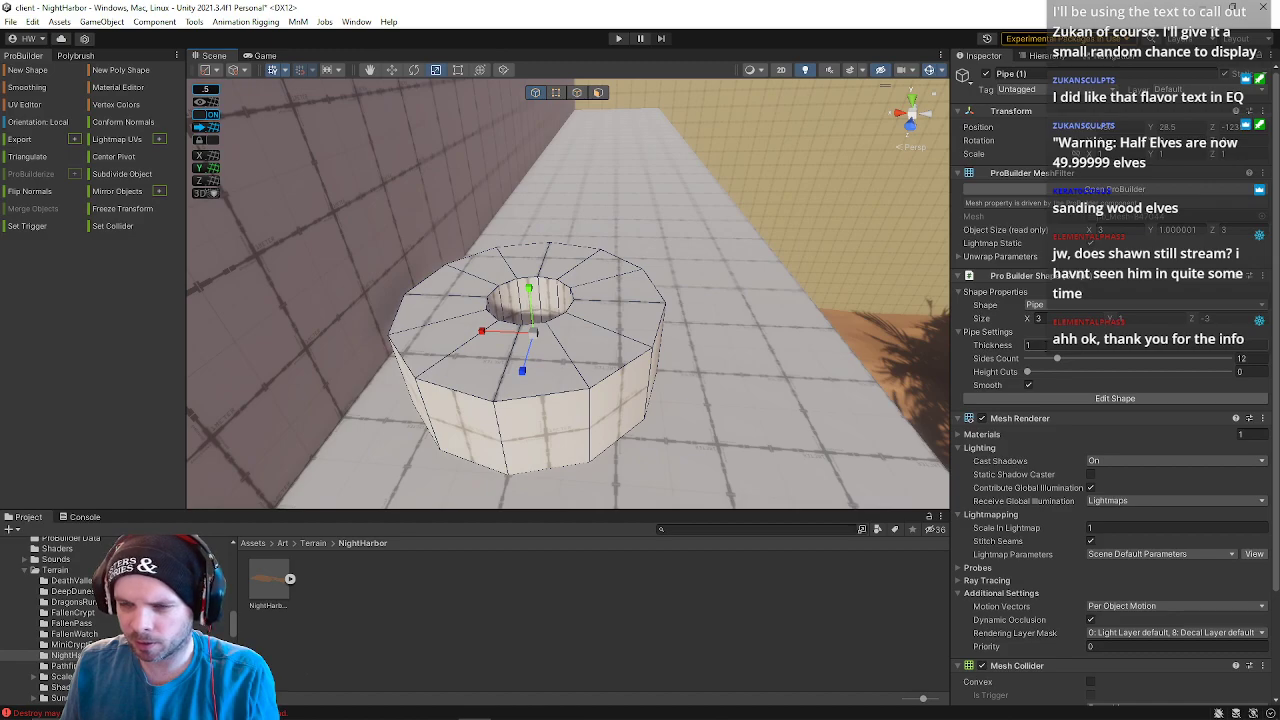
- Set the pipe's size to 6 in X and 6 in Z
{"action": "left_click", "coordinate": [1041, 318]}
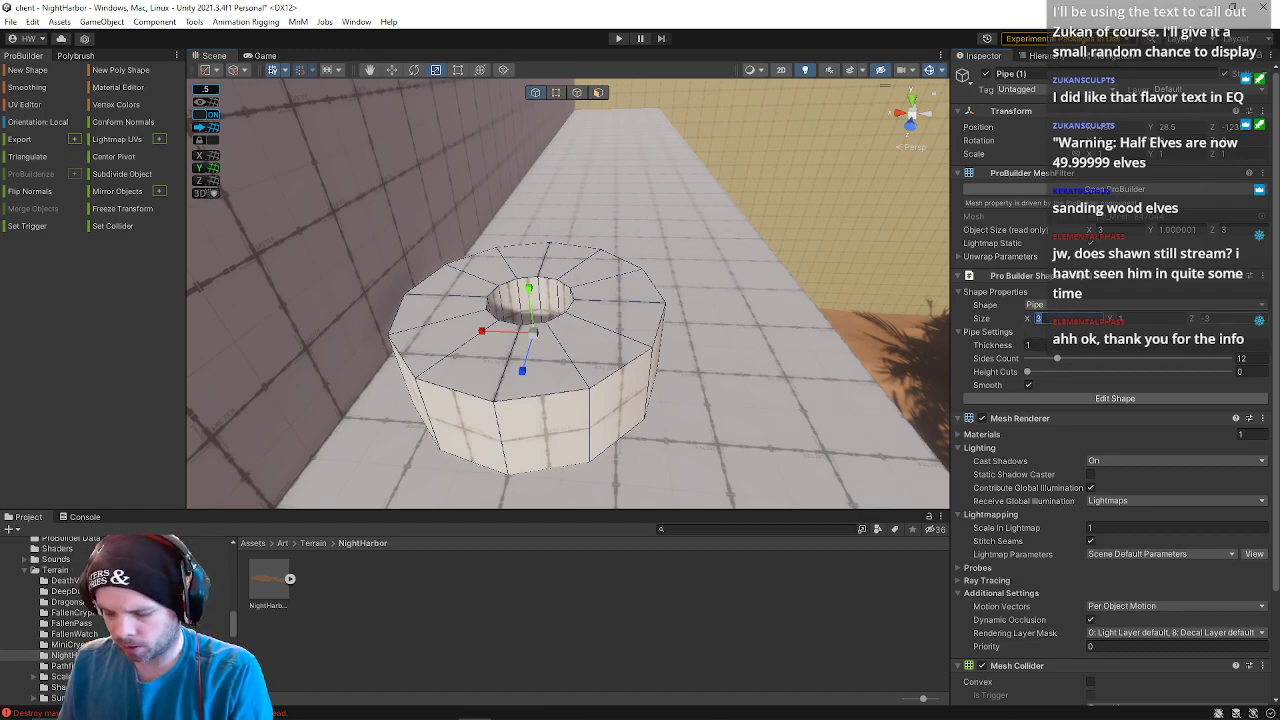
{"action": "type", "text": "6"}
{"action": "left_click", "coordinate": [1219, 323]}
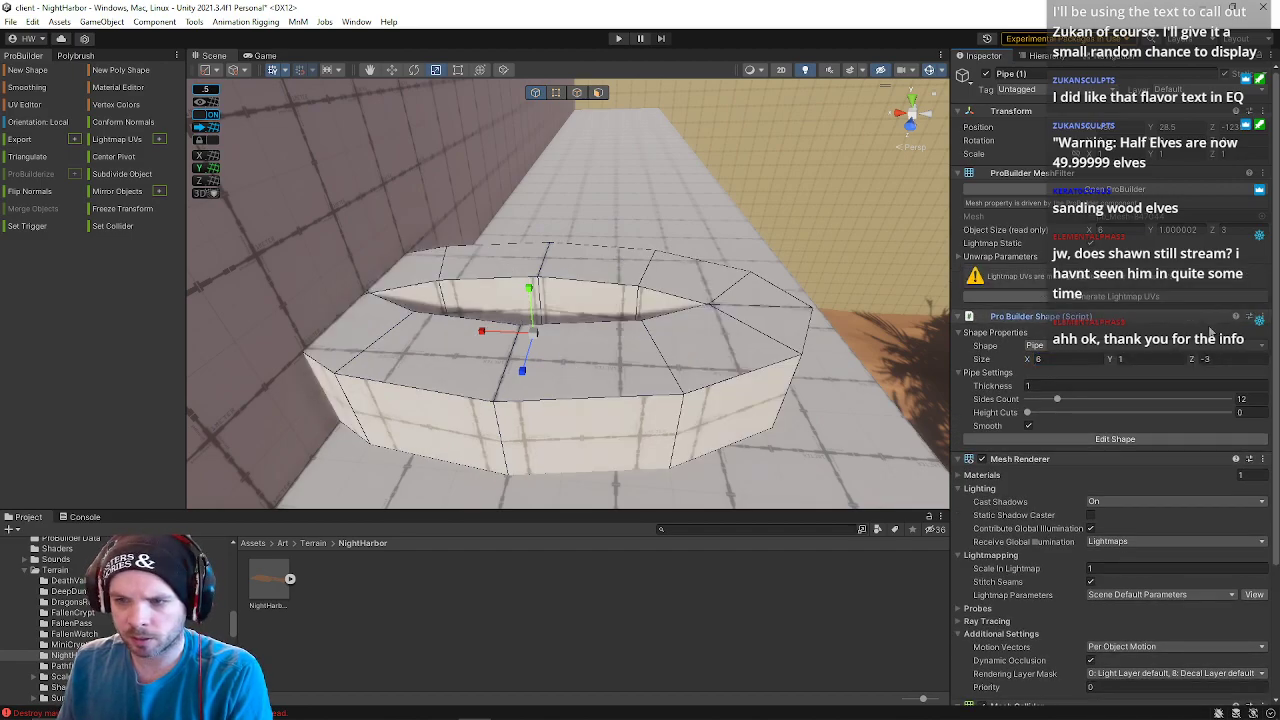
{"action": "left_click", "coordinate": [1219, 358]}
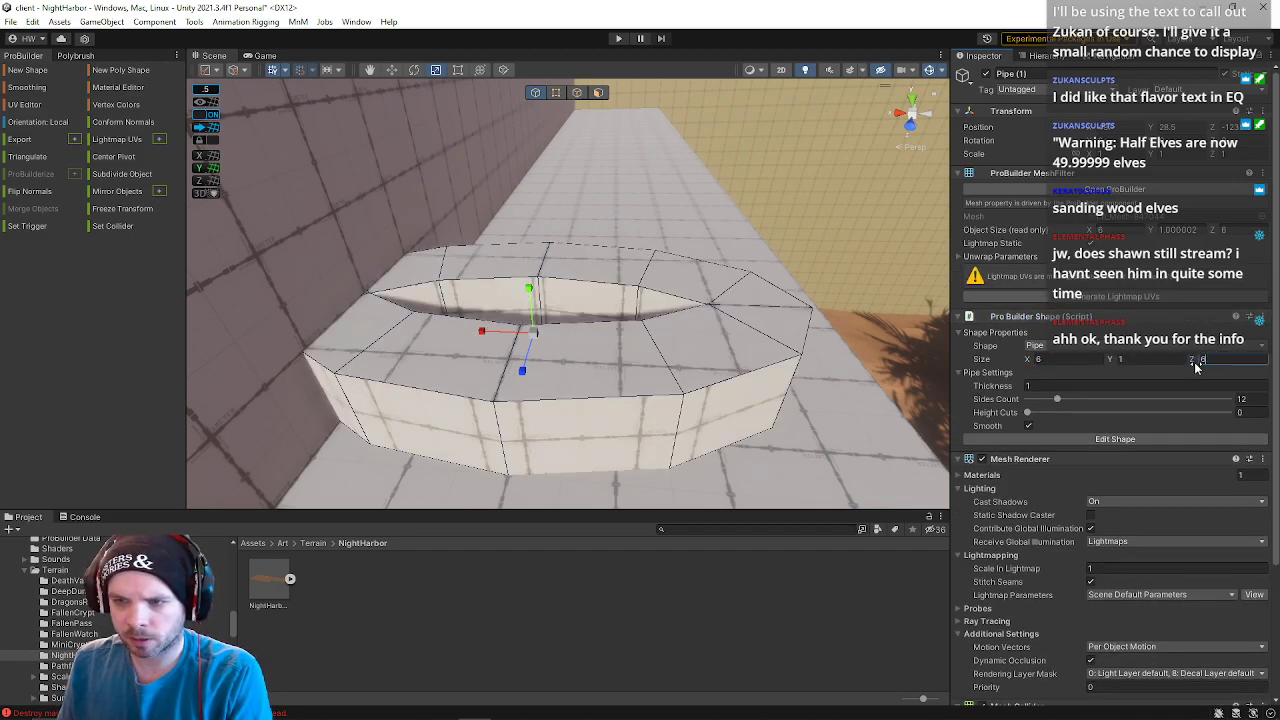
{"action": "type", "text": "6"}
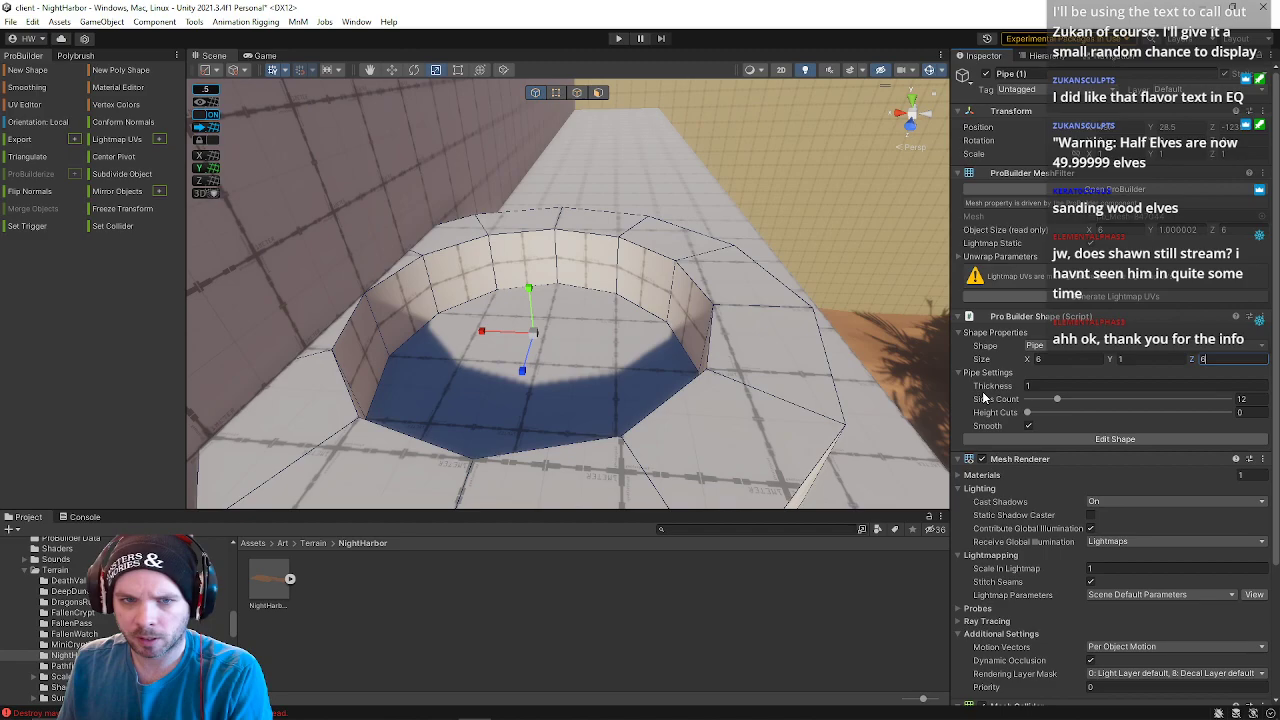
- Rotate the pipe 90 degrees about X so the ring stands upright on the ledge
{"action": "left_click_drag", "start_coordinate": [733, 399], "coordinate": [722, 349], "text": "alt"}
{"action": "key", "text": "e"}
{"action": "left_click_drag", "start_coordinate": [527, 393], "coordinate": [501, 538]}
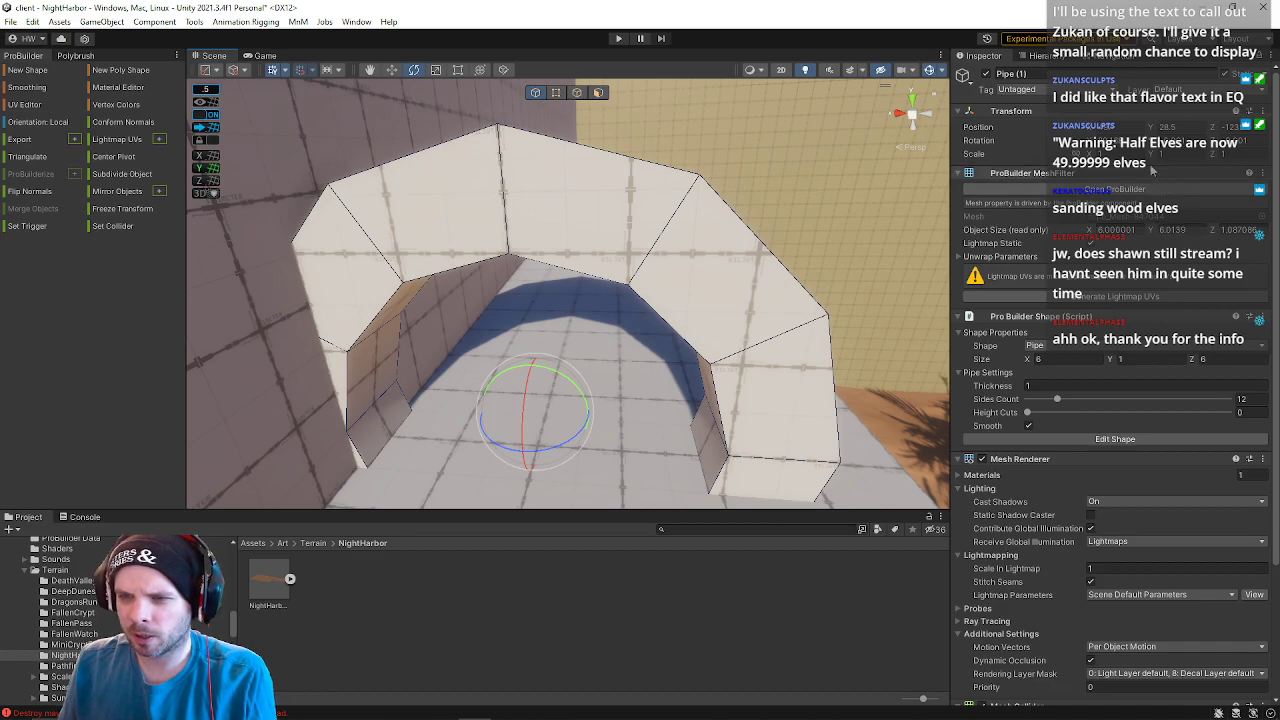
{"action": "type", "text": "90"}
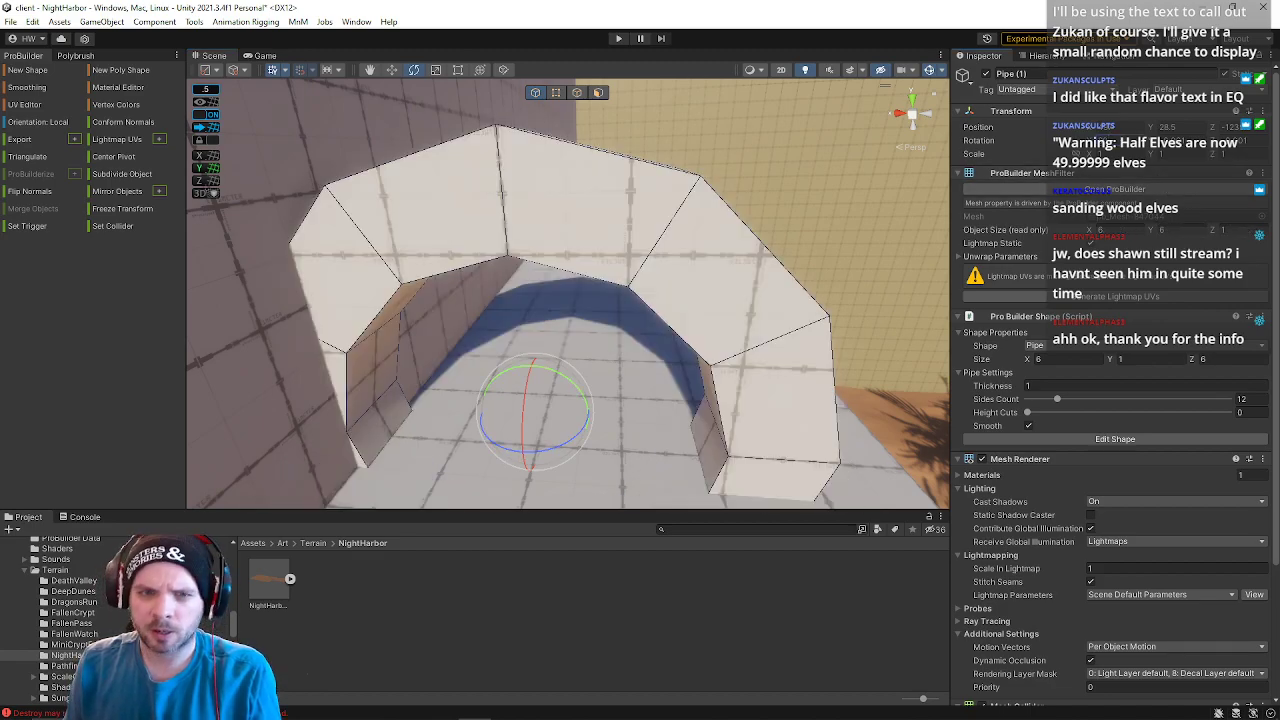
- Raise the upright ring to Y 33 and move it sideways until half of it sits inside the upper tier's wall
{"action": "right_click_drag", "start_coordinate": [764, 226], "coordinate": [694, 196]}
{"action": "key", "text": "w"}
{"action": "left_click_drag", "start_coordinate": [617, 410], "coordinate": [548, 259]}
{"action": "right_click_drag", "start_coordinate": [624, 274], "coordinate": [677, 360]}
{"action": "left_click_drag", "start_coordinate": [614, 336], "coordinate": [578, 320]}
{"action": "left_click_drag", "start_coordinate": [615, 374], "coordinate": [616, 299]}
{"action": "right_click_drag", "start_coordinate": [641, 318], "coordinate": [660, 280]}
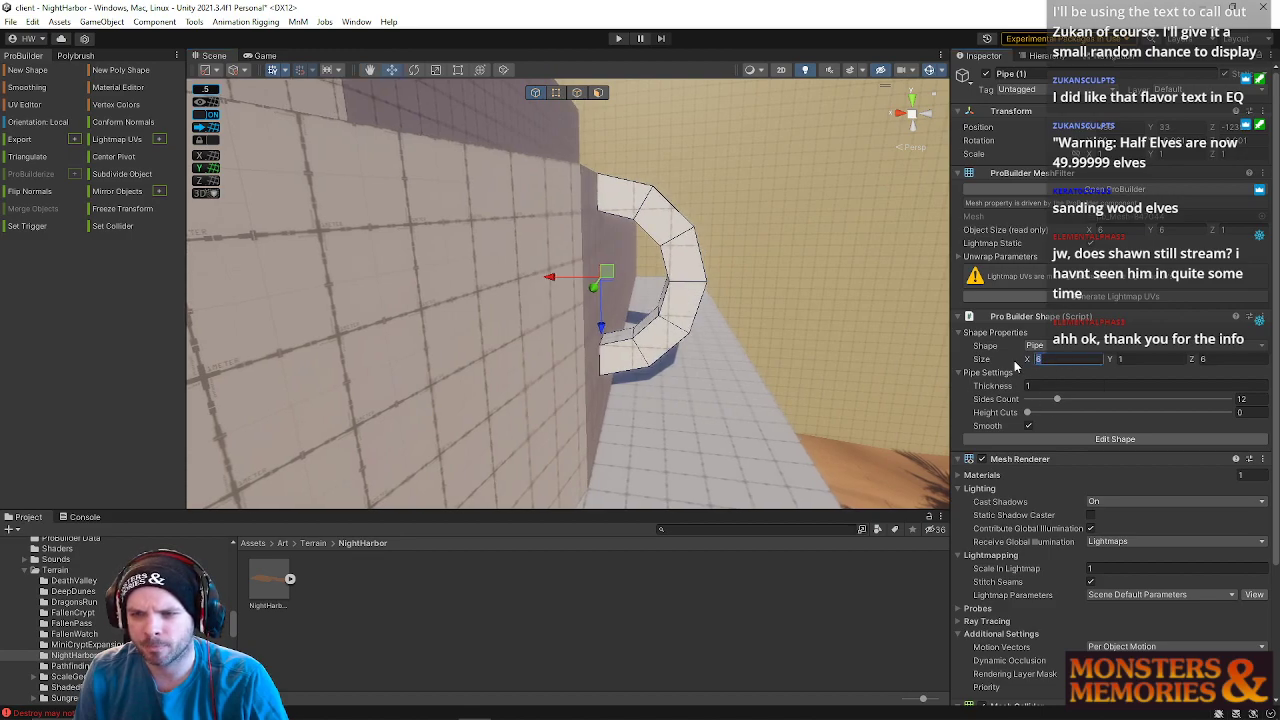
- Set the ring's size to 8 in X and Z and lower it to Y 32
{"action": "type", "text": "8"}
{"action": "left_click", "coordinate": [1227, 359]}
{"action": "type", "text": "8"}
{"action": "left_click_drag", "start_coordinate": [598, 322], "coordinate": [601, 349]}
{"action": "right_click_drag", "start_coordinate": [659, 330], "coordinate": [700, 345]}
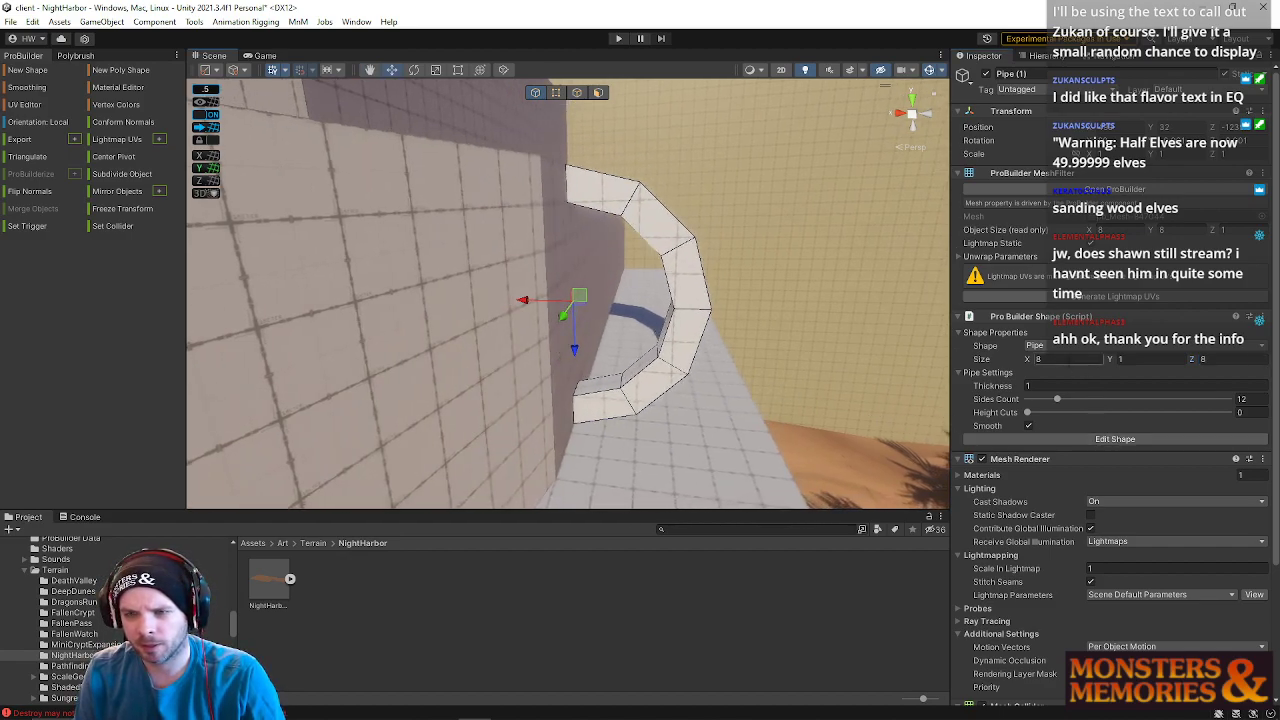
- Enlarge the ring to 10 in X and Z and lower it to Y 31
{"action": "type", "text": "10"}
{"action": "left_click", "coordinate": [1215, 358]}
{"action": "type", "text": "10"}
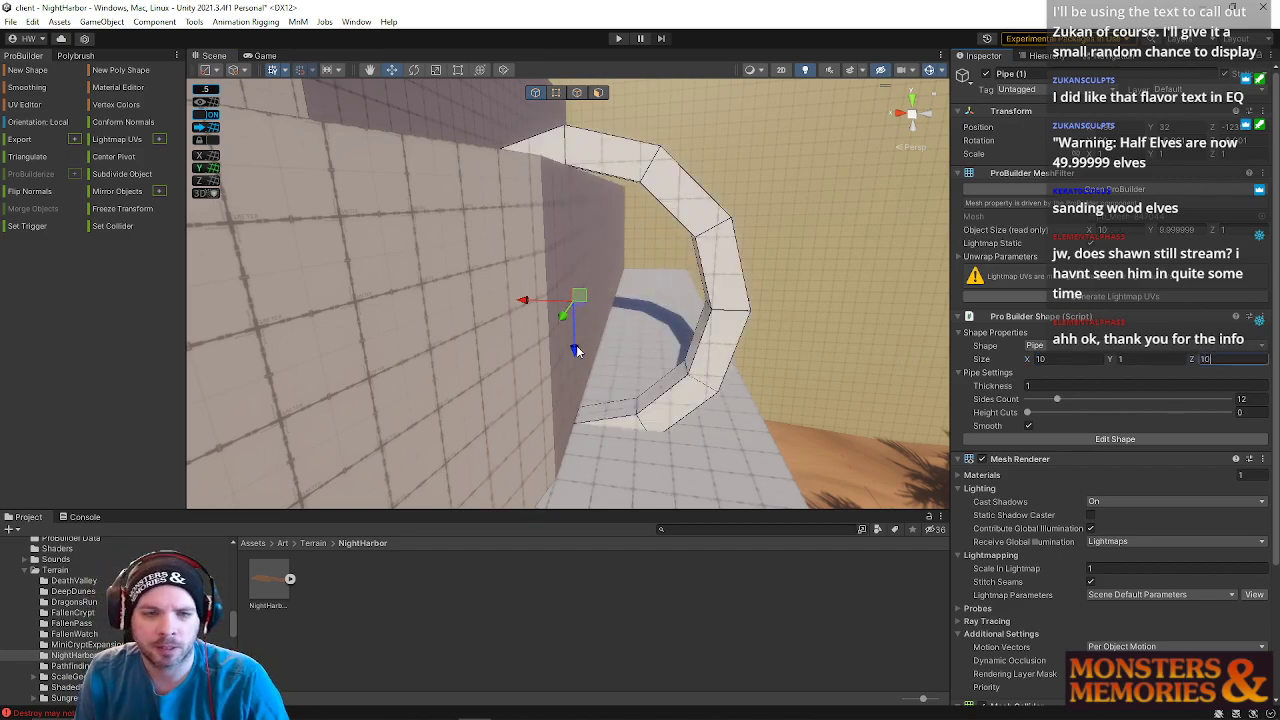
{"action": "key", "text": "Return"}
{"action": "right_click_drag", "start_coordinate": [635, 342], "coordinate": [632, 301]}
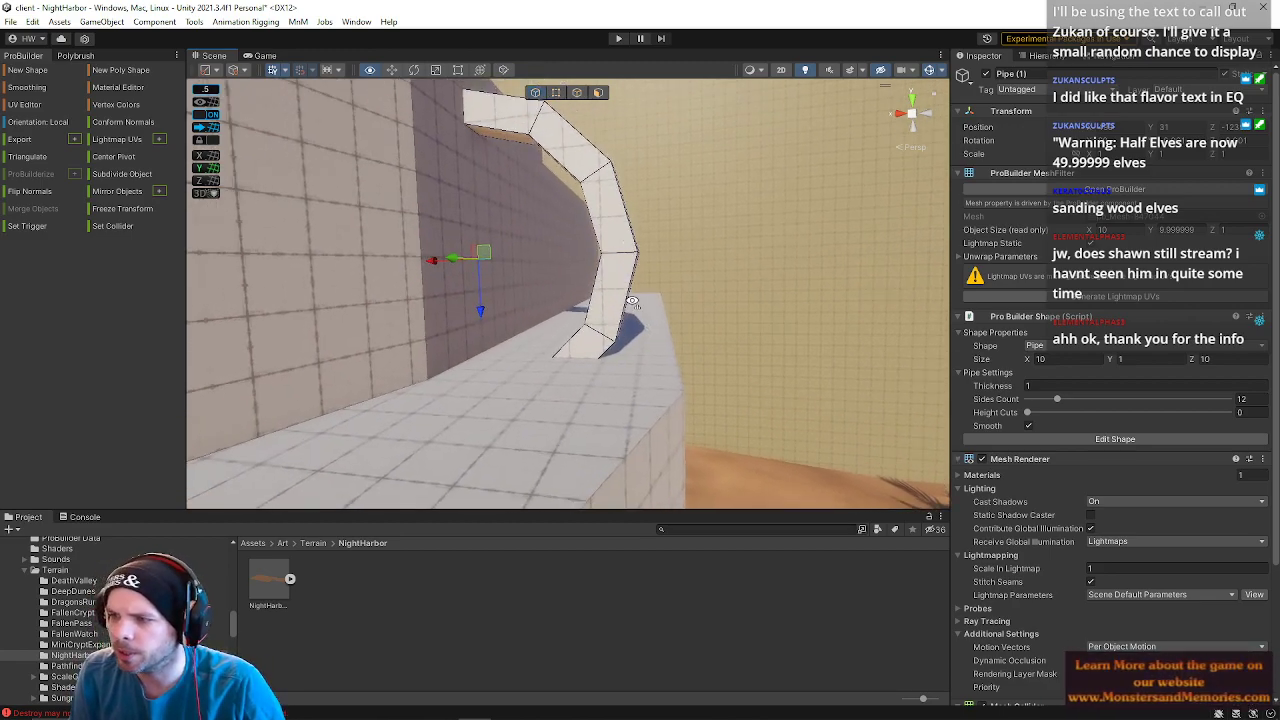
{"action": "right_click_drag", "start_coordinate": [632, 301], "coordinate": [634, 303]}
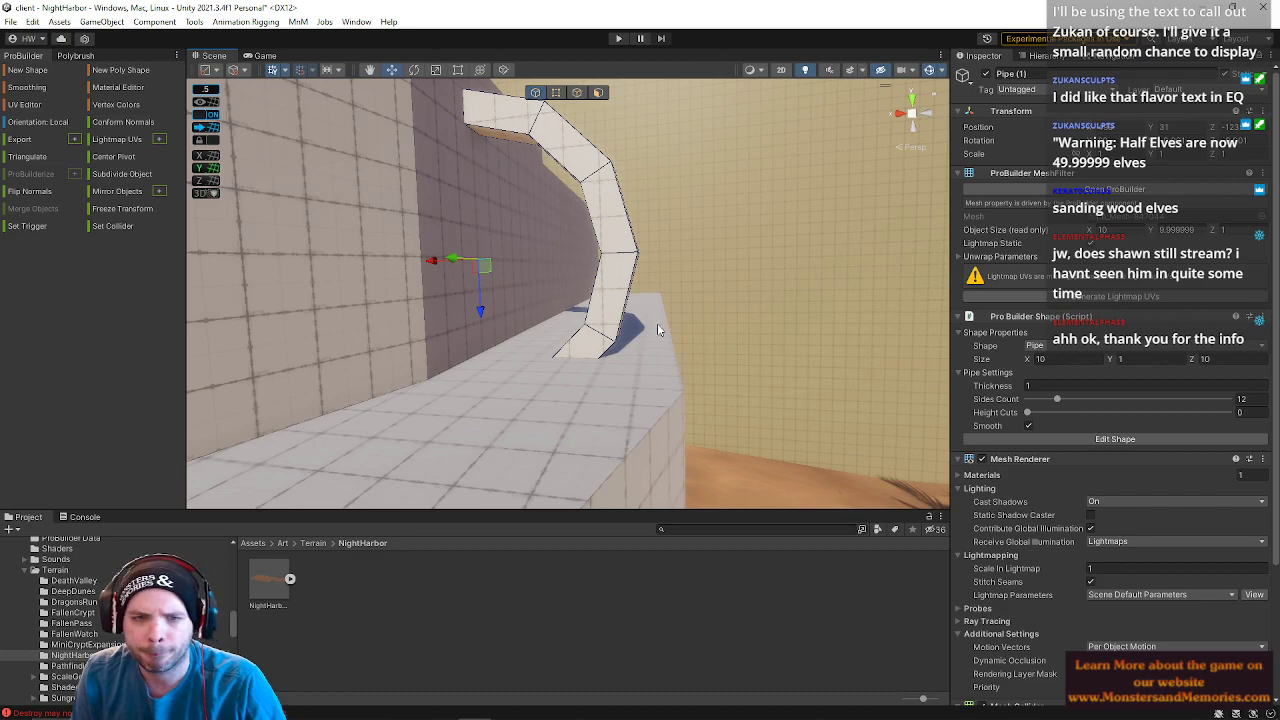
- Set the ring's size to 12 in X and Z and lower it to Y 30
{"action": "left_click", "coordinate": [1204, 359]}
{"action": "type", "text": "12"}
{"action": "left_click", "coordinate": [1040, 359]}
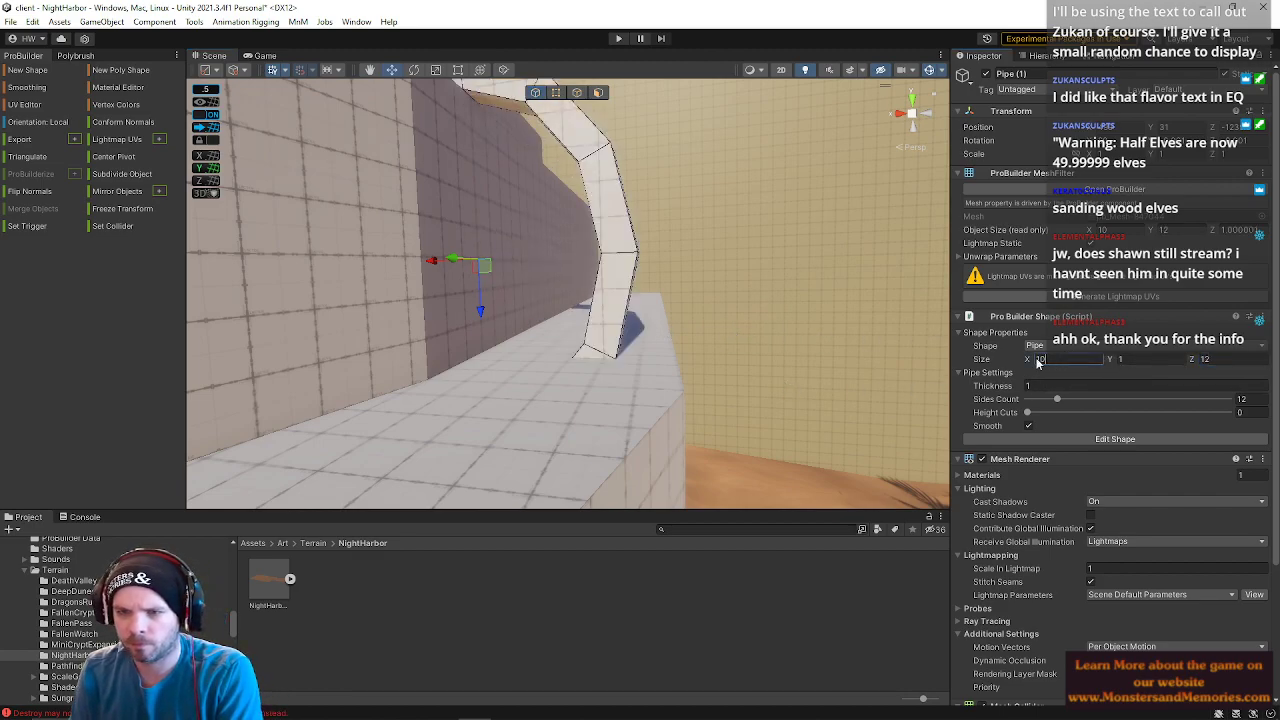
{"action": "type", "text": "12"}
{"action": "left_click_drag", "start_coordinate": [480, 312], "coordinate": [483, 344]}
{"action": "right_click_drag", "start_coordinate": [516, 320], "coordinate": [521, 253]}
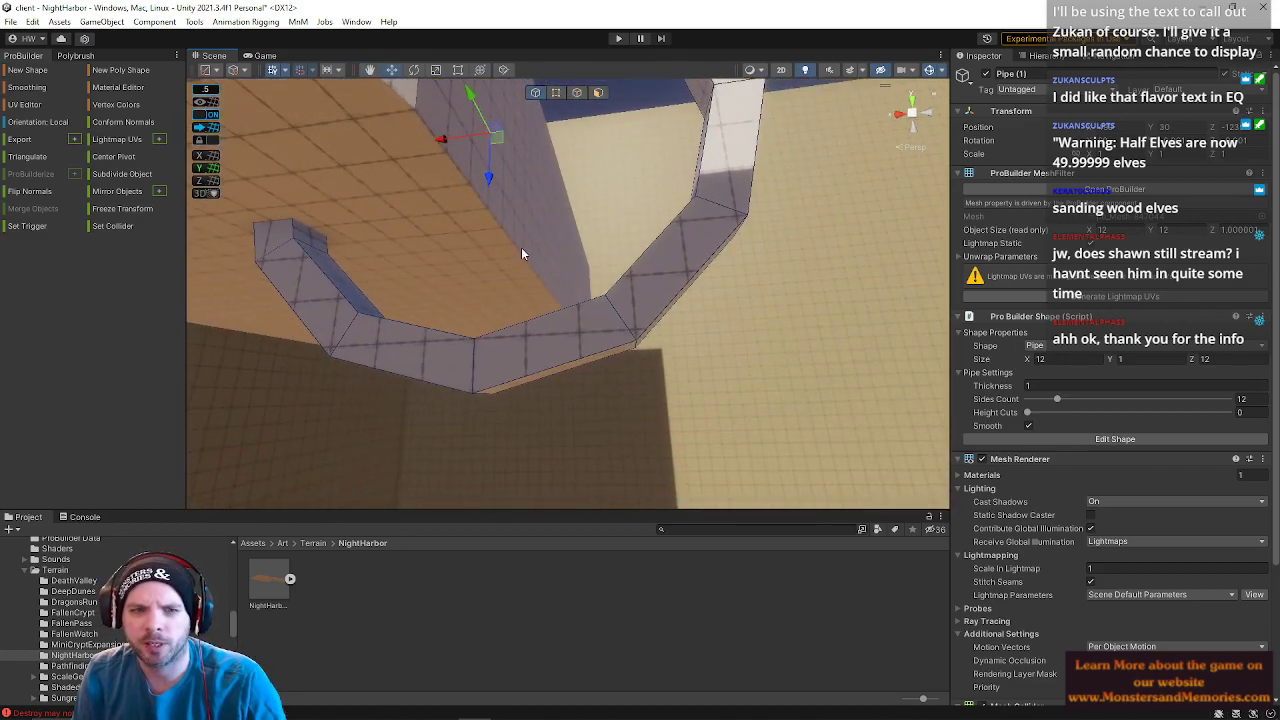
- Delete the faces of the ring's lower half
{"action": "left_click", "coordinate": [592, 96]}
{"action": "right_click_drag", "start_coordinate": [605, 100], "coordinate": [605, 215]}
{"action": "left_click_drag", "start_coordinate": [636, 312], "coordinate": [295, 189]}
{"action": "key", "text": "Delete"}
{"action": "mouse_move", "coordinate": [471, 218]}
{"action": "right_mouse_down"}
{"action": "mouse_move", "coordinate": [479, 164]}
{"action": "mouse_move", "coordinate": [464, 220]}
{"action": "right_mouse_up"}
{"action": "key", "text": "ctrl+z"}
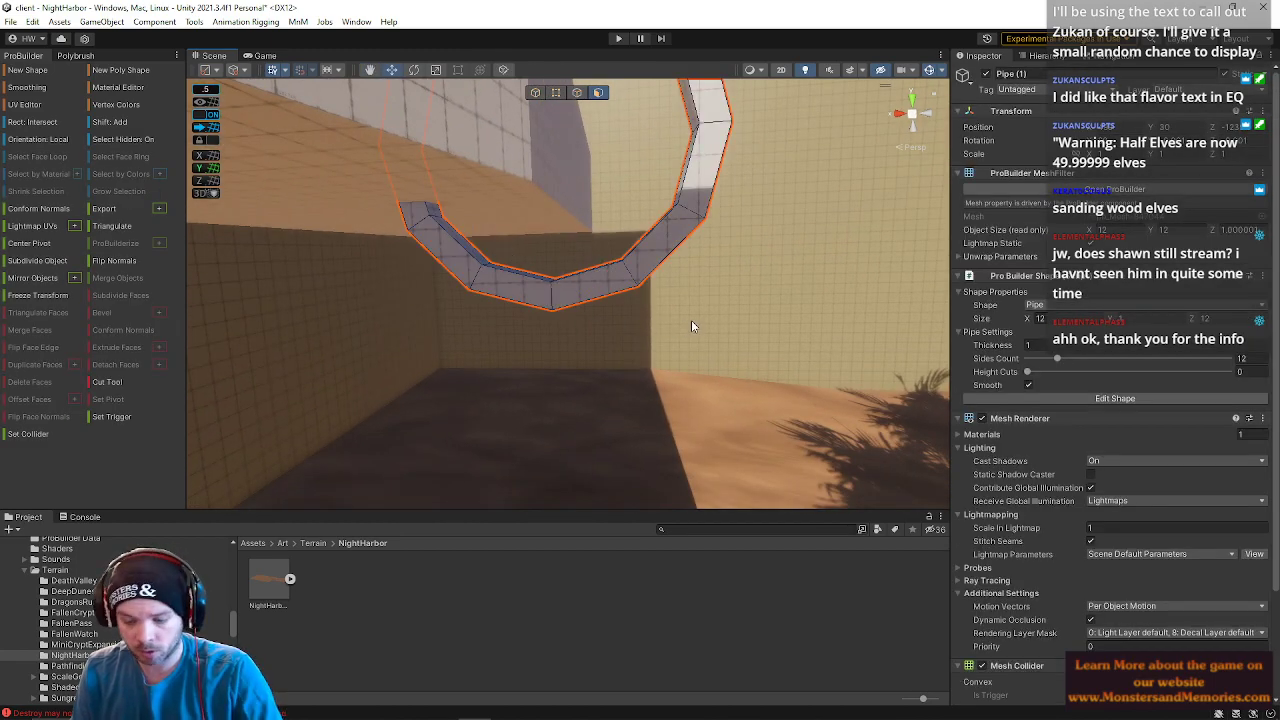
{"action": "left_click_drag", "start_coordinate": [505, 313], "coordinate": [338, 196]}
{"action": "key", "text": "Delete"}
- Delete the faces of the remaining arch half that lies inside the wall
{"action": "right_click_drag", "start_coordinate": [338, 196], "coordinate": [451, 130]}
{"action": "left_click_drag", "start_coordinate": [430, 170], "coordinate": [580, 403]}
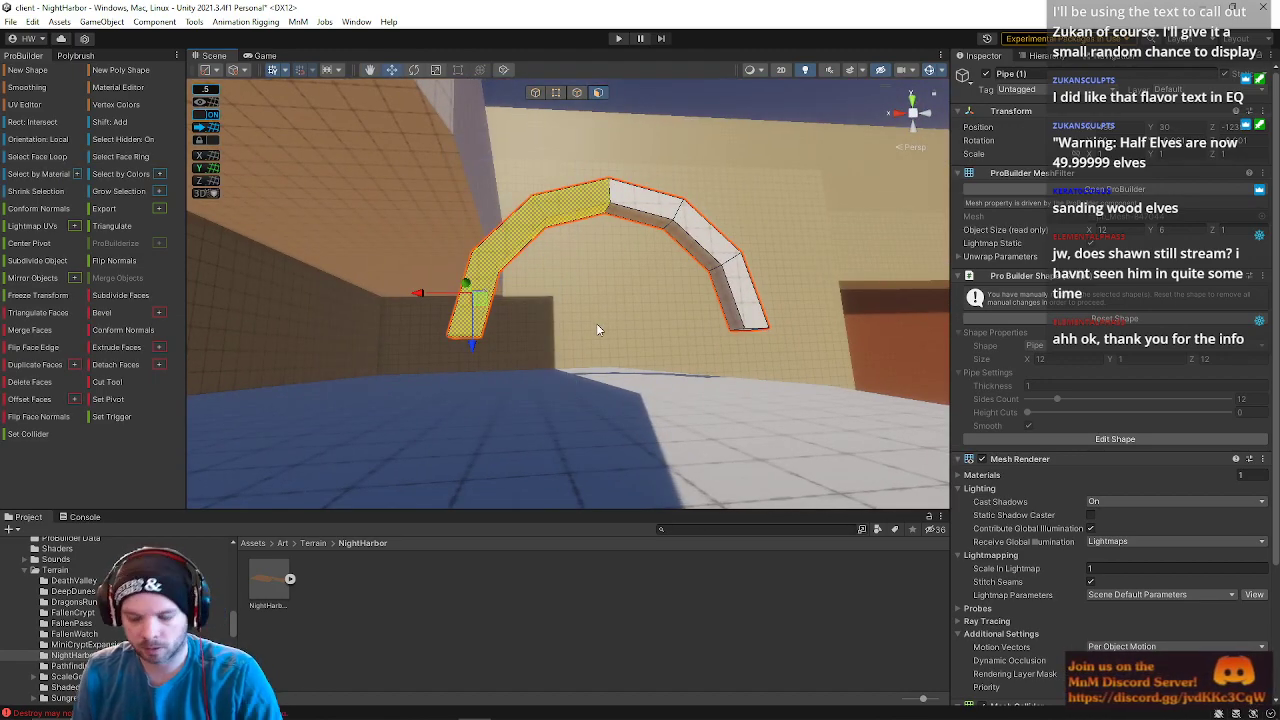
{"action": "key", "text": "Delete"}
- Set the handle orientation to Global and extrude the edges of the arch's lower end straight down to the ledge
{"action": "right_click_drag", "start_coordinate": [691, 263], "coordinate": [624, 272]}
{"action": "left_click", "coordinate": [578, 94]}
{"action": "right_click_drag", "start_coordinate": [643, 188], "coordinate": [662, 212]}
{"action": "left_click", "coordinate": [699, 227]}
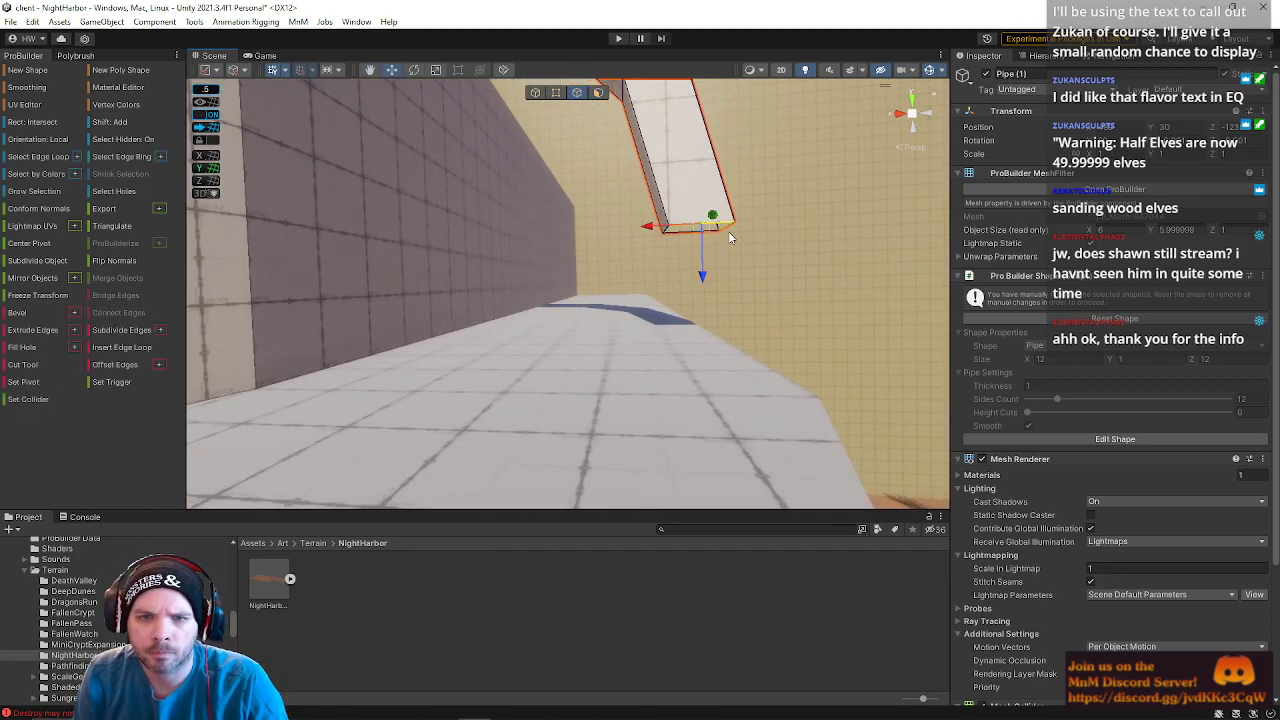
{"action": "left_click", "coordinate": [726, 232], "text": "shift"}
{"action": "left_click", "coordinate": [693, 236], "text": "shift"}
{"action": "left_click", "coordinate": [664, 229], "text": "shift"}
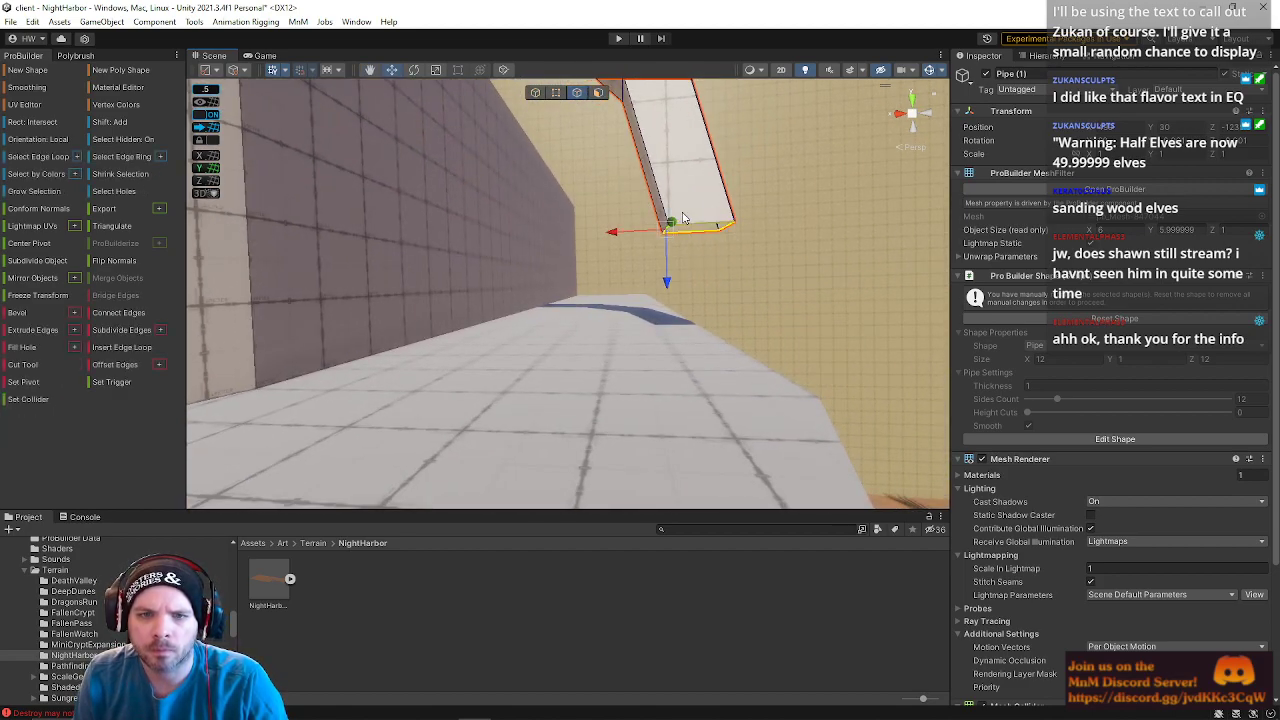
{"action": "left_click", "coordinate": [40, 140]}
{"action": "left_click", "coordinate": [66, 139]}
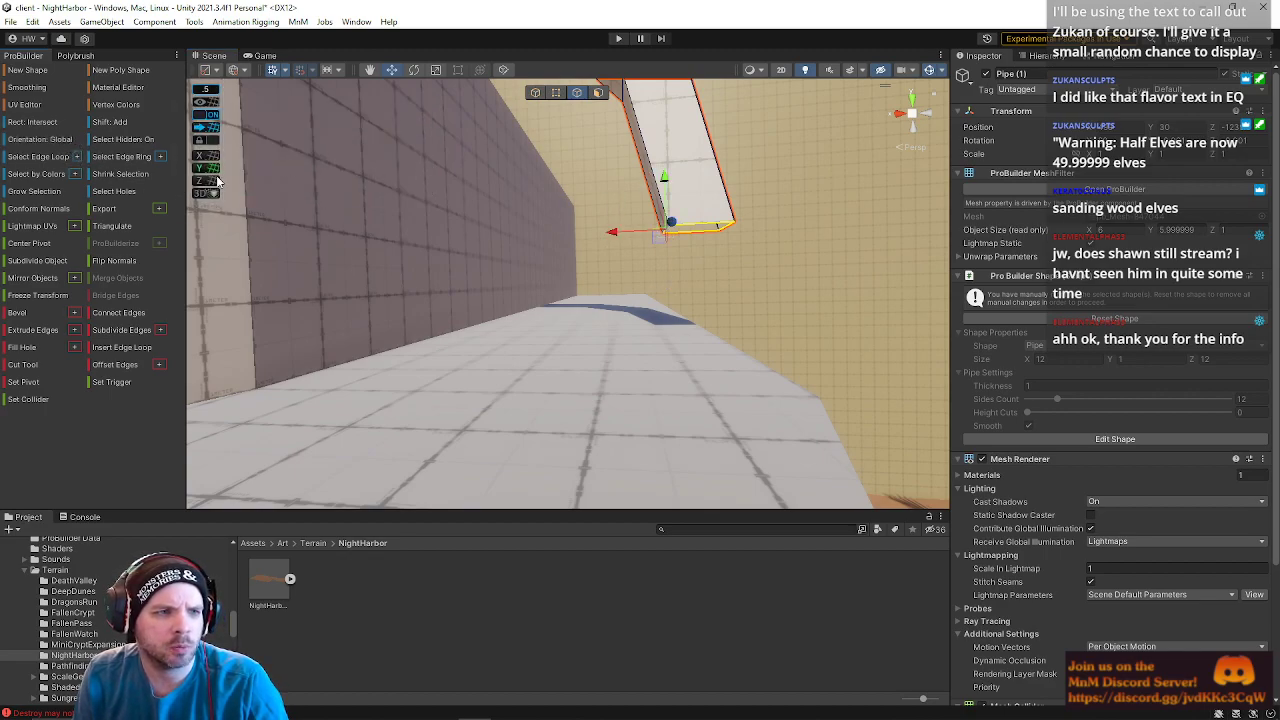
{"action": "left_click_drag", "start_coordinate": [667, 180], "coordinate": [663, 302], "text": "shift"}
{"action": "right_click_drag", "start_coordinate": [663, 304], "coordinate": [45, 308]}
{"action": "key", "text": "d"}
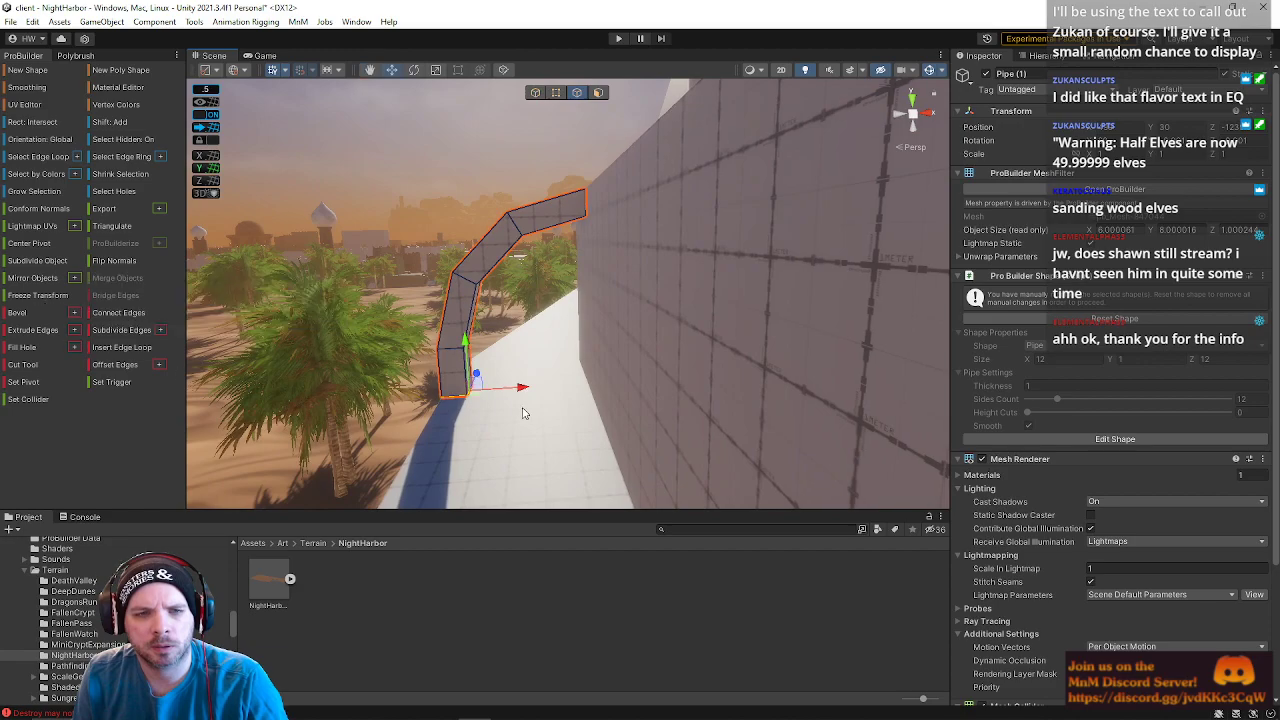
- Undo the edge extrusion, the face deletions and the last resize and move of the ring
{"action": "key", "text": "ctrl+z"}
{"action": "key", "text": "ctrl+z"}
{"action": "key", "text": "ctrl+z"}
{"action": "key", "text": "ctrl+z"}
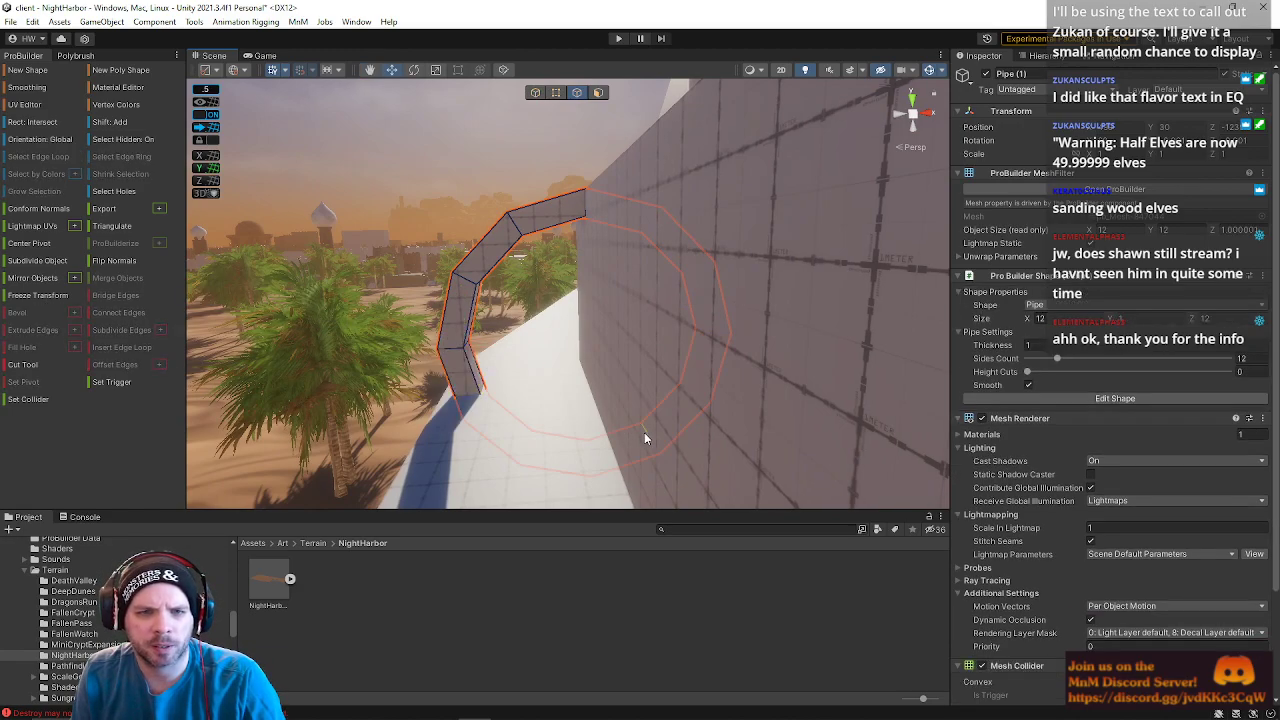
{"action": "key", "text": "ctrl+z"}
{"action": "key", "text": "ctrl+z"}
{"action": "key", "text": "ctrl+z"}
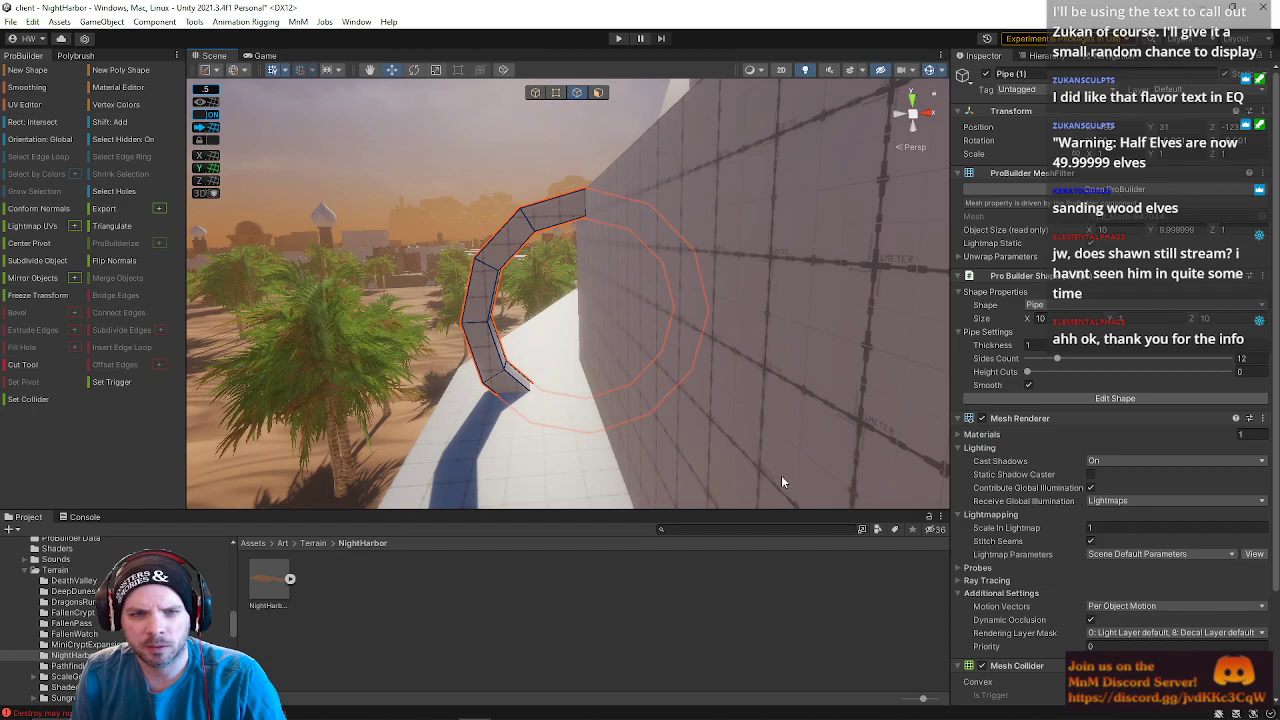
- Shift the ring slightly out from the wall and delete its wall-side and lower faces, keeping the outer upper quarter
{"action": "left_click", "coordinate": [536, 93]}
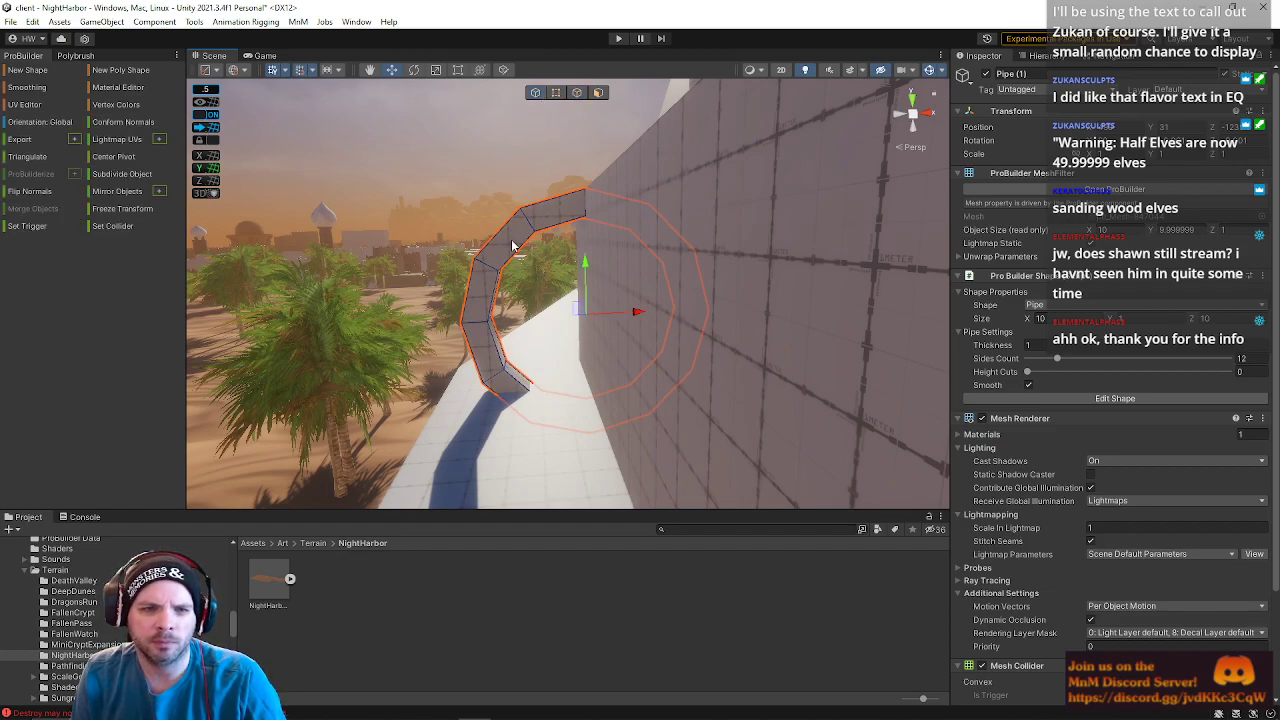
{"action": "left_click_drag", "start_coordinate": [641, 316], "coordinate": [608, 310]}
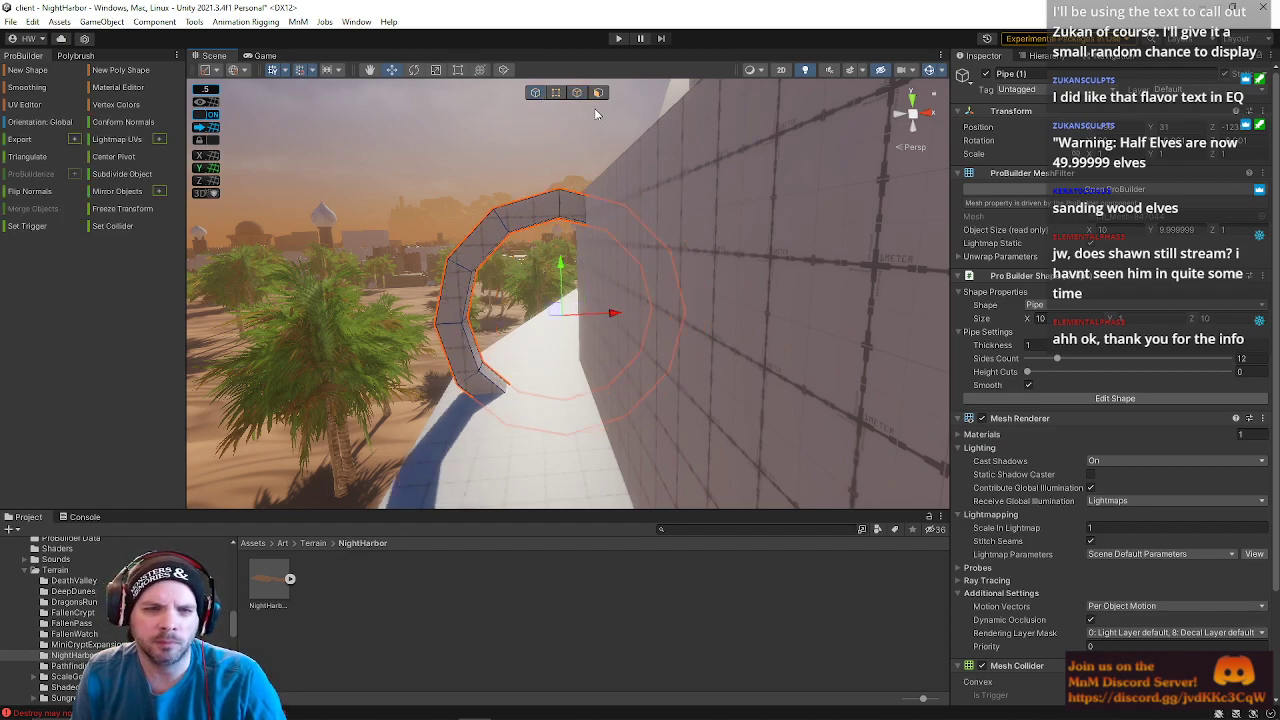
{"action": "key", "text": "h"}
{"action": "key", "text": "Delete"}
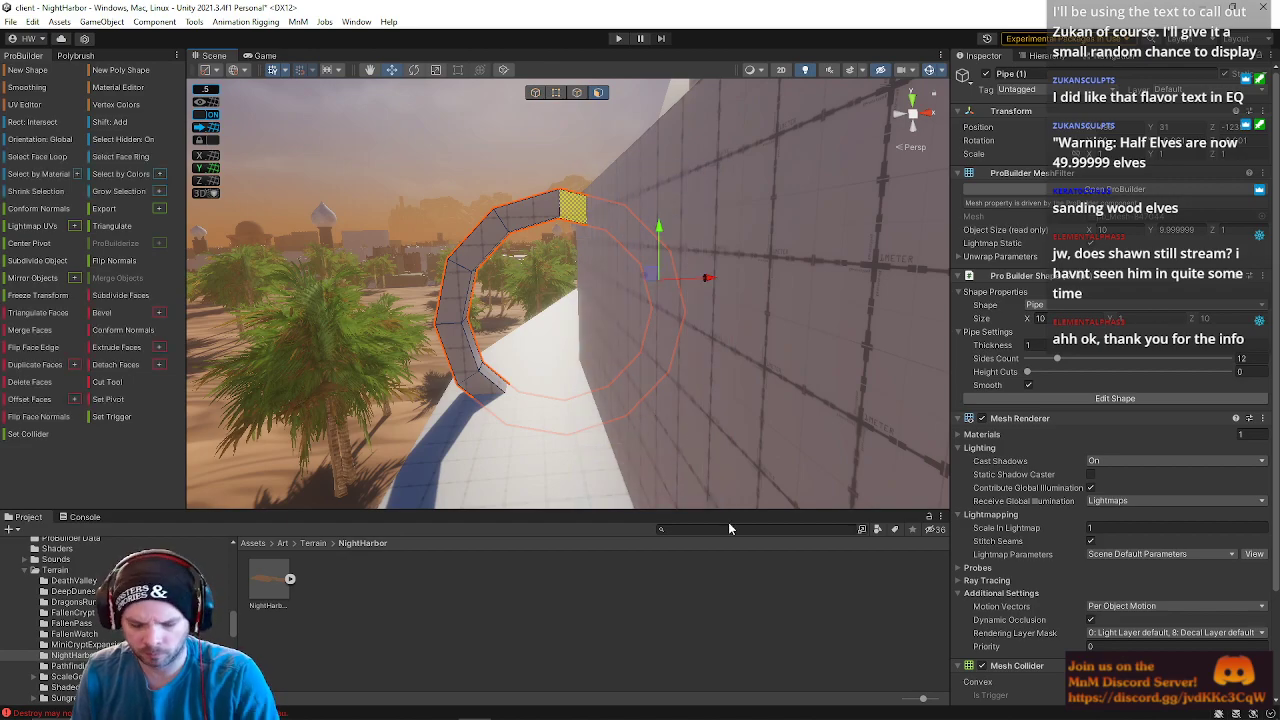
{"action": "left_click_drag", "start_coordinate": [660, 478], "coordinate": [404, 358]}
{"action": "key", "text": "Delete"}
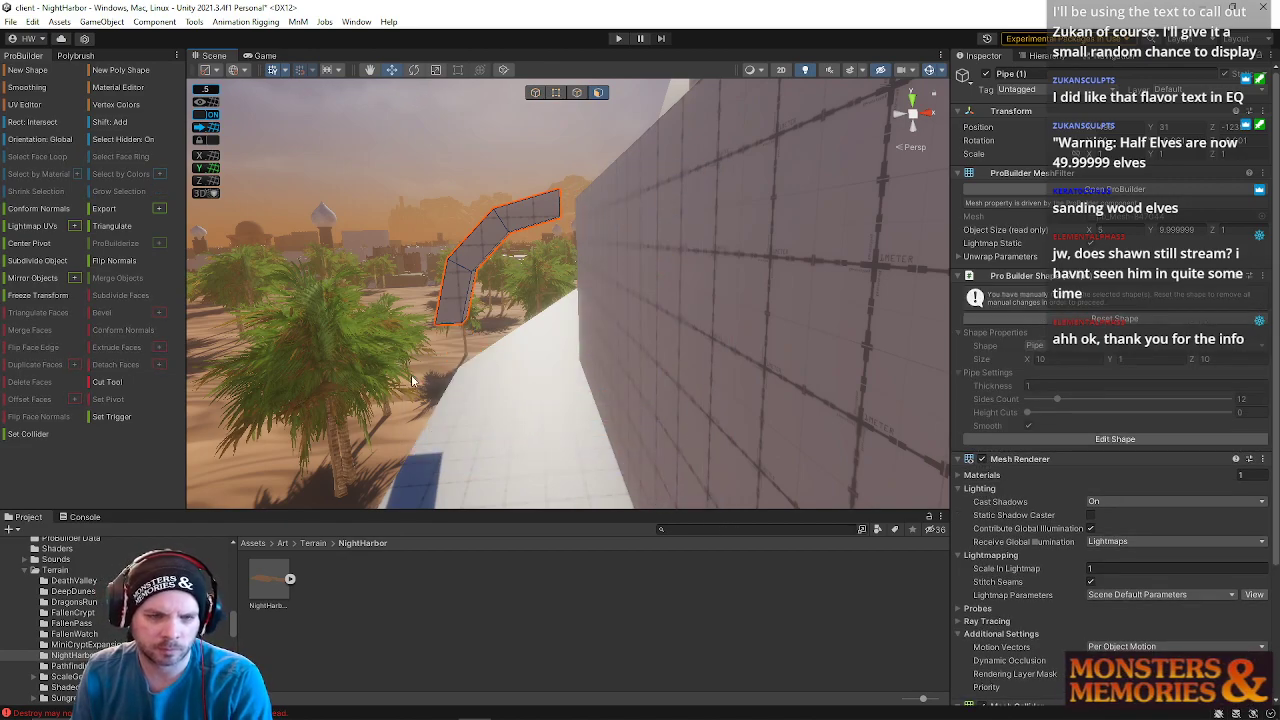
- Extrude the four edges of the quarter arch's lower end about 3 units down to meet the ledge
{"action": "left_click", "coordinate": [578, 94]}
{"action": "key", "text": "w"}
{"action": "right_click_drag", "start_coordinate": [530, 180], "coordinate": [505, 285]}
{"action": "left_click", "coordinate": [508, 332]}
{"action": "right_click_drag", "start_coordinate": [508, 332], "coordinate": [517, 245]}
{"action": "key", "text": "w"}
{"action": "key", "text": "s"}
{"action": "left_click", "coordinate": [534, 308]}
{"action": "left_click", "coordinate": [551, 368]}
{"action": "left_click", "coordinate": [600, 383], "text": "shift"}
{"action": "left_click", "coordinate": [585, 389]}
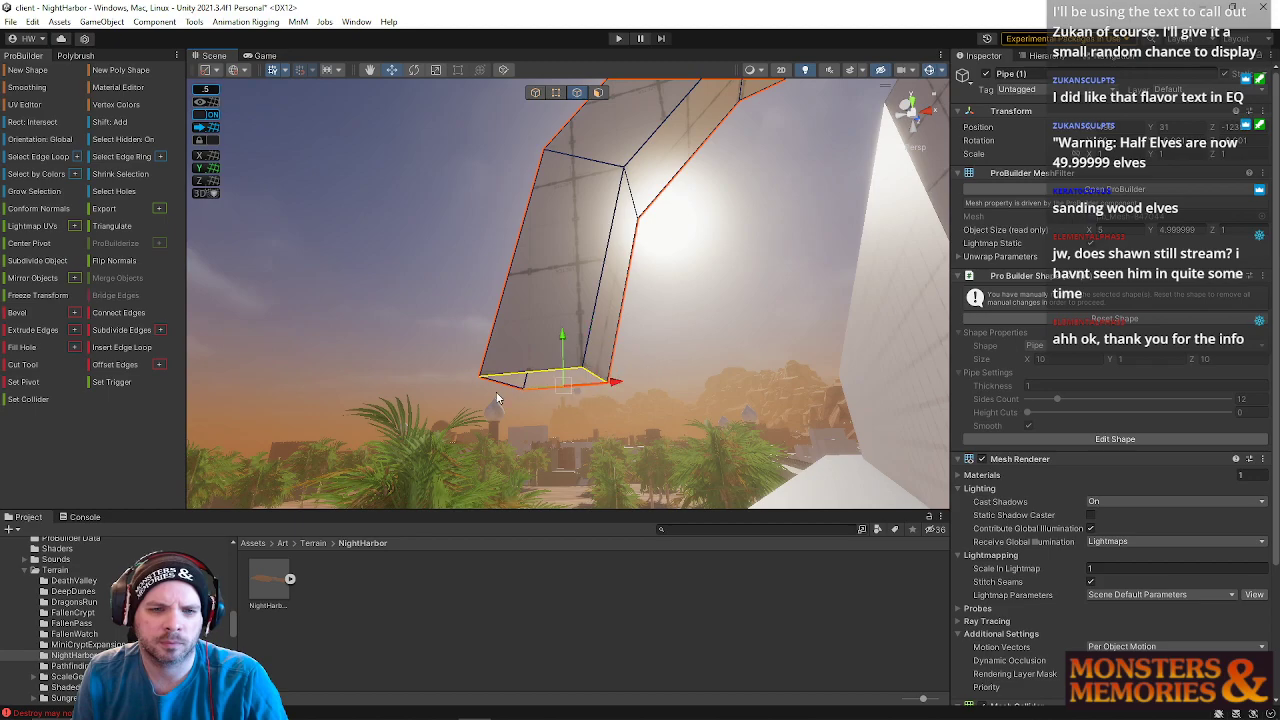
{"action": "left_click", "coordinate": [496, 386], "text": "shift"}
{"action": "left_click_drag", "start_coordinate": [512, 335], "coordinate": [480, 561], "text": "shift"}
{"action": "right_click_drag", "start_coordinate": [676, 258], "coordinate": [686, 368]}
{"action": "key", "text": "s"}
{"action": "left_click_drag", "start_coordinate": [535, 297], "coordinate": [538, 339]}
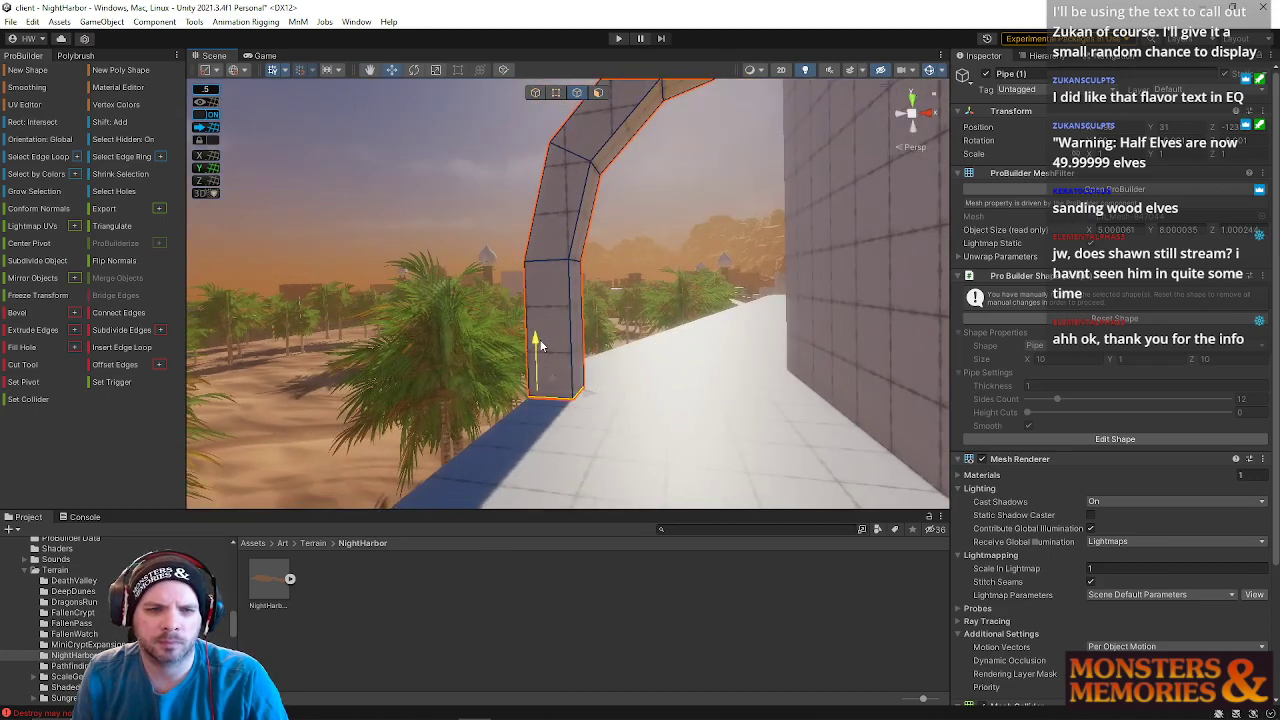
- Extrude the edges of the arch's upper end horizontally about 1 unit to reach the wall
{"action": "right_click_drag", "start_coordinate": [697, 280], "coordinate": [617, 243]}
{"action": "left_click", "coordinate": [617, 243]}
{"action": "left_click", "coordinate": [621, 187]}
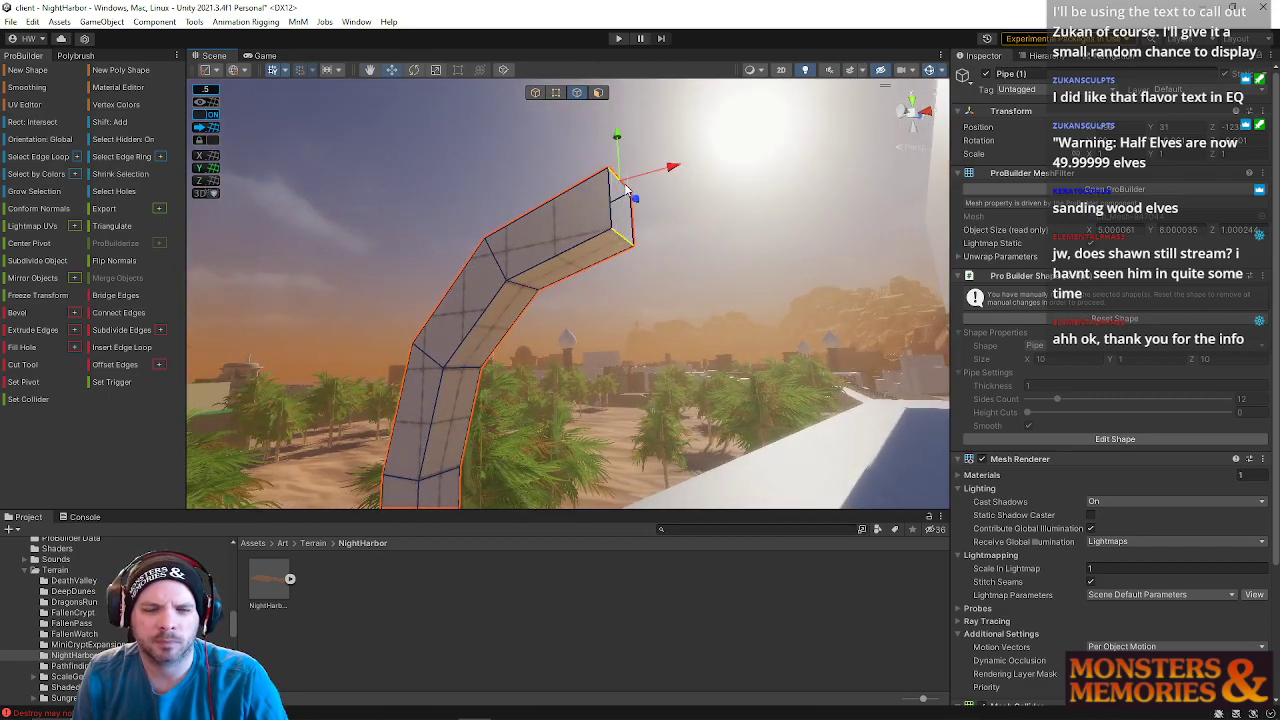
{"action": "left_click_drag", "start_coordinate": [670, 174], "coordinate": [864, 196]}
{"action": "right_click_drag", "start_coordinate": [864, 200], "coordinate": [798, 235]}
{"action": "left_click_drag", "start_coordinate": [805, 226], "coordinate": [755, 220]}
{"action": "left_click", "coordinate": [582, 160]}
{"action": "right_click_drag", "start_coordinate": [583, 180], "coordinate": [892, 187]}
{"action": "right_click_drag", "start_coordinate": [917, 172], "coordinate": [910, 176]}
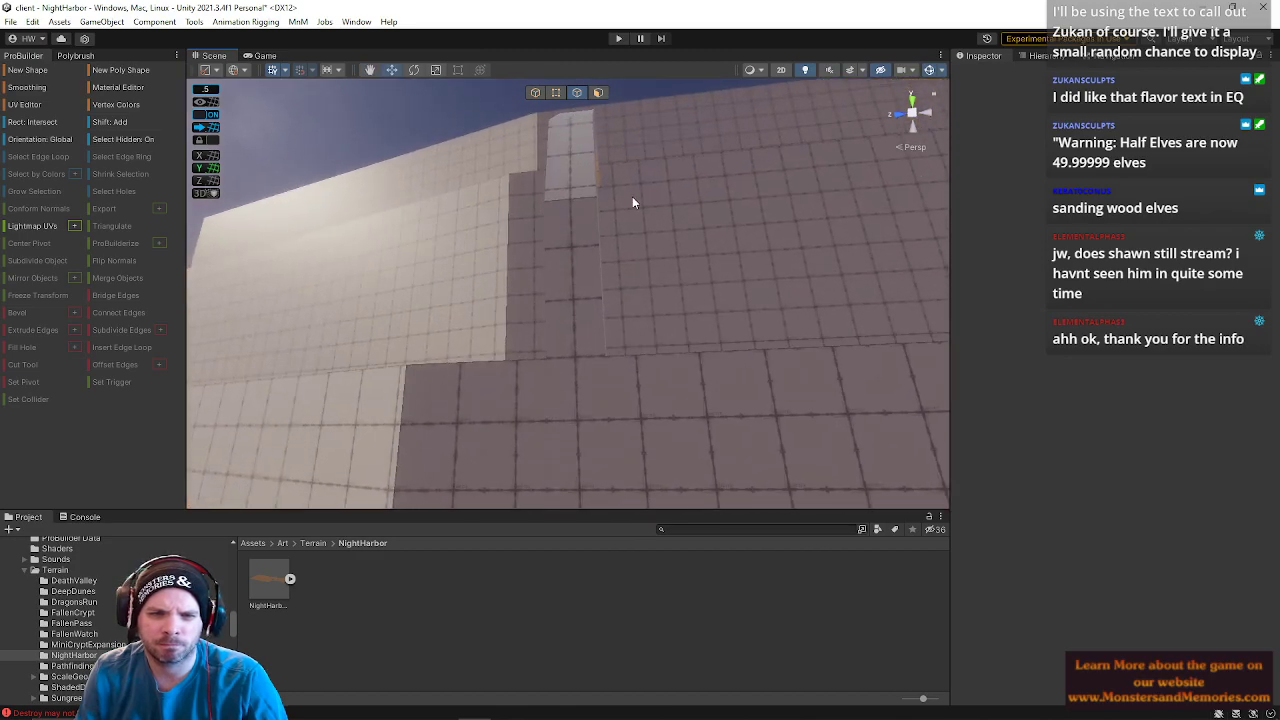
{"action": "left_click", "coordinate": [567, 217]}
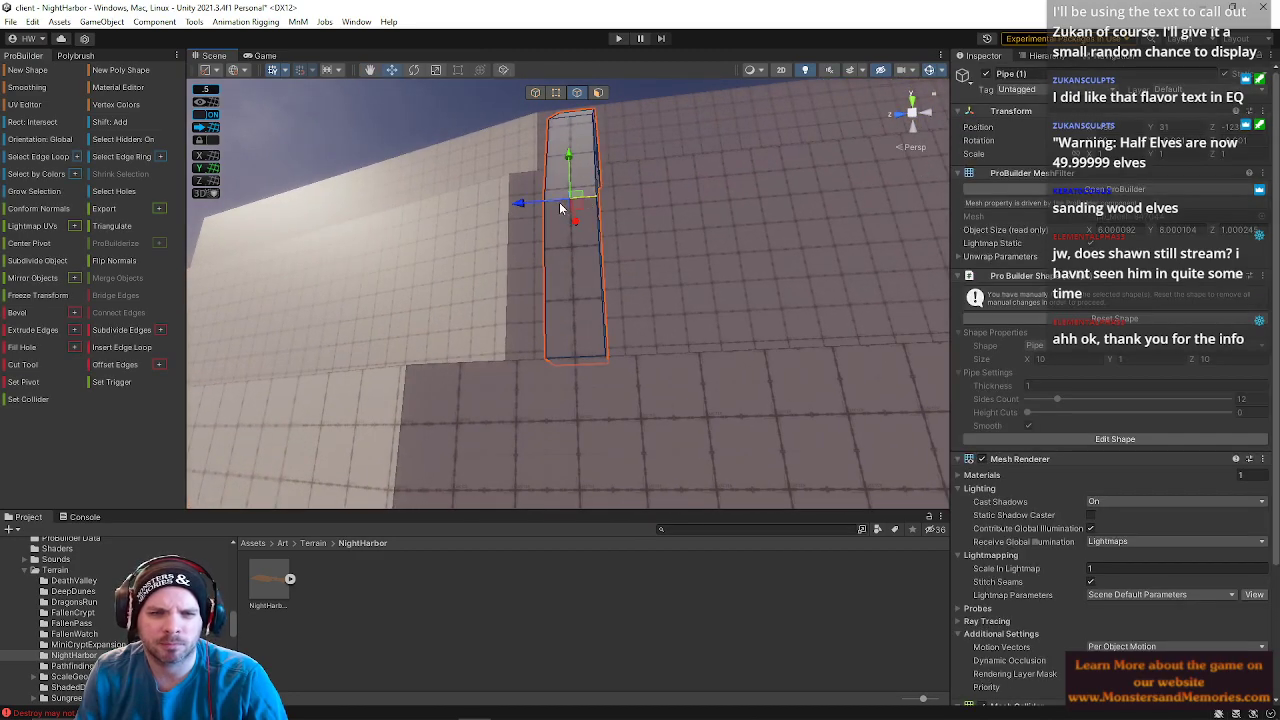
{"action": "right_click_drag", "start_coordinate": [560, 208], "coordinate": [423, 246]}
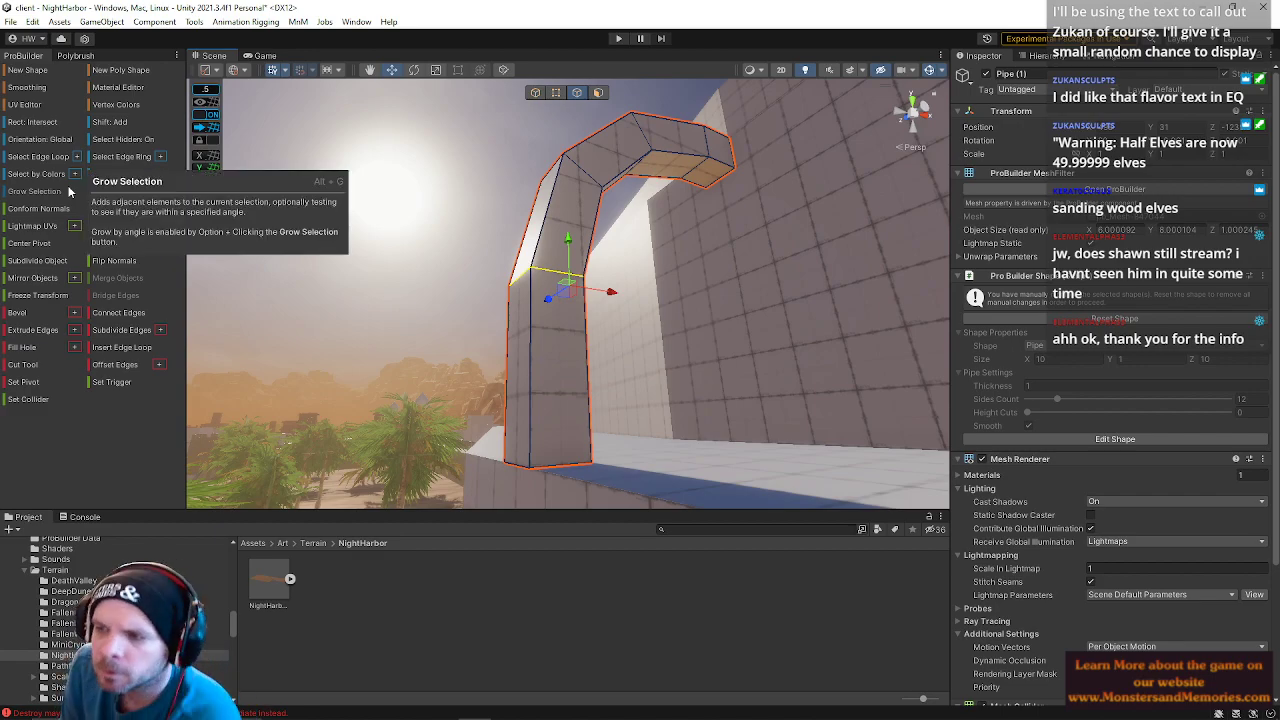
{"action": "key", "text": "h"}
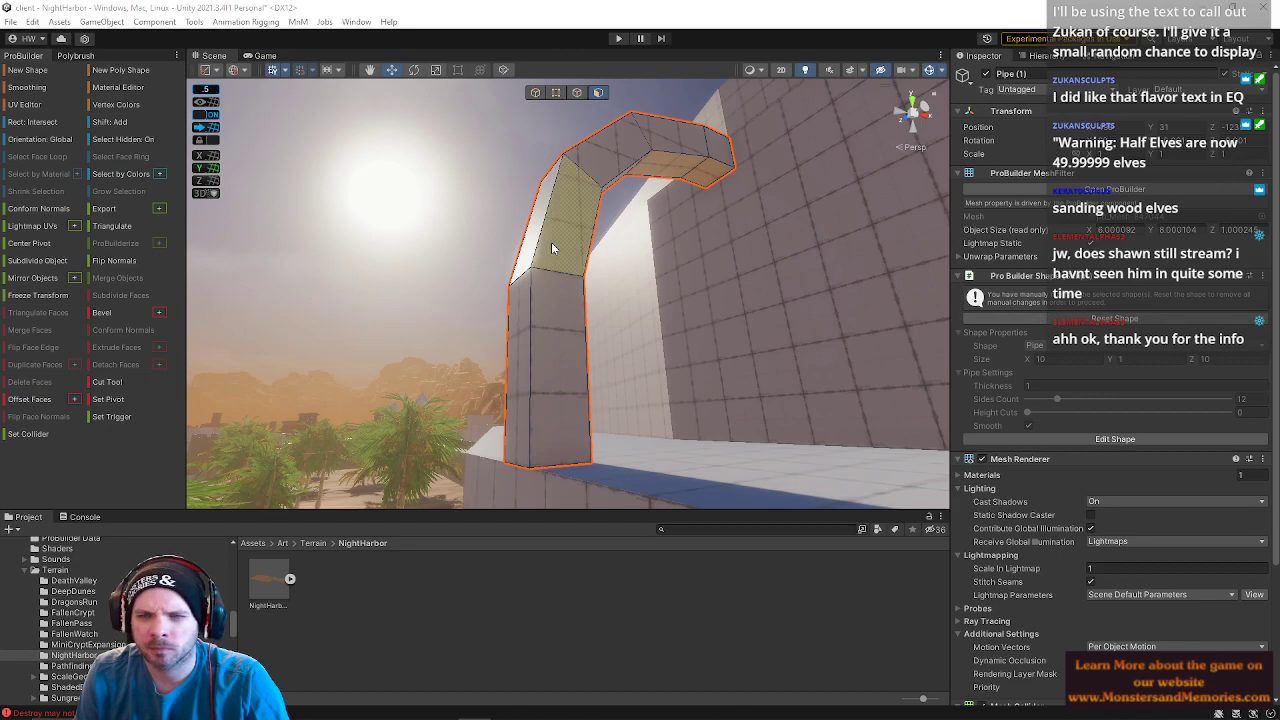
{"action": "left_click", "coordinate": [577, 93]}
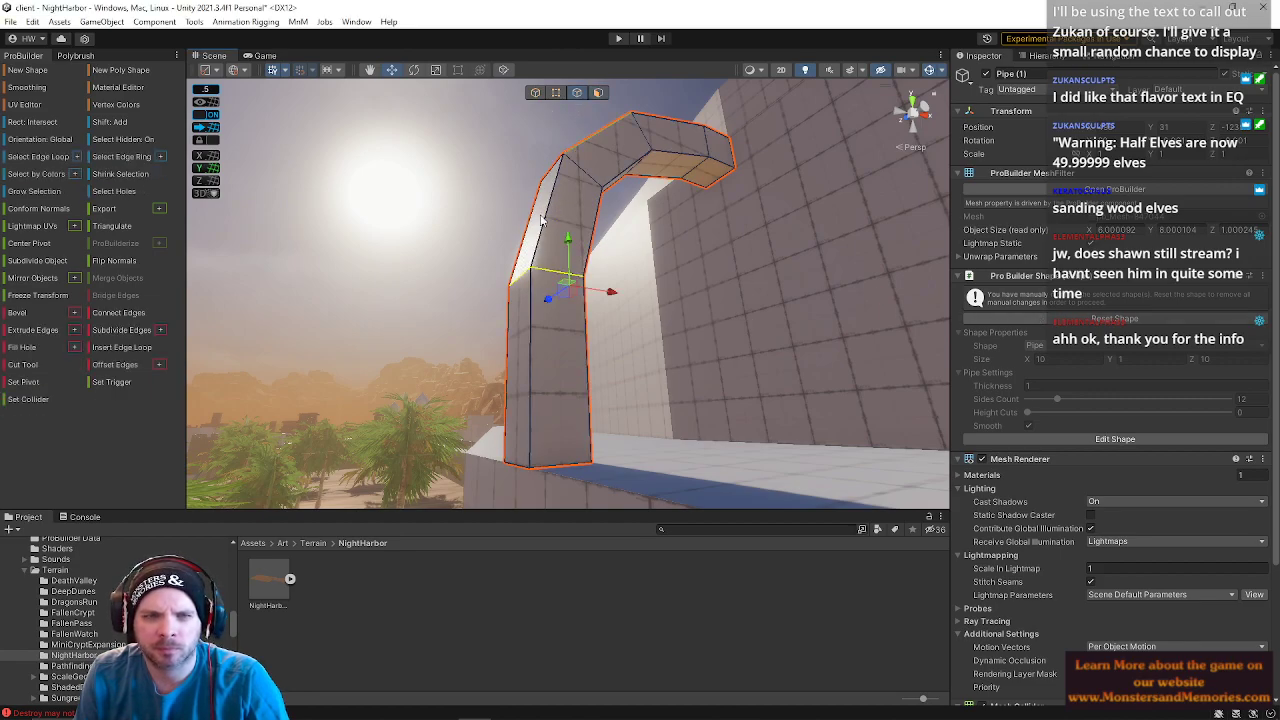
{"action": "key", "text": "ctrl+z"}
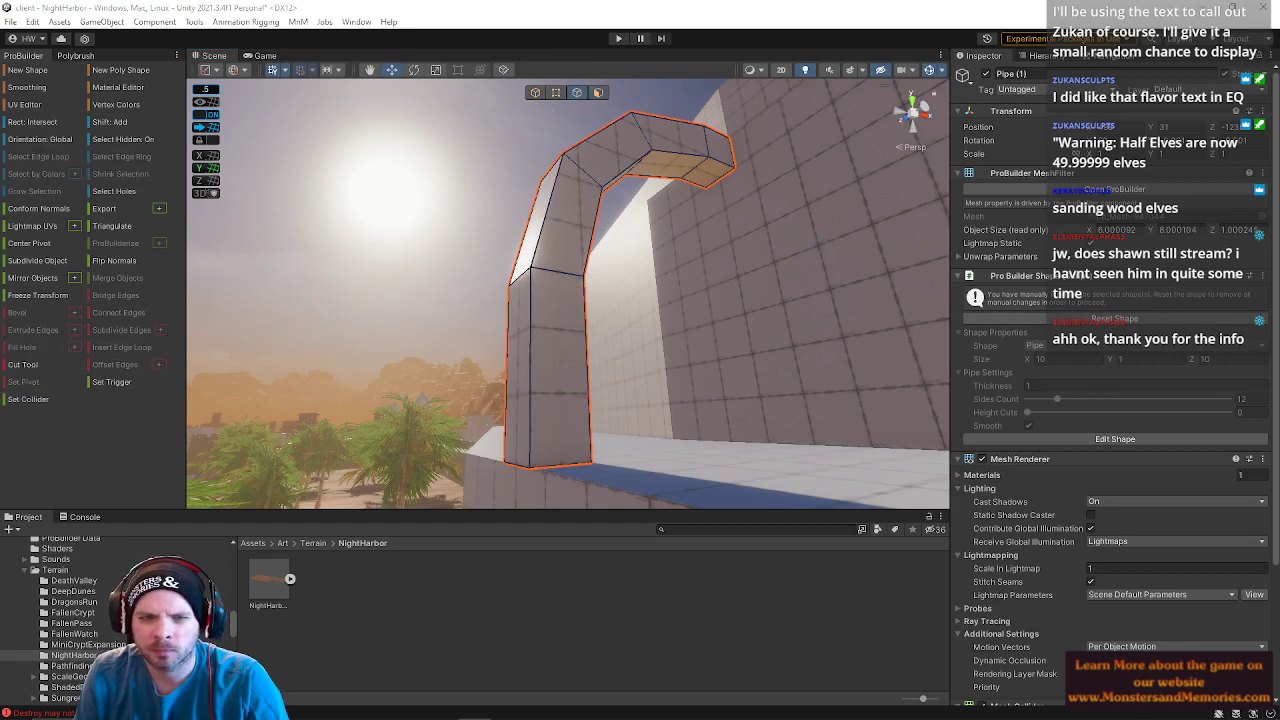
{"action": "left_click", "coordinate": [531, 280]}
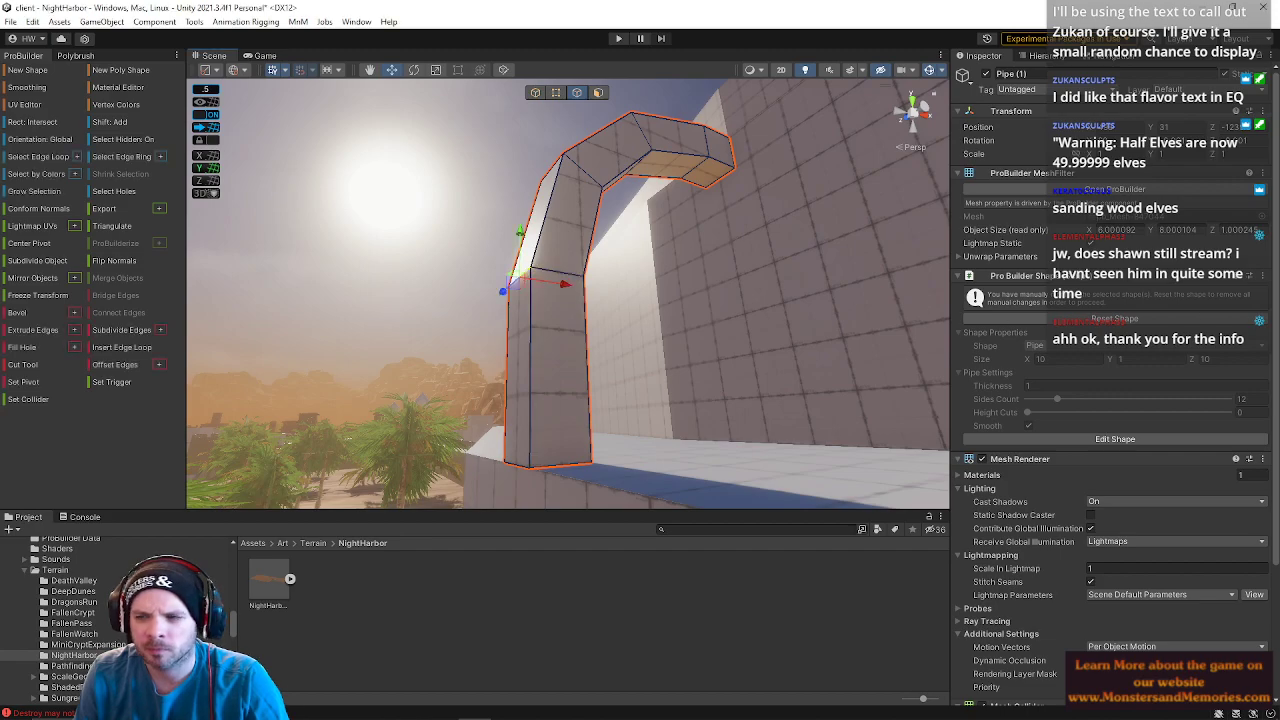
{"action": "key", "text": "ctrl+z"}
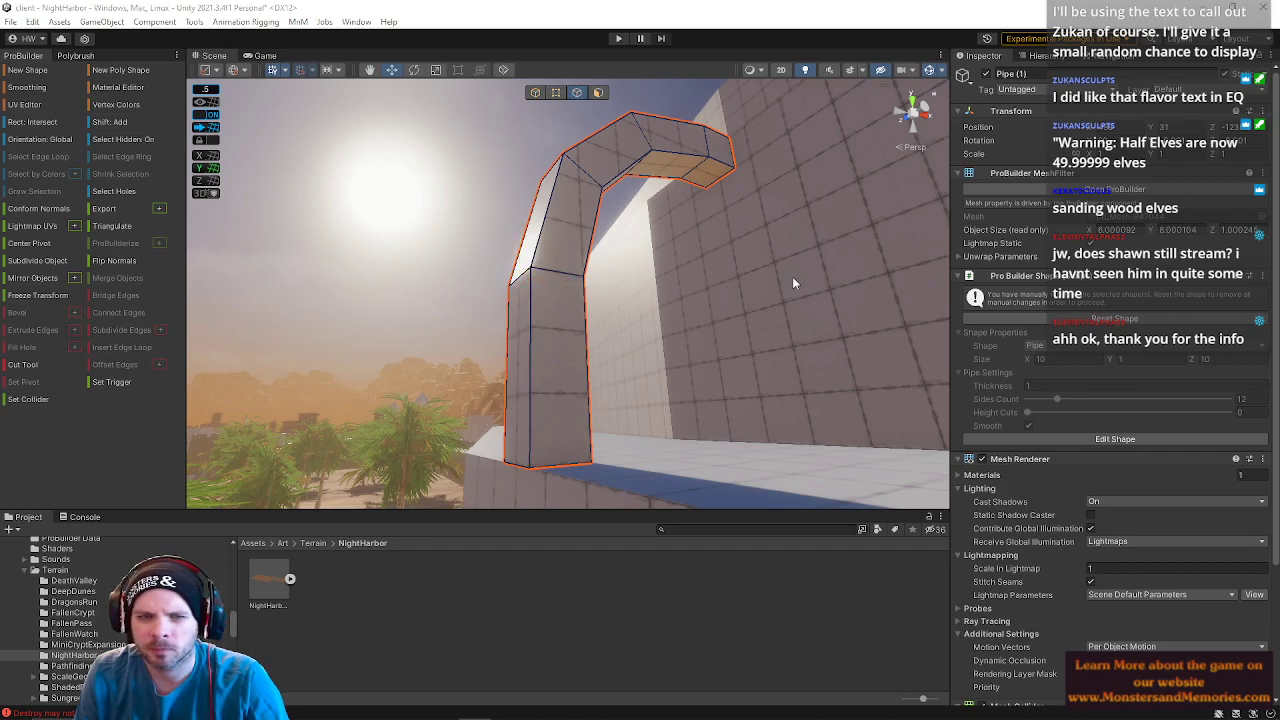
{"action": "left_click", "coordinate": [568, 284]}
{"action": "left_click", "coordinate": [515, 280]}
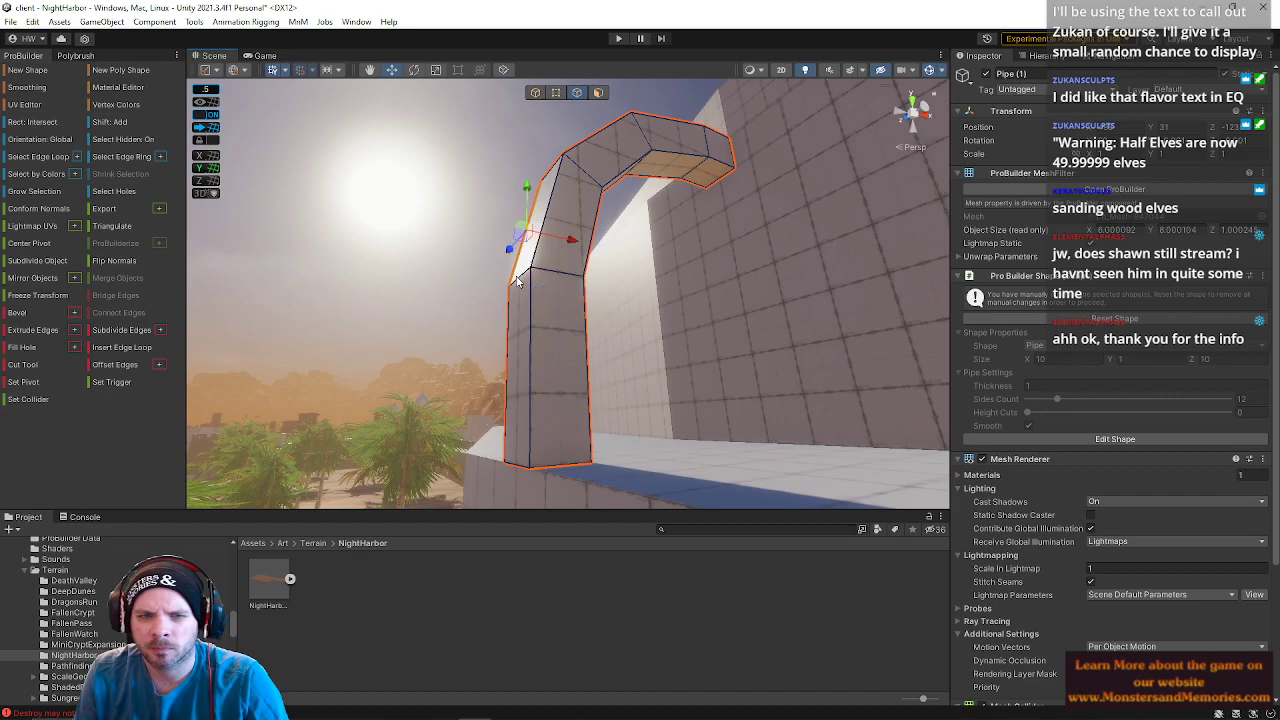
{"action": "left_click", "coordinate": [533, 269]}
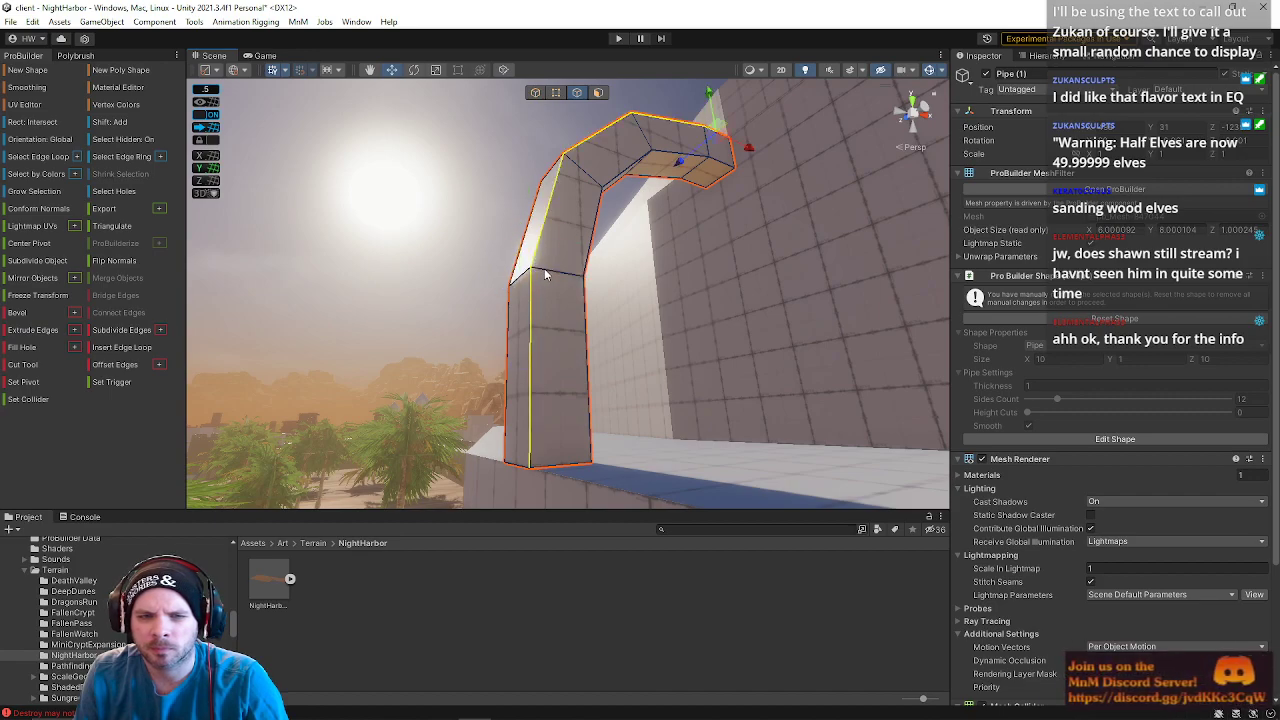
{"action": "key", "text": "f"}
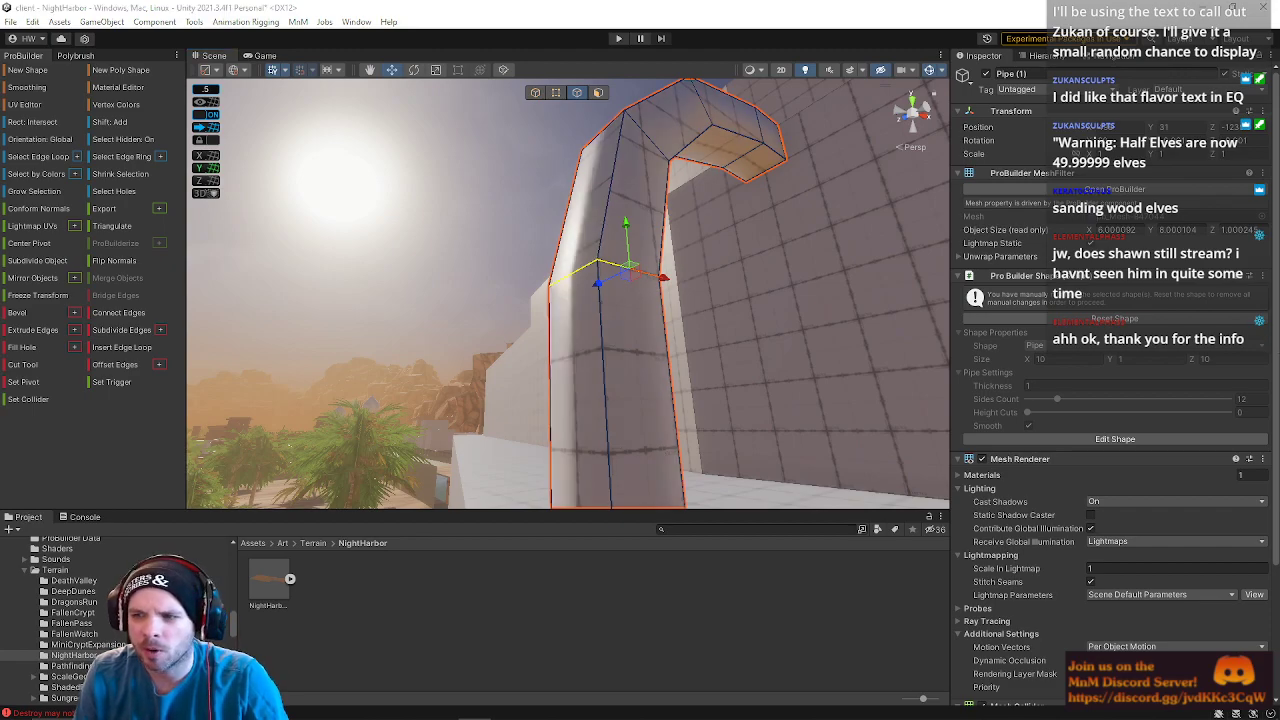
{"action": "key", "text": "d"}
{"action": "right_click_drag", "start_coordinate": [594, 271], "coordinate": [582, 260]}
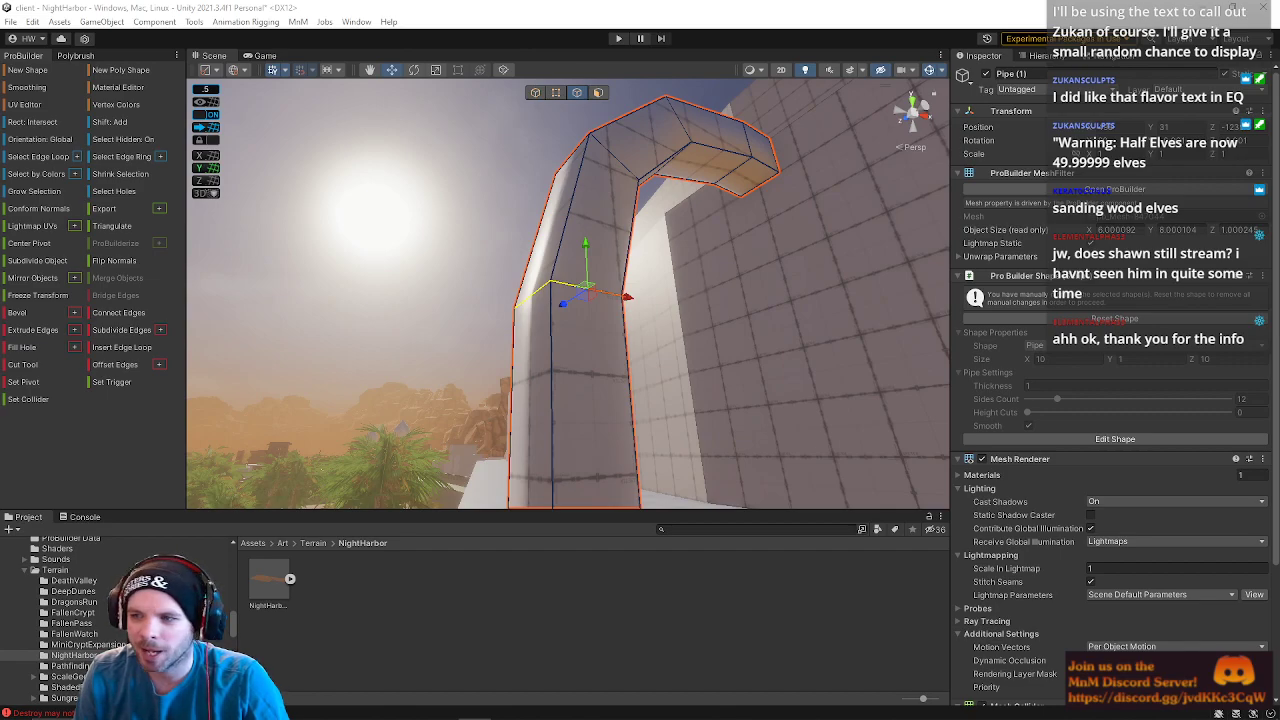
{"action": "key", "text": "ctrl+z"}
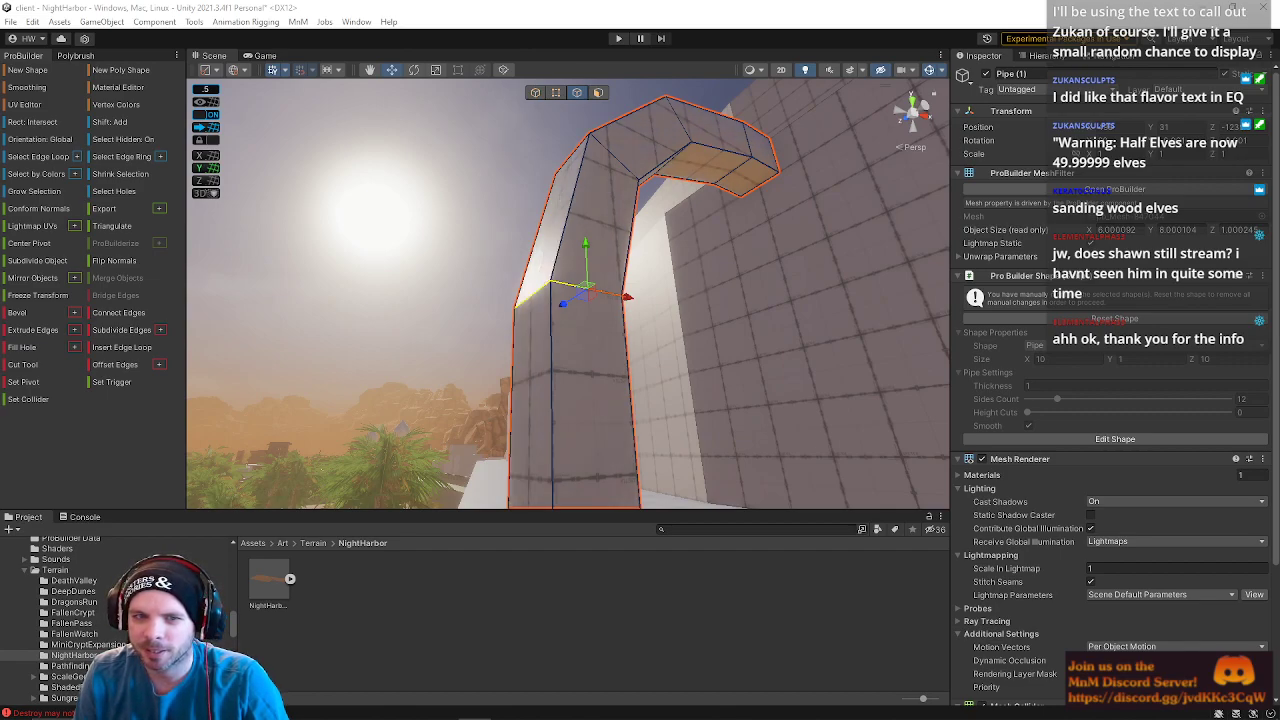
{"action": "key", "text": "ctrl+z"}
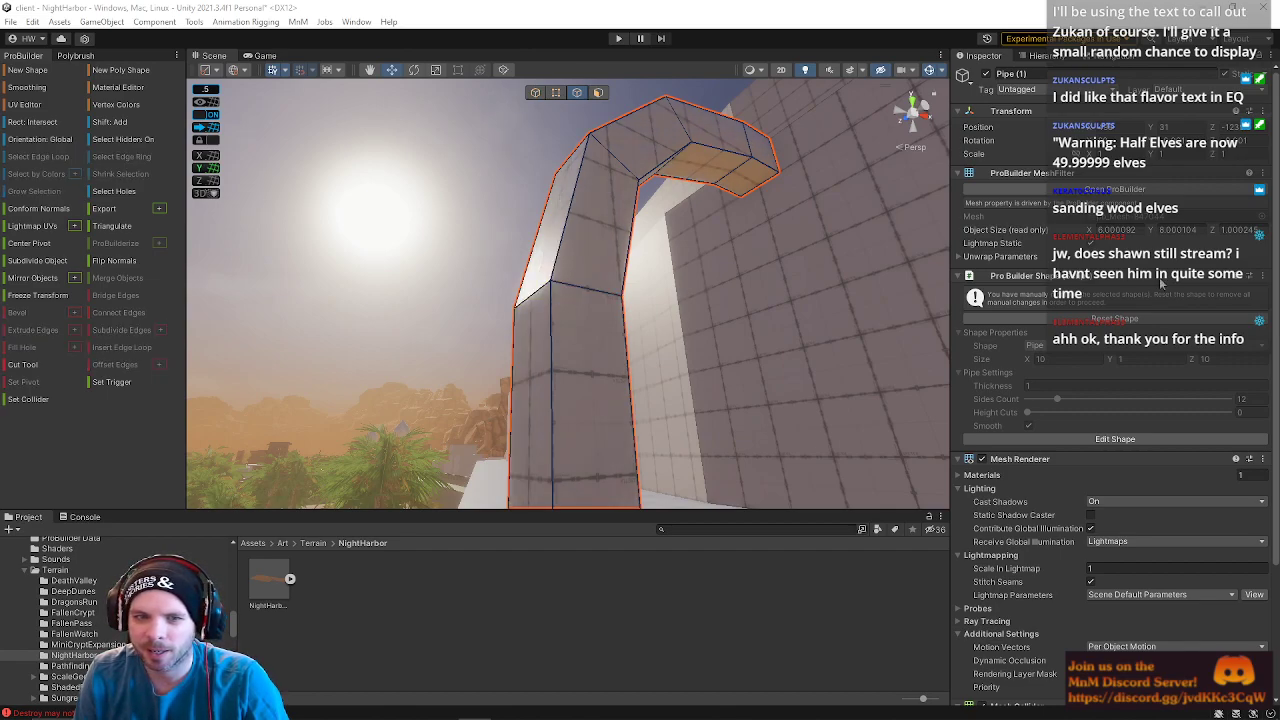
{"action": "left_click", "coordinate": [549, 290]}
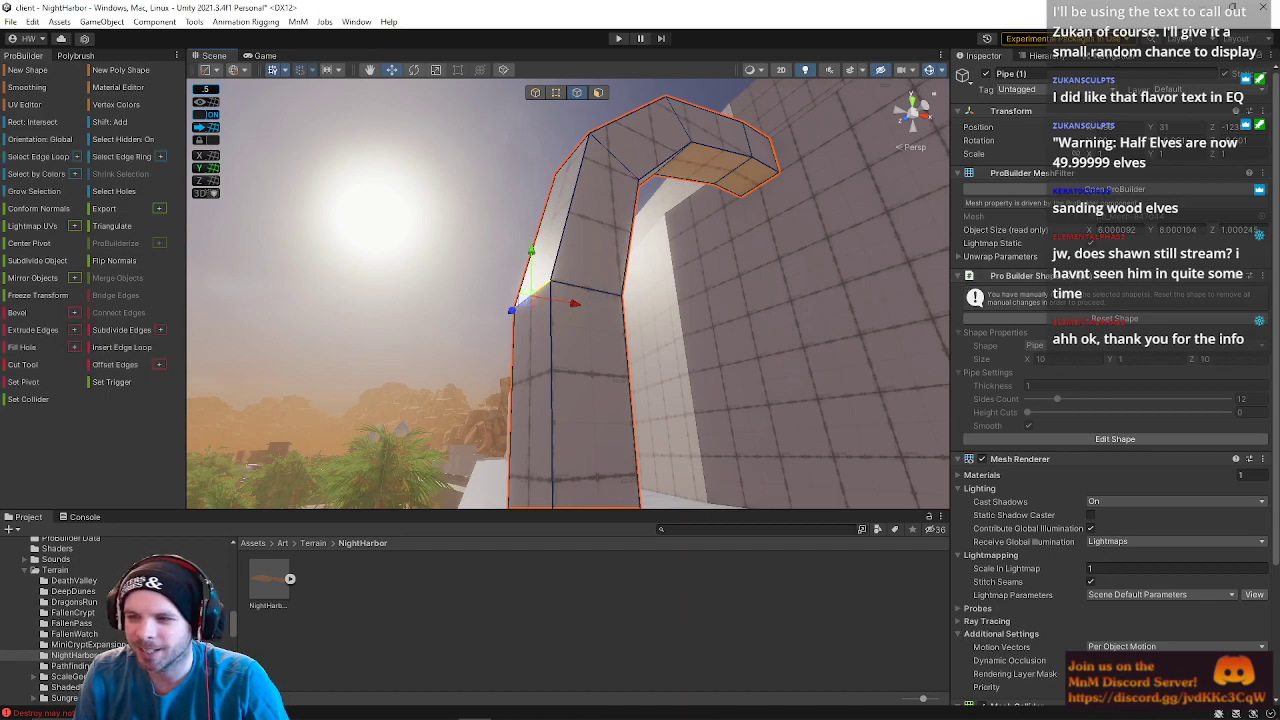
{"action": "key", "text": "ctrl+z"}
{"action": "right_click_drag", "start_coordinate": [536, 303], "coordinate": [645, 289]}
{"action": "left_click", "coordinate": [499, 204]}
{"action": "key", "text": "ctrl+z"}
{"action": "key", "text": "ctrl+z"}
{"action": "key", "text": "ctrl+z"}
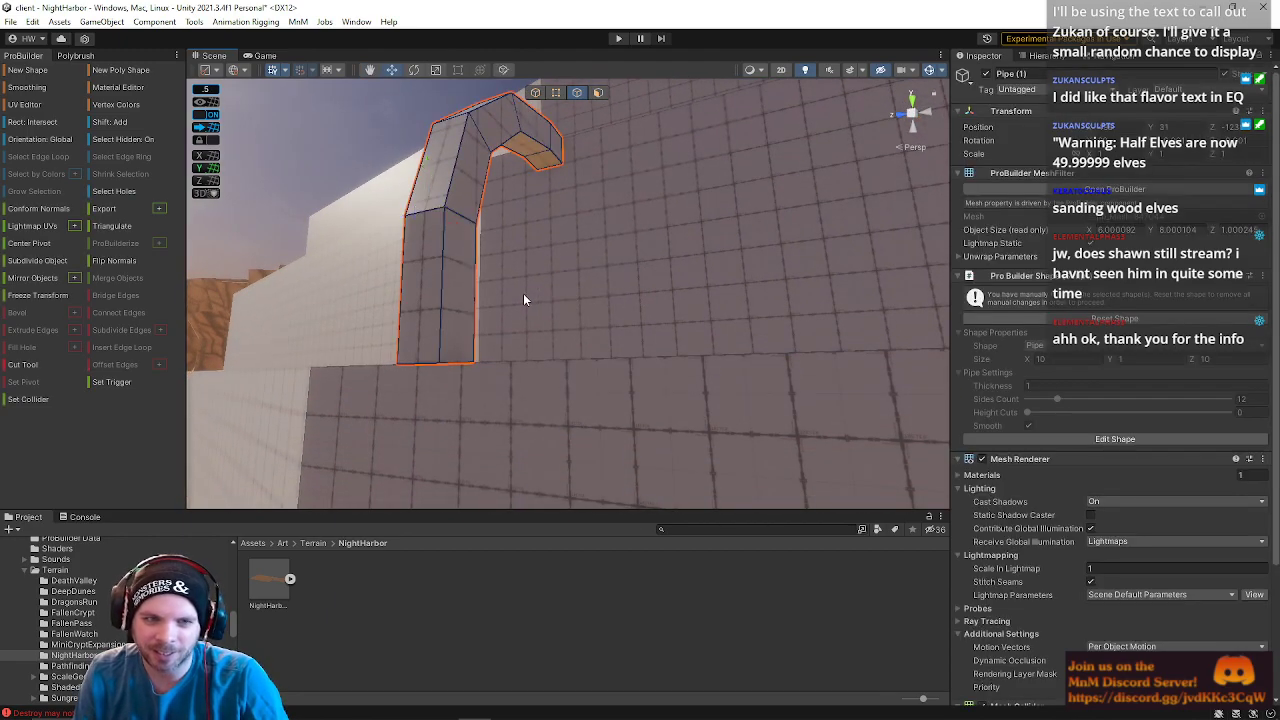
{"action": "key", "text": "ctrl+z"}
{"action": "key", "text": "ctrl+z"}
- Widen the arch to 2 units by moving the vertices on each of its two sides outward 0.5 units
{"action": "right_click_drag", "start_coordinate": [523, 293], "coordinate": [570, 228]}
{"action": "left_click", "coordinate": [431, 246]}
{"action": "left_click", "coordinate": [537, 288]}
{"action": "left_click", "coordinate": [554, 95]}
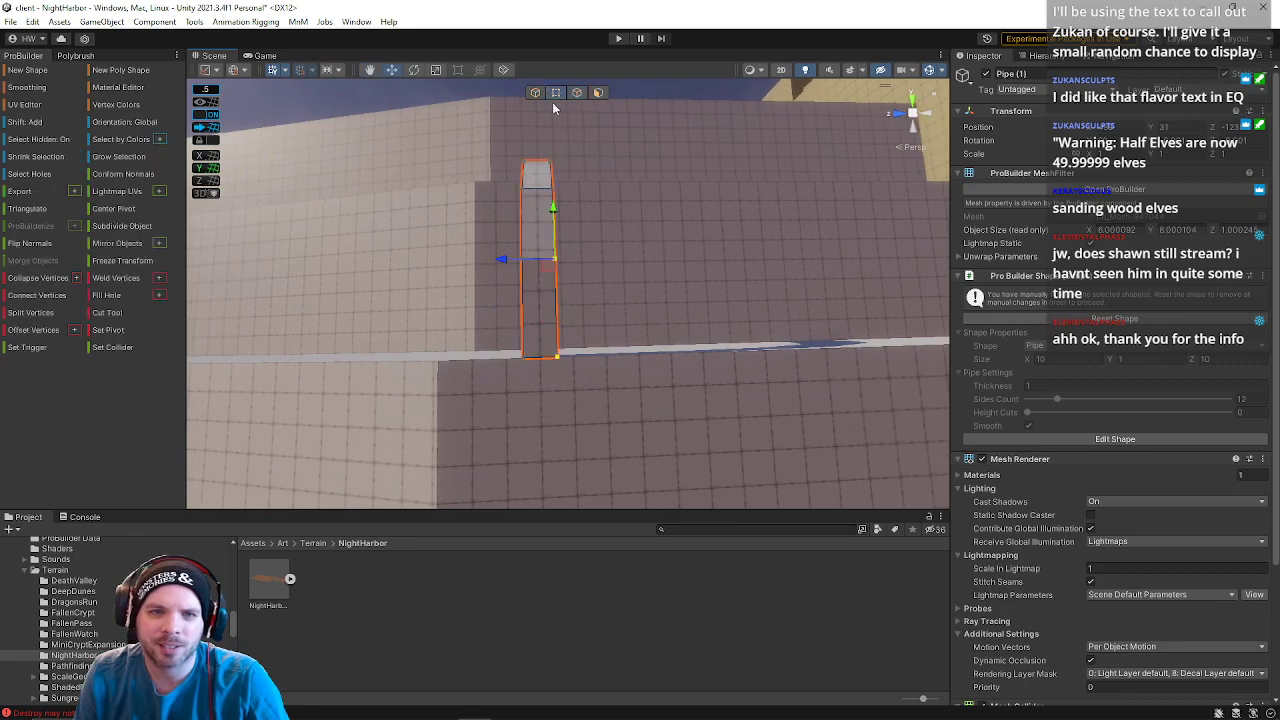
{"action": "left_click_drag", "start_coordinate": [543, 140], "coordinate": [598, 430]}
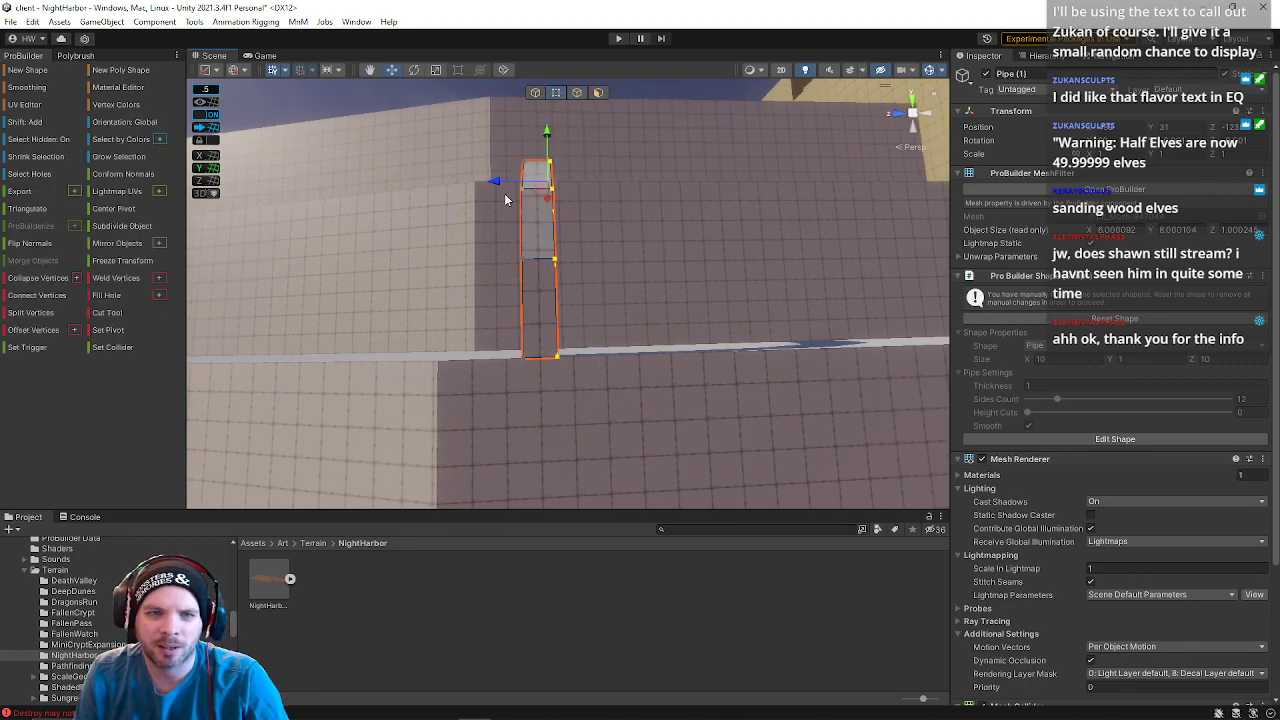
{"action": "left_click_drag", "start_coordinate": [494, 186], "coordinate": [506, 190]}
{"action": "left_click_drag", "start_coordinate": [491, 137], "coordinate": [532, 318]}
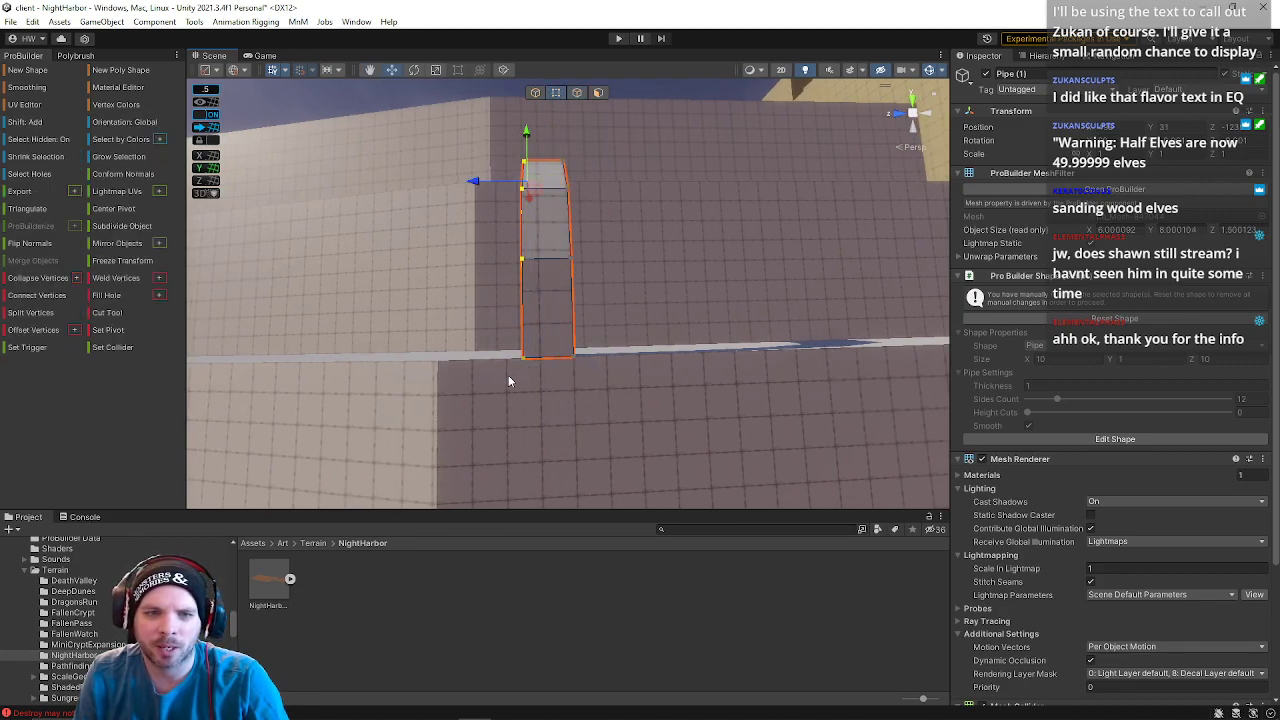
{"action": "left_click_drag", "start_coordinate": [474, 182], "coordinate": [459, 183]}
- Move the whole widened arch sideways along the wall, away from the wall's bend
{"action": "right_click_drag", "start_coordinate": [610, 277], "coordinate": [800, 300]}
{"action": "left_click", "coordinate": [604, 189]}
{"action": "key", "text": "s"}
{"action": "key", "text": "w"}
{"action": "left_click", "coordinate": [536, 93]}
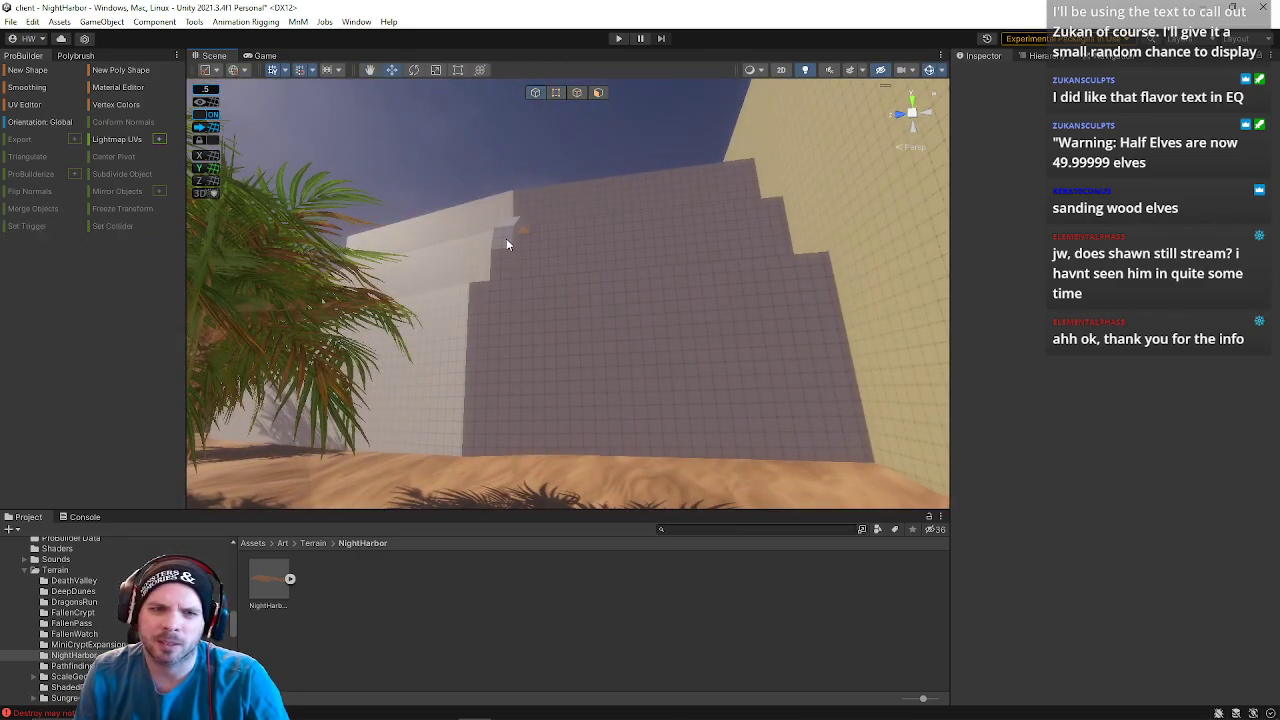
{"action": "left_click", "coordinate": [505, 255]}
{"action": "left_click_drag", "start_coordinate": [513, 280], "coordinate": [594, 290]}
- Duplicate the arch and place the copy 8 units higher against the next wall tier
{"action": "right_click_drag", "start_coordinate": [614, 304], "coordinate": [638, 238]}
{"action": "left_click", "coordinate": [577, 201]}
{"action": "key", "text": "w"}
{"action": "right_click_drag", "start_coordinate": [577, 201], "coordinate": [691, 262]}
{"action": "left_click", "coordinate": [698, 205]}
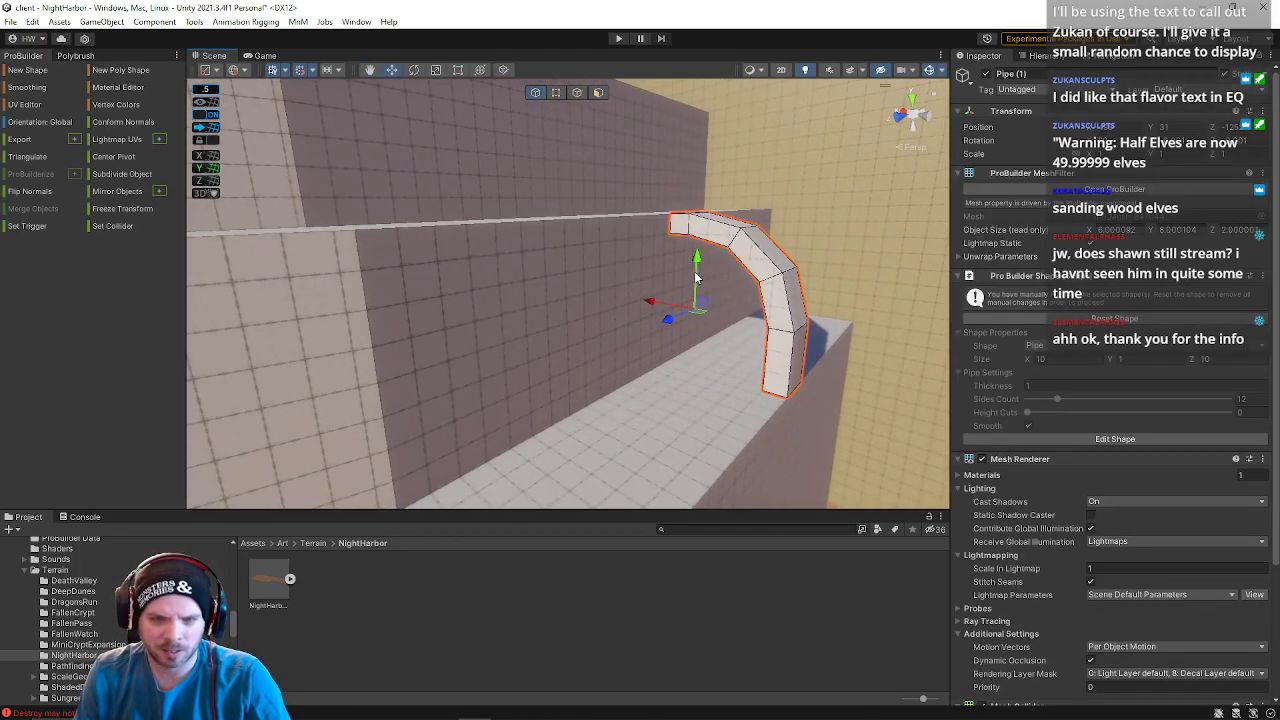
{"action": "left_click_drag", "start_coordinate": [698, 270], "coordinate": [701, 130]}
{"action": "key", "text": "e"}
{"action": "right_click_drag", "start_coordinate": [677, 151], "coordinate": [692, 334]}
{"action": "left_click_drag", "start_coordinate": [692, 334], "coordinate": [657, 280]}
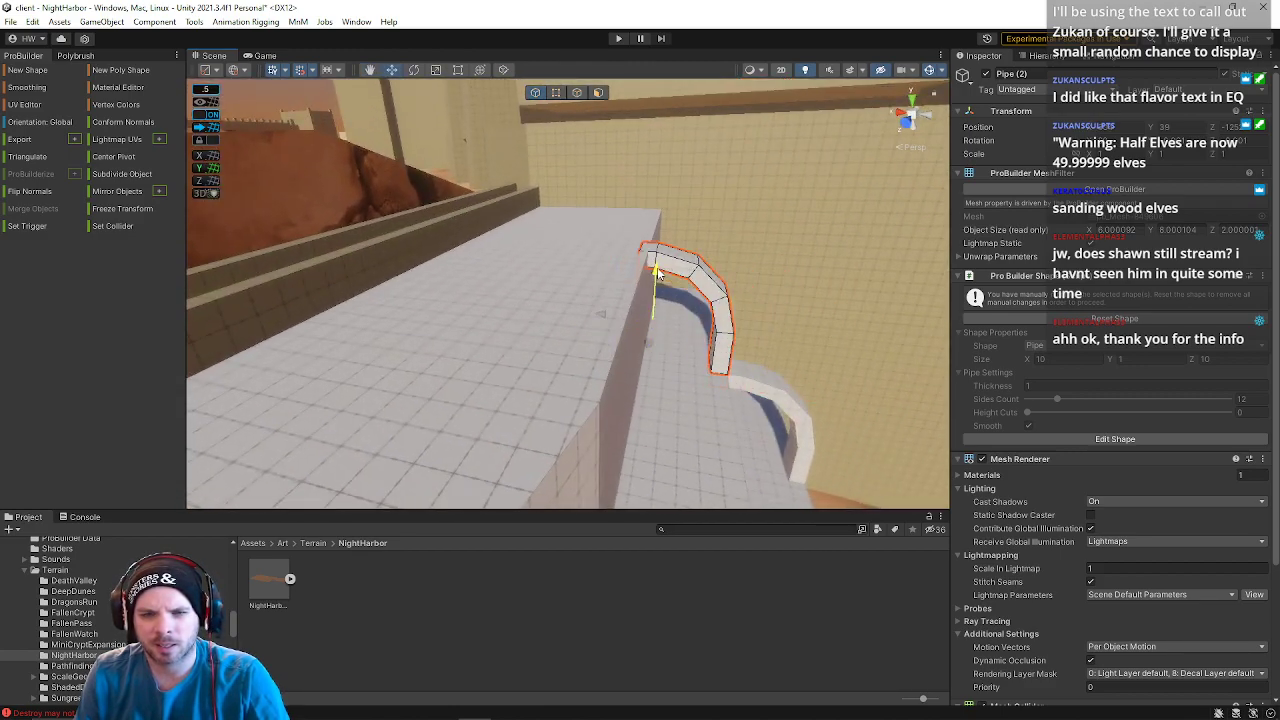
{"action": "right_click_drag", "start_coordinate": [677, 275], "coordinate": [686, 268]}
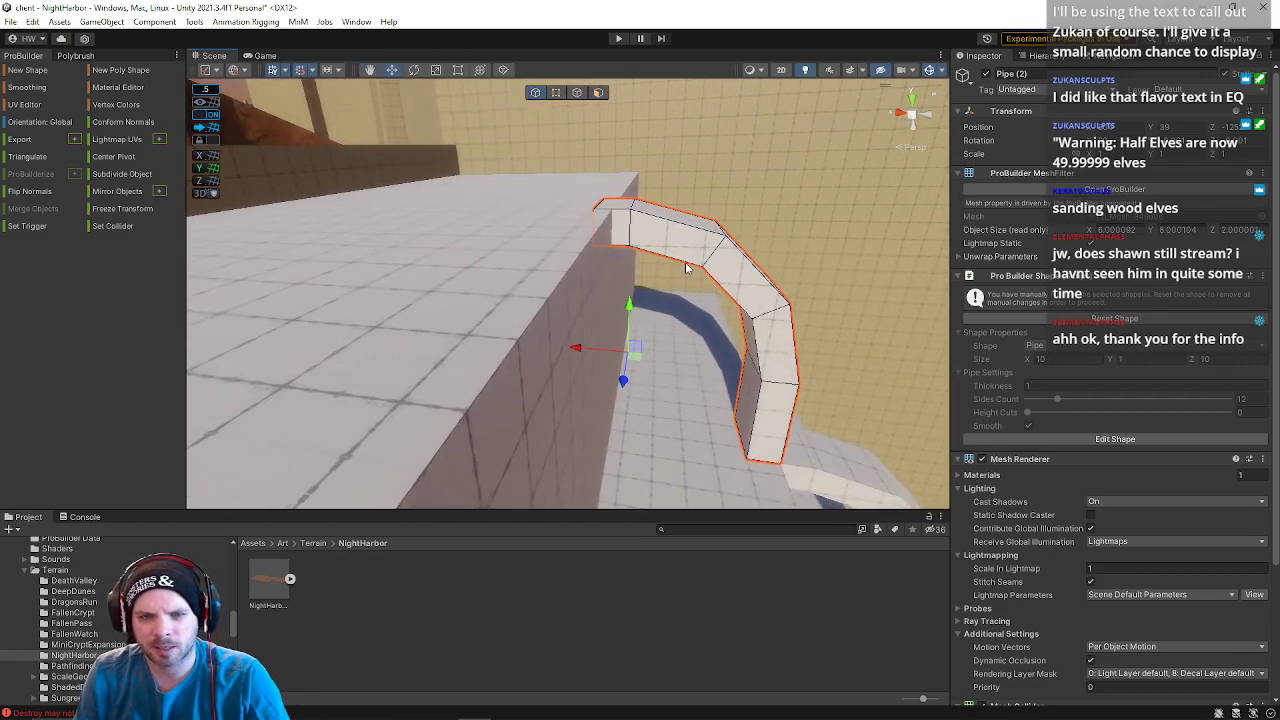
{"action": "middle_click_drag", "start_coordinate": [636, 229], "coordinate": [604, 199]}
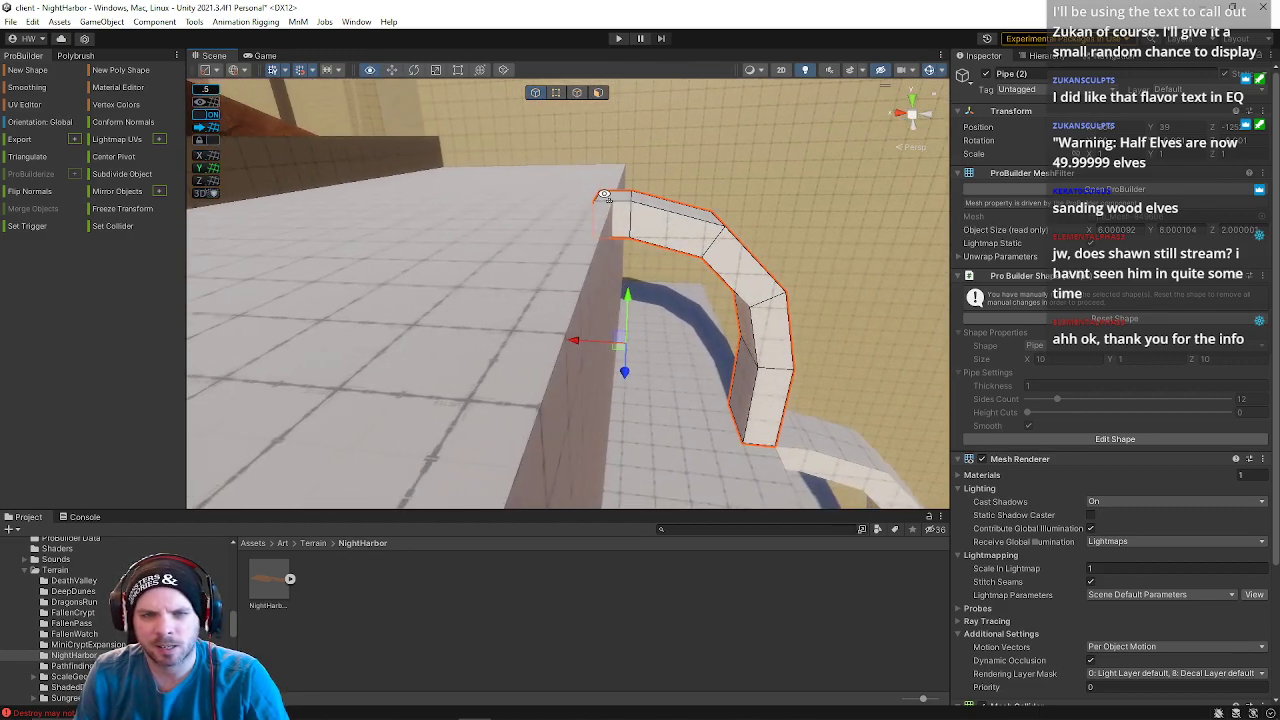
- Nudge the front face of the upper wall tier slightly to meet the upper arch's end
{"action": "left_click", "coordinate": [558, 93]}
{"action": "left_click", "coordinate": [615, 264]}
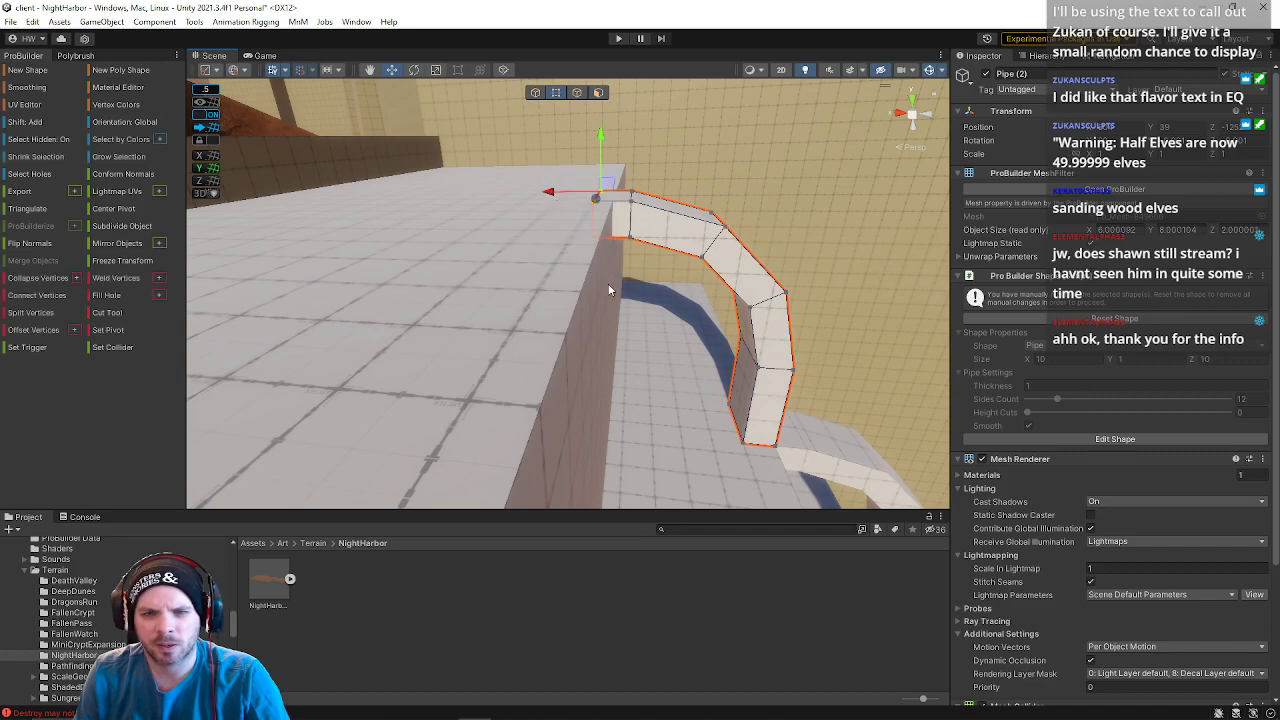
{"action": "left_click", "coordinate": [608, 285]}
{"action": "left_click", "coordinate": [598, 92]}
{"action": "left_click", "coordinate": [572, 338]}
{"action": "left_click_drag", "start_coordinate": [543, 325], "coordinate": [549, 327]}
{"action": "right_click_drag", "start_coordinate": [568, 343], "coordinate": [450, 198]}
{"action": "left_click", "coordinate": [448, 195]}
- Duplicate both stacked arches and move the copies along the wall onto the angled section beyond the bend
{"action": "right_click_drag", "start_coordinate": [542, 262], "coordinate": [338, 289]}
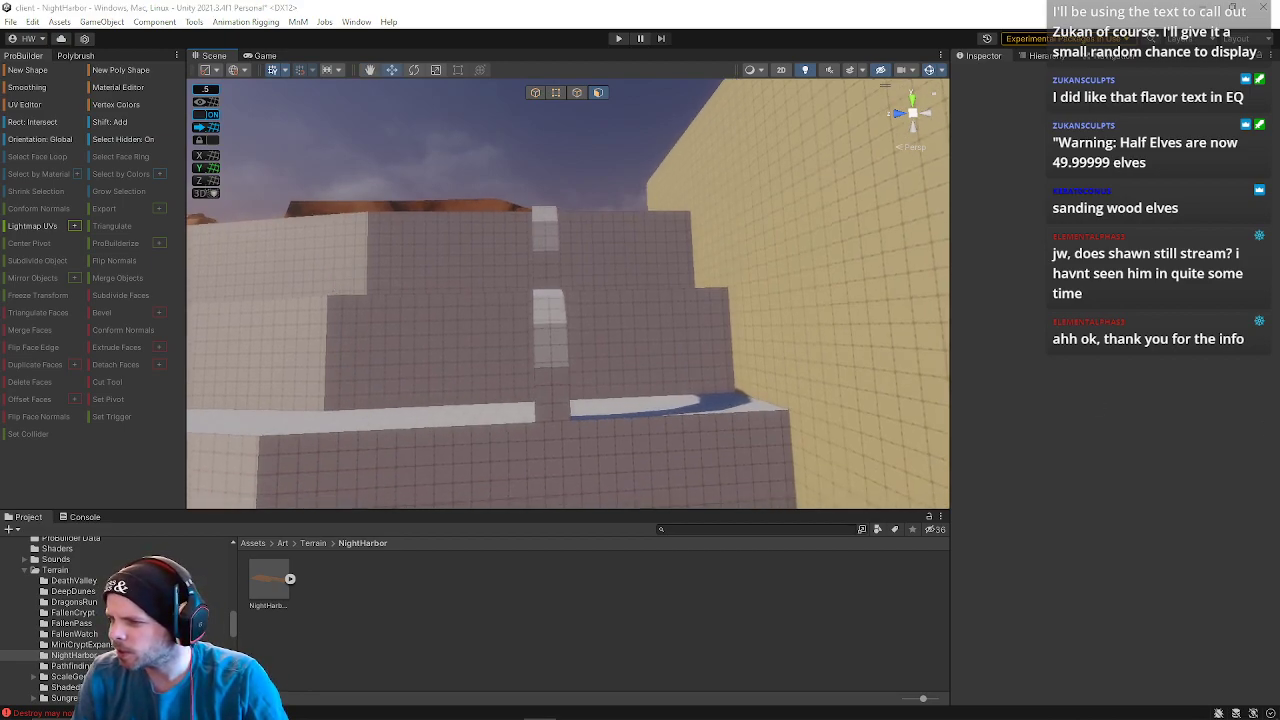
{"action": "right_click_drag", "start_coordinate": [647, 326], "coordinate": [569, 383]}
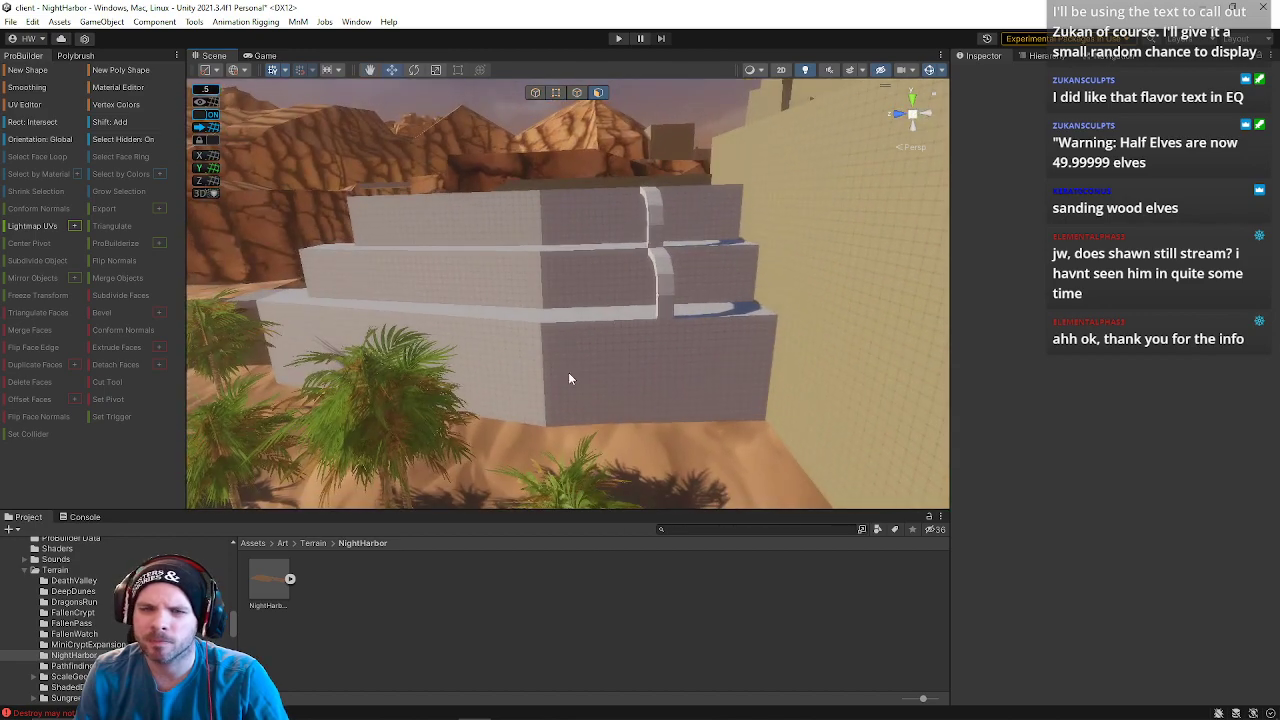
{"action": "left_click", "coordinate": [661, 285]}
{"action": "left_click", "coordinate": [652, 222], "text": "shift"}
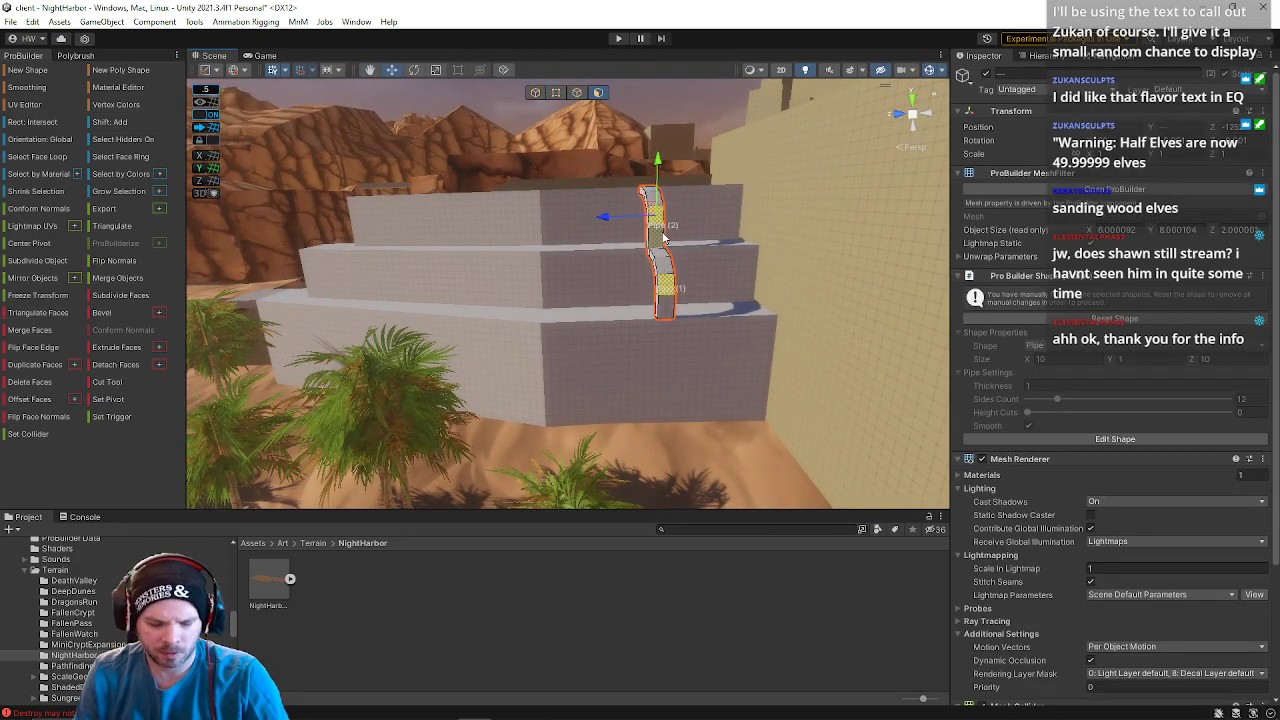
{"action": "left_click", "coordinate": [535, 93]}
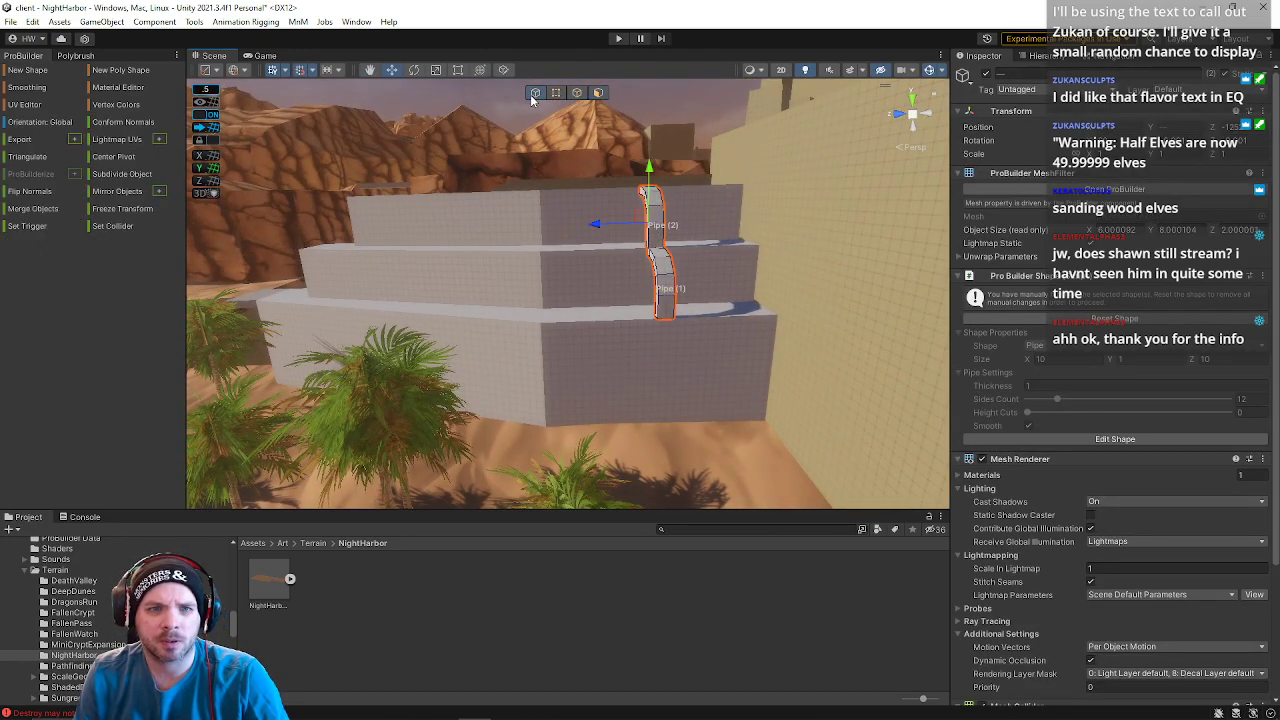
{"action": "key", "text": "ctrl+d"}
{"action": "left_click_drag", "start_coordinate": [603, 227], "coordinate": [375, 190]}
{"action": "right_click_drag", "start_coordinate": [375, 190], "coordinate": [586, 262]}
{"action": "left_click_drag", "start_coordinate": [548, 272], "coordinate": [471, 266]}
{"action": "right_click_drag", "start_coordinate": [471, 266], "coordinate": [557, 276]}
- Set the upper arch copy's pivot to its rear top corner vertex and rotate the arch to align with the angled wall
{"action": "left_click", "coordinate": [556, 92]}
{"action": "left_click", "coordinate": [518, 191]}
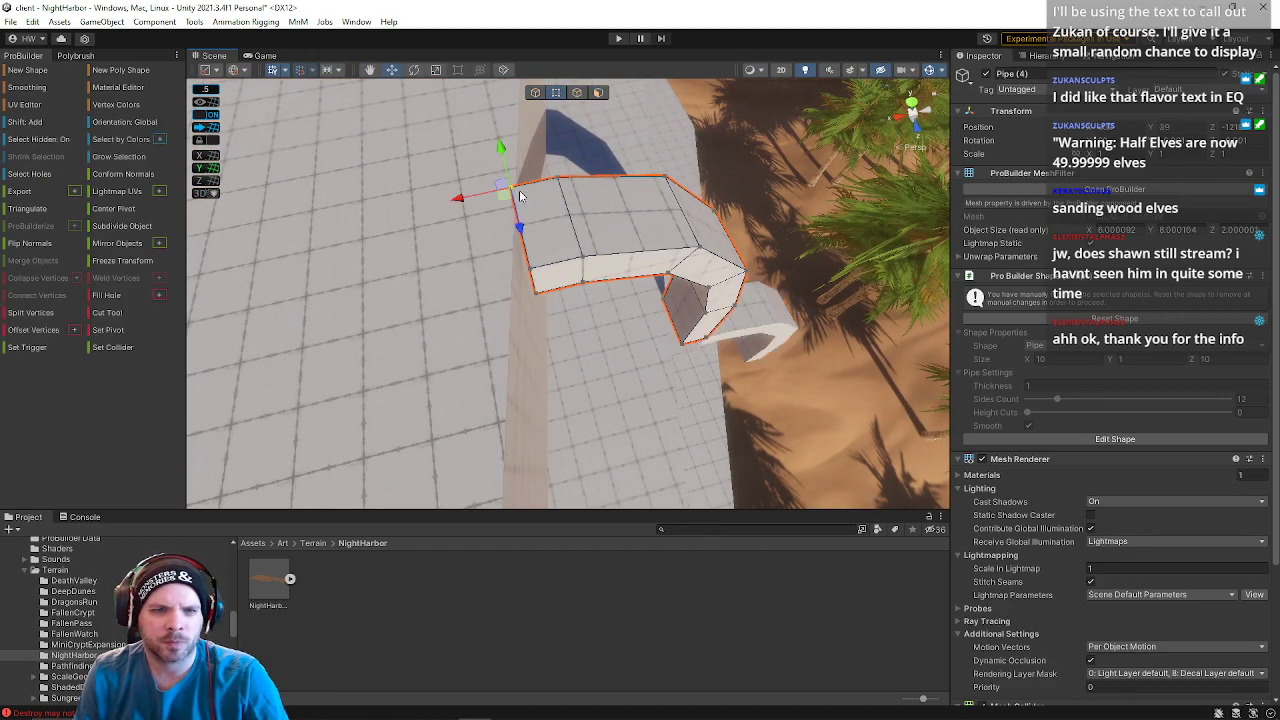
{"action": "left_click", "coordinate": [114, 332]}
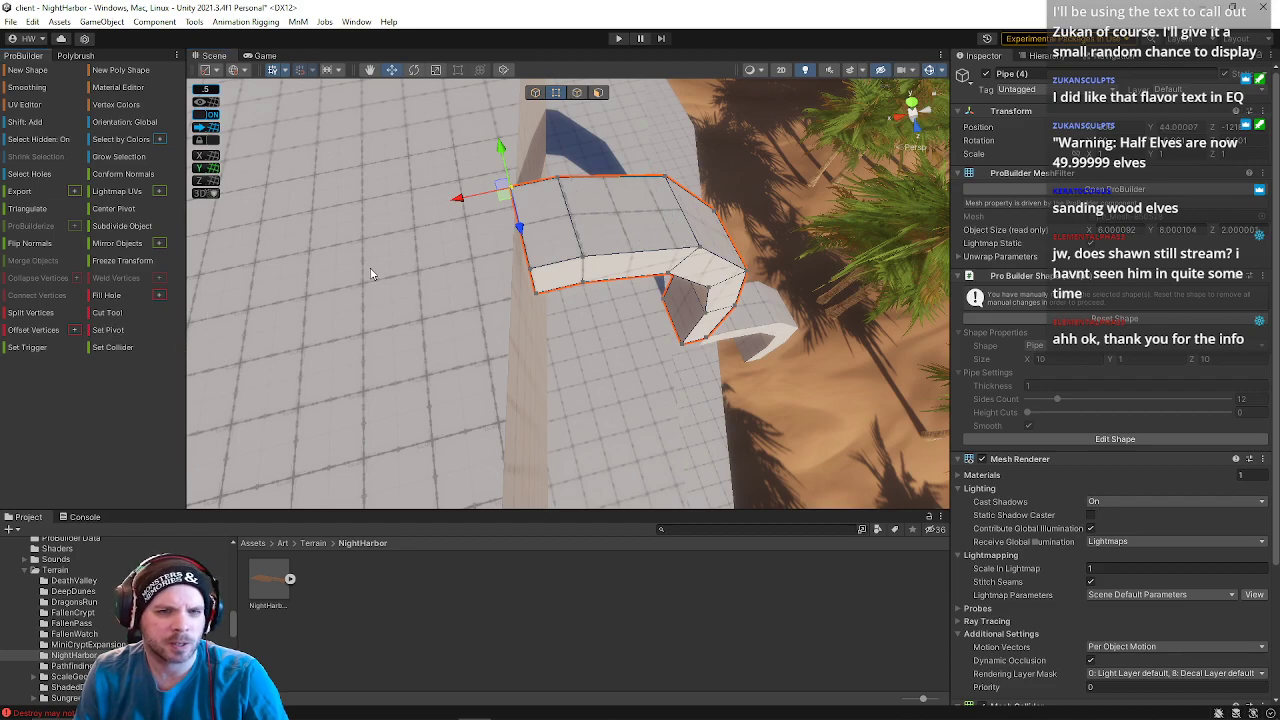
{"action": "left_click", "coordinate": [535, 92]}
{"action": "key", "text": "e"}
{"action": "left_click_drag", "start_coordinate": [527, 240], "coordinate": [523, 243]}
{"action": "key", "text": "w"}
{"action": "right_click_drag", "start_coordinate": [523, 243], "coordinate": [566, 175]}
{"action": "mouse_move", "coordinate": [554, 201]}
{"action": "left_mouse_down"}
{"action": "mouse_move", "coordinate": [580, 197]}
{"action": "mouse_move", "coordinate": [547, 209]}
{"action": "left_mouse_up"}
{"action": "right_click_drag", "start_coordinate": [526, 222], "coordinate": [503, 344]}
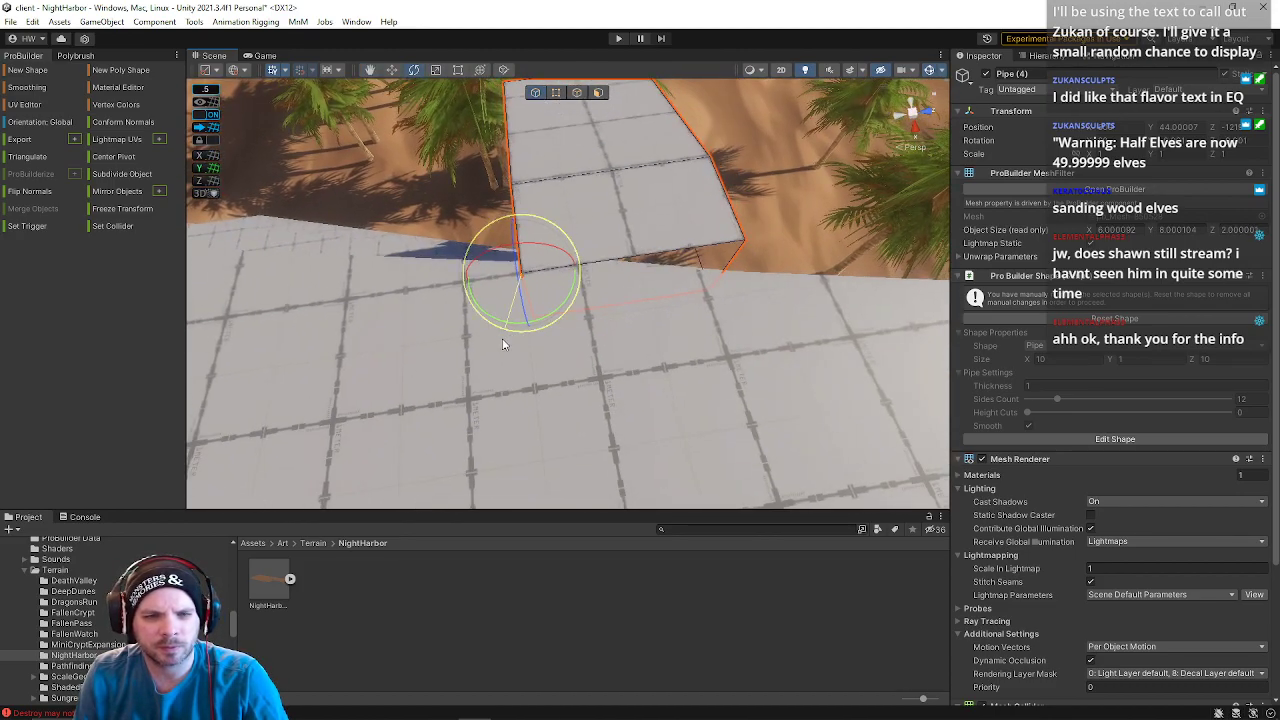
- Insert an edge loop across the top wall block beside the upper arch copy, then reselect that arch
{"action": "left_click", "coordinate": [398, 350]}
{"action": "right_click_drag", "start_coordinate": [611, 288], "coordinate": [330, 250]}
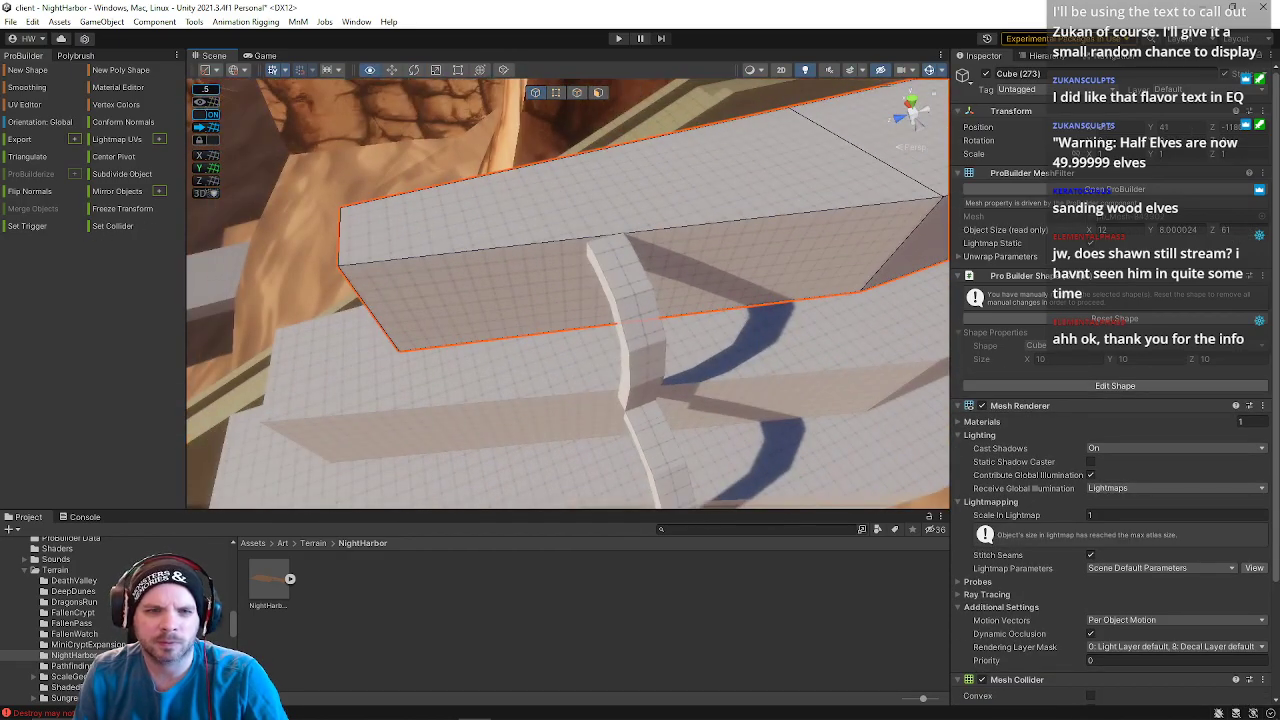
{"action": "left_click", "coordinate": [578, 94]}
{"action": "left_click", "coordinate": [664, 248]}
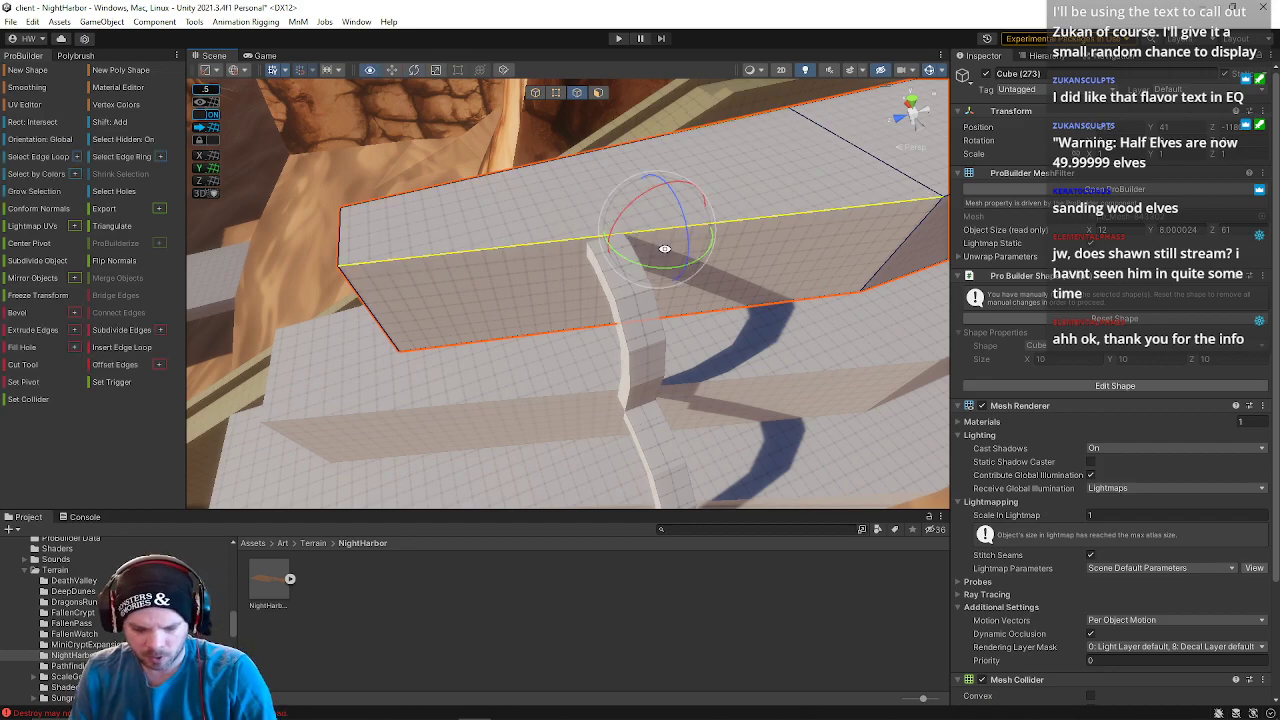
{"action": "right_click_drag", "start_coordinate": [665, 248], "coordinate": [651, 212]}
{"action": "key", "text": "alt+u"}
{"action": "left_click", "coordinate": [556, 93]}
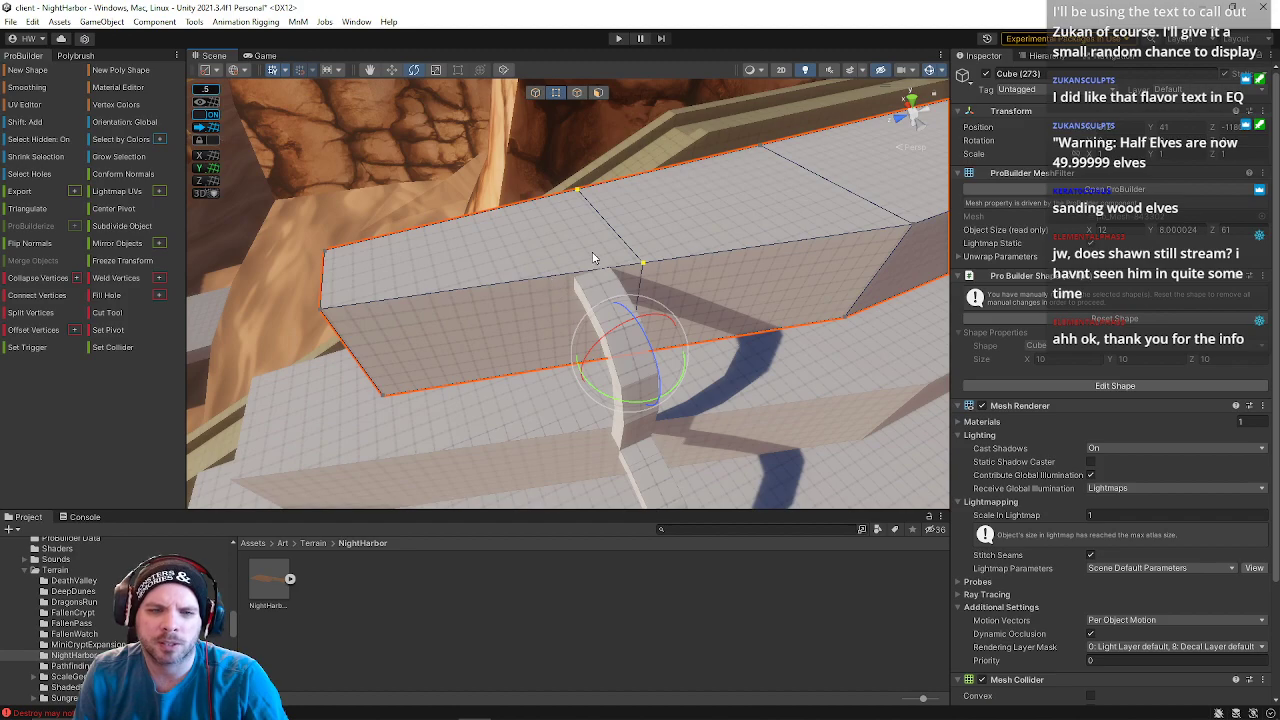
{"action": "left_click", "coordinate": [535, 92]}
{"action": "left_click", "coordinate": [594, 313]}
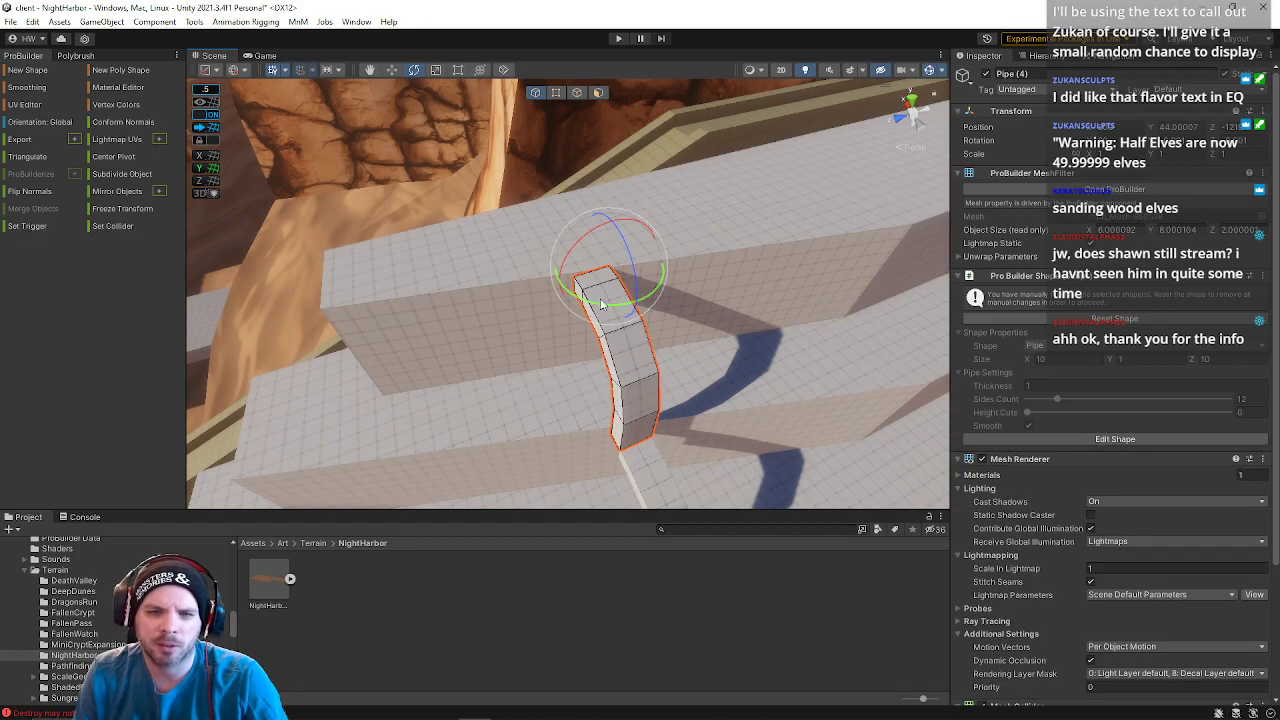
- Select both arch copies and vertex-snap them together along the angled wall by the upper arch's rear top corner
{"action": "right_click_drag", "start_coordinate": [684, 313], "coordinate": [594, 429]}
{"action": "key", "text": "w"}
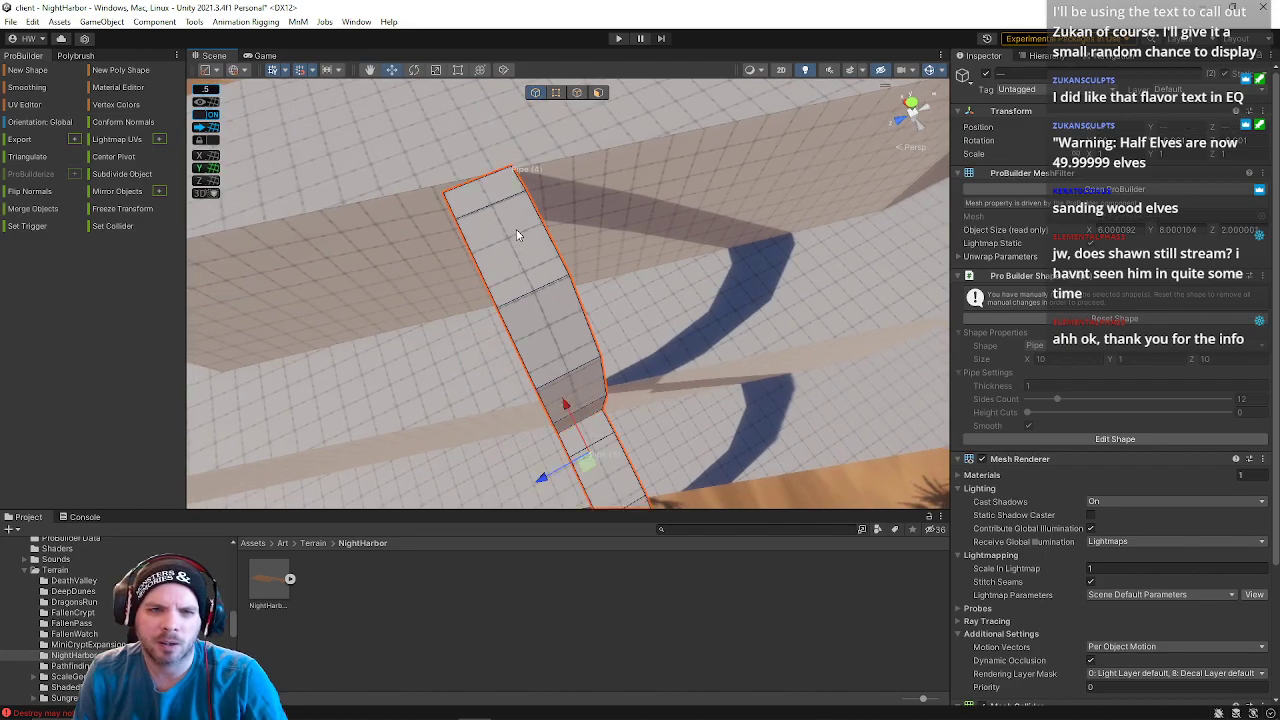
{"action": "left_click", "coordinate": [219, 70]}
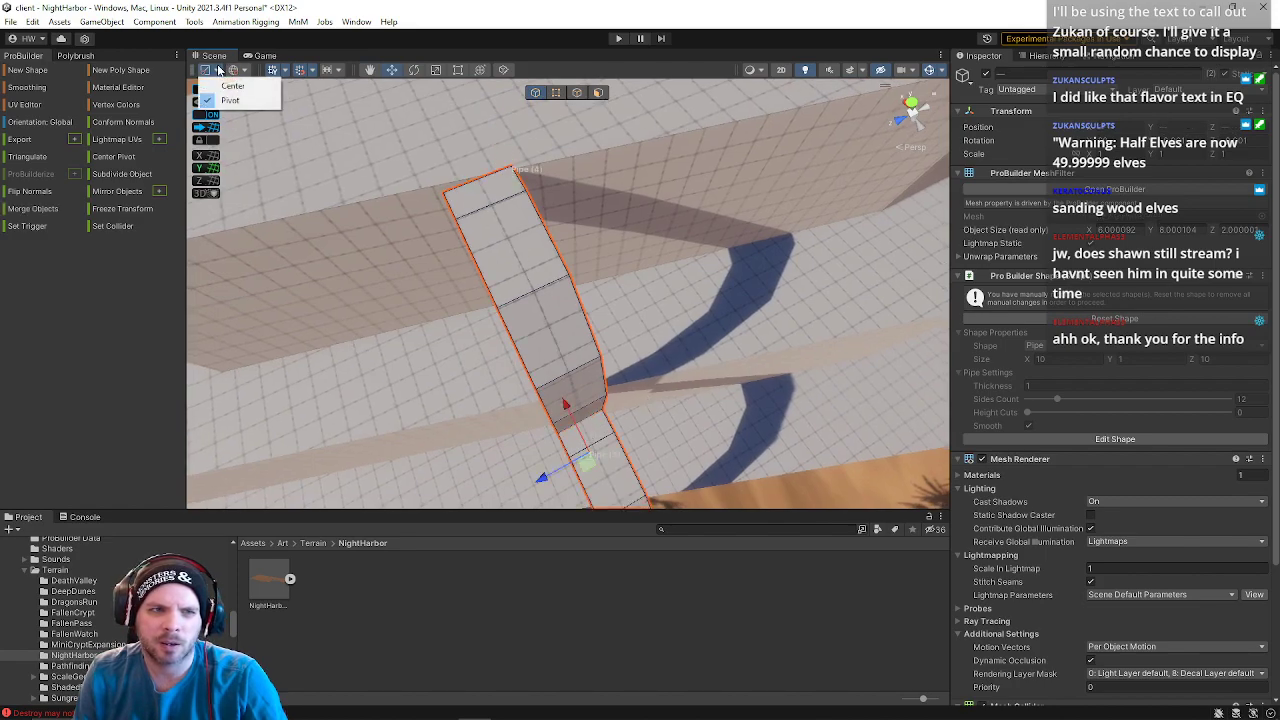
{"action": "left_click", "coordinate": [479, 257]}
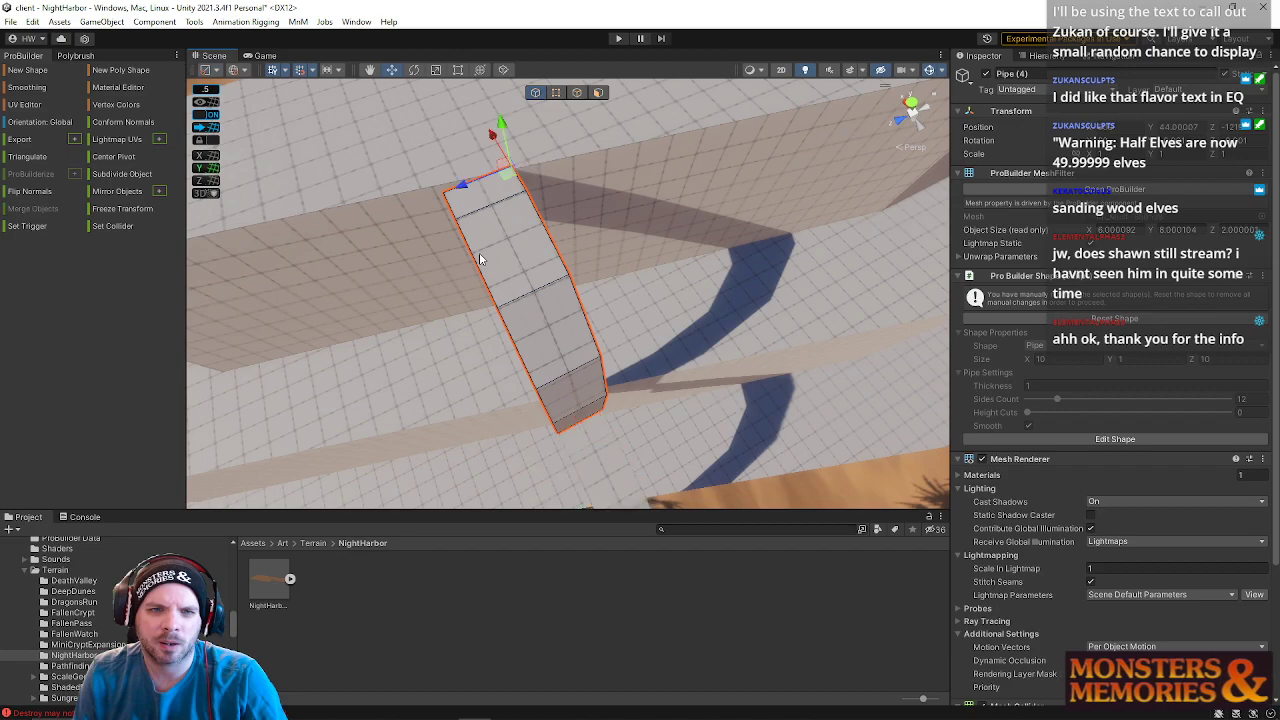
{"action": "left_click", "coordinate": [610, 441]}
{"action": "left_click", "coordinate": [527, 279], "text": "shift"}
{"action": "key", "text": "v"}
{"action": "left_click_drag", "start_coordinate": [511, 170], "coordinate": [577, 160]}
- Try to rotate both arch copies together about the upper arch's corner pivot to square them with the wall
{"action": "right_click_drag", "start_coordinate": [530, 252], "coordinate": [664, 244]}
{"action": "key", "text": "e"}
{"action": "mouse_move", "coordinate": [527, 192]}
{"action": "left_mouse_down"}
{"action": "mouse_move", "coordinate": [517, 186]}
{"action": "mouse_move", "coordinate": [513, 202]}
{"action": "left_mouse_up"}
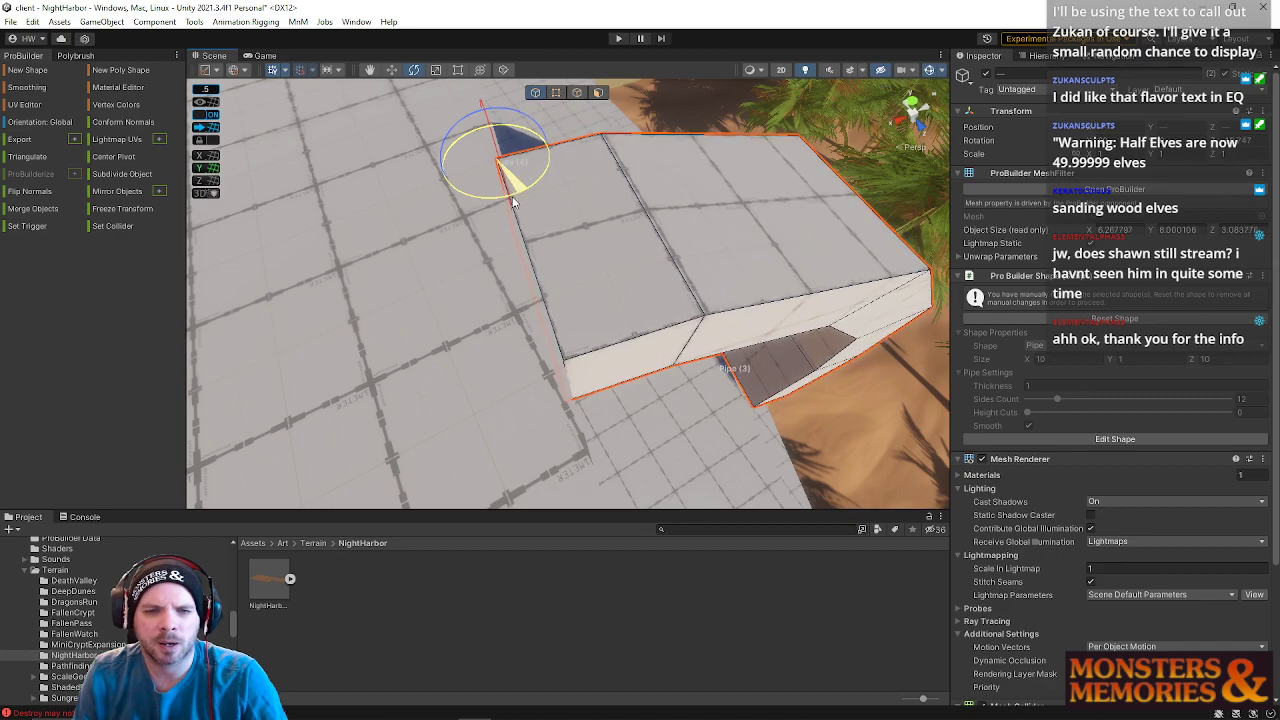
{"action": "left_click_drag", "start_coordinate": [513, 201], "coordinate": [514, 201]}
{"action": "key", "text": "ctrl+z"}
- Rotate only the upper arch copy about its rear corner pivot to line up with the angled wall
{"action": "left_click", "coordinate": [603, 200]}
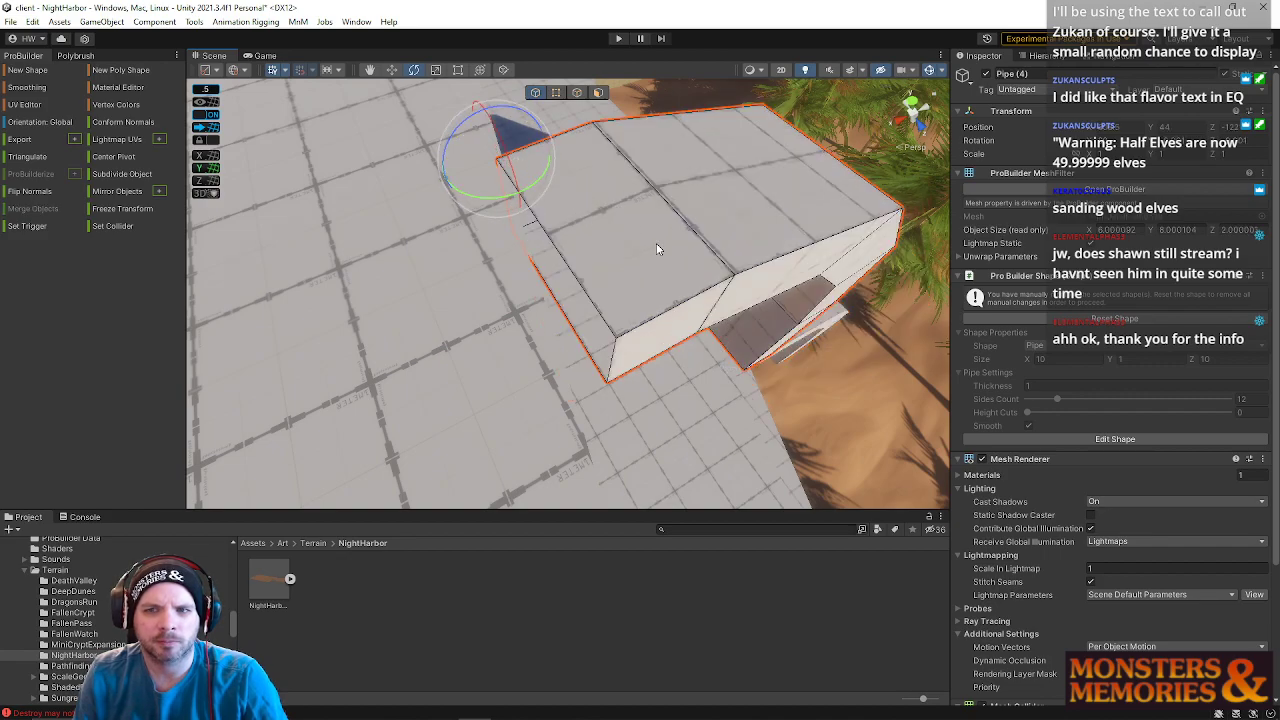
{"action": "left_click_drag", "start_coordinate": [530, 190], "coordinate": [525, 191]}
{"action": "right_click_drag", "start_coordinate": [640, 250], "coordinate": [182, 322]}
{"action": "key", "text": "s"}
{"action": "key", "text": "w"}
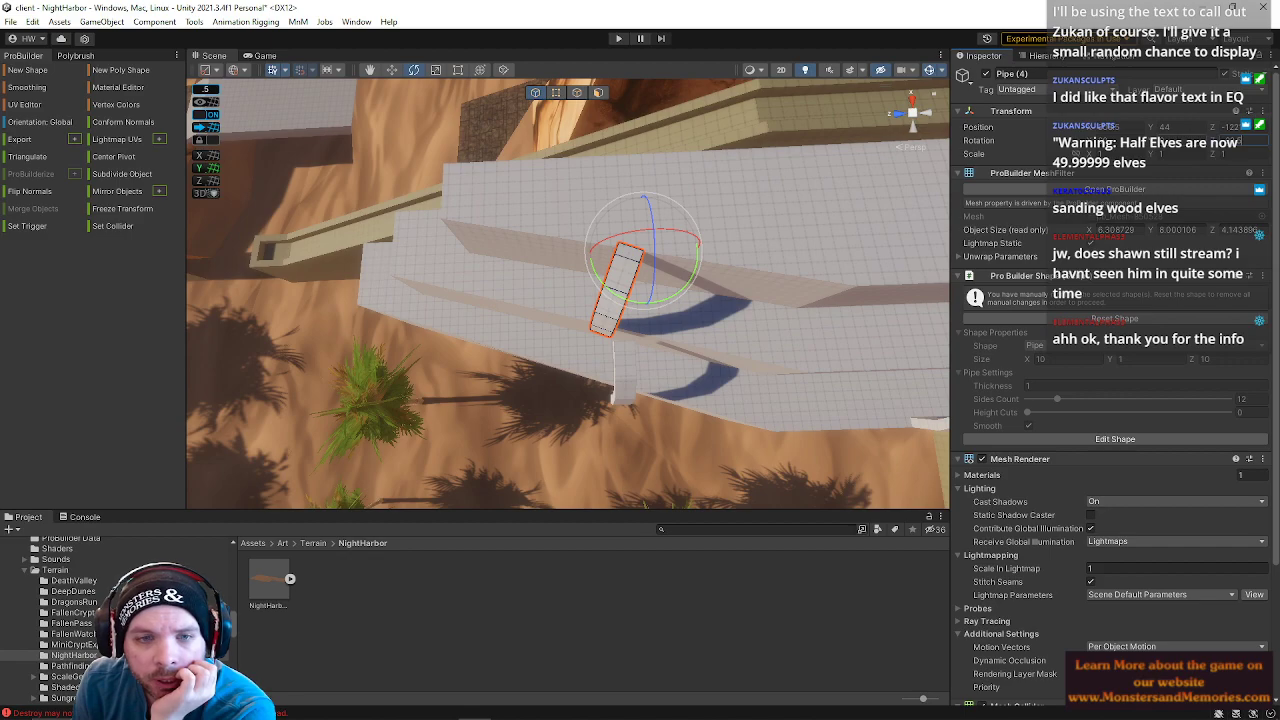
- Examine the stacked arches and stepped wall tiers from above, in profile and along the terrace surfaces
{"action": "left_click", "coordinate": [441, 208]}
{"action": "mouse_move", "coordinate": [497, 219]}
{"action": "left_mouse_down", "text": "alt"}
{"action": "mouse_move", "coordinate": [535, 200]}
{"action": "mouse_move", "coordinate": [460, 206]}
{"action": "mouse_move", "coordinate": [537, 194]}
{"action": "mouse_move", "coordinate": [514, 218]}
{"action": "left_mouse_up", "text": "alt"}
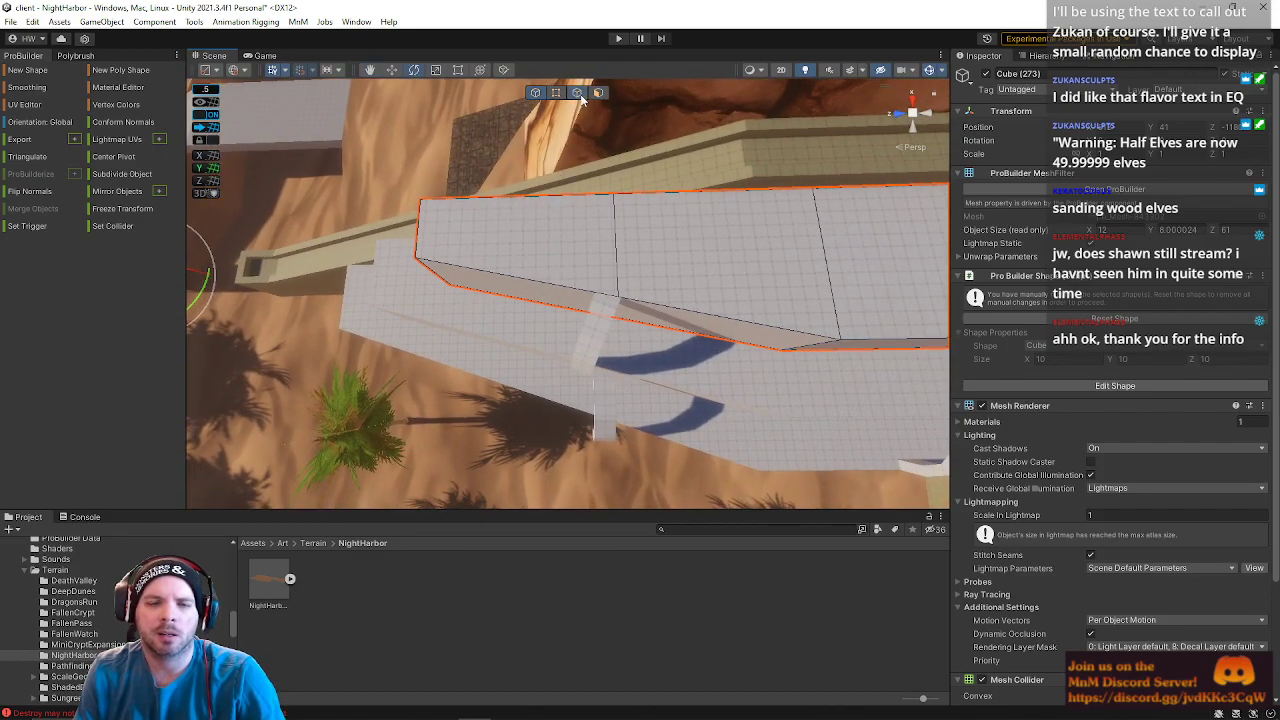
{"action": "right_click_drag", "start_coordinate": [672, 334], "coordinate": [668, 50]}
{"action": "left_click", "coordinate": [694, 205]}
{"action": "key", "text": "w"}
{"action": "right_click_drag", "start_coordinate": [694, 205], "coordinate": [1082, 266]}
{"action": "key", "text": "s"}
{"action": "key", "text": "w"}
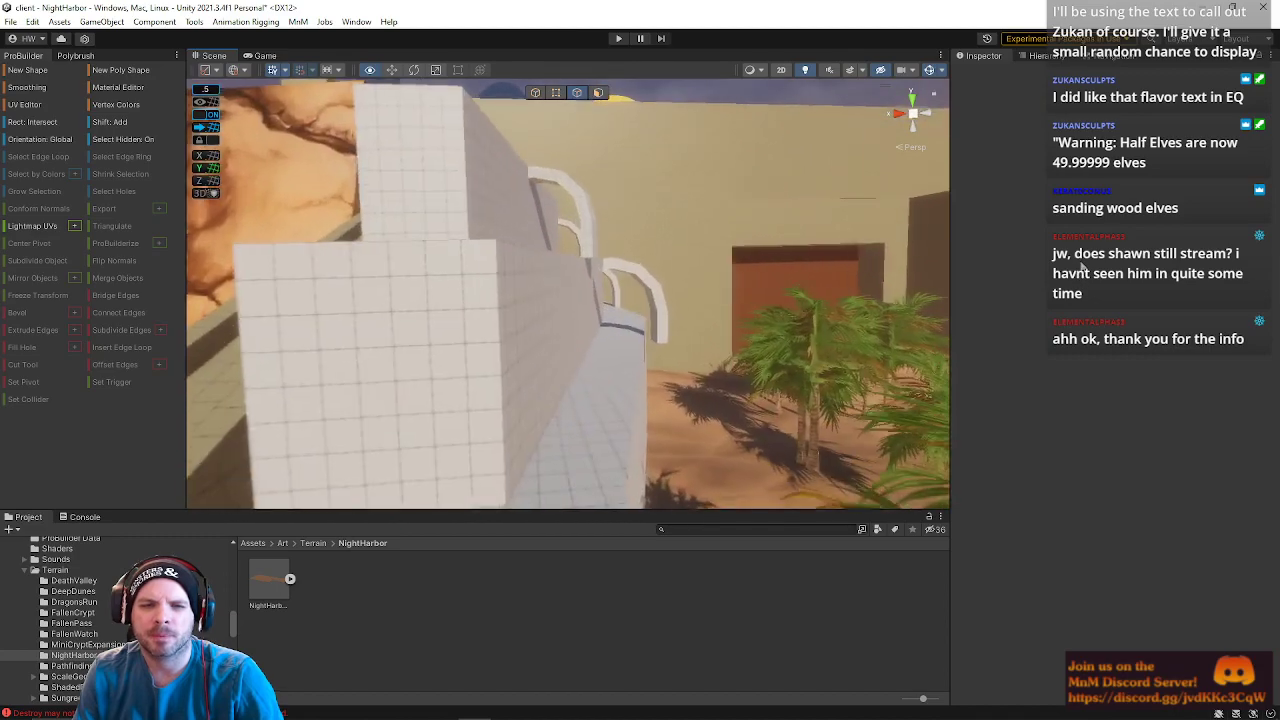
{"action": "right_click_drag", "start_coordinate": [1201, 303], "coordinate": [1087, 247]}
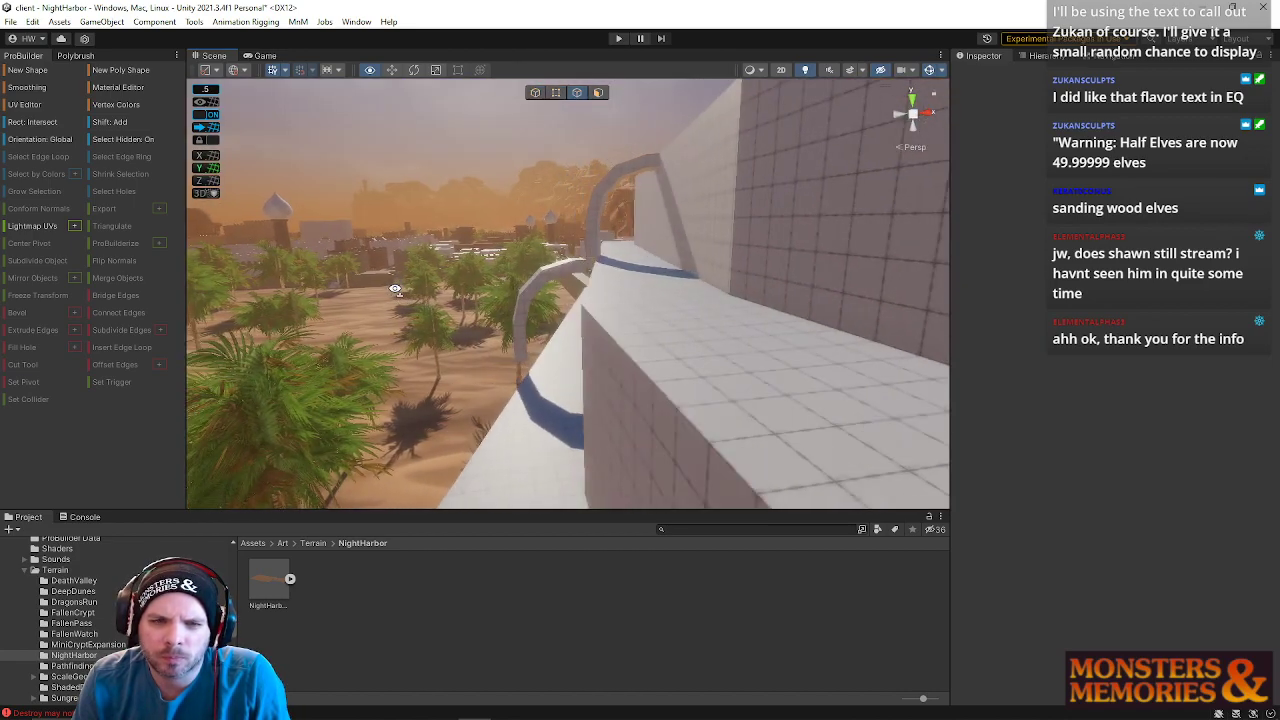
{"action": "right_click_drag", "start_coordinate": [417, 299], "coordinate": [379, 268]}
{"action": "right_click_drag", "start_coordinate": [400, 313], "coordinate": [1028, 292]}
{"action": "key", "text": "w"}
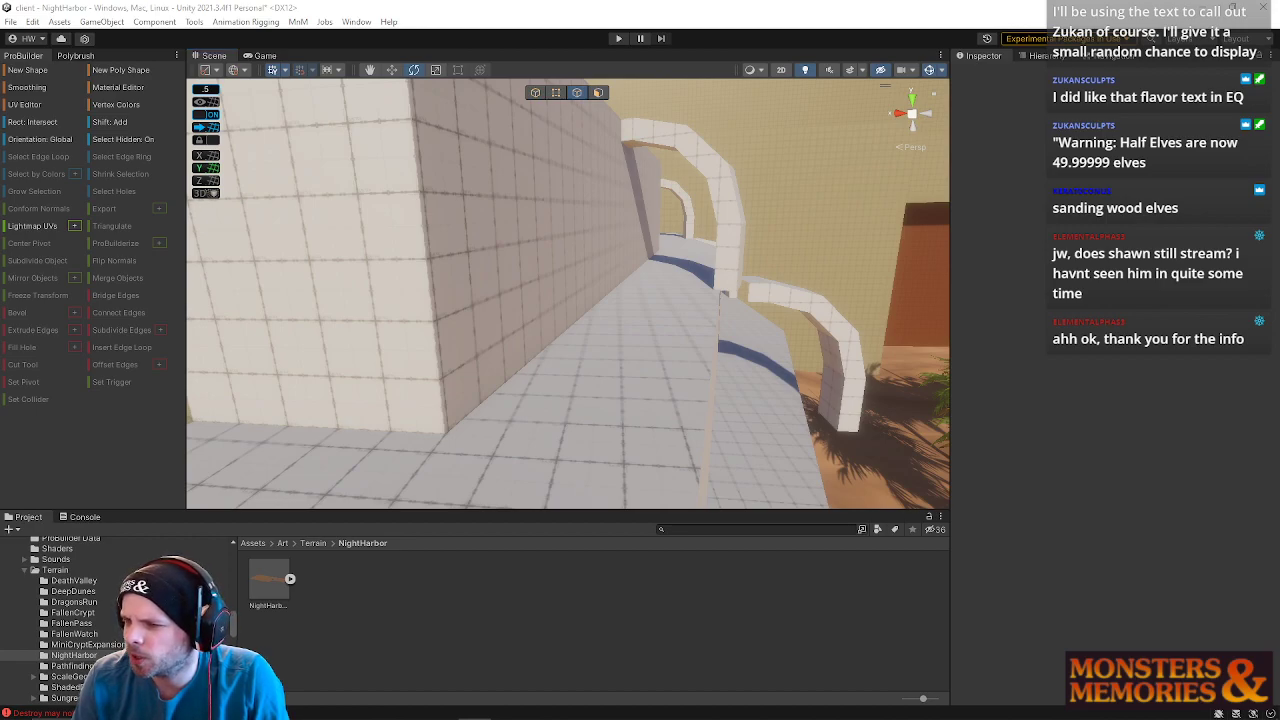
{"action": "right_click_drag", "start_coordinate": [742, 287], "coordinate": [840, 249]}
{"action": "right_click_drag", "start_coordinate": [745, 313], "coordinate": [703, 268]}
{"action": "left_click", "coordinate": [703, 268]}
{"action": "right_click_drag", "start_coordinate": [808, 283], "coordinate": [560, 392]}
{"action": "right_click_drag", "start_coordinate": [585, 273], "coordinate": [867, 297]}
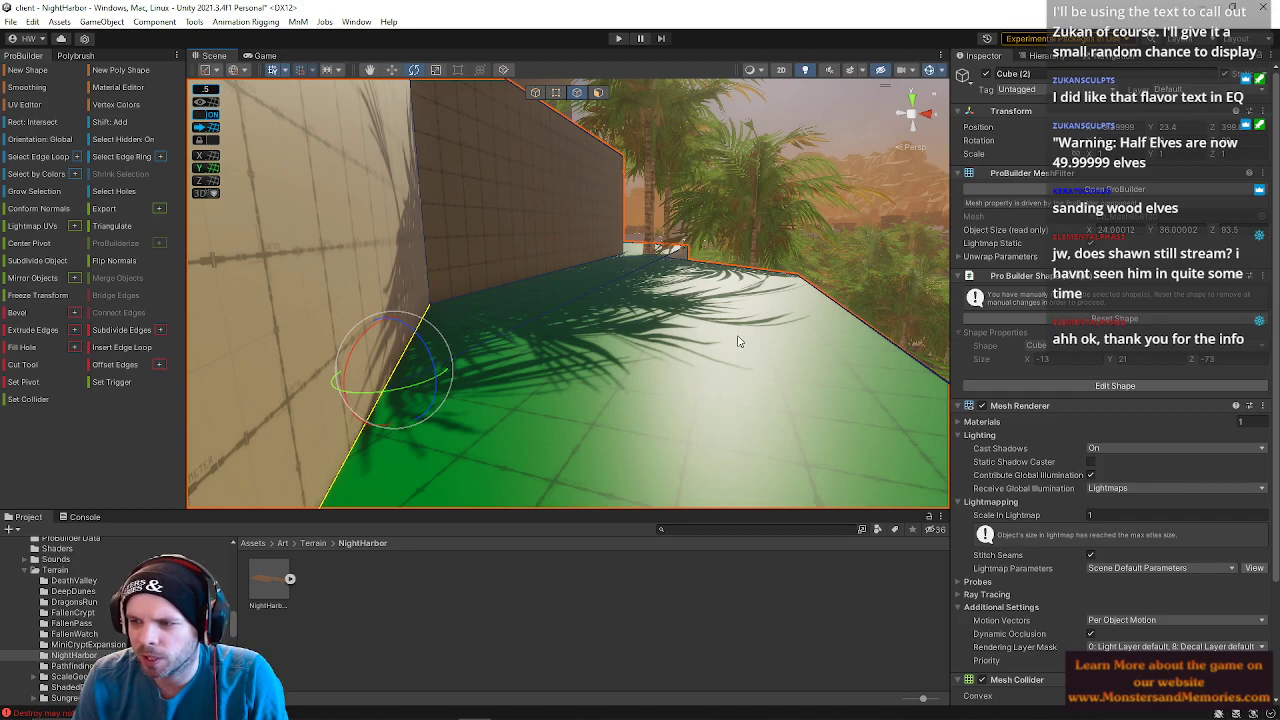
- Bring the concept painting of the terraced wall over the scene for comparison, then move it back aside
{"action": "left_click_drag", "start_coordinate": [1279, 108], "coordinate": [535, 142]}
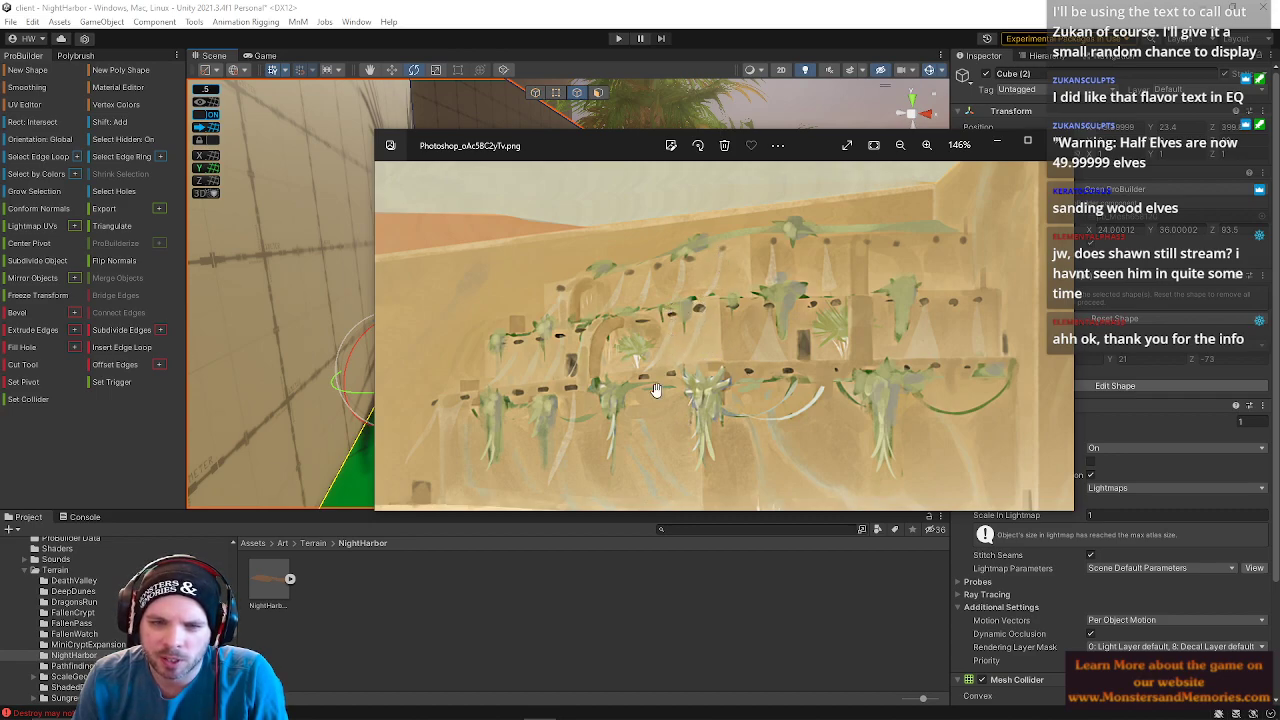
{"action": "left_click_drag", "start_coordinate": [672, 125], "coordinate": [1279, 145]}
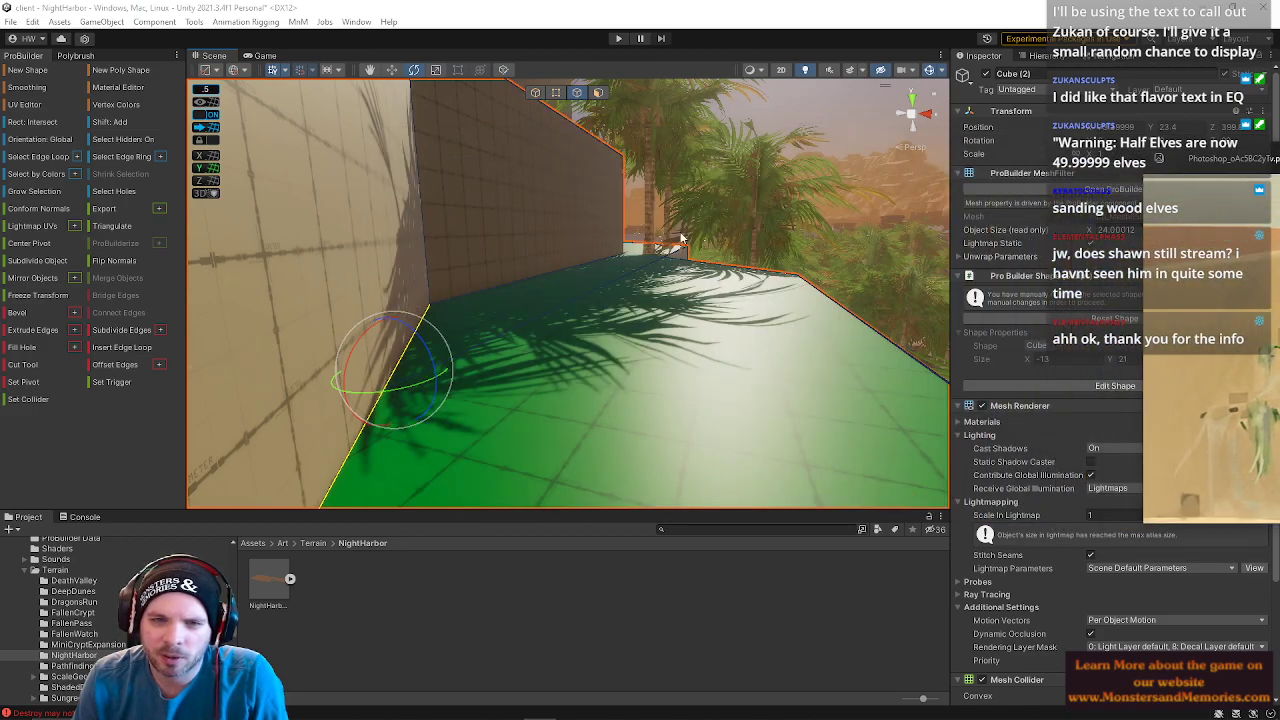
{"action": "right_click_drag", "start_coordinate": [695, 345], "coordinate": [615, 235]}
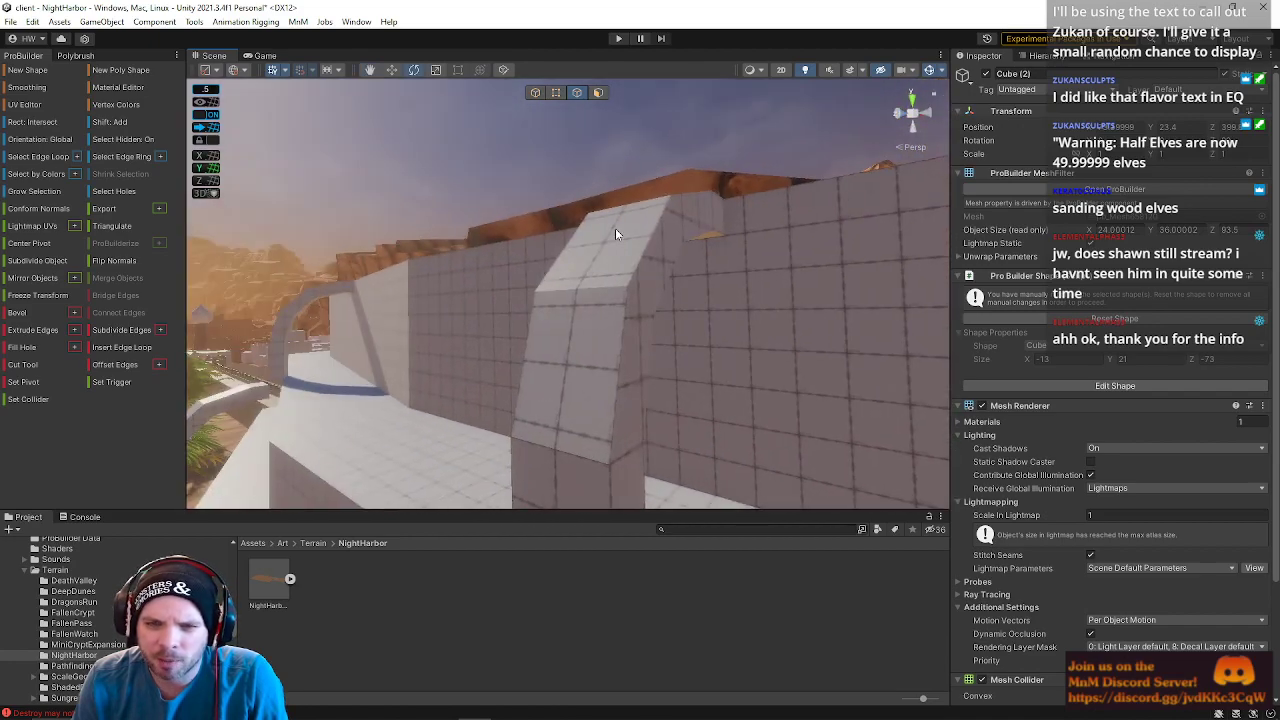
- Survey the surrounding city walls, green terrace surfaces and the canyon gateway opening
{"action": "right_click_drag", "start_coordinate": [574, 334], "coordinate": [1260, 362]}
{"action": "left_click", "coordinate": [657, 184]}
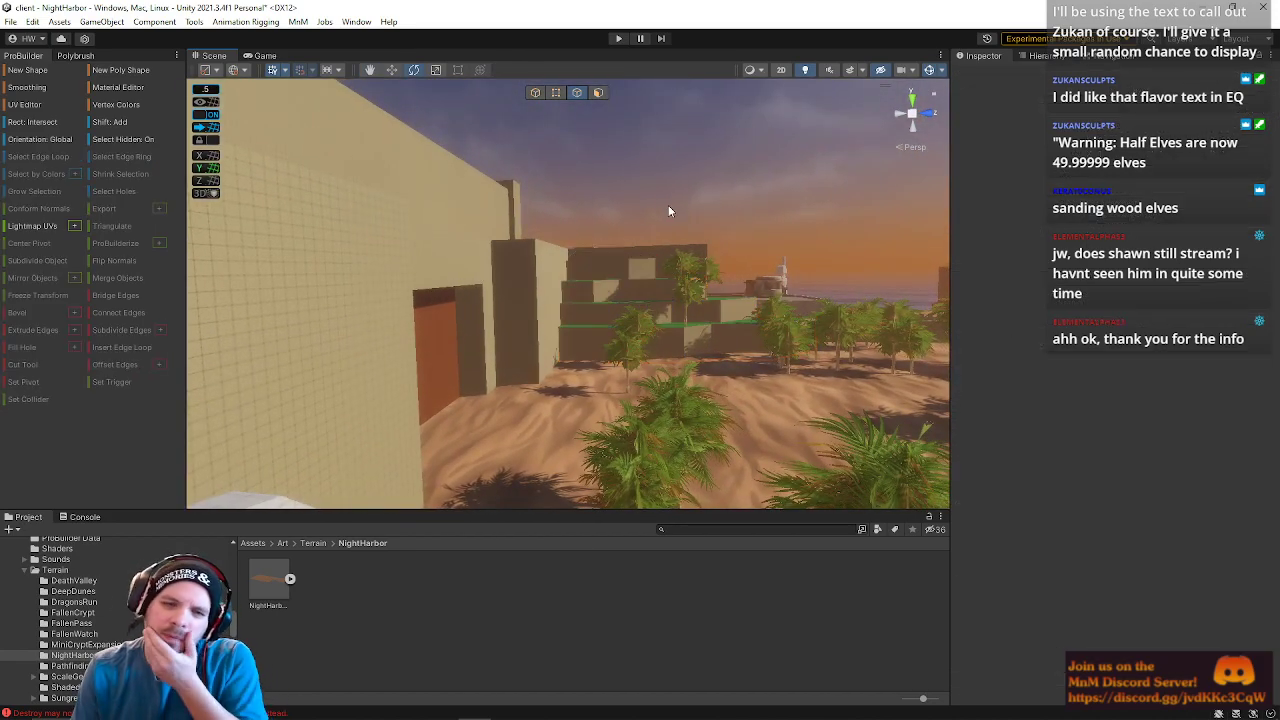
{"action": "right_click_drag", "start_coordinate": [653, 343], "coordinate": [565, 401]}
{"action": "right_click_drag", "start_coordinate": [664, 245], "coordinate": [60, 312]}
{"action": "right_click_drag", "start_coordinate": [812, 412], "coordinate": [1262, 402]}
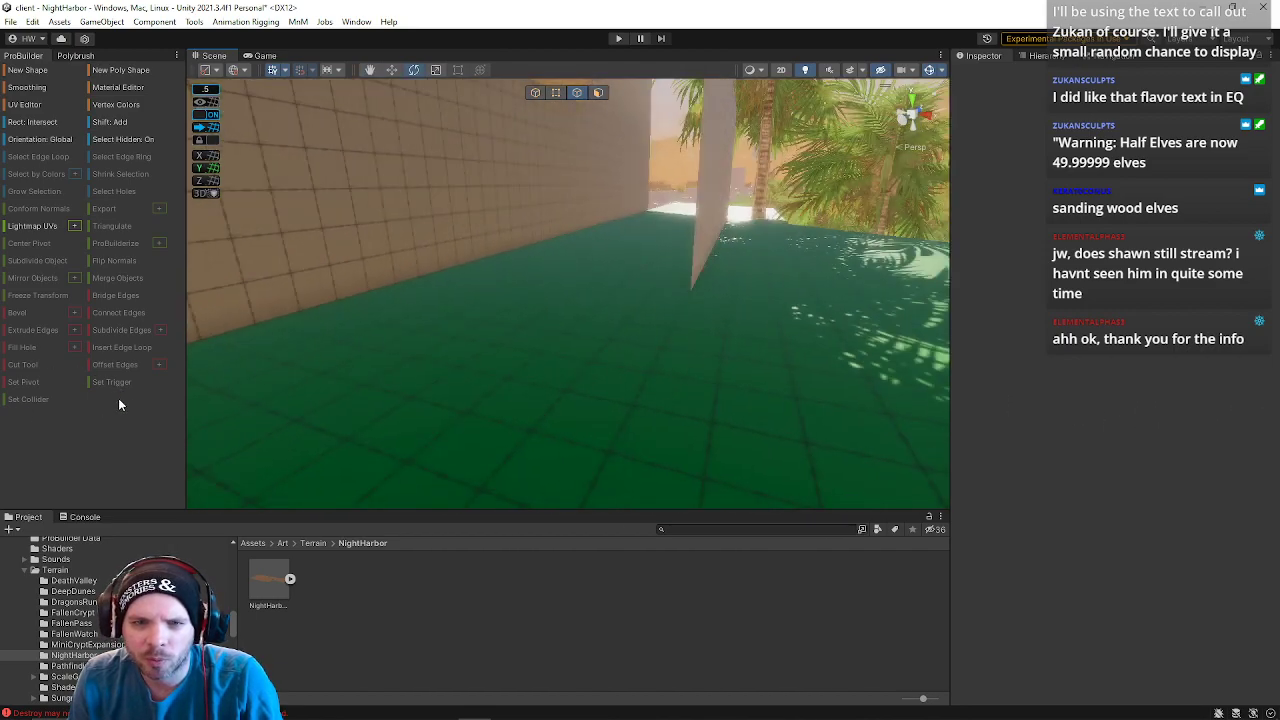
{"action": "right_click_drag", "start_coordinate": [602, 339], "coordinate": [1209, 209]}
{"action": "right_click_drag", "start_coordinate": [1232, 246], "coordinate": [583, 57]}
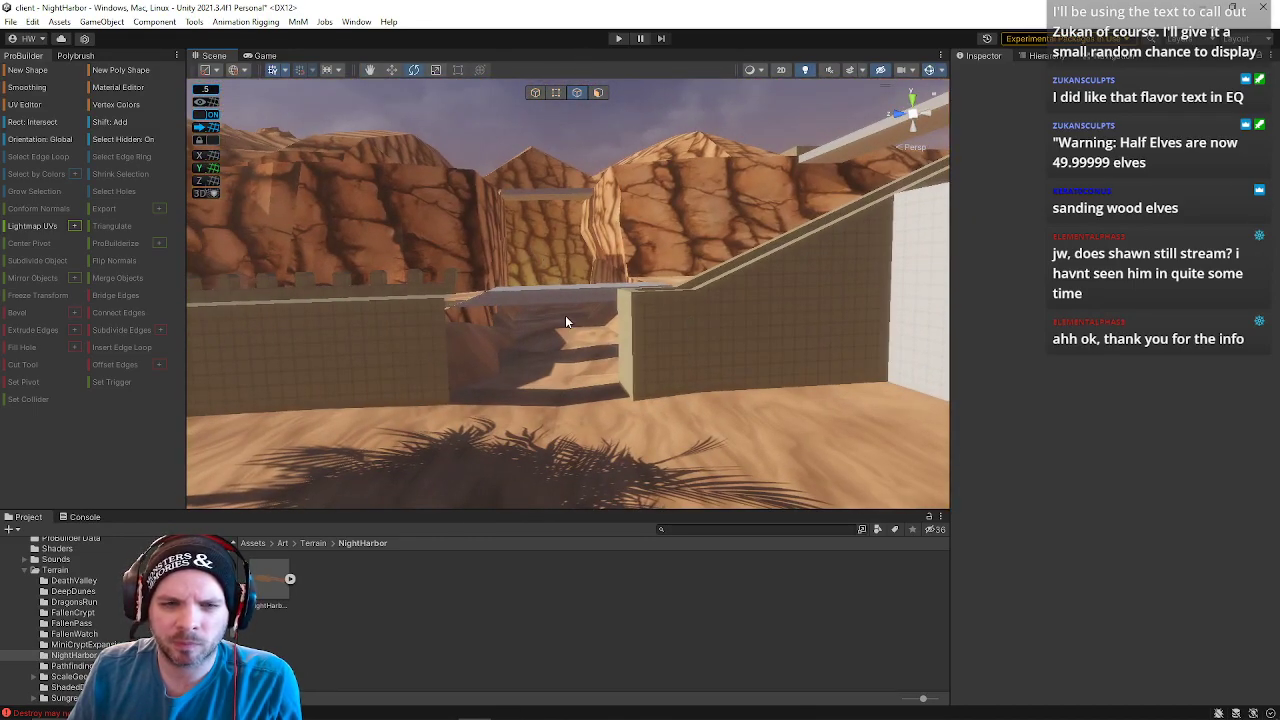
- Save the NightHarbor scene
{"action": "right_click_drag", "start_coordinate": [477, 255], "coordinate": [480, 258]}
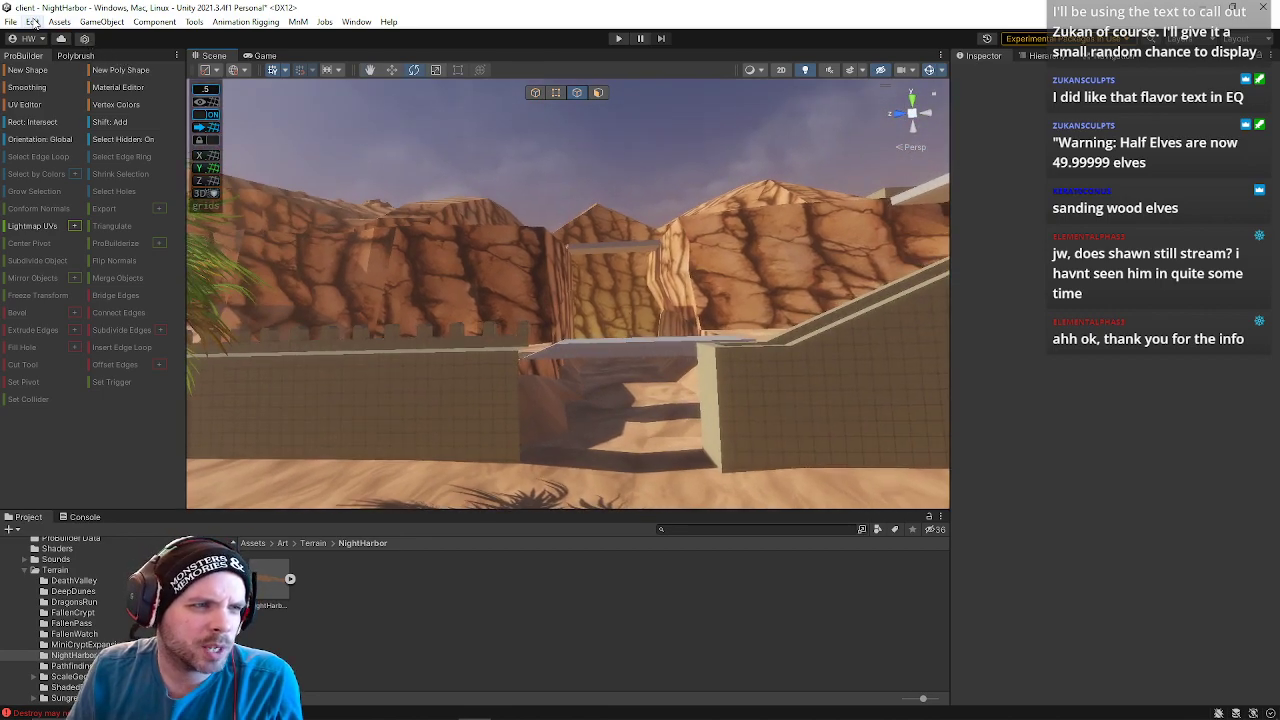
{"action": "left_click", "coordinate": [10, 21]}
{"action": "left_click", "coordinate": [781, 445]}
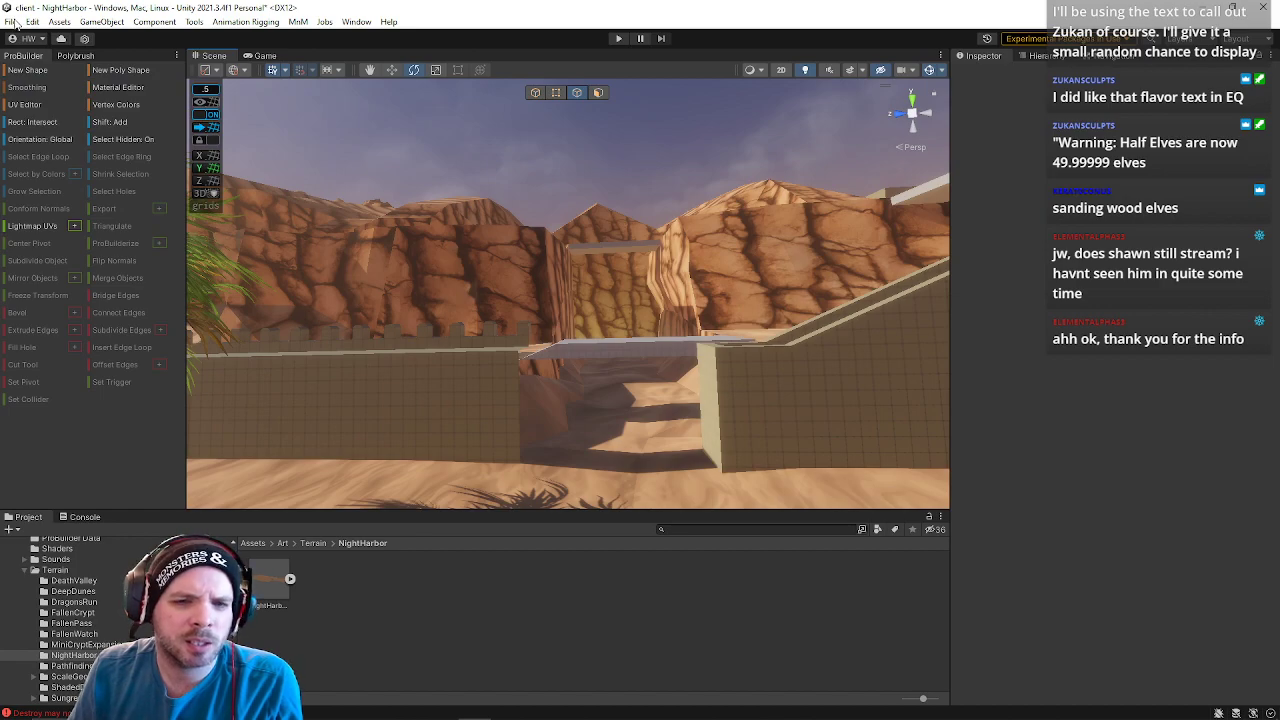
{"action": "key", "text": "ctrl+s"}
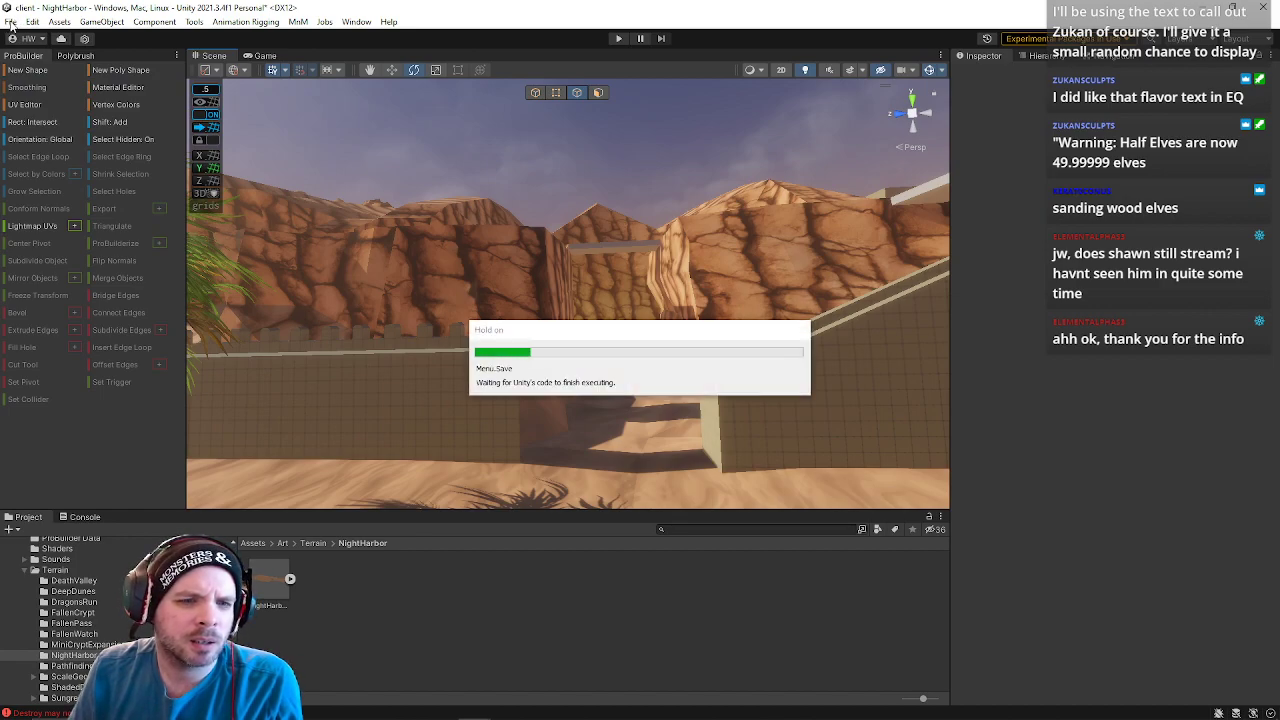
- Open the recent ShadedDunes scene and examine its pointed-arch stone wall and the rooftop edging of its buildings
{"action": "left_click", "coordinate": [10, 22]}
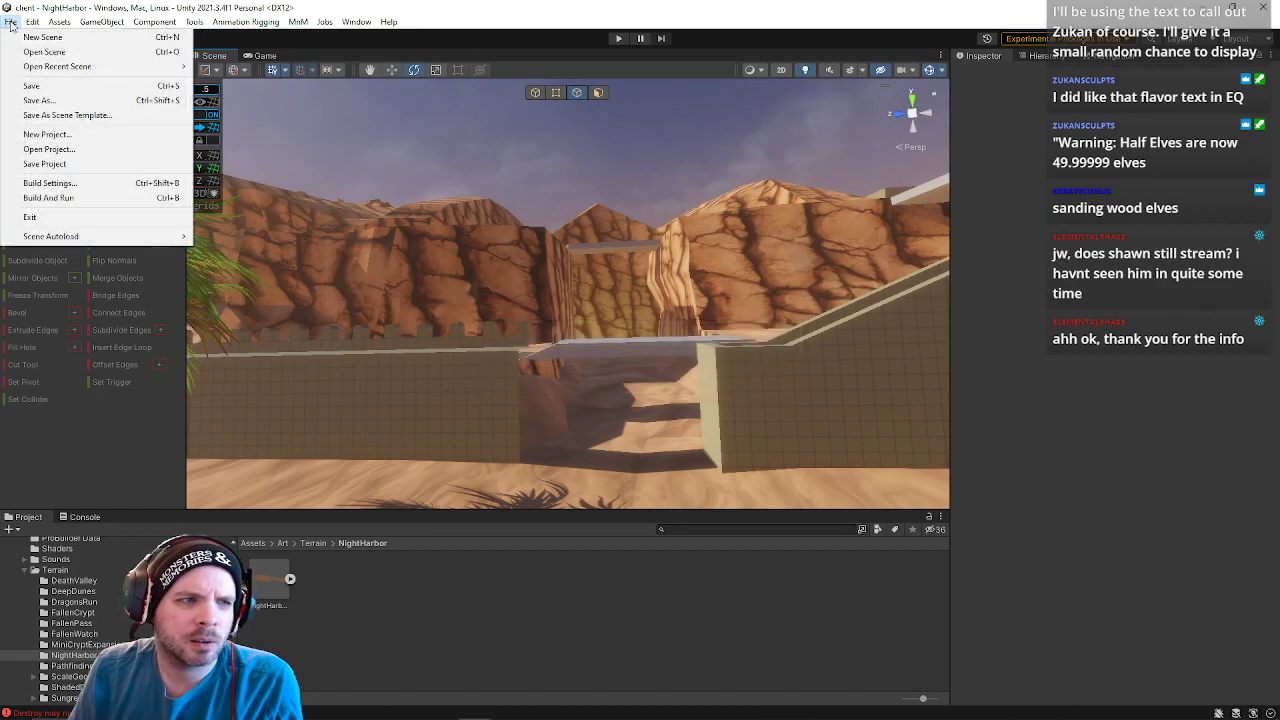
{"action": "mouse_move", "coordinate": [58, 68]}
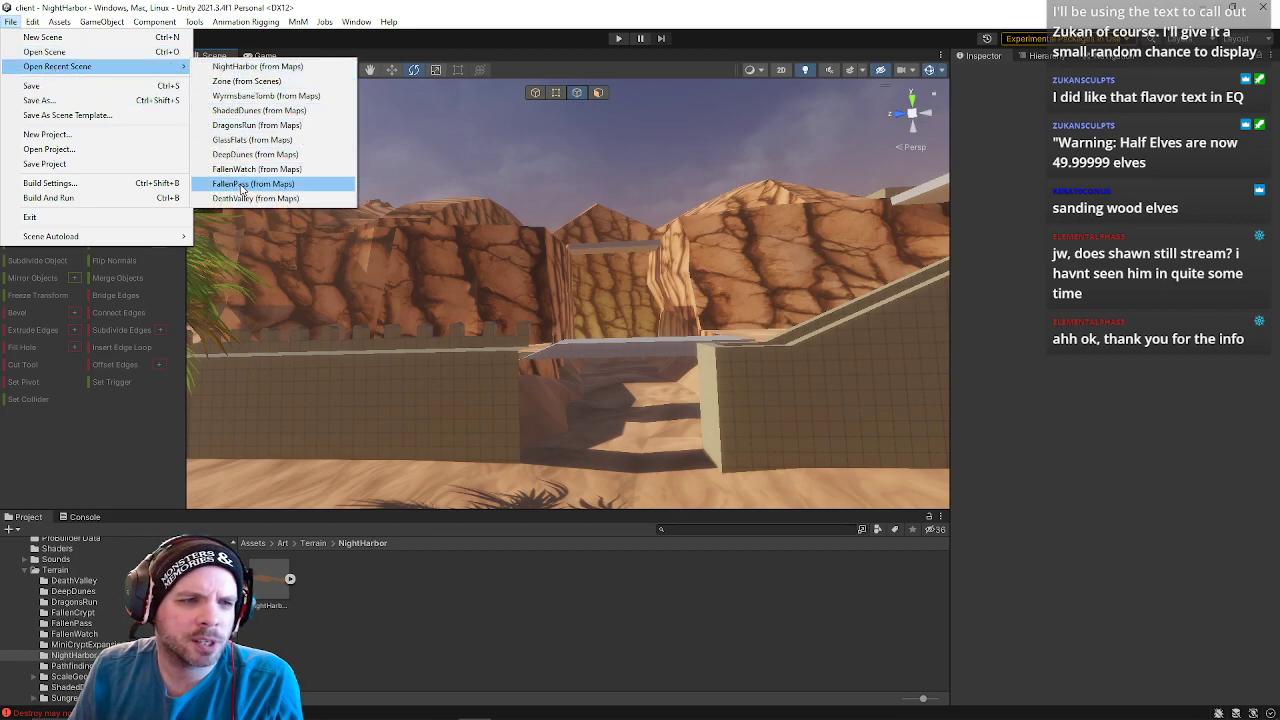
{"action": "left_click", "coordinate": [243, 112]}
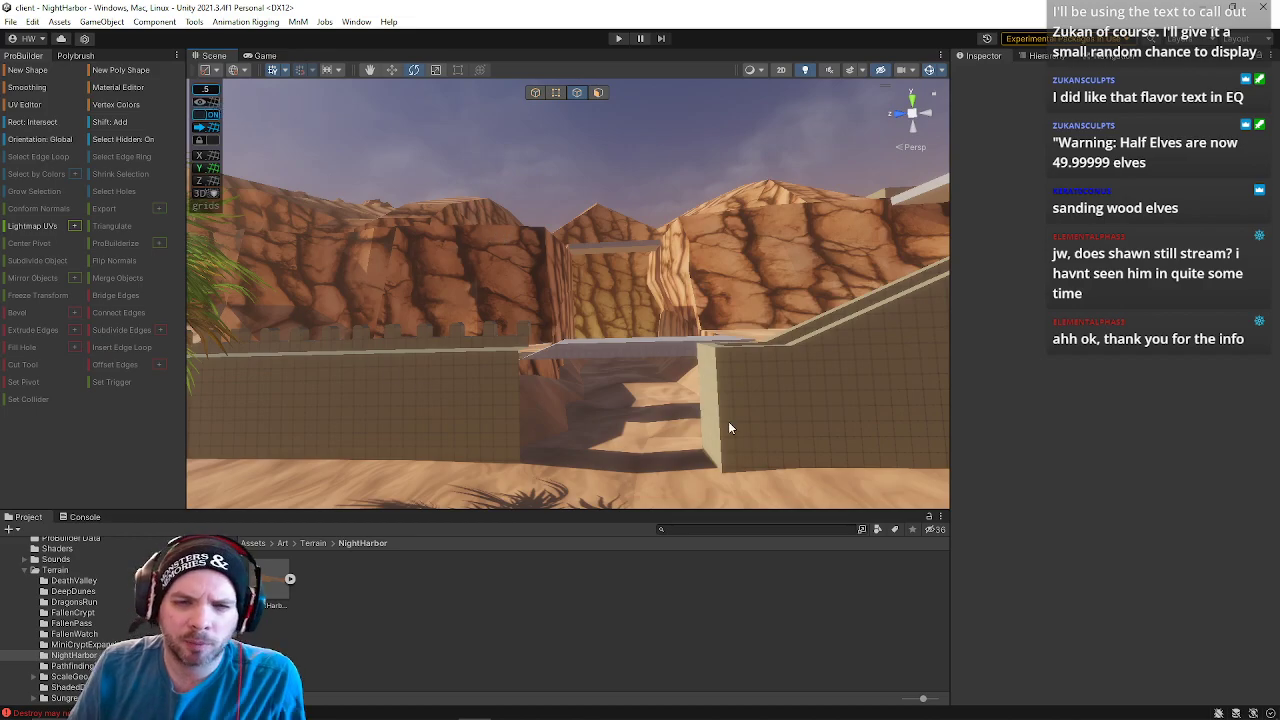
{"action": "mouse_move", "coordinate": [680, 291]}
{"action": "right_mouse_down"}
{"action": "mouse_move", "coordinate": [503, 314]}
{"action": "mouse_move", "coordinate": [400, 300]}
{"action": "mouse_move", "coordinate": [414, 303]}
{"action": "mouse_move", "coordinate": [411, 318]}
{"action": "mouse_move", "coordinate": [491, 331]}
{"action": "mouse_move", "coordinate": [1049, 346]}
{"action": "mouse_move", "coordinate": [1057, 333]}
{"action": "mouse_move", "coordinate": [684, 312]}
{"action": "right_mouse_up"}
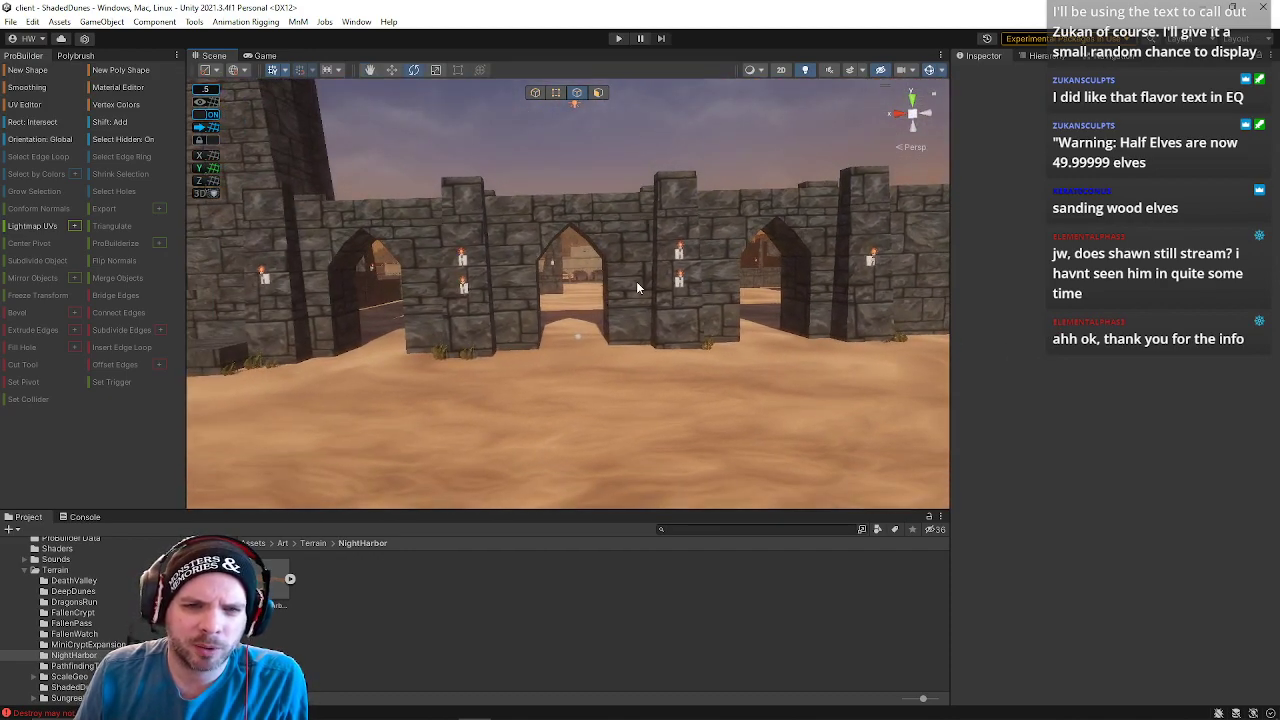
{"action": "right_click_drag", "start_coordinate": [796, 215], "coordinate": [525, 374]}
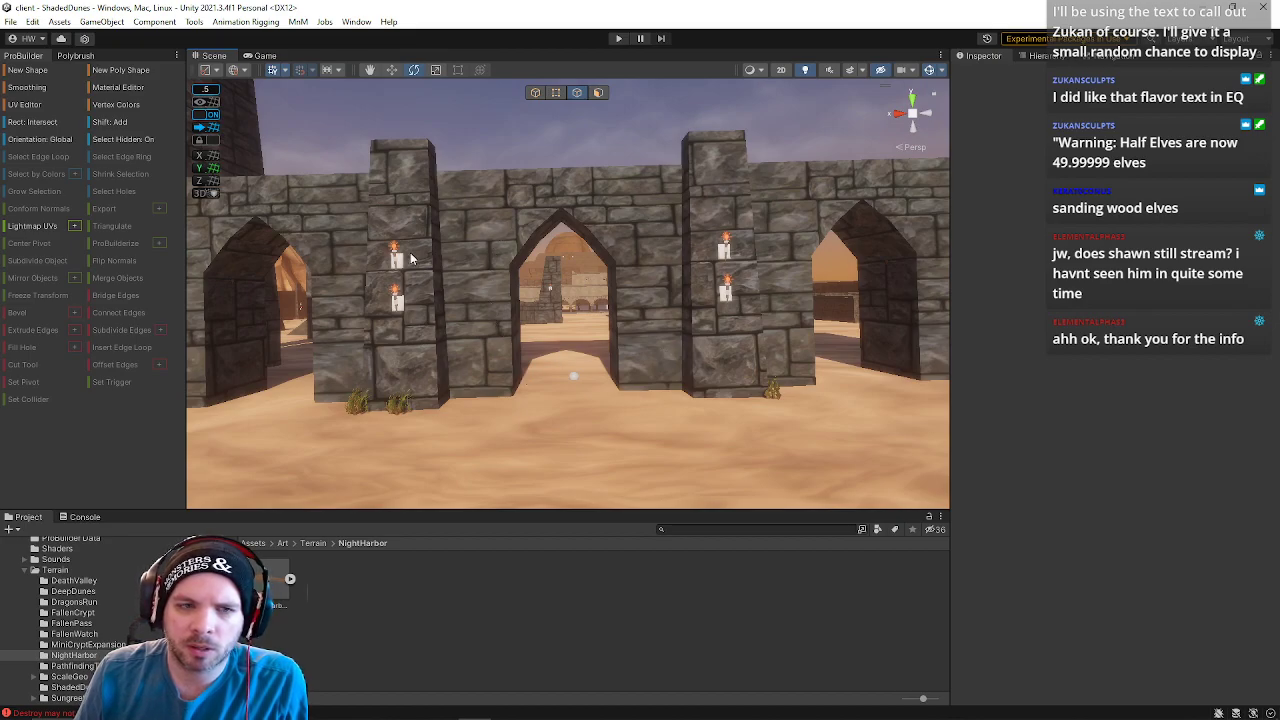
{"action": "right_click_drag", "start_coordinate": [620, 313], "coordinate": [481, 318]}
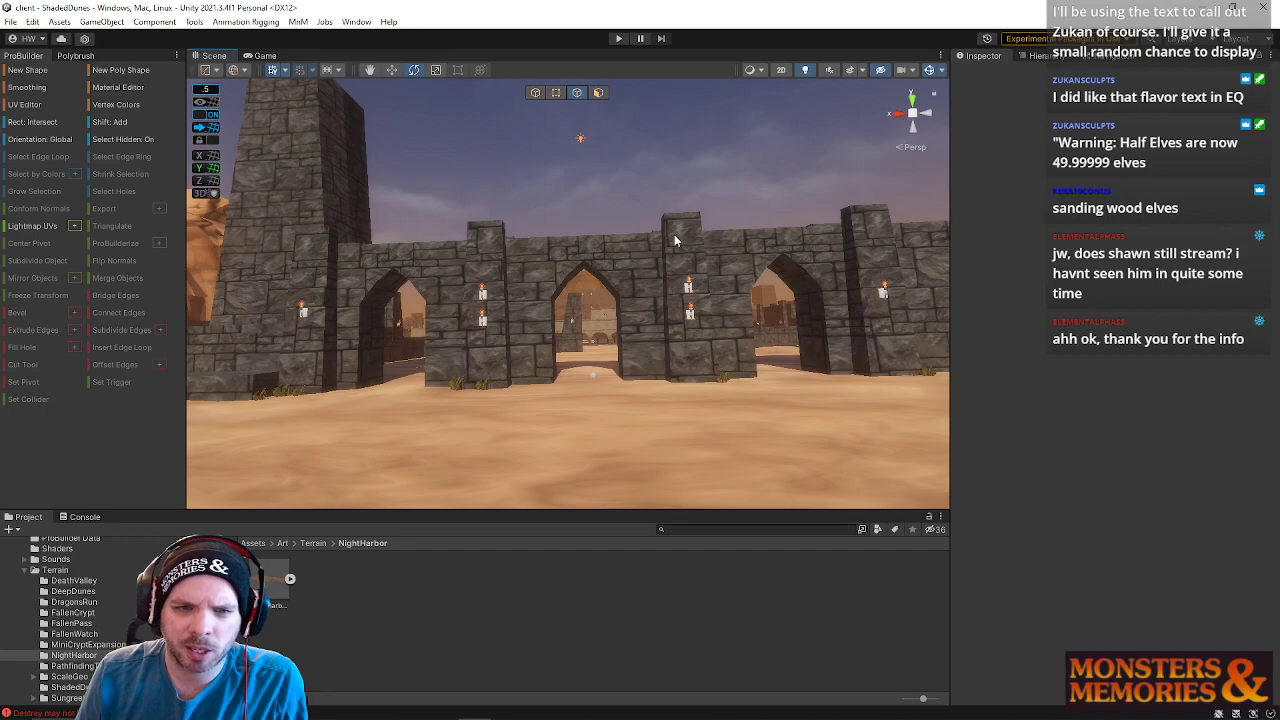
{"action": "right_click_drag", "start_coordinate": [631, 360], "coordinate": [637, 365]}
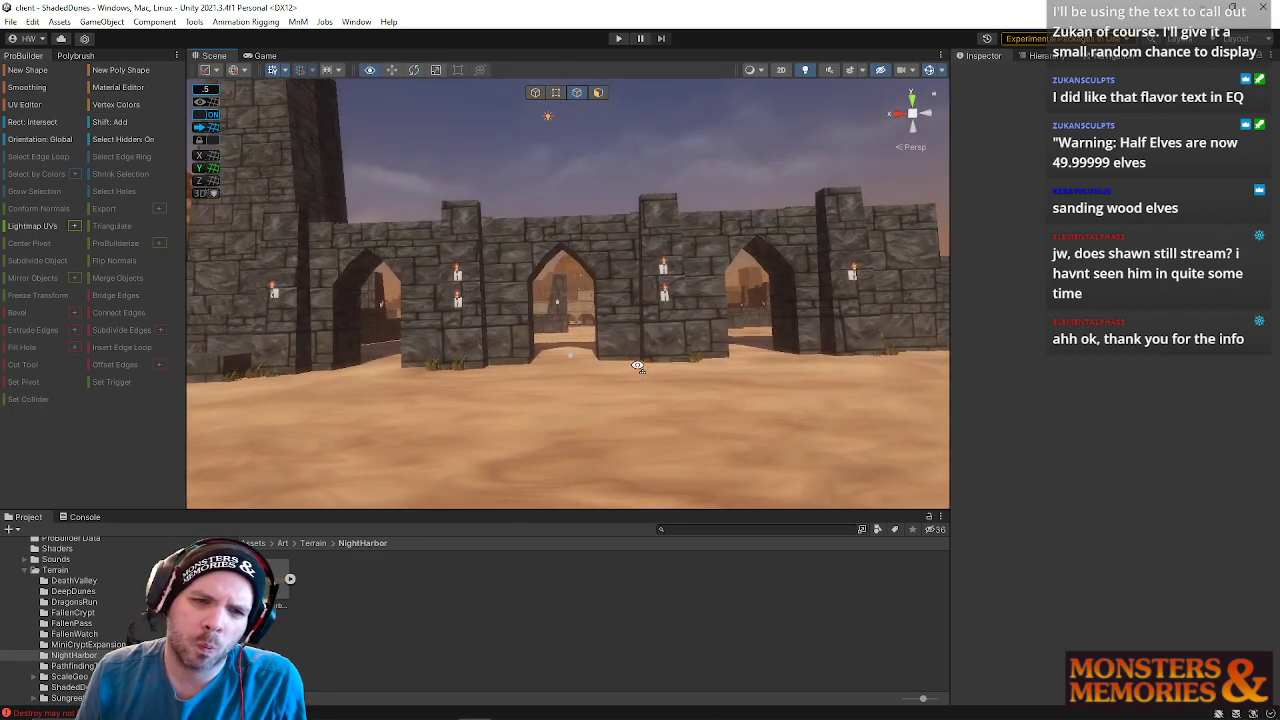
{"action": "right_click_drag", "start_coordinate": [637, 365], "coordinate": [587, 159]}
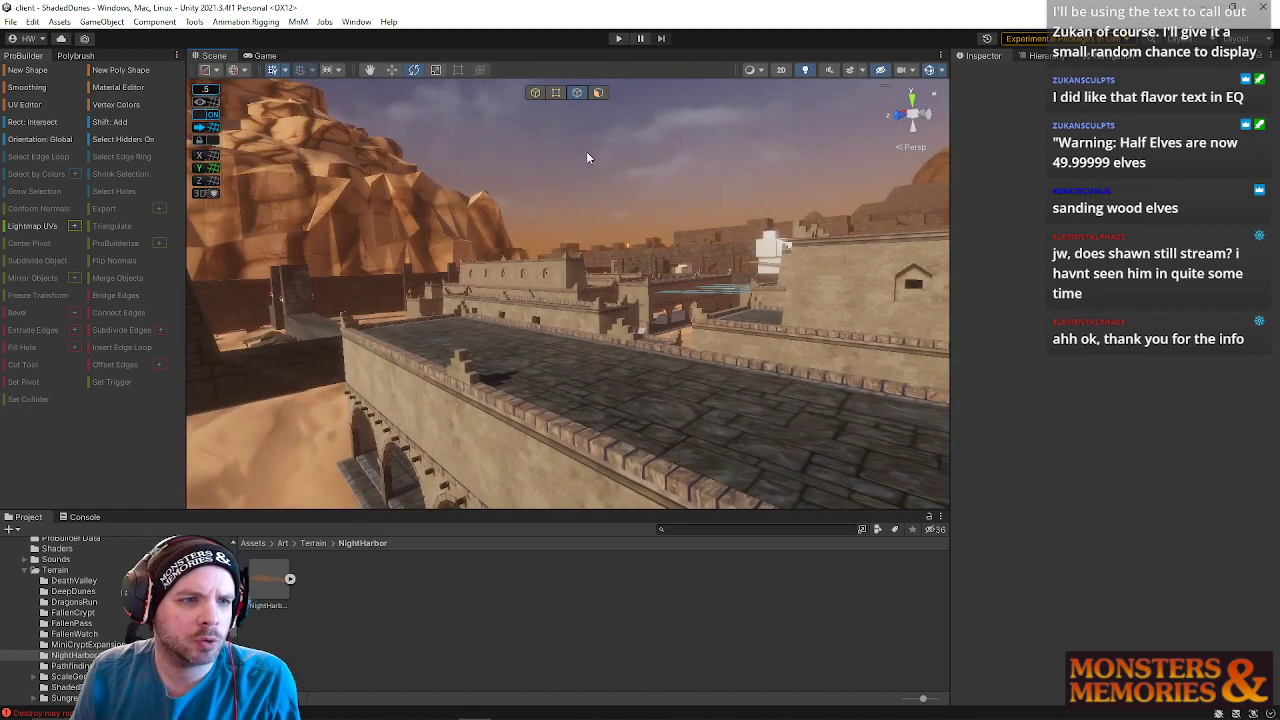
{"action": "right_click_drag", "start_coordinate": [585, 345], "coordinate": [575, 350]}
- Reopen the NightHarbor scene from the recent scenes and view the city's buildings
{"action": "left_click", "coordinate": [10, 21]}
{"action": "mouse_move", "coordinate": [35, 65]}
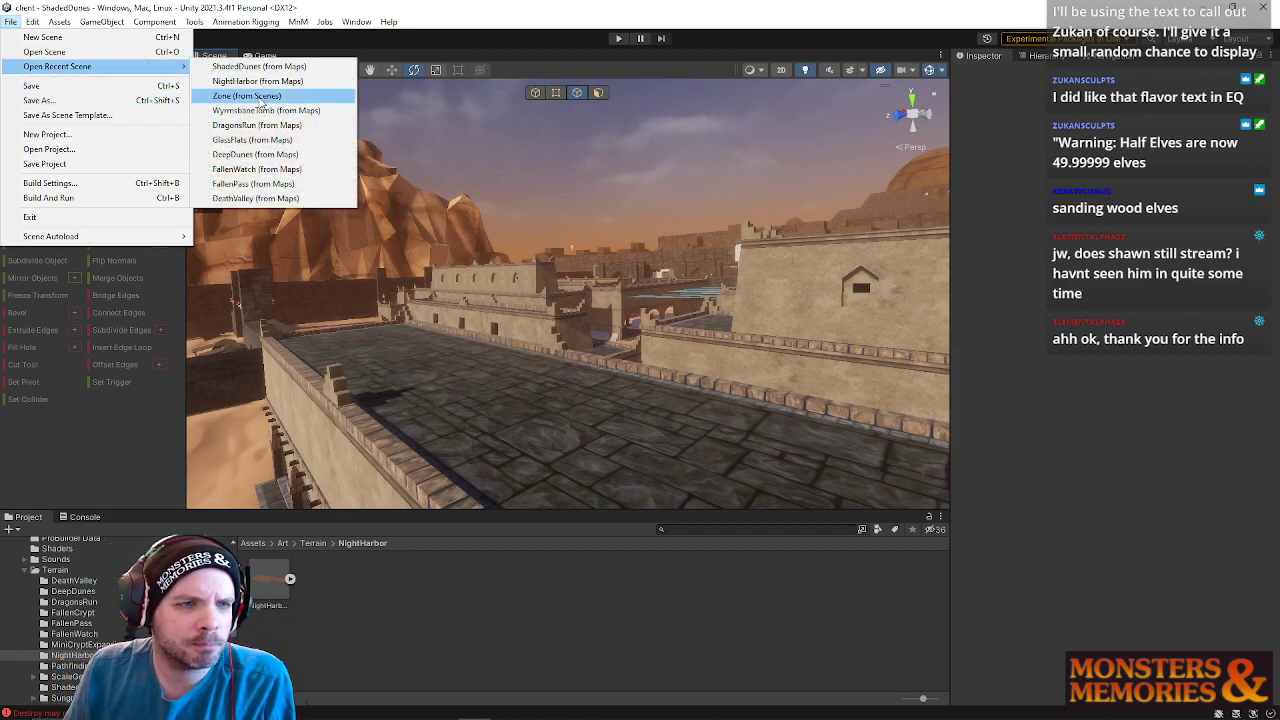
{"action": "left_click", "coordinate": [223, 84]}
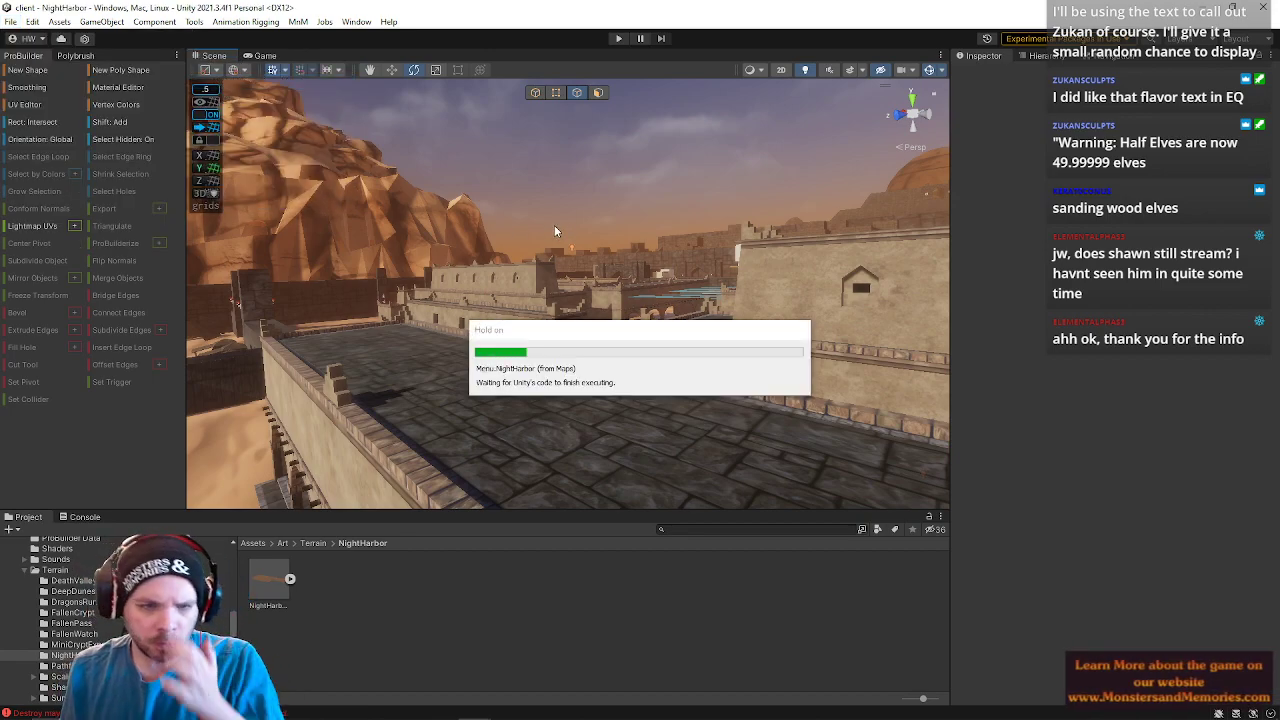
{"action": "right_click_drag", "start_coordinate": [722, 235], "coordinate": [480, 314]}
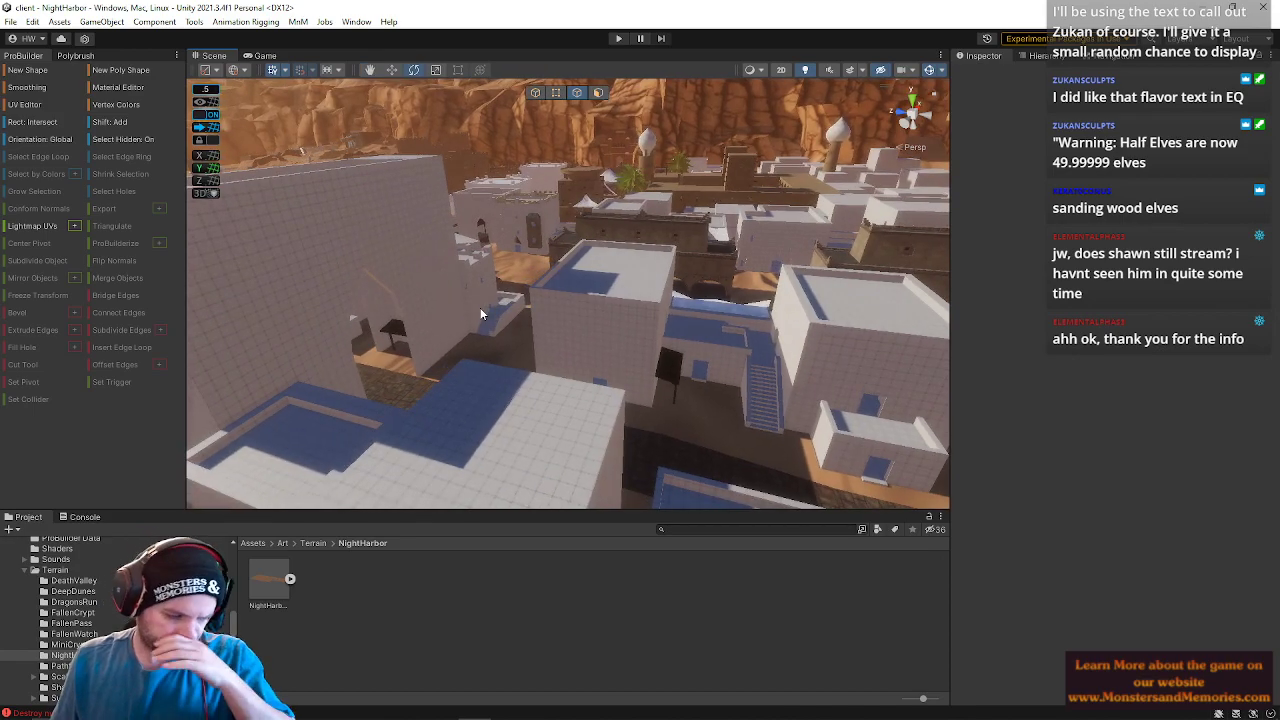